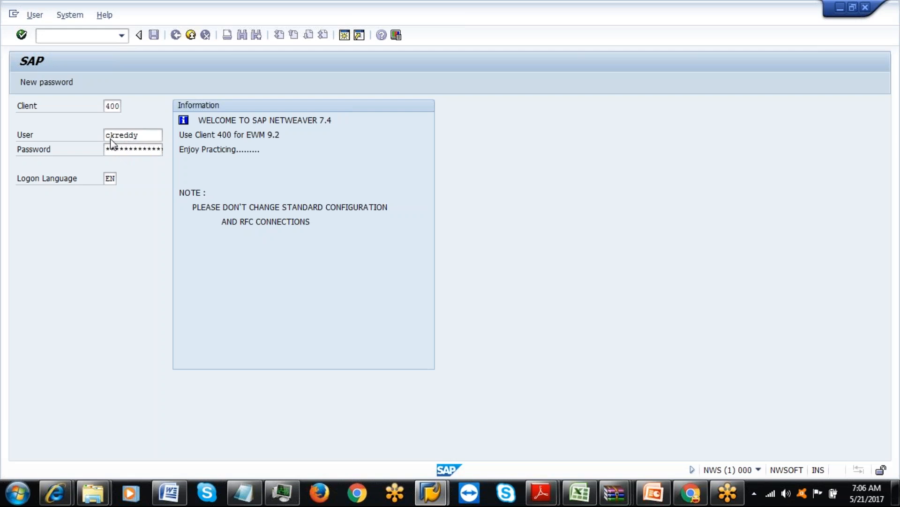
Run transaction SPRO and open the SAP Reference IMG.
type("so")
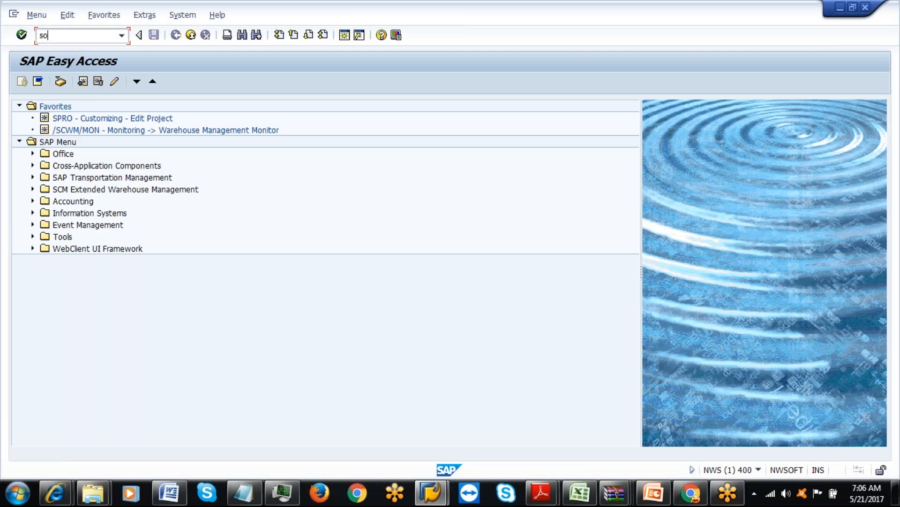
type("pro")
key("Return")
left_click(70, 81)
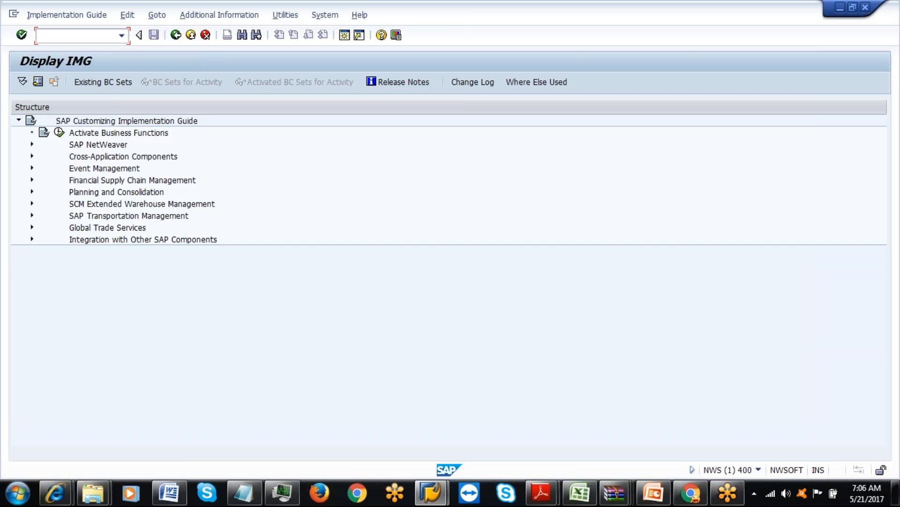
Expand SCM EWM > Extended Warehouse Management > Labor Management and run Activate Labor Management.
left_click(32, 204)
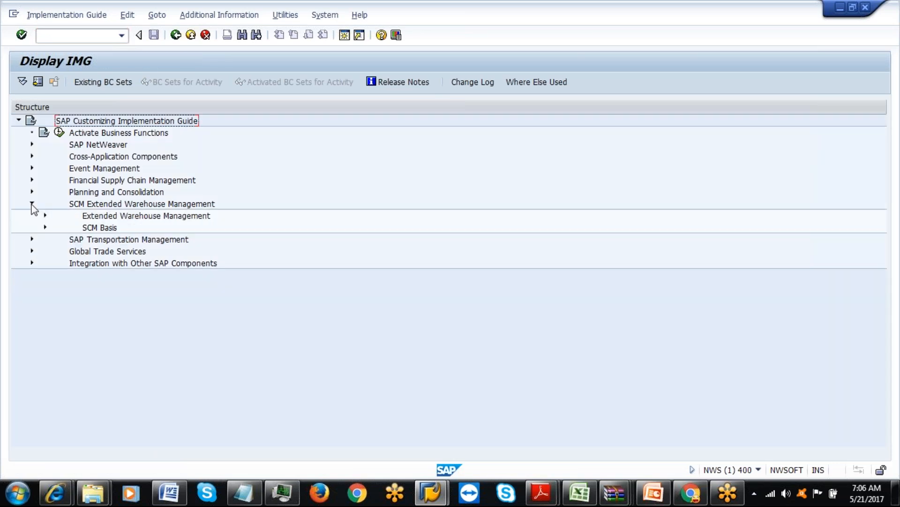
left_click(45, 215)
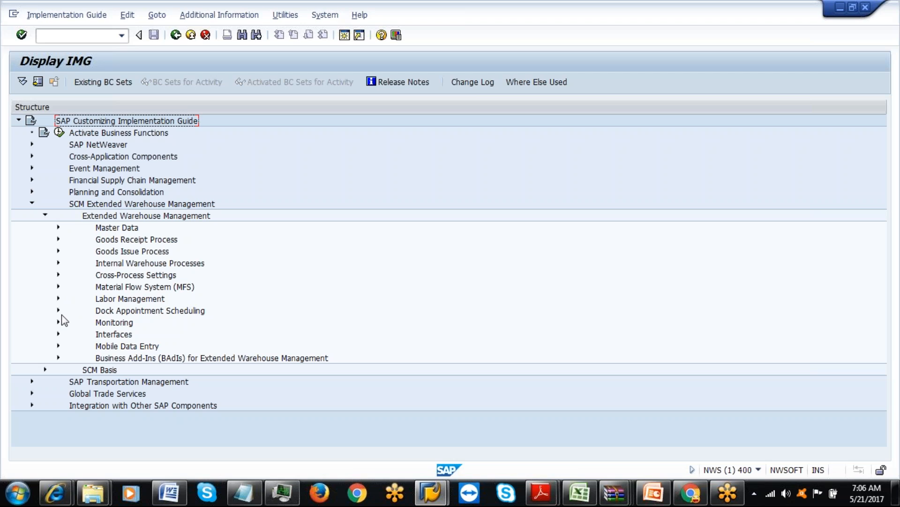
left_click(58, 298)
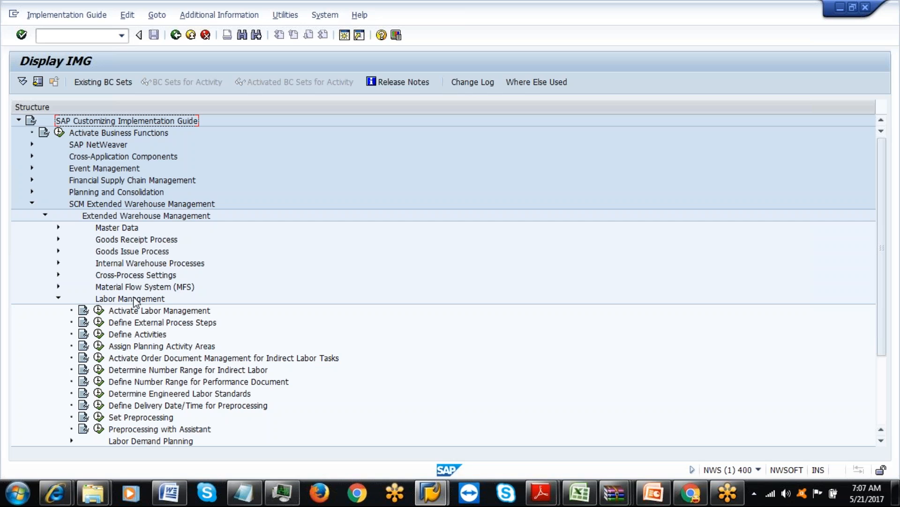
left_click(99, 310)
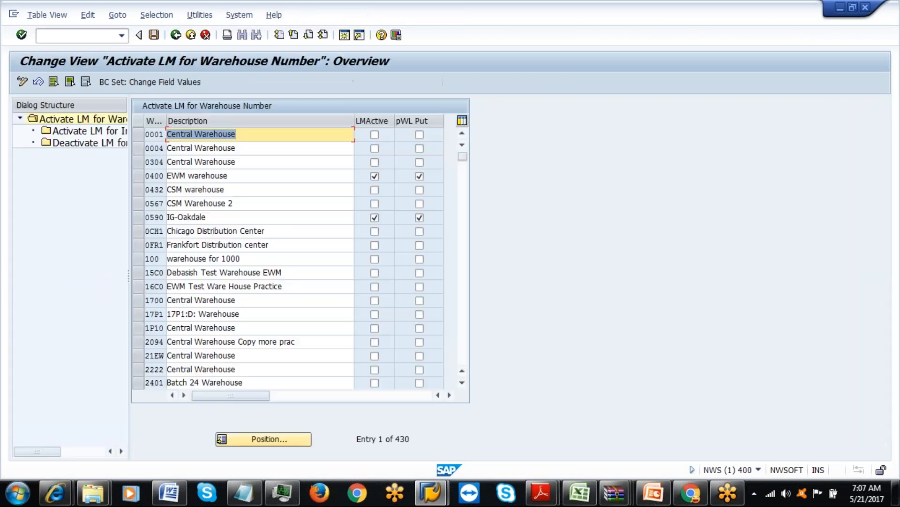
Filter the warehouse list by contents to Warehouse Number IAML.
left_click(148, 19)
left_click(165, 34)
left_click(39, 197)
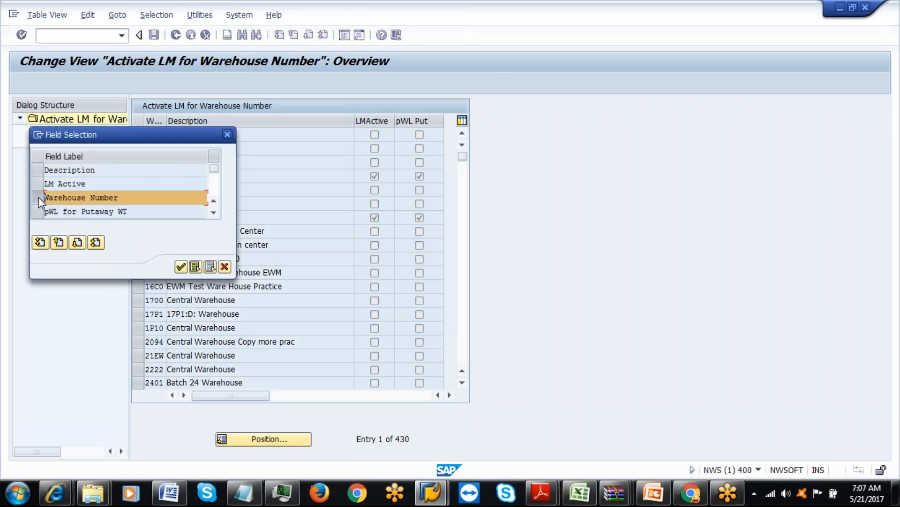
left_click(180, 267)
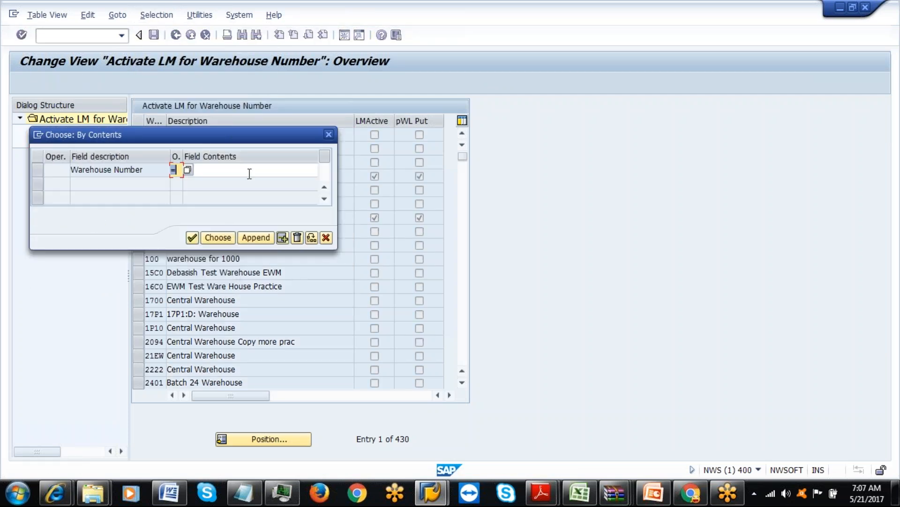
left_click(249, 173)
type("IA")
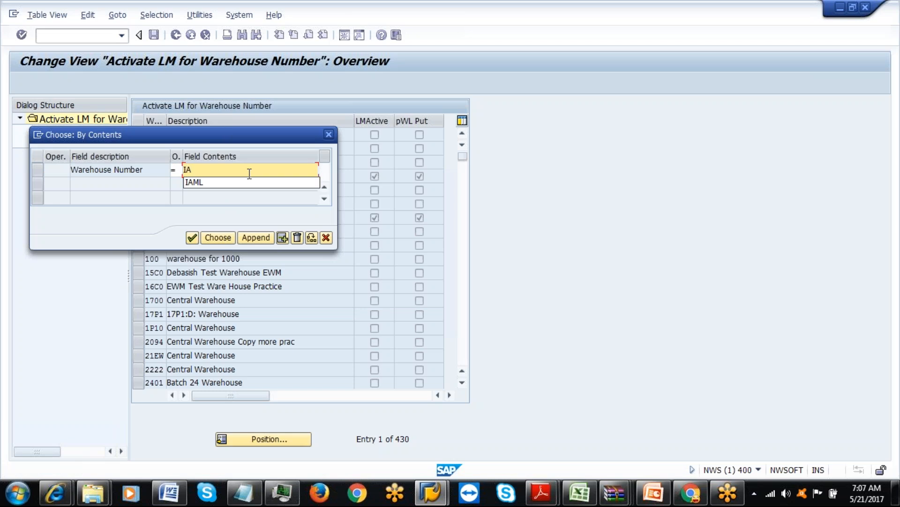
type("ML")
left_click(207, 237)
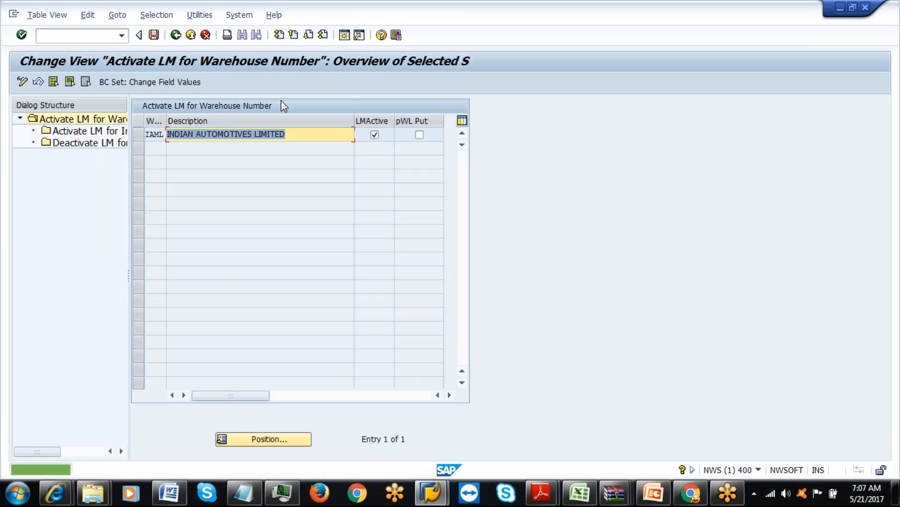
Widen the dialog structure pane and select the IAML warehouse row.
left_click(334, 140)
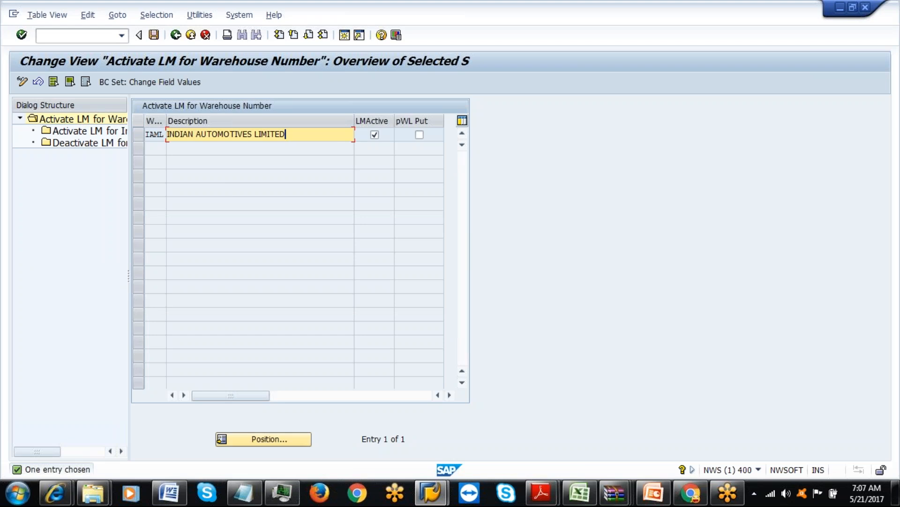
left_click_drag(128, 277, 277, 213)
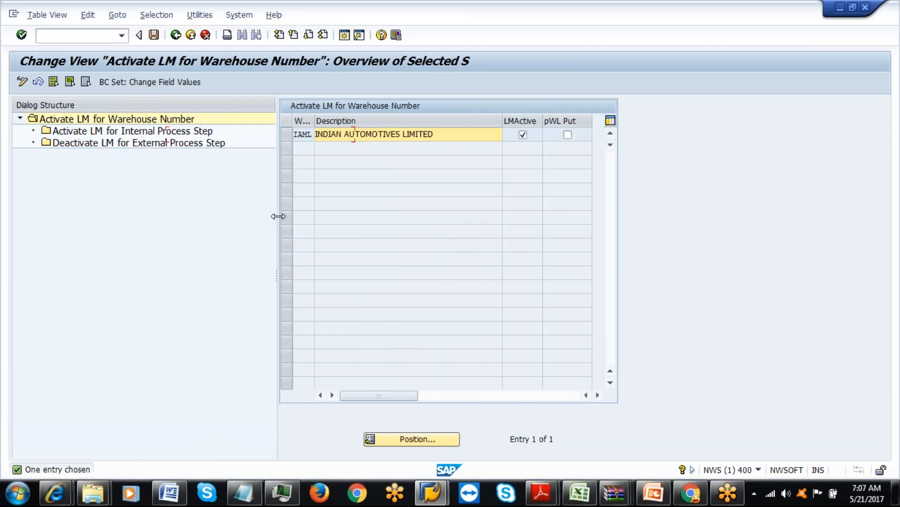
left_click(288, 136)
Delete the INDL Indirect Labor internal step for IAML and save to the customizing request.
left_click(160, 133)
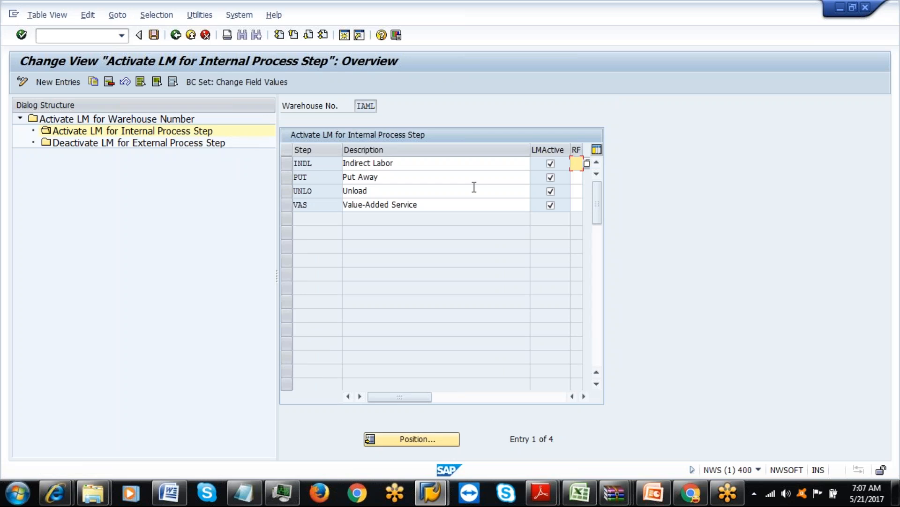
left_click(285, 164)
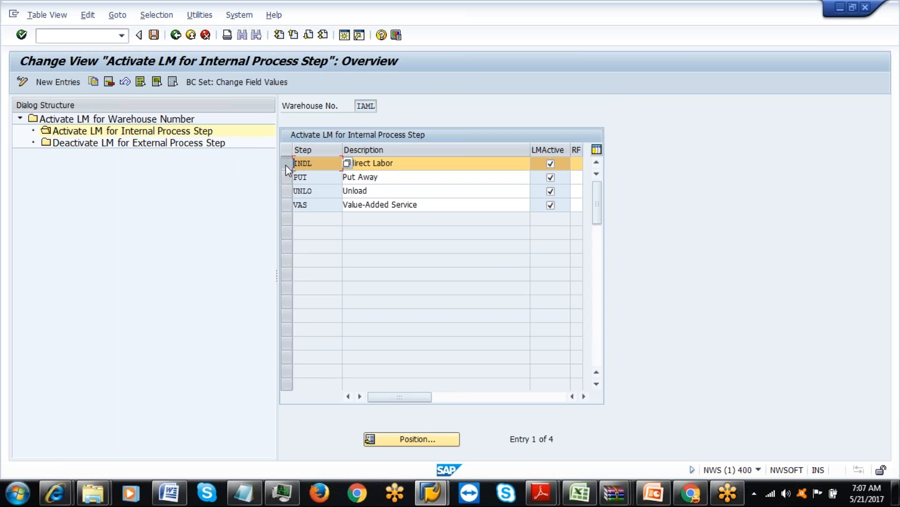
left_click(110, 82)
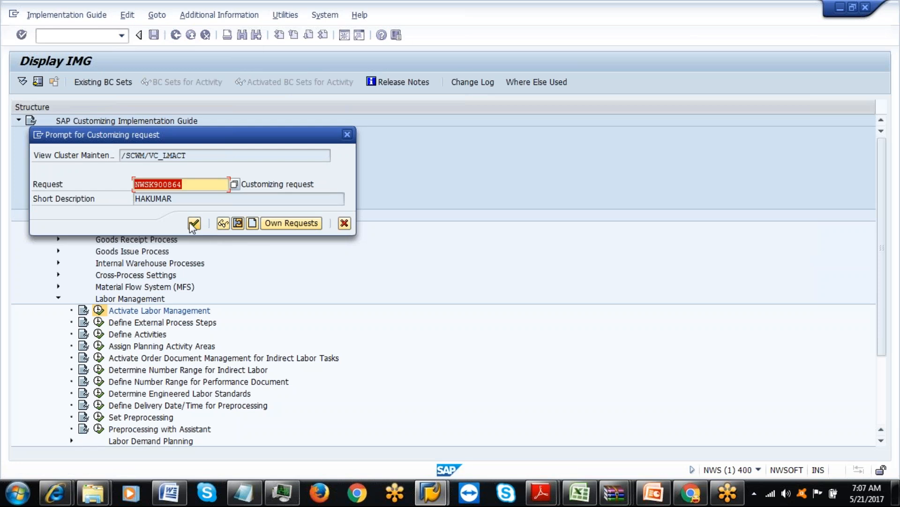
left_click(193, 224)
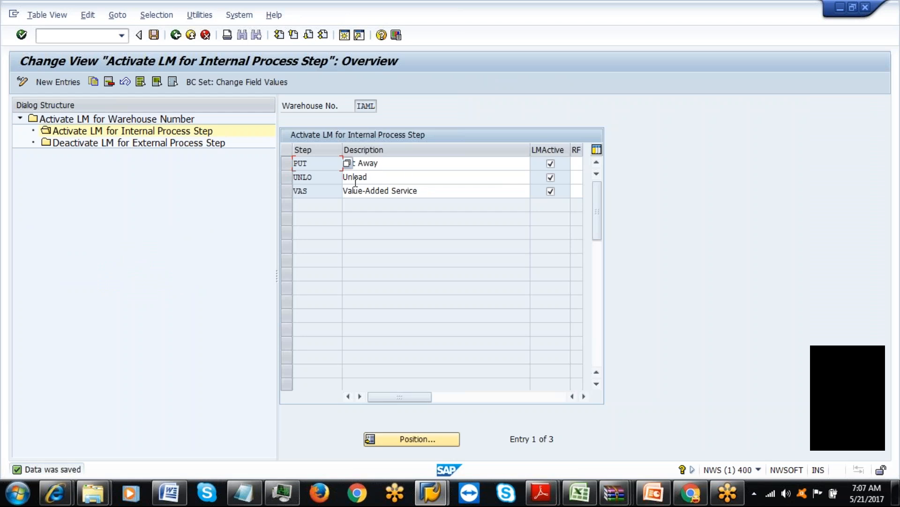
Review the remaining PUT and VAS steps, then open Deactivate LM for External Process Step.
left_click(395, 164)
left_click(403, 193)
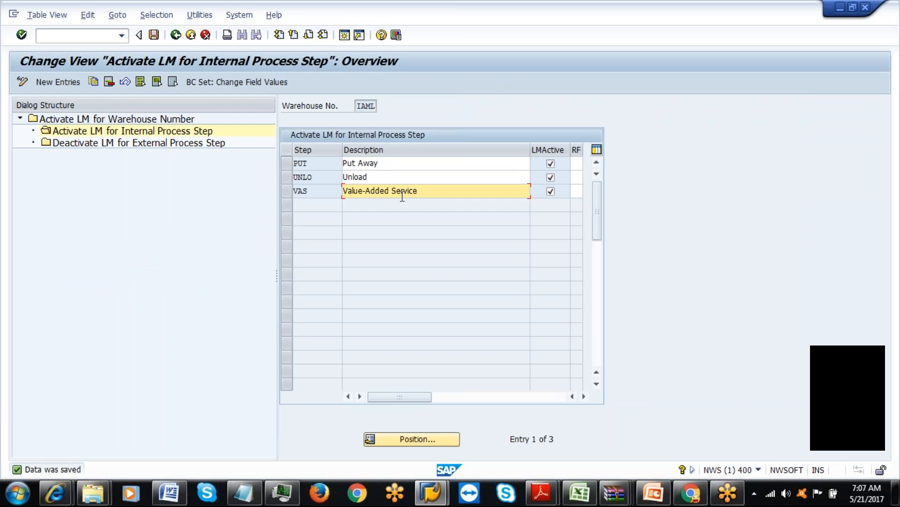
left_click(287, 195)
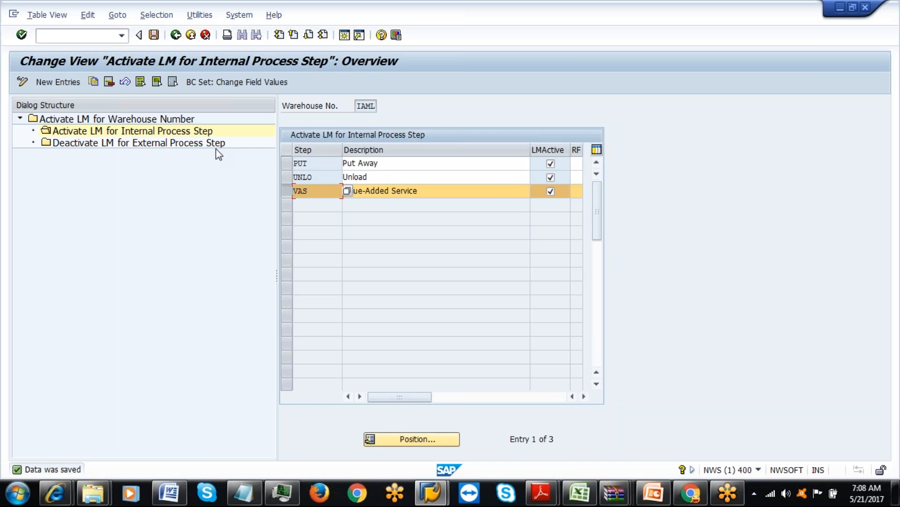
left_click(194, 145)
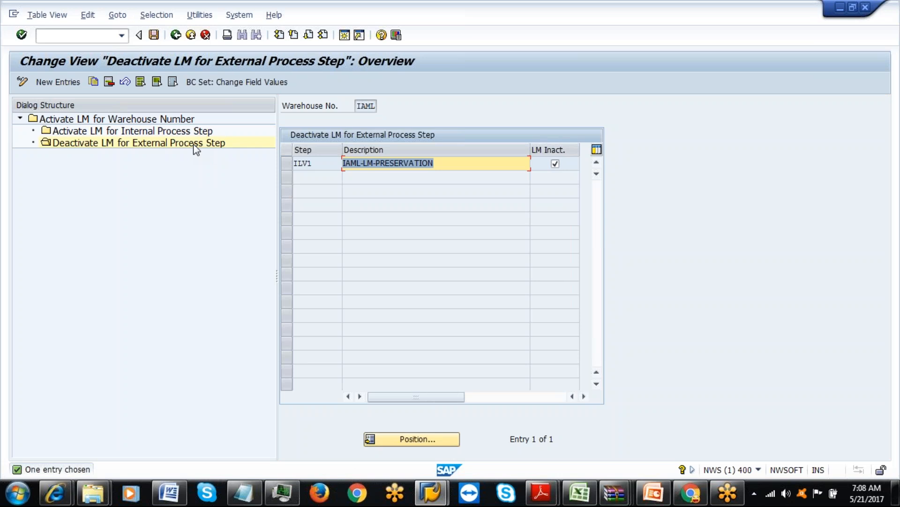
Inspect step ILV1 IAML-LM-PRESERVATION, go back to the warehouse overview and start a second session.
left_click(446, 161)
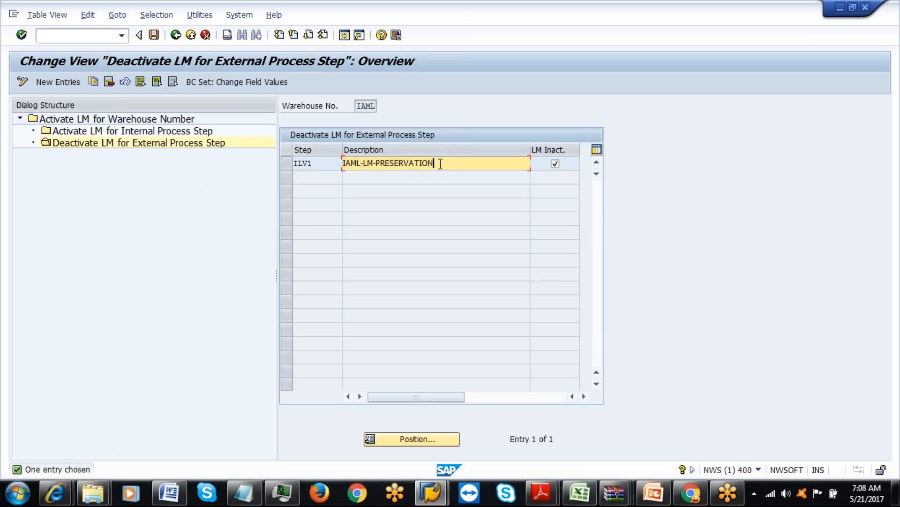
left_click(329, 162)
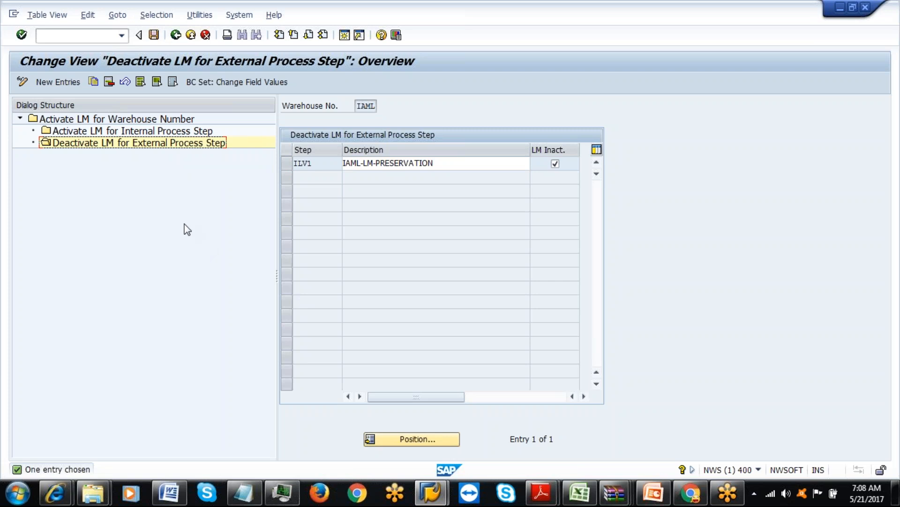
left_click(176, 38)
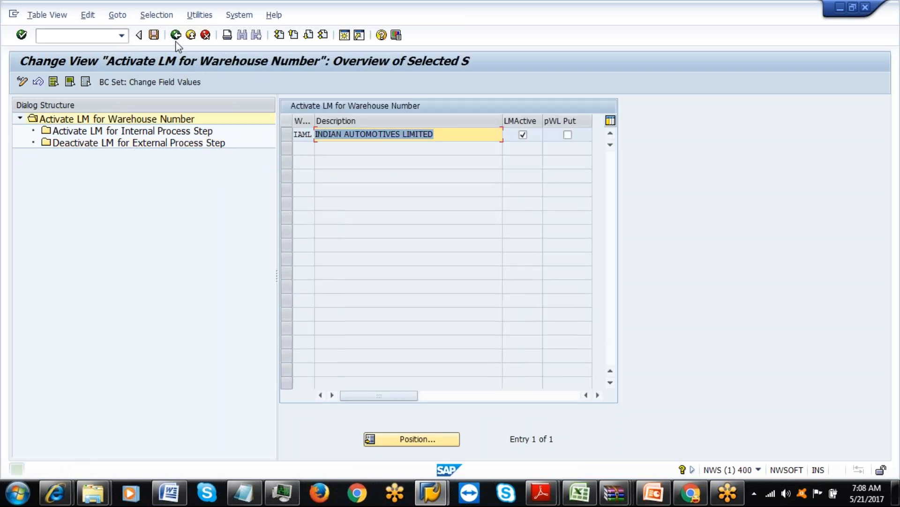
left_click(344, 36)
In the new session, run SPRO and open EWM Cross-Process Settings > Warehouse Task > Define Process-Oriented Storage Control.
type("spro")
key("Return")
left_click(60, 84)
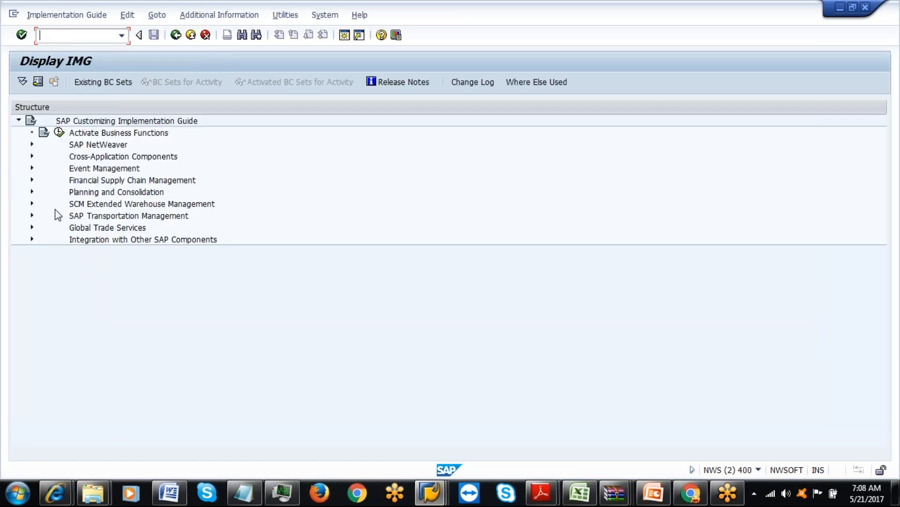
left_click(32, 203)
left_click(45, 216)
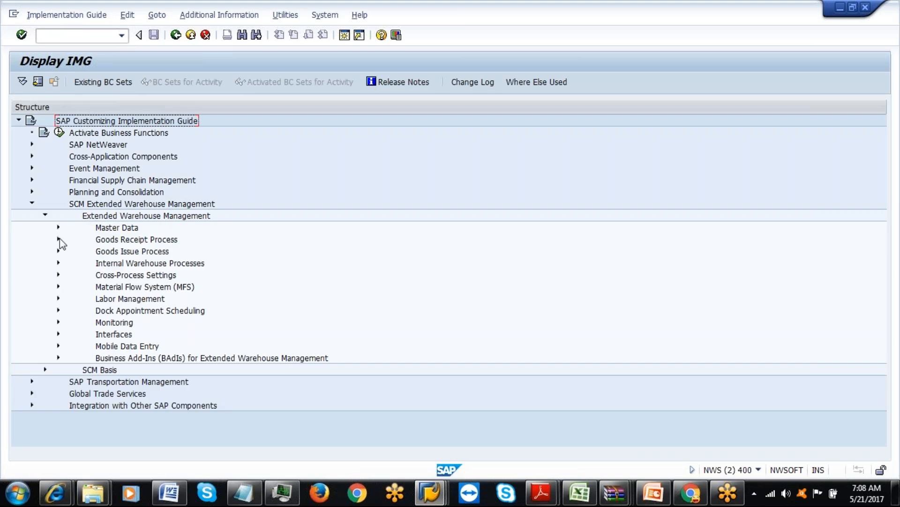
left_click(59, 275)
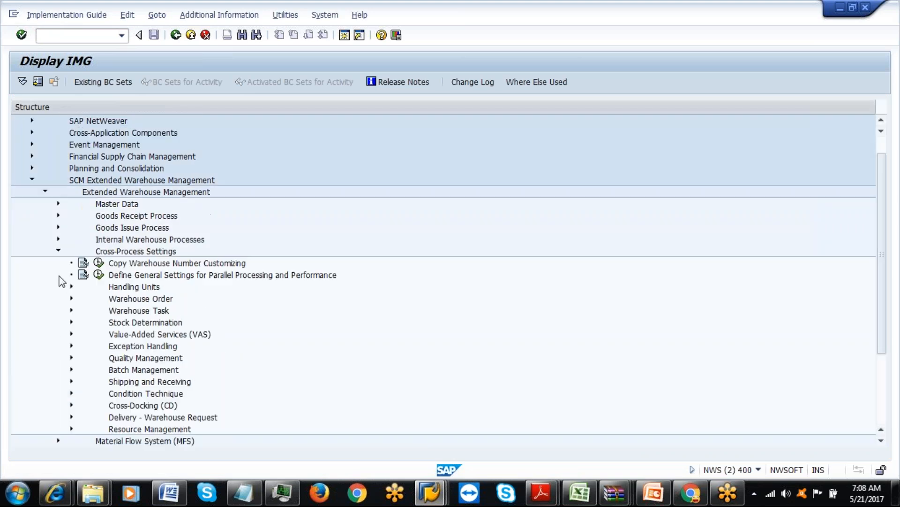
left_click(71, 309)
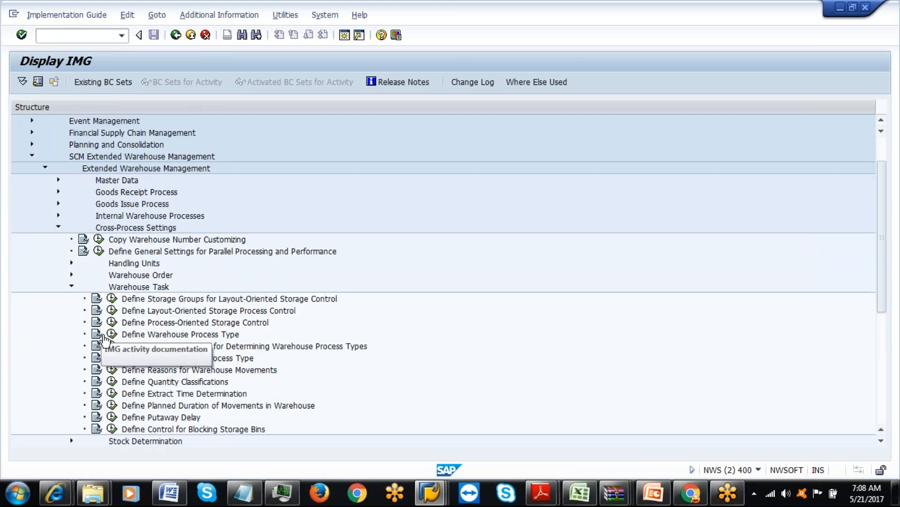
left_click(112, 322)
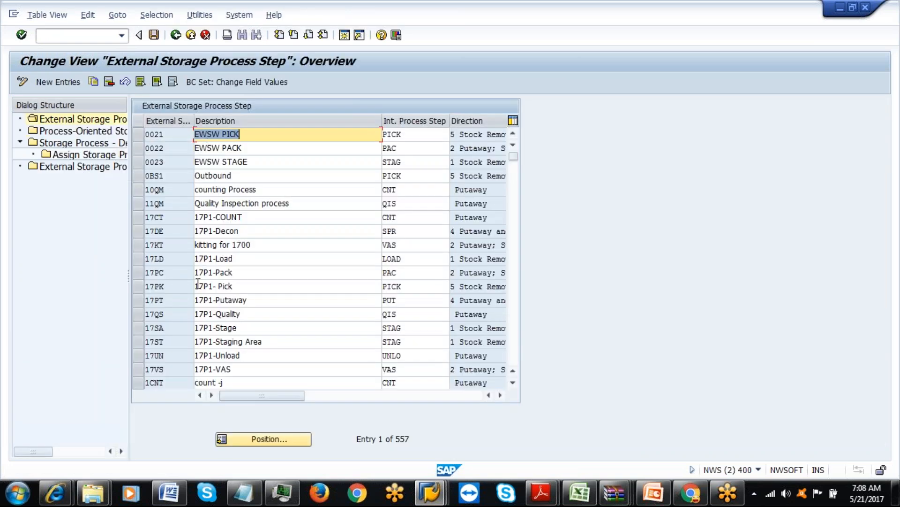
Position the external storage step list on ILV1, then switch back to the first SAP window.
left_click(513, 382)
left_click(513, 383)
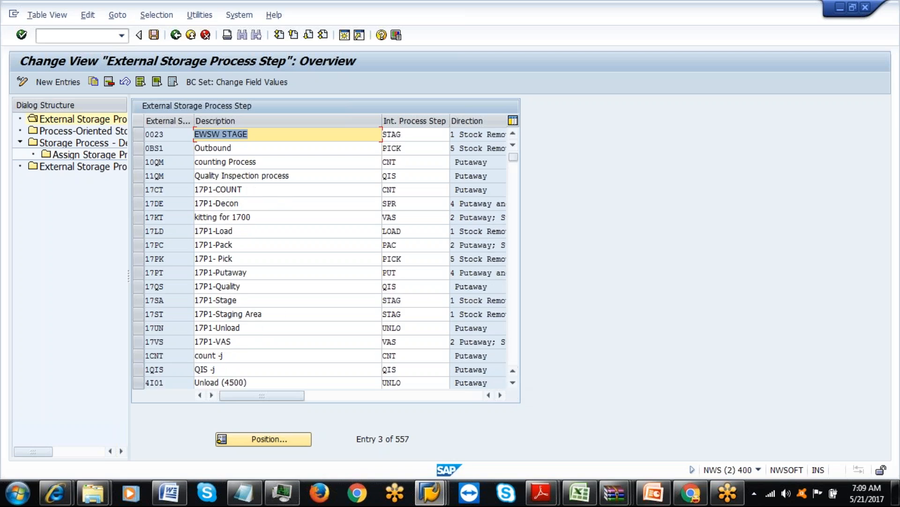
left_click(281, 441)
type("II")
type("V1")
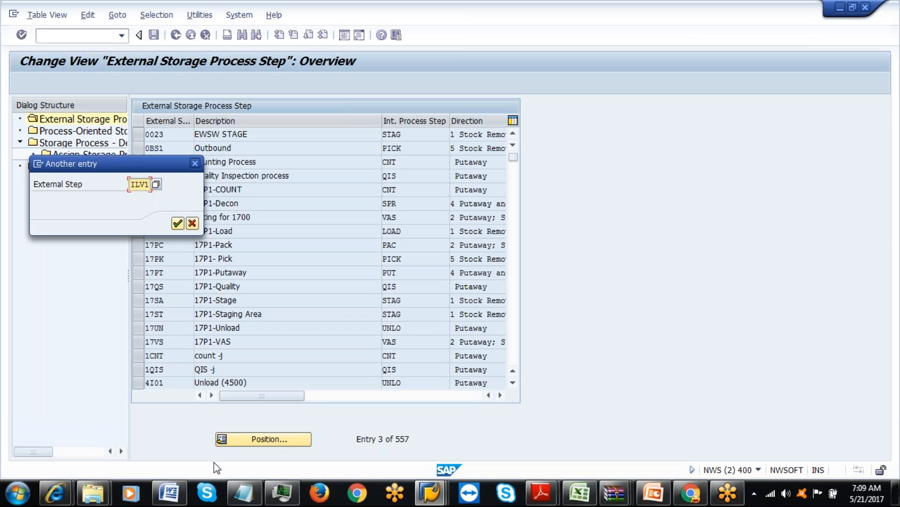
left_click(178, 224)
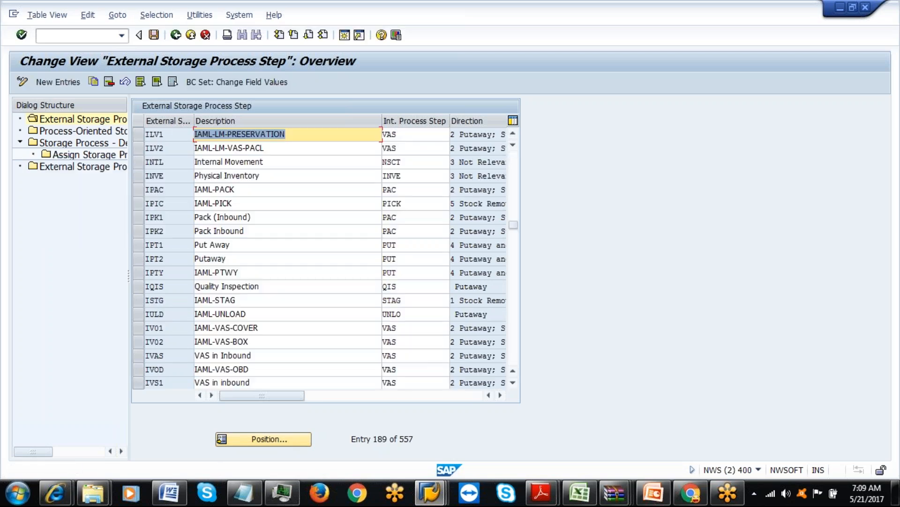
left_click(182, 150)
left_click(179, 139)
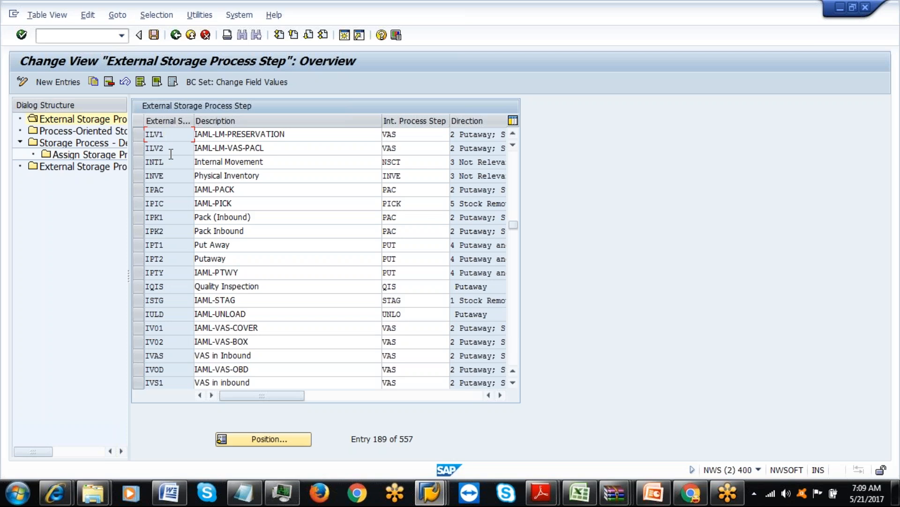
left_click(436, 496)
left_click(429, 437)
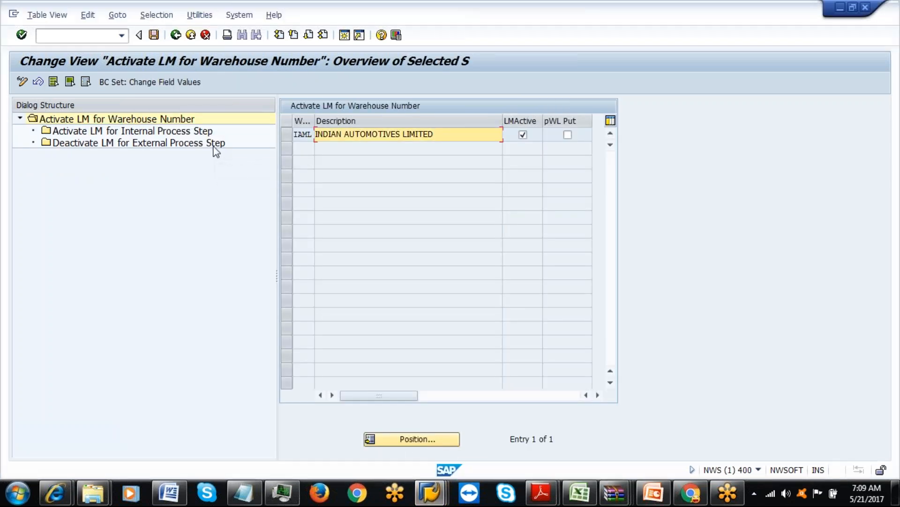
Back out of the IMG views to the SAP Easy Access menu.
left_click(175, 34)
left_click(177, 40)
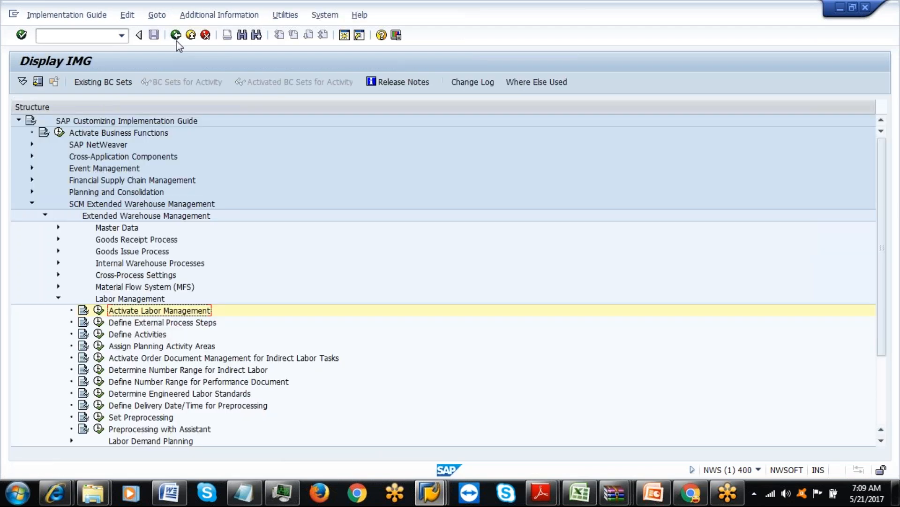
left_click(176, 40)
left_click(176, 41)
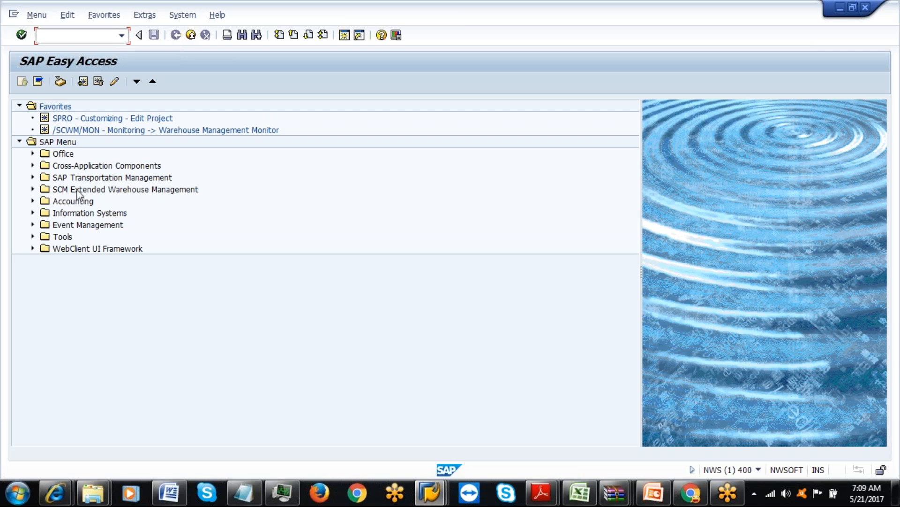
Expand SCM EWM > Extended Warehouse Management > Settings in the Easy Access menu.
left_click(32, 190)
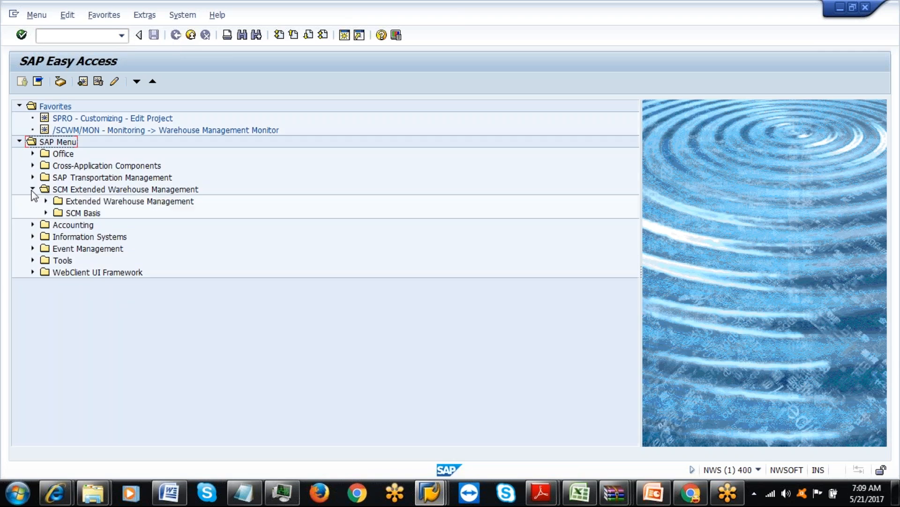
left_click(46, 201)
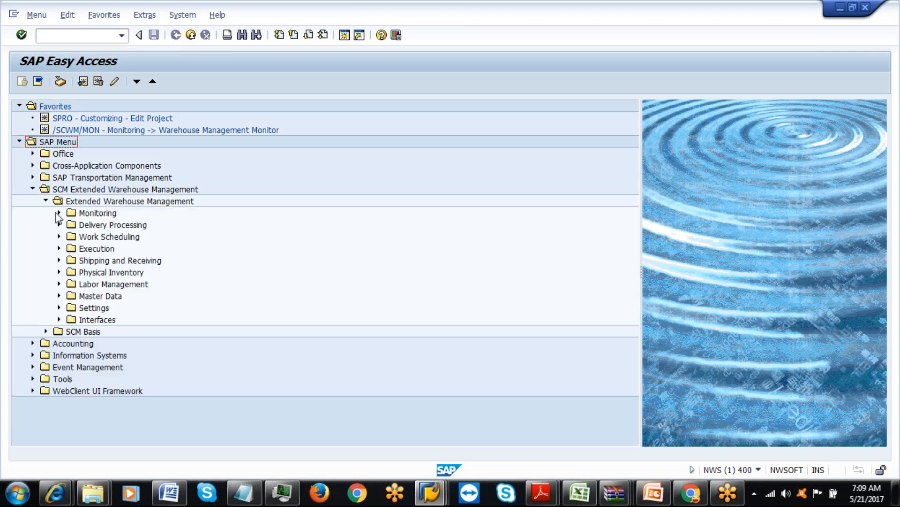
left_click(59, 307)
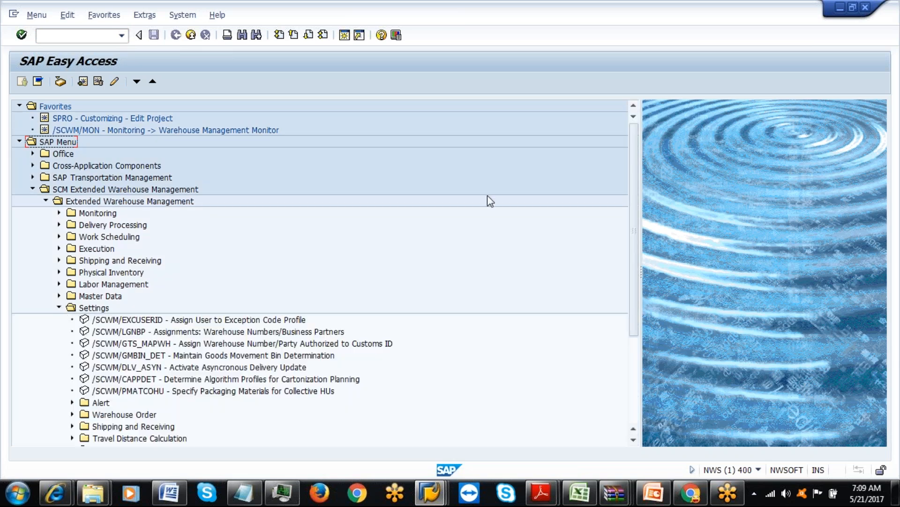
left_click_drag(634, 257, 644, 364)
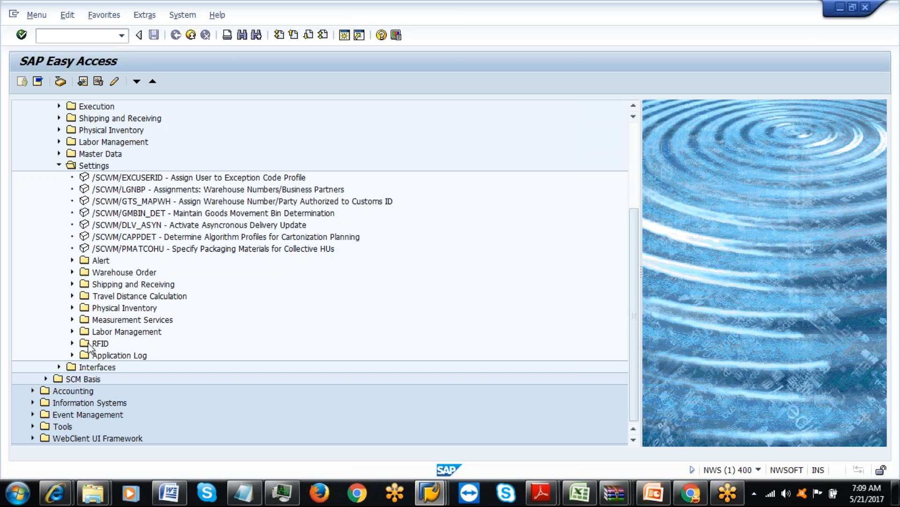
Expand Labor Management and start the /SCWM/LM_CE Condition Editor.
left_click(72, 332)
left_click(160, 356)
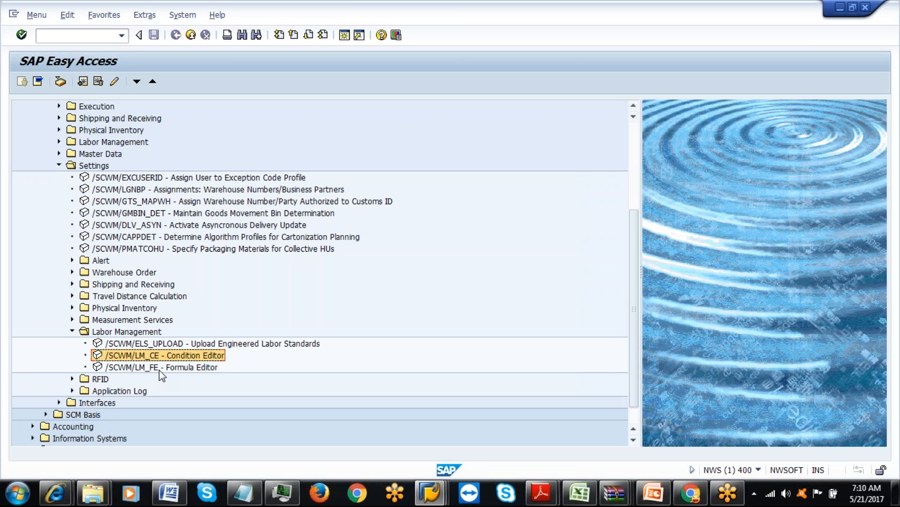
left_click(159, 368)
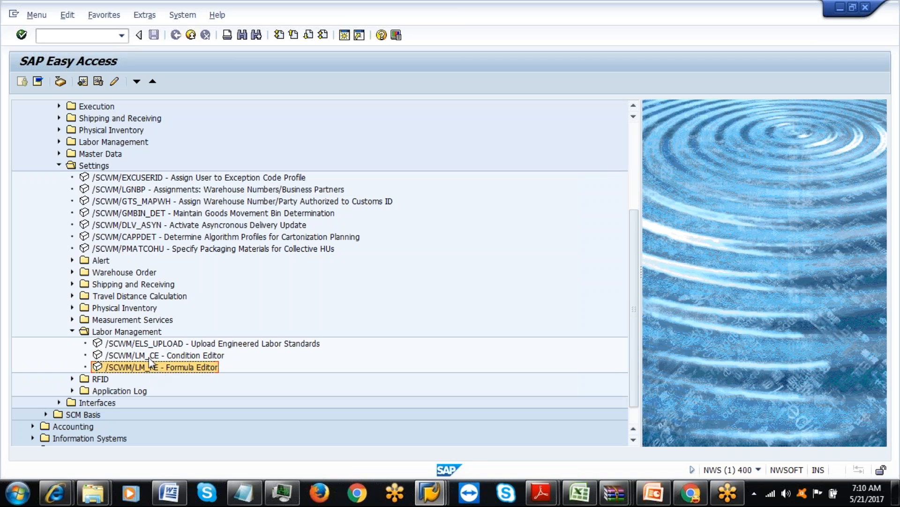
double_click(150, 356)
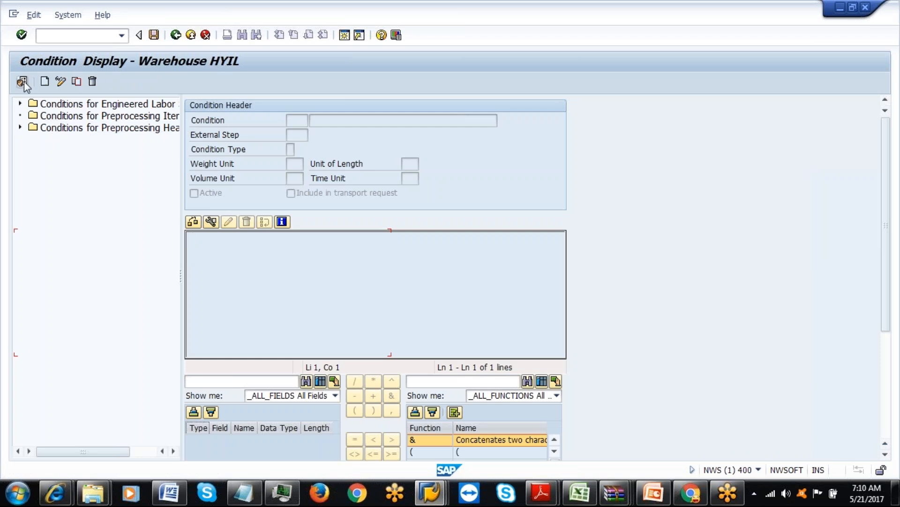
Set the default warehouse number to IAML and widen the condition tree panel.
left_click(22, 81)
type("I")
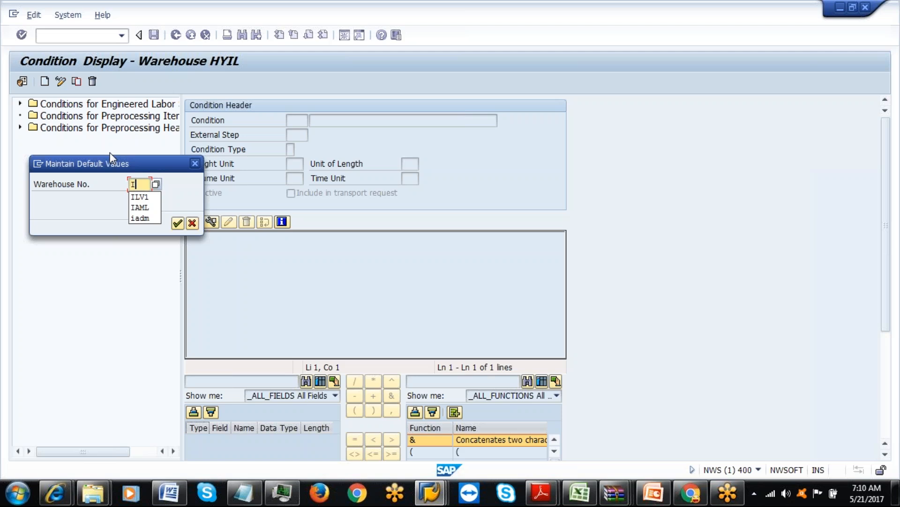
type("AML")
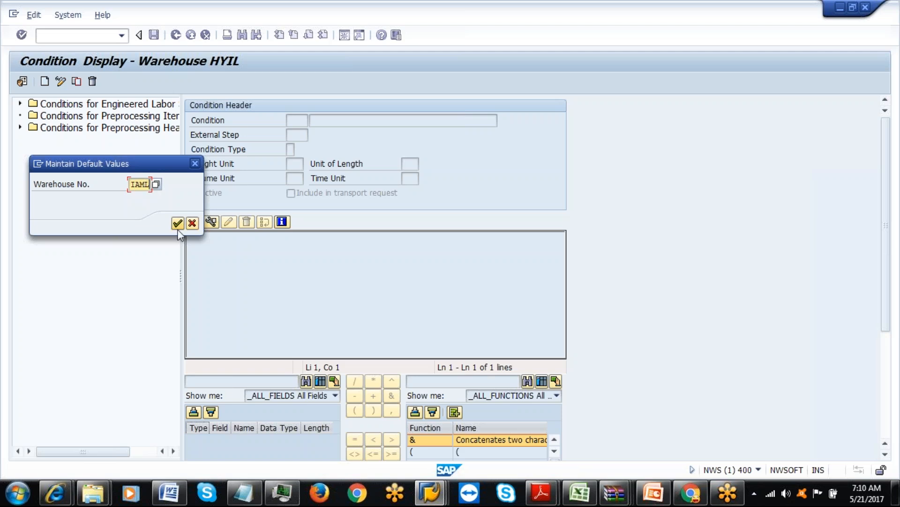
left_click(177, 223)
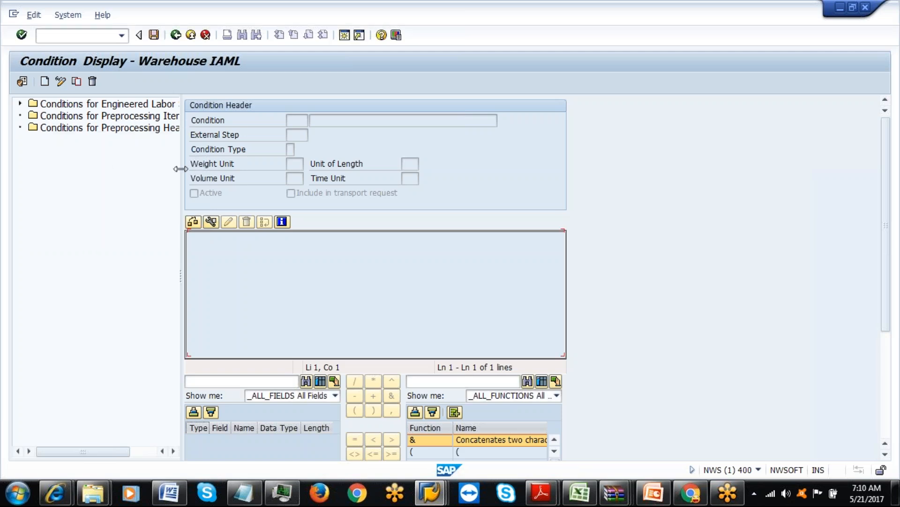
left_click_drag(186, 168, 242, 168)
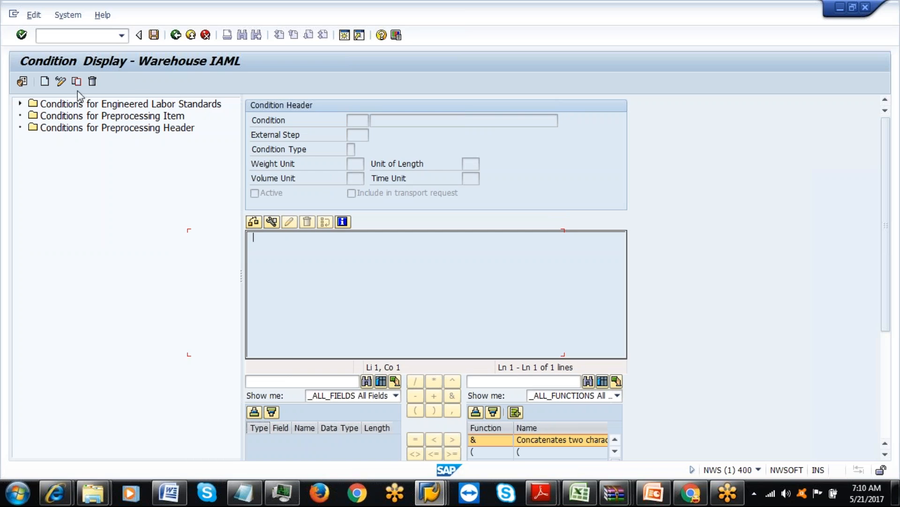
Expand the Engineered Labor Standards conditions and display condition IAC1 (Weight <= 10).
left_click(20, 103)
left_click(108, 120)
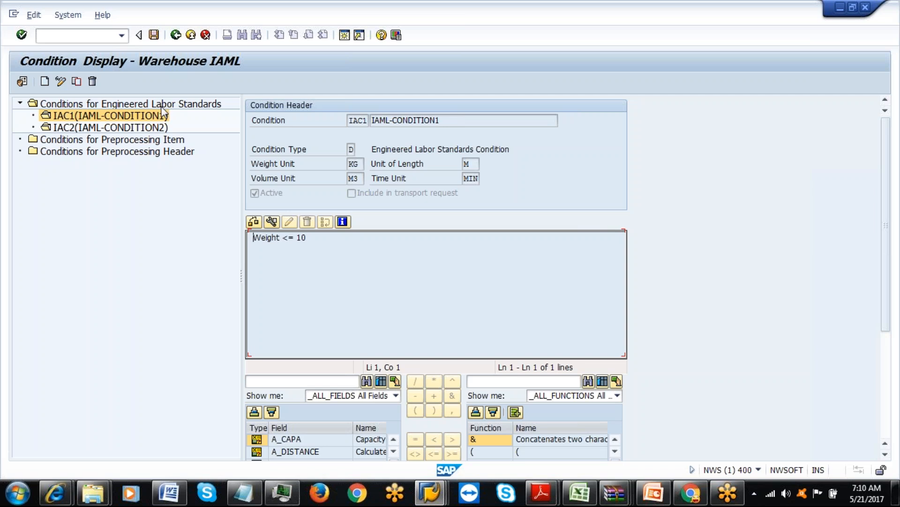
left_click(164, 104)
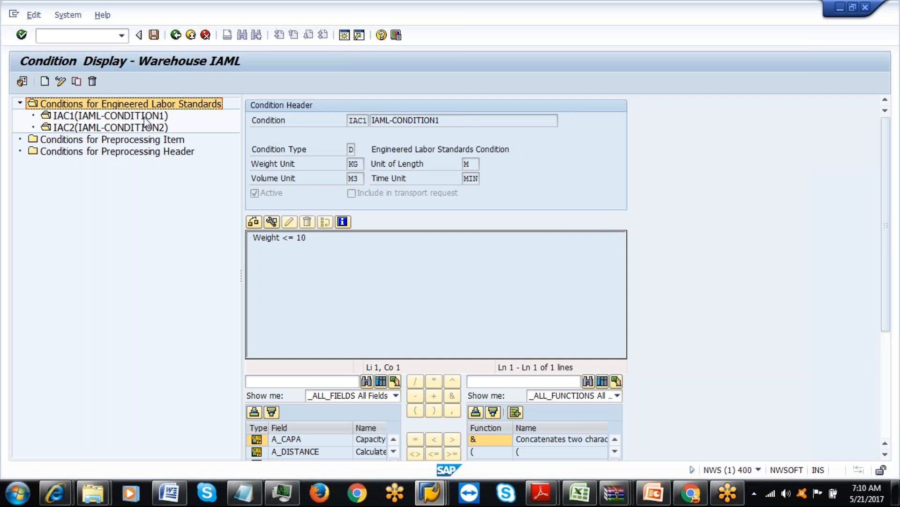
left_click(147, 117)
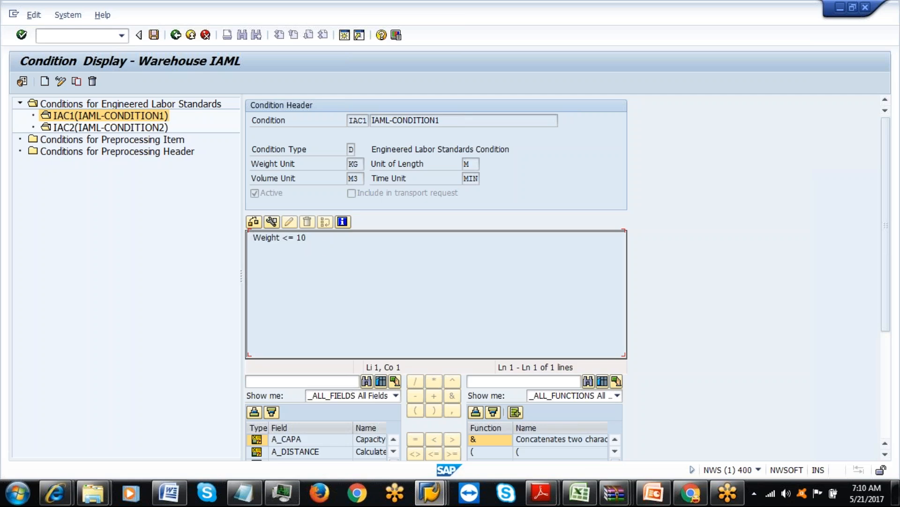
Check the Condition Type value list, display IAC2 (Weight > 10), then return to Easy Access.
left_click(351, 150)
left_click(361, 150)
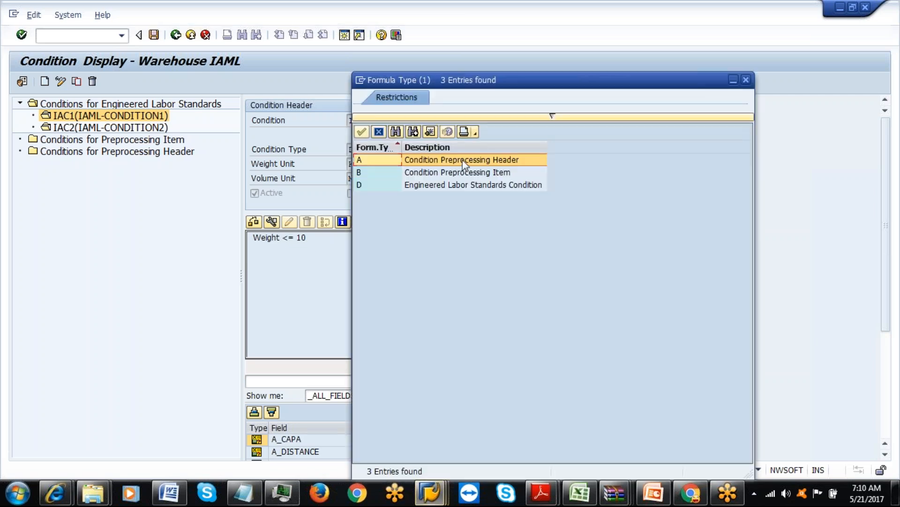
left_click(446, 186)
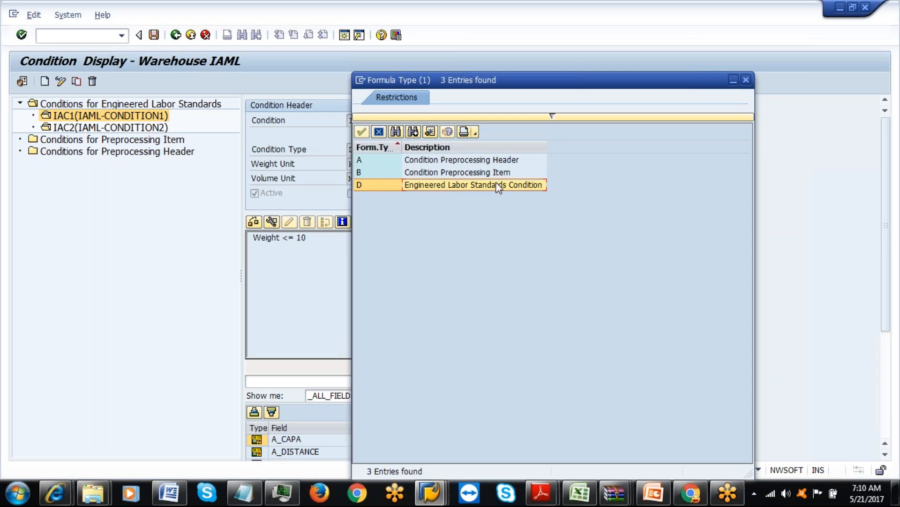
left_click(746, 81)
left_click(127, 127)
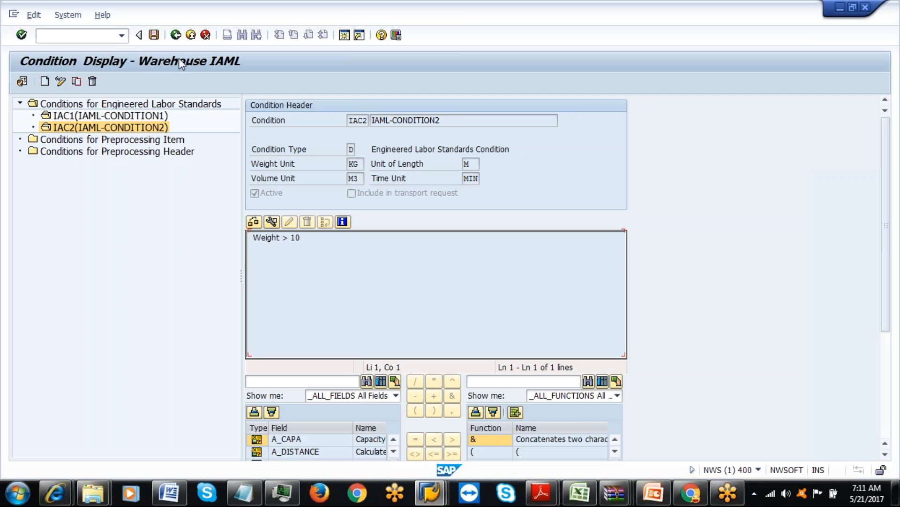
left_click(180, 40)
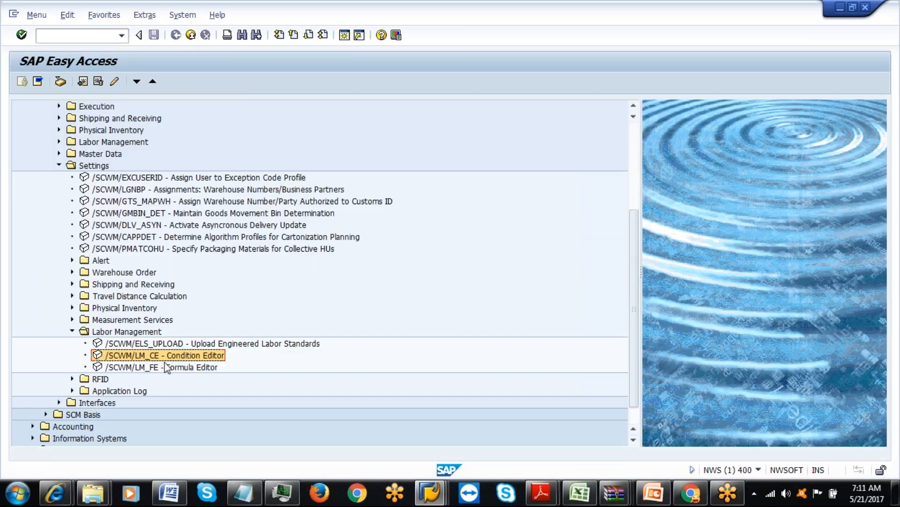
Launch the /SCWM/LM_FE Formula Editor and display formulas ILF1 and ILF2 for warehouse IAML.
double_click(168, 366)
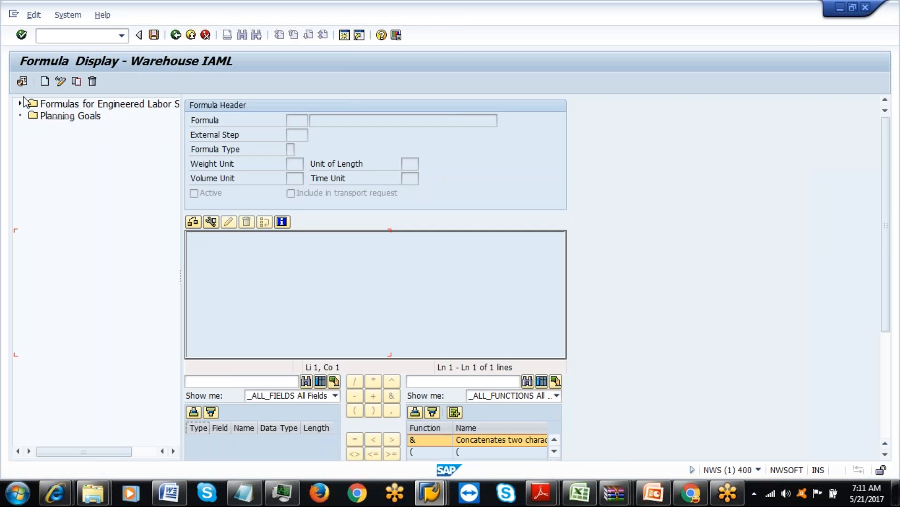
double_click(95, 117)
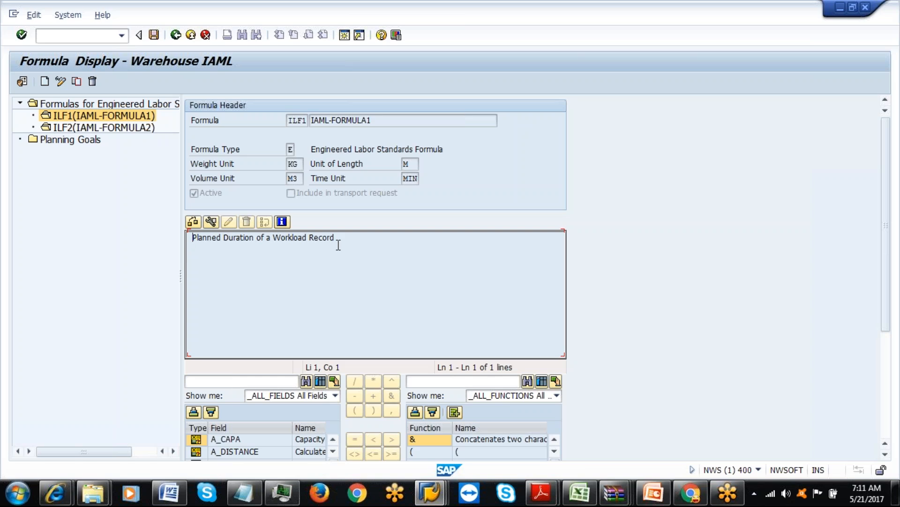
left_click(147, 131)
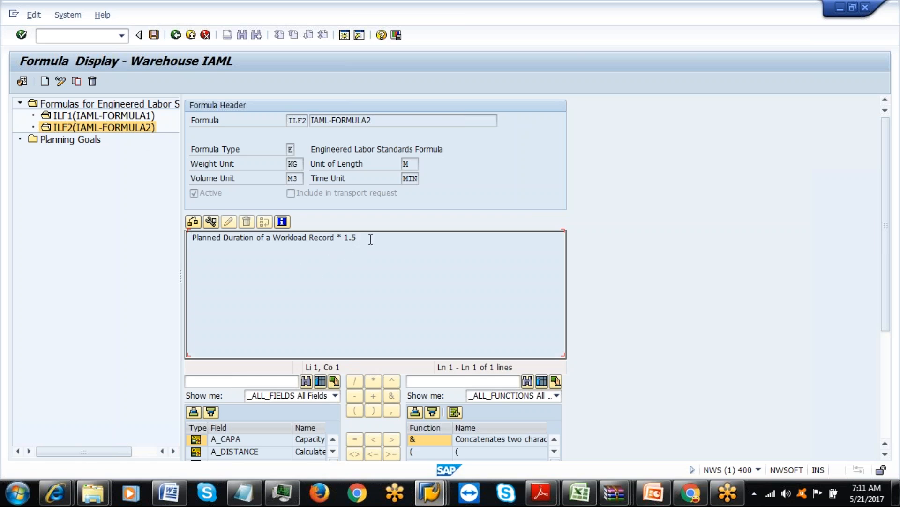
Scroll through ILF2's available fields, then bring up a blank Notepad page.
left_click_drag(888, 238, 887, 318)
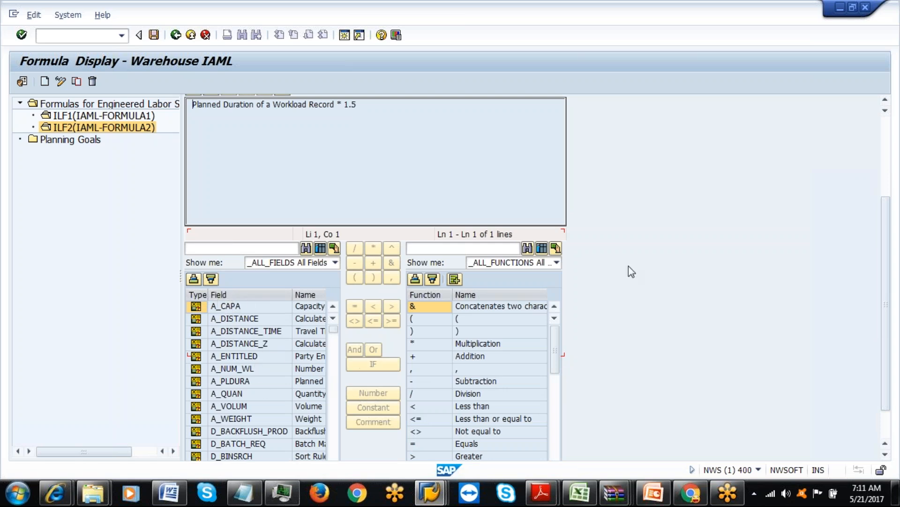
left_click_drag(890, 262, 887, 315)
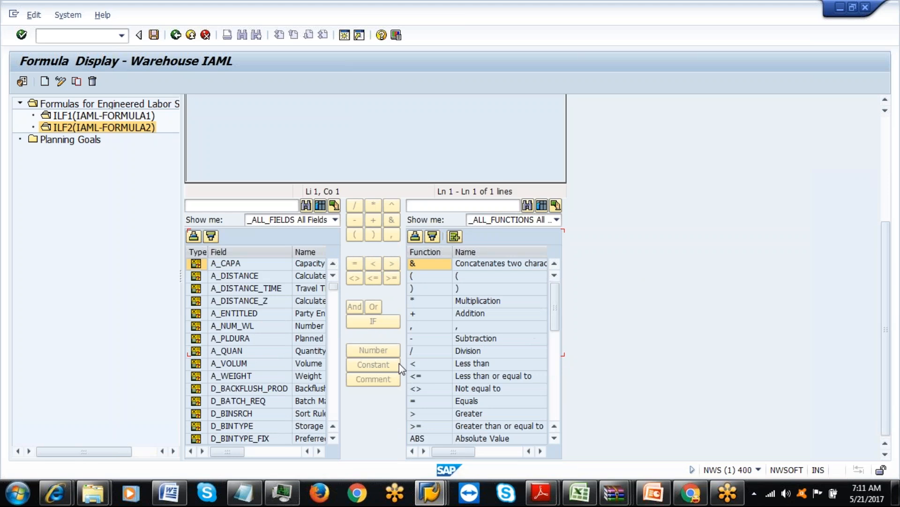
left_click(334, 438)
left_click(333, 438)
left_click(333, 438)
left_click(334, 438)
left_click(334, 438)
left_click(333, 438)
left_click(333, 438)
left_click(333, 438)
left_click(333, 438)
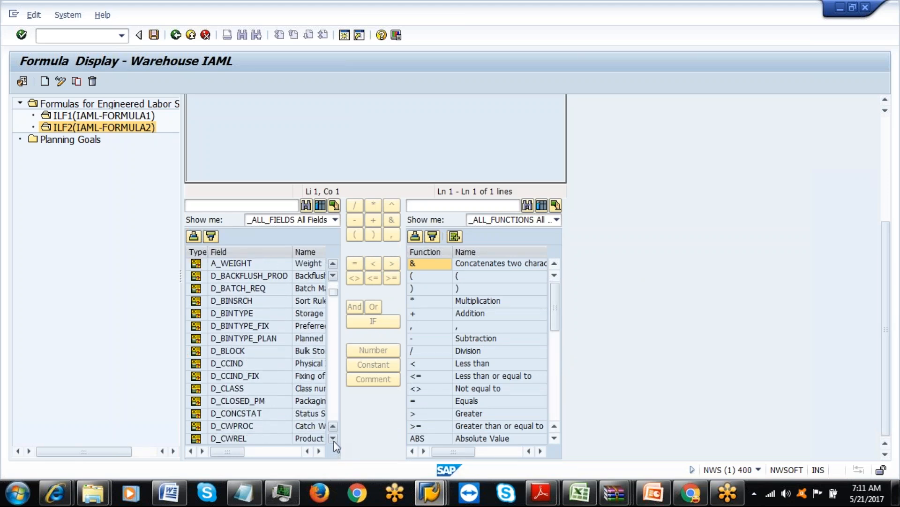
left_click(243, 493)
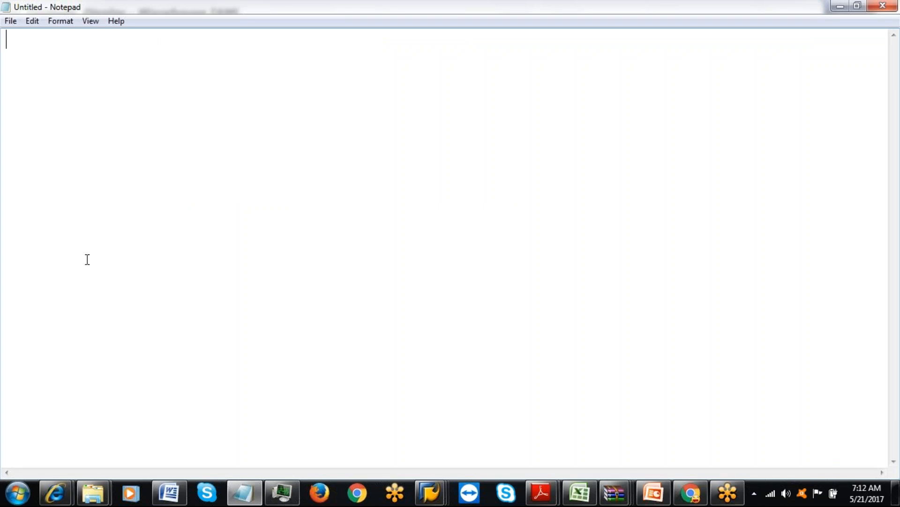
Write the note 'WO,Packspec & product' in Notepad and start a new line.
type("W")
type("O,")
type("Pca")
key("BackSpace")
key("BackSpace")
type("ackspec ")
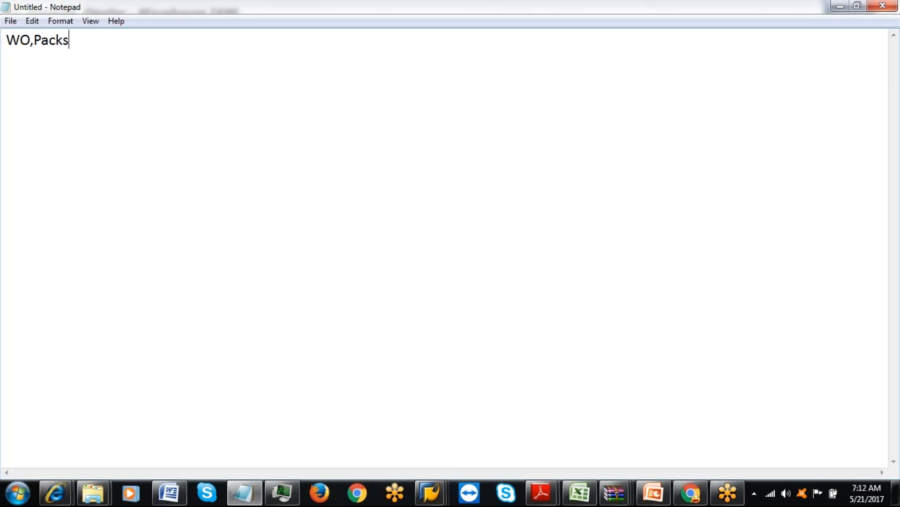
type("& product")
key("Return")
key("Return")
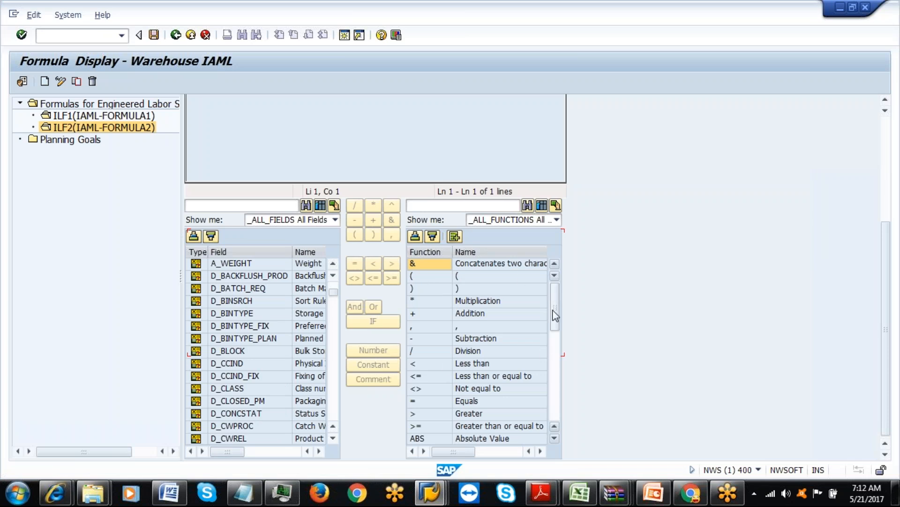
Scroll back up to ILF2's header units and formula 'Planned Duration of a Workload Record * 1.5'.
left_click_drag(556, 316, 560, 394)
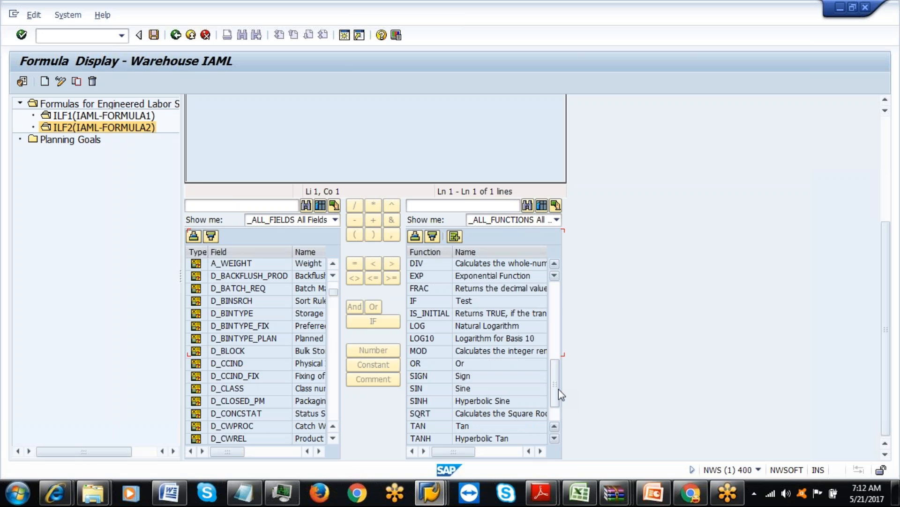
left_click_drag(556, 388, 556, 415)
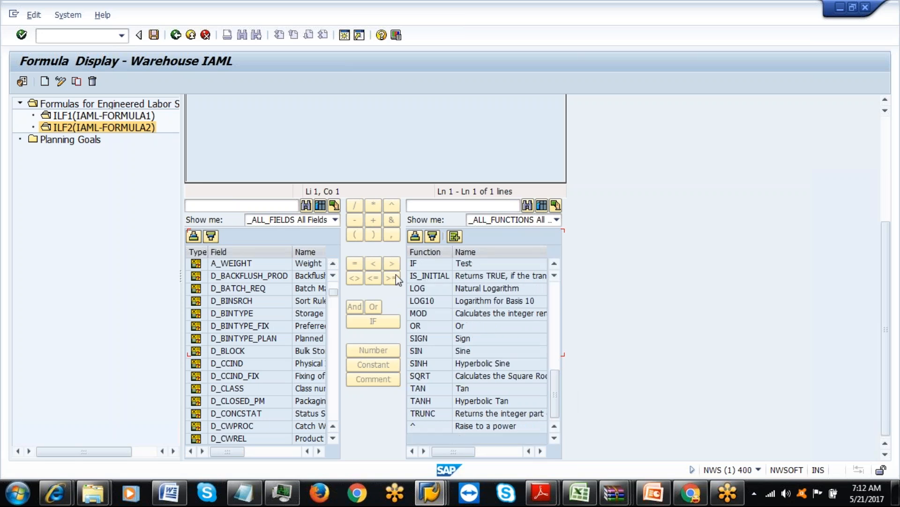
left_click(323, 144)
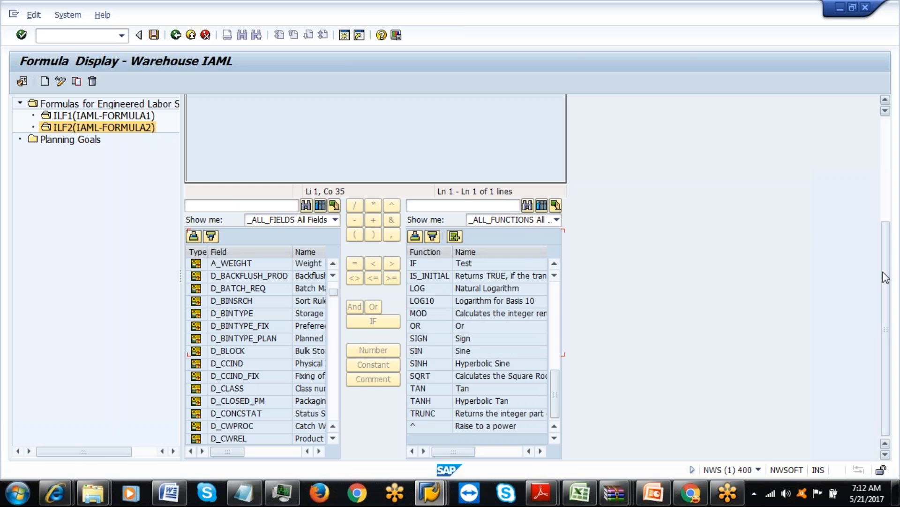
left_click_drag(887, 283, 892, 202)
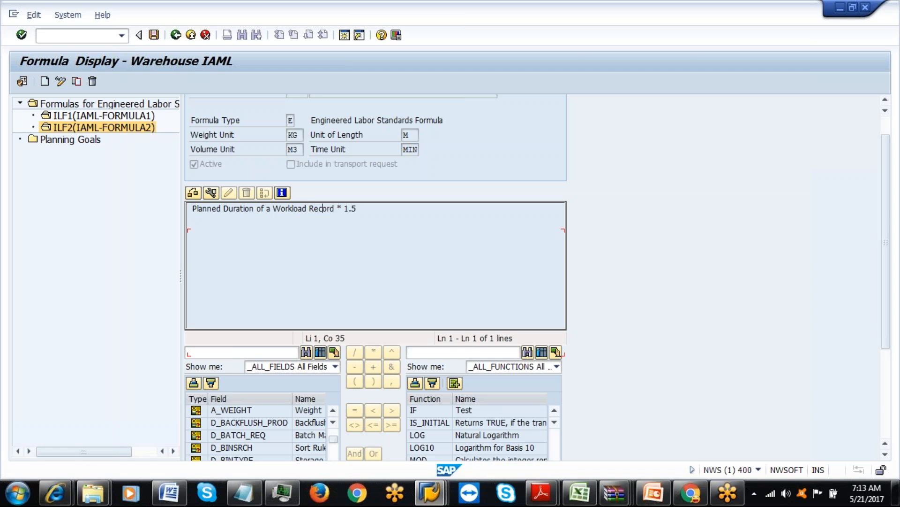
Launch the /SCWM/LM_CE Condition Editor and open engineered labor condition IAC1 (IAML-CONDITION1).
left_click(175, 35)
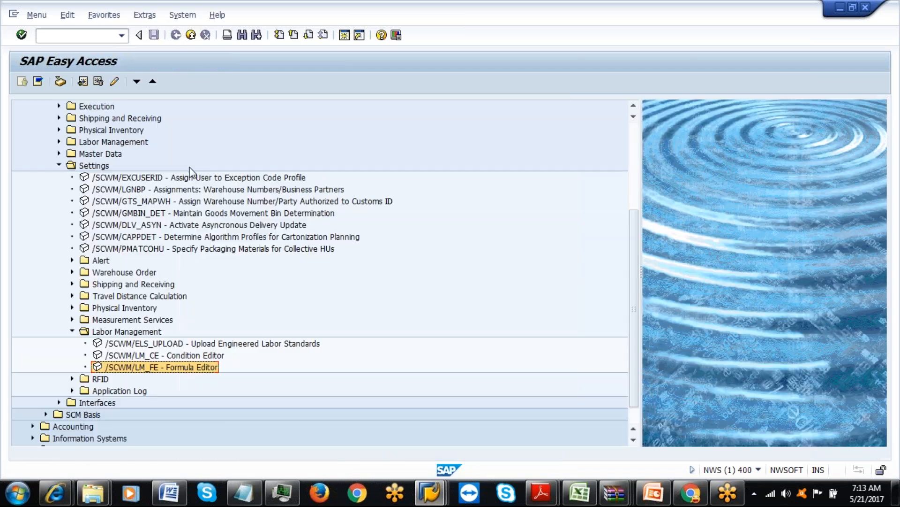
double_click(138, 357)
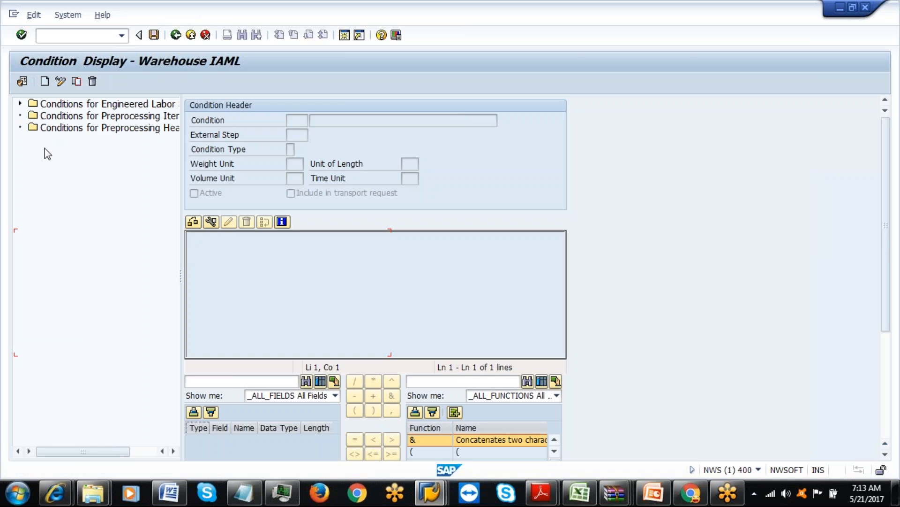
left_click(19, 102)
double_click(110, 115)
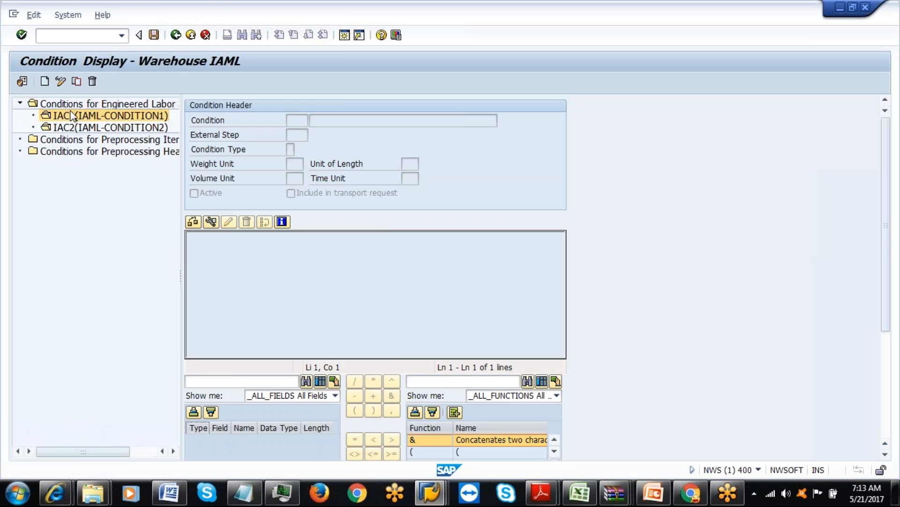
Scroll through IAC1's available fields and select the Storage Bin Type field.
left_click_drag(886, 218, 893, 330)
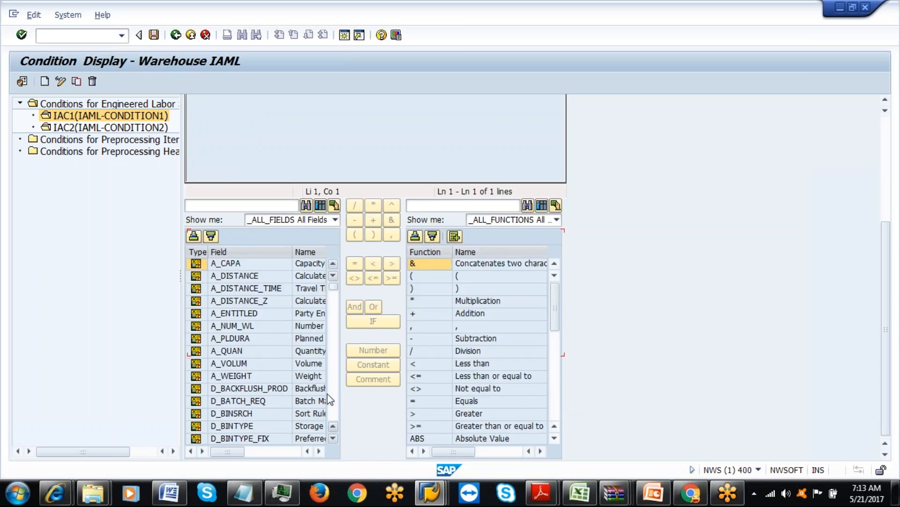
left_click(319, 450)
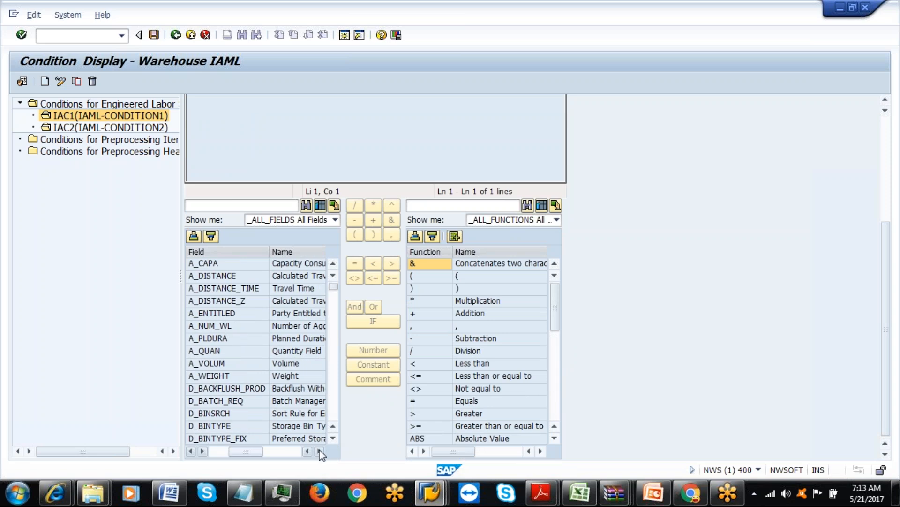
left_click(319, 450)
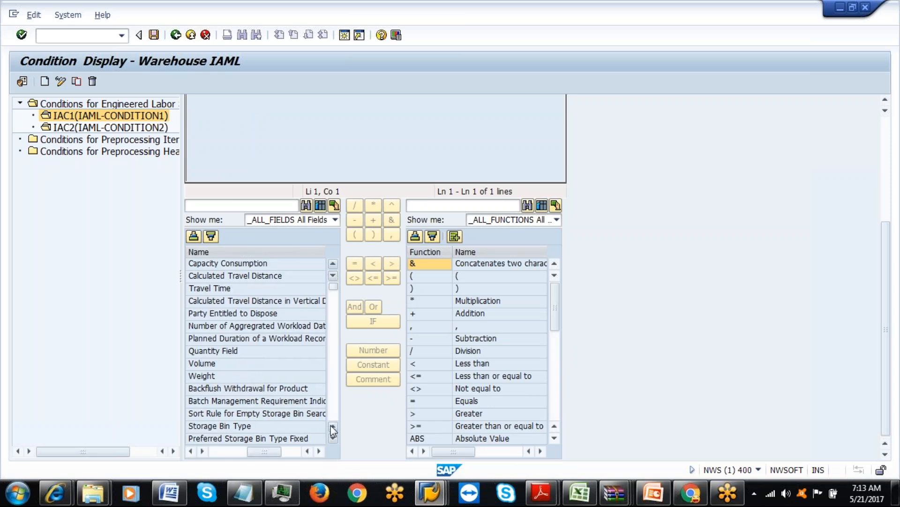
left_click(333, 438)
left_click(333, 438)
left_click(333, 438)
left_click(333, 438)
left_click(333, 438)
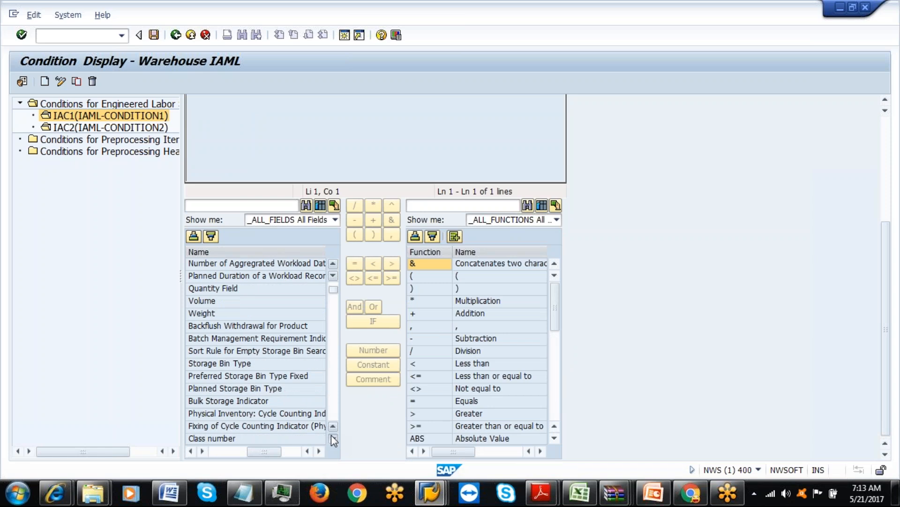
left_click(248, 363)
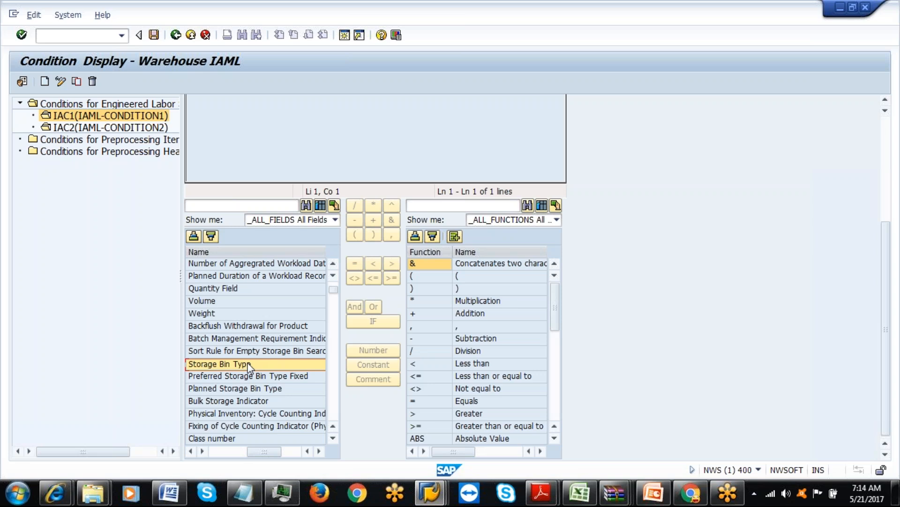
Scroll a few more rows down the condition's field list, then return to the Notepad notes.
left_click(333, 441)
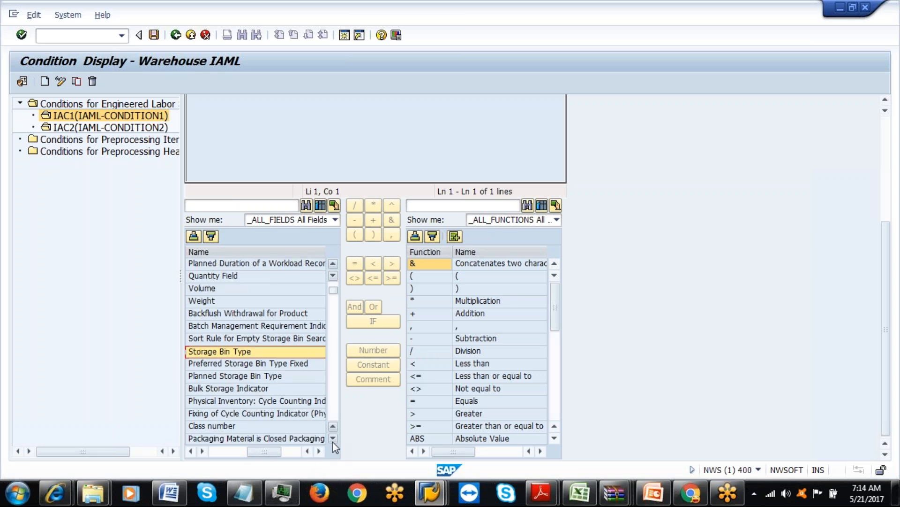
left_click(333, 438)
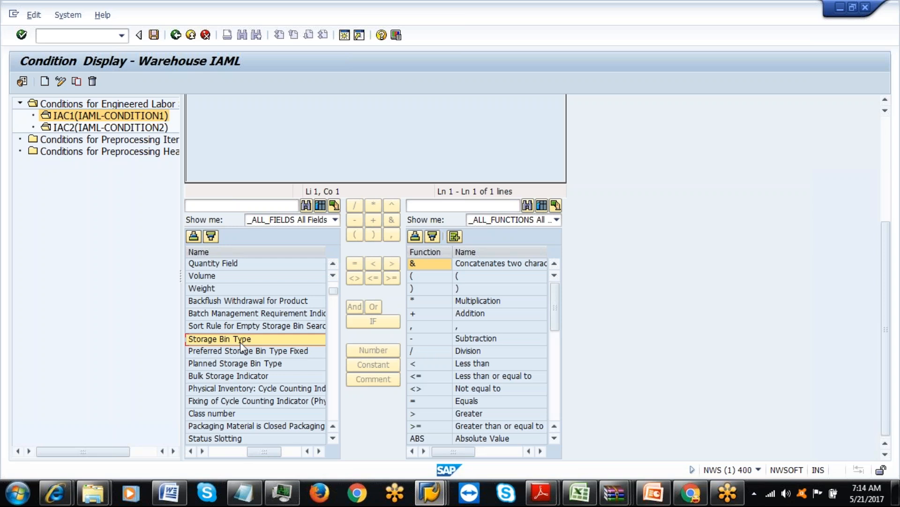
left_click(244, 492)
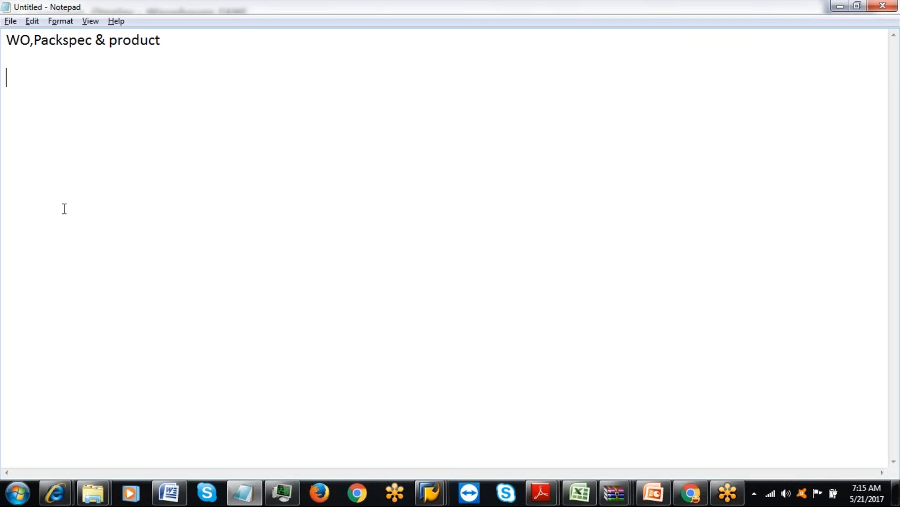
Add the notes 'fork lift & high picker' and '6 ft only....high picker' on separate lines.
type("fork lift & hi")
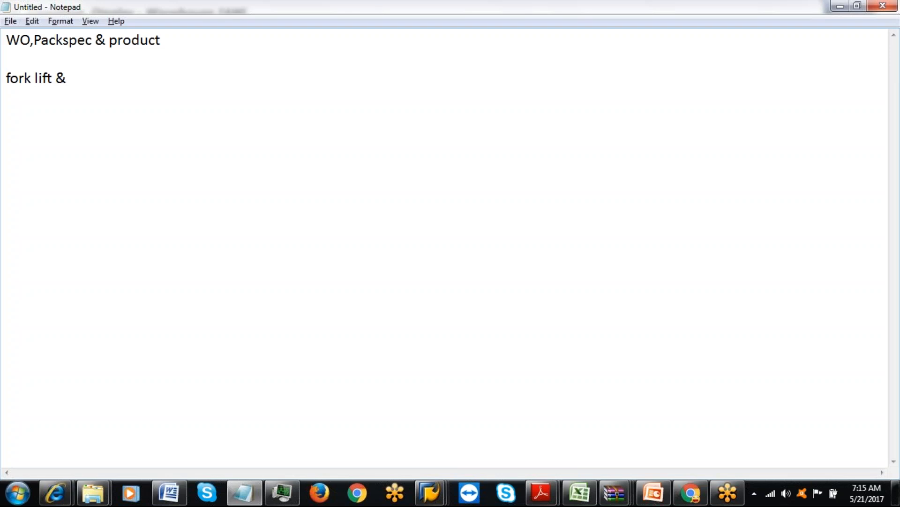
type("gh picker")
key("Return")
key("Return")
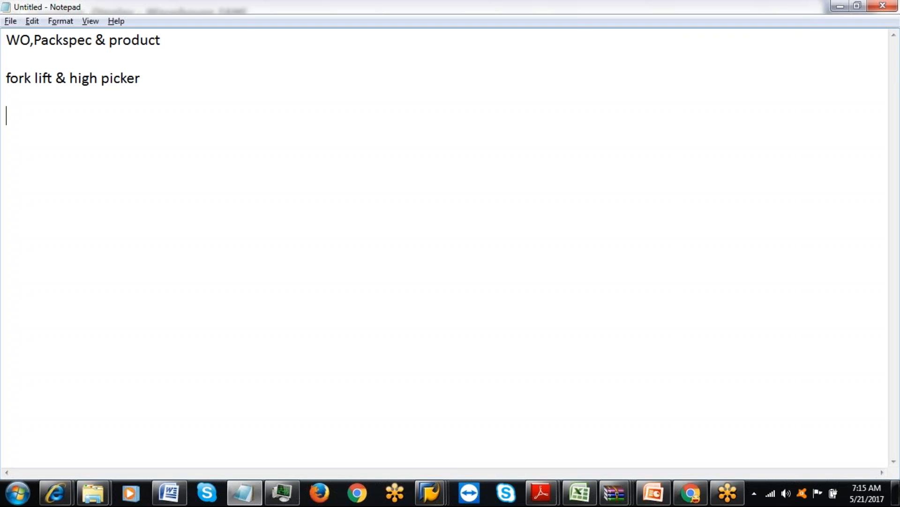
type("6 ft only,,,")
key("BackSpace")
key("BackSpace")
key("BackSpace")
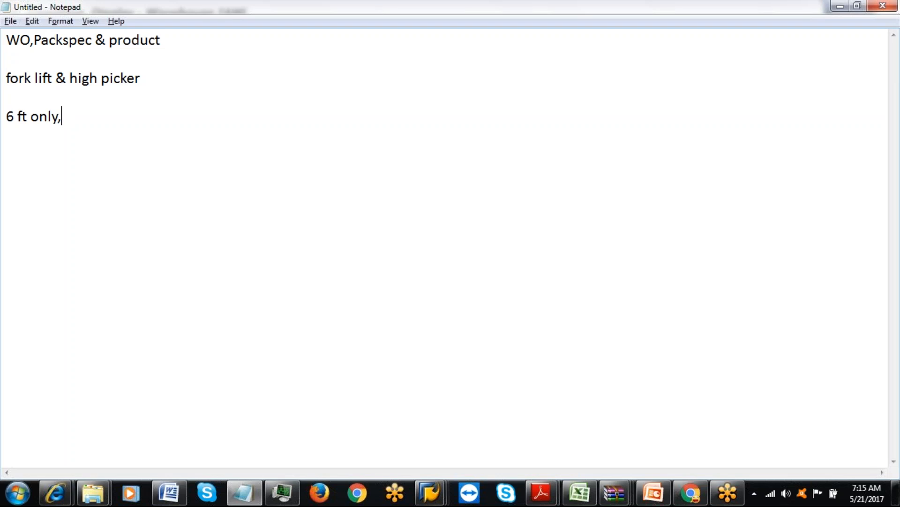
type("....high pikc")
key("BackSpace")
key("BackSpace")
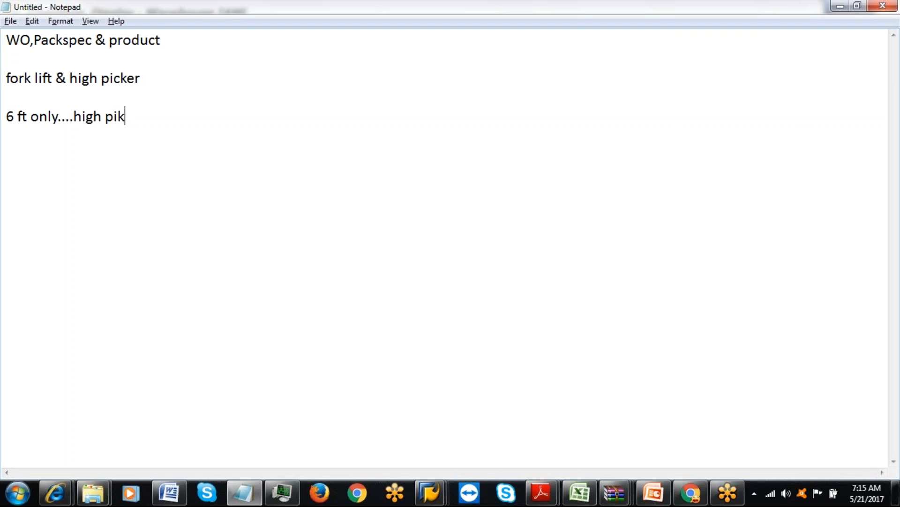
type("cker")
key("Return")
key("Return")
Return to the IAML Condition Display, scroll further down its fields, then bring up a blank Chrome tab.
left_click(432, 493)
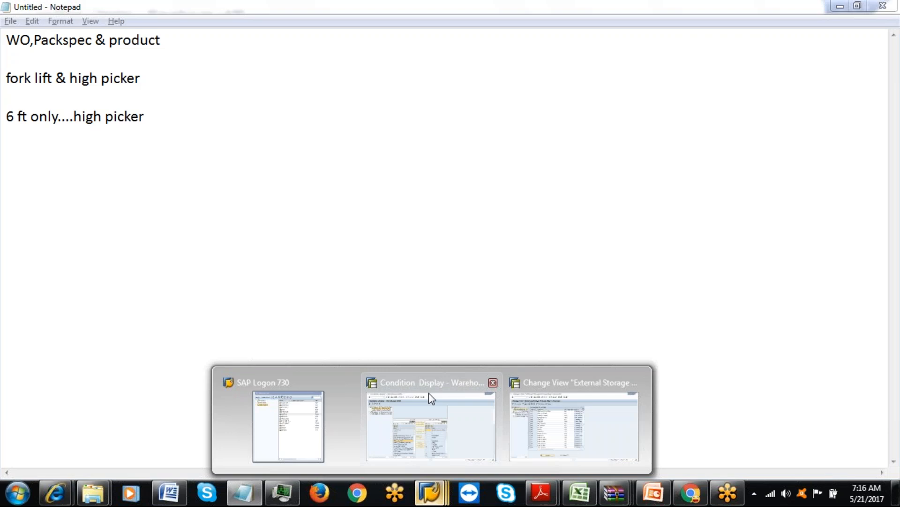
left_click(429, 393)
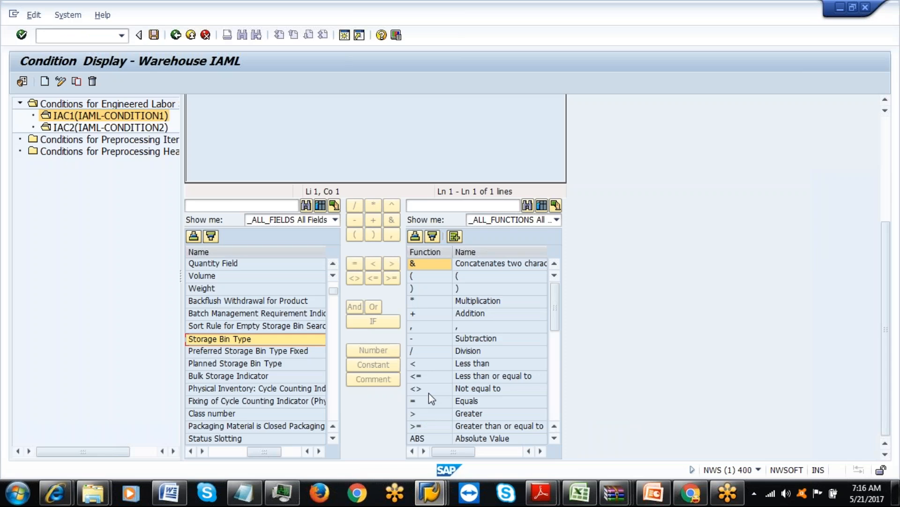
left_click(333, 438)
left_click(333, 438)
left_click(333, 439)
left_click(333, 438)
left_click(333, 438)
left_click(333, 438)
left_click(333, 438)
left_click(333, 438)
left_click(333, 438)
left_click(333, 438)
left_click(333, 438)
left_click(333, 438)
left_click(333, 438)
left_click(333, 438)
left_click(333, 438)
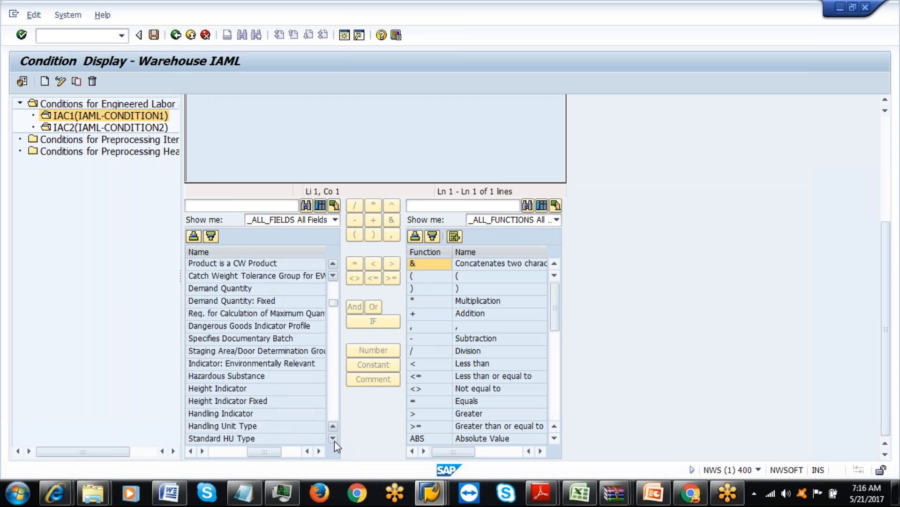
left_click(333, 439)
left_click(333, 438)
left_click(363, 500)
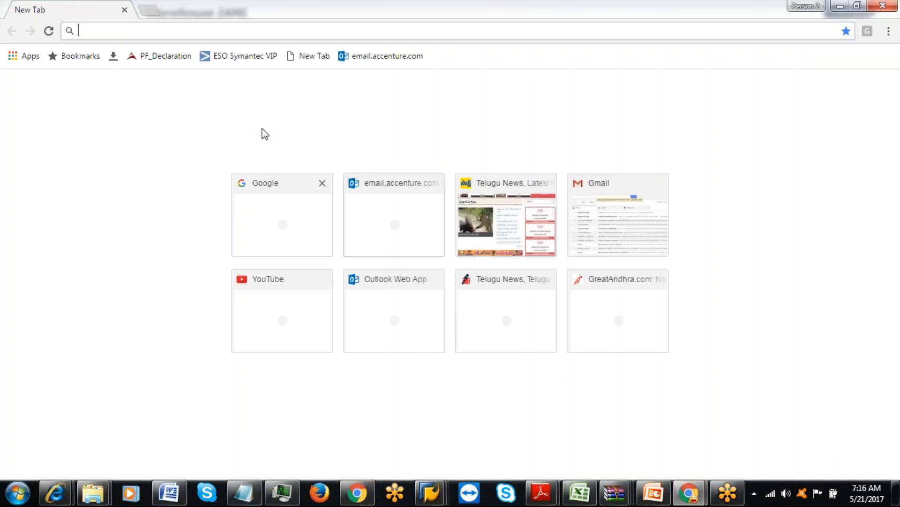
Search Google Images for 'high picker in warehouse'.
type("google.co.in")
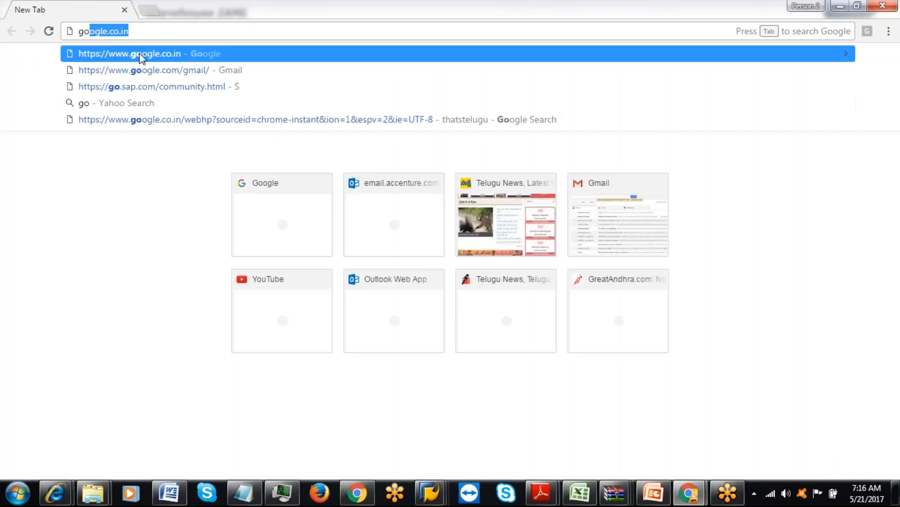
left_click(139, 53)
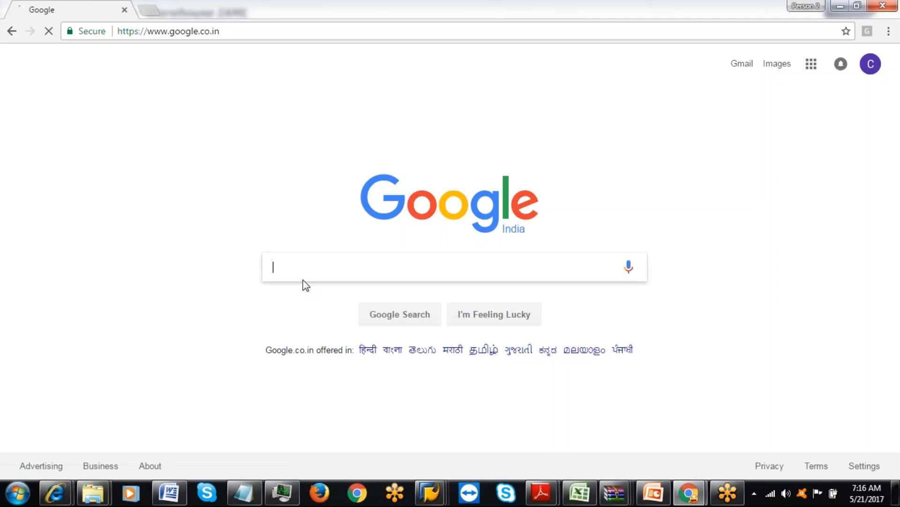
type("hichk")
key("BackSpace")
key("BackSpace")
key("BackSpace")
key("BackSpace")
key("BackSpace")
type("h")
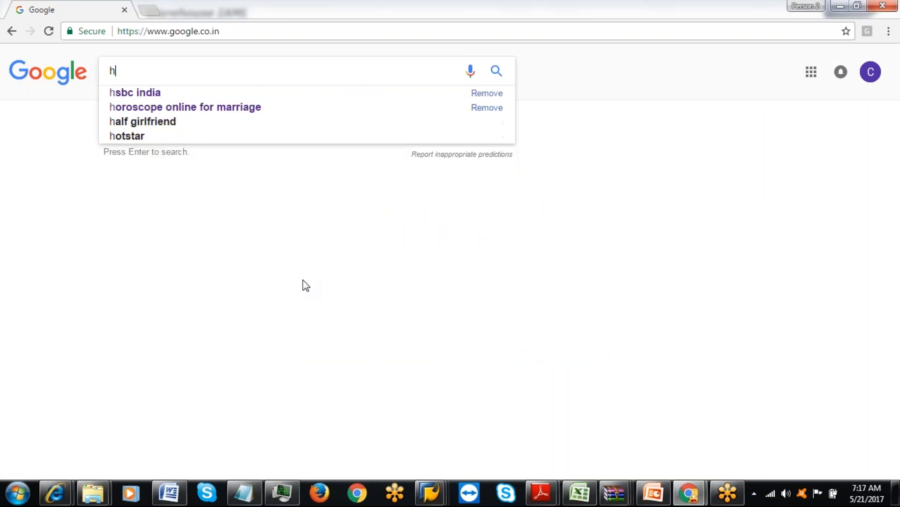
type("igh ")
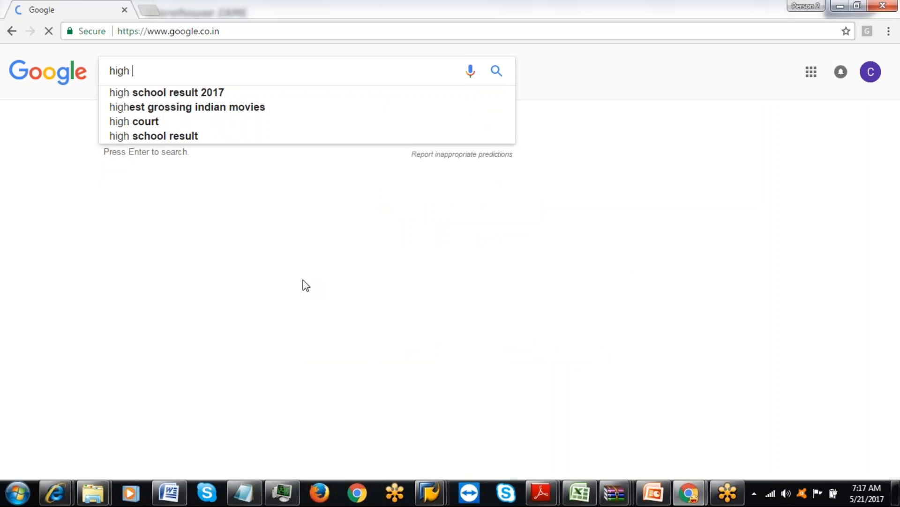
type("picker ")
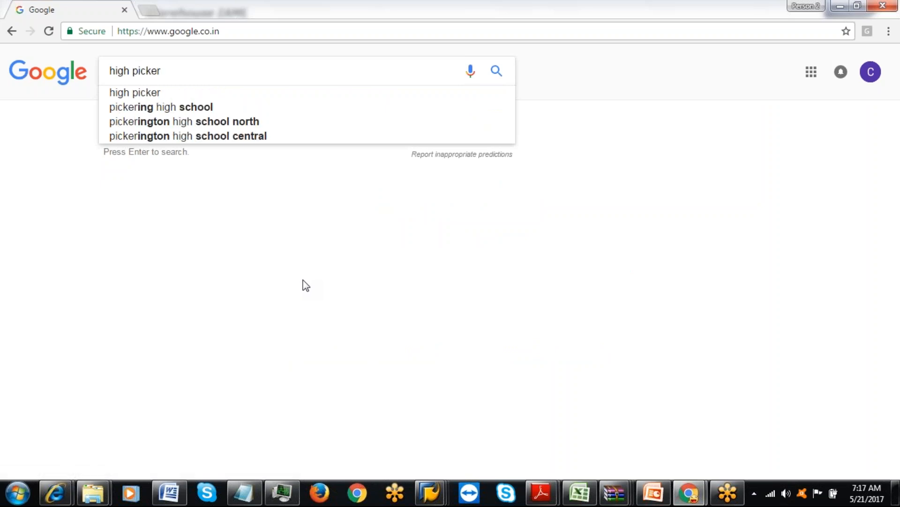
type("in ware")
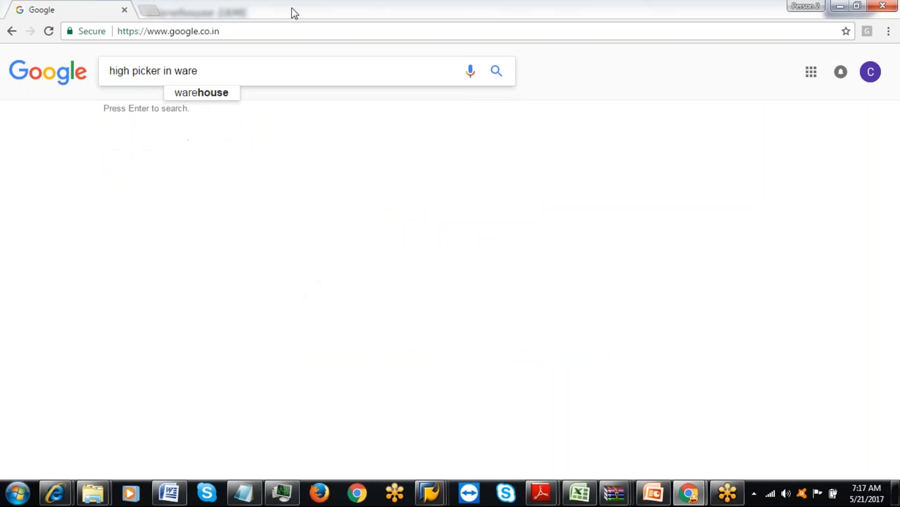
left_click(195, 94)
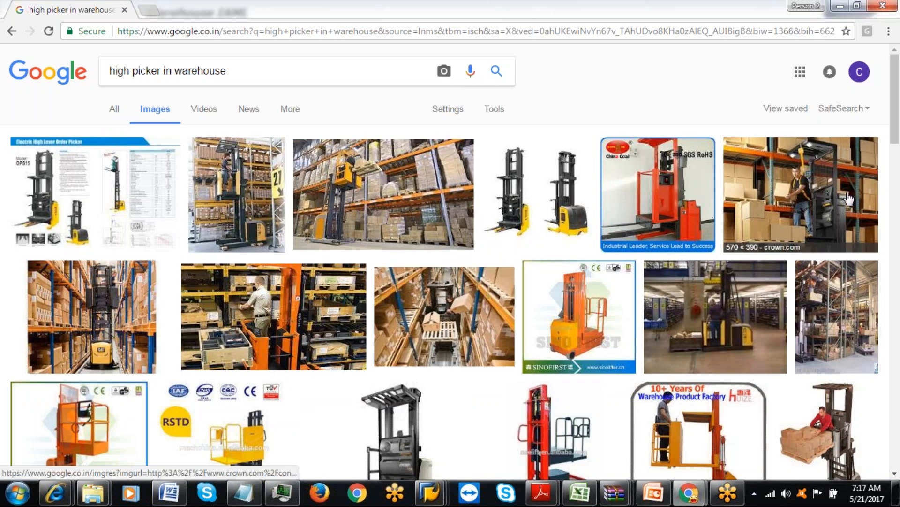
Preview the CAT order picker image, open its source page in a new tab, then view Order pickers.
left_click(117, 324)
left_click(119, 261)
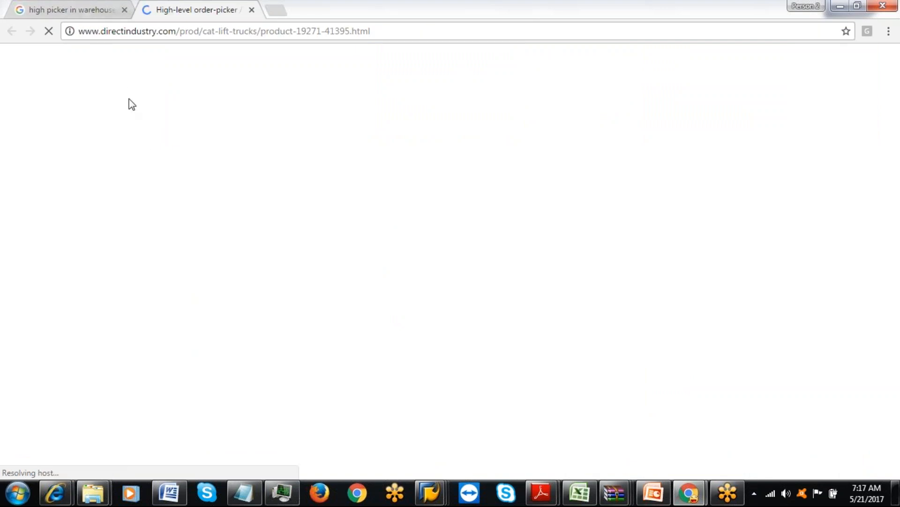
left_click(90, 19)
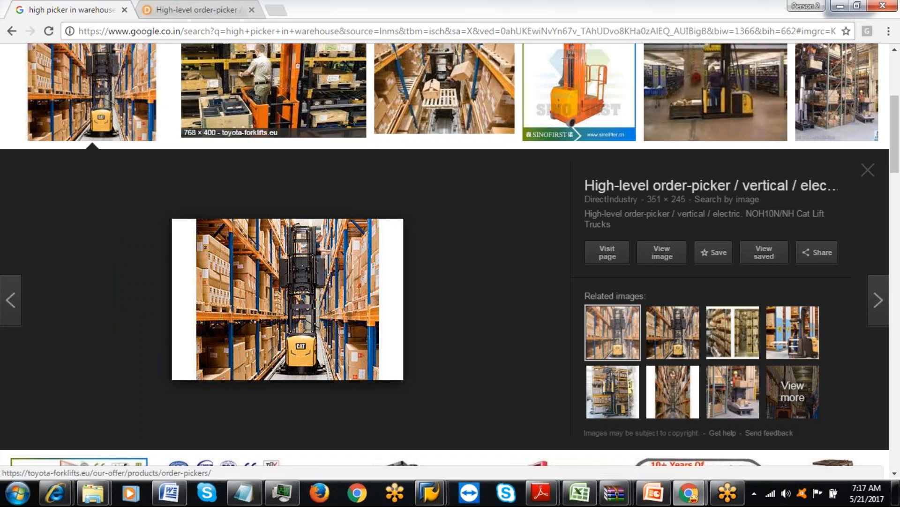
left_click(263, 126)
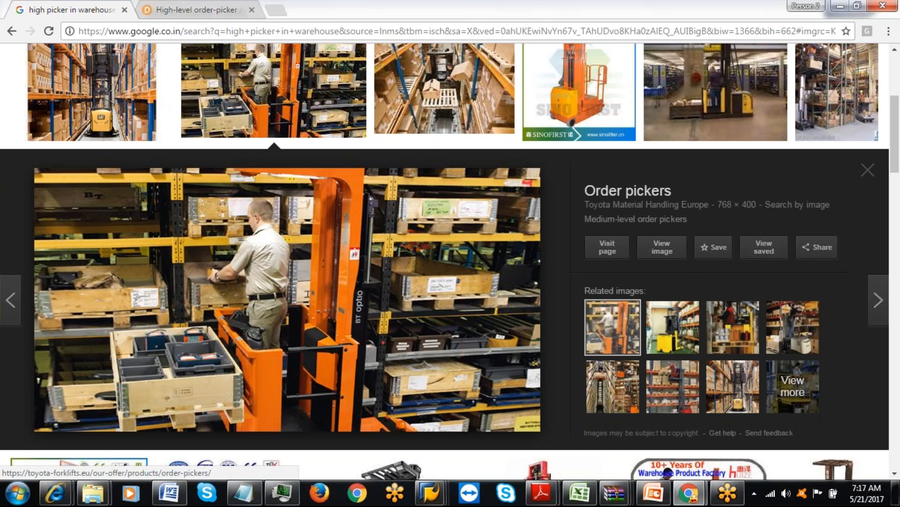
left_click(123, 31)
Load Google and search Google Images for 'forklift'.
type("go")
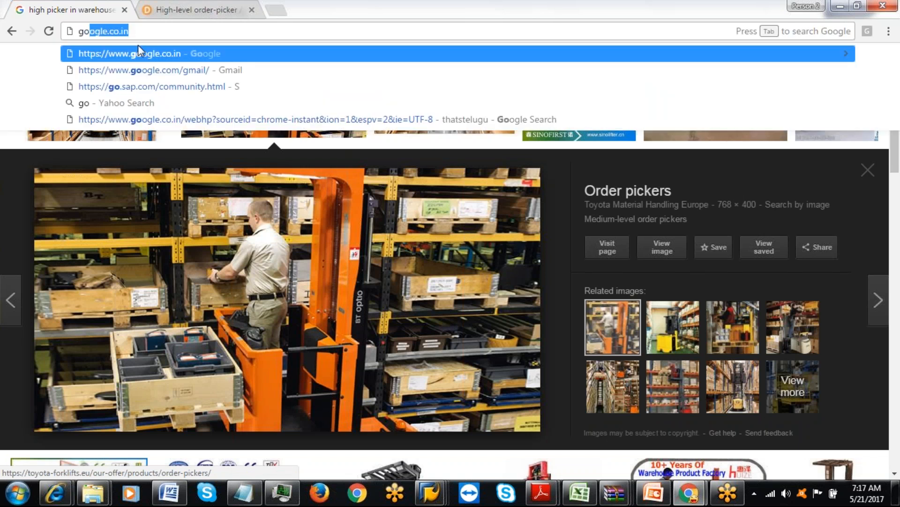
key("Return")
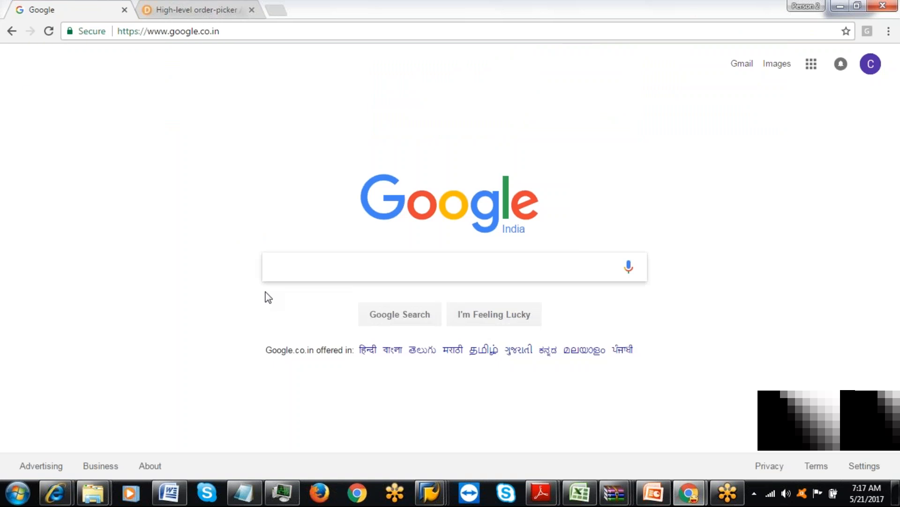
type("f")
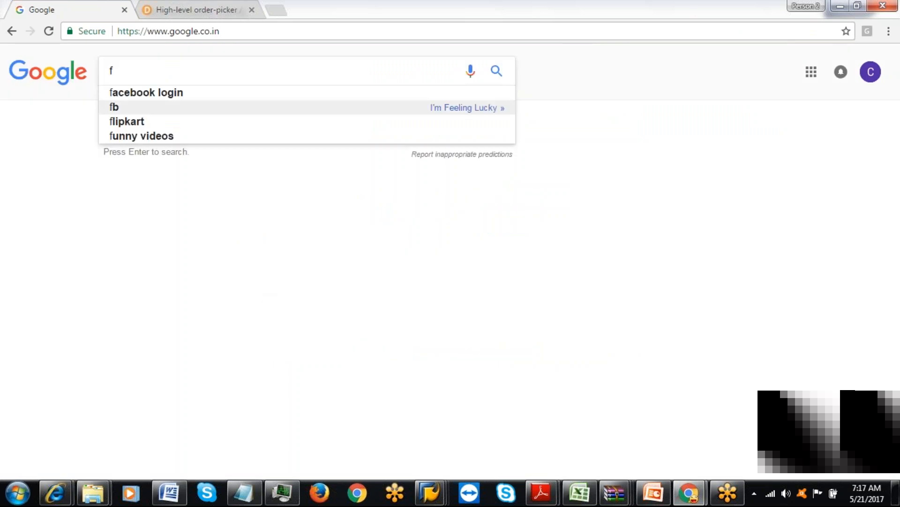
left_click(209, 11)
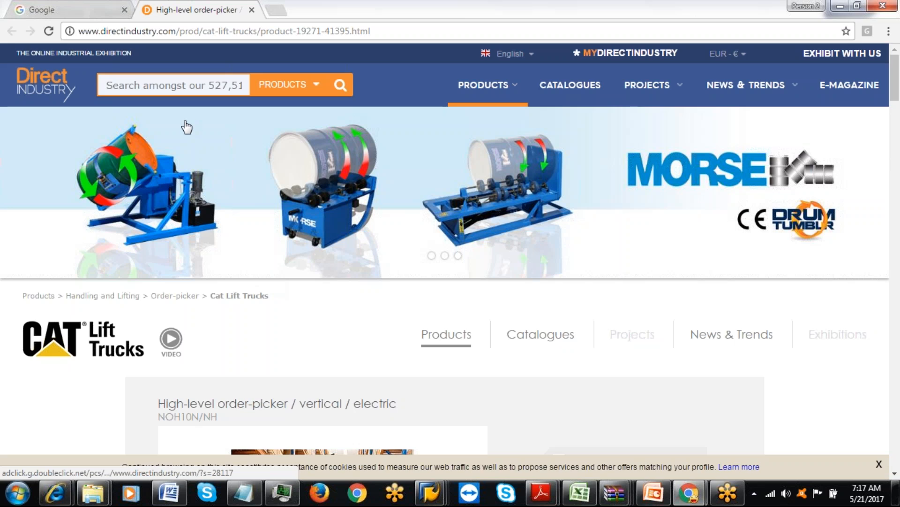
left_click(76, 10)
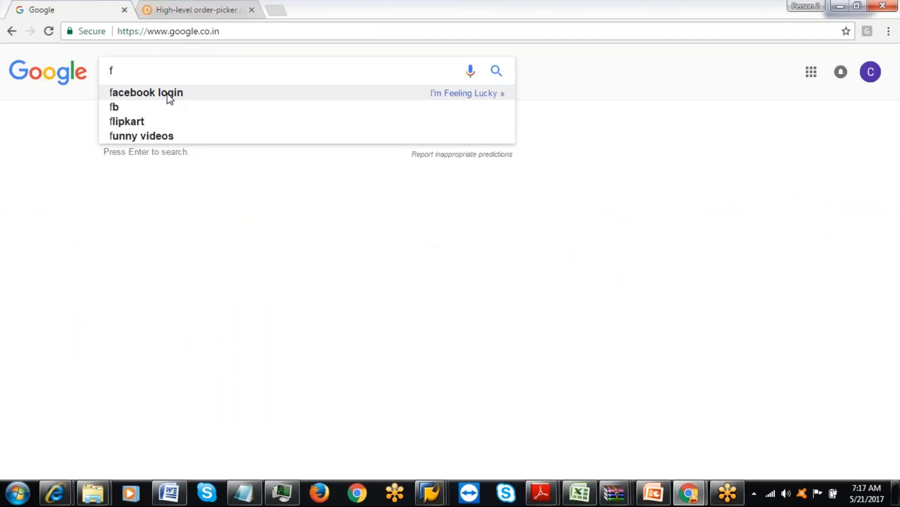
type("ork")
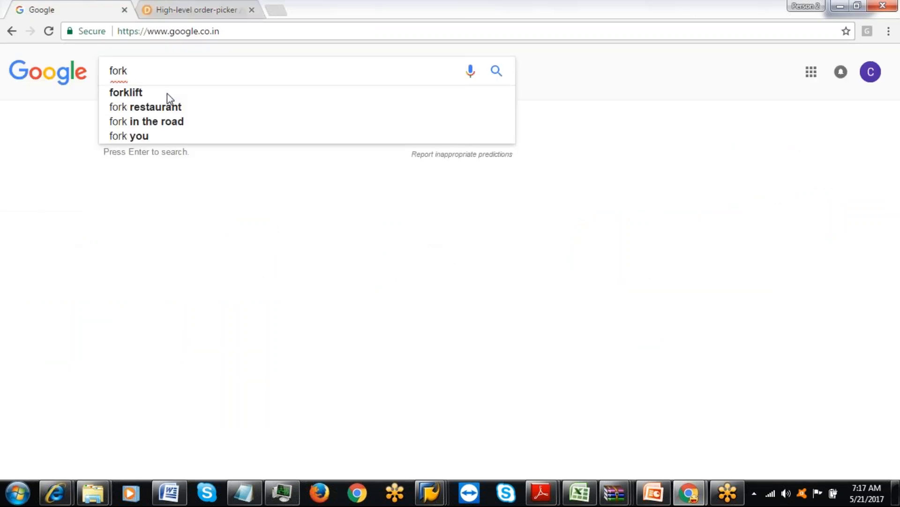
left_click(147, 96)
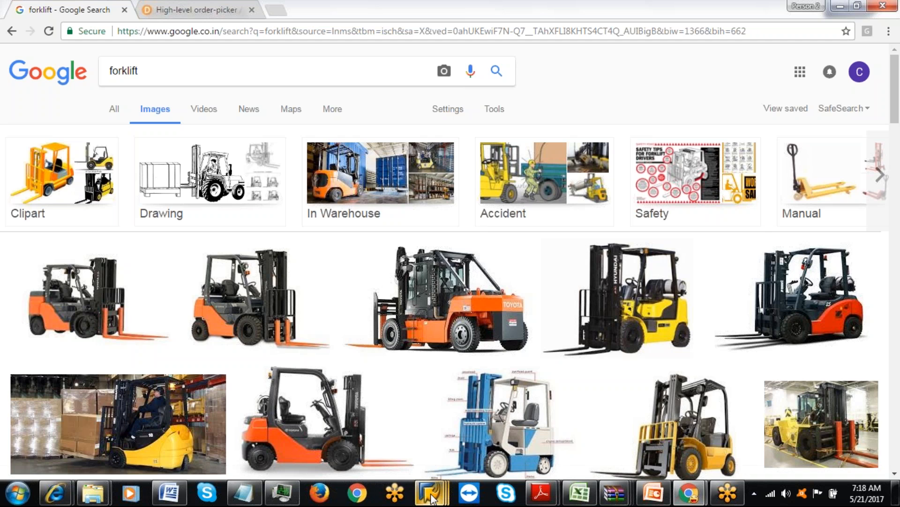
Bring the IAML Condition Display forward and select the Handling Unit Type field.
mouse_move(430, 493)
left_click(443, 435)
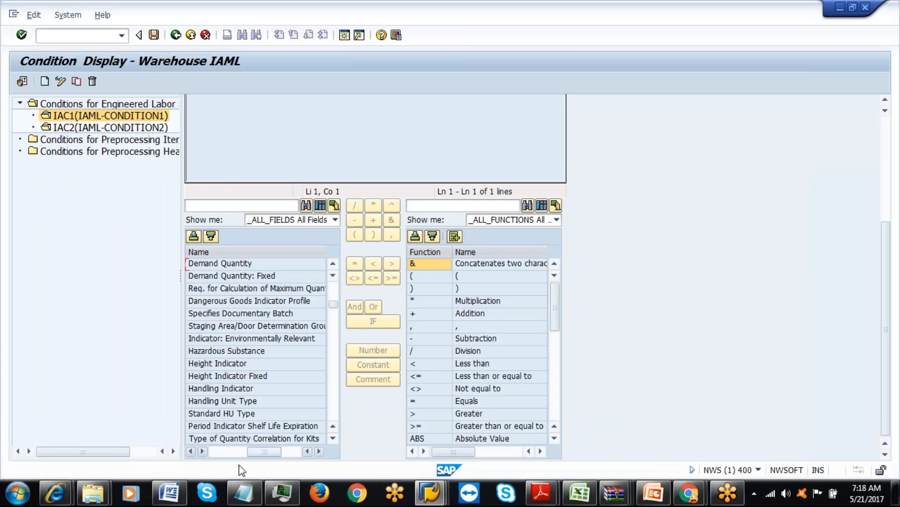
left_click(243, 405)
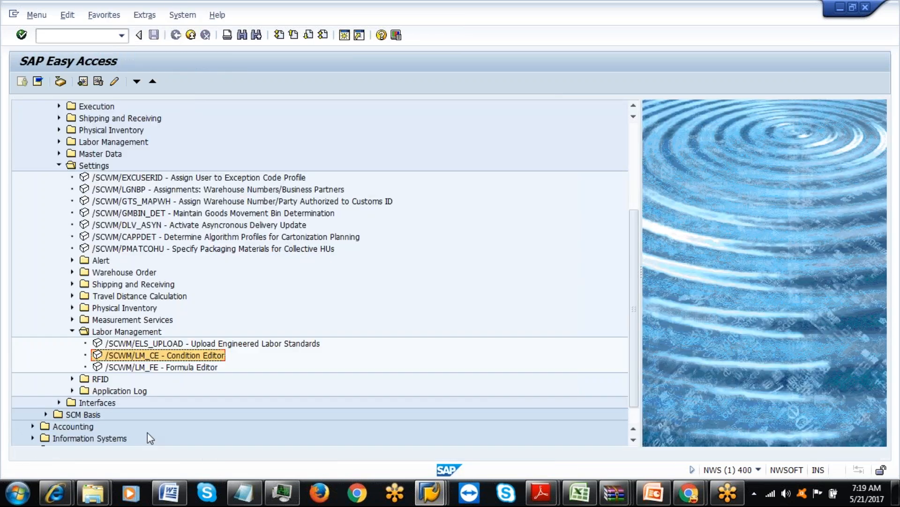
Run SPRO and execute Determine Engineered Labor Standards under SCM EWM > Extended Warehouse Management > Labor Management.
left_click(167, 369)
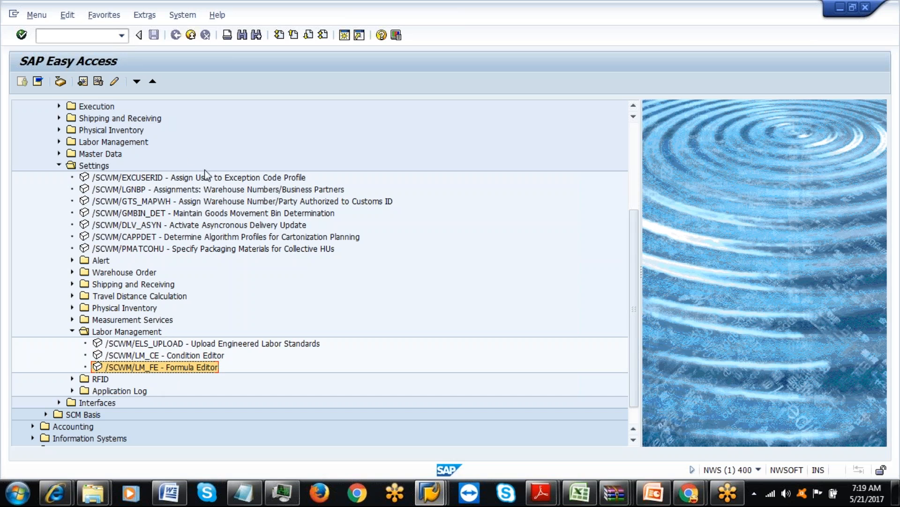
left_click(79, 38)
type("spro")
key("Return")
left_click(66, 83)
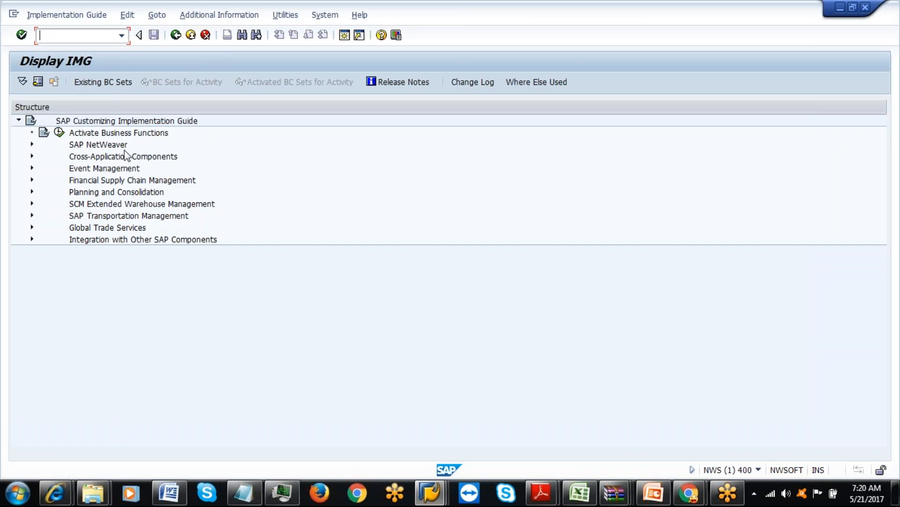
left_click(31, 204)
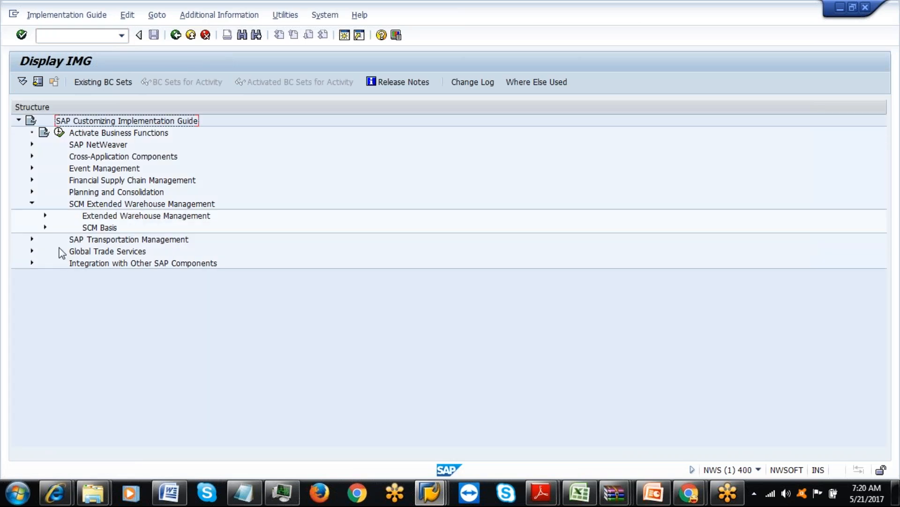
left_click(45, 216)
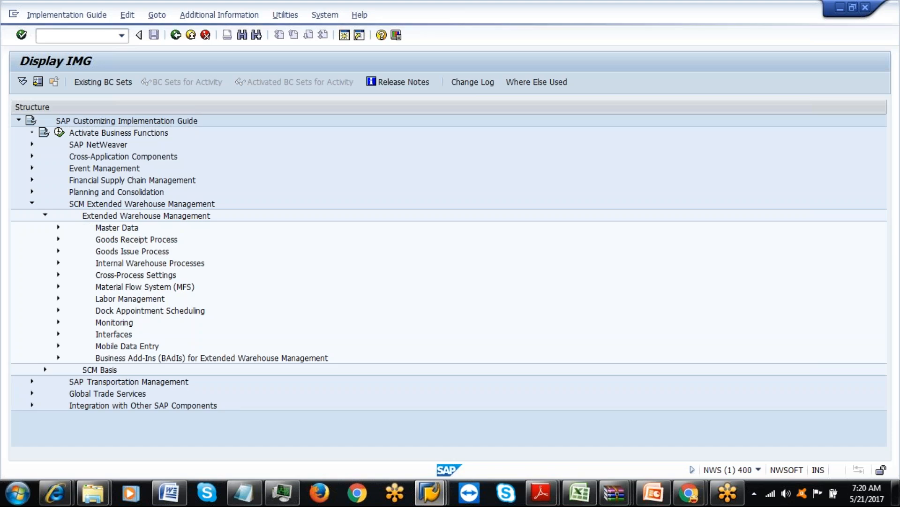
left_click(59, 298)
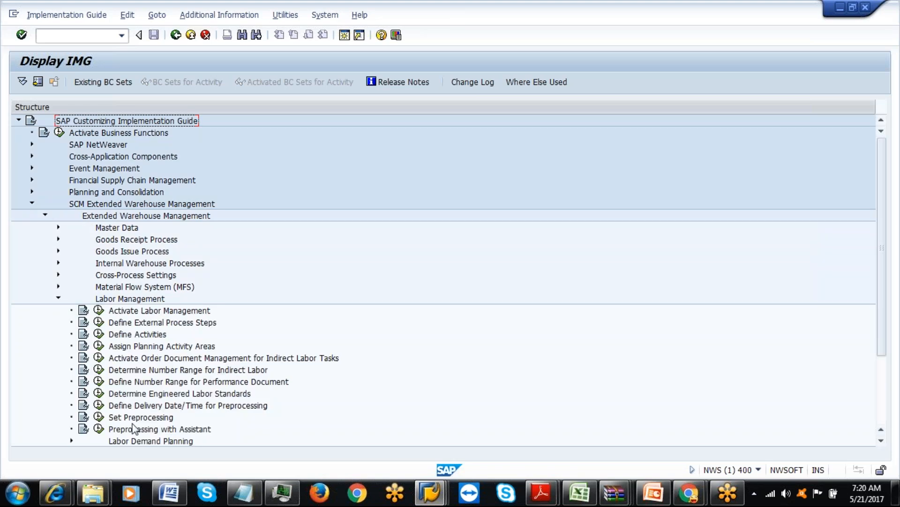
left_click(99, 393)
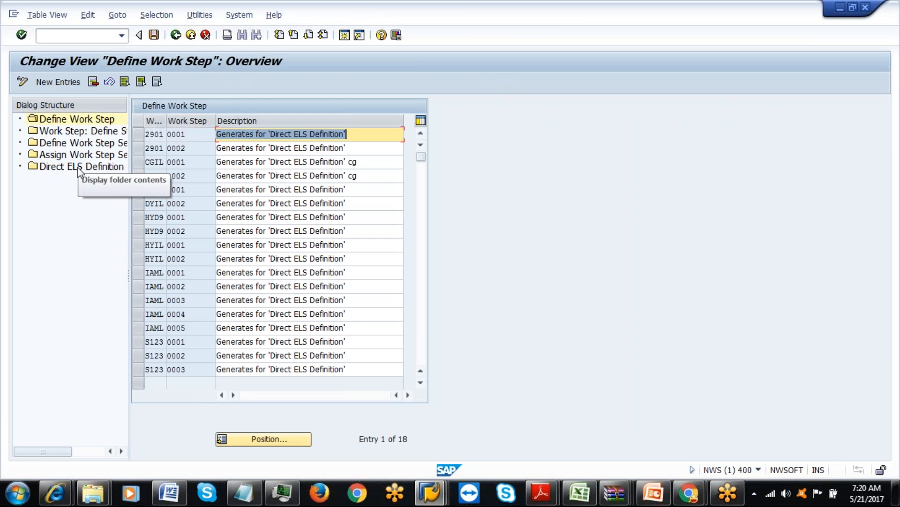
Open Direct ELS Definition, delete the five IAML ILUD and ILV2 rows, and save.
double_click(77, 167)
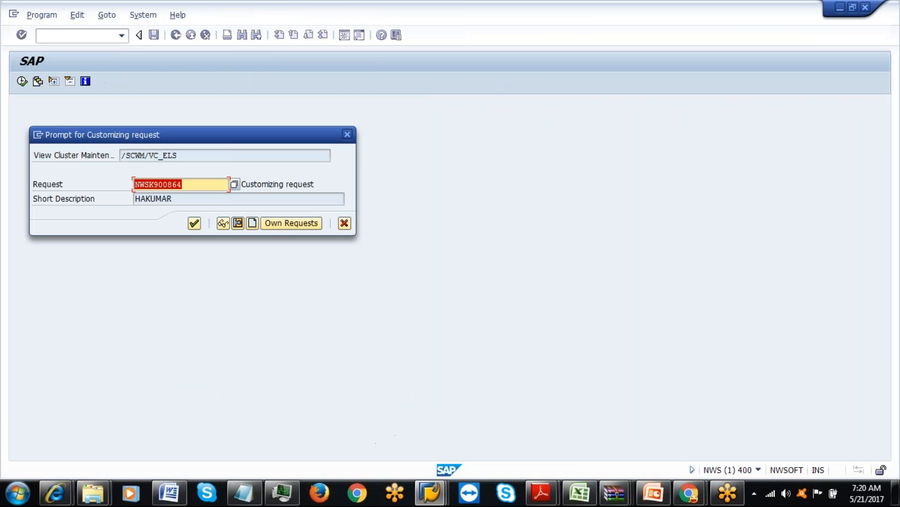
left_click(195, 223)
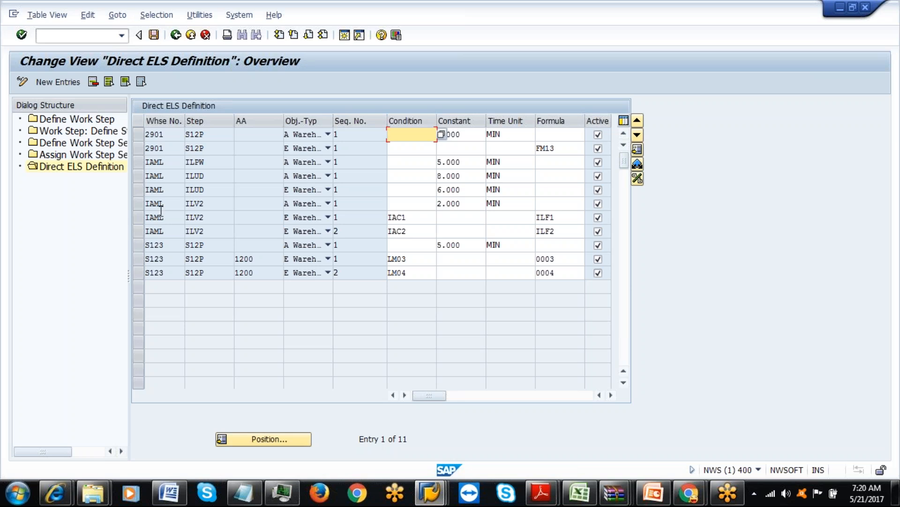
left_click(139, 162)
left_click(141, 176)
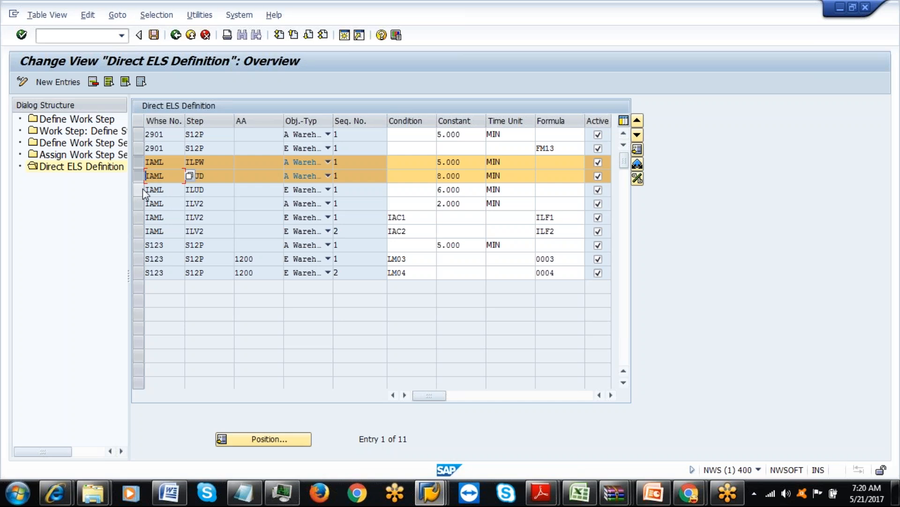
left_click(142, 188)
left_click(142, 203)
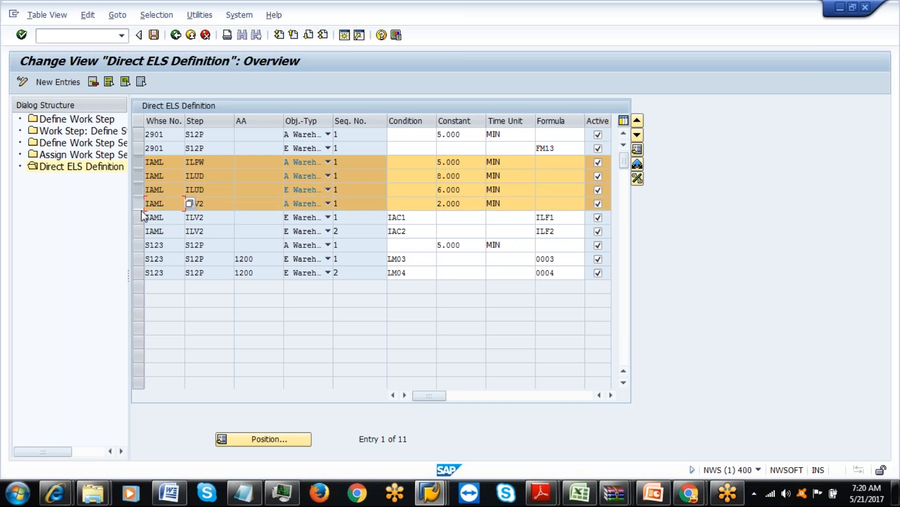
left_click(141, 217)
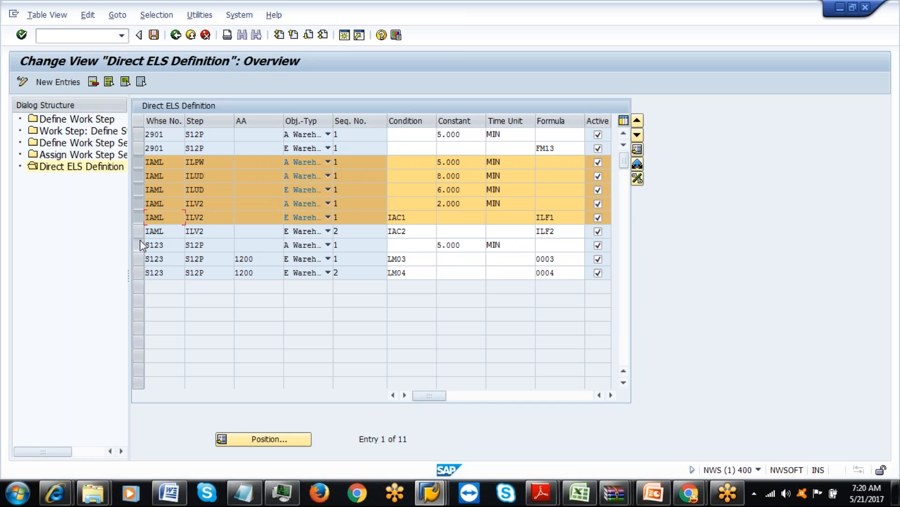
left_click(141, 244)
left_click(139, 242)
left_click(142, 231)
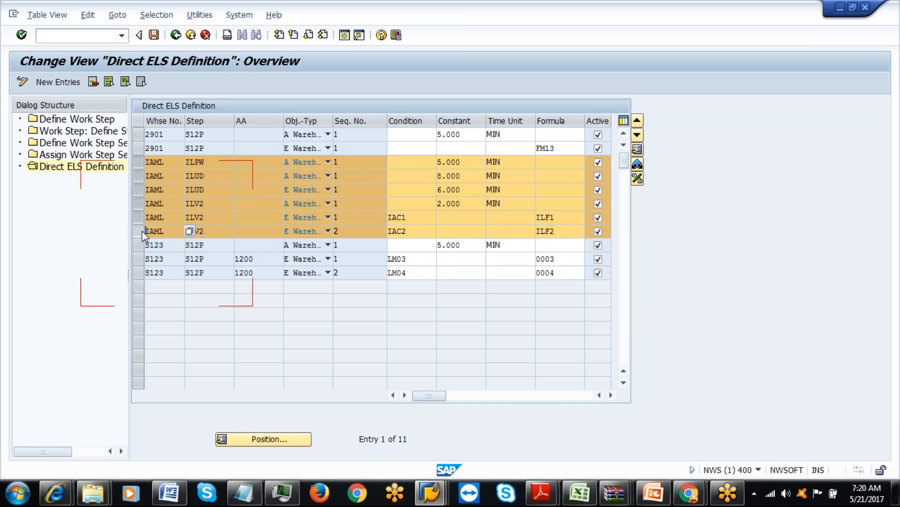
left_click(141, 164)
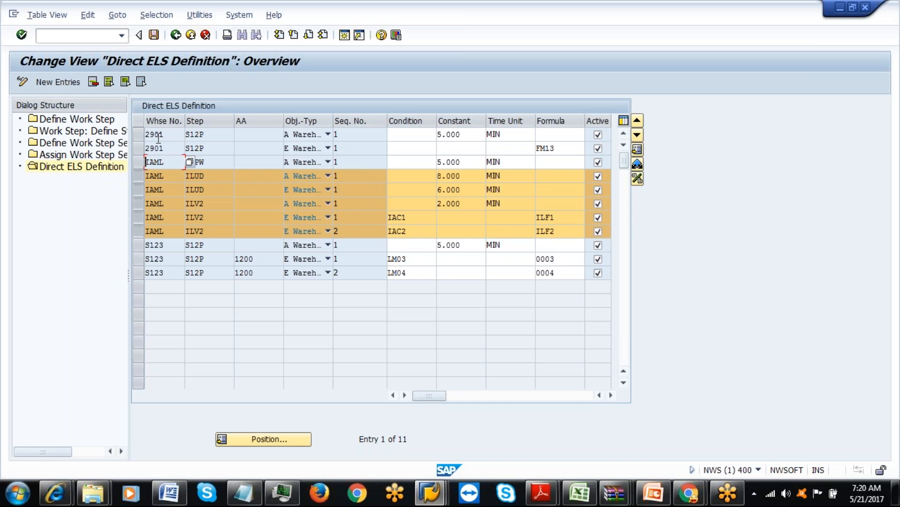
left_click(94, 82)
left_click(154, 35)
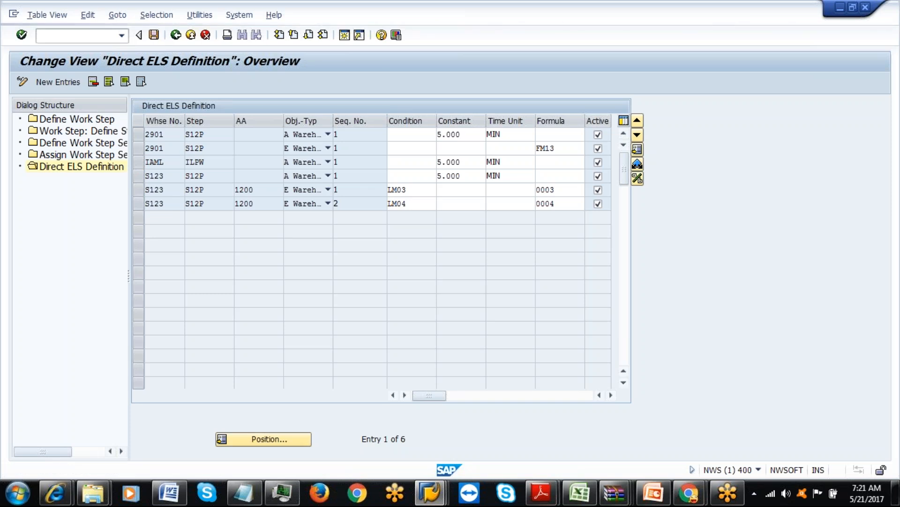
Delete the last remaining IAML row and save the table again.
left_click(142, 165)
key("shift+F2")
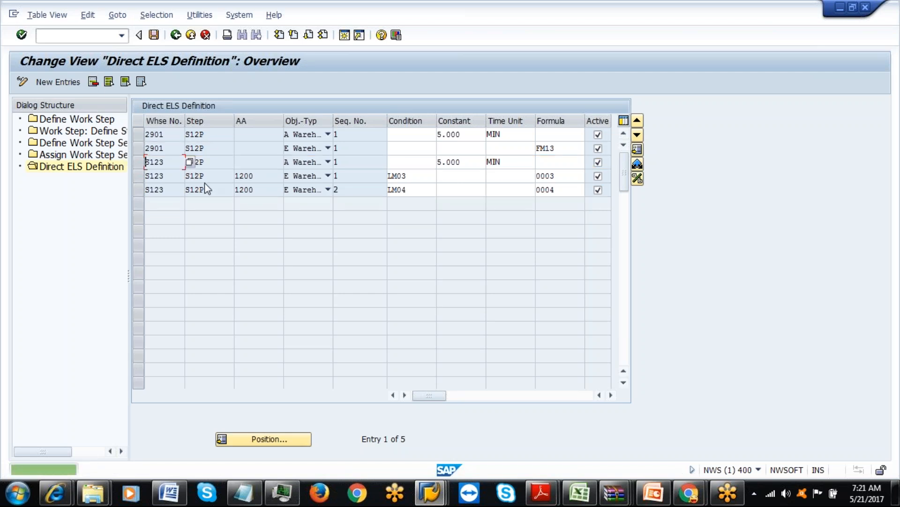
left_click(153, 35)
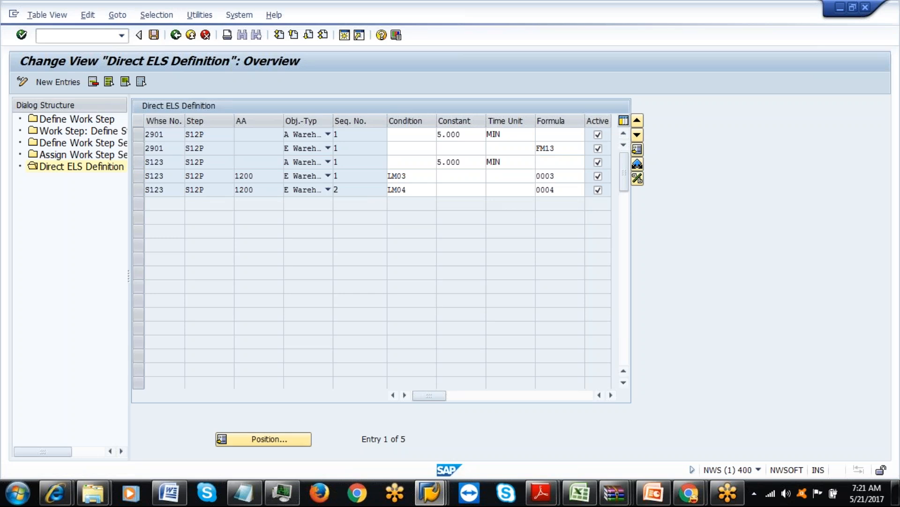
Go back, re-execute Determine Engineered Labor Standards, and start New Entries in Direct ELS Definition.
left_click(175, 35)
left_click(175, 35)
left_click(60, 82)
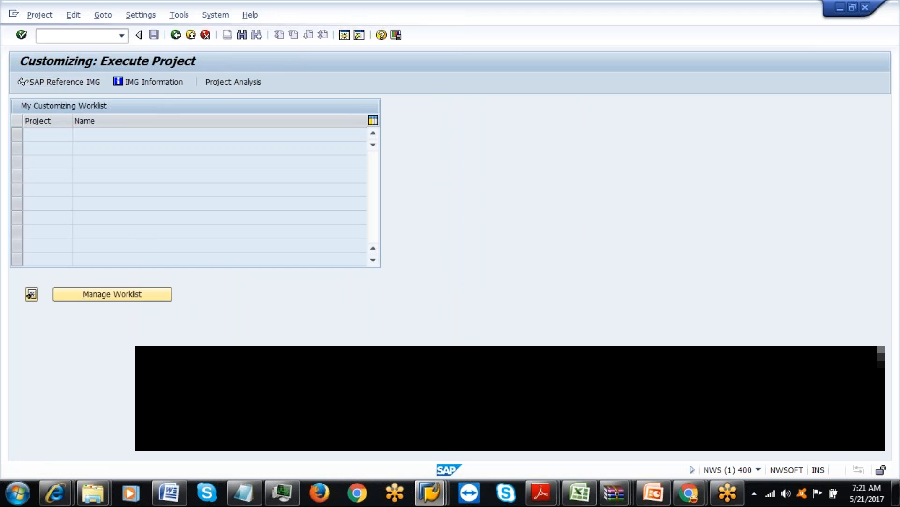
left_click(31, 203)
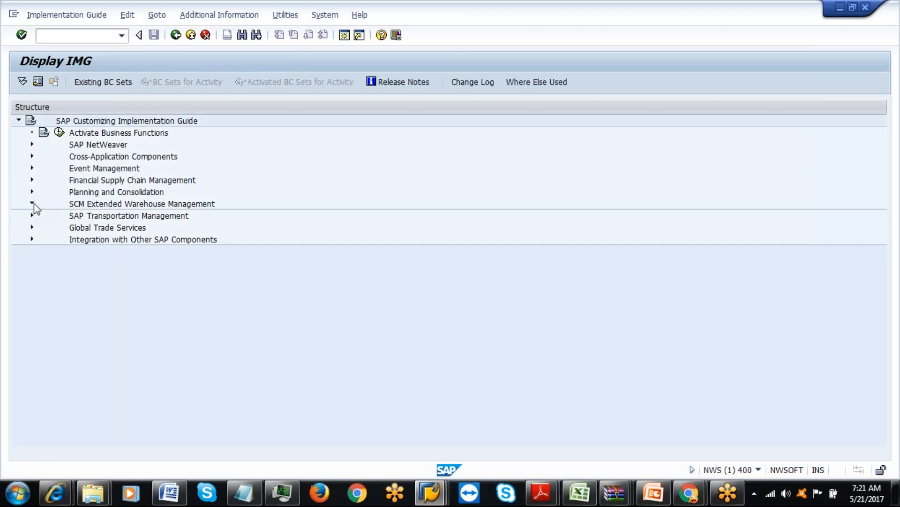
left_click(44, 216)
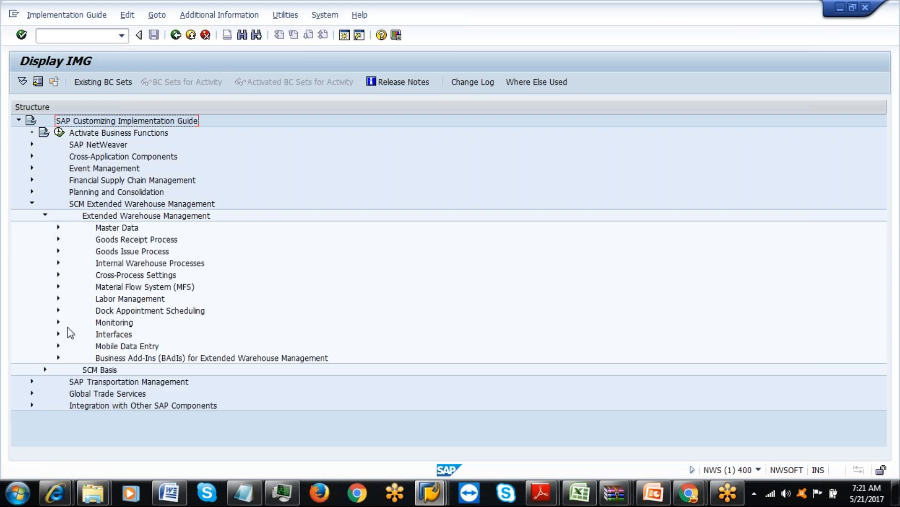
left_click(58, 298)
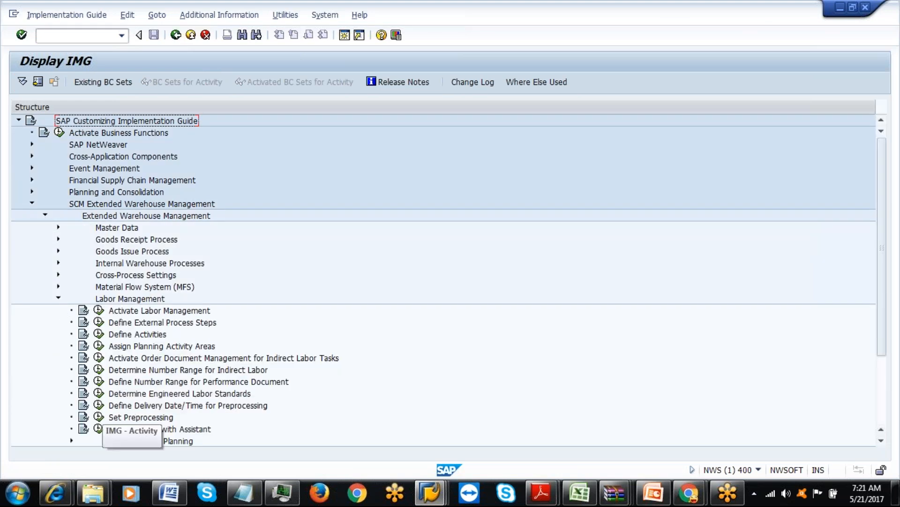
left_click(98, 393)
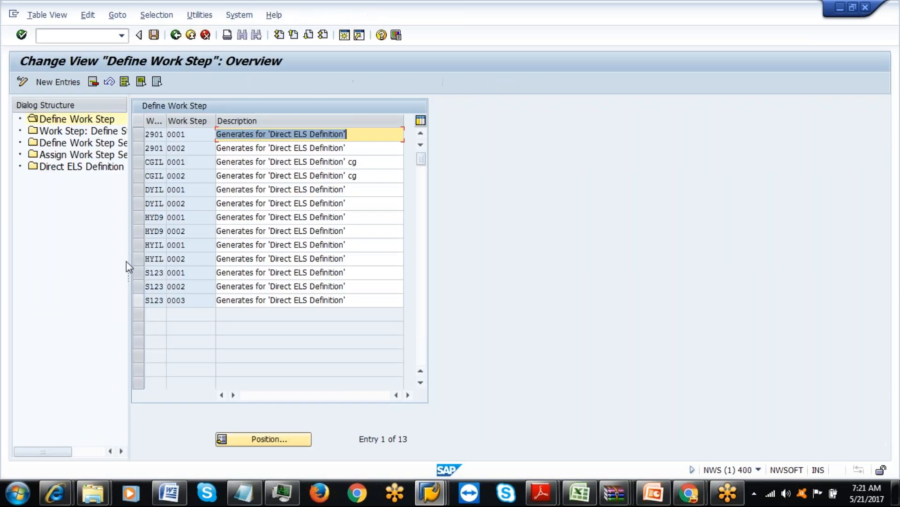
double_click(70, 166)
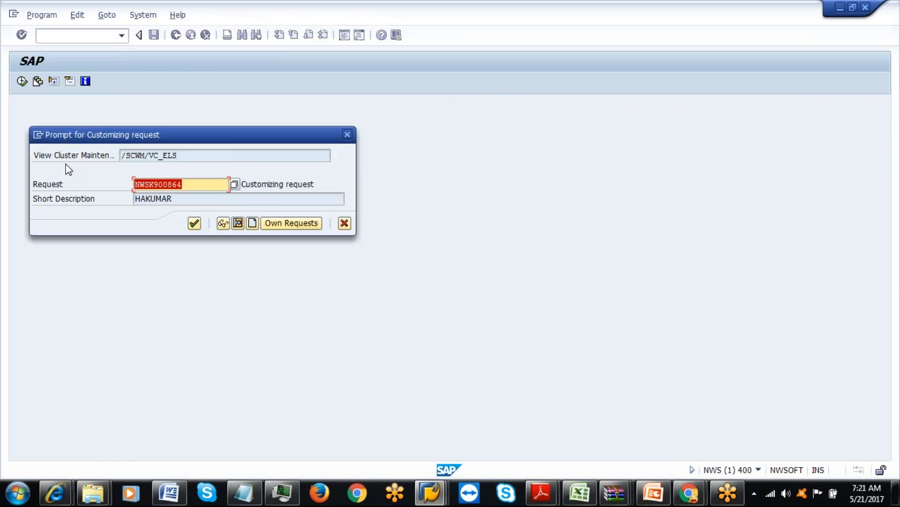
left_click(195, 223)
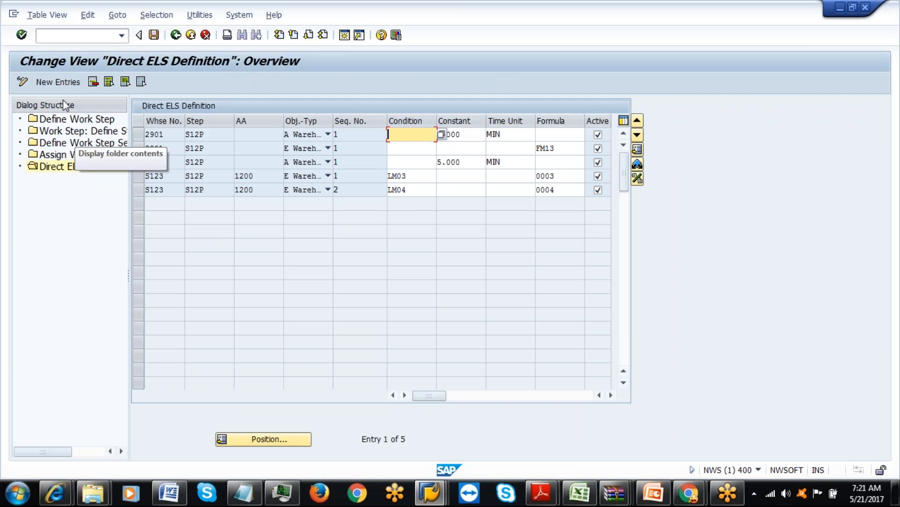
left_click(53, 82)
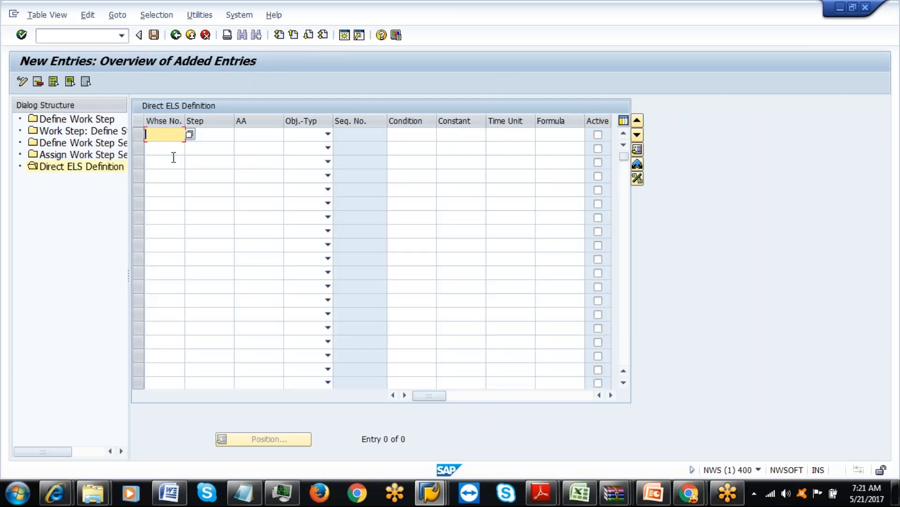
type("IAML")
left_click(209, 133)
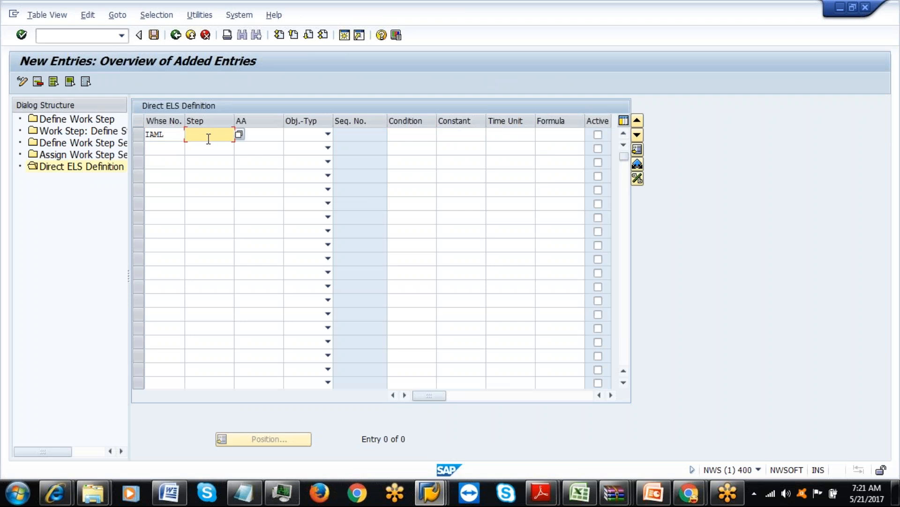
left_click(259, 137)
left_click(276, 144)
left_click(222, 136)
left_click(389, 135)
key("Tab")
left_click(512, 139)
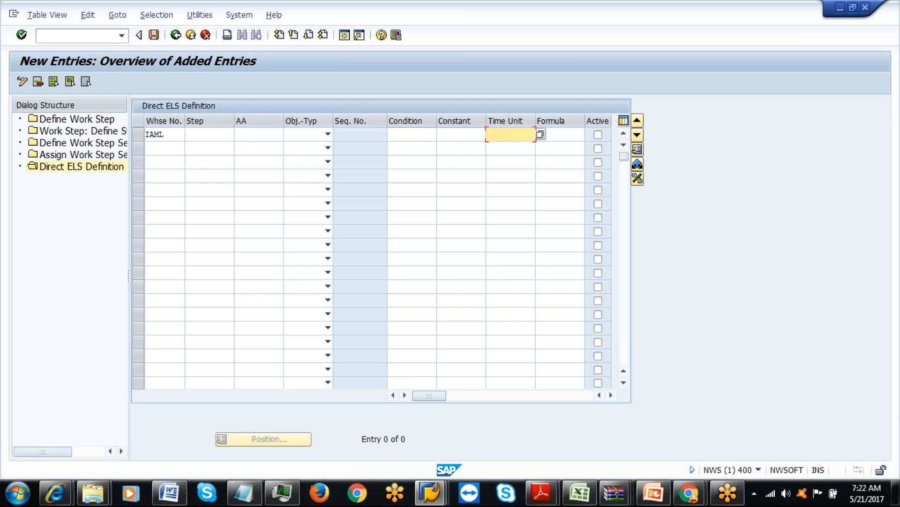
left_click(453, 137)
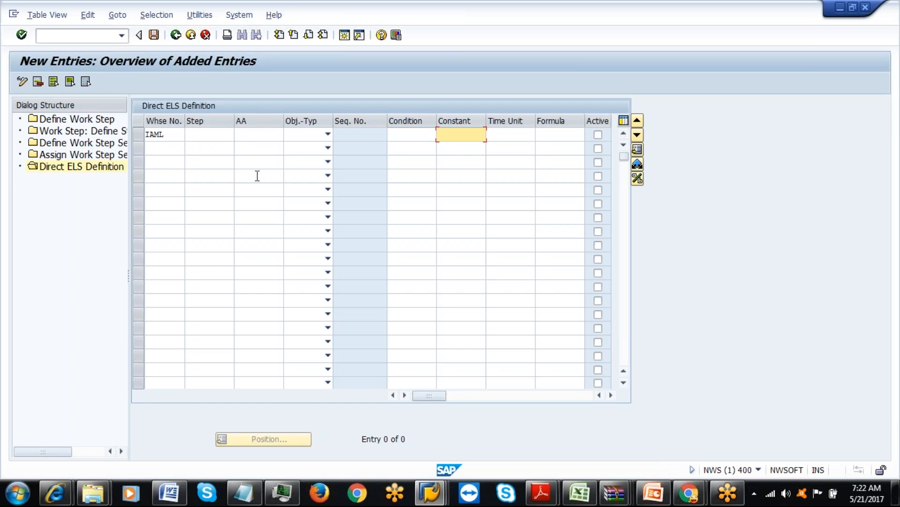
left_click(223, 132)
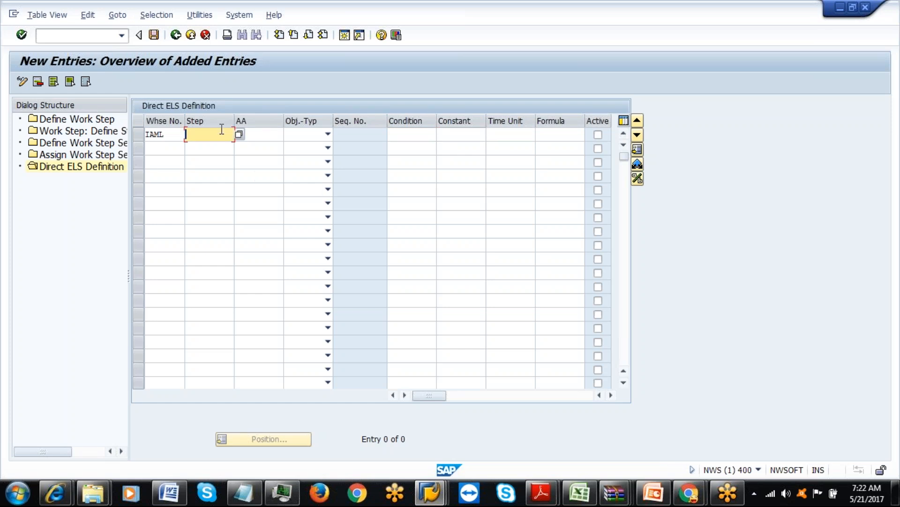
left_click(578, 500)
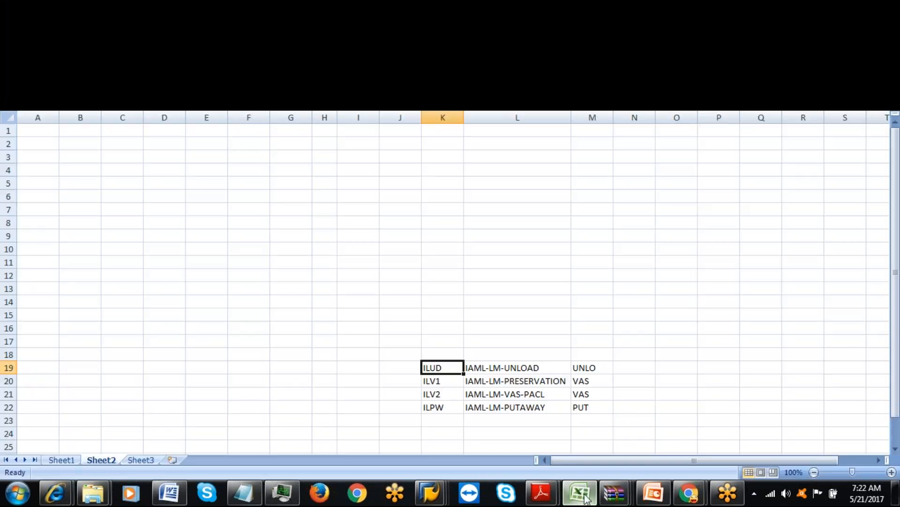
left_click(580, 500)
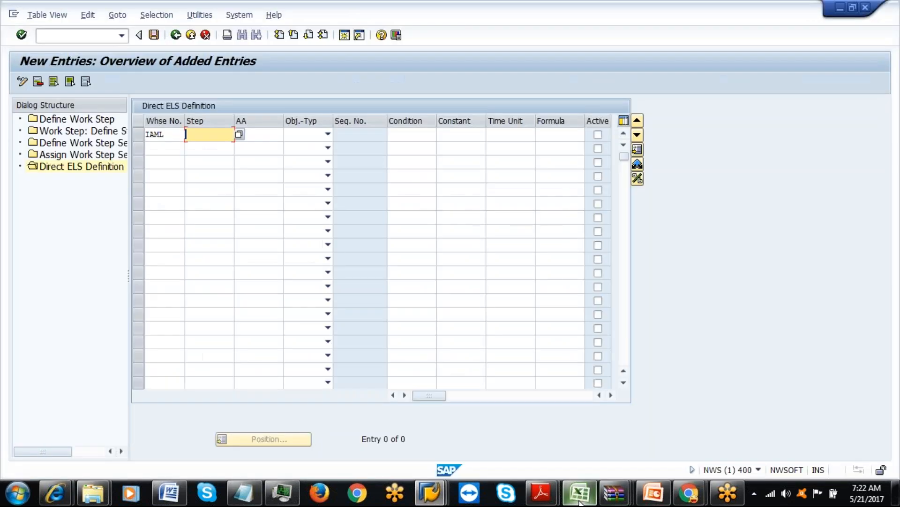
Fill the first row as ILUD, Warehouse Task, constant 2 MIN, active, and begin row 2 with IAML.
type("ILUD")
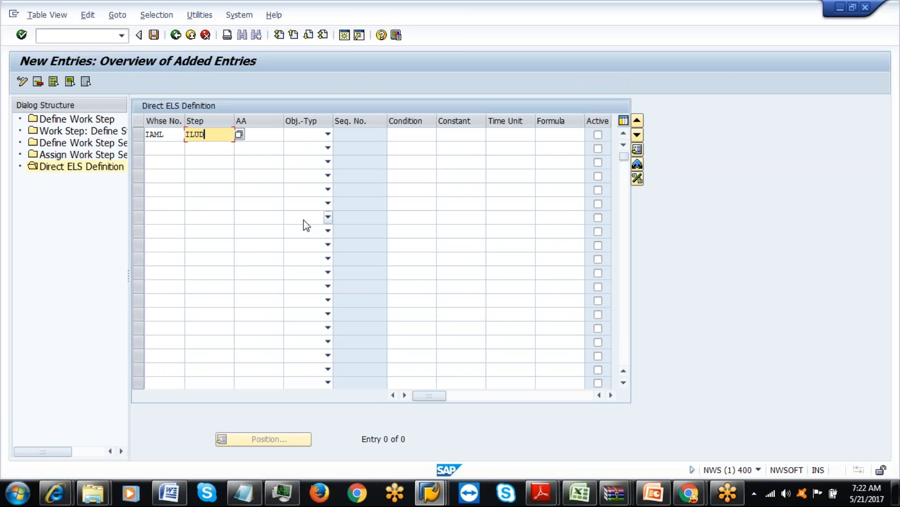
left_click(267, 144)
left_click(250, 133)
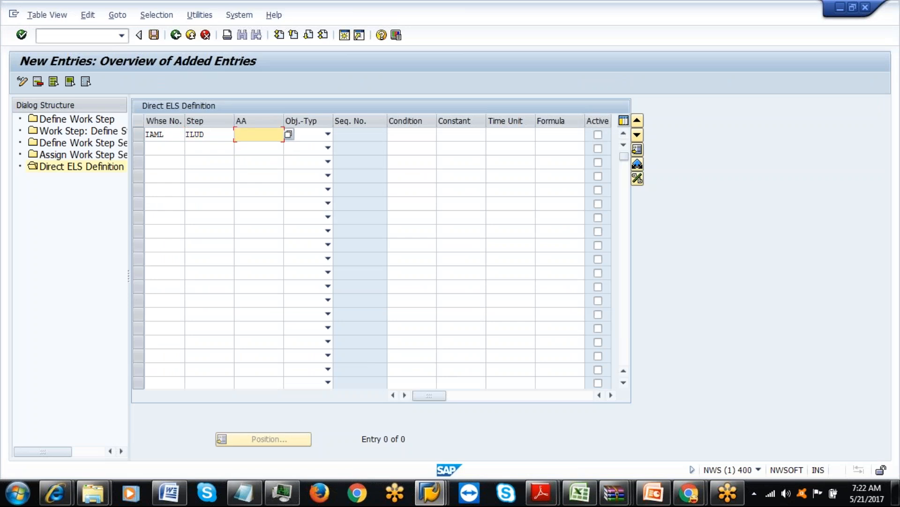
left_click(327, 135)
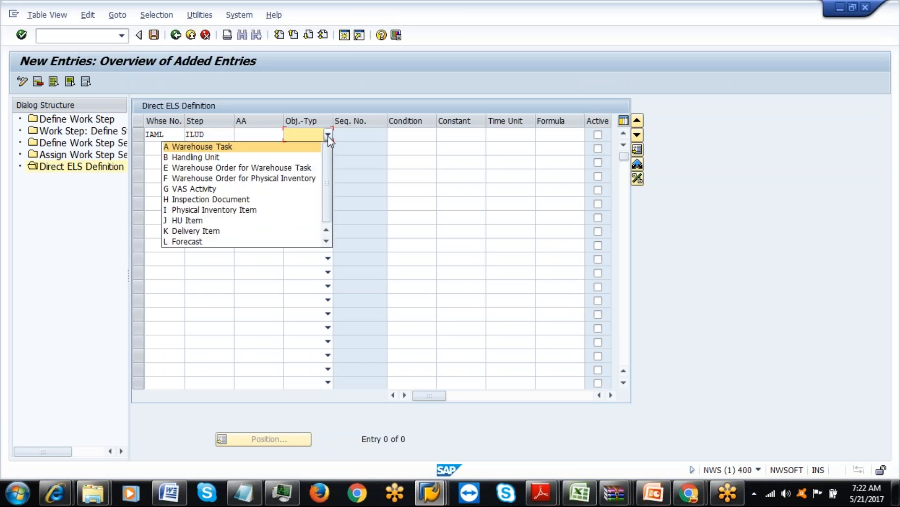
left_click(246, 147)
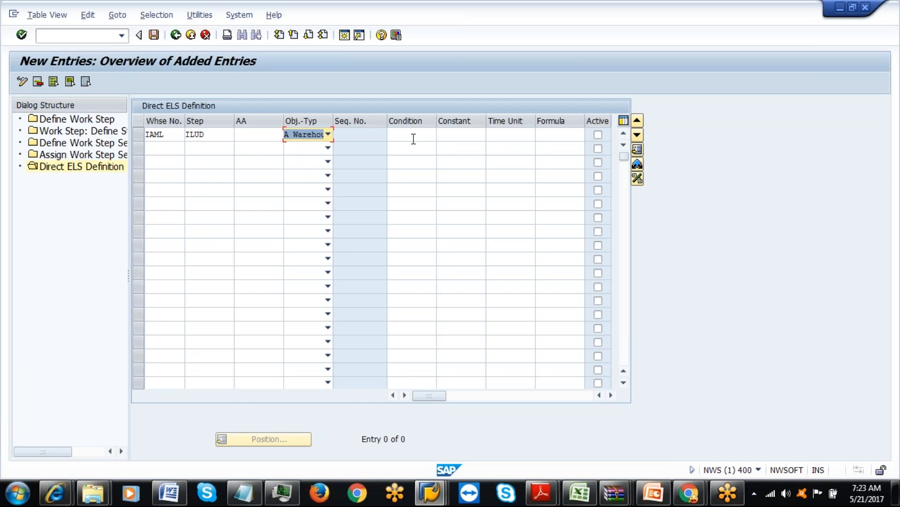
left_click(445, 134)
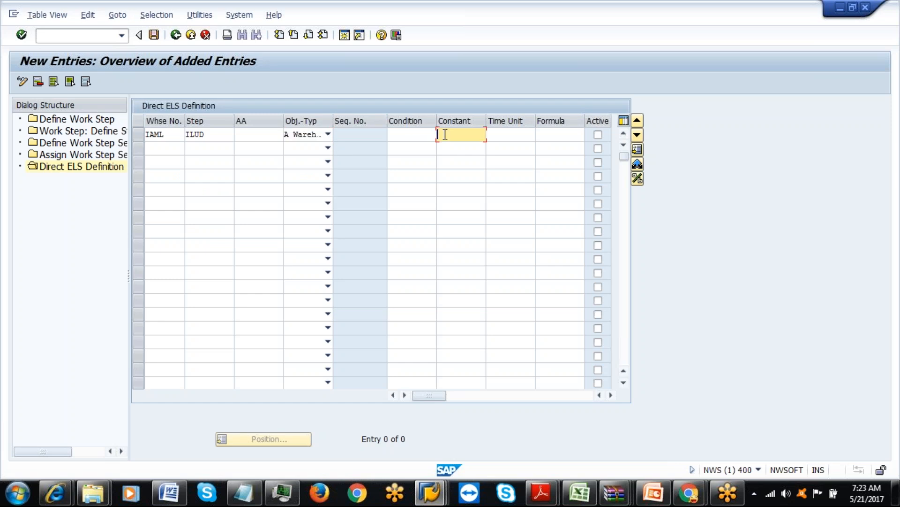
type("2")
left_click(504, 135)
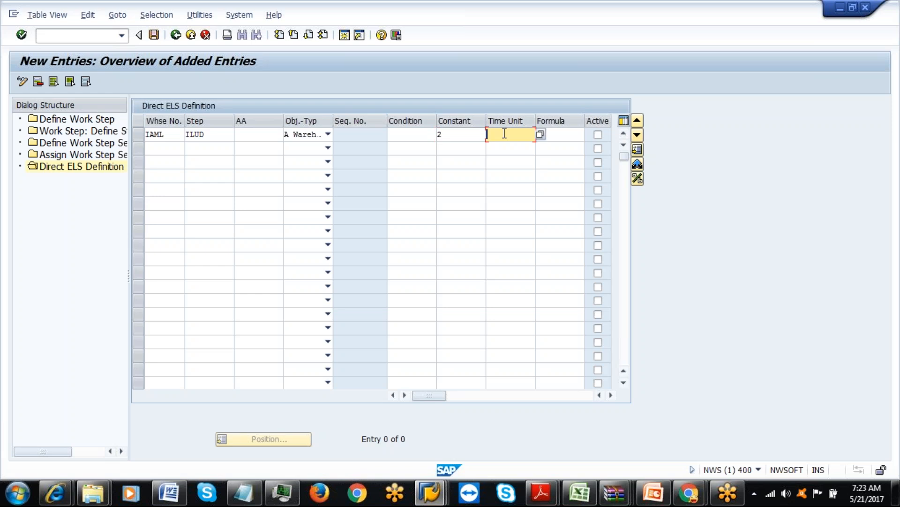
left_click(498, 147)
left_click(598, 135)
key("Tab")
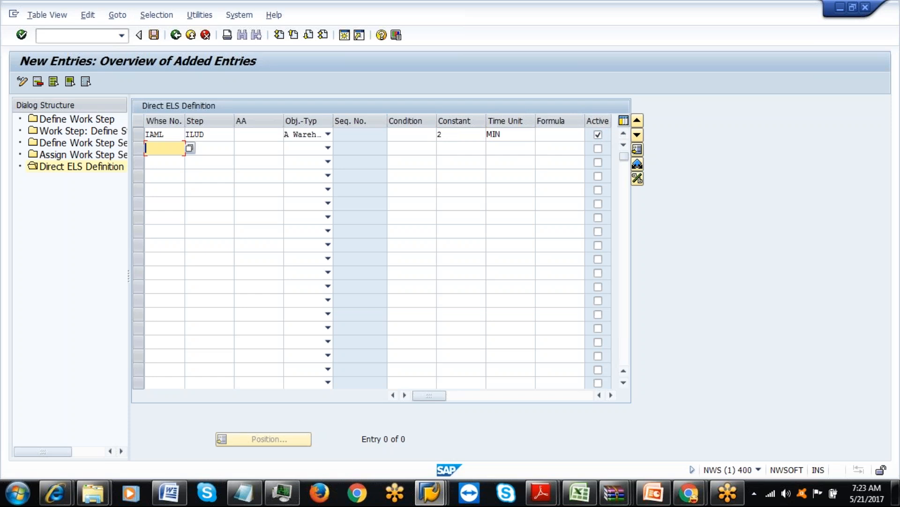
type("IAML")
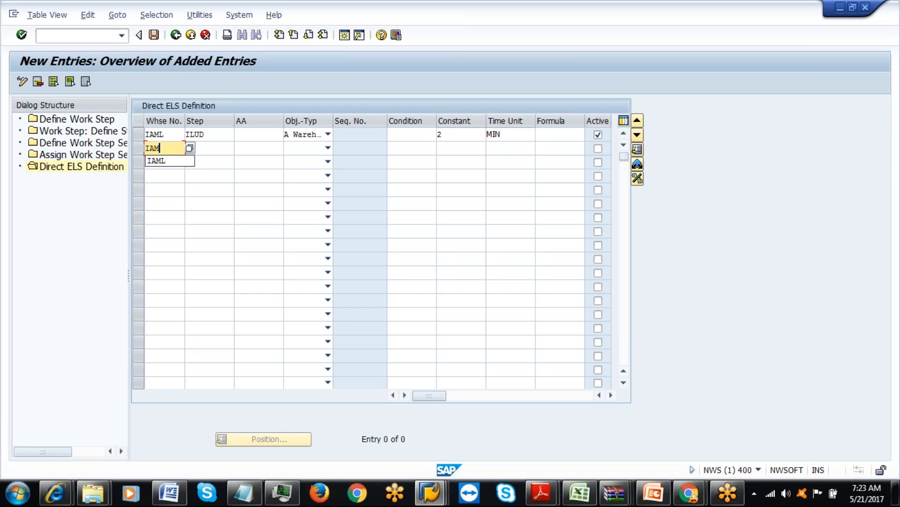
Fill row 2 as ILUD, Warehouse Order for Warehouse Task, condition IAC1, formula ILF1, active.
left_click(213, 151)
type("ILUD")
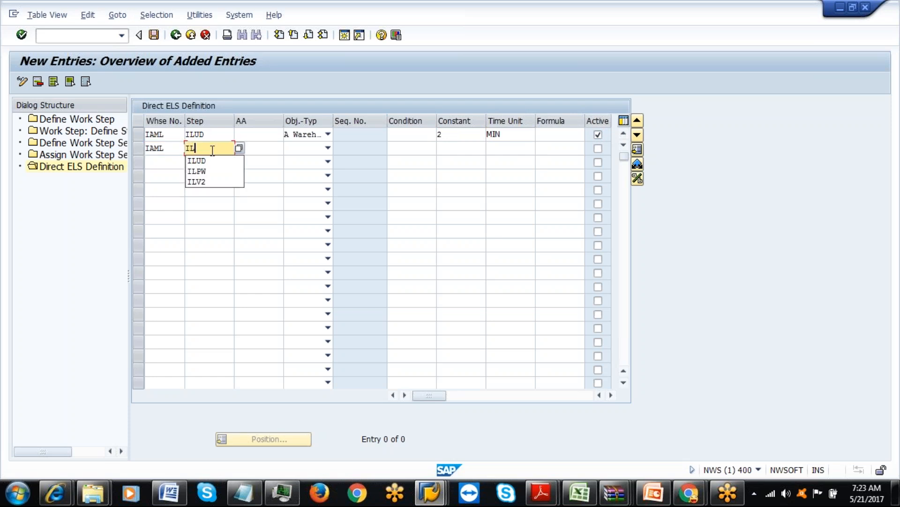
left_click(327, 148)
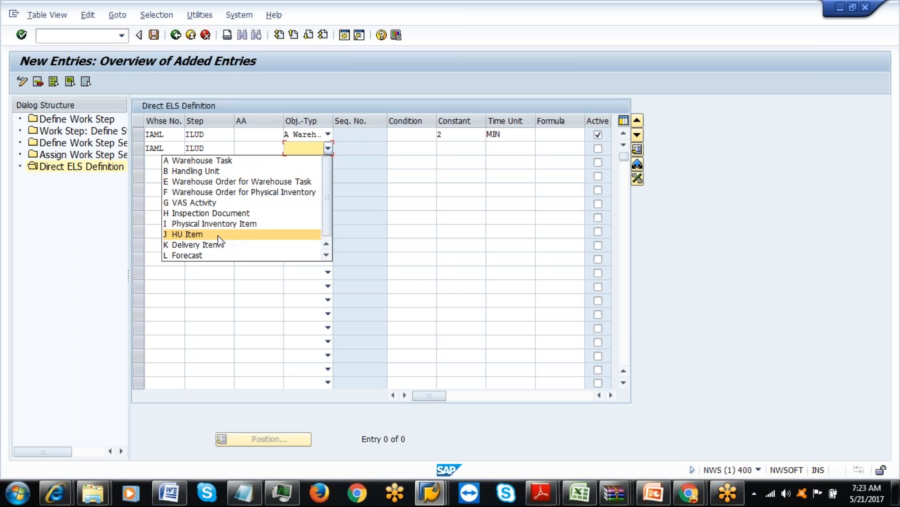
left_click(276, 181)
left_click(408, 149)
type("I")
left_click(410, 173)
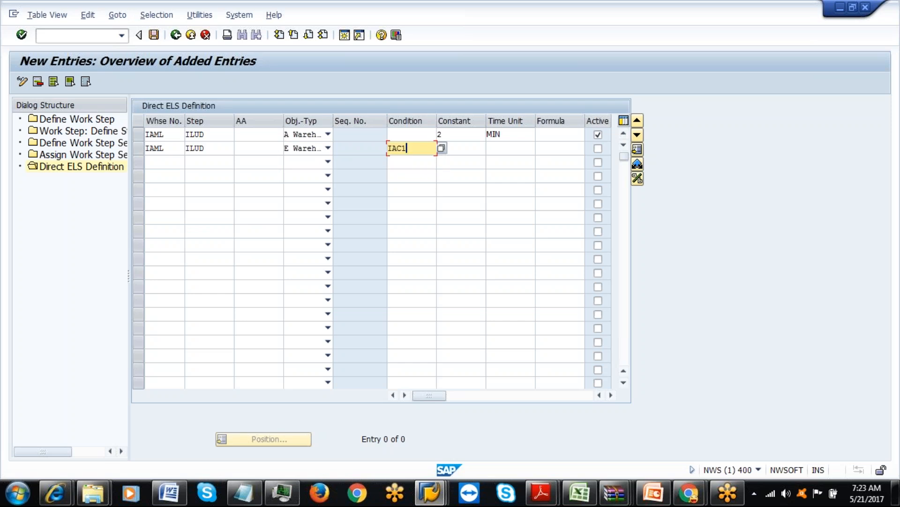
left_click(544, 149)
left_click(546, 162)
left_click(599, 149)
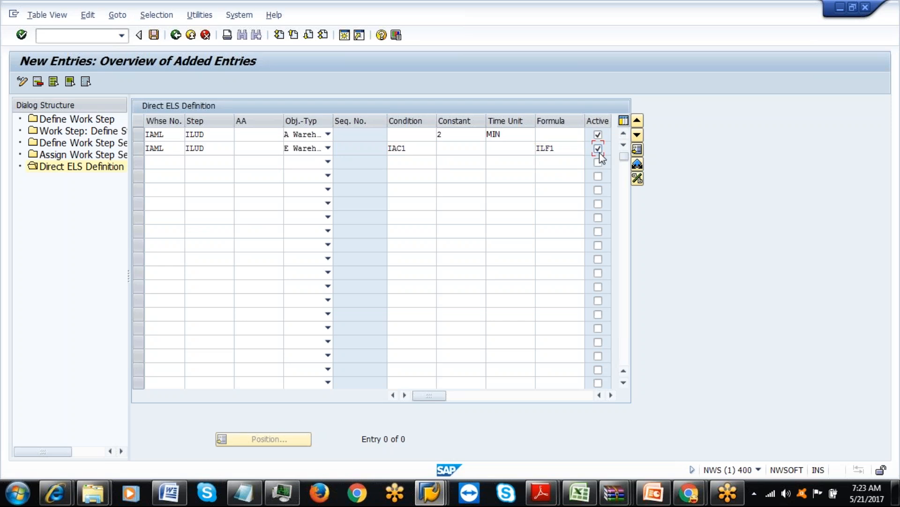
Fill row 3 as IAML, ILUD, Warehouse Order for Warehouse Task, condition IAC2, formula ILF2, active, and validate.
left_click(173, 164)
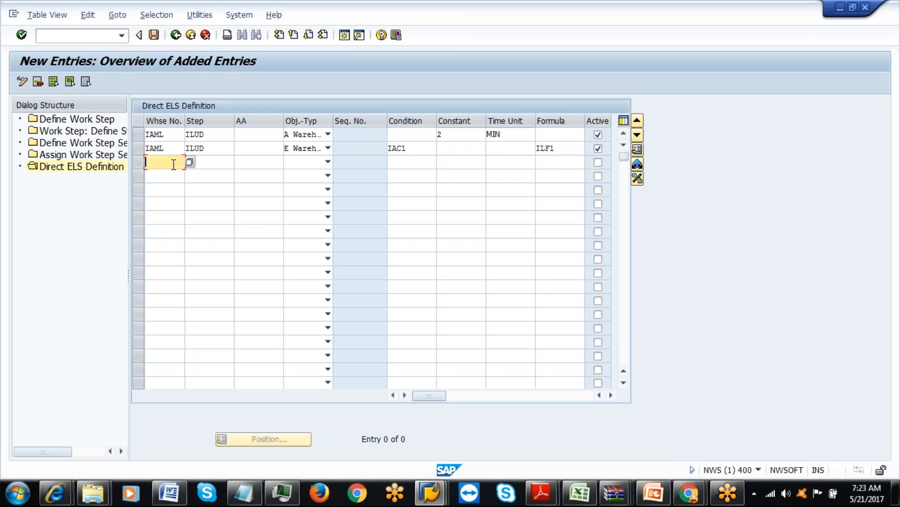
left_click(167, 175)
left_click(203, 163)
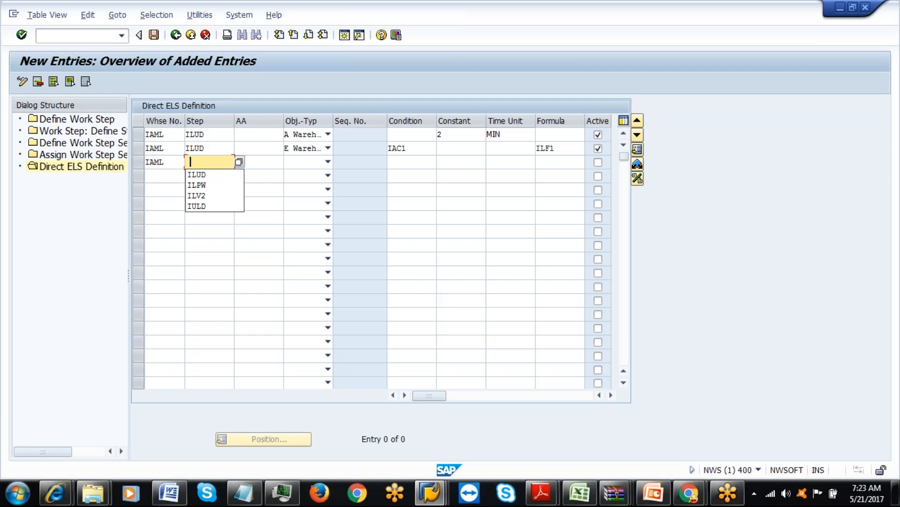
left_click(203, 175)
left_click(328, 161)
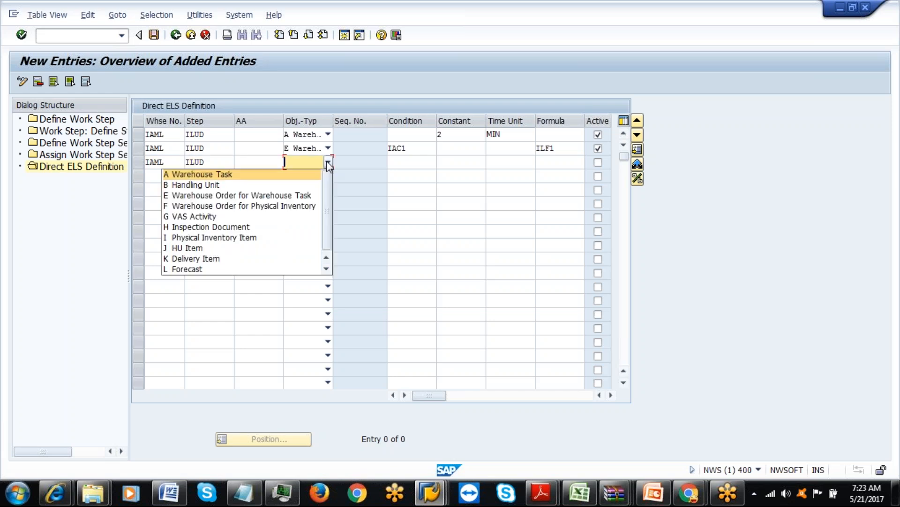
left_click(234, 195)
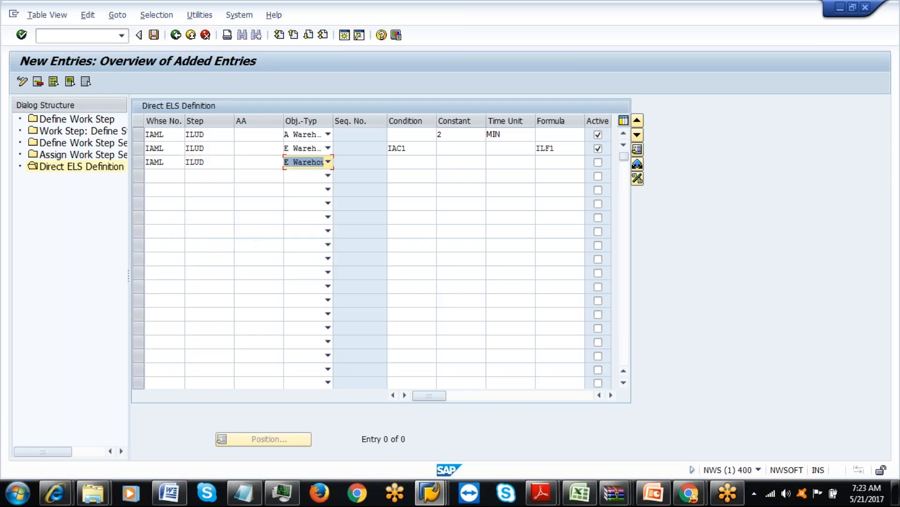
left_click(411, 161)
left_click(407, 174)
left_click(547, 163)
left_click(548, 185)
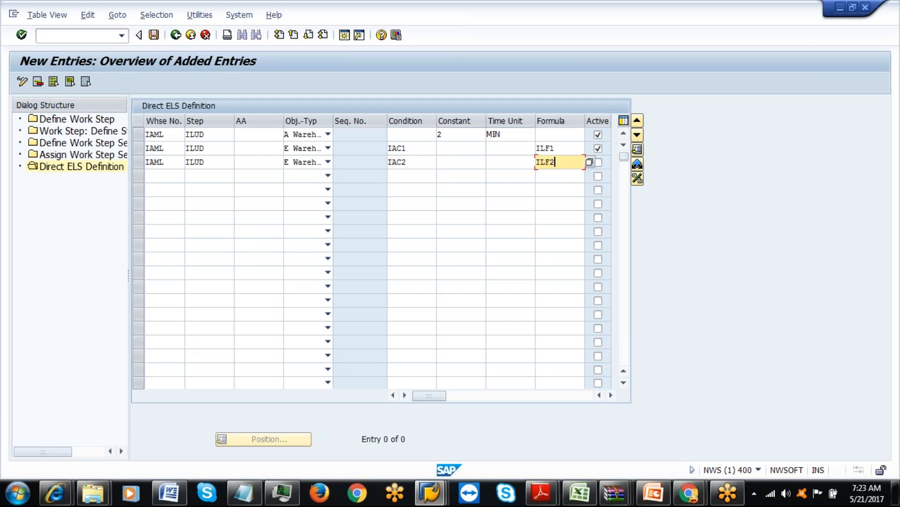
left_click(598, 163)
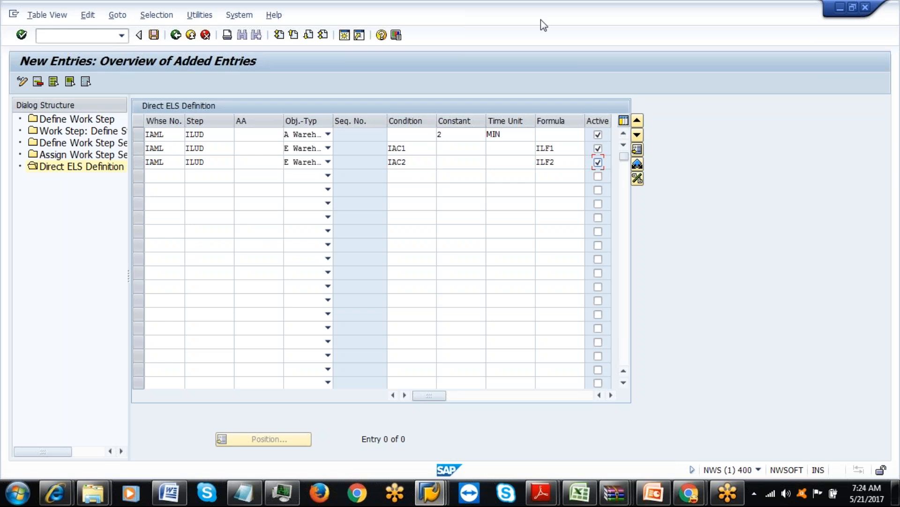
key("Return")
Check the Constant fields of rows 1–3, then switch to the warehouse notes in Notepad.
left_click(879, 29)
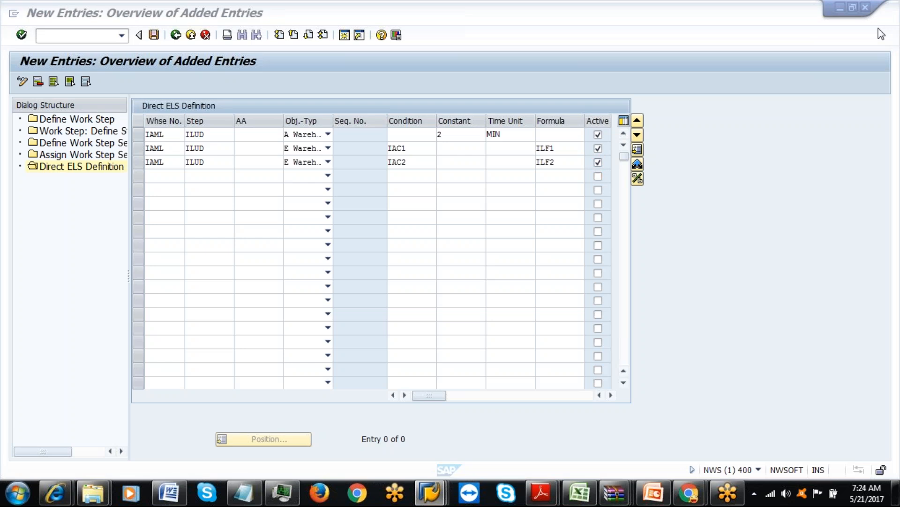
left_click(594, 132)
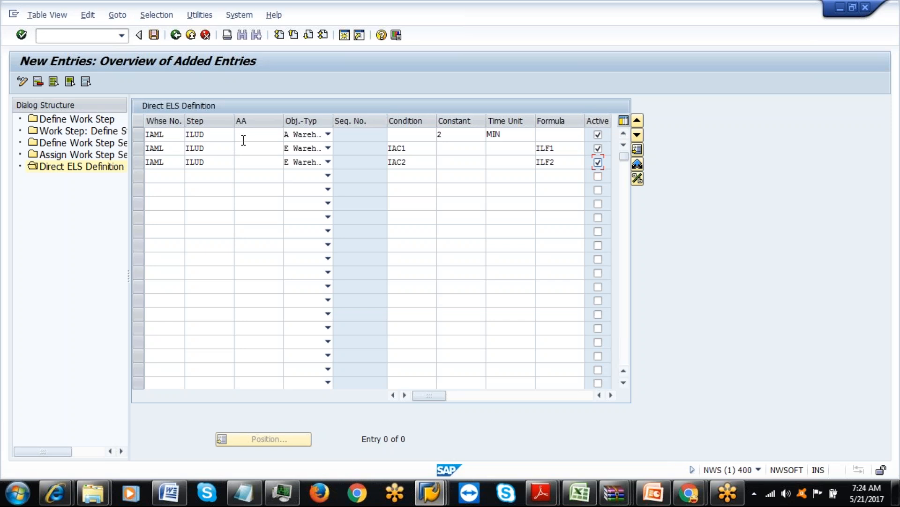
left_click(202, 165)
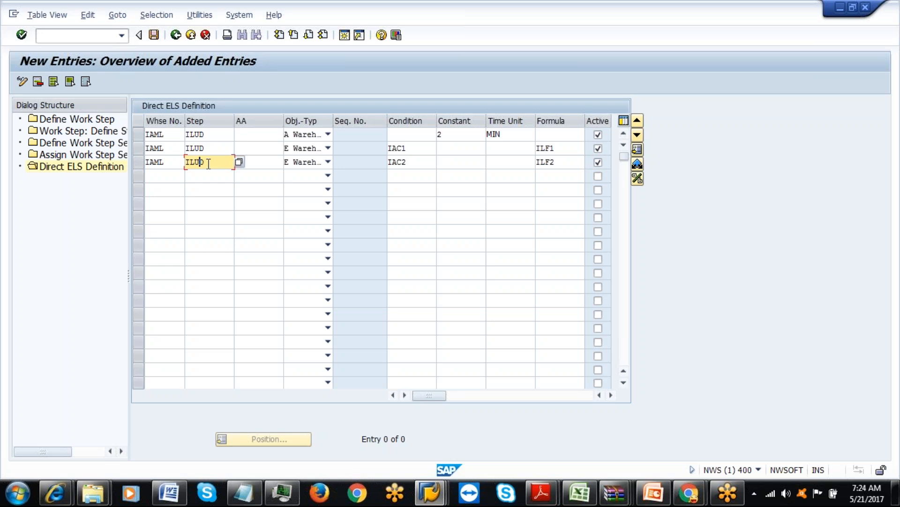
left_click(254, 163)
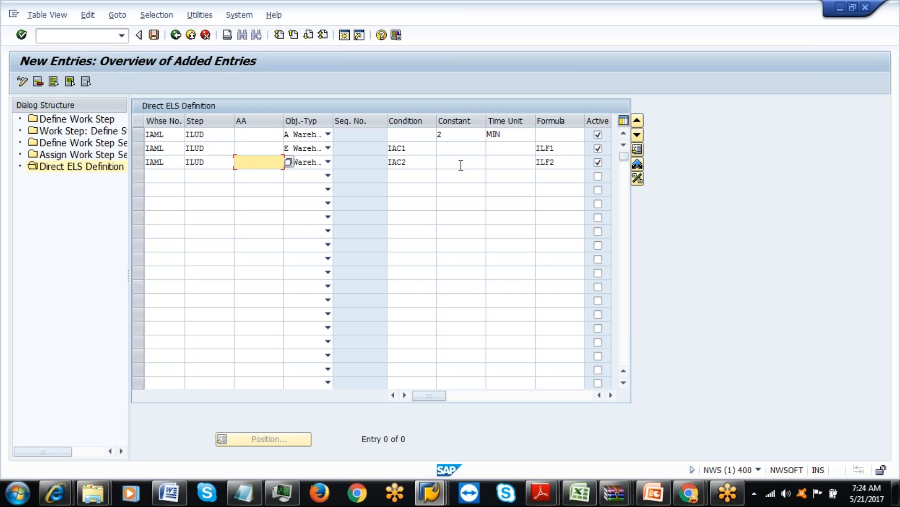
left_click(461, 175)
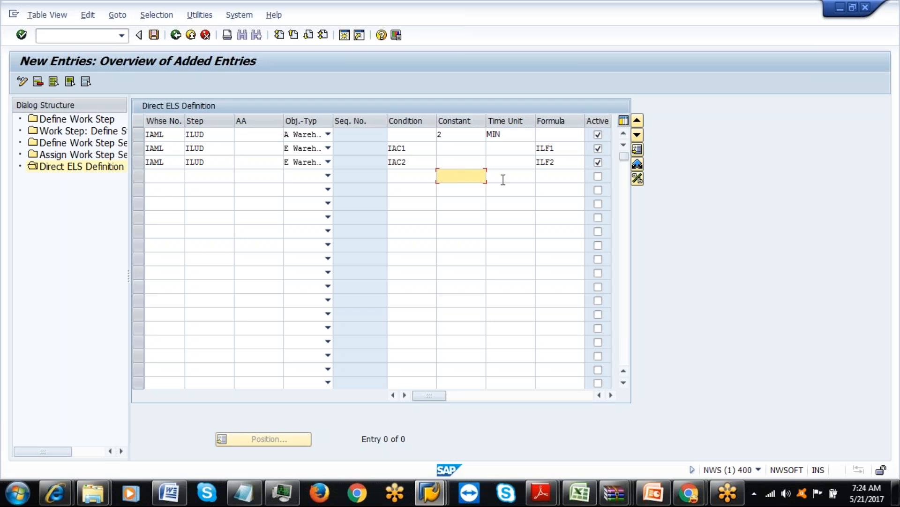
left_click(448, 134)
left_click(448, 149)
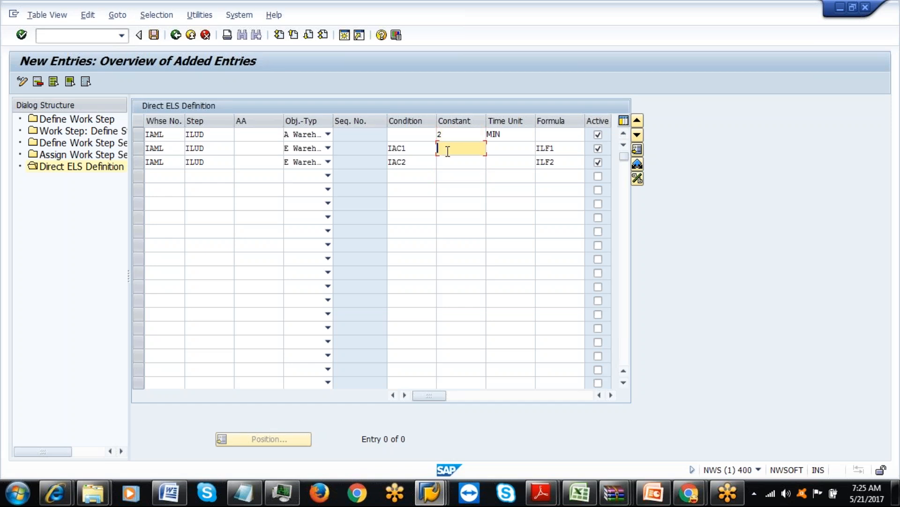
left_click(448, 159)
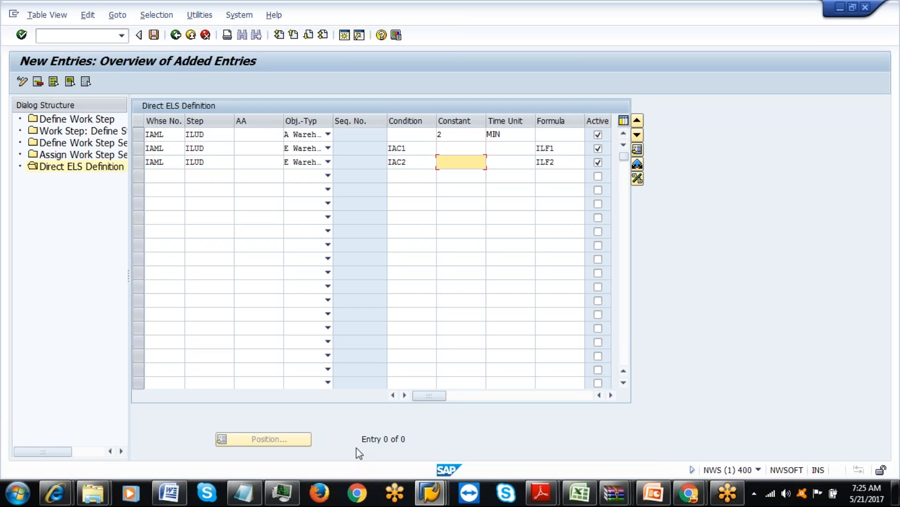
left_click(246, 493)
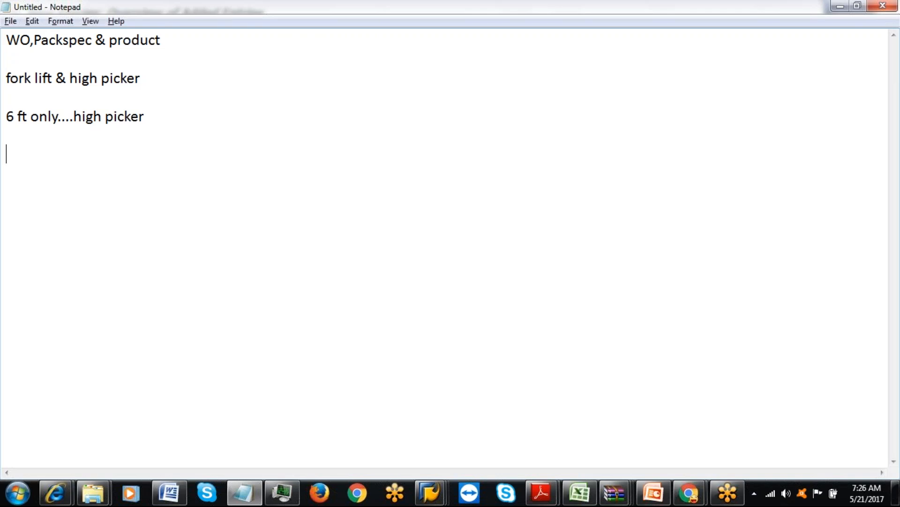
Type the note '15 employees ------>300 meters'.
type("15 employes")
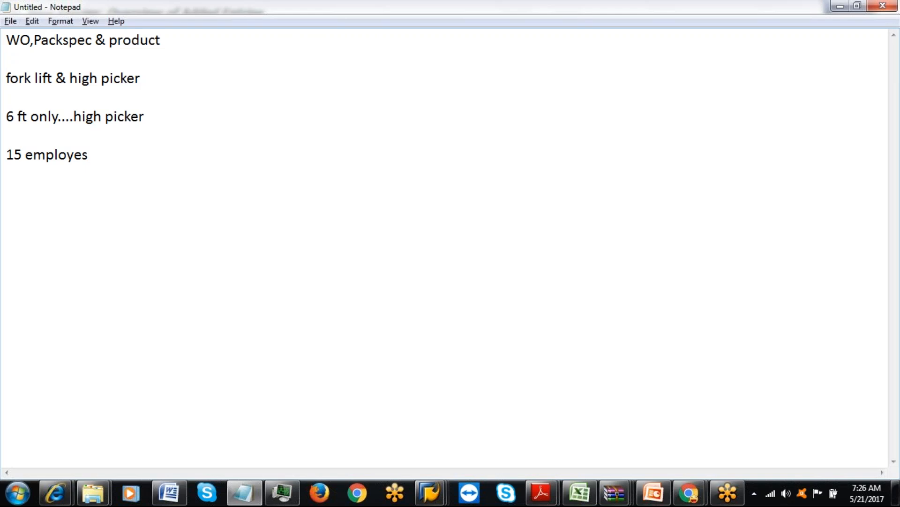
key("BackSpace")
type("es ------>300 mte")
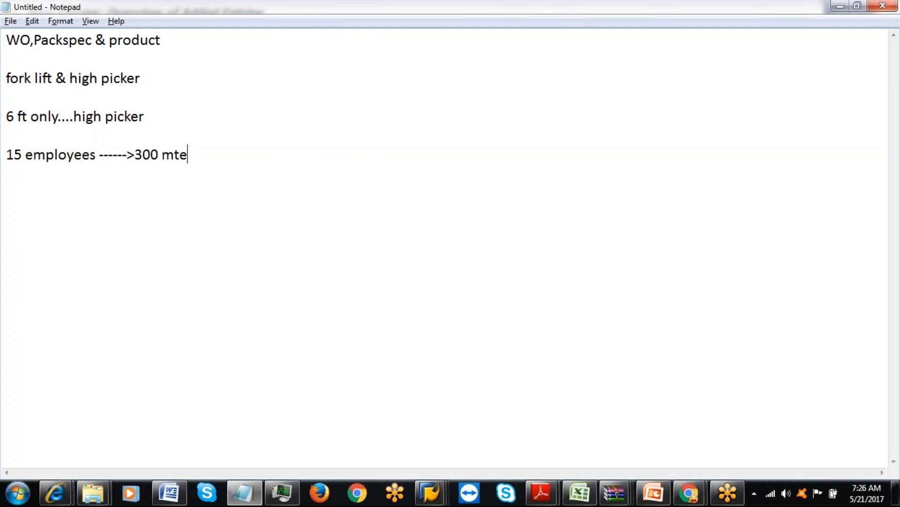
key("BackSpace")
key("BackSpace")
type("eters")
key("Return")
Add a new line 'Reception : GR-ZONE' below the 300 meters note.
left_click(95, 153)
left_click(95, 154)
left_click(58, 154)
left_click(215, 153)
key("Return")
key("Return")
type("Rece")
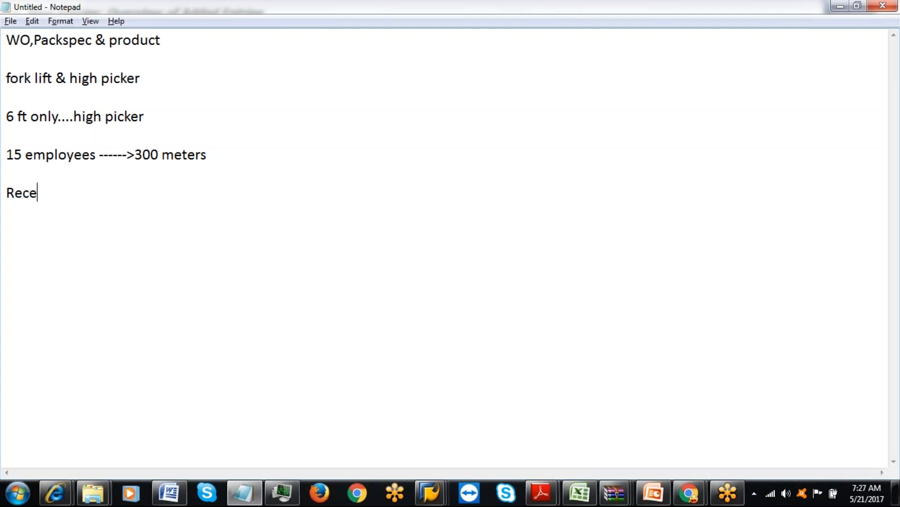
type("ption : GR")
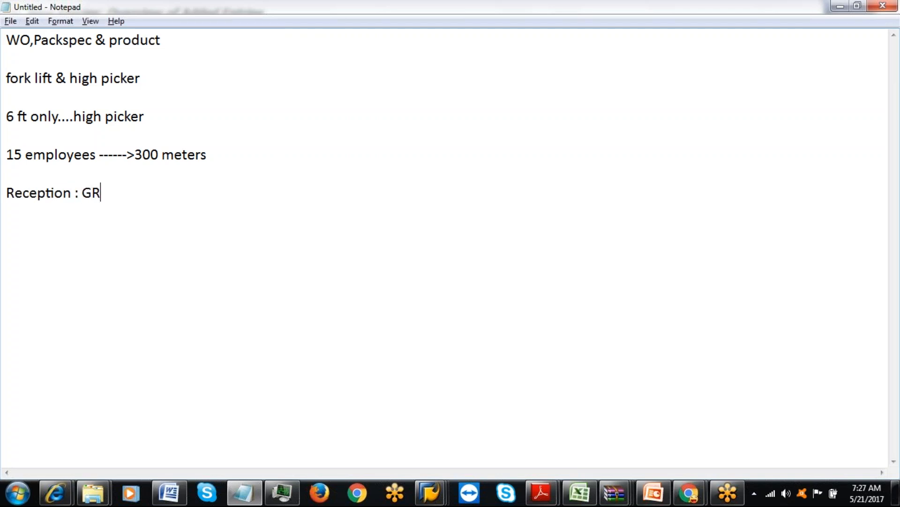
type("-ZONE")
Return to the SAP Direct ELS Definition window and run the SPRO transaction.
mouse_move(424, 493)
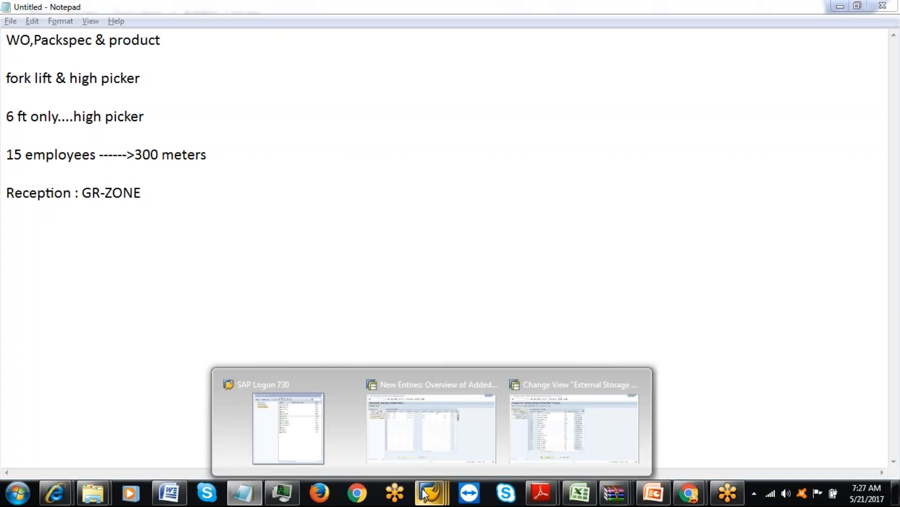
left_click(302, 440)
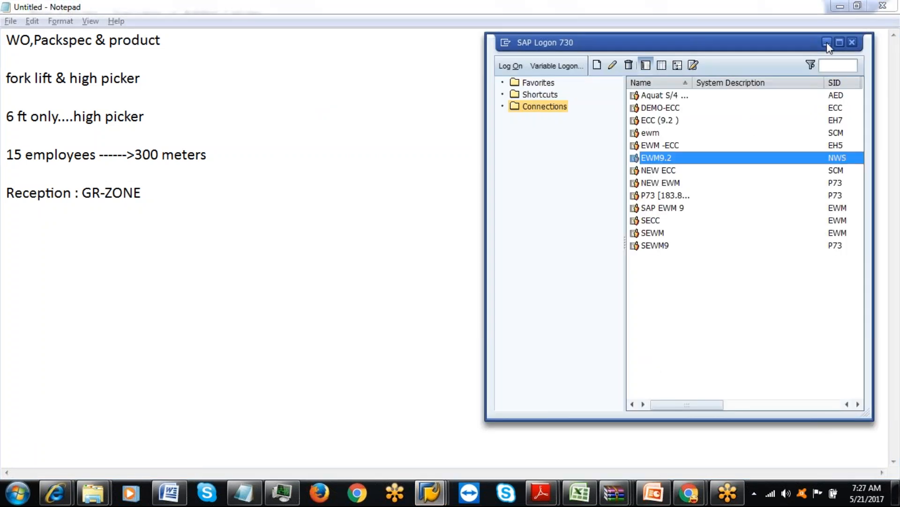
left_click(852, 43)
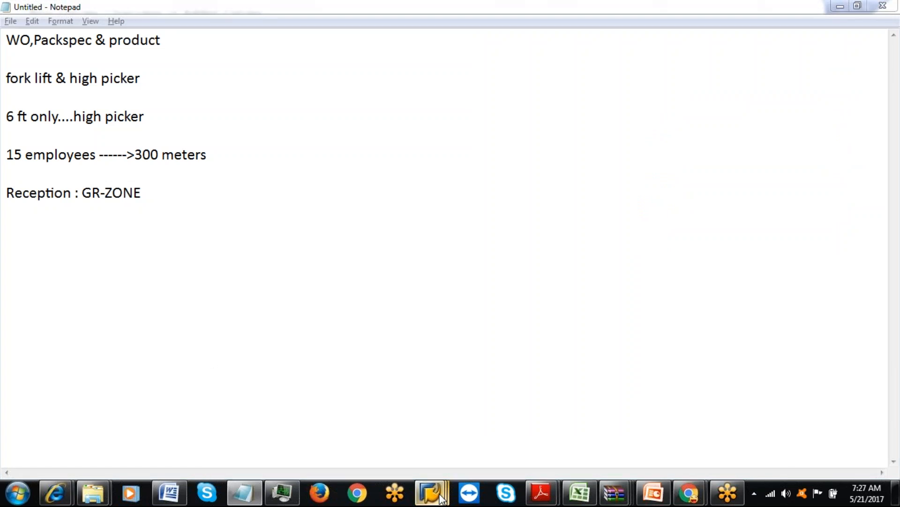
mouse_move(430, 492)
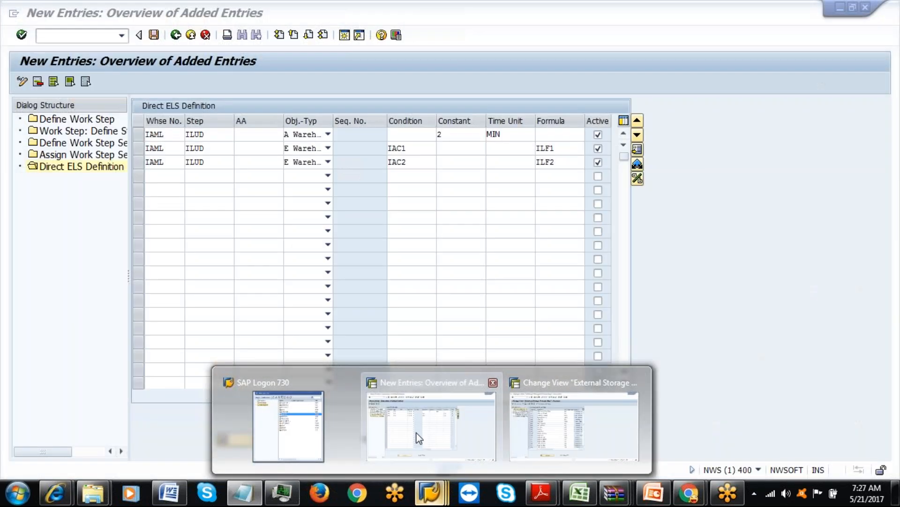
left_click(416, 436)
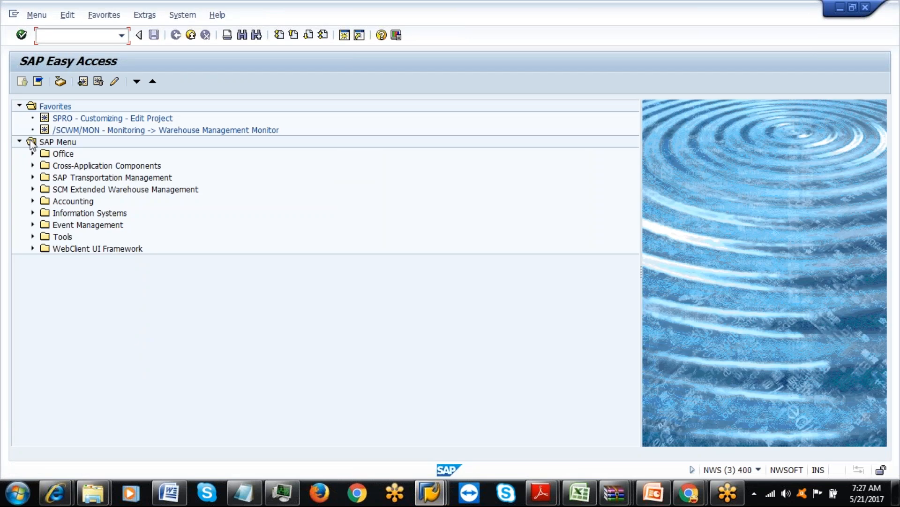
type("spro")
key("Return")
Launch /SCWM/RSRC from SAP Easy Access under EWM Master Data > Resource Management.
left_click(43, 84)
left_click(175, 37)
left_click(176, 37)
left_click(33, 190)
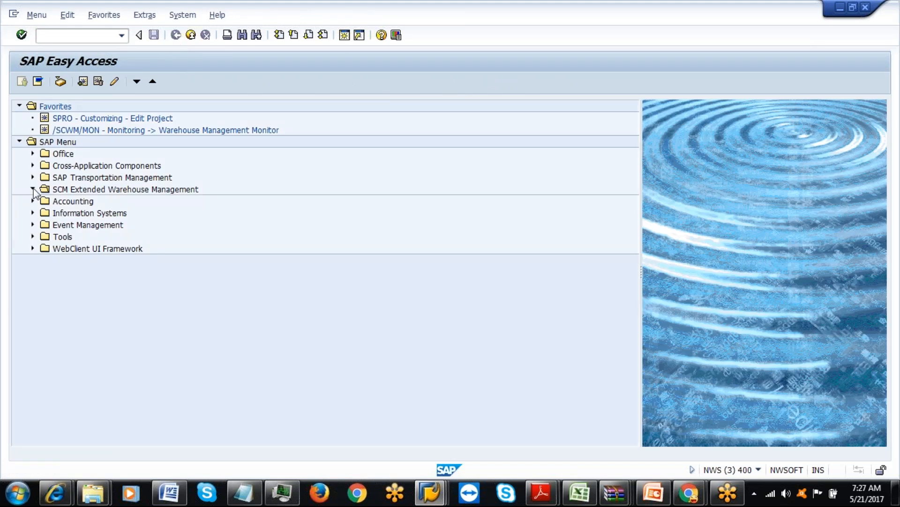
left_click(45, 201)
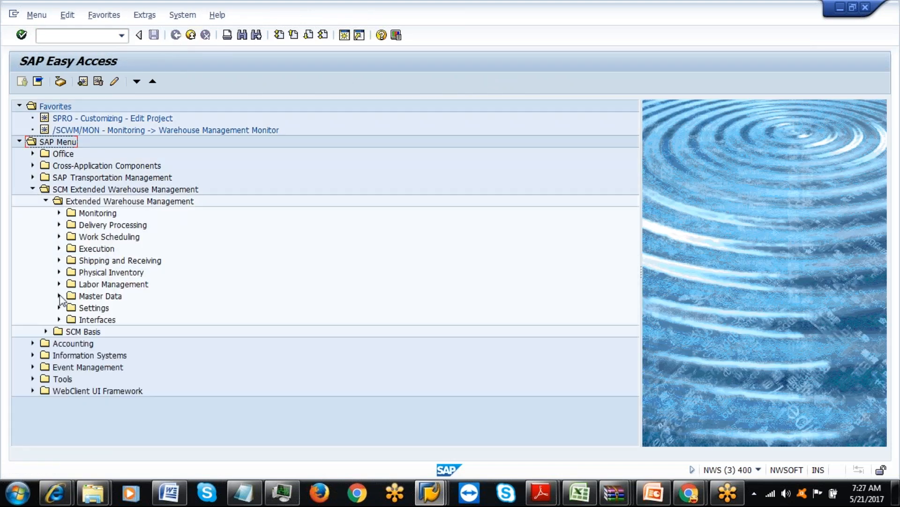
left_click(59, 296)
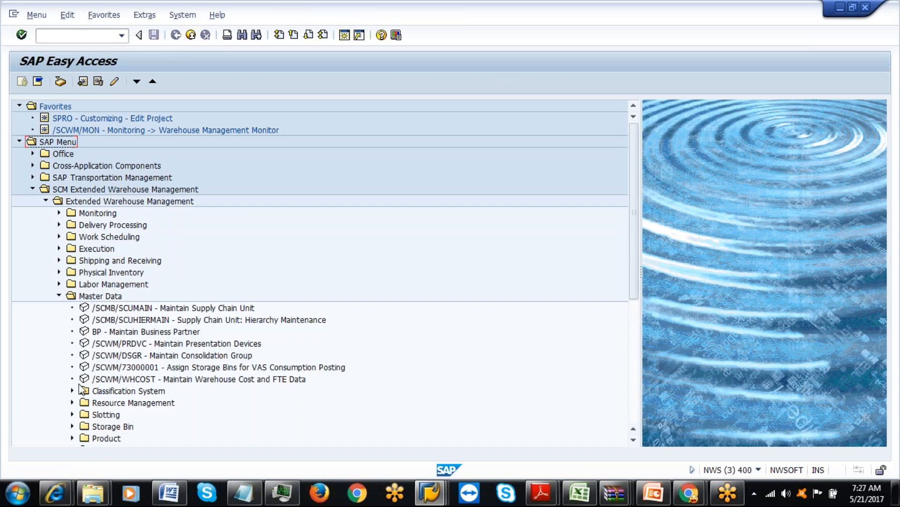
left_click(73, 402)
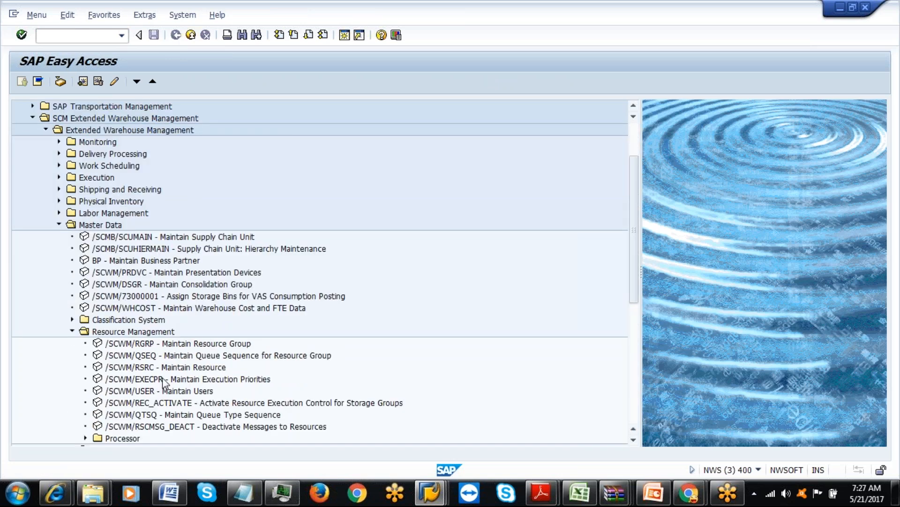
double_click(181, 370)
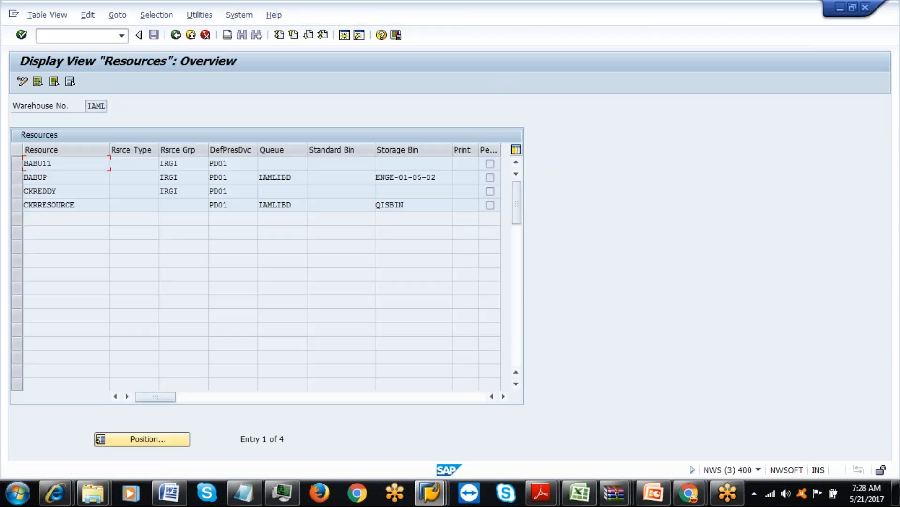
Inspect the resources' storage bins, such as BABUP's ENGE-01-05-02 and CKRRESOURCE's QISBIN.
left_click(342, 164)
left_click(418, 172)
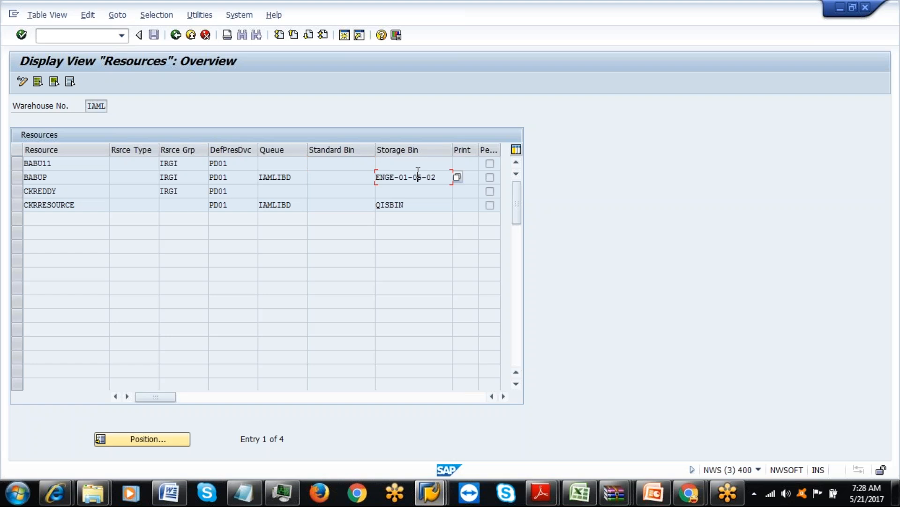
left_click(348, 180)
left_click(449, 180)
left_click(94, 181)
double_click(428, 177)
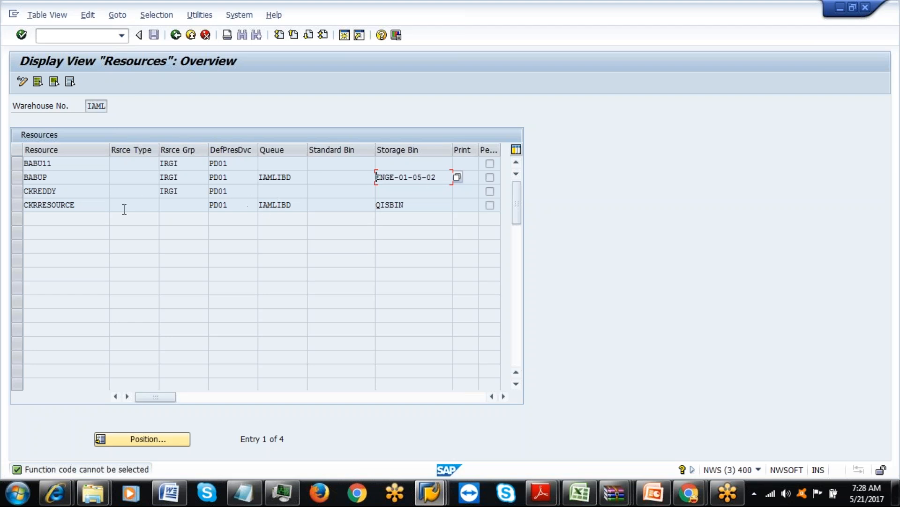
left_click(85, 209)
left_click(416, 203)
Check each resource's Standard Bin field and show F1 help for BABU11's Standard Bin.
left_click(339, 167)
left_click(345, 177)
left_click(346, 190)
left_click(345, 209)
left_click(341, 164)
key("F1")
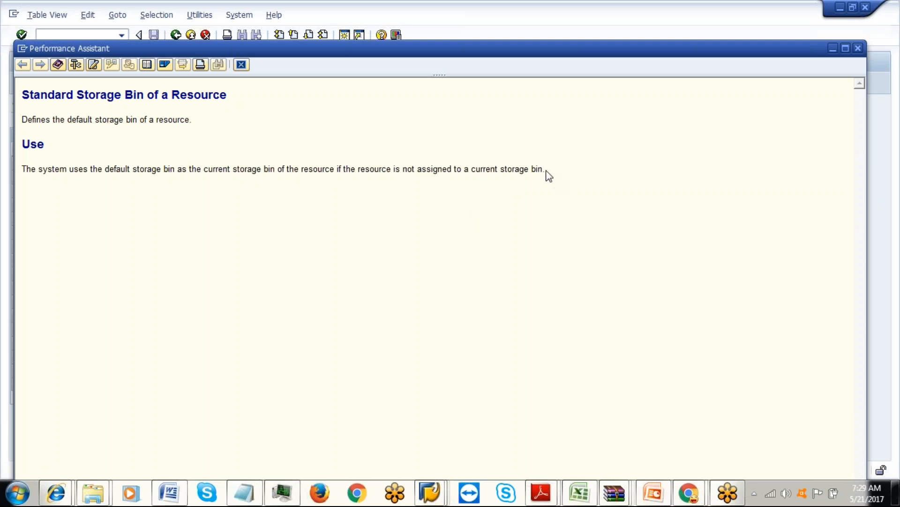
left_click(858, 48)
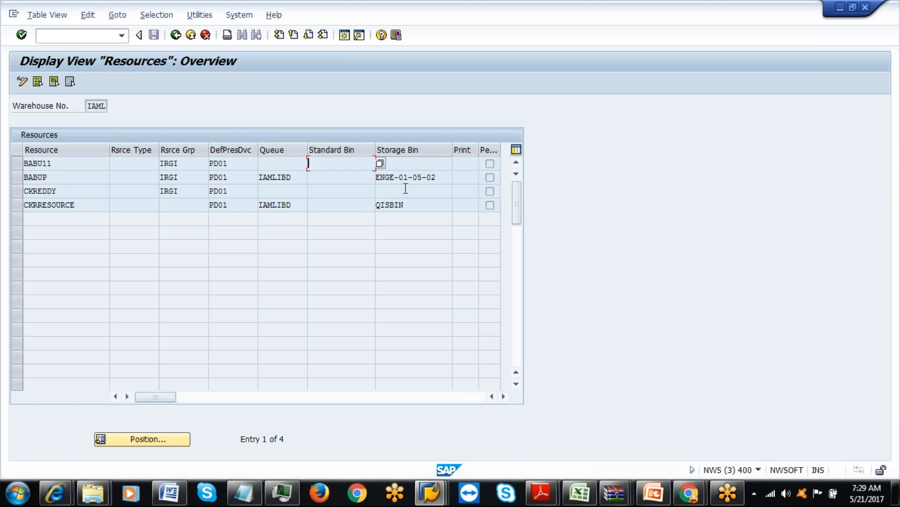
Go back, run SPRO, and execute Define Storage Bin Structure under EWM Master Data > Storage Bins.
left_click(175, 35)
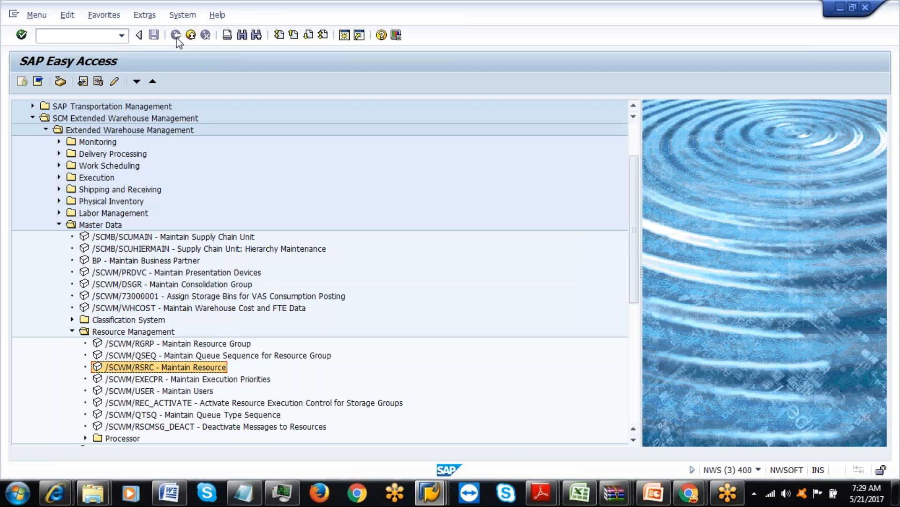
left_click(72, 36)
type("spro")
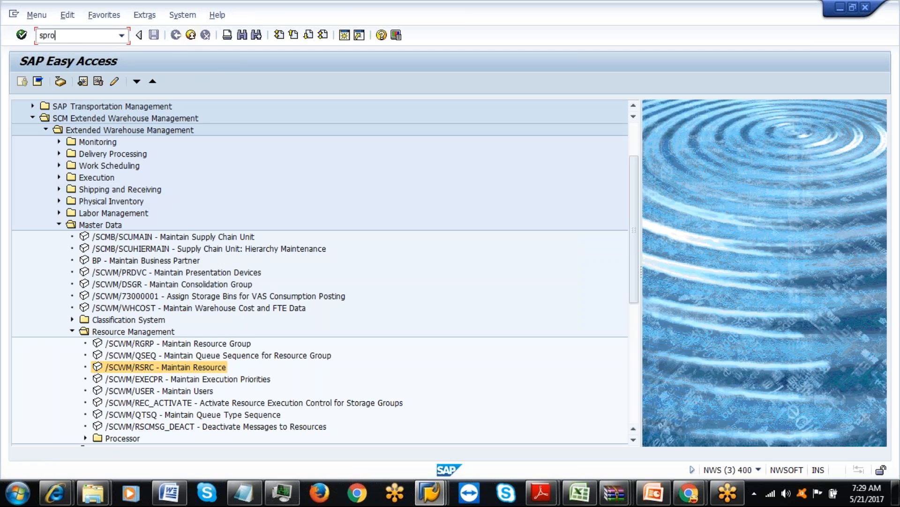
key("Return")
left_click(74, 85)
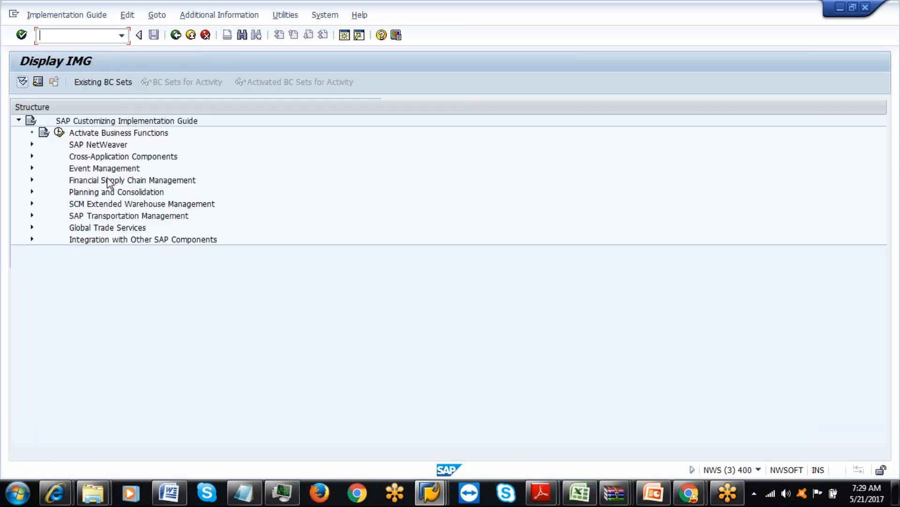
left_click(32, 204)
left_click(47, 215)
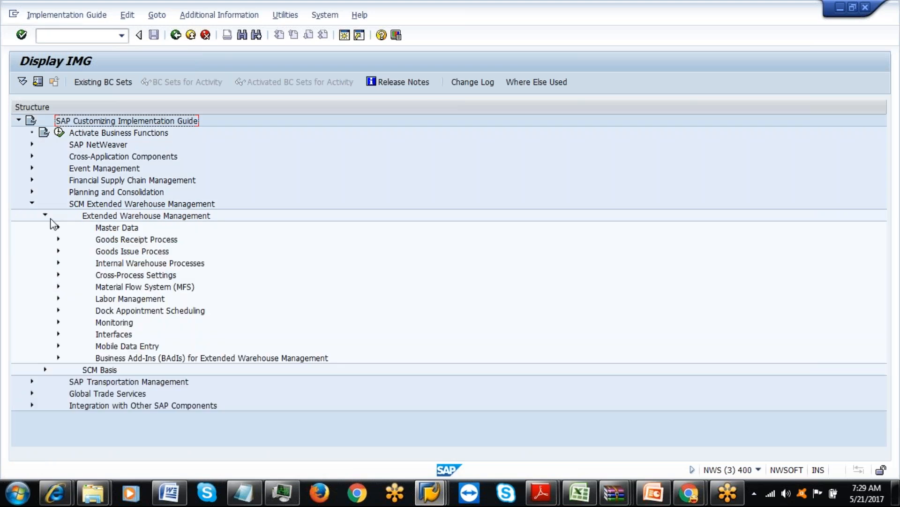
left_click(58, 227)
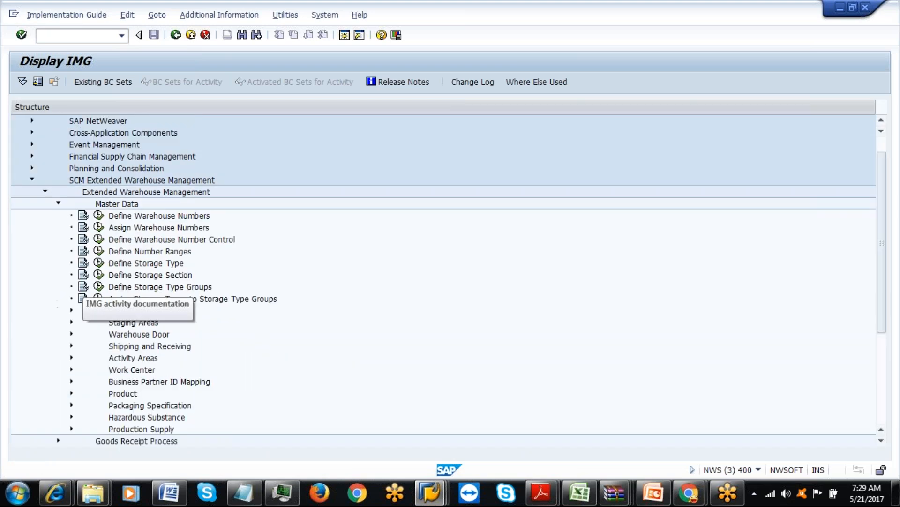
left_click(71, 310)
left_click(113, 359)
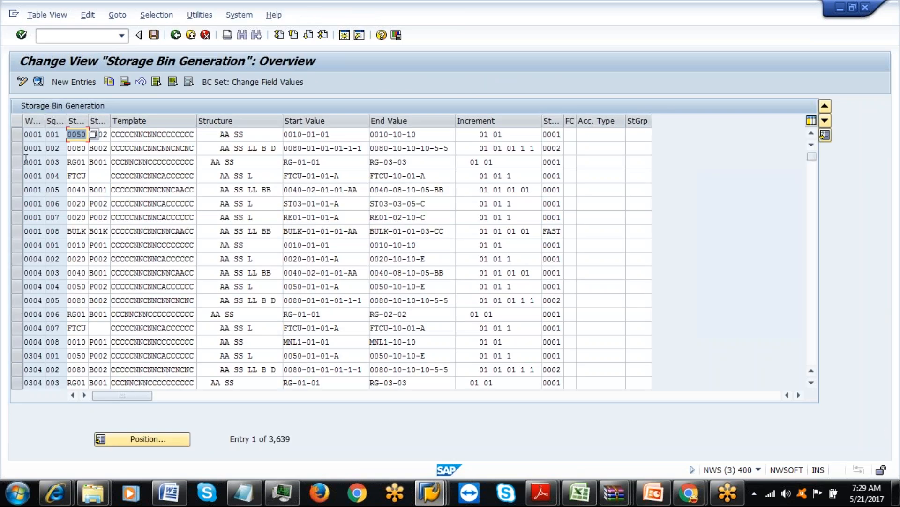
View the details of bin generation entry 0001/001, then return to Chrome's forklift image search.
left_click(16, 134)
left_click(38, 84)
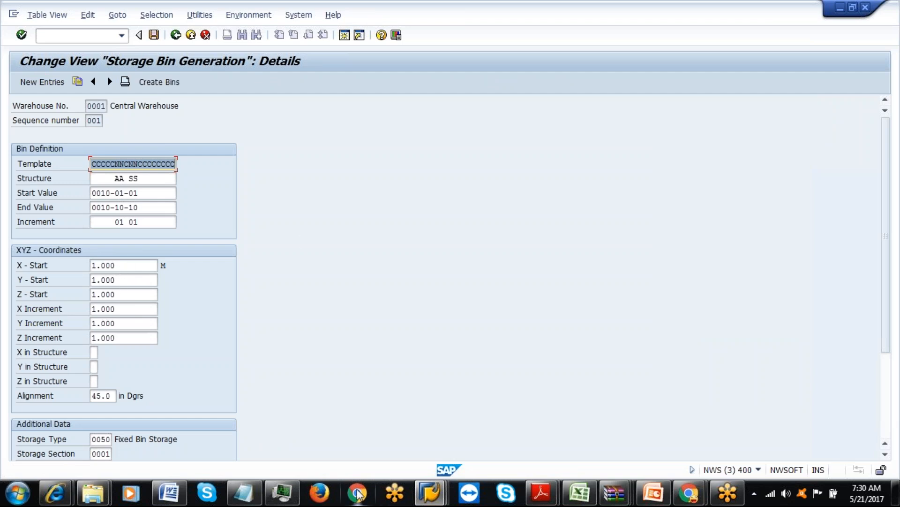
left_click(689, 492)
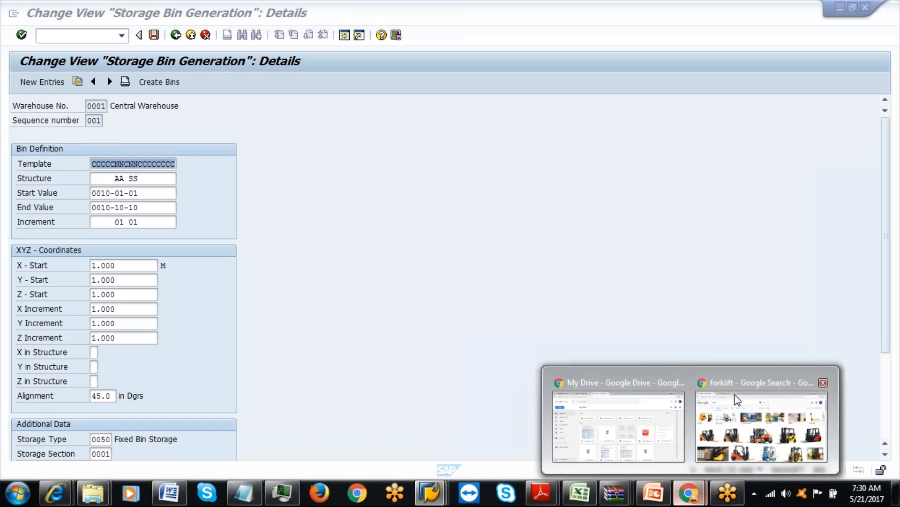
left_click(738, 400)
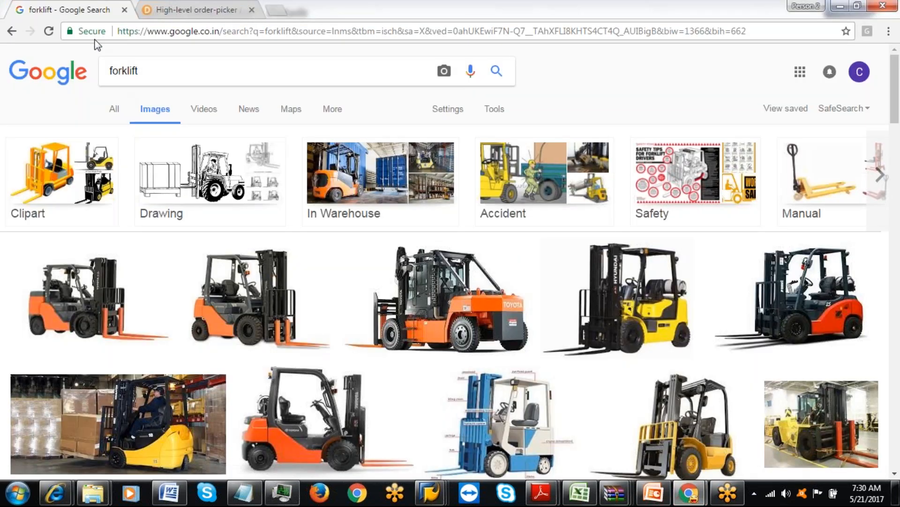
Replace the forklift image results with the Google homepage via 'goo' and select its search box.
left_click(161, 31)
type("google.co.in")
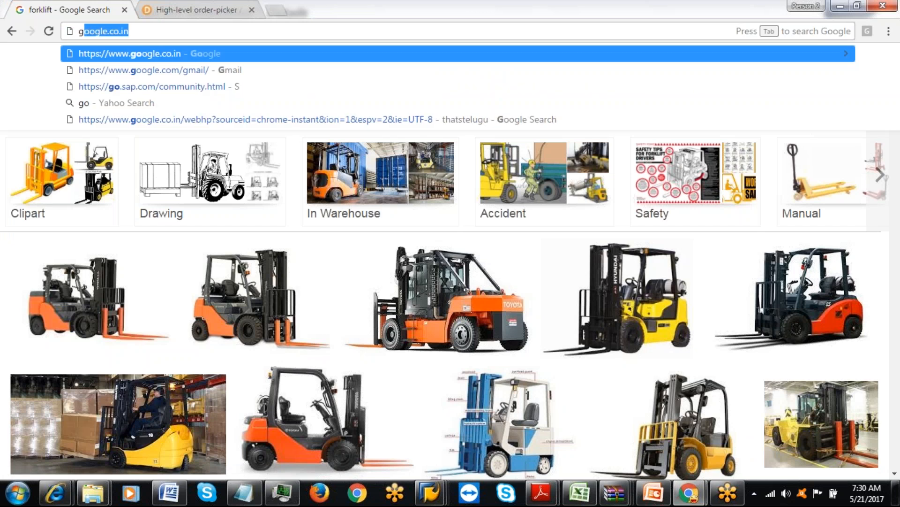
key("Return")
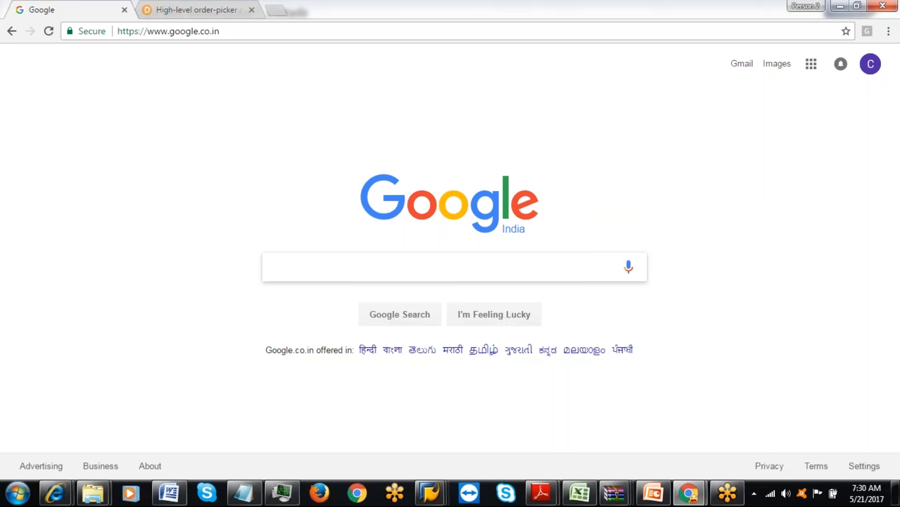
left_click(294, 265)
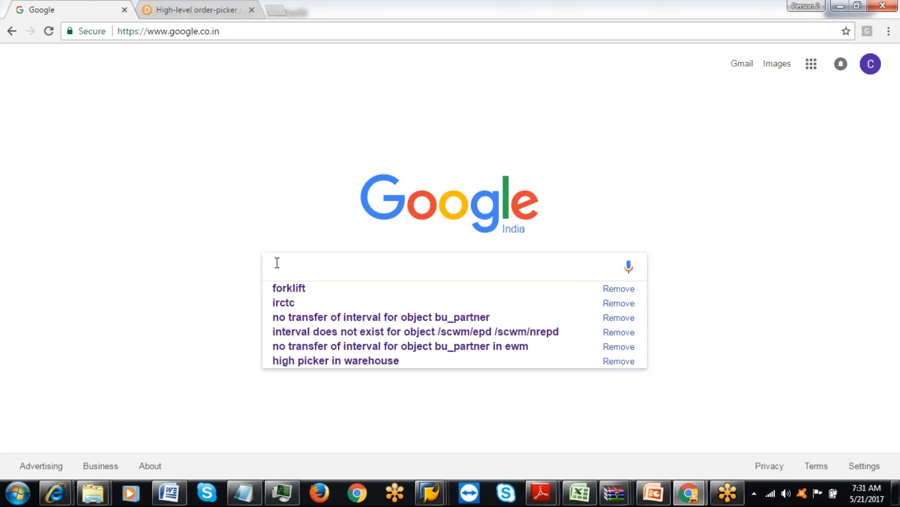
Search Google for 'euclidean distance' by typing 'euclidean' and picking the suggestion.
type("euc")
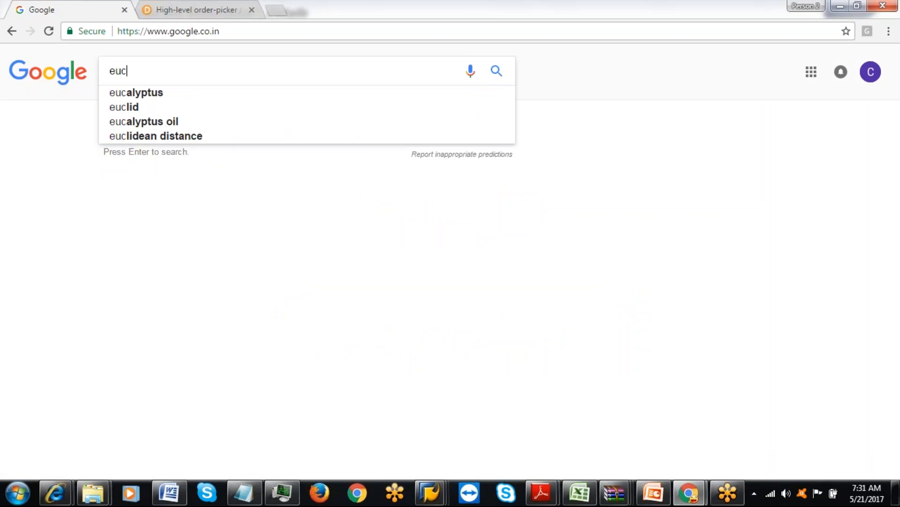
type("lidean")
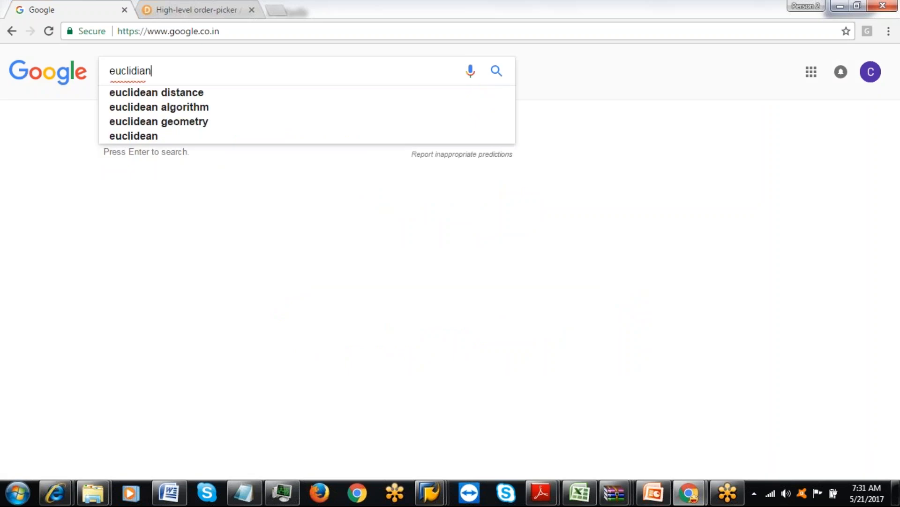
left_click(176, 94)
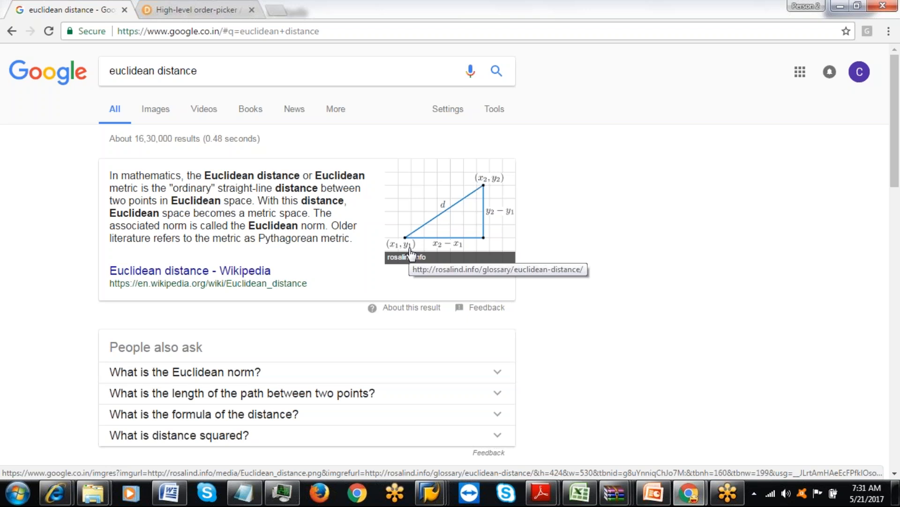
Switch back to the SAP Direct ELS New Entries window and place the cursor in the first empty row.
mouse_move(430, 493)
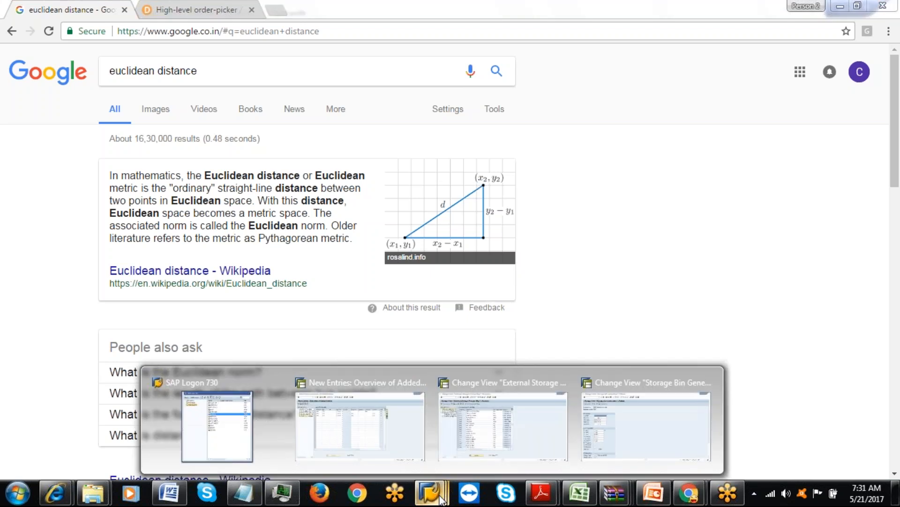
left_click(360, 444)
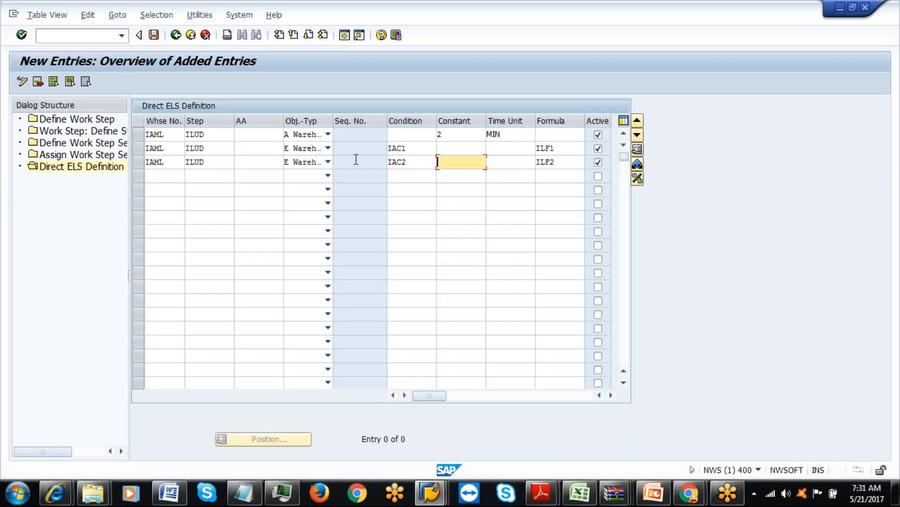
left_click(450, 149)
left_click(248, 132)
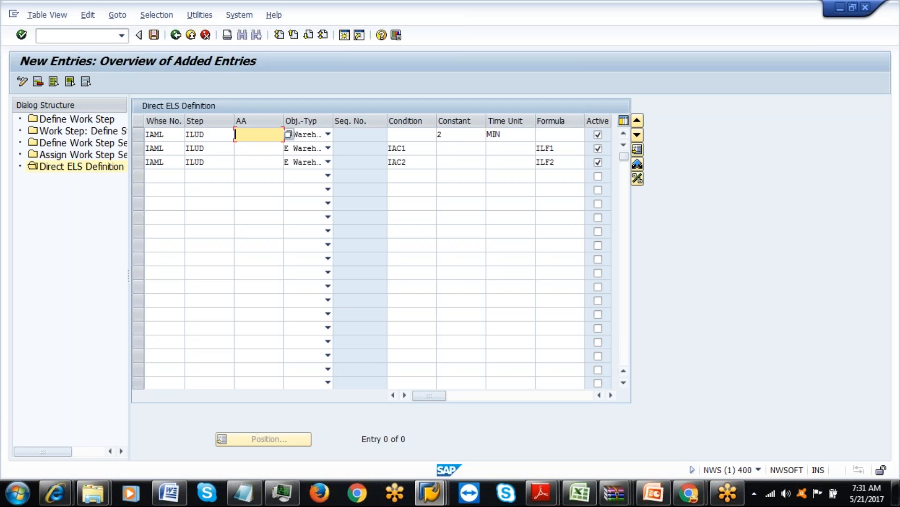
left_click(168, 186)
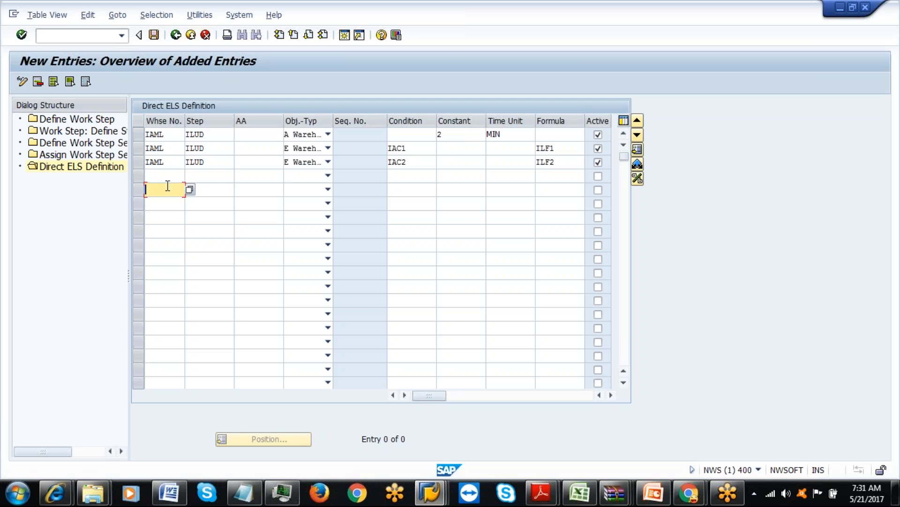
left_click(167, 180)
Fill row 4 with warehouse IAML, step ILPW, object type Warehouse Task and AA ENGE.
type("I")
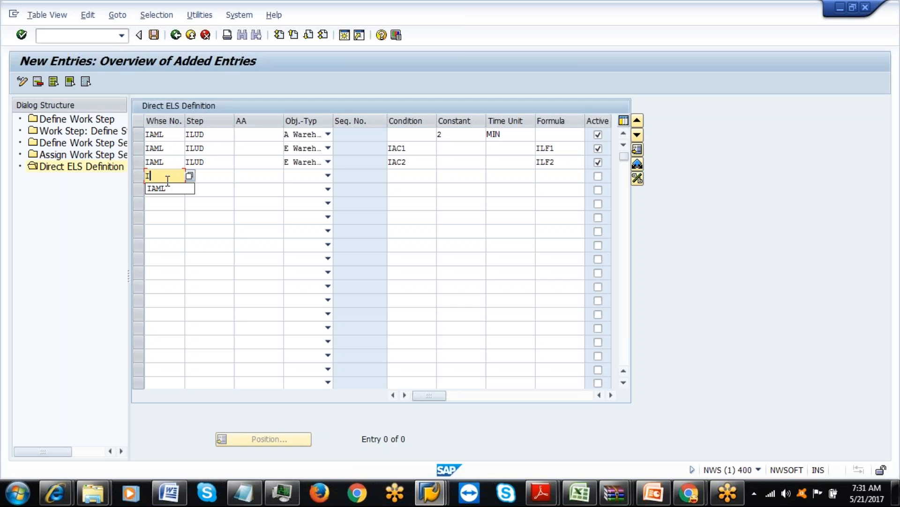
type("AML")
left_click(215, 177)
type("ILPW")
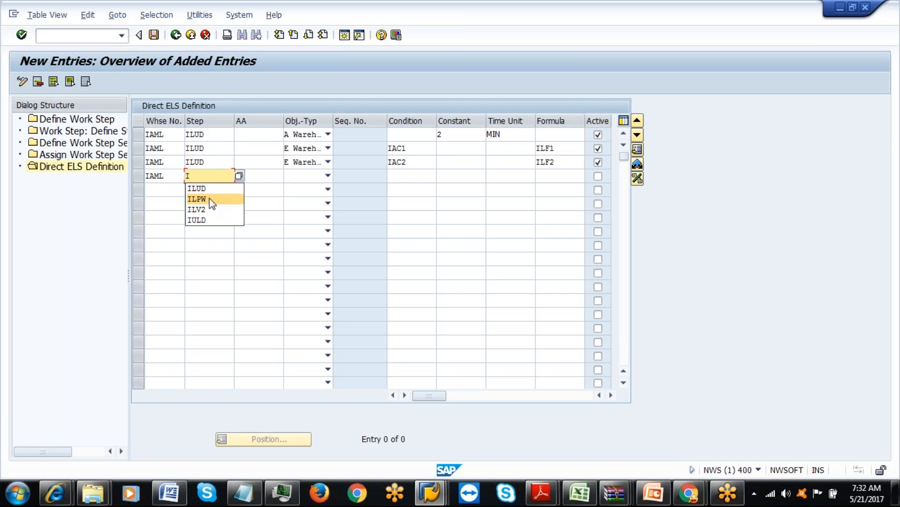
left_click(328, 176)
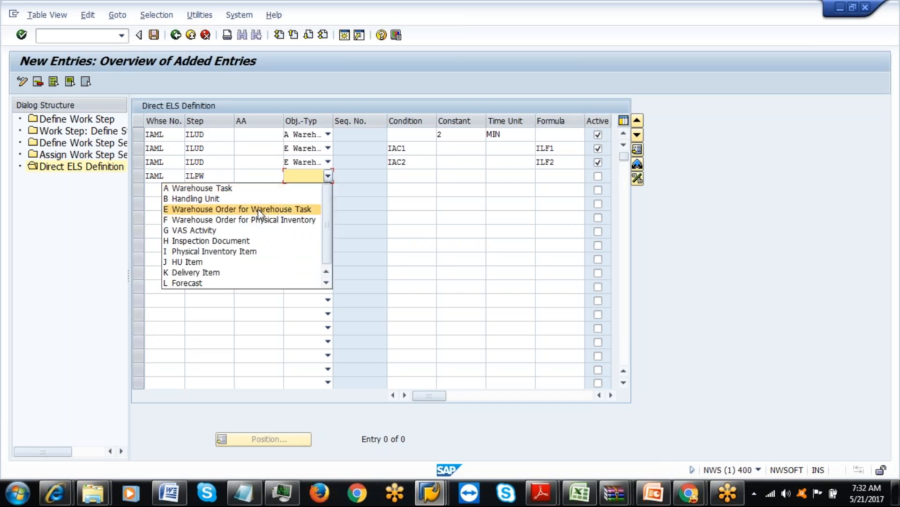
left_click(249, 189)
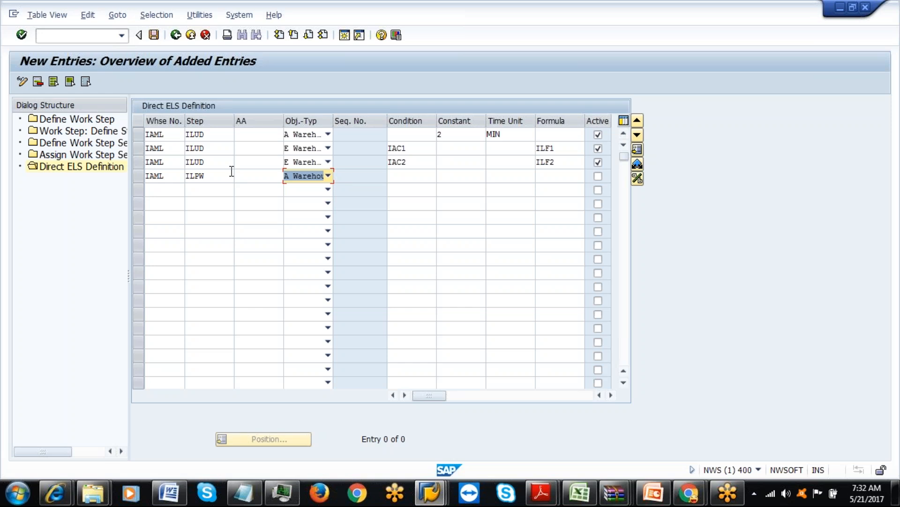
left_click(253, 174)
type("E")
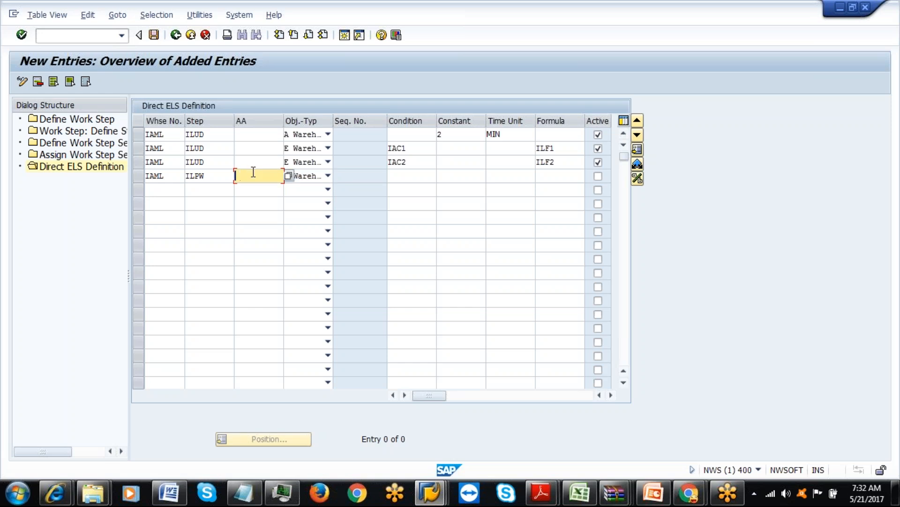
type("NGE")
Give row 4 a constant of 3 MIN and mark it active.
left_click(468, 176)
type("3")
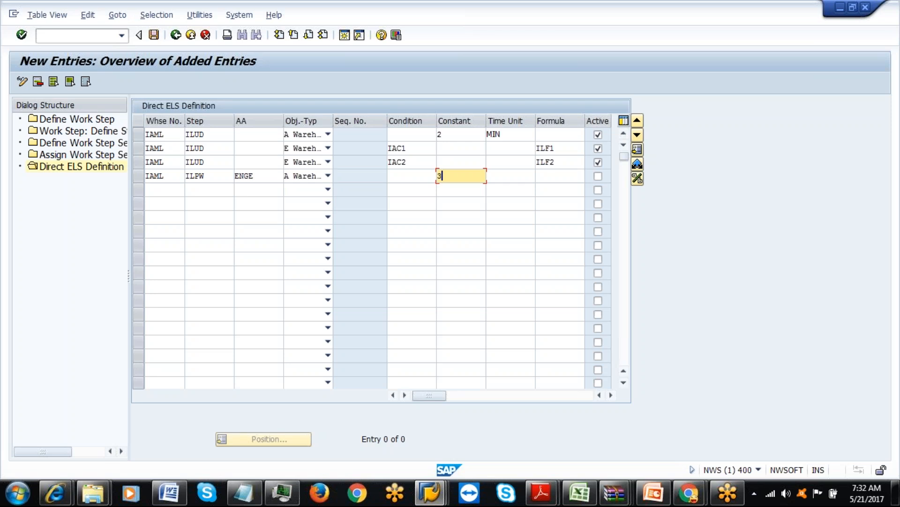
left_click(520, 180)
type("MIN")
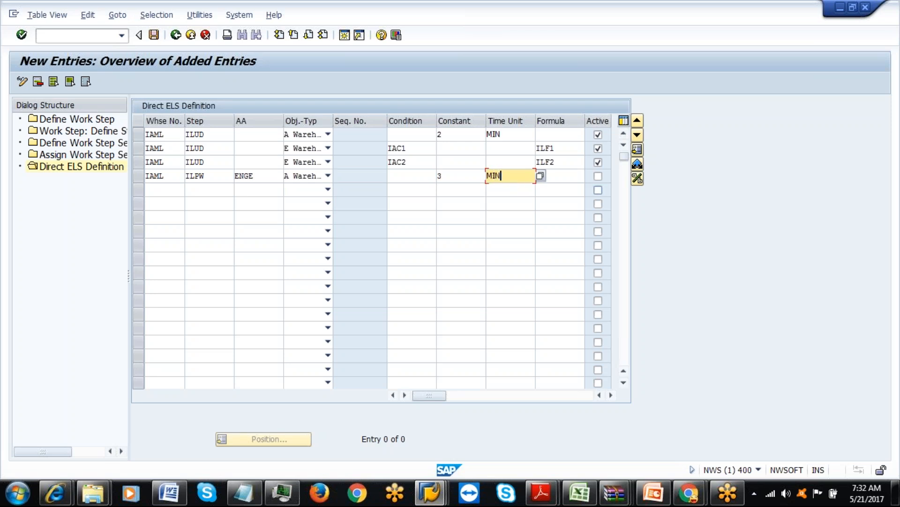
left_click(570, 180)
left_click(598, 176)
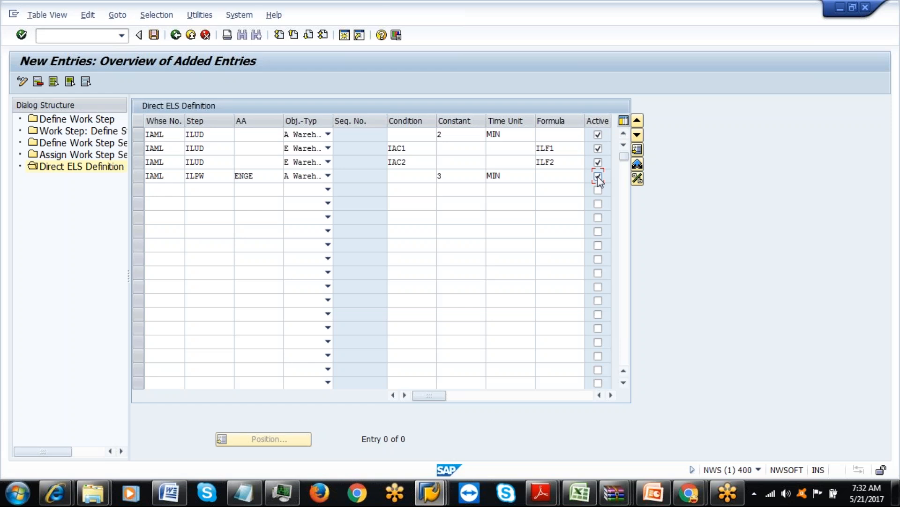
left_click(172, 185)
Fill row 5 with warehouse IAML, step ILPW, AA BODY and object type Warehouse Task.
type("I")
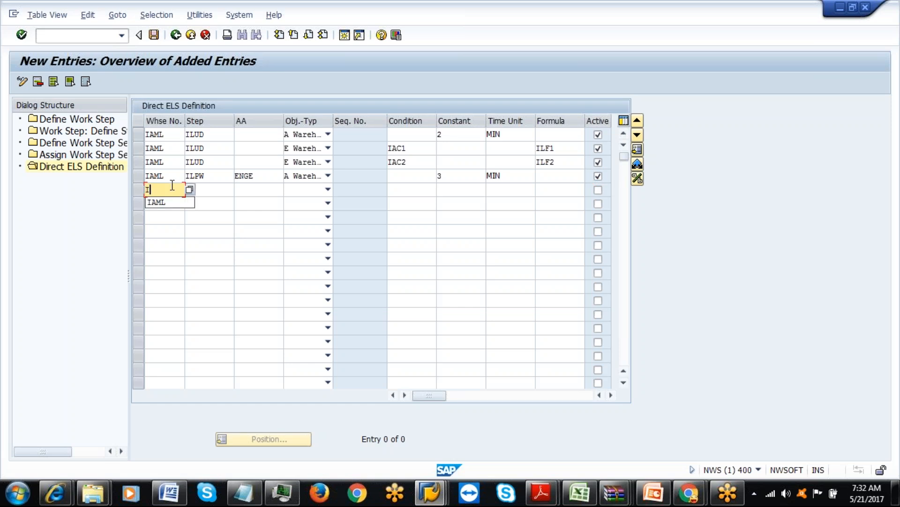
type("AML")
left_click(212, 192)
type("ILPW")
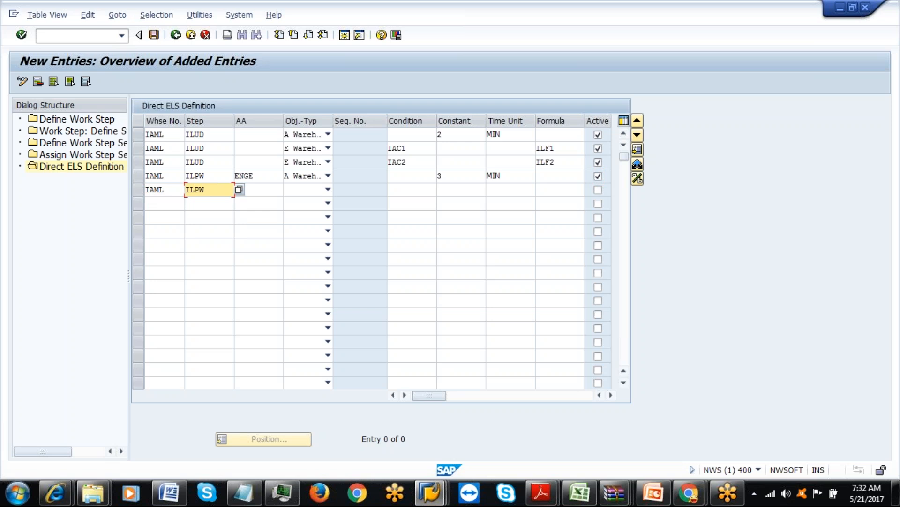
left_click(269, 175)
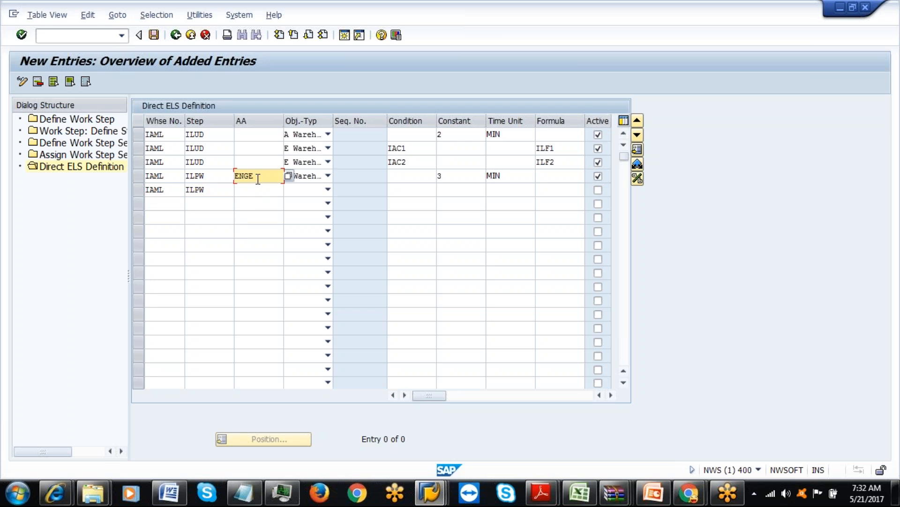
left_click(257, 190)
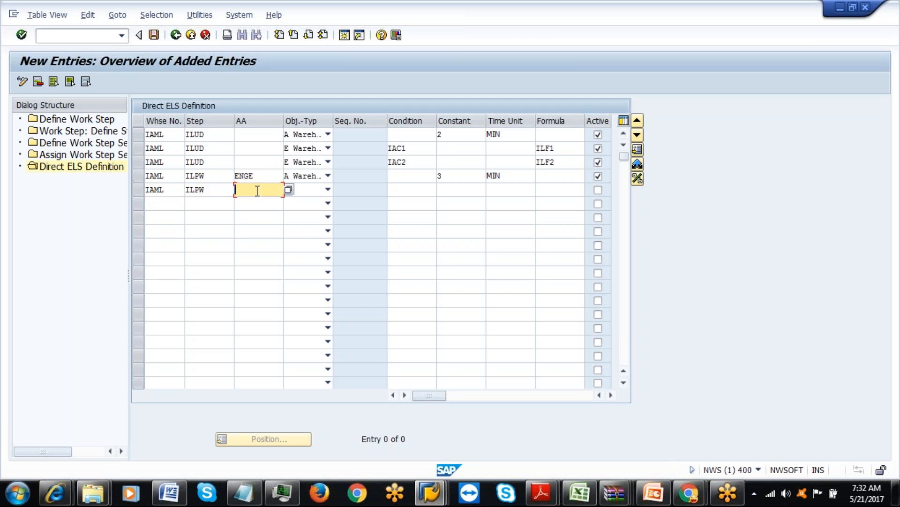
type("BODY")
left_click(328, 189)
left_click(252, 203)
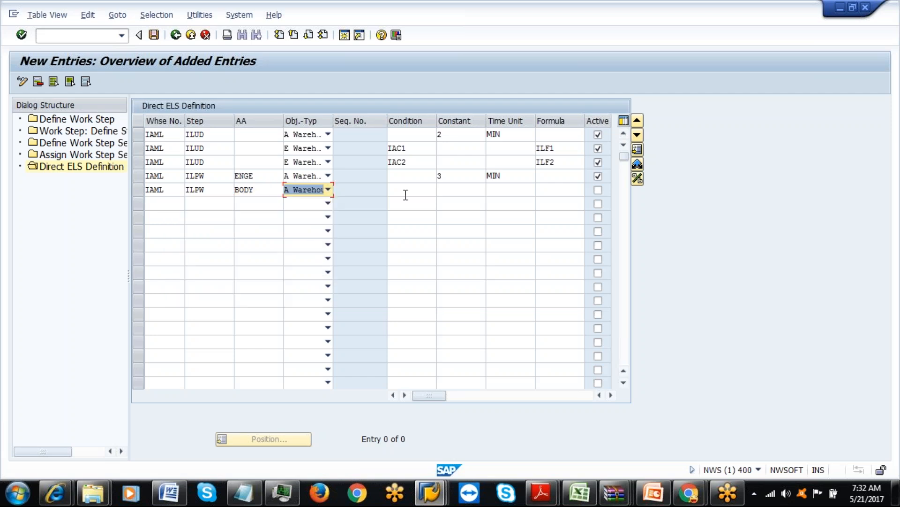
Set row 5's constant to 5 MIN, mark it active, and confirm the entries.
left_click(468, 191)
type("5")
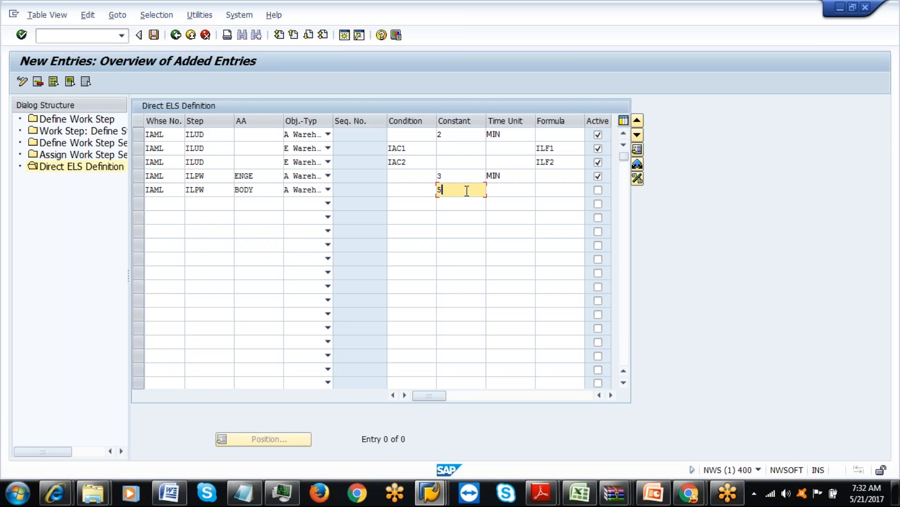
left_click(491, 190)
key("Down")
key("Return")
left_click(598, 191)
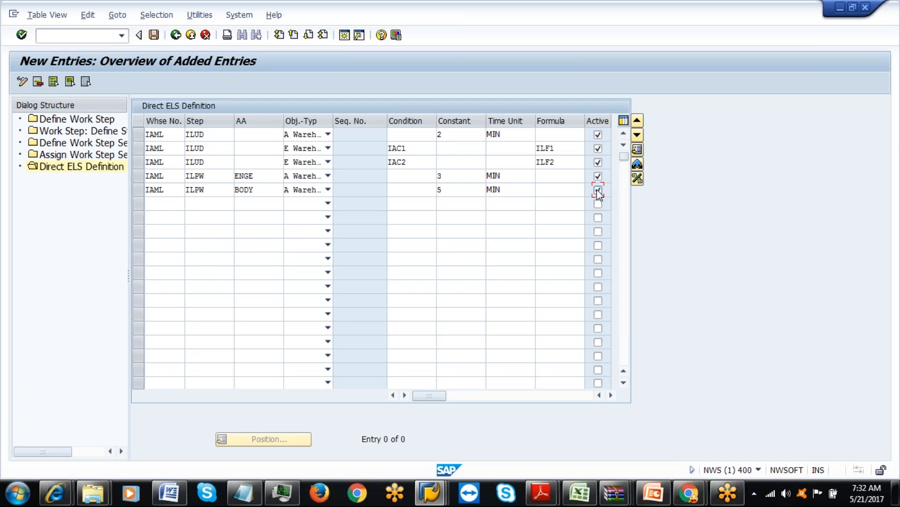
left_click(543, 191)
key("Return")
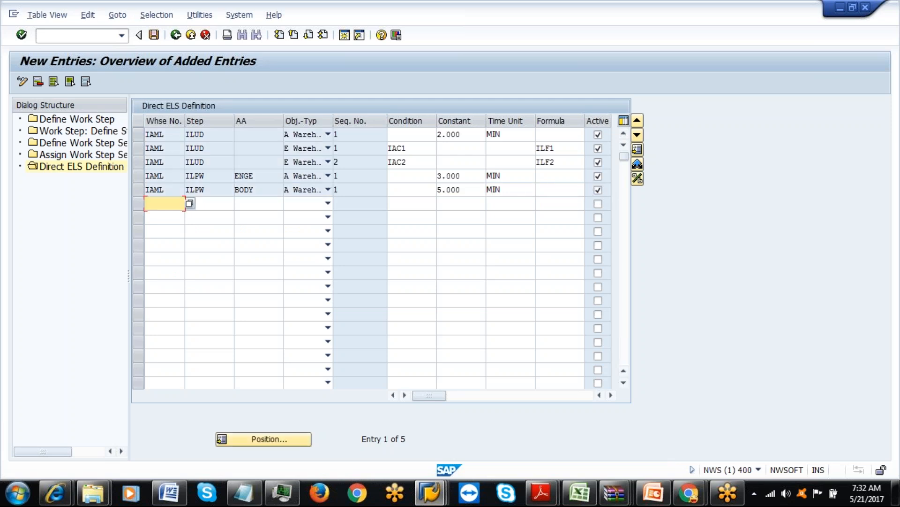
Start row 6 with IAML, step ILPW, AA ENGE and object type Warehouse Order for Warehouse Task.
type("IAML")
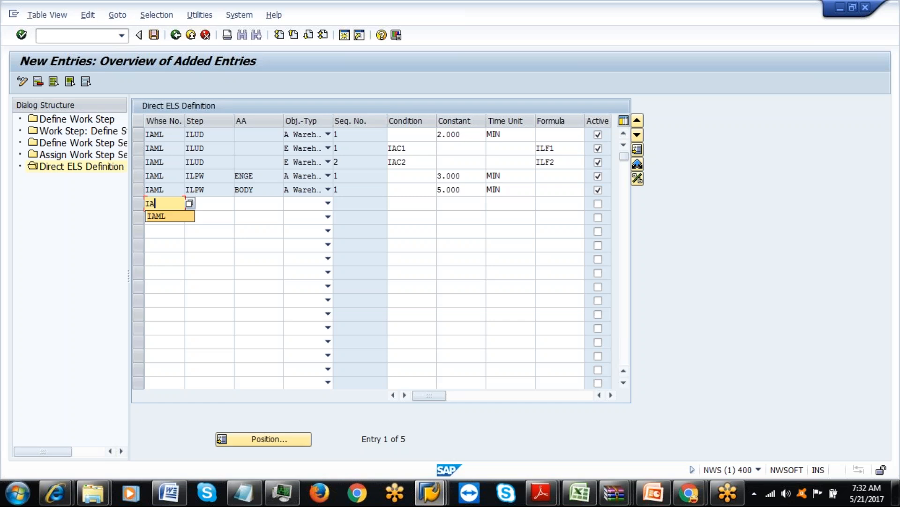
left_click(222, 208)
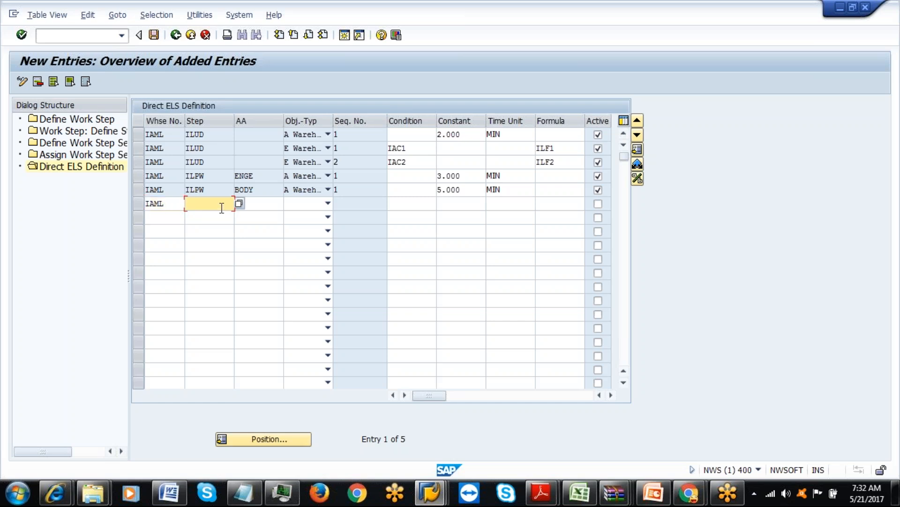
type("ILPW")
left_click(268, 202)
type("ENGE")
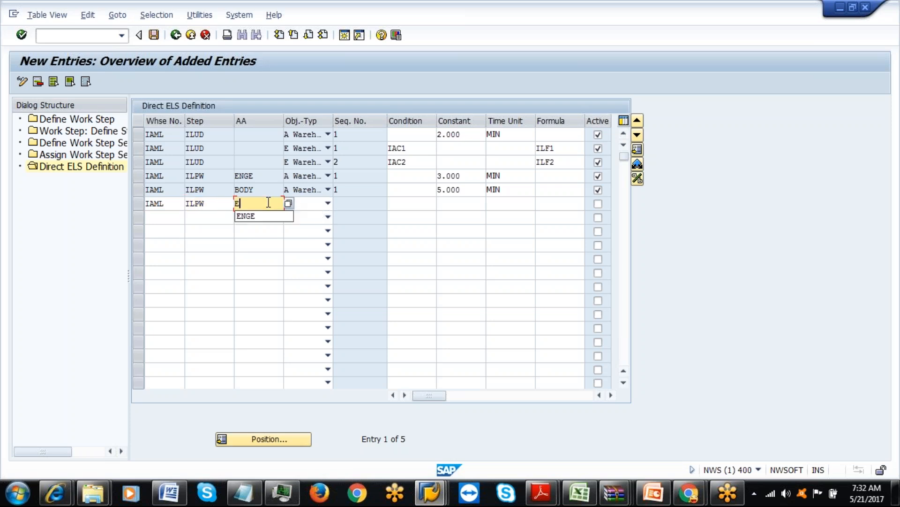
left_click(326, 204)
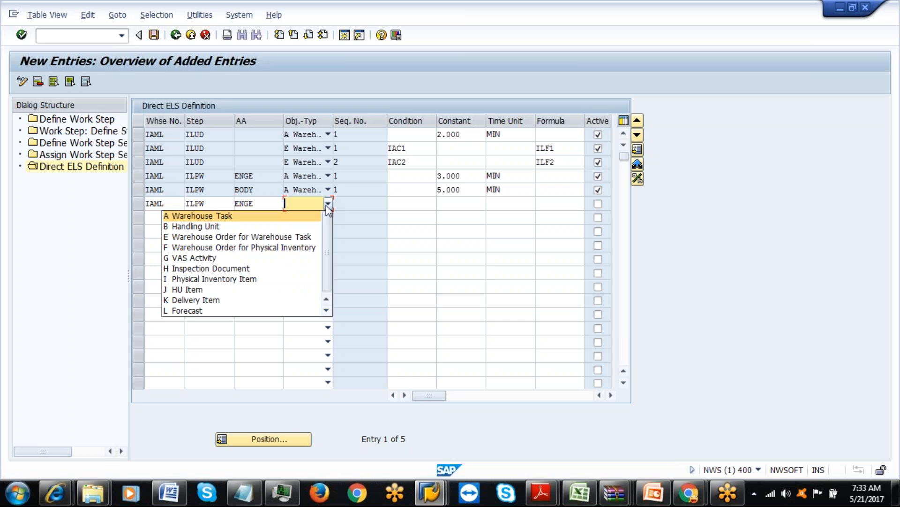
left_click(280, 237)
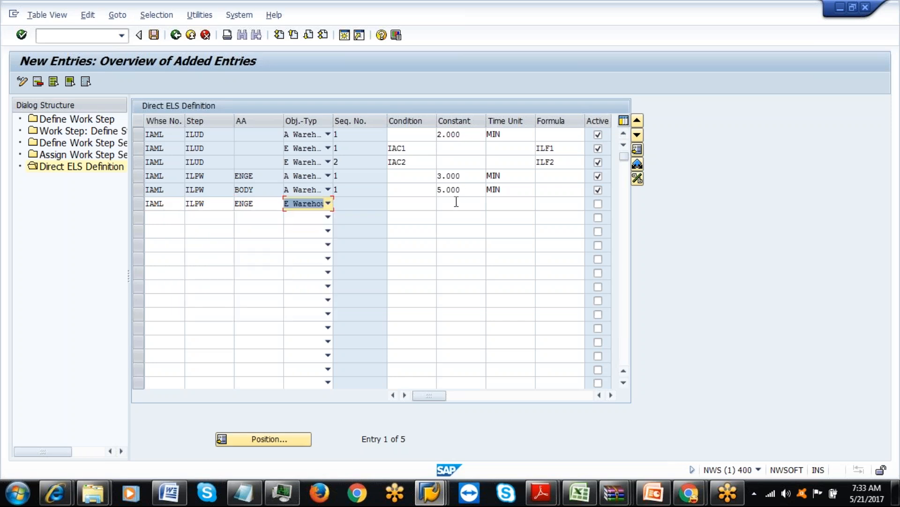
Set row 6's condition to IAC1 and formula to ILF1, and mark it active.
left_click(411, 203)
left_click(404, 227)
left_click(543, 202)
left_click(546, 226)
key("BackSpace")
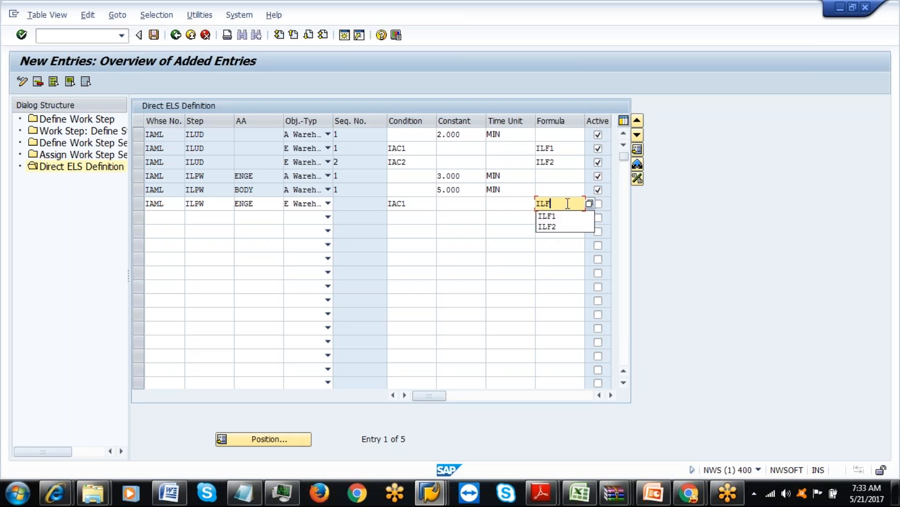
left_click(556, 216)
left_click(598, 204)
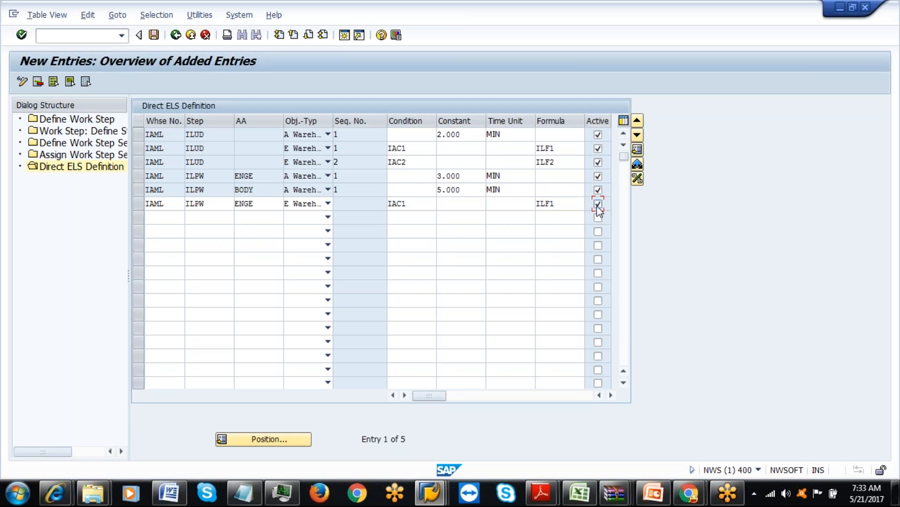
Add another row with IAML, step ILPW, AA ENGE and object type Warehouse Order for Warehouse Task.
left_click(167, 221)
type("IAML")
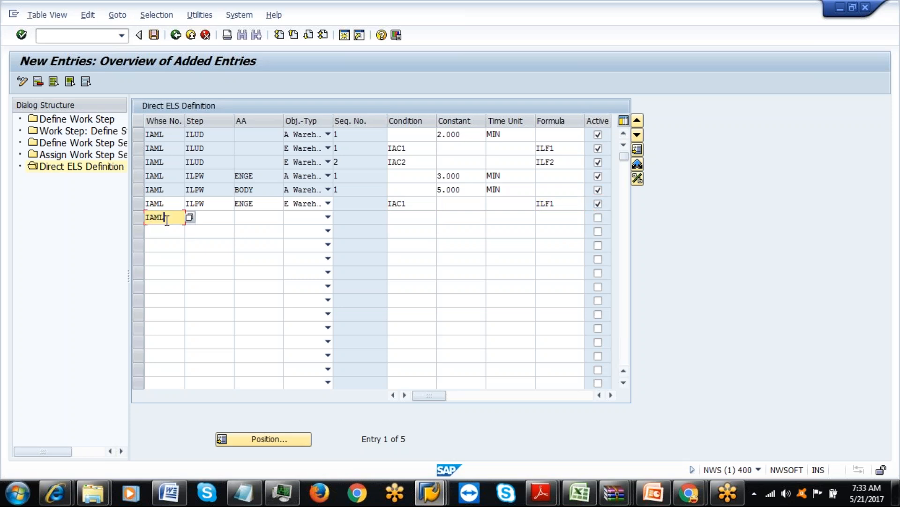
left_click(201, 219)
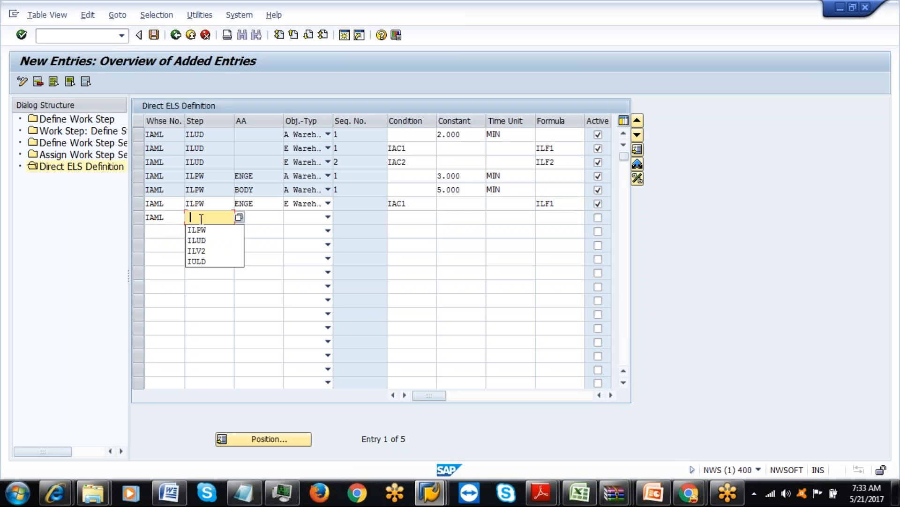
left_click(201, 229)
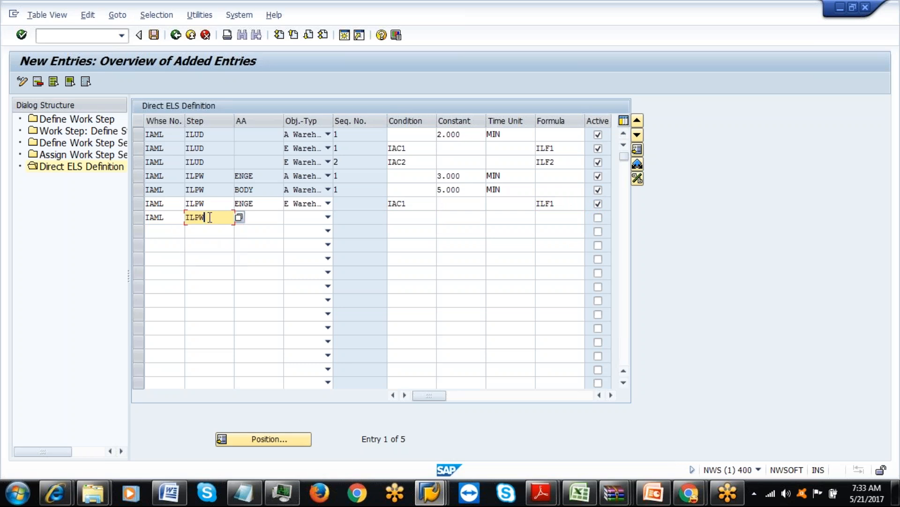
left_click(261, 216)
left_click(250, 240)
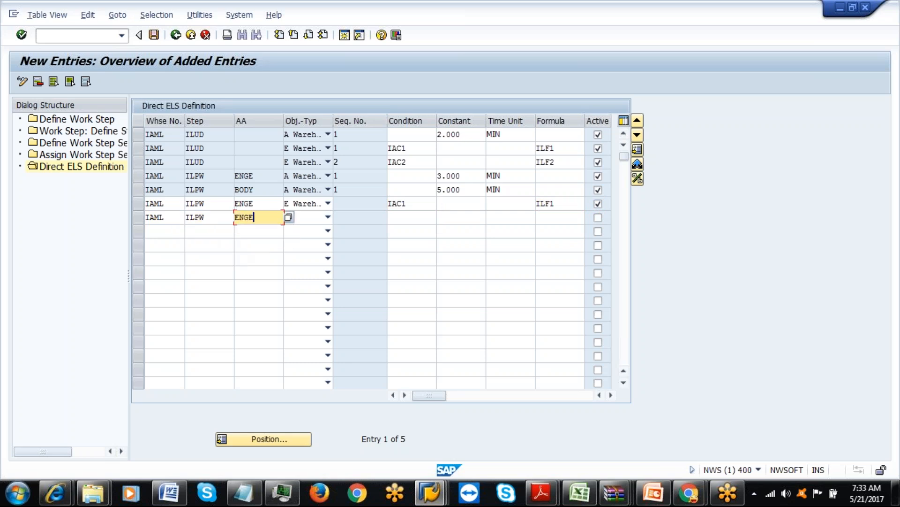
left_click(327, 217)
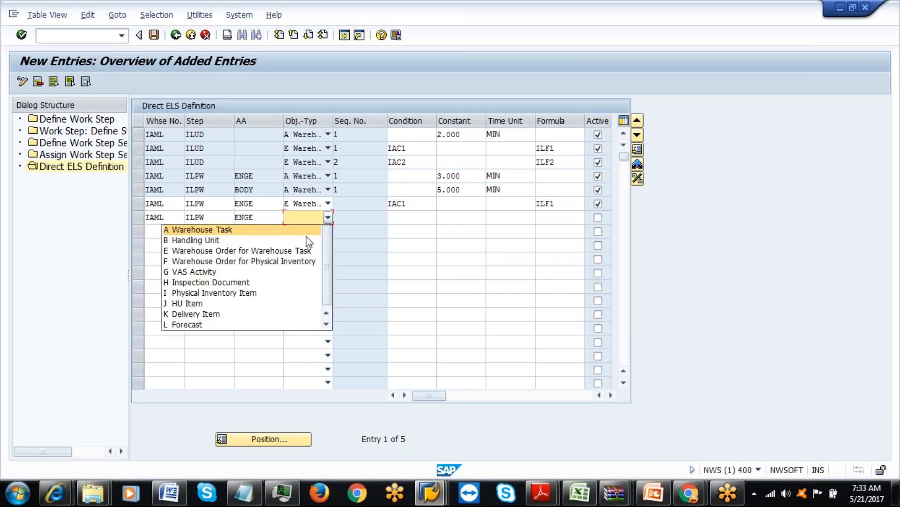
left_click(237, 250)
Give that row condition IAC2 and formula ILF1, and mark it active.
left_click(398, 215)
key("Down")
key("Return")
left_click(553, 222)
key("Down")
key("Return")
left_click(598, 217)
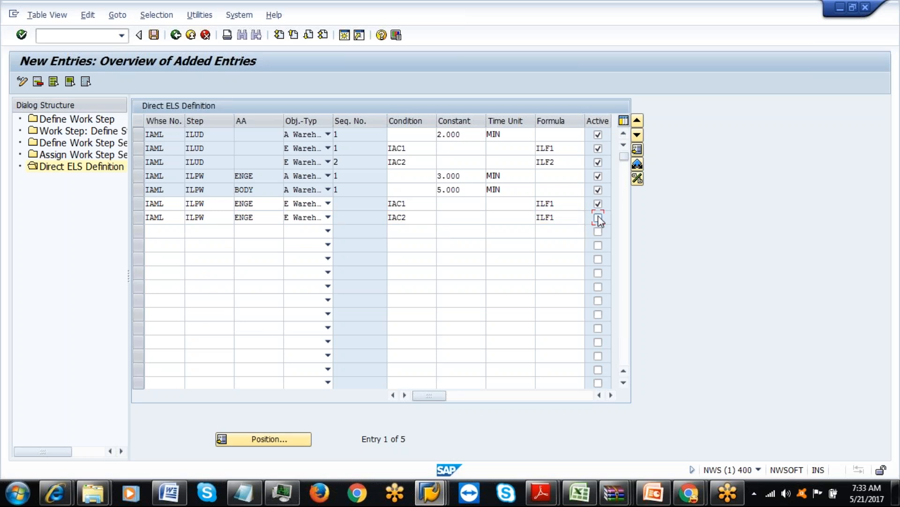
left_click(167, 232)
Enter a row with warehouse IAML, step ILPW, AA BODY and object type Warehouse Order for Warehouse Task.
left_click(167, 245)
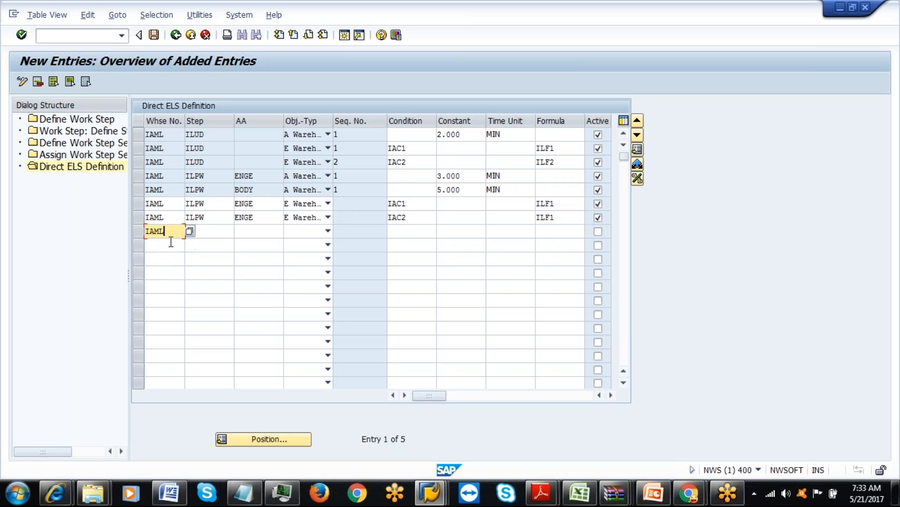
left_click(196, 230)
left_click(202, 243)
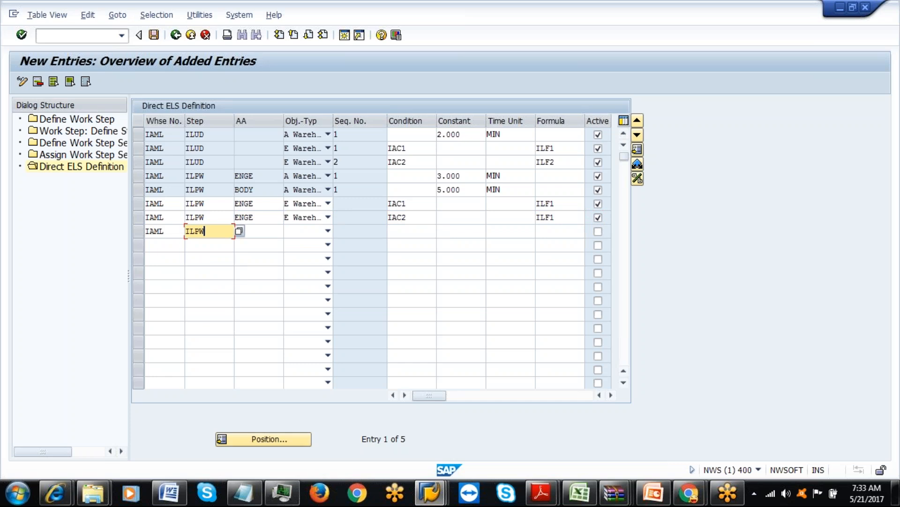
left_click(257, 230)
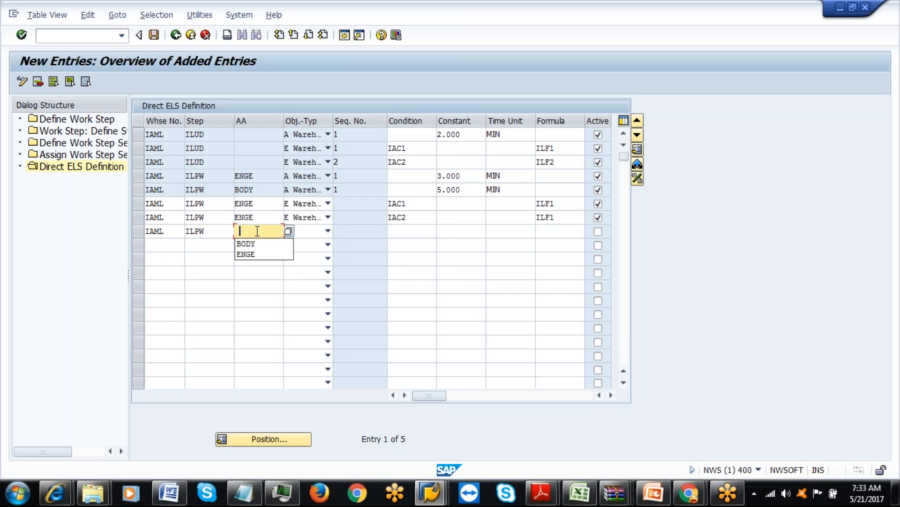
left_click(257, 244)
left_click(328, 230)
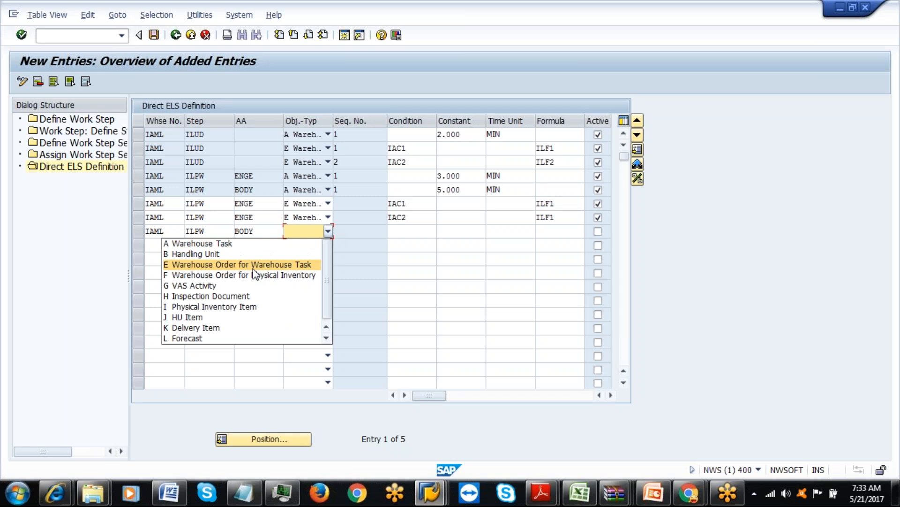
left_click(219, 265)
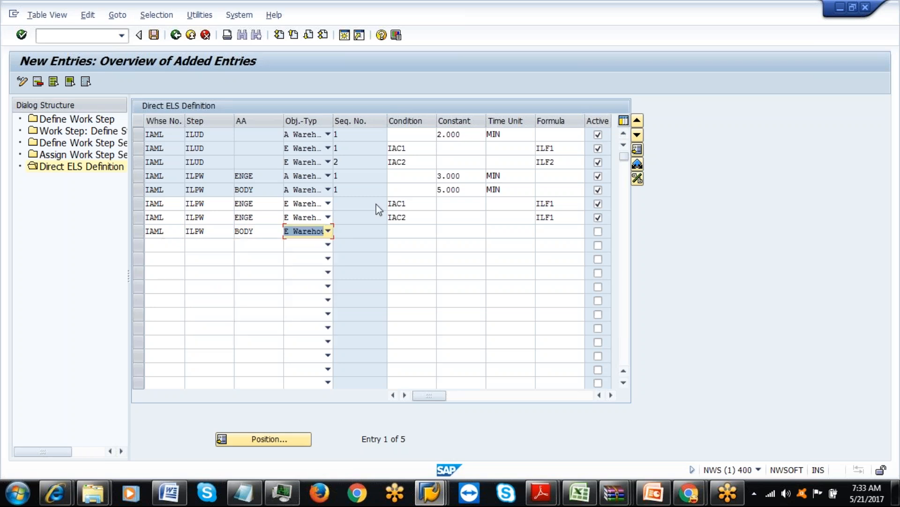
Set its condition to IAC1 and formula to ILF1, mark it active, and confirm.
left_click(402, 230)
key("Down")
key("Return")
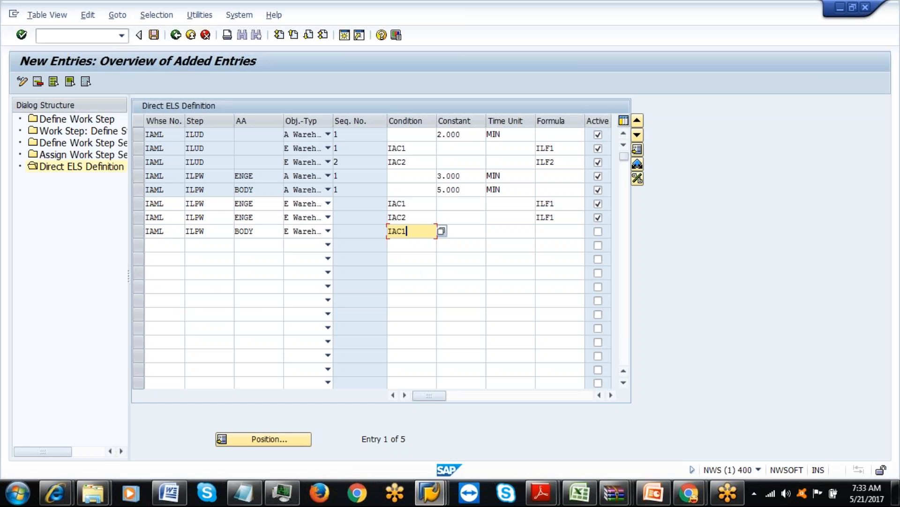
left_click(540, 232)
left_click(549, 246)
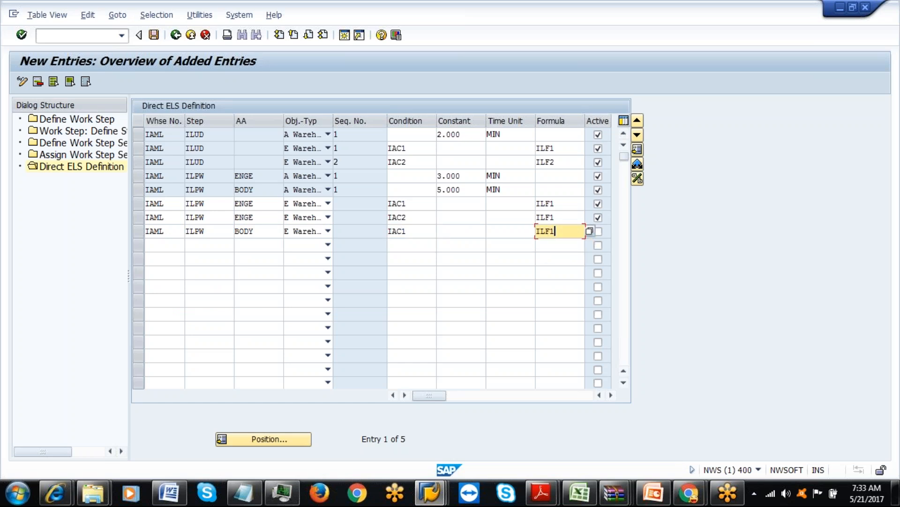
left_click(598, 231)
key("Return")
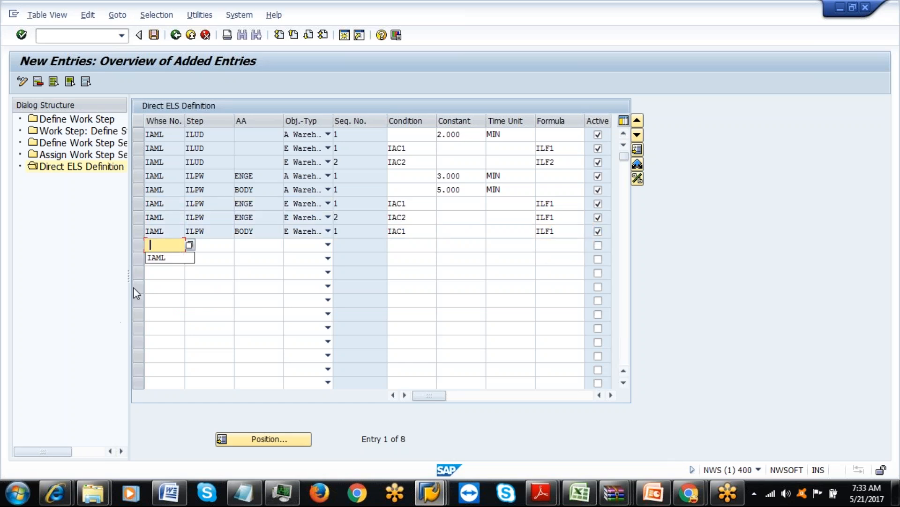
Add a second BODY row with IAML, step ILPW and object type Warehouse Order for Warehouse Task.
left_click(154, 258)
left_click(201, 246)
left_click(201, 258)
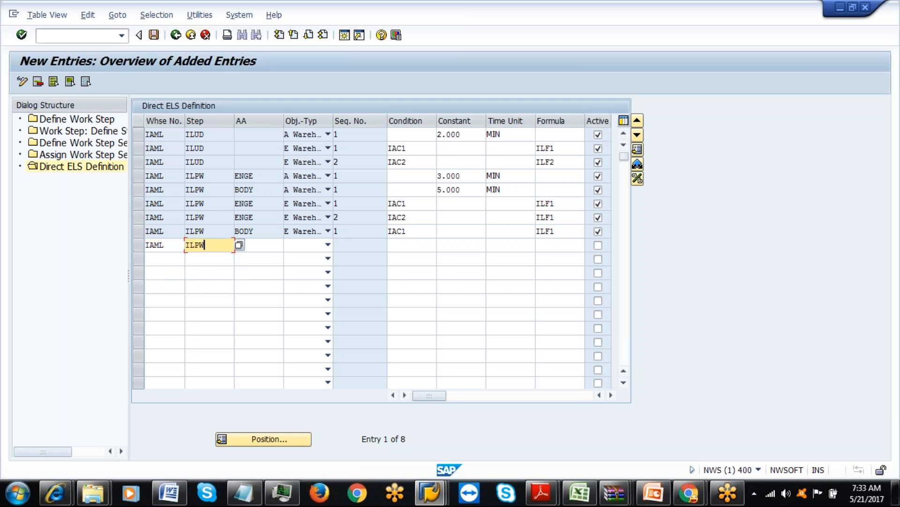
left_click(248, 245)
left_click(249, 258)
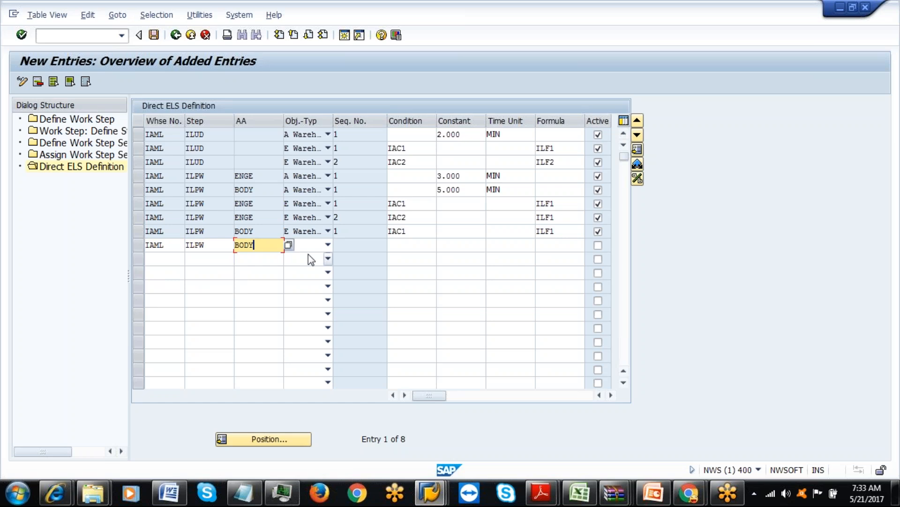
left_click(328, 245)
left_click(238, 278)
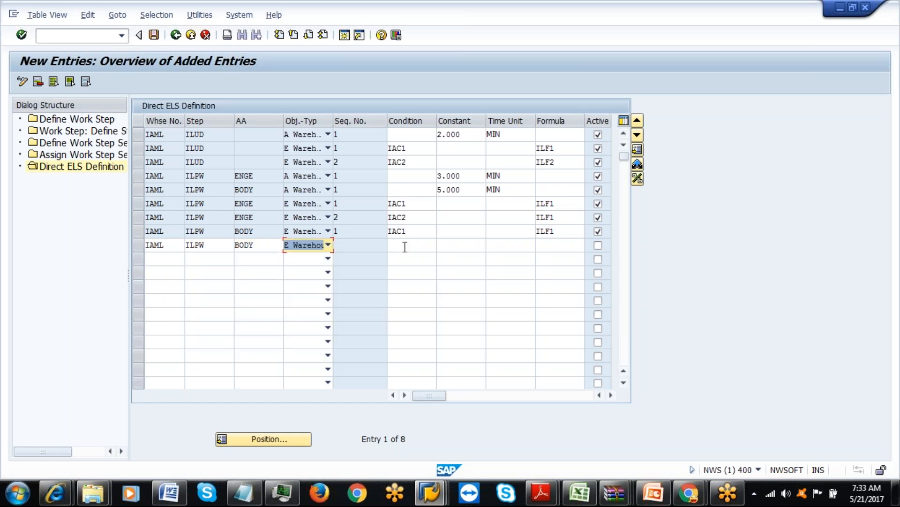
Give it condition IAC2 and formula ILF2, mark it active, and confirm the entry.
left_click(404, 245)
left_click(408, 257)
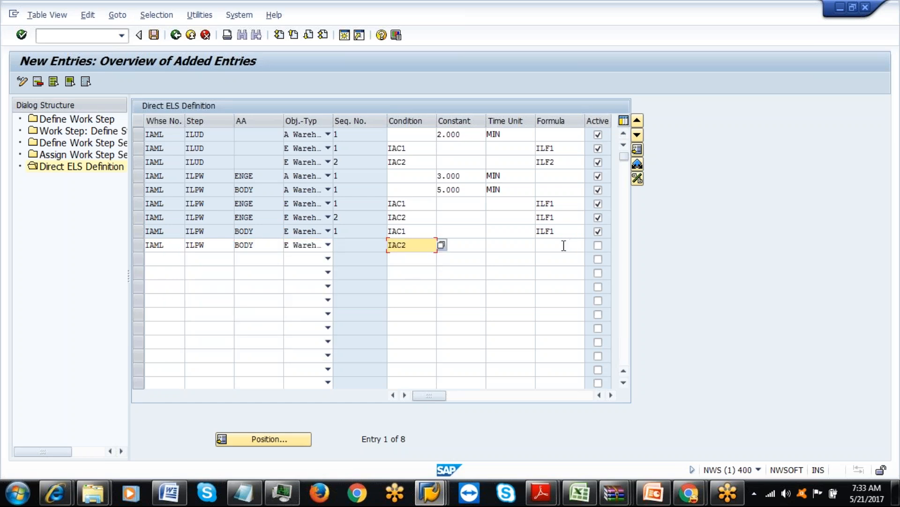
left_click(564, 244)
left_click(553, 268)
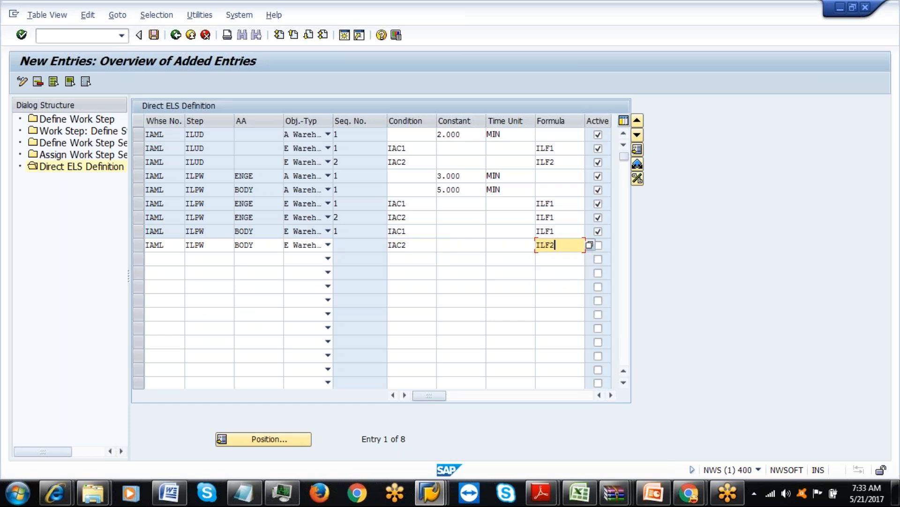
left_click(598, 245)
key("Return")
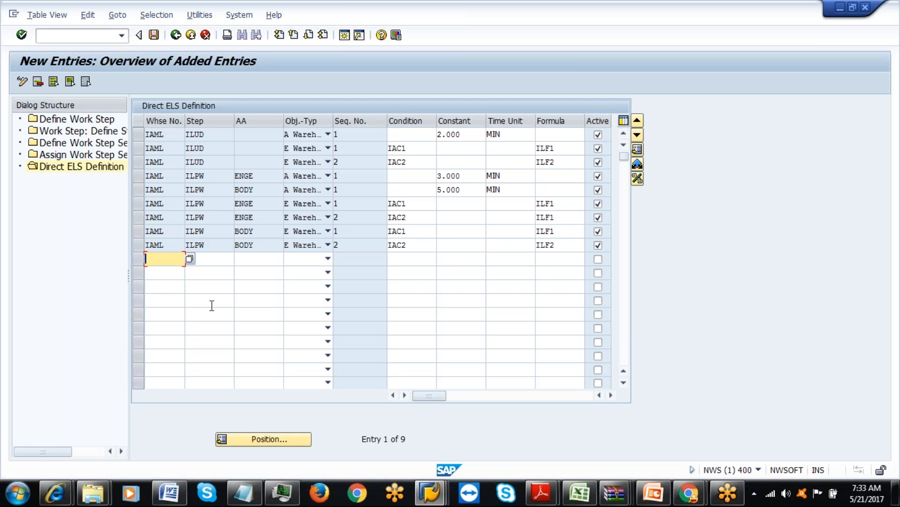
Mark the six IAML ILPW rows, delete them, and save the Direct ELS definitions.
left_click_drag(139, 190, 138, 246)
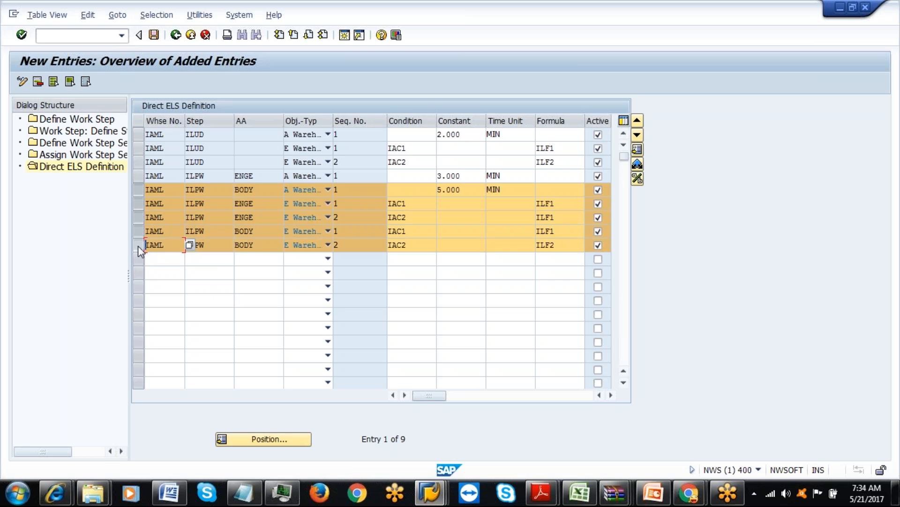
left_click(140, 178)
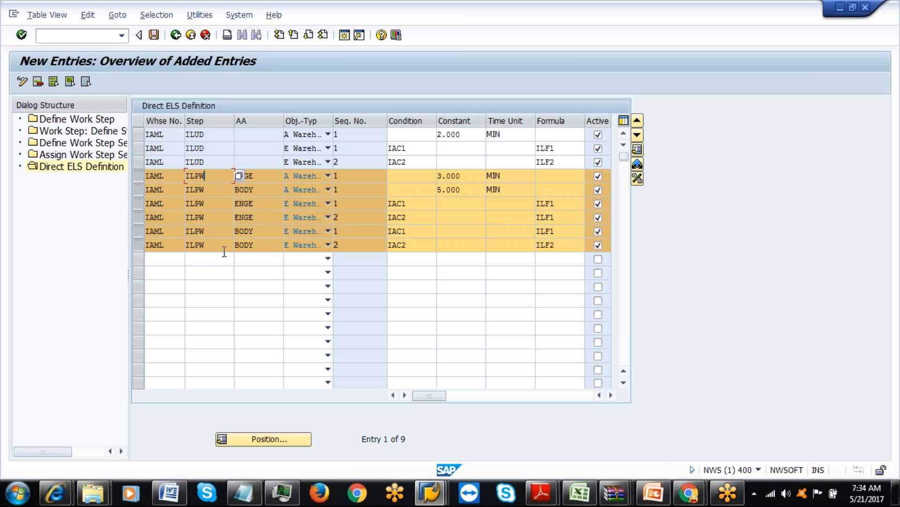
left_click(259, 179)
left_click(471, 176)
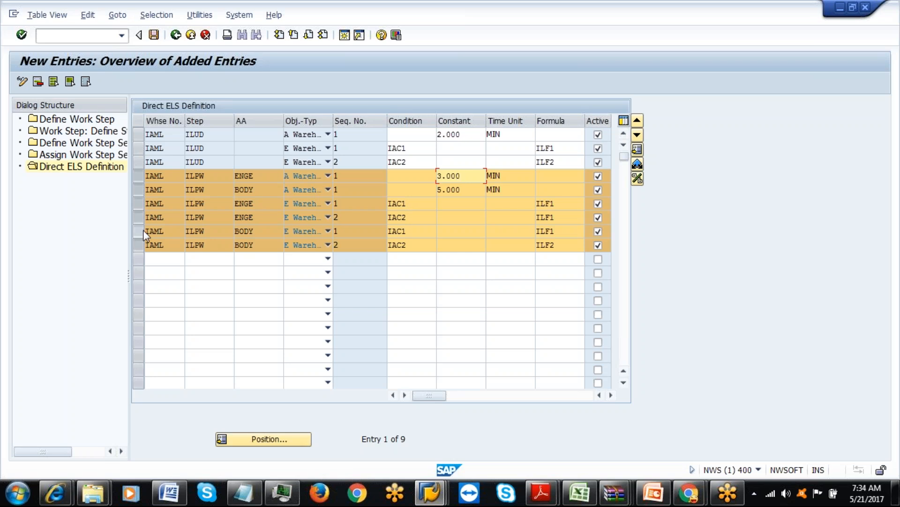
left_click(463, 190)
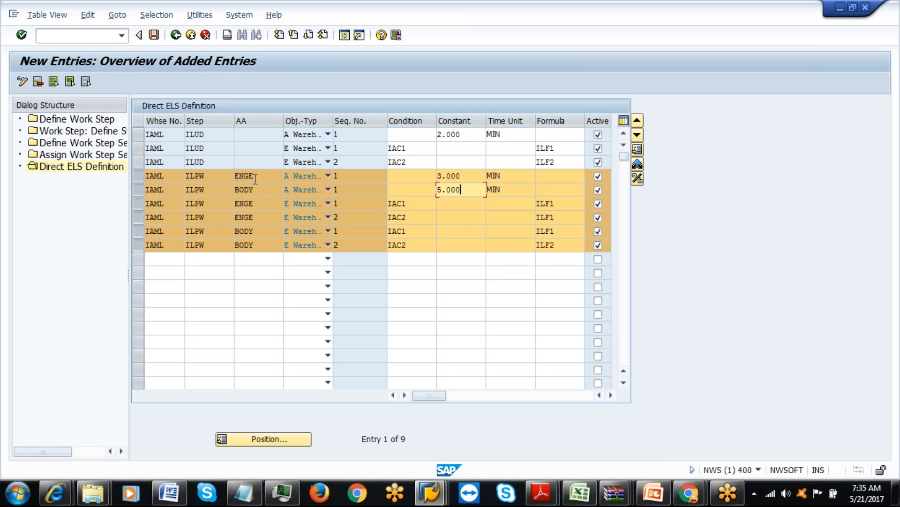
left_click(137, 177)
left_click(140, 179)
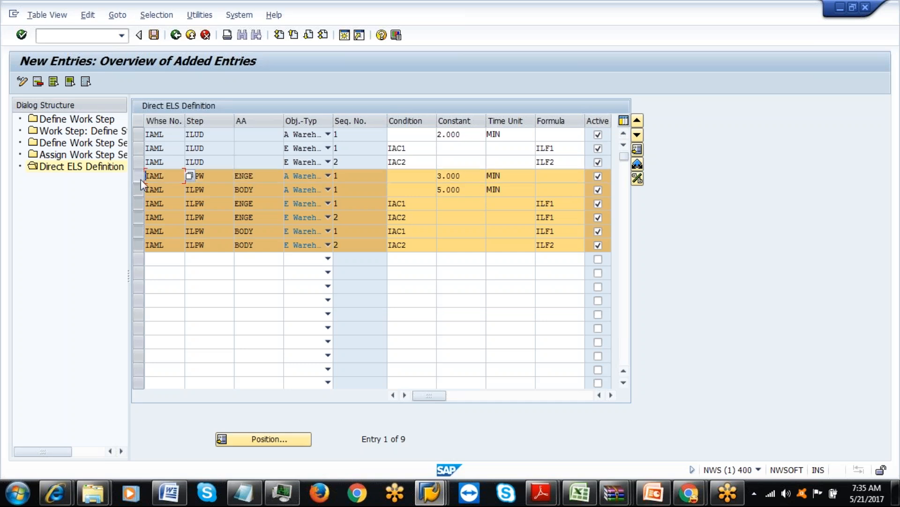
left_click(38, 83)
left_click(153, 35)
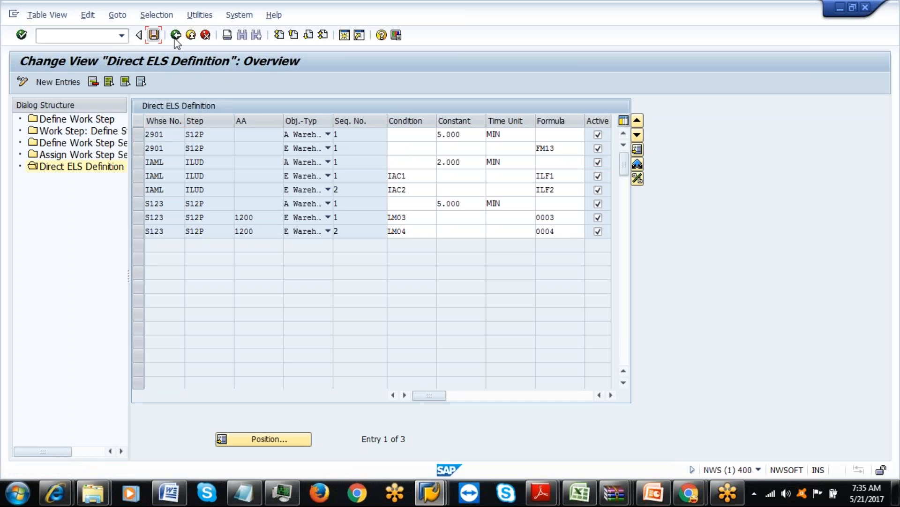
left_click(175, 37)
left_click(175, 36)
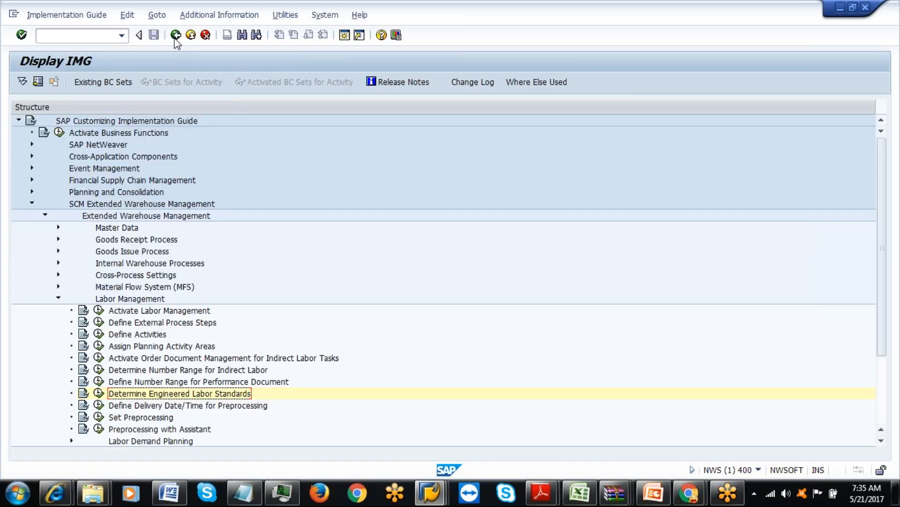
left_click(98, 393)
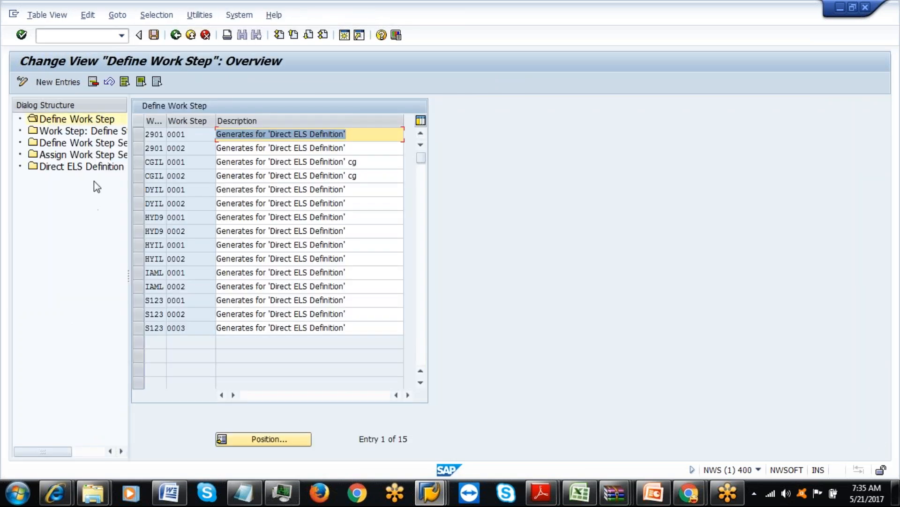
double_click(117, 167)
left_click(198, 224)
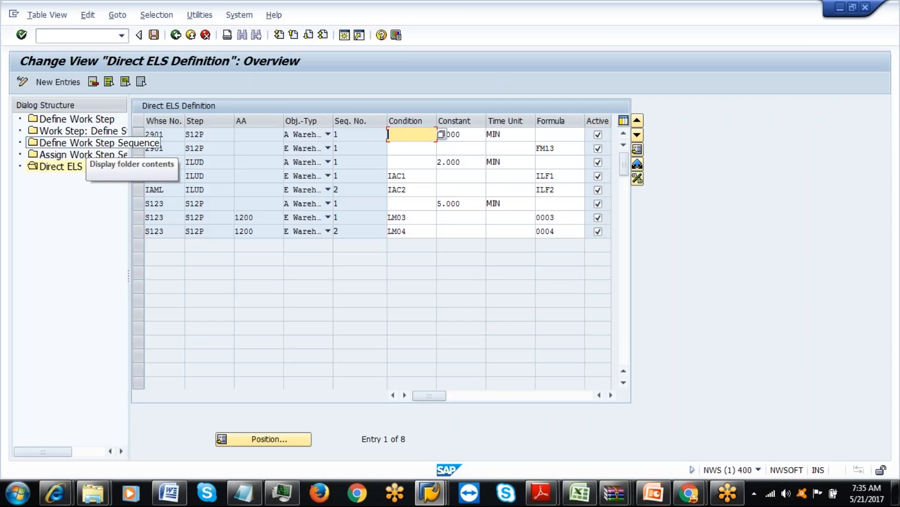
left_click(41, 85)
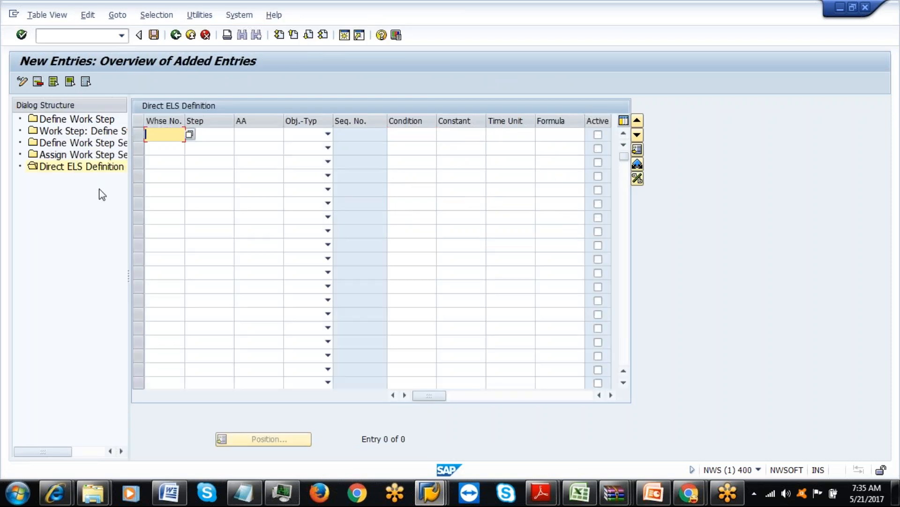
left_click(174, 35)
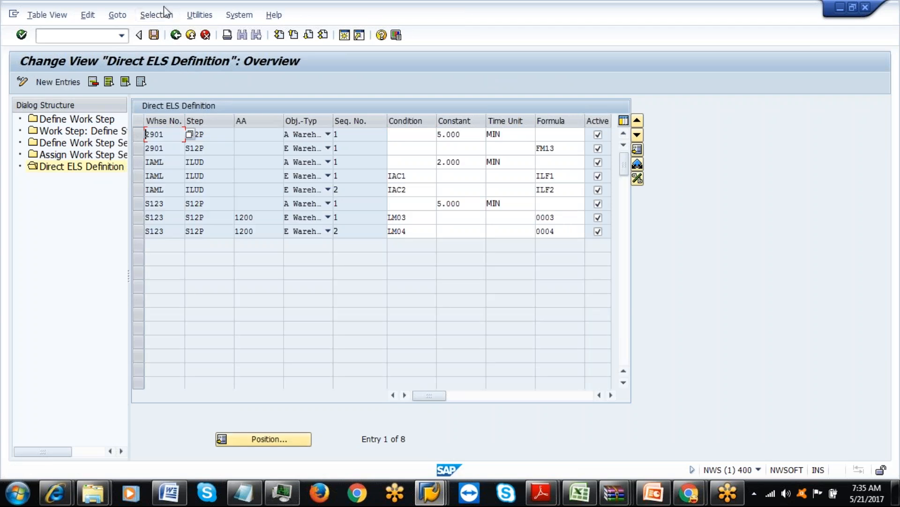
left_click(161, 16)
Filter the Direct ELS list by contents on Warehouse Number IAML, showing its three ILUD entries.
left_click(170, 31)
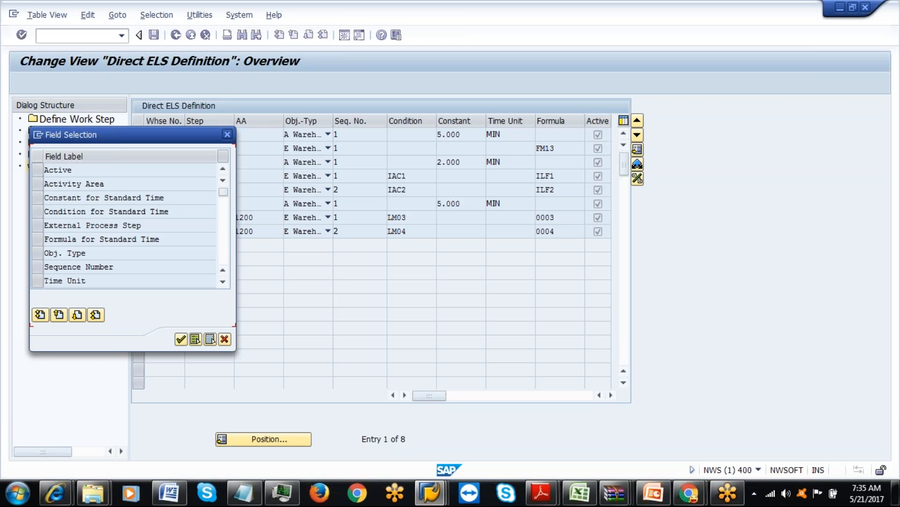
double_click(222, 282)
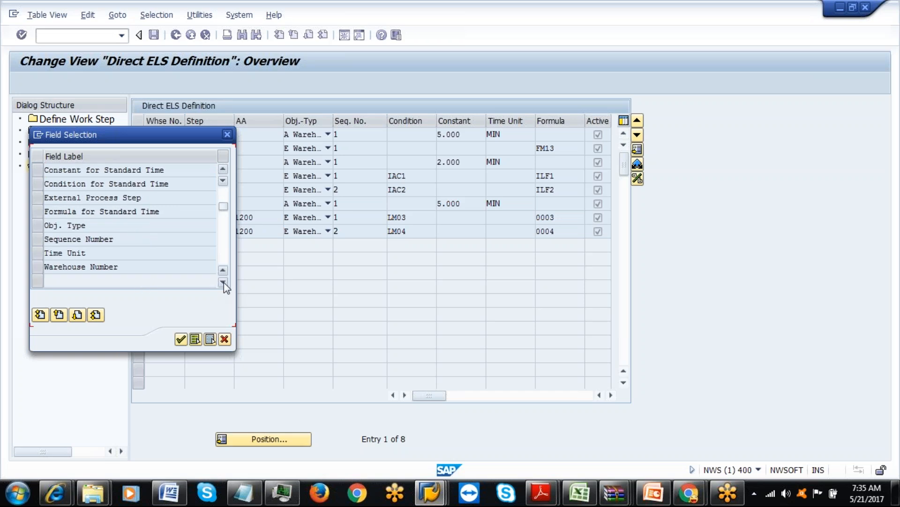
left_click(41, 266)
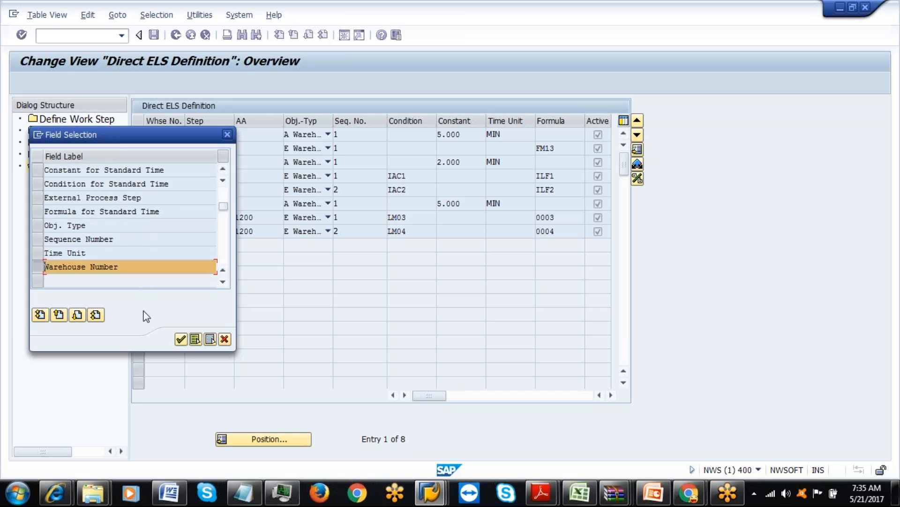
left_click(182, 339)
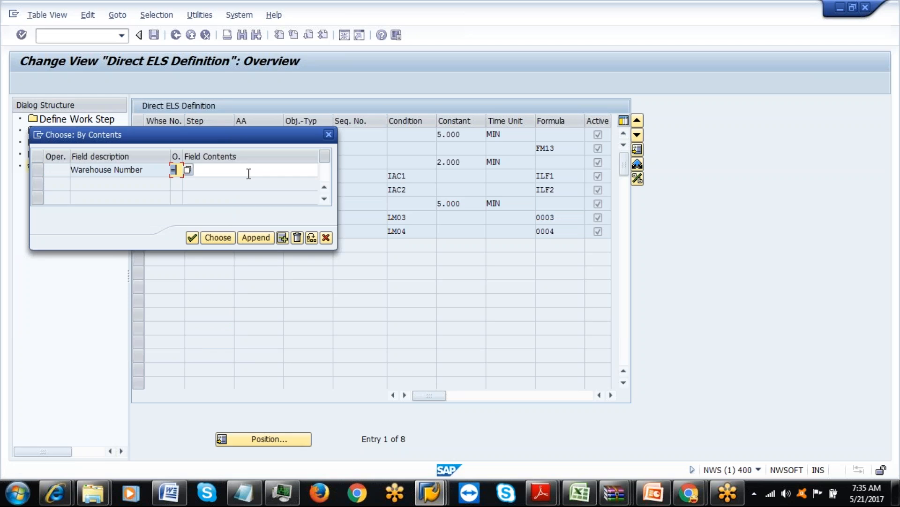
left_click(246, 172)
left_click(237, 183)
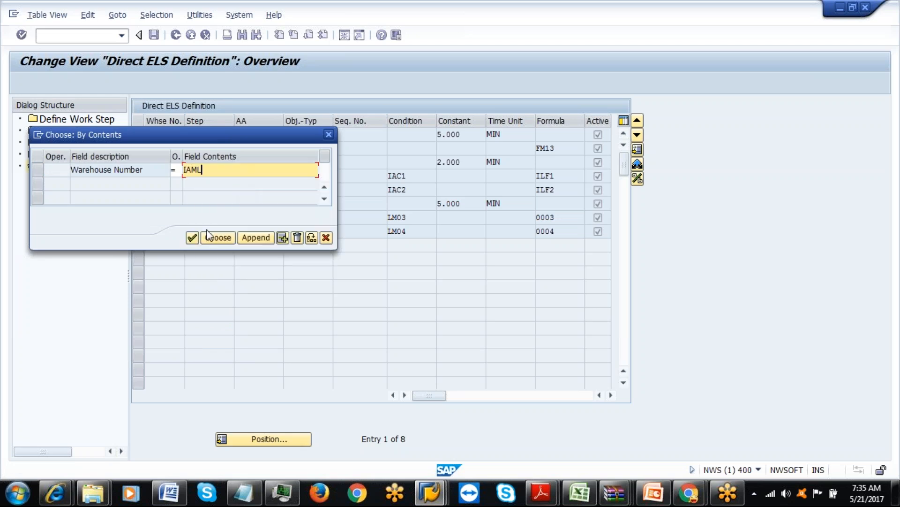
left_click(193, 238)
left_click(211, 240)
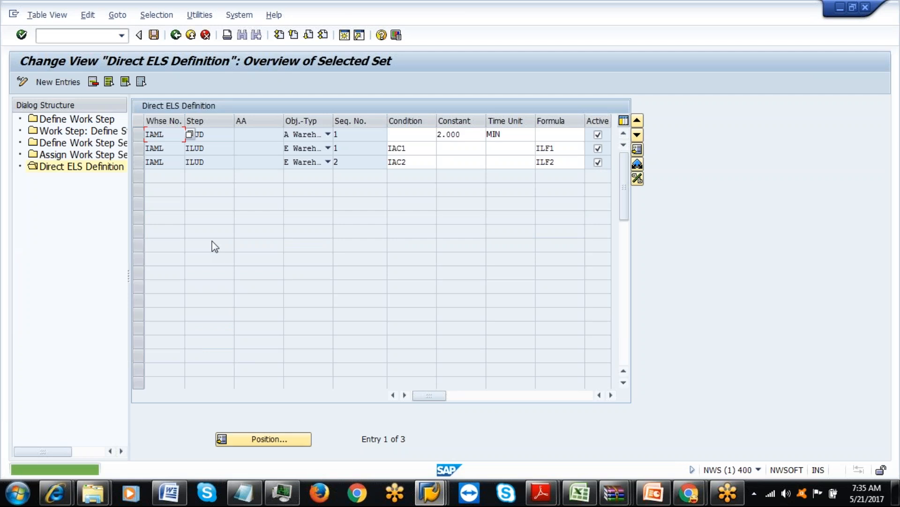
Add an active IAML ILPW entry for a warehouse task with a constant time of 3 MIN.
left_click(41, 87)
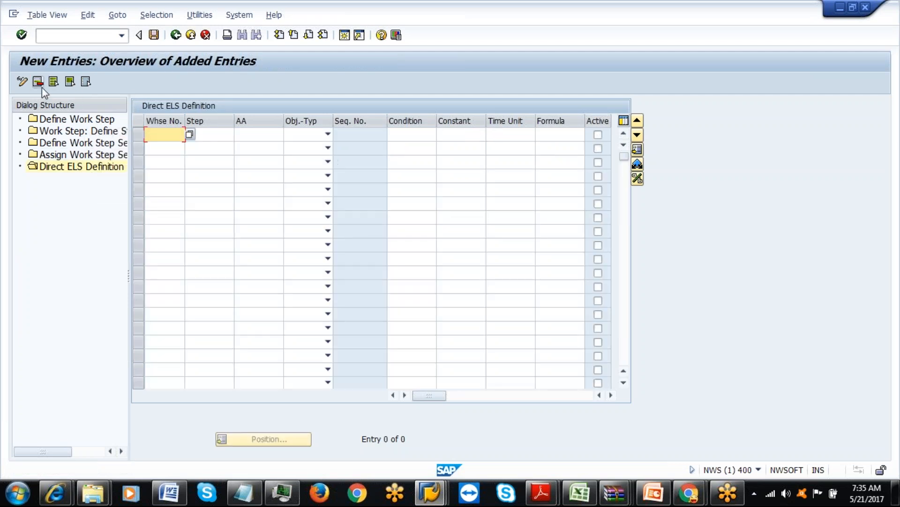
left_click(159, 147)
left_click(211, 135)
left_click(209, 146)
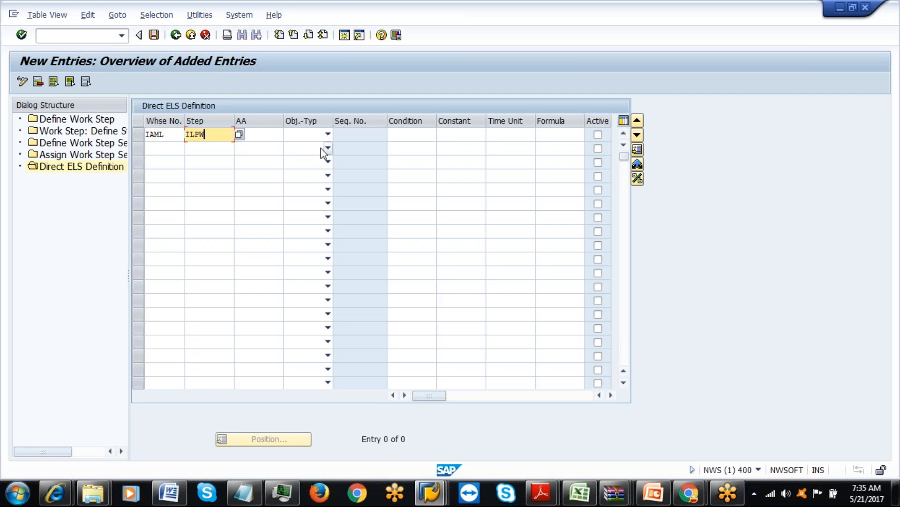
left_click(328, 135)
left_click(214, 147)
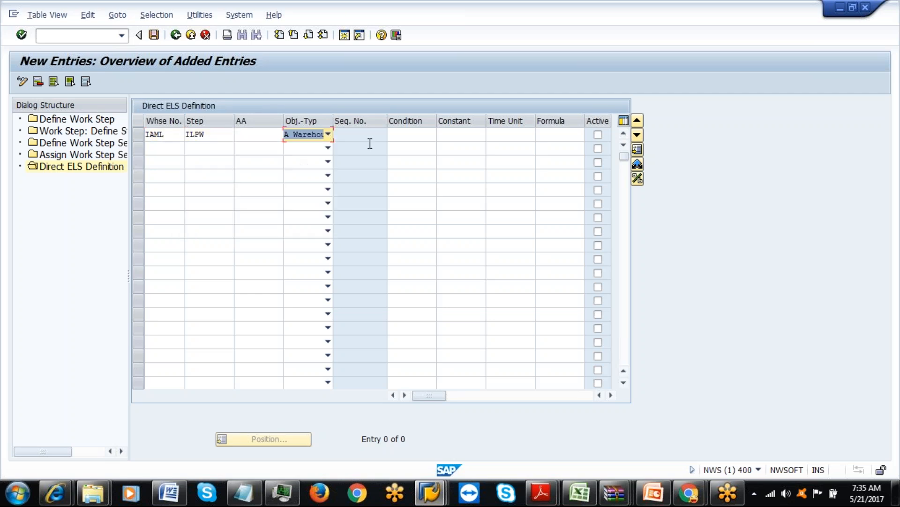
left_click(454, 134)
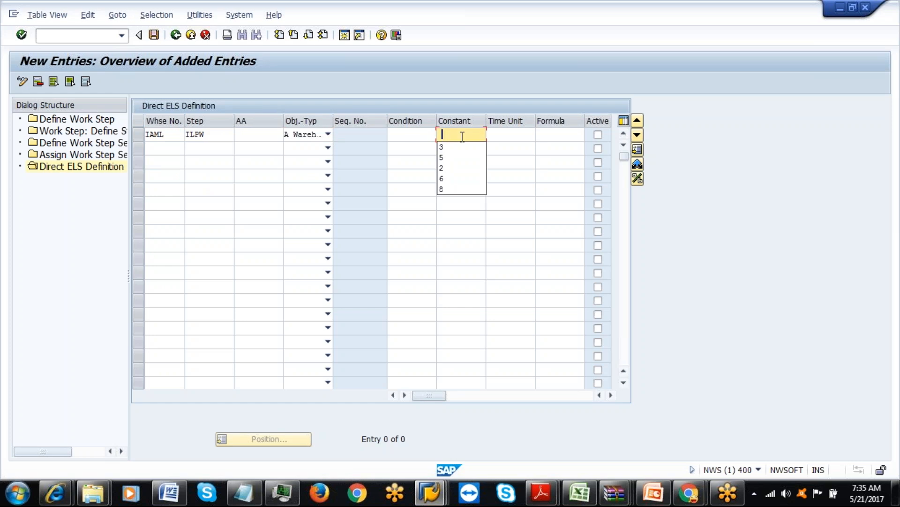
left_click(455, 148)
left_click(502, 134)
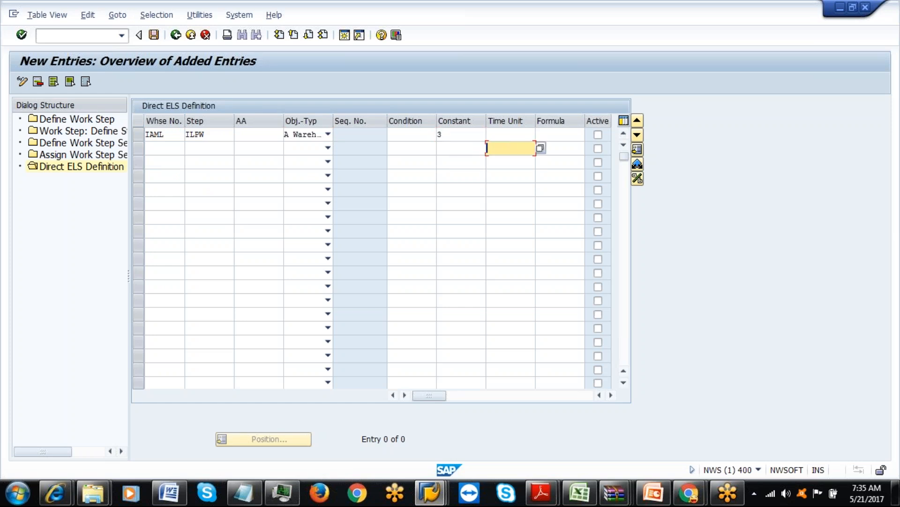
left_click(501, 147)
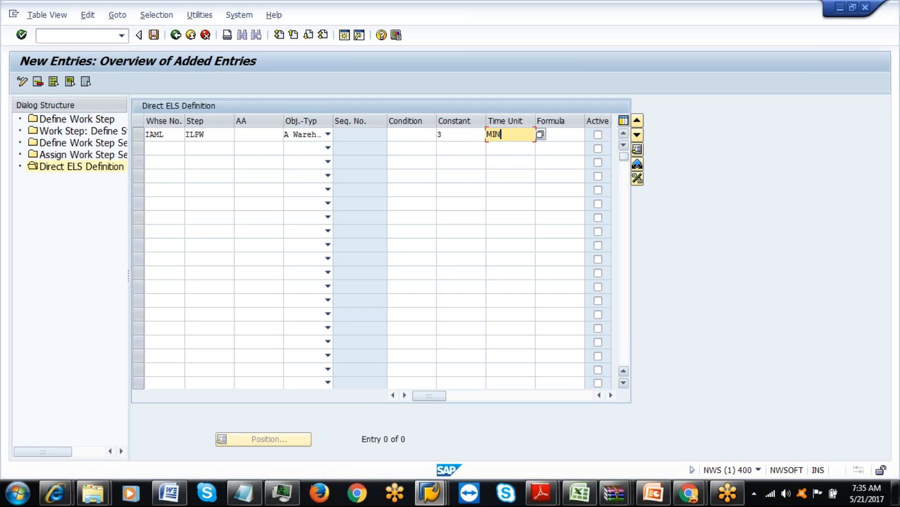
left_click(598, 135)
Add an active IAML ILPW warehouse-order row with condition IAC1 and formula ILF1.
left_click(161, 148)
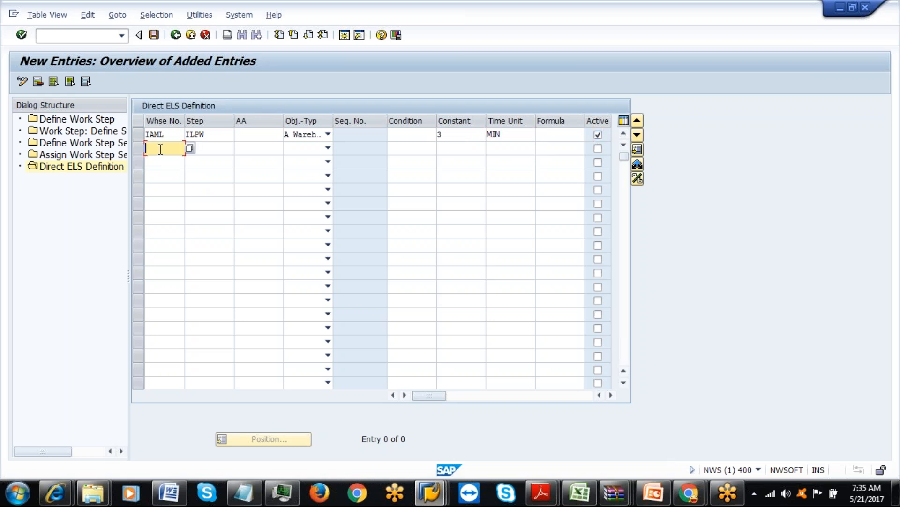
left_click(160, 162)
left_click(205, 148)
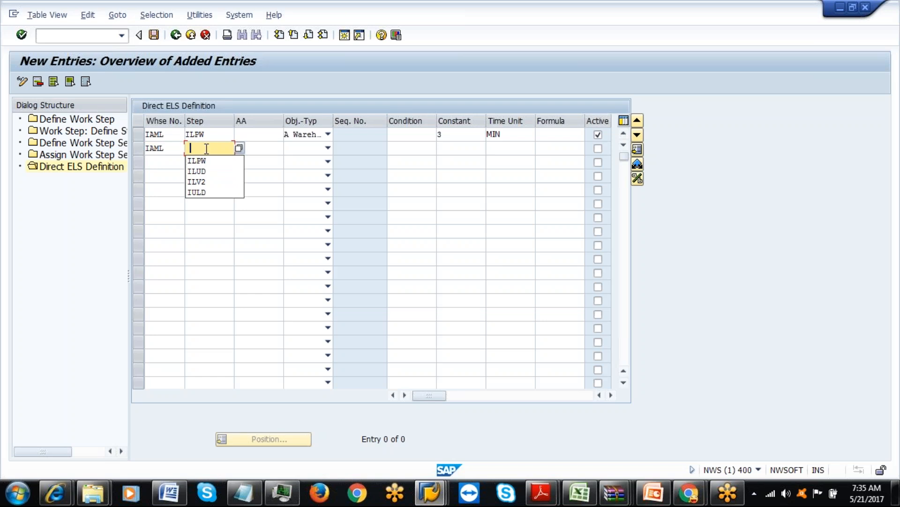
left_click(208, 162)
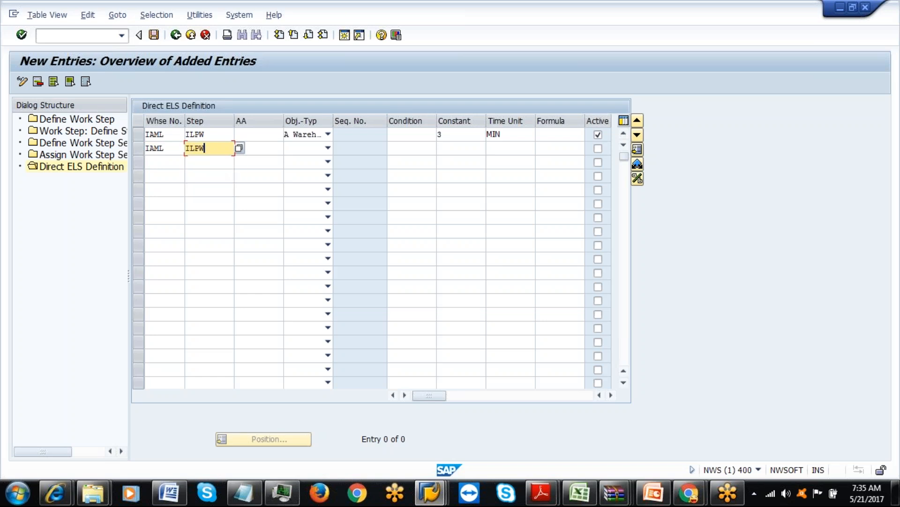
left_click(328, 148)
left_click(241, 182)
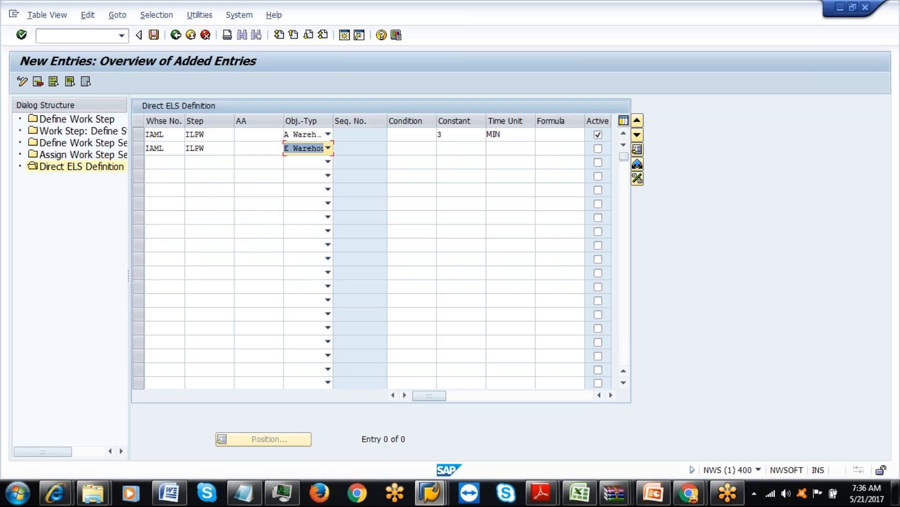
left_click(402, 148)
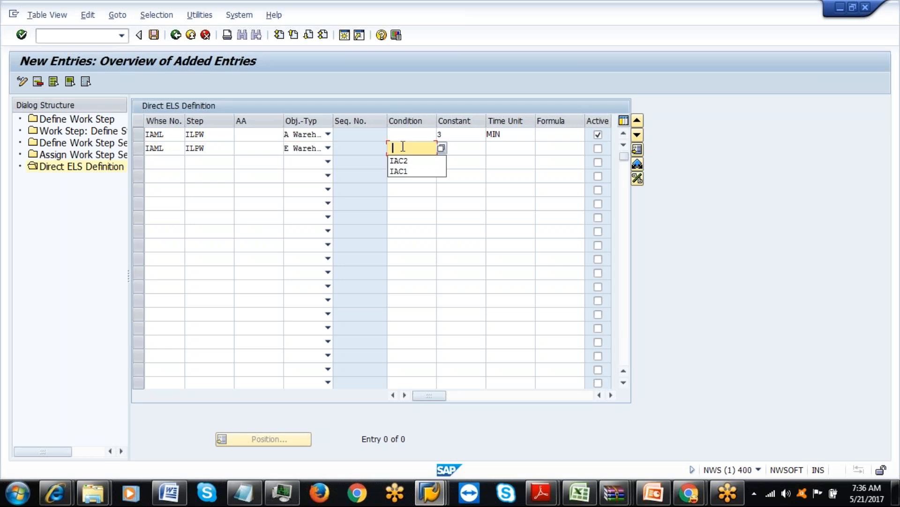
left_click(401, 172)
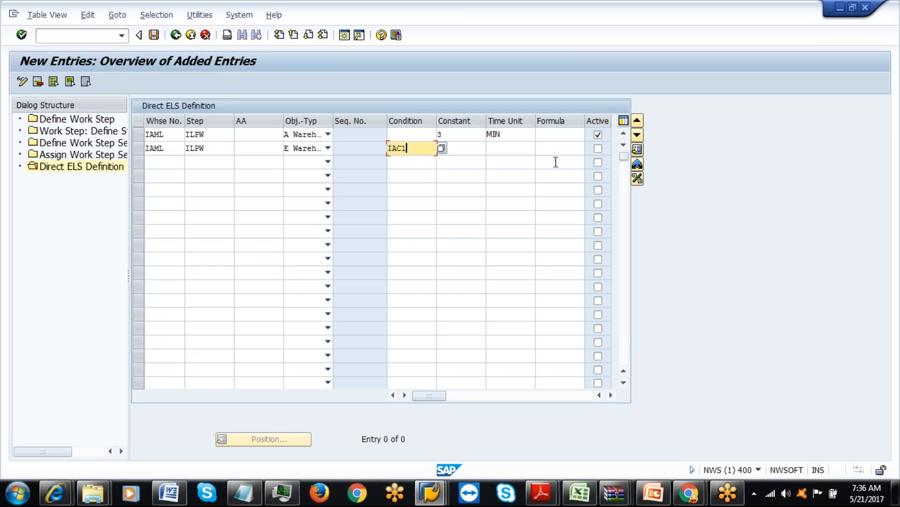
left_click(556, 154)
left_click(557, 170)
left_click(599, 149)
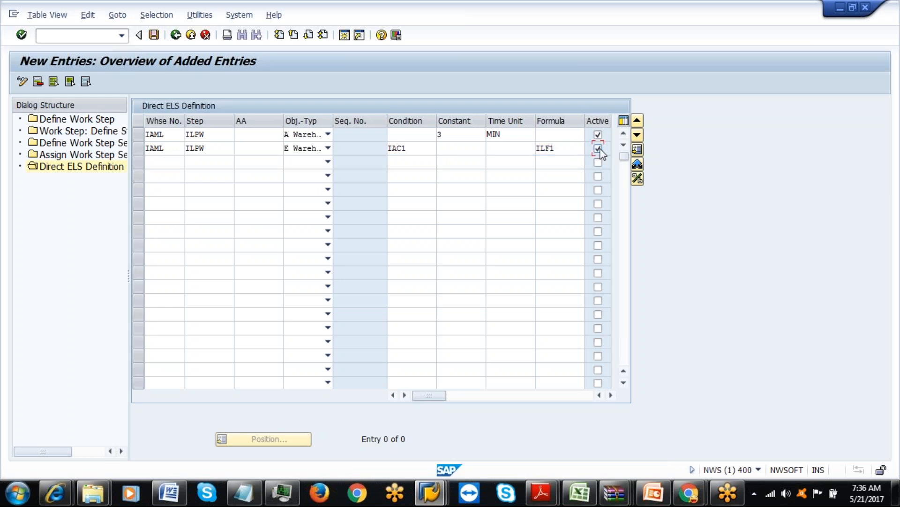
Add an active IAML ILPW row with condition IAC2 and formula ILF2, then save all three entries.
left_click(169, 161)
left_click(169, 174)
left_click(208, 164)
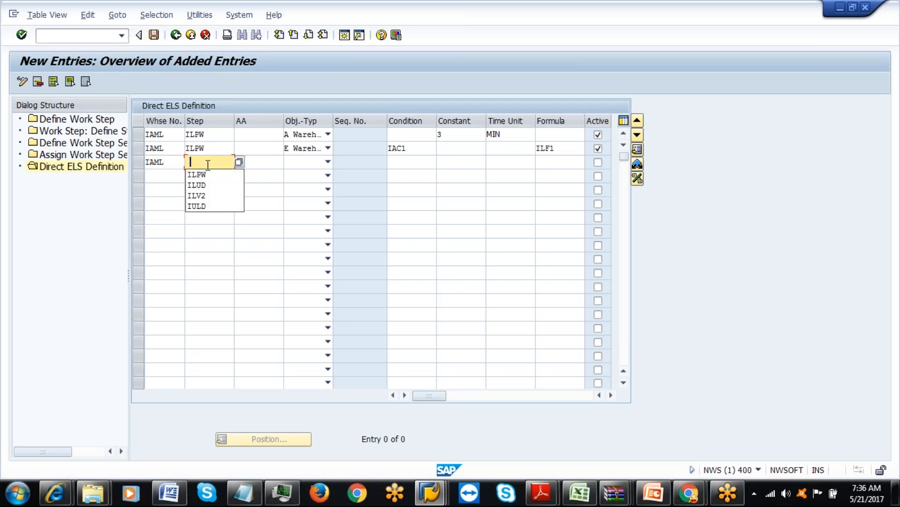
left_click(206, 176)
left_click(328, 162)
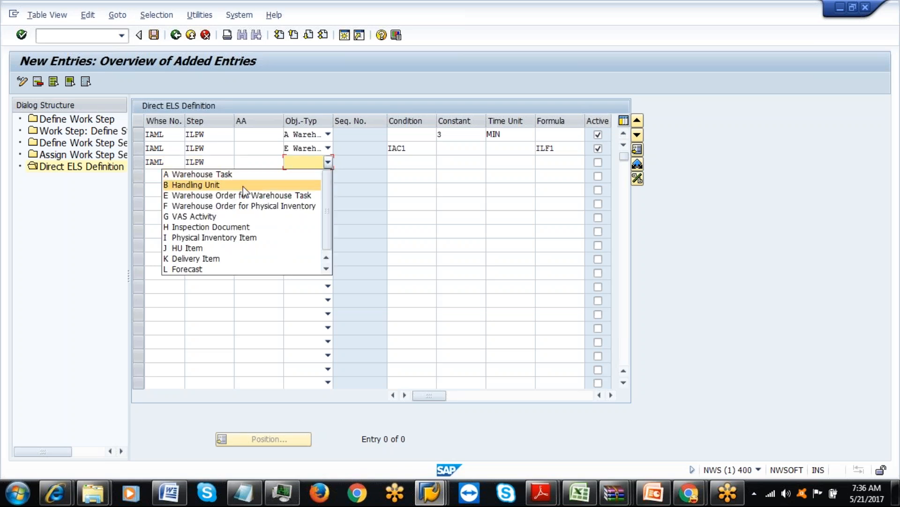
left_click(243, 195)
left_click(400, 162)
type("IAC2")
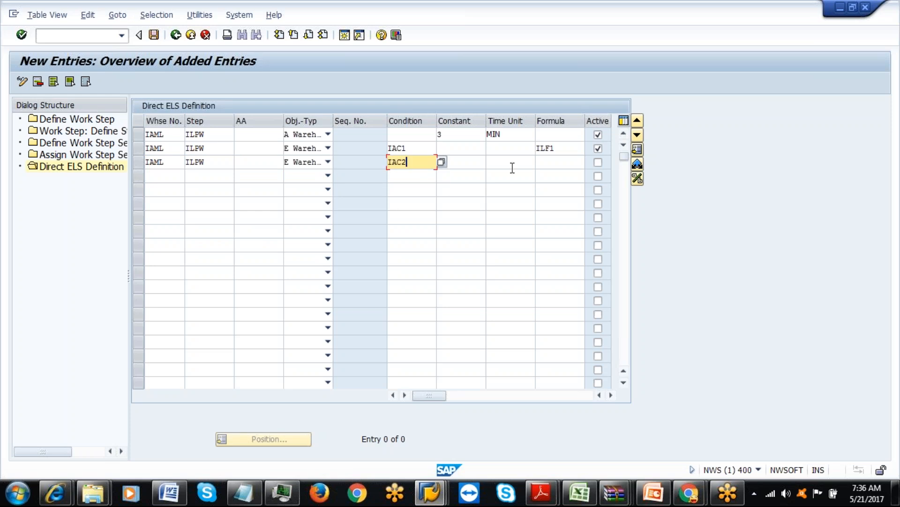
left_click(554, 163)
left_click(547, 174)
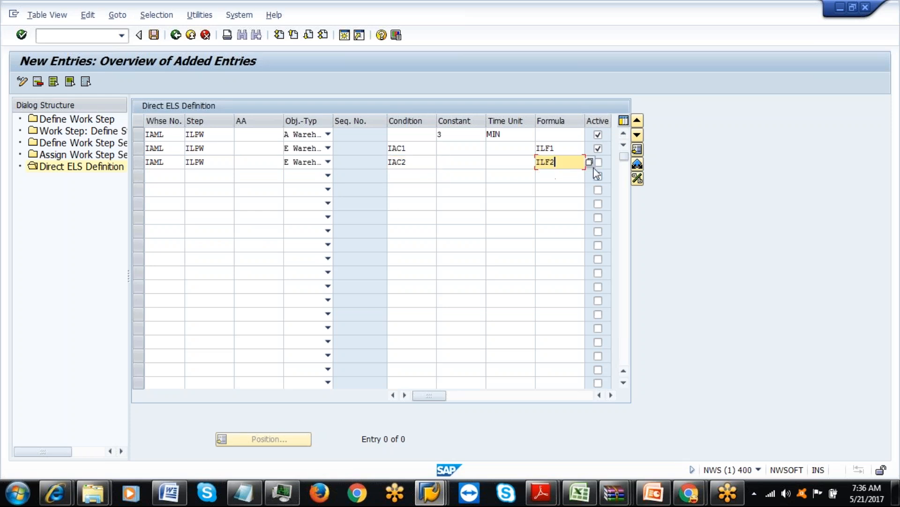
left_click(598, 162)
key("Return")
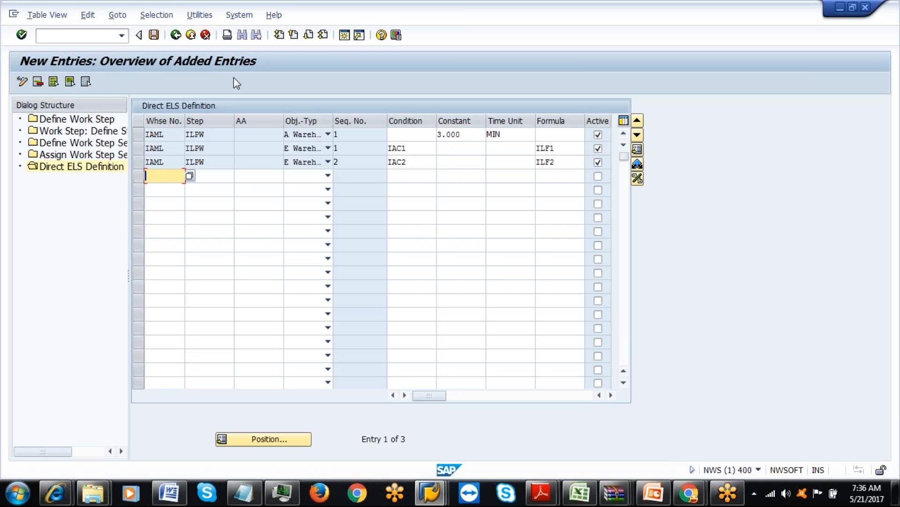
left_click(158, 35)
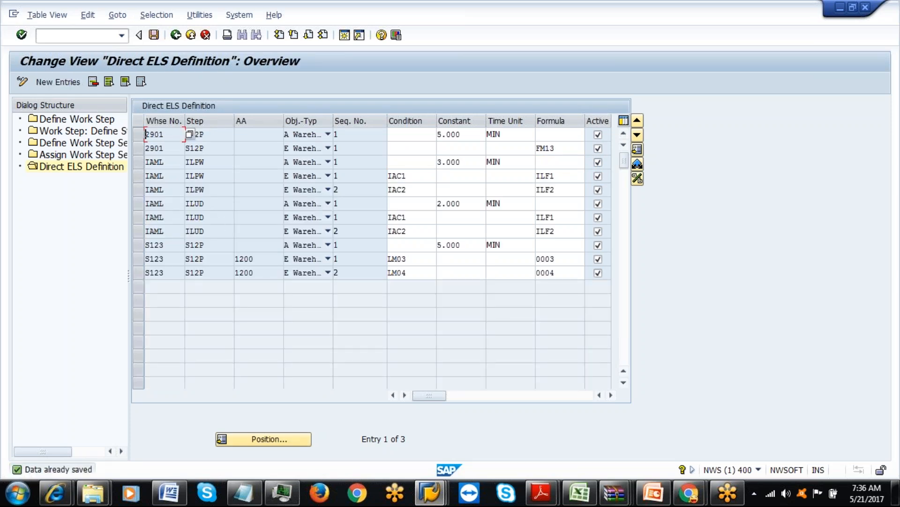
Switch to the Storage Bin Generation session and cancel back through the IMG and project to SAP Easy Access.
left_click(430, 492)
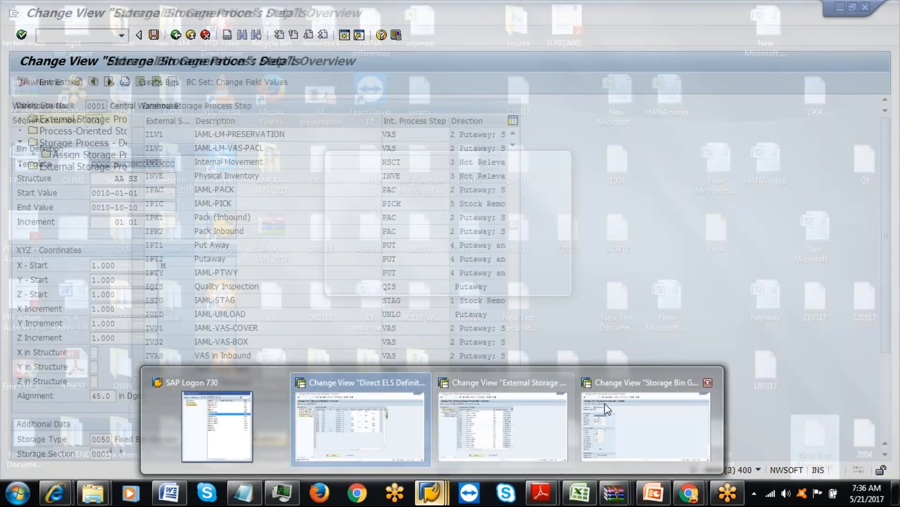
left_click(646, 427)
left_click(191, 35)
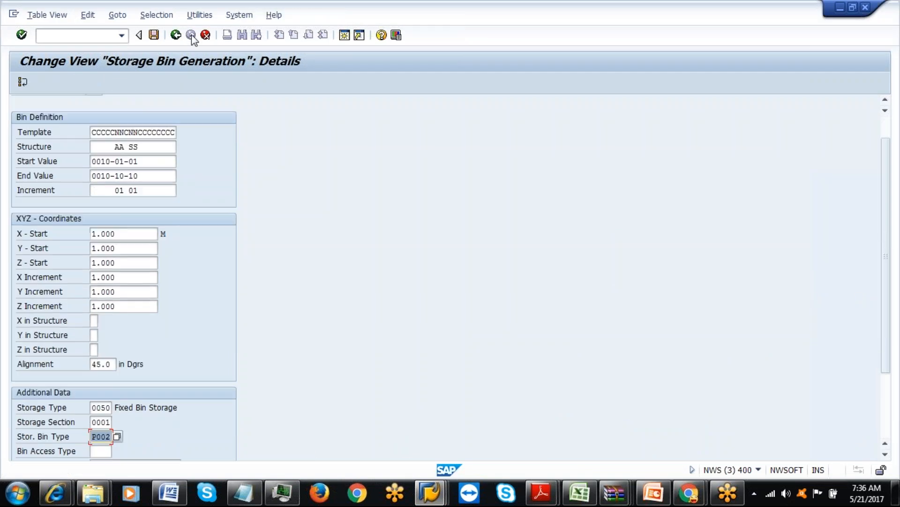
left_click(205, 35)
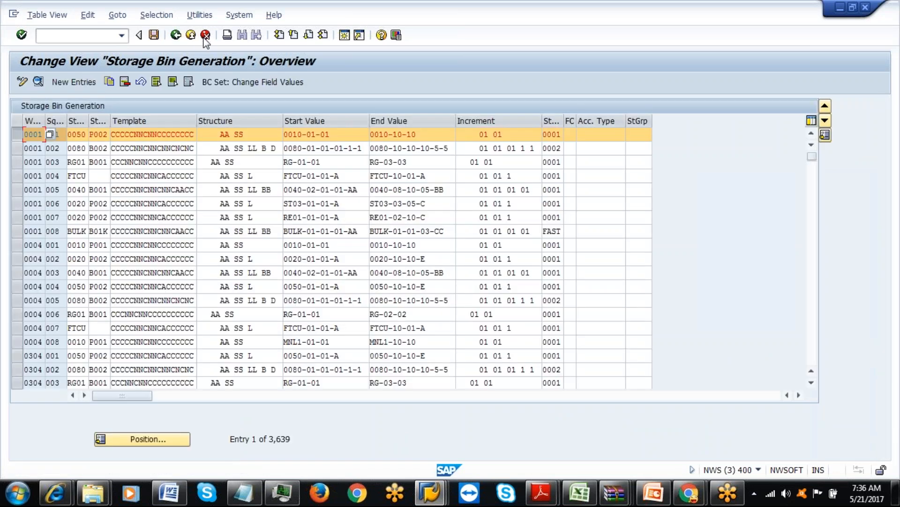
left_click(205, 36)
left_click(205, 35)
left_click(205, 35)
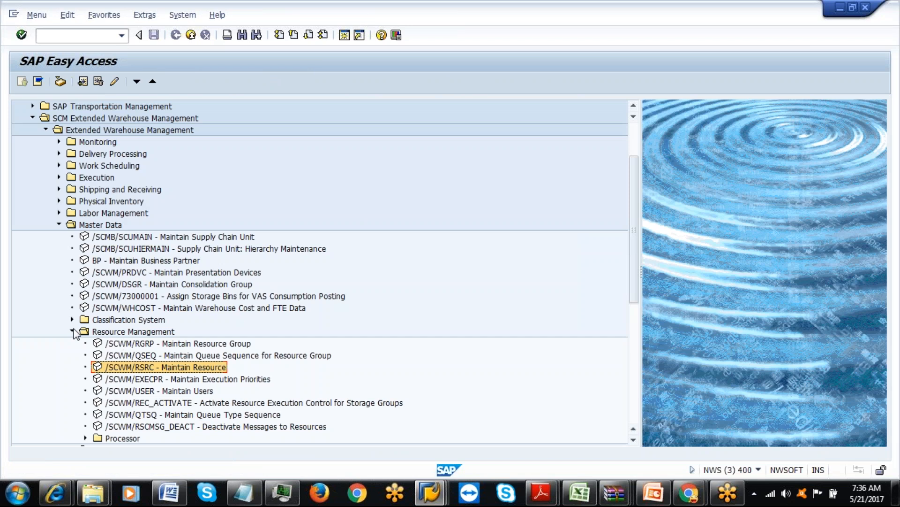
Collapse Master Data and expand Settings > Labor Management in the menu tree.
left_click(73, 331)
left_click(58, 225)
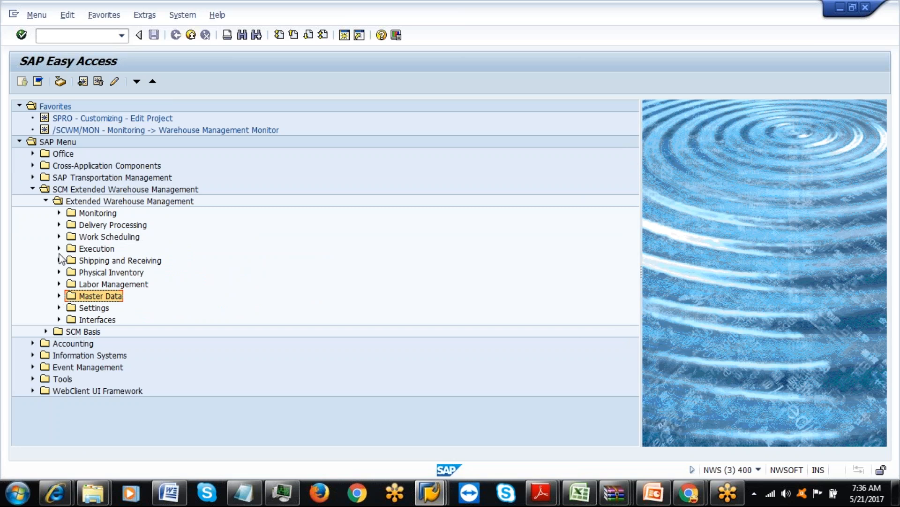
left_click(59, 308)
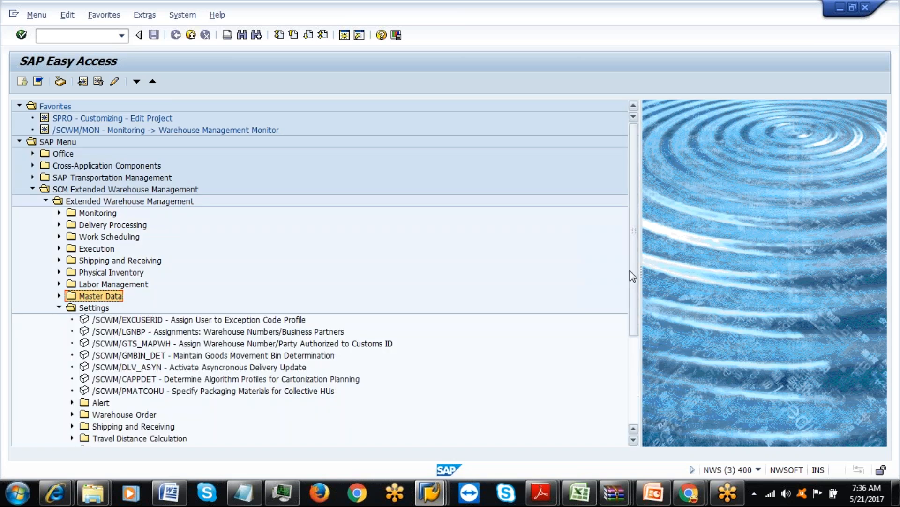
left_click_drag(632, 277, 633, 361)
left_click(72, 343)
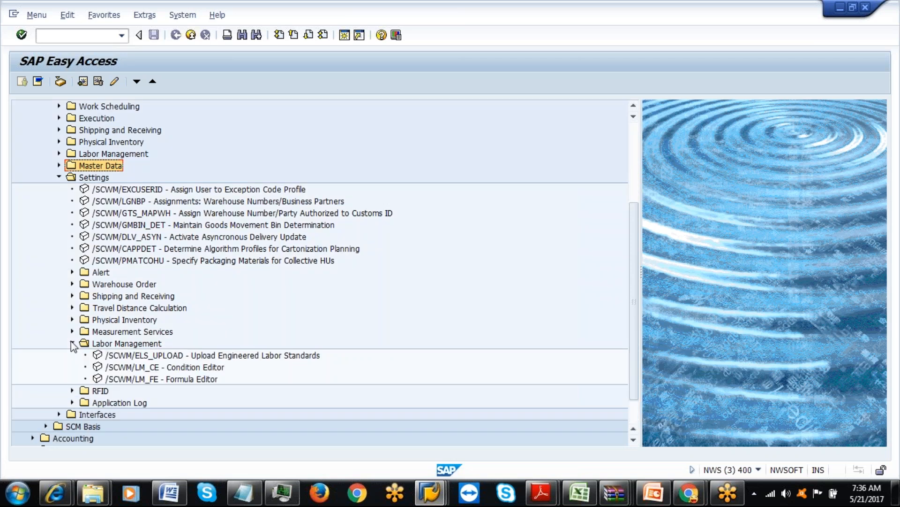
Open /SCWM/ELS_UPLOAD, select work step and standard time uploads, then go back to the menu.
double_click(155, 356)
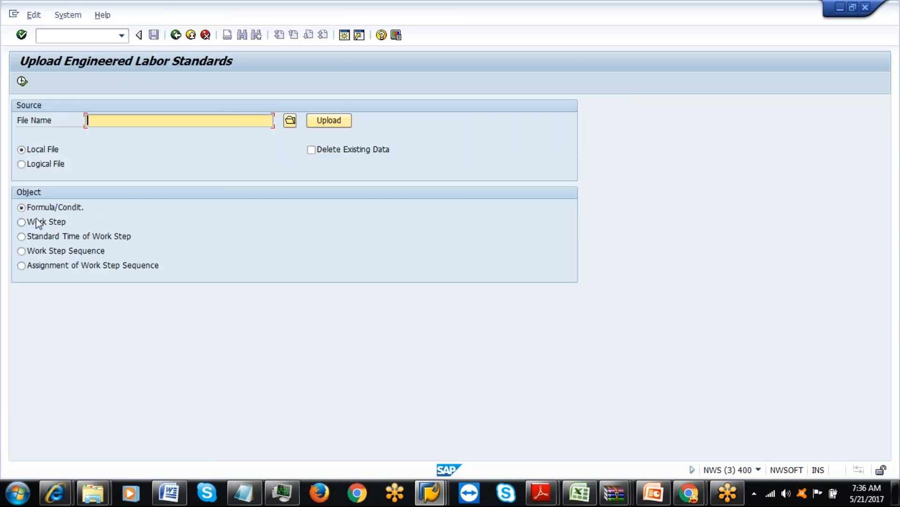
left_click(22, 222)
left_click(21, 237)
left_click(176, 38)
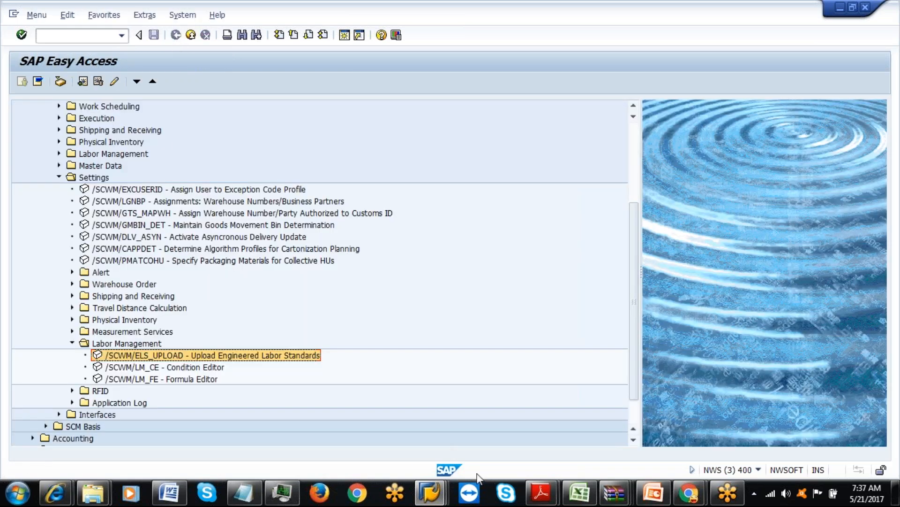
mouse_move(431, 493)
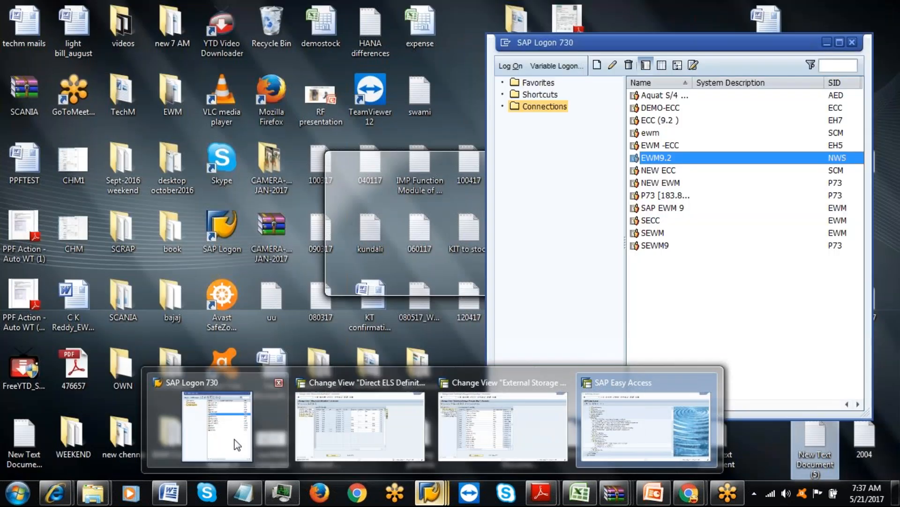
Log on to the ECC (9.2) system with the saved user name and password.
left_click(254, 451)
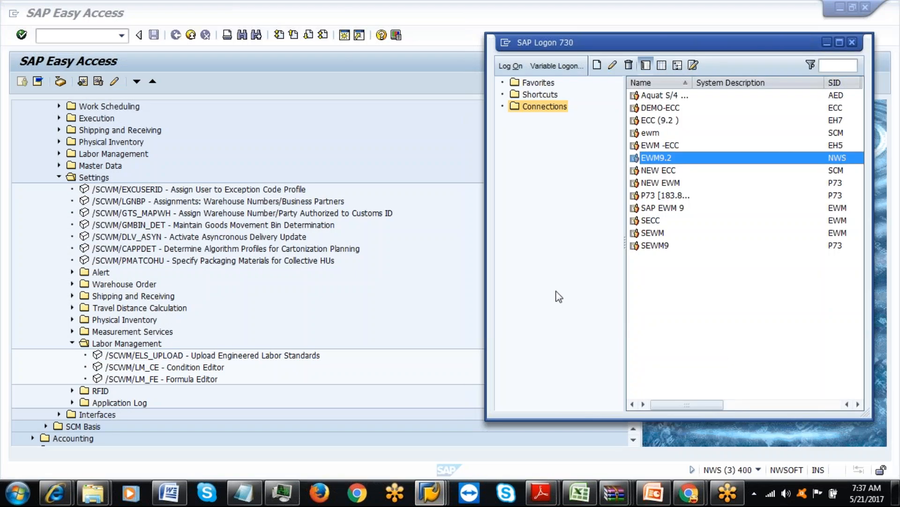
left_click(653, 122)
key("Return")
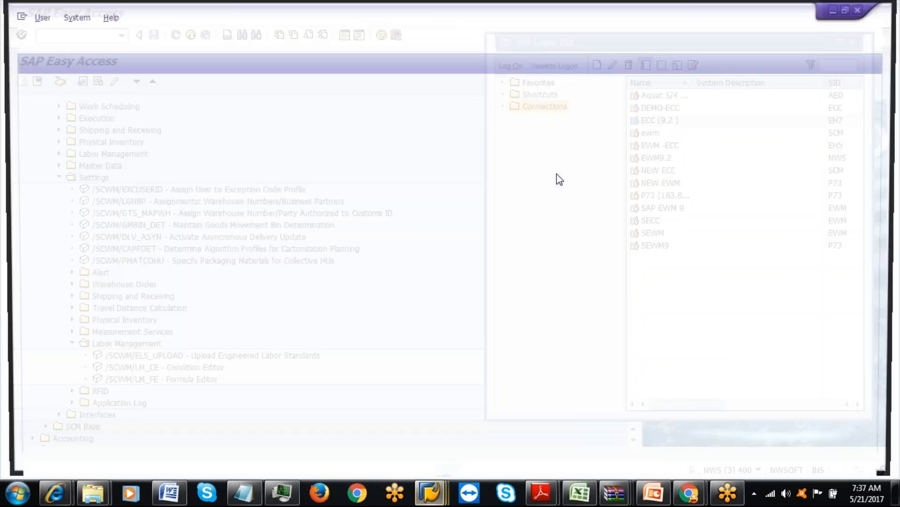
type("ck")
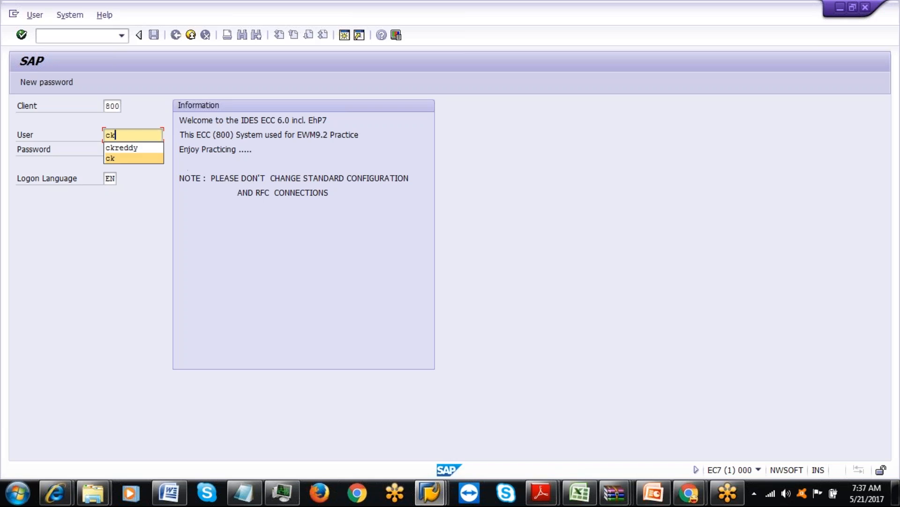
left_click(118, 147)
key("Tab")
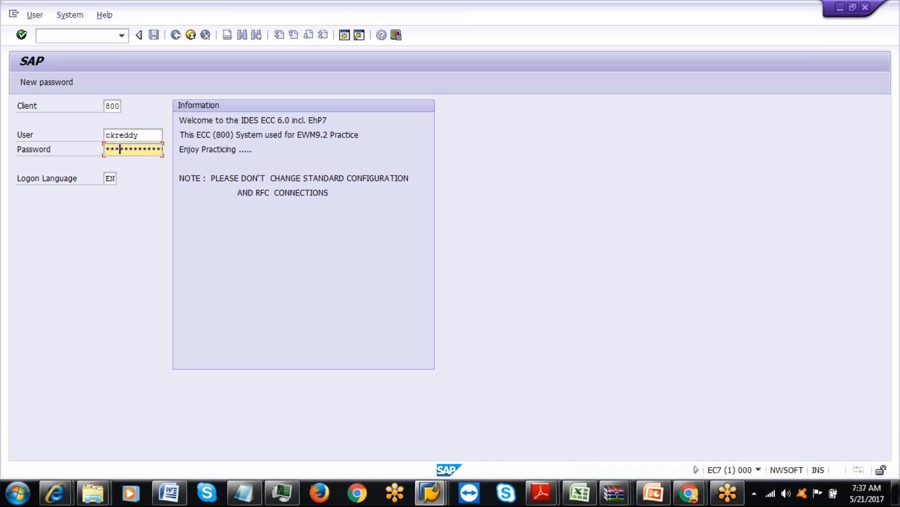
key("Return")
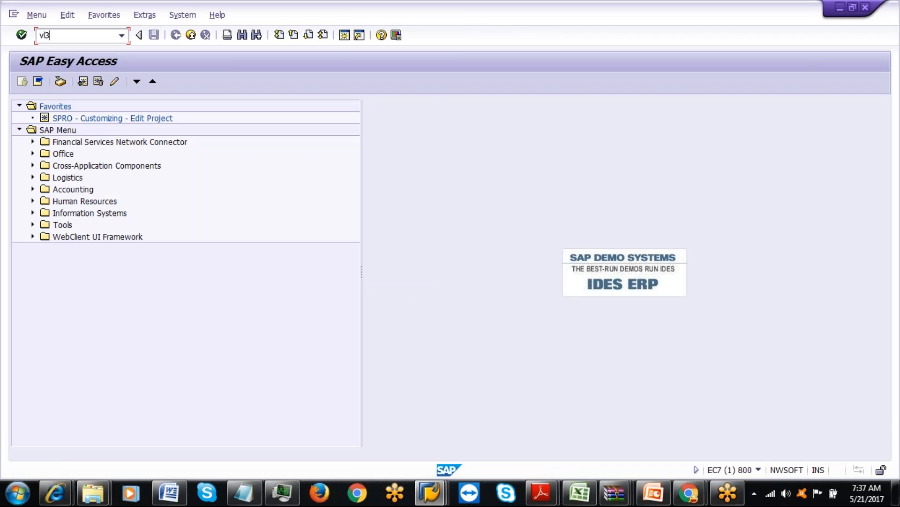
Start an inbound delivery with the purchase order and an external ID ending in 5.
key("Return")
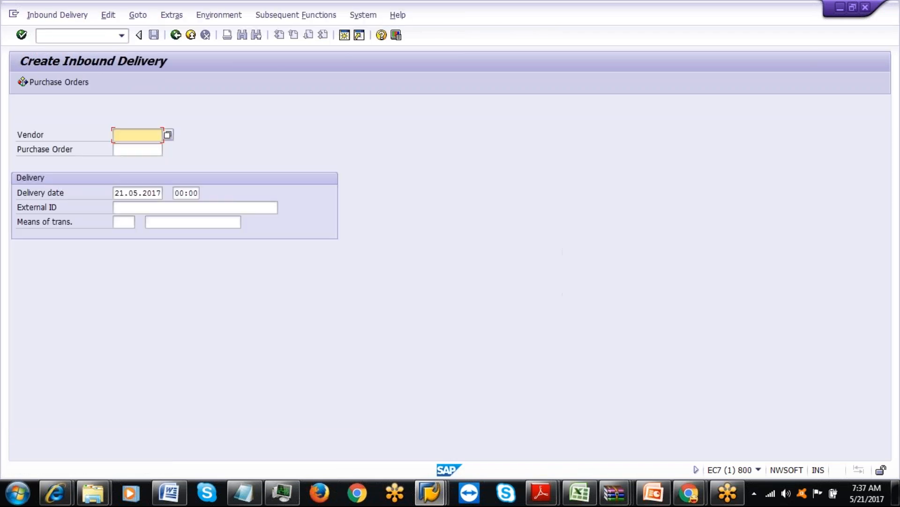
left_click(136, 149)
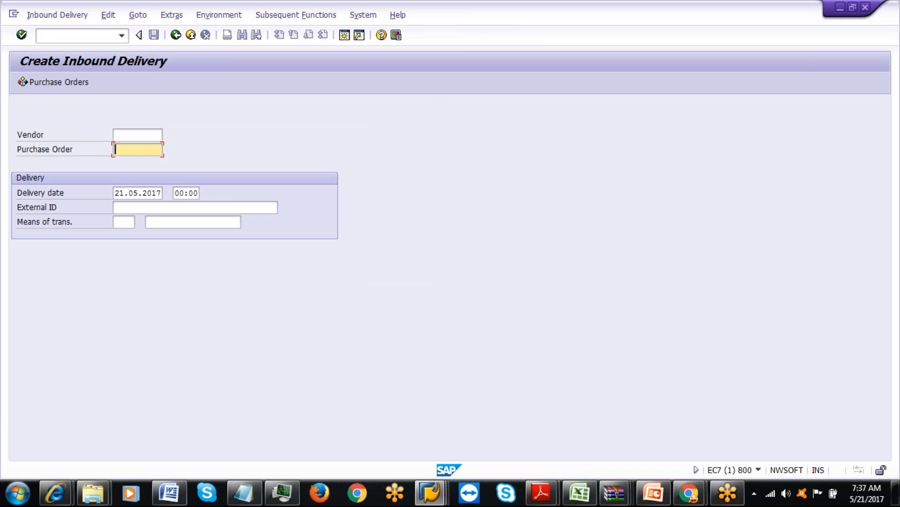
left_click(135, 162)
left_click(141, 207)
left_click(142, 219)
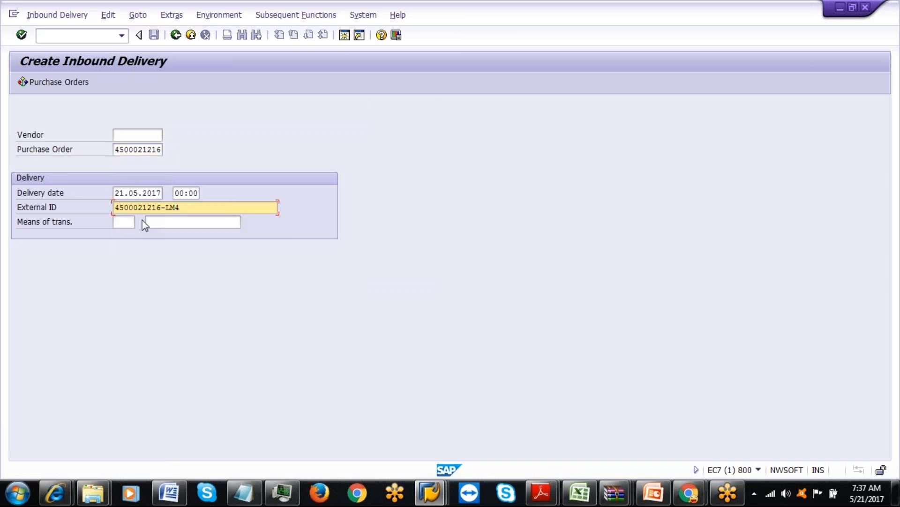
key("BackSpace")
type("5")
key("Return")
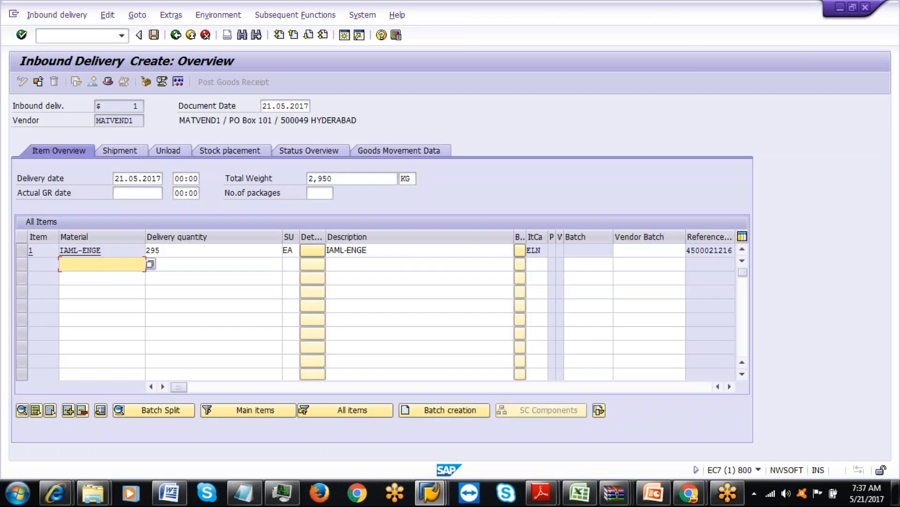
Set item 1's delivery quantity to 1 and open handling-unit packing.
left_click(186, 256)
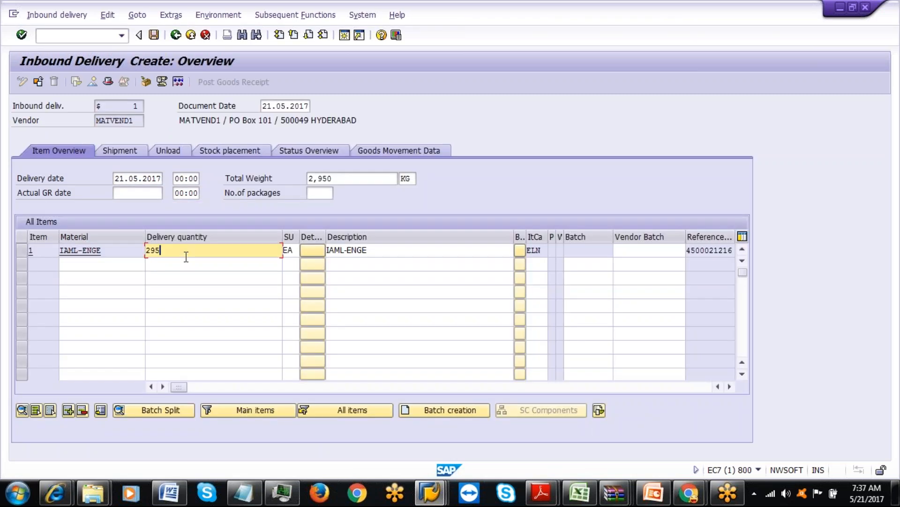
key("BackSpace")
key("BackSpace")
type("1")
left_click(175, 263)
left_click(146, 81)
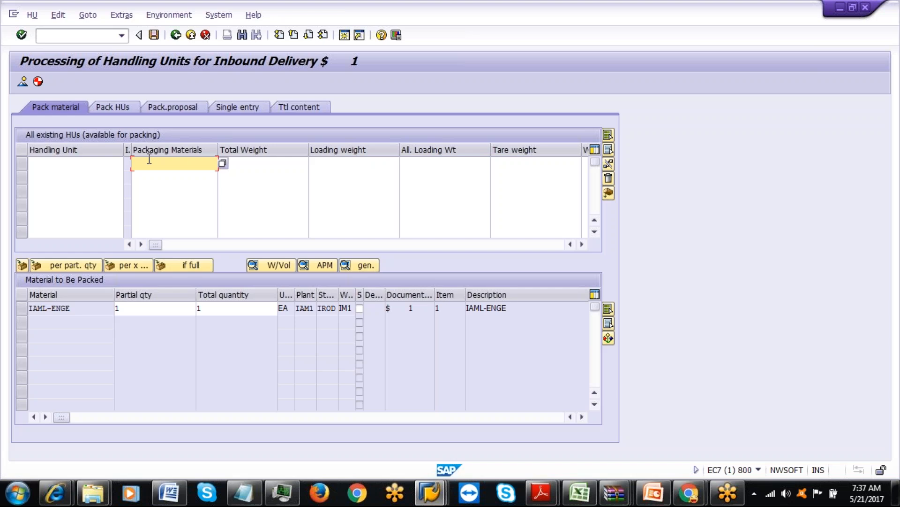
Create a new handling unit with packaging material IAML-BOX.
left_click(149, 162)
left_click(150, 176)
key("Return")
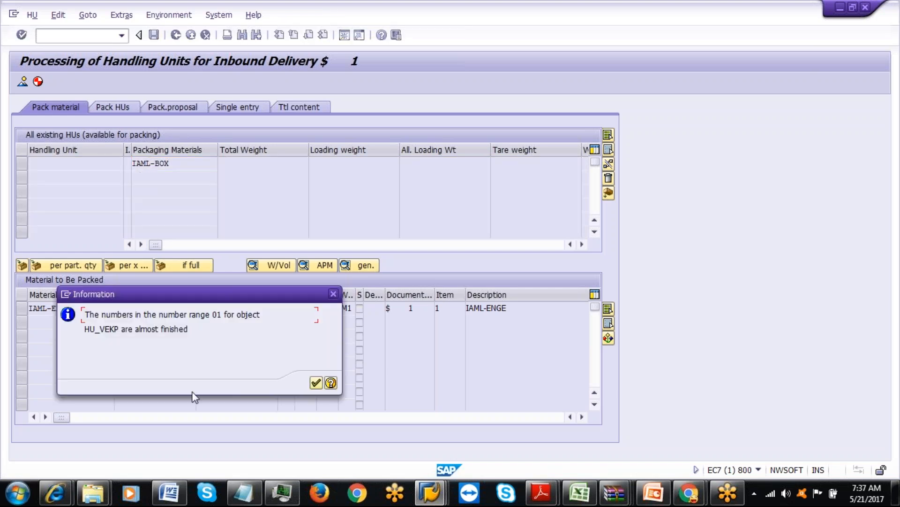
left_click(317, 383)
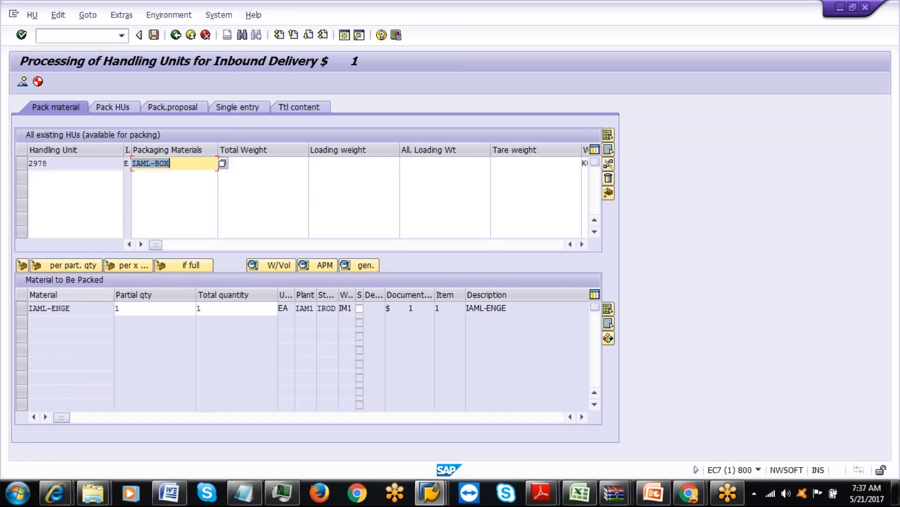
Pack material IAML-ENGE into handling unit 2978 and save the inbound delivery.
left_click(21, 308)
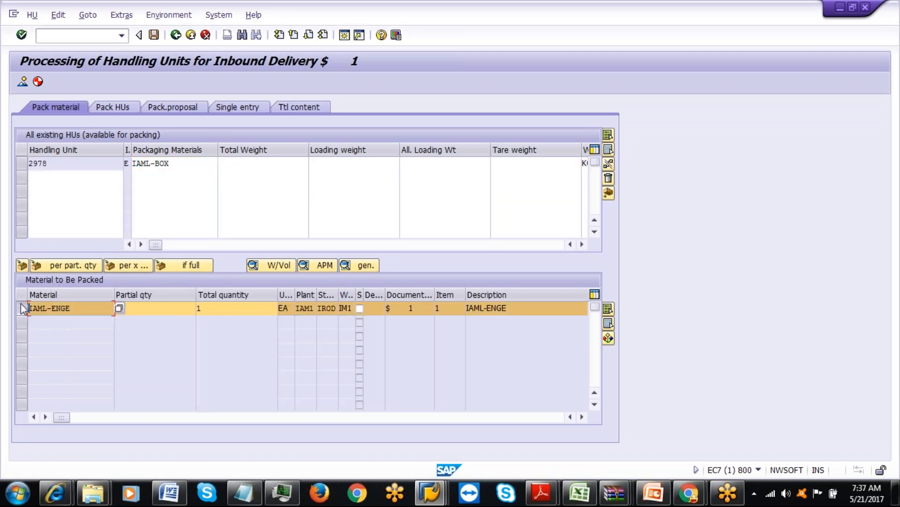
left_click(21, 163)
left_click(21, 266)
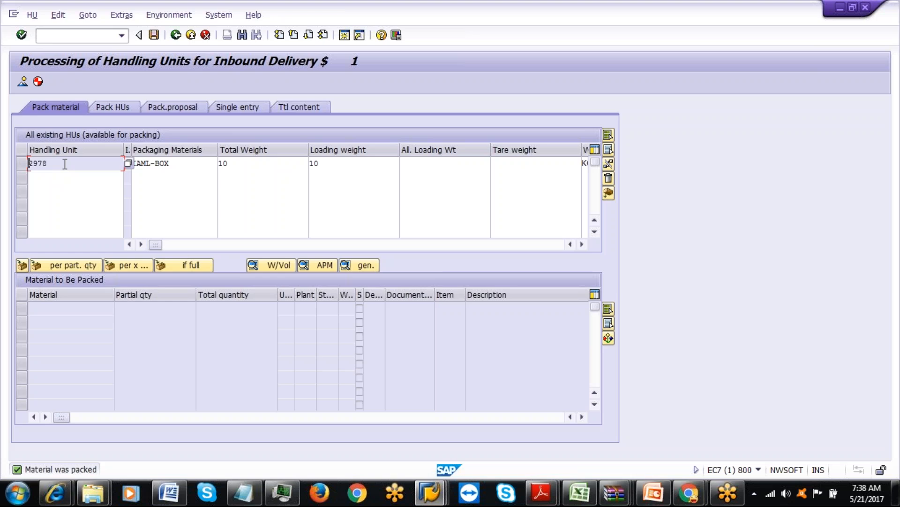
left_click(152, 37)
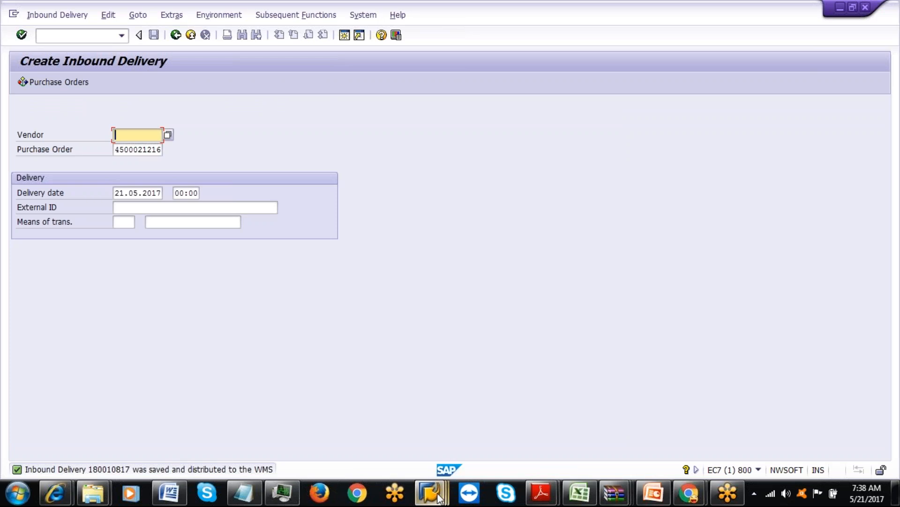
Copy the delivery number from the save message and return the ELS session to the main menu.
left_click(183, 470)
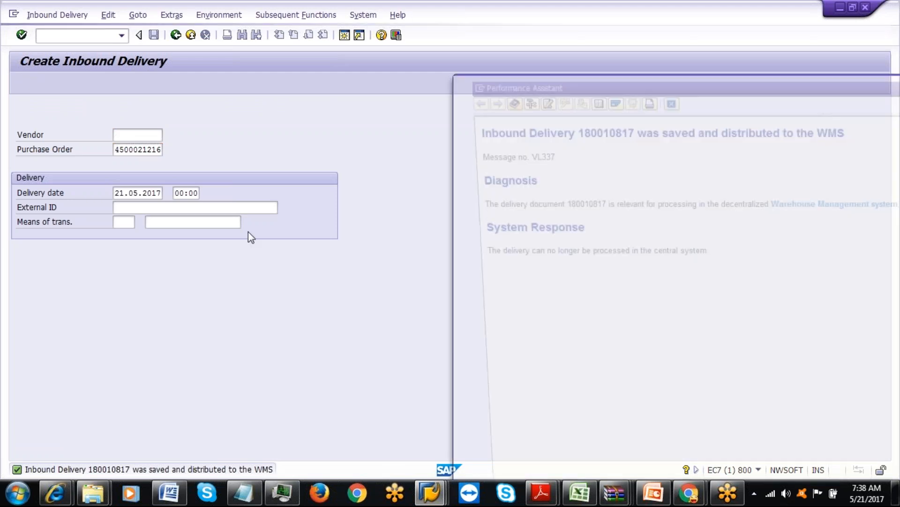
double_click(592, 129)
key("ctrl+c")
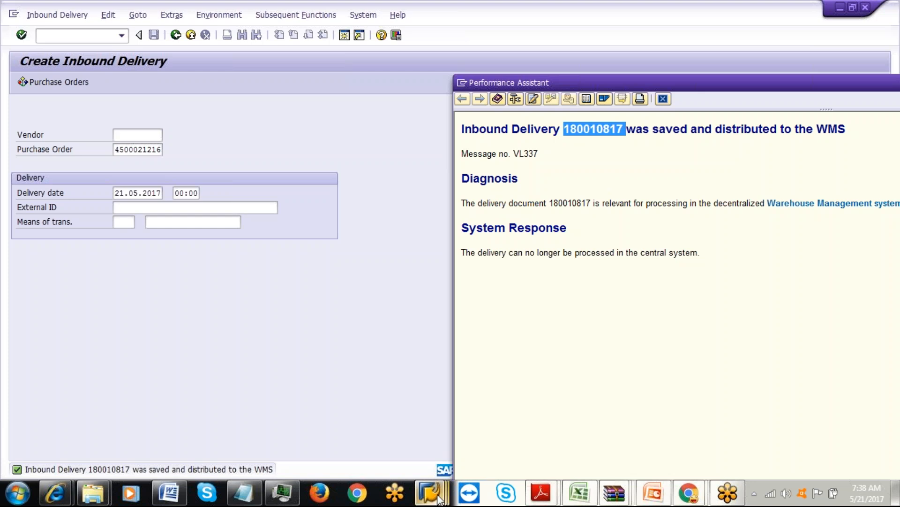
mouse_move(430, 492)
left_click(265, 431)
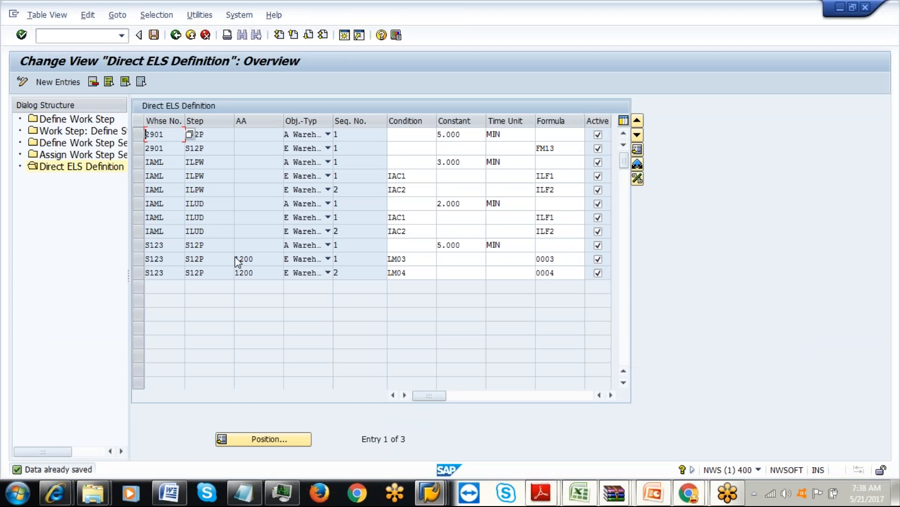
left_click(176, 35)
left_click(176, 36)
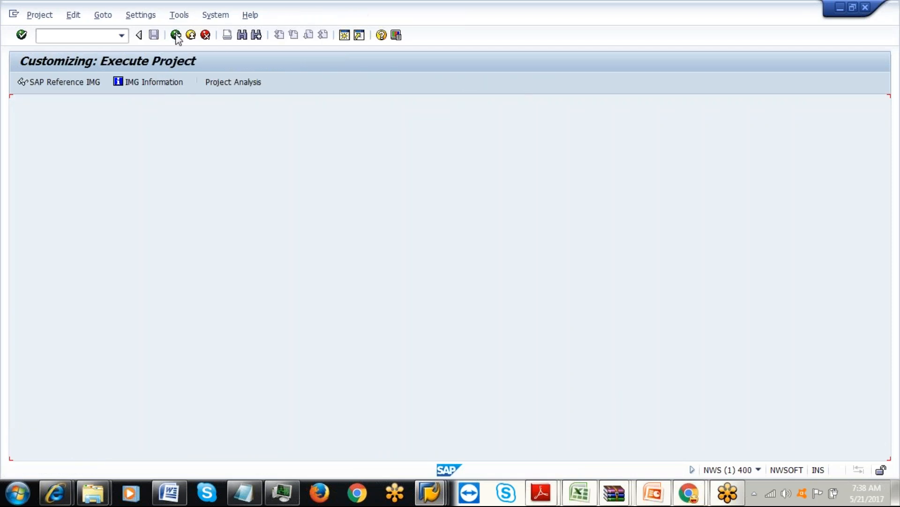
left_click(176, 35)
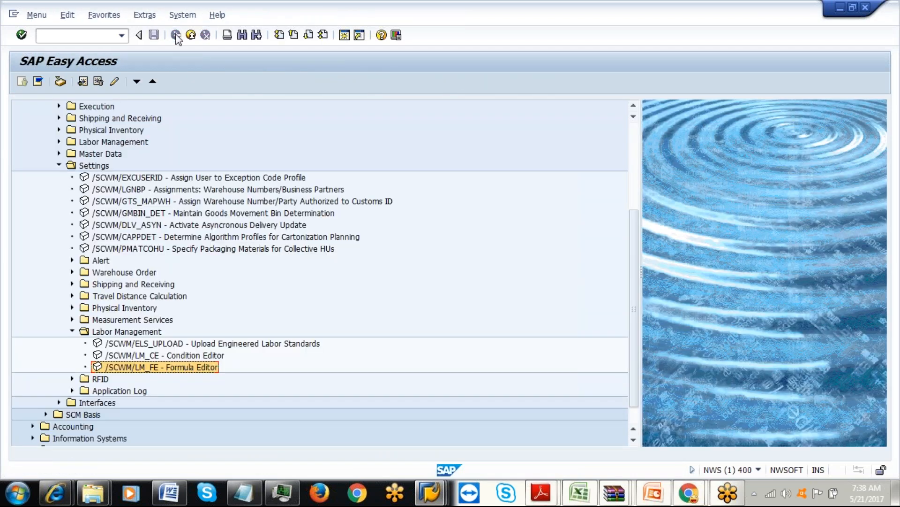
left_click(60, 167)
left_click(60, 224)
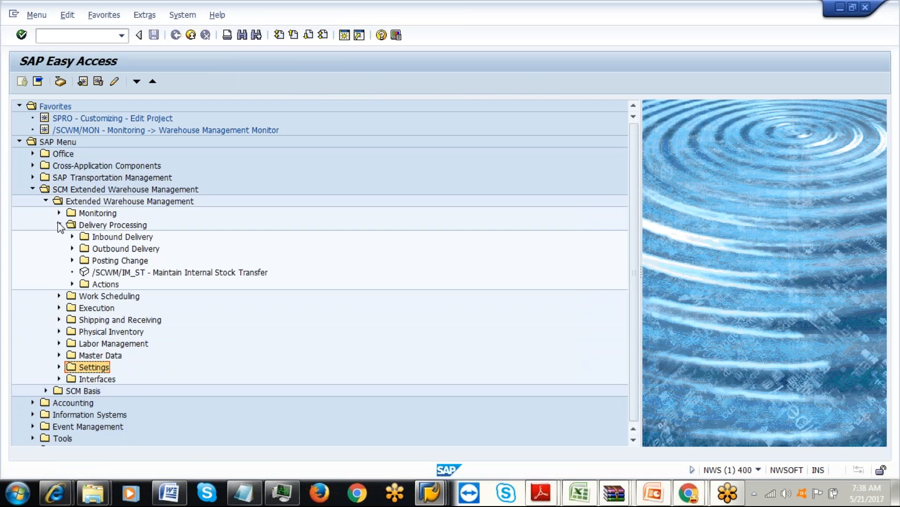
left_click(72, 237)
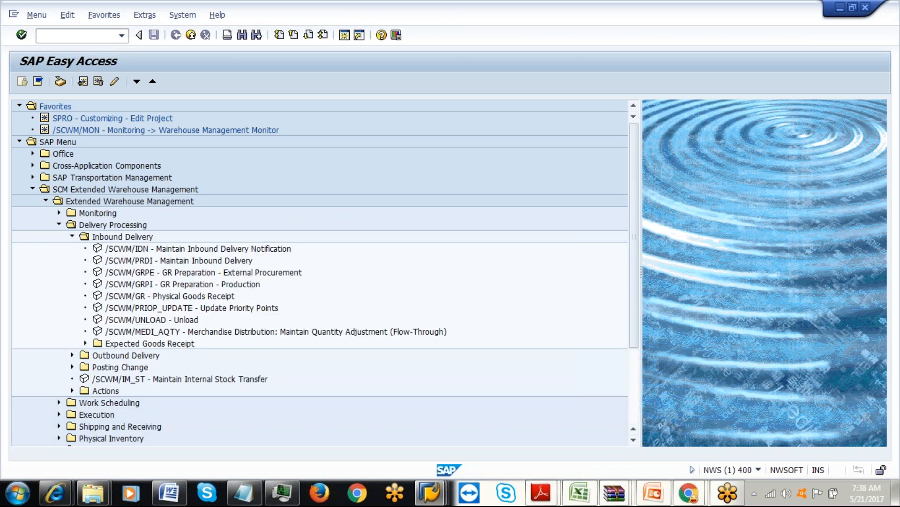
double_click(140, 248)
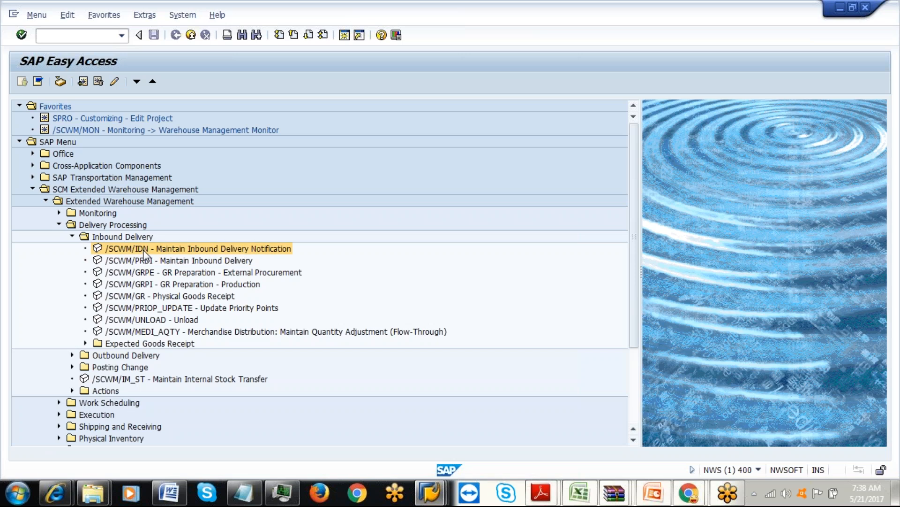
left_click(408, 105)
key("ctrl+v")
left_click(456, 105)
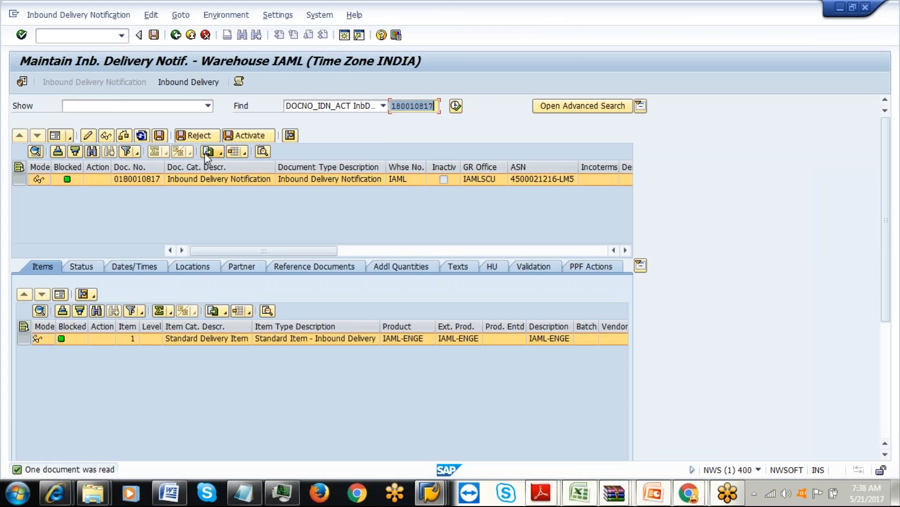
left_click(489, 264)
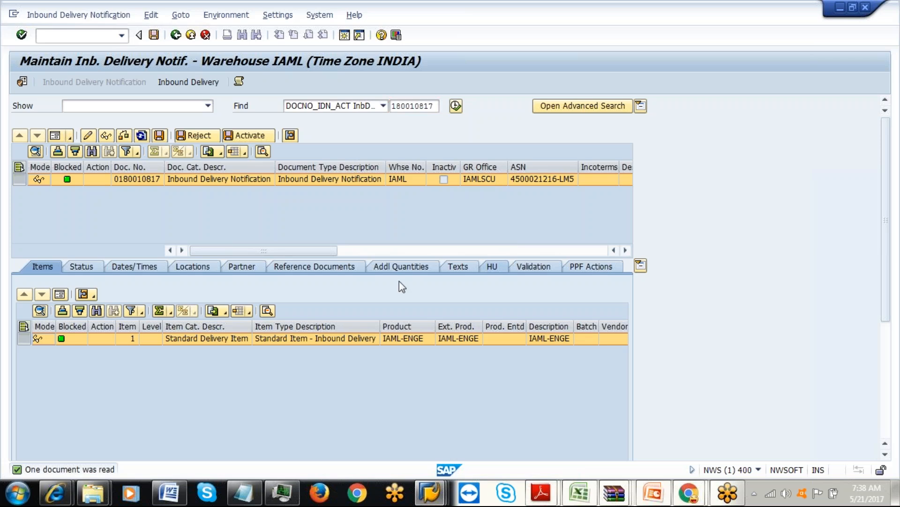
From the related inbound delivery, create a putaway warehouse task for HU 2978.
left_click(168, 83)
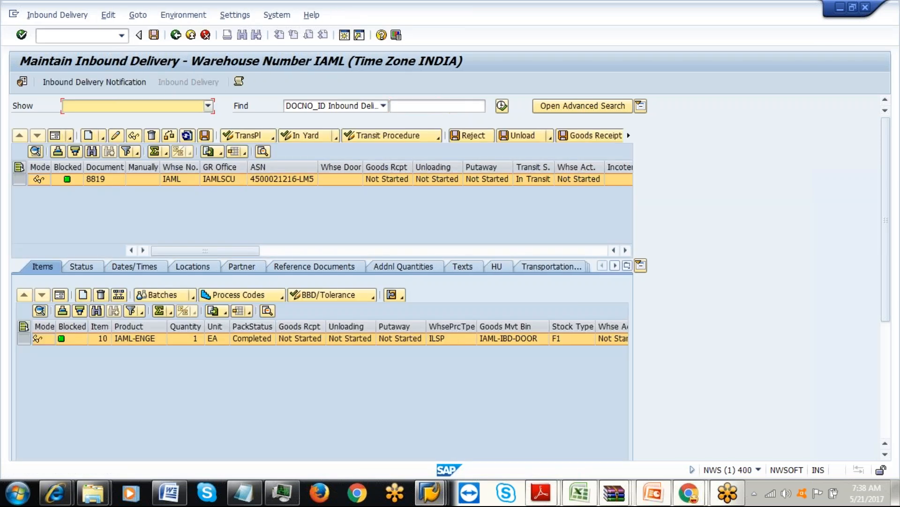
left_click(62, 19)
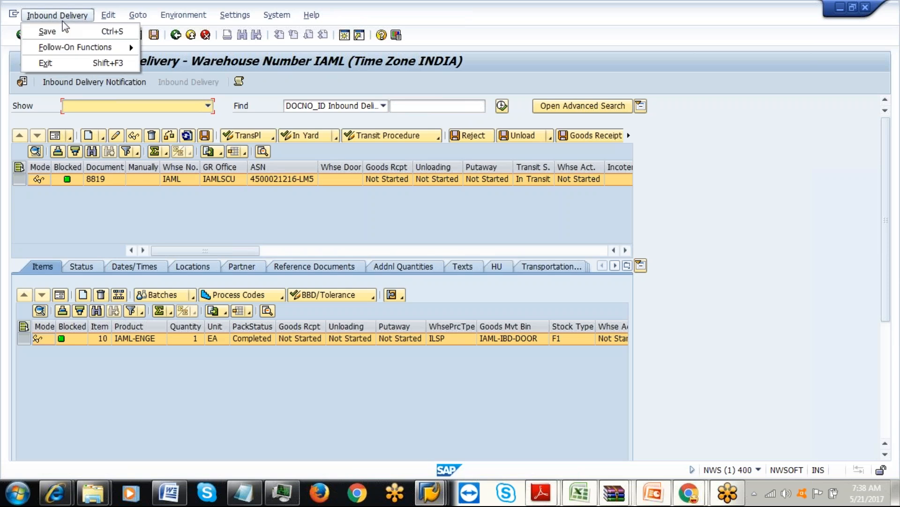
mouse_move(64, 47)
left_click(164, 47)
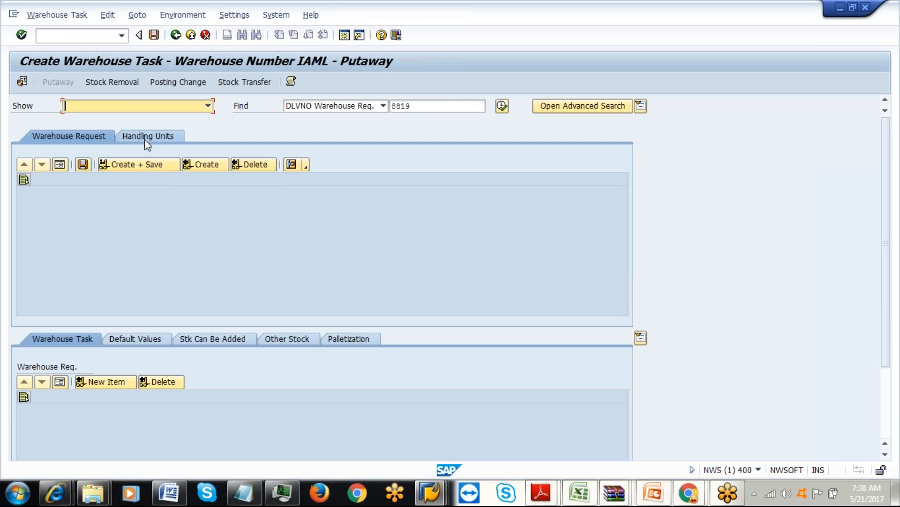
left_click(216, 165)
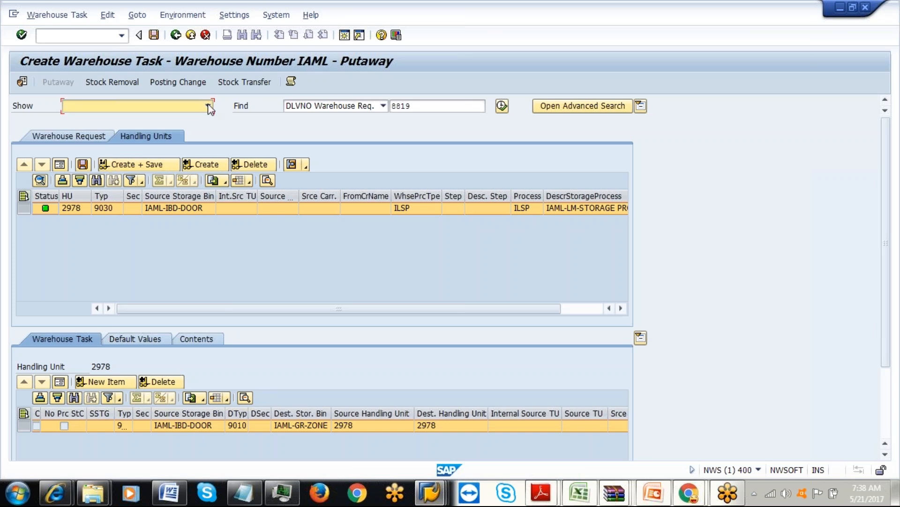
Review the task creation log's labor standard entries showing 2.000 MIN, then close it.
left_click(291, 83)
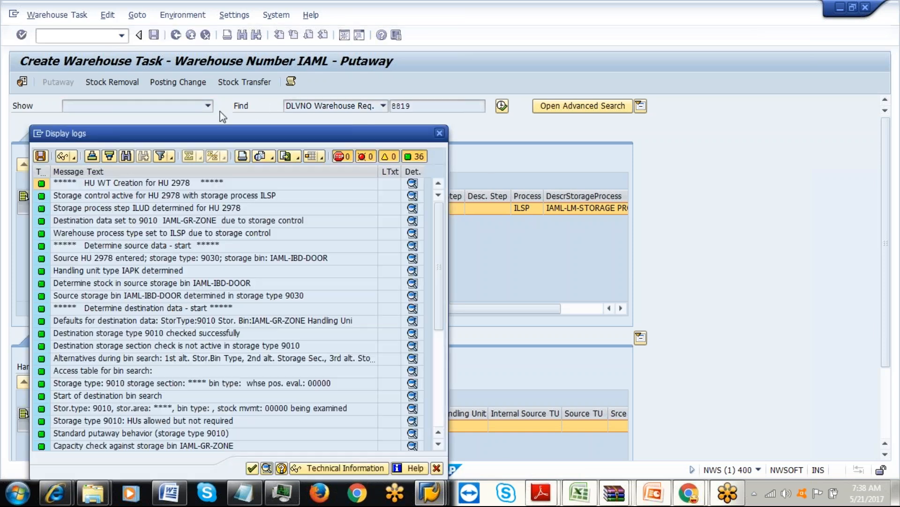
left_click_drag(214, 136, 231, 41)
left_click_drag(454, 152, 458, 291)
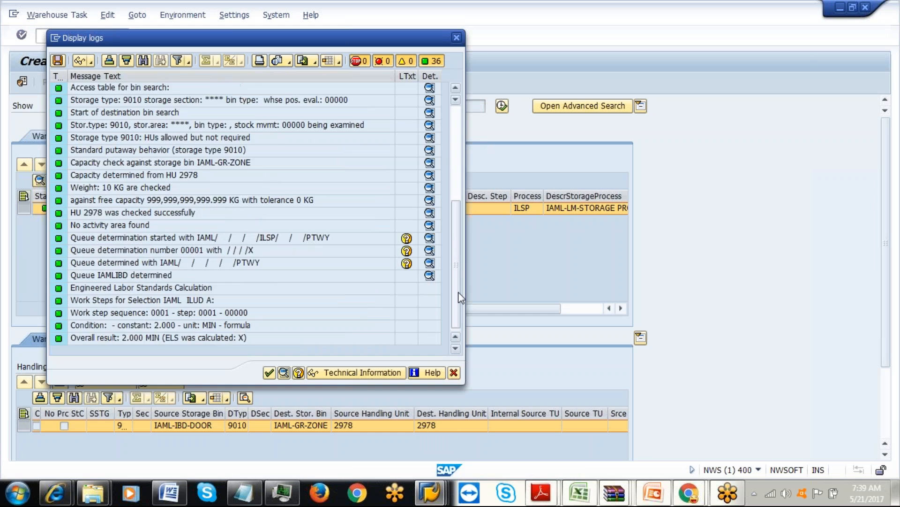
left_click(167, 326)
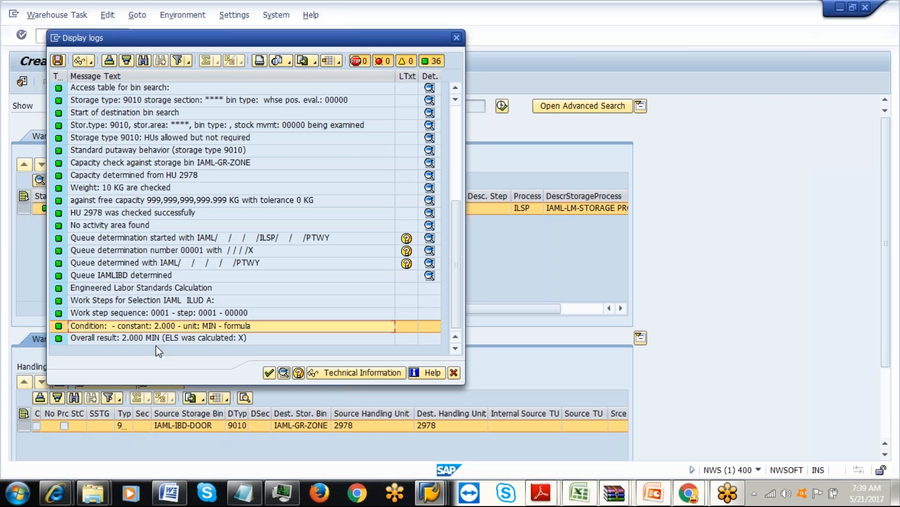
left_click(161, 339)
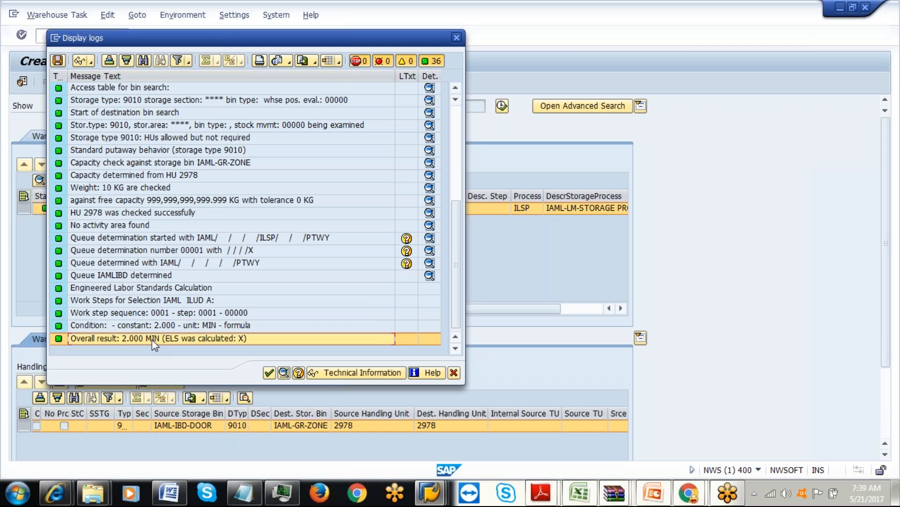
left_click(268, 377)
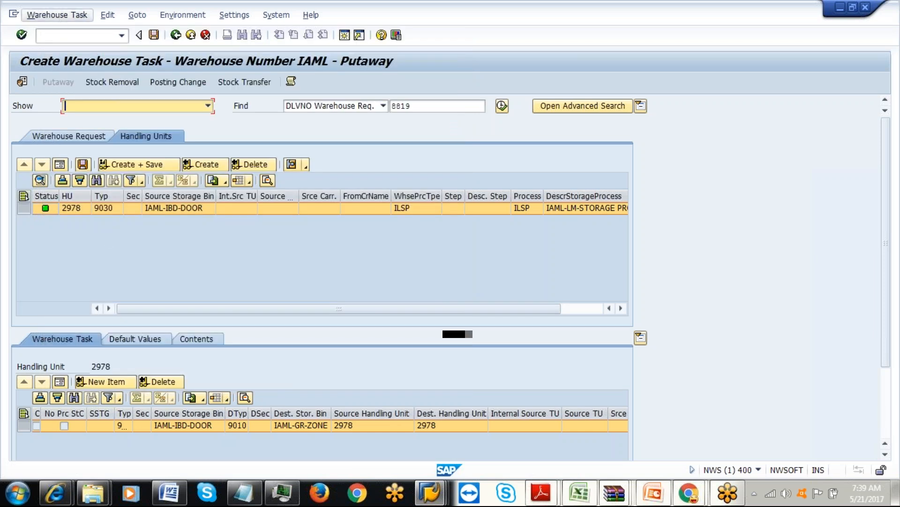
Save the putaway task as warehouse order 3911 and go to Warehouse Task > Confirm.
left_click(133, 165)
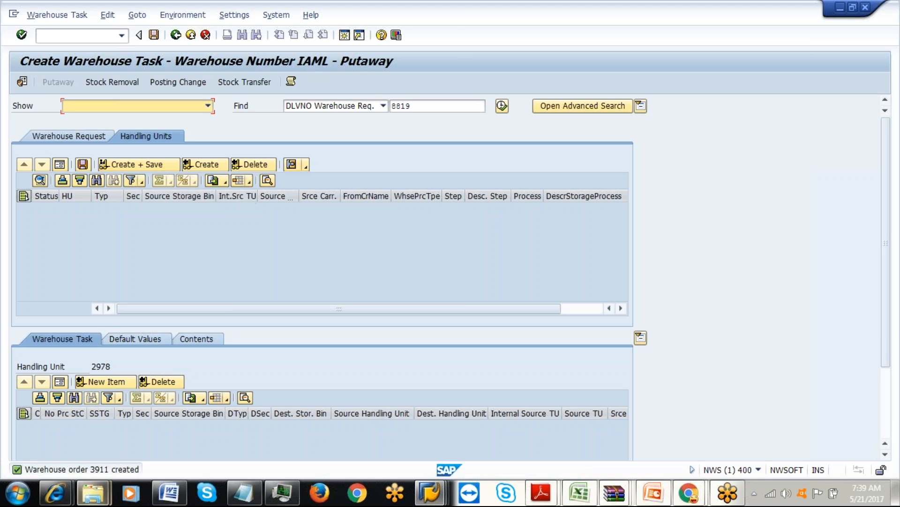
left_click(56, 15)
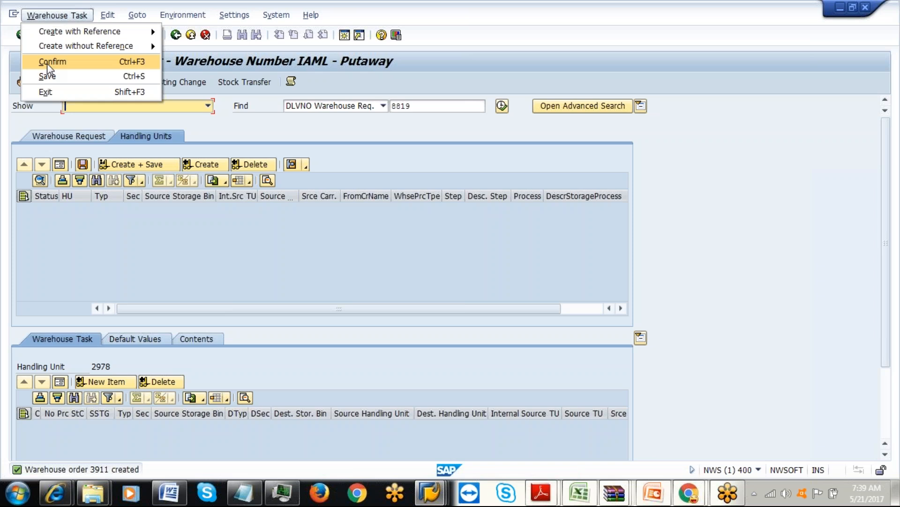
left_click(49, 63)
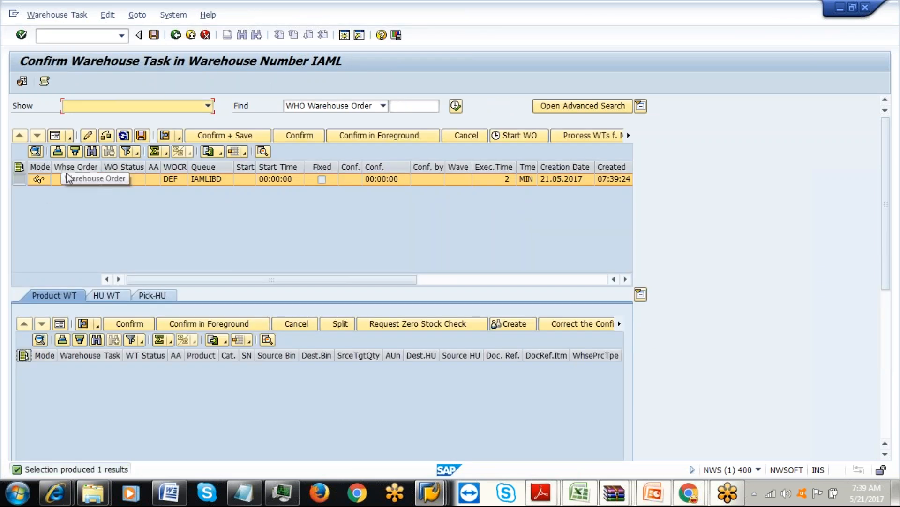
Open warehouse order 3911's details, check its planned execution time and list its HU tasks.
double_click(73, 179)
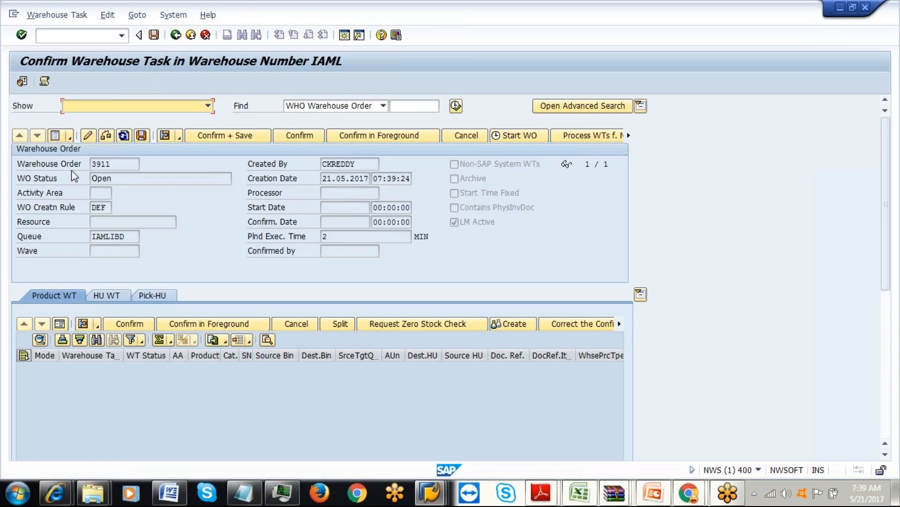
left_click(346, 241)
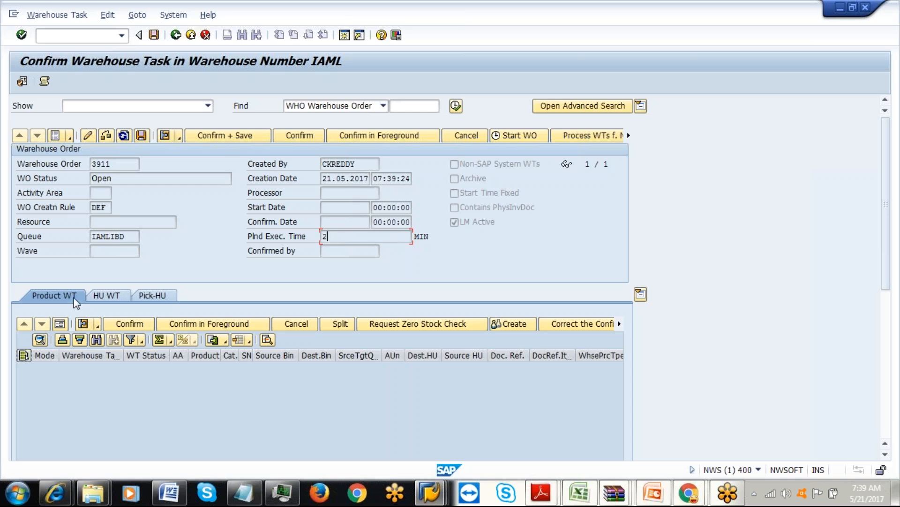
left_click(108, 306)
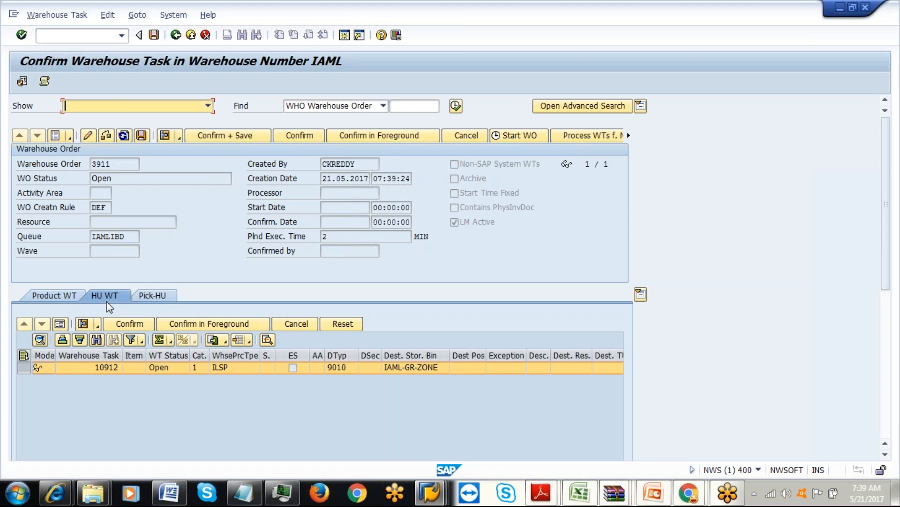
left_click_drag(886, 268, 890, 309)
left_click(617, 420)
left_click(616, 421)
left_click(616, 420)
left_click(616, 420)
left_click(616, 420)
left_click(616, 421)
left_click(616, 421)
left_click(617, 421)
left_click(617, 421)
left_click(617, 421)
left_click(616, 421)
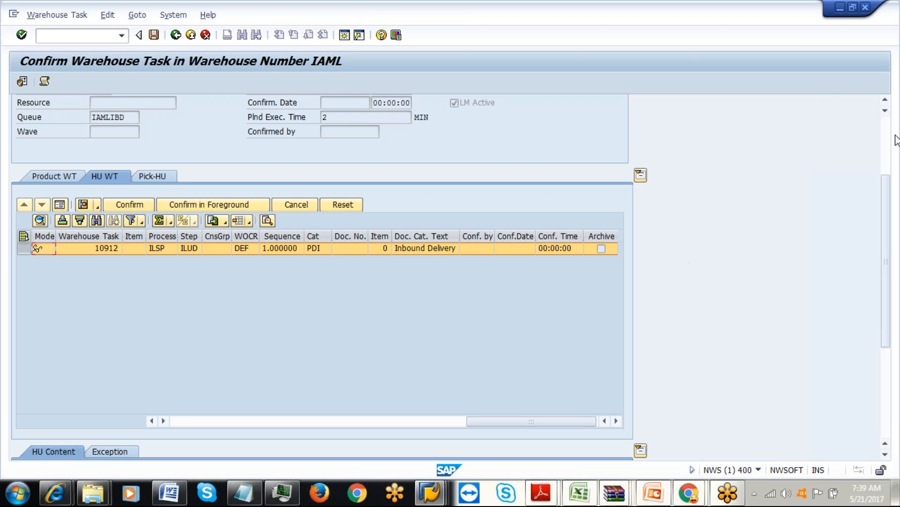
left_click_drag(886, 202, 889, 245)
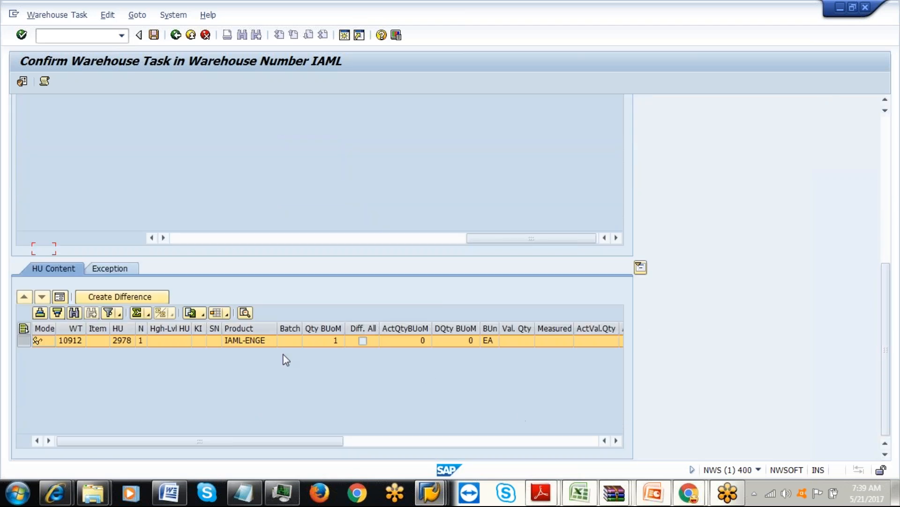
Review HU content and task 10912 in form and table views, then check queue IAMLIBD.
left_click(59, 297)
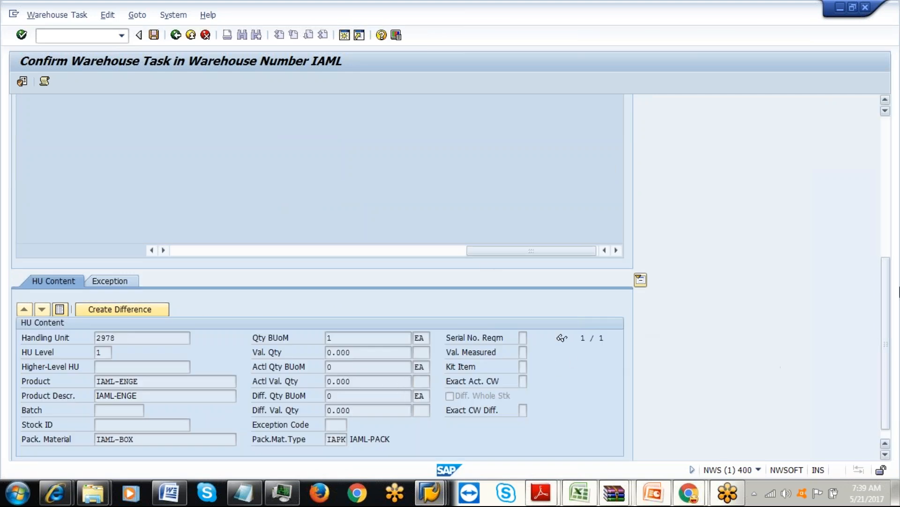
scroll(890, 338, "down", 1)
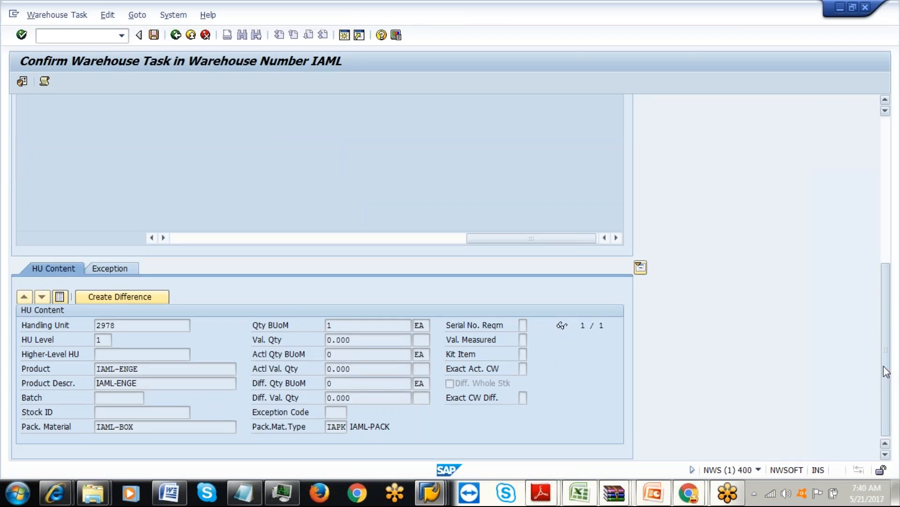
scroll(886, 374, "up", 5)
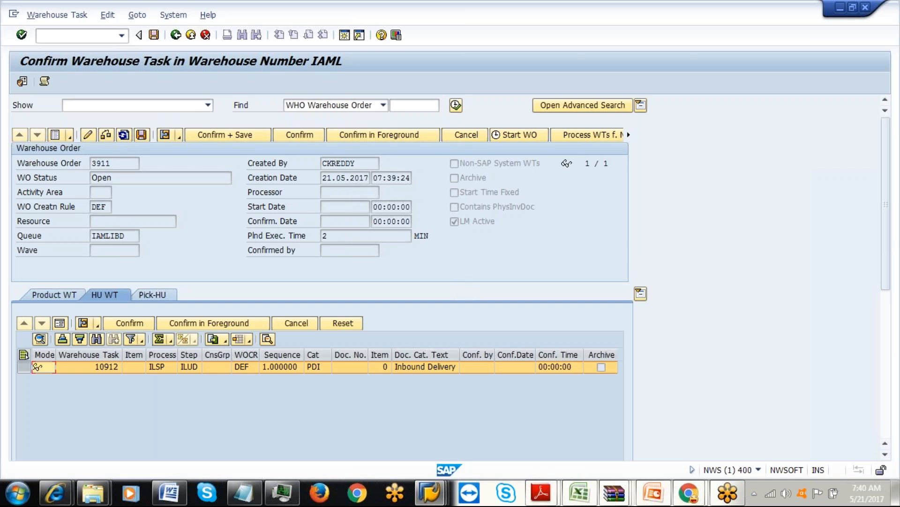
left_click(60, 323)
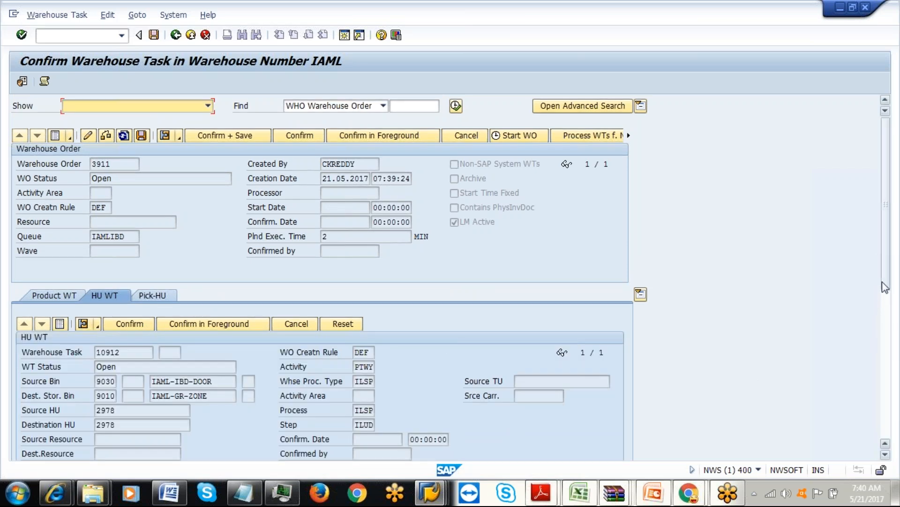
mouse_move(888, 256)
left_mouse_down()
mouse_move(899, 373)
mouse_move(899, 245)
left_mouse_up()
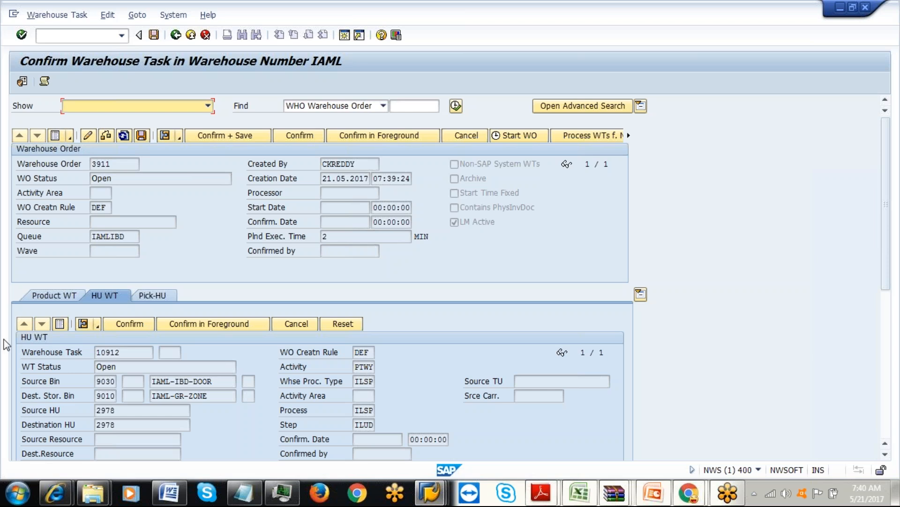
left_click(61, 327)
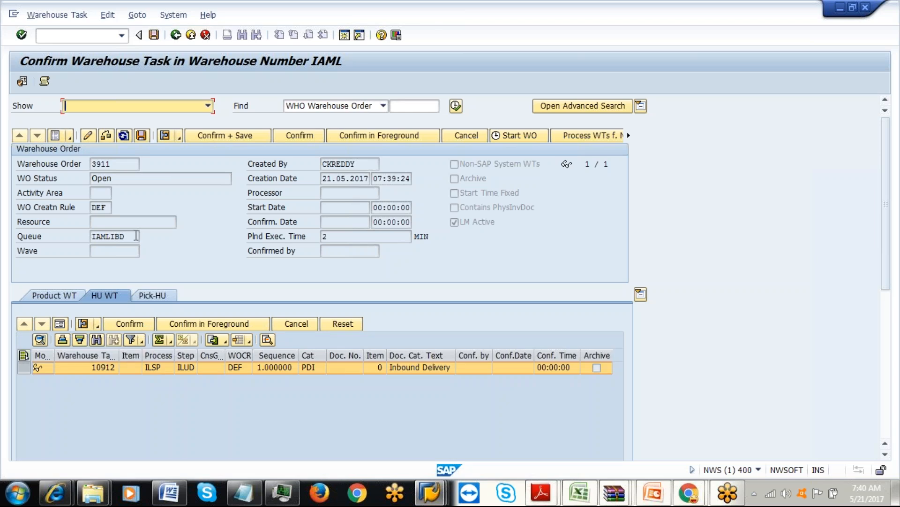
left_click(136, 236)
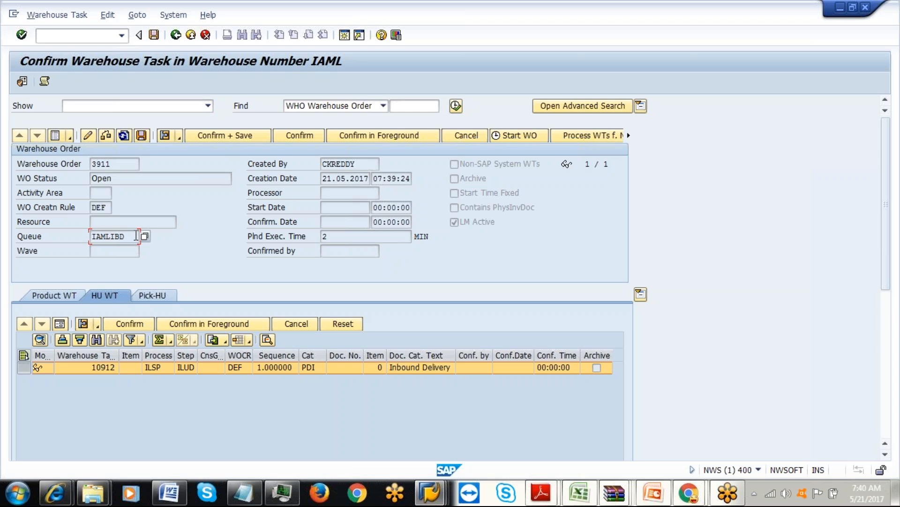
Add 'processor : LM', 'BP : LM0001' and 'Employee vendors :' lines to the Notepad notes.
left_click(243, 492)
type("proc")
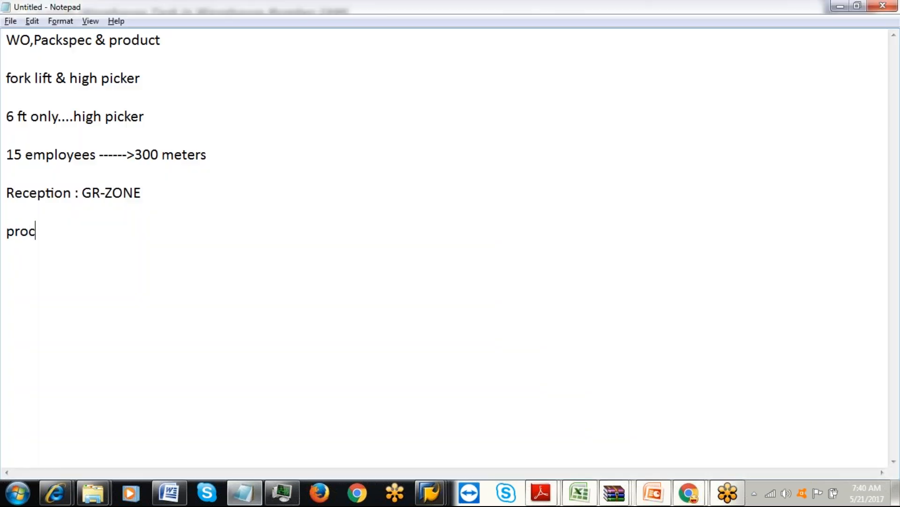
type("essor : LM")
key("Return")
key("Return")
type("BBP")
type(" : ")
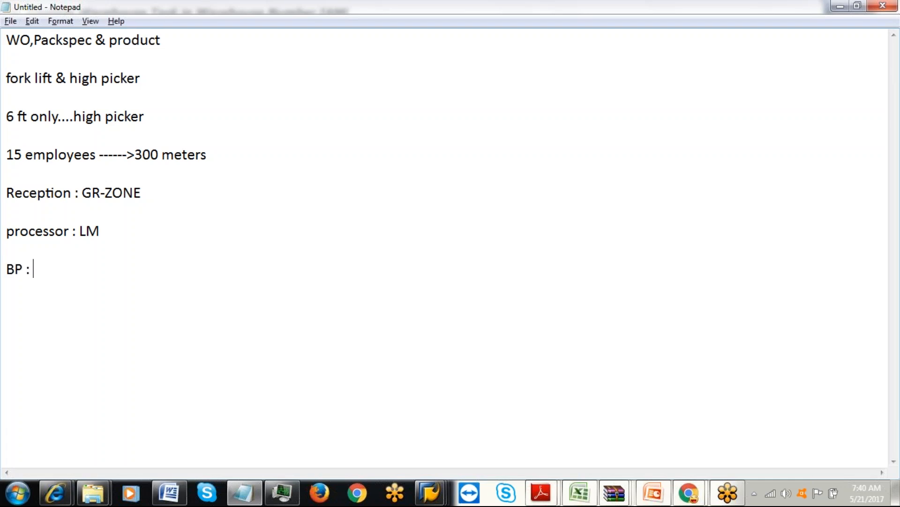
type("LM0001")
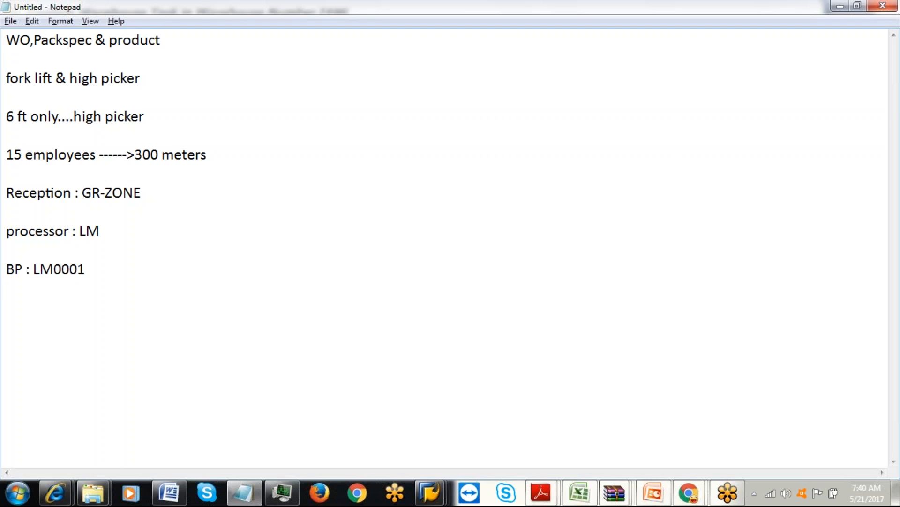
type("Employee v")
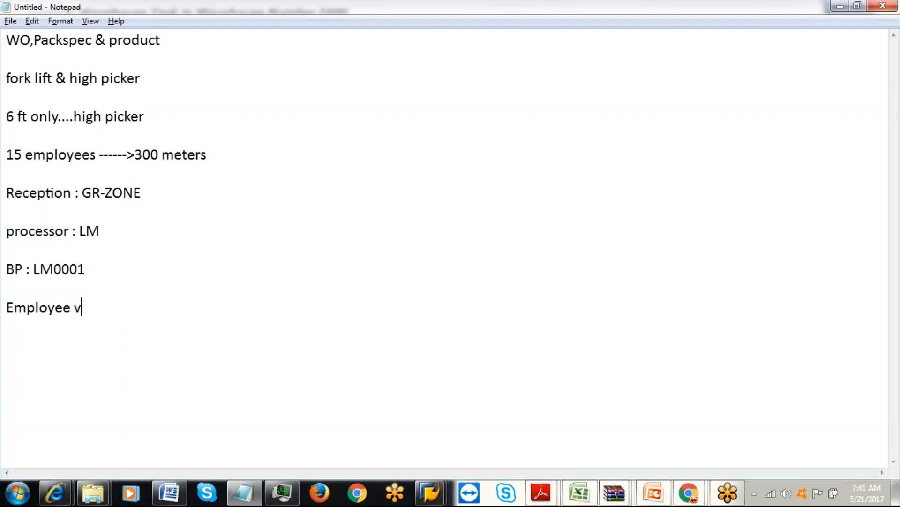
type("endors :")
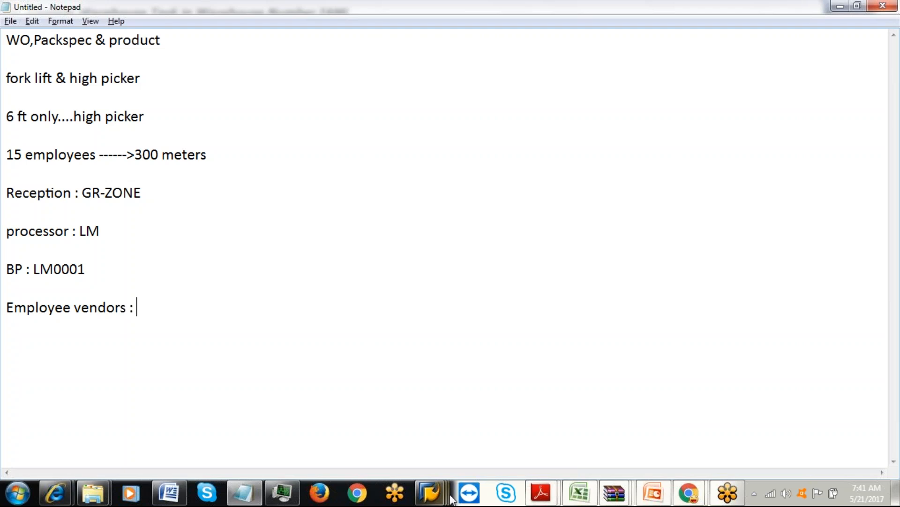
Bring up the SAP Performance Assistant message, move it aside and close it.
left_click(429, 492)
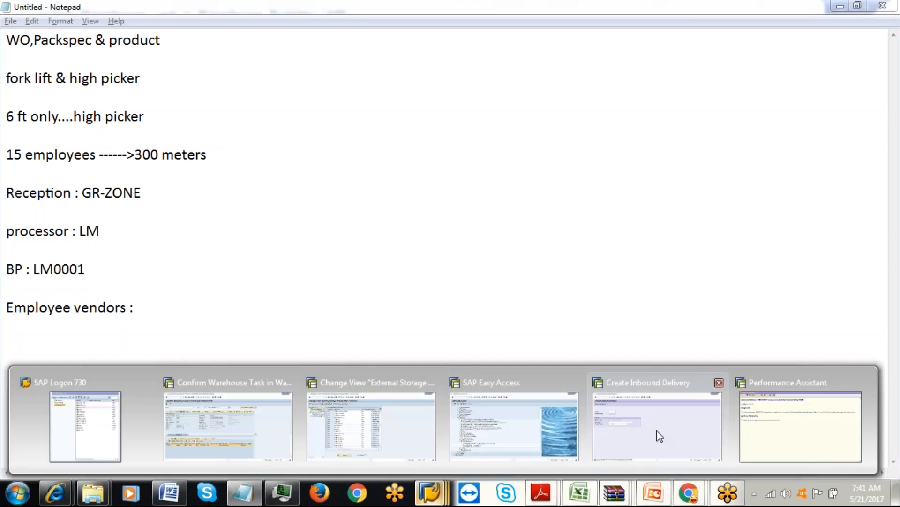
left_click(802, 445)
left_click_drag(802, 93, 615, 62)
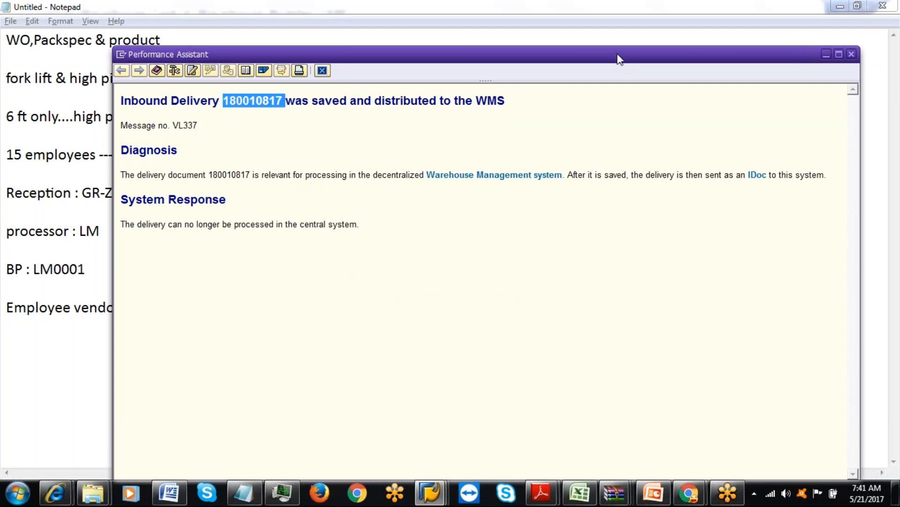
left_click(852, 53)
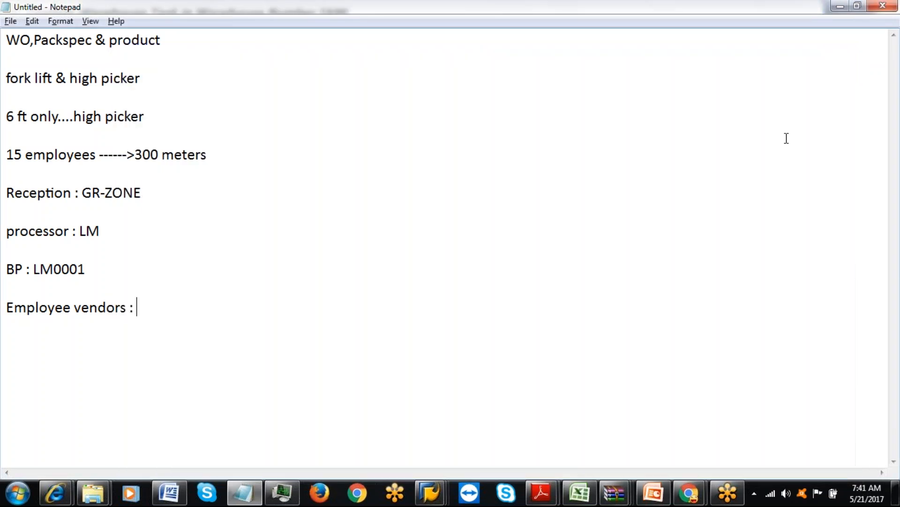
From the Create Inbound Delivery window, open a new session running XK01 (Create Vendor).
mouse_move(438, 501)
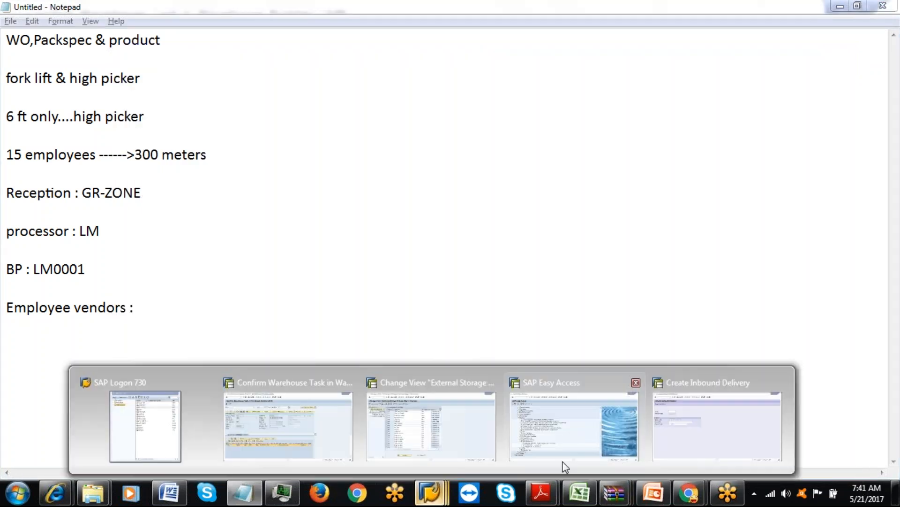
left_click(667, 426)
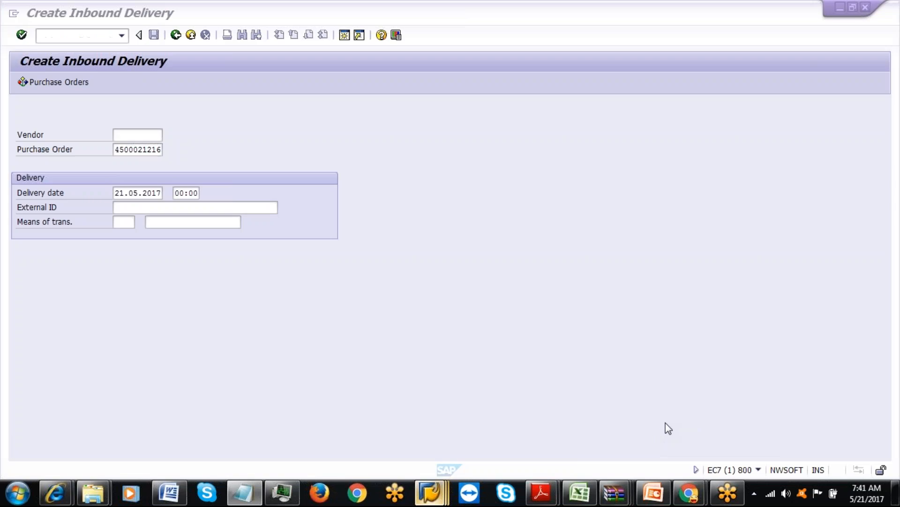
left_click(344, 35)
type("xk01")
key("Return")
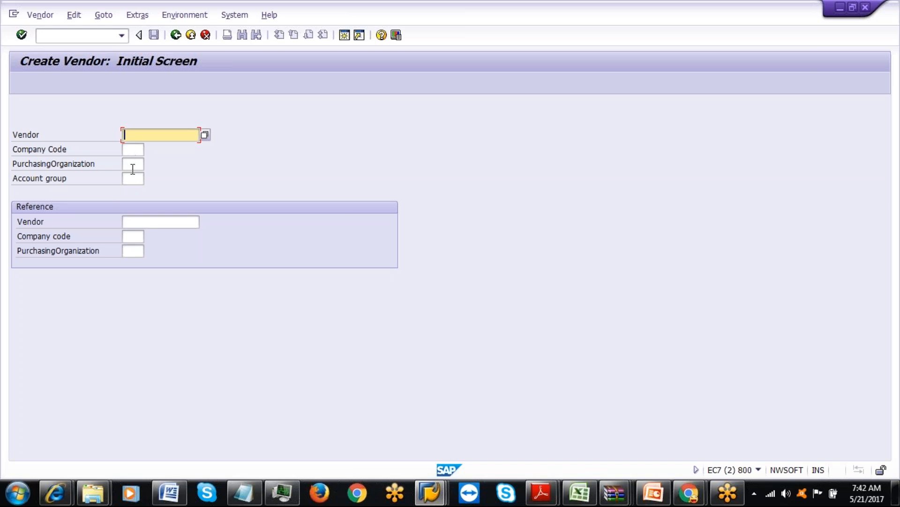
left_click(133, 179)
key("F4")
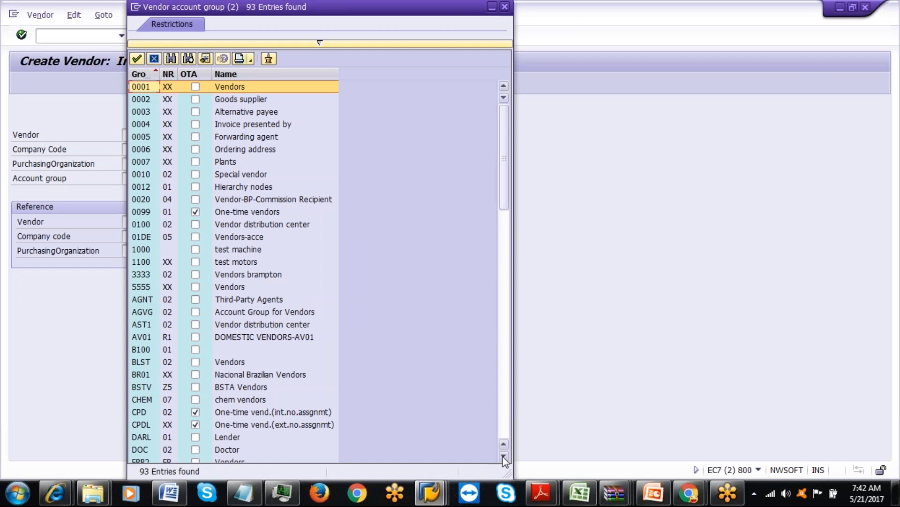
scroll(206, 429, "down", 1)
left_click(147, 440)
left_click(143, 426)
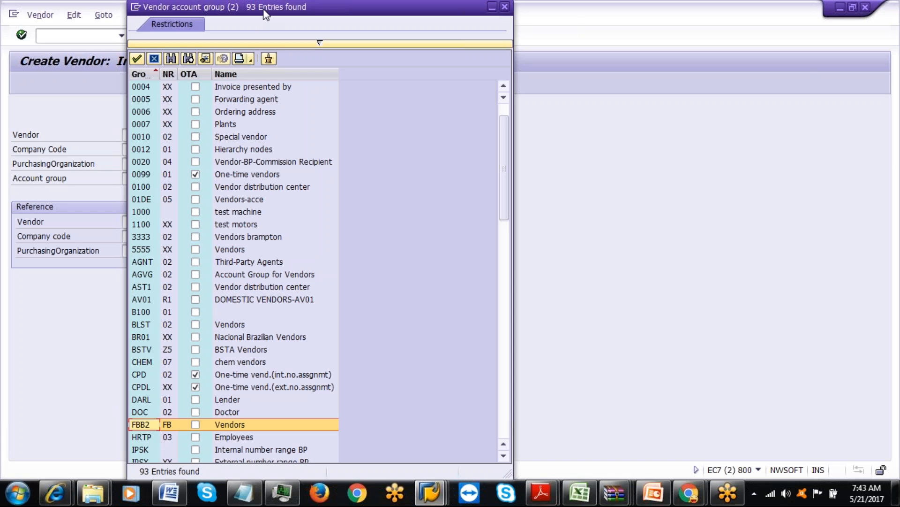
left_click_drag(264, 10, 265, 140)
left_click(504, 136)
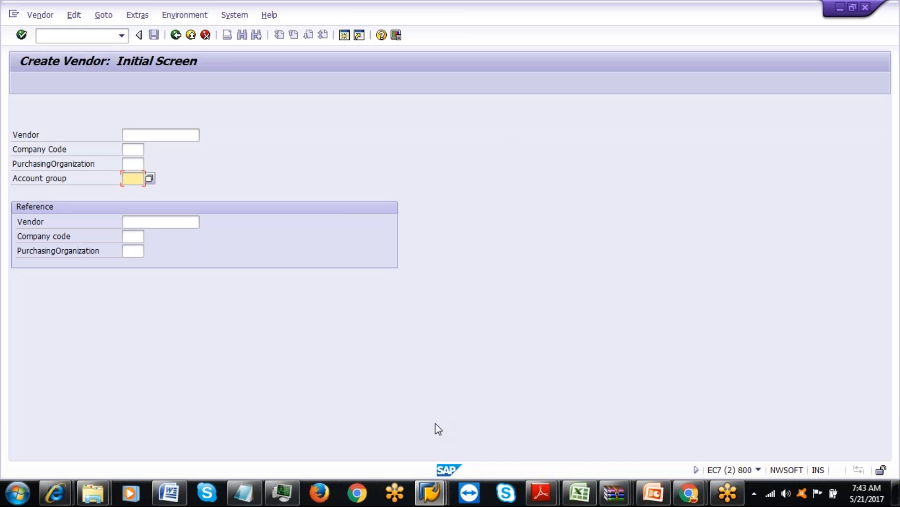
In SAP Easy Access, expand Master Data > Resource Management > Processor and launch /SCMB/PRR1 Create Processor.
left_click(430, 492)
left_click(526, 433)
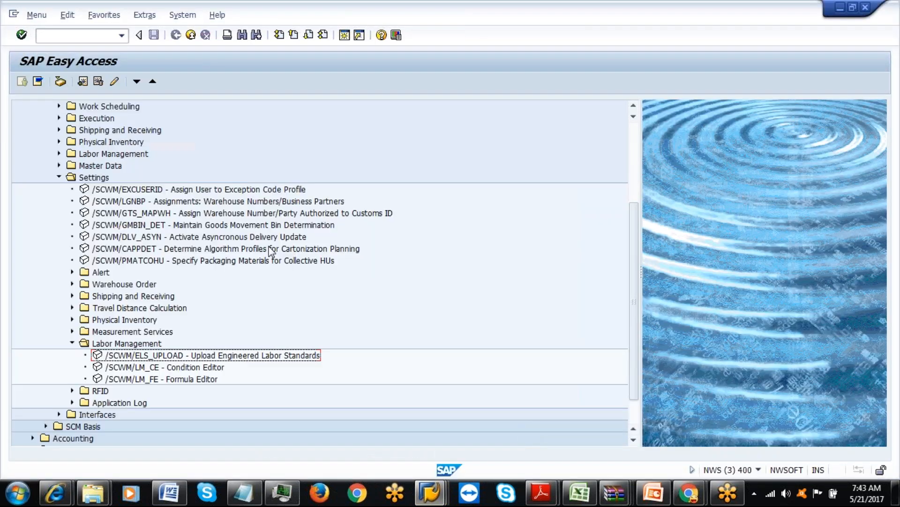
left_click(60, 177)
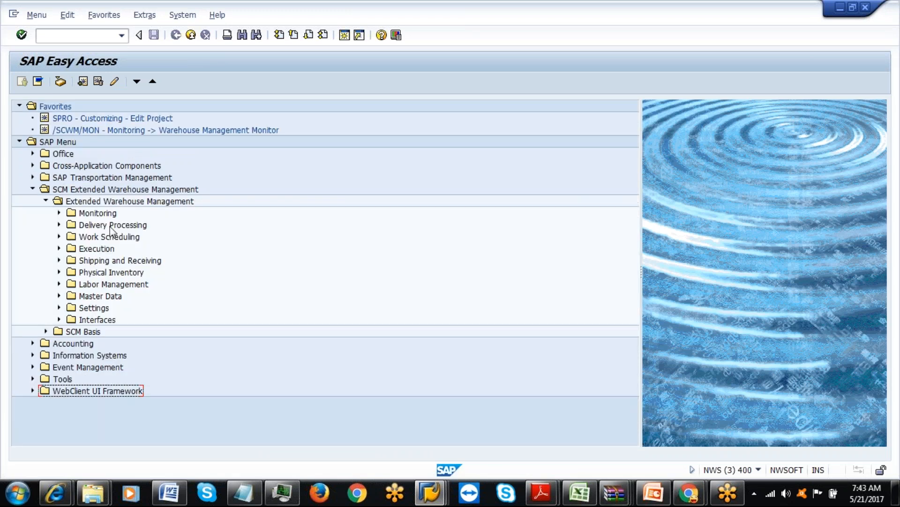
left_click(59, 296)
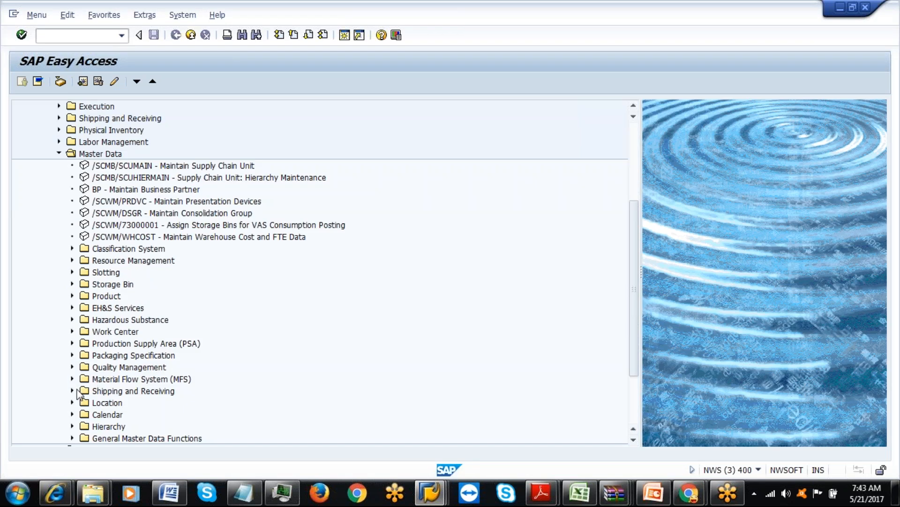
left_click(72, 260)
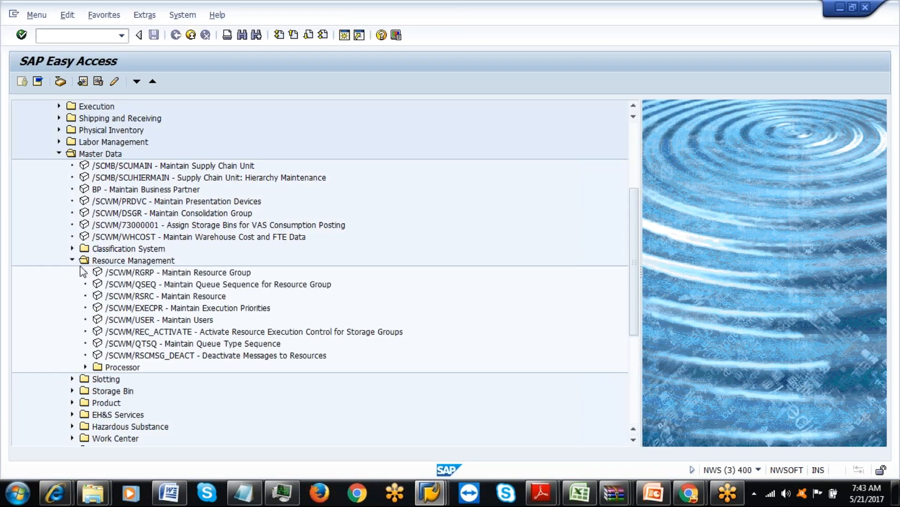
left_click(85, 367)
left_click(149, 379)
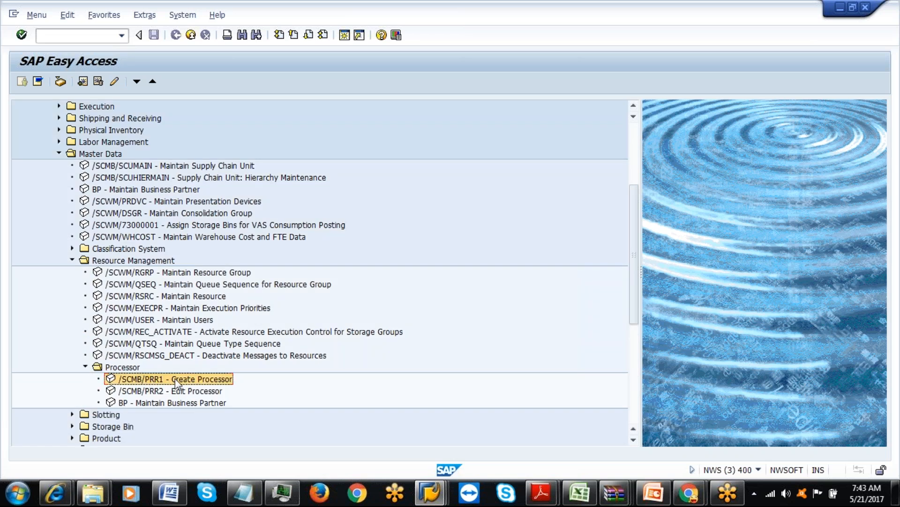
left_click(178, 391)
left_click(177, 382)
double_click(176, 382)
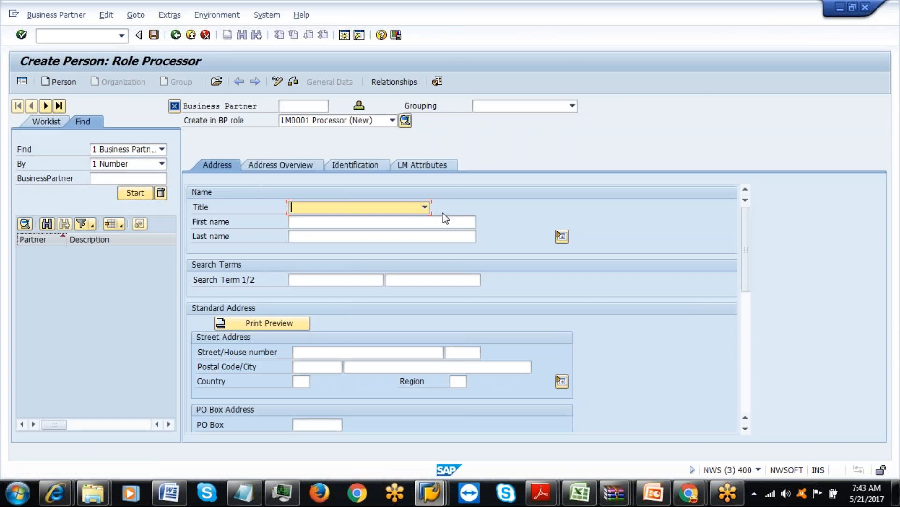
Set the processor's title to Mr., first name 'test' and last name 'process'.
left_click(424, 207)
left_click(390, 230)
left_click(357, 222)
key("alt+space")
left_click(355, 213)
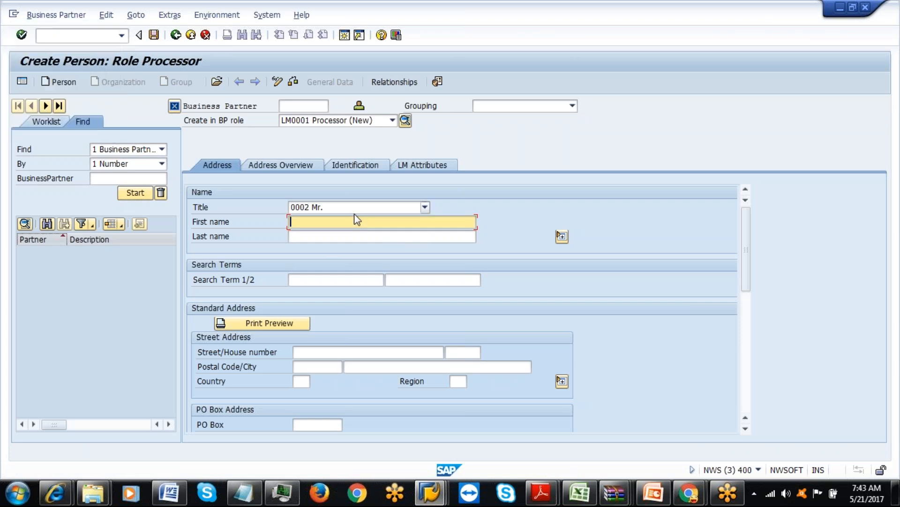
type("test")
left_click(338, 239)
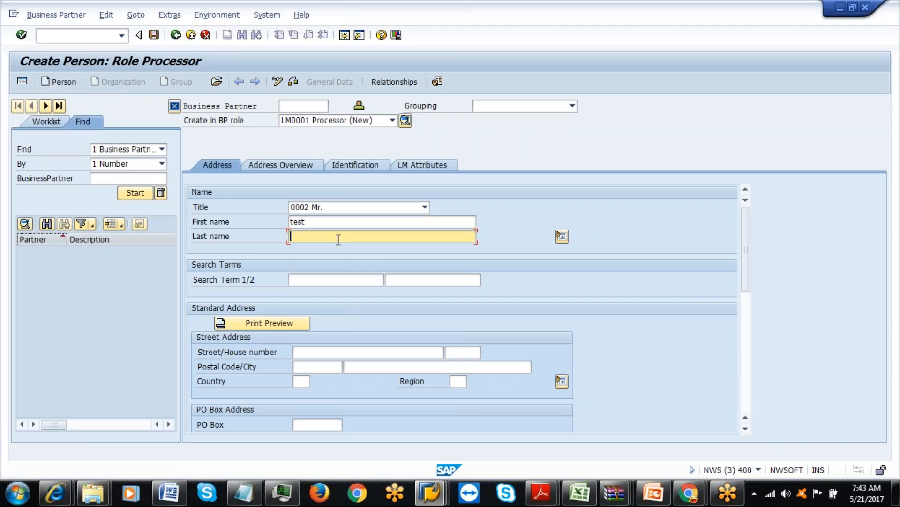
type("process")
Enter postal code 500049, city HYDERABAD and country IN, then check the address overview.
left_click(311, 371)
left_click(337, 376)
key("Tab")
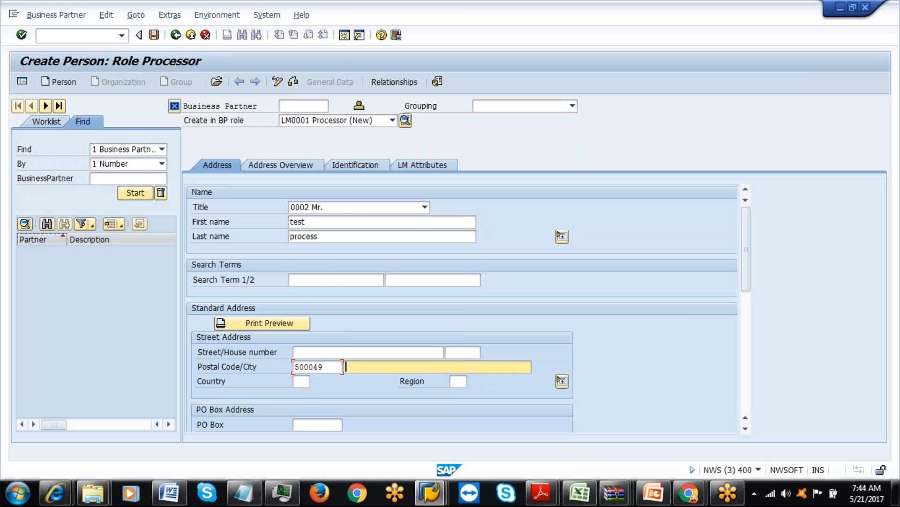
left_click(368, 380)
left_click(299, 383)
type("IN")
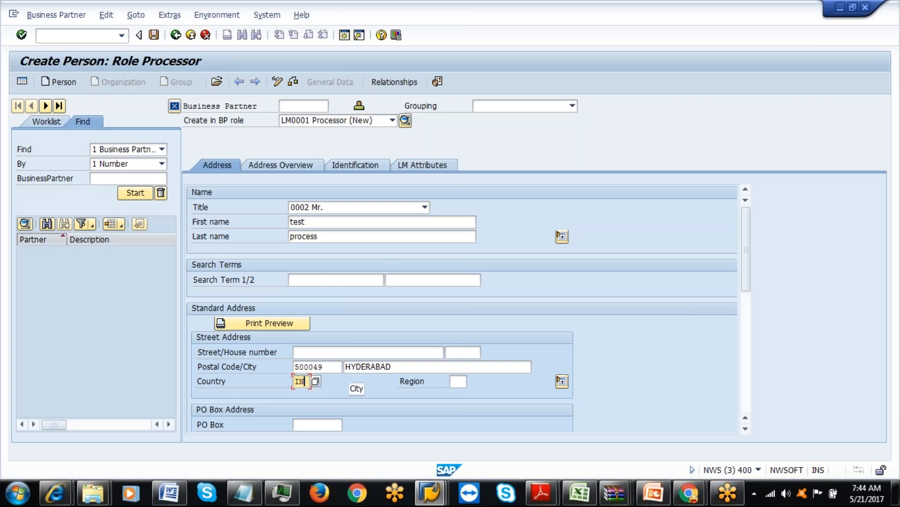
left_click(562, 381)
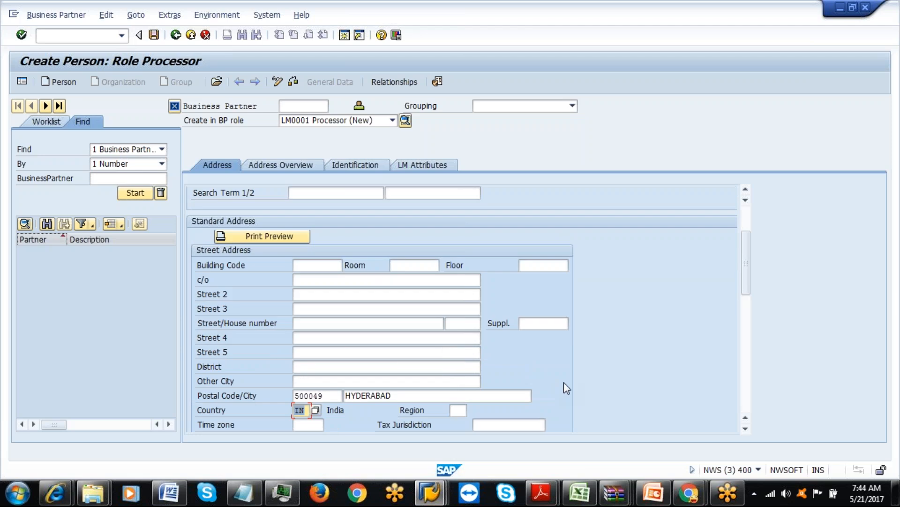
left_click_drag(745, 280, 746, 250)
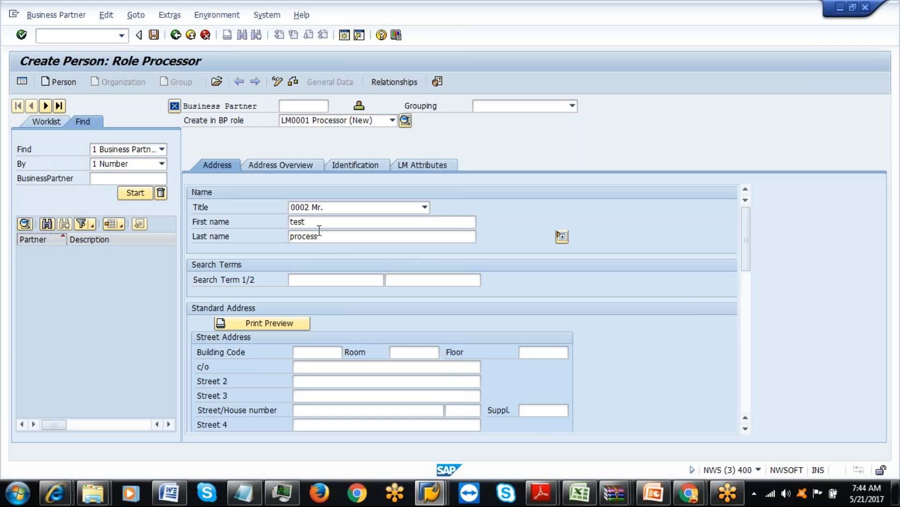
left_click_drag(747, 249, 746, 406)
left_click(307, 164)
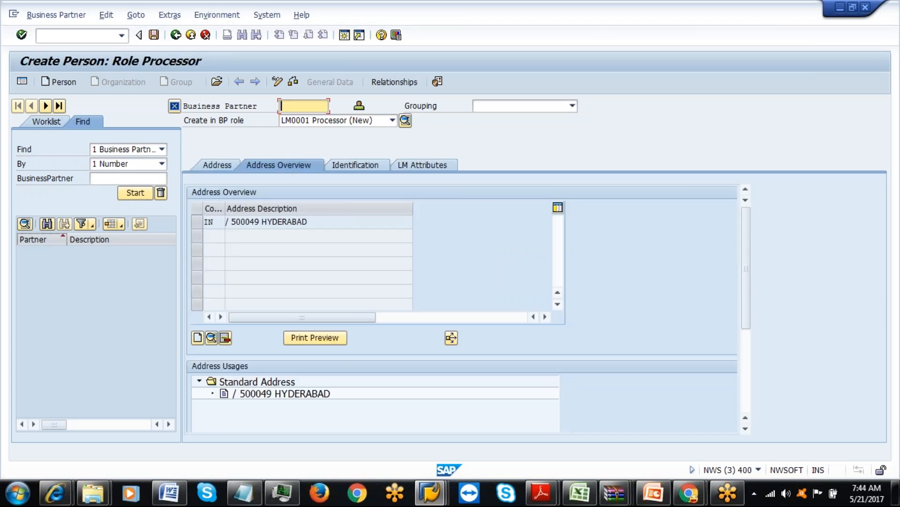
Review the Identification fields (personnel number, user name, external BP number), then view LM Attributes.
left_click(364, 165)
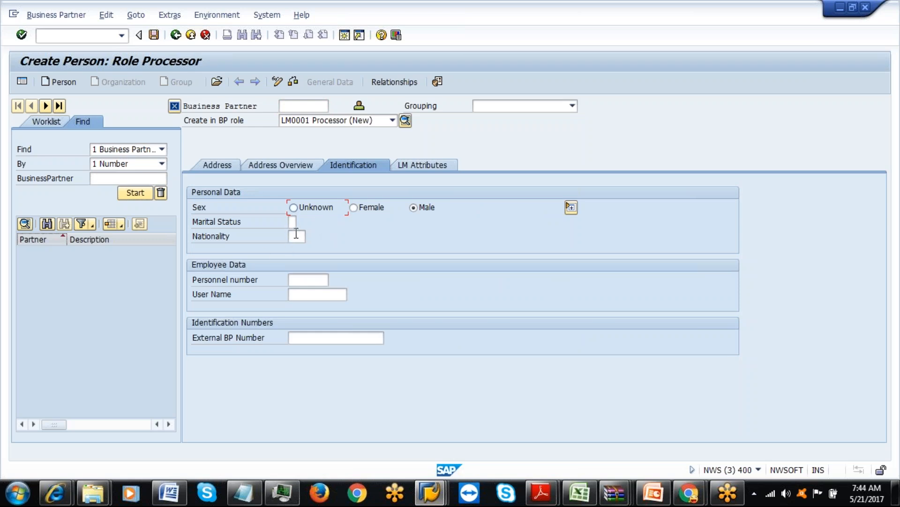
left_click(303, 279)
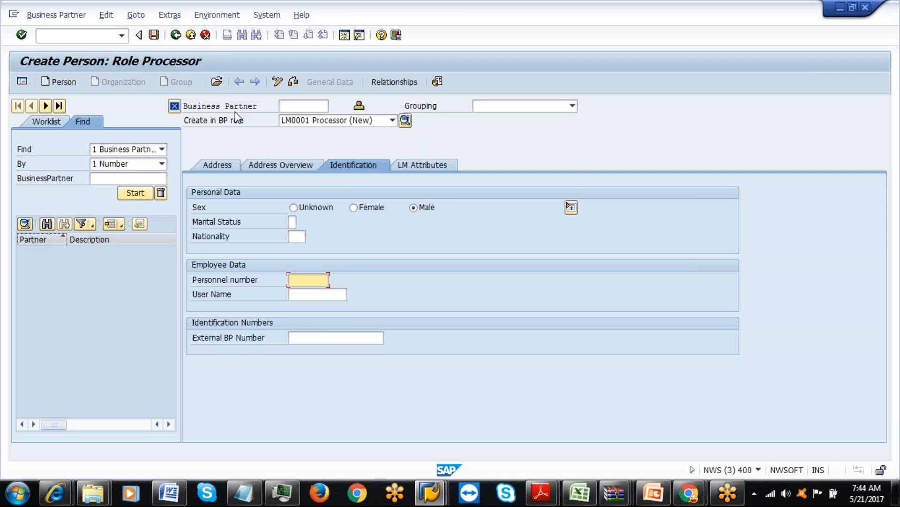
left_click(299, 294)
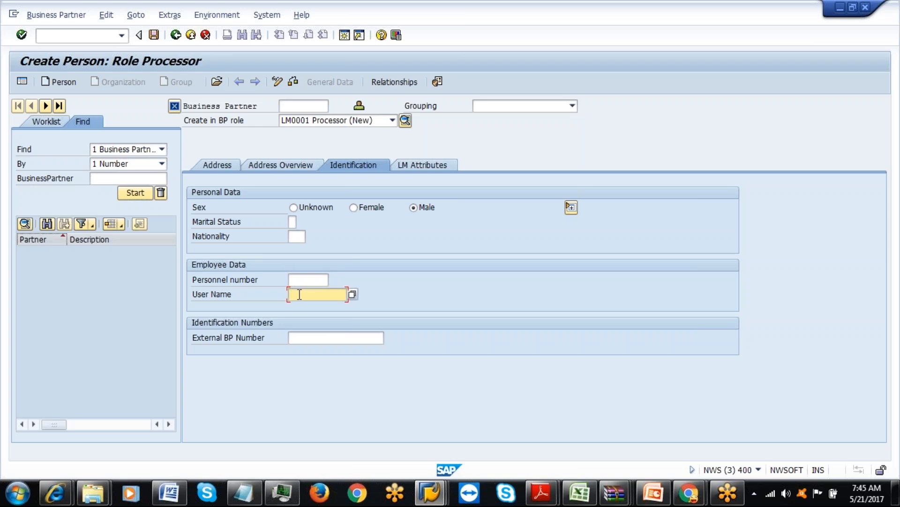
left_click(298, 338)
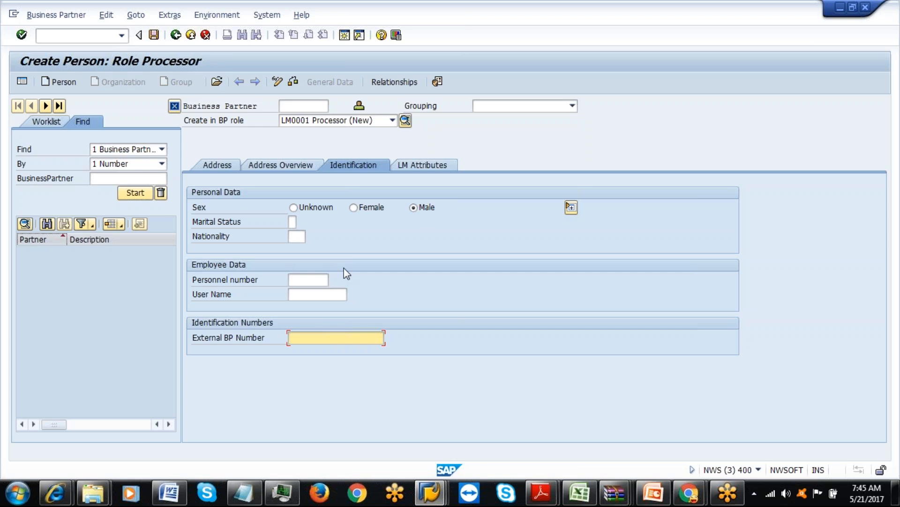
left_click(418, 165)
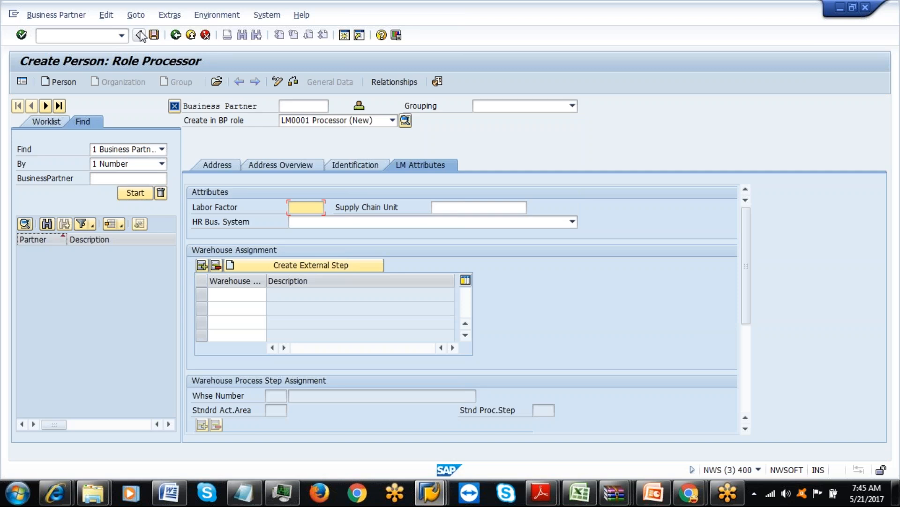
Try saving the new processor, then back out of the short dump to SAP Easy Access.
left_click(153, 35)
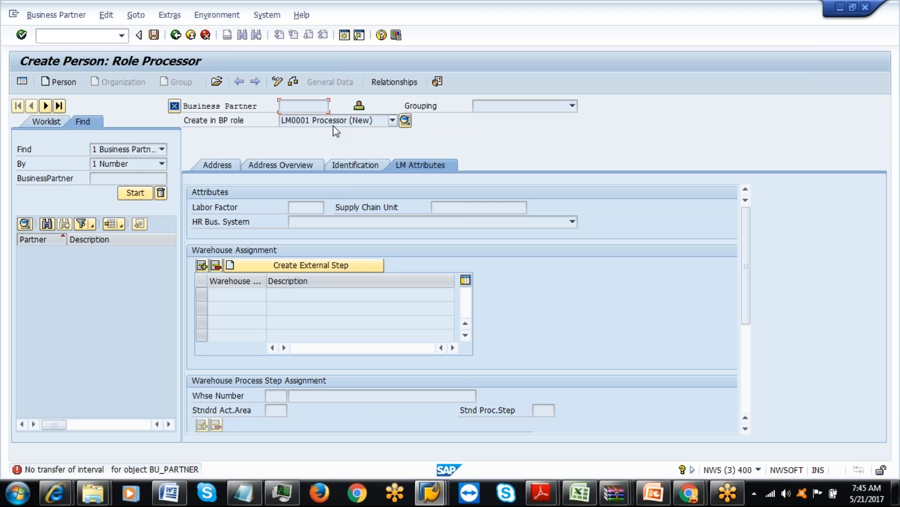
left_click(176, 35)
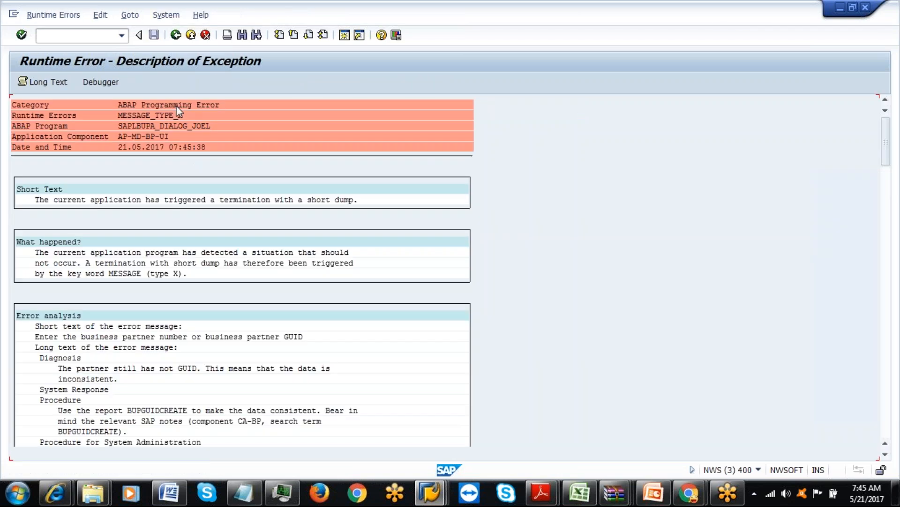
left_click(176, 35)
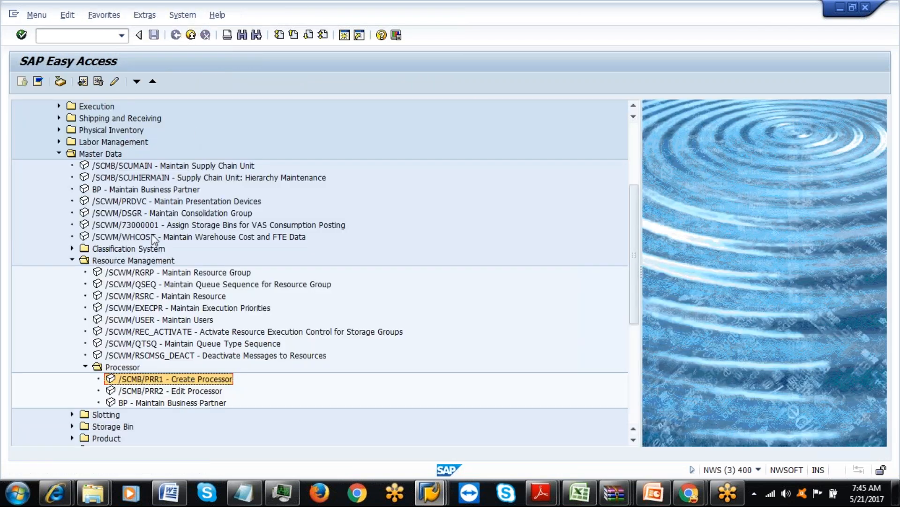
Launch /SCMB/PRR2 Edit Processor and list business partner numbers in the search help, centring the results.
double_click(142, 391)
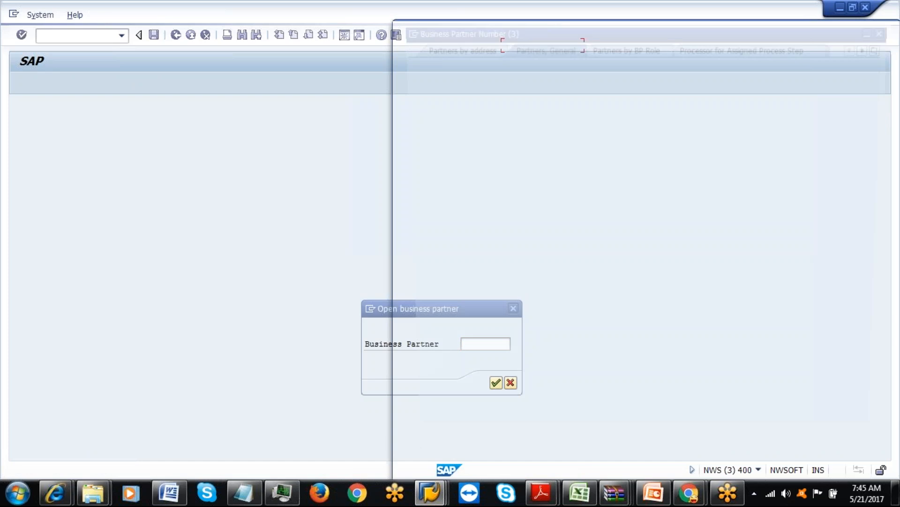
left_click(848, 458)
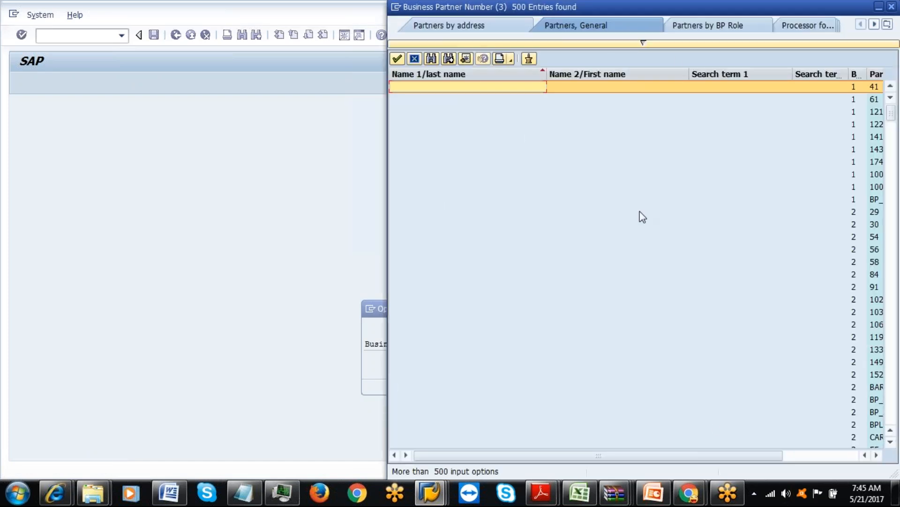
left_click_drag(690, 8, 484, 45)
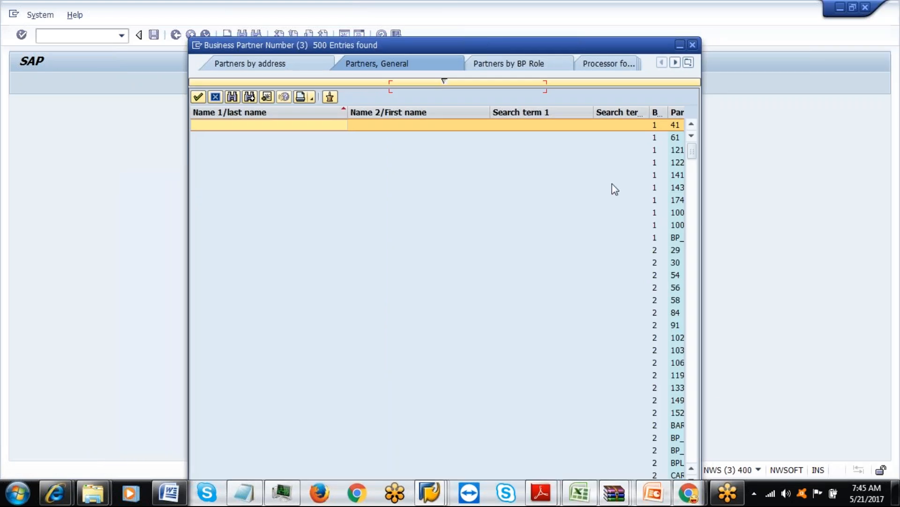
left_click_drag(608, 44, 603, 19)
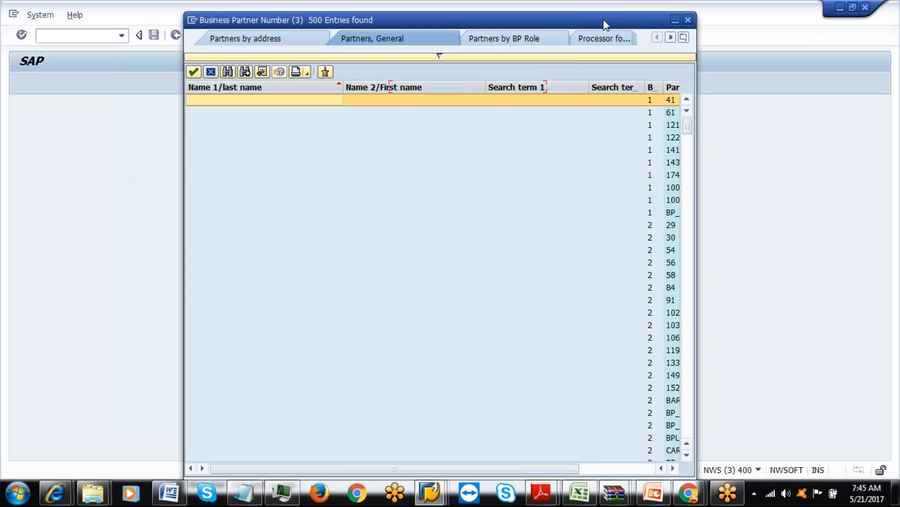
Open business partner 61 and give it postal code 500049, city HYDERABAD and country IN.
double_click(670, 115)
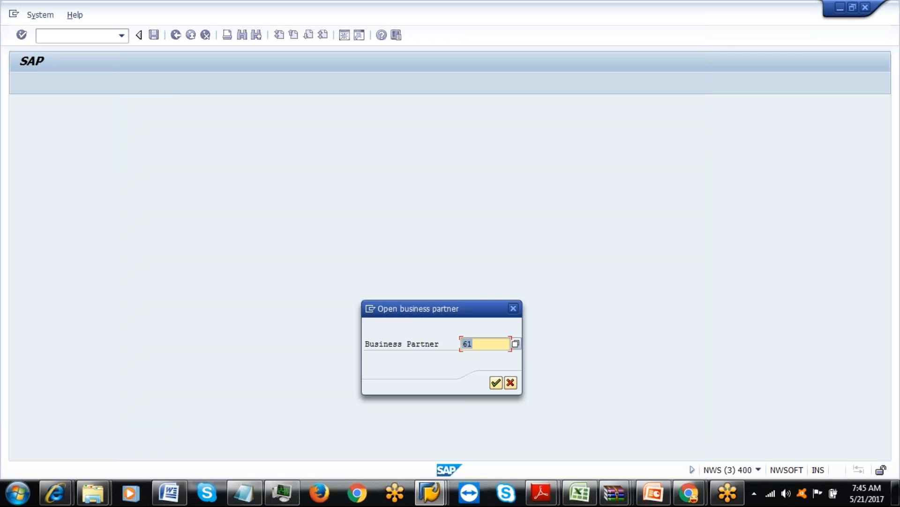
left_click(496, 383)
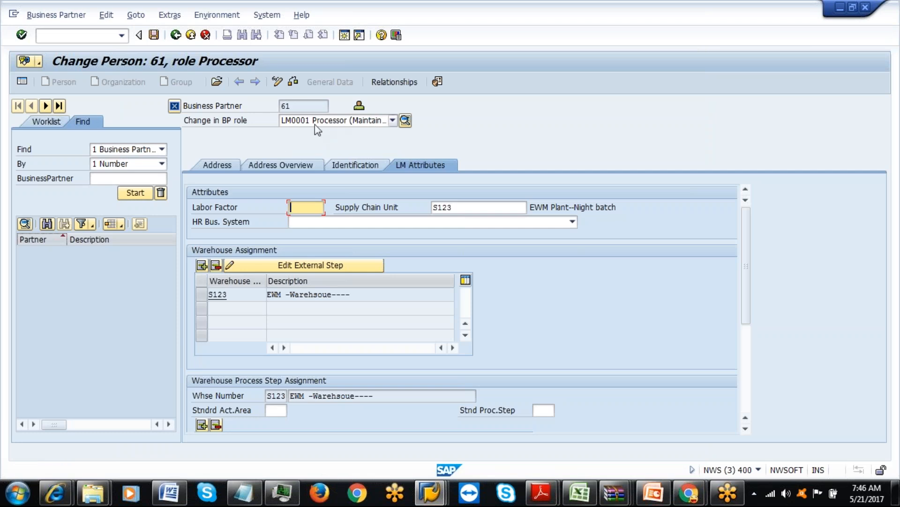
left_click(226, 164)
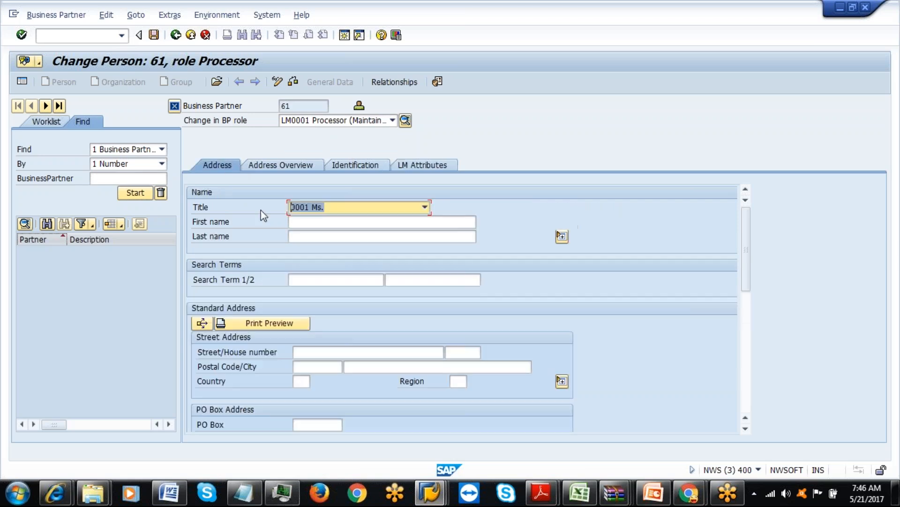
left_click(309, 368)
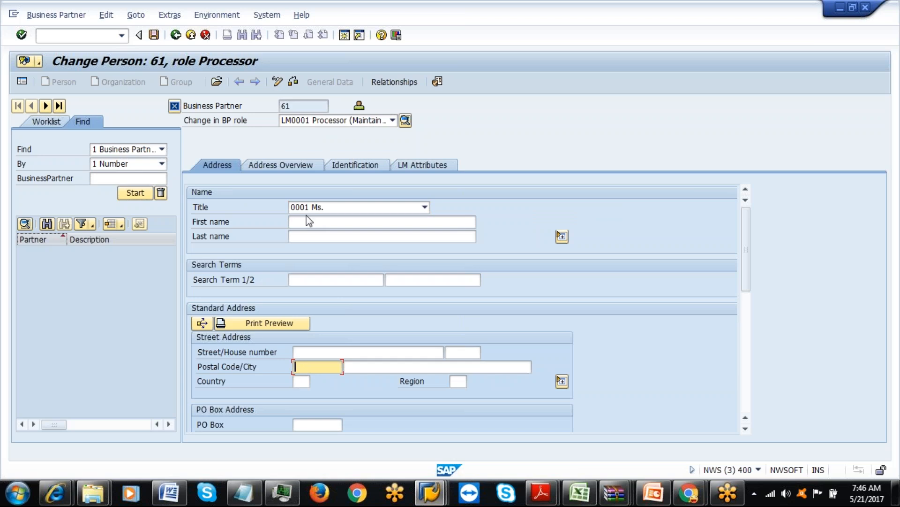
type("500049")
left_click(371, 366)
type("H")
left_click(363, 384)
left_click(300, 380)
type("I")
left_click(300, 390)
left_click(271, 164)
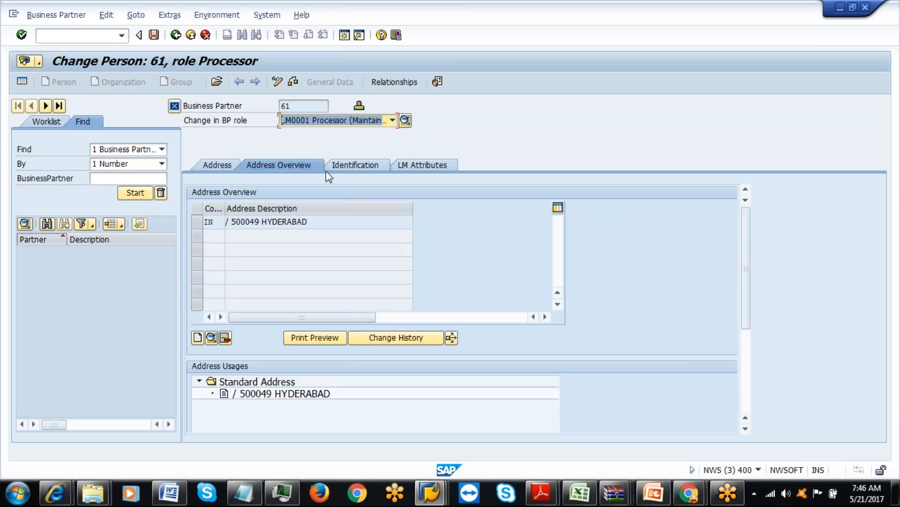
On Identification, enter the partner's user name and set the sex to Female.
left_click(359, 169)
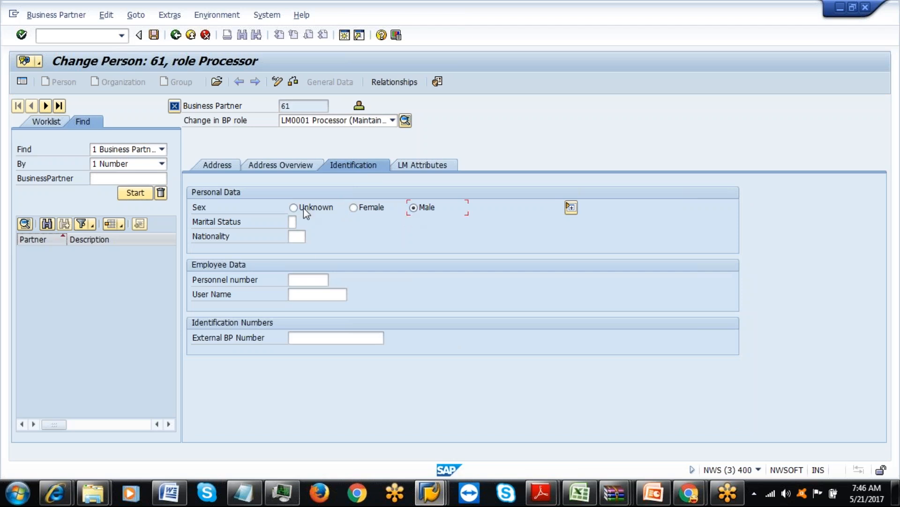
left_click(302, 282)
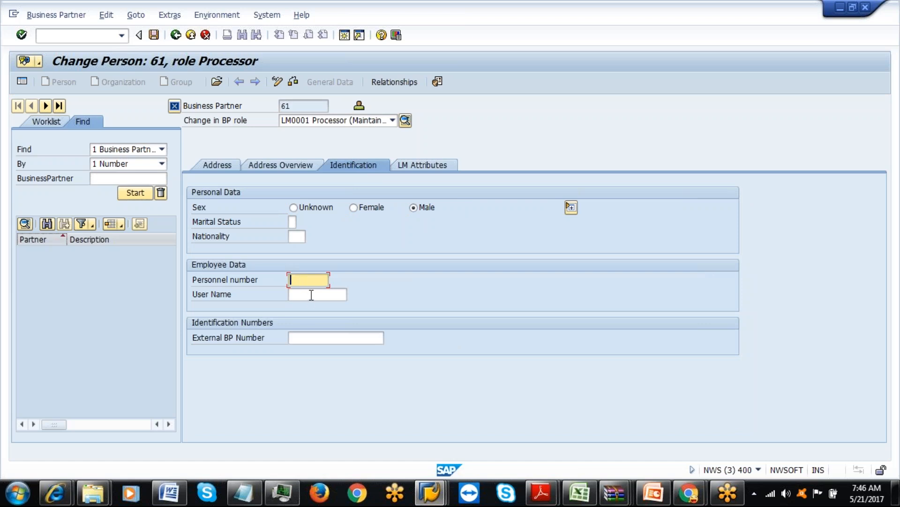
left_click(311, 294)
type("AMA")
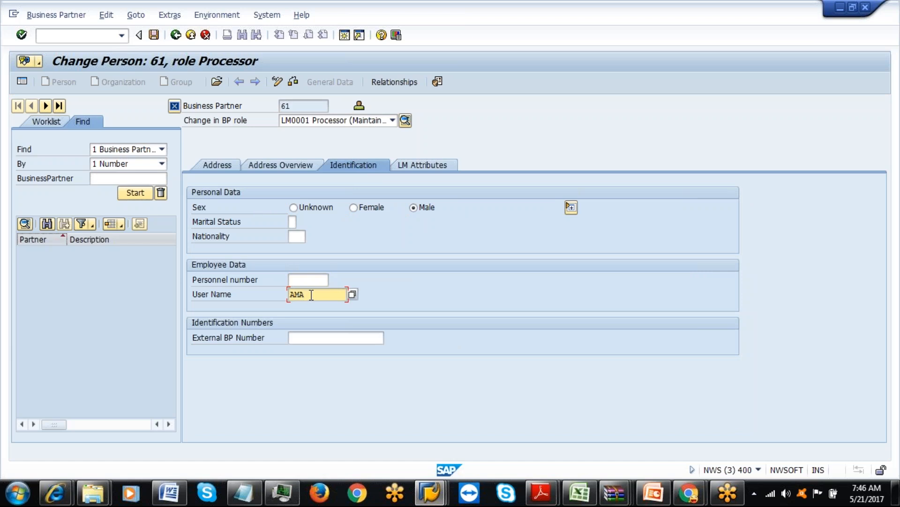
key("BackSpace")
key("BackSpace")
key("BackSpace")
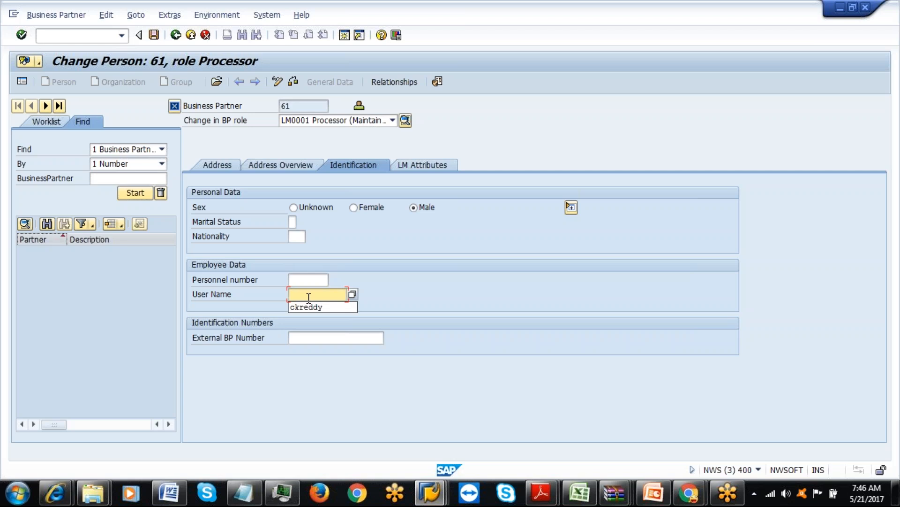
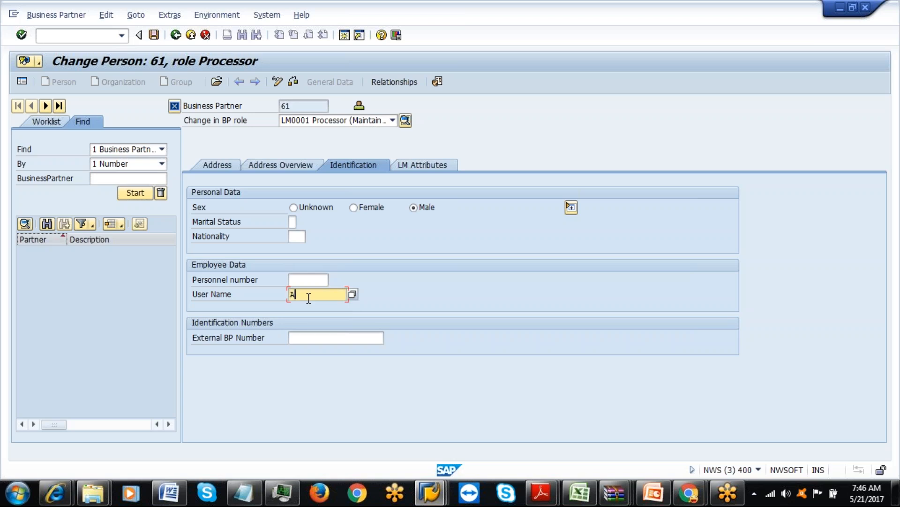
key("Return")
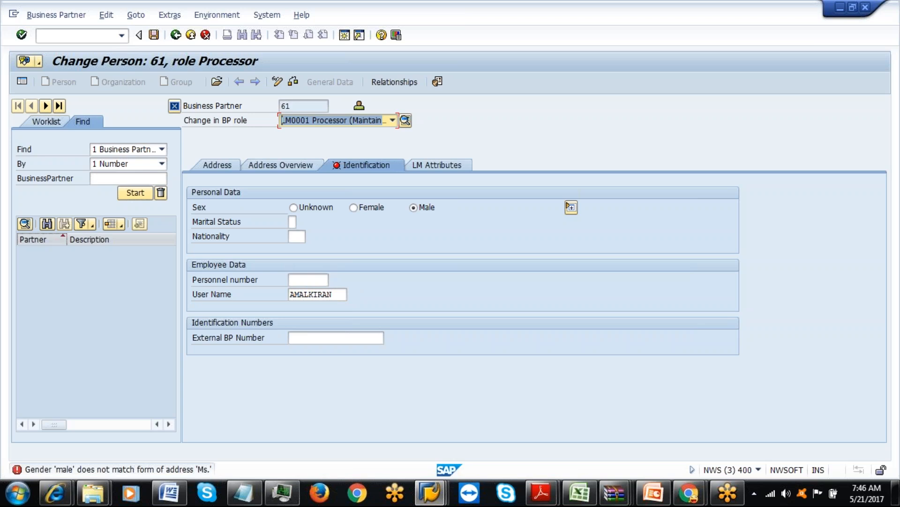
left_click(354, 207)
key("Return")
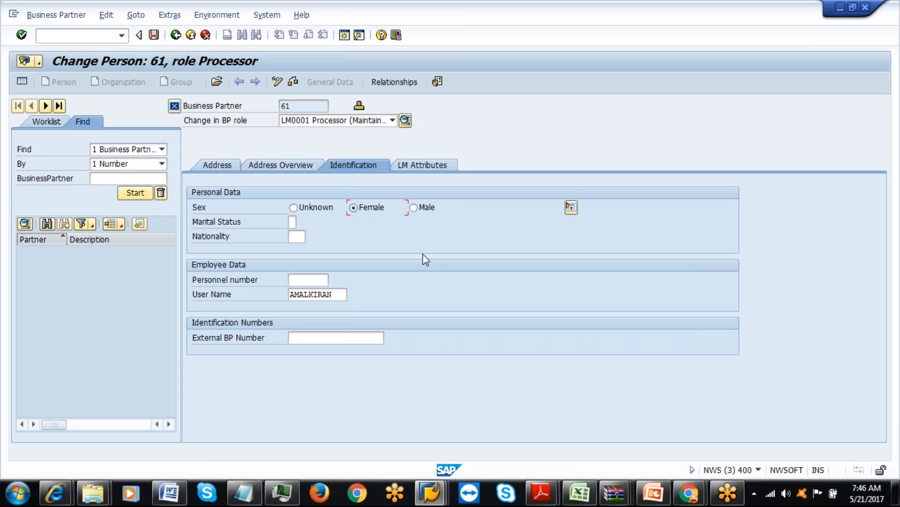
left_click(424, 165)
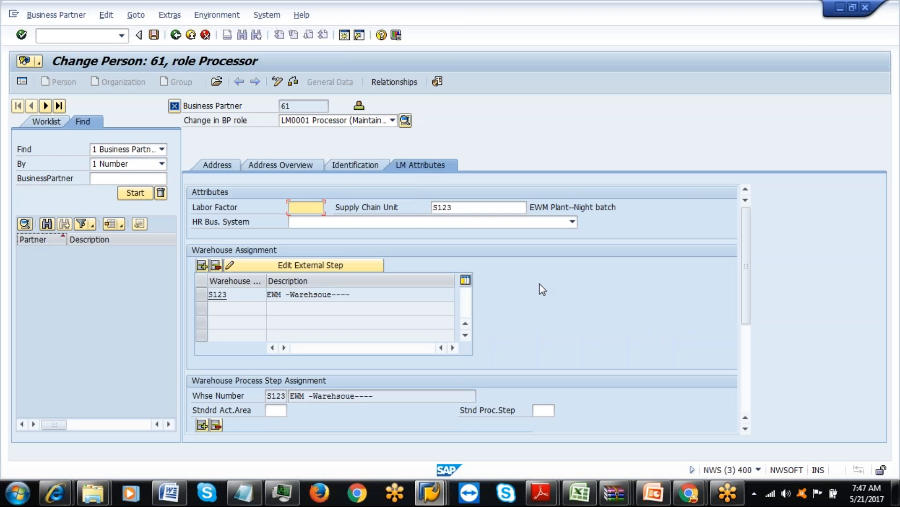
Add IAML as a new warehouse assignment row for processor 61.
left_click(198, 298)
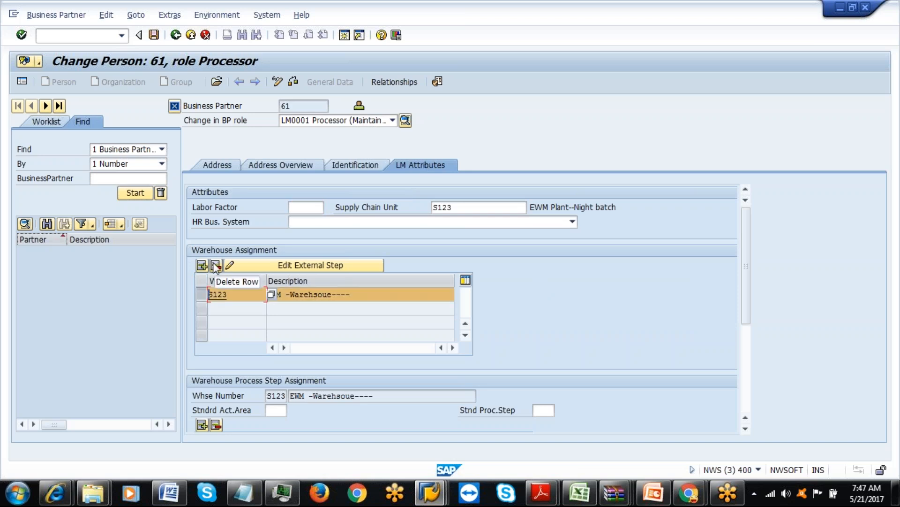
left_click(201, 294)
left_click(202, 265)
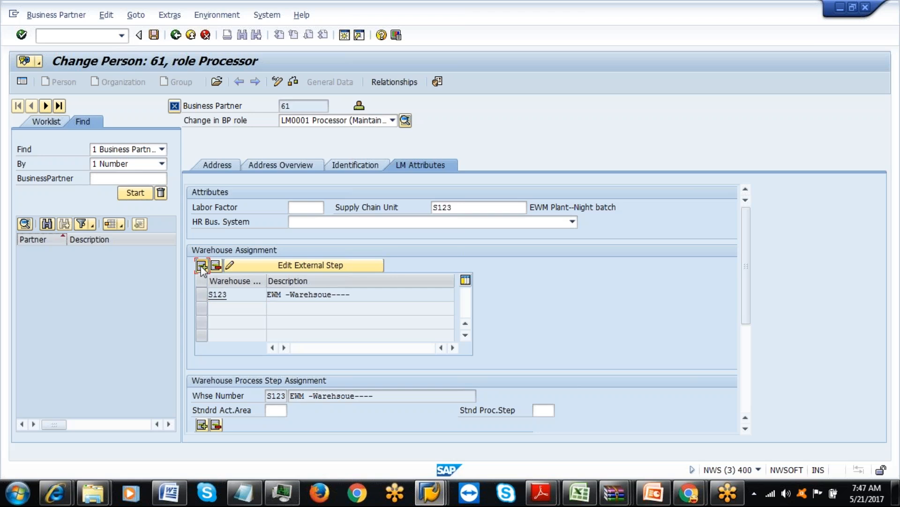
type("I")
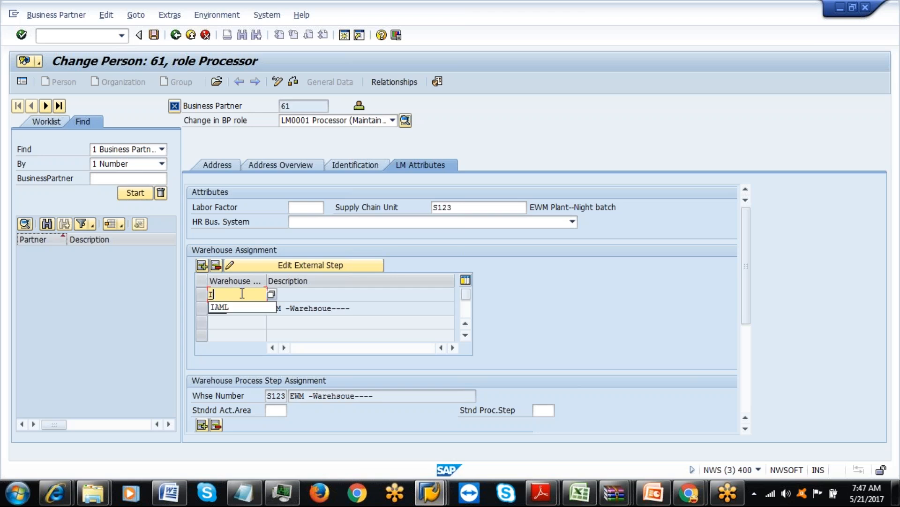
type("AML")
key("Return")
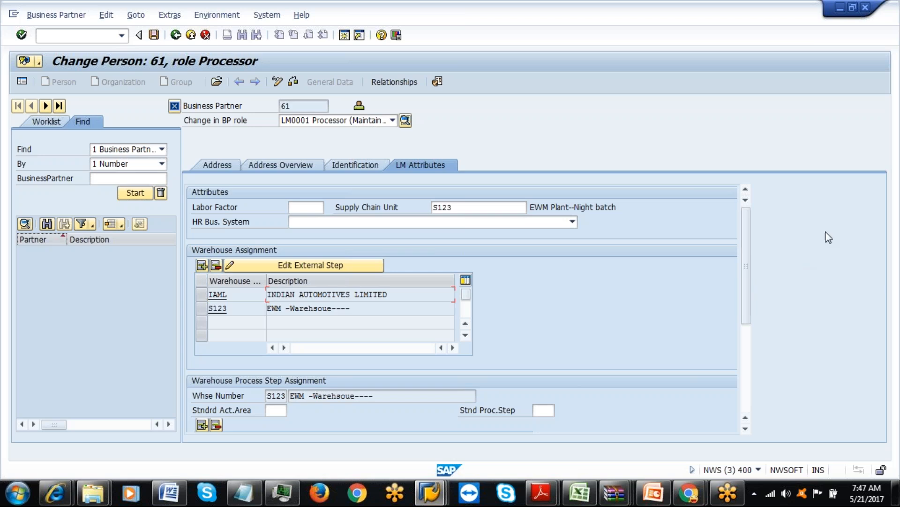
Delete the S123 warehouse assignment and save the processor.
scroll(748, 275, "down", 1)
left_click_drag(748, 274, 748, 332)
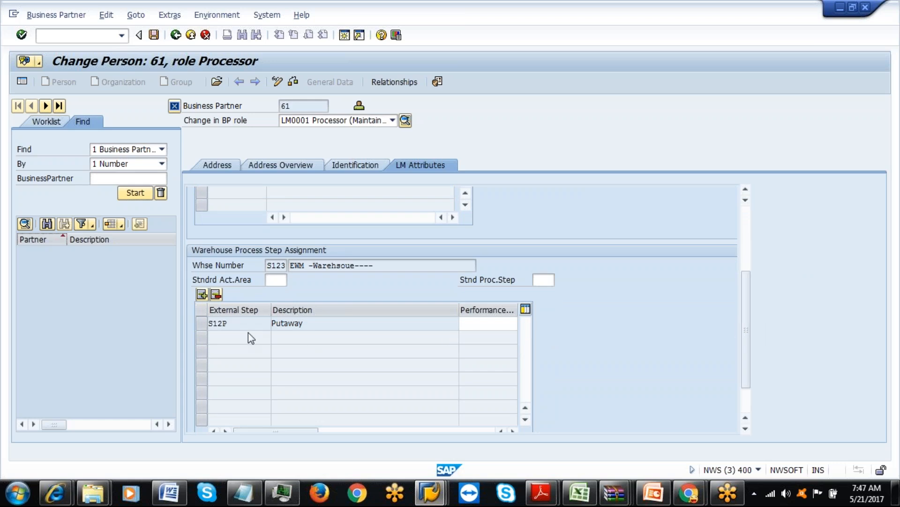
left_click_drag(743, 336, 739, 271)
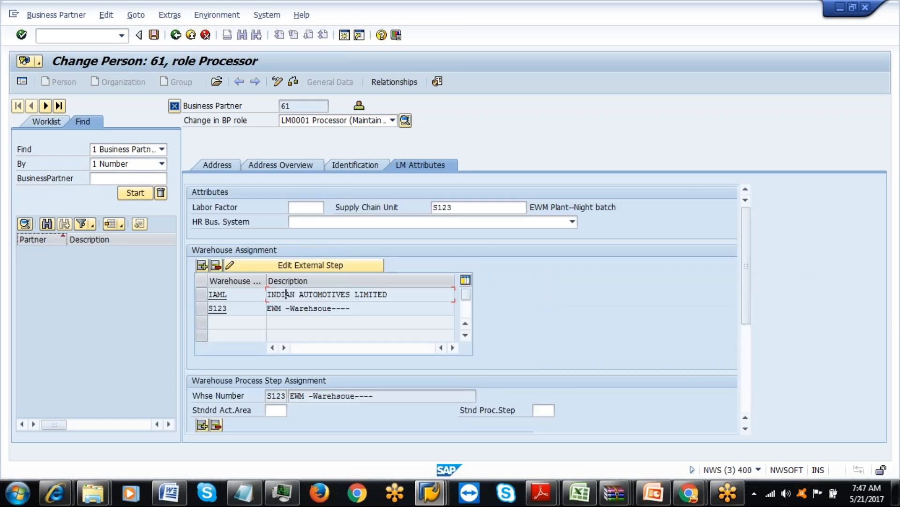
left_click(202, 308)
left_click(215, 265)
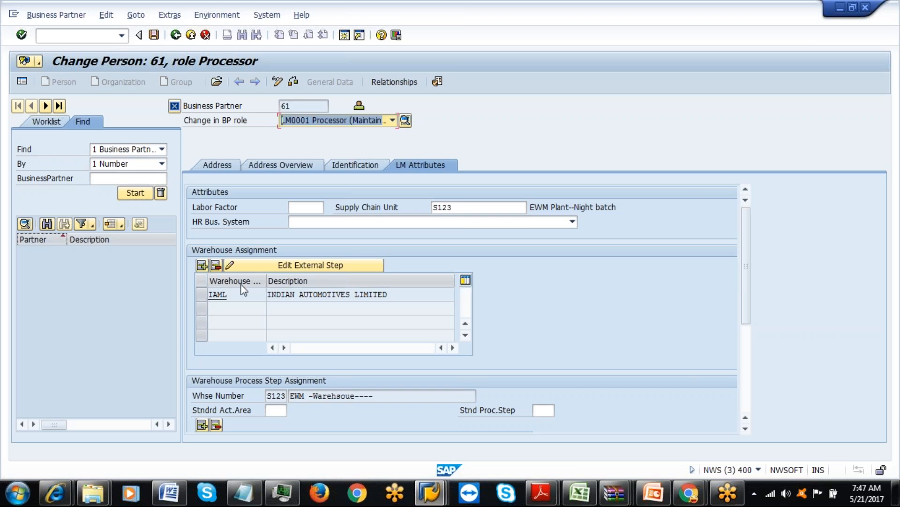
left_click(155, 37)
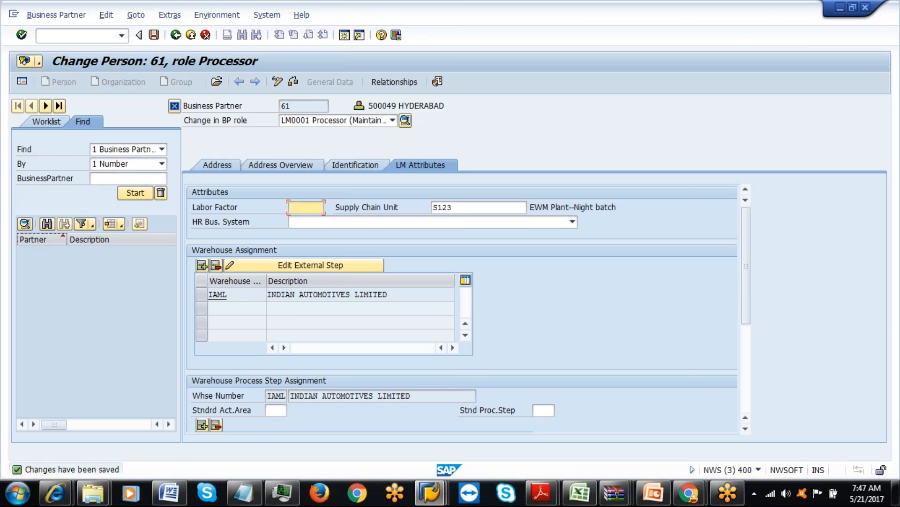
Insert an empty row in the External Step table for IAML.
left_click_drag(747, 277, 753, 349)
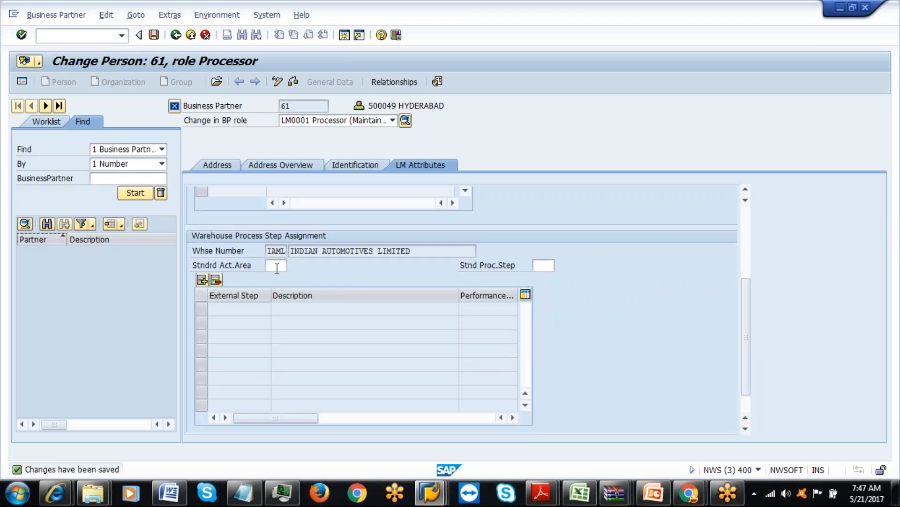
left_click(545, 266)
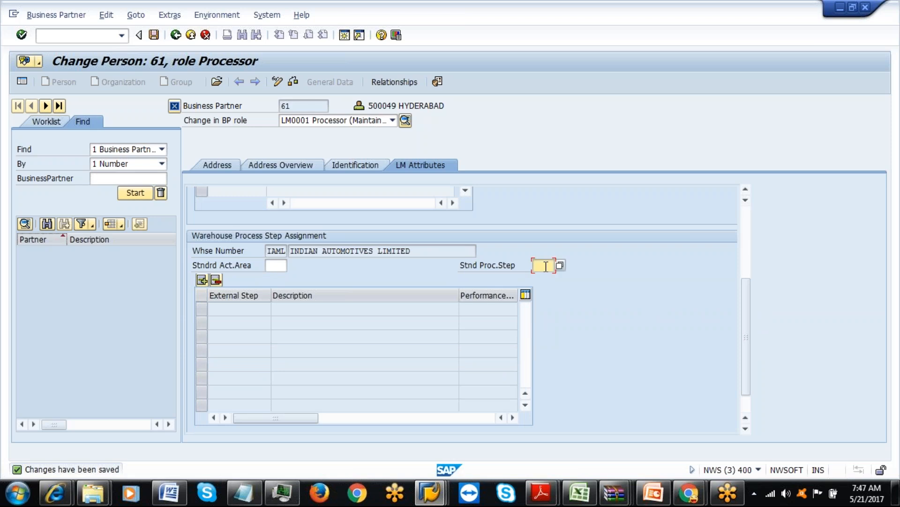
left_click(202, 279)
left_click(239, 310)
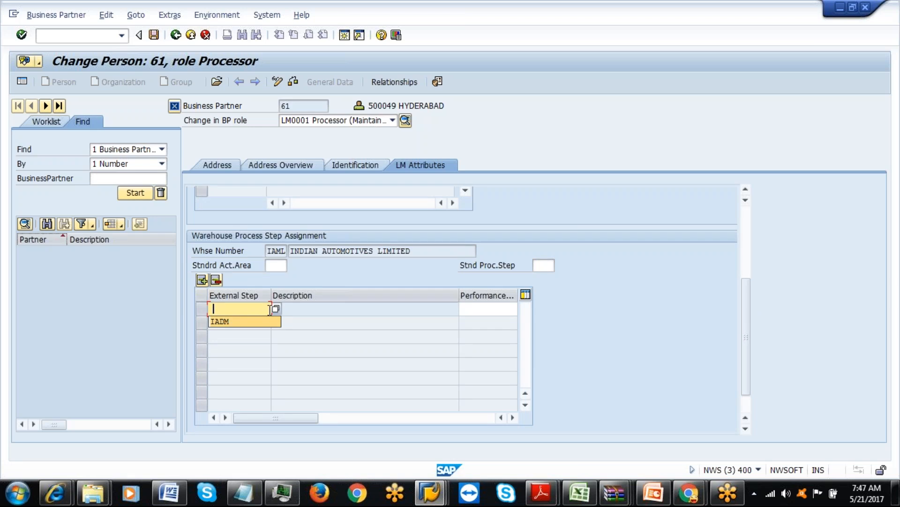
Paste ILUD from the spreadsheet as the first external step.
left_click(580, 492)
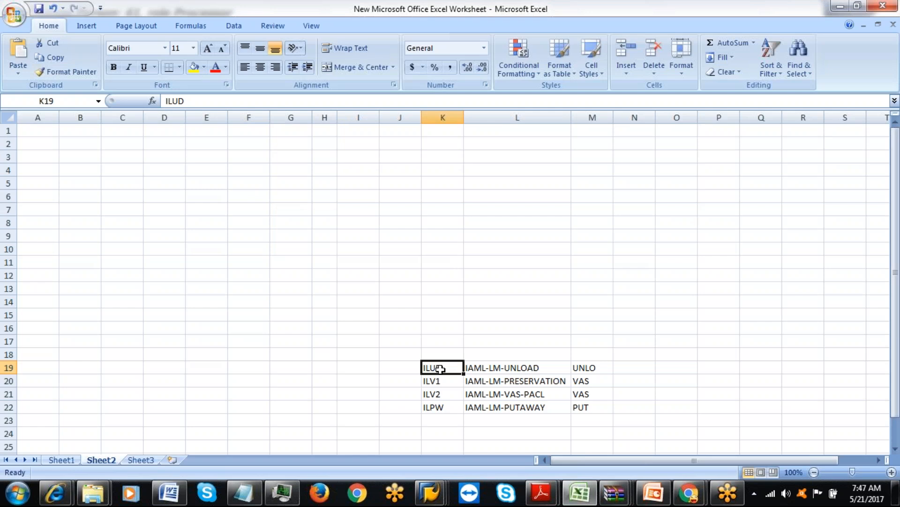
key("ctrl+c")
key("alt+Tab")
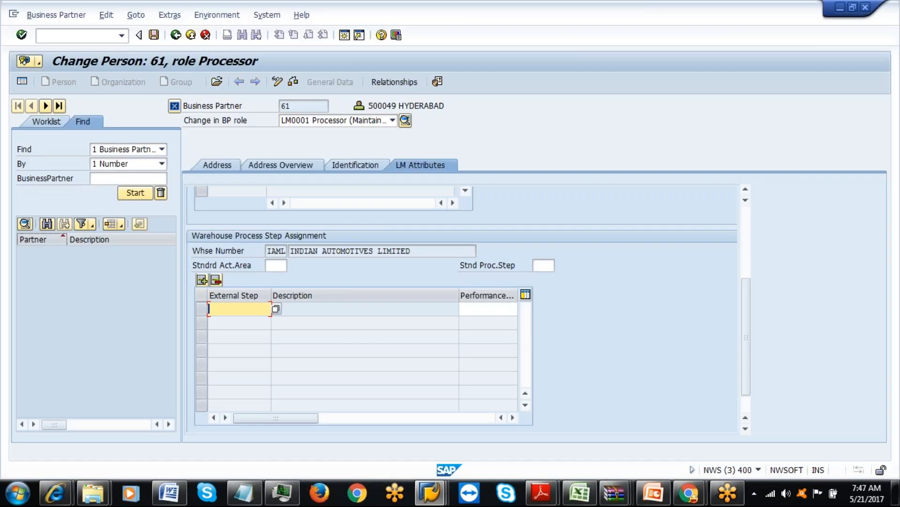
key("ctrl+v")
key("Return")
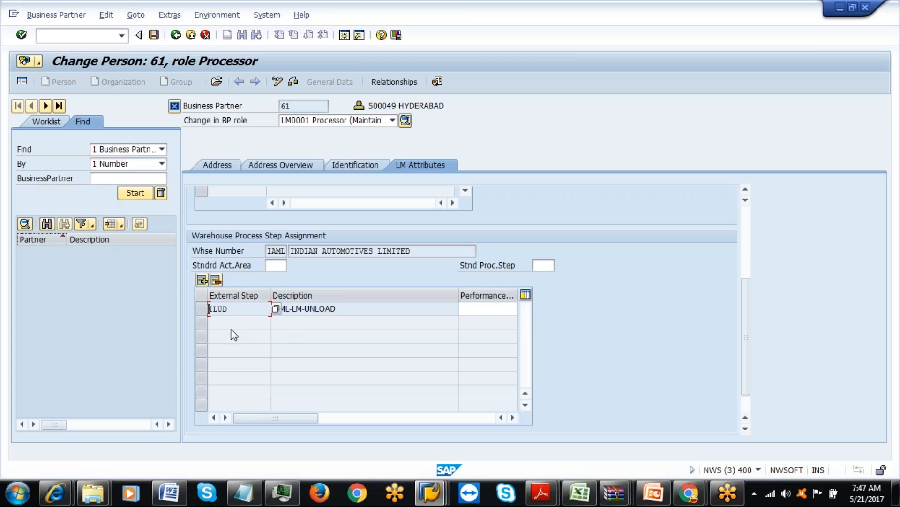
Add a second external step row with ILPW.
left_click(203, 281)
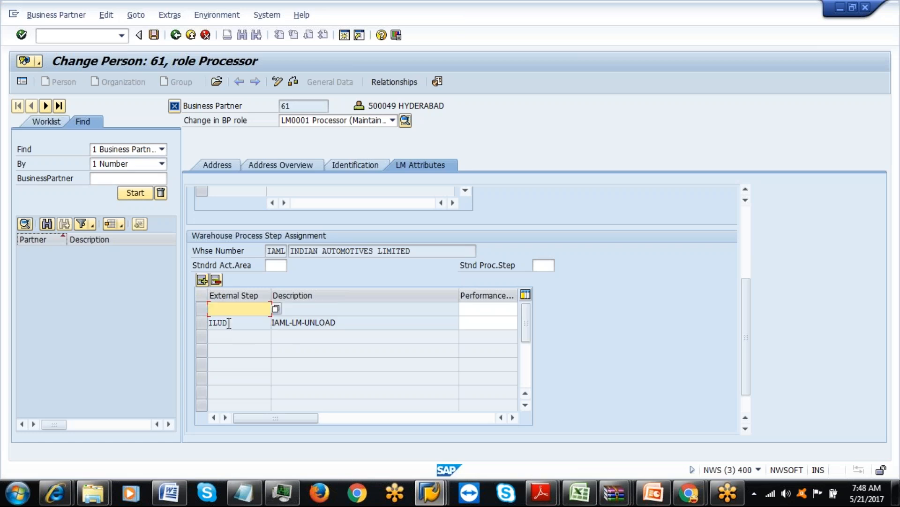
left_click(580, 492)
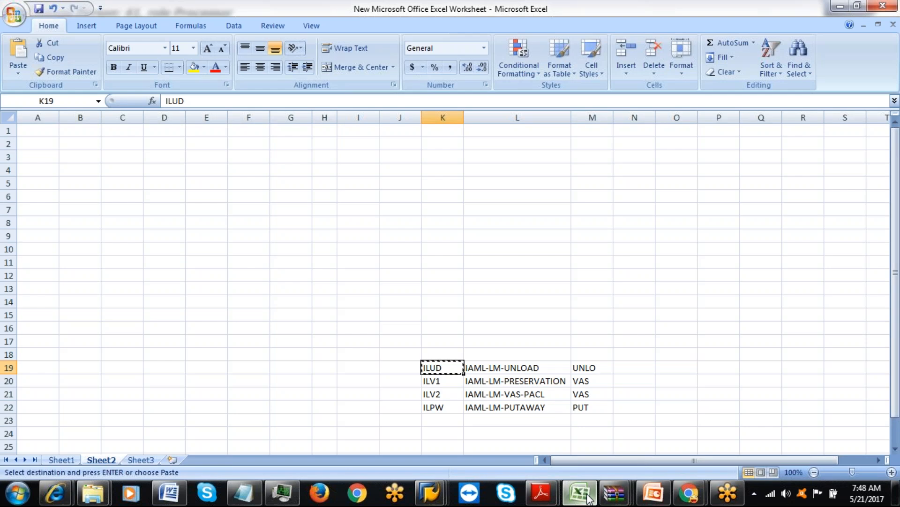
left_click(431, 493)
type("ILPW")
key("Return")
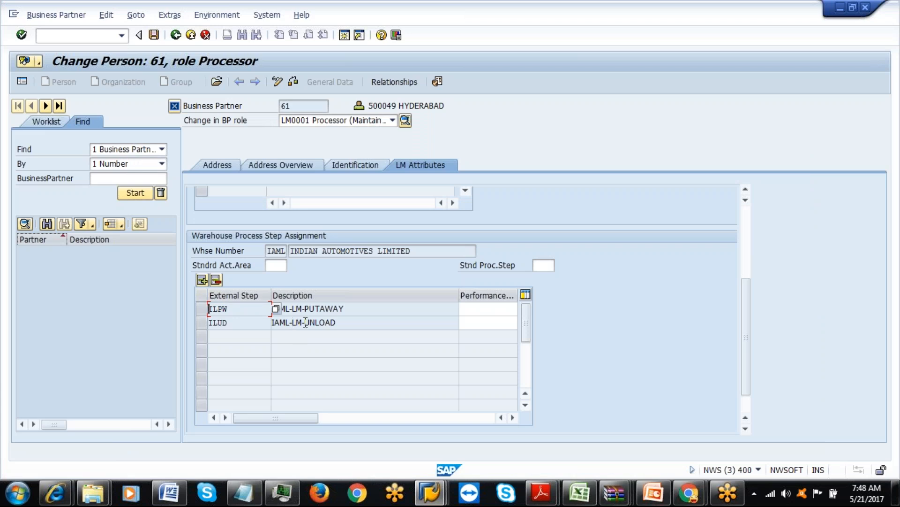
Save the external step assignments and return to SAP Easy Access.
left_click(303, 107)
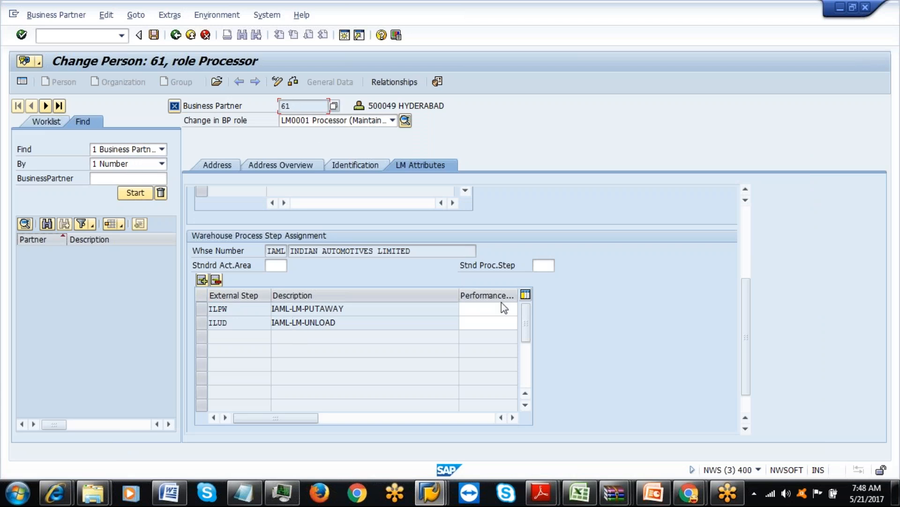
left_click(746, 189)
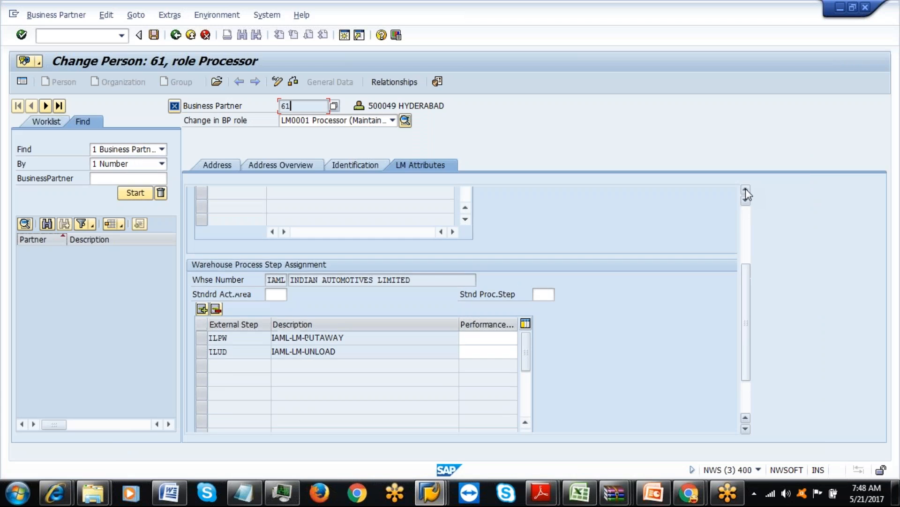
left_click(746, 189)
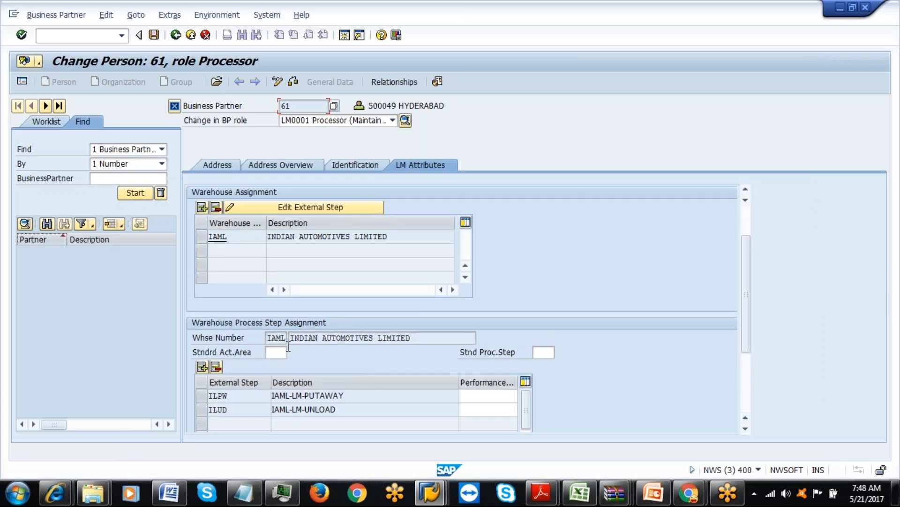
left_click(745, 189)
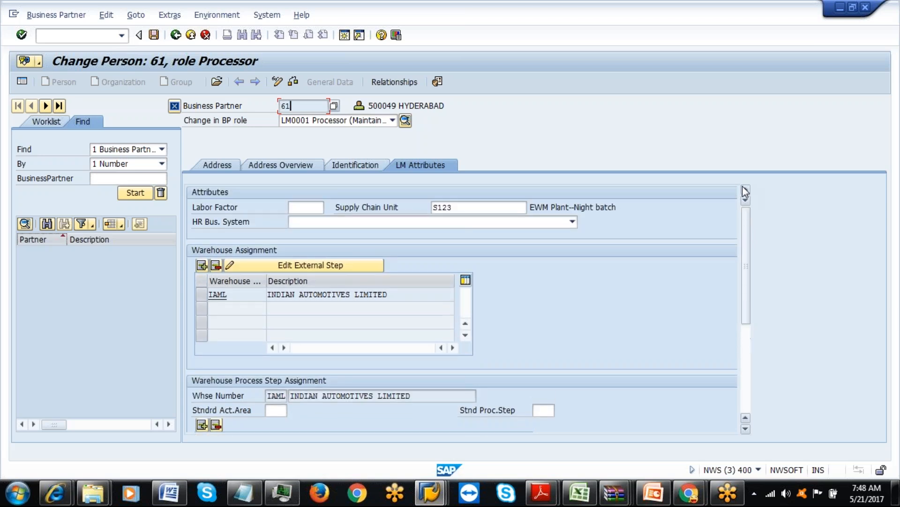
left_click(154, 35)
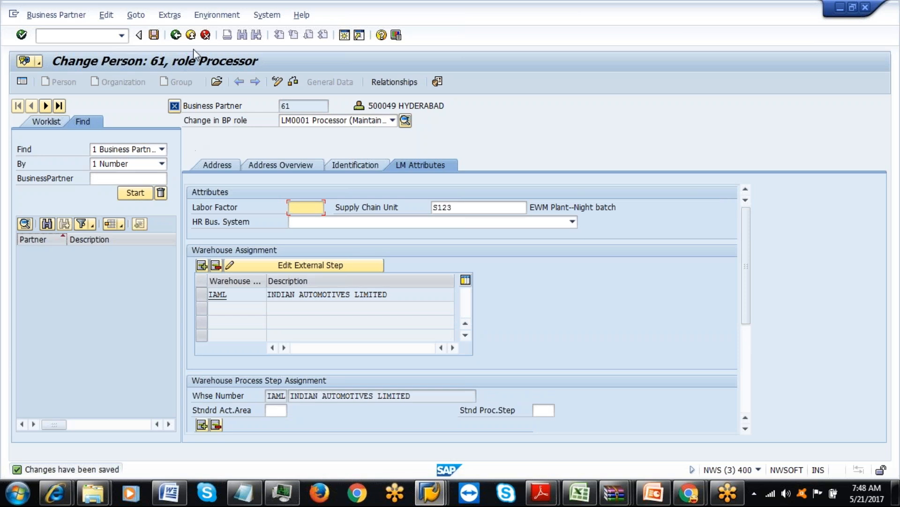
left_click(176, 35)
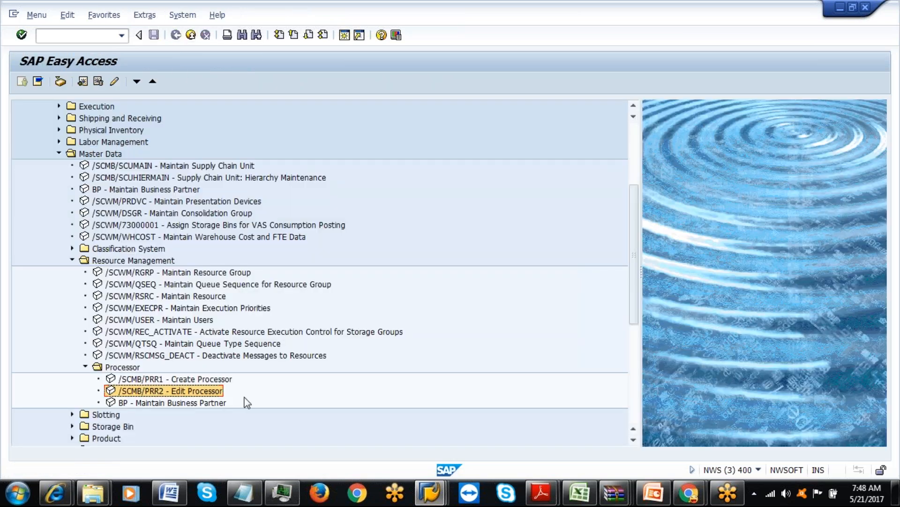
In the Confirm Warehouse Task window, put warehouse order 3911 in change mode and enter processor 61.
left_click(428, 492)
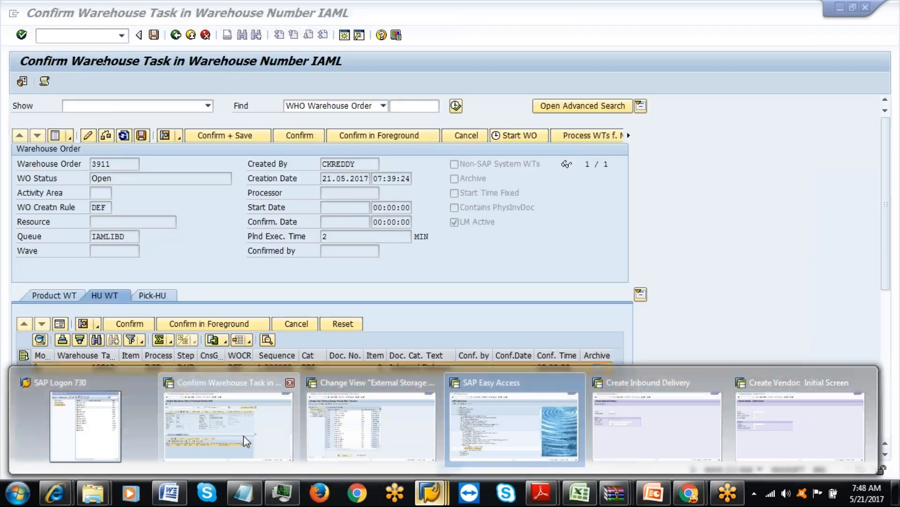
left_click(243, 441)
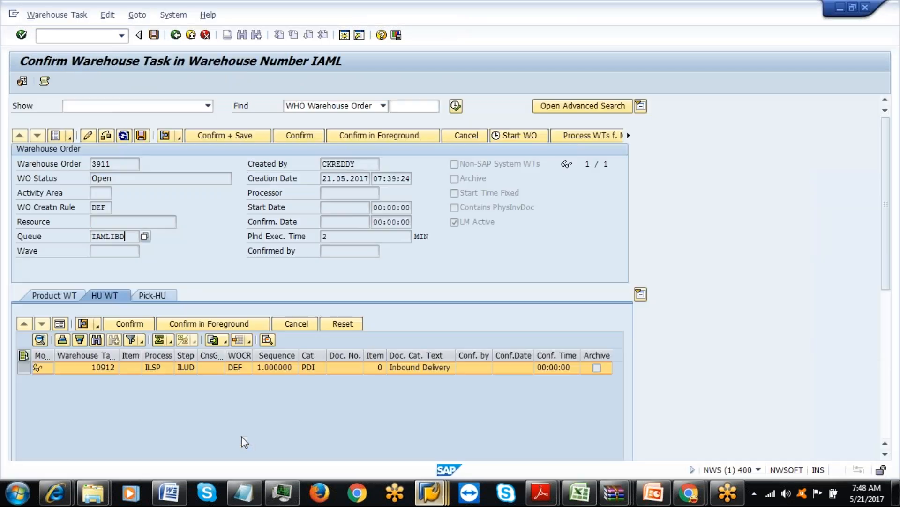
left_click(88, 137)
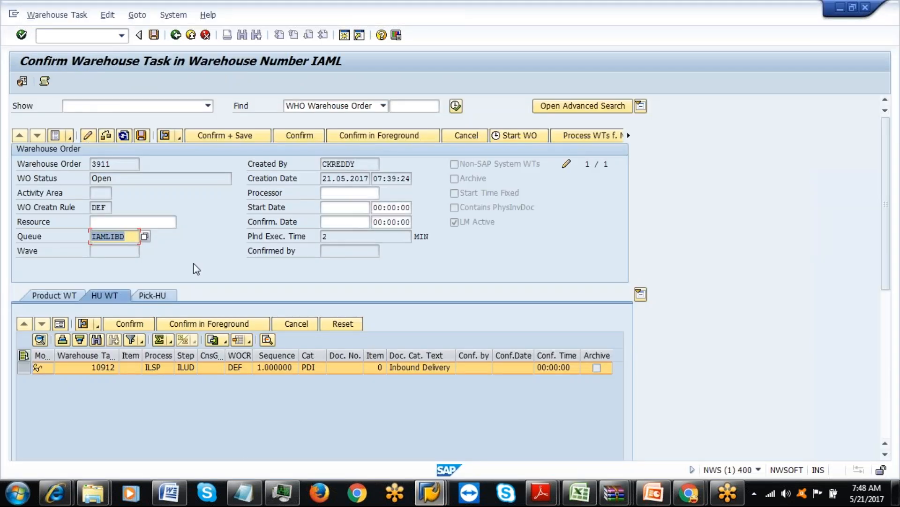
left_click(342, 193)
type("61")
key("Return")
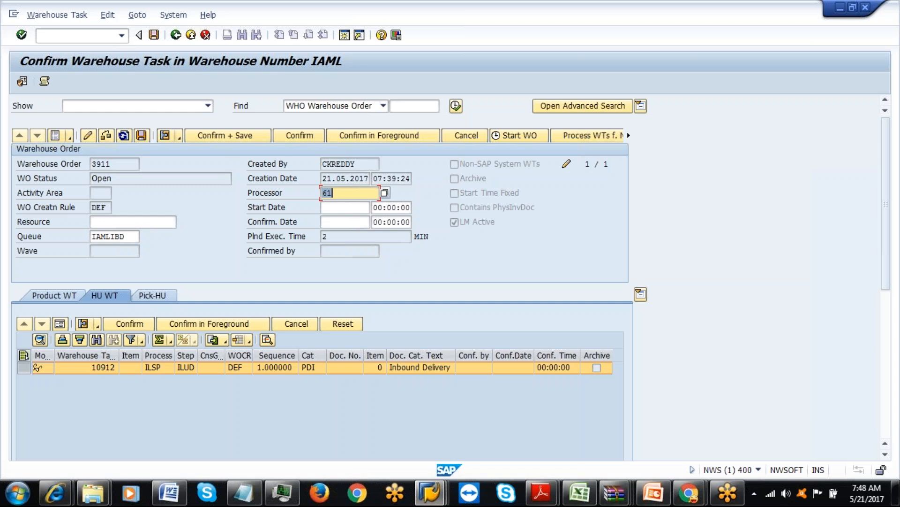
Re-enter processor 61 and save order 3911, accepting the Labor Management end-date warning.
key("BackSpace")
type("61")
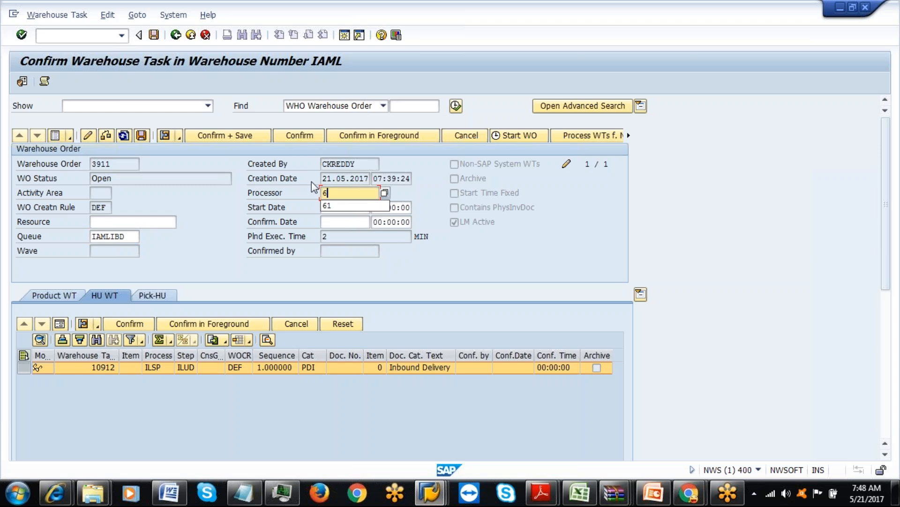
left_click(141, 135)
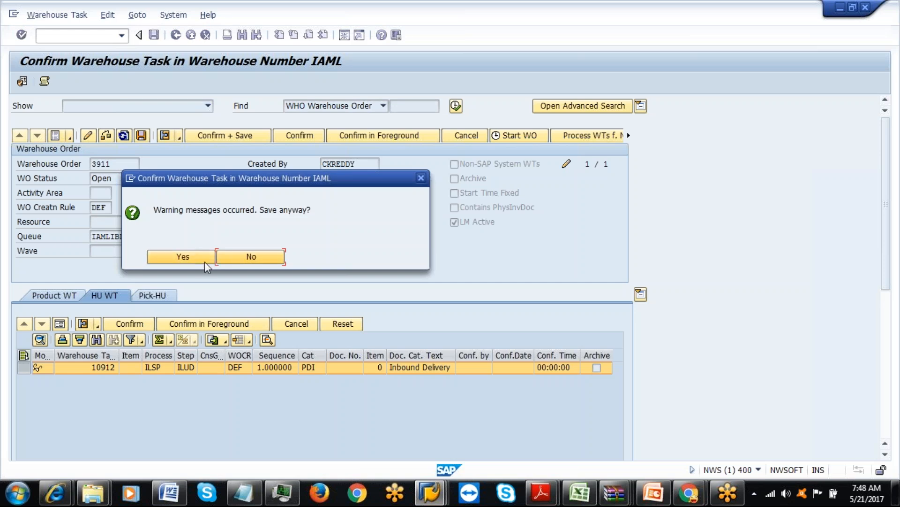
left_click(188, 258)
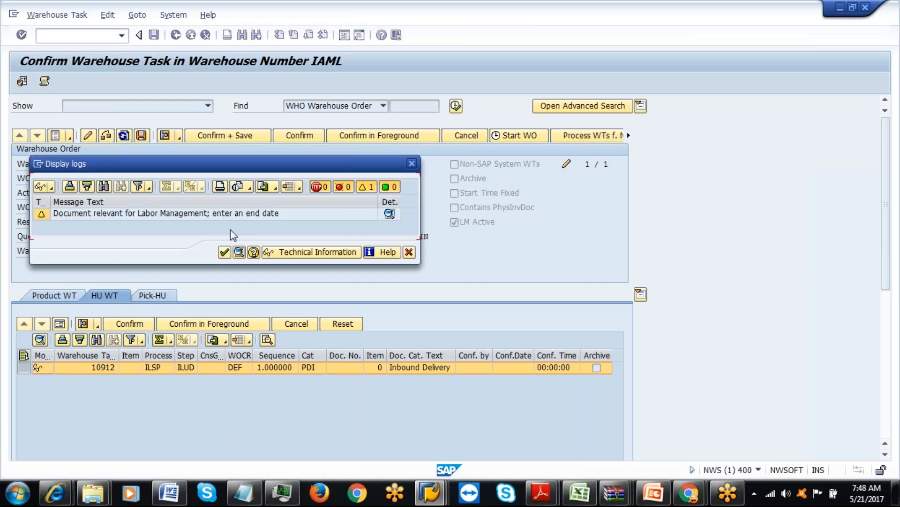
left_click(224, 253)
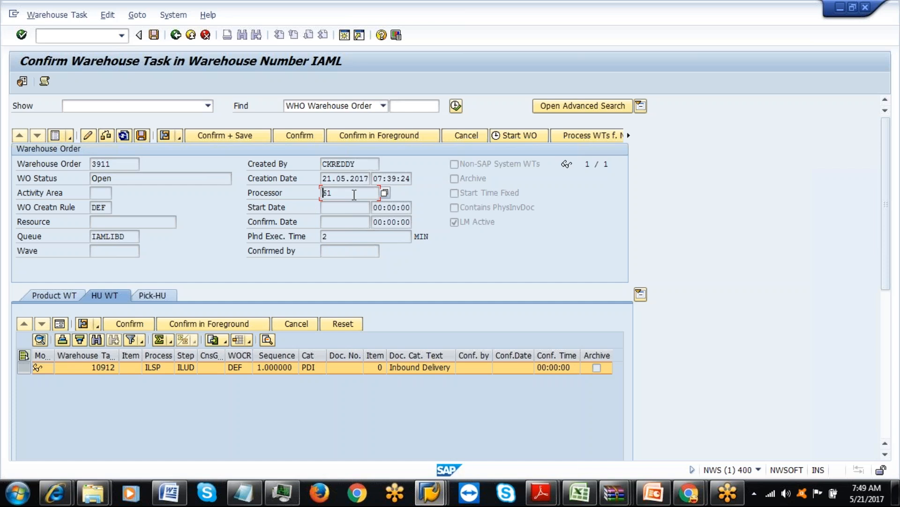
Leave order 3911's Resource field and switch to the External Storage Process Step session.
left_click(340, 194)
left_click(120, 223)
left_click(431, 490)
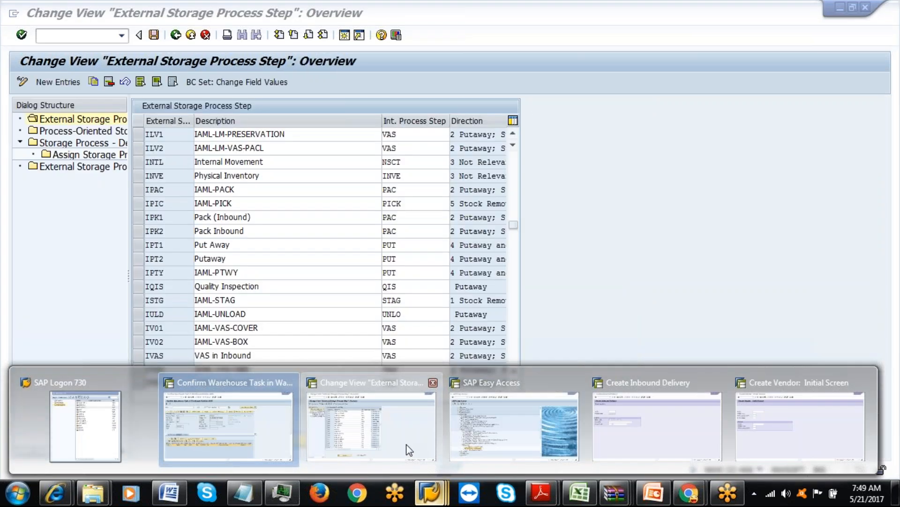
left_click(370, 423)
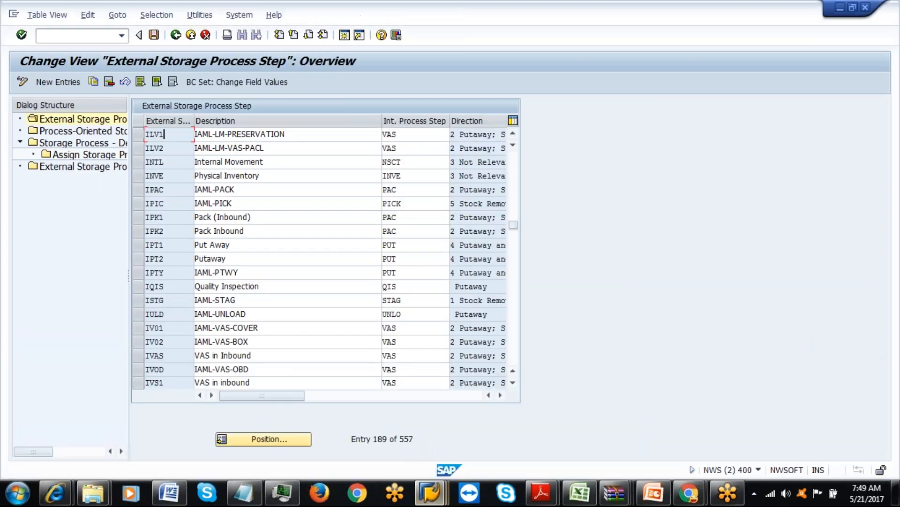
Back out to Easy Access and open the resource list under EWM > Master Data > Resource Management.
left_click(191, 36)
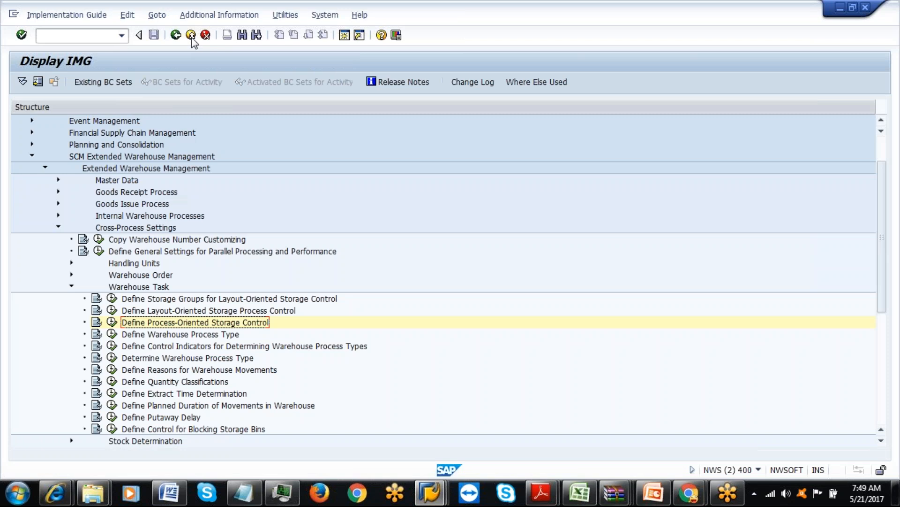
left_click(192, 36)
left_click(192, 38)
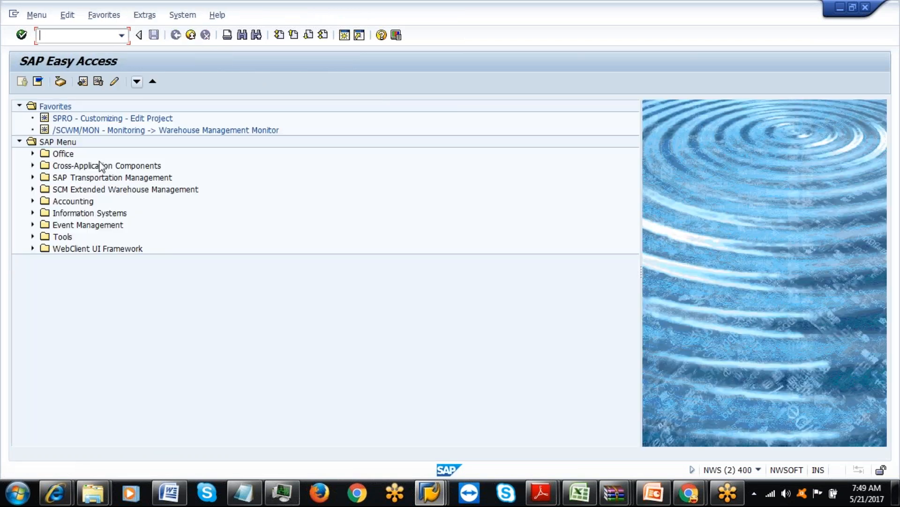
left_click(33, 189)
left_click(45, 201)
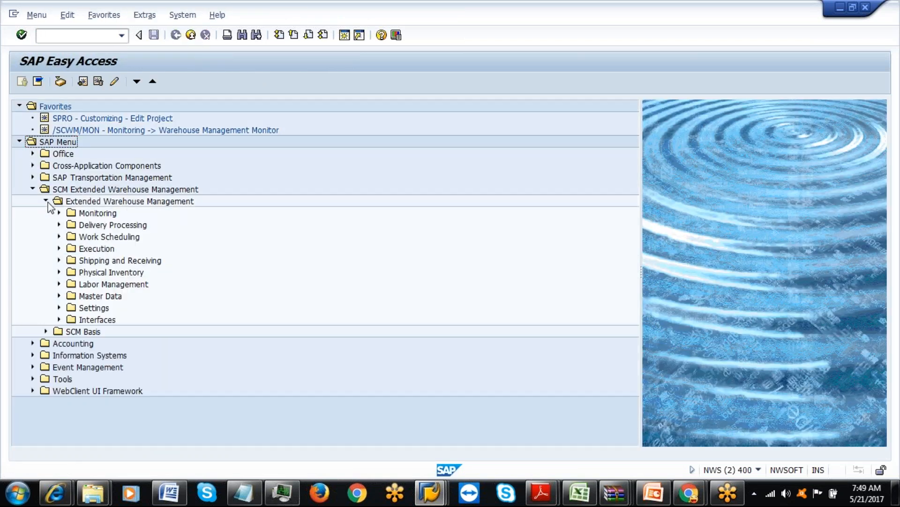
left_click(60, 296)
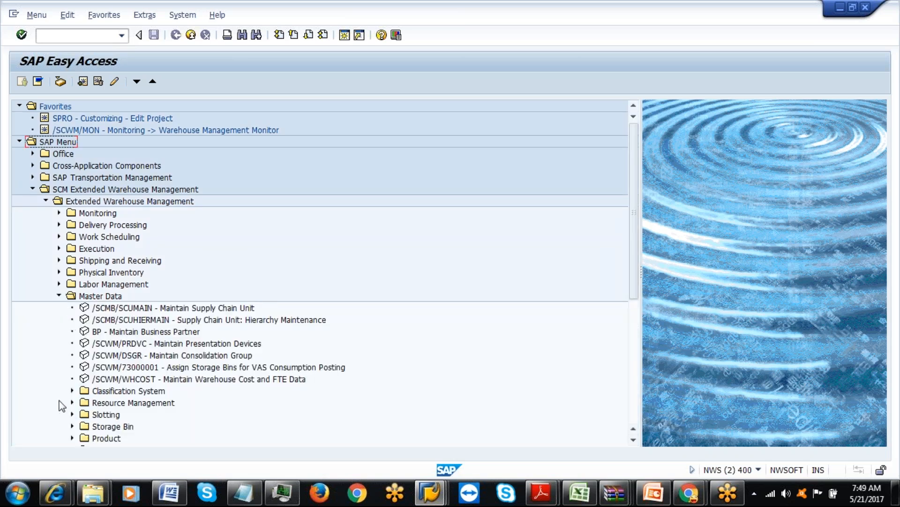
left_click_drag(635, 244, 636, 342)
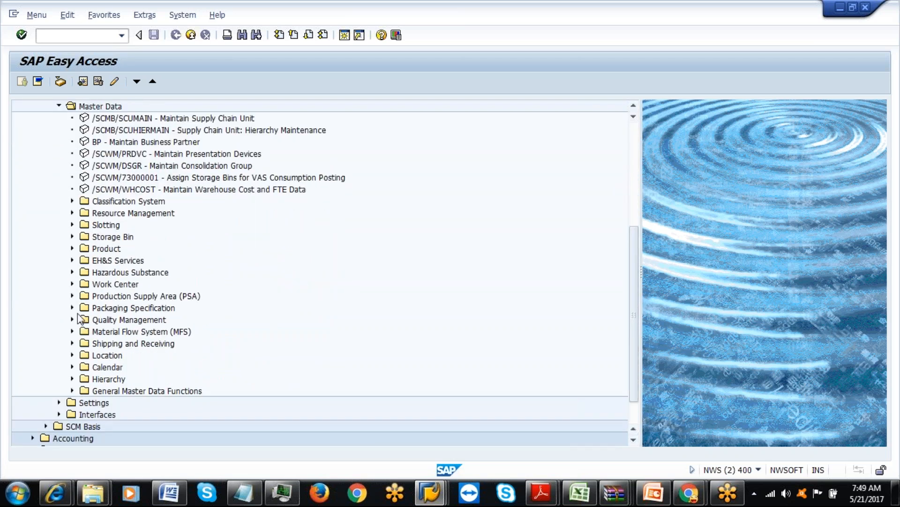
left_click(73, 213)
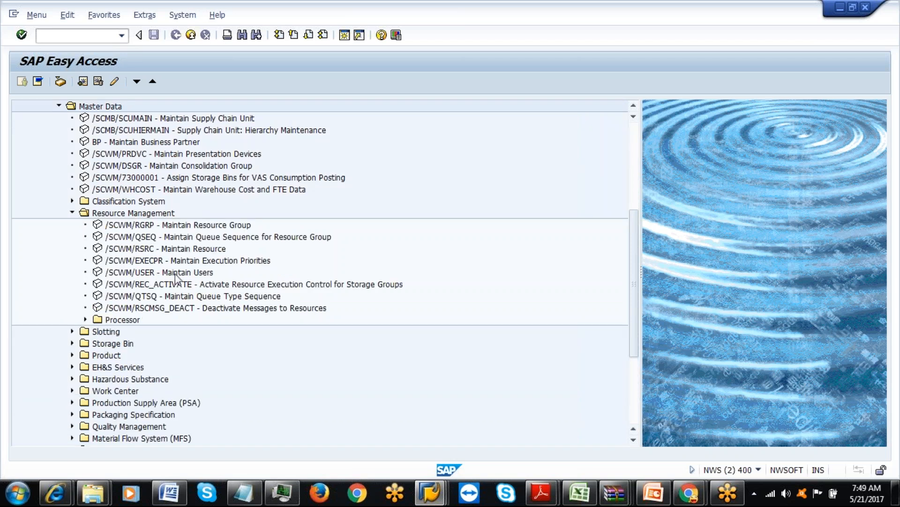
double_click(160, 249)
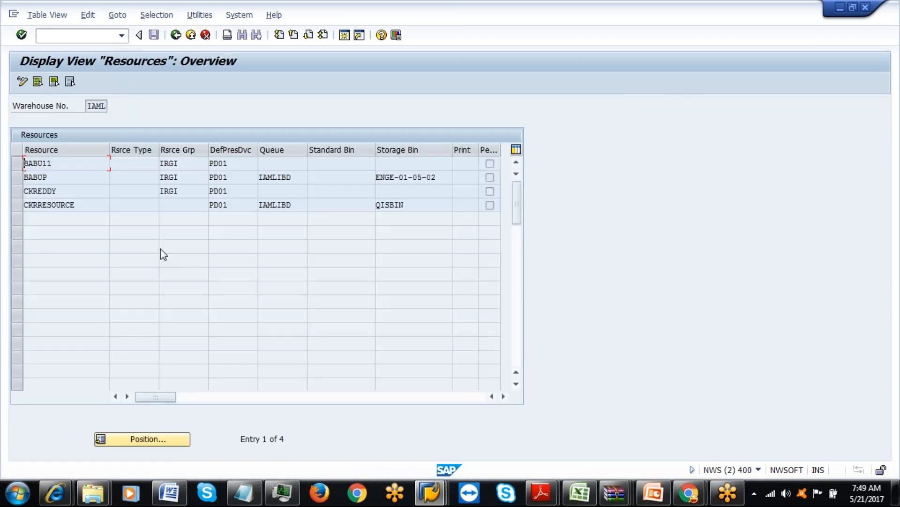
Glance at the warehouse user list, then reopen IAML resource maintenance in change mode.
left_click(176, 35)
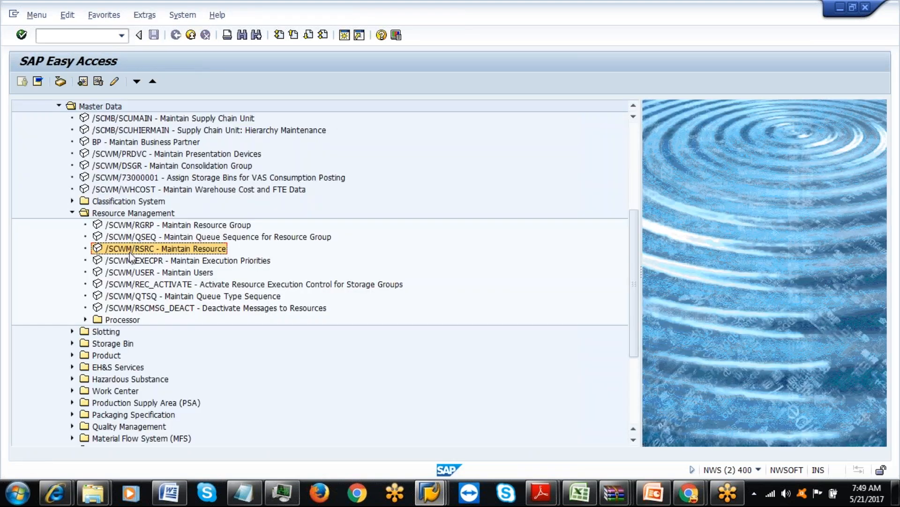
left_click(127, 274)
double_click(126, 276)
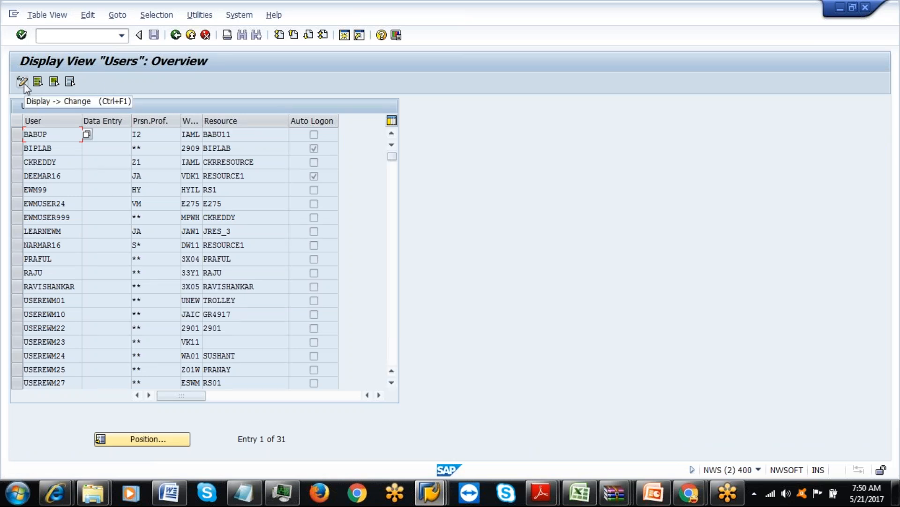
left_click(175, 35)
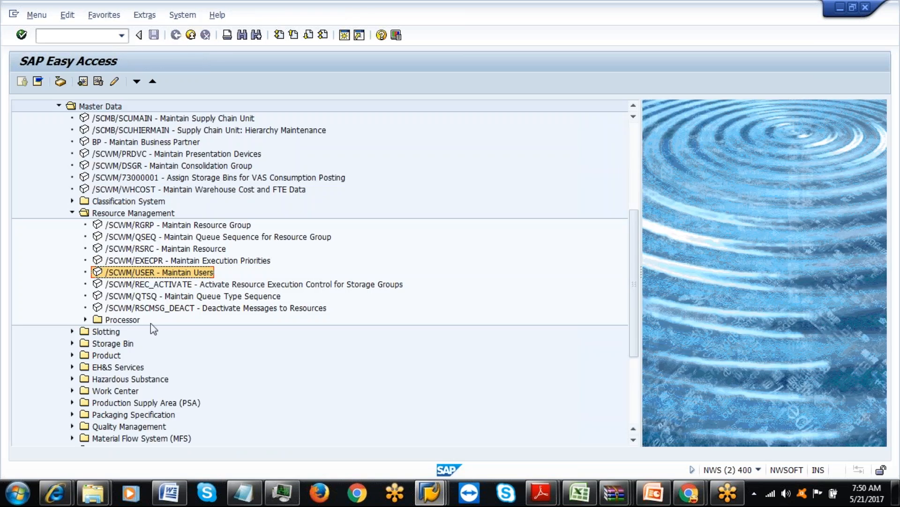
double_click(156, 249)
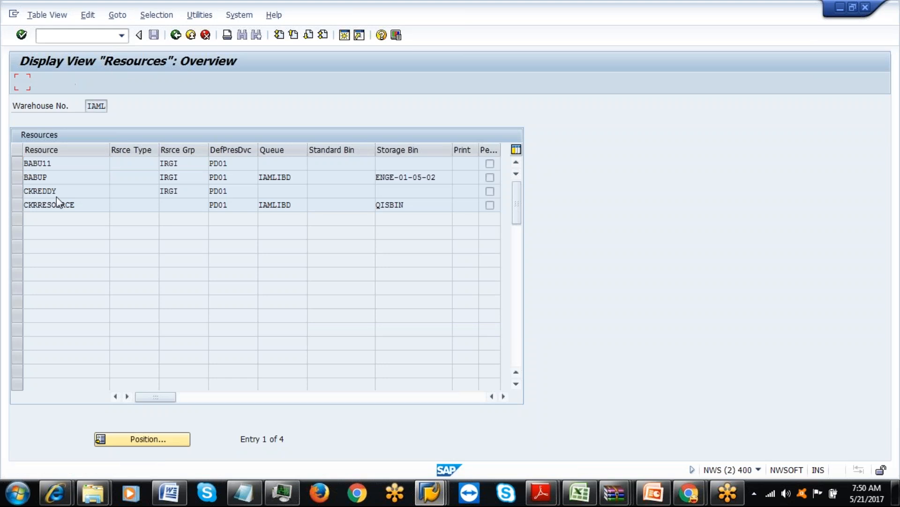
left_click(22, 82)
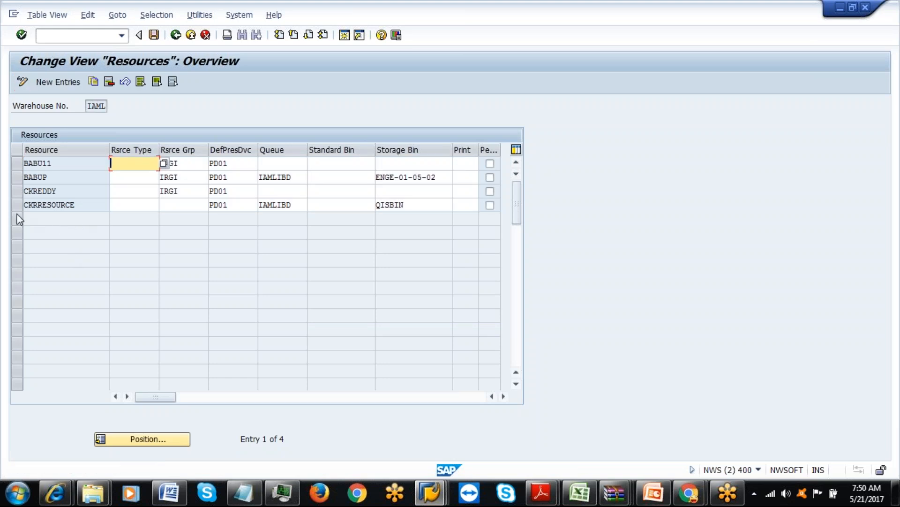
Add new resource AMAL with resource group IRGI and presentation device PD01.
left_click(57, 81)
type("AMAL")
left_click(185, 164)
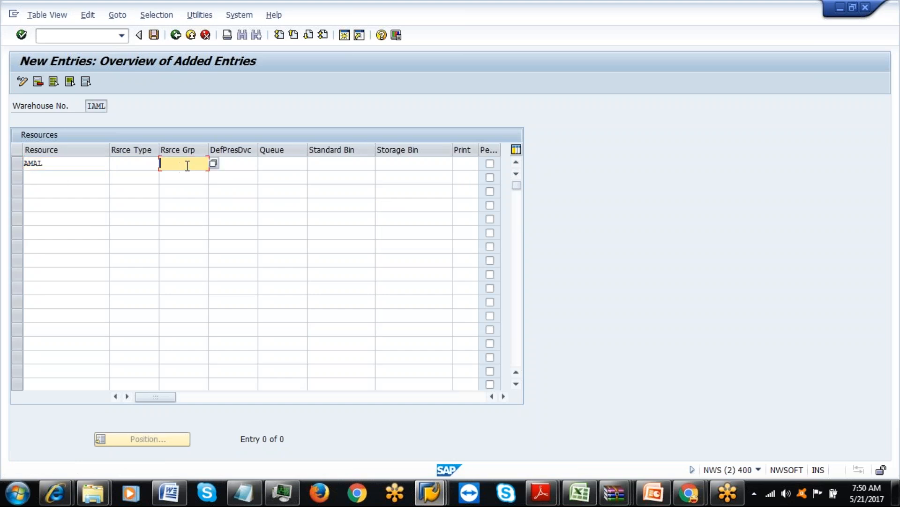
left_click(213, 163)
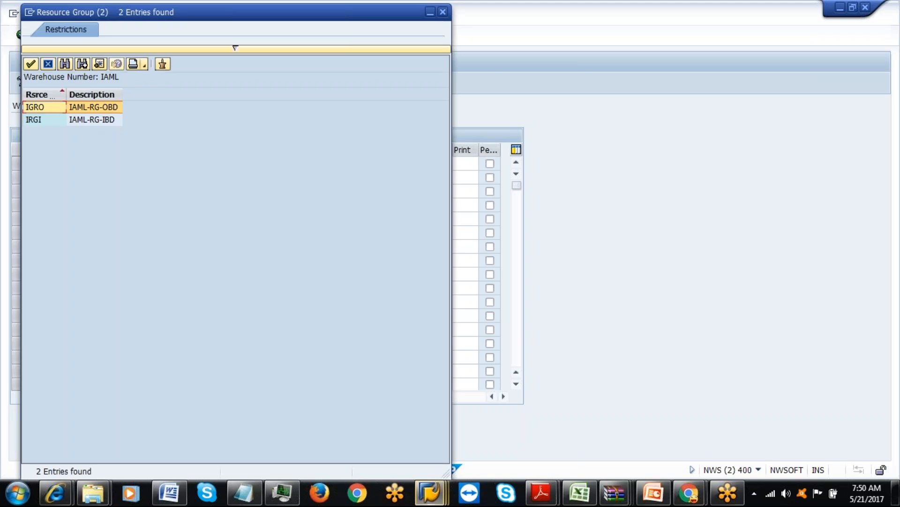
double_click(92, 120)
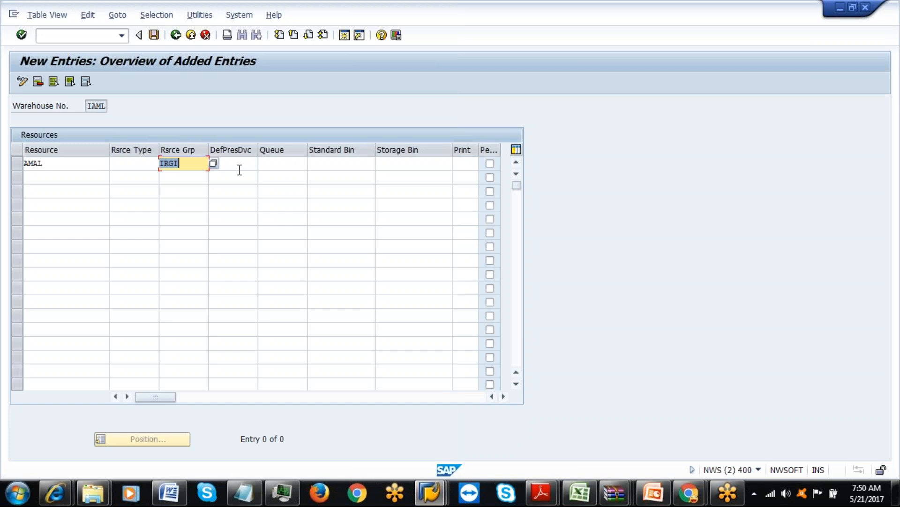
left_click(239, 168)
left_click(237, 177)
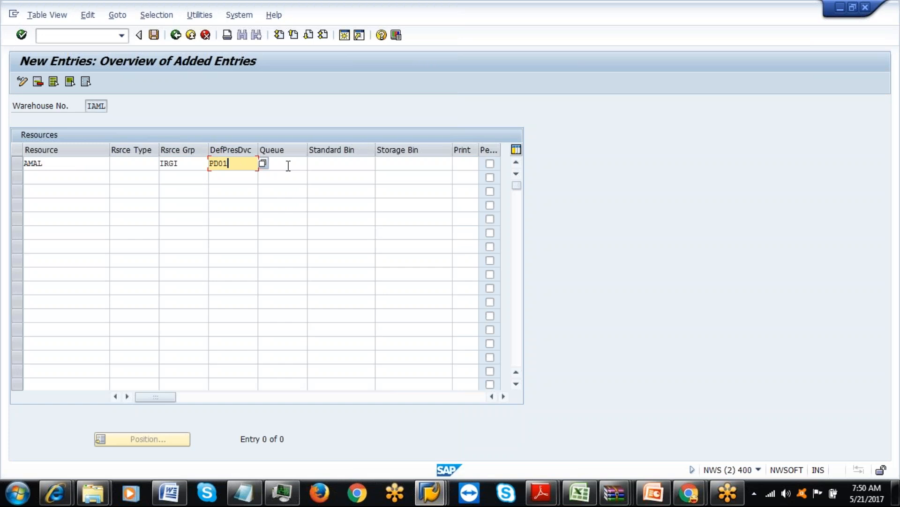
left_click(199, 168)
key("Return")
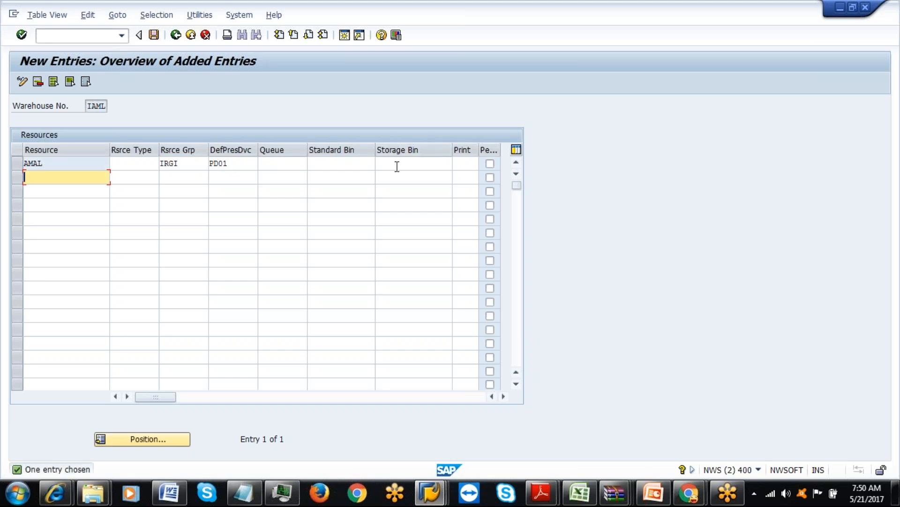
Save resource AMAL and go back to SAP Easy Access.
left_click(396, 167)
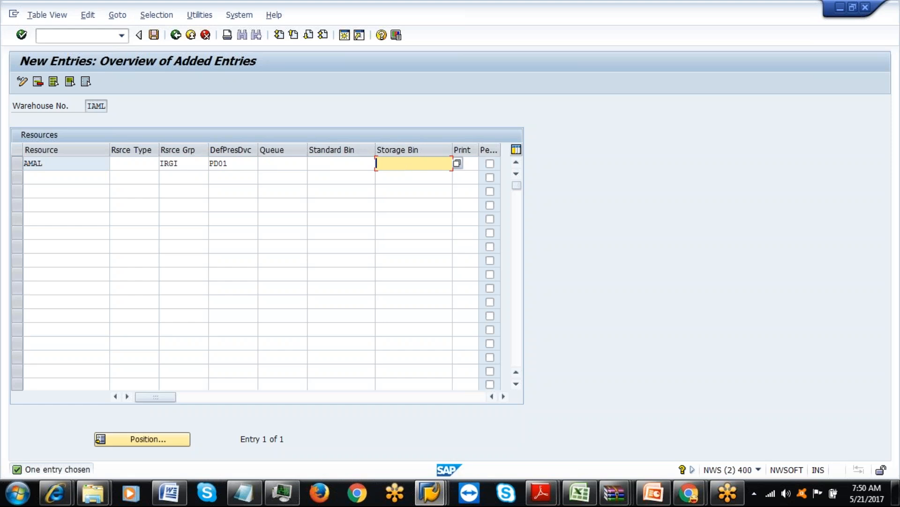
left_click(155, 36)
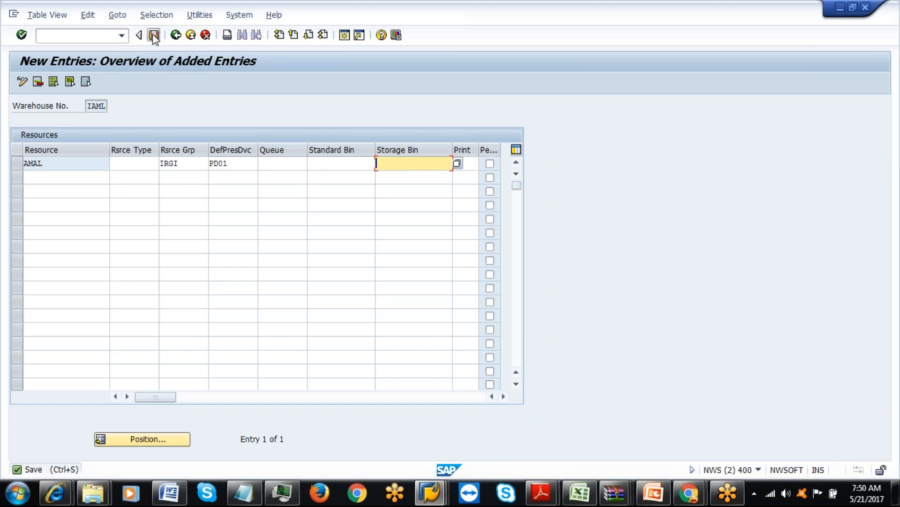
left_click(176, 35)
left_click(176, 35)
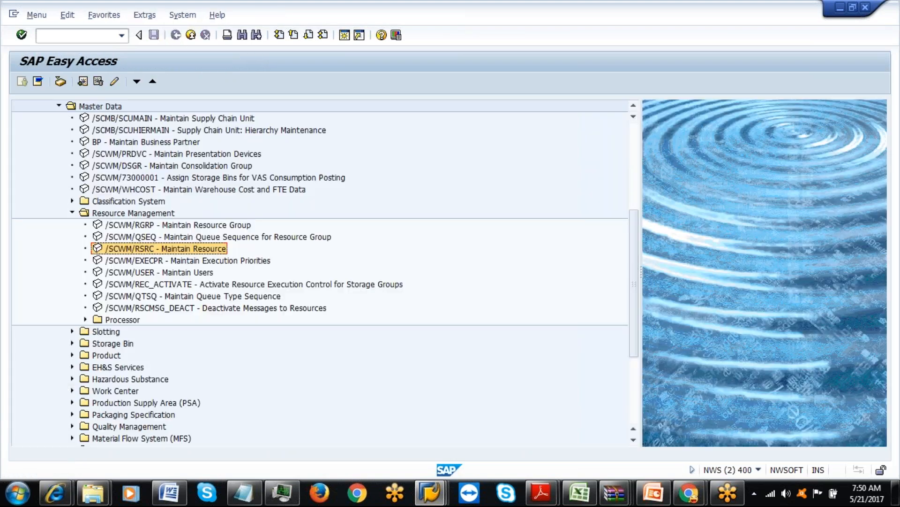
Add a new warehouse user by its user name with the standard ** personalization profile.
double_click(150, 273)
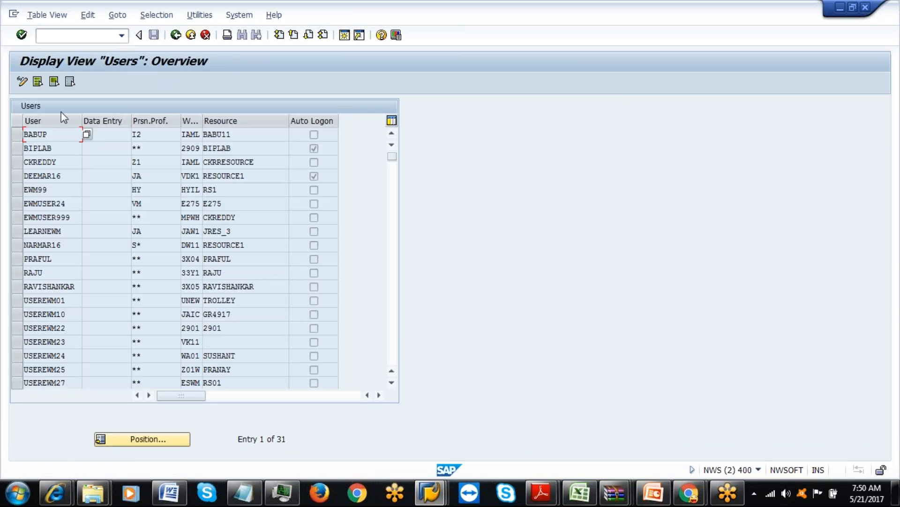
left_click(22, 81)
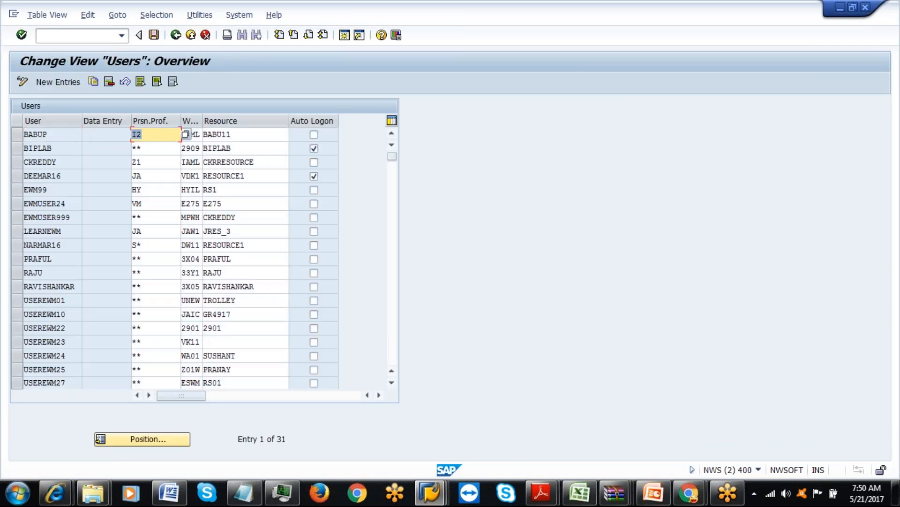
left_click(58, 85)
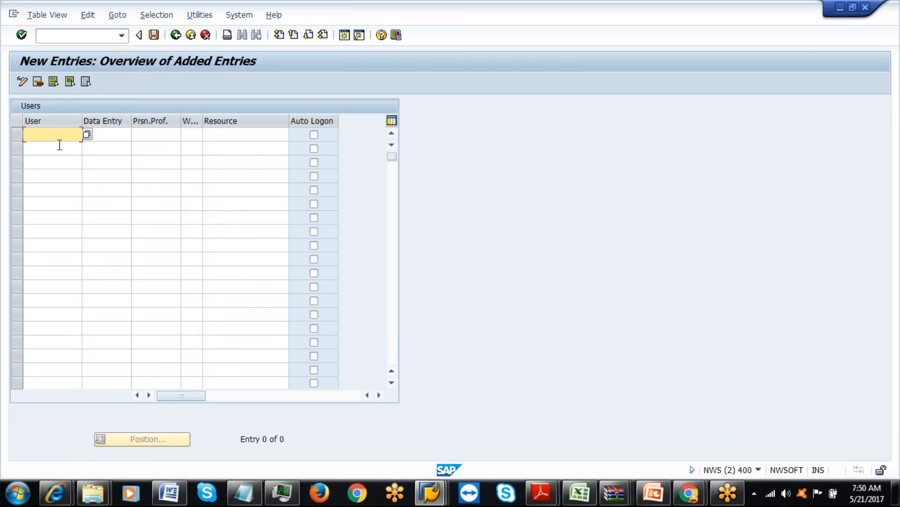
left_click(147, 137)
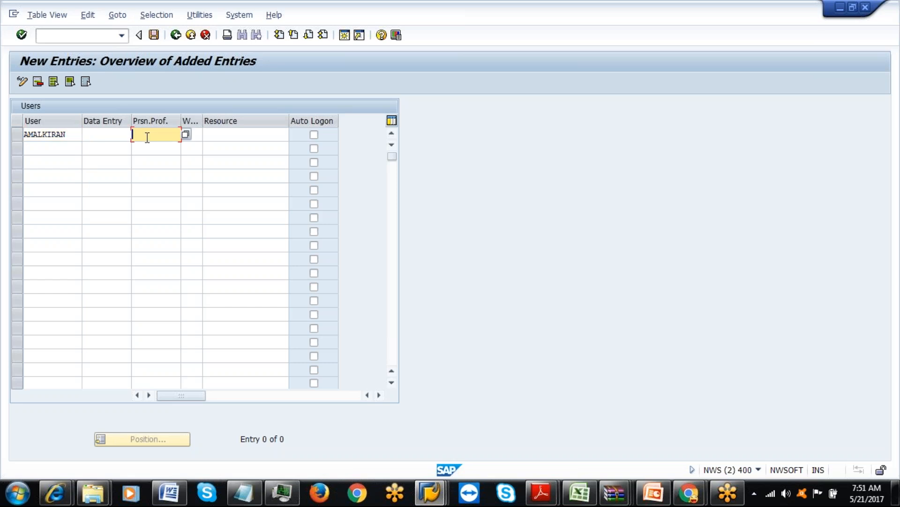
left_click(187, 136)
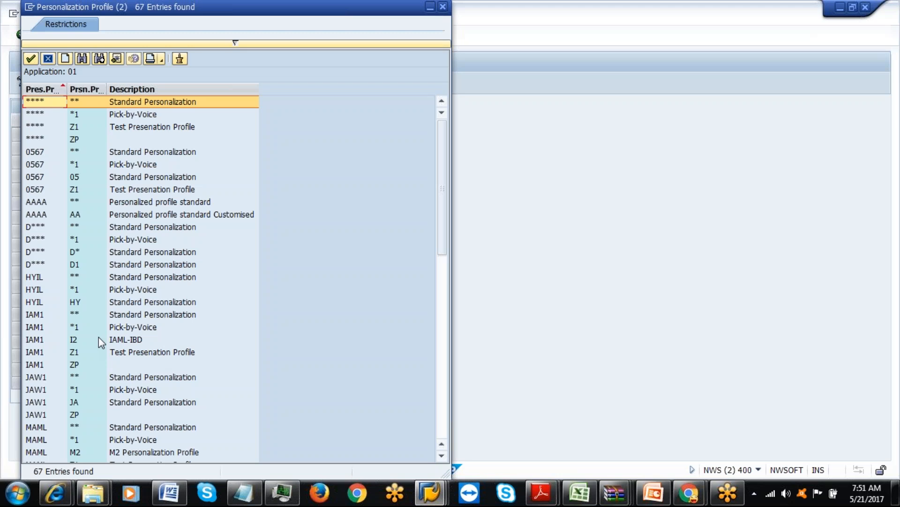
double_click(127, 318)
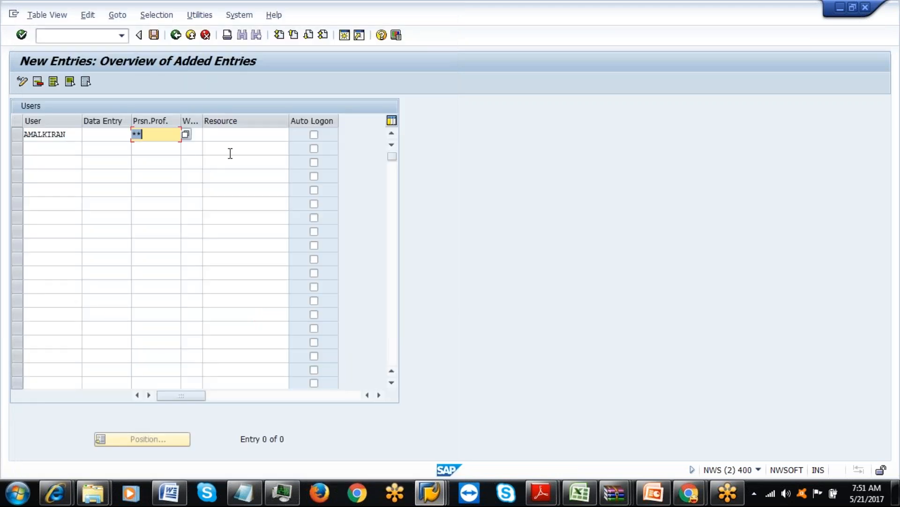
Assign the new user to warehouse IAML and resource AMAL.
key("Tab")
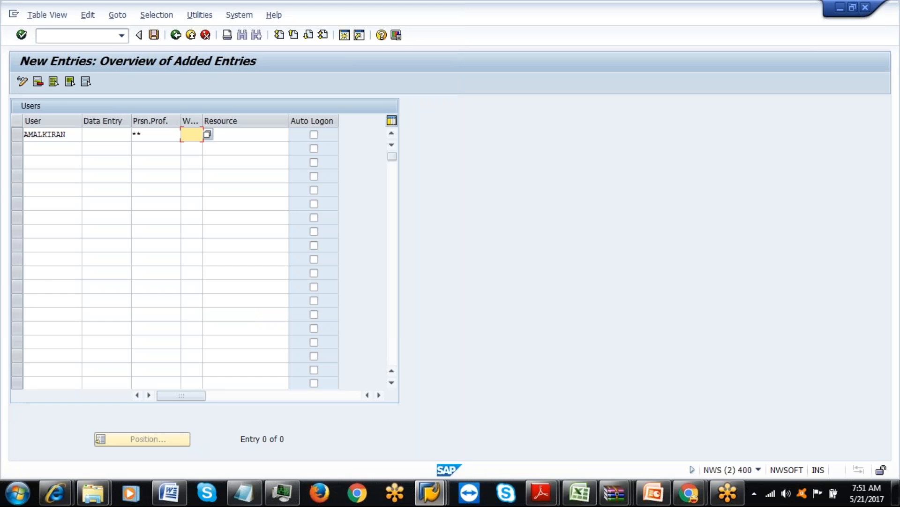
type("IA")
key("Down")
key("Return")
left_click(242, 136)
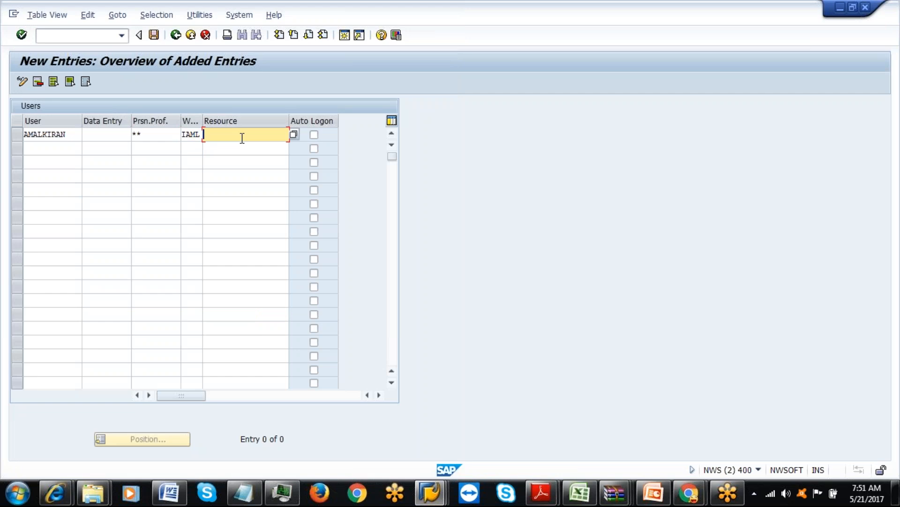
type("AMAL")
left_click(222, 158)
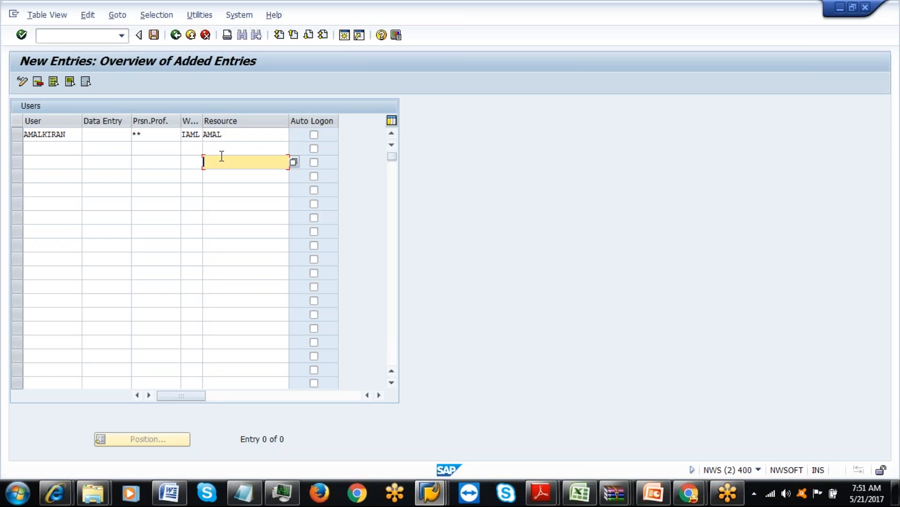
key("Return")
Save the new user entry, check its resource value, and leave the user list.
left_click(58, 134)
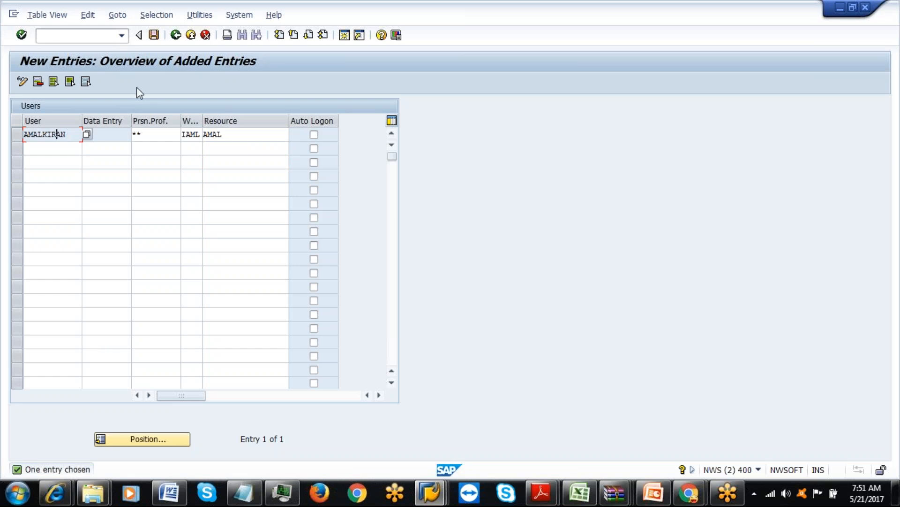
left_click(153, 37)
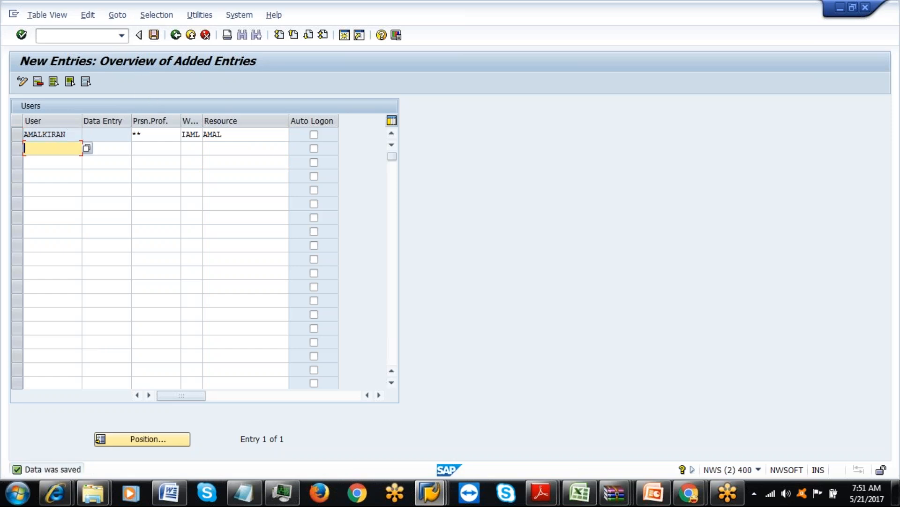
left_click(231, 137)
left_click(65, 134)
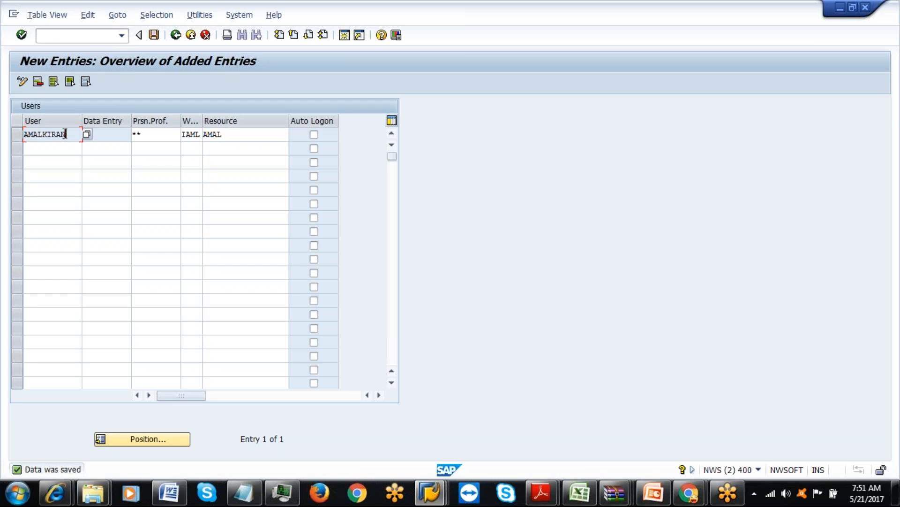
left_click(226, 136)
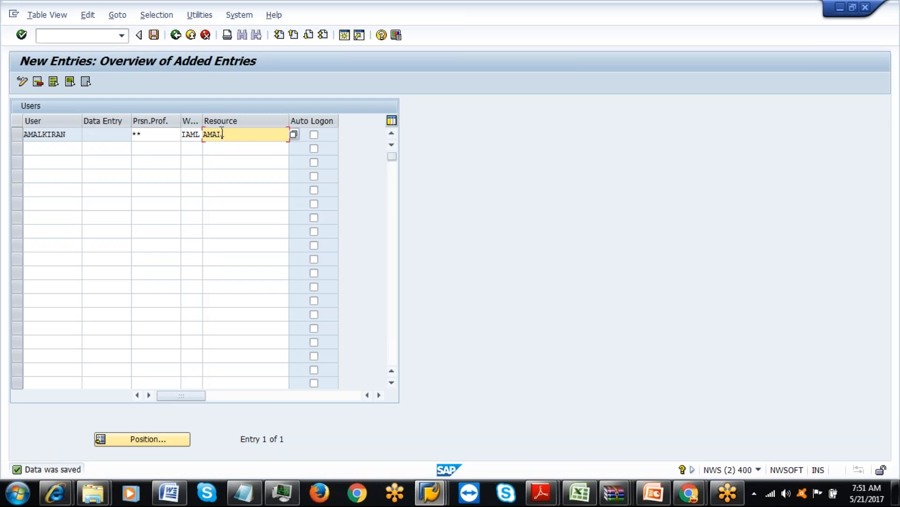
left_click(175, 35)
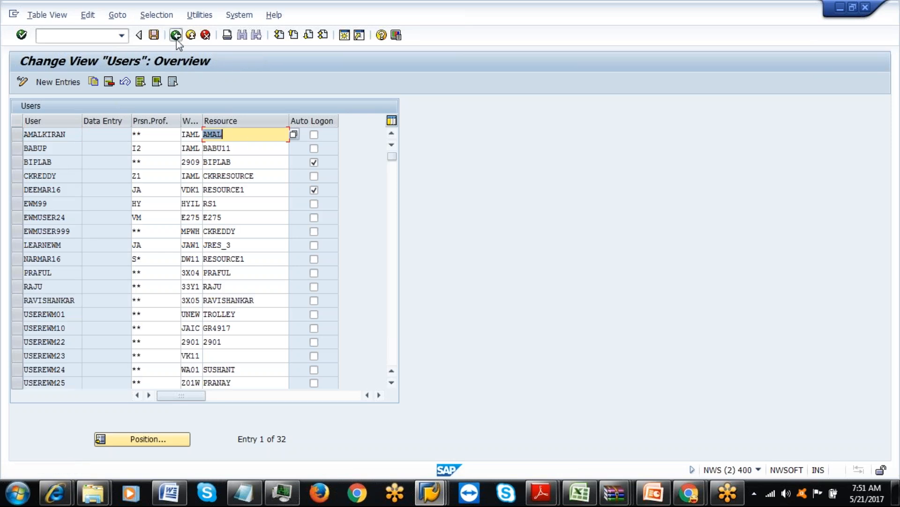
left_click(175, 34)
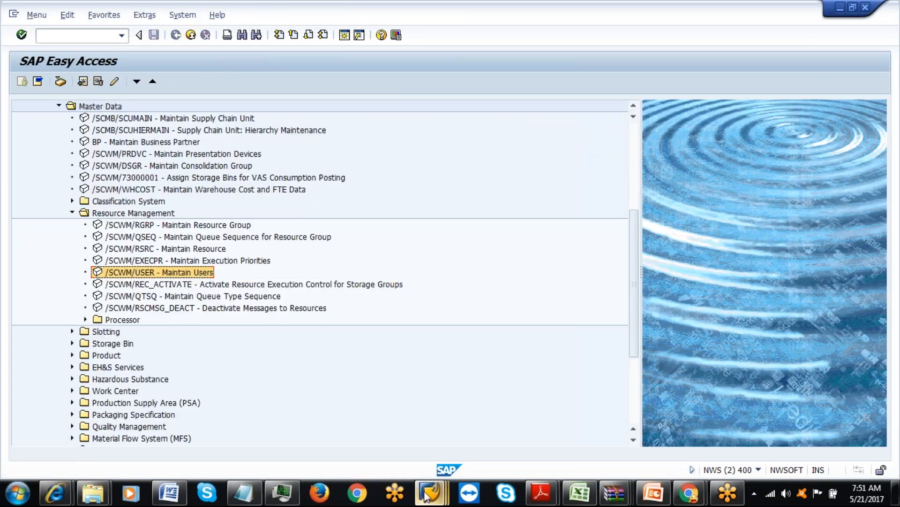
Enter resource AMAL on order 3911 and save it past the Labor Management warning.
mouse_move(426, 497)
left_click(205, 437)
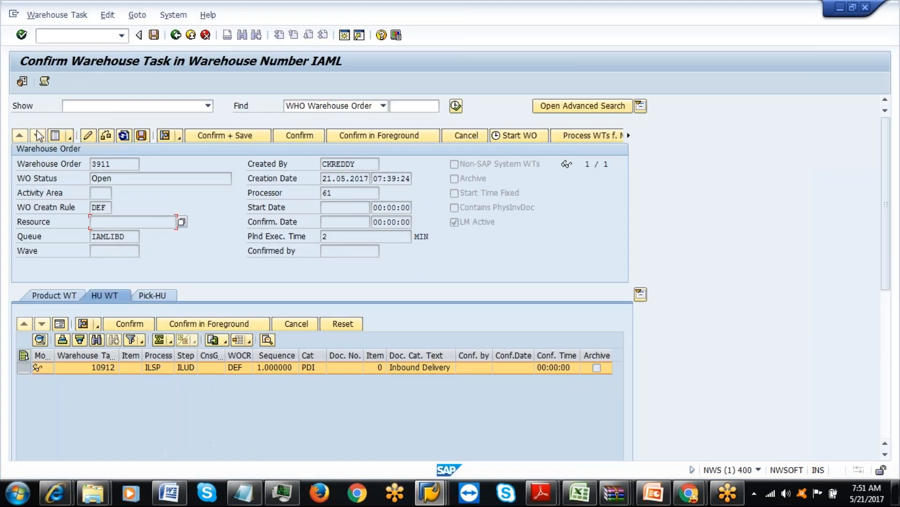
left_click(87, 135)
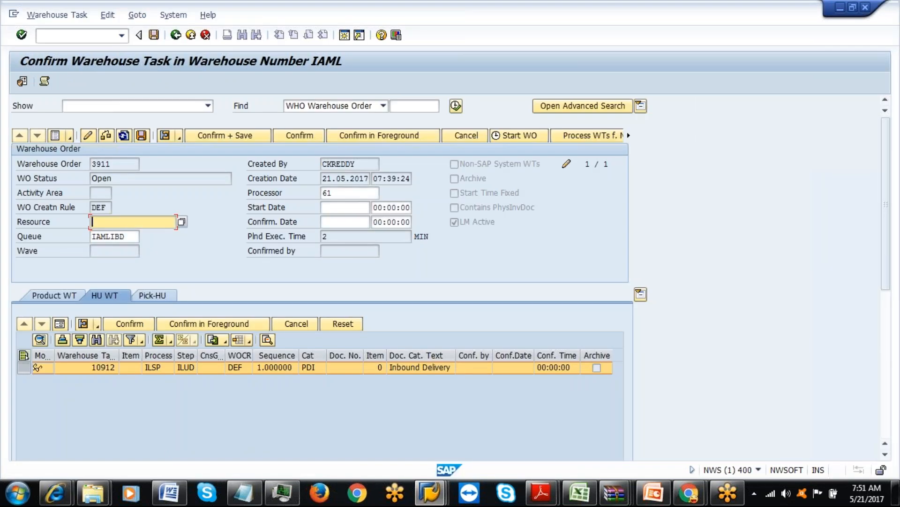
type("AMAL")
key("Return")
left_click(141, 137)
left_click(183, 256)
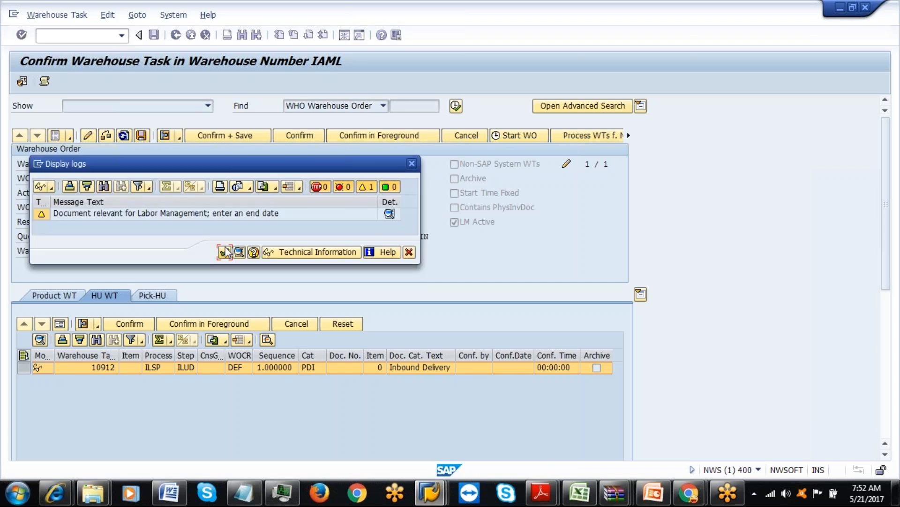
left_click(225, 252)
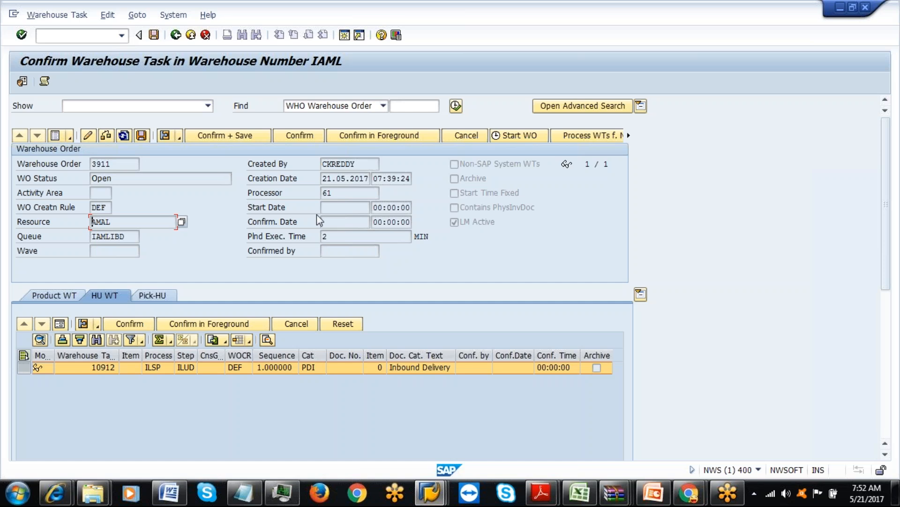
mouse_move(435, 497)
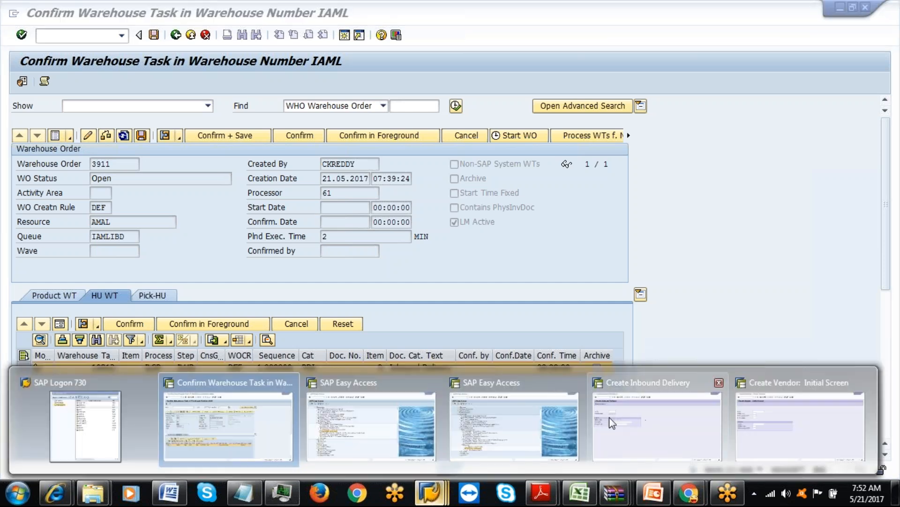
mouse_move(415, 420)
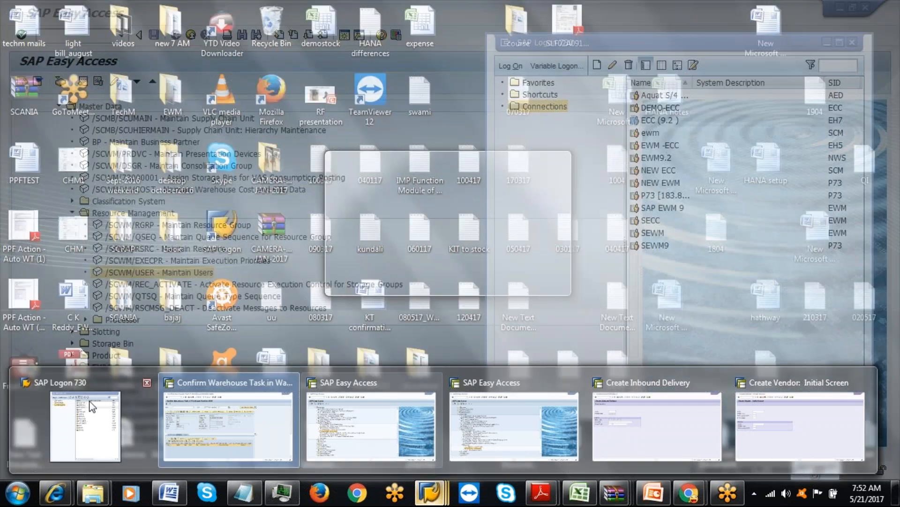
Connect to EWM9.2 from SAP Logon and sign in as the new user with its password.
left_click(89, 401)
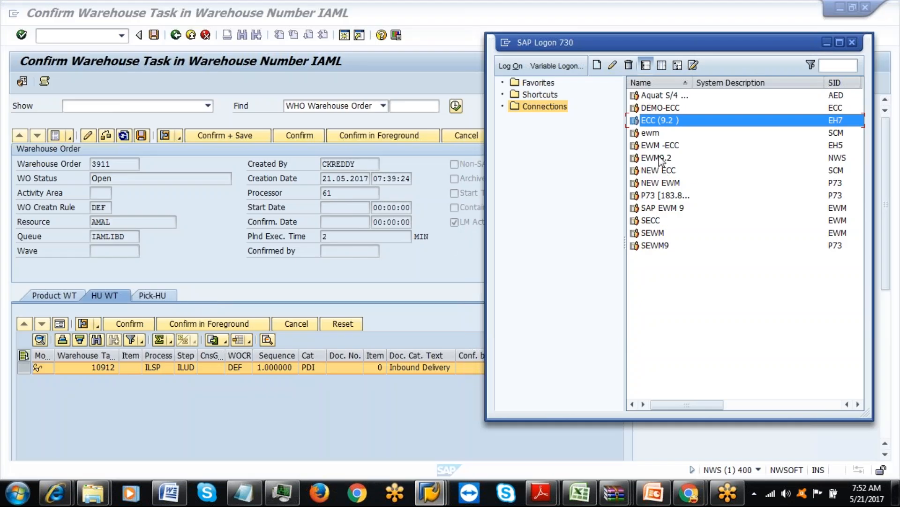
double_click(661, 158)
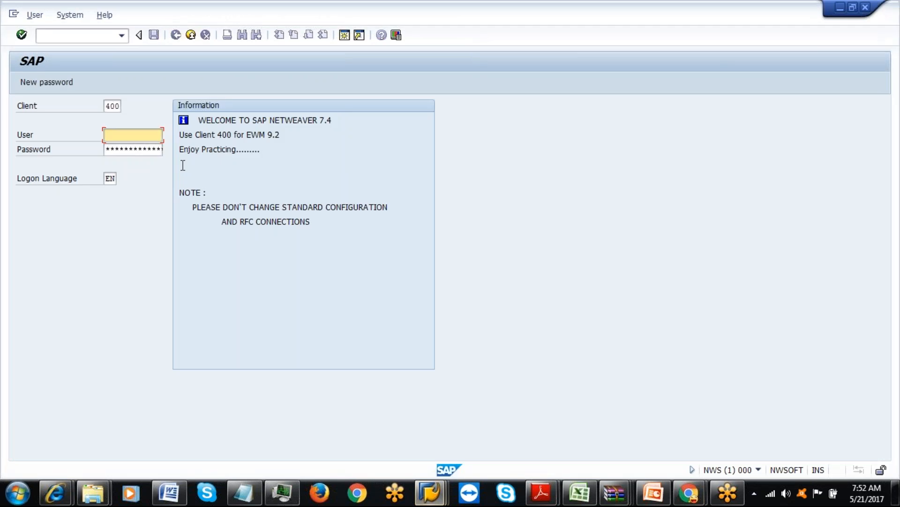
type("am")
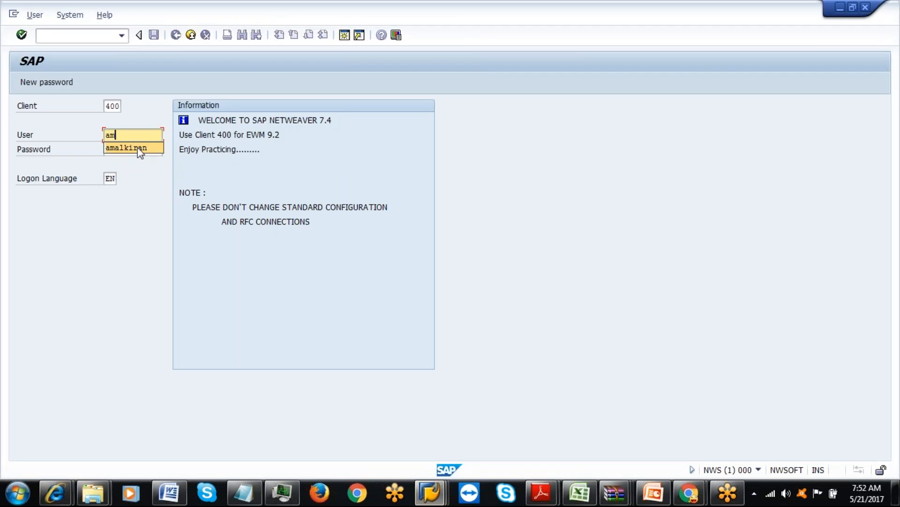
left_click(137, 147)
type("******")
key("Left")
key("Left")
key("Left")
key("Left")
key("Left")
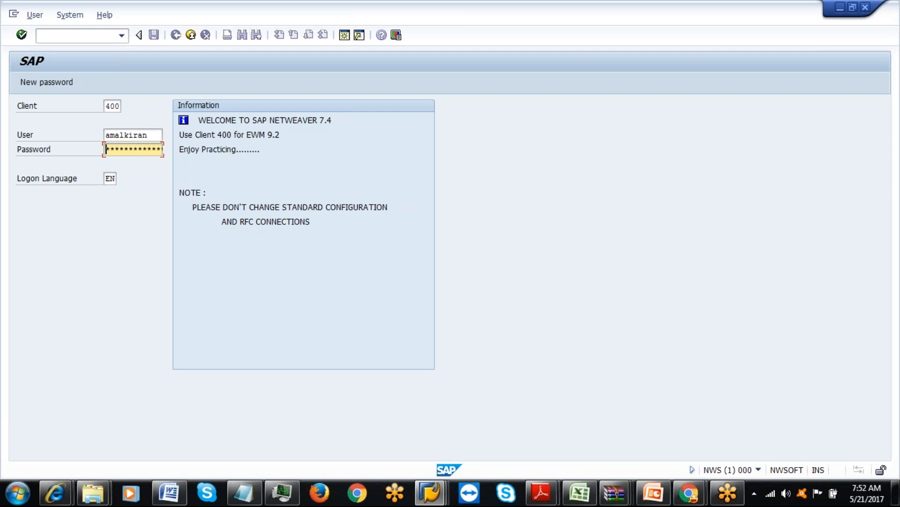
key("Right")
key("Right")
key("Right")
key("Return")
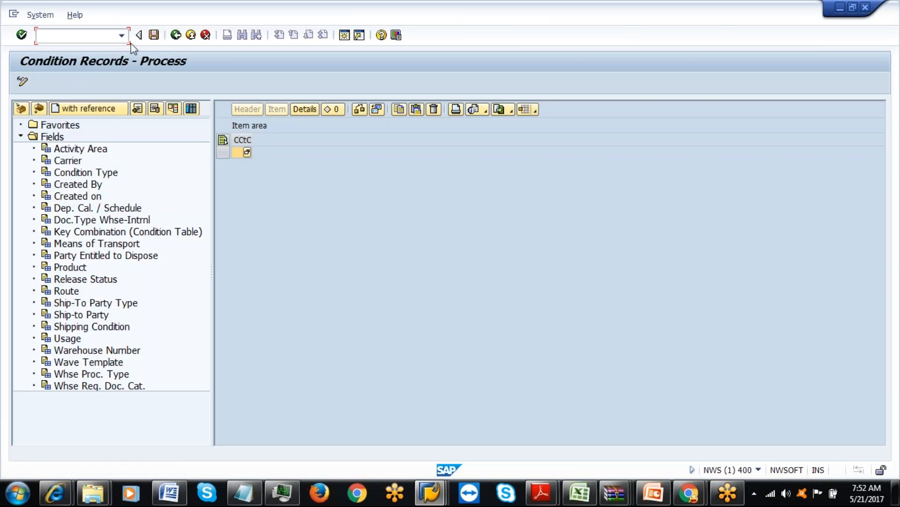
Leave the start transaction and switch back to the Easy Access session.
left_click(176, 35)
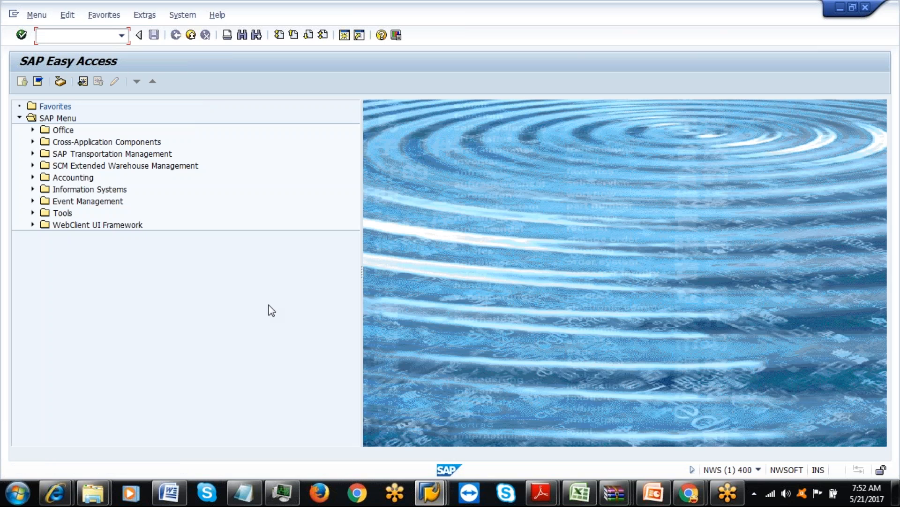
left_click(422, 492)
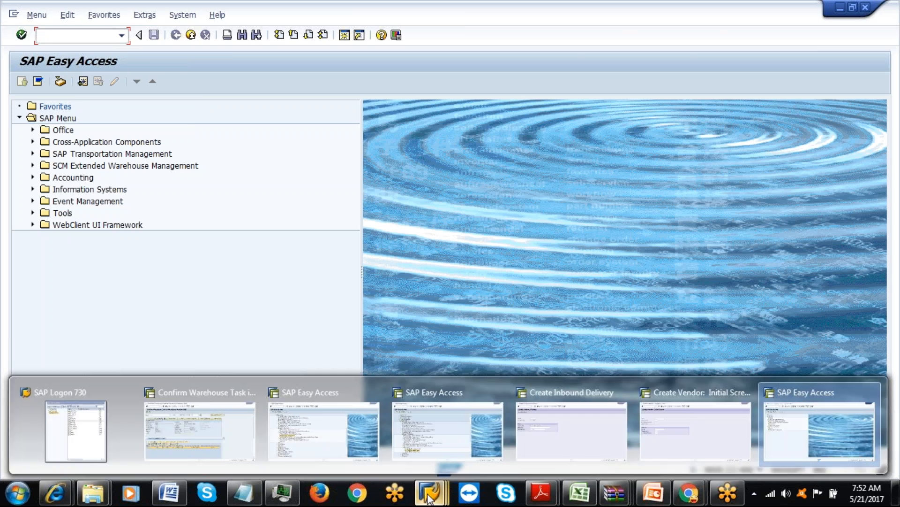
left_click(203, 432)
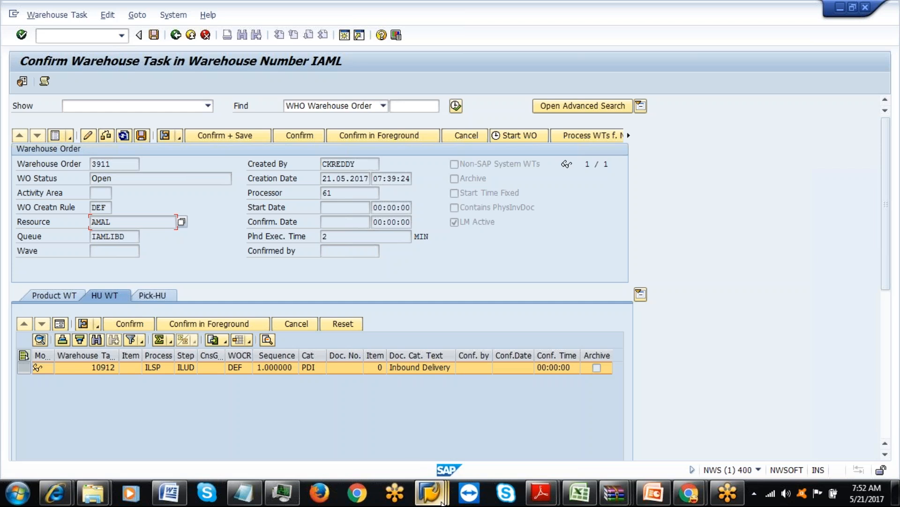
left_click(430, 492)
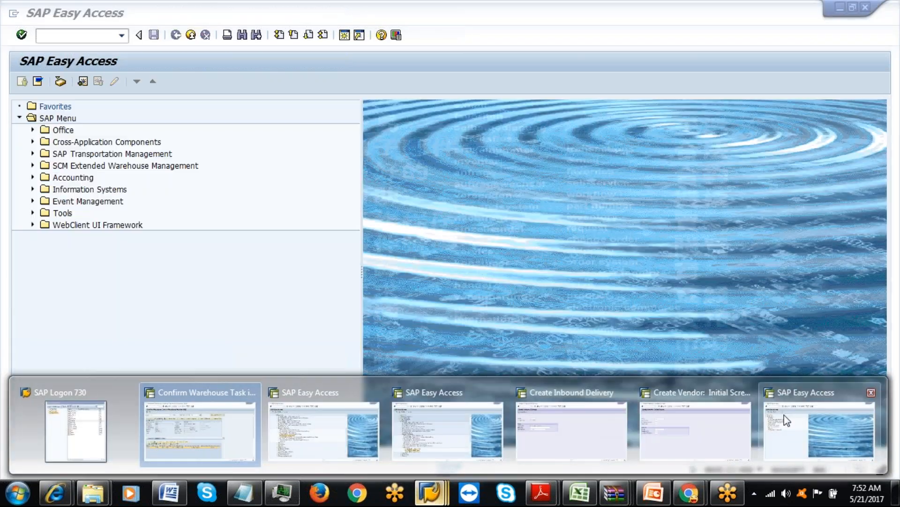
left_click(447, 432)
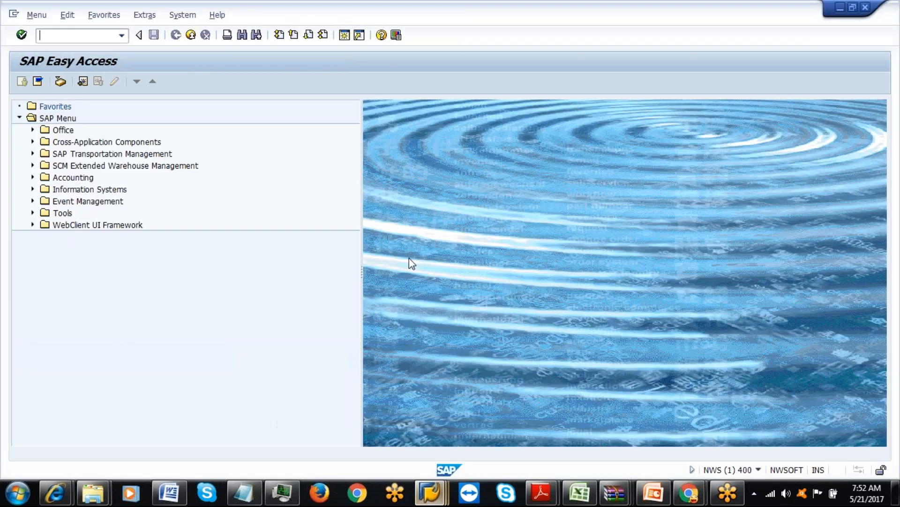
Run /n/scwm/mon to open the Warehouse Management Monitor.
type("/n")
key("BackSpace")
key("BackSpace")
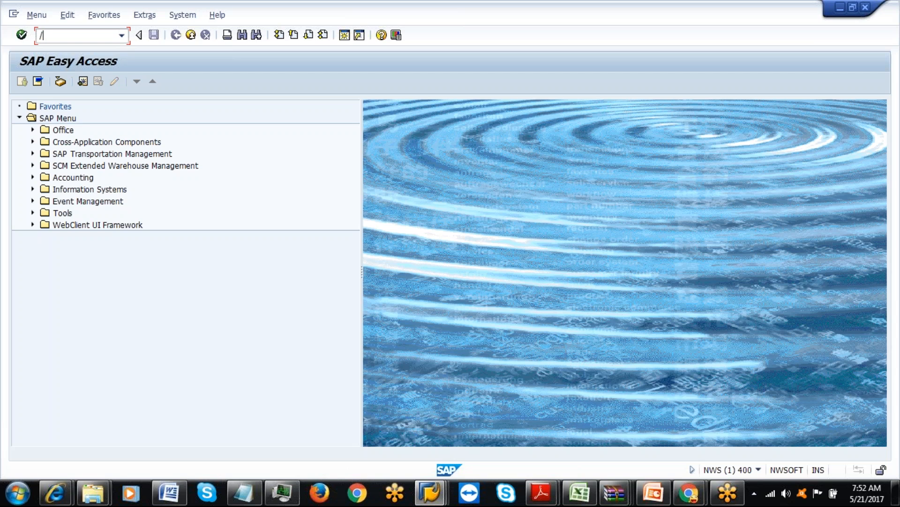
type("/n/")
type("scwm/")
type("MON")
key("Return")
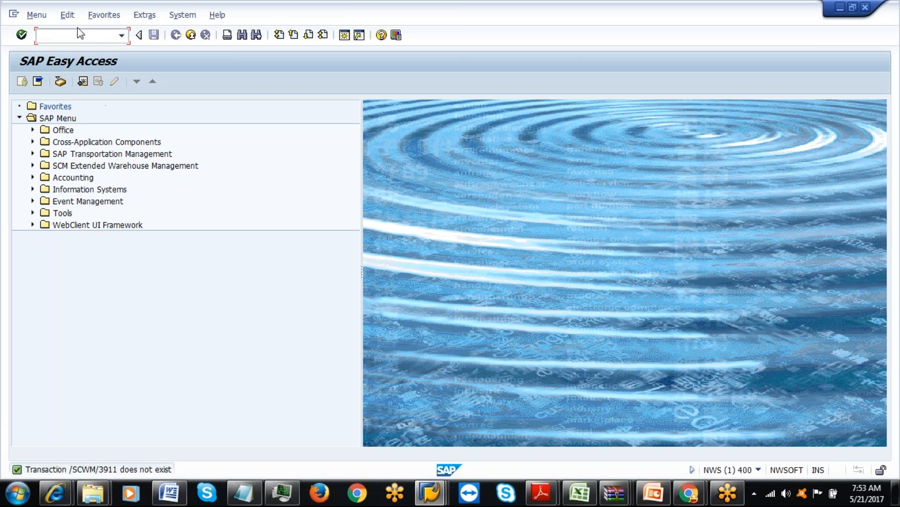
type("/n/s")
type("m/mon")
key("Return")
Start the warehouse monitor for warehouse IAML with monitor SAP.
type("IAML")
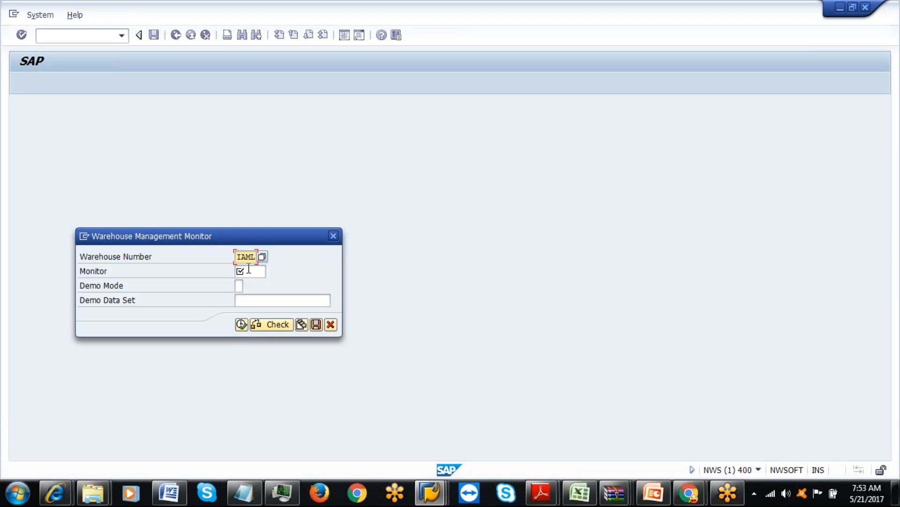
left_click(247, 271)
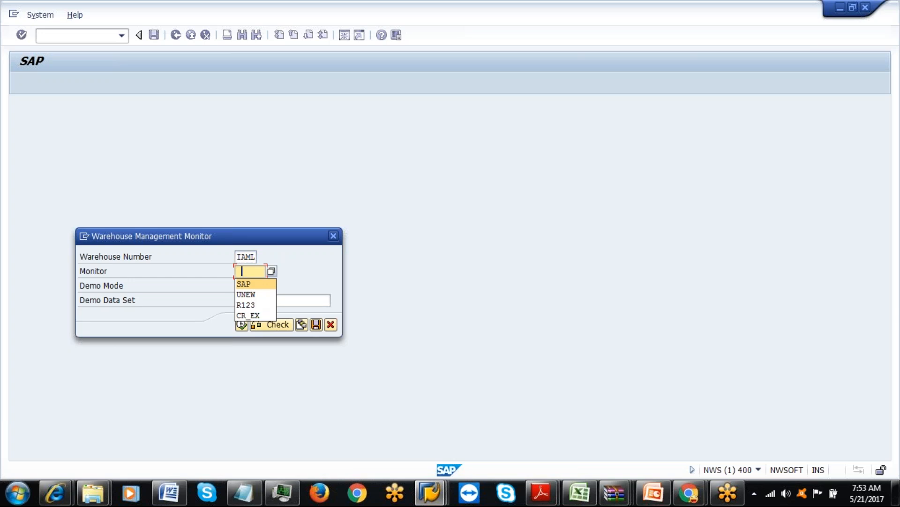
left_click(249, 273)
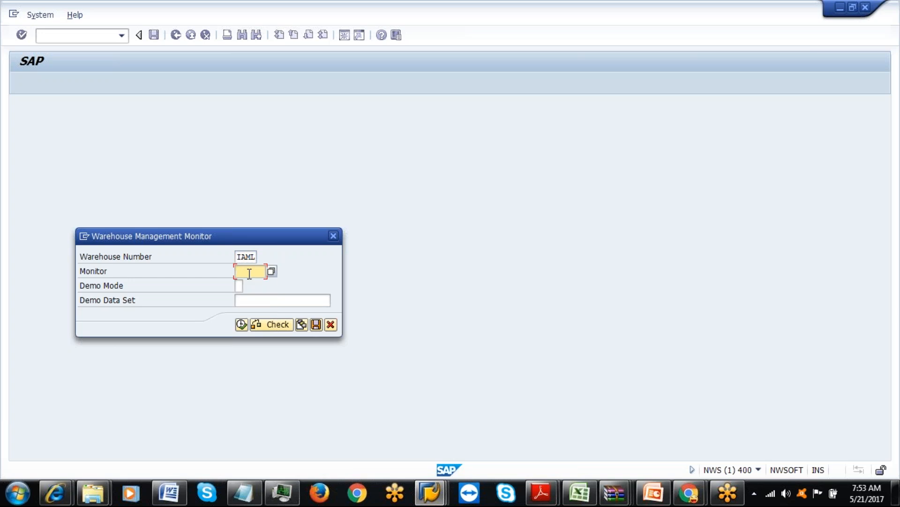
type("SAP")
left_click(241, 325)
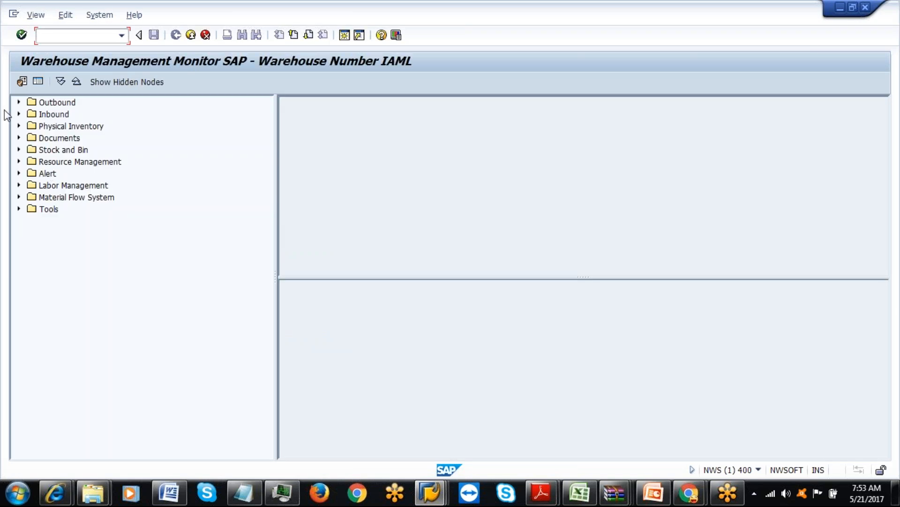
List warehouse order 3911 under Documents > Warehouse Order and open it for confirmation.
left_click(19, 137)
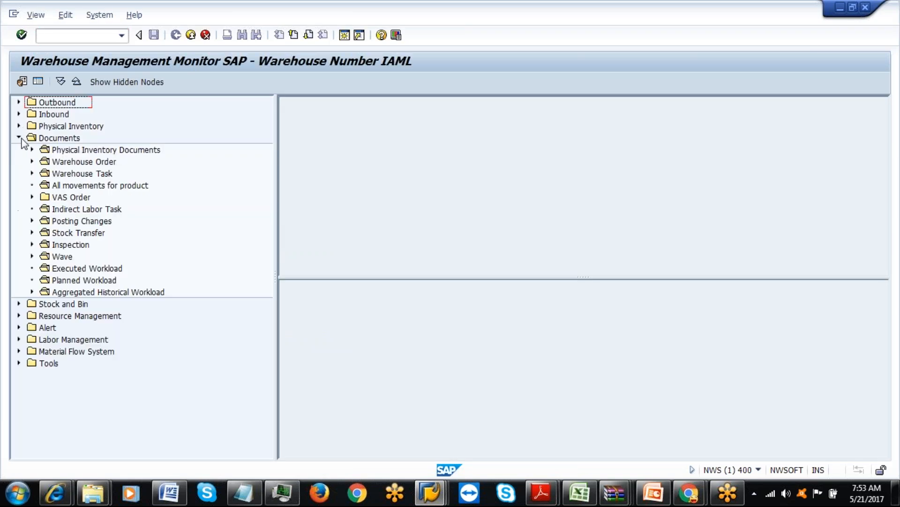
left_click(32, 161)
double_click(75, 161)
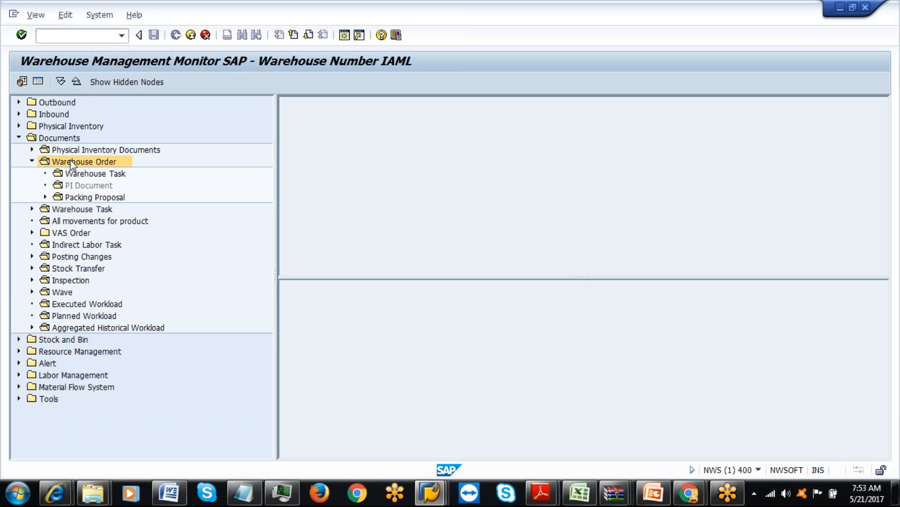
type("3911")
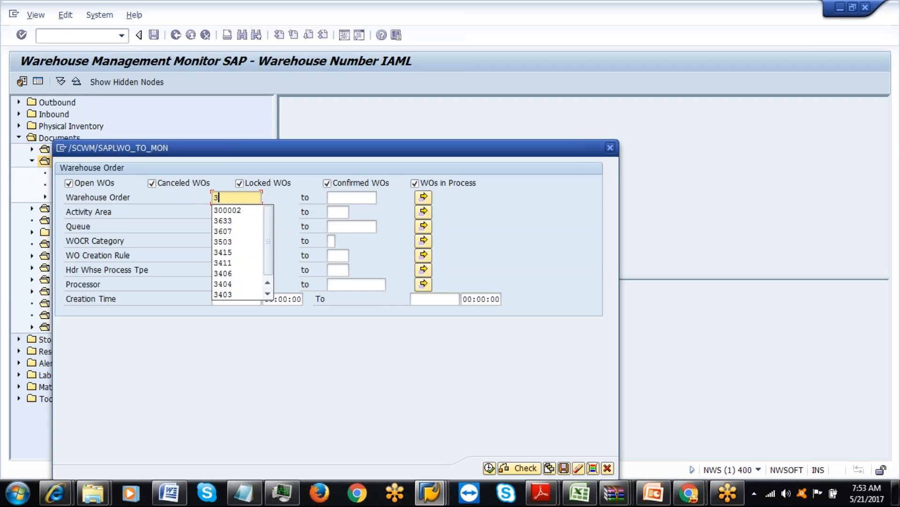
left_click(489, 468)
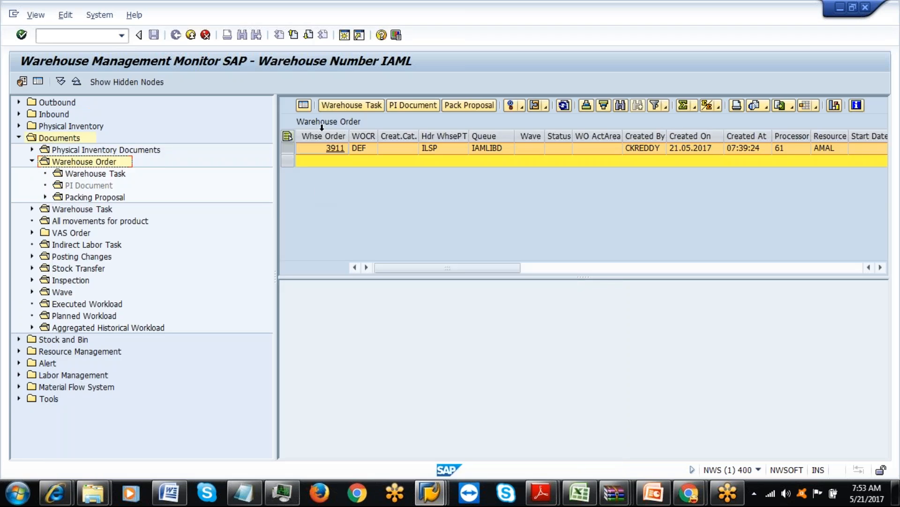
left_click(334, 148)
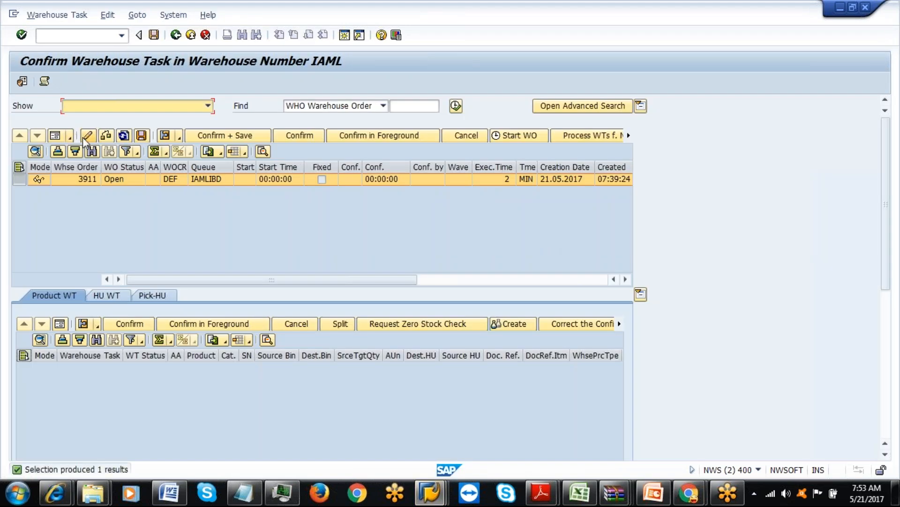
Show order 3911 as a form and set its start to 21.05.2017 07:54:07.
left_click(86, 136)
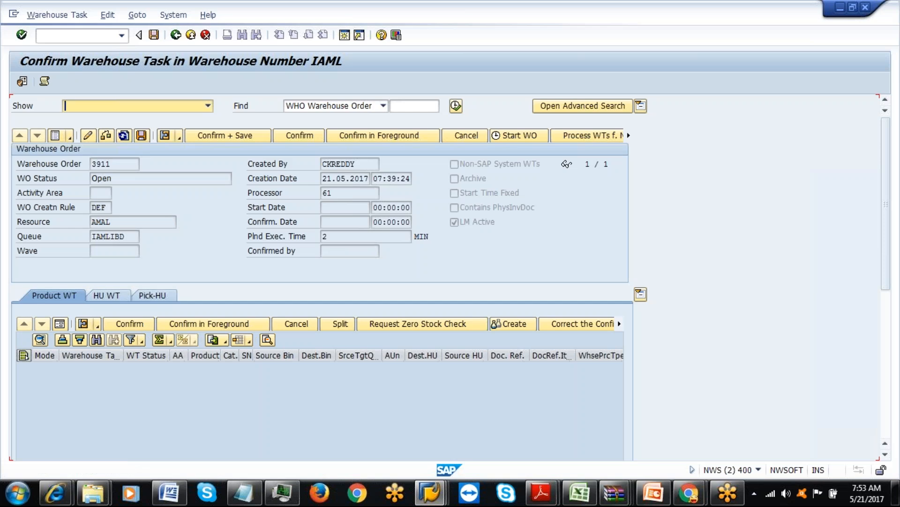
left_click(329, 207)
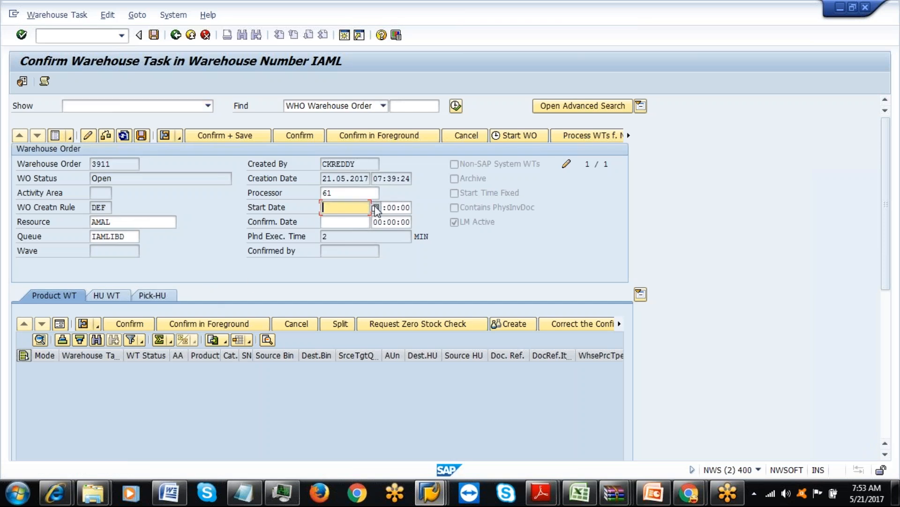
left_click(375, 207)
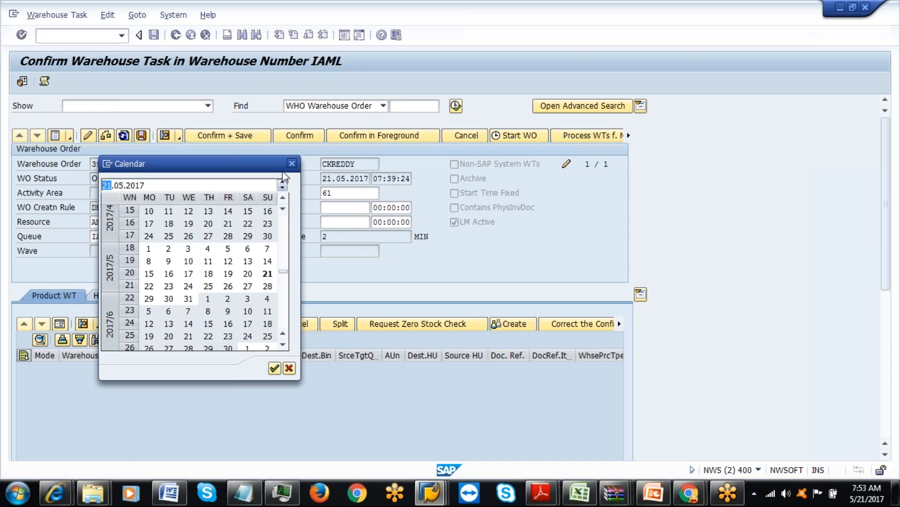
left_click(292, 163)
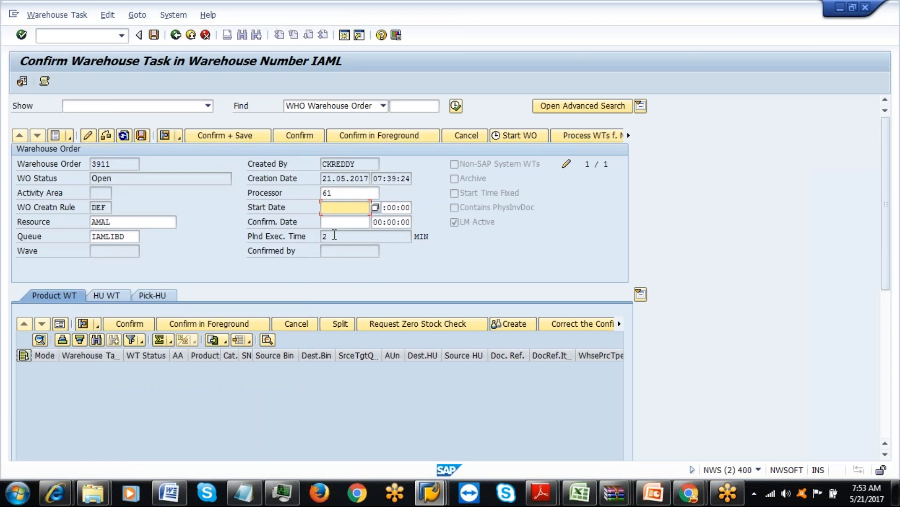
left_click(375, 207)
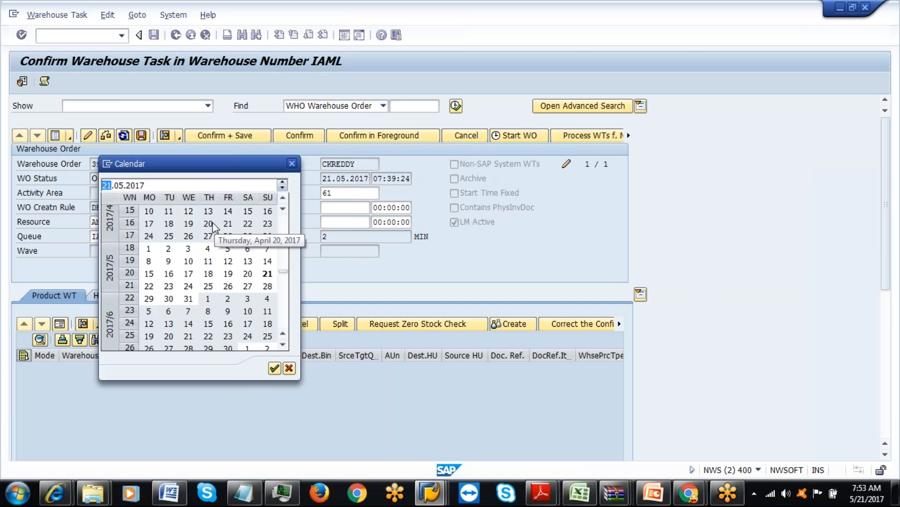
double_click(266, 276)
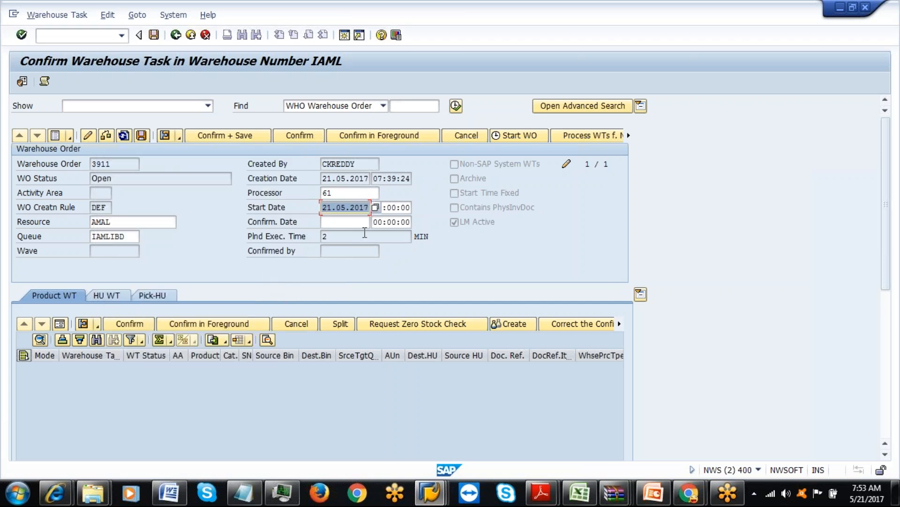
left_click(392, 207)
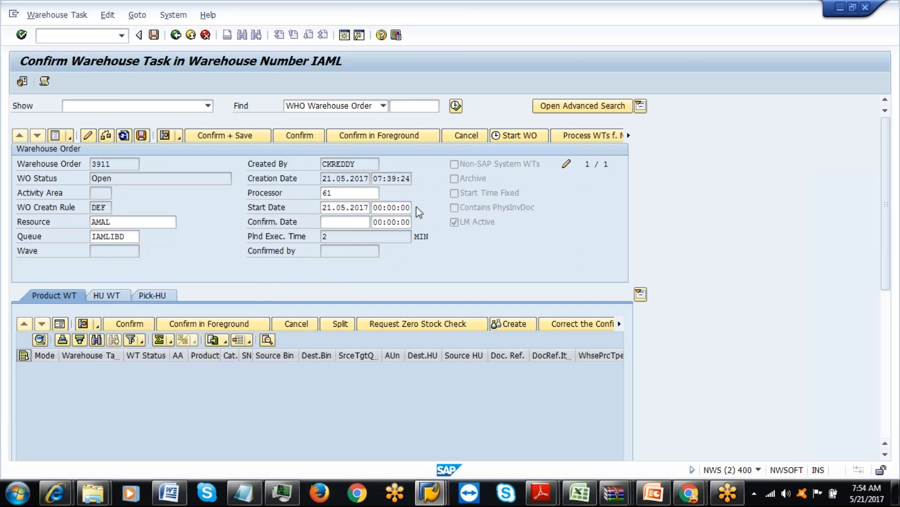
left_click(416, 207)
left_click(196, 238)
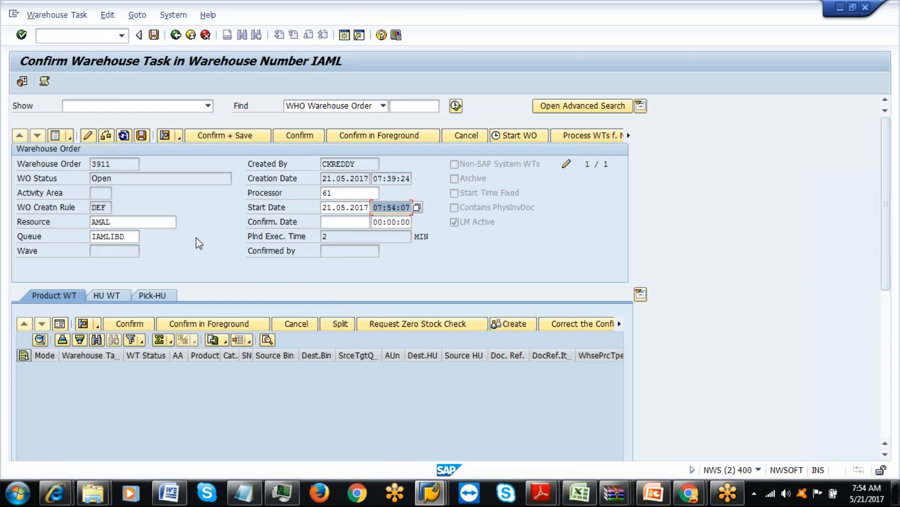
Save order 3911, accepting the warnings and closing the log.
left_click(141, 137)
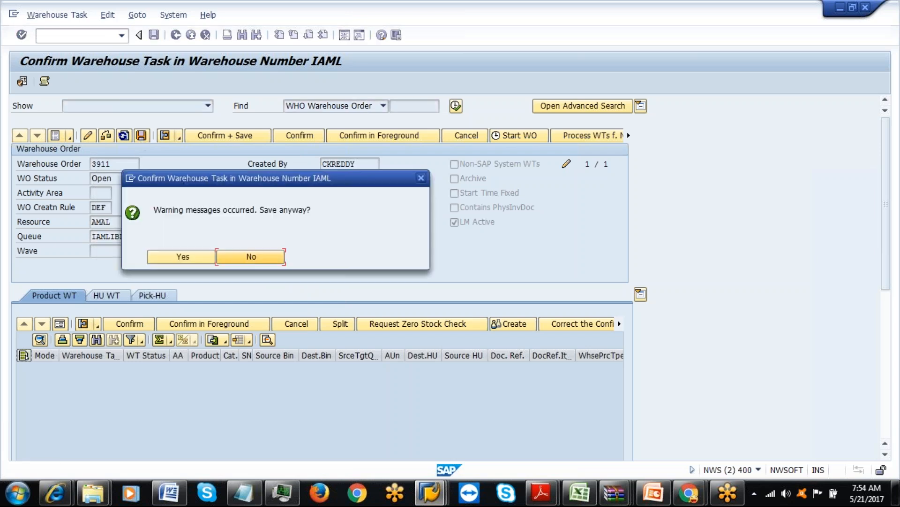
left_click(187, 257)
left_click(223, 254)
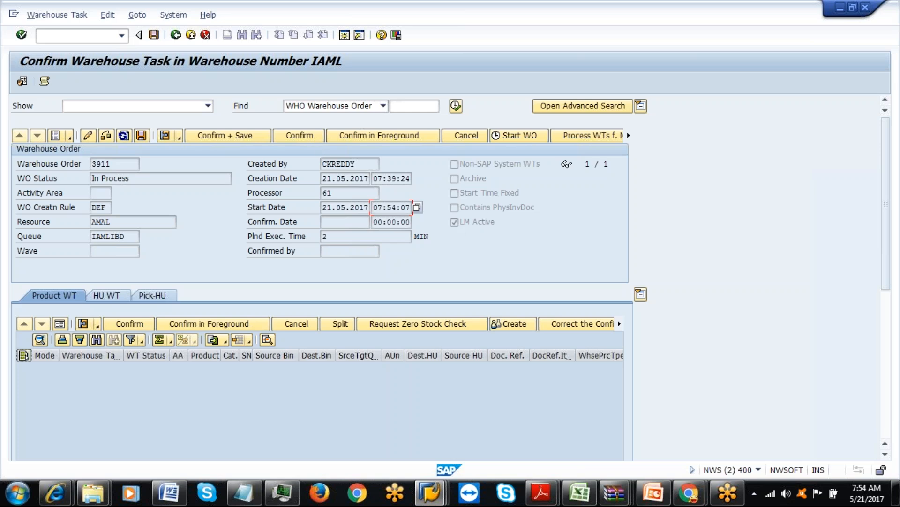
Start the warehouse monitor from history for warehouse TAML with monitor SAP.
left_click(444, 500)
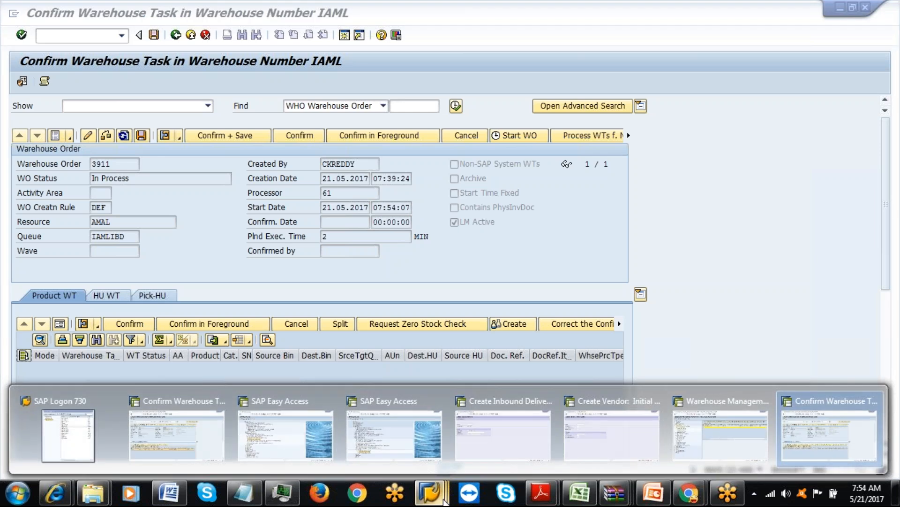
left_click(374, 445)
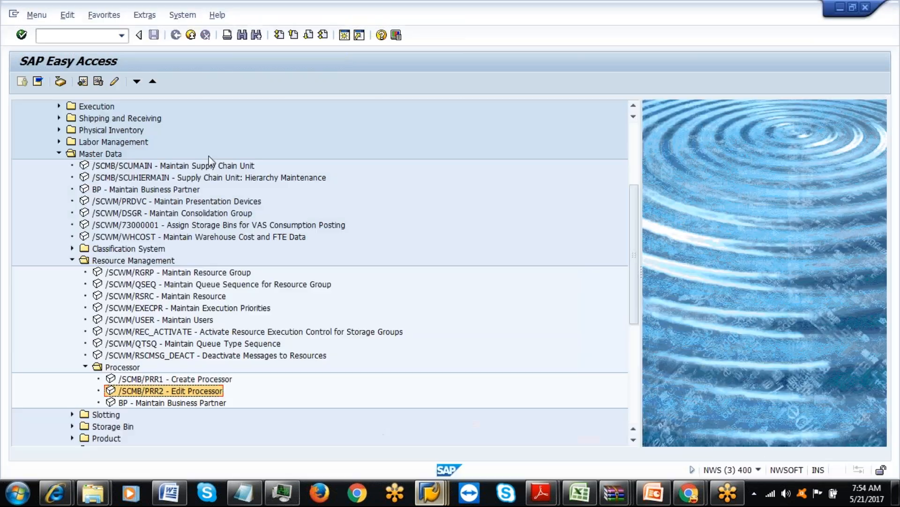
left_click(121, 35)
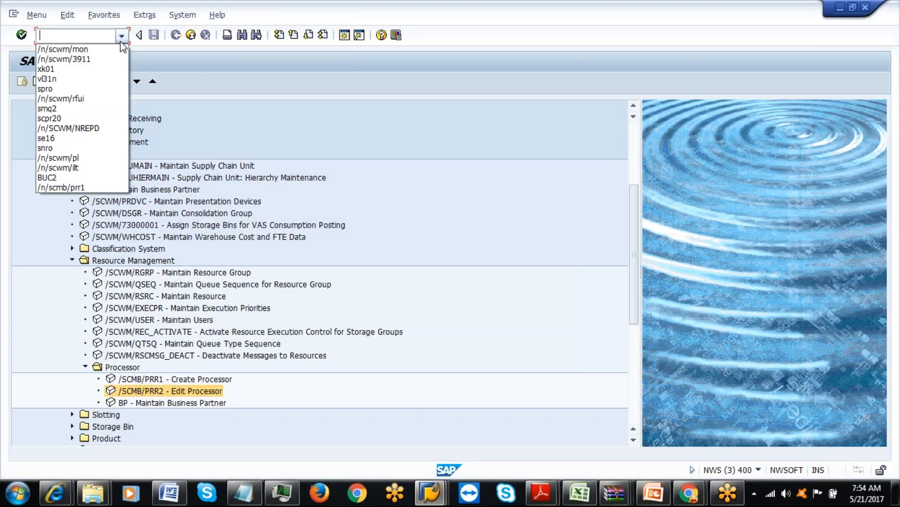
left_click(96, 51)
key("Return")
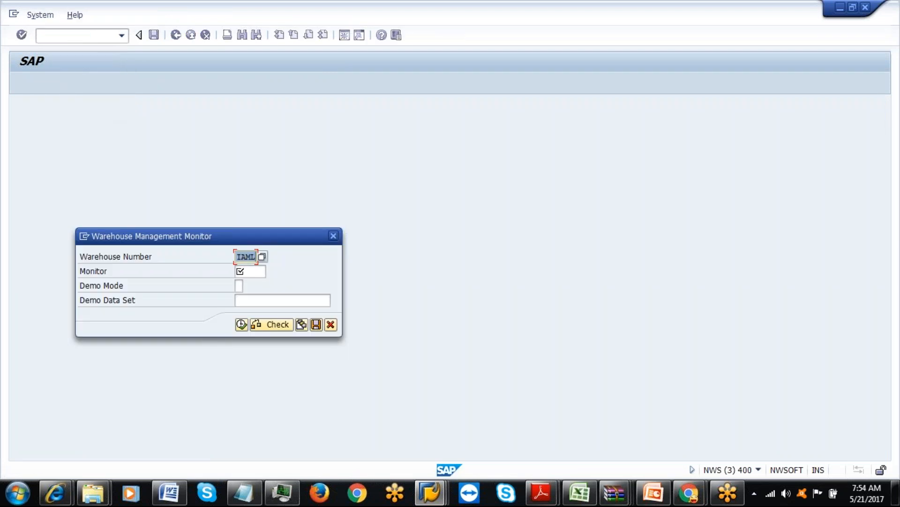
type("TAML")
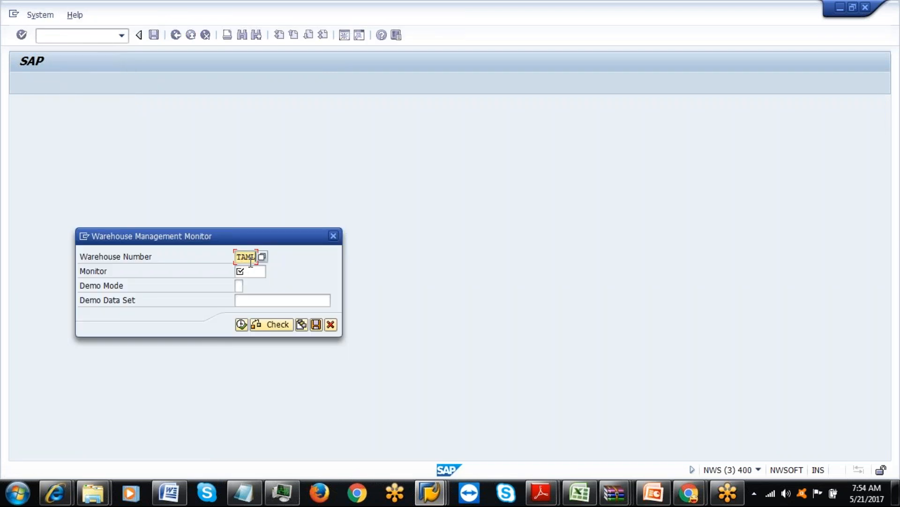
left_click(251, 272)
type("SA")
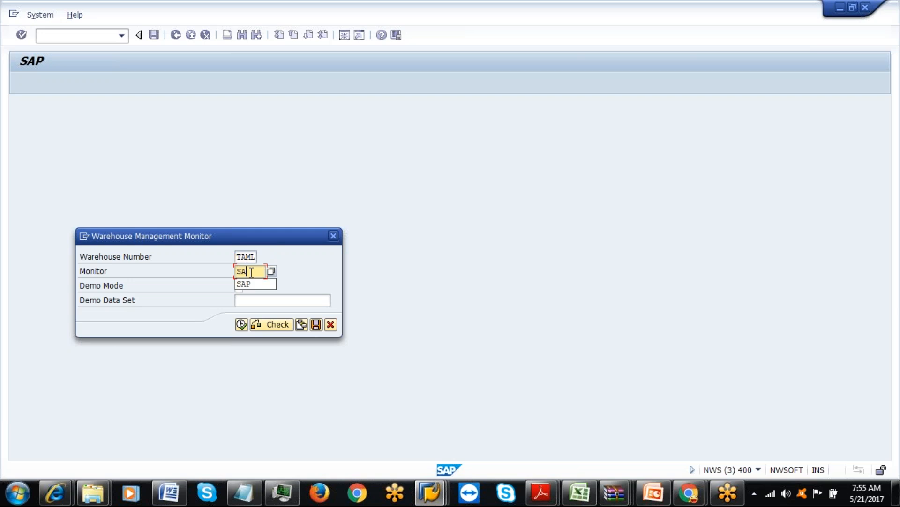
type("P")
left_click(241, 324)
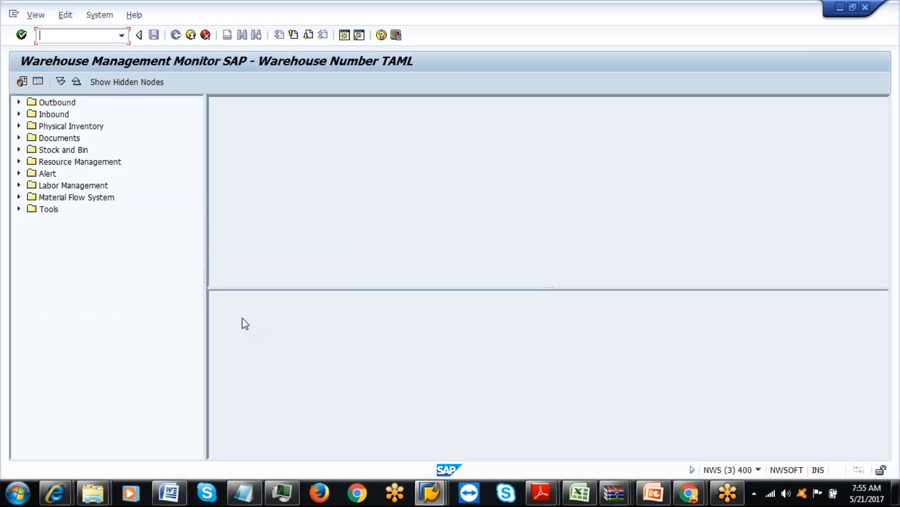
List all TAML warehouse orders and open order 300001.
left_click(18, 138)
left_click(32, 162)
double_click(65, 163)
left_click(489, 467)
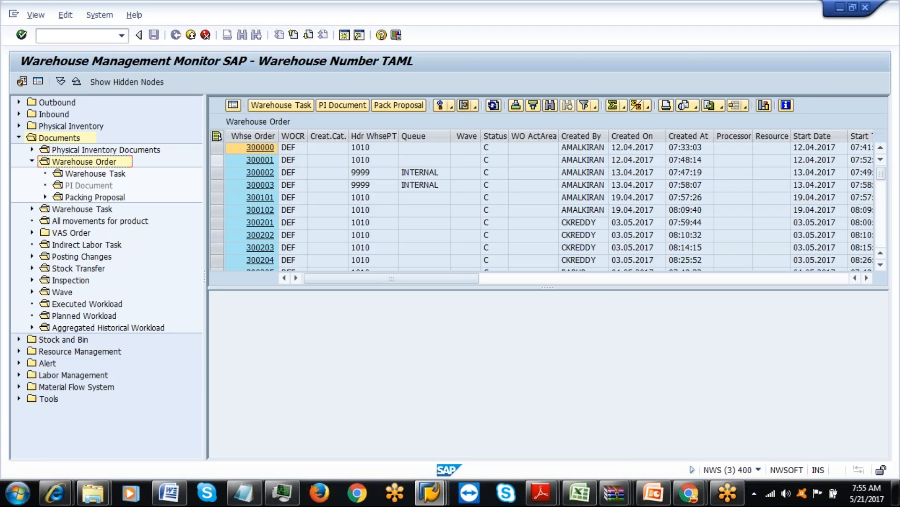
left_click(259, 163)
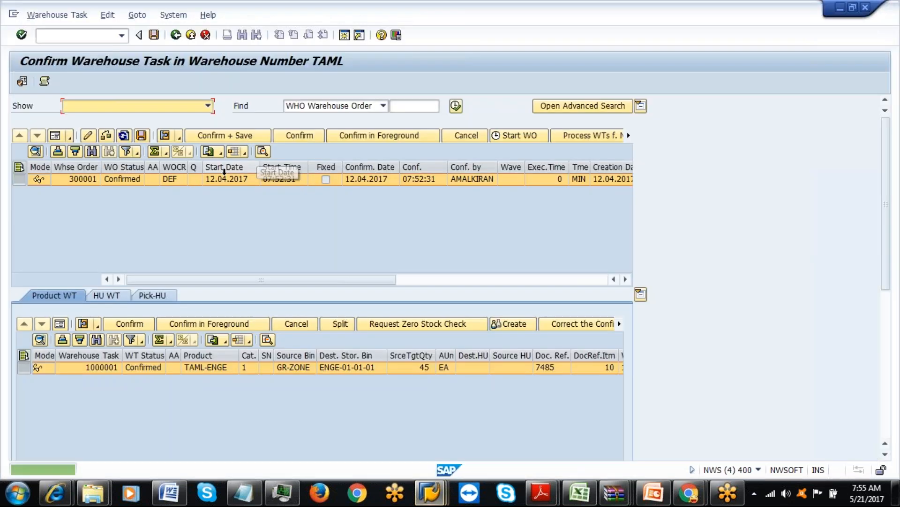
left_click(55, 136)
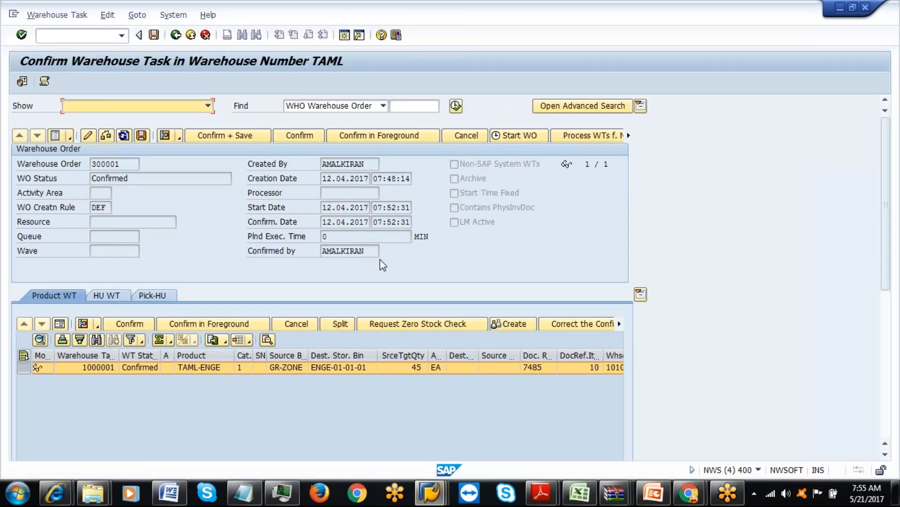
left_click(455, 225)
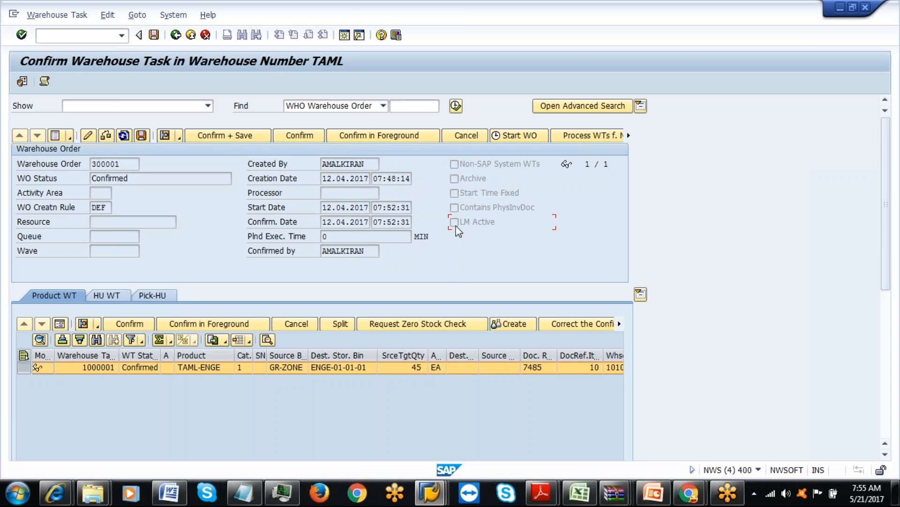
left_click(176, 35)
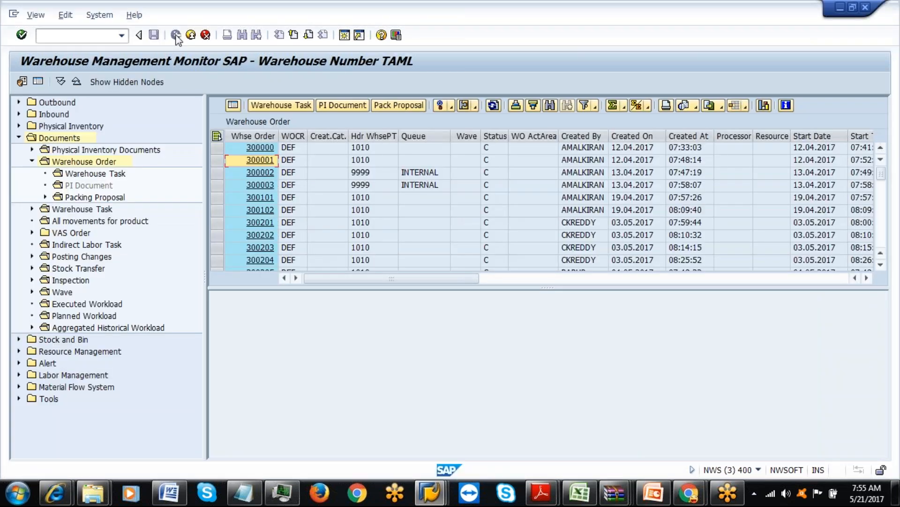
left_click(190, 35)
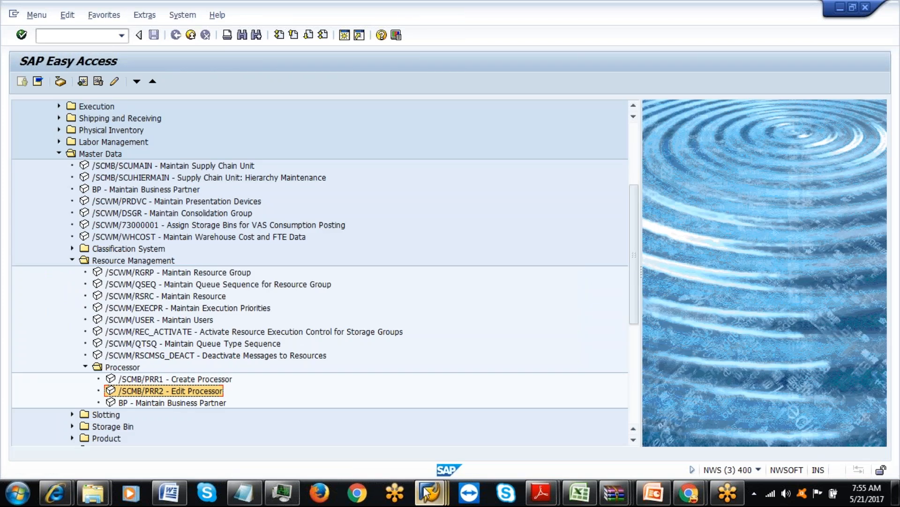
Switch back to order 3911's confirmation window and check its assigned processor.
left_click(421, 496)
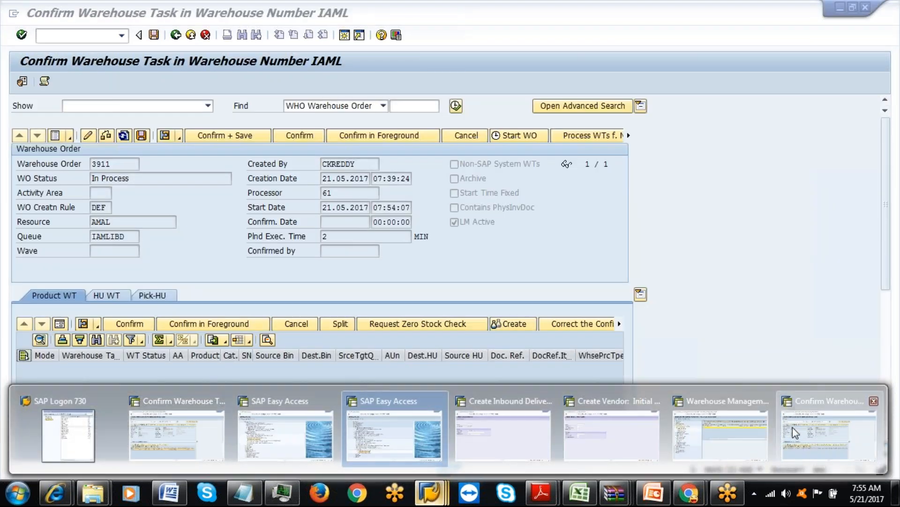
left_click(793, 427)
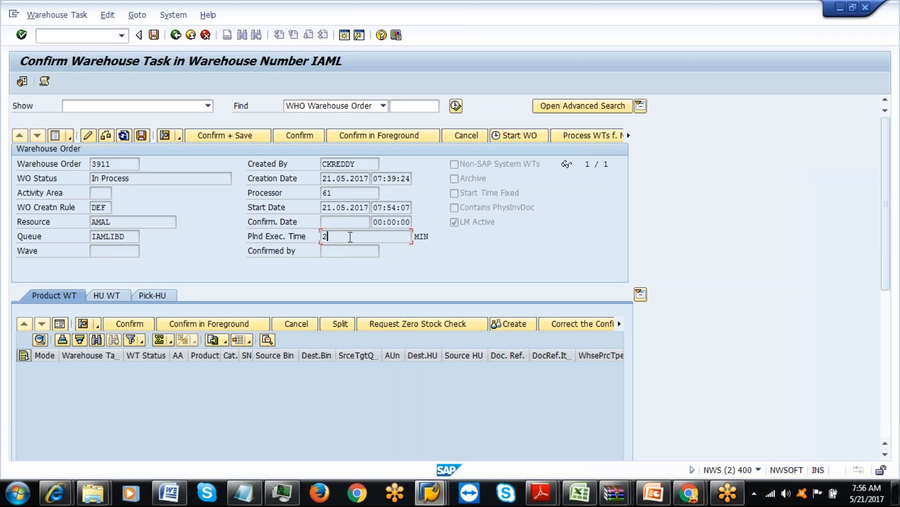
left_click(356, 194)
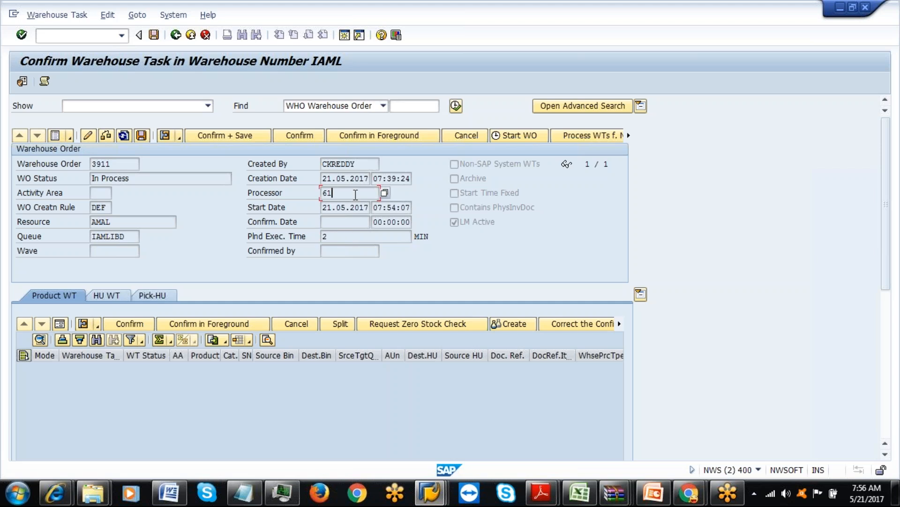
In SAP Easy Access, pick the /n/scwm/mon warehouse monitor from the transaction history.
left_click(689, 493)
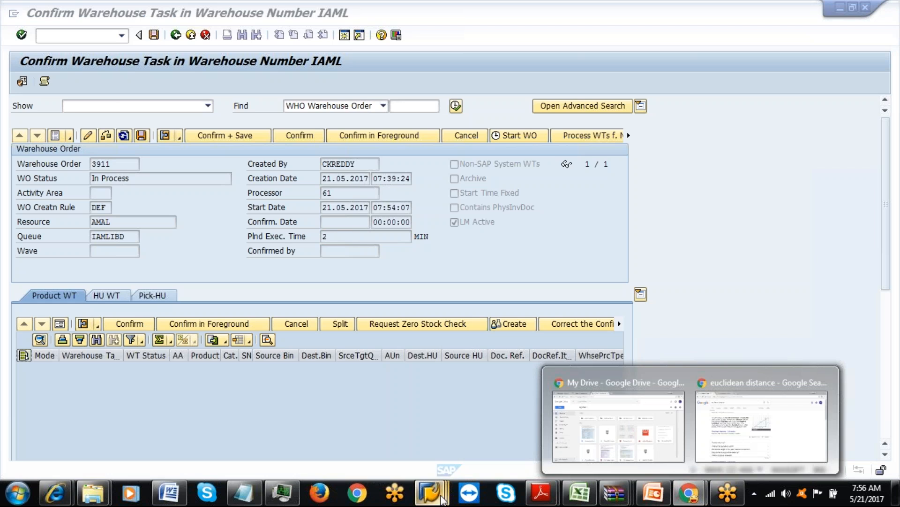
mouse_move(430, 492)
left_click(438, 446)
left_click(121, 35)
left_click(80, 50)
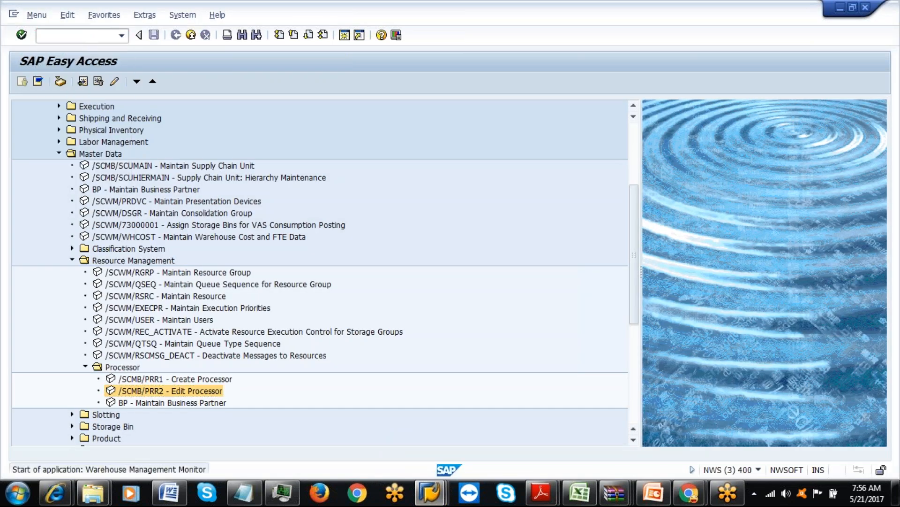
Run the monitor for warehouse IAML and open Labor Management's Planned Workload selection criteria.
key("Return")
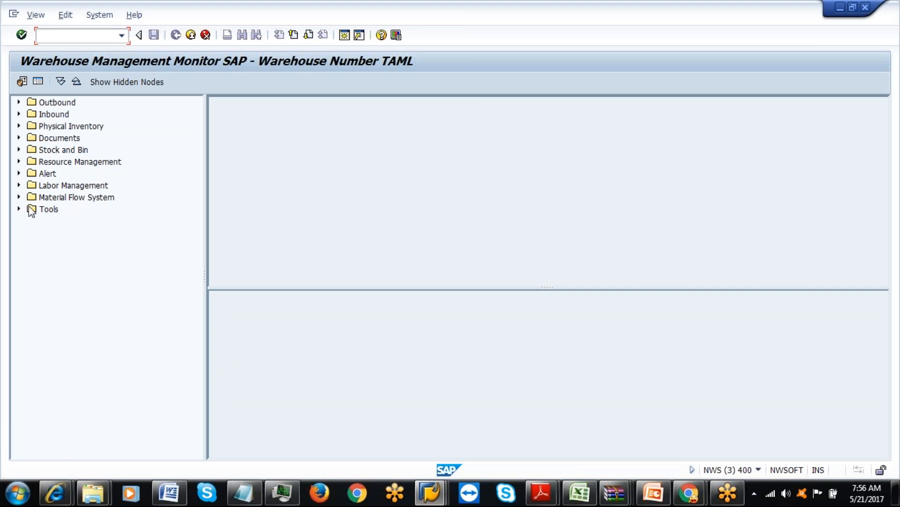
left_click(19, 186)
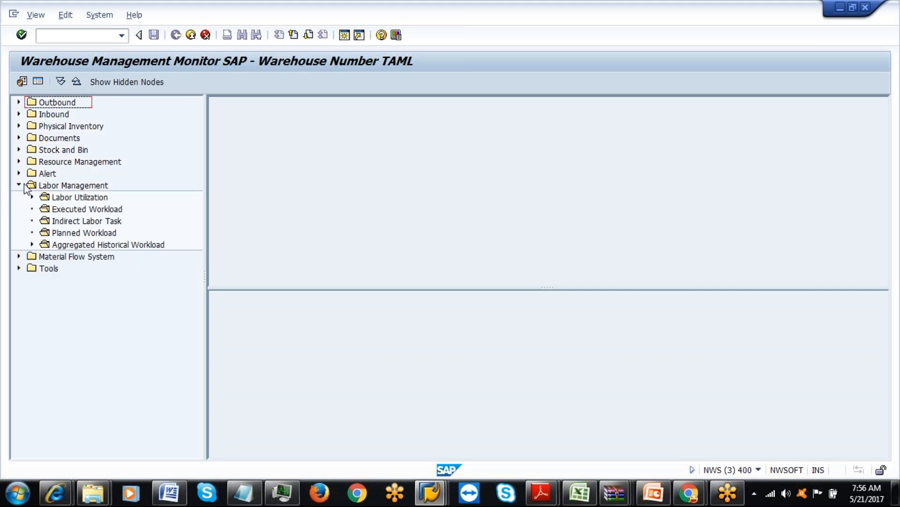
left_click(22, 82)
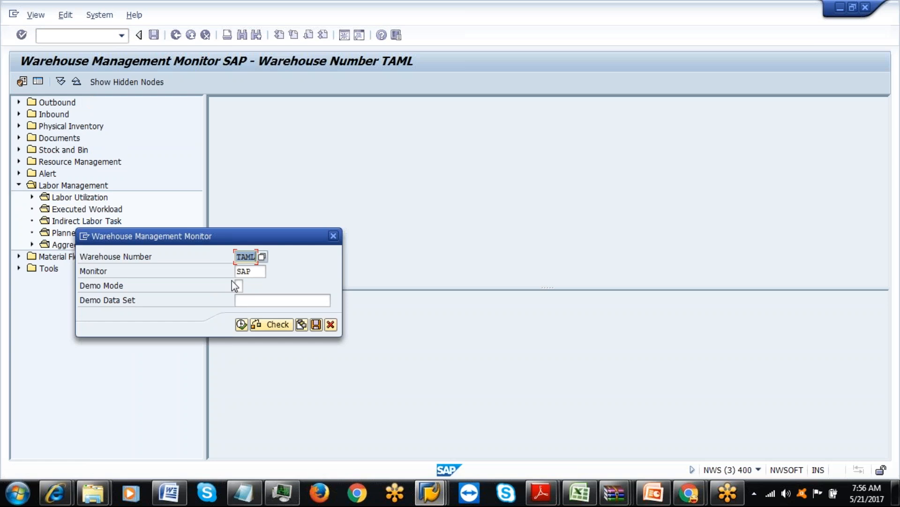
type("TAML")
left_click(241, 324)
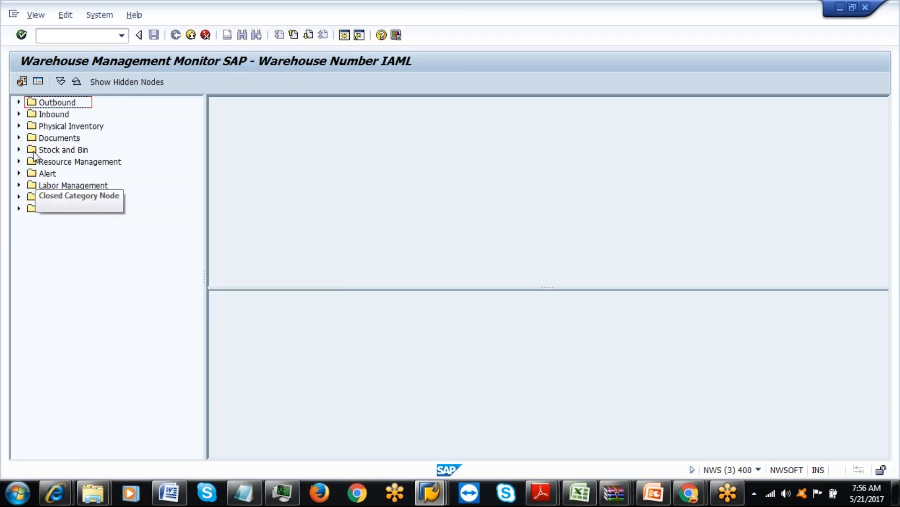
left_click(18, 186)
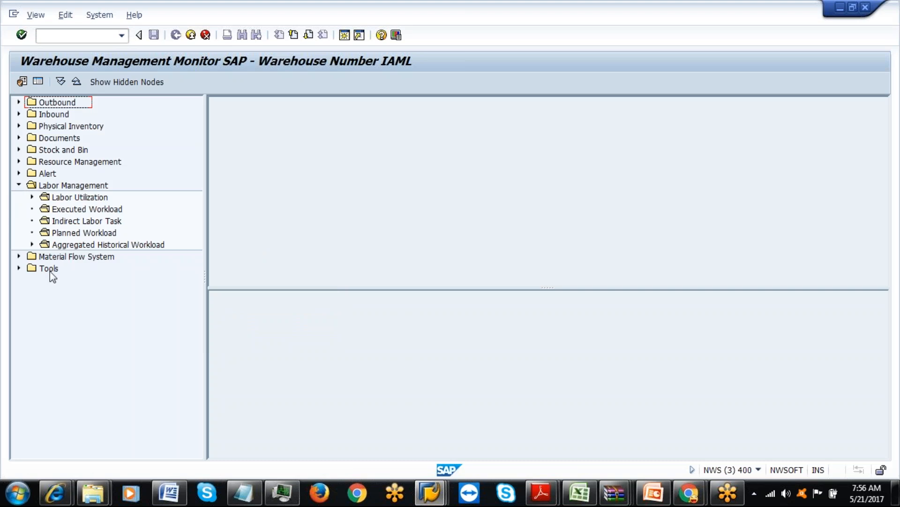
left_click(57, 233)
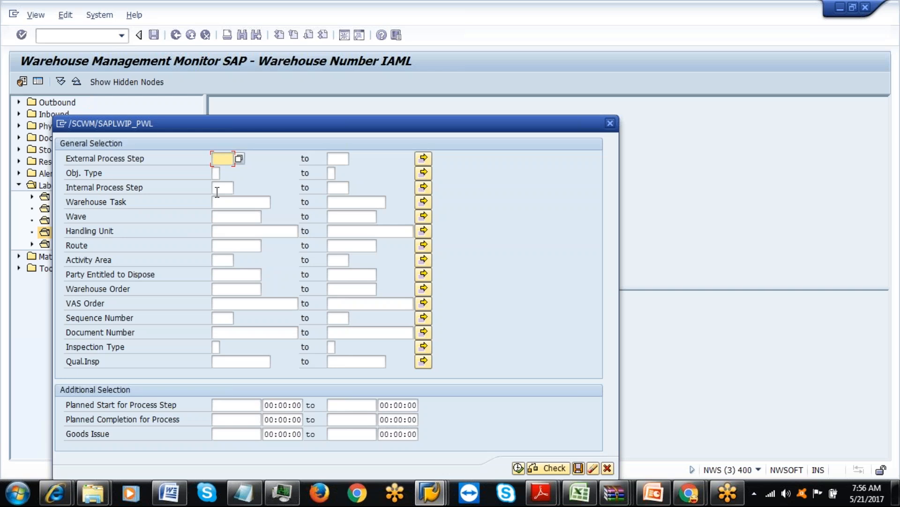
Execute Planned Workload with external process step ILUD, listing entries 704, 710 and 711.
left_click(226, 188)
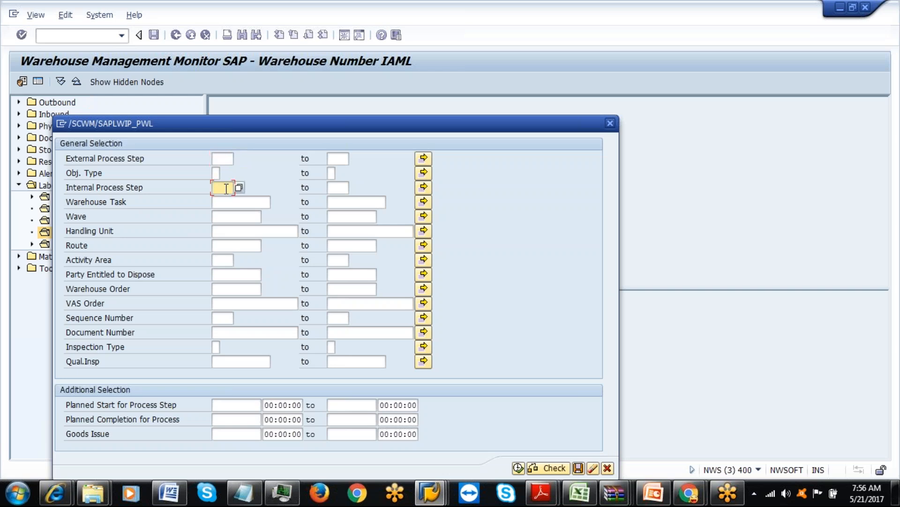
left_click(231, 159)
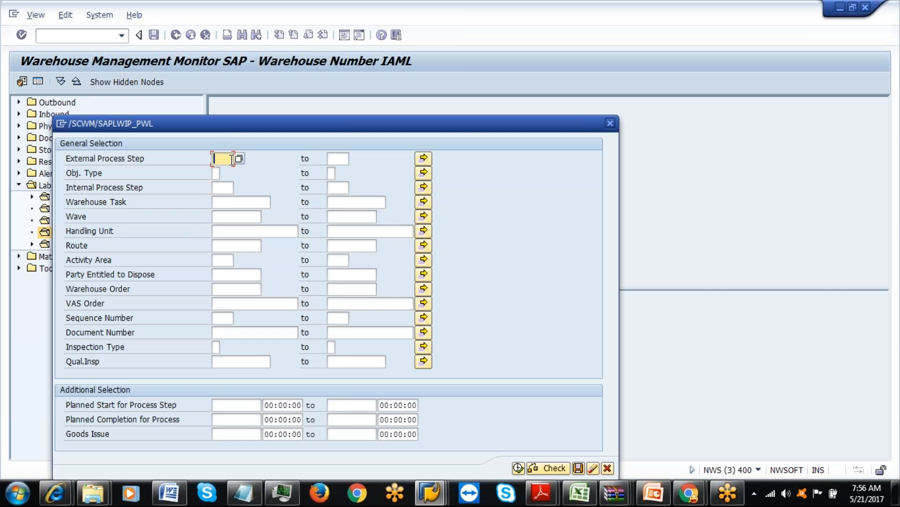
left_click(584, 497)
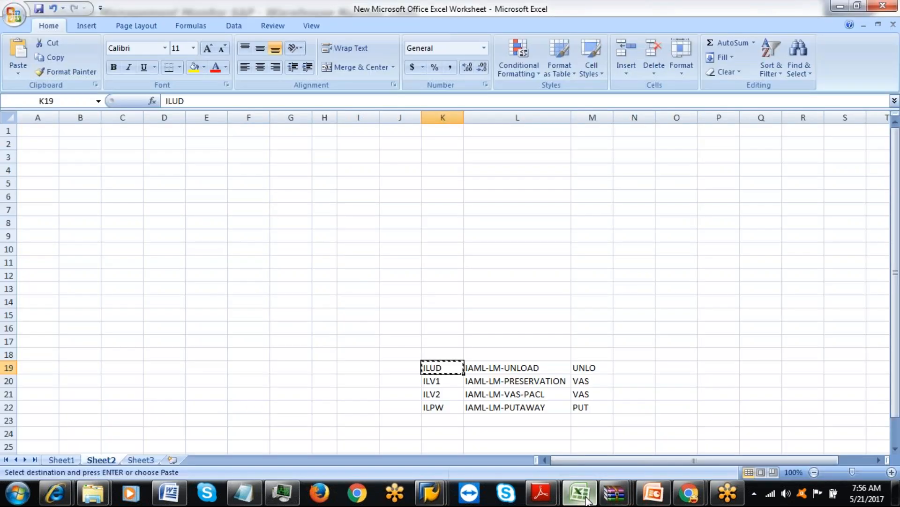
left_click(583, 497)
type("ILUD")
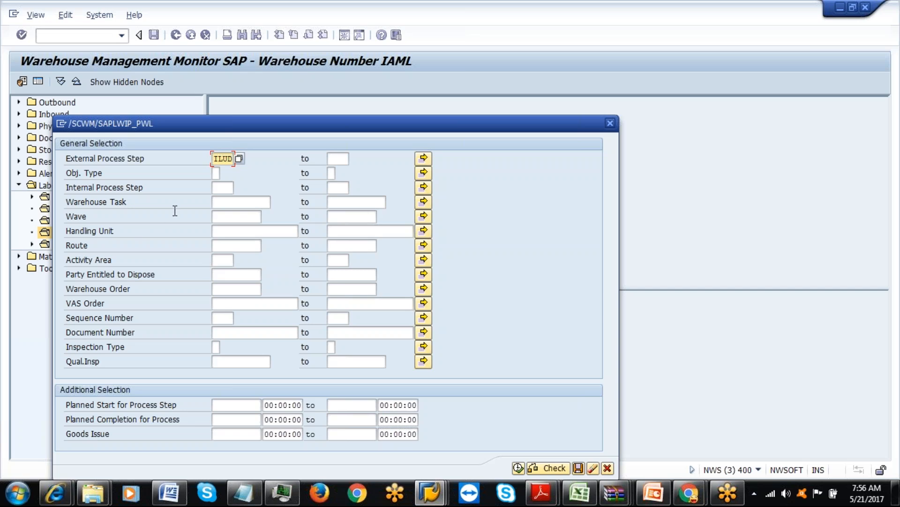
left_click(215, 173)
left_click(225, 174)
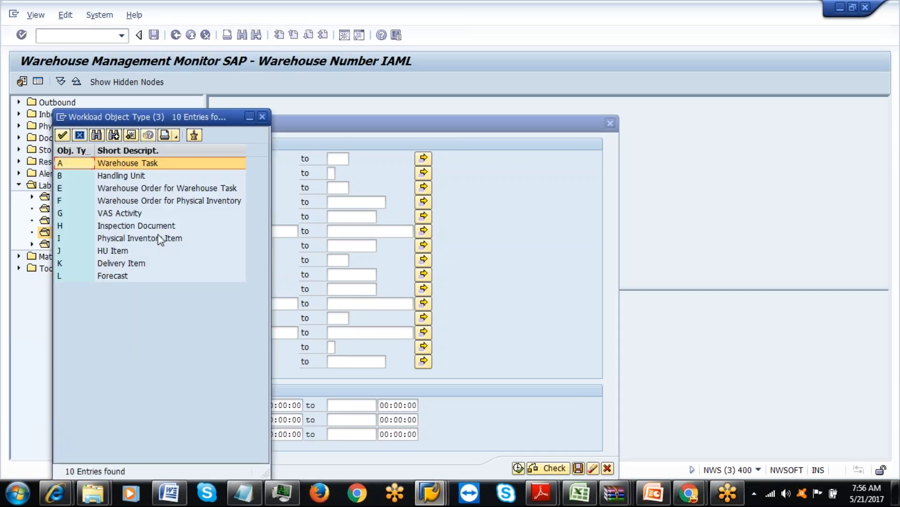
left_click(262, 116)
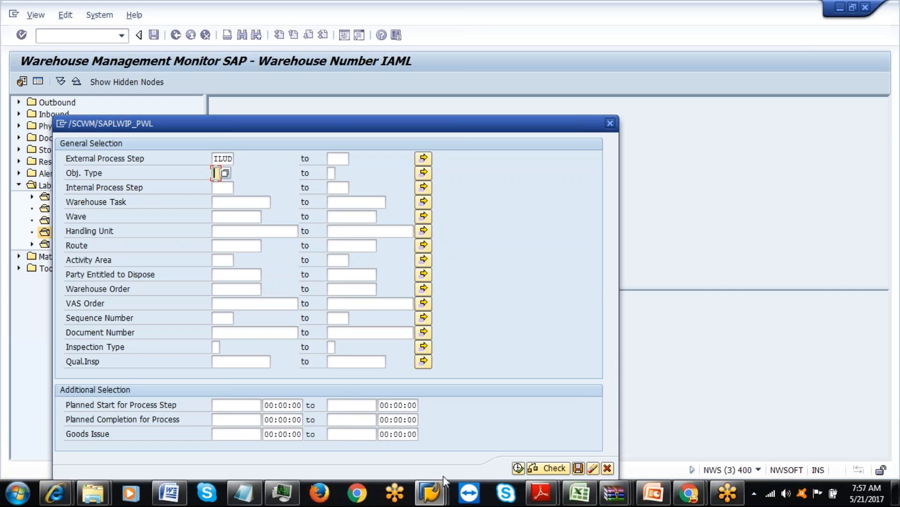
left_click(519, 468)
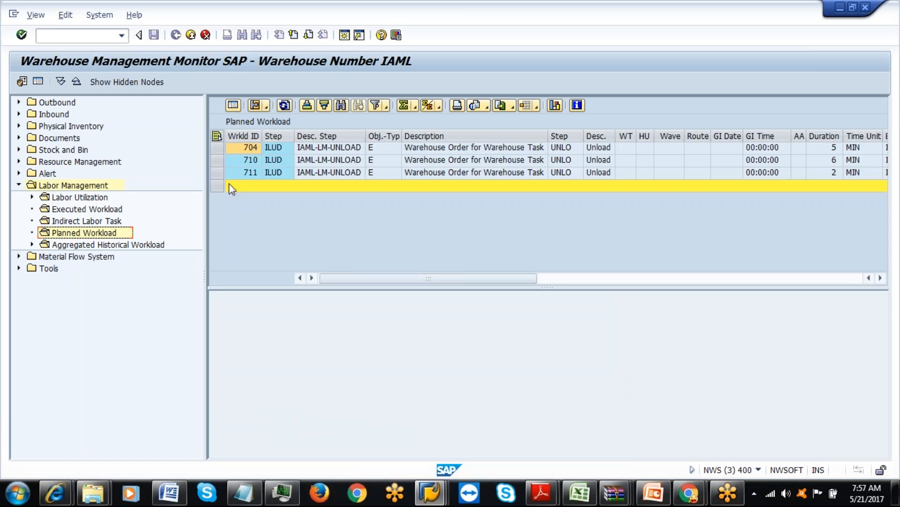
Select workload entry 711, then reopen and cancel the Planned Workload selection criteria.
left_click(217, 172)
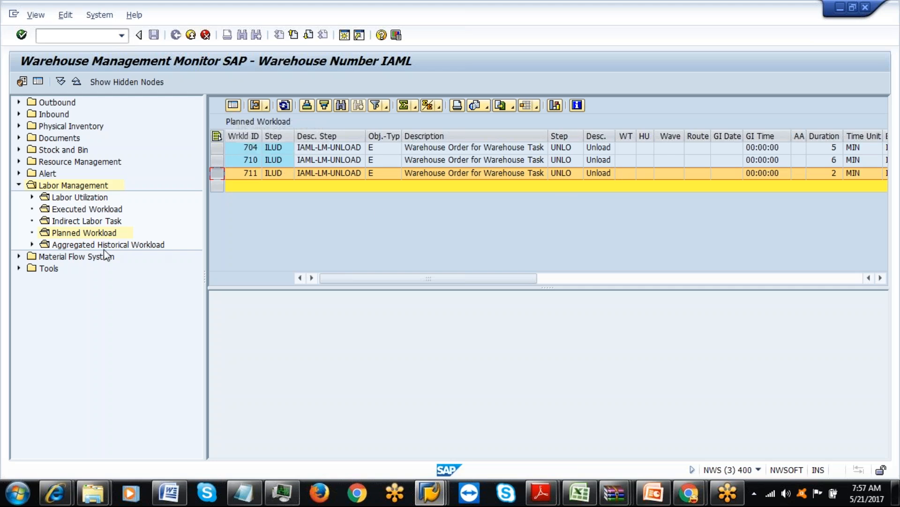
double_click(102, 233)
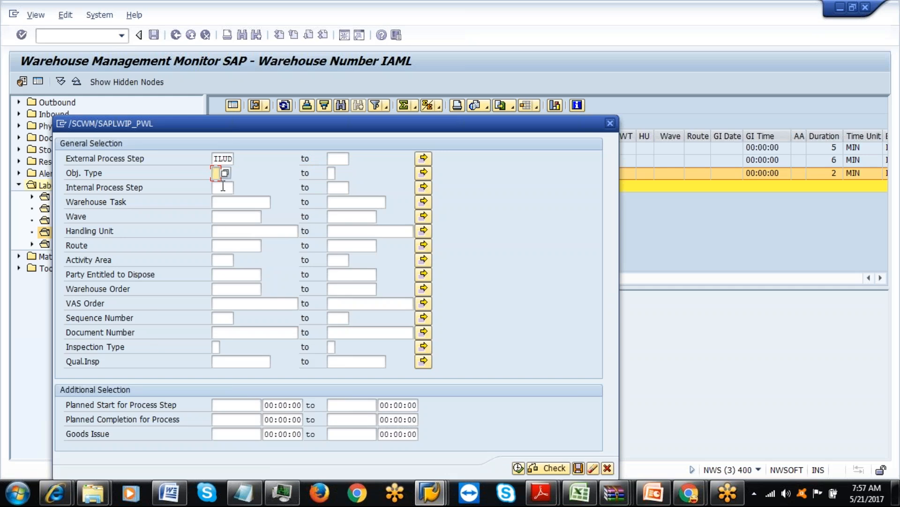
left_click_drag(330, 120, 331, 80)
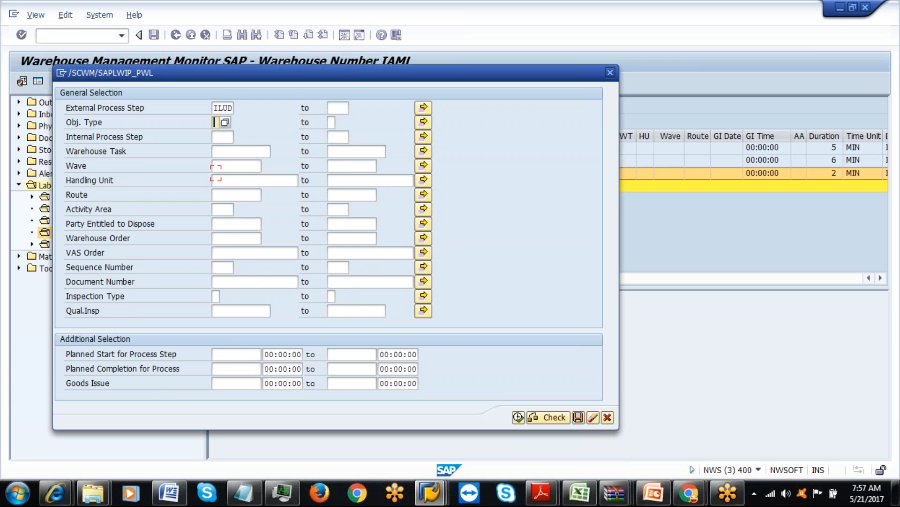
left_click(229, 109)
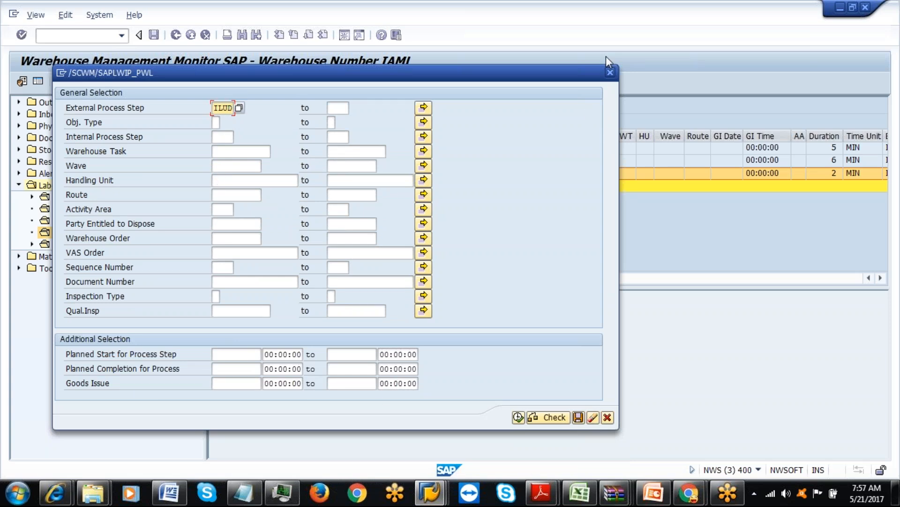
left_click(610, 72)
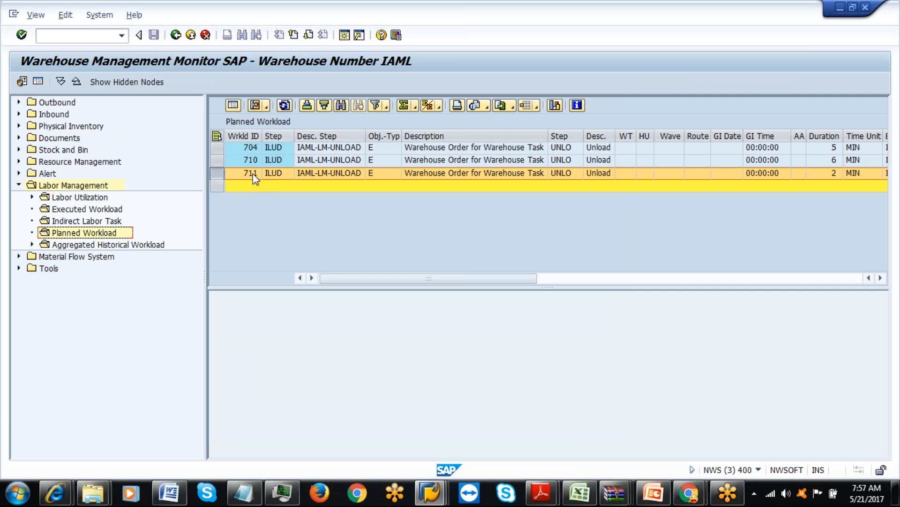
left_click(429, 492)
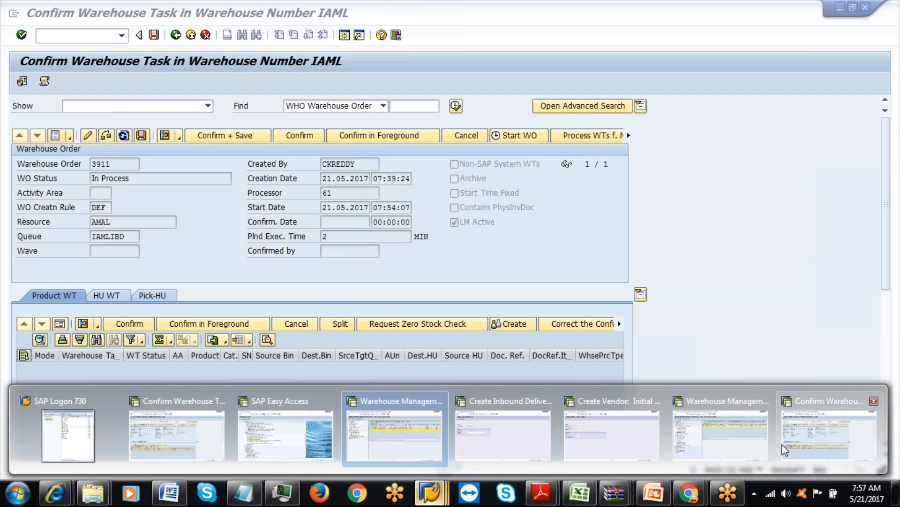
Enter processor 61 for warehouse order 3911 and attempt Confirm + Save.
left_click(798, 445)
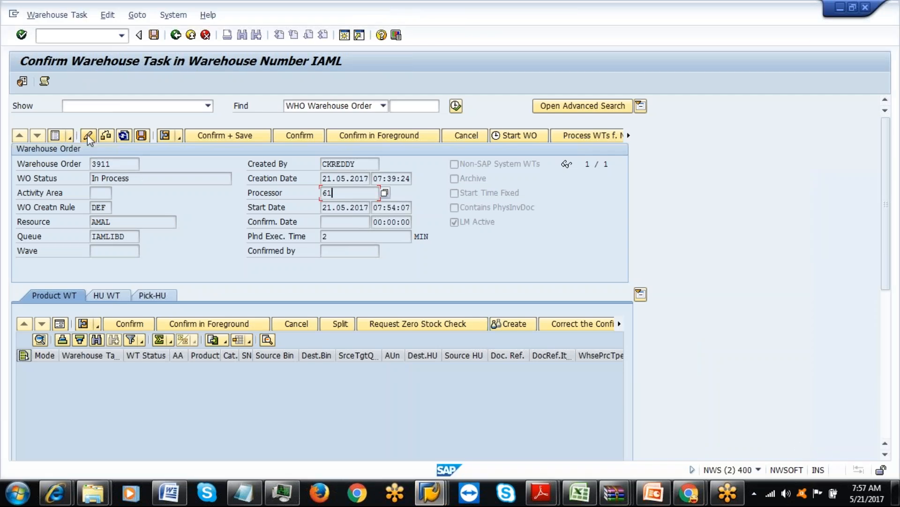
key("Return")
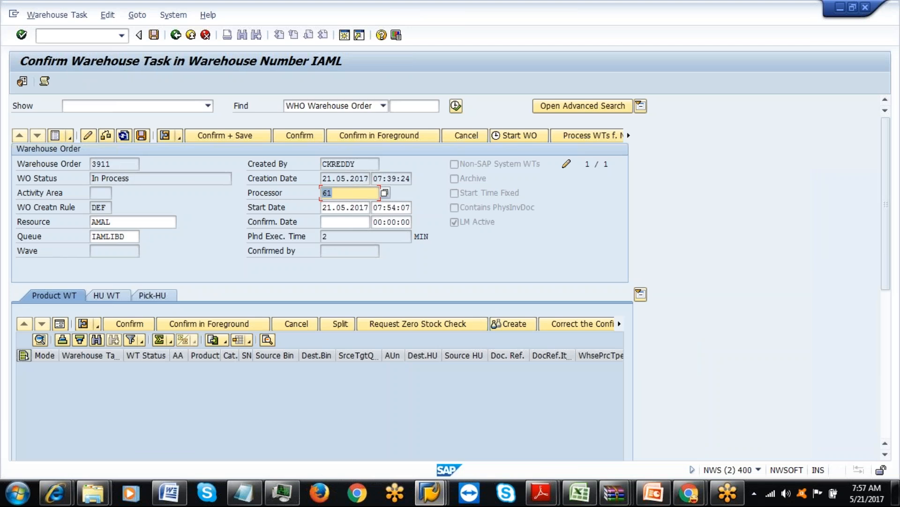
left_click(218, 139)
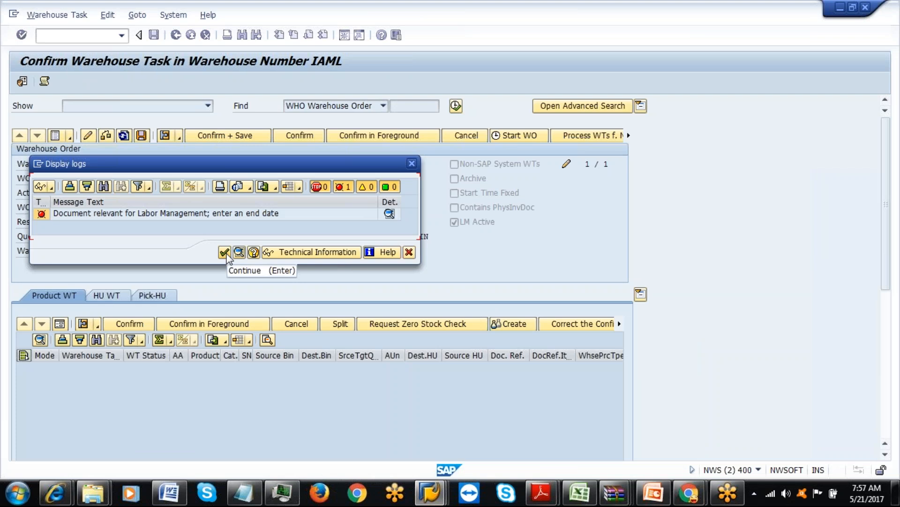
left_click(225, 252)
Set the confirmation end to 21.05.2017 07:58:05, confirm and save, and return to the monitor.
left_click(354, 223)
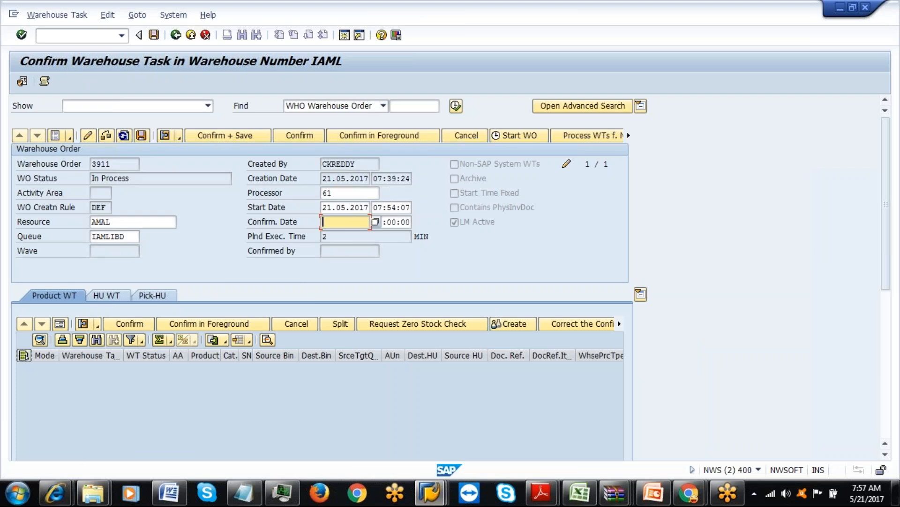
left_click(375, 223)
double_click(267, 273)
left_click(393, 222)
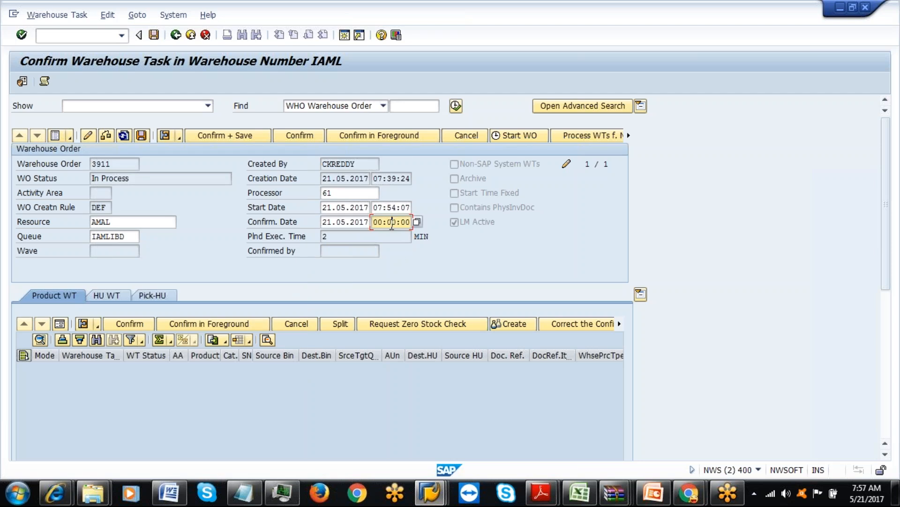
left_click(417, 222)
left_click(196, 239)
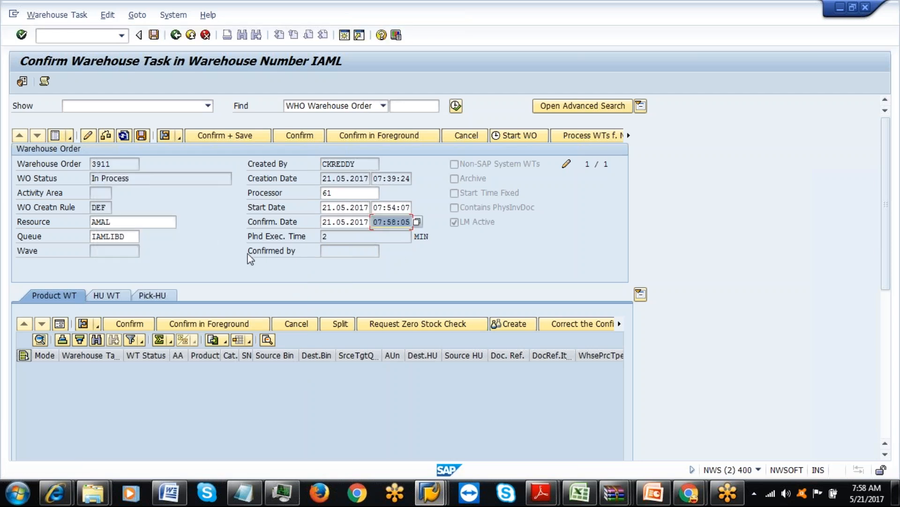
left_click(225, 135)
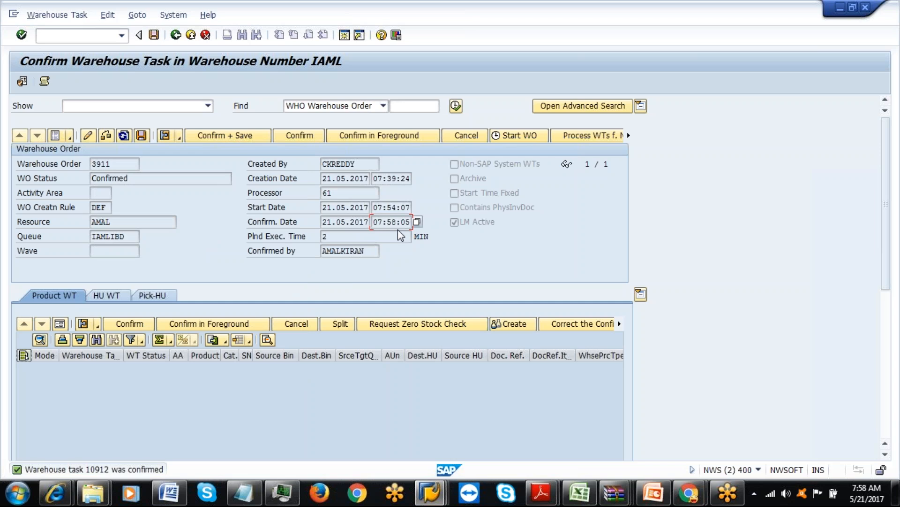
left_click(429, 492)
left_click(680, 413)
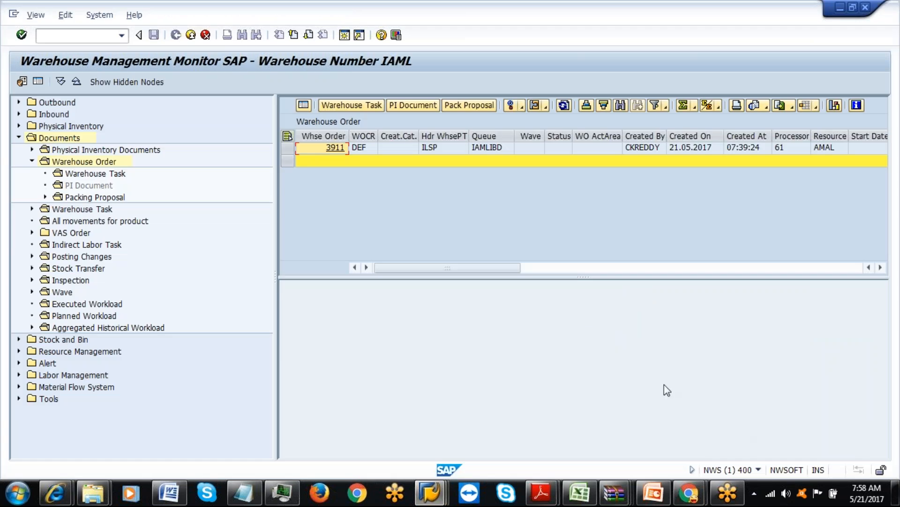
Refresh planned workload so only 704 and 710 remain, then open Executed Workload selection criteria.
left_click(430, 492)
left_click(363, 430)
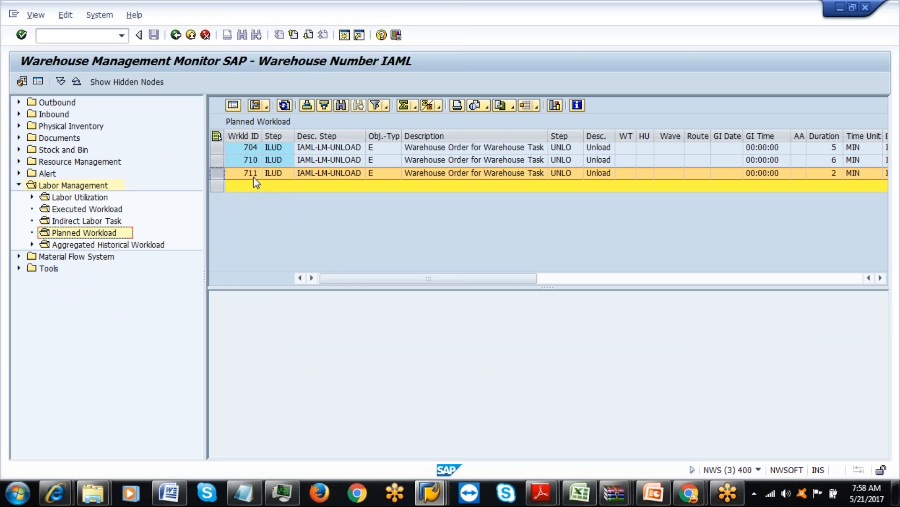
left_click(284, 106)
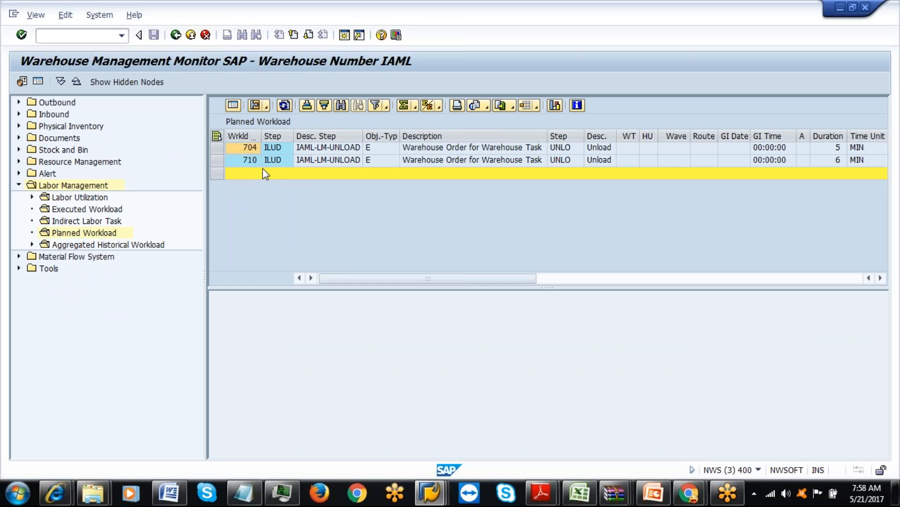
double_click(92, 209)
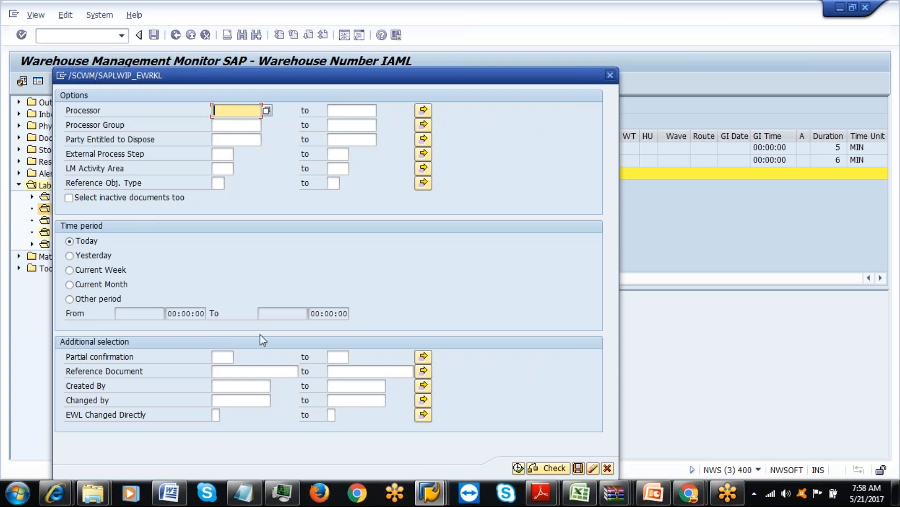
Execute the executed workload selection and open details of order 3911's ILUD unload entry.
left_click(519, 468)
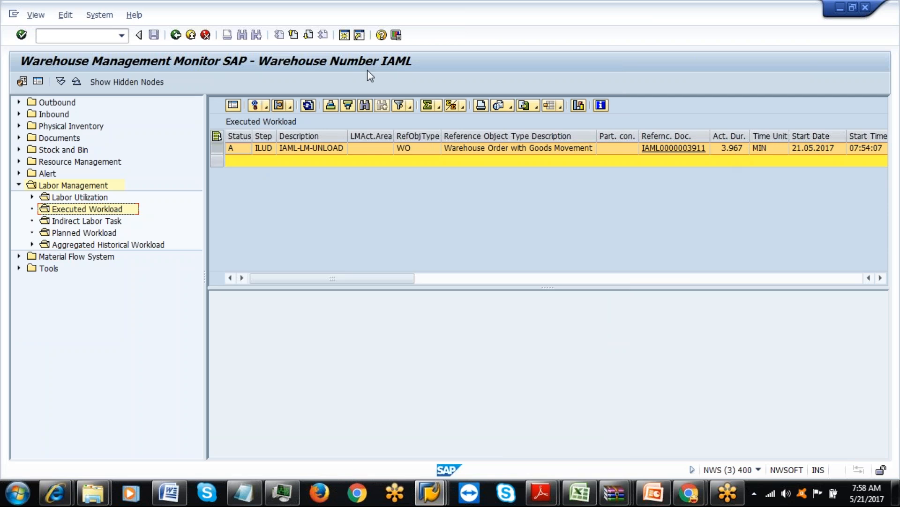
left_click(233, 106)
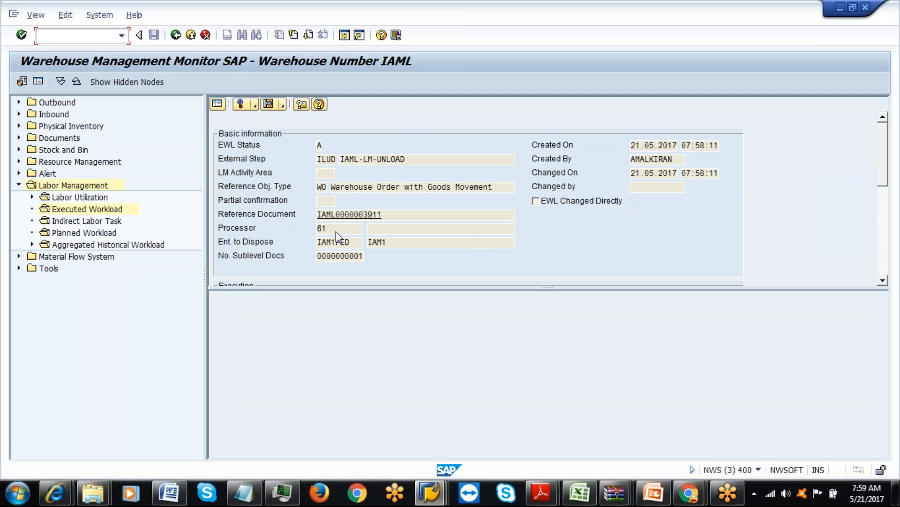
Rerun Planned Workload for external process step ILUD, now listing only entries 704 and 710.
left_click_drag(885, 169, 883, 198)
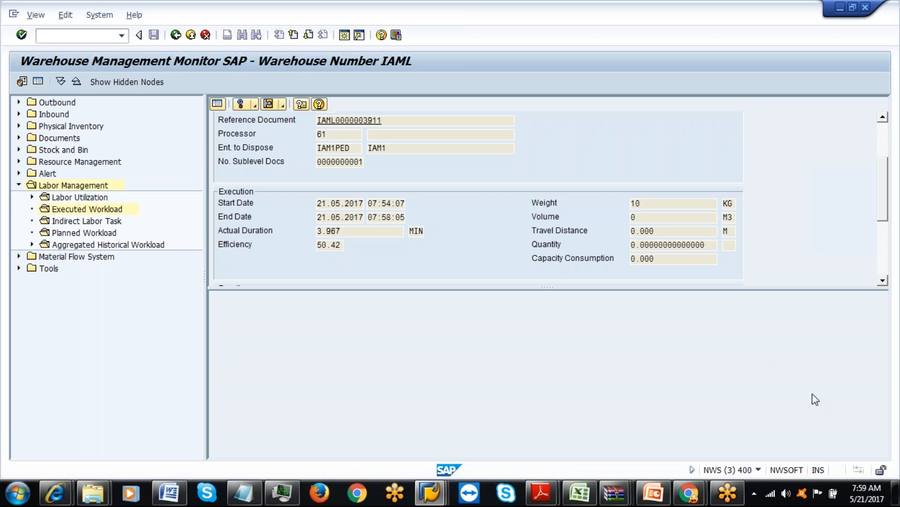
left_click(883, 281)
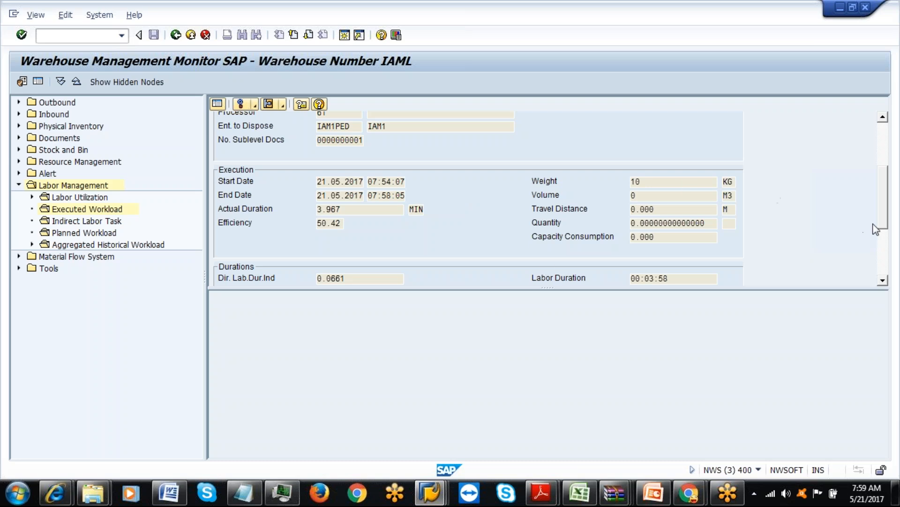
left_click_drag(884, 225, 880, 181)
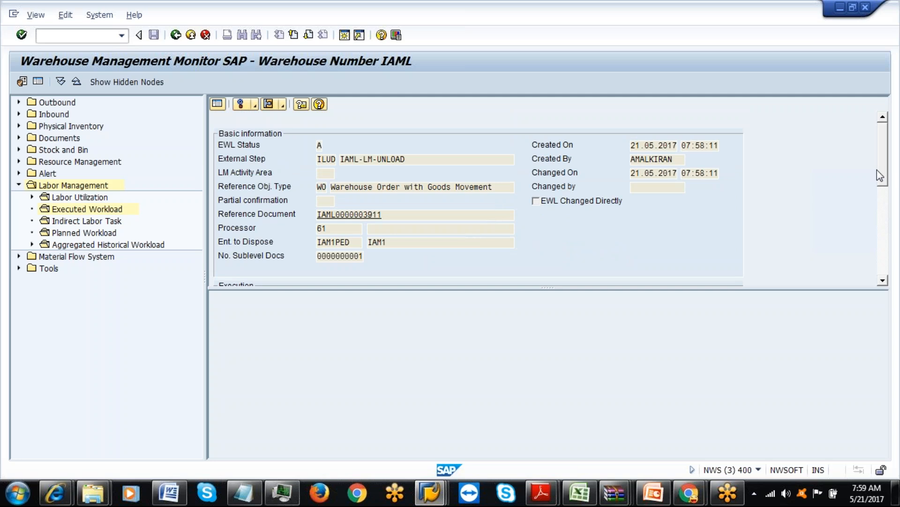
left_click_drag(877, 169, 884, 236)
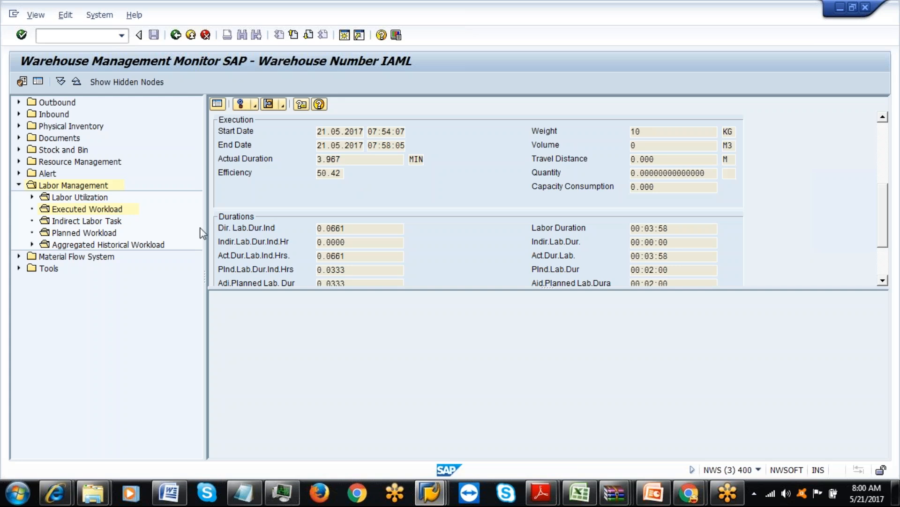
double_click(104, 233)
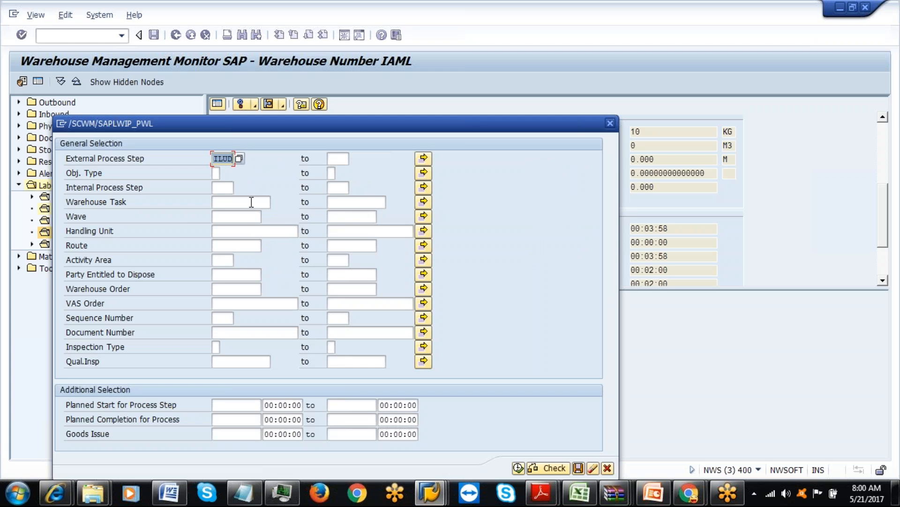
left_click(519, 469)
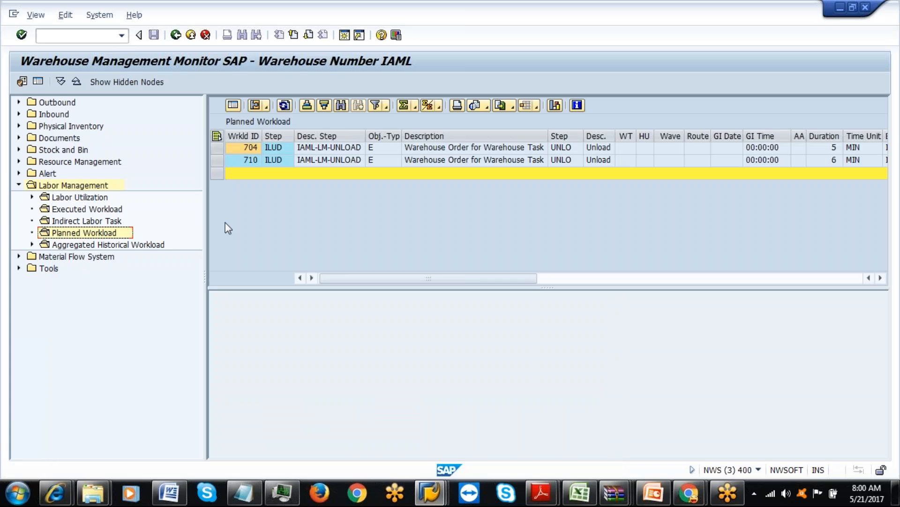
Mark workload 710, then select both planned workload rows 704 and 710.
left_click(242, 173)
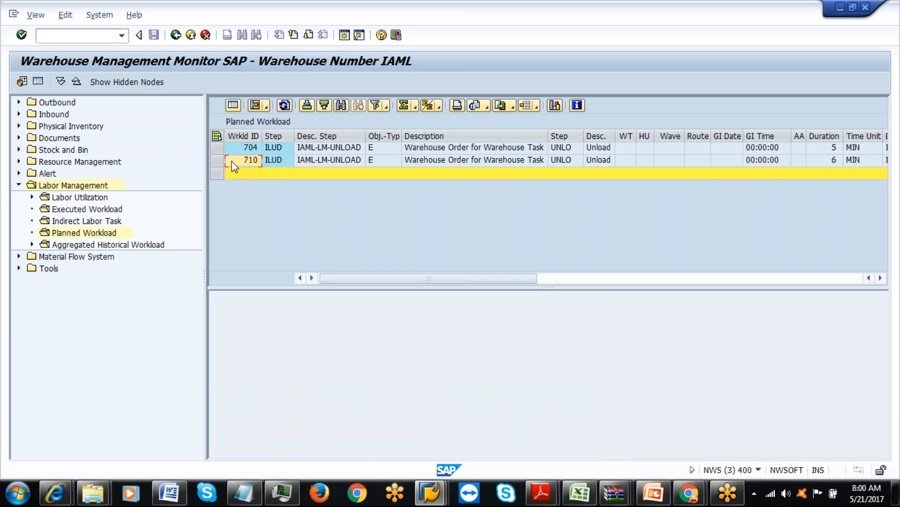
left_click(237, 162)
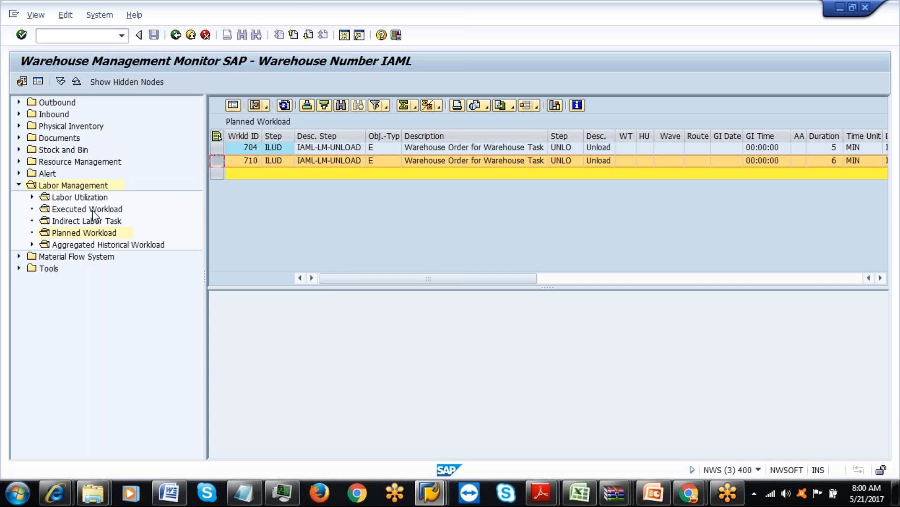
left_click(216, 136)
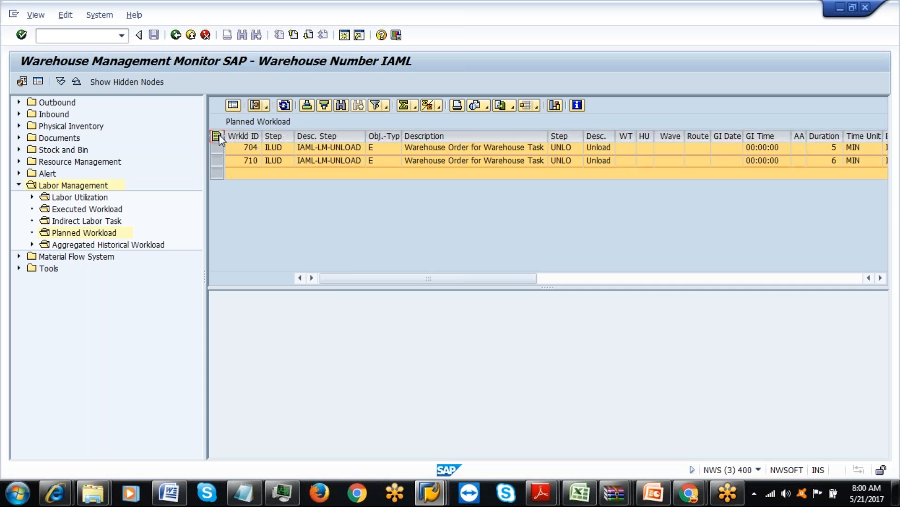
Execute today's executed workload and review details: actual 00:03:58 versus planned 00:02:00.
double_click(101, 209)
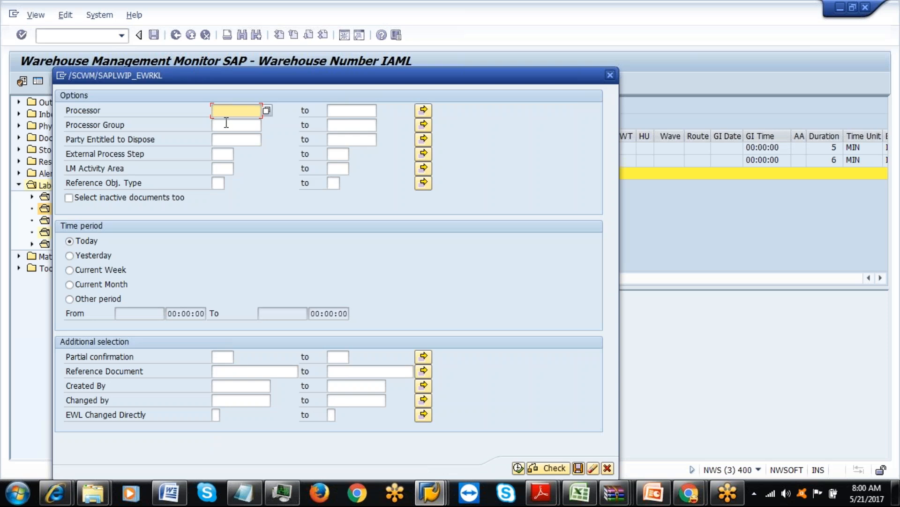
left_click(519, 466)
left_click(233, 105)
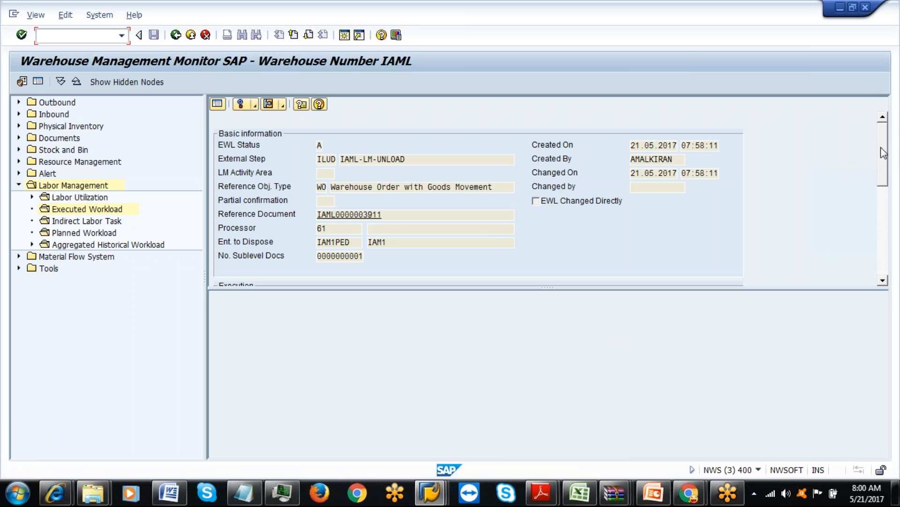
left_click_drag(884, 153, 884, 202)
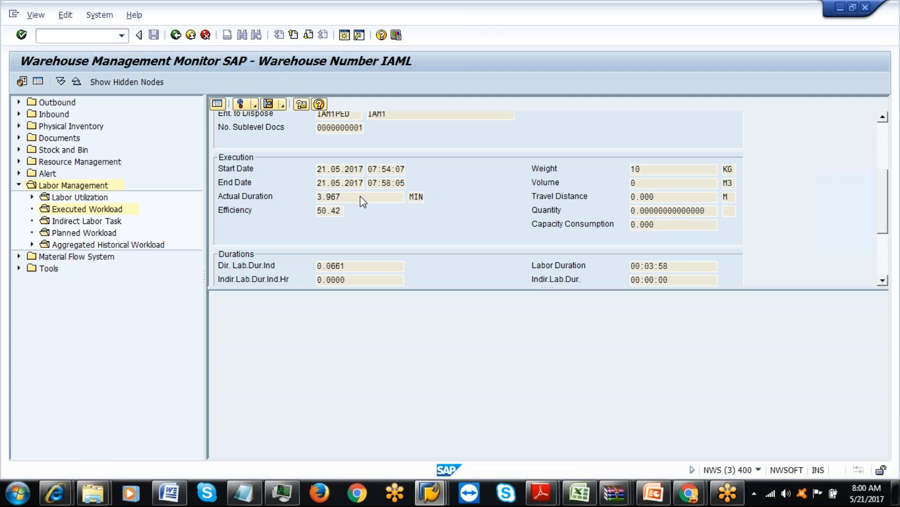
left_click_drag(882, 220, 884, 266)
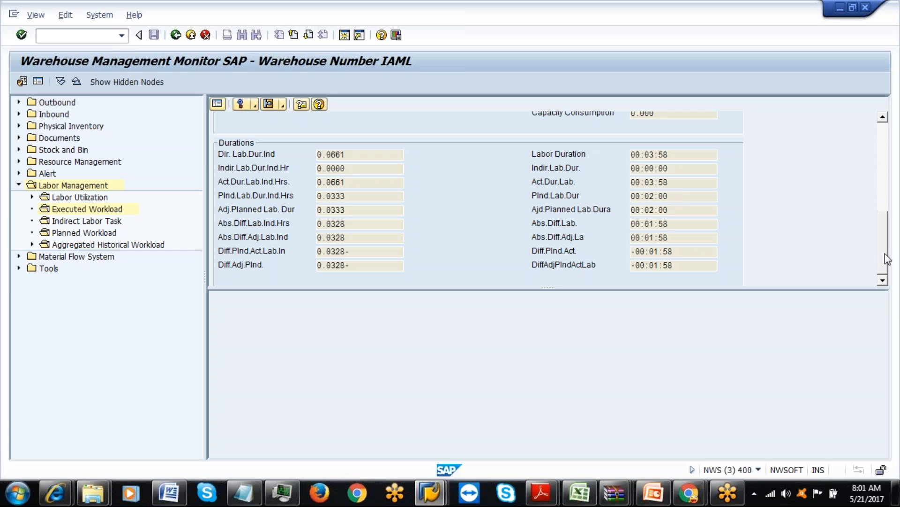
left_click_drag(885, 255, 881, 226)
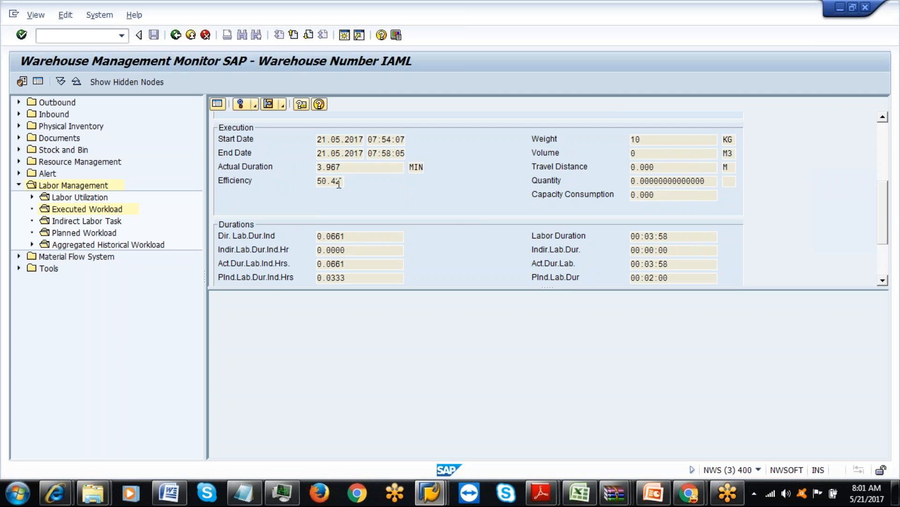
Run the Labor Utilization 'No aggregation' selection from the monitor tree.
left_click(31, 197)
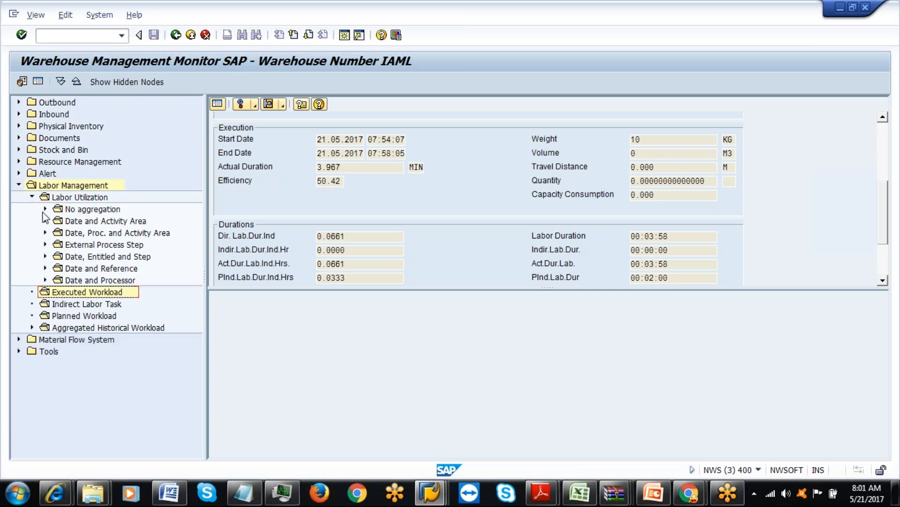
left_click(45, 209)
double_click(96, 209)
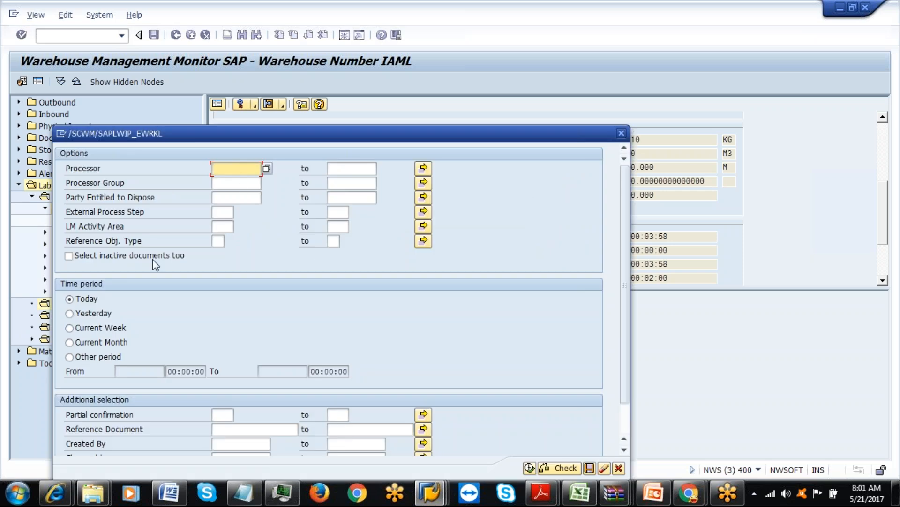
left_click_drag(269, 138, 269, 77)
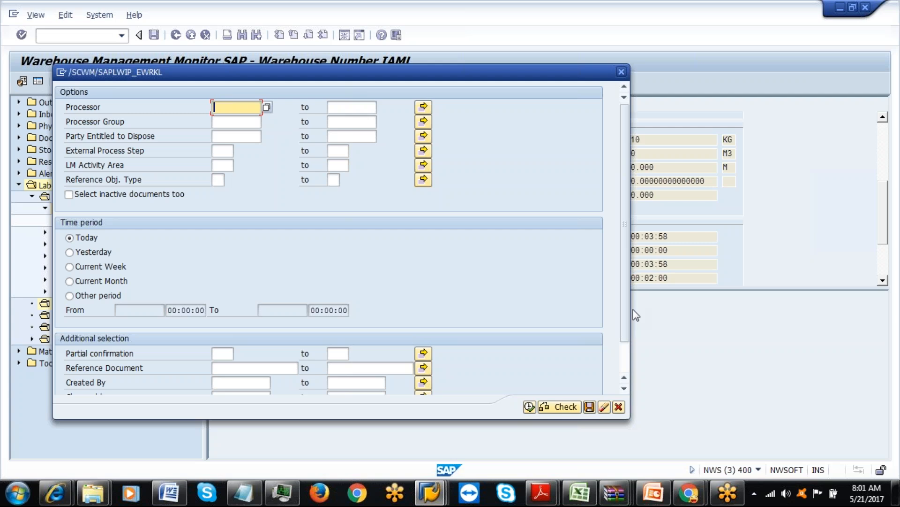
scroll(625, 309, "down", 2)
left_click(529, 407)
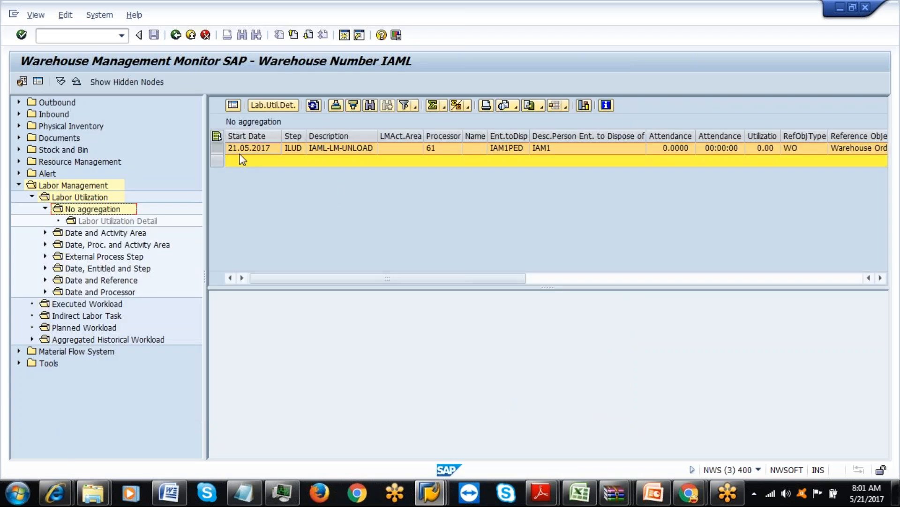
Open the 21.05.2017 row's detail and review efficiency 50.42 and labor duration 00:03:58 versus planned 00:02:00.
left_click(231, 105)
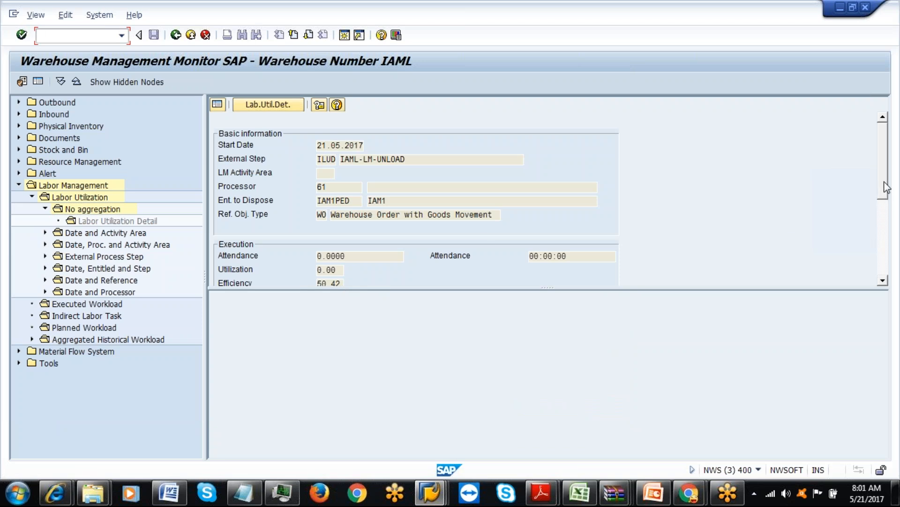
scroll(887, 187, "down", 1)
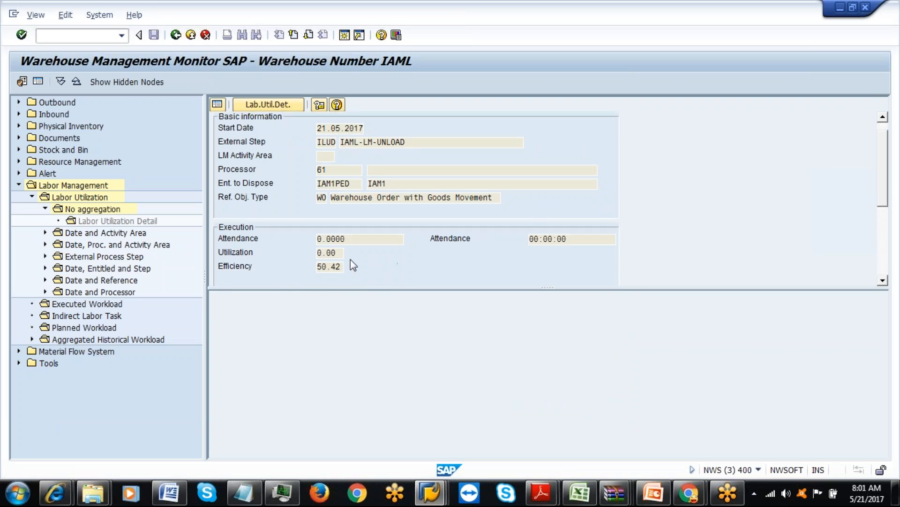
scroll(885, 206, "down", 3)
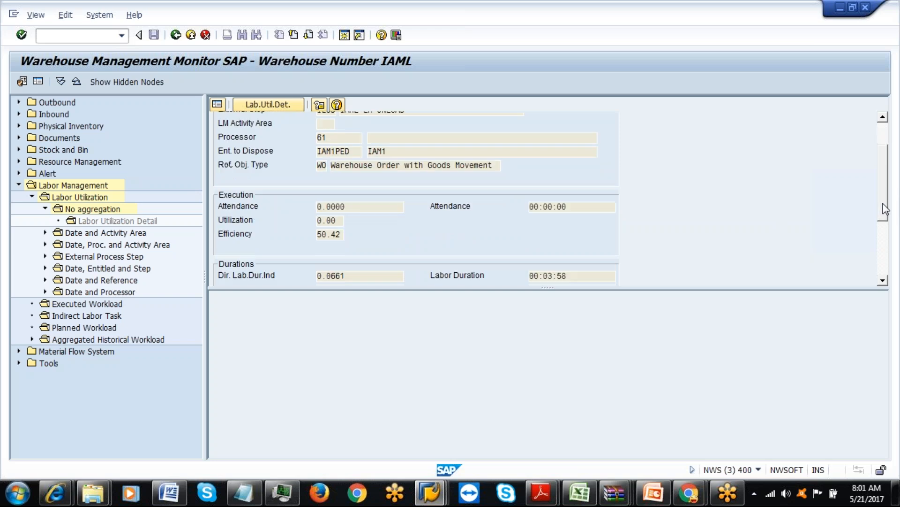
left_click_drag(885, 212, 886, 254)
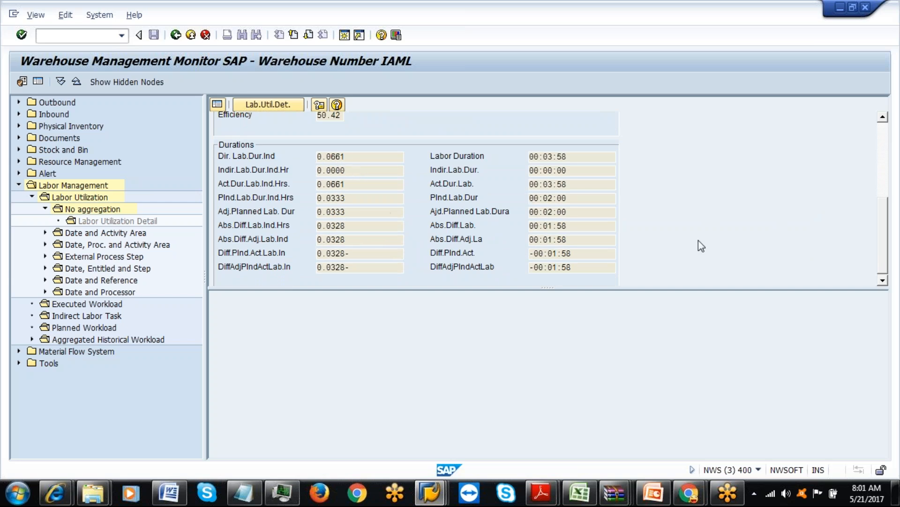
scroll(883, 258, "down", 1)
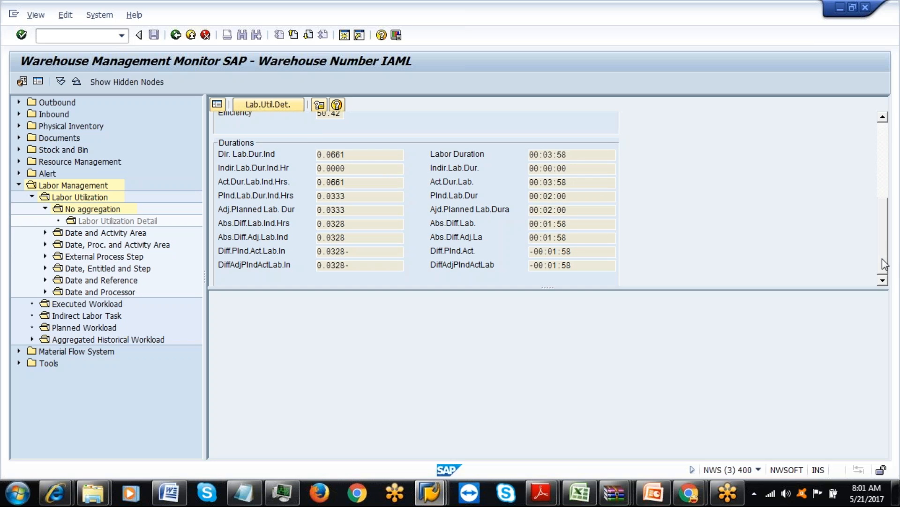
scroll(884, 277, "up", 3)
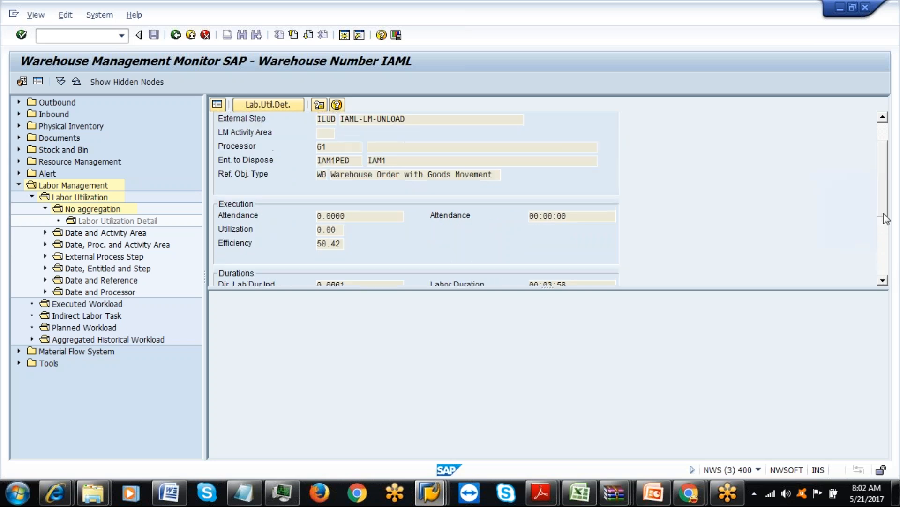
scroll(885, 209, "up", 2)
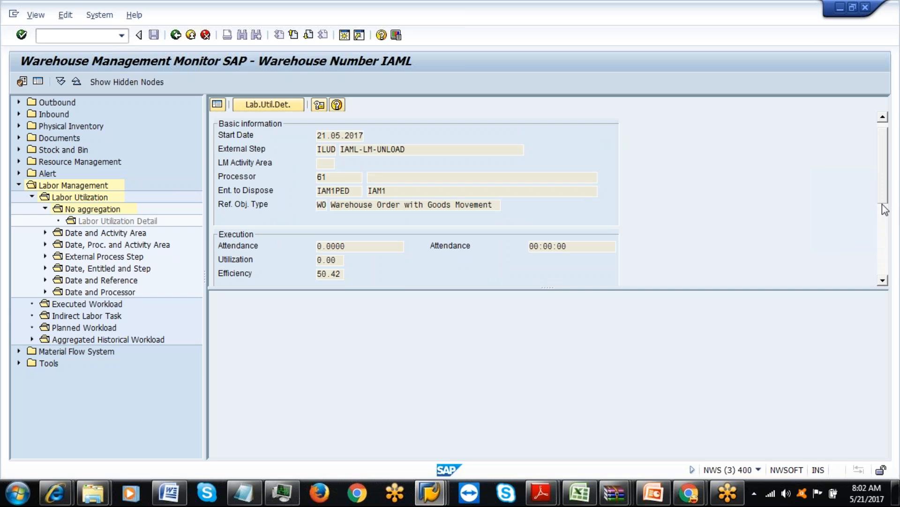
scroll(885, 209, "up", 1)
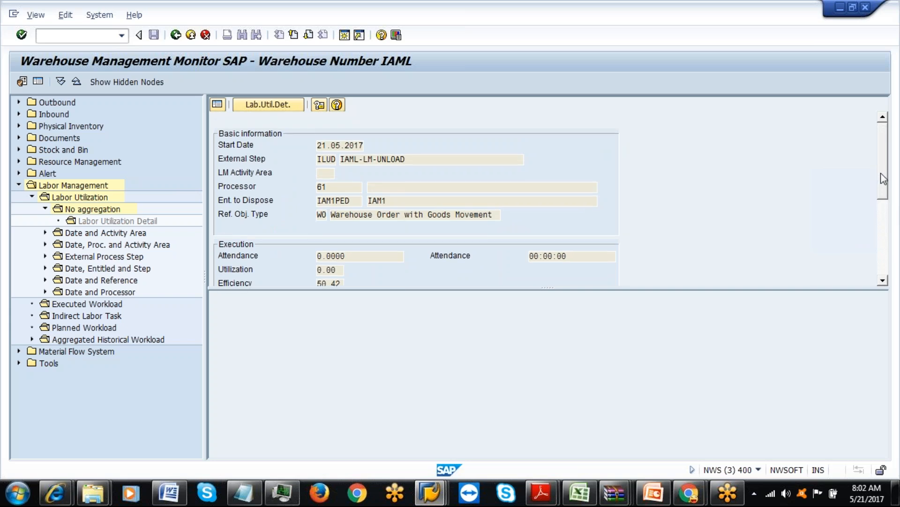
left_click_drag(880, 170, 885, 261)
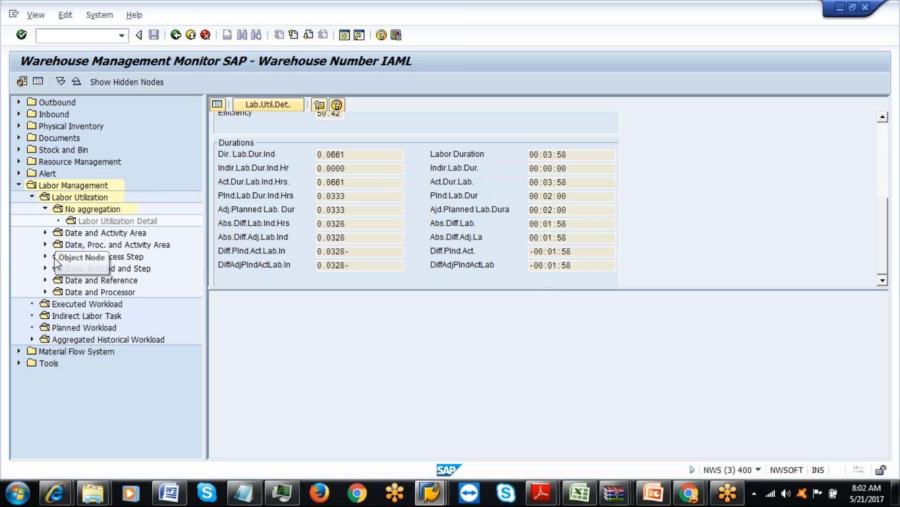
Run labor utilization by External Process Step for processor 61 and check the ILUD detail durations.
left_click(45, 232)
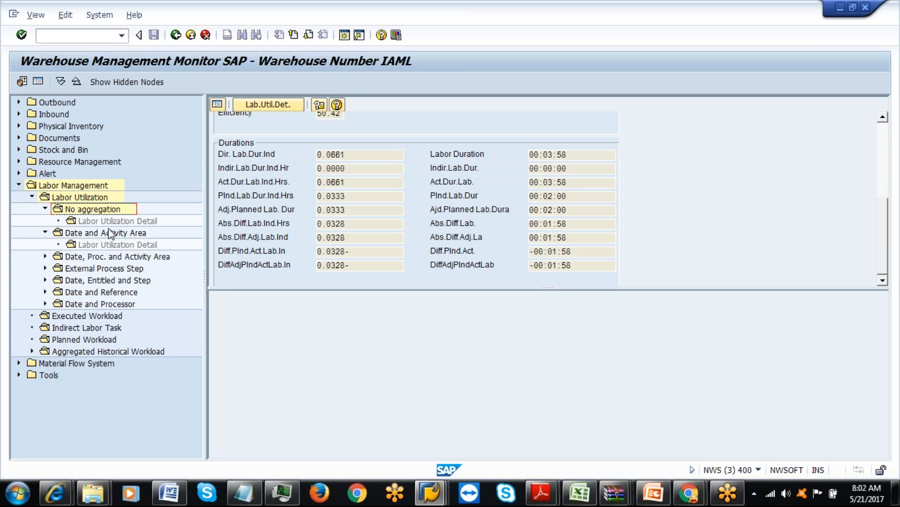
left_click(45, 269)
double_click(86, 267)
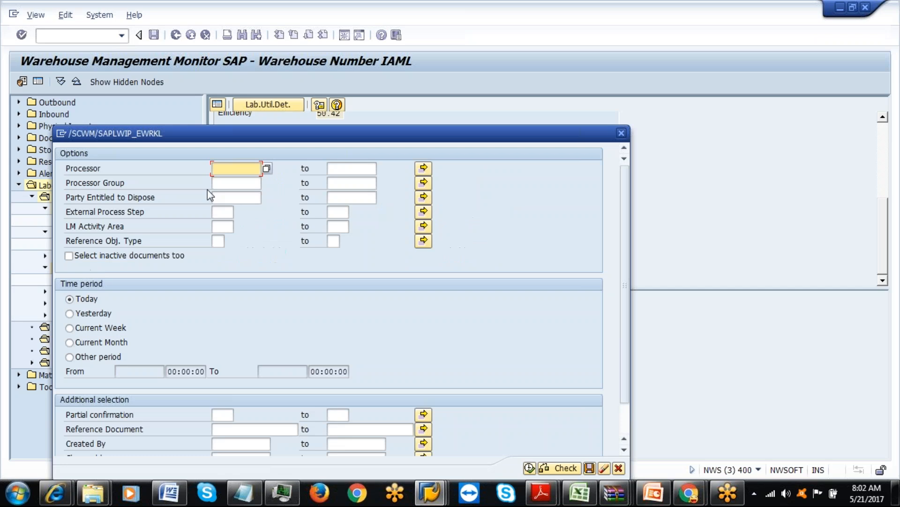
type("61")
left_click(532, 468)
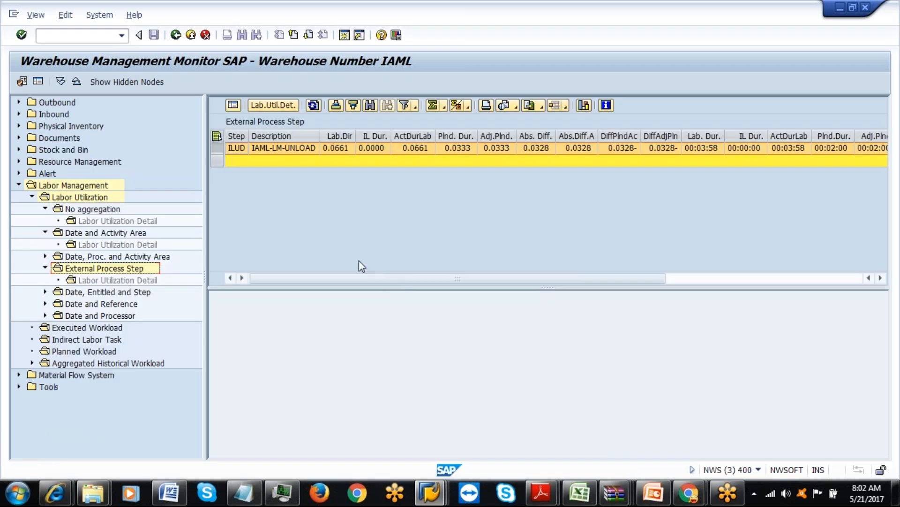
left_click(234, 105)
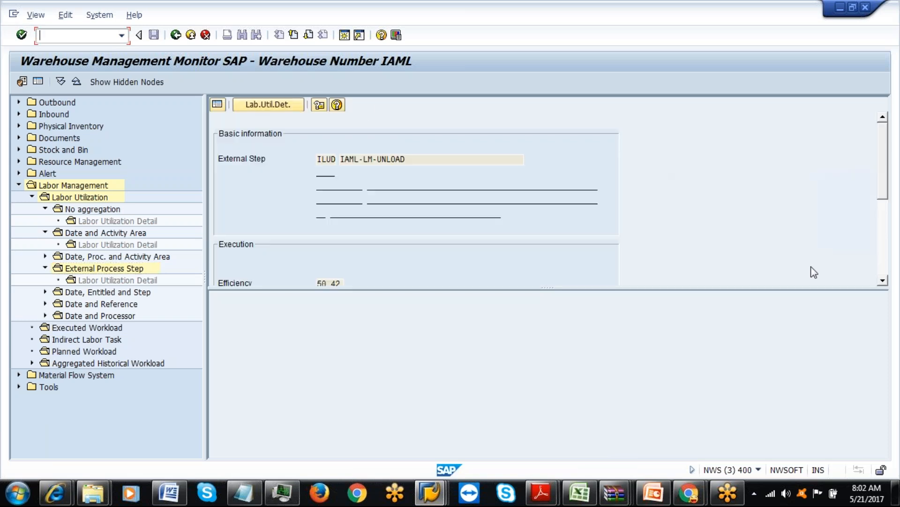
left_click(884, 281)
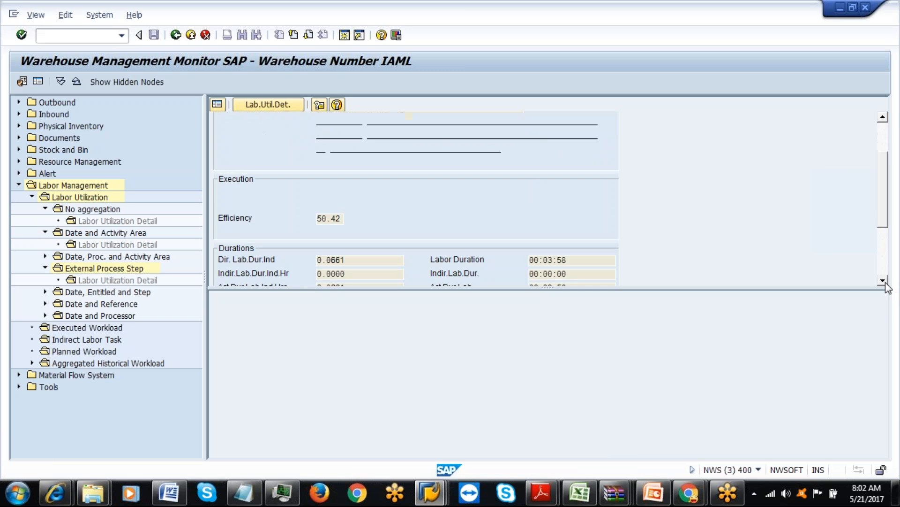
left_click(883, 281)
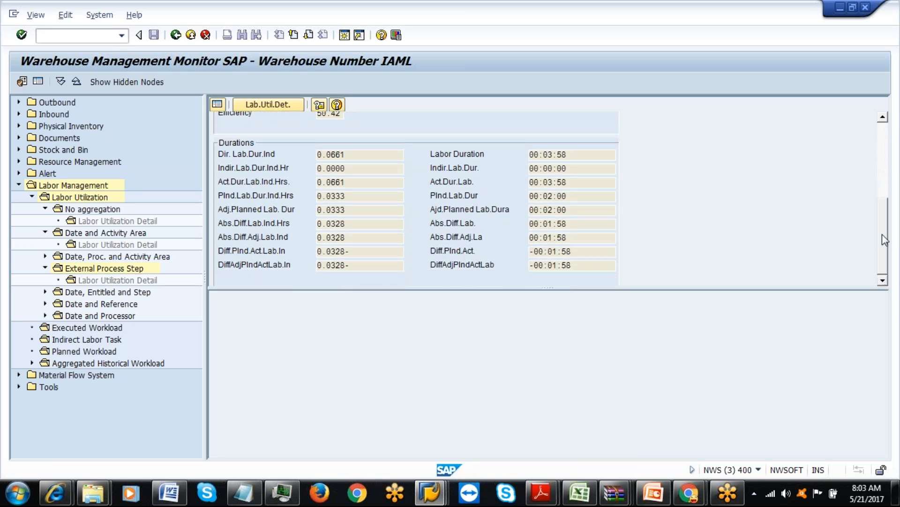
left_click_drag(884, 239, 879, 136)
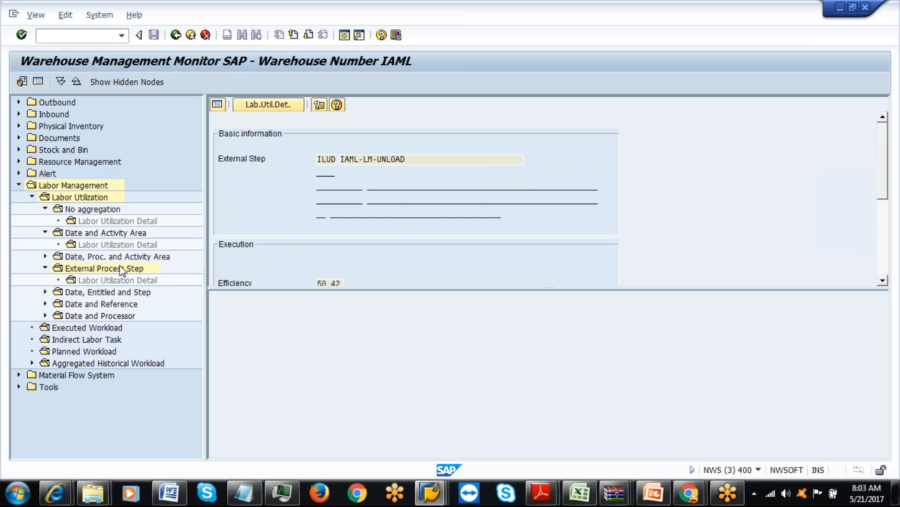
View processor 61's unaggregated IAML-LM-UNLOAD record as a detail form, then return to the External Process Step summary.
left_click(45, 256)
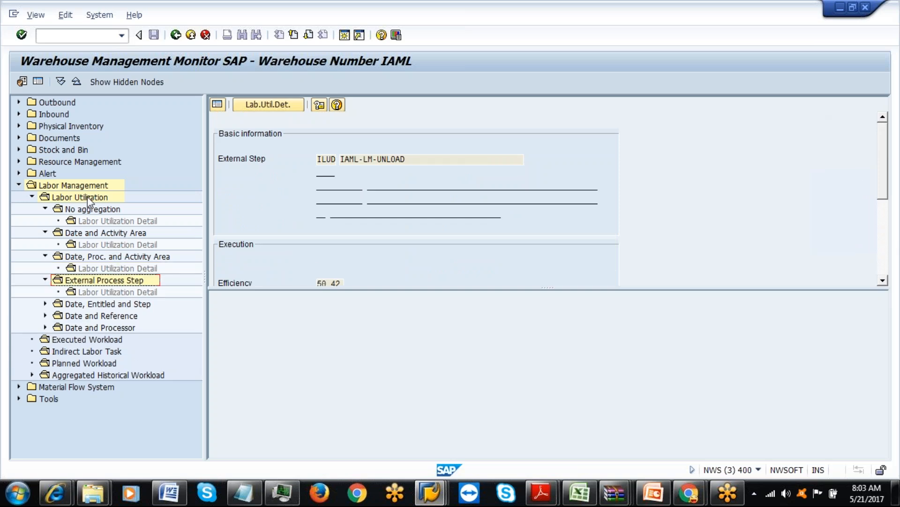
double_click(86, 213)
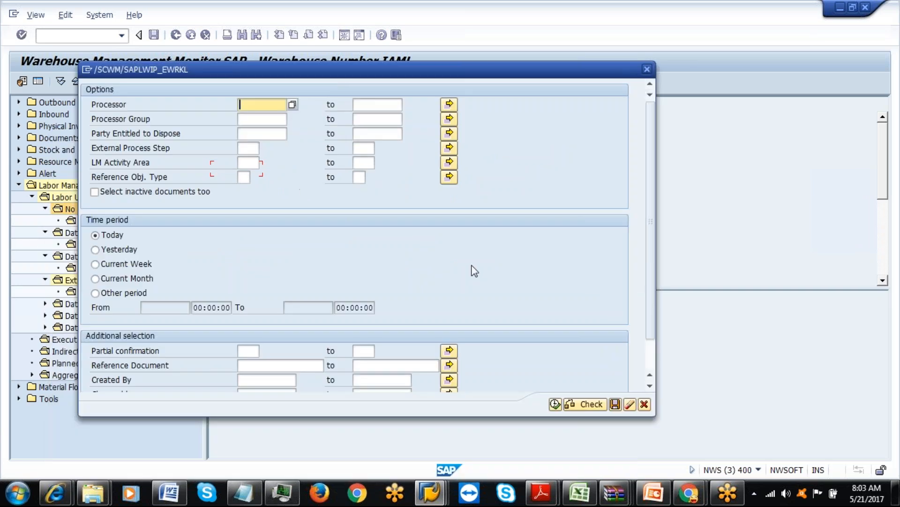
scroll(646, 254, "down", 2)
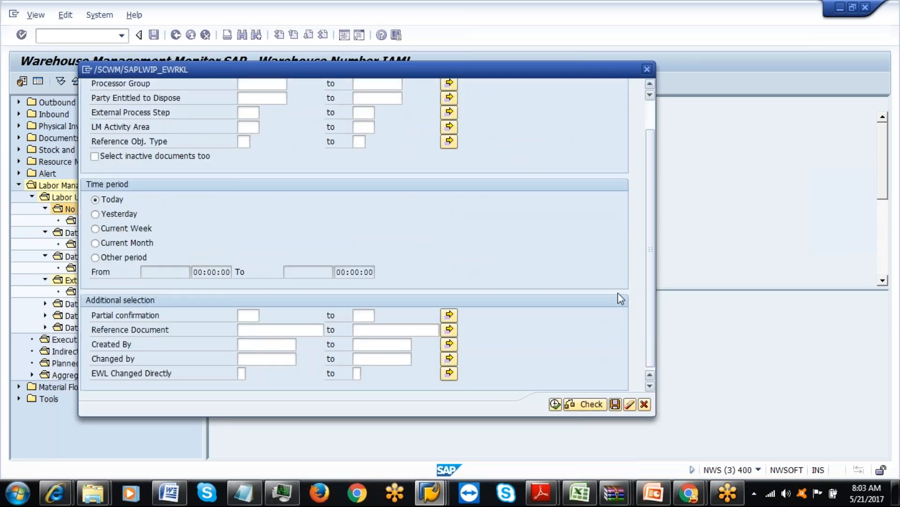
scroll(642, 132, "up", 2)
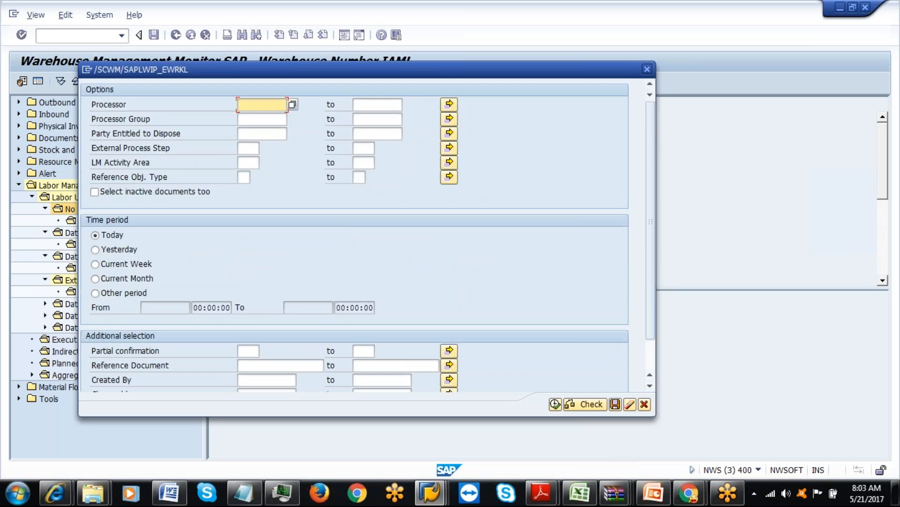
type("61")
left_click(555, 404)
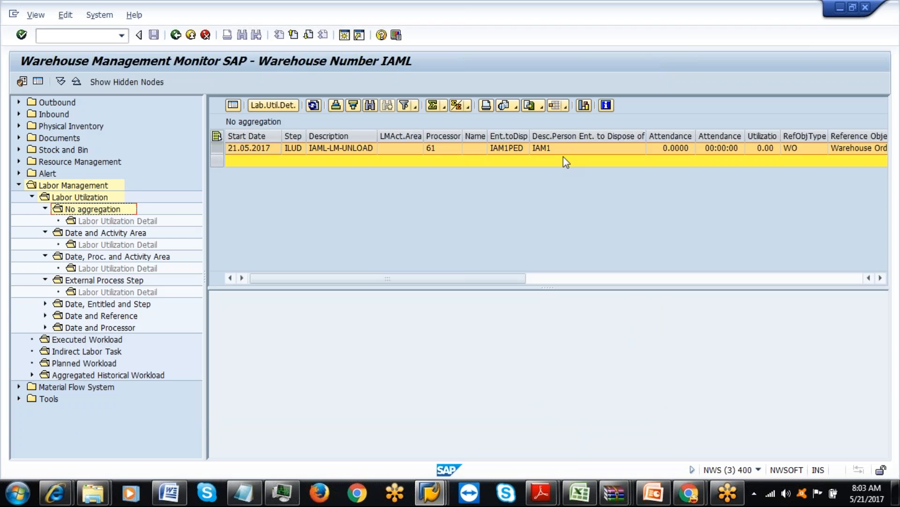
left_click(233, 105)
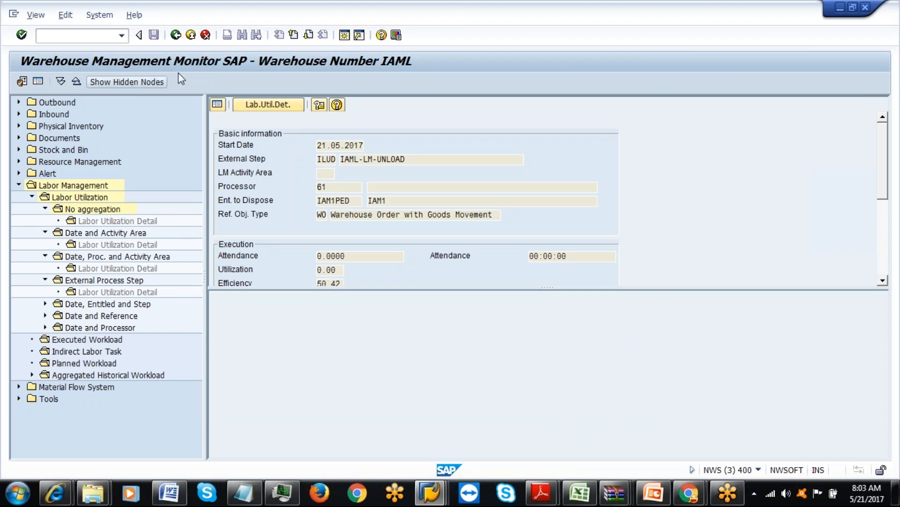
left_click(175, 35)
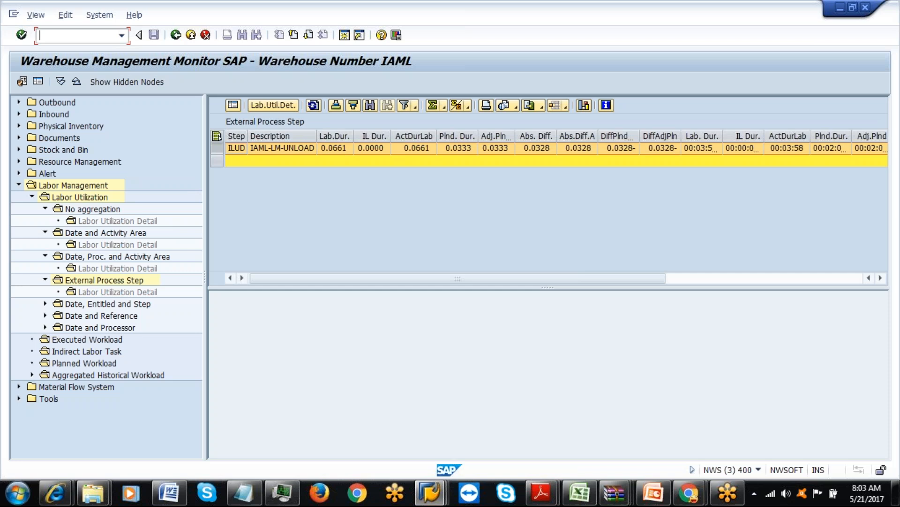
left_click(435, 495)
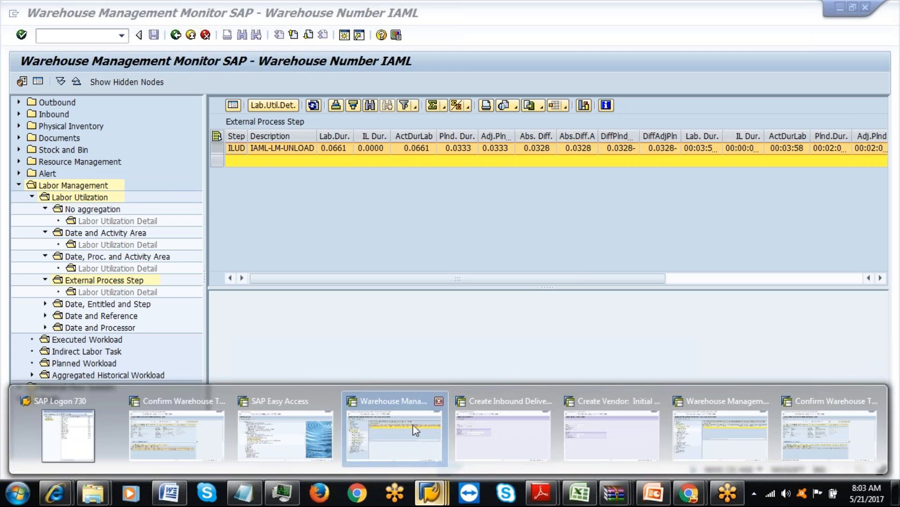
left_click(624, 450)
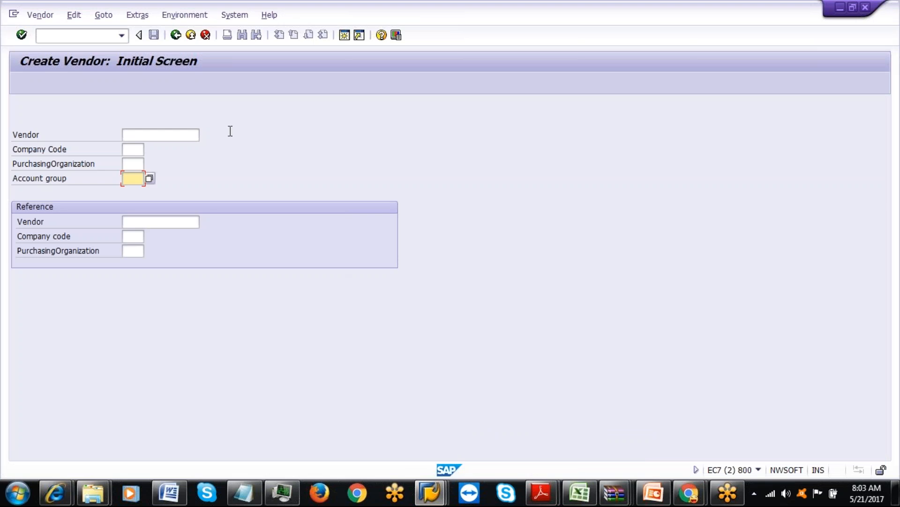
mouse_move(430, 492)
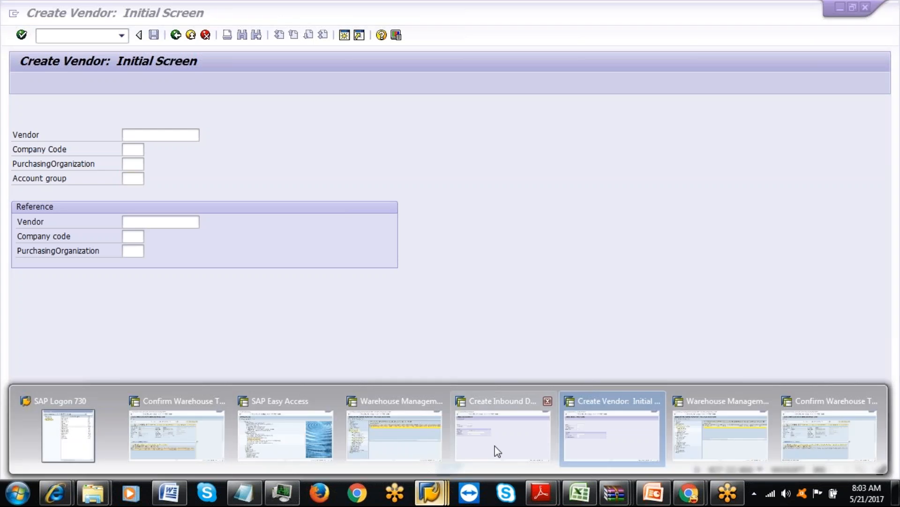
left_click(498, 450)
left_click(185, 208)
key("Down")
key("Down")
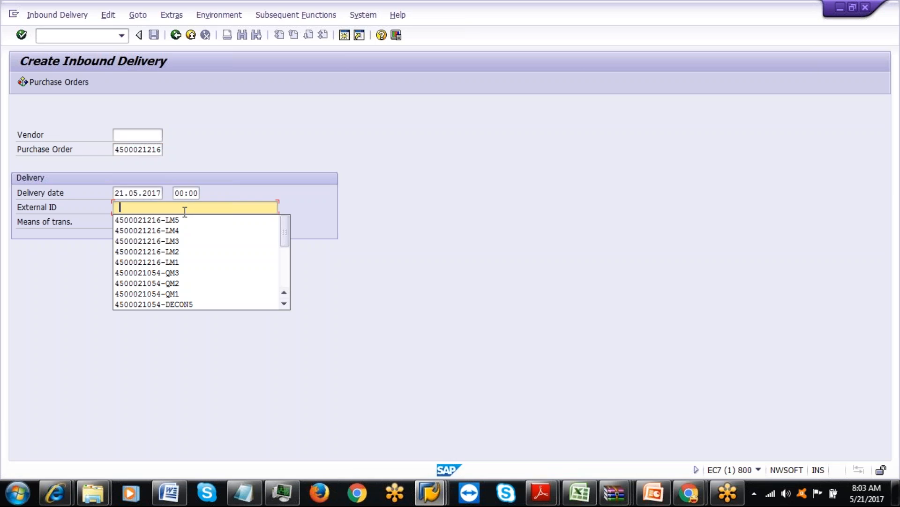
key("Return")
key("BackSpace")
type("6-LM6")
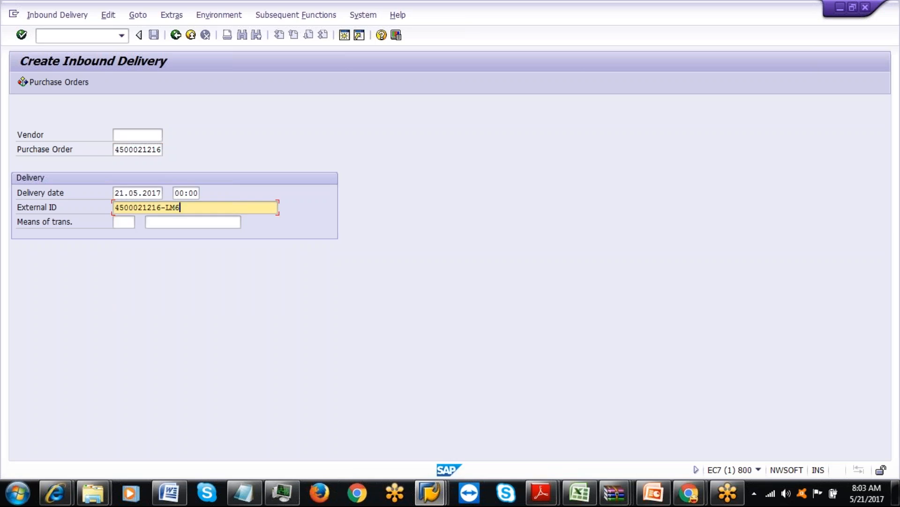
key("Return")
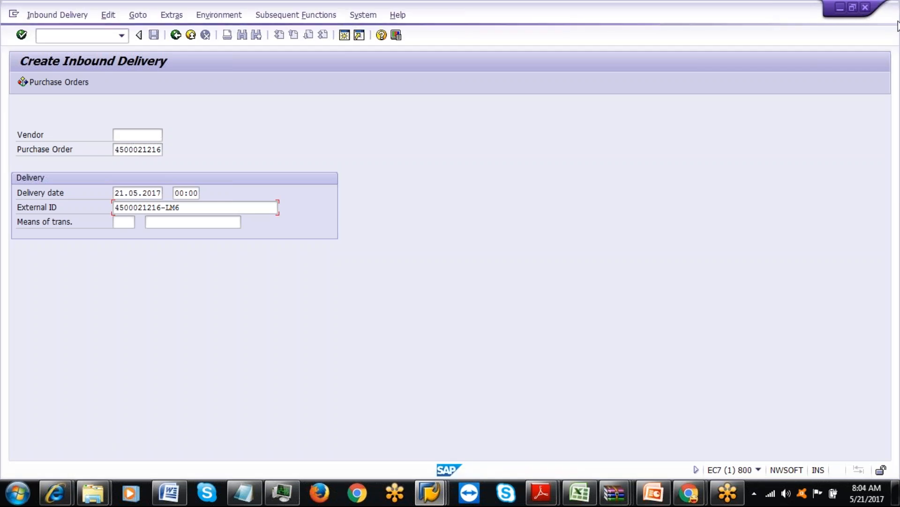
key("Return")
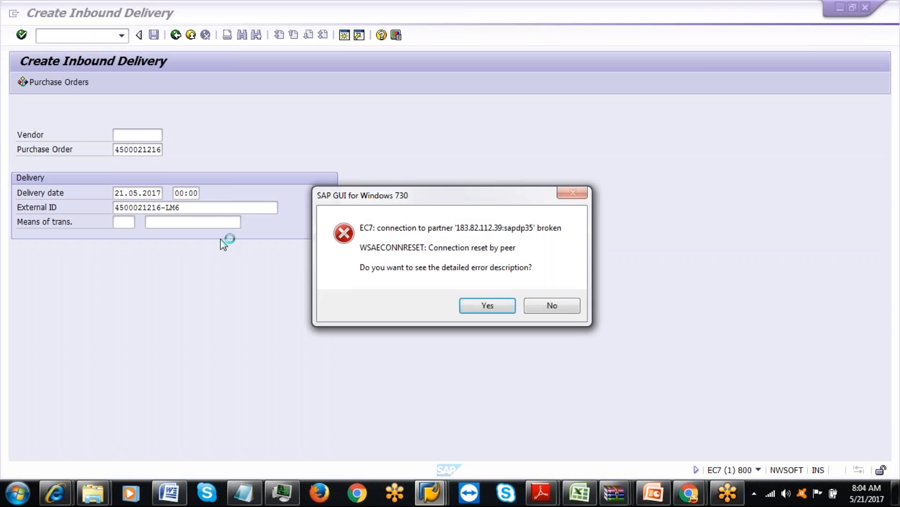
Dismiss the connection error and log back on to the ECC client 800 system with the saved user.
left_click(545, 307)
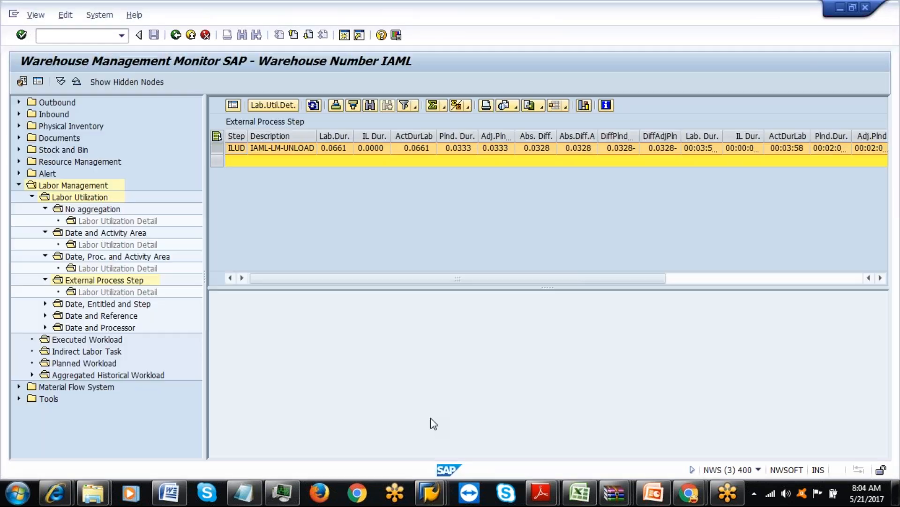
left_click(429, 493)
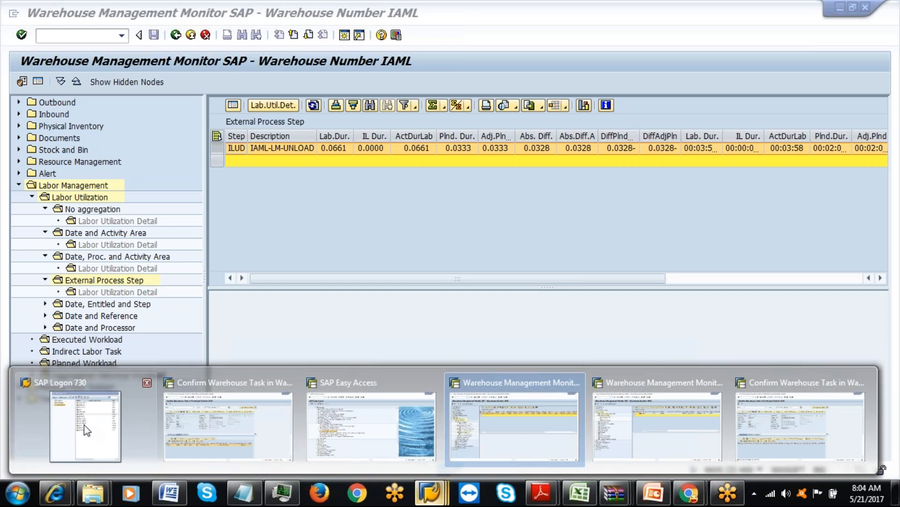
left_click(84, 424)
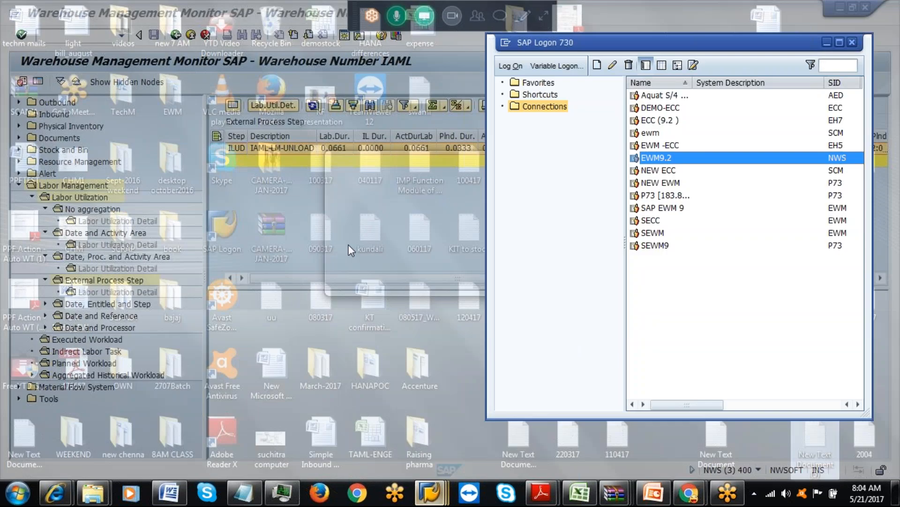
left_click(665, 123)
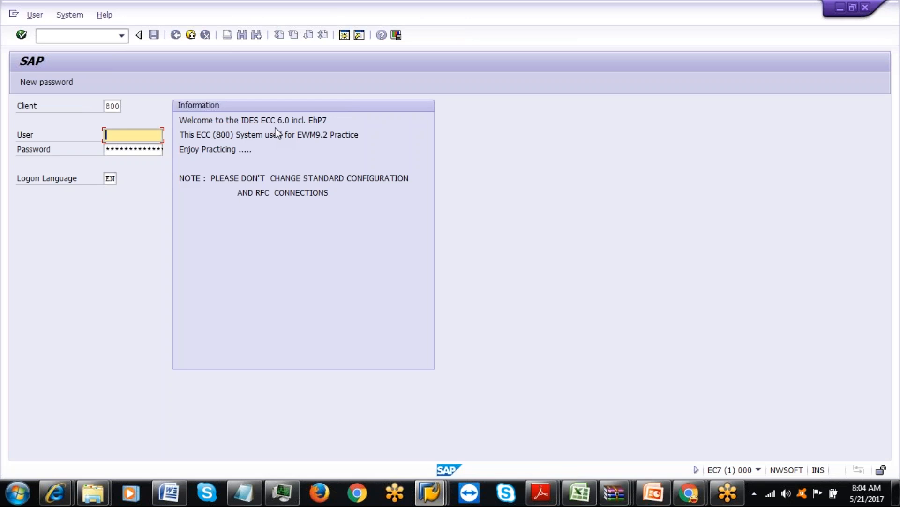
type("ck")
left_click(153, 147)
key("Tab")
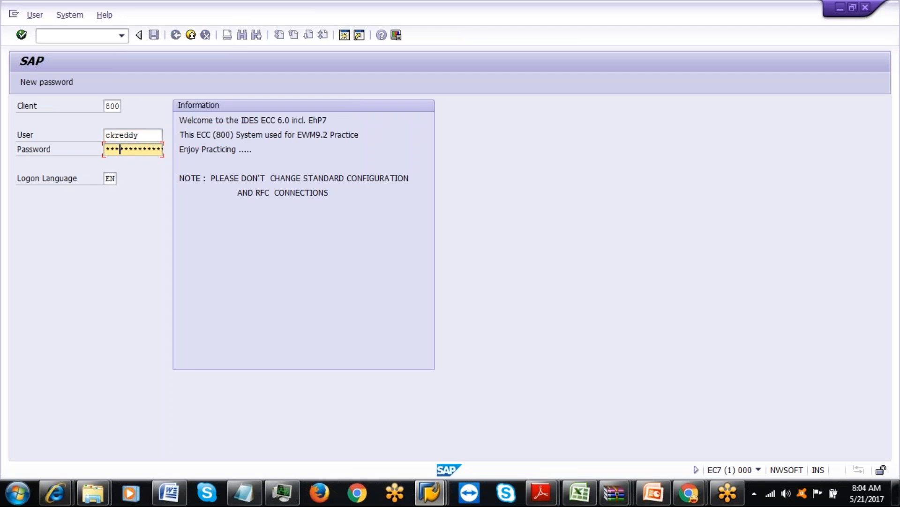
key("Return")
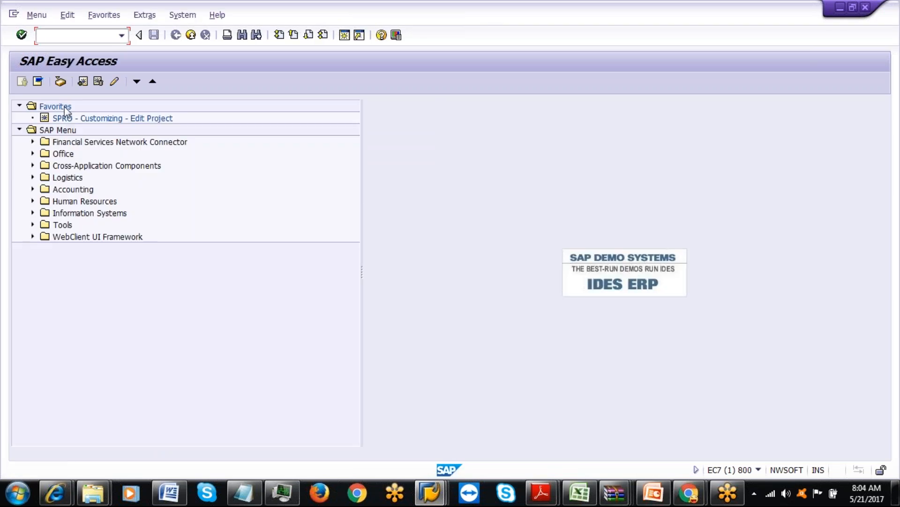
type("v")
key("Return")
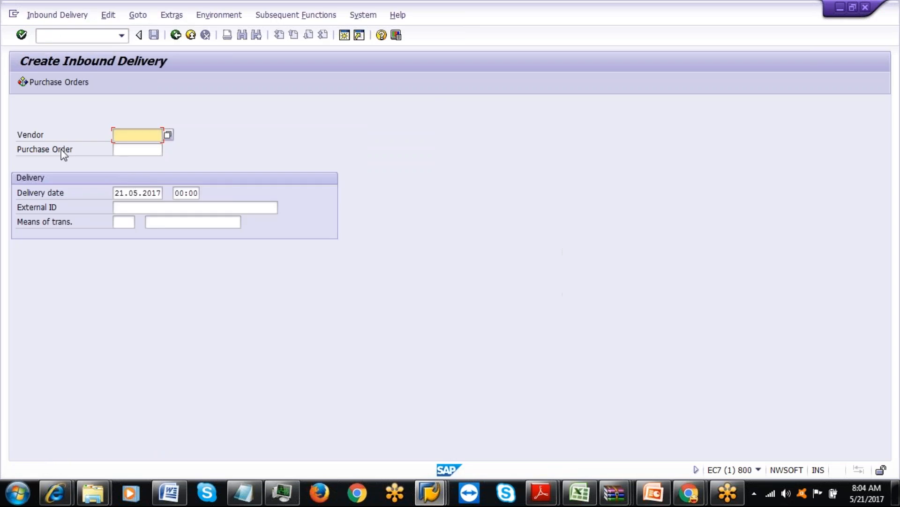
left_click(141, 149)
left_click(140, 163)
left_click(144, 206)
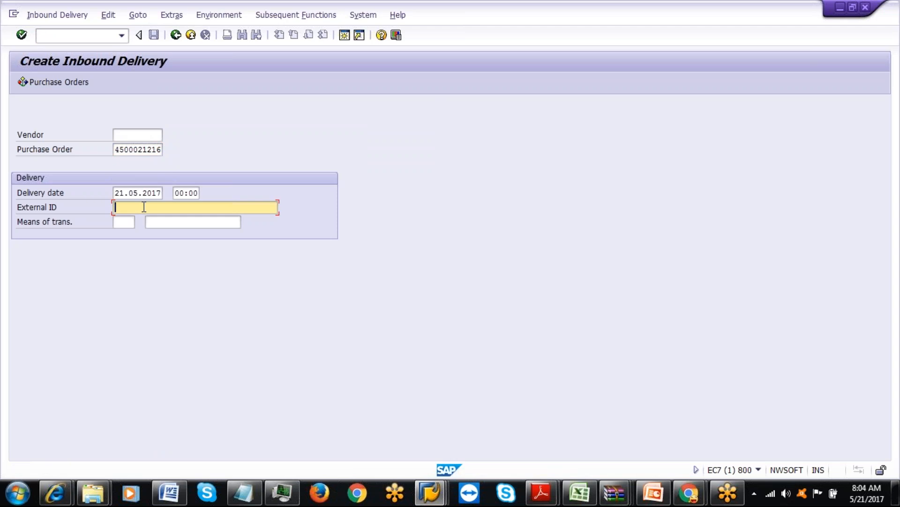
key("Down")
key("Return")
key("BackSpace")
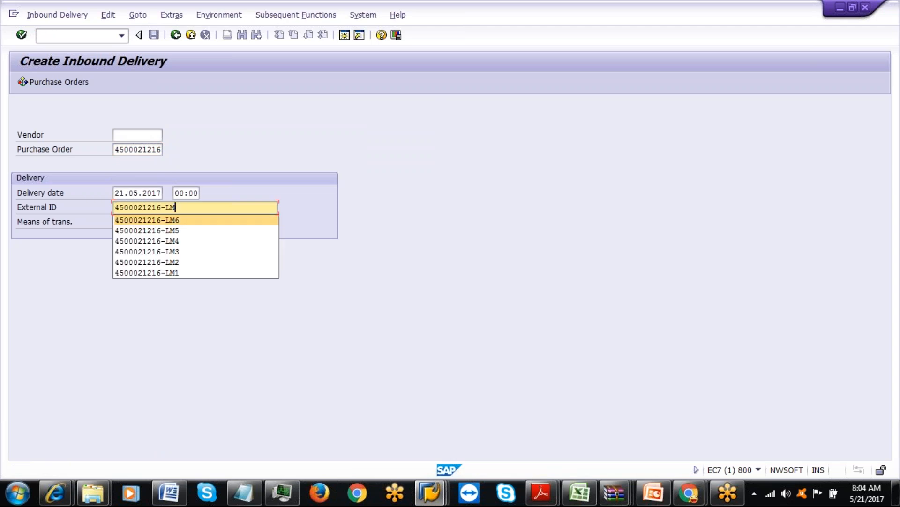
key("Return")
key("BackSpace")
type("7")
key("Return")
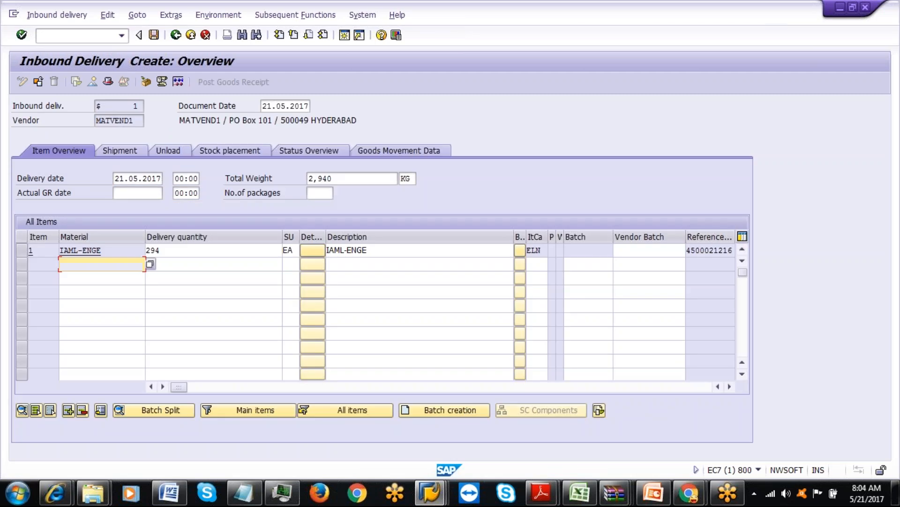
Change item 1's delivery quantity from 294 to 3 and review the shipment data.
left_click(196, 253)
key("BackSpace")
key("BackSpace")
key("BackSpace")
type("3")
key("Return")
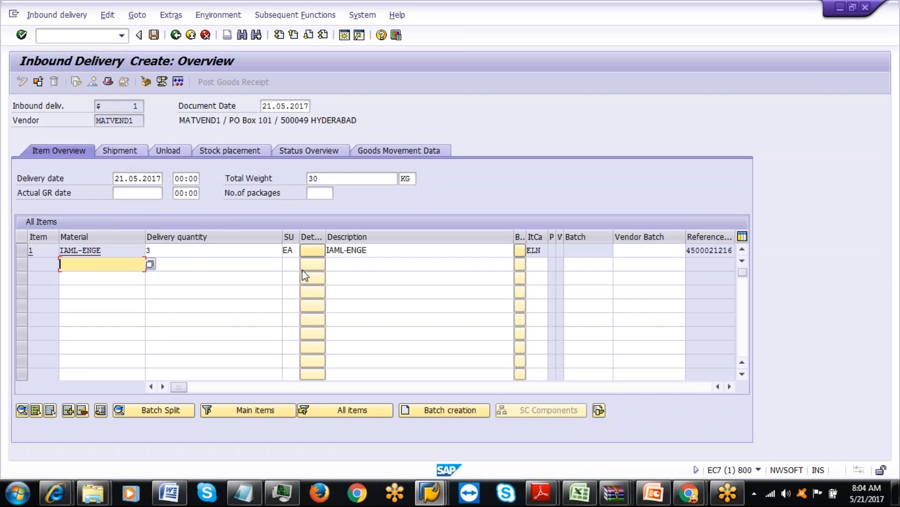
left_click(128, 150)
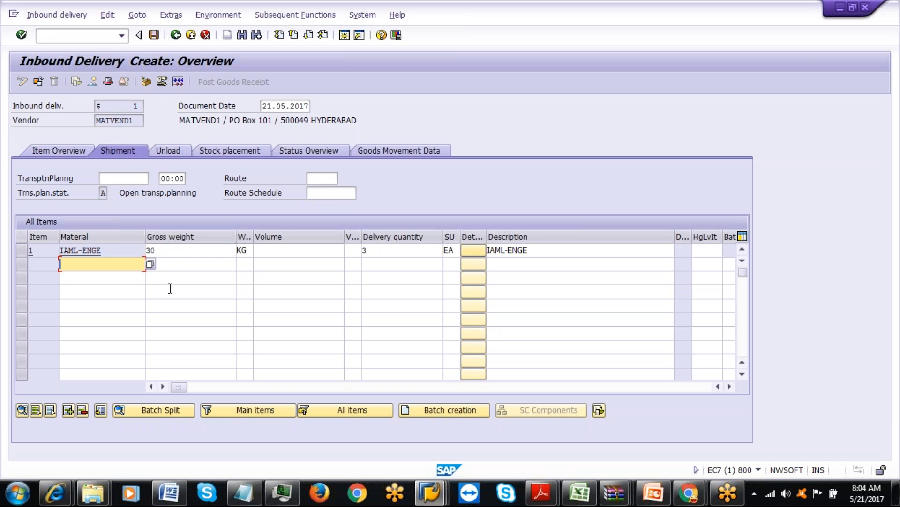
left_click(67, 153)
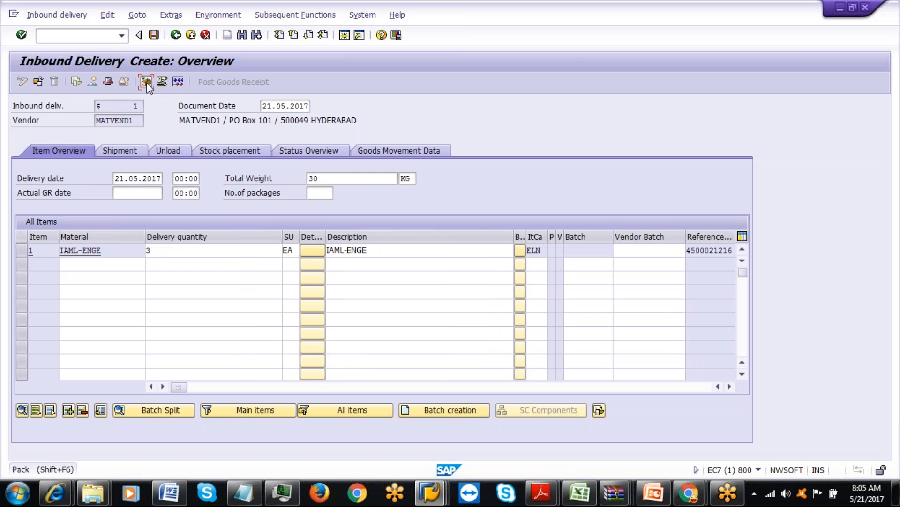
Pack IAML-ENGE into handling unit 2979 with IAML-BOX packaging and save delivery 180010819.
left_click(146, 83)
left_click(189, 163)
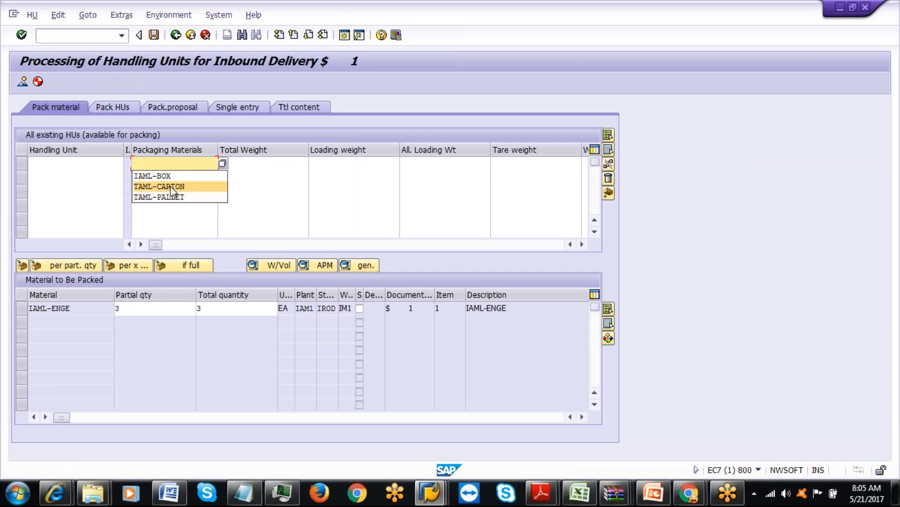
left_click(171, 175)
key("Return")
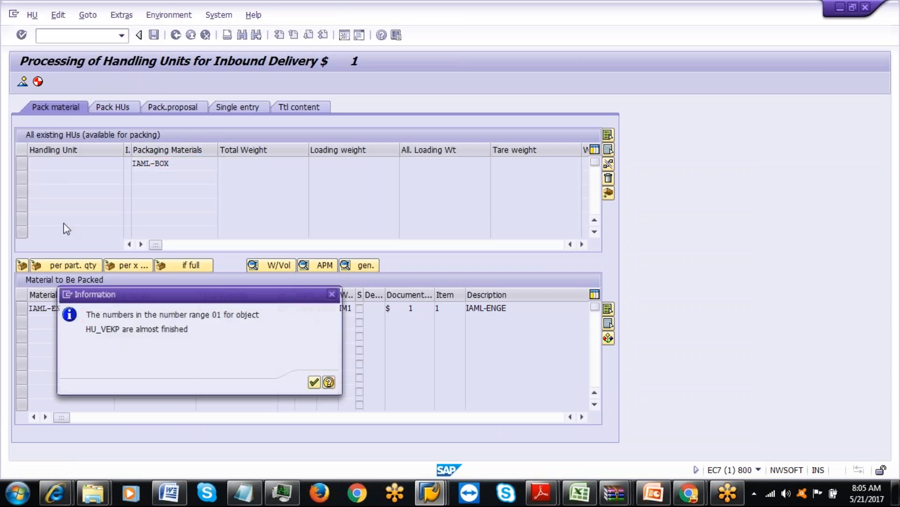
left_click(317, 382)
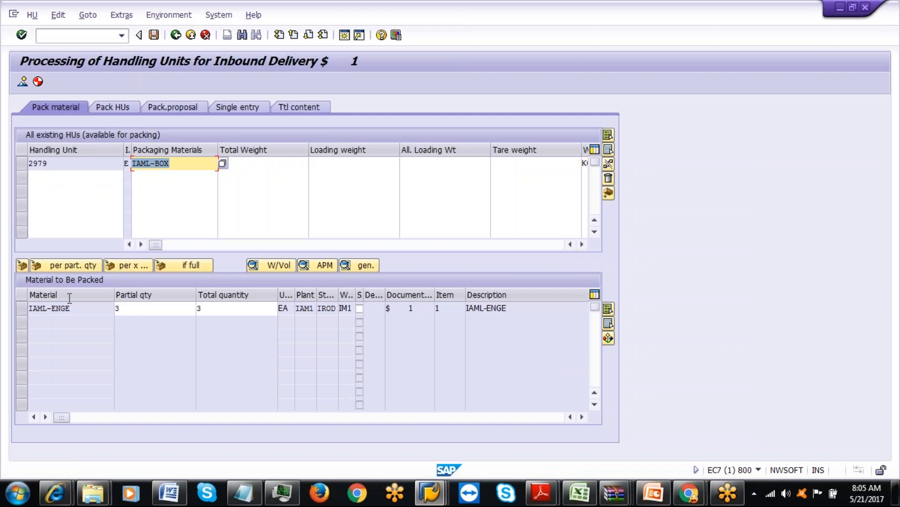
left_click(19, 305)
left_click(22, 164)
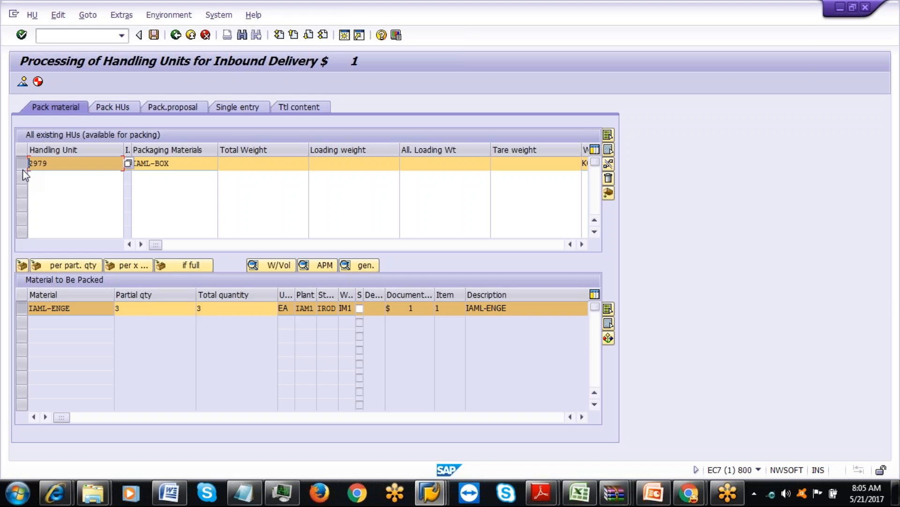
left_click(22, 265)
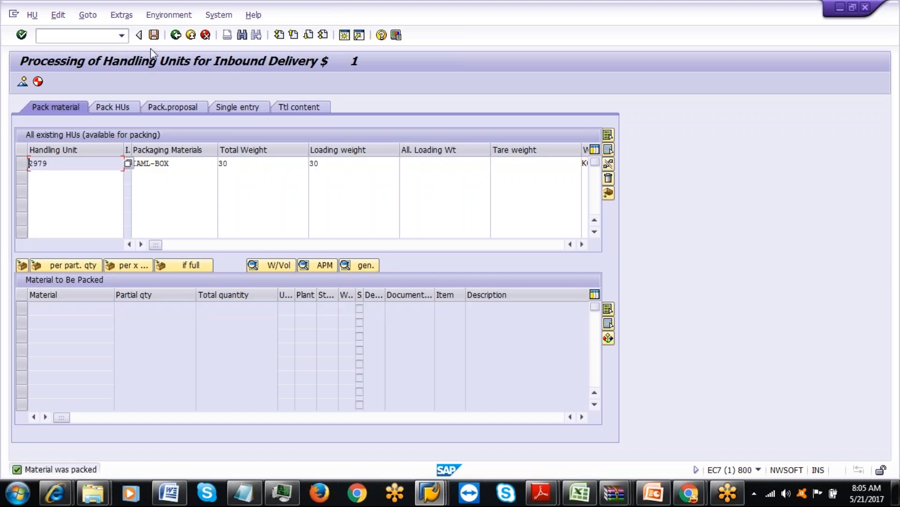
left_click(154, 35)
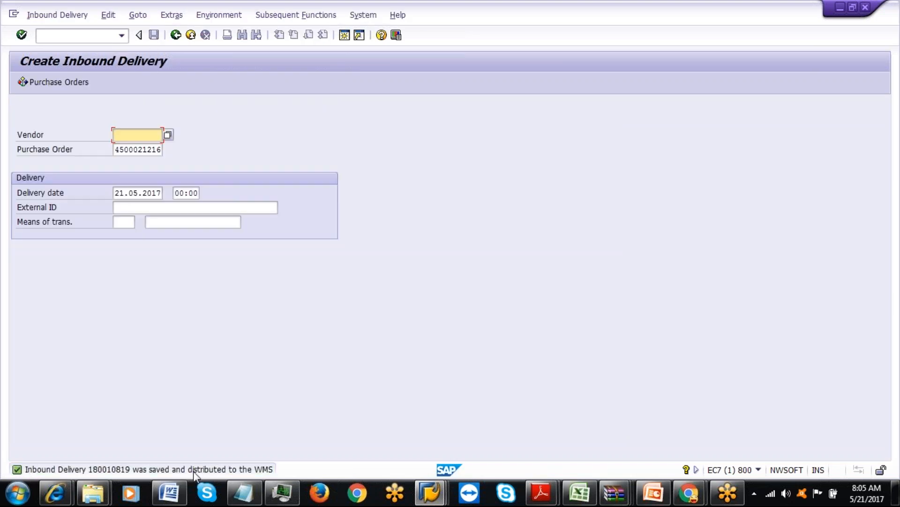
Copy delivery number 180010819 from the save message and return the EWM session to the Easy Access menu.
left_click(189, 468)
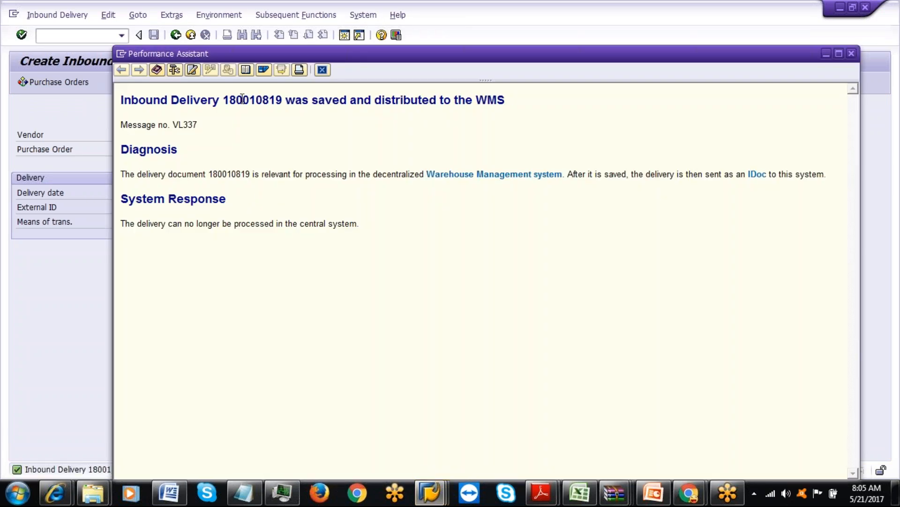
double_click(242, 98)
key("ctrl+c")
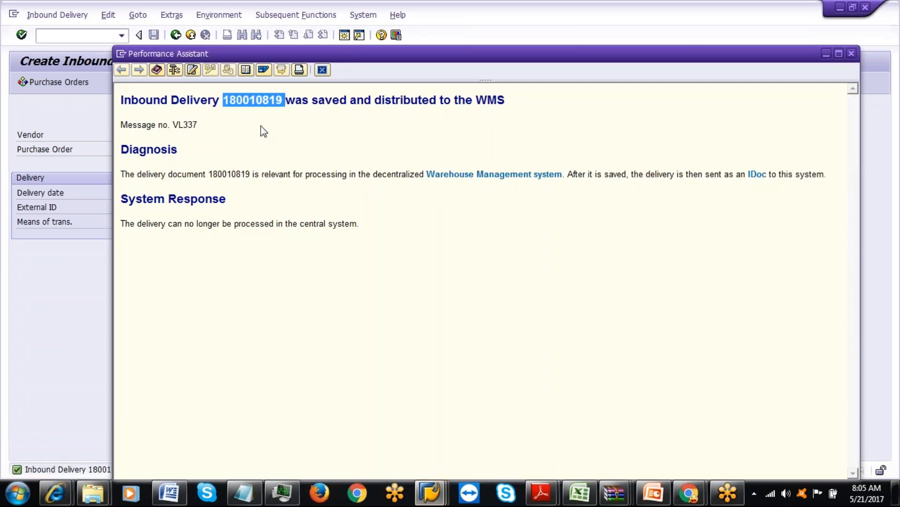
left_click(323, 71)
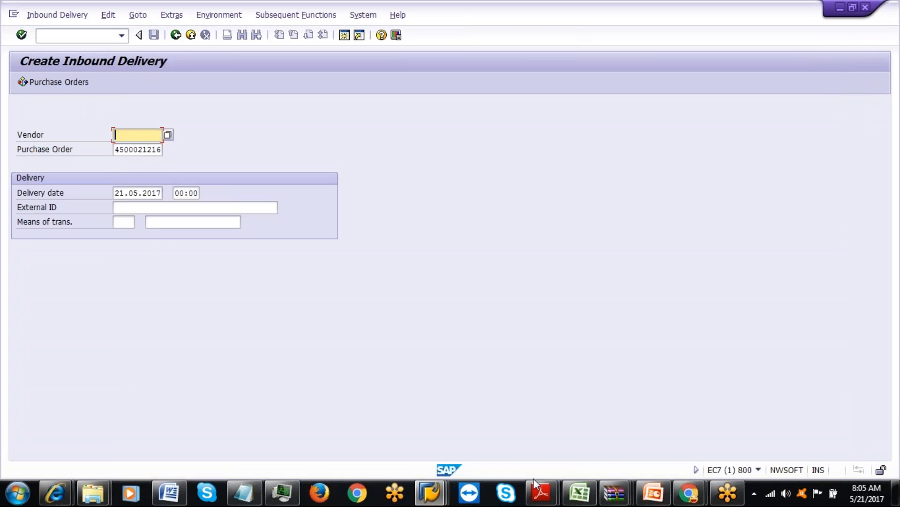
left_click(429, 492)
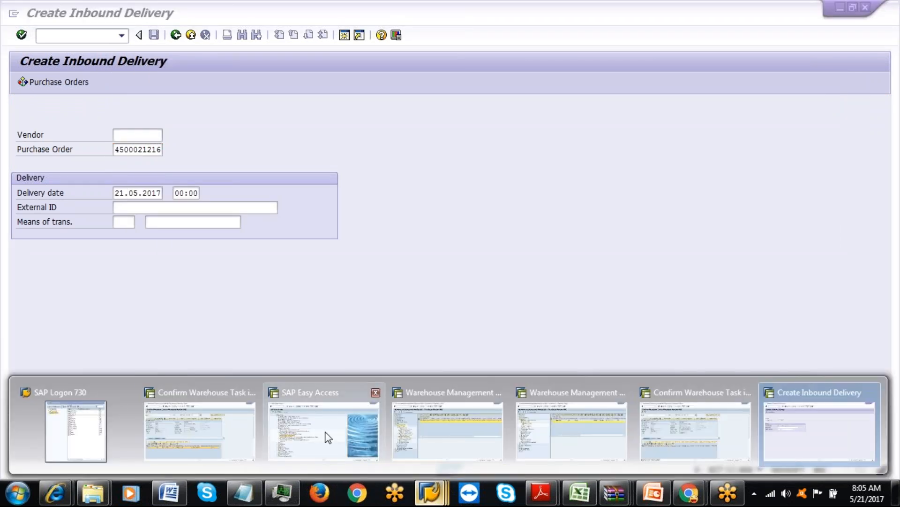
left_click(326, 434)
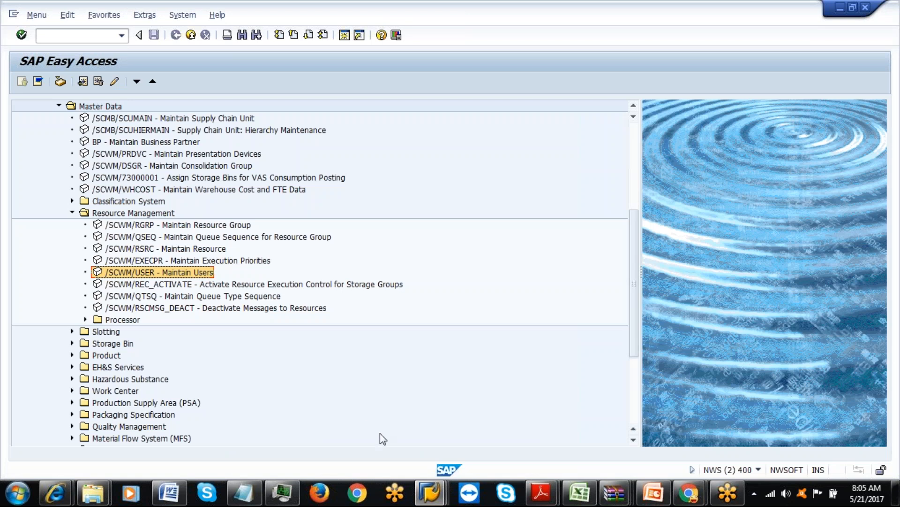
left_click(429, 493)
left_click(211, 422)
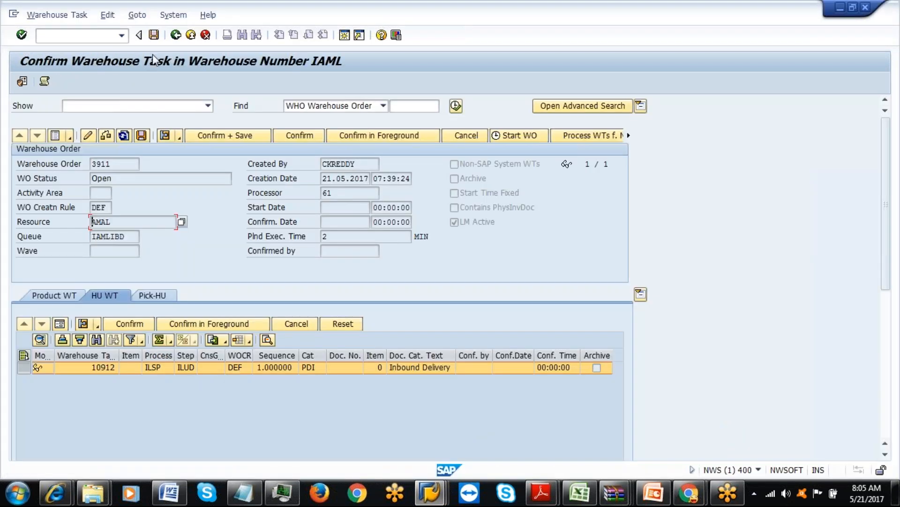
left_click(175, 35)
left_click(175, 36)
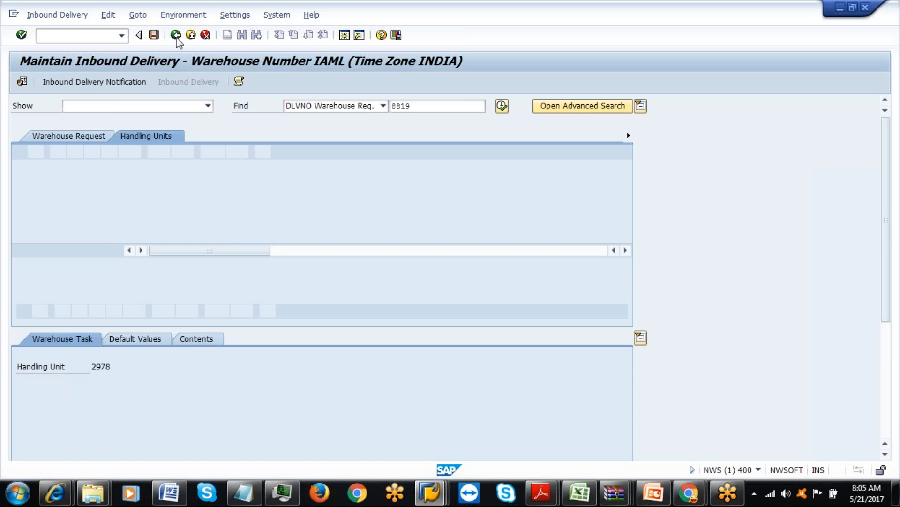
left_click(175, 36)
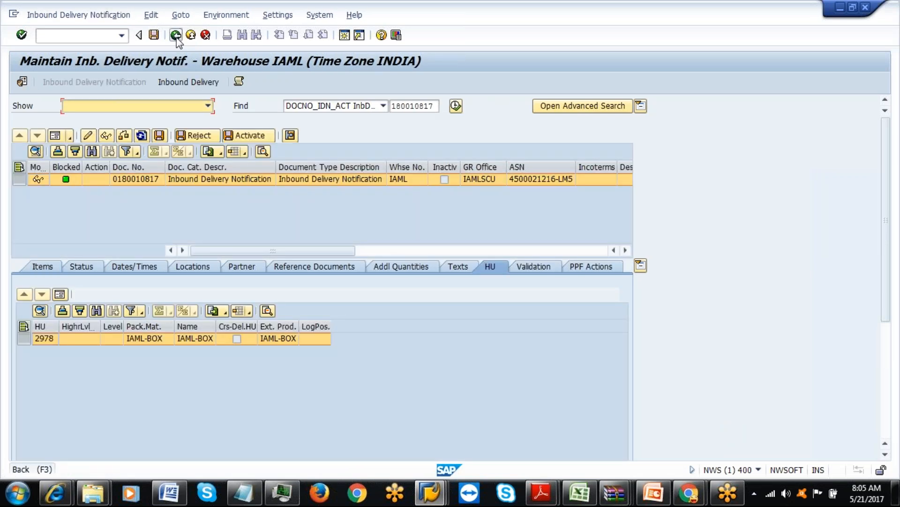
left_click(176, 36)
Look up notification 180010819 in inbound delivery maintenance and open its EWM inbound delivery 8821.
double_click(162, 248)
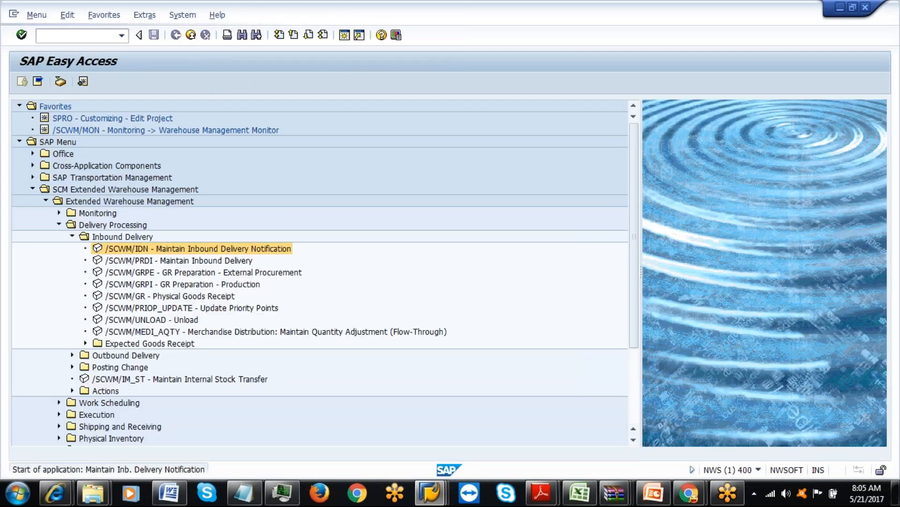
key("ctrl+v")
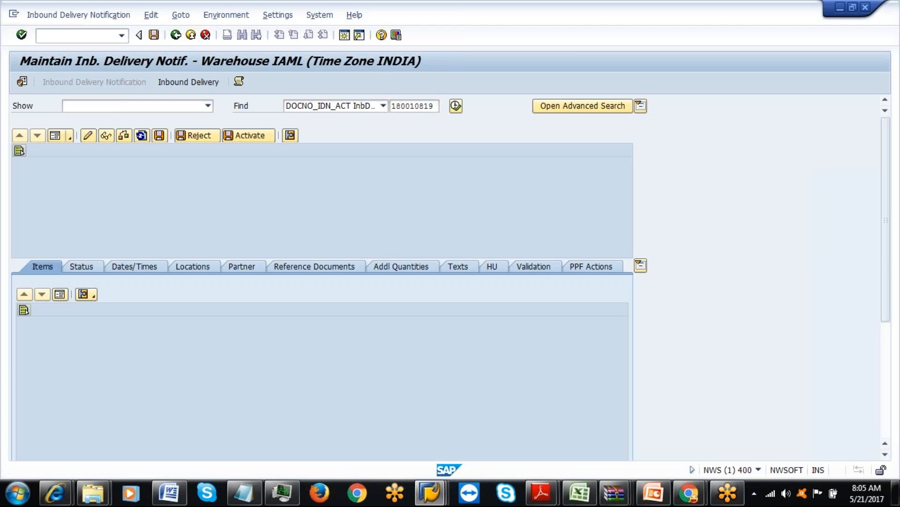
left_click(456, 106)
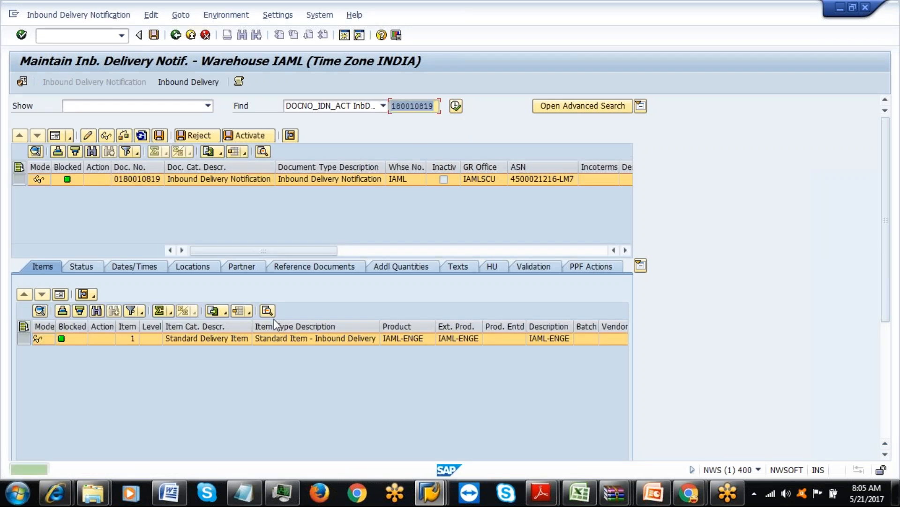
left_click(173, 82)
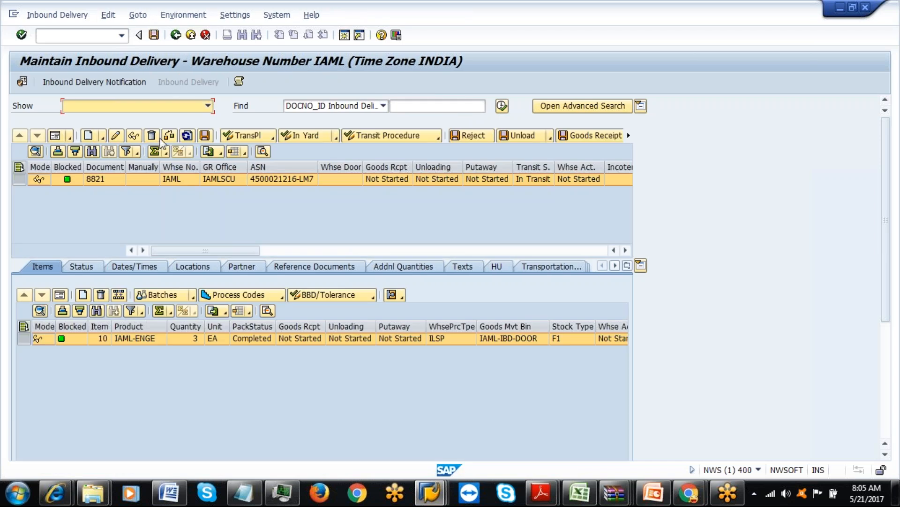
Create the putaway warehouse task for handling unit 2979 of delivery 8821 and check the creation log.
left_click(56, 15)
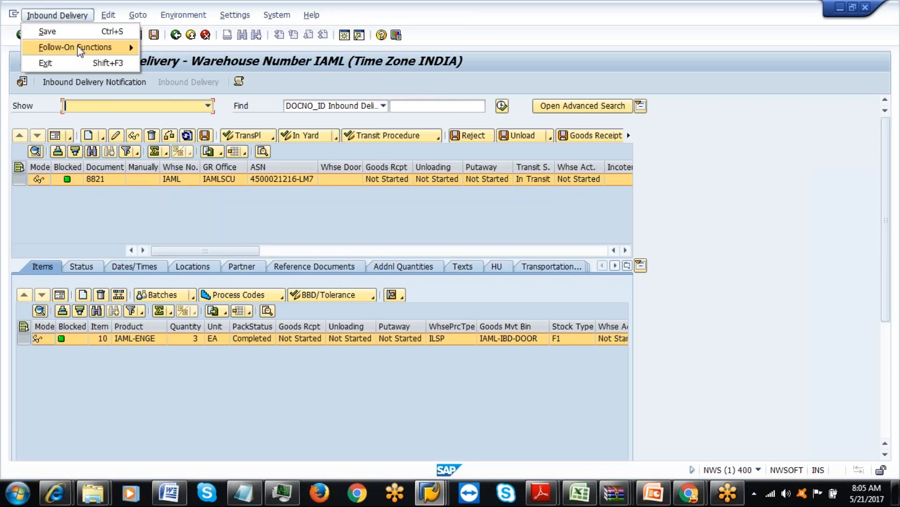
mouse_move(93, 53)
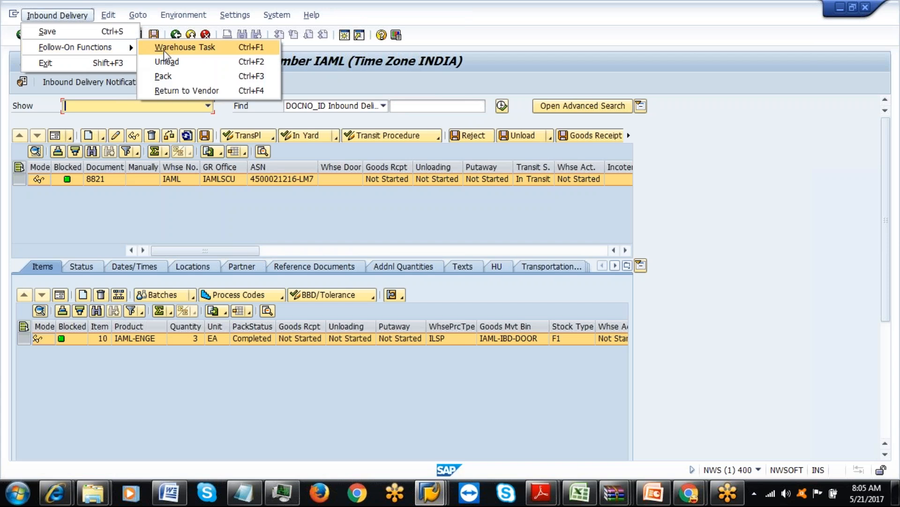
left_click(183, 47)
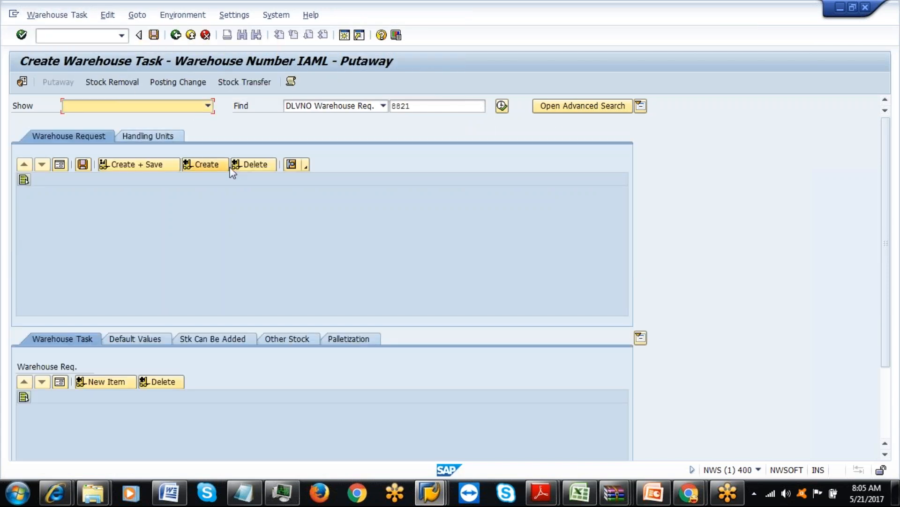
left_click(151, 133)
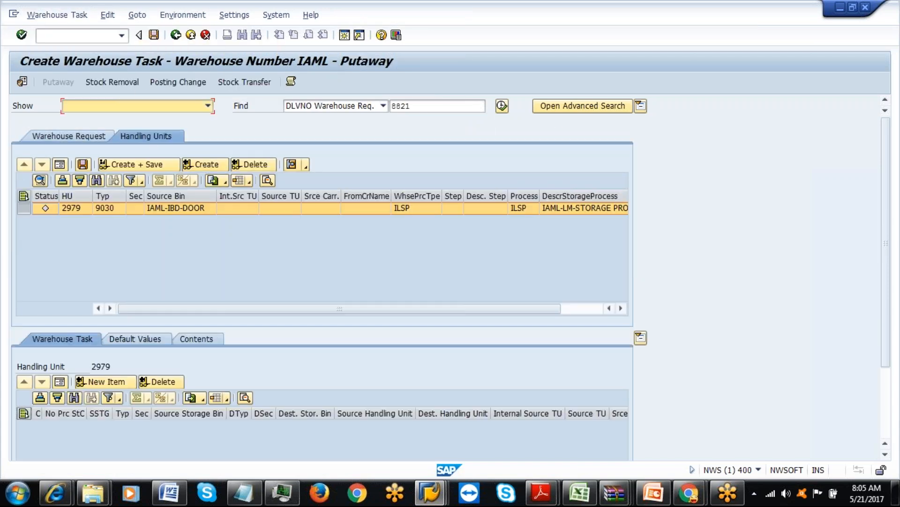
left_click(205, 164)
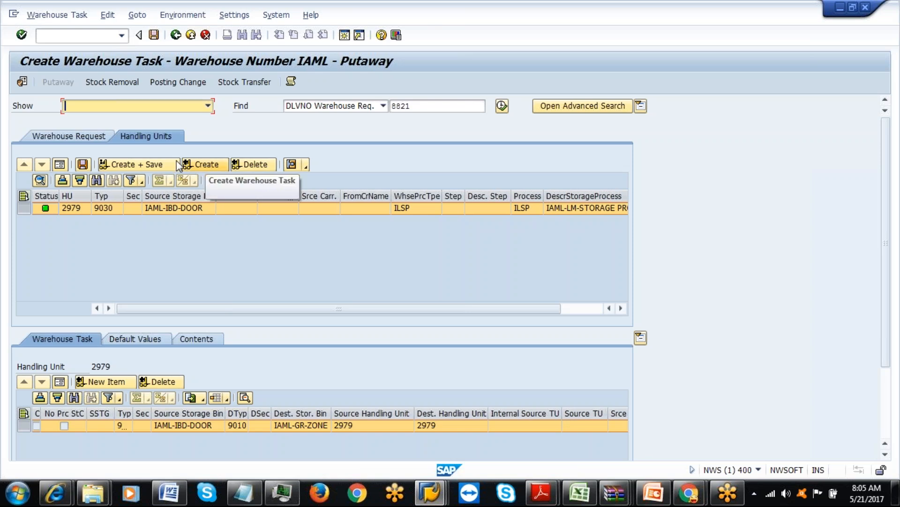
left_click(291, 82)
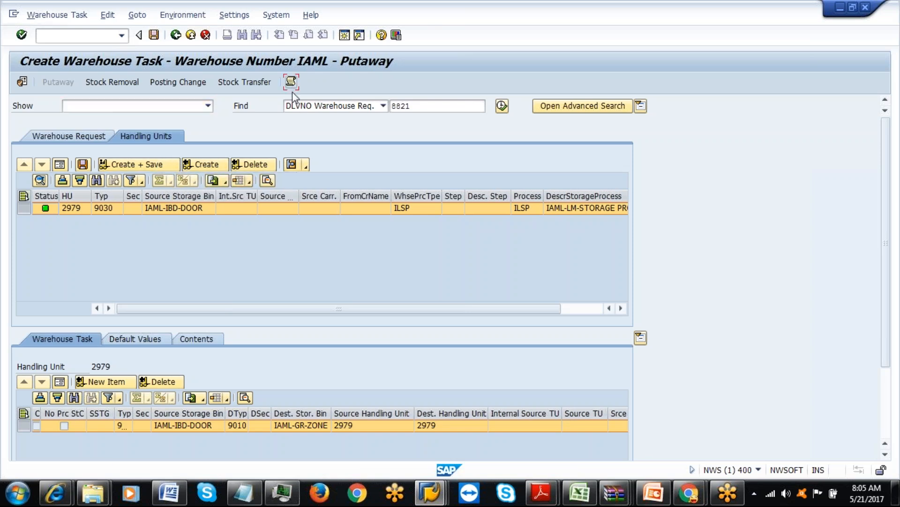
left_click_drag(441, 255, 441, 349)
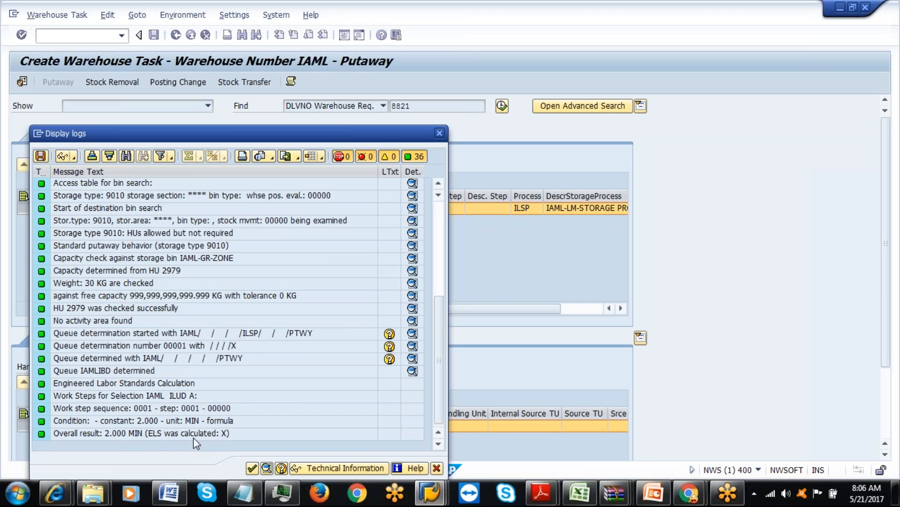
left_click(252, 467)
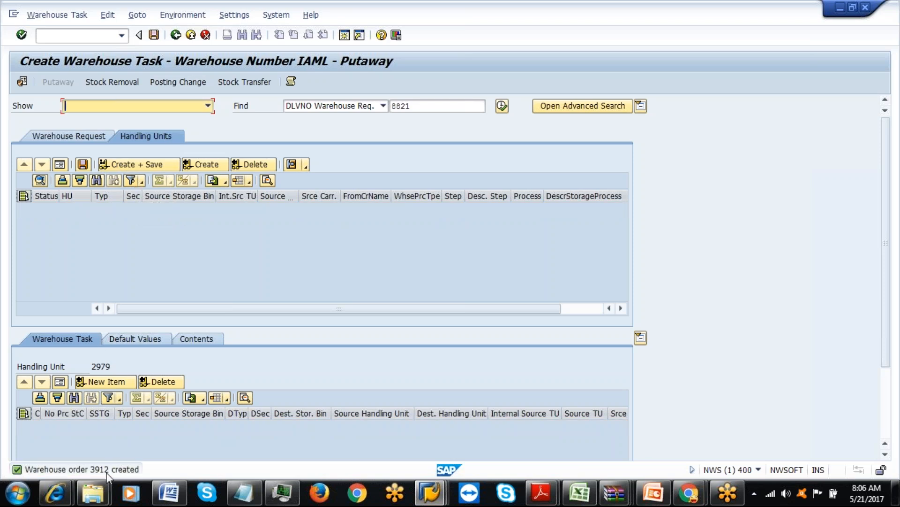
Open warehouse order 3912 for confirmation and check its planned execution time of 3 minutes.
left_click(44, 15)
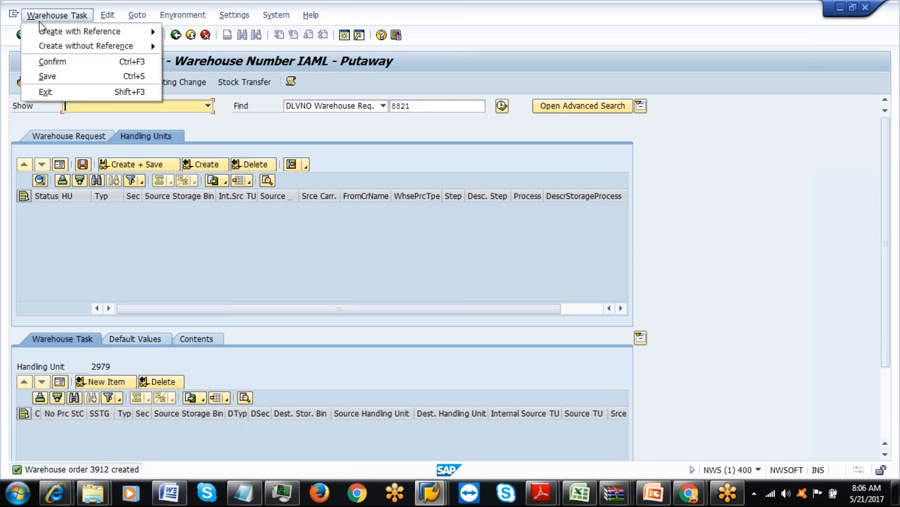
left_click(49, 62)
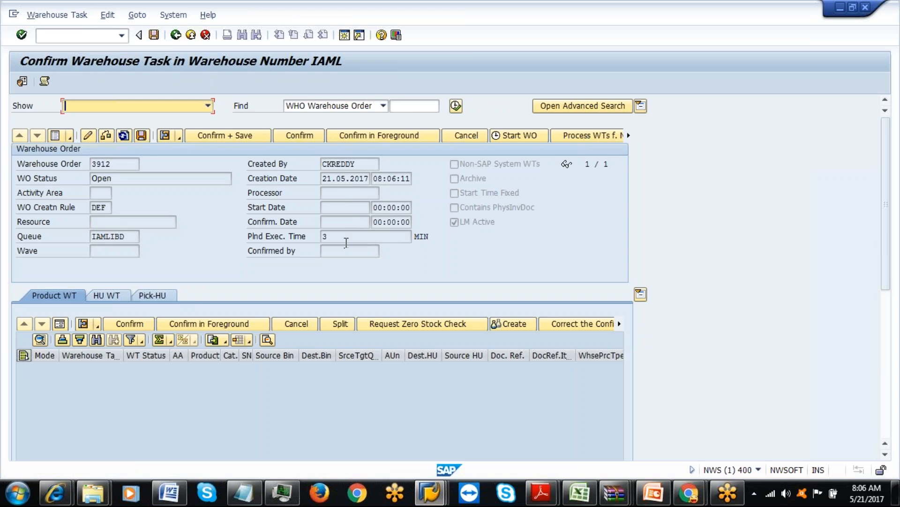
left_click(347, 239)
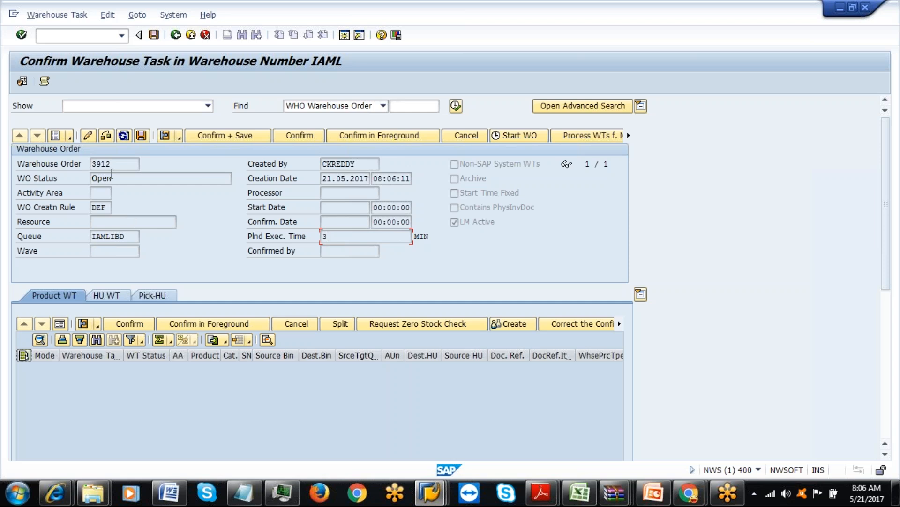
Go back from the Confirm Warehouse Task screen for warehouse order 3912.
left_click(177, 35)
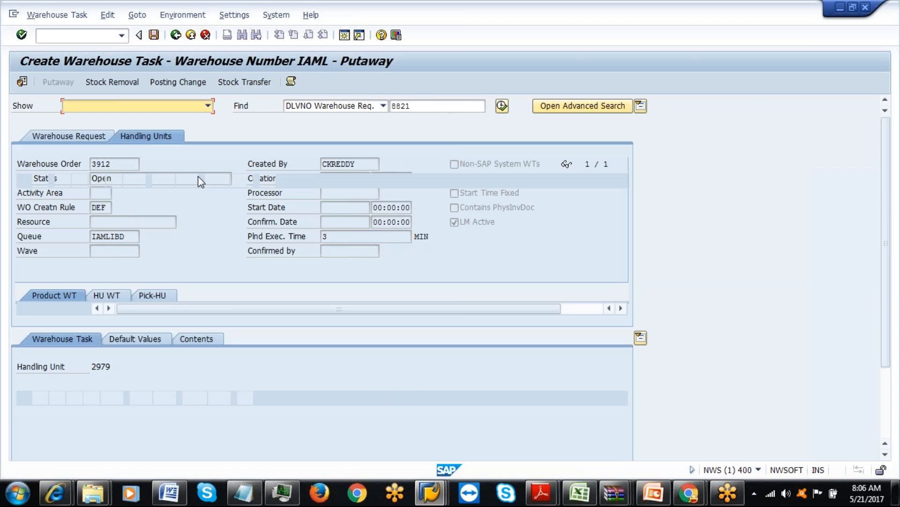
List warehouse order 3912 instead of 3911 in the Warehouse Management Monitor.
mouse_move(430, 493)
left_click(592, 458)
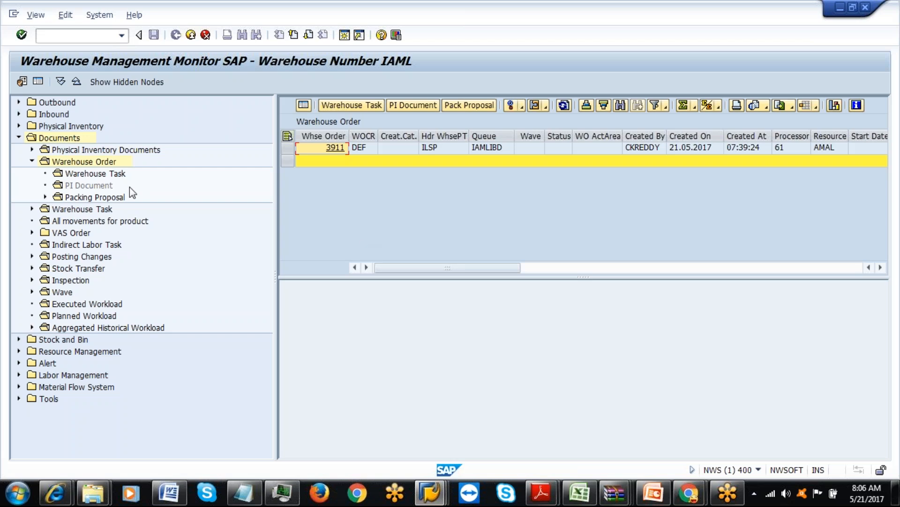
left_click(65, 164)
double_click(65, 165)
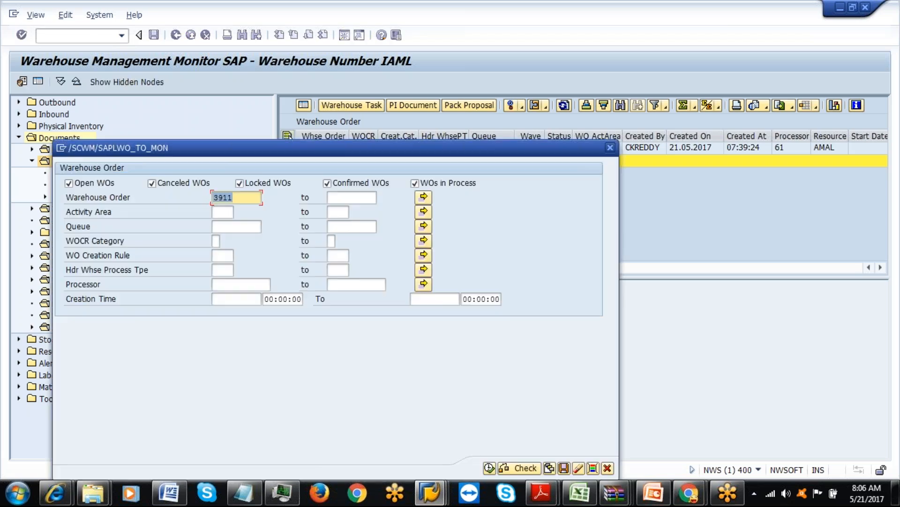
left_click(242, 196)
key("BackSpace")
type("2")
left_click(489, 468)
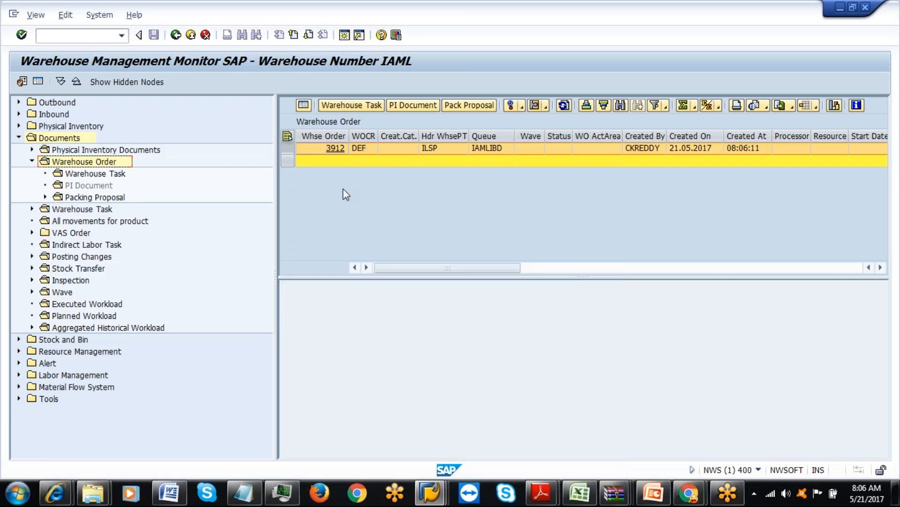
Assign warehouse order 3912 to resource AMAL.
left_click(523, 106)
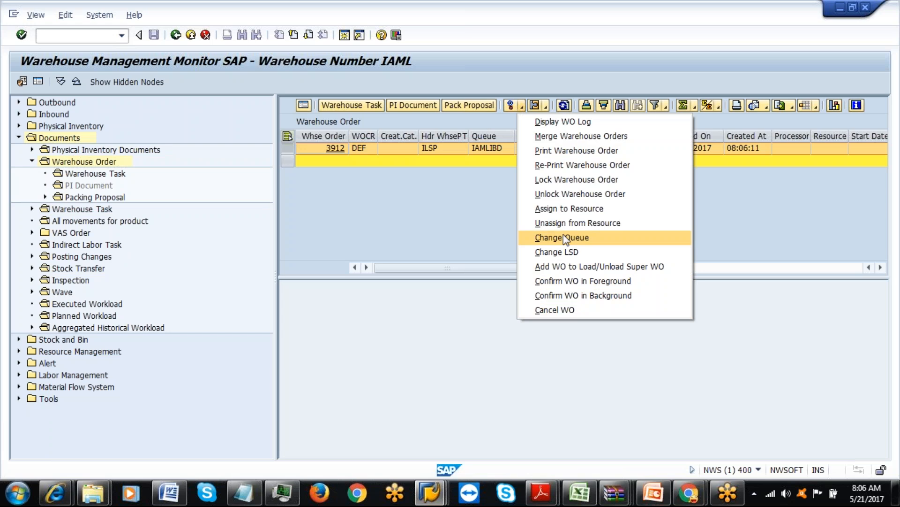
left_click(569, 209)
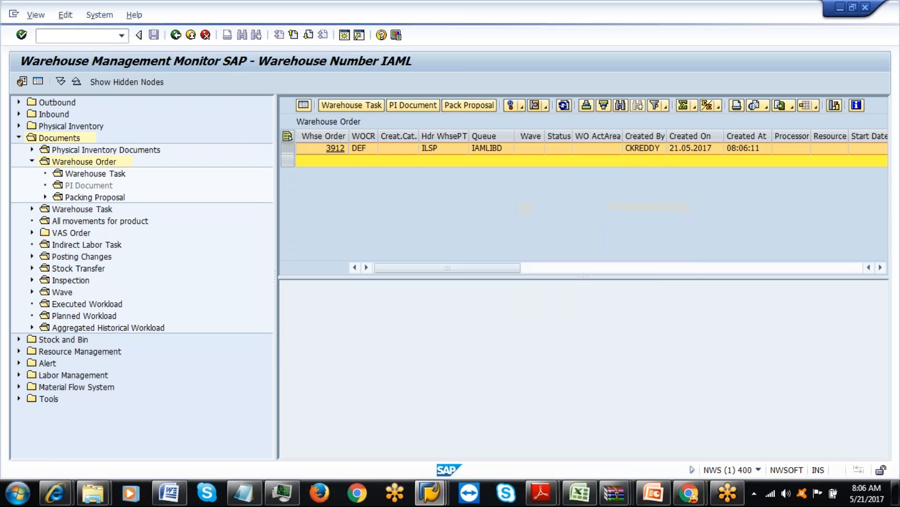
type("AMAL")
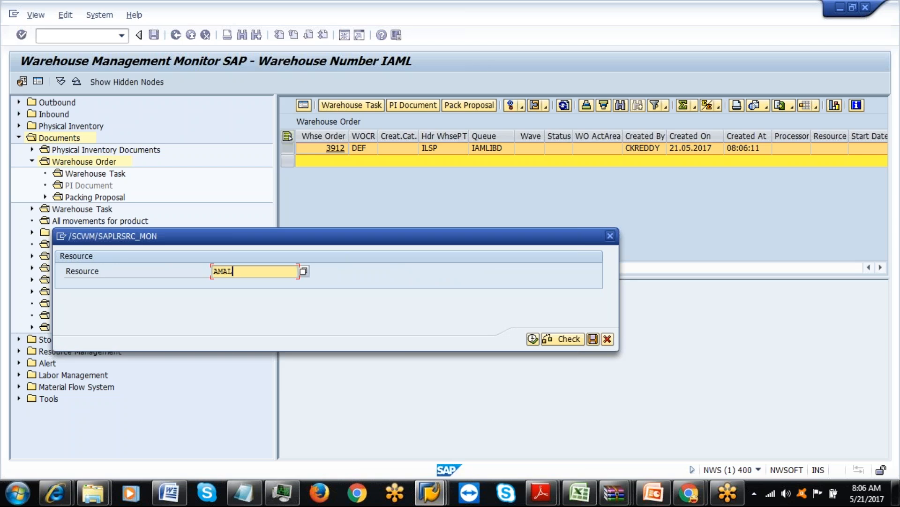
left_click(533, 338)
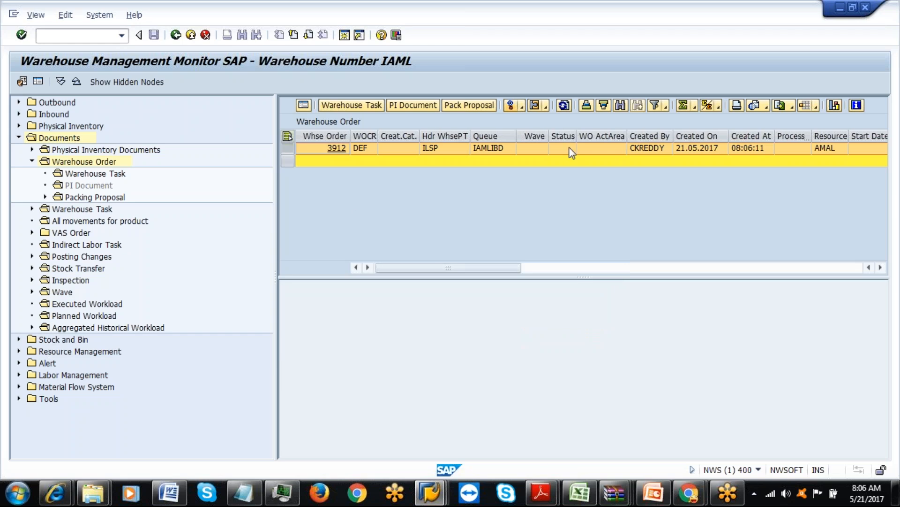
Select warehouse order 3912 in the other warehouse monitor window.
left_click(431, 492)
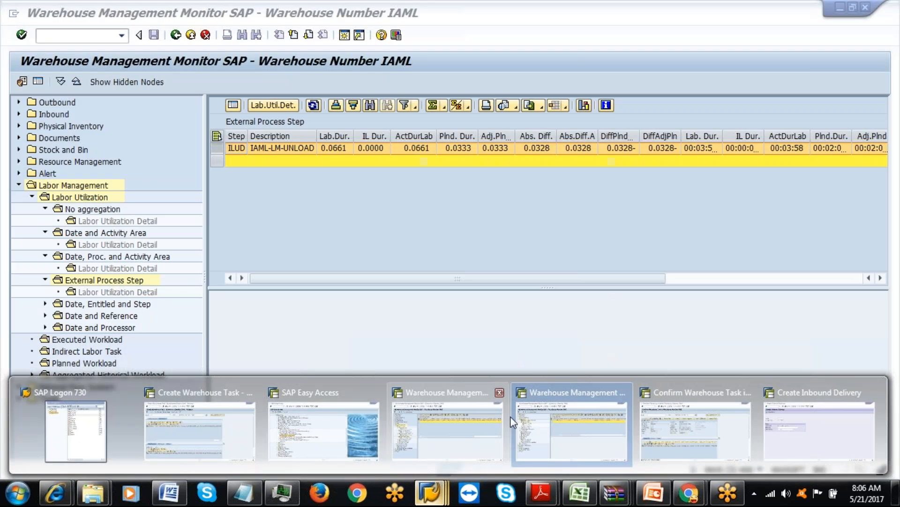
left_click(539, 420)
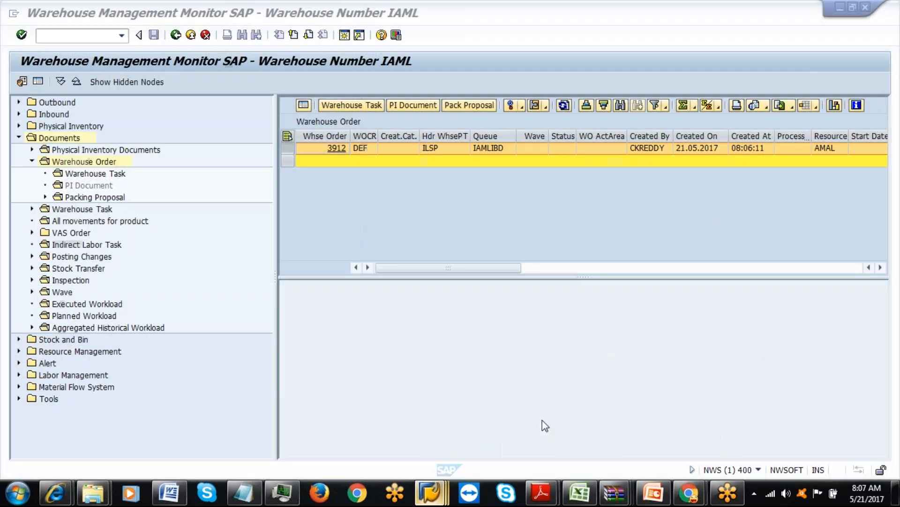
left_click(335, 148)
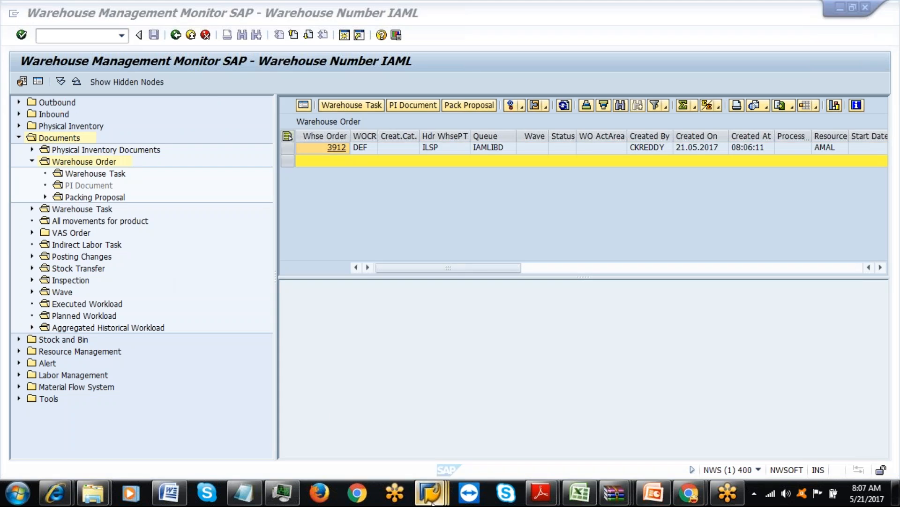
mouse_move(431, 492)
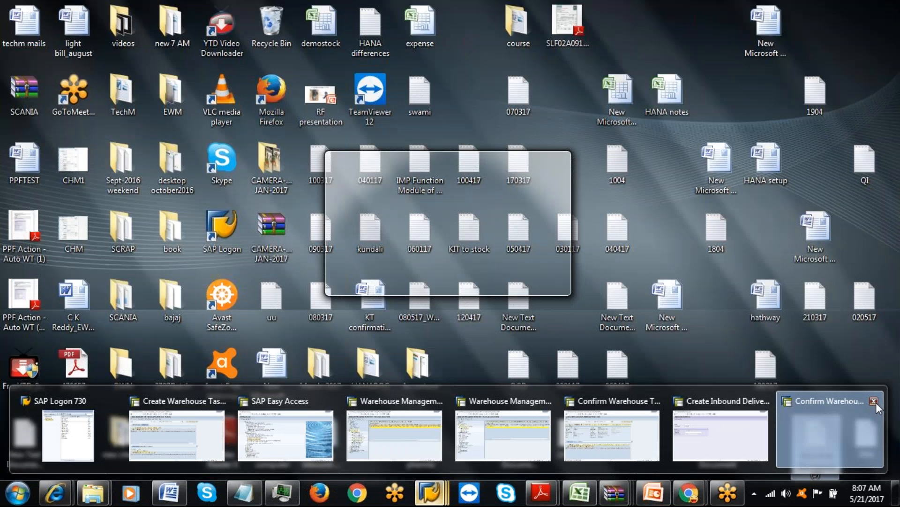
Show warehouse order 3912 in form view in the Confirm Warehouse Task window.
left_click(875, 402)
left_click(334, 151)
left_click(335, 151)
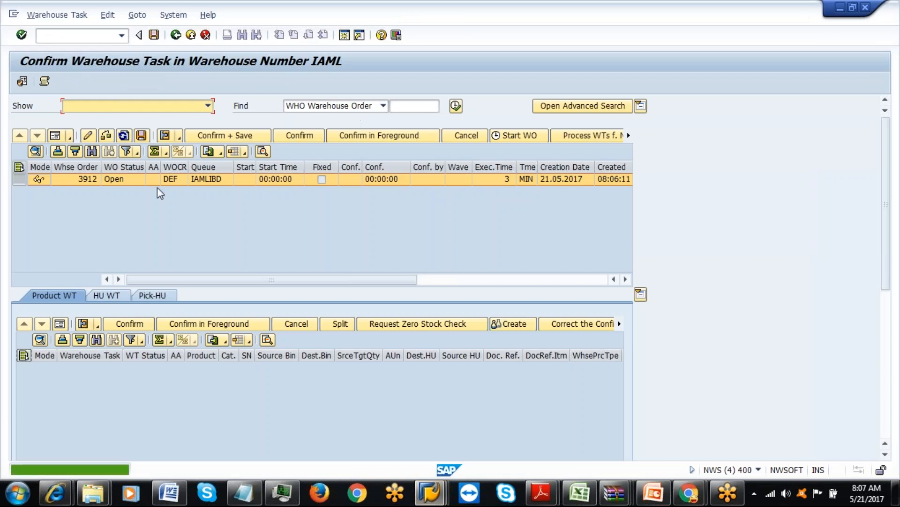
left_click(55, 135)
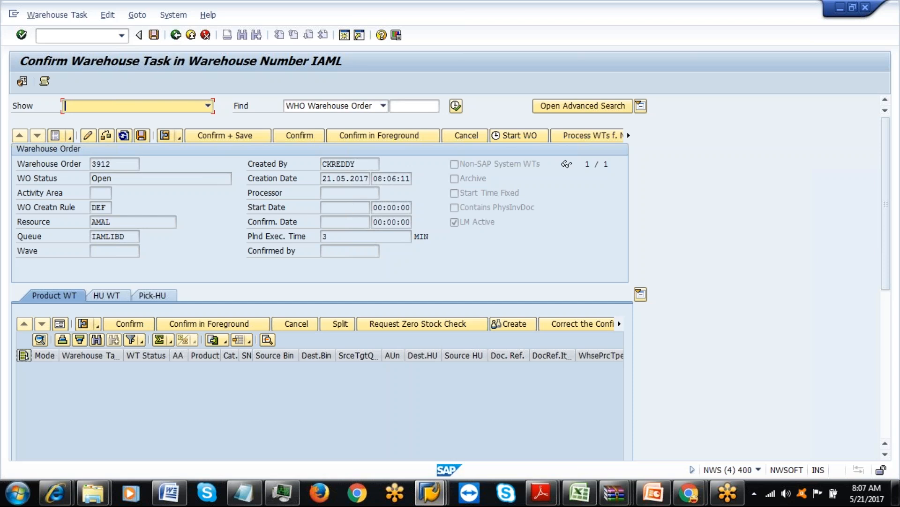
Check the order's assigned resource and HU task 10913, then start a new SAP session.
left_click(124, 220)
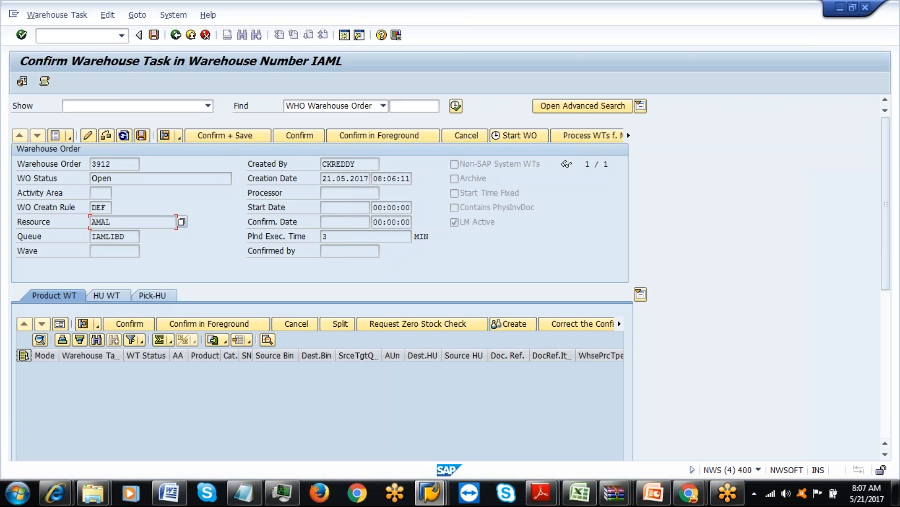
left_click(95, 300)
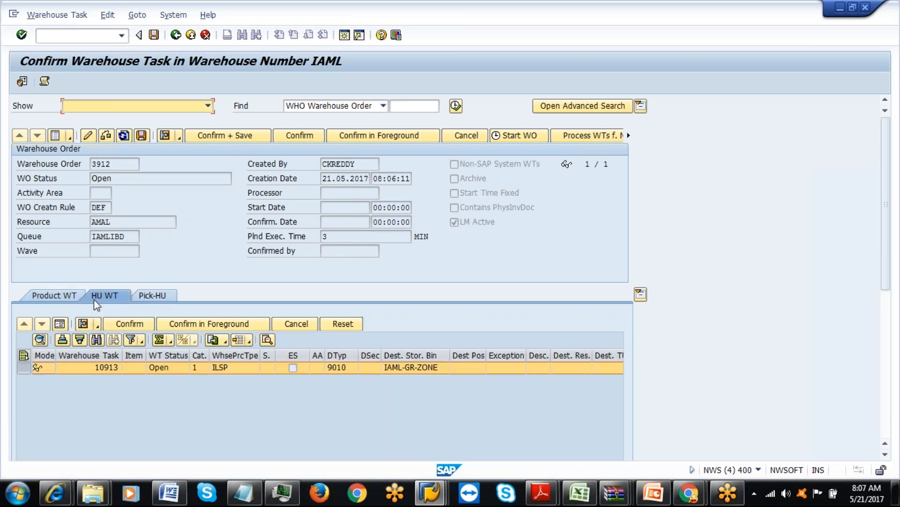
left_click(344, 34)
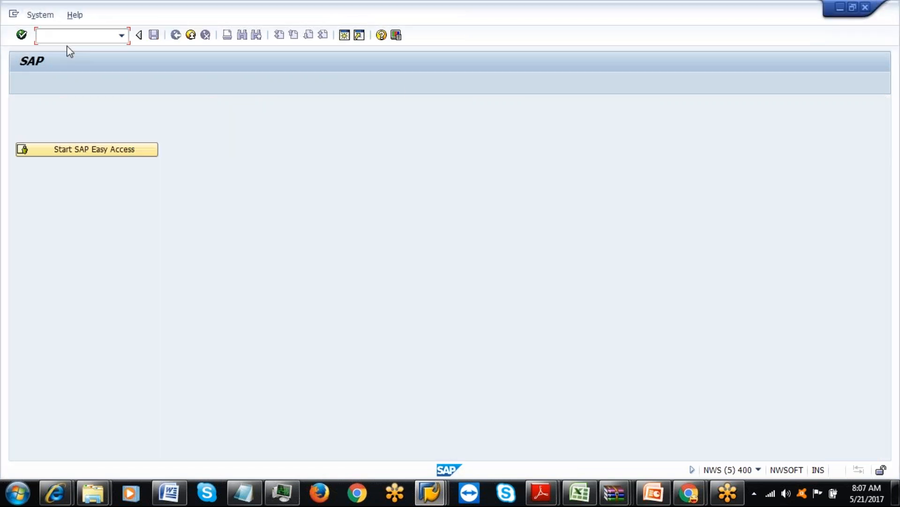
Start the RF transaction /scwm/rfui and log on with the operator's resource.
left_click(63, 148)
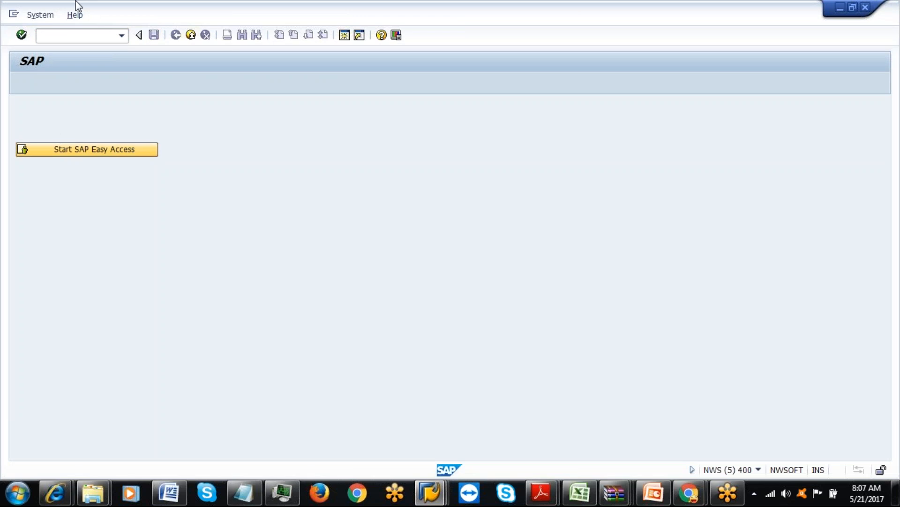
type("/n/scwm/")
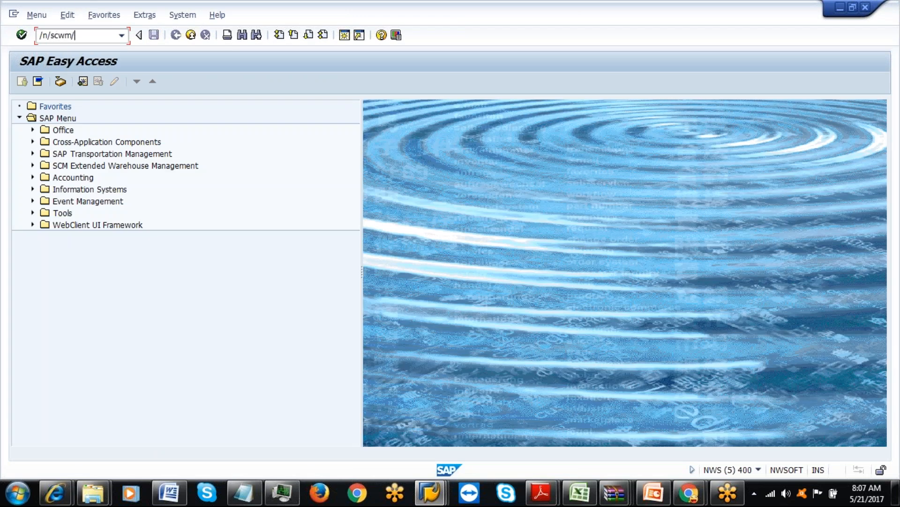
type("rfu")
key("Return")
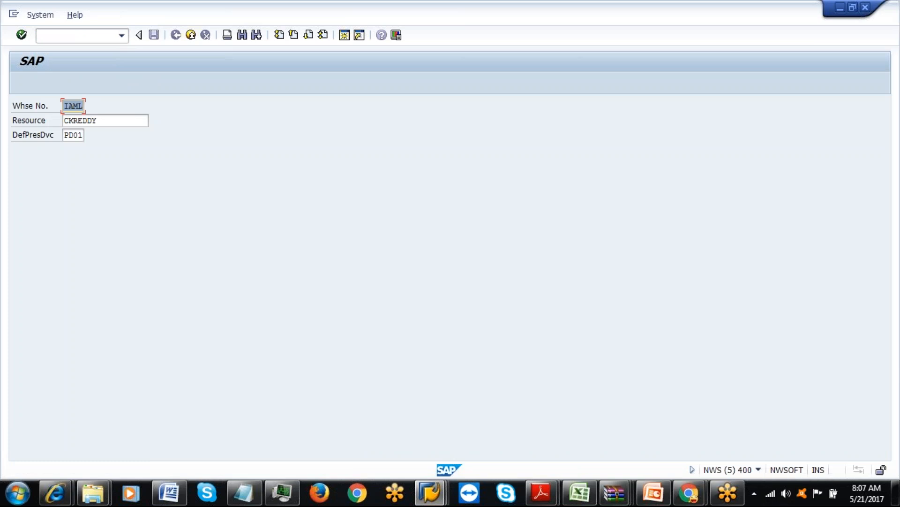
left_click(758, 470)
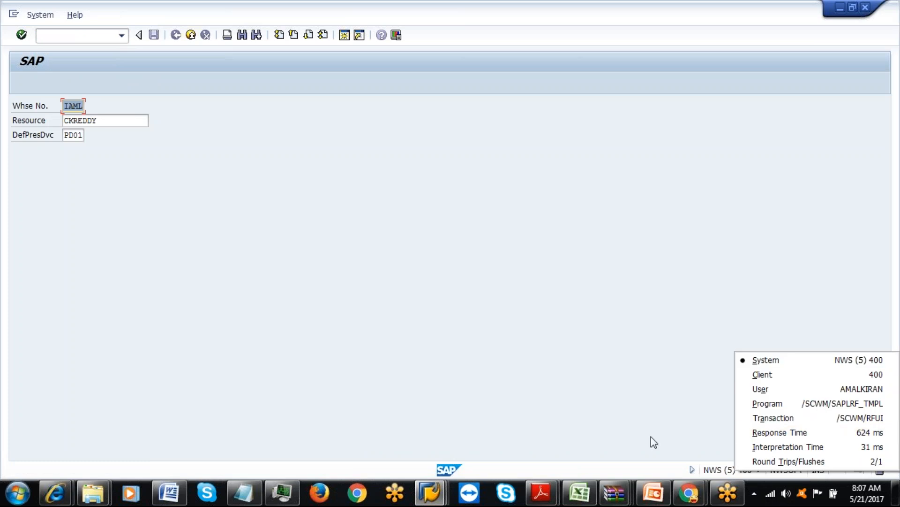
left_click(140, 120)
double_click(65, 120)
type("AMAL")
key("Return")
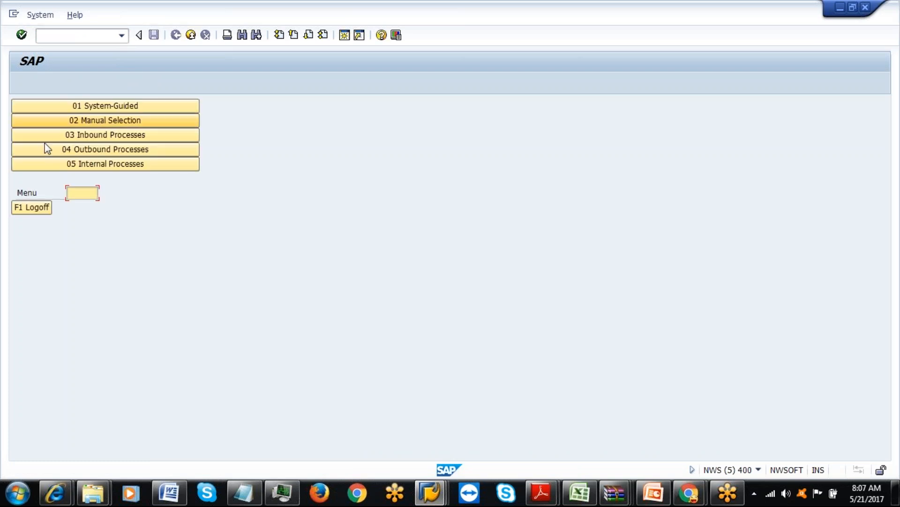
Request system-guided work by queue, entering queue IAMLIBD copied from the confirmation window.
left_click(128, 106)
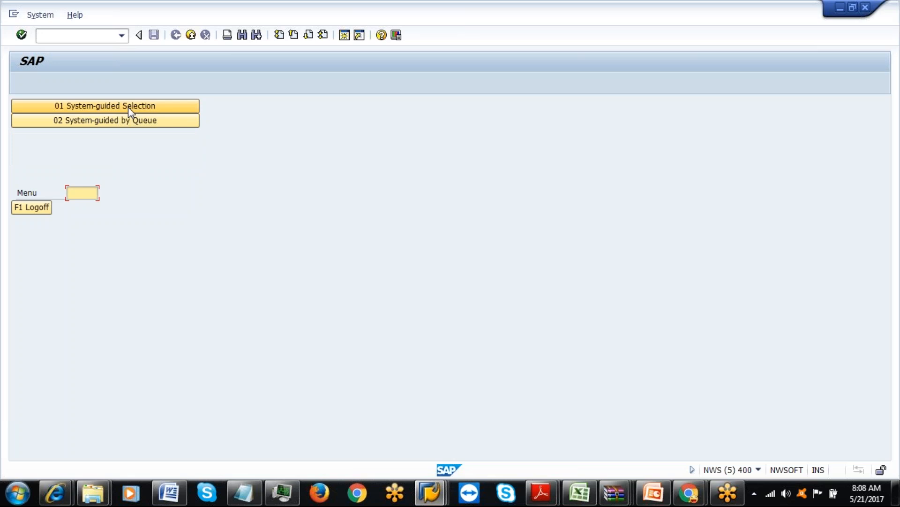
left_click(127, 120)
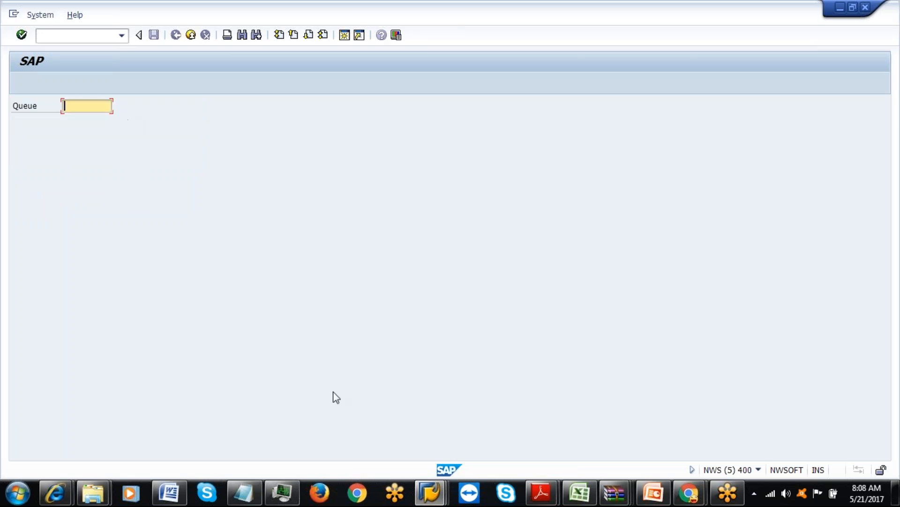
left_click(429, 493)
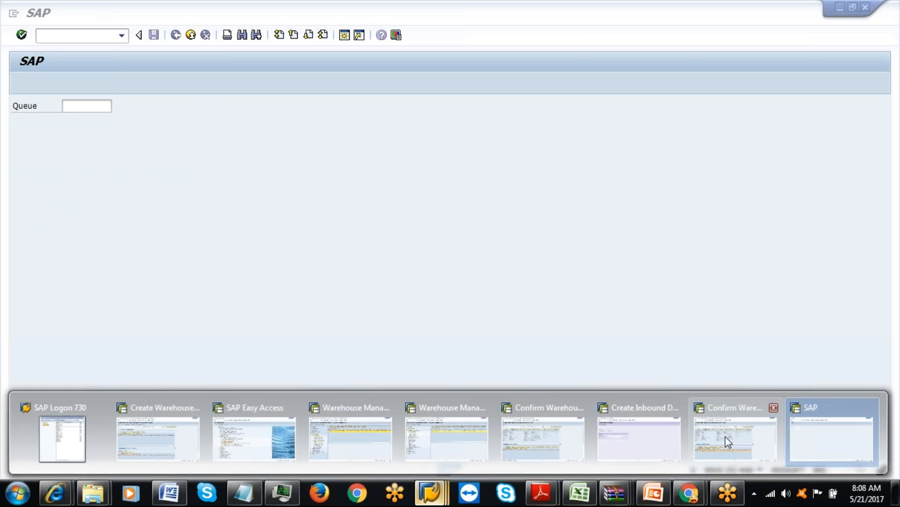
left_click(730, 435)
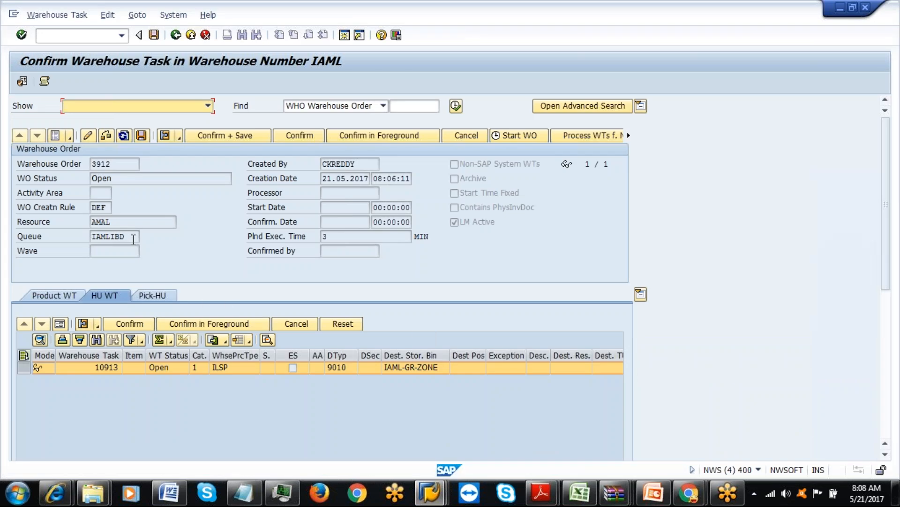
left_click_drag(132, 236, 83, 237)
key("ctrl+c")
left_click(93, 237)
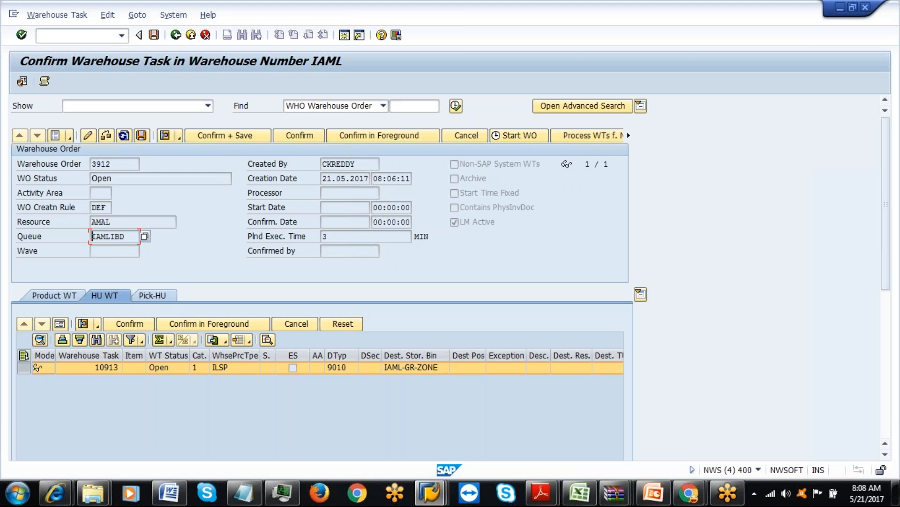
key("alt+Tab")
key("ctrl+v")
key("Return")
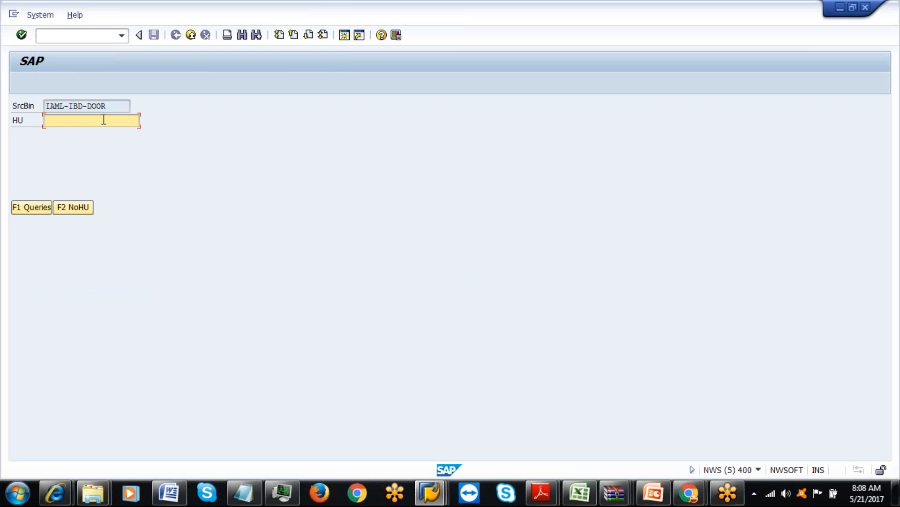
Review the HU content of confirmed warehouse task 10912 in Confirm Warehouse Task.
left_click(428, 495)
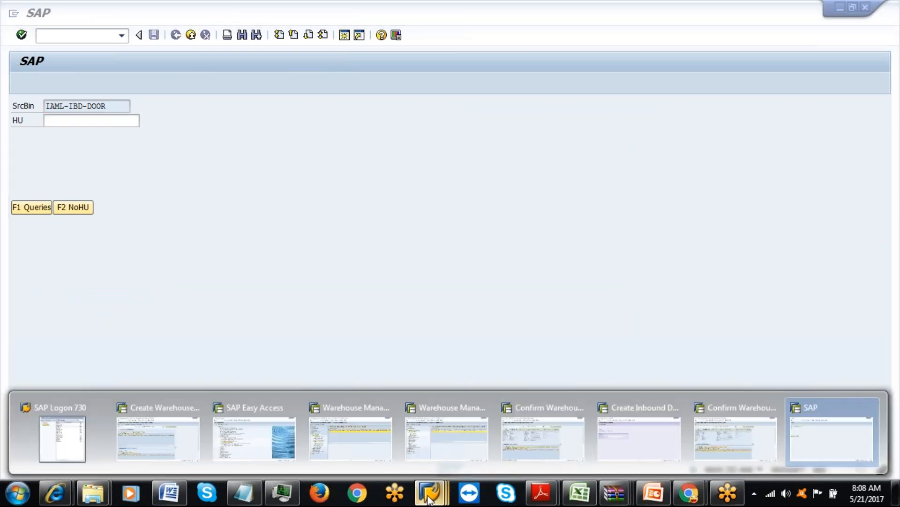
left_click(536, 437)
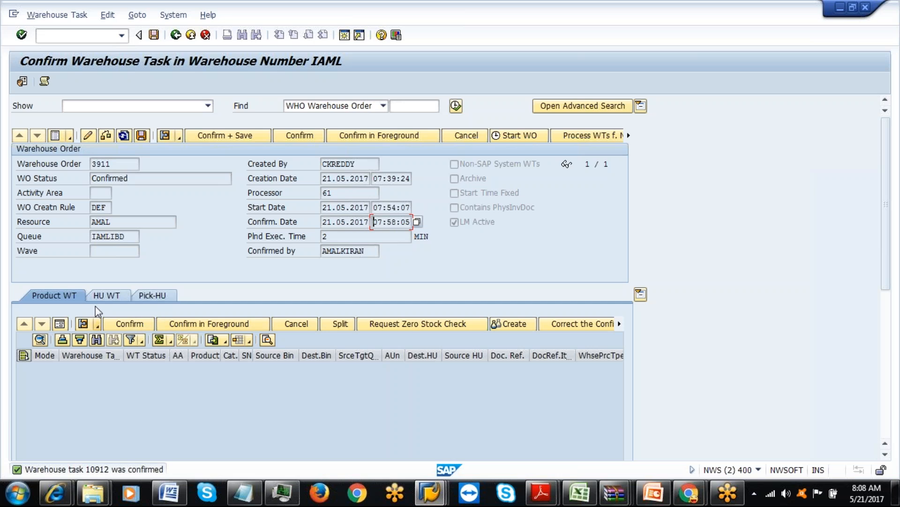
left_click(115, 294)
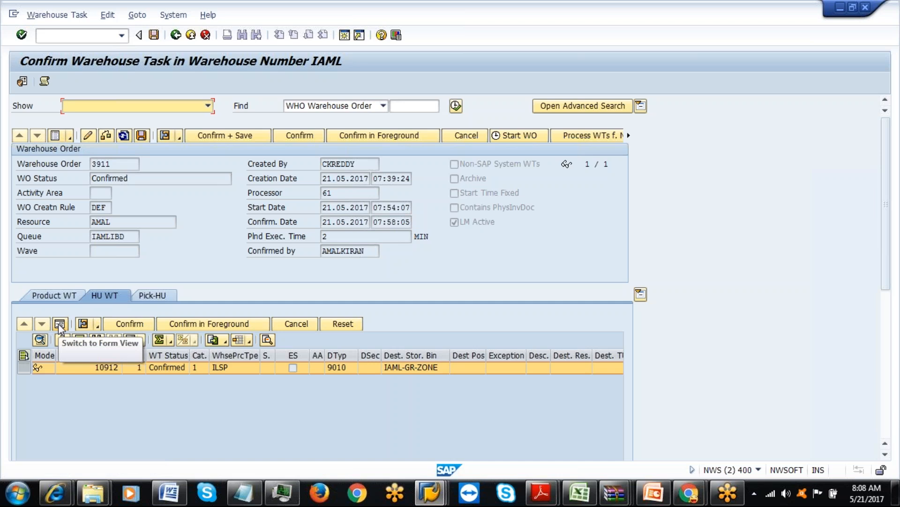
left_click_drag(884, 264, 894, 358)
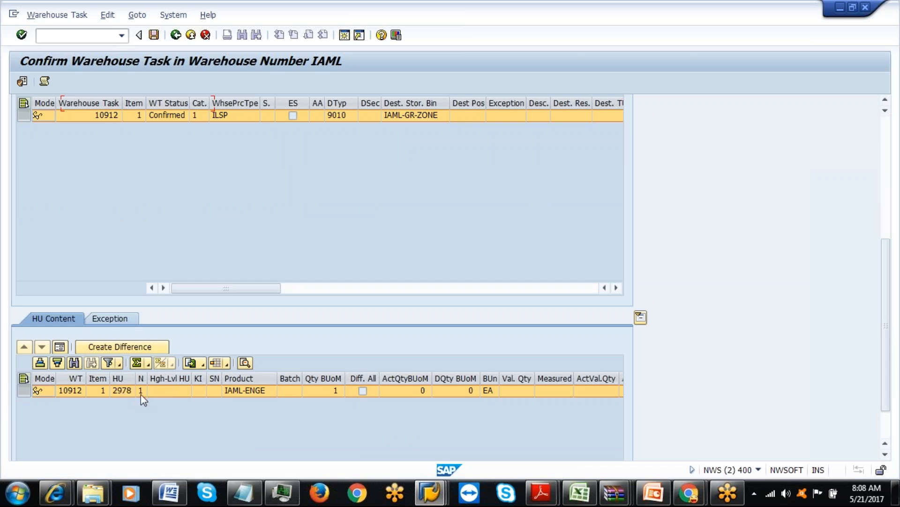
key("F10")
left_click(373, 190)
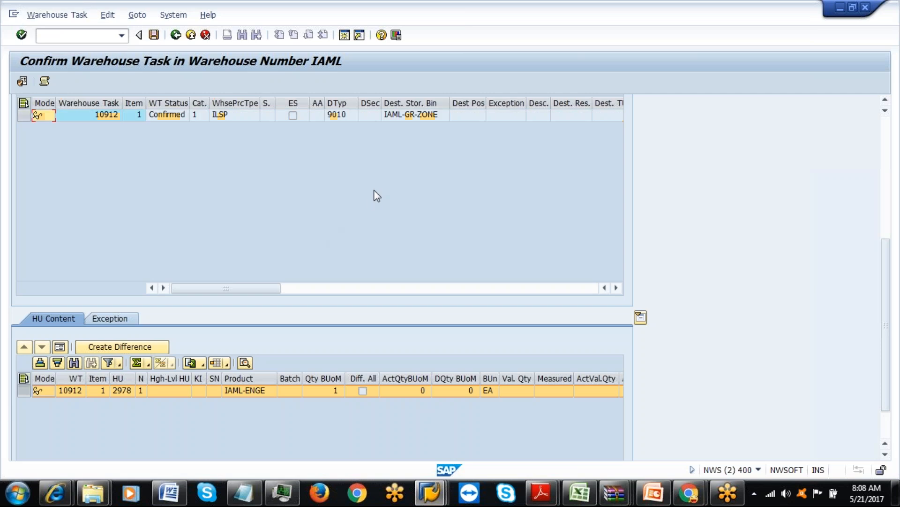
mouse_move(884, 296)
left_mouse_down()
mouse_move(883, 181)
mouse_move(886, 311)
left_mouse_up()
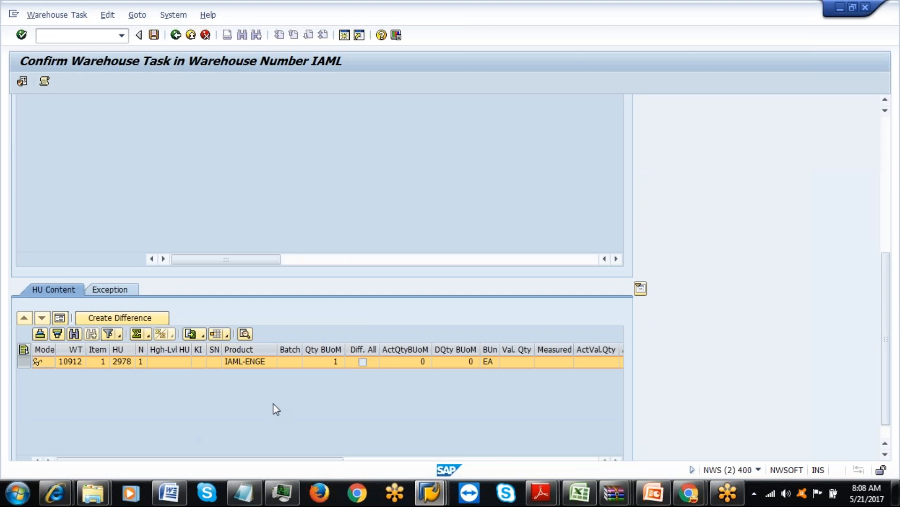
Enter handling unit 2979 at source bin IAML-IBD-DOOR in the RF session.
key("alt+Tab")
type("2979")
key("Return")
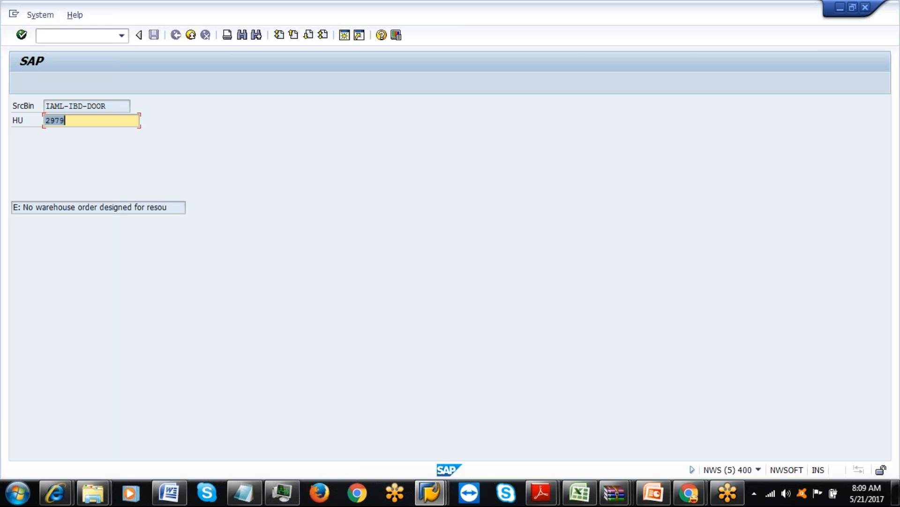
Try RF System-guided Selection and its HU query, then return to the menu.
key("Return")
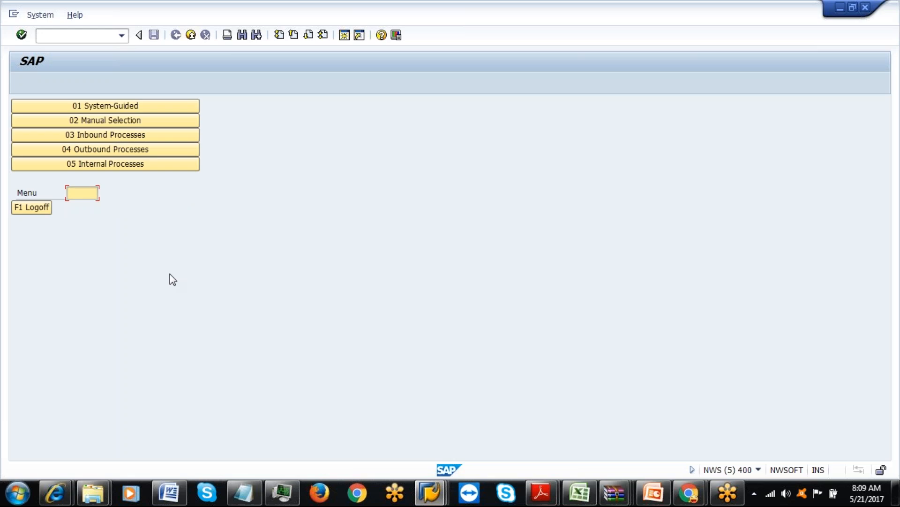
left_click(111, 108)
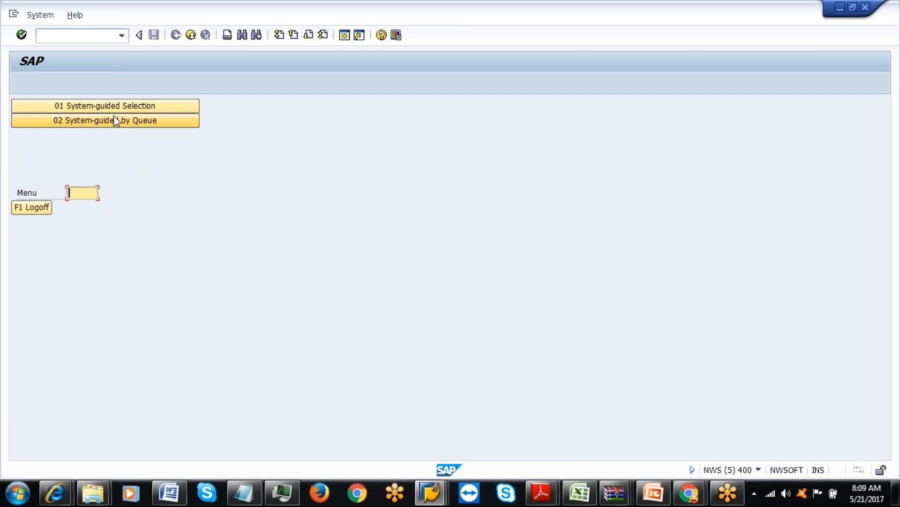
left_click(113, 107)
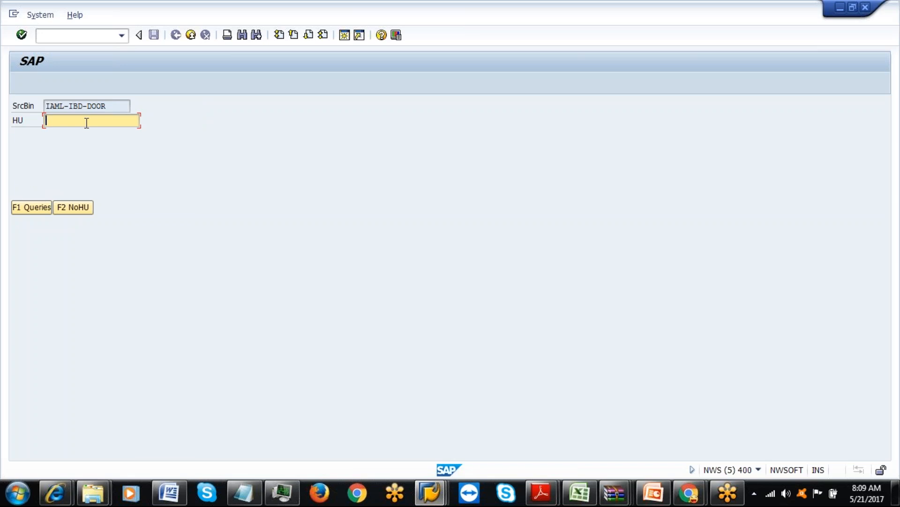
key("F1")
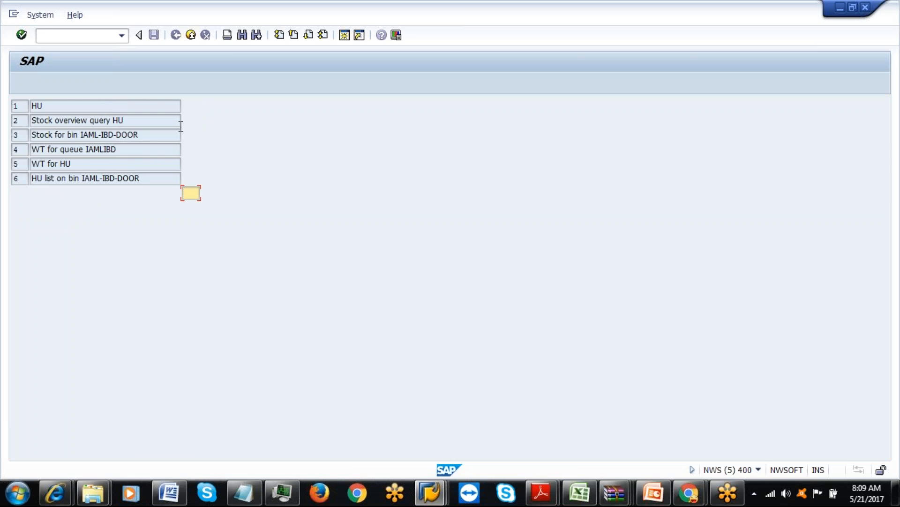
type("1")
key("Return")
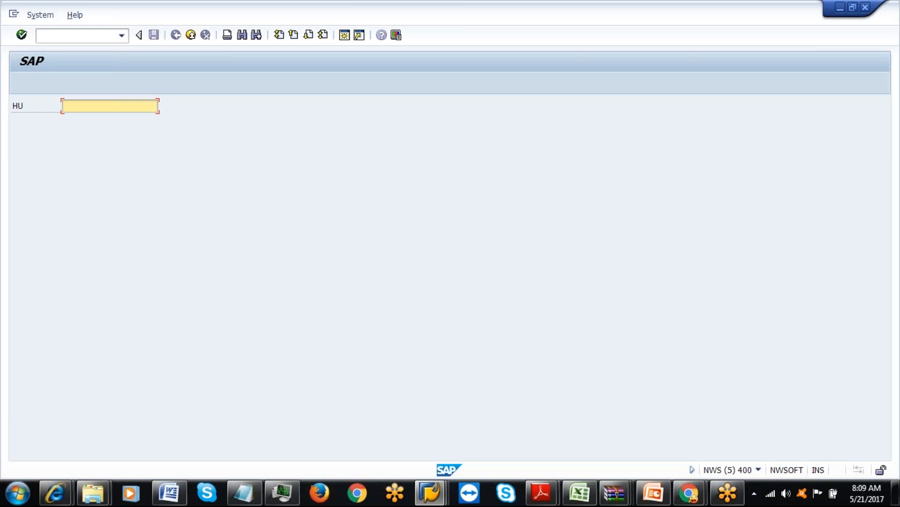
key("F7")
key("F7")
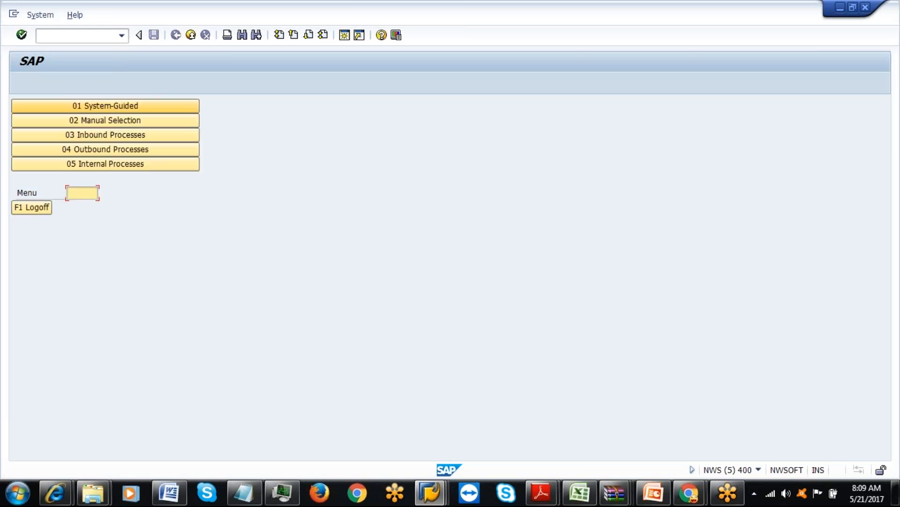
Start RF Inbound Unloading by Delivery and bring Create Inbound Delivery forward.
left_click(123, 133)
left_click(140, 108)
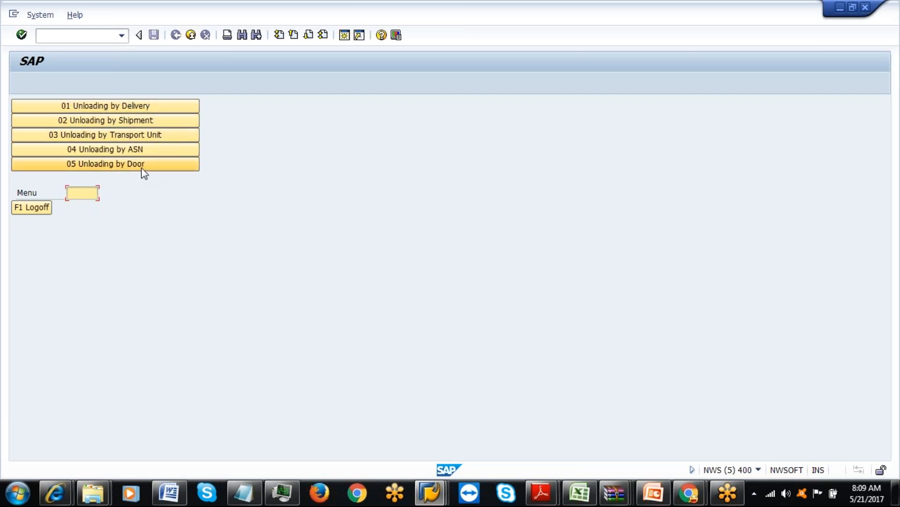
left_click(141, 108)
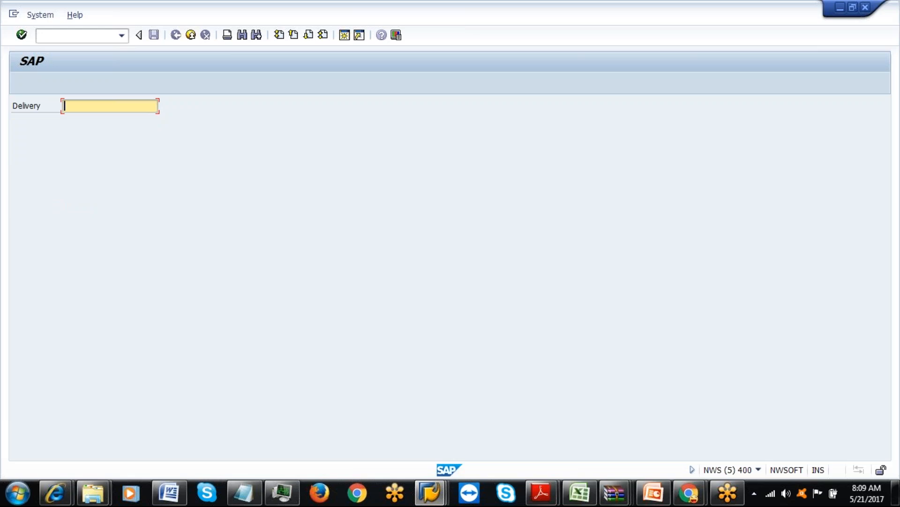
left_click(431, 498)
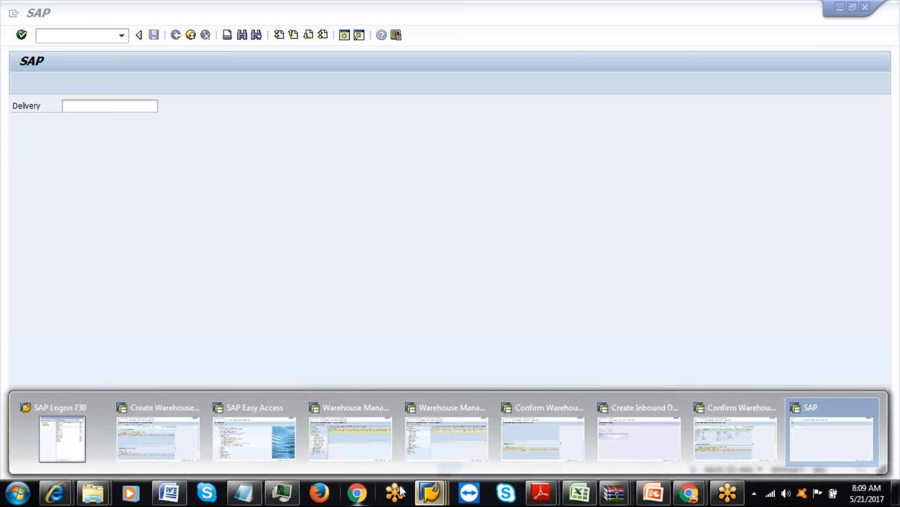
left_click(597, 422)
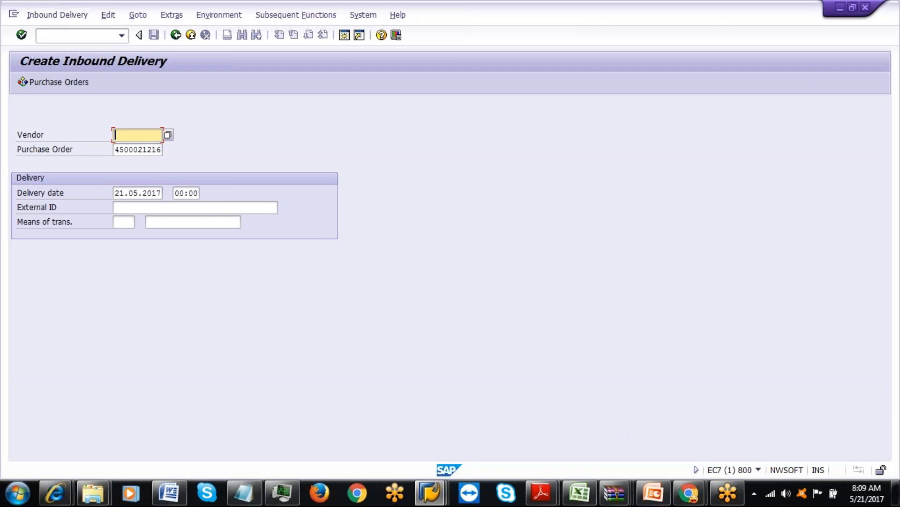
Display HU task 10913 (HU 2979, IAML-IBD-DOOR to IAML-GR-ZONE) in form view.
left_click(430, 493)
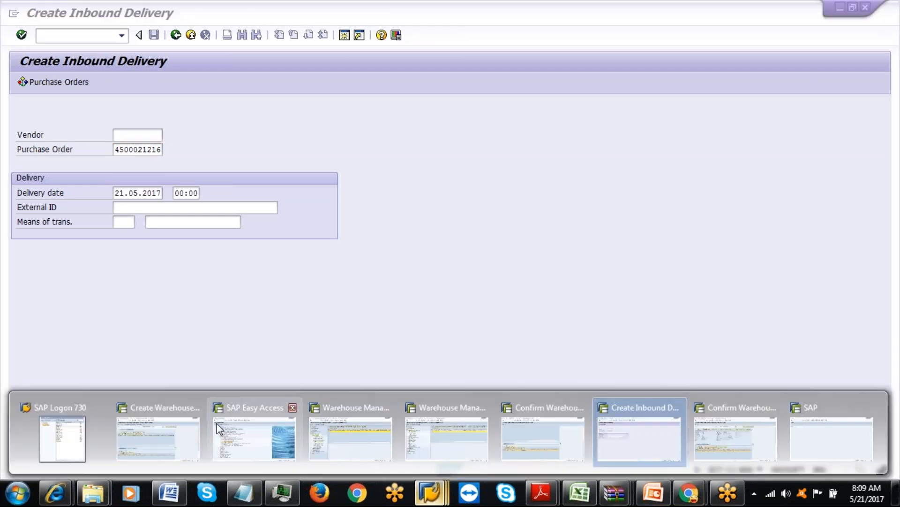
mouse_move(161, 439)
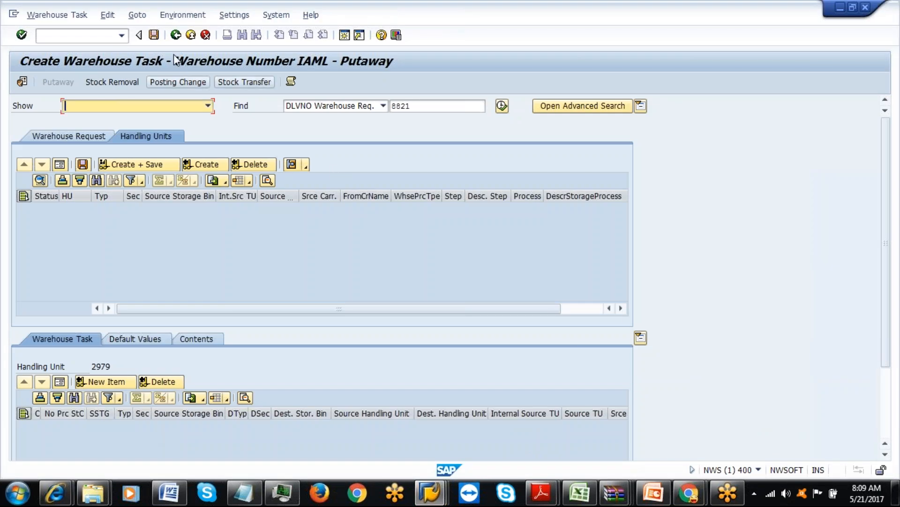
left_click(443, 491)
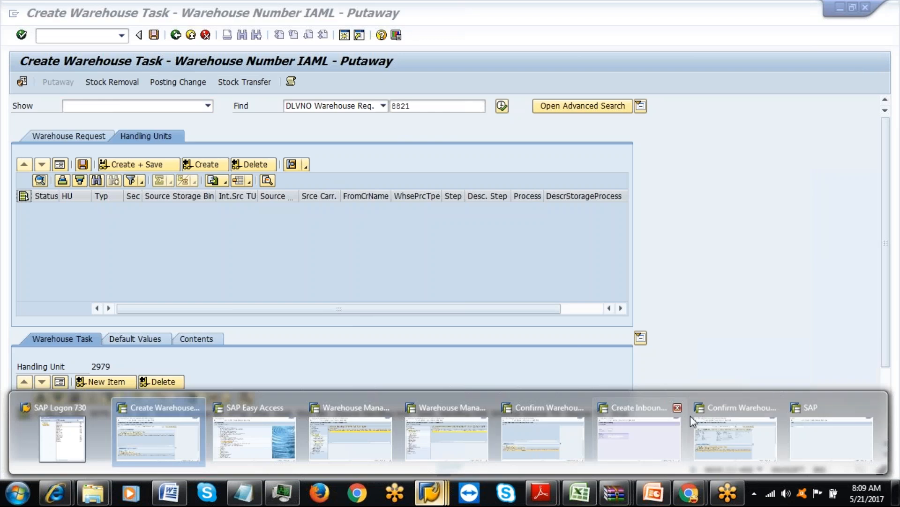
left_click(726, 443)
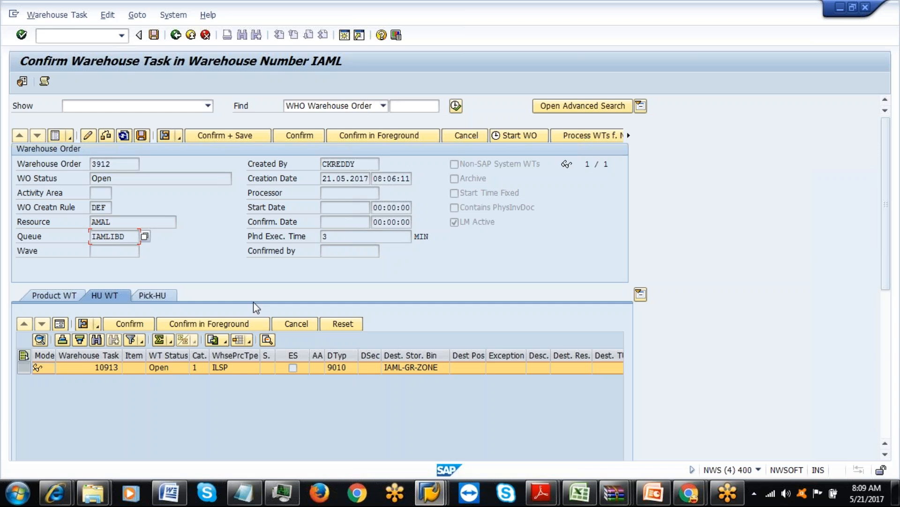
left_click(60, 324)
left_click_drag(886, 188, 897, 276)
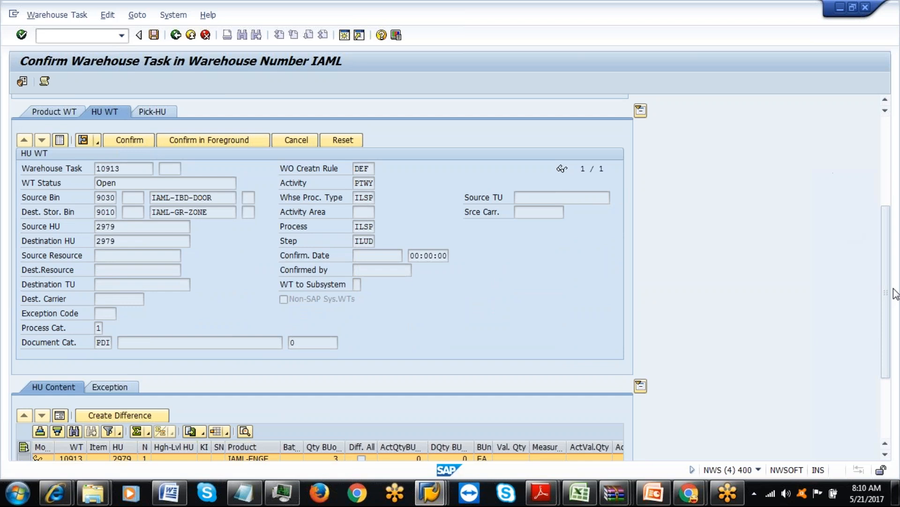
left_click_drag(888, 293, 879, 167)
scroll(872, 219, "down", 3)
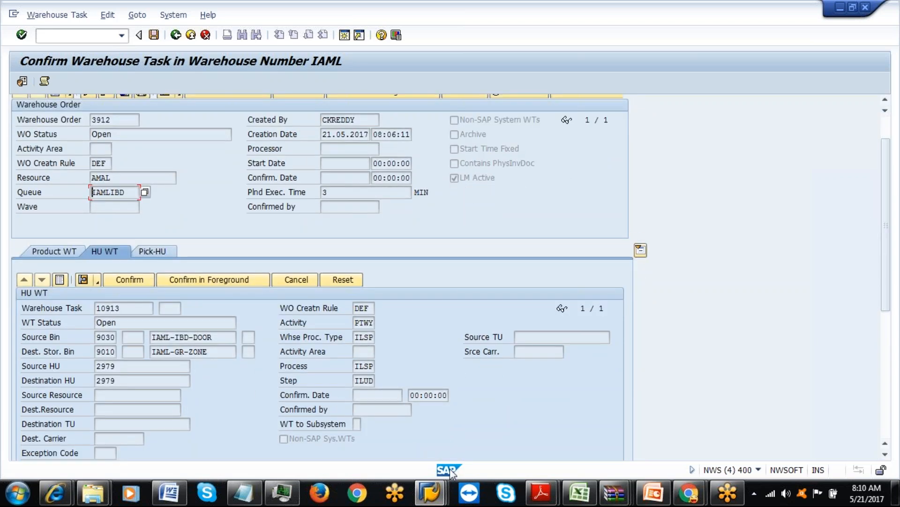
mouse_move(430, 493)
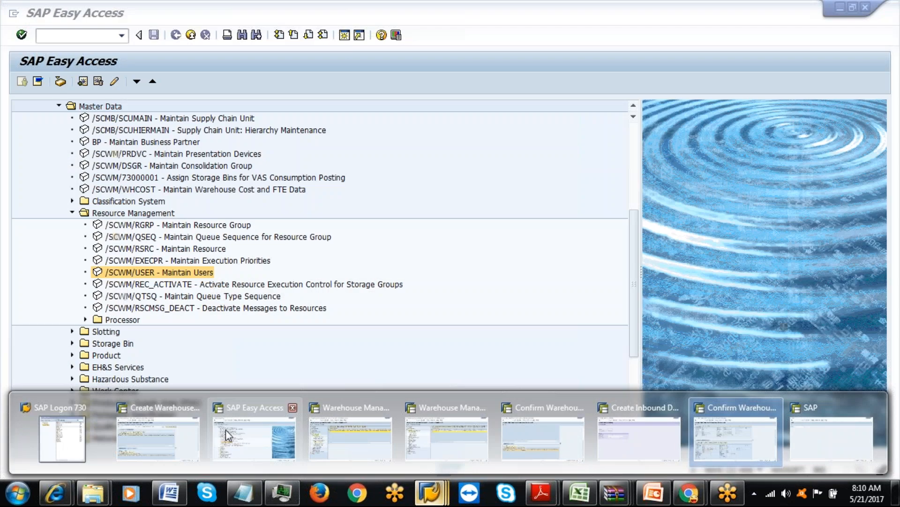
Open notification maintenance and copy notification number 180010819 from the inbound delivery display.
left_click(230, 433)
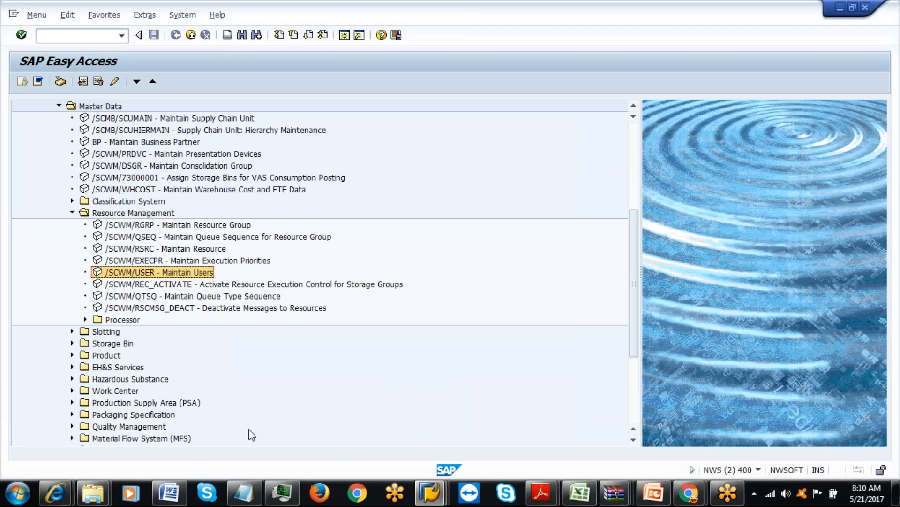
mouse_move(430, 492)
left_click(187, 440)
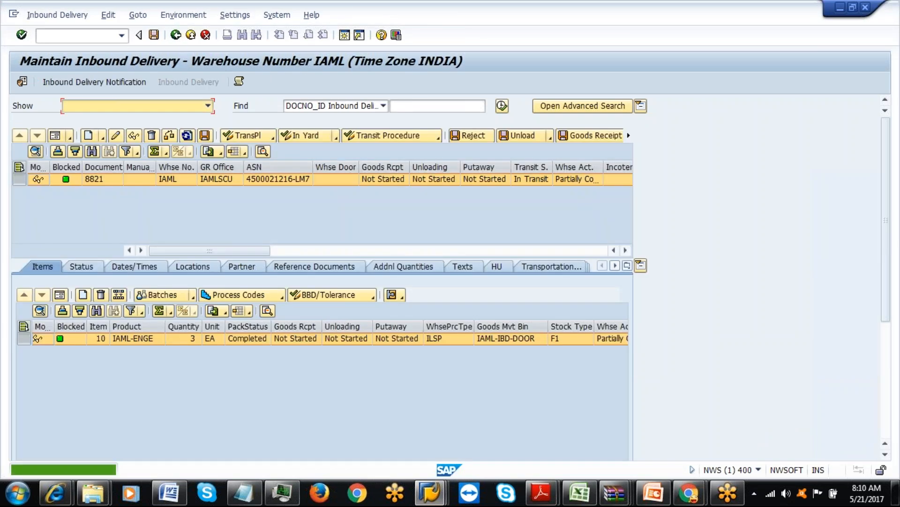
left_click(176, 35)
left_click(176, 35)
double_click(146, 250)
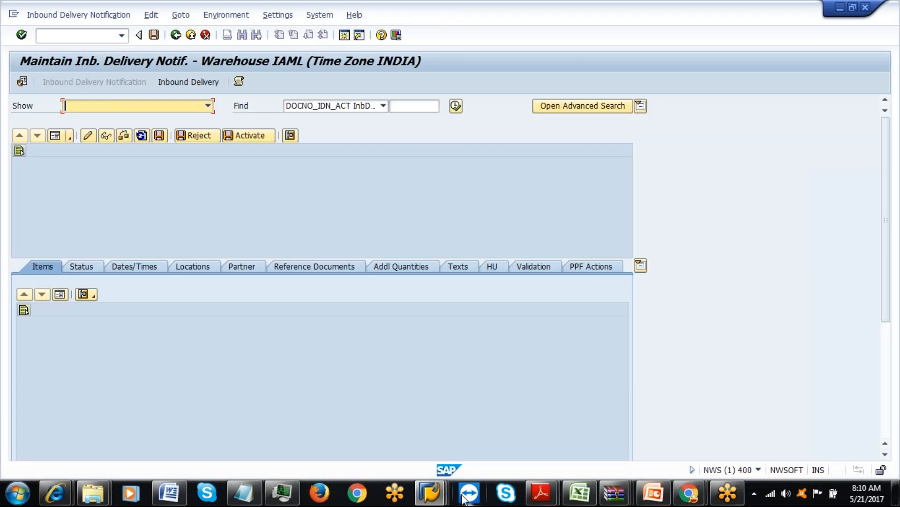
left_click(429, 492)
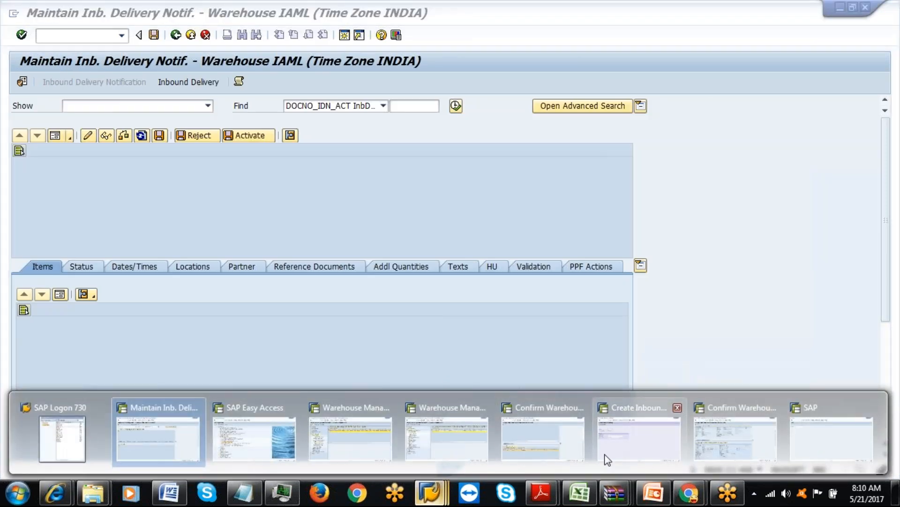
left_click(605, 455)
left_click(52, 15)
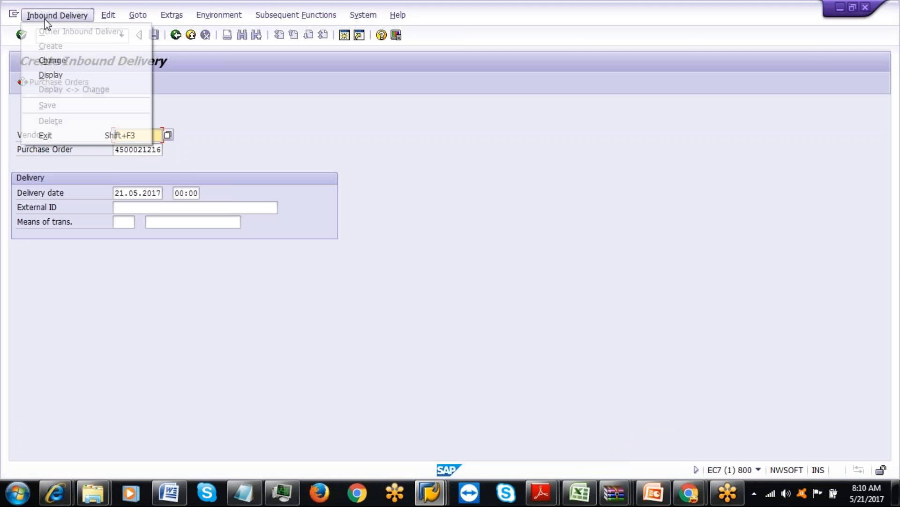
left_click(50, 74)
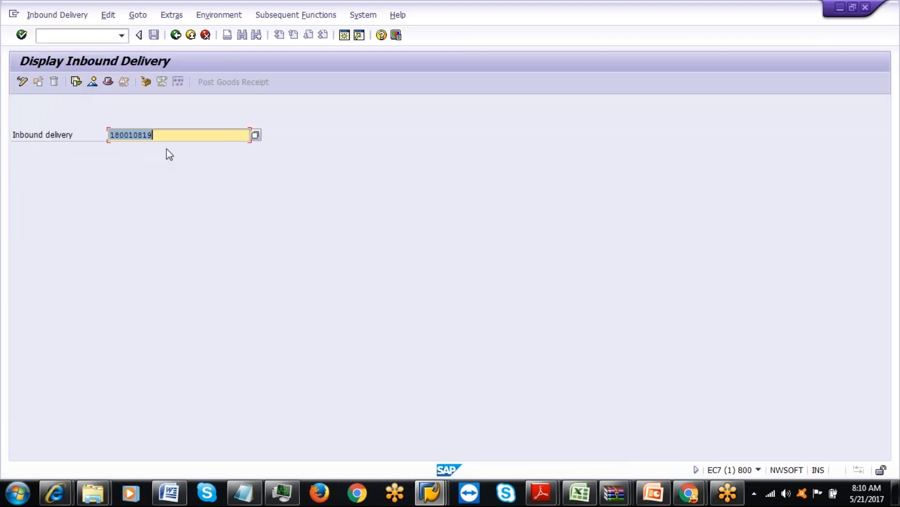
left_click_drag(161, 136, 94, 142)
key("ctrl+c")
Search notification 180010819 and open its inbound delivery 8821, copying the number.
key("alt+Tab")
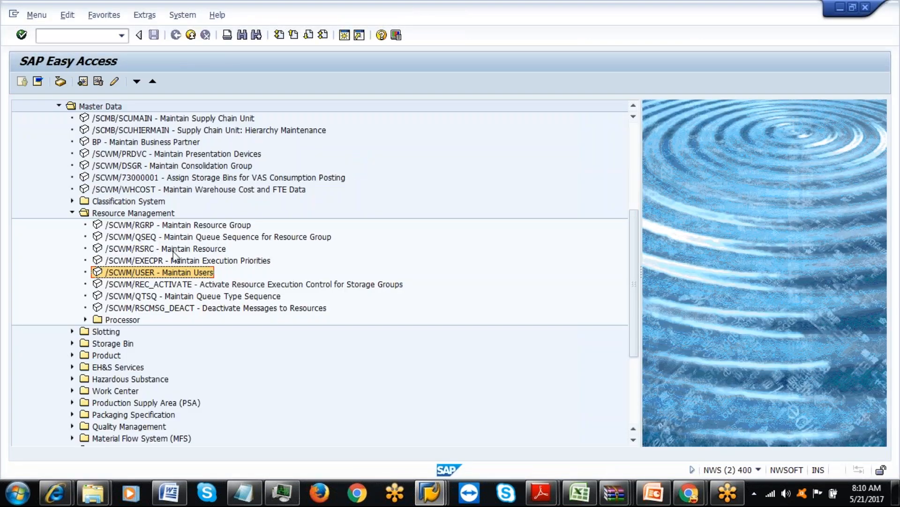
left_click(430, 492)
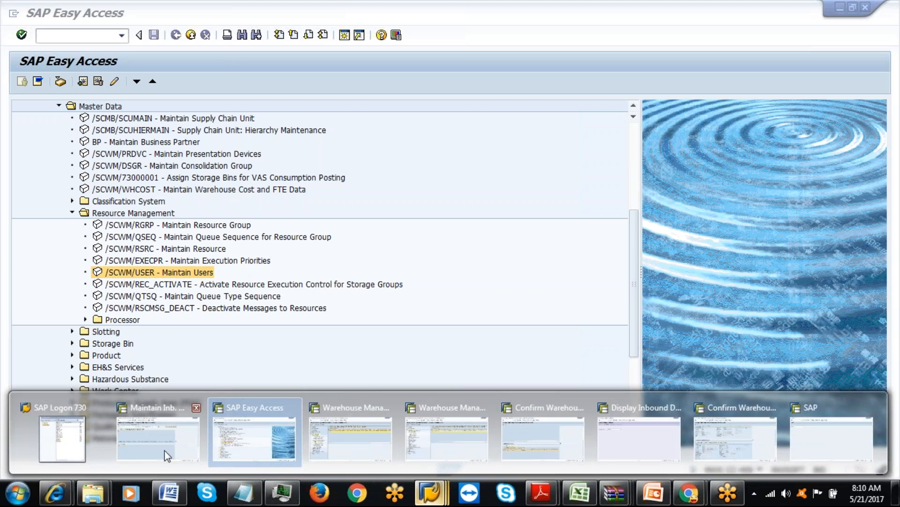
left_click(166, 455)
left_click(407, 106)
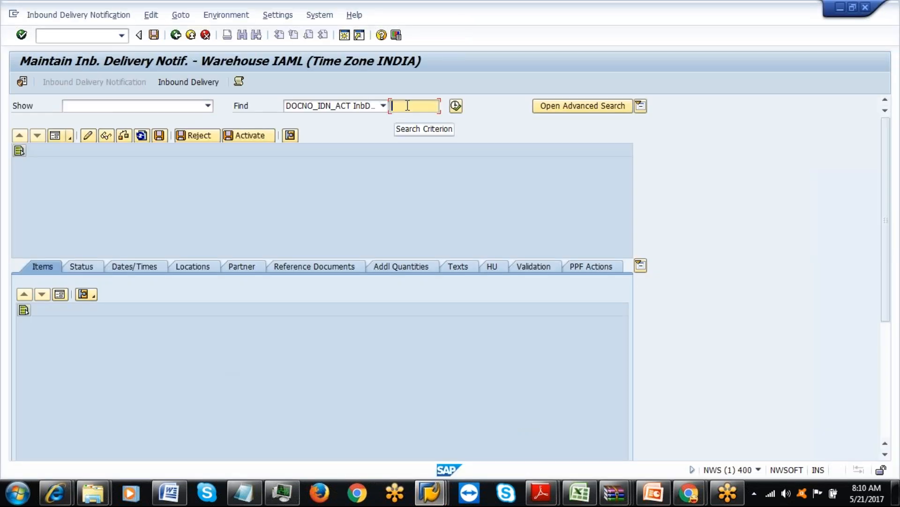
key("ctrl+v")
key("Return")
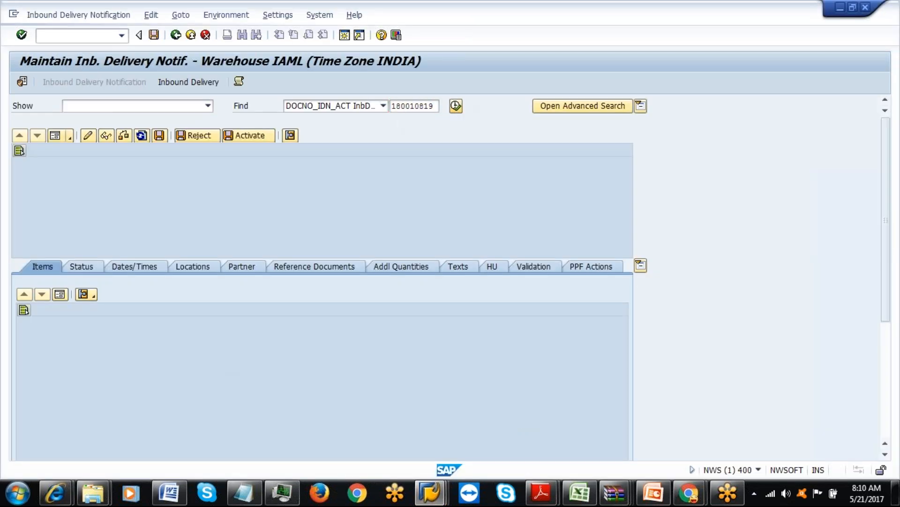
left_click(188, 82)
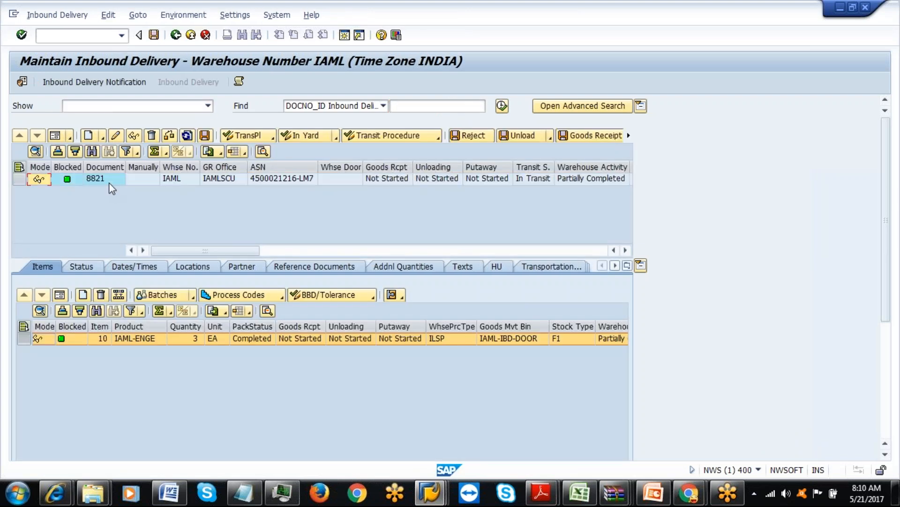
left_click(105, 183)
Enter delivery 8821 in the RF Unloading by Delivery screen.
left_click(430, 492)
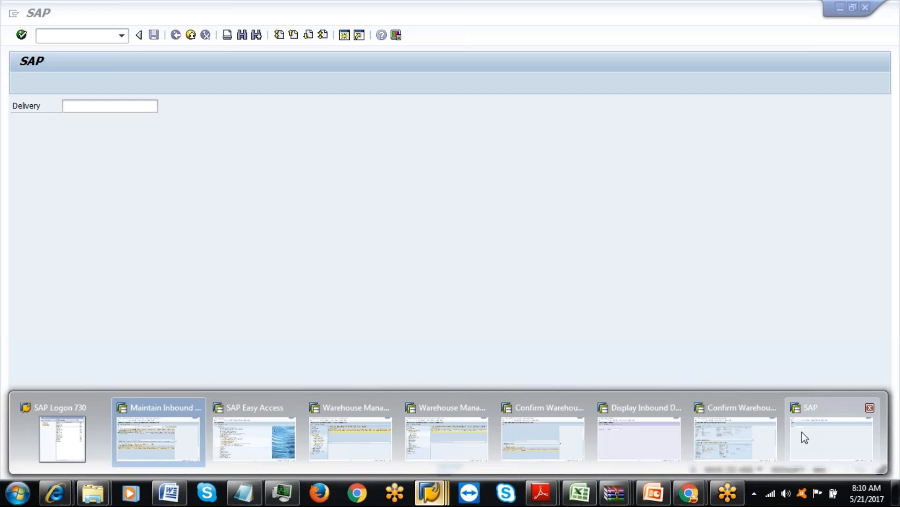
left_click(801, 434)
type("8821")
key("Return")
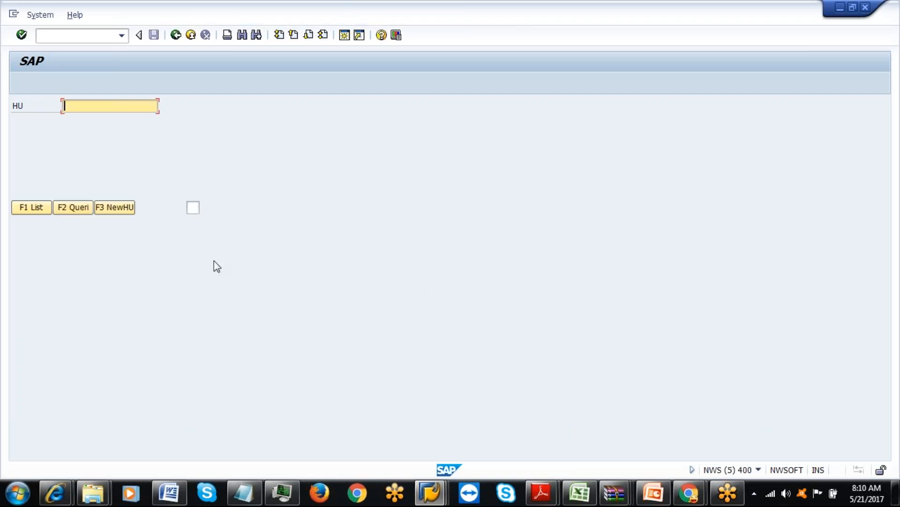
Enter handling unit 2979 on the RF unloading screen.
key("Return")
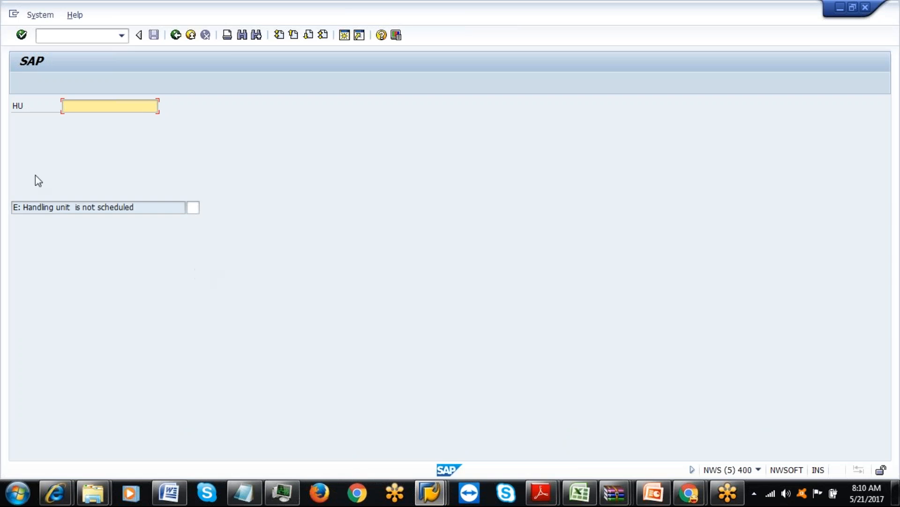
left_click(430, 491)
left_click(535, 458)
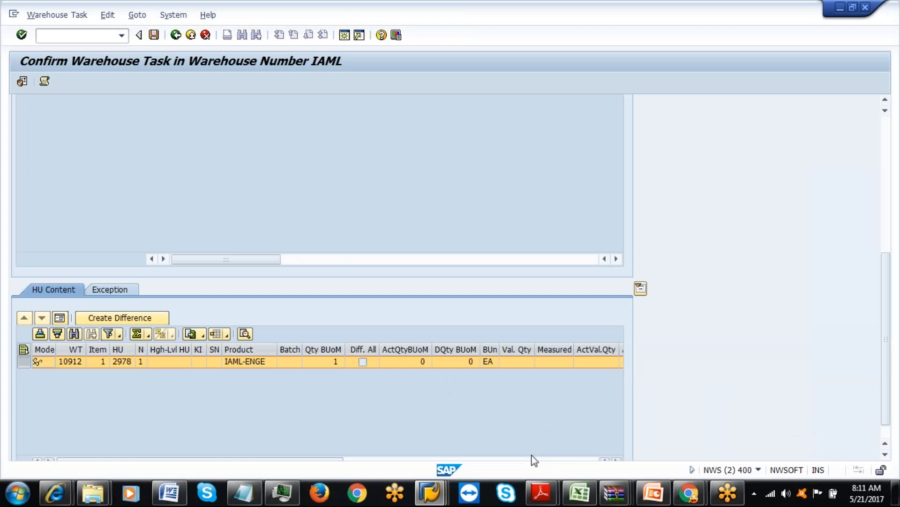
key("alt+Tab")
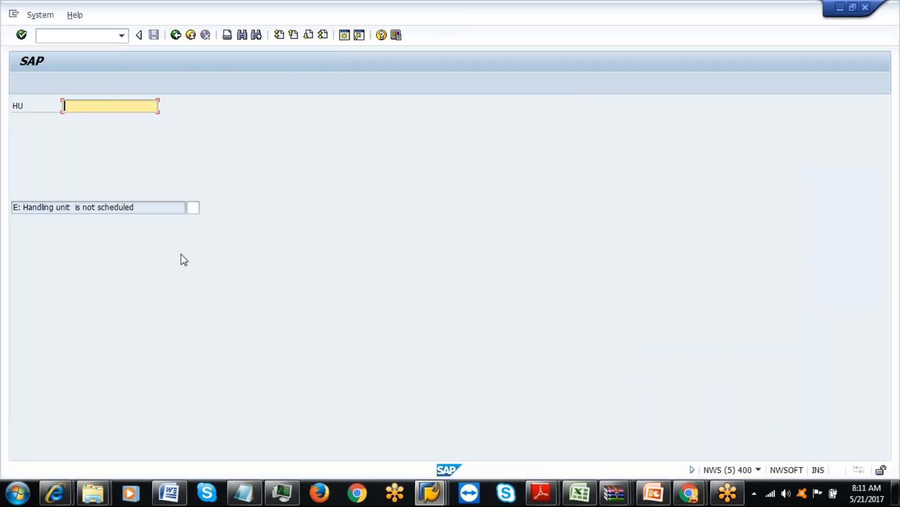
type("2979")
key("Return")
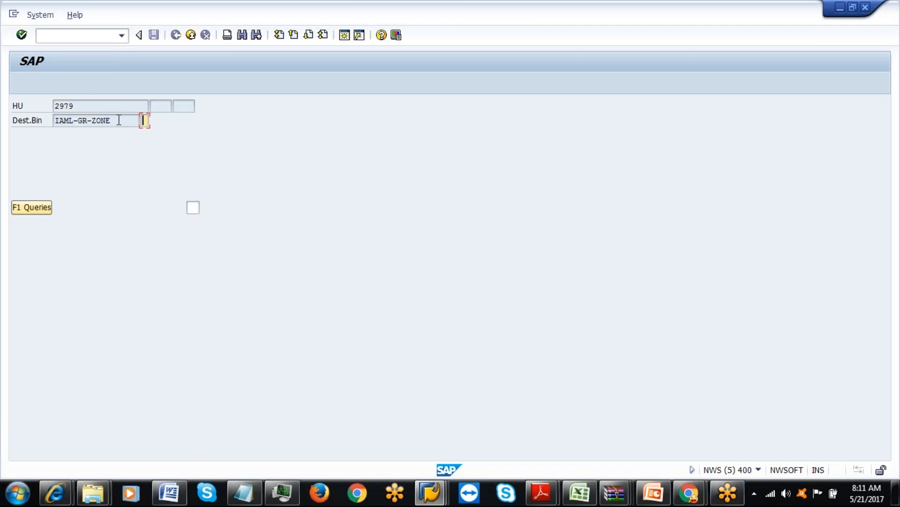
Confirm destination bin IAML-GR-ZONE and answer Yes to 'Completely Unloaded?'.
left_click_drag(119, 120, 39, 114)
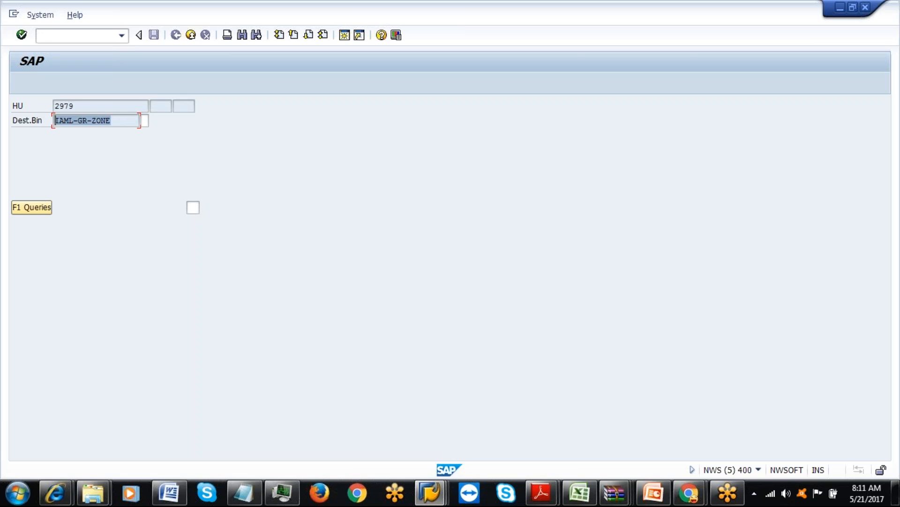
left_click(144, 120)
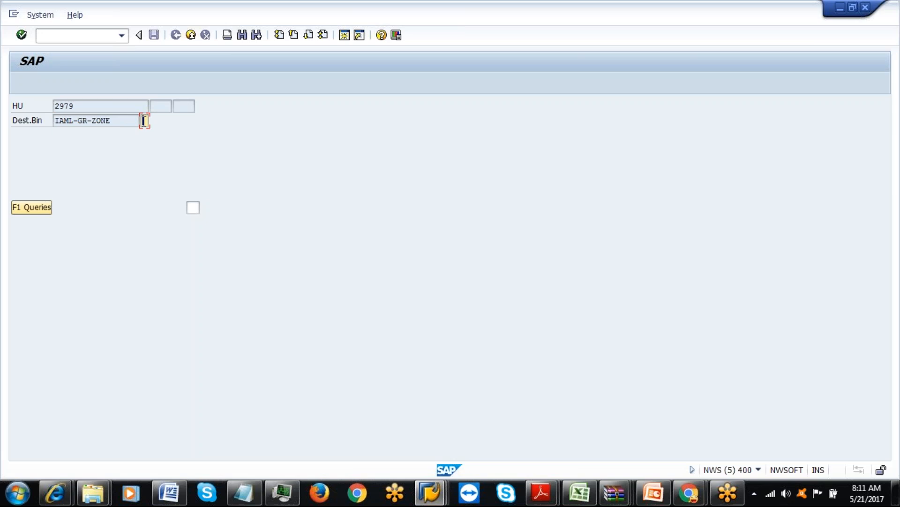
key("Return")
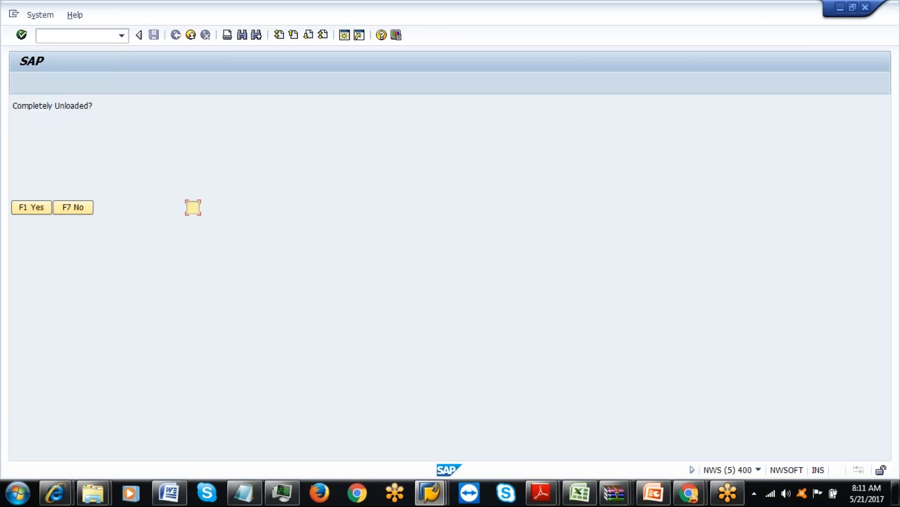
left_click(36, 207)
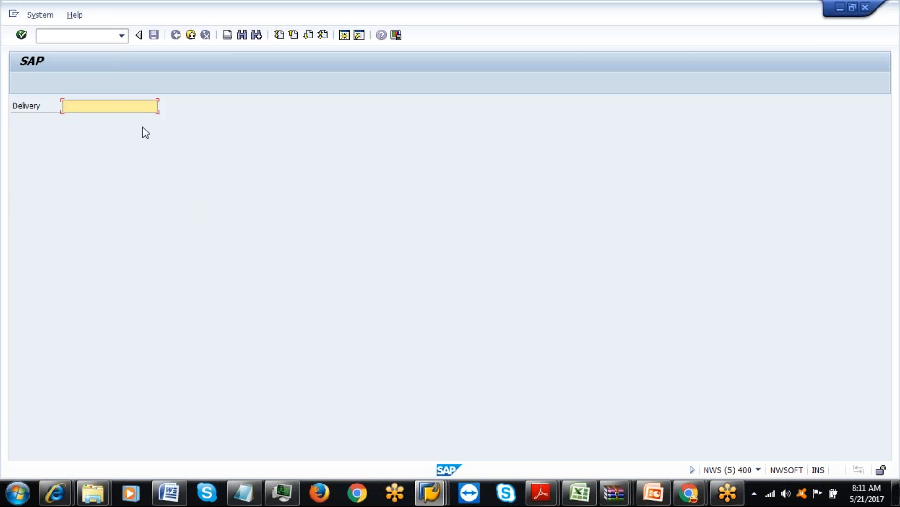
left_click(439, 498)
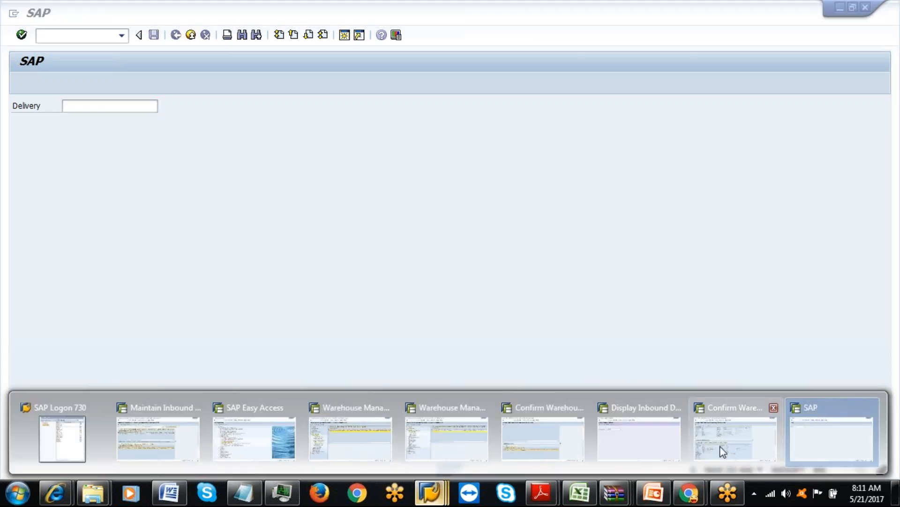
Refresh Confirm Warehouse Task and find warehouse order 3912.
left_click(722, 451)
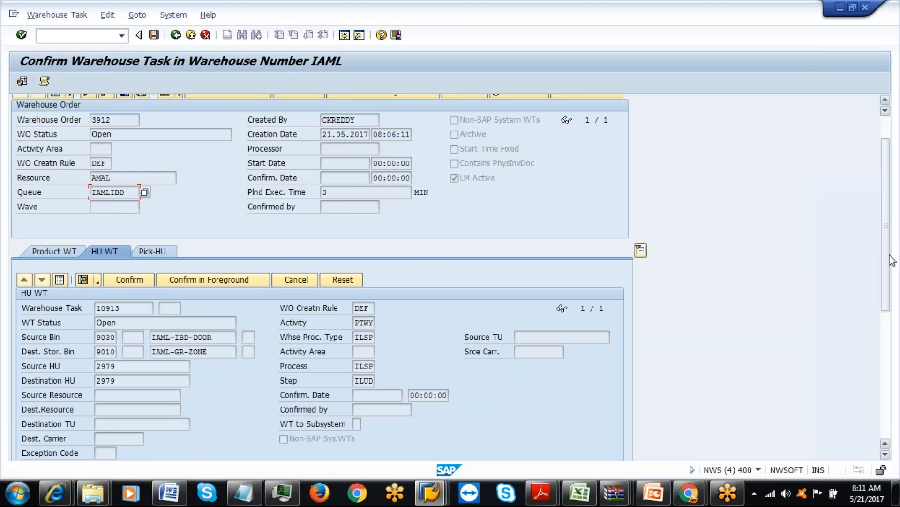
scroll(888, 253, "up", 2)
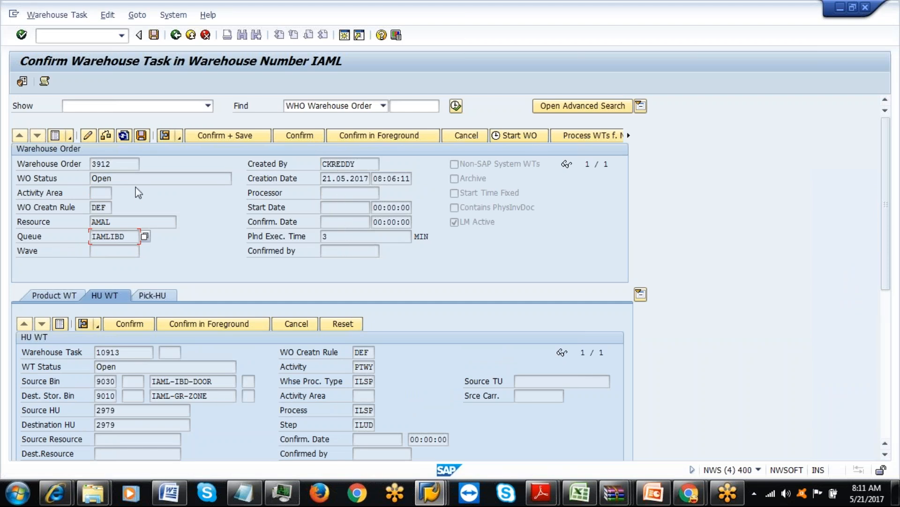
left_click(123, 137)
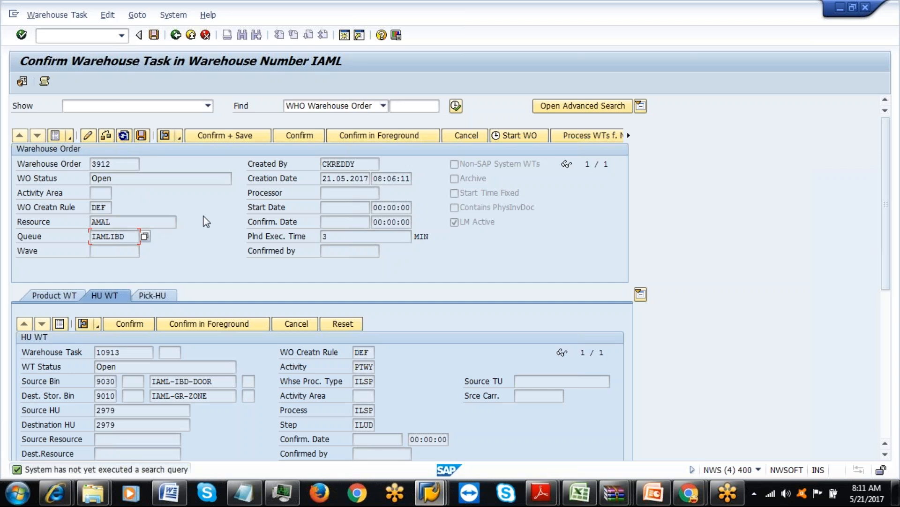
left_click(125, 137)
left_click(403, 106)
type("3912")
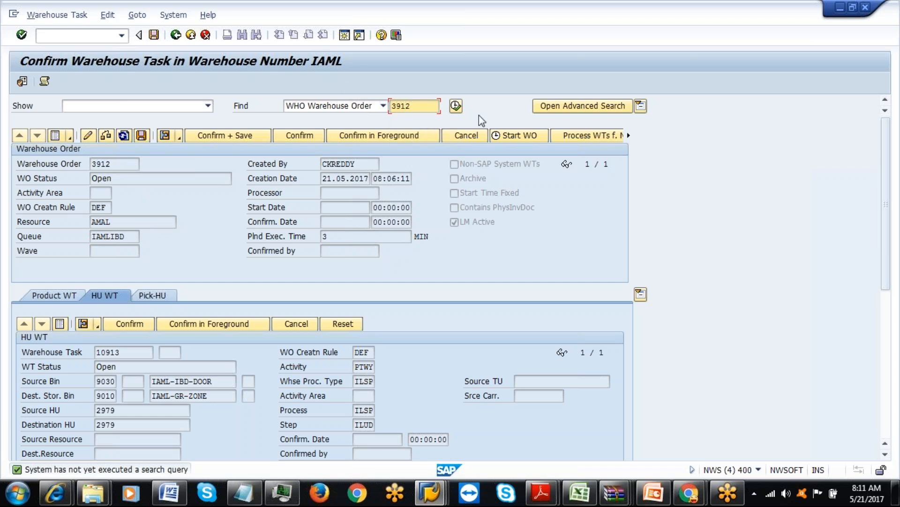
left_click(456, 106)
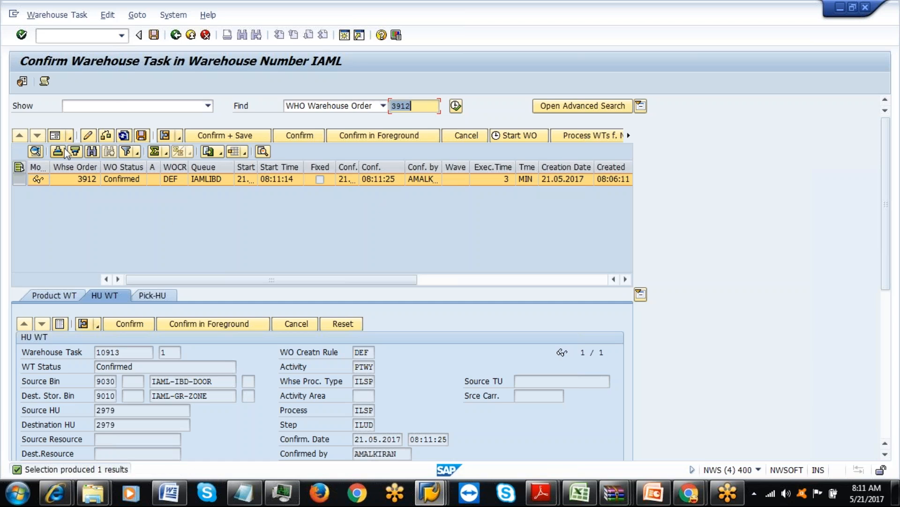
Verify in form view that order 3912 is Confirmed with processor 61.
left_click(55, 135)
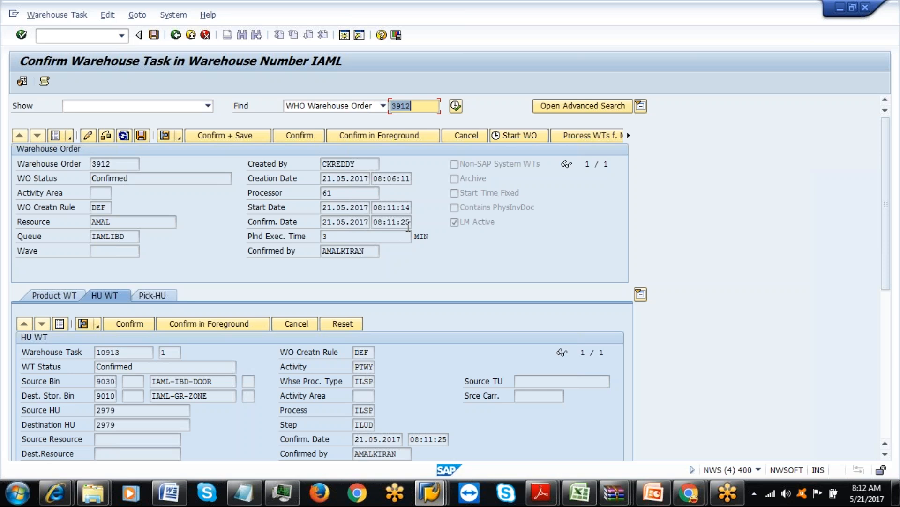
left_click(338, 192)
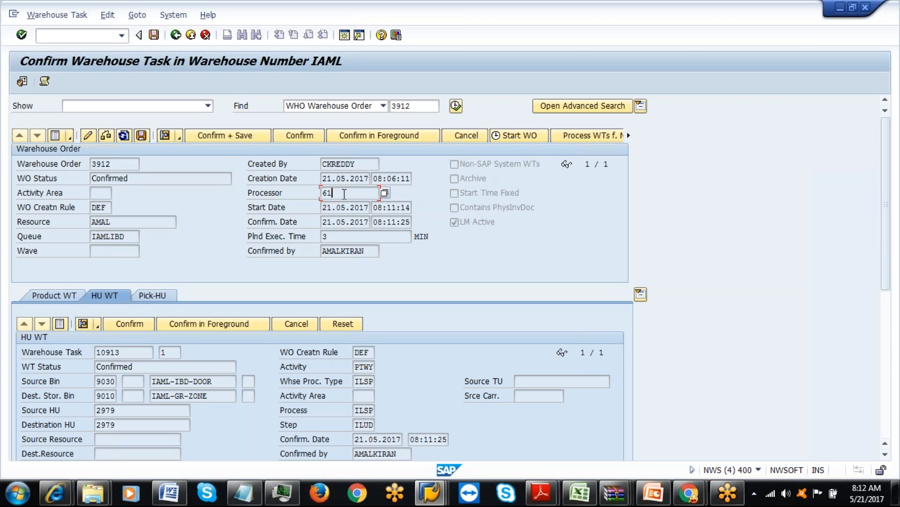
left_click(439, 500)
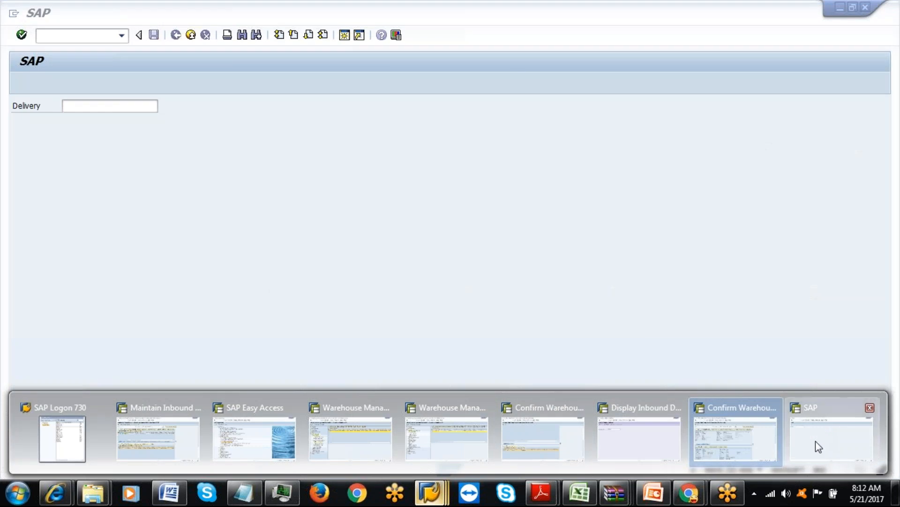
Exit the RF delivery entry and unloading session back to the main SAP menu.
left_click(815, 441)
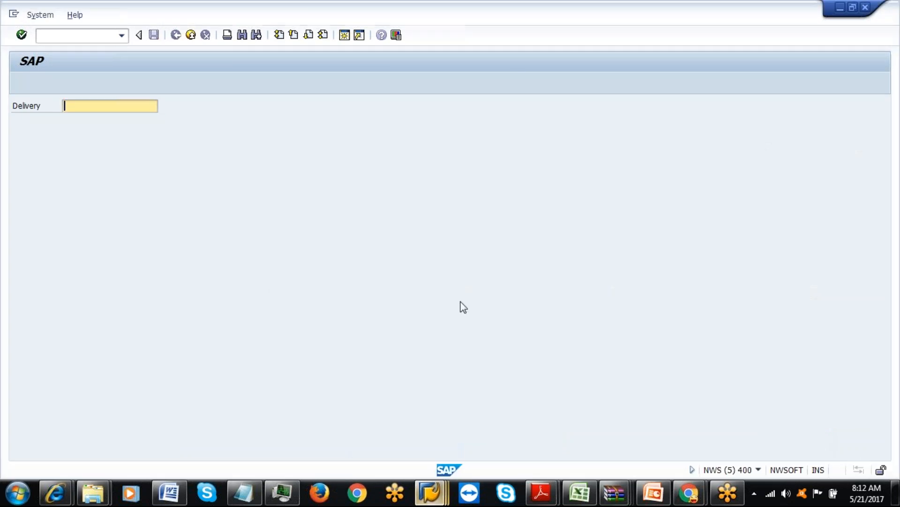
key("F3")
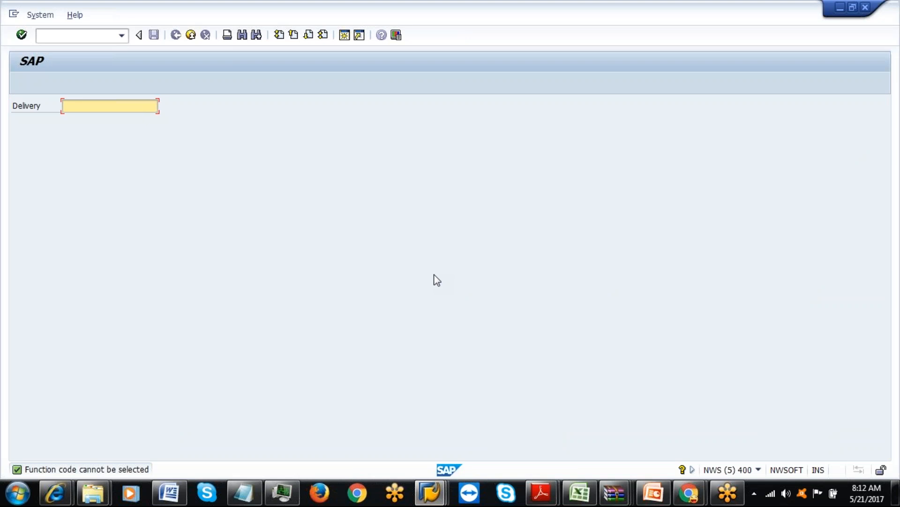
key("F7")
left_click(34, 209)
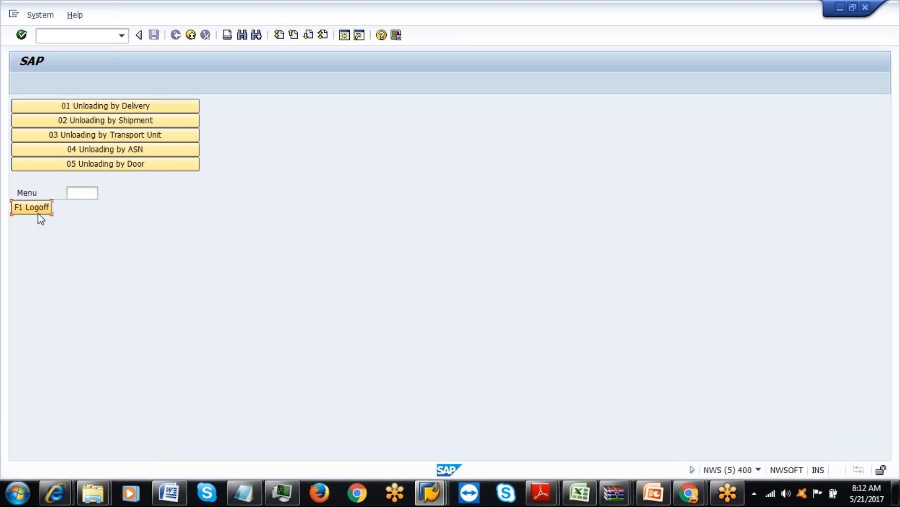
left_click(36, 209)
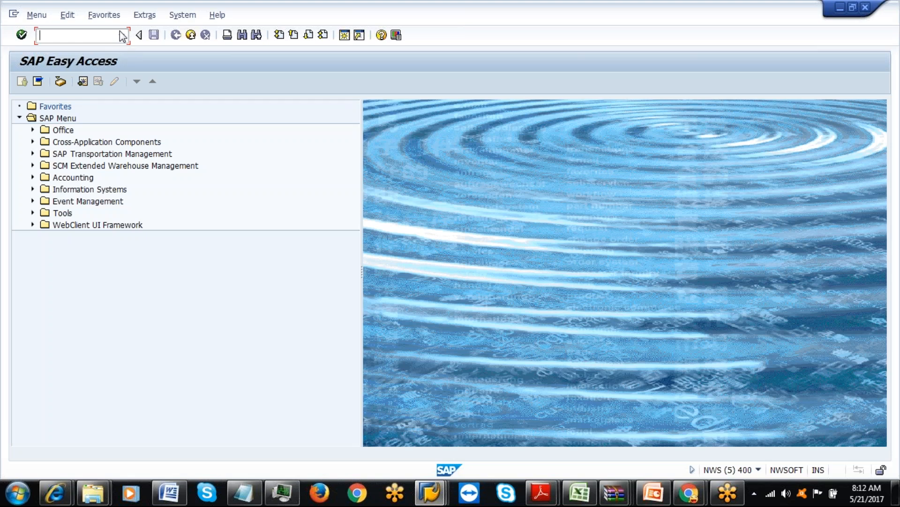
Run /n/scwm/mon with monitor SAP for IAML and open Labor Management's Executed Workload.
left_click(121, 36)
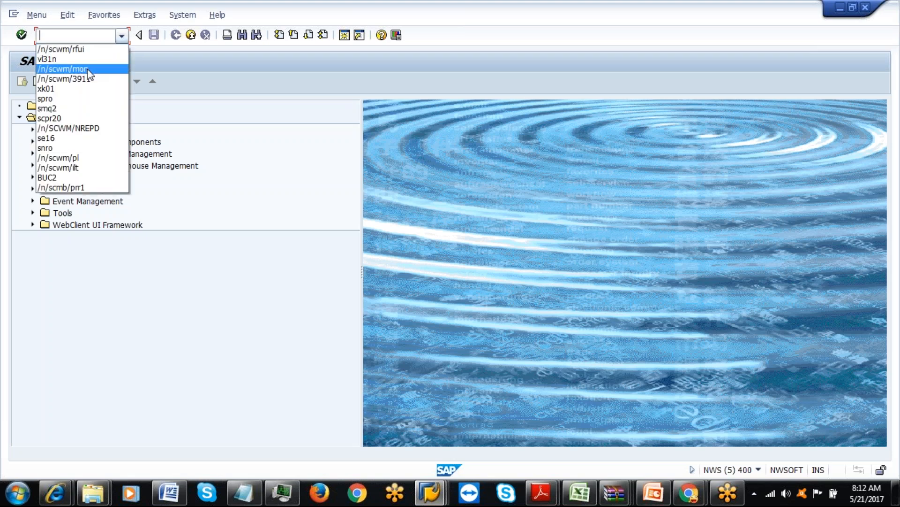
left_click(88, 68)
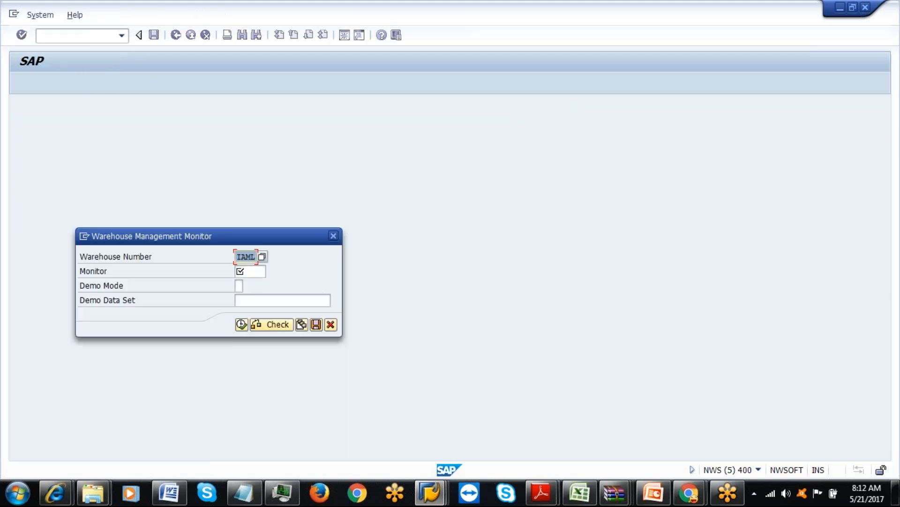
left_click(238, 272)
type("SAP")
left_click(241, 324)
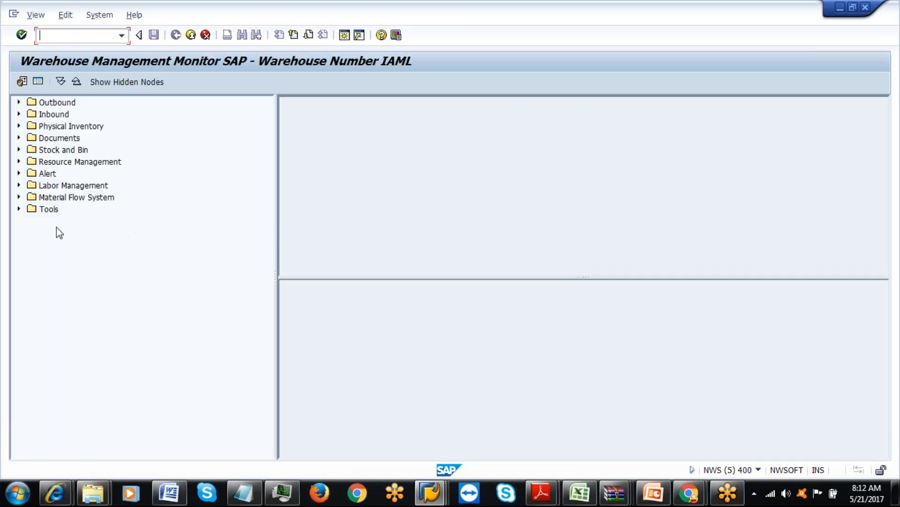
left_click(19, 185)
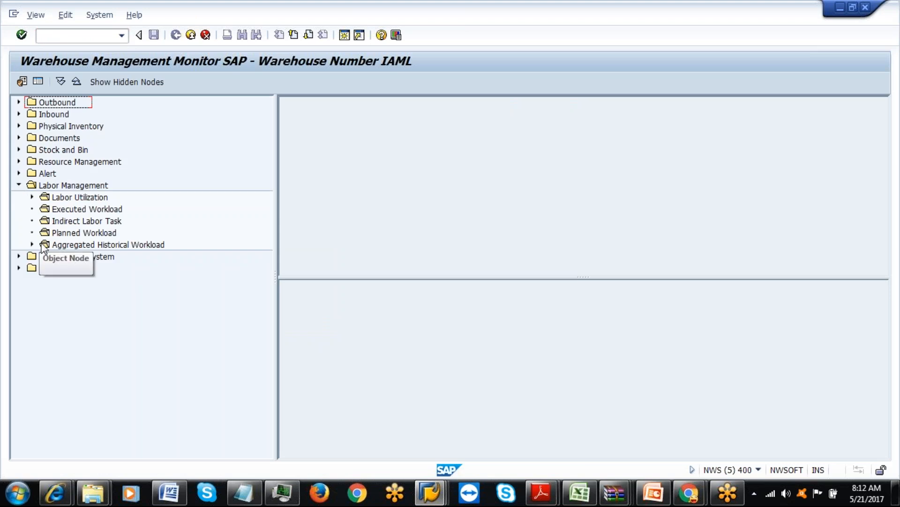
double_click(80, 209)
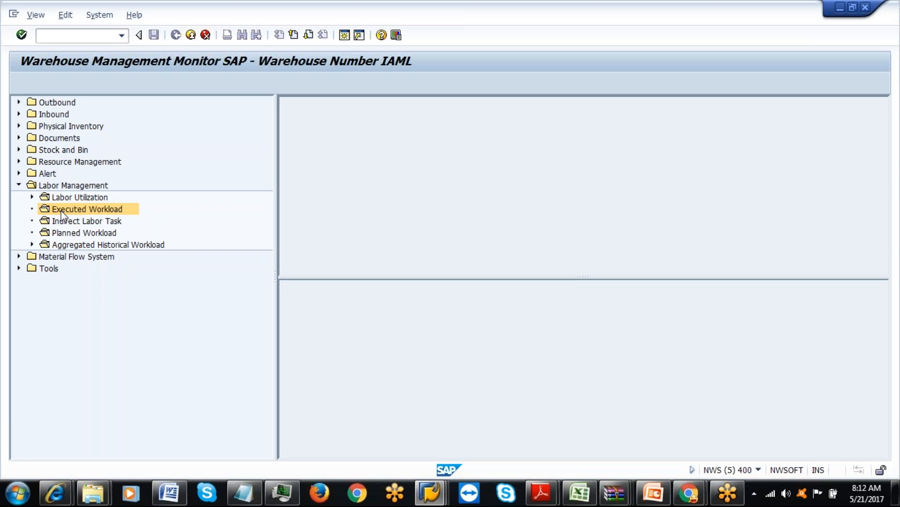
type("61")
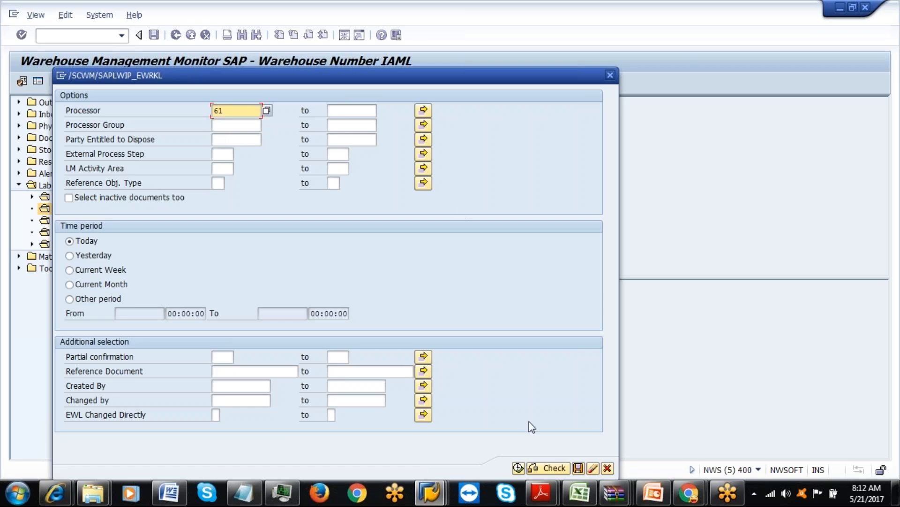
left_click(519, 468)
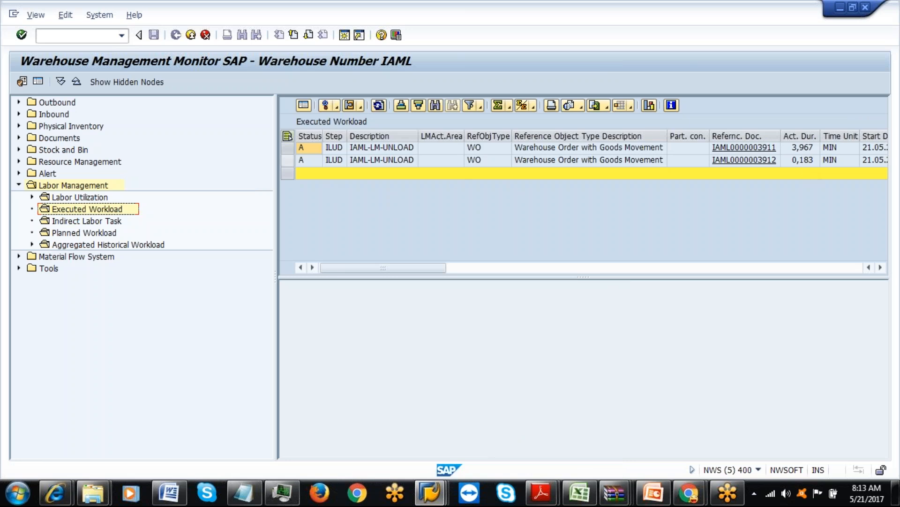
left_click(287, 161)
left_click(304, 105)
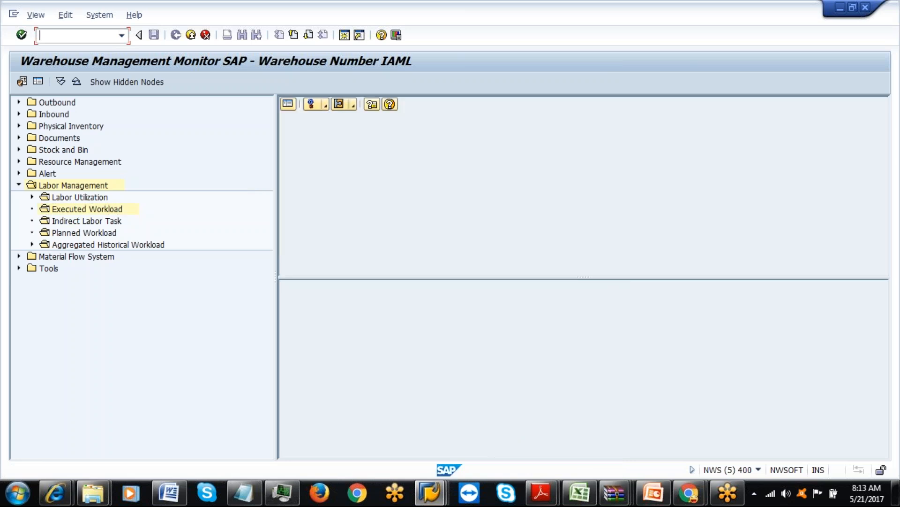
left_click(883, 271)
left_click(884, 270)
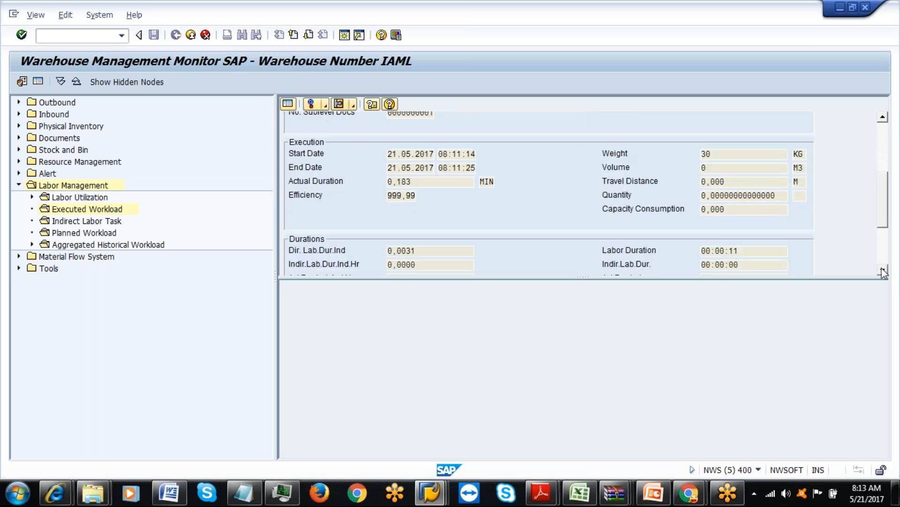
left_click(884, 271)
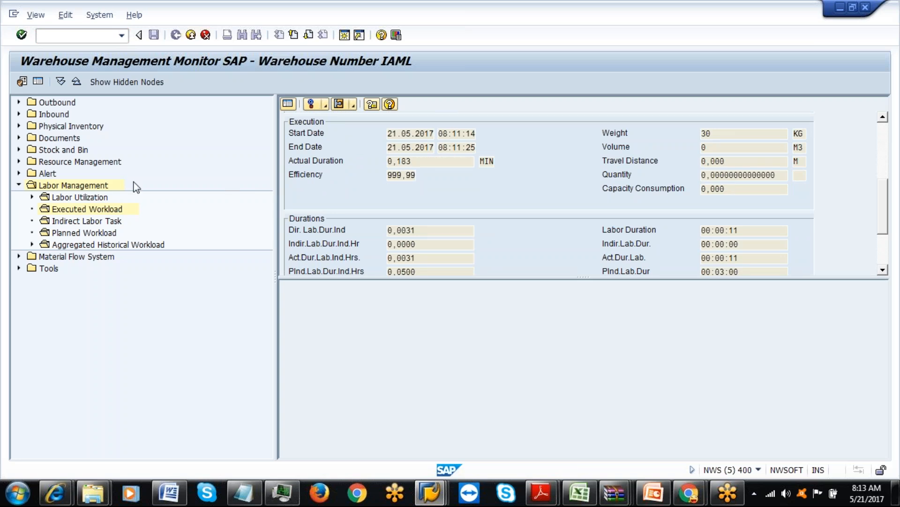
left_click(33, 198)
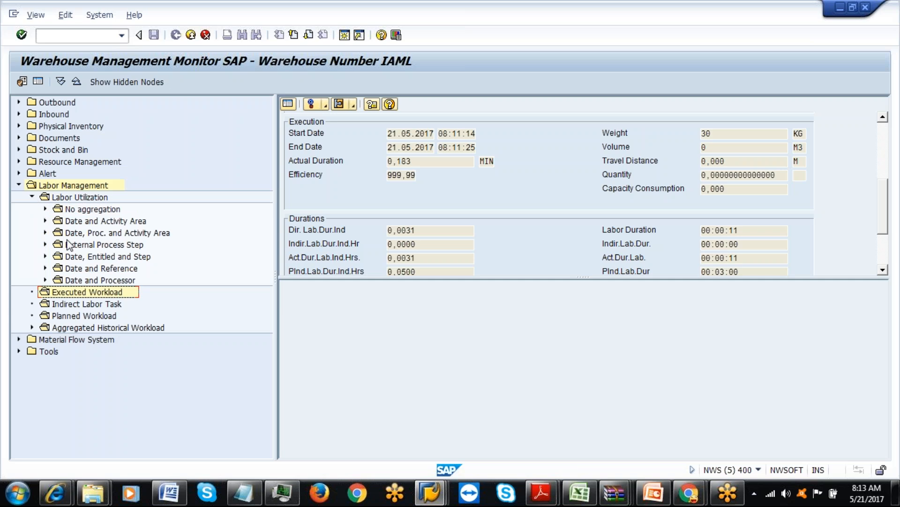
left_click(46, 208)
Run unaggregated labor utilization for processor 61 and open its ILUD detail showing efficiency 120,48.
double_click(73, 209)
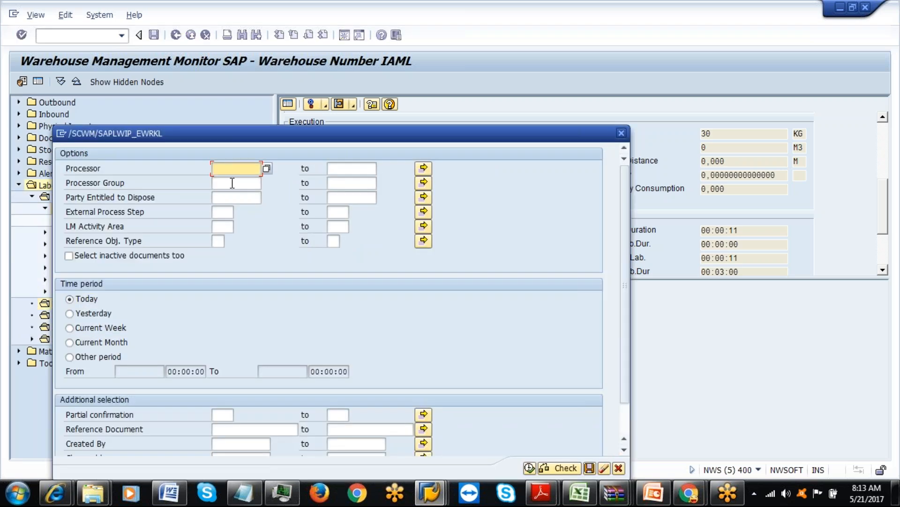
type("61")
left_click(529, 468)
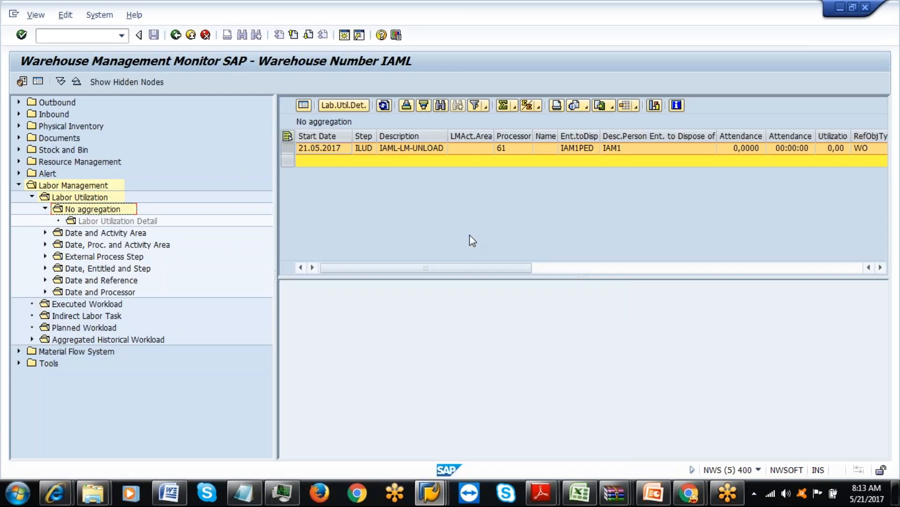
left_click(303, 105)
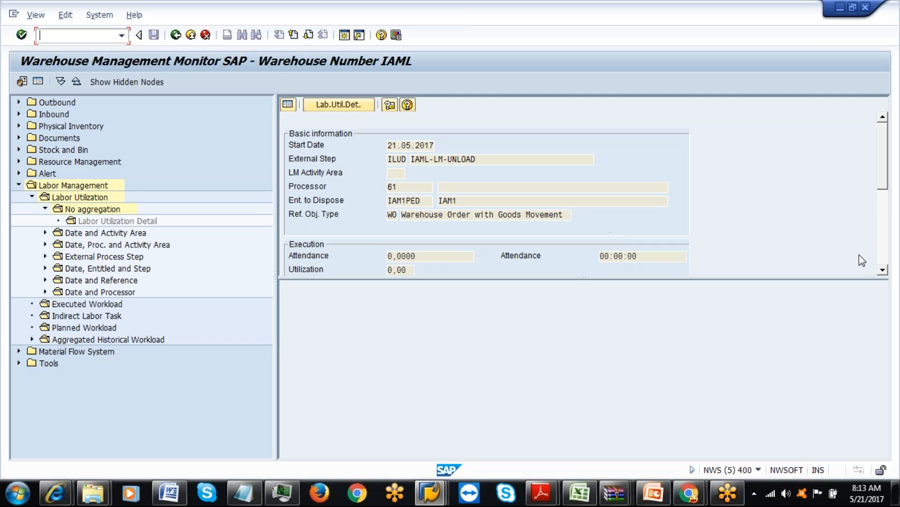
left_click(883, 270)
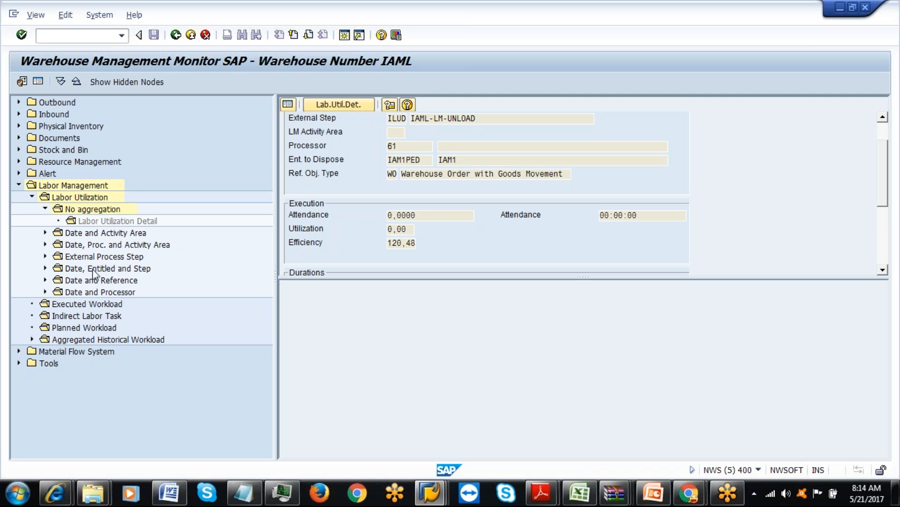
double_click(83, 305)
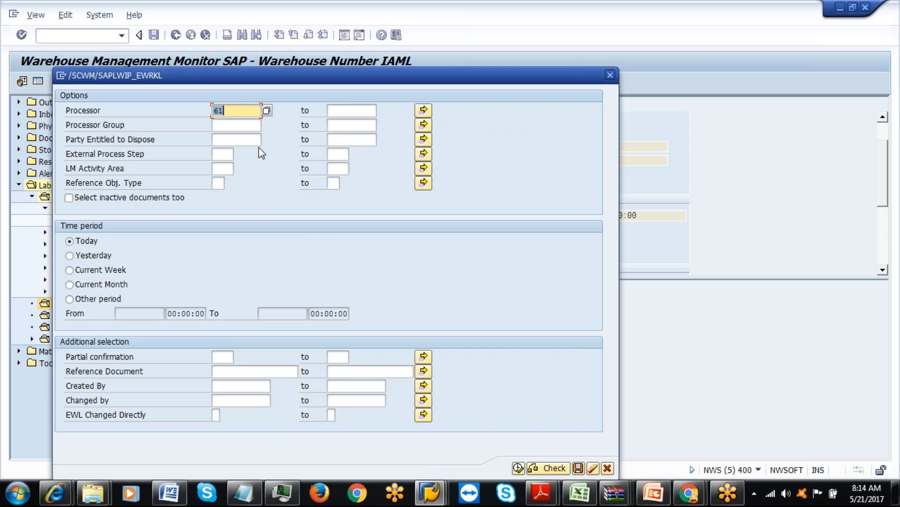
left_click(518, 468)
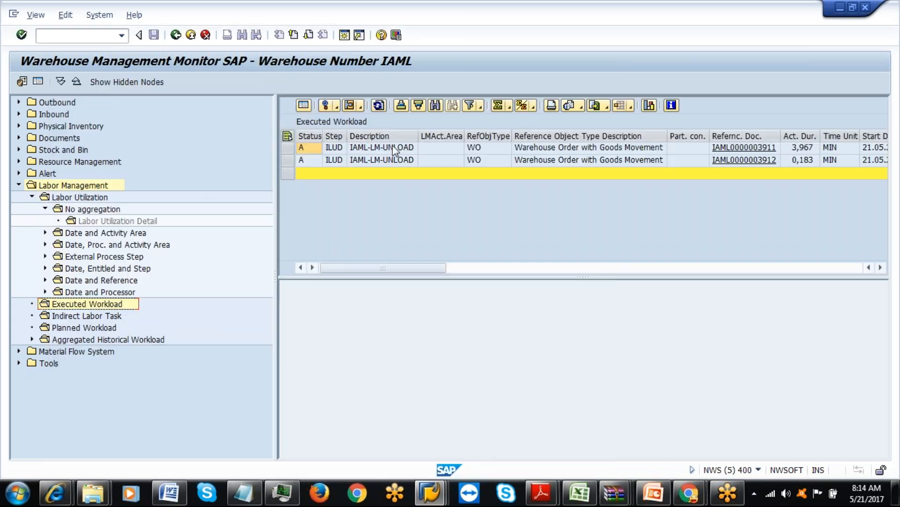
left_click(287, 147)
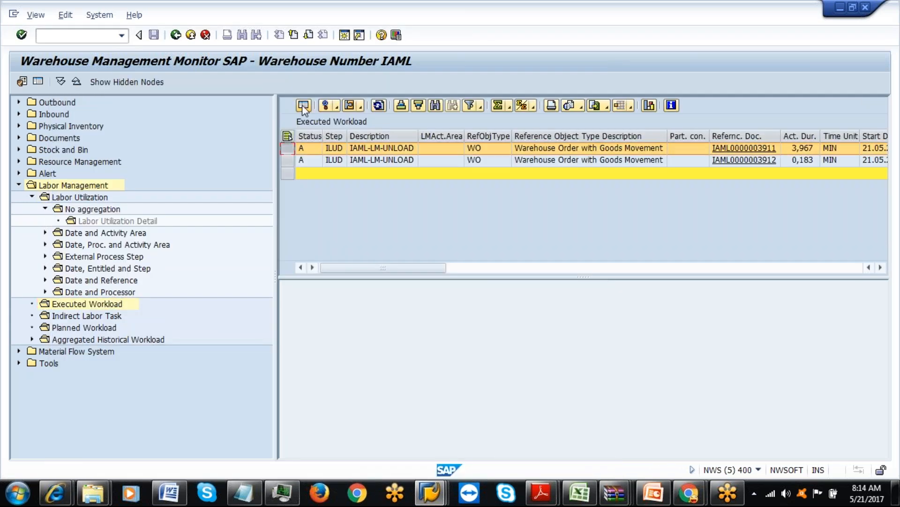
left_click(303, 106)
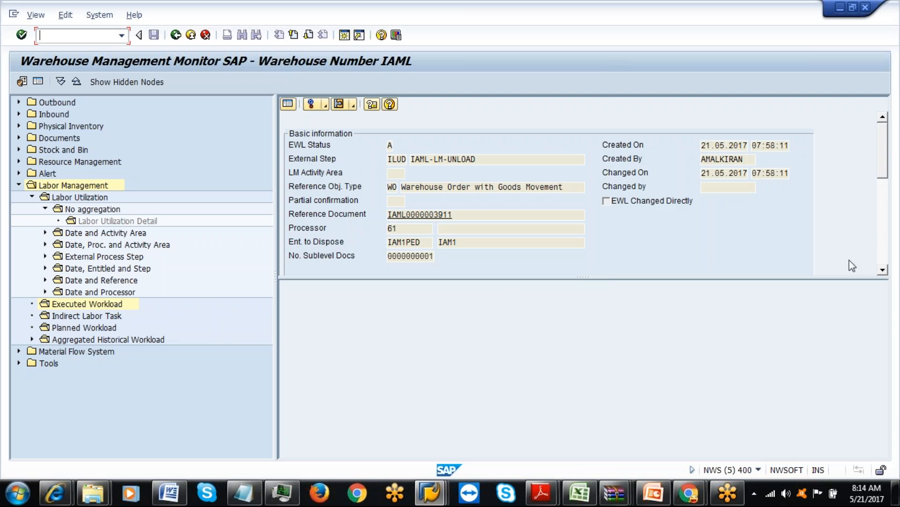
left_click(883, 271)
left_click(883, 270)
left_click(883, 270)
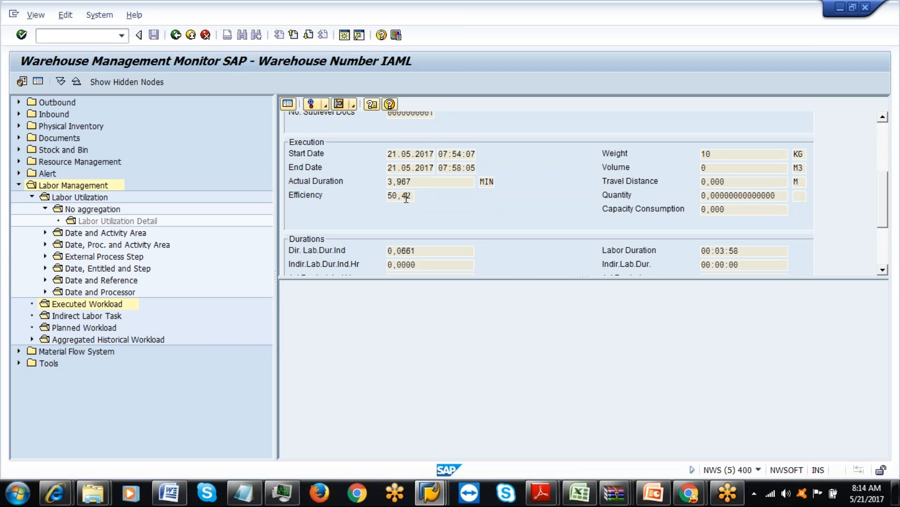
left_click(287, 104)
left_click(288, 160)
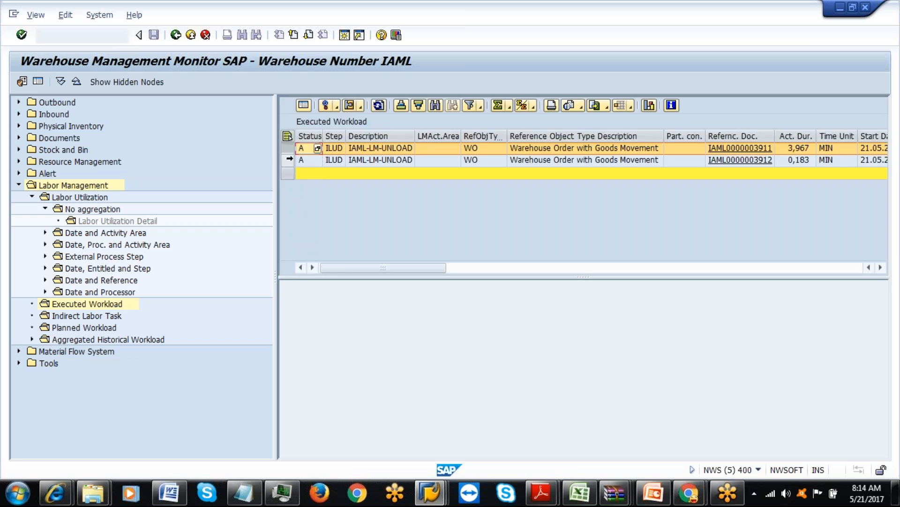
left_click(303, 105)
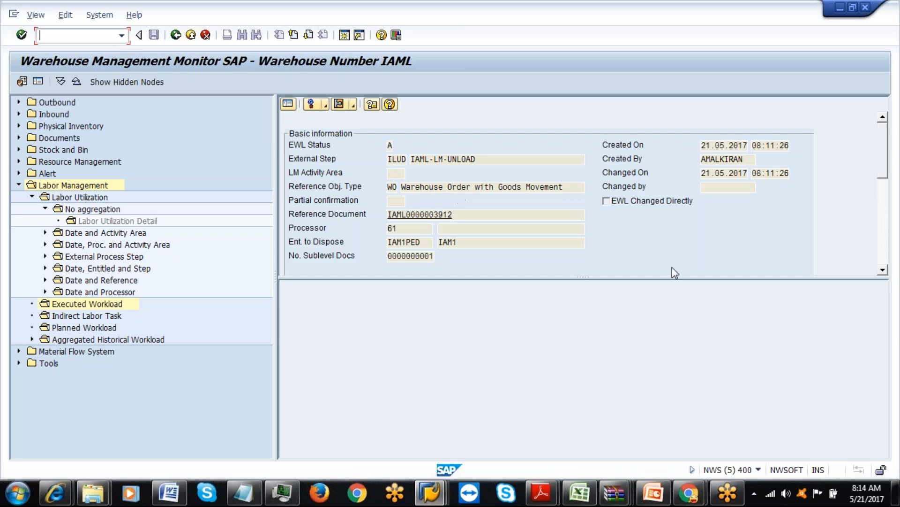
left_click(883, 270)
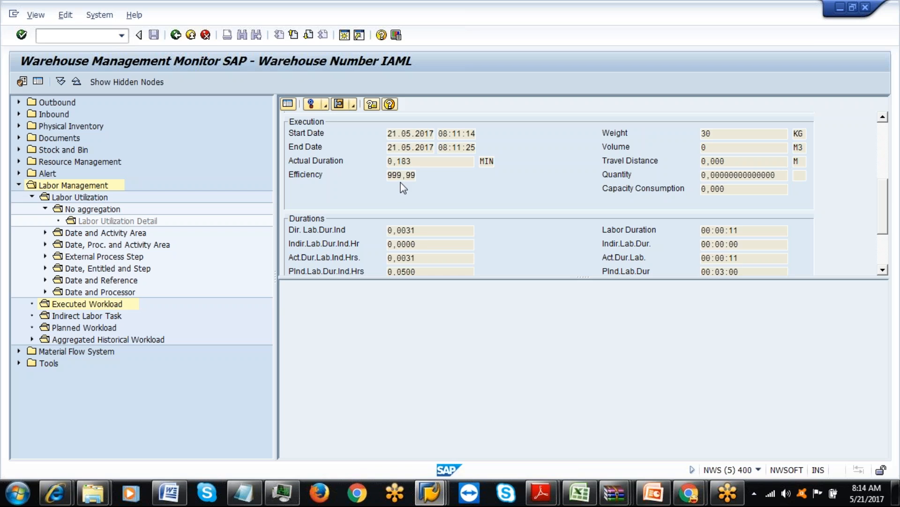
Rerun processor 61's unaggregated utilization detail, showing 00:04:09 actual versus 00:05:00 planned labor.
double_click(104, 209)
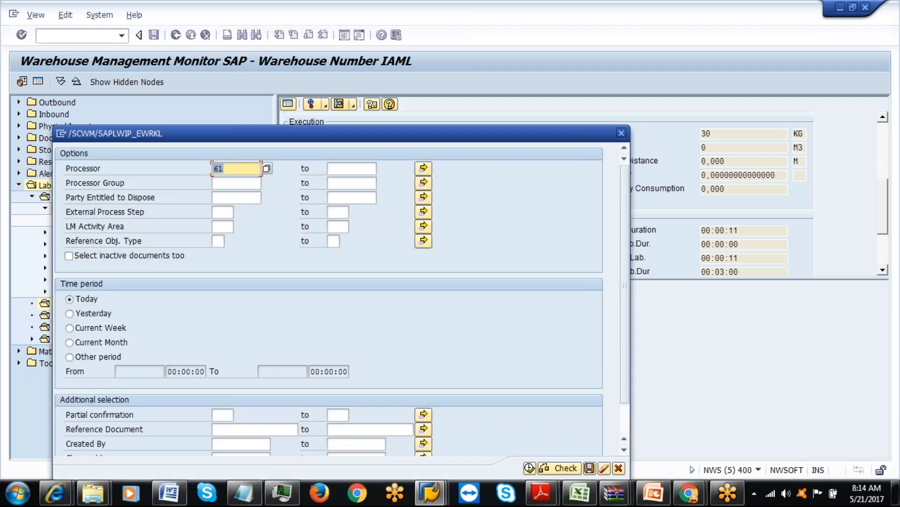
left_click(529, 467)
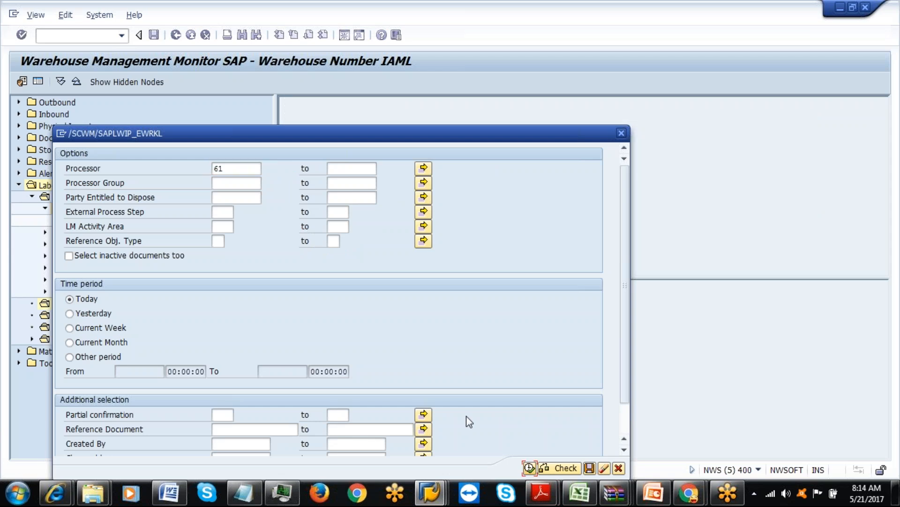
left_click(310, 105)
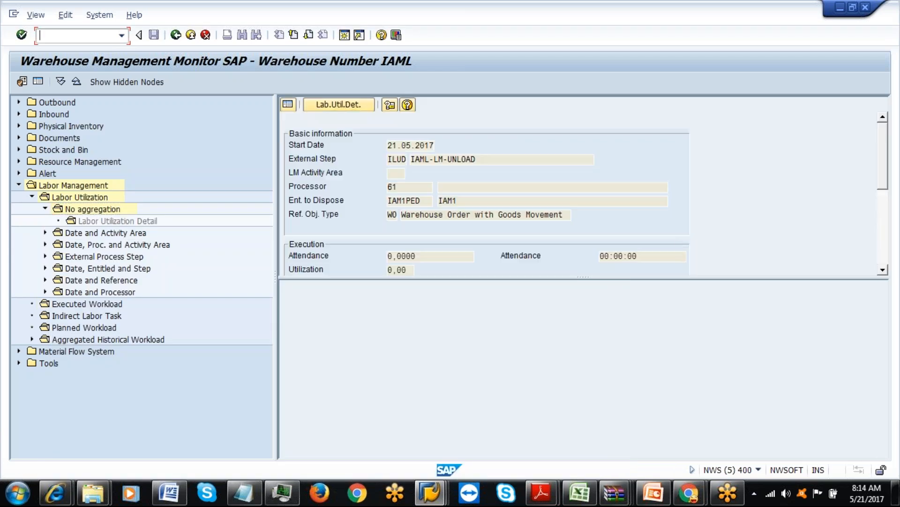
left_click(884, 271)
scroll(883, 271, "down", 4)
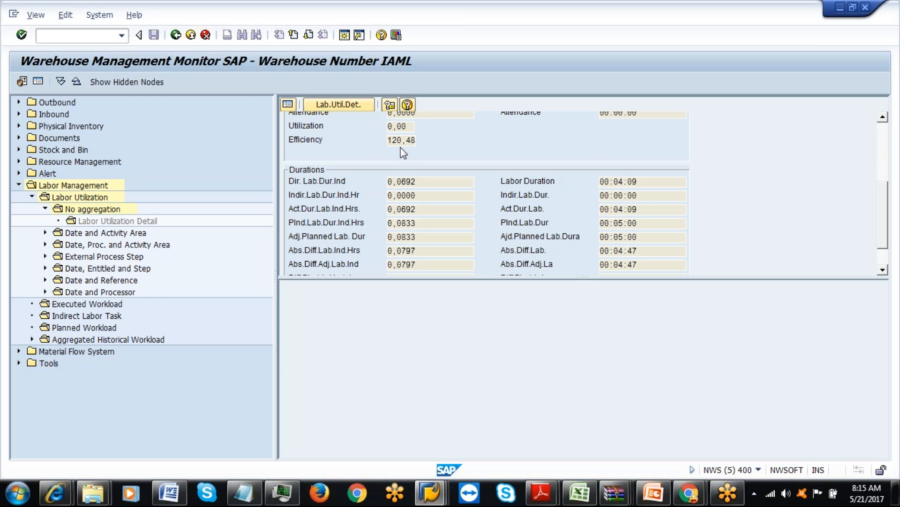
Scroll through the remaining duration differences, then return to the single-row ILUD IAML-LM-UNLOAD list.
left_click(882, 270)
left_click(882, 271)
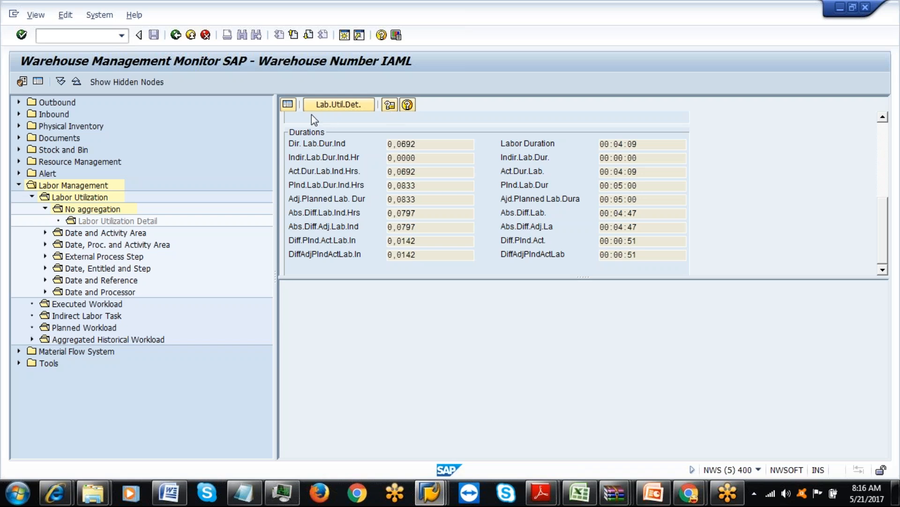
left_click(288, 105)
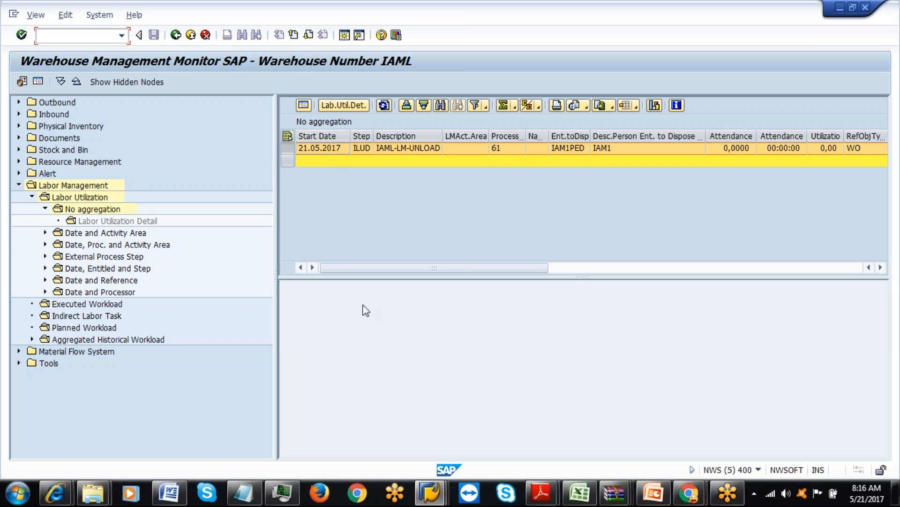
In SAP Easy Access, expand the Processor transactions and start creating a new processor.
left_click(428, 494)
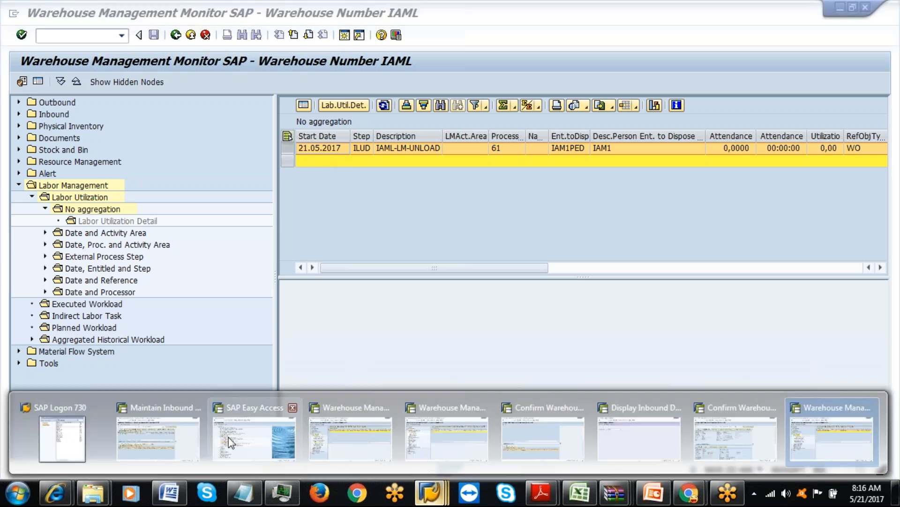
left_click(240, 442)
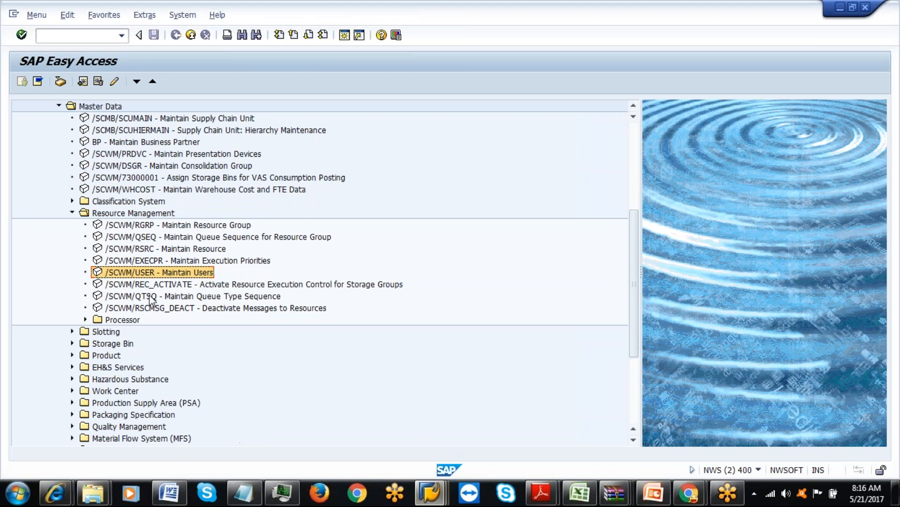
left_click(86, 320)
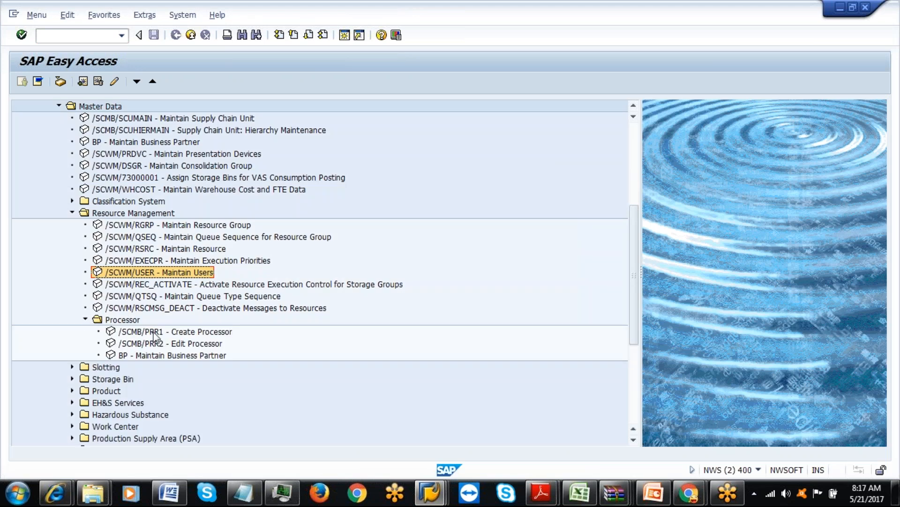
double_click(158, 343)
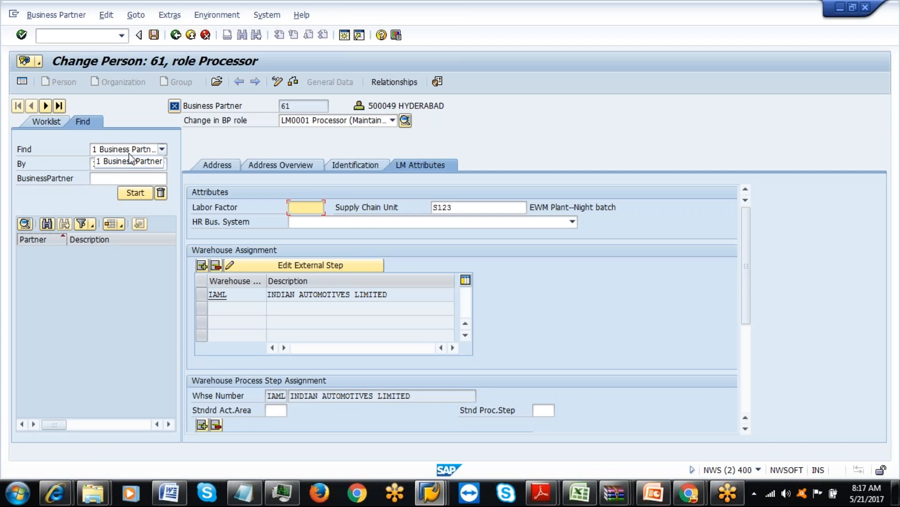
left_click(175, 34)
double_click(133, 331)
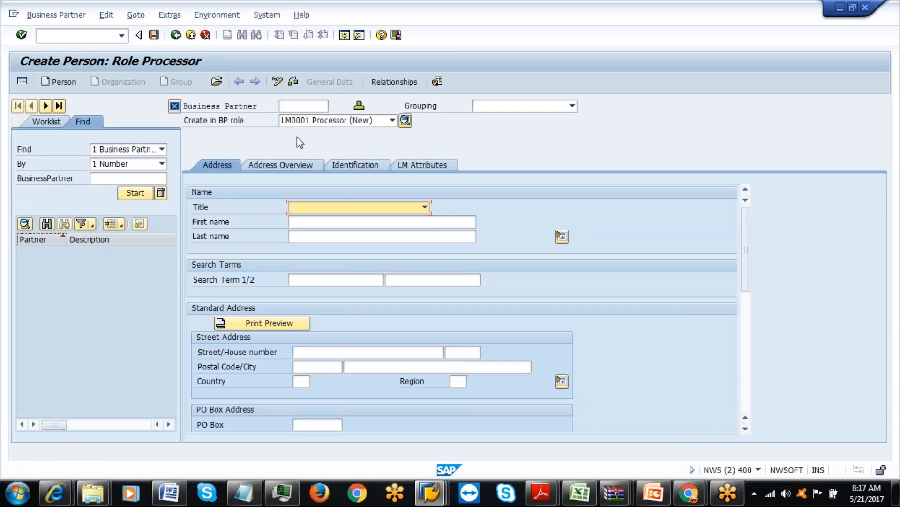
Enter the processor's first and last name, saved postal code and city, and country IN.
left_click(317, 220)
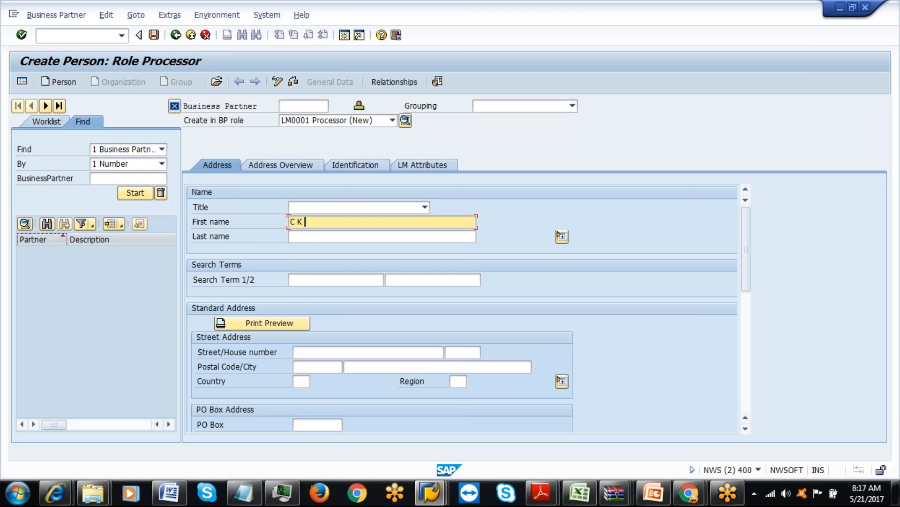
left_click(306, 237)
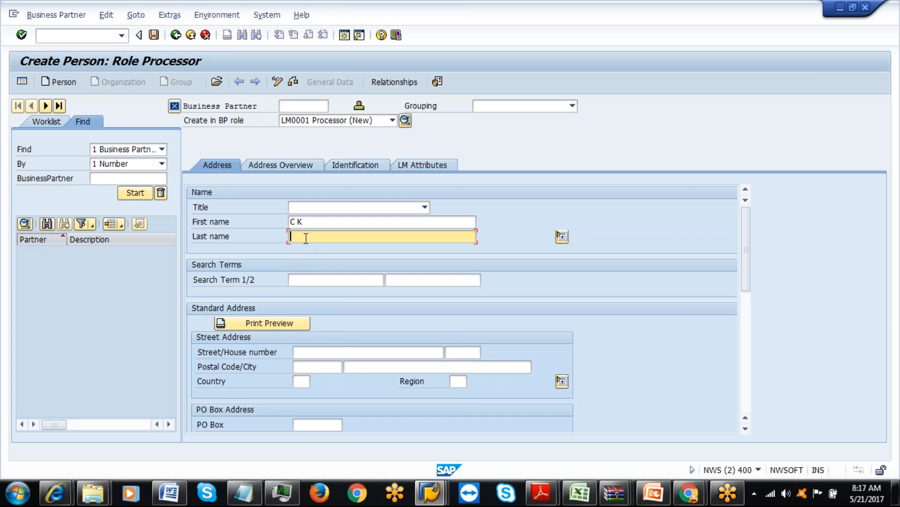
left_click(300, 366)
left_click(337, 379)
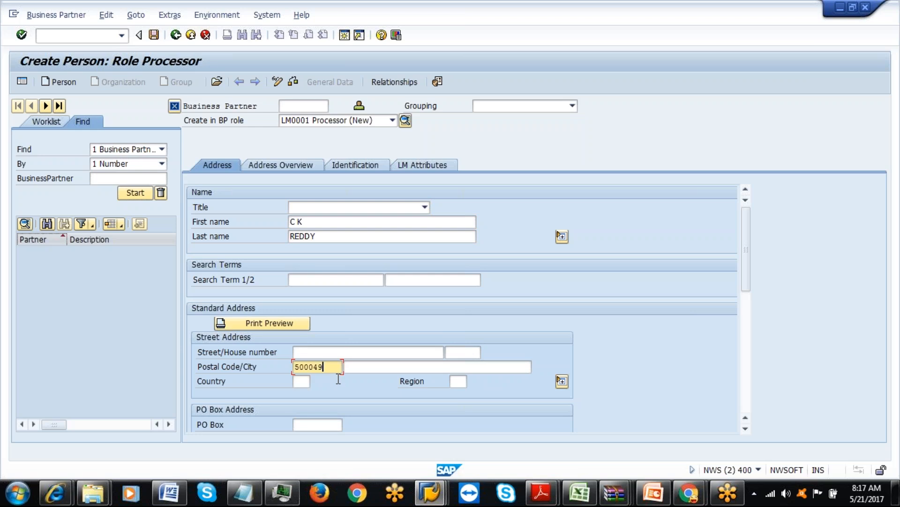
left_click(348, 367)
left_click(349, 379)
left_click(302, 382)
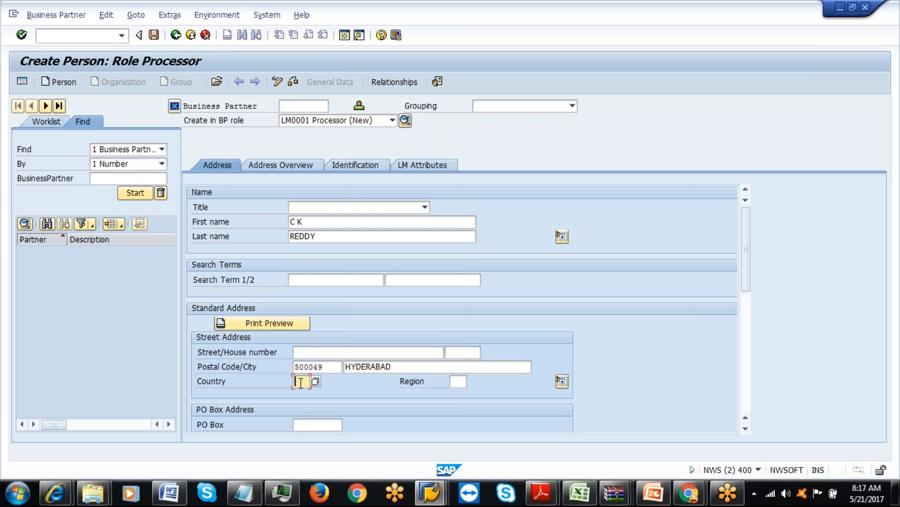
left_click(304, 393)
Check the address and identification data, exit without saving, and open Change Processors.
left_click(456, 384)
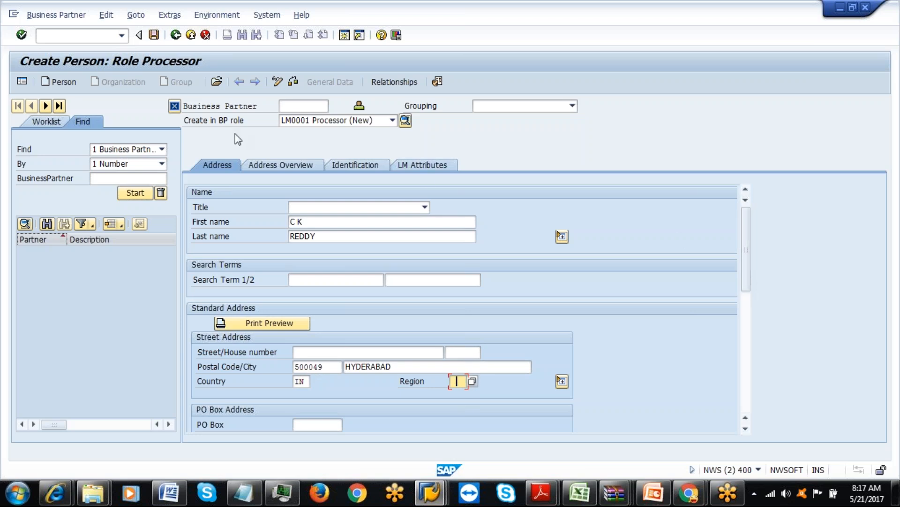
left_click(274, 168)
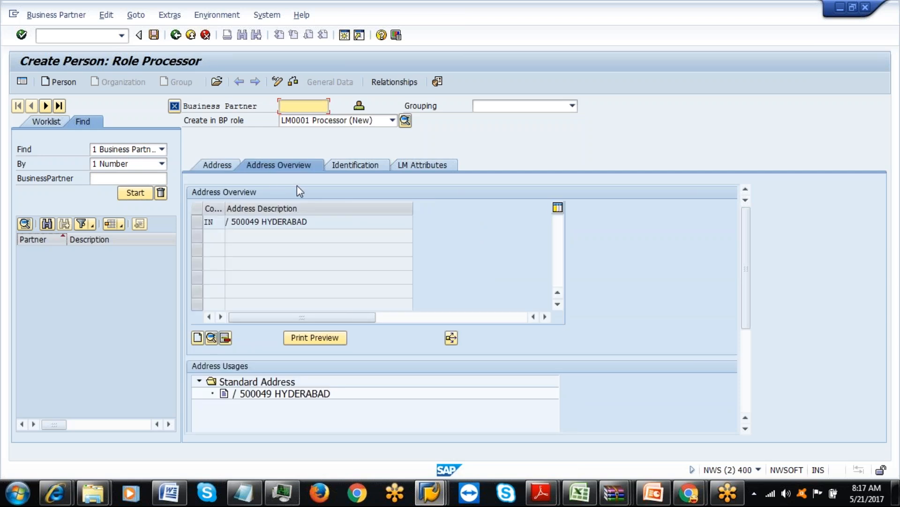
left_click(344, 165)
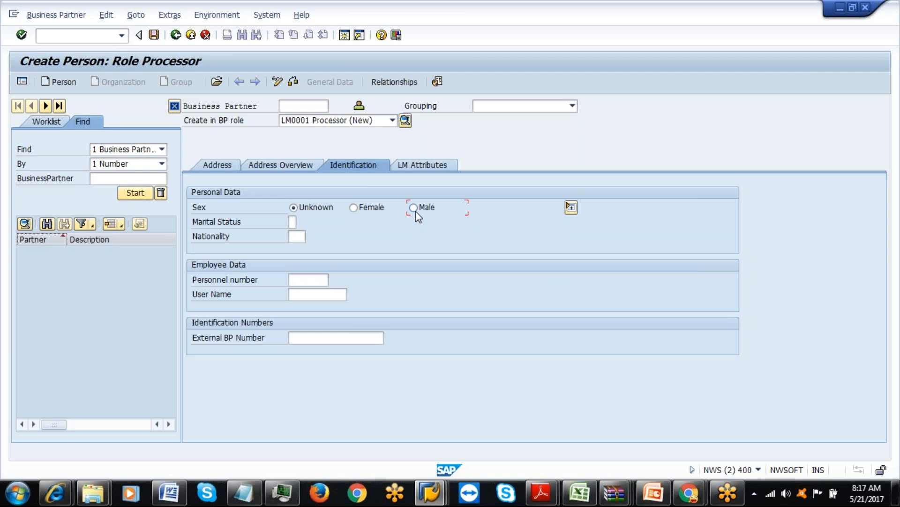
left_click(191, 37)
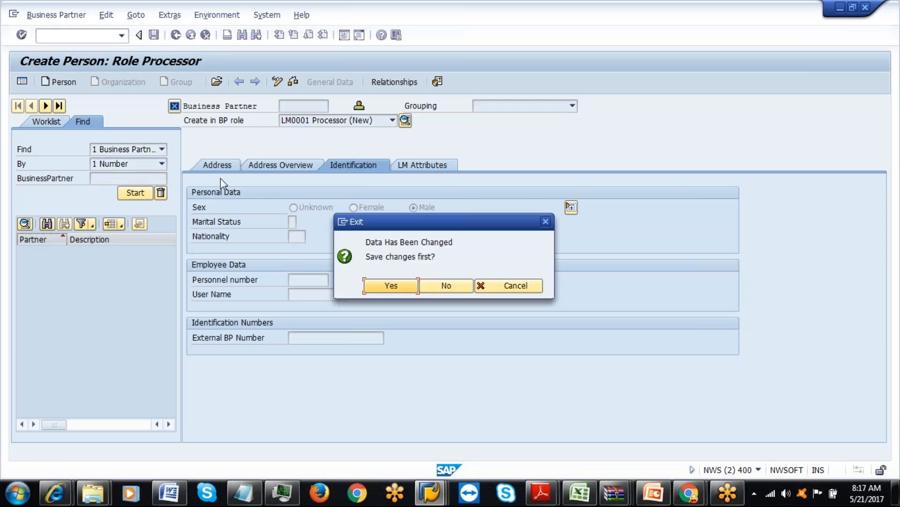
left_click(430, 286)
double_click(156, 343)
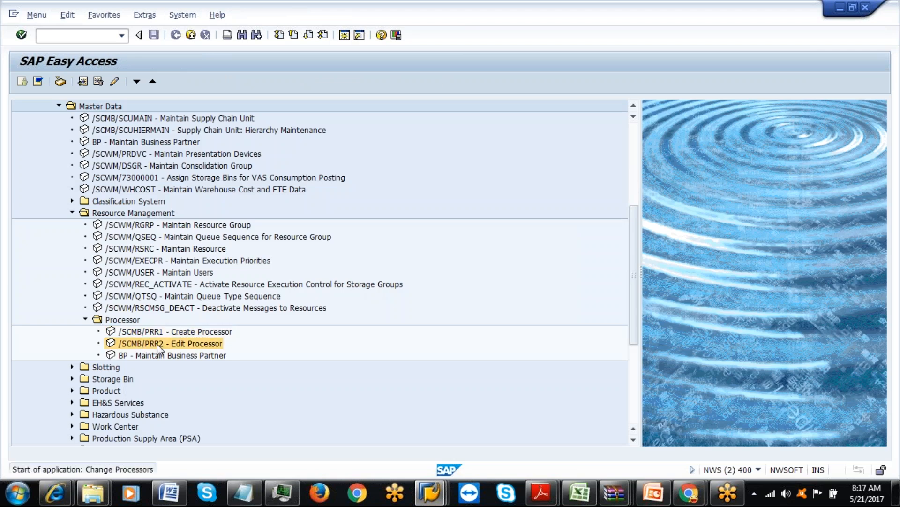
type("41")
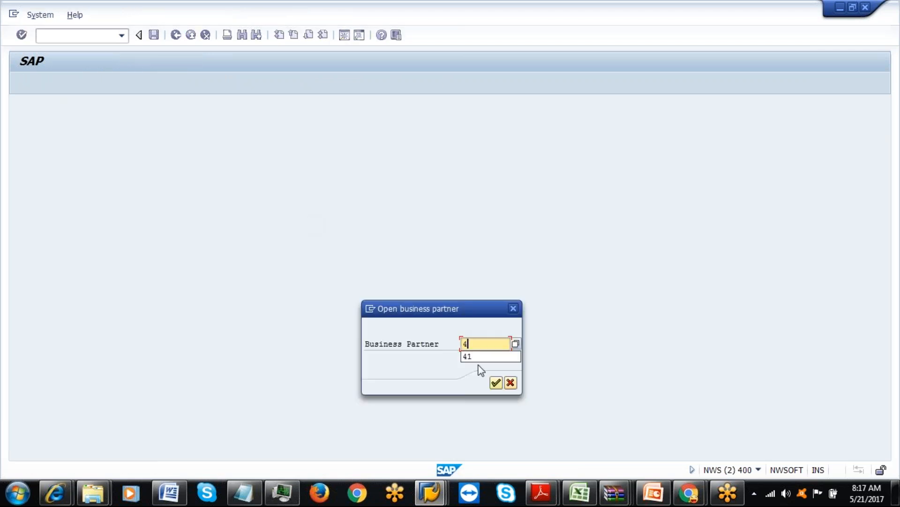
left_click(496, 383)
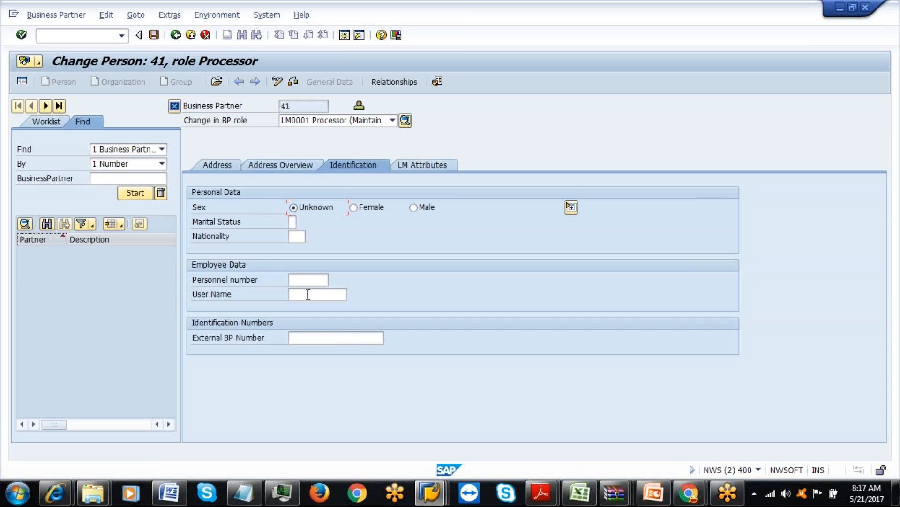
left_click(176, 35)
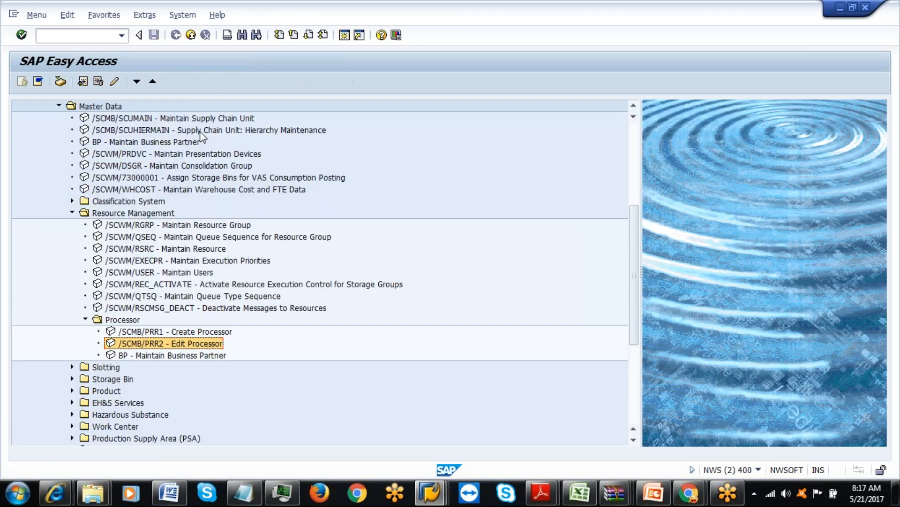
Start a new processor with title 0002 Mr. and the saved first and last name.
double_click(174, 332)
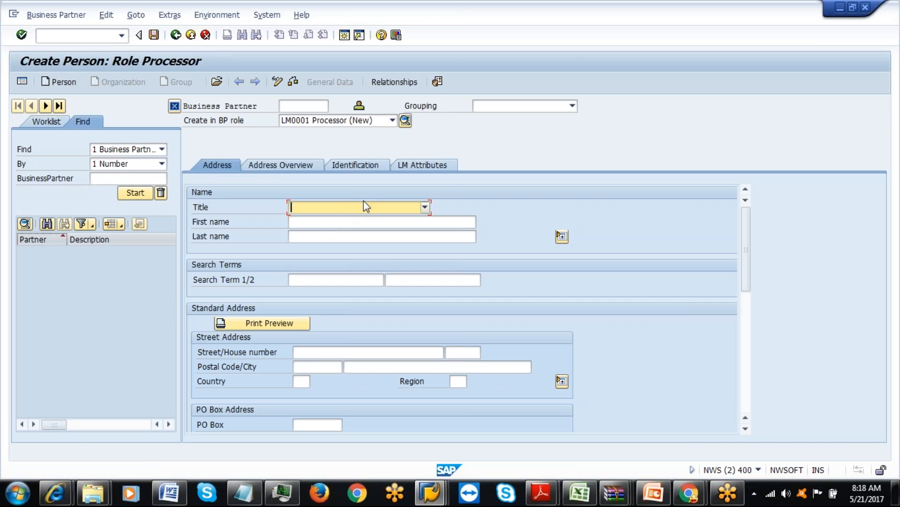
left_click(375, 207)
left_click(329, 230)
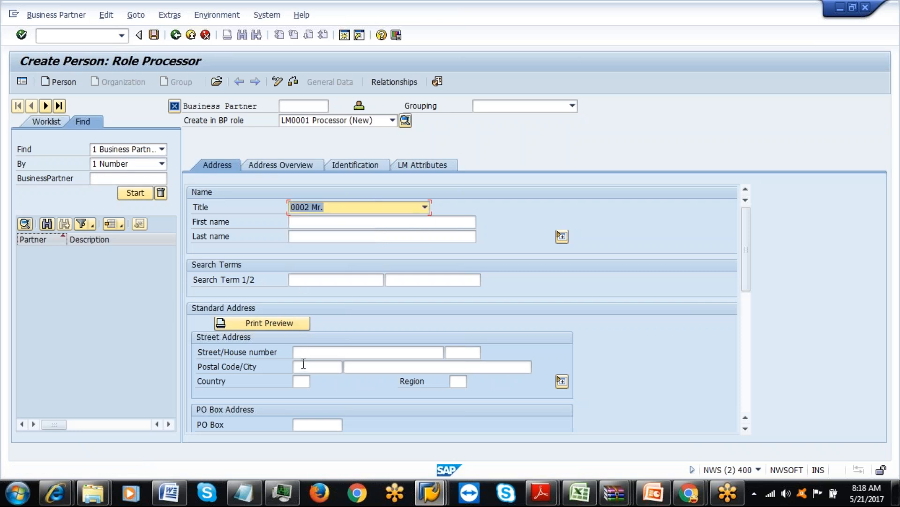
left_click(323, 222)
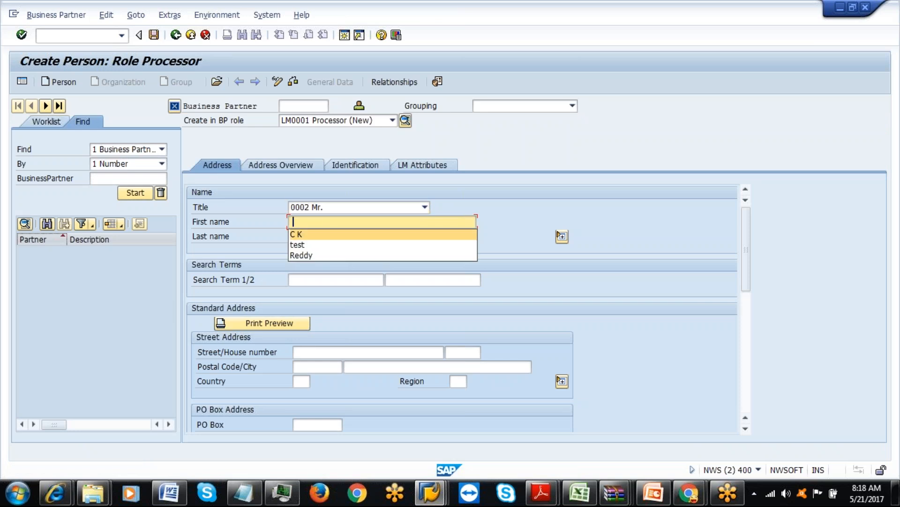
left_click(320, 235)
left_click(319, 236)
left_click(319, 249)
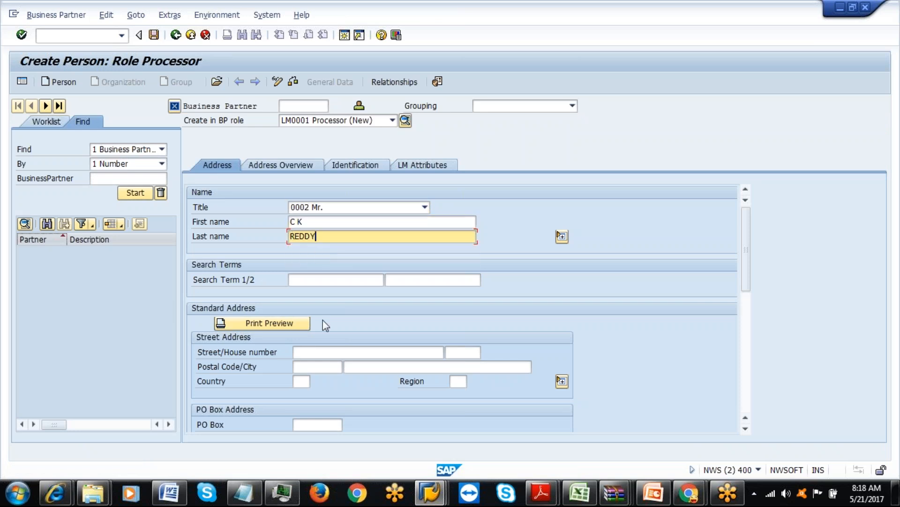
Fill in the processor's saved postal code and city, with country IN.
left_click(310, 367)
left_click(311, 379)
left_click(366, 367)
left_click(366, 379)
left_click(301, 381)
type("I")
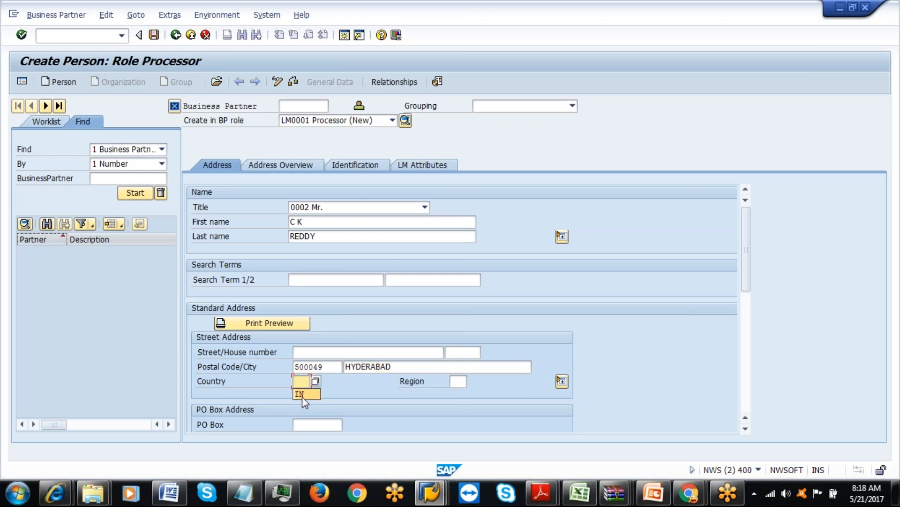
left_click(302, 394)
In the identification data, set the processor's user name from the suggestions.
left_click_drag(744, 235, 754, 192)
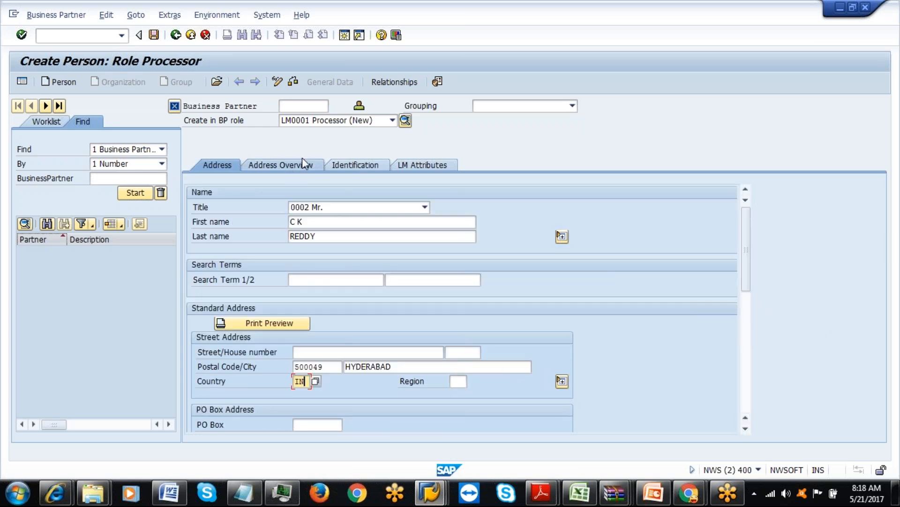
left_click(347, 165)
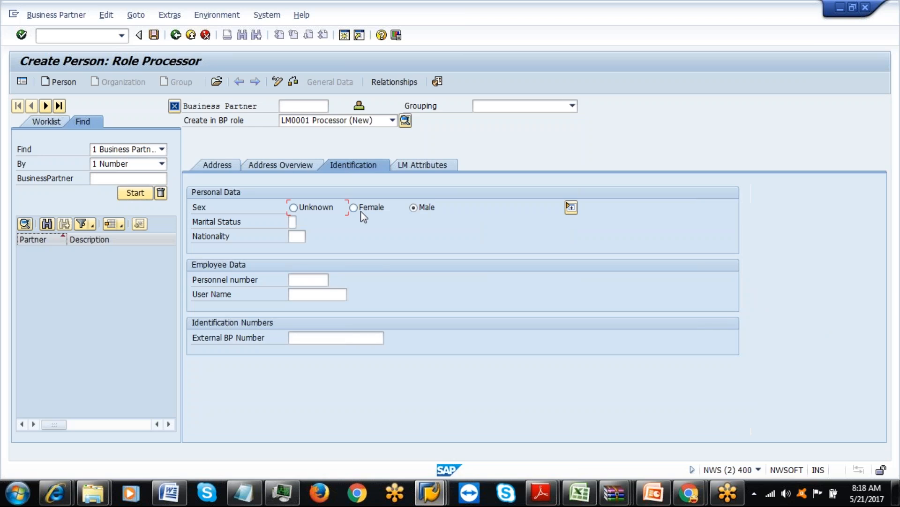
left_click(307, 296)
type("c")
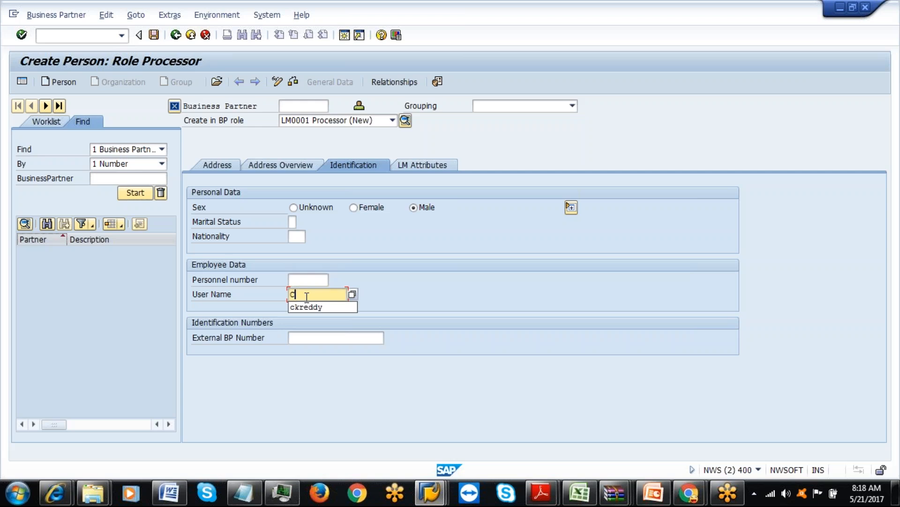
left_click(306, 307)
key("Return")
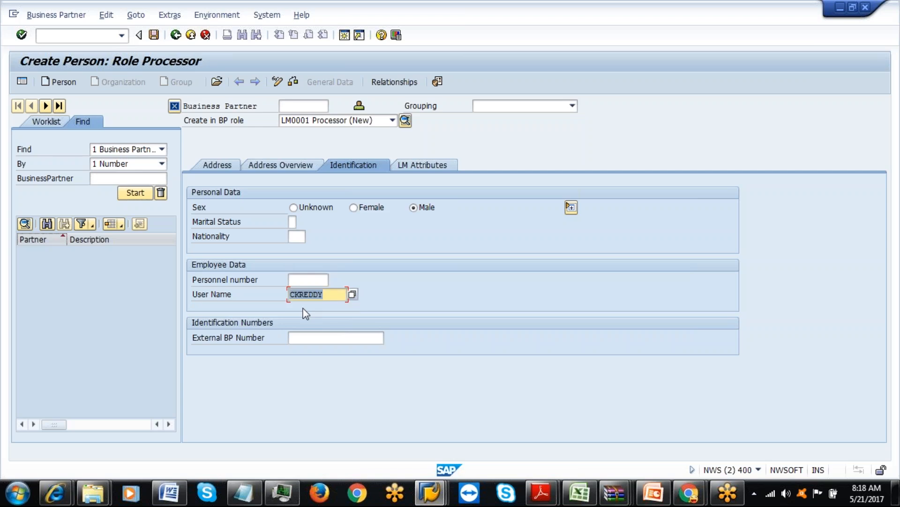
Add warehouse IAML to the LM attributes' Warehouse Assignment and save the processor.
left_click(411, 166)
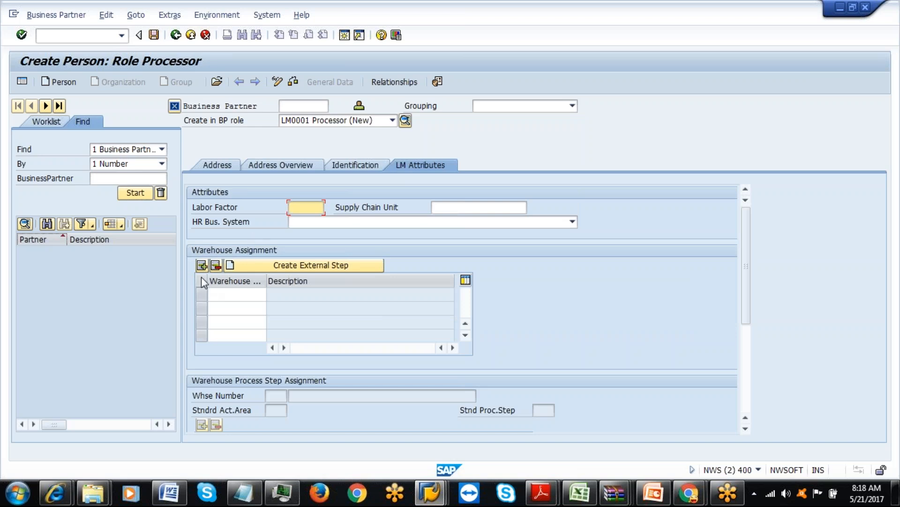
left_click(235, 299)
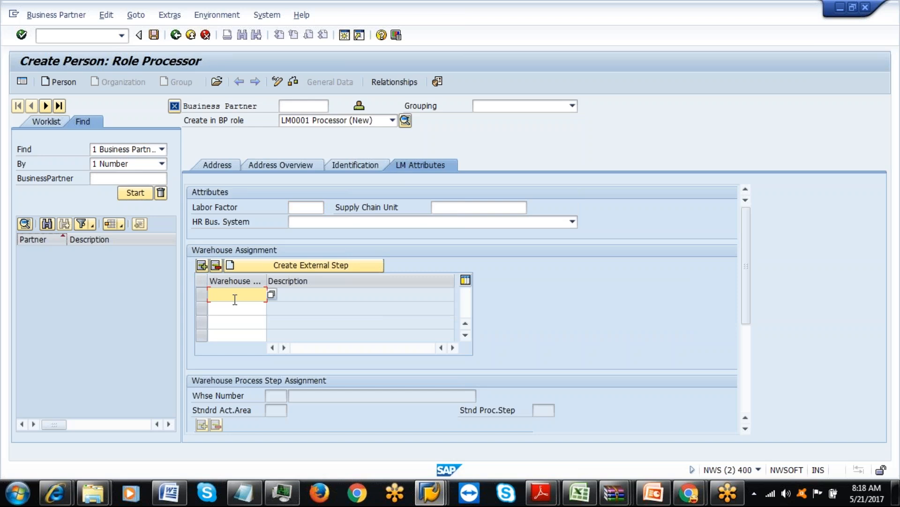
type("IAML")
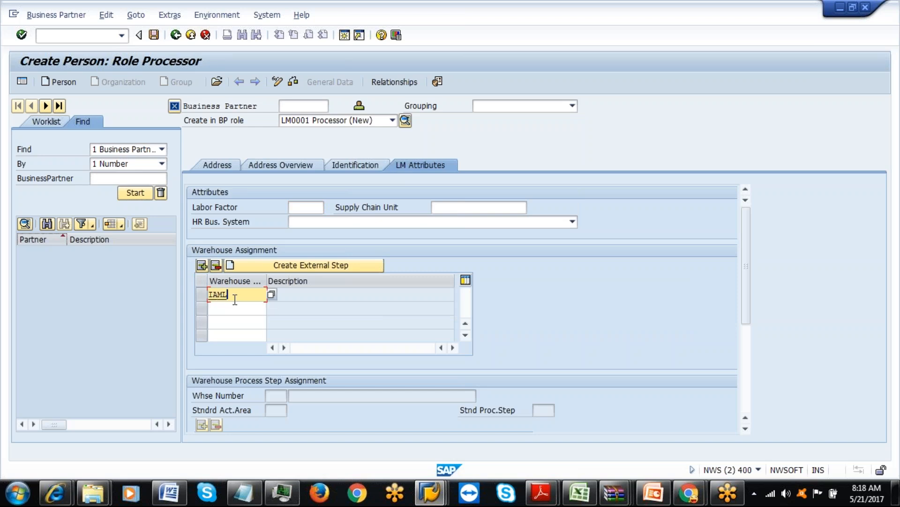
key("Return")
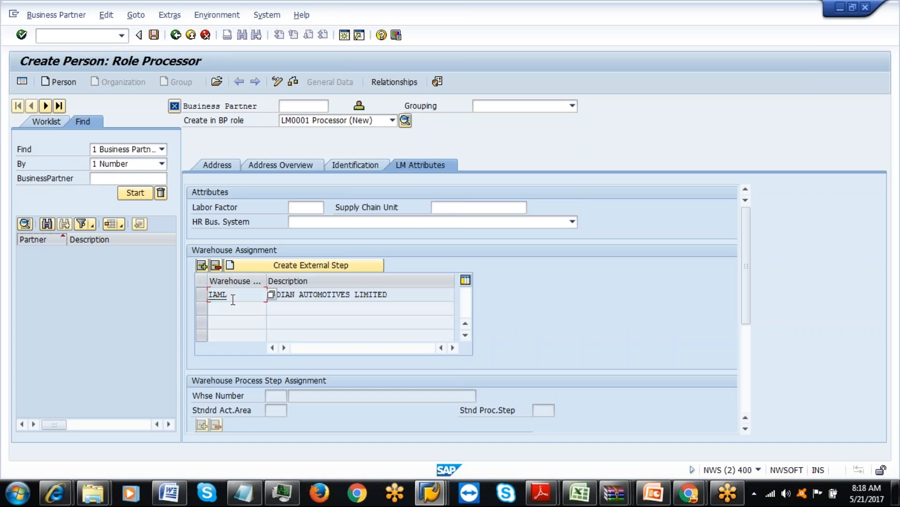
left_click(154, 35)
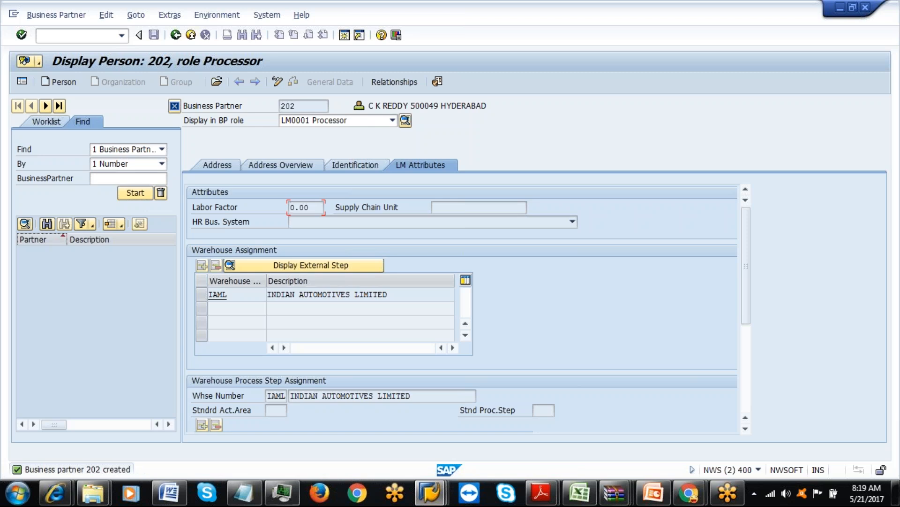
Scroll processor 202's LM Attributes, showing warehouse IAML and labor factor 0.00.
mouse_move(746, 291)
left_mouse_down()
mouse_move(753, 364)
mouse_move(746, 290)
left_mouse_up()
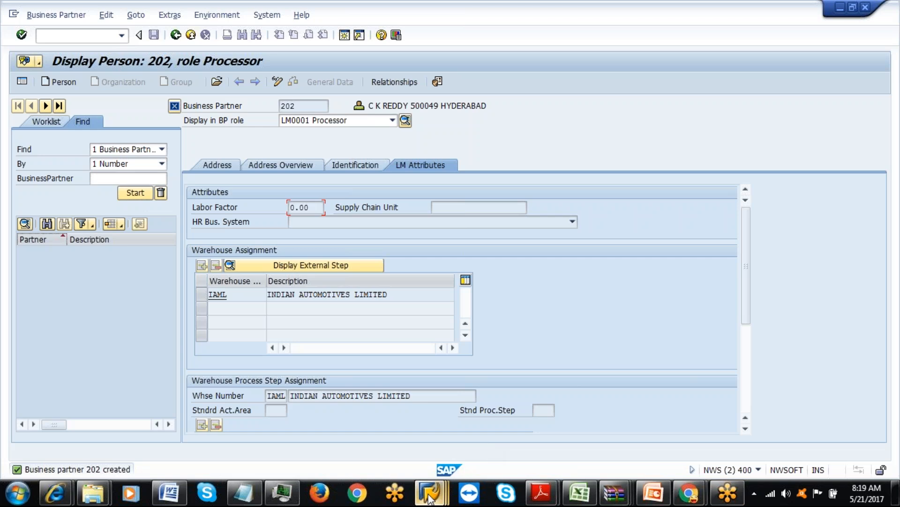
Close the Confirm Warehouse Task window.
mouse_move(429, 500)
left_click(640, 427)
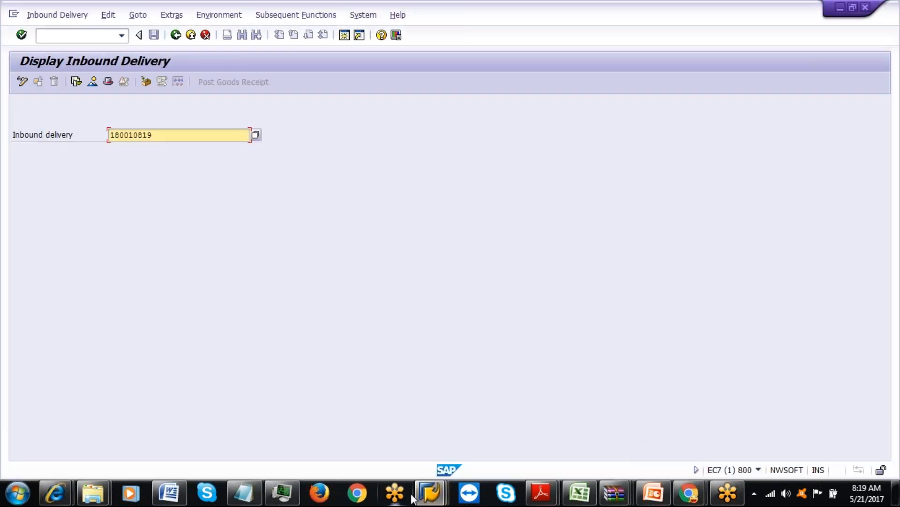
mouse_move(429, 492)
left_click(536, 440)
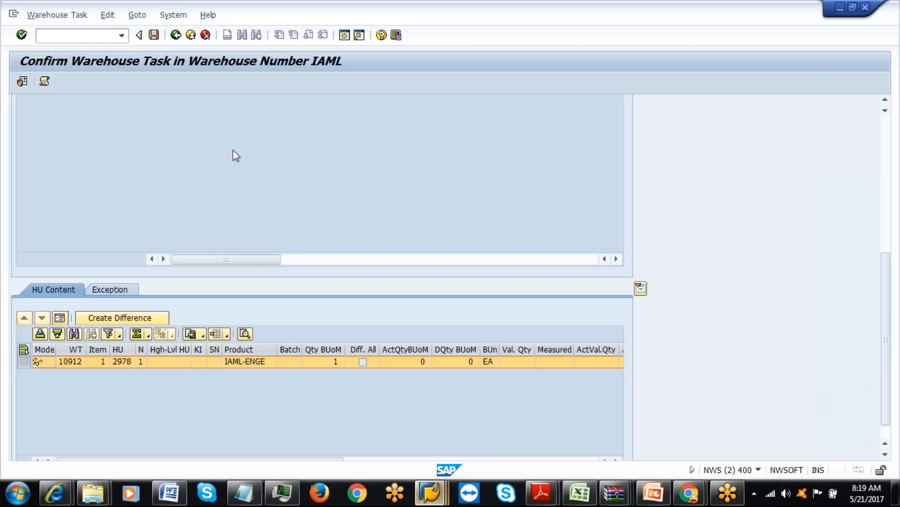
left_click(191, 37)
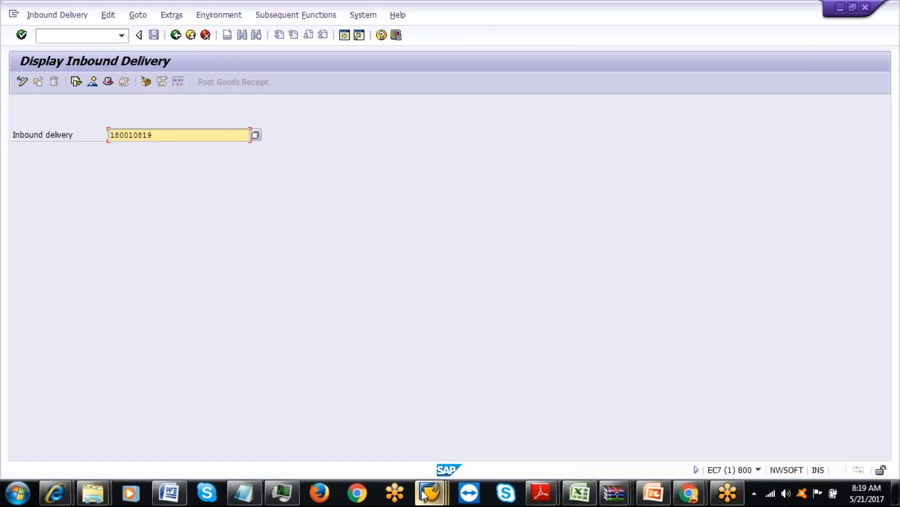
Log off the first Warehouse Management Monitor session via the System menu.
mouse_move(417, 495)
left_click(826, 431)
left_click(99, 15)
left_click(134, 203)
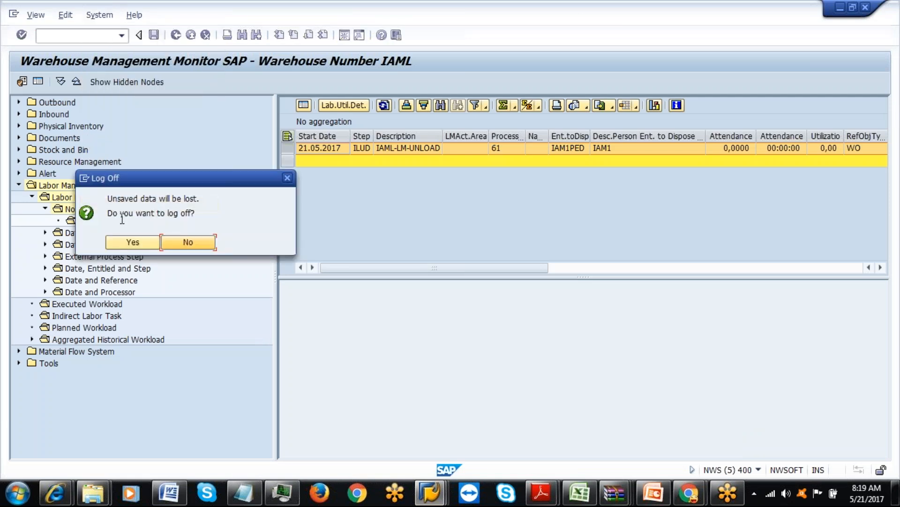
left_click(125, 244)
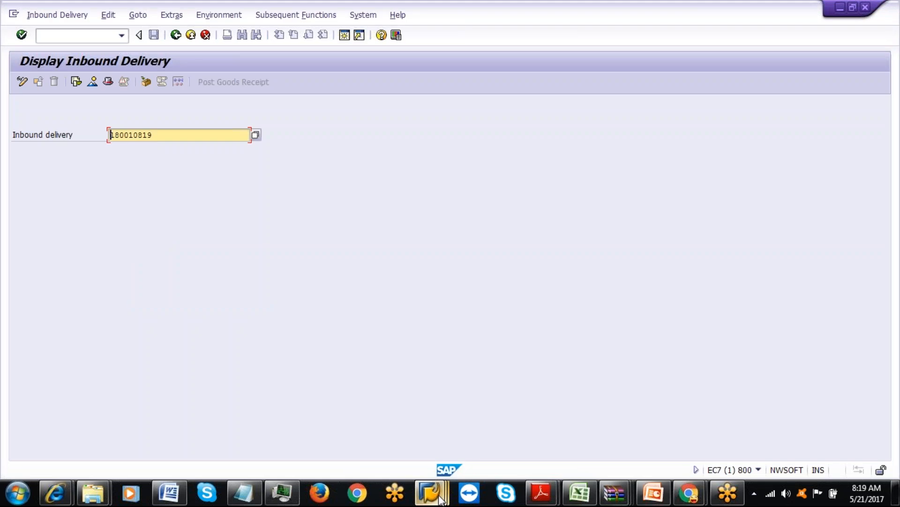
Exit the other Warehouse Management Monitor window and log off that session.
left_click(430, 494)
left_click(657, 424)
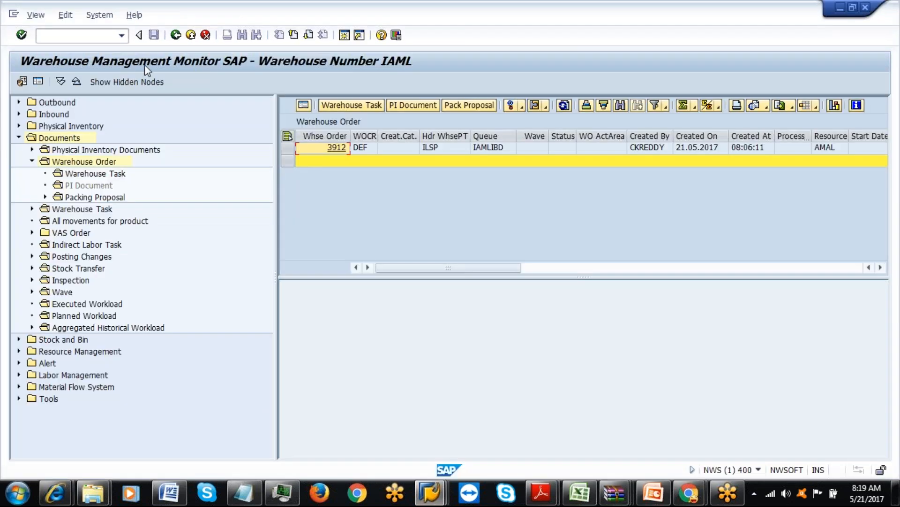
left_click(194, 37)
left_click(192, 37)
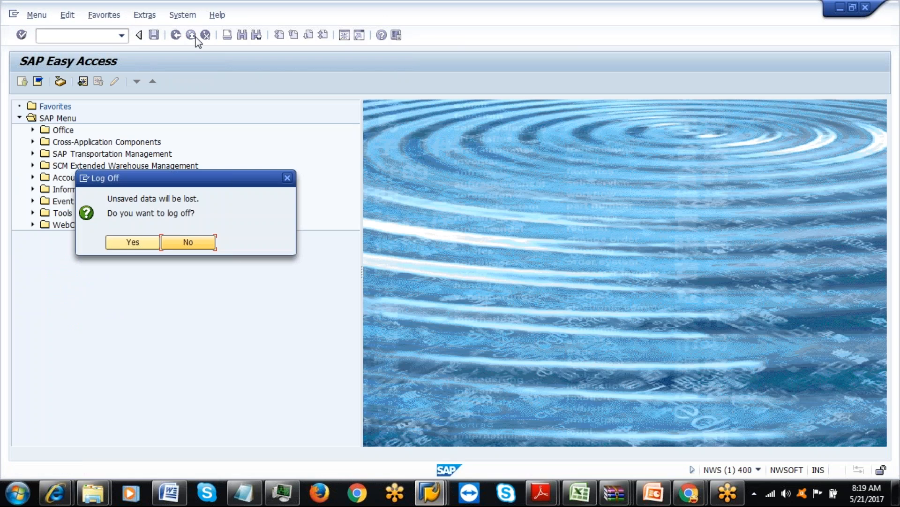
left_click(133, 242)
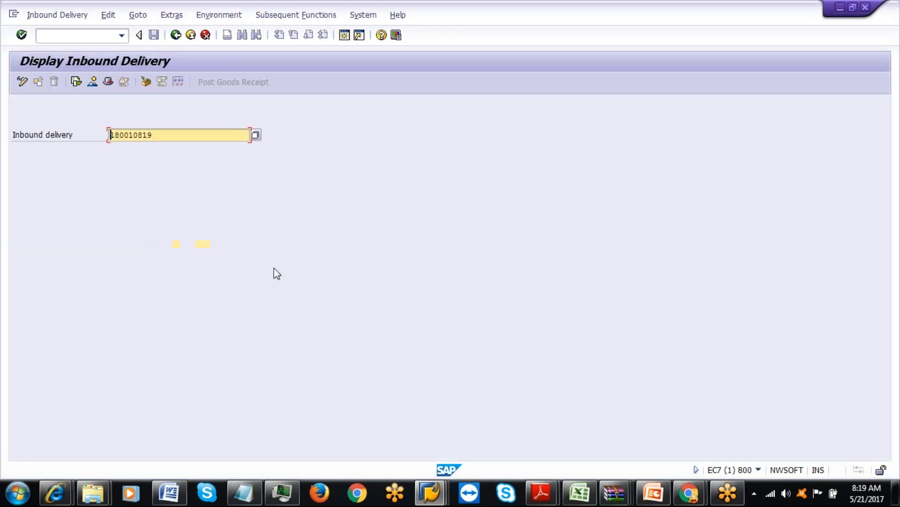
Leave processor 202's display, close its Easy Access session, and bring the remaining monitor forward.
mouse_move(441, 483)
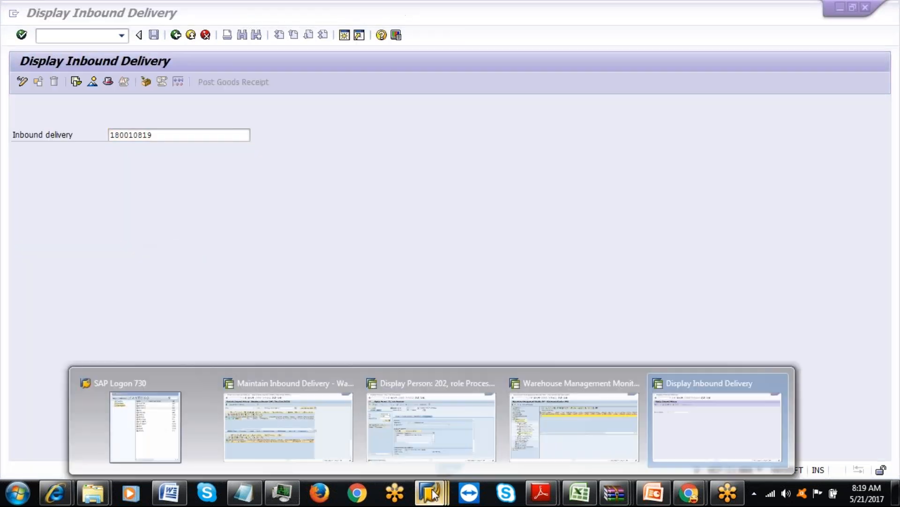
left_click(402, 445)
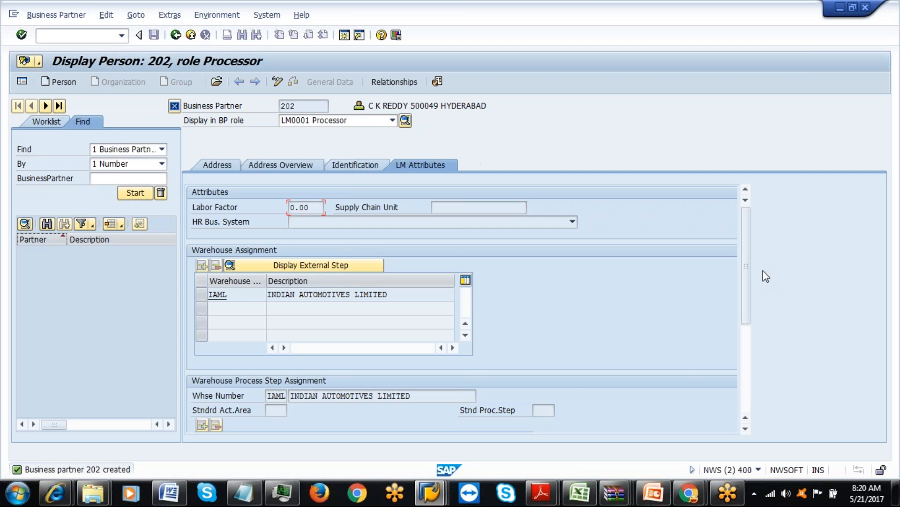
left_click_drag(745, 250, 753, 305)
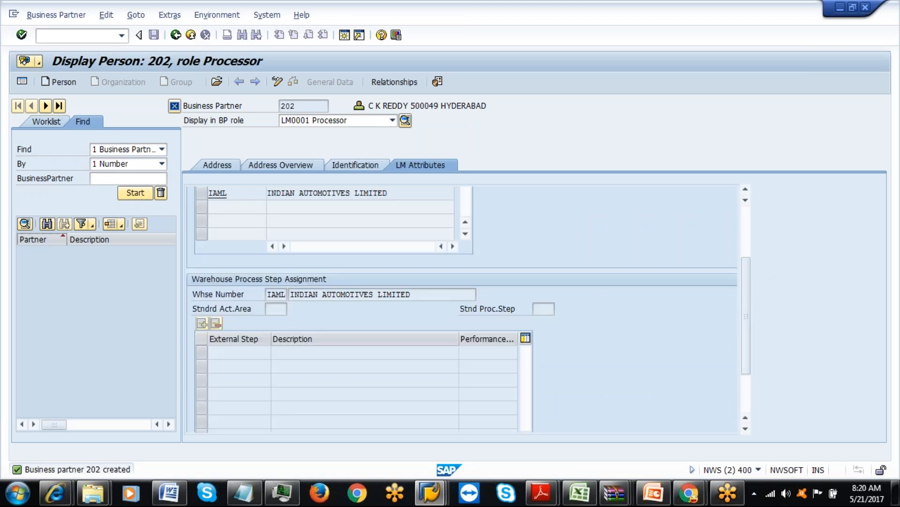
left_click(281, 294)
left_click(176, 37)
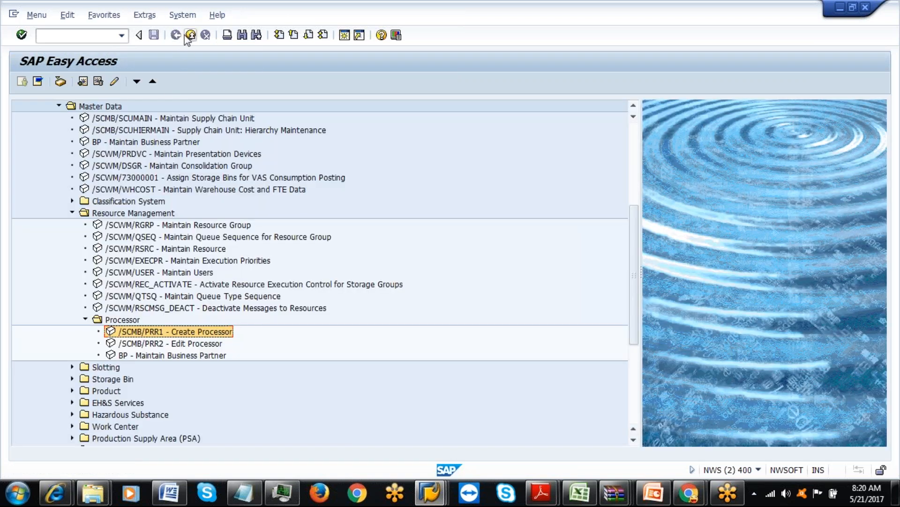
left_click(190, 37)
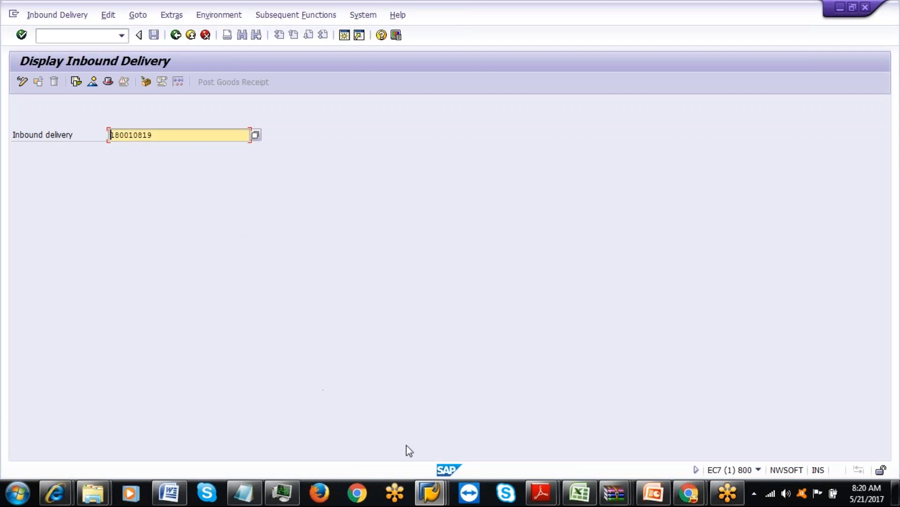
left_click(430, 492)
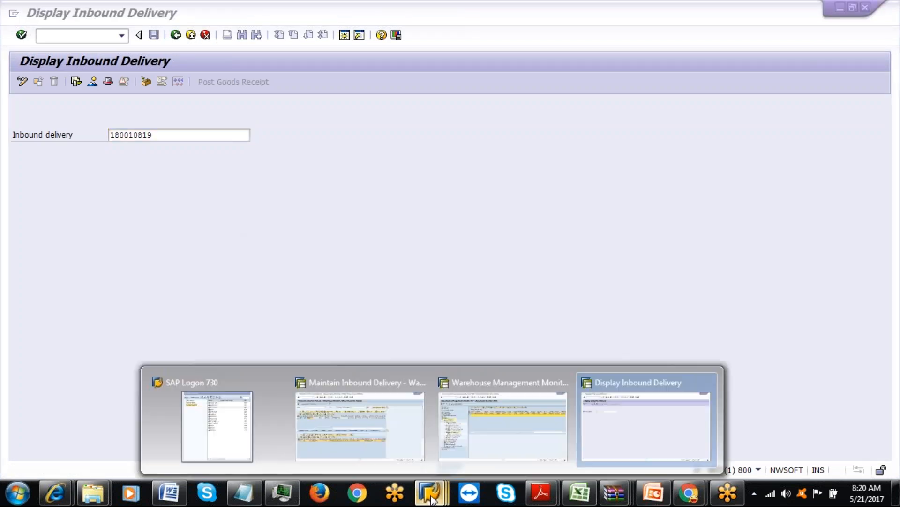
left_click(471, 431)
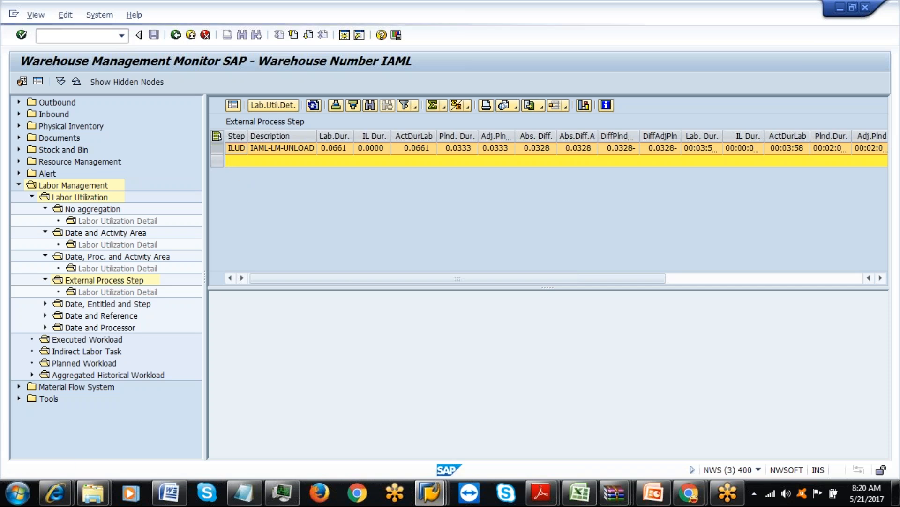
Exit the Warehouse Management Monitor's labor utilization view back to SAP Easy Access.
left_click(190, 36)
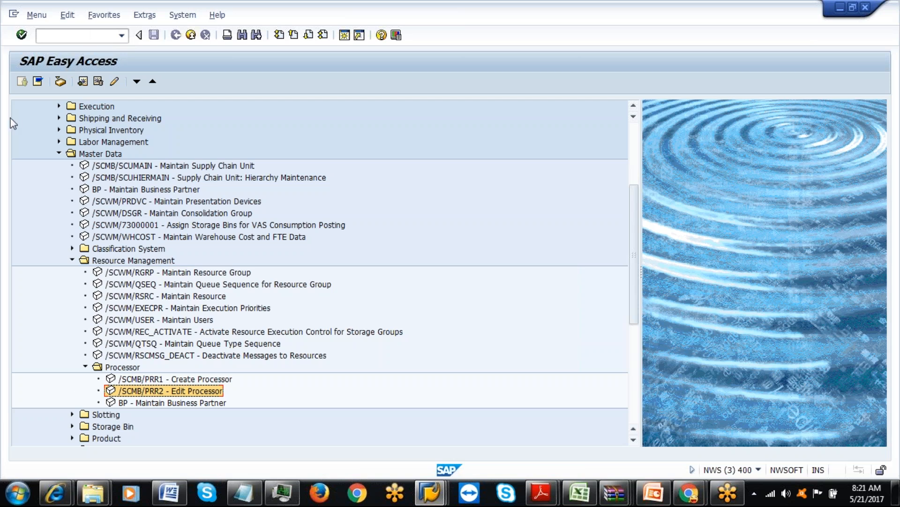
Via SPRO, open Define External Process Steps under SCM EWM > Extended Warehouse Management > Labor Management.
left_click(61, 34)
type("spro")
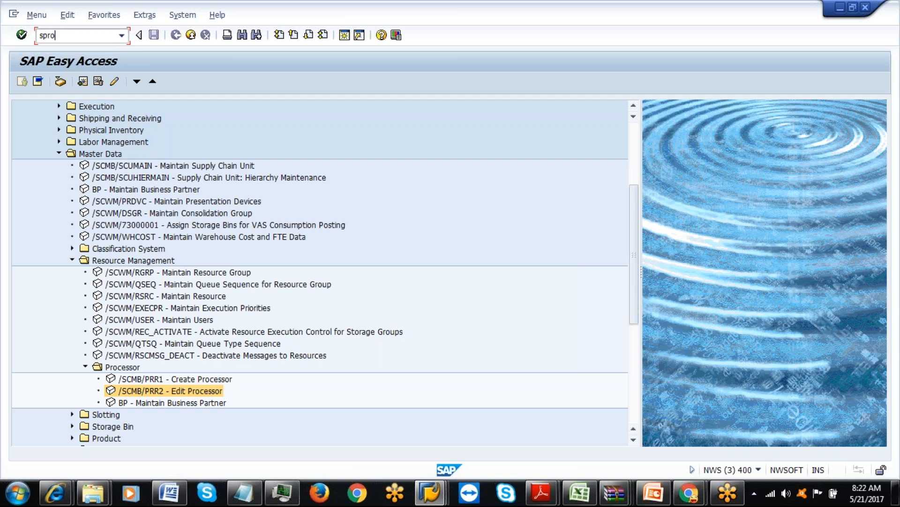
key("Return")
left_click(88, 85)
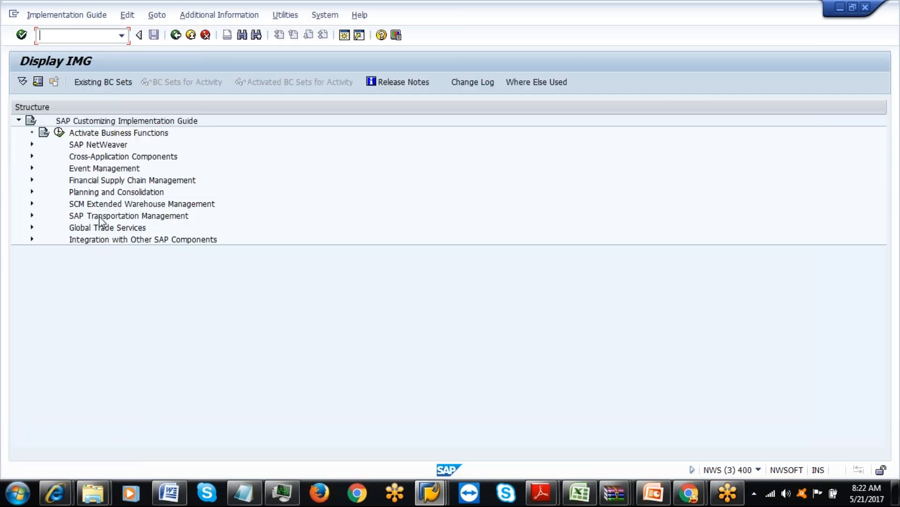
left_click(31, 203)
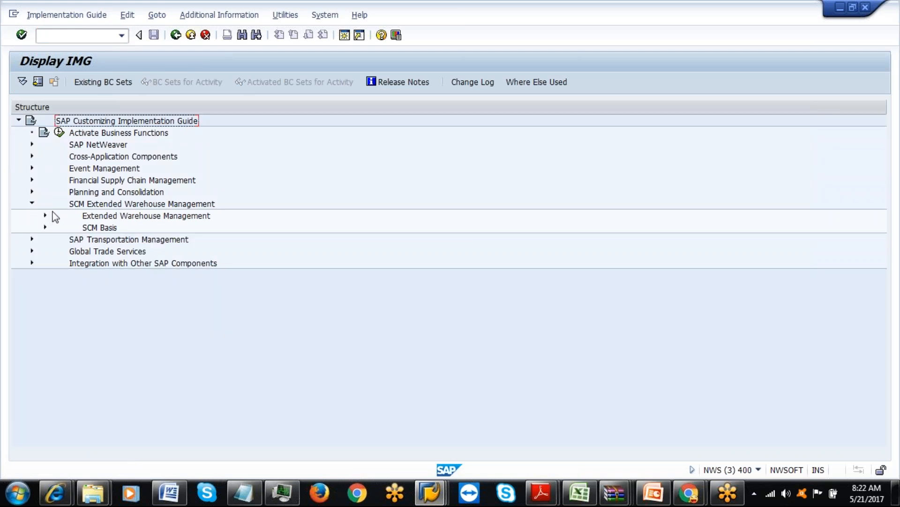
left_click(45, 217)
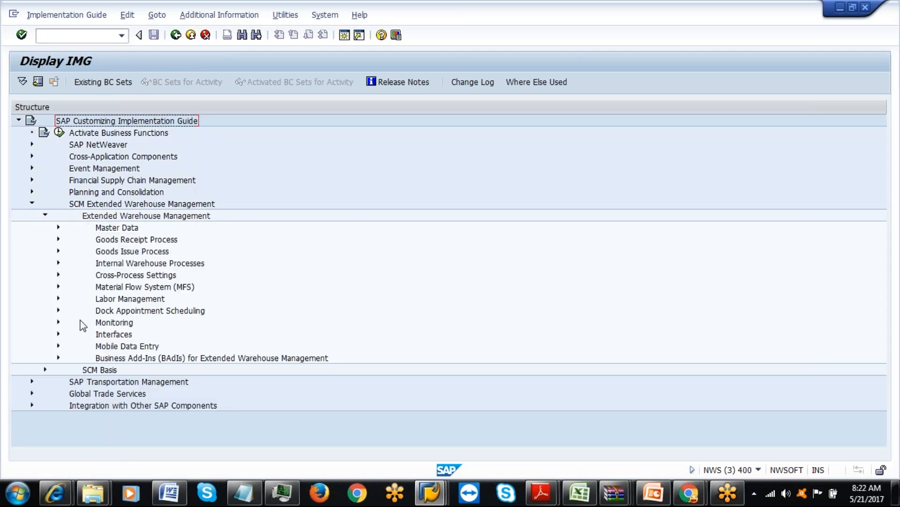
left_click(61, 301)
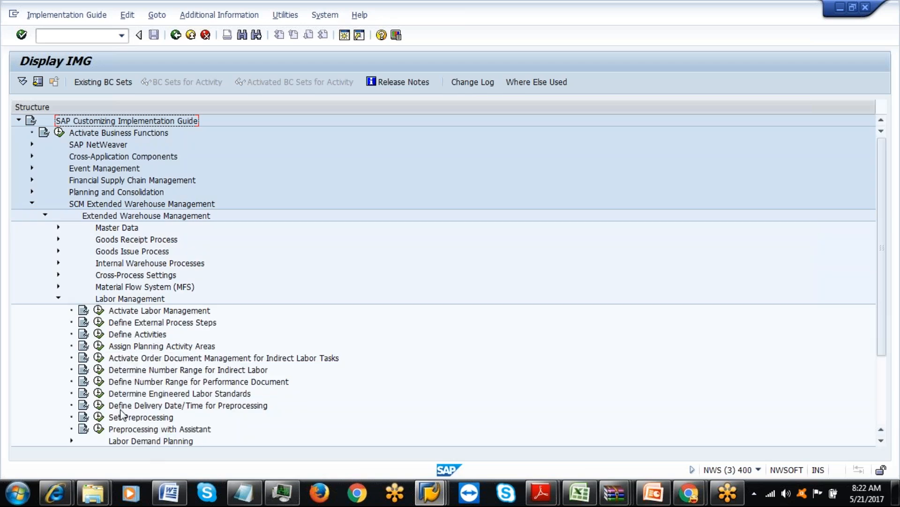
left_click(98, 322)
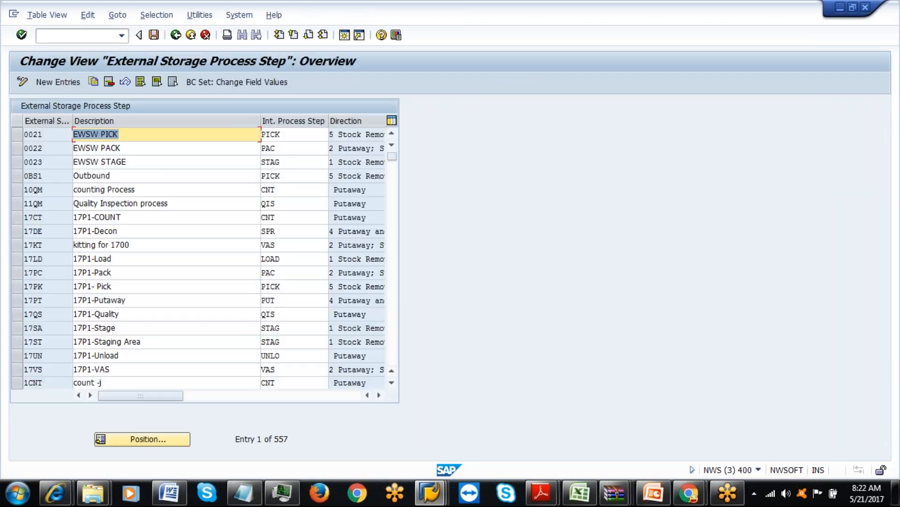
Enter new rows ILAD 'IAML-ADMIN', ILBM 'IAML-BIN MAIN' and ILSR 'IAML-SUPERVISOR'.
left_click(64, 83)
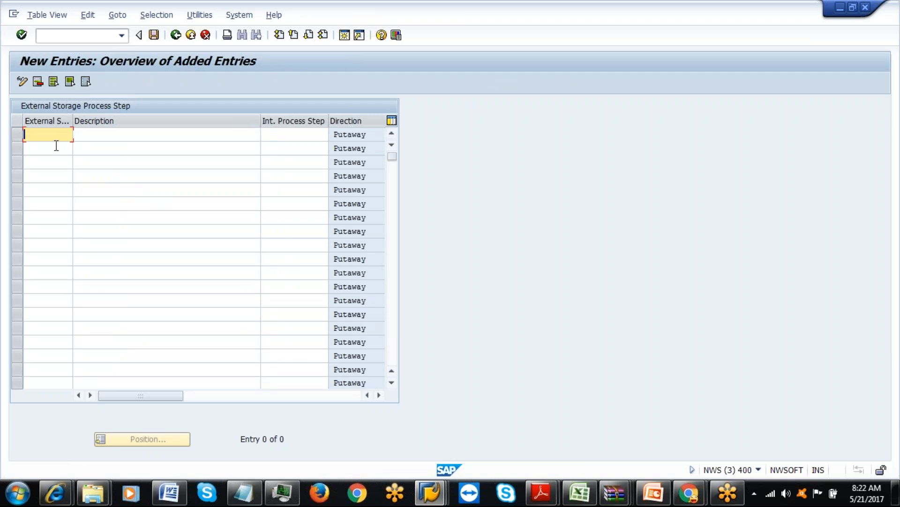
type("I")
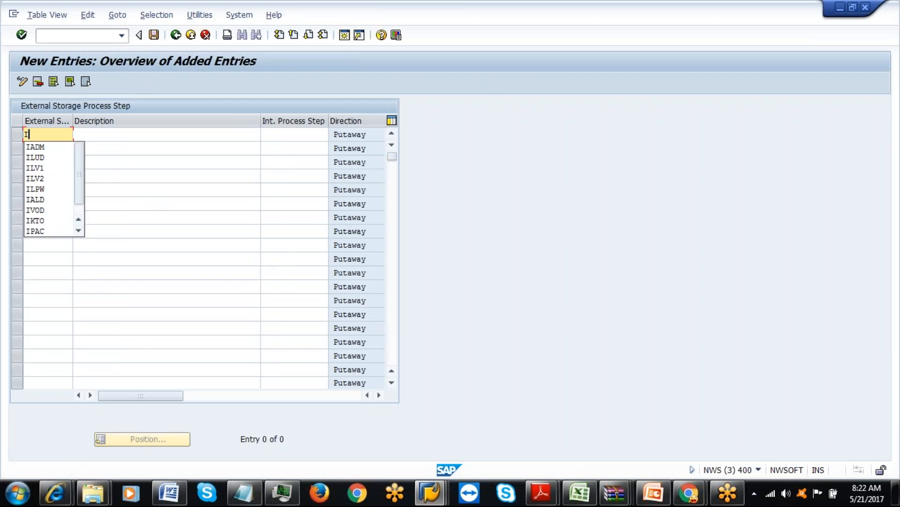
type("LA")
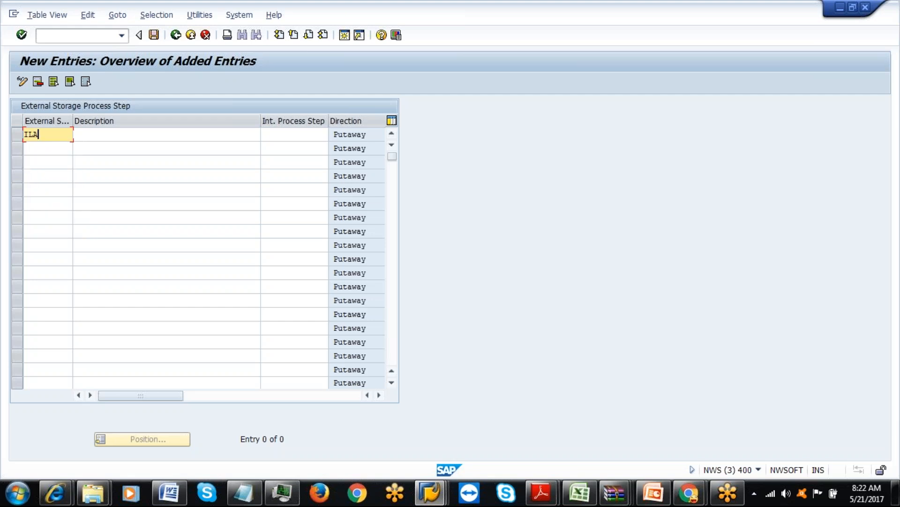
type("D")
key("Tab")
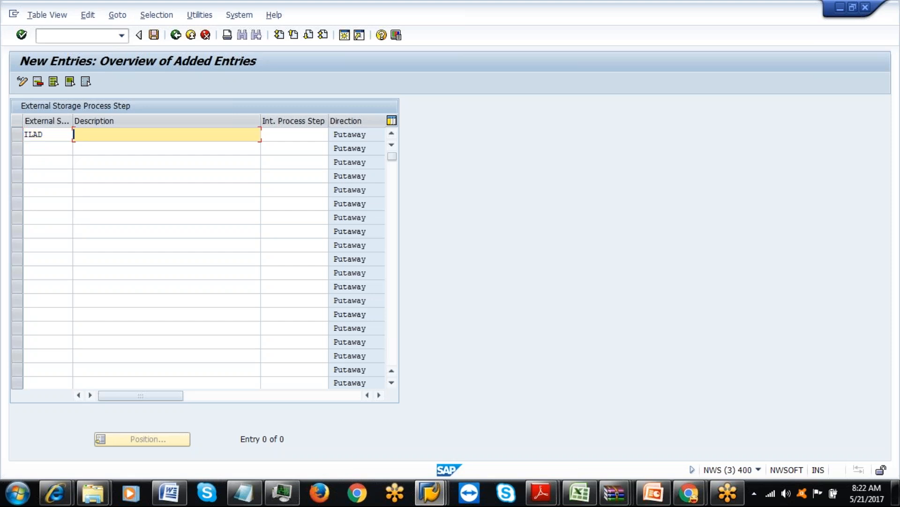
type("IAML-")
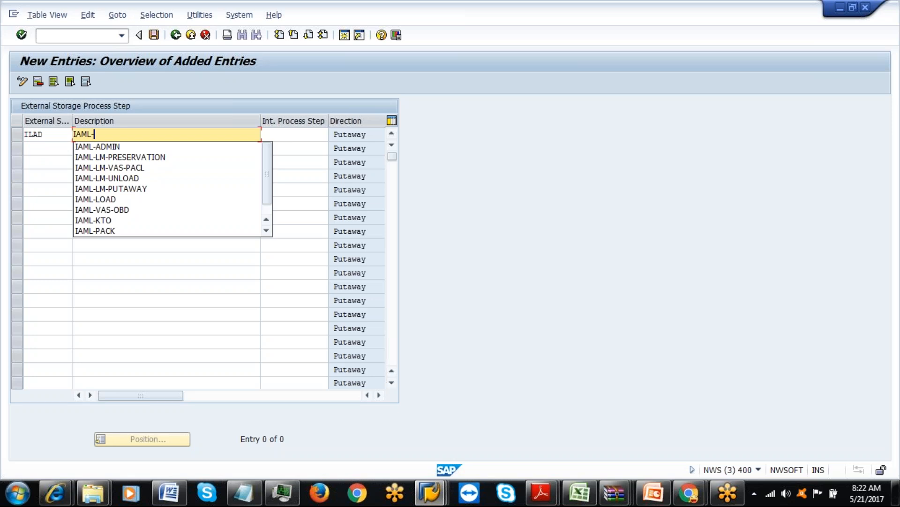
type("ADMIN")
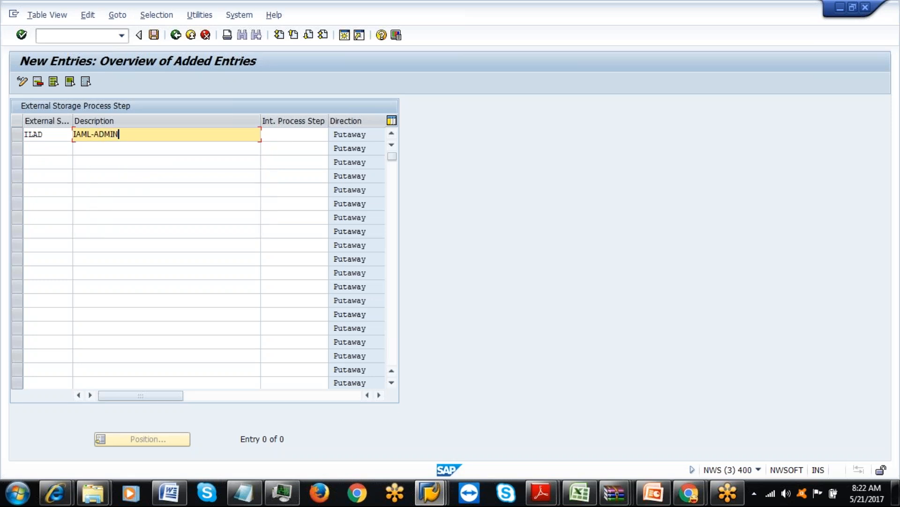
left_click(38, 149)
type("ILBM")
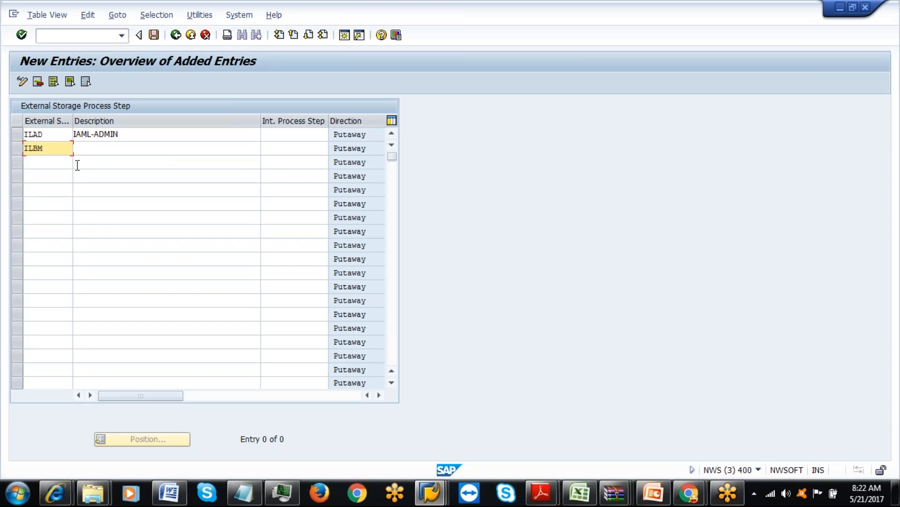
left_click(89, 150)
type("I")
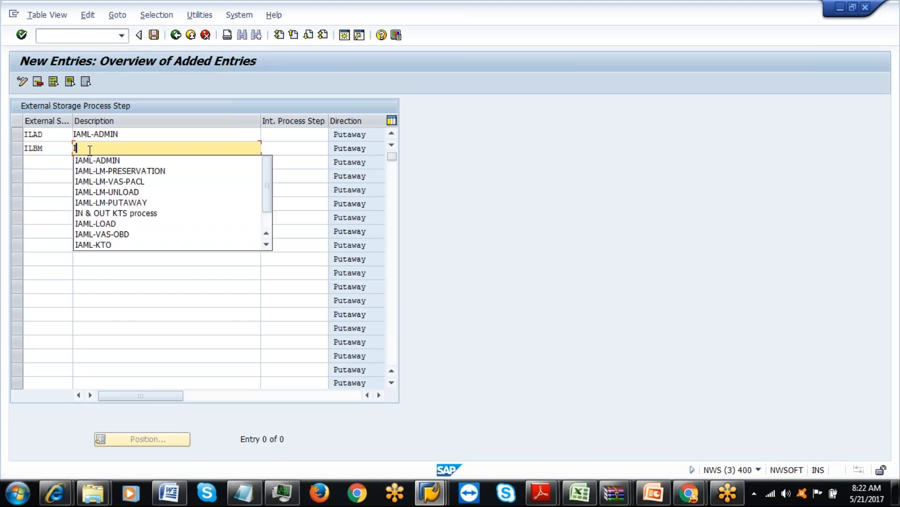
type("AML")
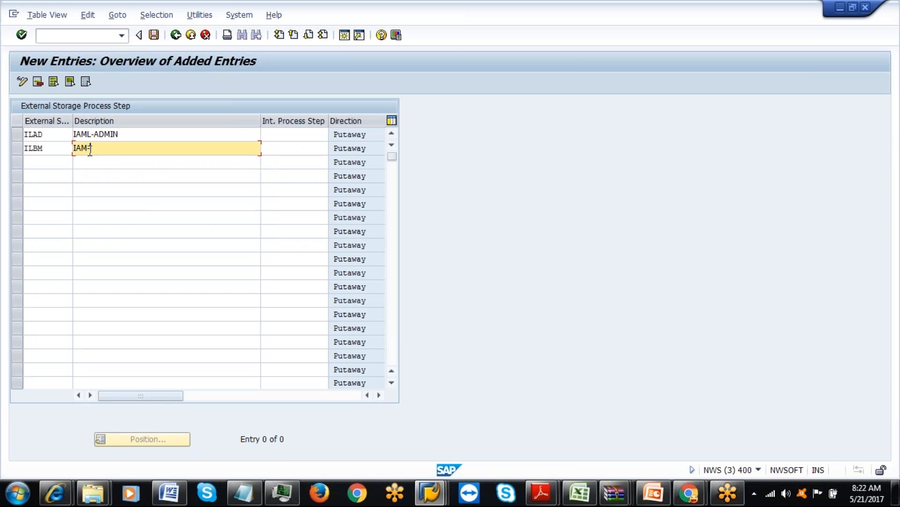
type("-")
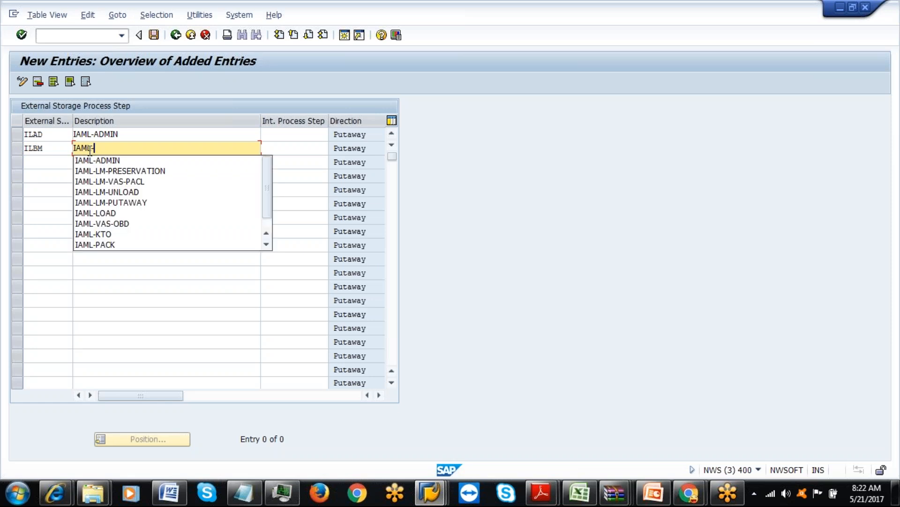
type("BIN MAIN")
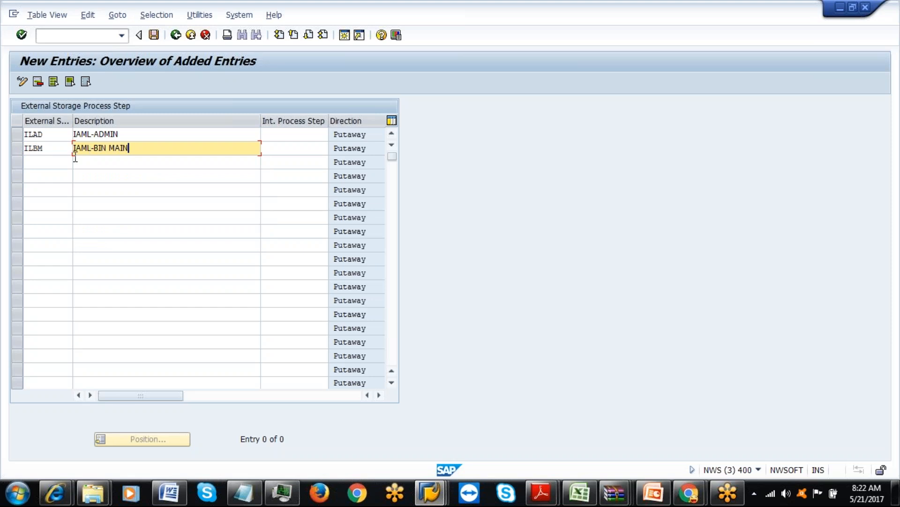
left_click(47, 167)
type("ILSR")
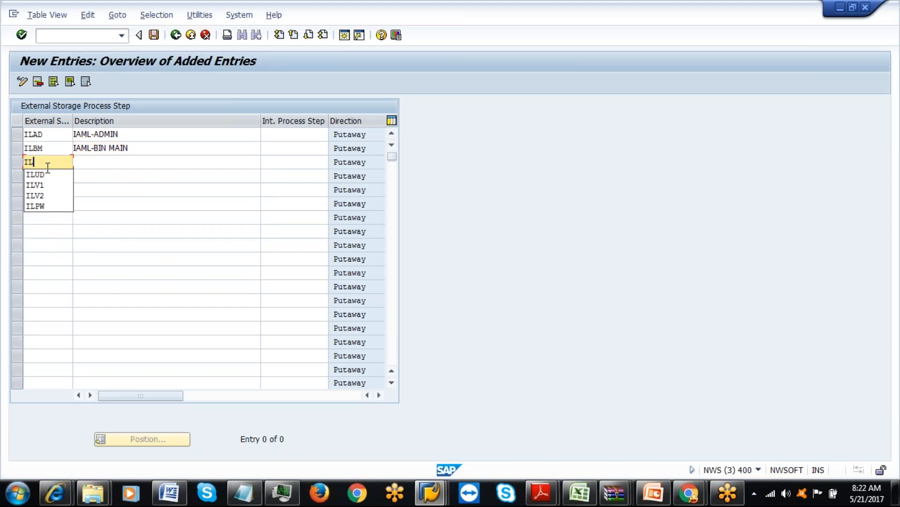
left_click(86, 165)
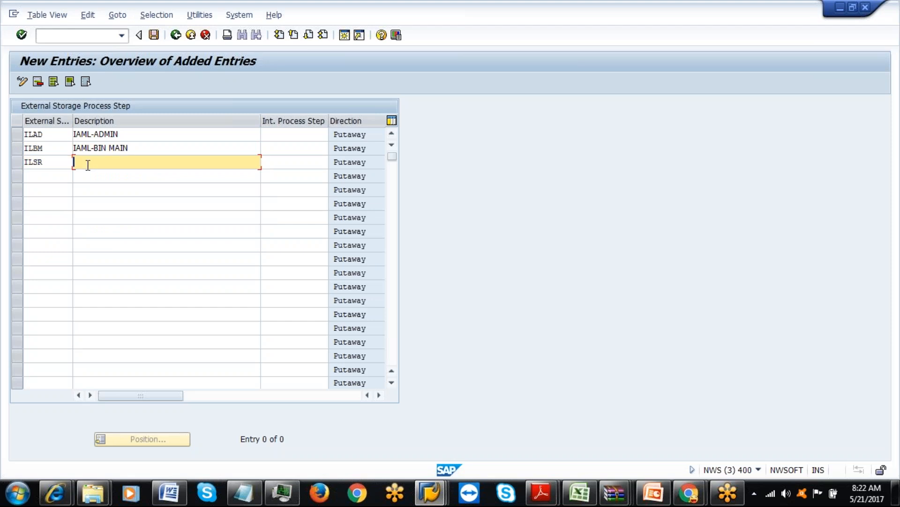
type("IAML")
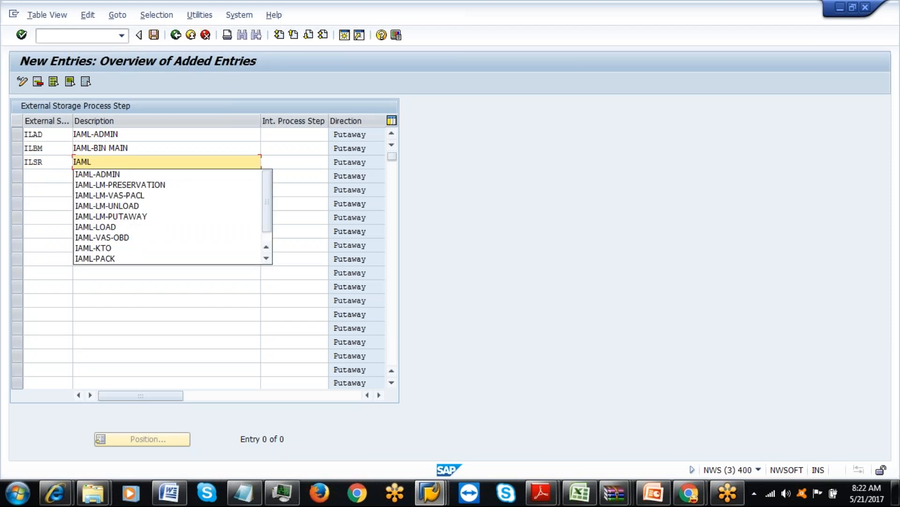
type("-SU")
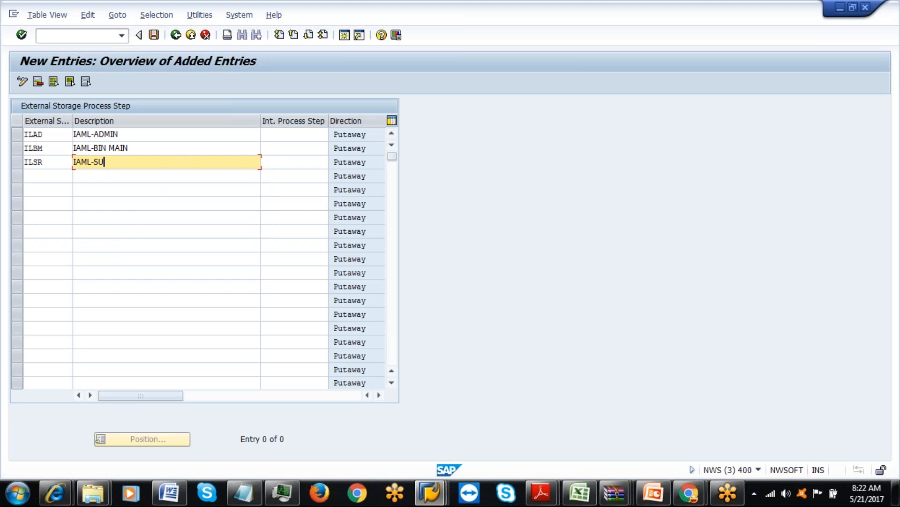
type("PERVISOR")
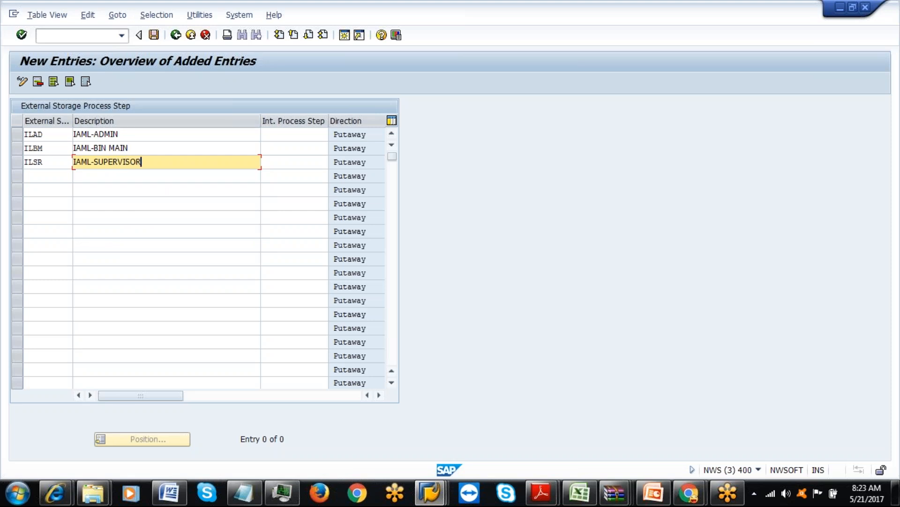
left_click(277, 135)
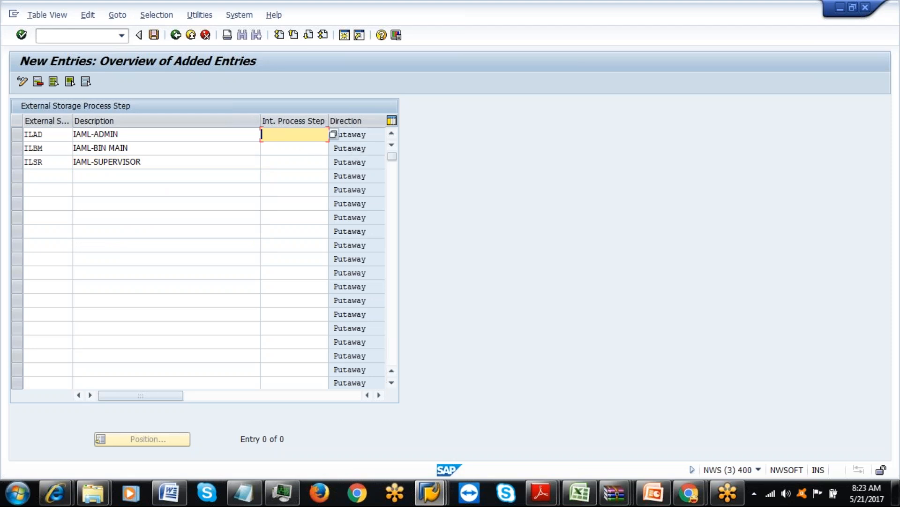
Set internal process step INDL Indirect Labor on rows ILAD, ILBM and ILSR, then confirm.
left_click(333, 134)
left_click_drag(172, 106, 587, 91)
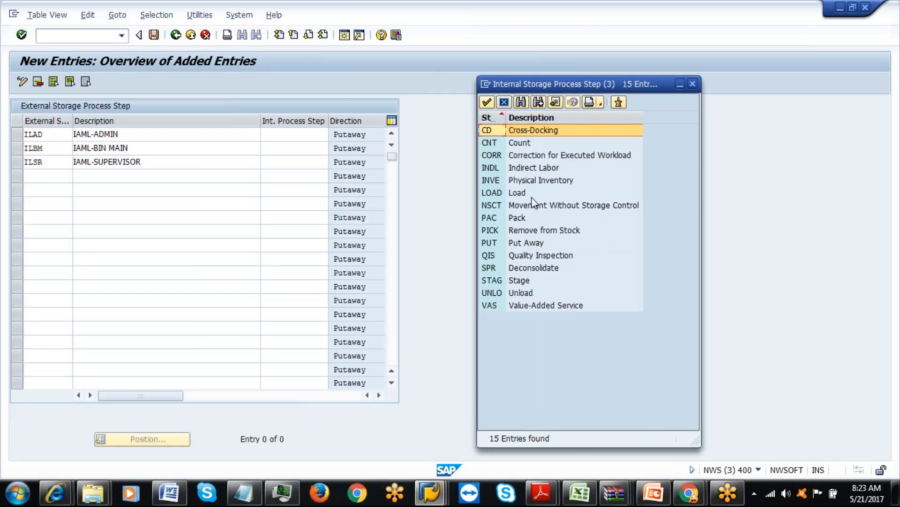
left_click(538, 169)
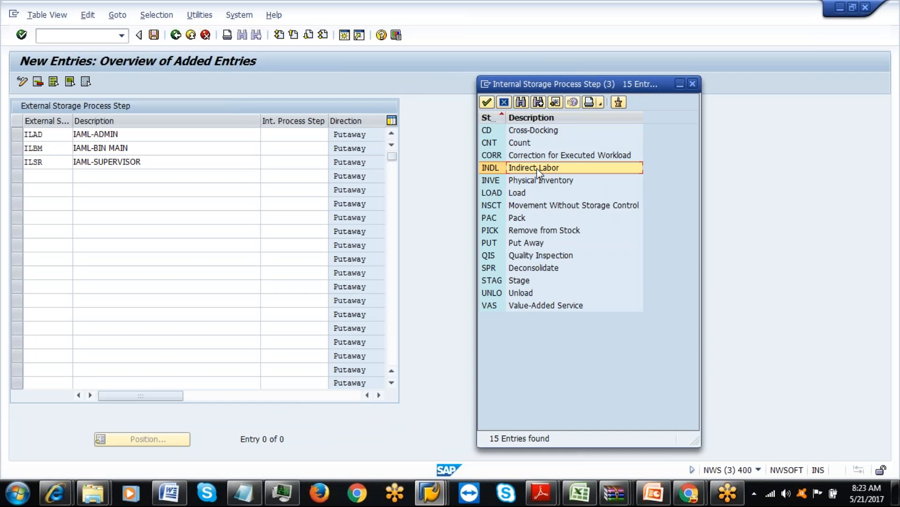
double_click(539, 171)
left_click(300, 148)
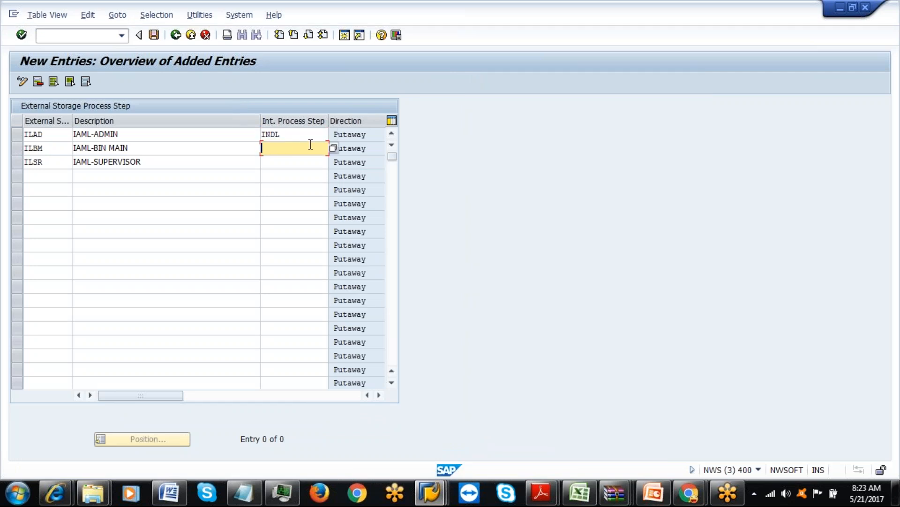
left_click(333, 147)
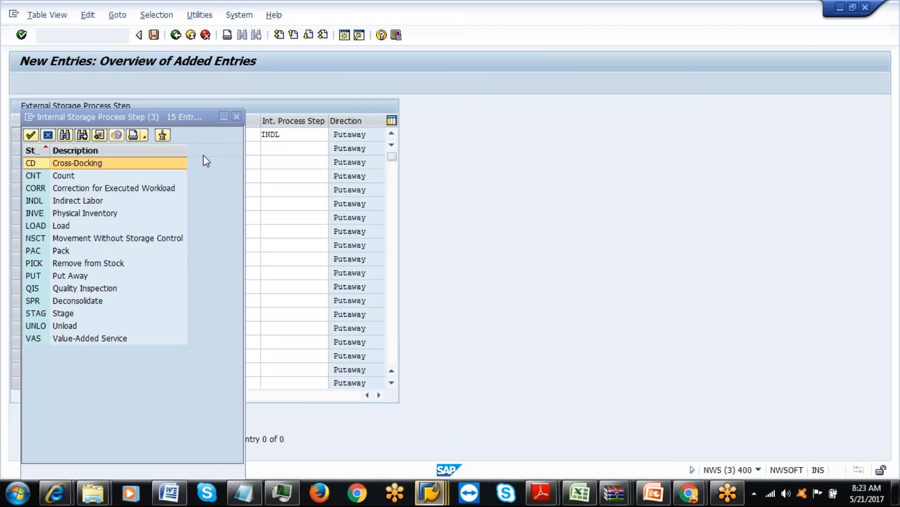
left_click(82, 198)
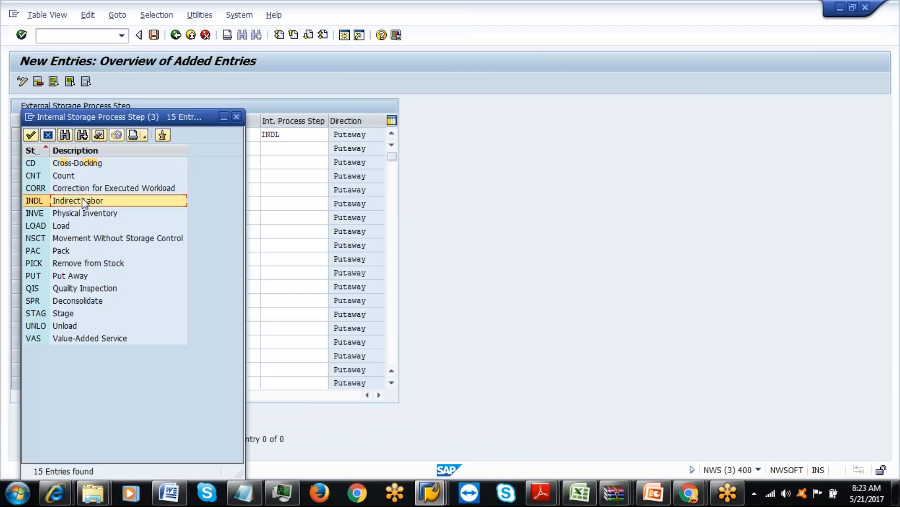
double_click(83, 201)
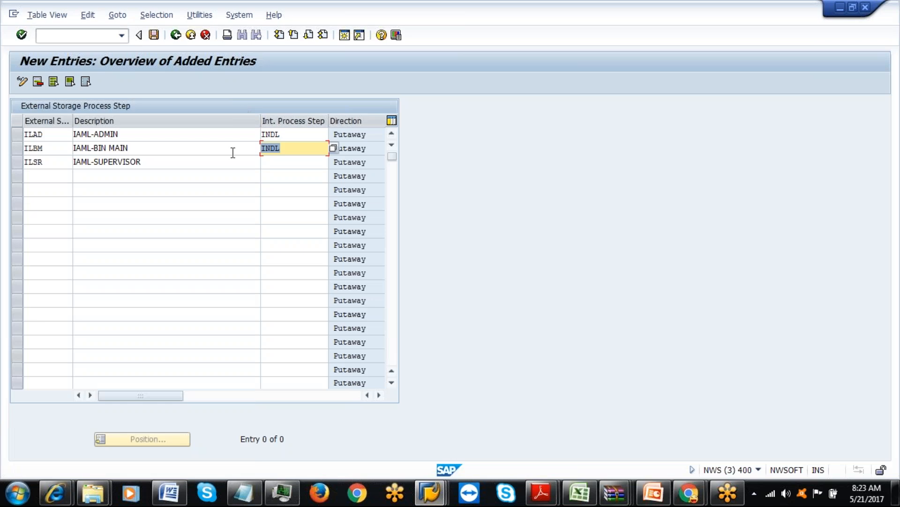
left_click(278, 162)
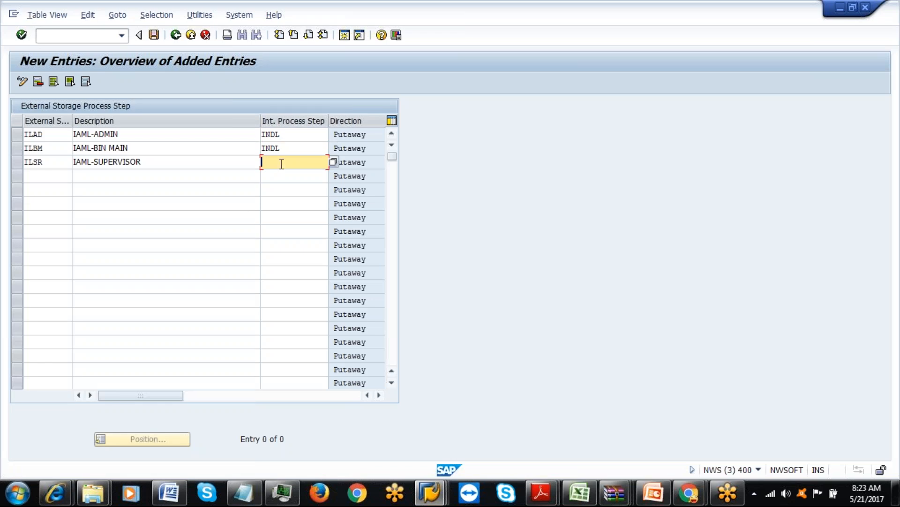
left_click(334, 162)
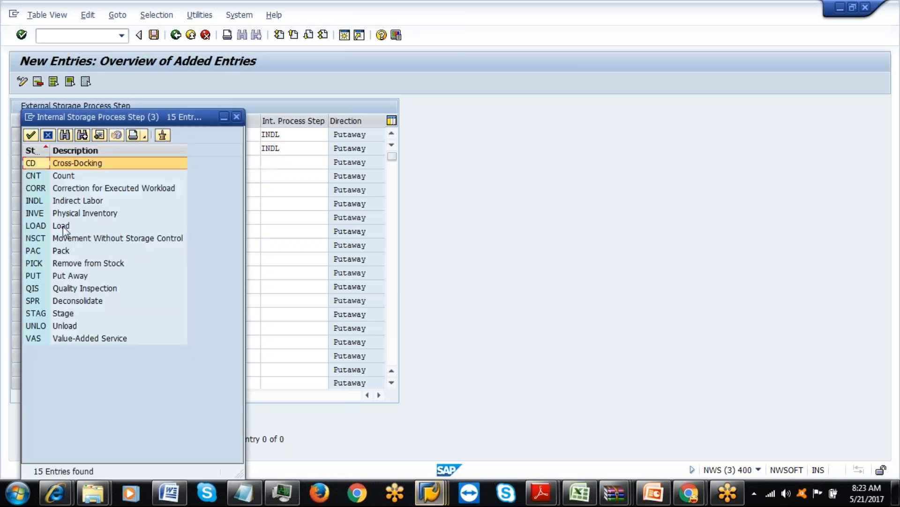
double_click(78, 201)
key("Return")
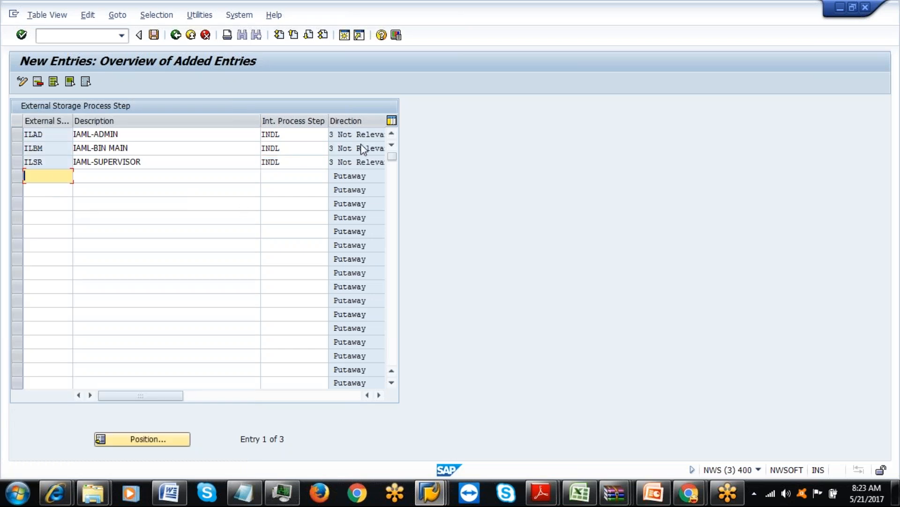
Save the new steps under a customizing request and paste codes ILAD, ILBM, ILSR into Excel cell P18.
left_click(154, 35)
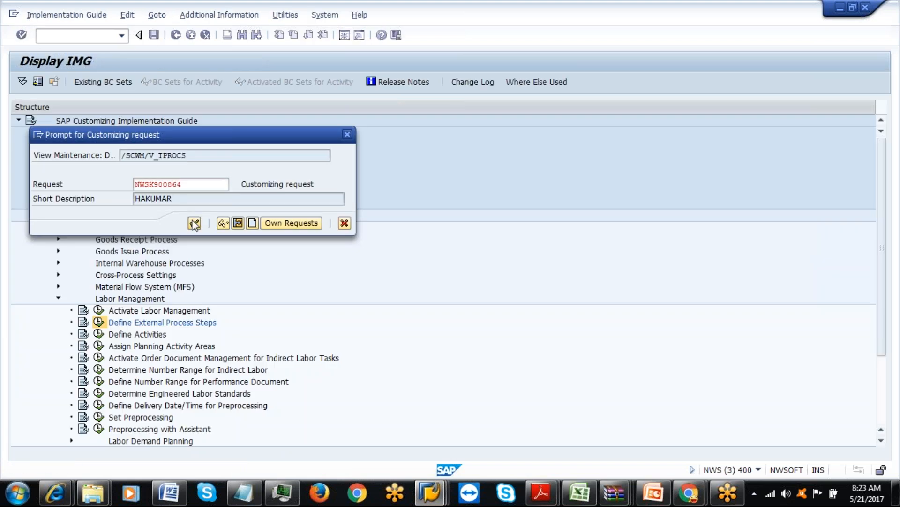
left_click(194, 224)
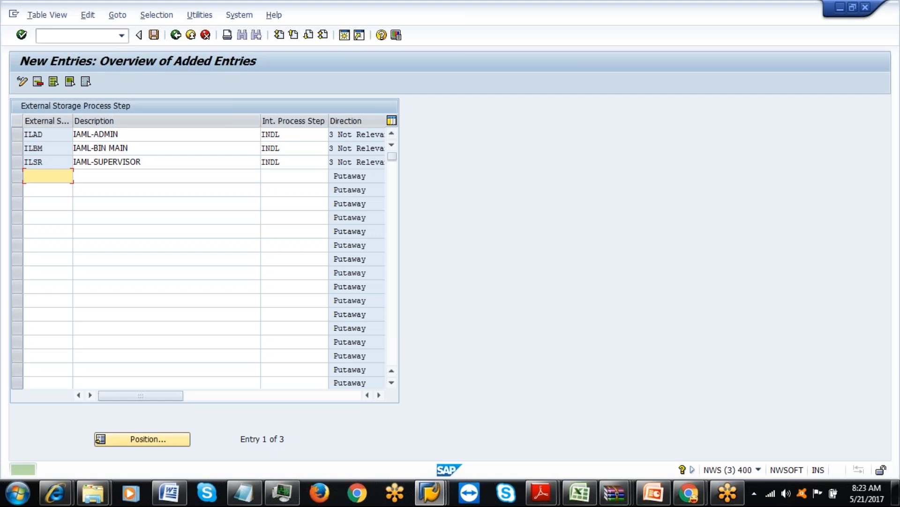
left_click(26, 134)
key("ctrl+y")
left_click_drag(29, 134, 61, 161)
key("ctrl+c")
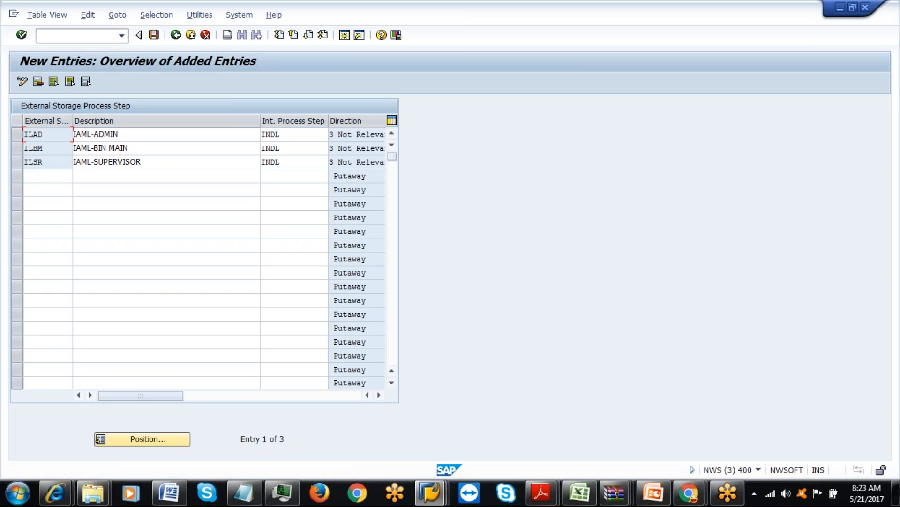
left_click(579, 492)
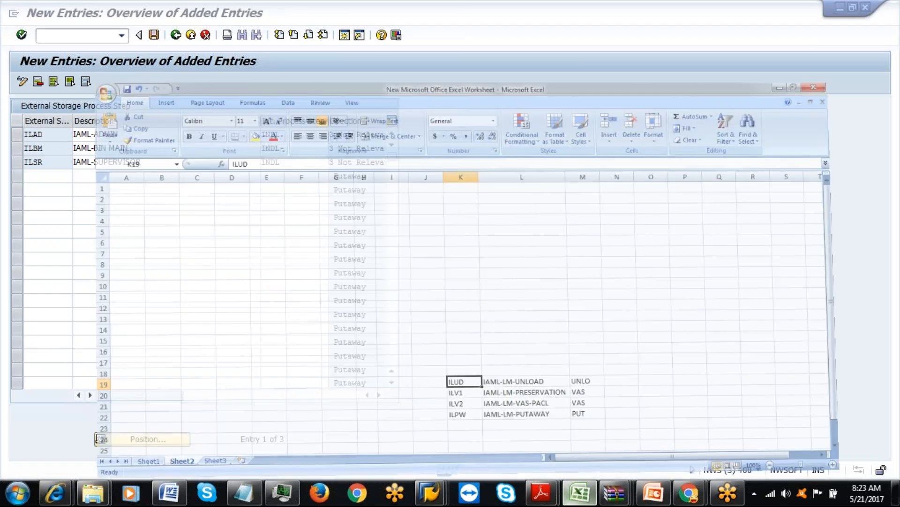
left_click(721, 353)
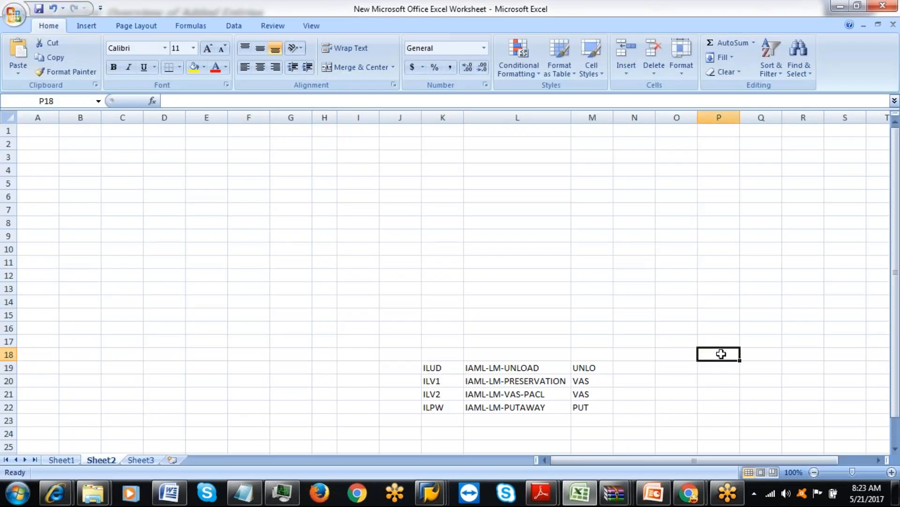
key("ctrl+v")
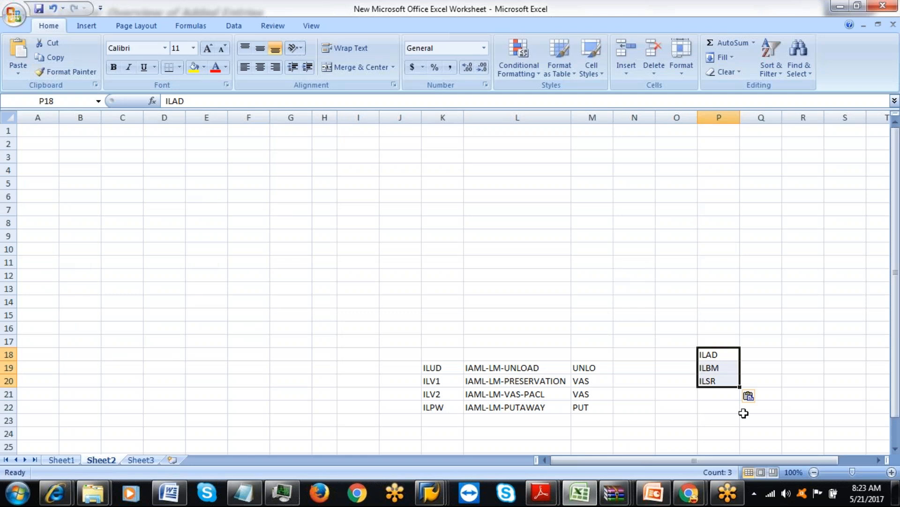
key("alt+Tab")
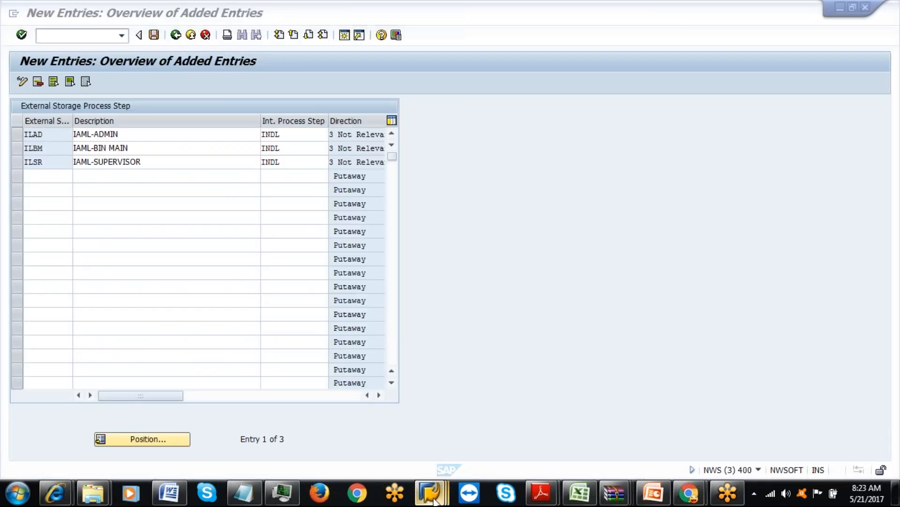
Exit the entries screen and back out of the IMG to SAP Easy Access.
mouse_move(433, 499)
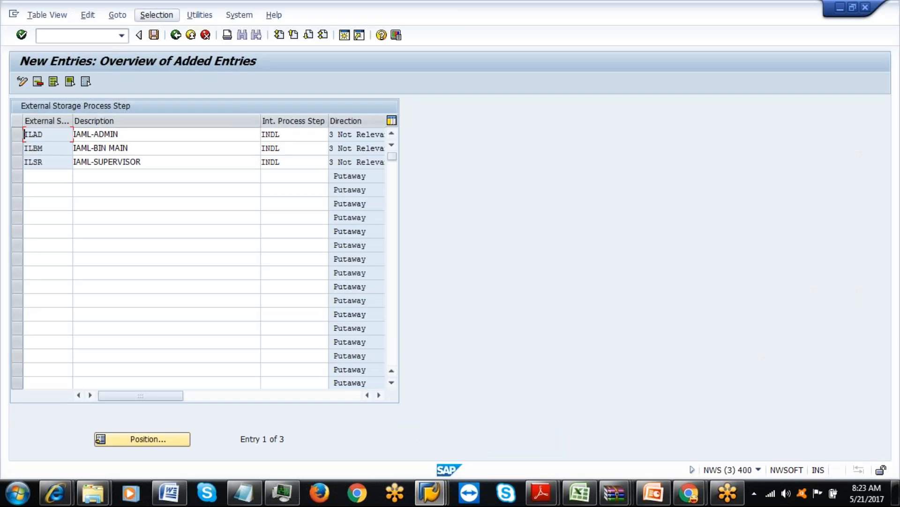
left_click(190, 38)
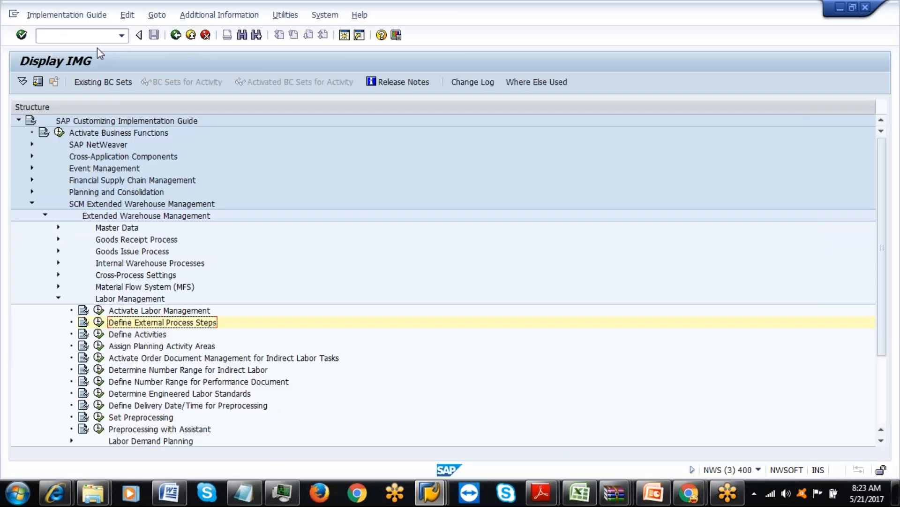
left_click(176, 36)
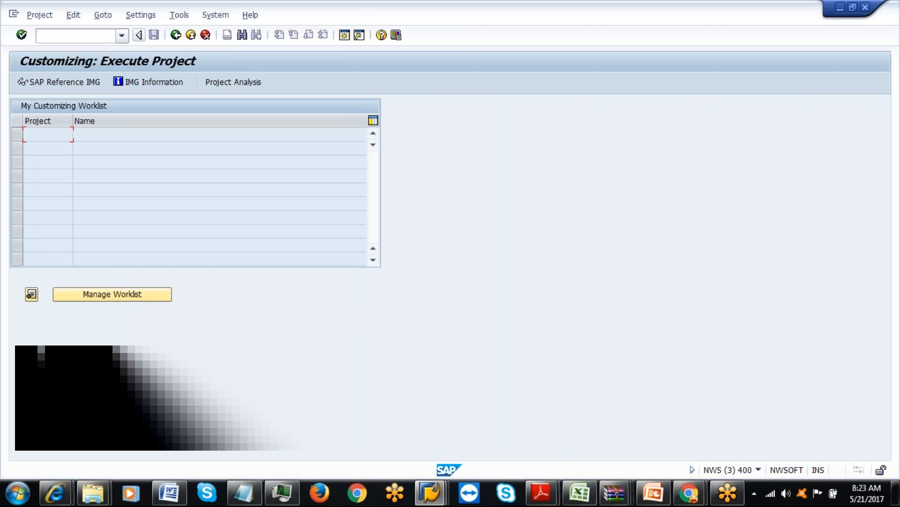
left_click(174, 36)
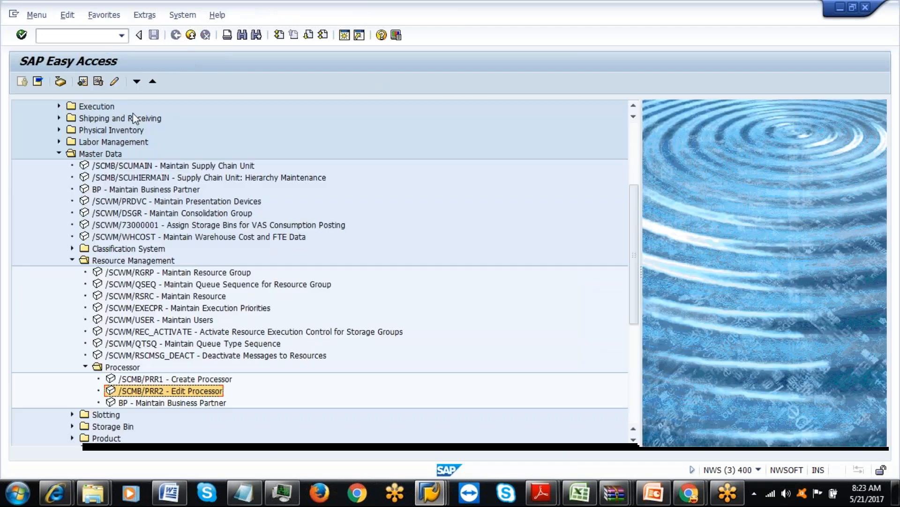
Open processor 202 for editing and bring its Warehouse Process Step Assignment into view.
double_click(148, 394)
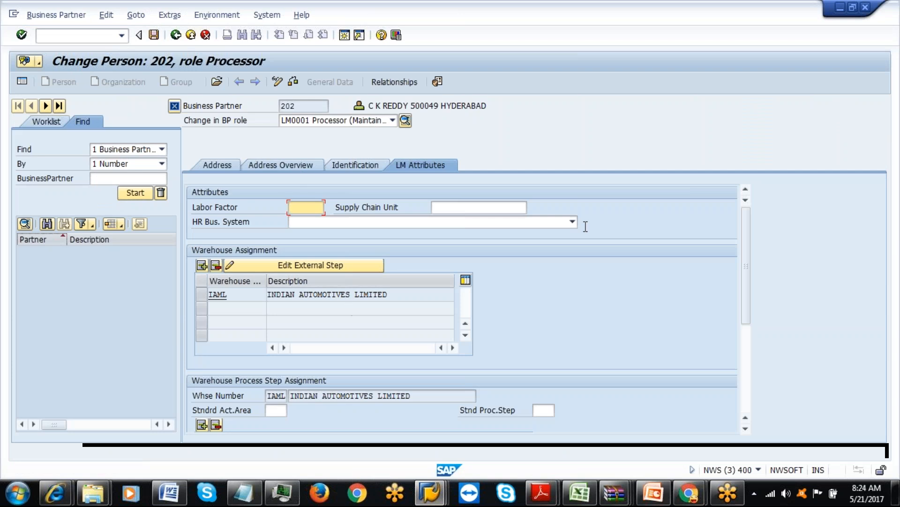
left_click_drag(747, 255, 752, 307)
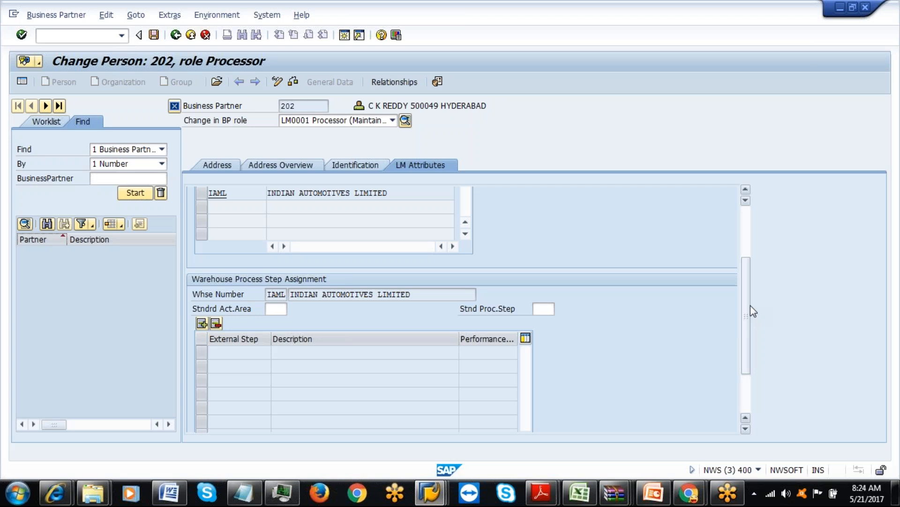
left_click(201, 323)
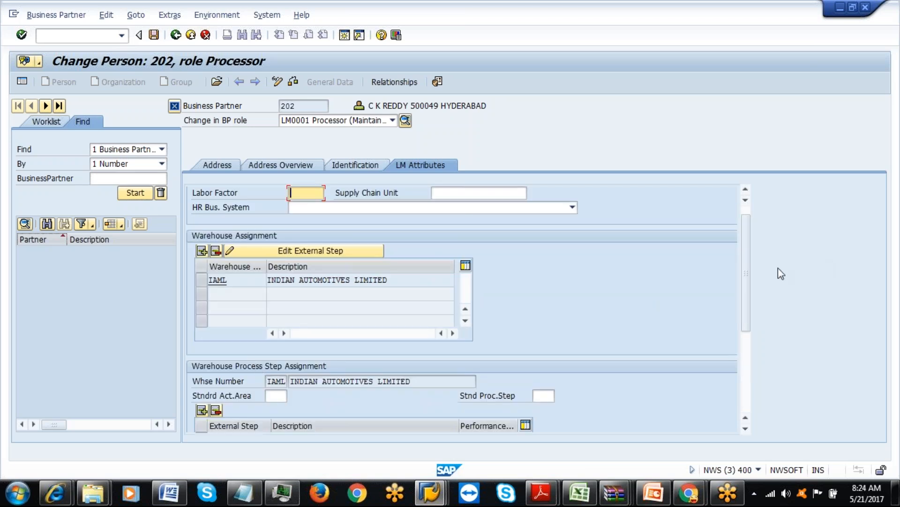
left_click_drag(746, 262, 746, 339)
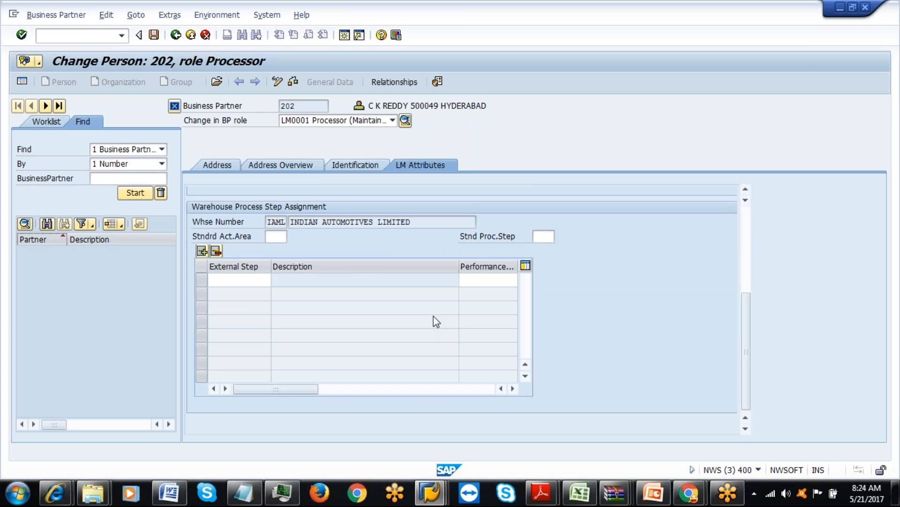
left_click(586, 500)
left_click(586, 501)
Assign external steps ILAD and ILBM in new step-assignment rows for warehouse IAML.
left_click(239, 280)
type("ILAD")
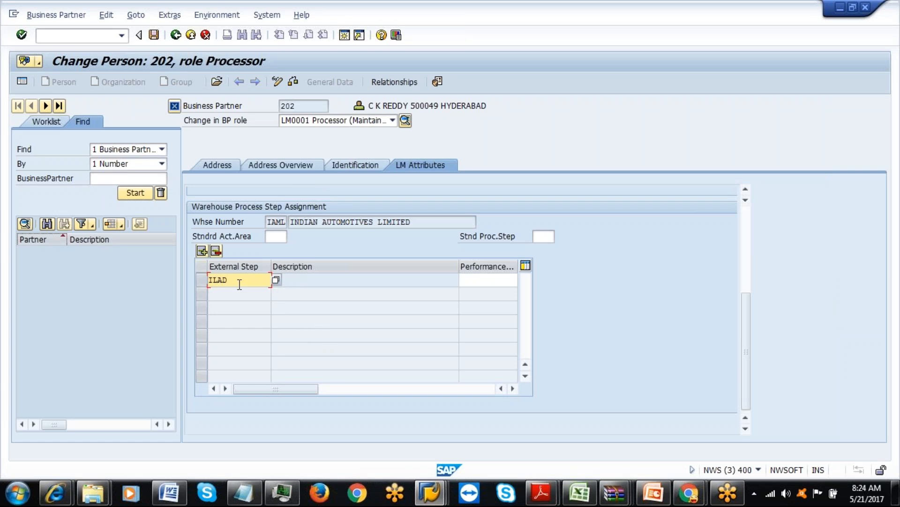
key("Return")
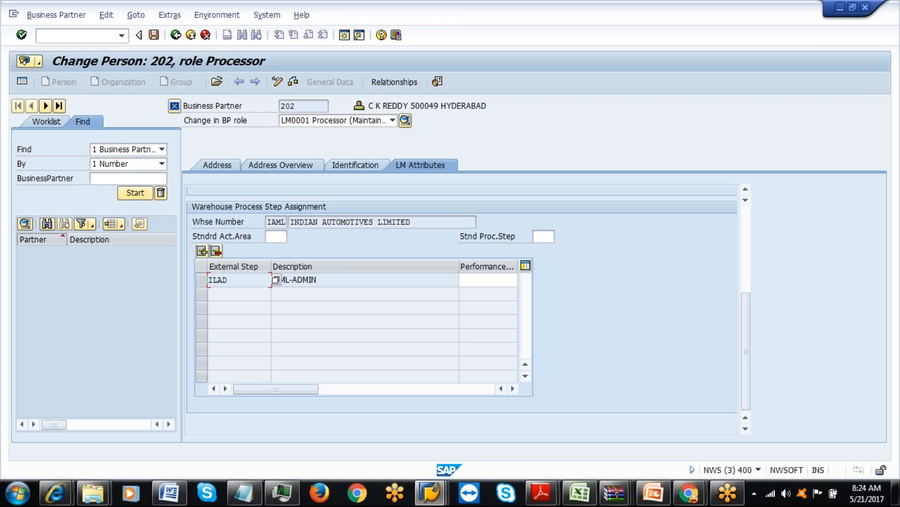
left_click(201, 251)
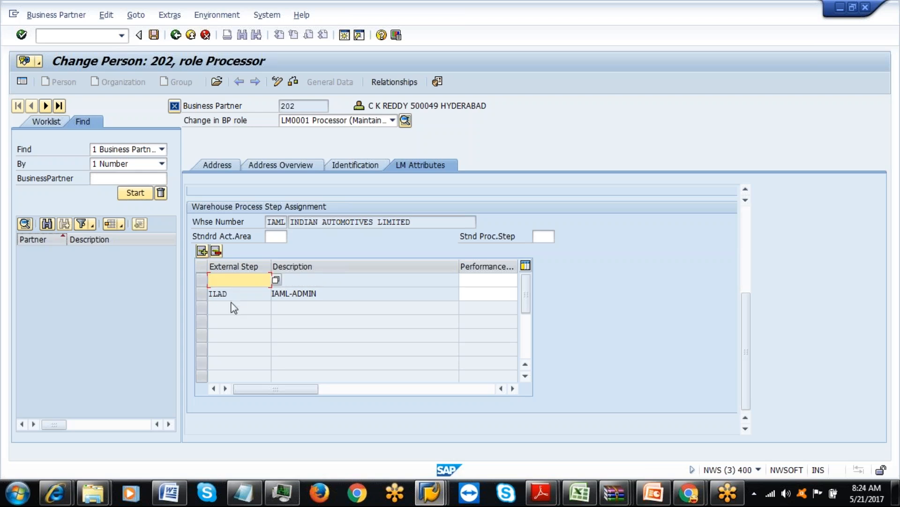
key("alt+Tab")
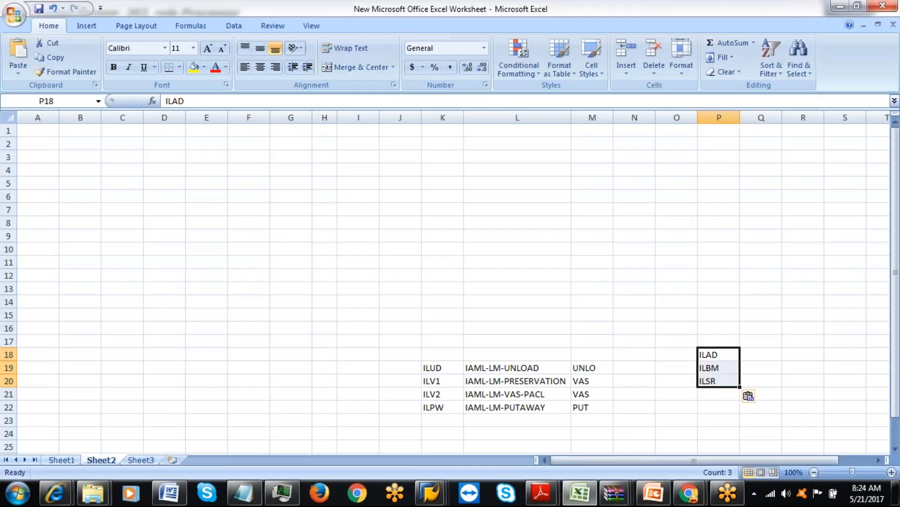
key("alt+Tab")
type("ILBM")
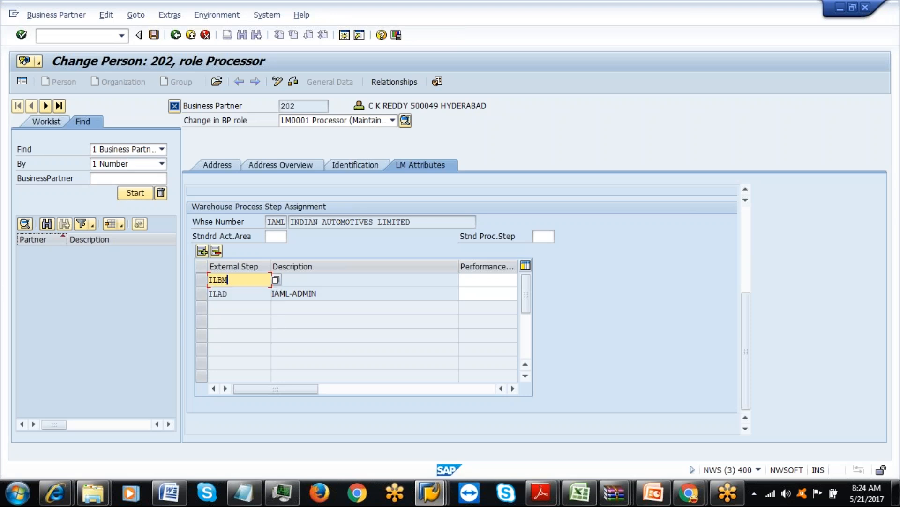
key("Return")
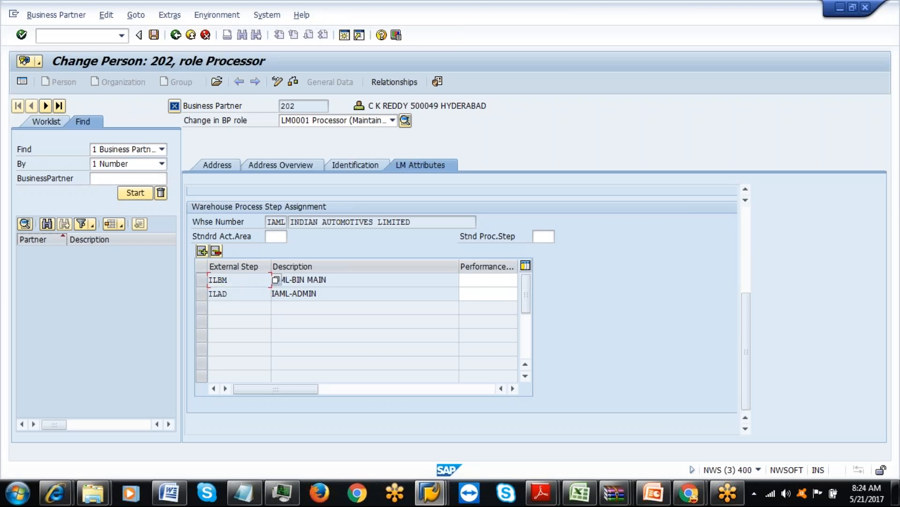
Add external step ILSR in another row and save the processor.
key("alt+Tab")
key("alt+Tab")
left_click(202, 250)
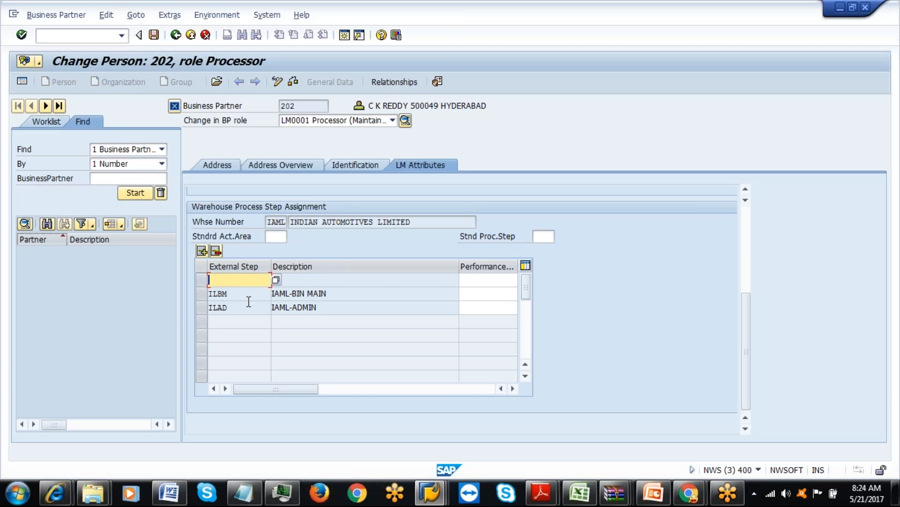
type("ILSR")
key("Return")
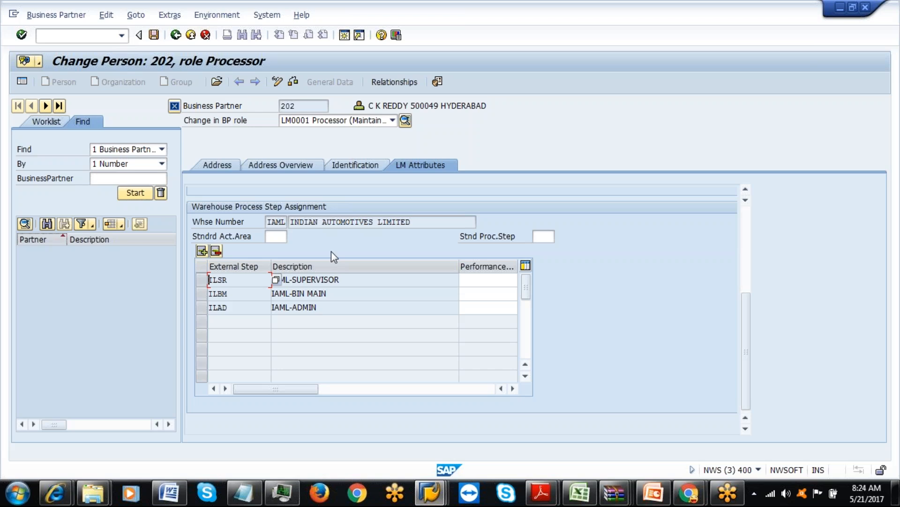
left_click(154, 34)
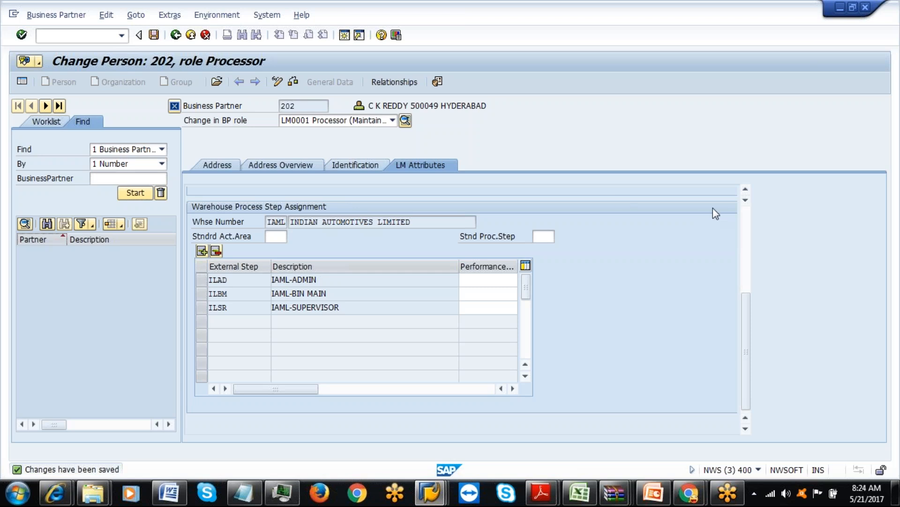
Save processor 202 again and leave it for the main menu.
left_click(746, 189)
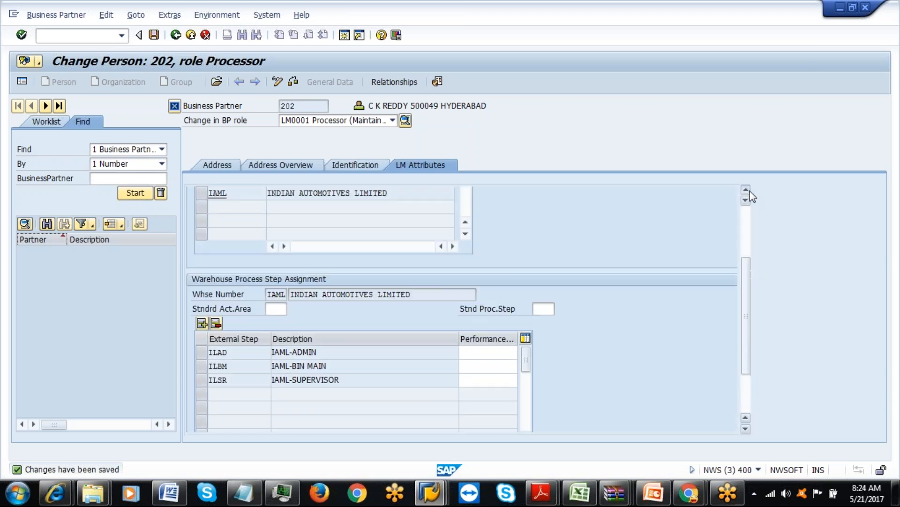
left_click(746, 189)
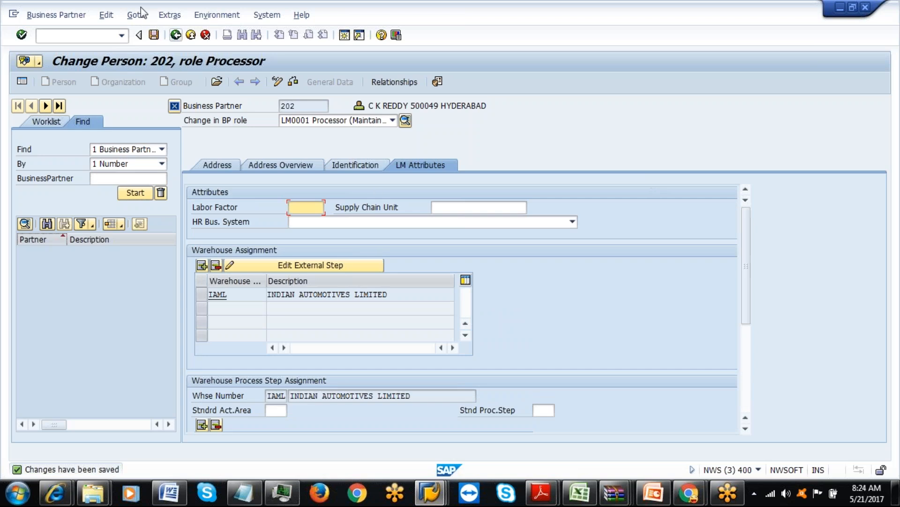
left_click(156, 36)
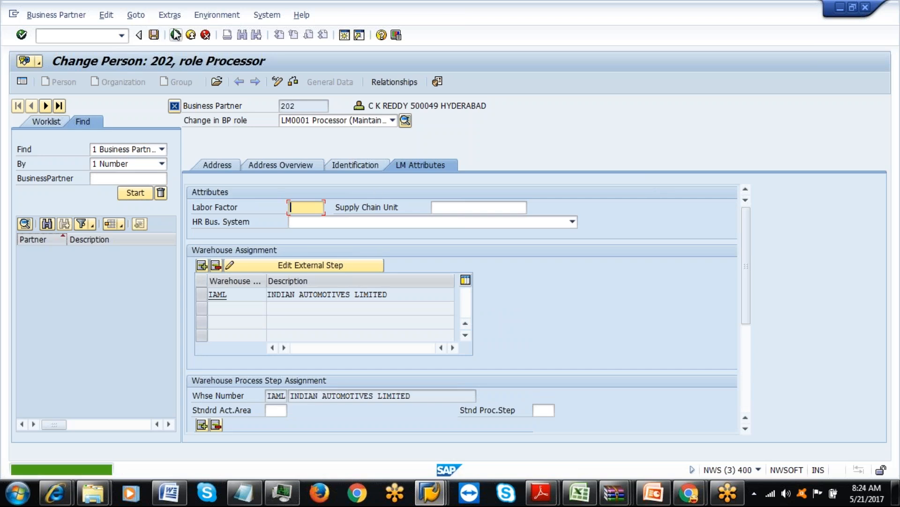
left_click(176, 35)
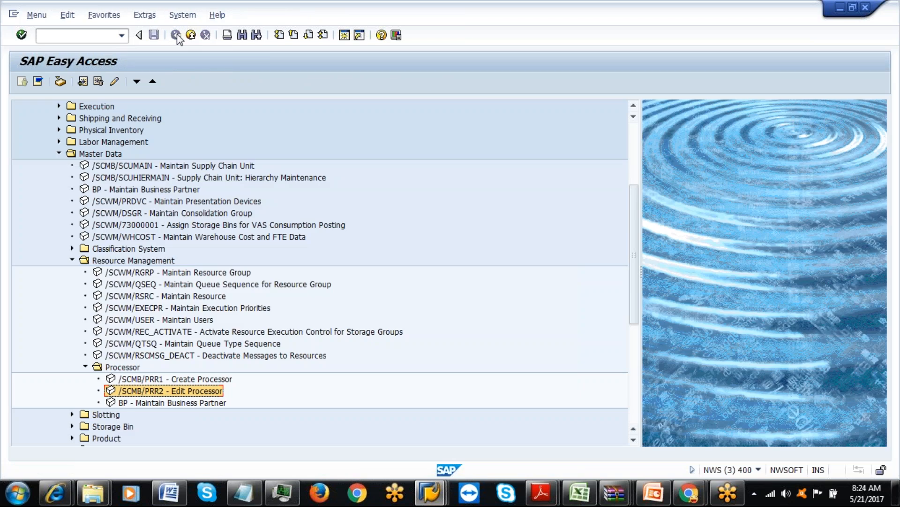
Via SPRO, expand SCM EWM > Extended Warehouse Management > Master Data in the Reference IMG.
left_click(87, 35)
type("spro")
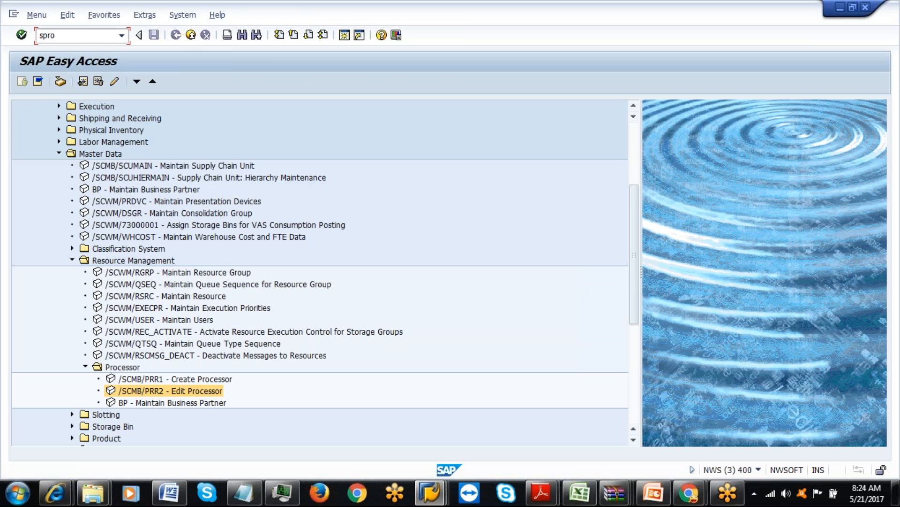
key("Return")
left_click(85, 84)
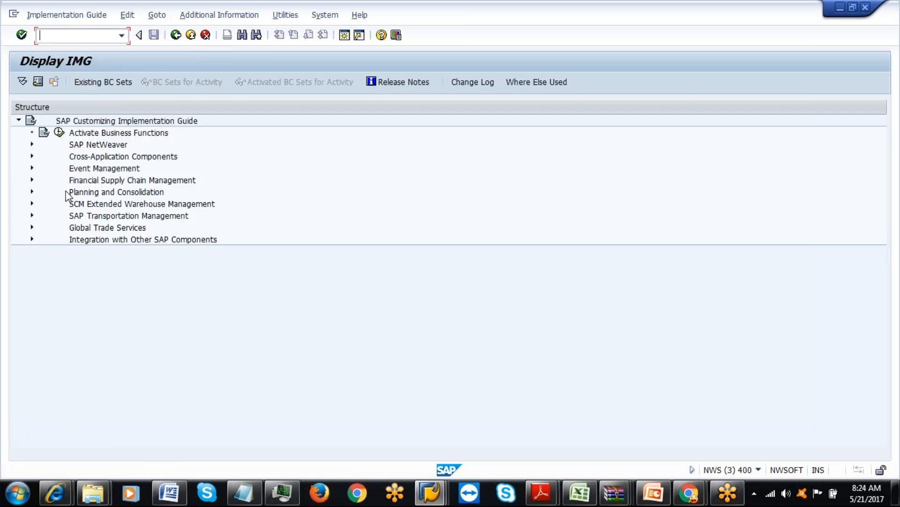
left_click(32, 203)
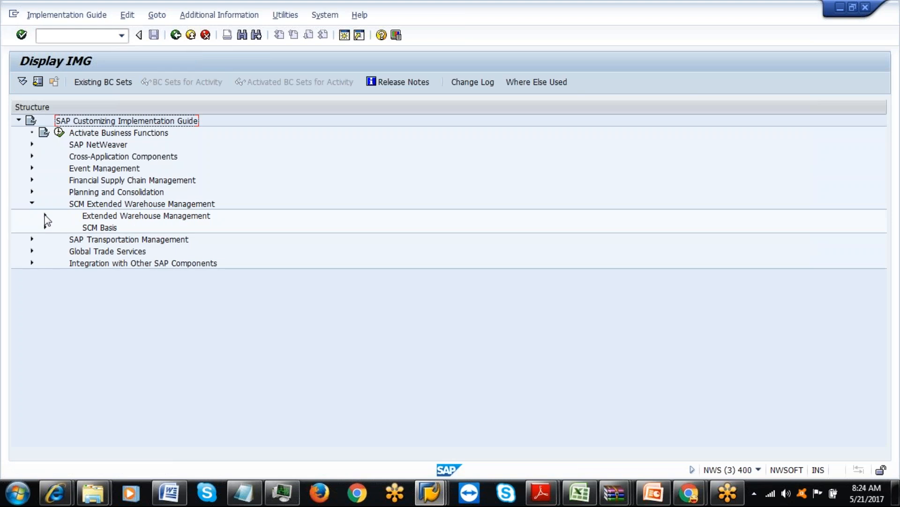
left_click(45, 215)
left_click(58, 228)
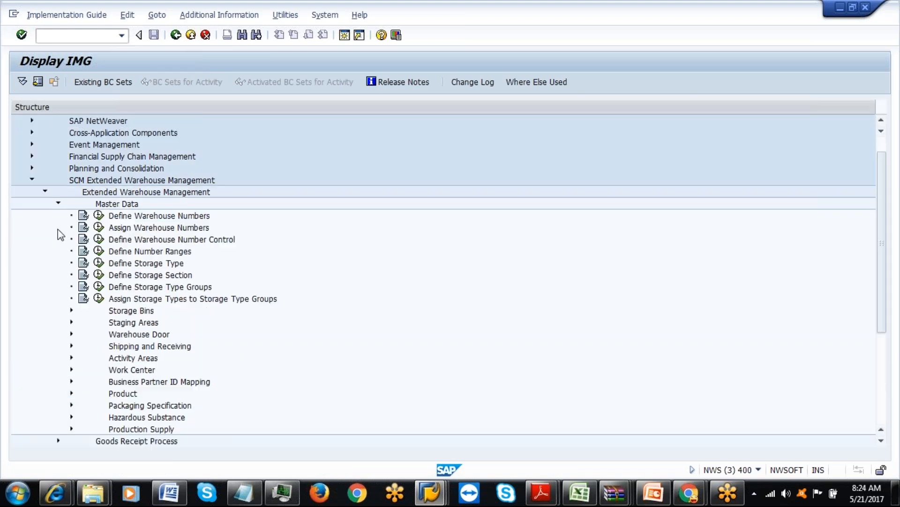
left_click(98, 251)
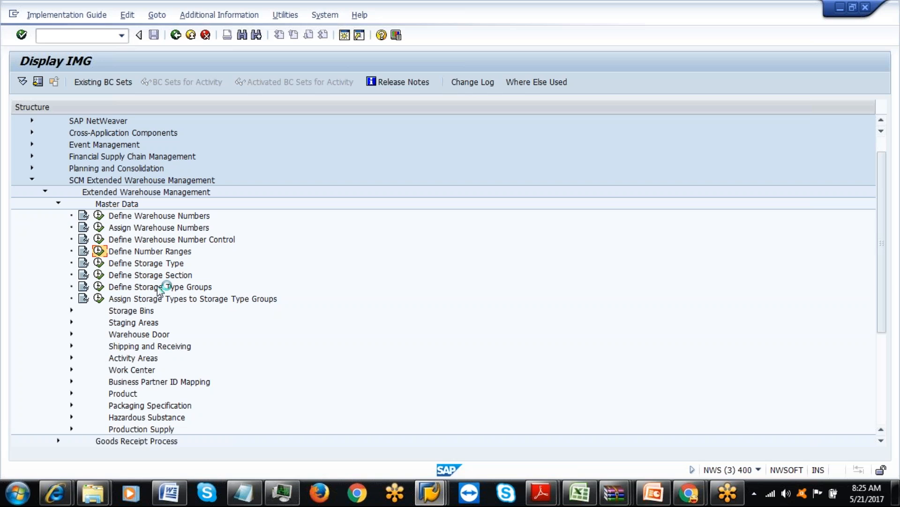
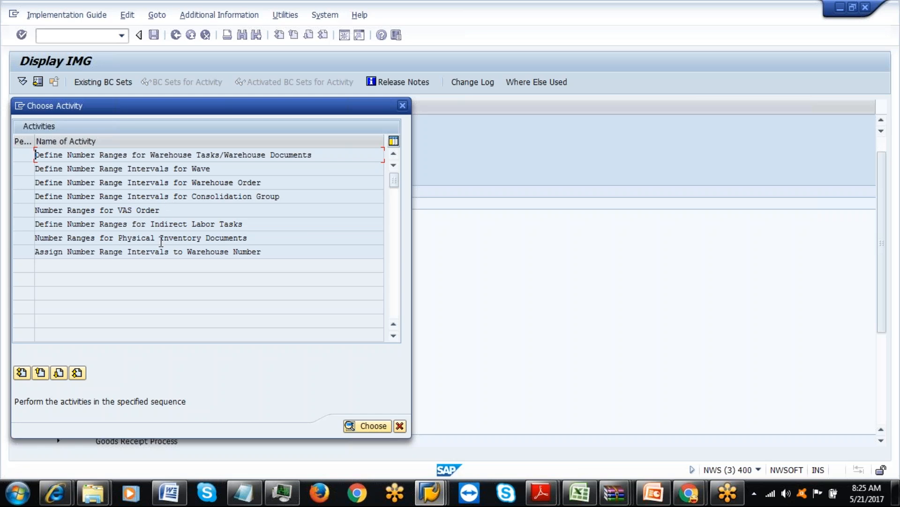
Display warehouse IAML's indirect labor task number range: interval 06 covers 600–699, current status 609.
double_click(175, 228)
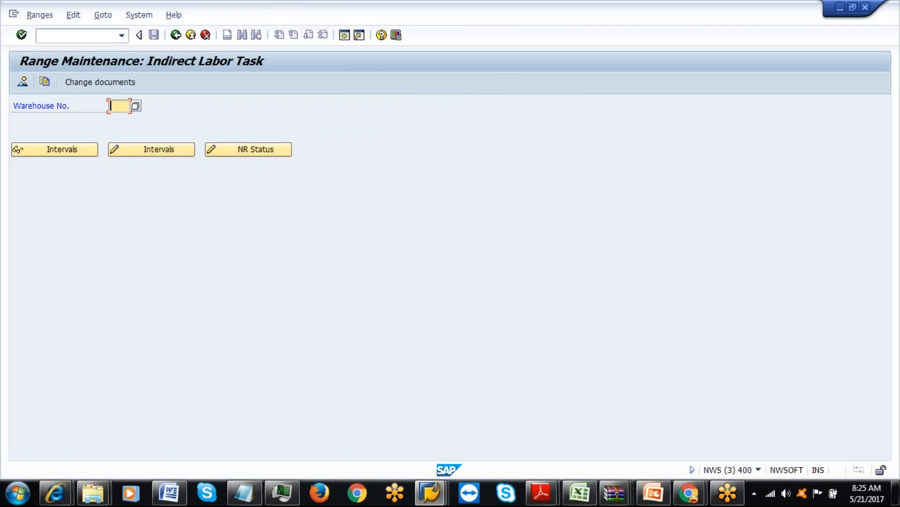
type("IAML")
left_click(75, 149)
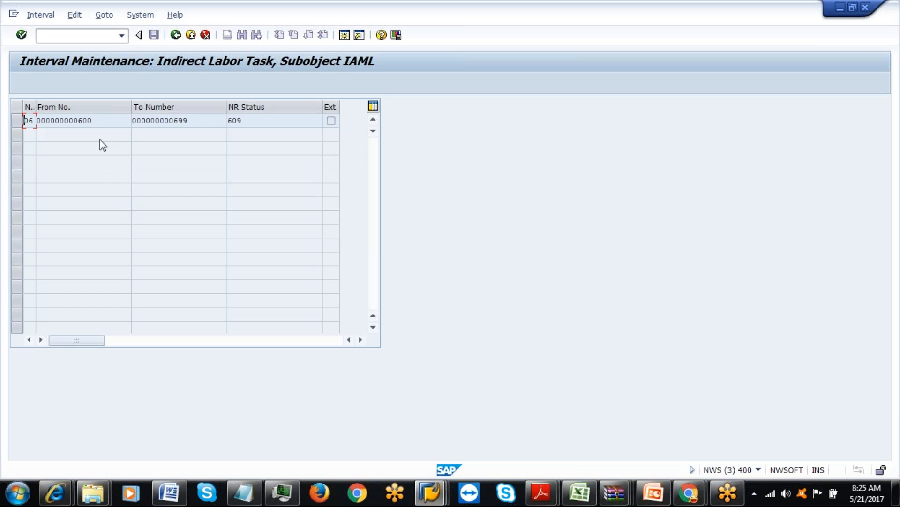
left_click(197, 123)
left_click(269, 122)
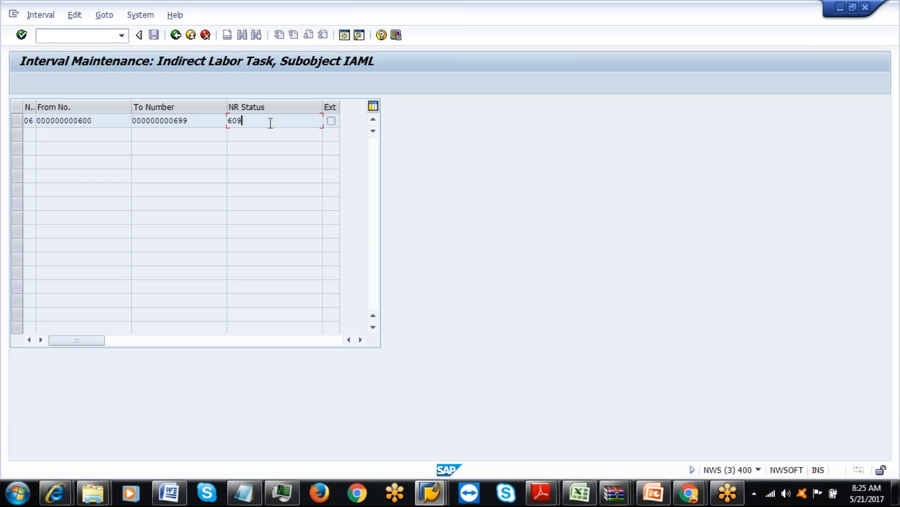
Back out of the number range screens to the IMG structure and open a new SAP session.
left_click(175, 35)
left_click(175, 35)
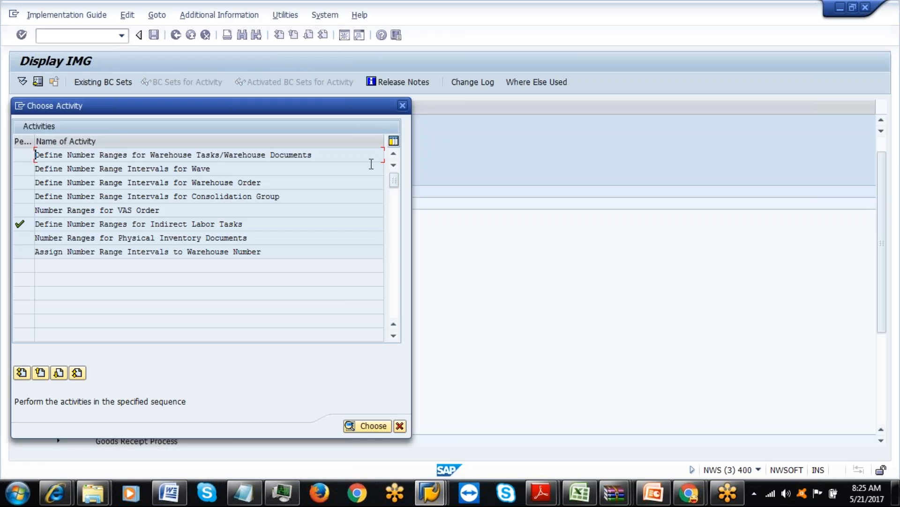
left_click(402, 105)
left_click(429, 494)
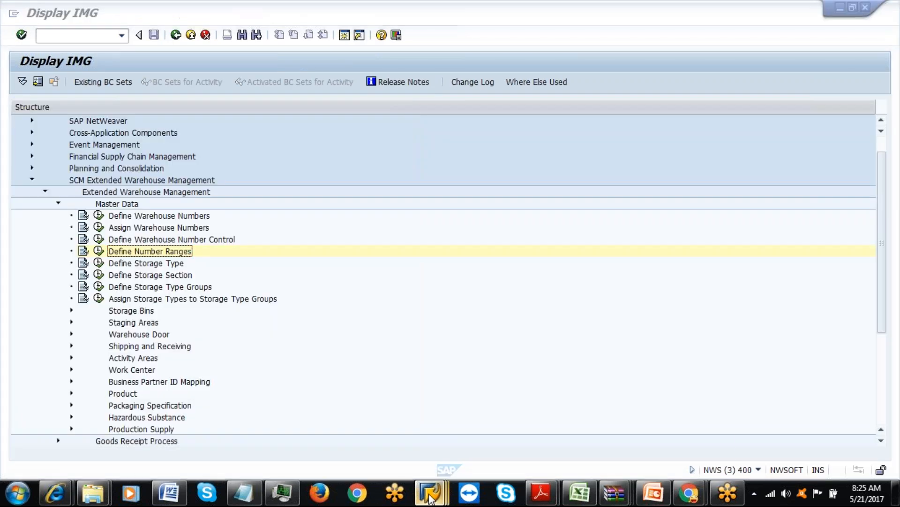
left_click(501, 422)
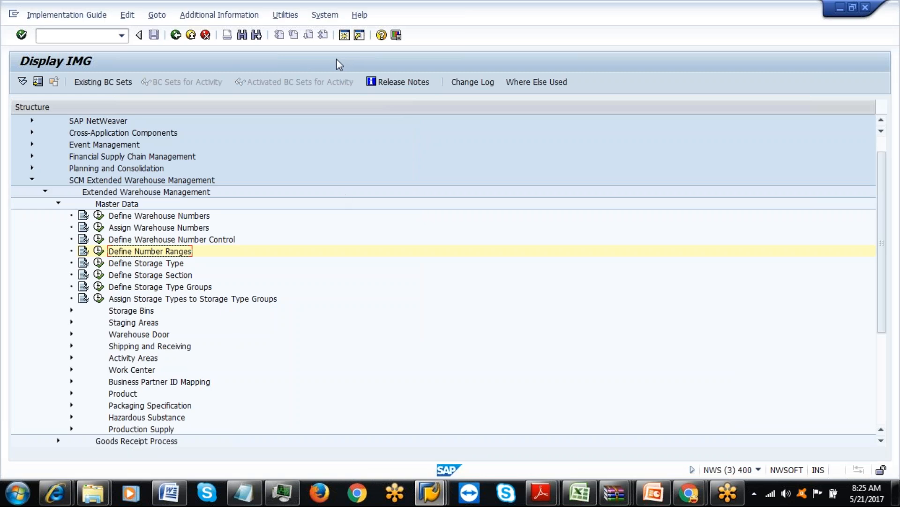
left_click(344, 41)
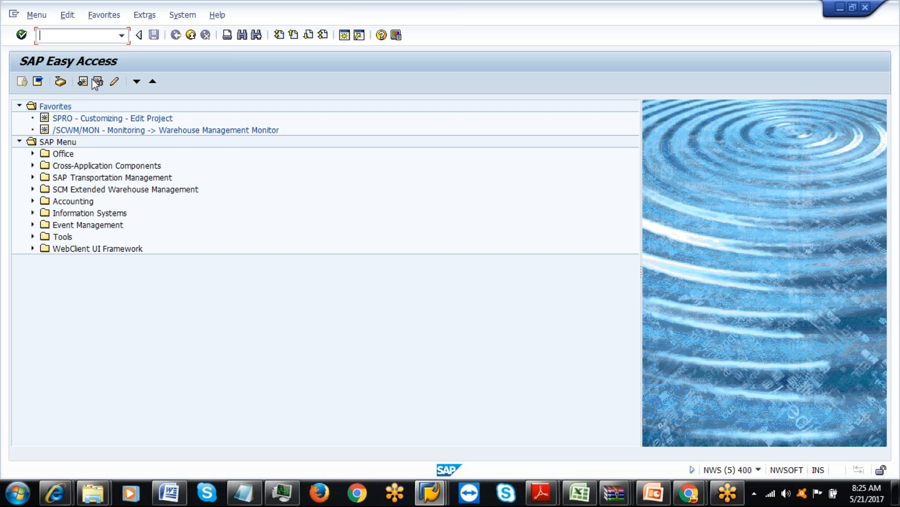
Expand SCM Extended Warehouse Management and browse its Execution, Work Scheduling and Settings folders.
double_click(42, 188)
left_click(45, 201)
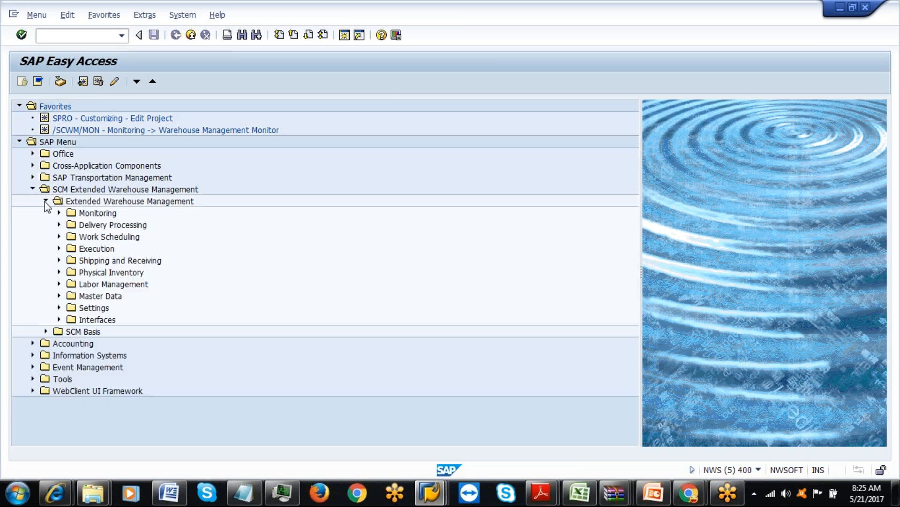
left_click(58, 248)
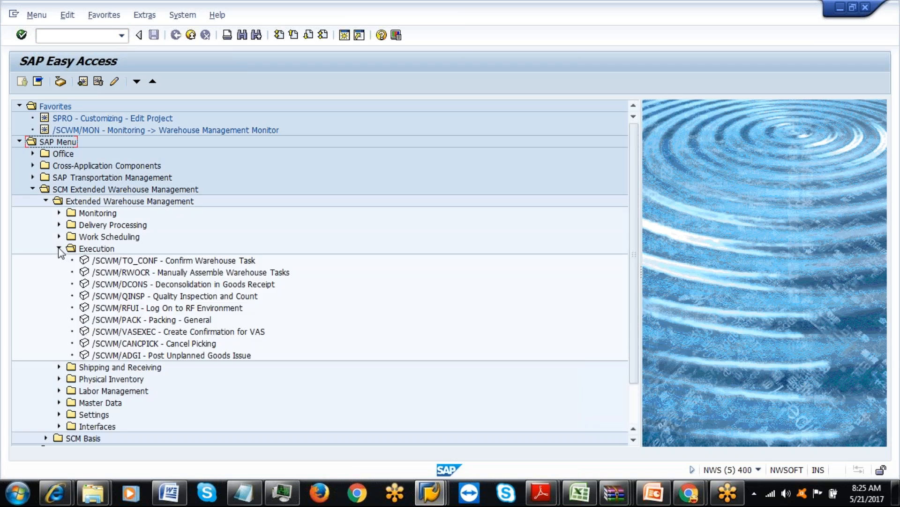
left_click(58, 248)
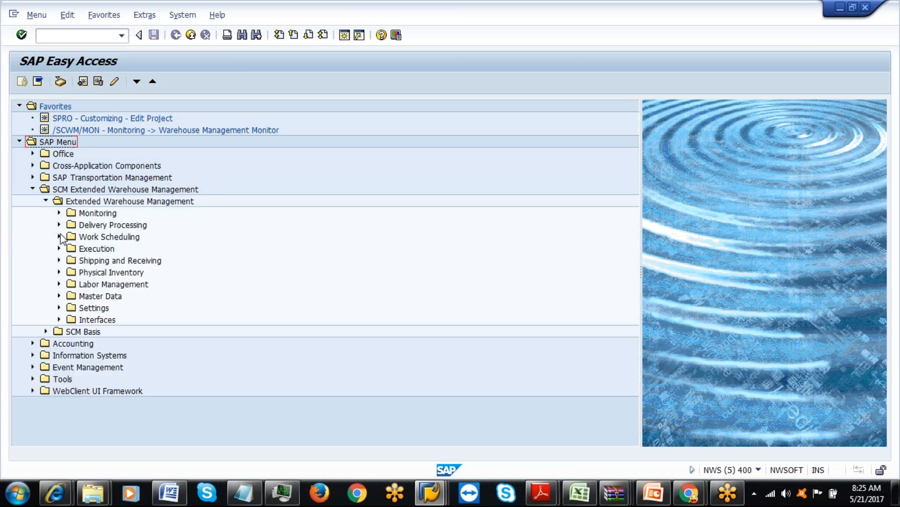
left_click(59, 236)
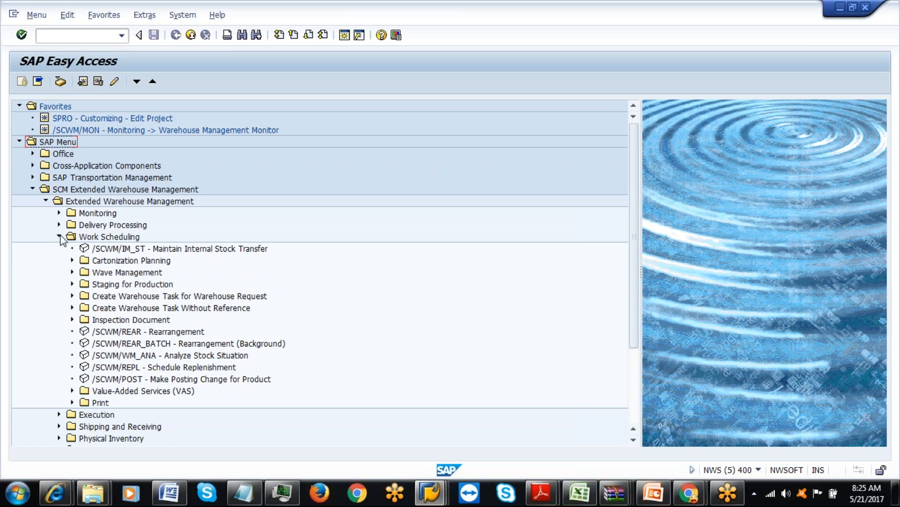
left_click(60, 237)
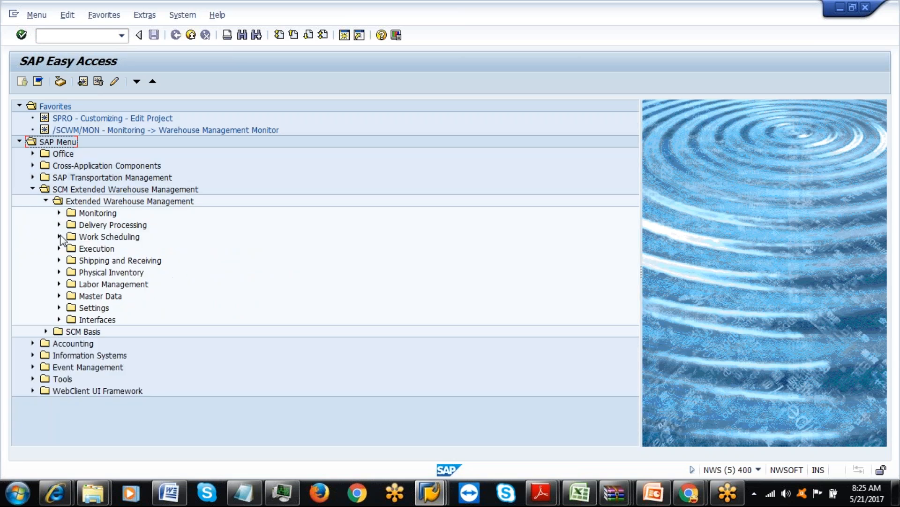
left_click(60, 308)
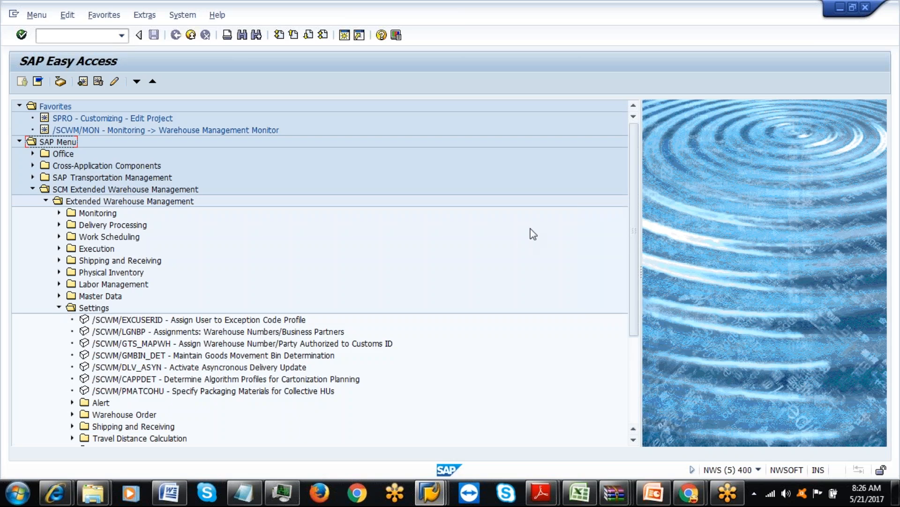
left_click_drag(634, 243, 635, 289)
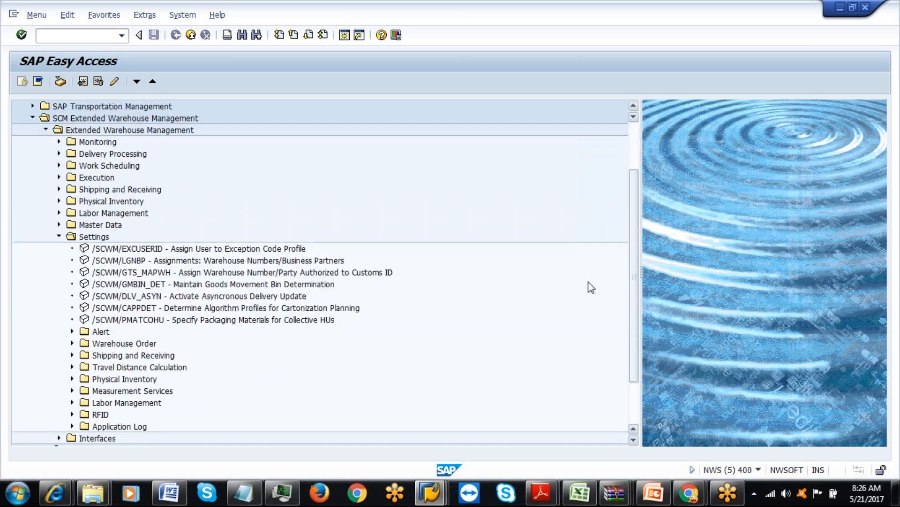
Open the Labor Management folder and select /SCWM/ILT Maintain Indirect Labor Task.
left_click(73, 403)
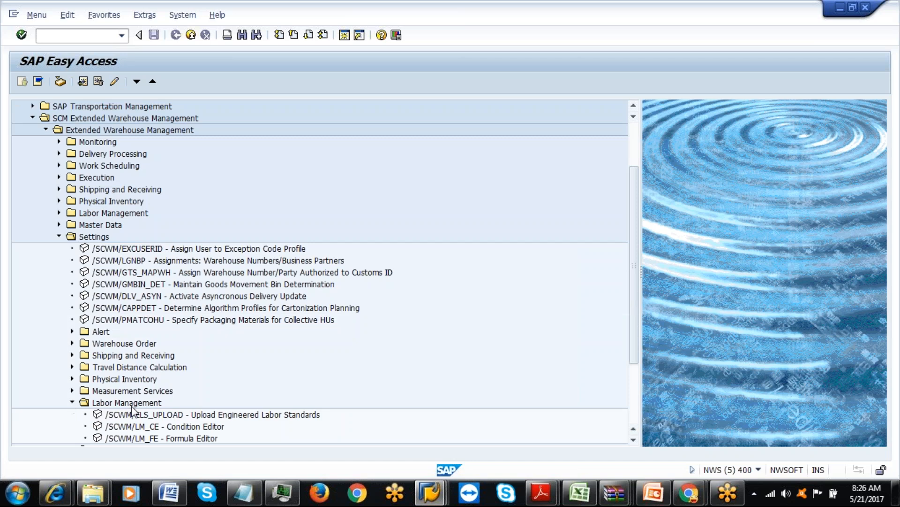
left_click(72, 402)
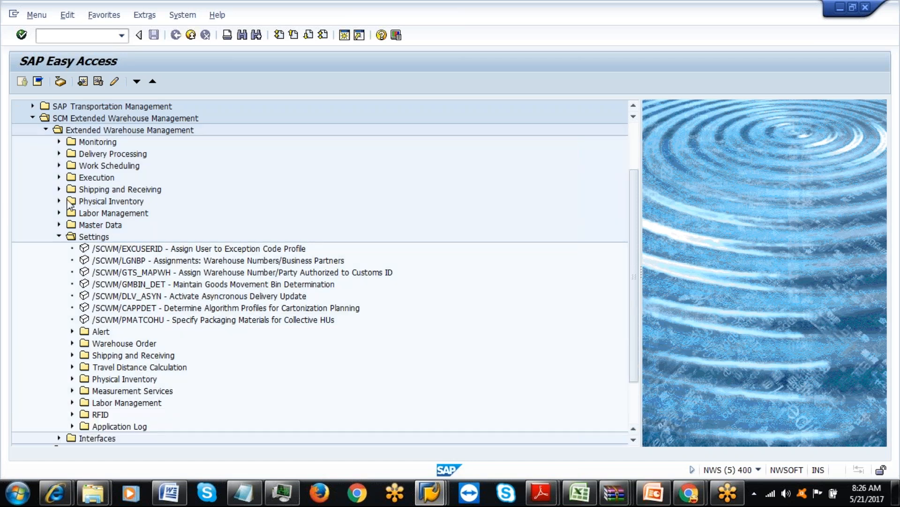
left_click(59, 235)
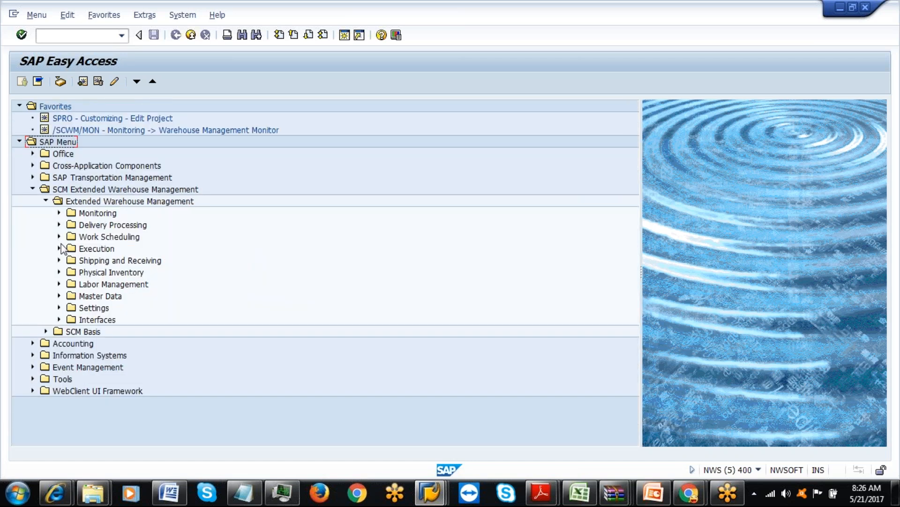
left_click(59, 284)
left_click(73, 296)
left_click(73, 296)
left_click(109, 308)
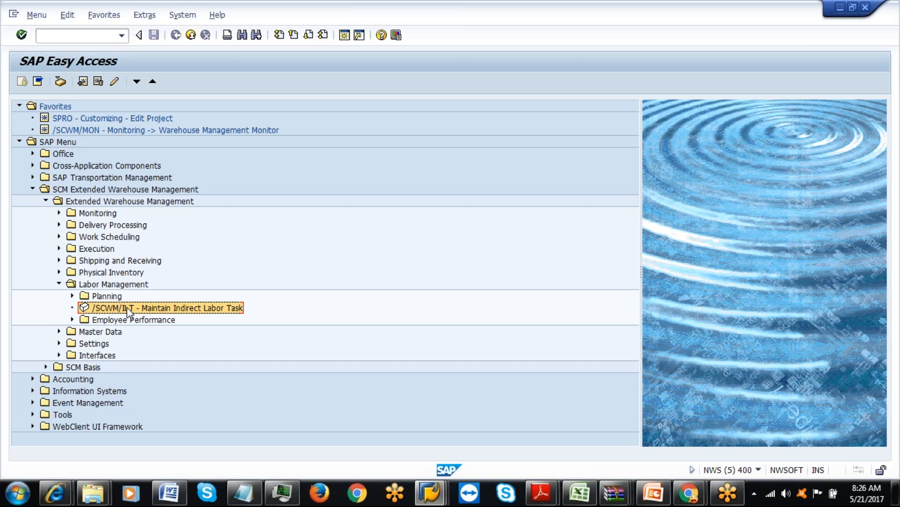
Launch /SCWM/ILT for IAML and try creating an ILAD task, dismissing the 'Labor Management not activated' error.
double_click(126, 306)
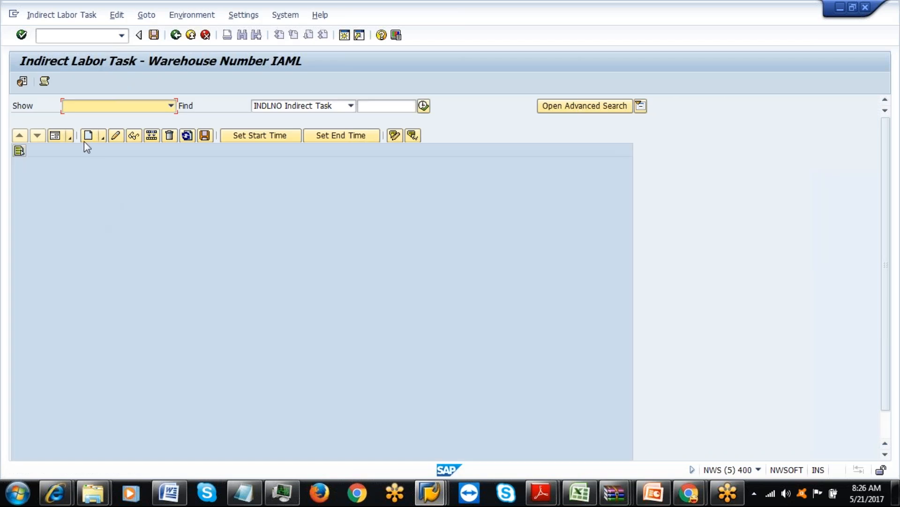
left_click(102, 137)
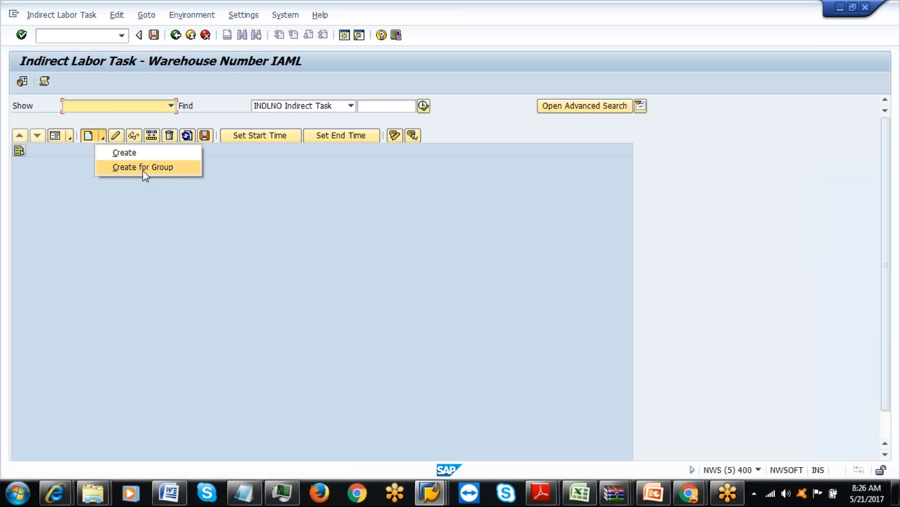
left_click(87, 140)
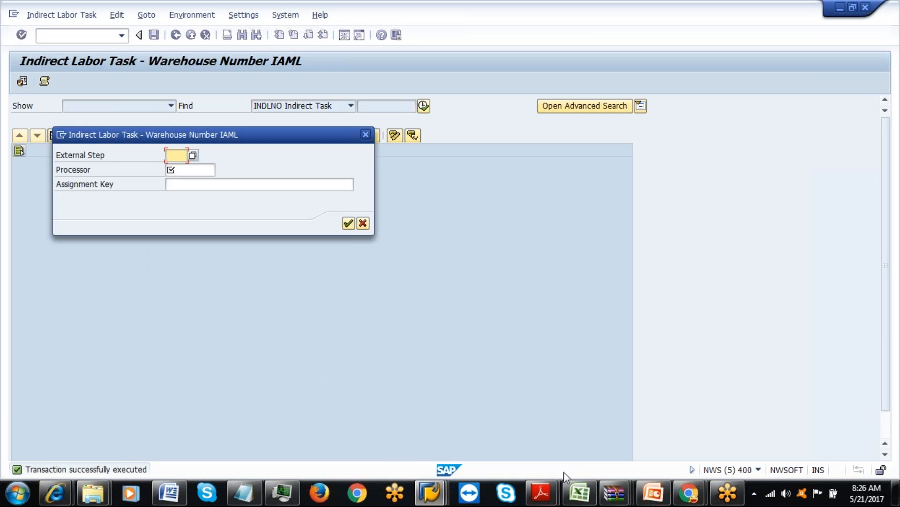
left_click(587, 498)
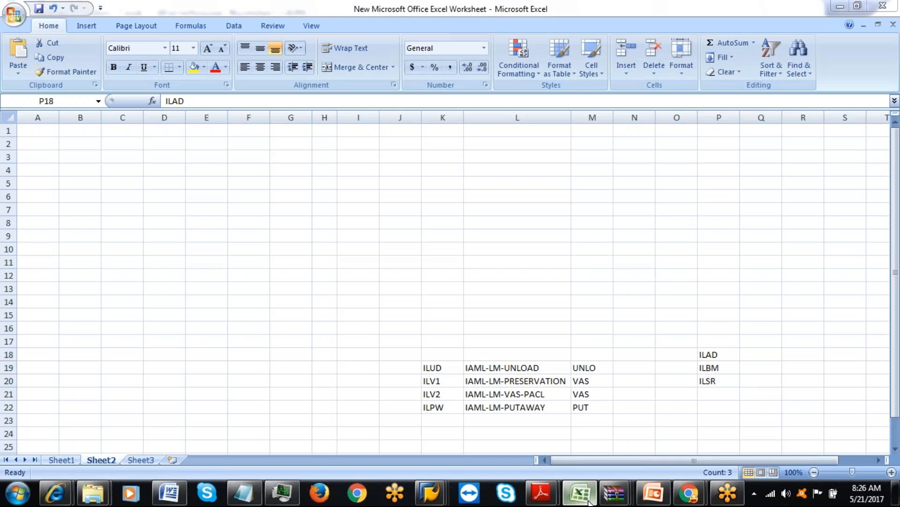
left_click(588, 500)
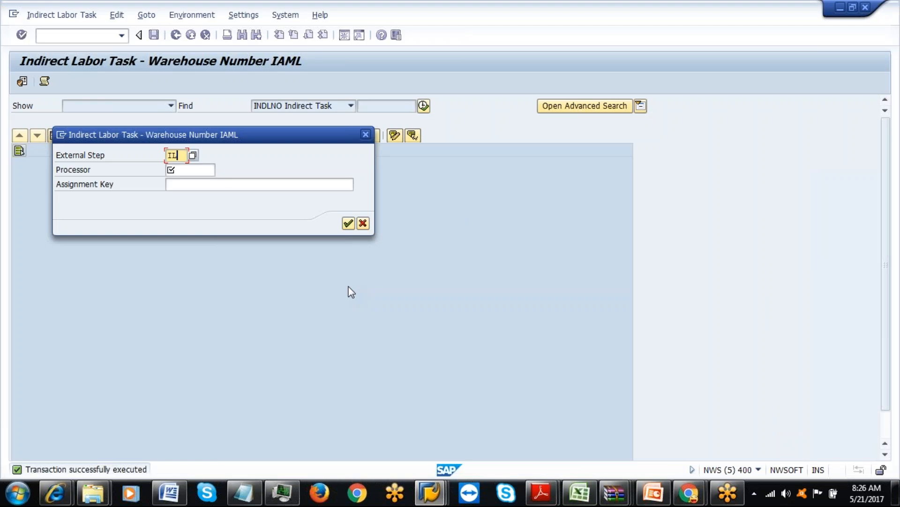
left_click(203, 169)
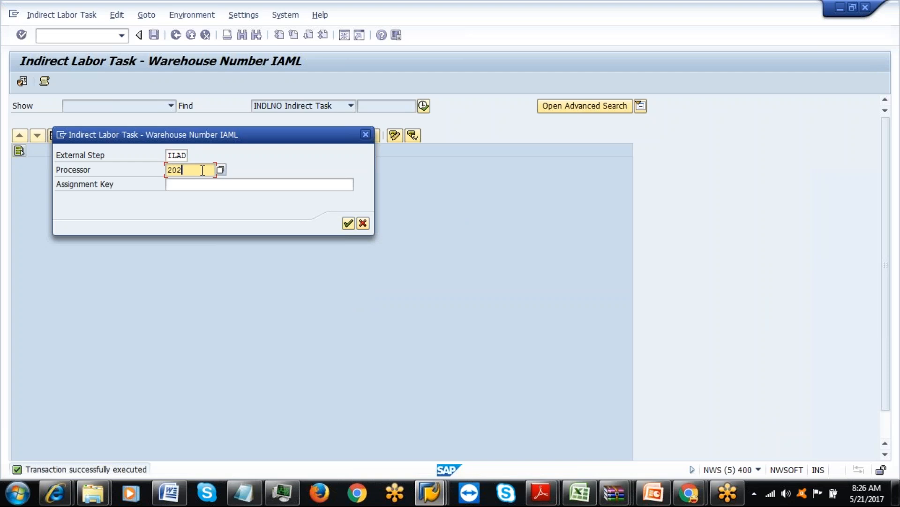
left_click(350, 225)
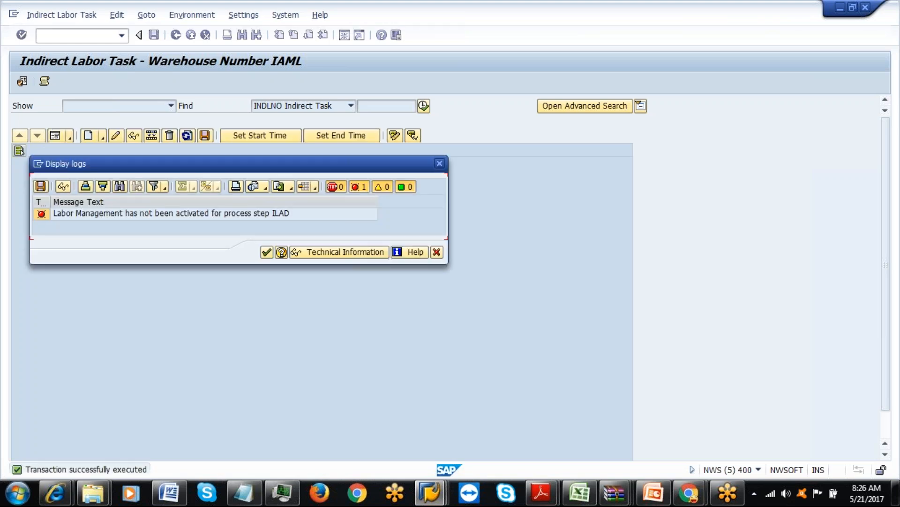
left_click(267, 253)
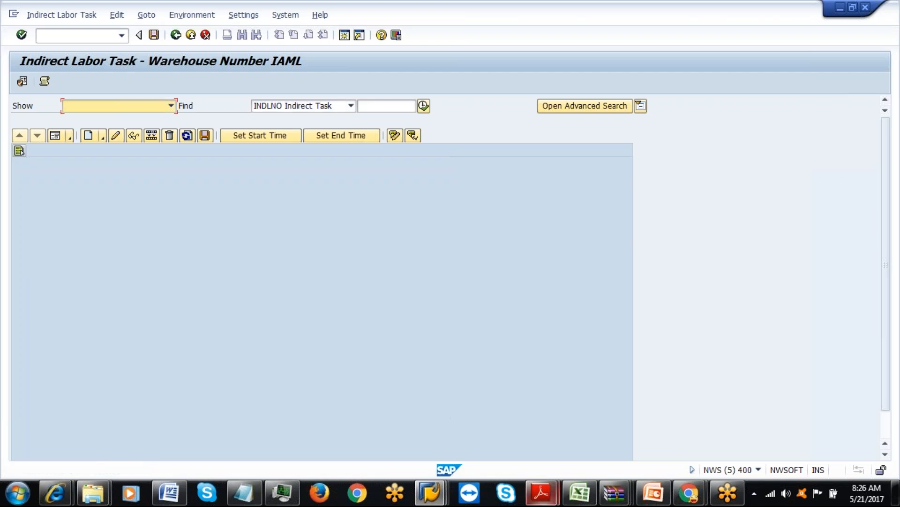
left_click(429, 492)
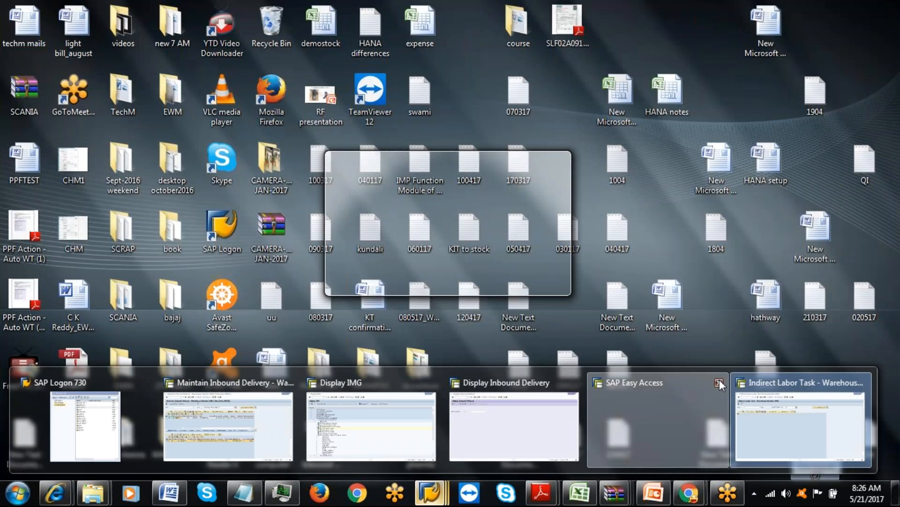
In the Display IMG tree, expand Extended Warehouse Management > Labor Management and run Activate Labor Management.
left_click(719, 379)
left_click(658, 418)
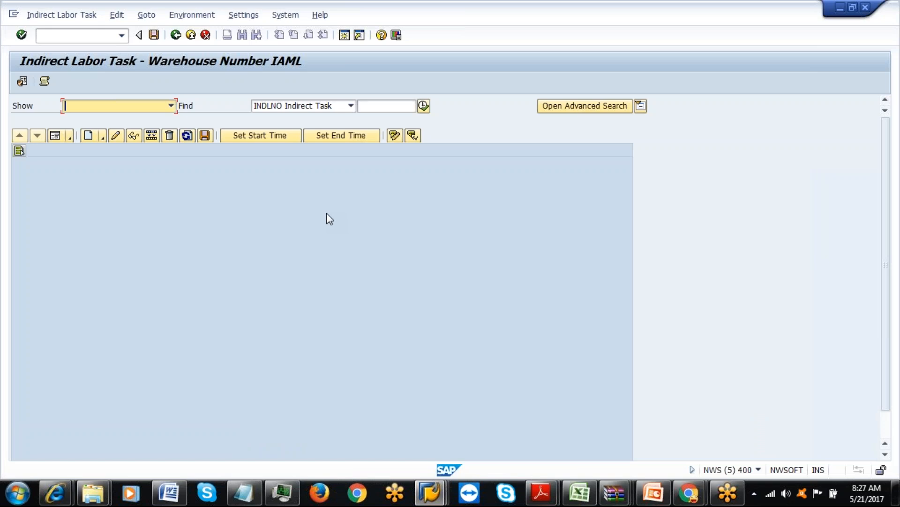
left_click(428, 493)
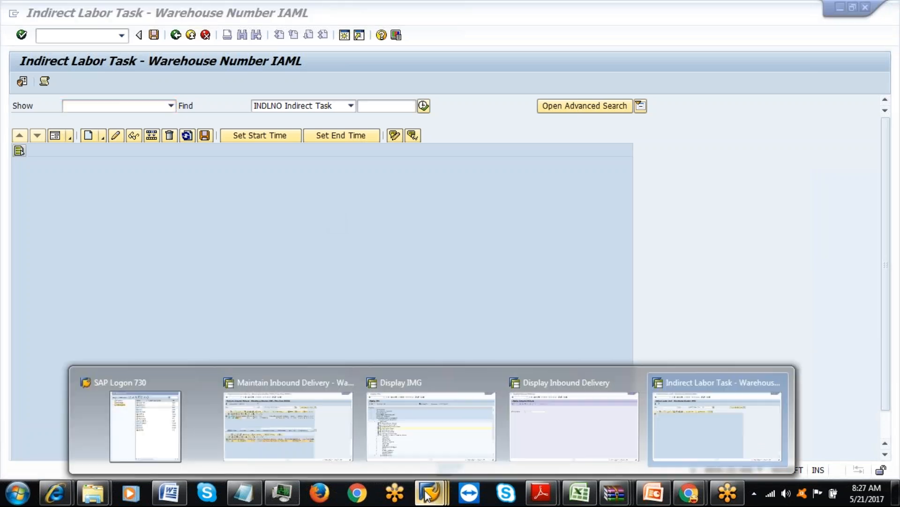
left_click(454, 439)
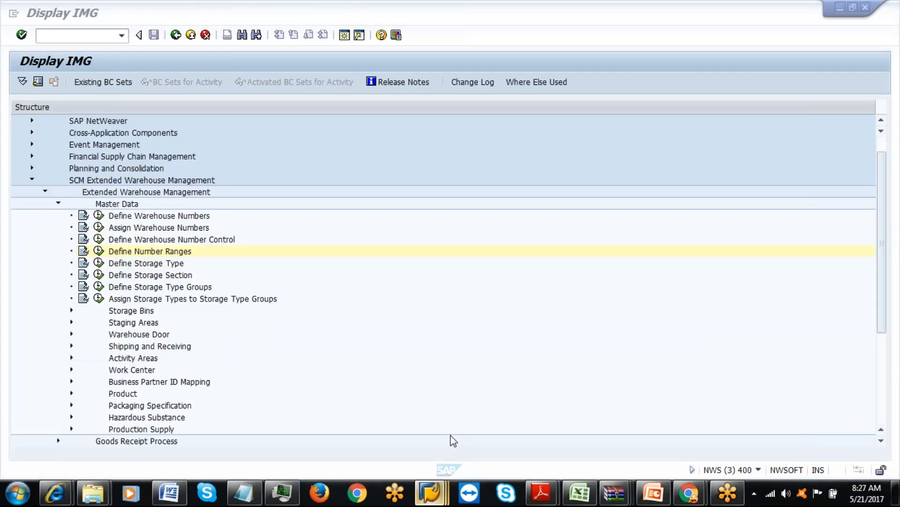
left_click(60, 204)
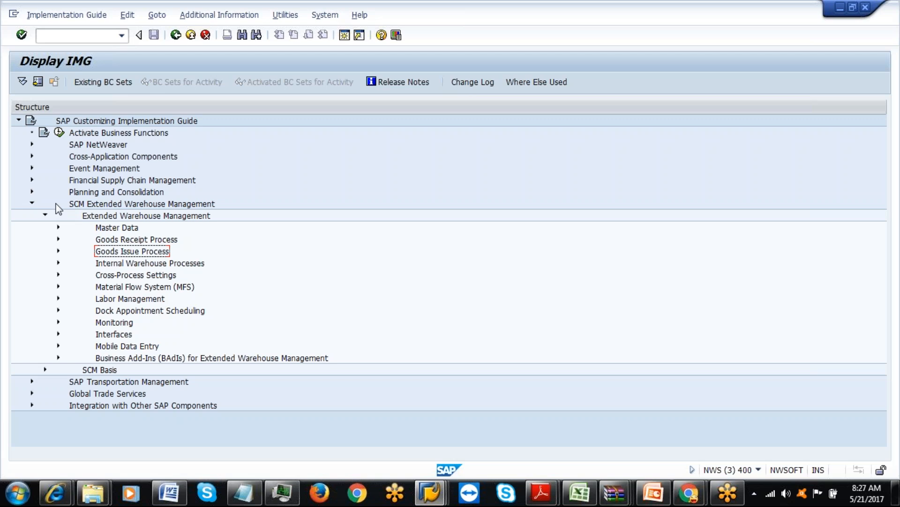
left_click(133, 215)
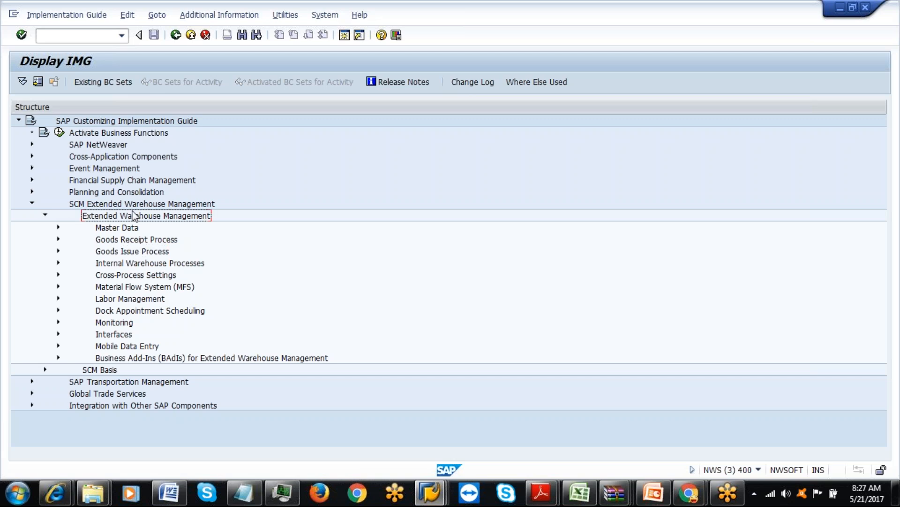
left_click(59, 276)
left_click(58, 253)
left_click(59, 298)
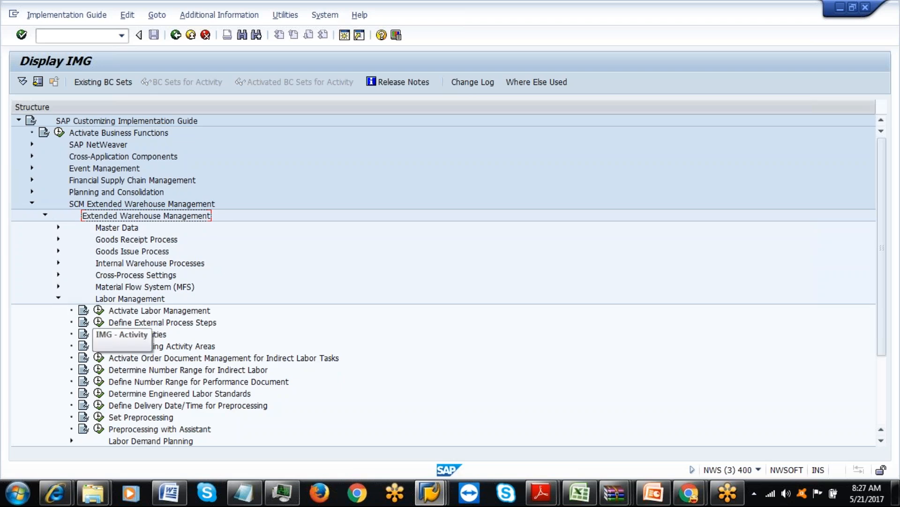
left_click(98, 310)
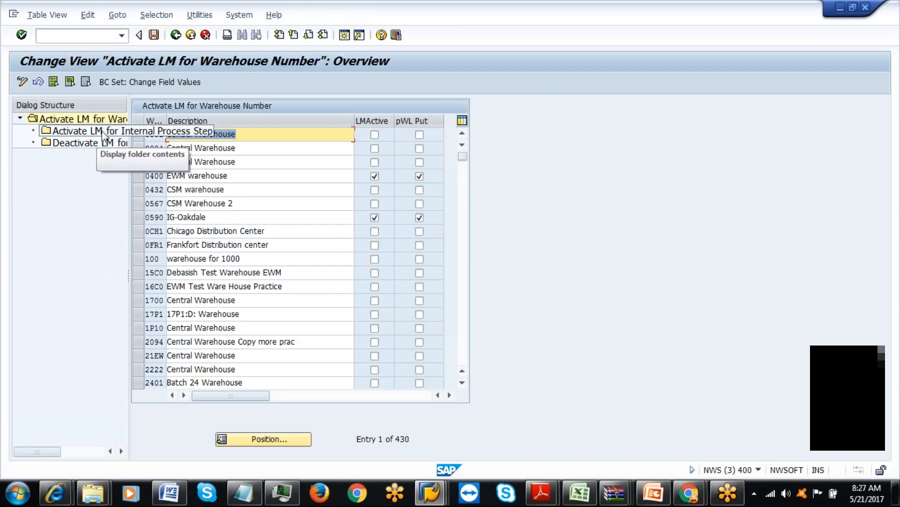
Position the warehouse list on IAML and open its Activate LM for Internal Process Step view.
left_click(247, 439)
type("IAML")
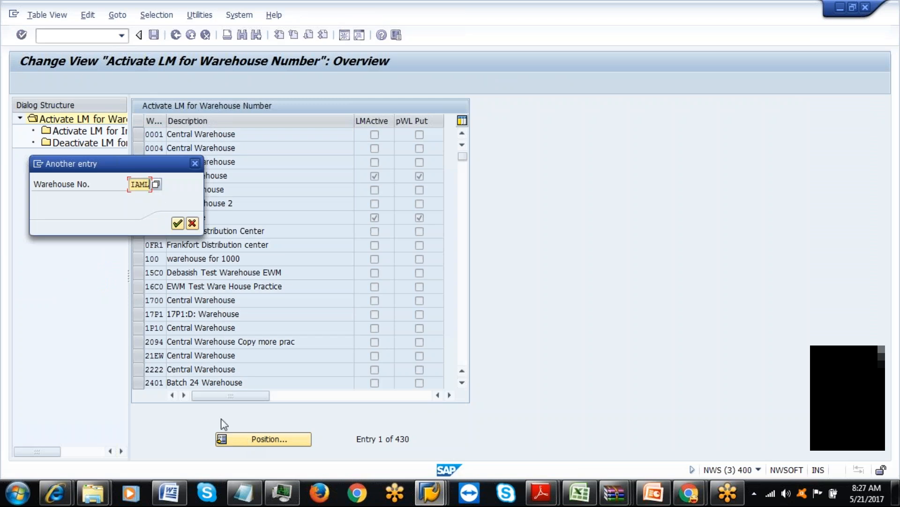
left_click(177, 223)
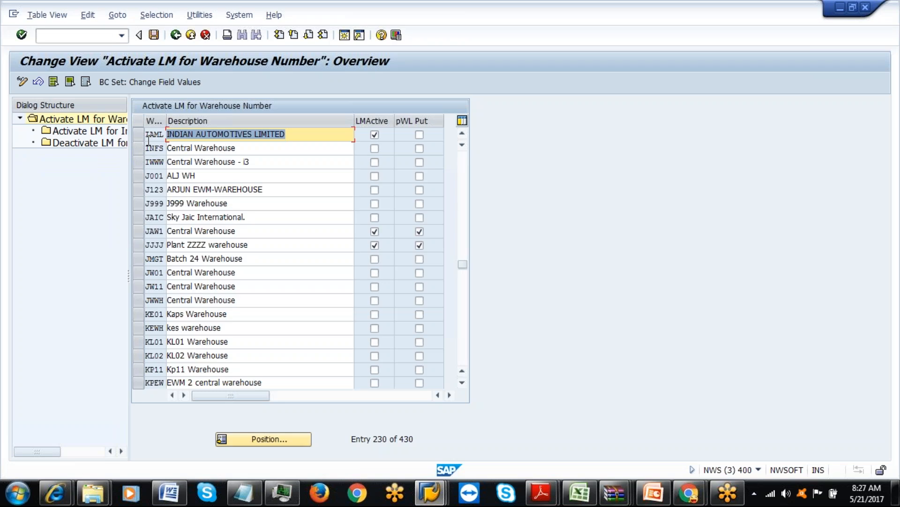
double_click(115, 133)
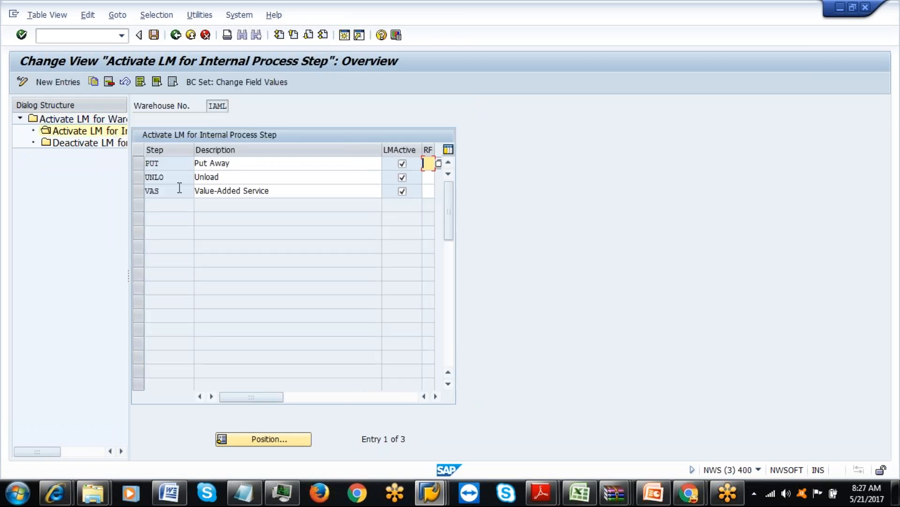
Add a new entry for step INDL Indirect Labor and save it under the customizing request.
left_click(58, 82)
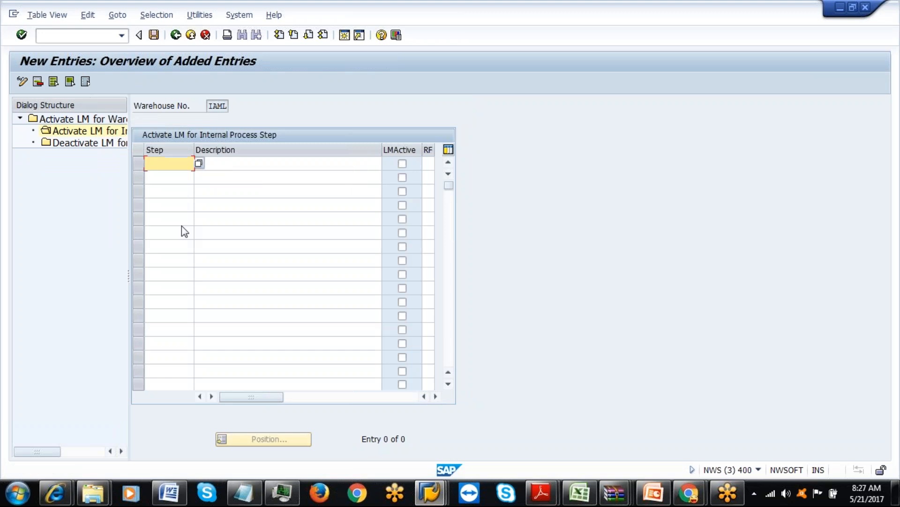
left_click(199, 163)
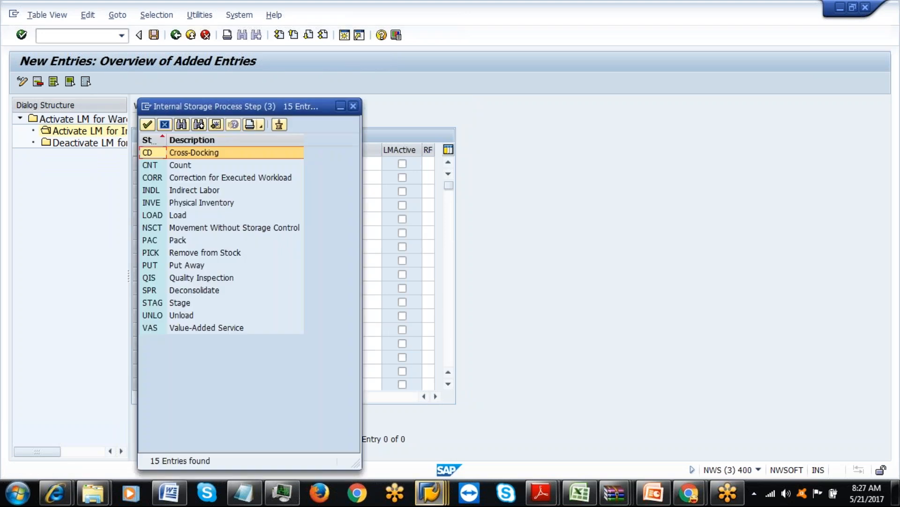
double_click(183, 190)
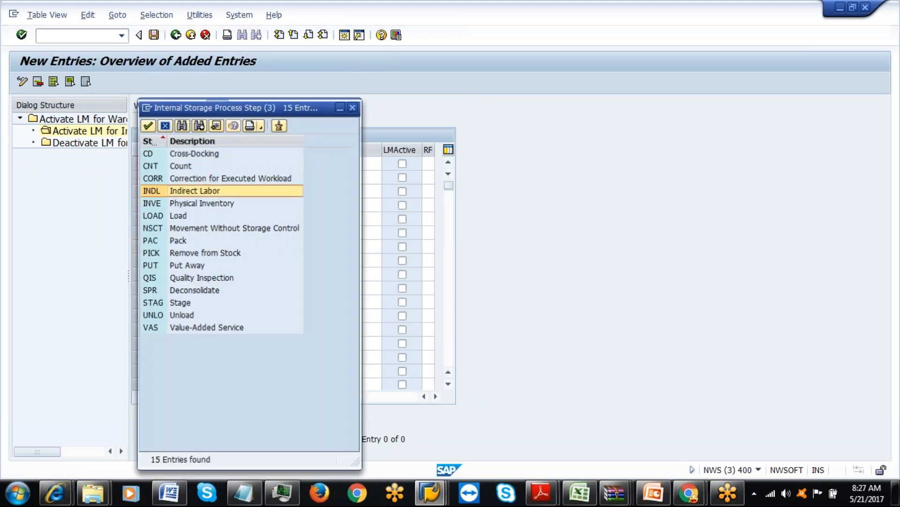
key("Return")
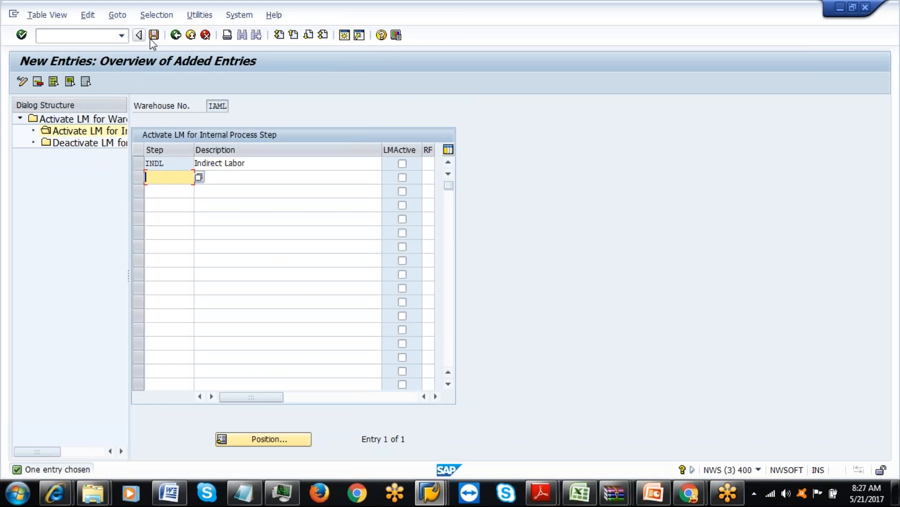
left_click(153, 35)
key("Return")
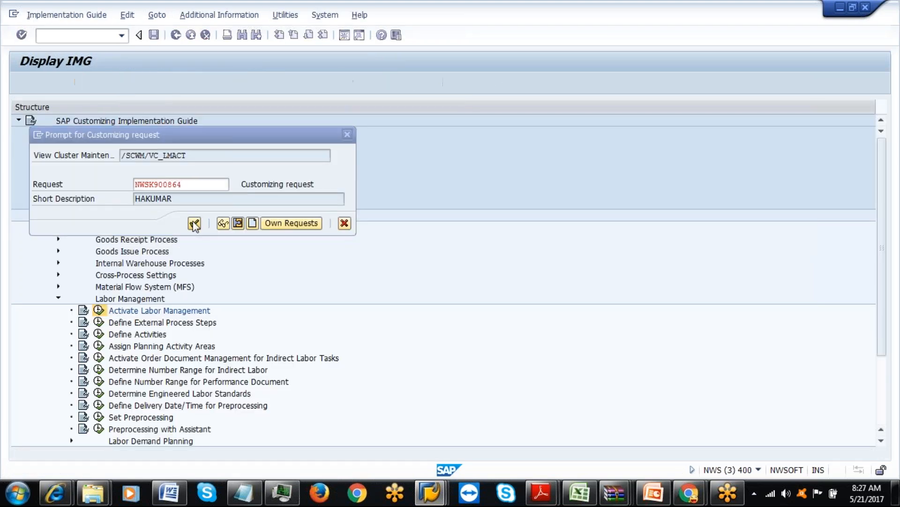
left_click(176, 36)
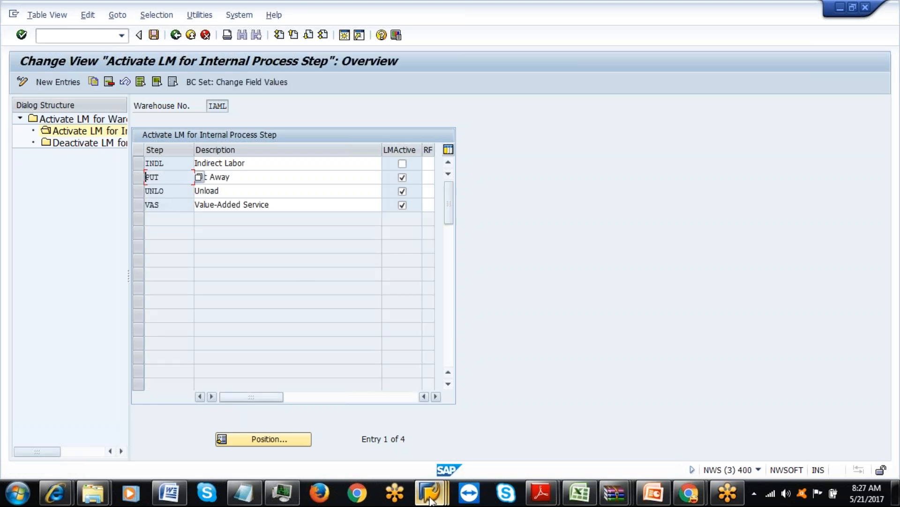
mouse_move(430, 492)
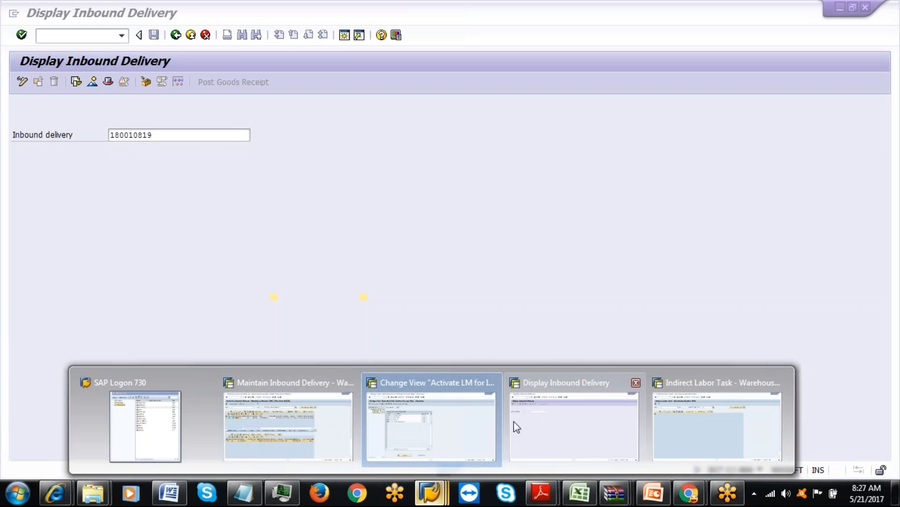
left_click(695, 420)
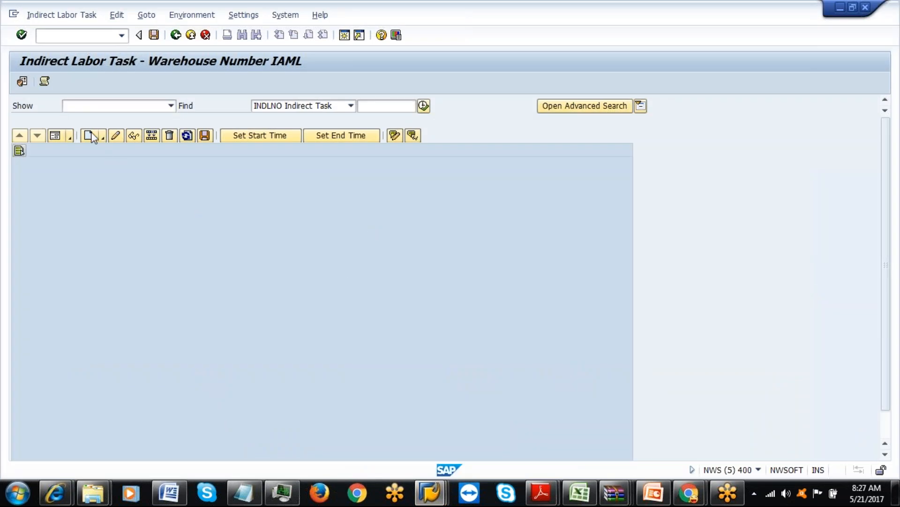
Retry creating an ILAD task with processor 202, dismiss the error log, and exit the screen.
left_click(89, 136)
left_click(183, 169)
left_click(187, 169)
key("Down")
key("Return")
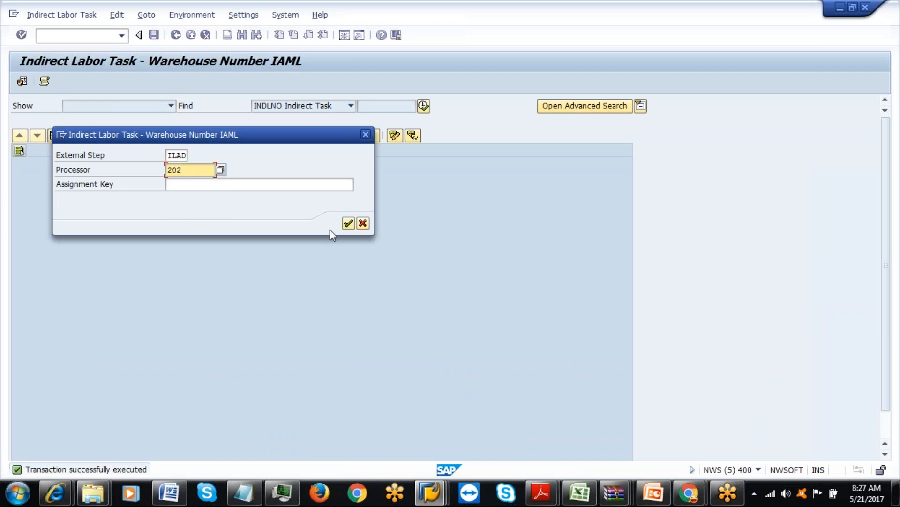
left_click(348, 224)
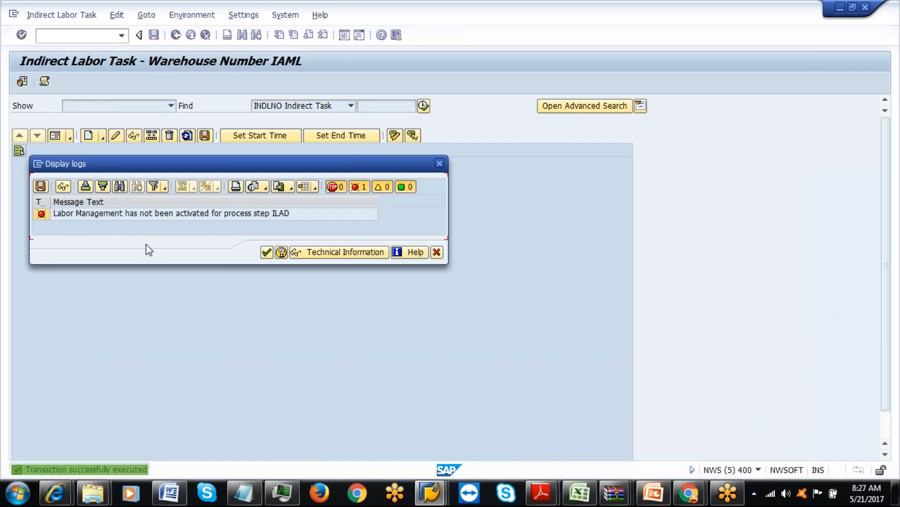
left_click(267, 252)
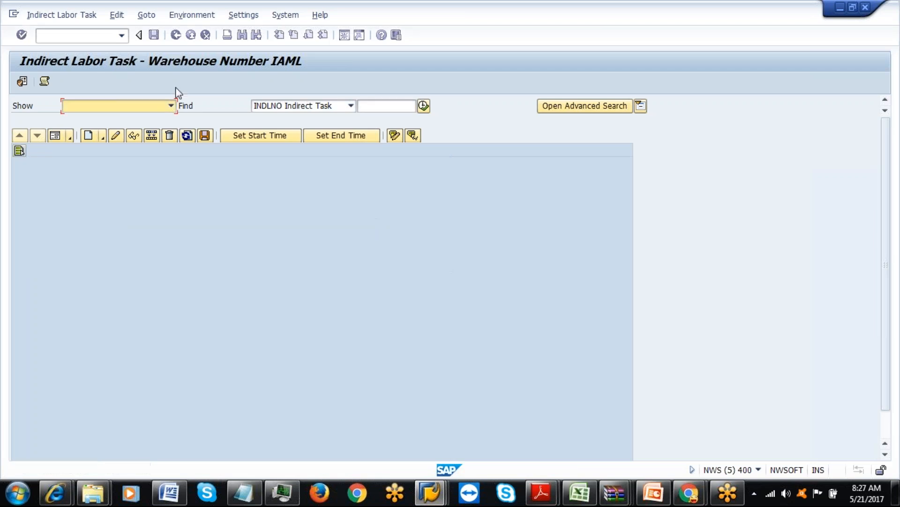
left_click(176, 36)
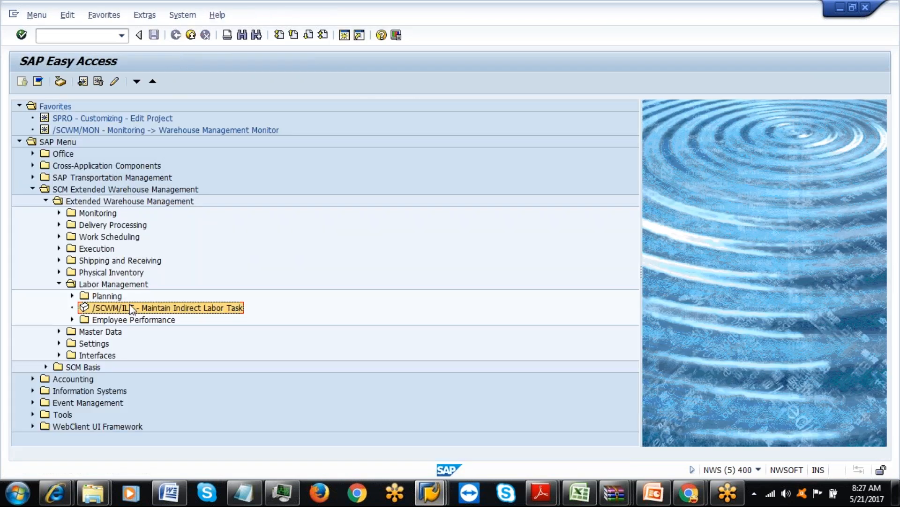
Rerun /SCWM/ILT and begin a new task with external step ILAD.
double_click(130, 305)
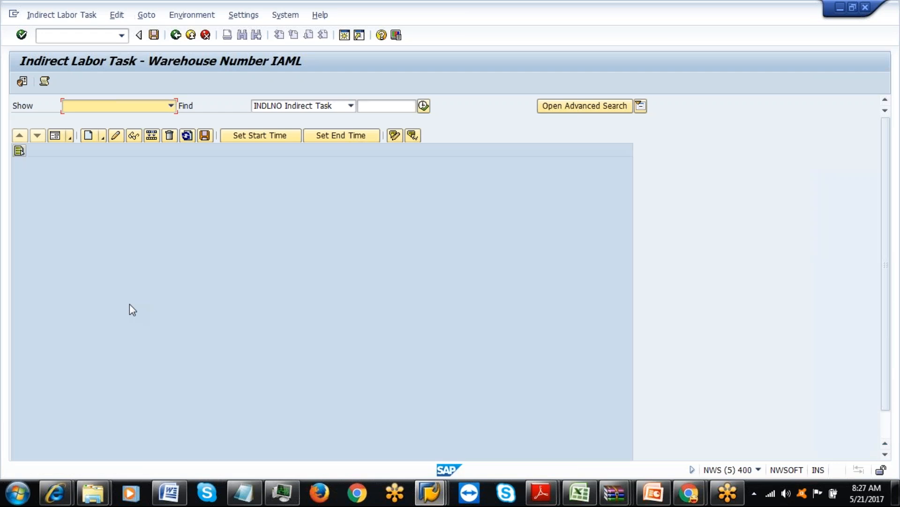
left_click(88, 136)
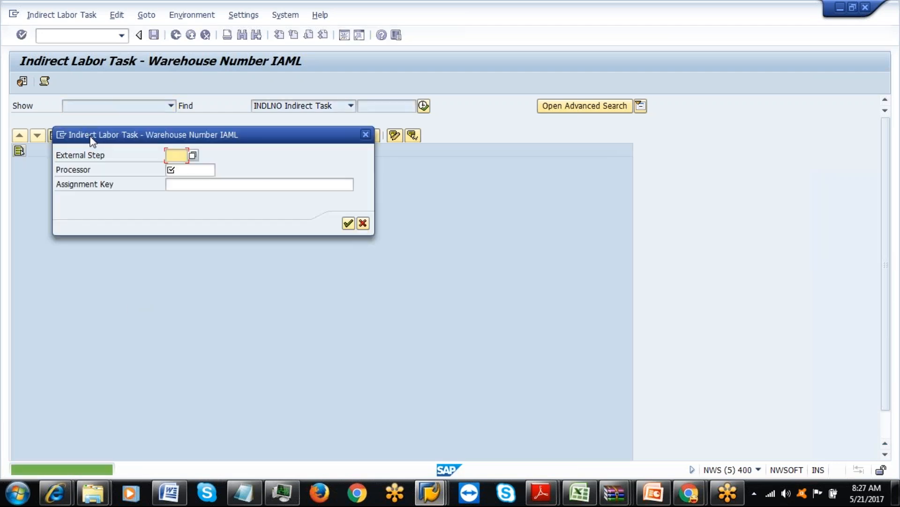
left_click(177, 154)
left_click(184, 169)
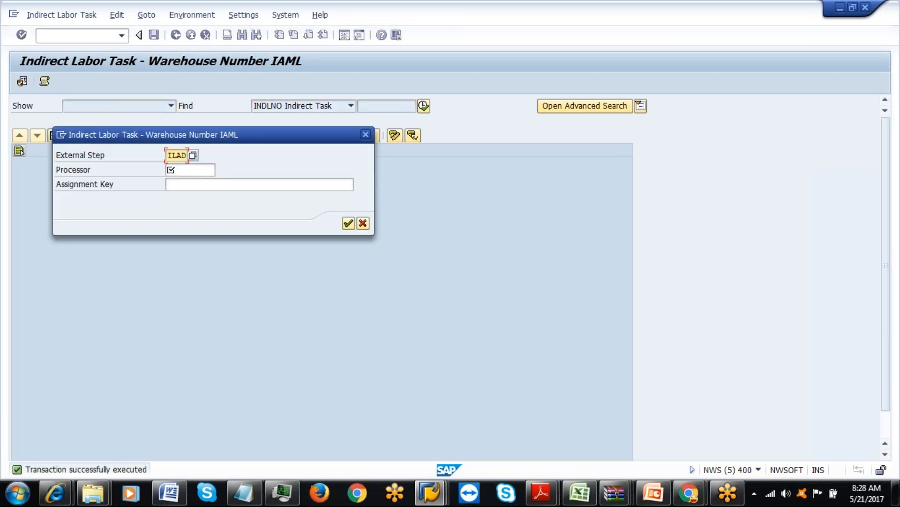
Tick LMActive for IAML's INDL step, then cancel the task dialog and relaunch /SCWM/ILT.
mouse_move(431, 492)
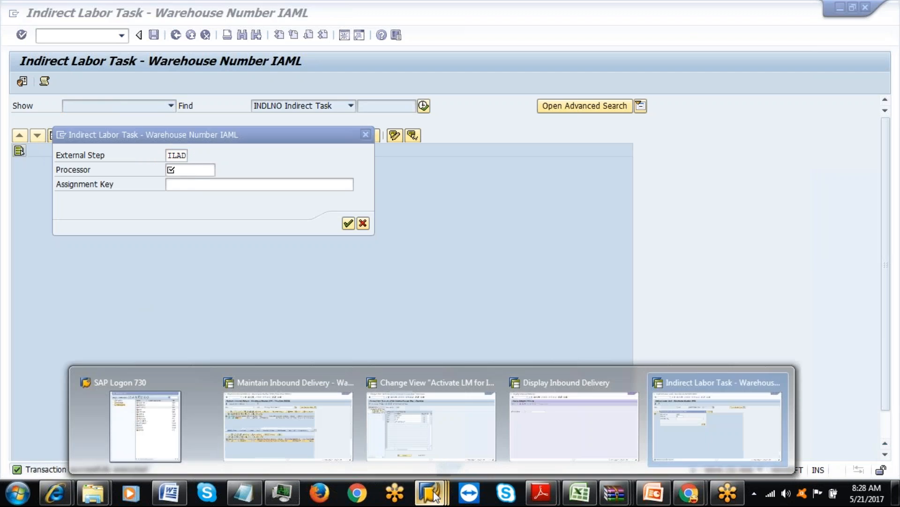
left_click(395, 453)
left_click(402, 163)
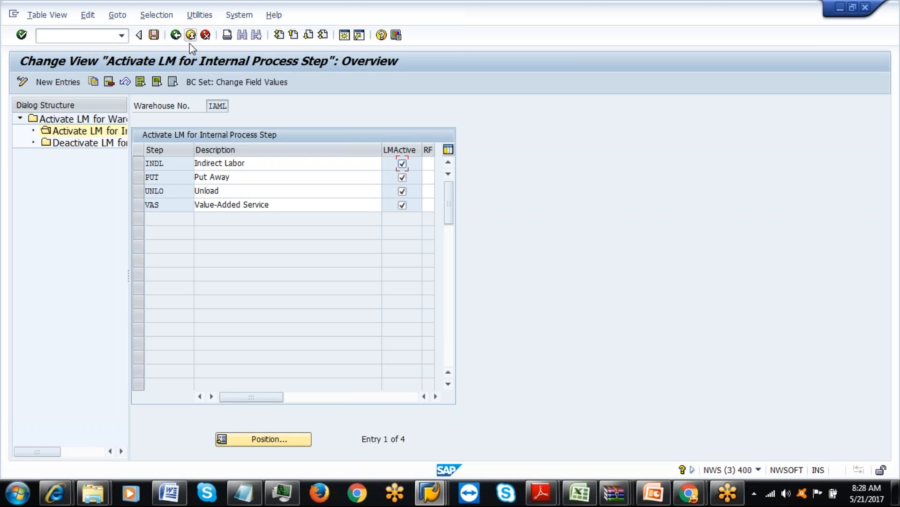
left_click(176, 35)
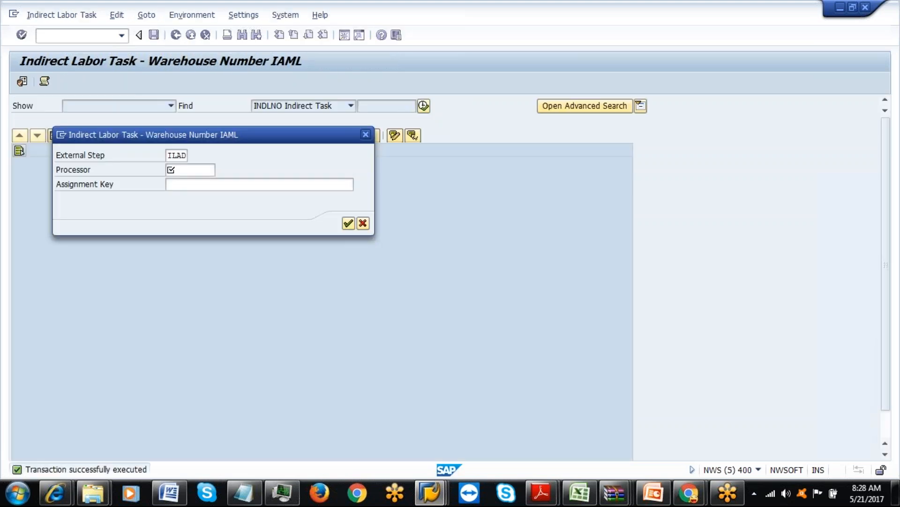
left_click(365, 135)
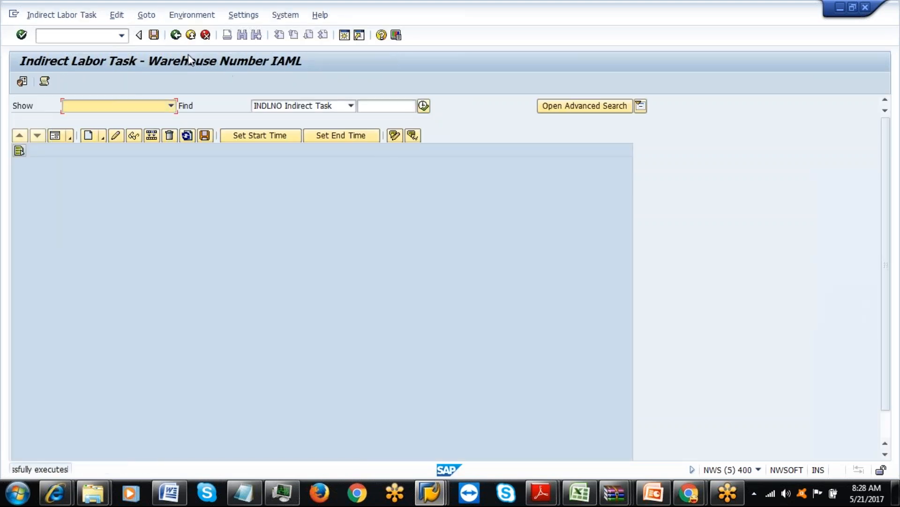
left_click(176, 35)
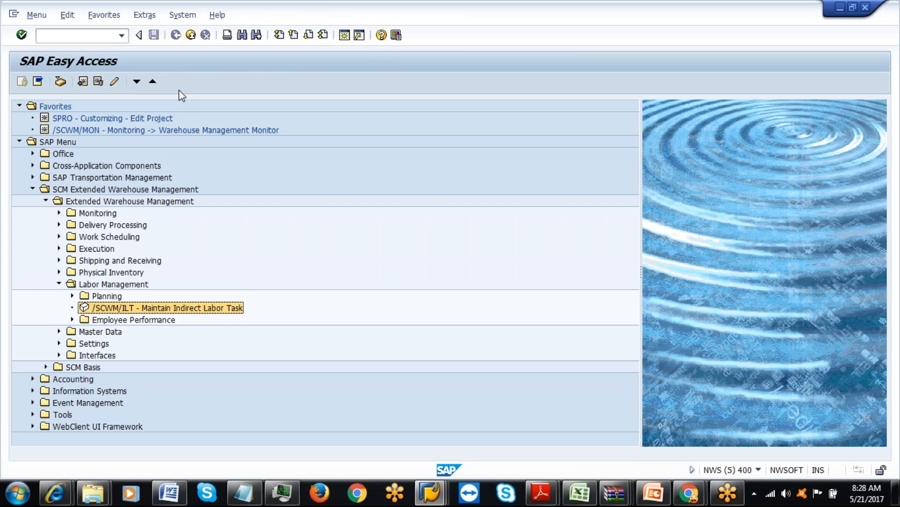
double_click(136, 308)
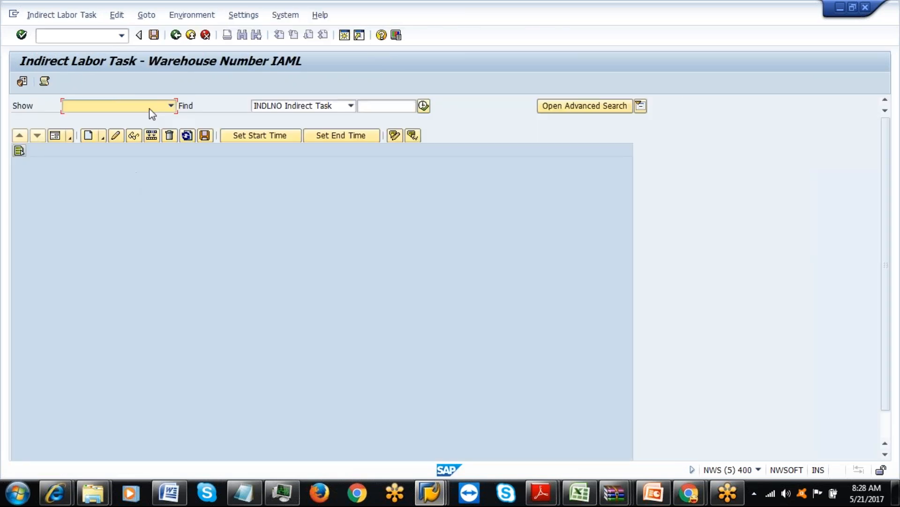
Create an indirect labor task for external step ILAD and processor 202.
left_click(86, 140)
key("F4")
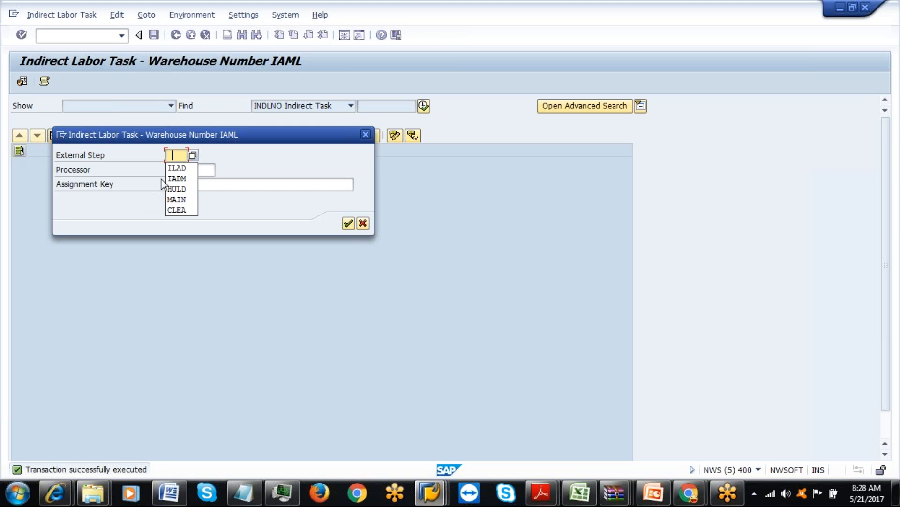
left_click(175, 169)
key("Tab")
key("F4")
type("202")
left_click(348, 223)
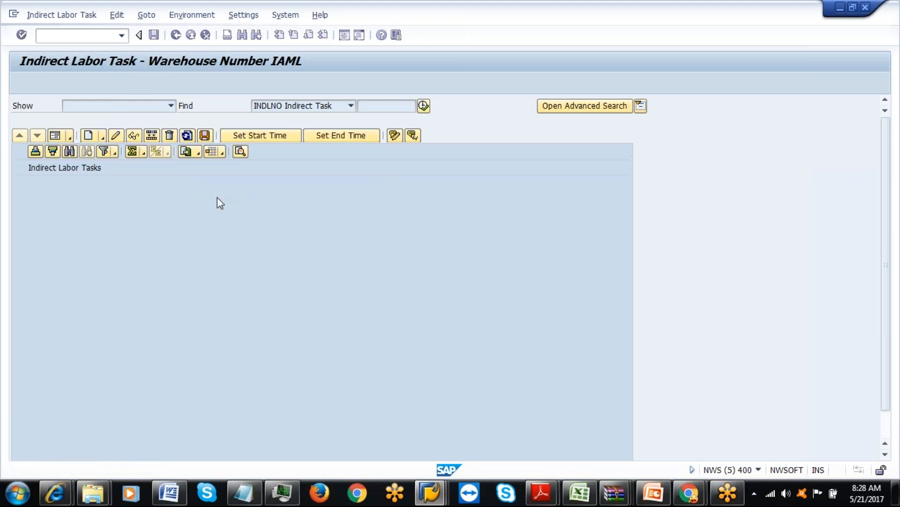
In task 601's detail form, set the start to 21.05.2017 08:28:43.
left_click(55, 137)
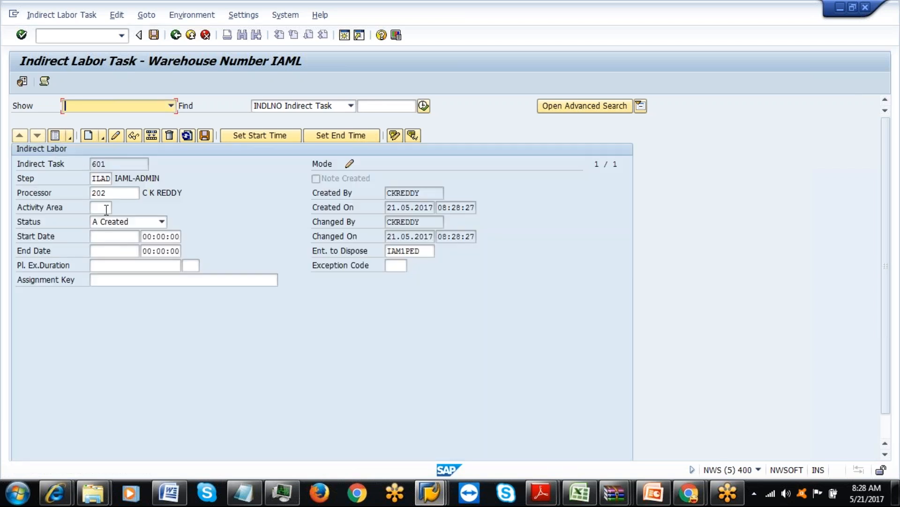
left_click(128, 233)
left_click(144, 236)
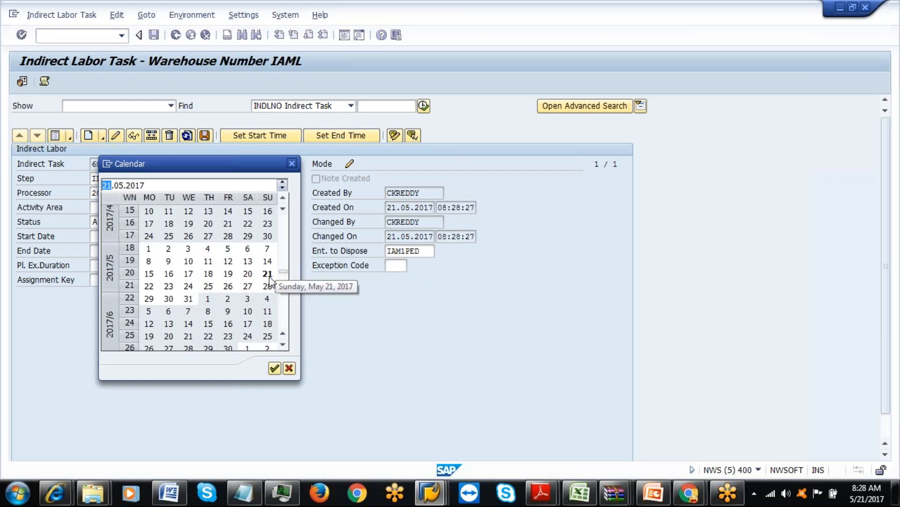
double_click(267, 275)
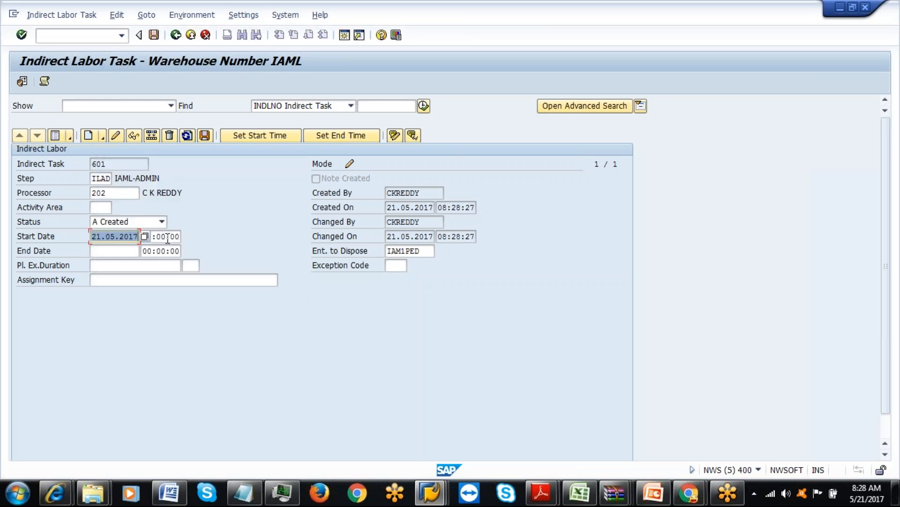
left_click(167, 237)
left_click(187, 235)
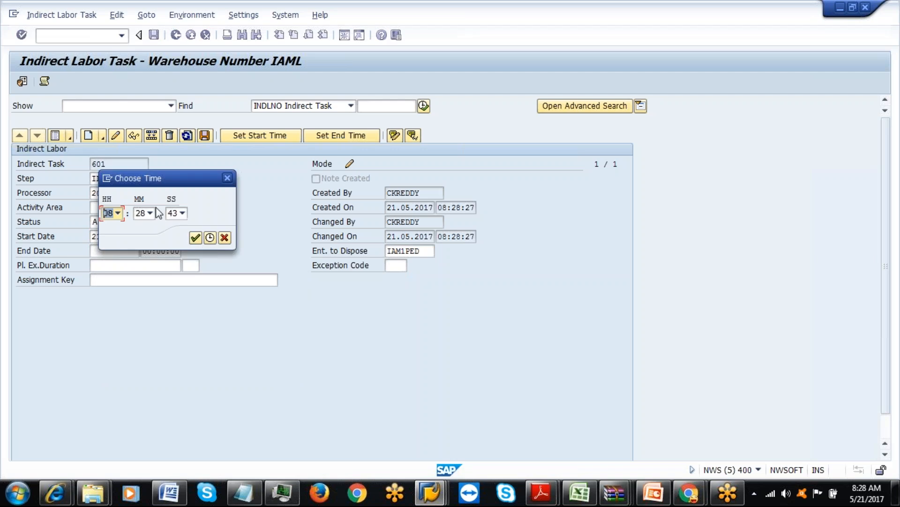
left_click(195, 237)
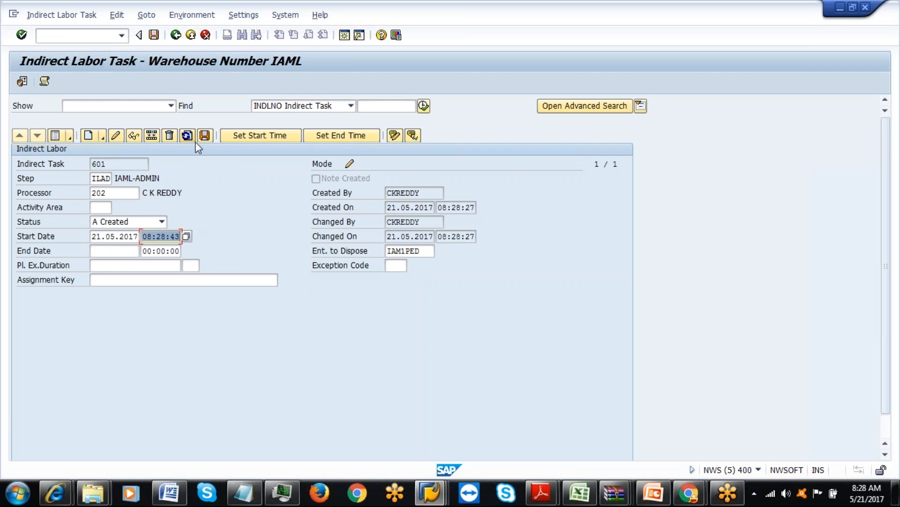
Give task 601 a 2 MIN planned duration, save it, and return to the task list.
left_click(125, 266)
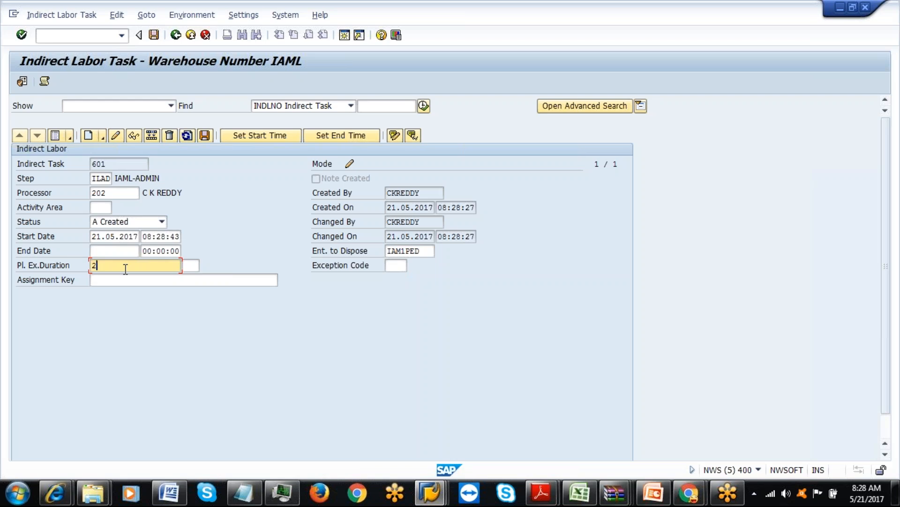
key("Tab")
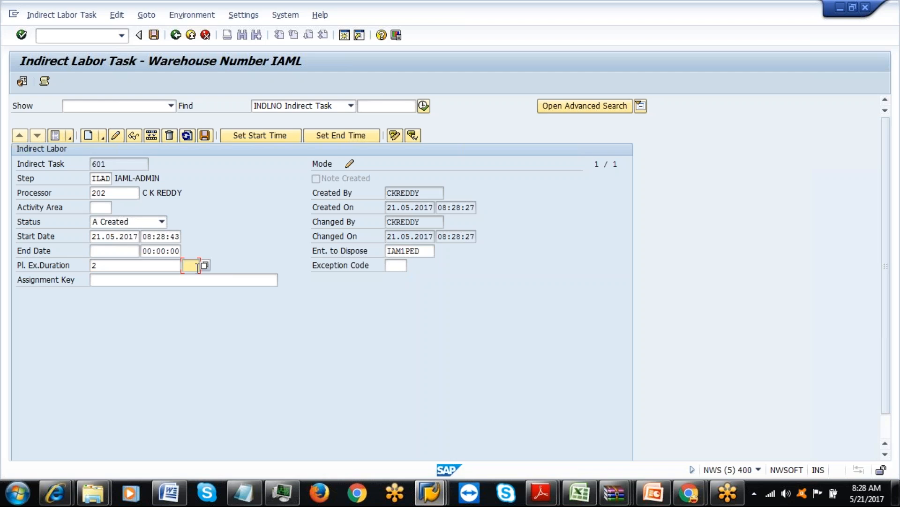
left_click(204, 265)
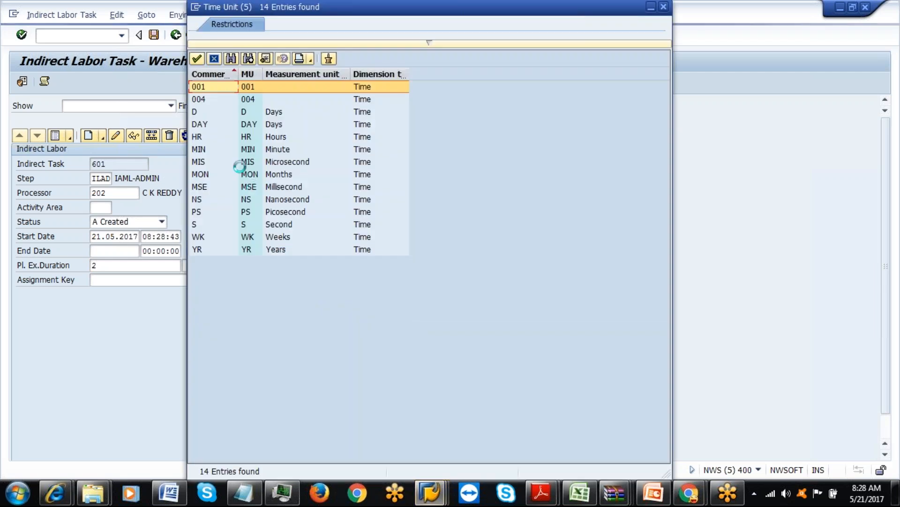
double_click(266, 150)
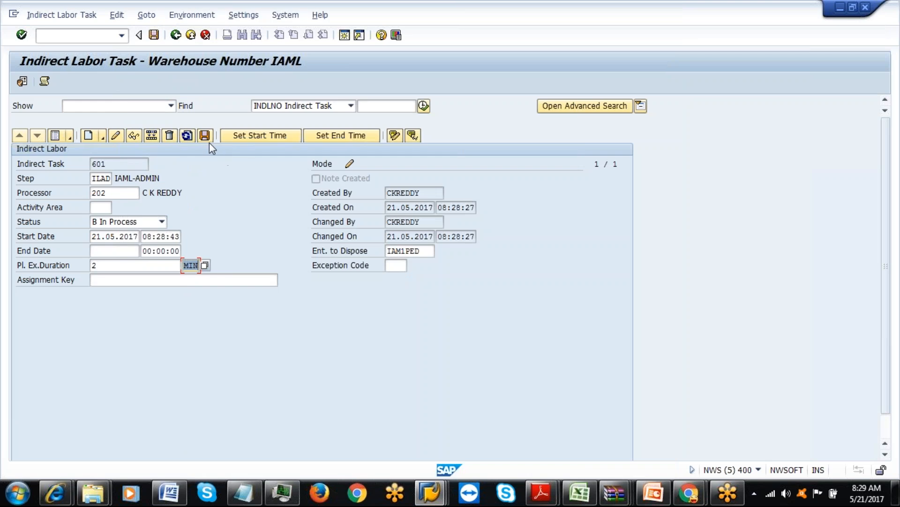
left_click(206, 138)
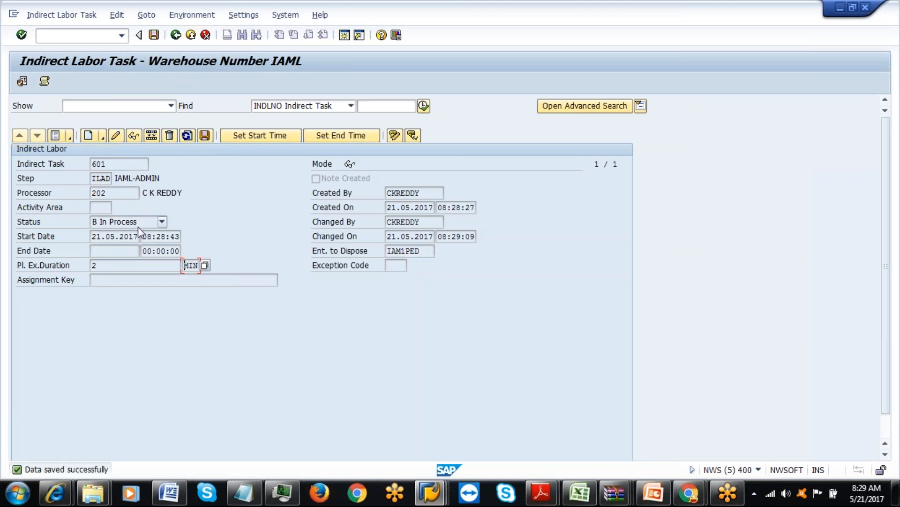
left_click(58, 137)
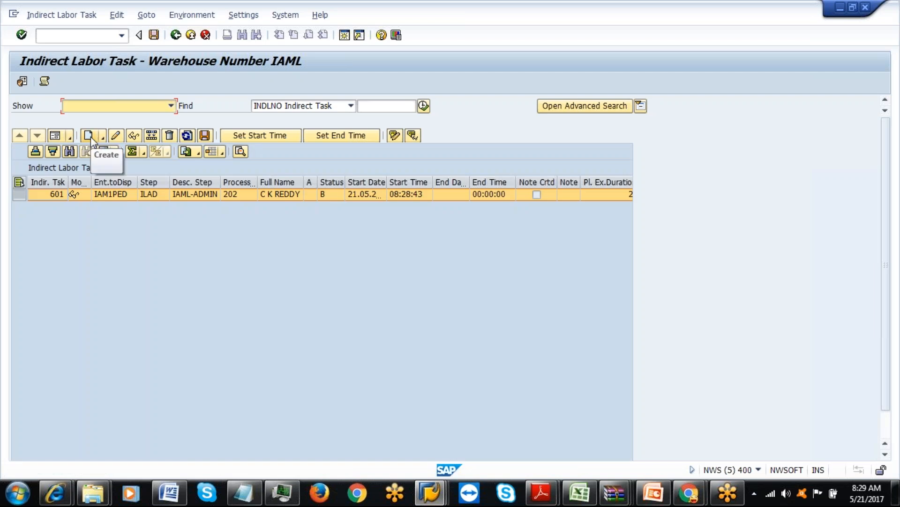
Create a new indirect labor task for external step ILBM and processor 202.
left_click(20, 183)
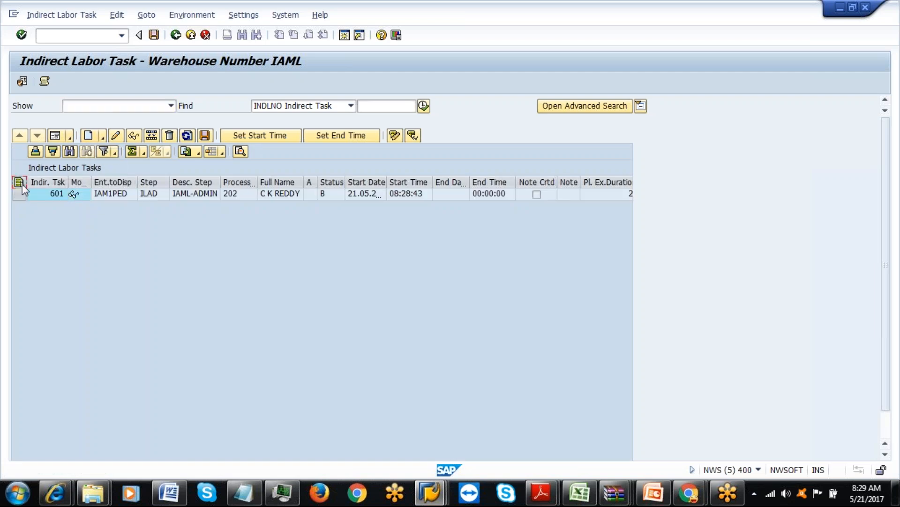
left_click(89, 135)
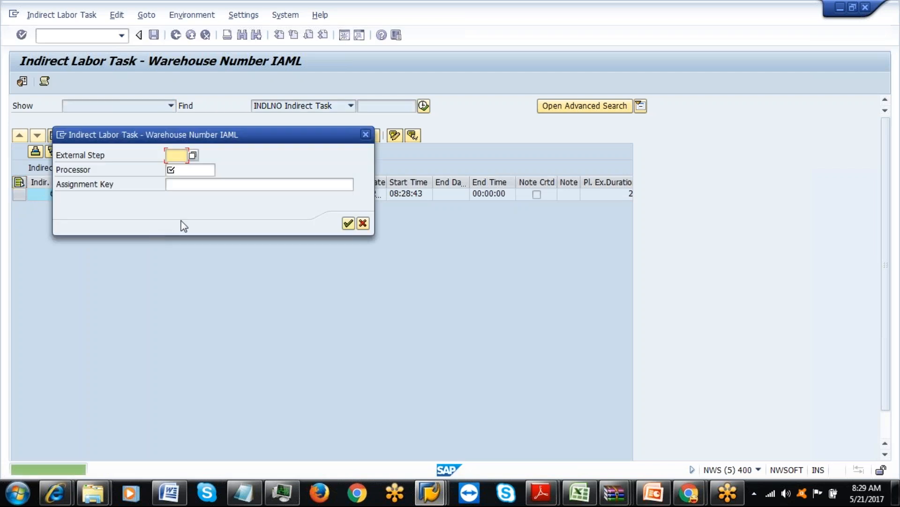
left_click(580, 493)
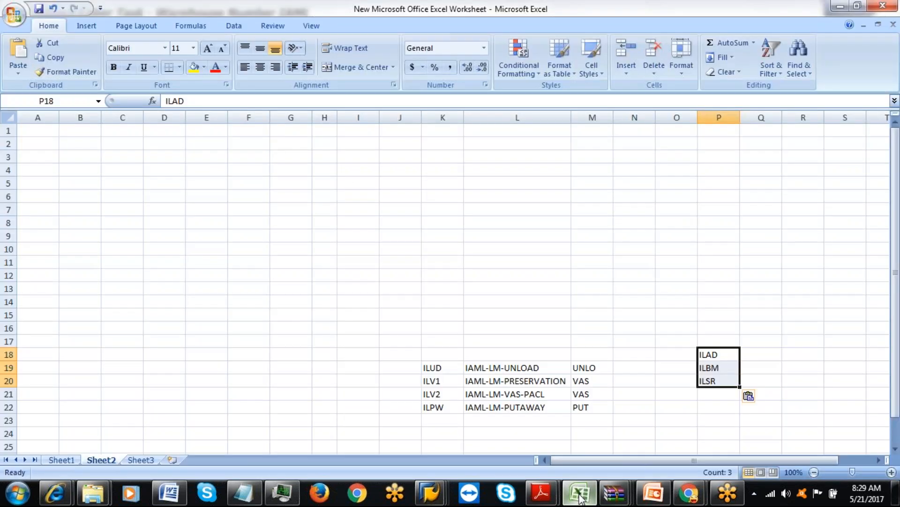
left_click(580, 495)
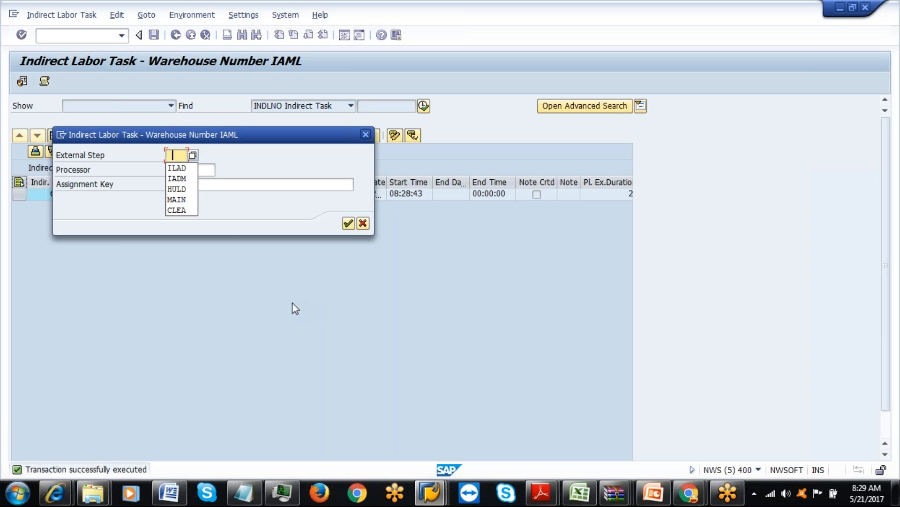
left_click(177, 157)
type("IDB")
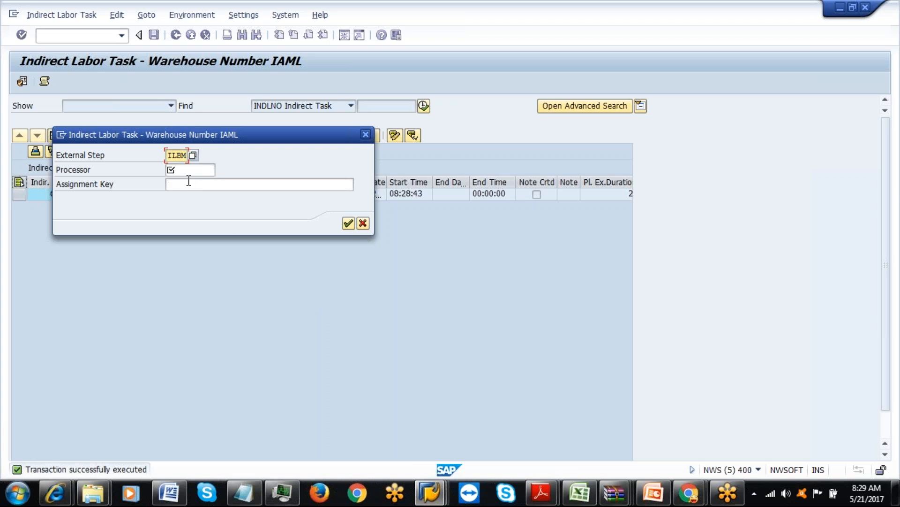
key("Tab")
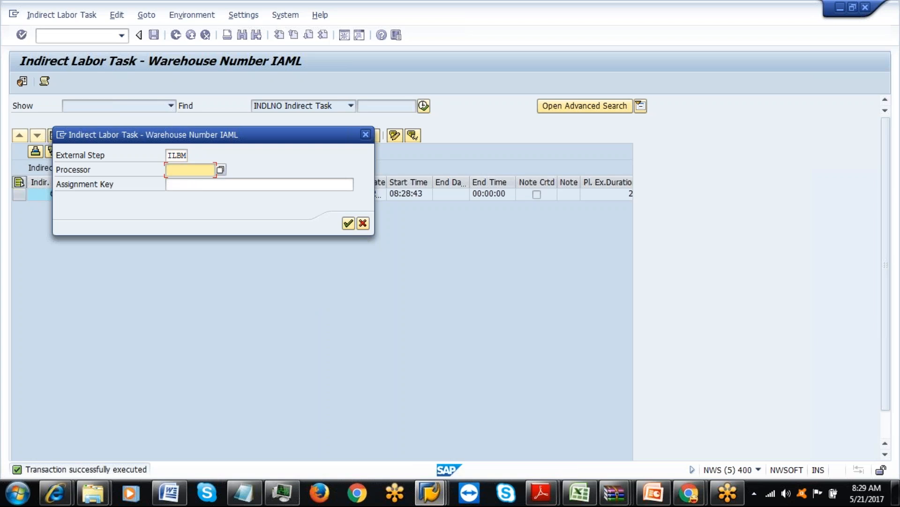
type("202")
left_click(348, 224)
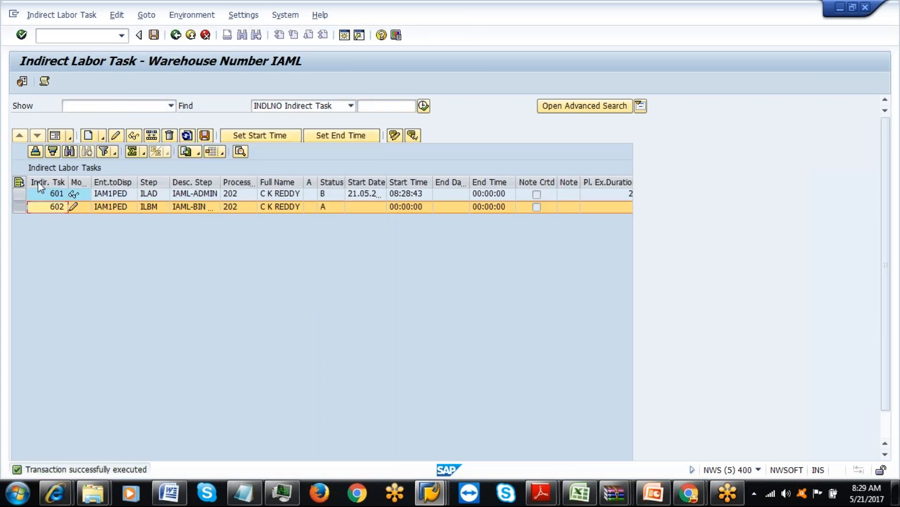
In task 602's detail form, set the start to 21.05.2017 08:29:59.
left_click(58, 136)
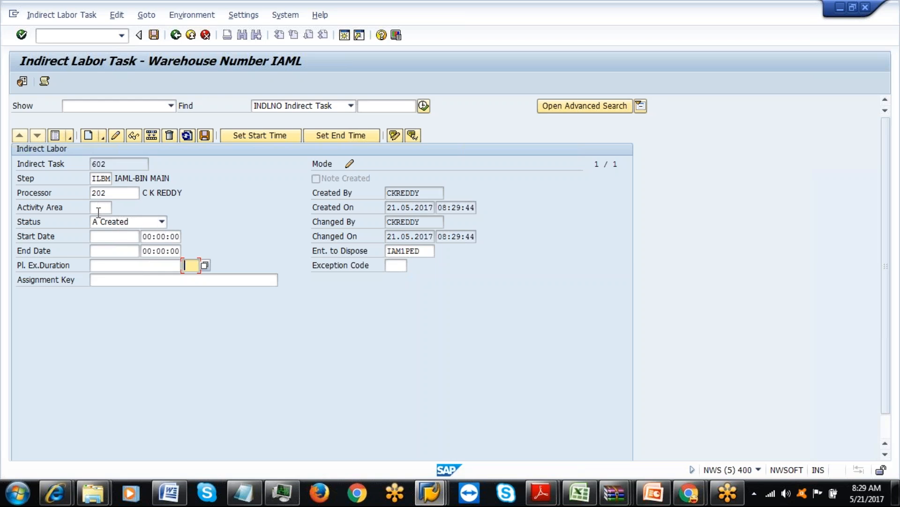
left_click(100, 235)
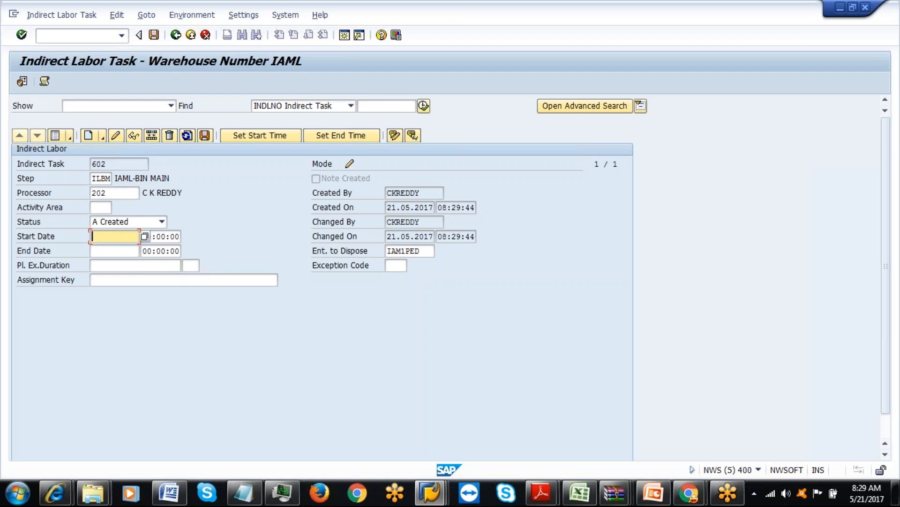
key("F4")
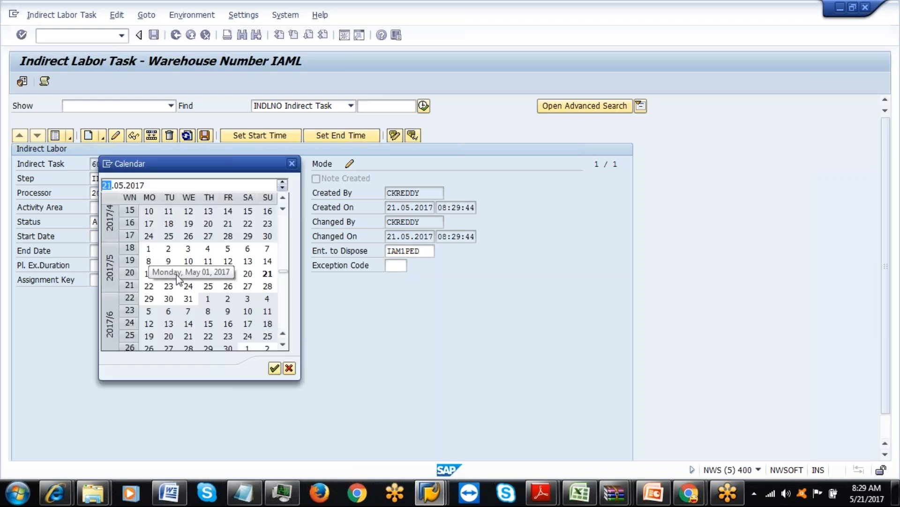
double_click(267, 276)
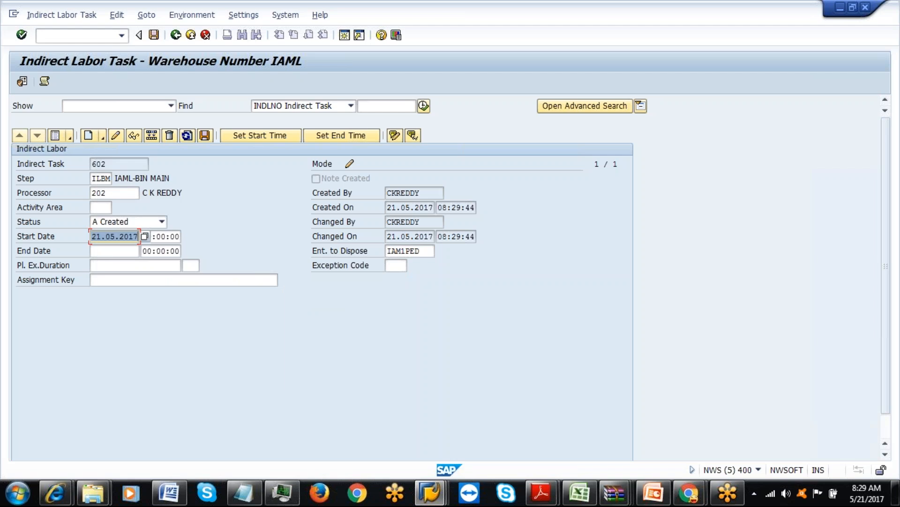
left_click(185, 238)
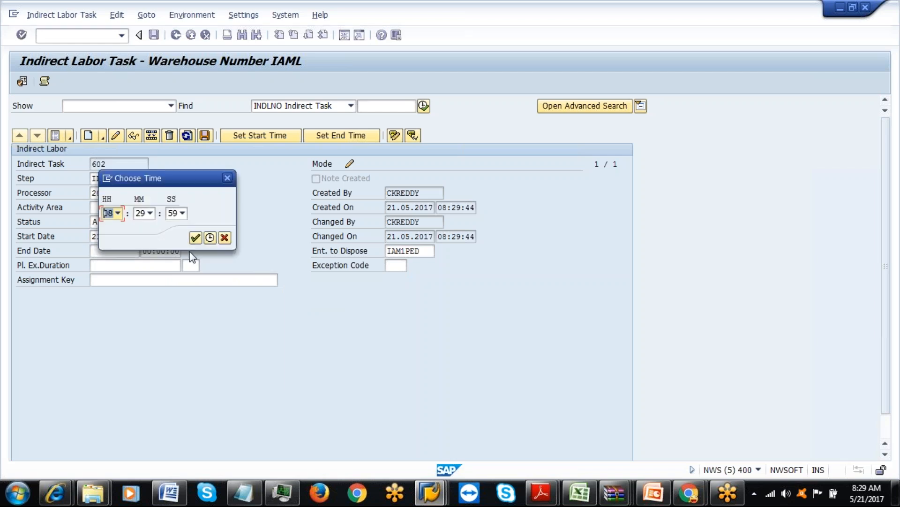
left_click(193, 238)
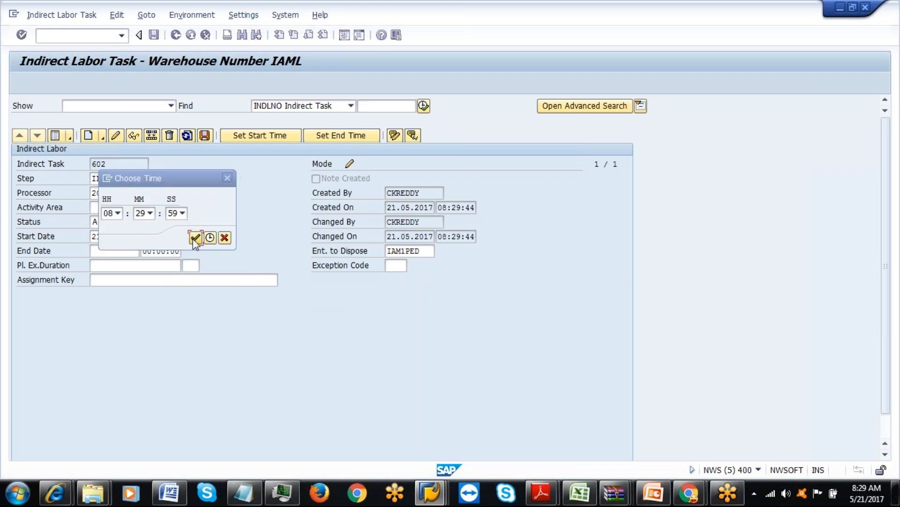
Give task 602 a 2 MIN planned duration, save it, and return to the task list.
left_click(122, 265)
type("2")
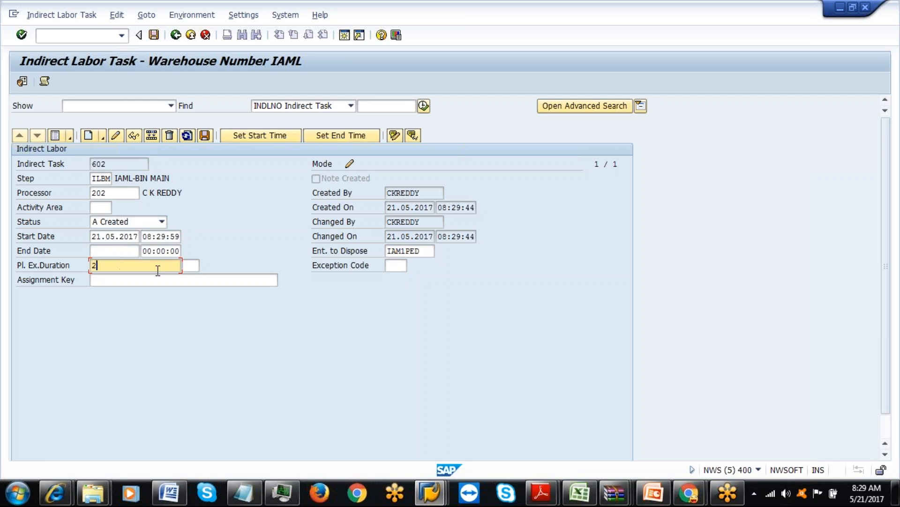
left_click(190, 265)
left_click(193, 280)
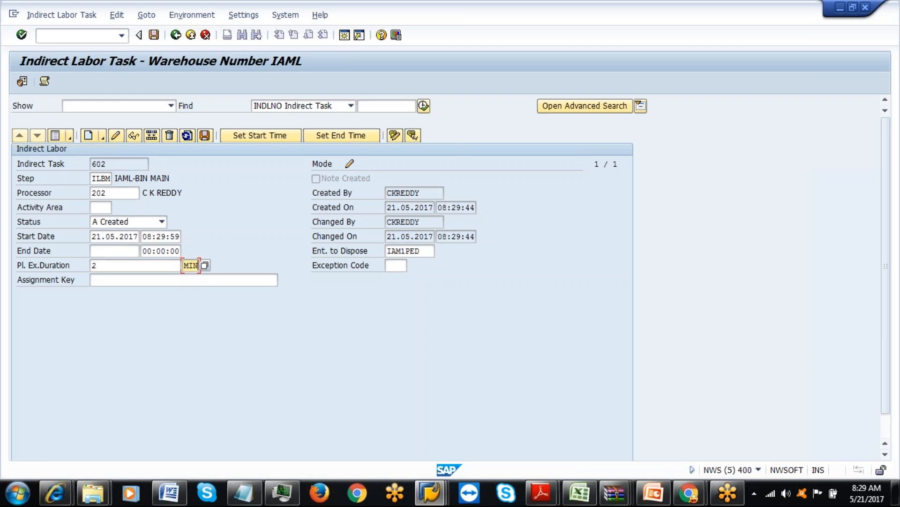
left_click(207, 137)
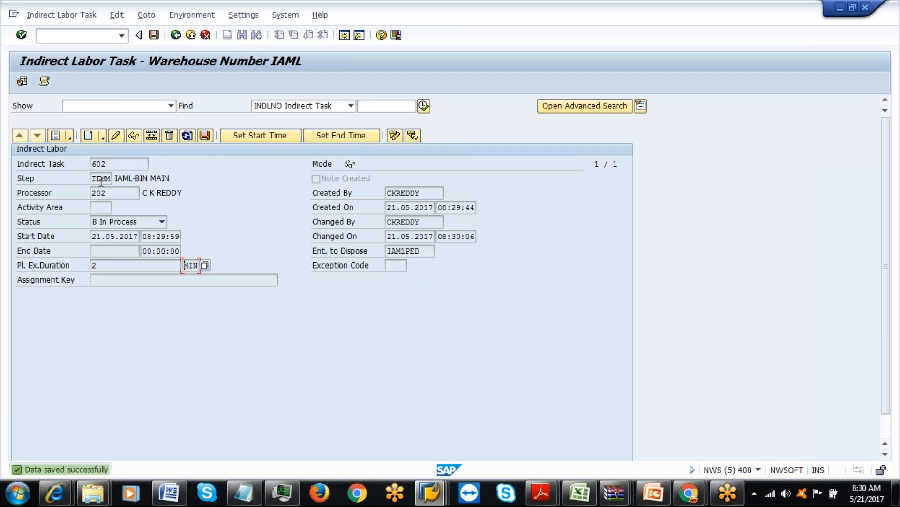
left_click(56, 136)
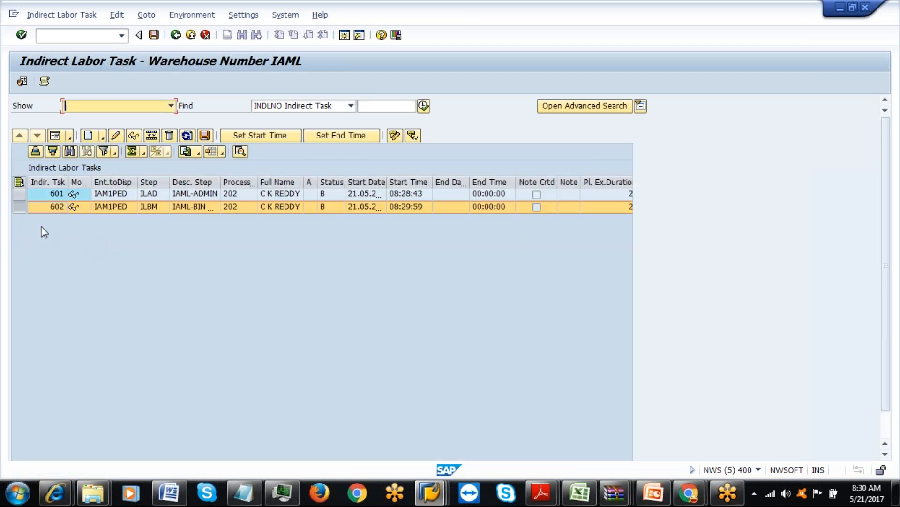
left_click(19, 182)
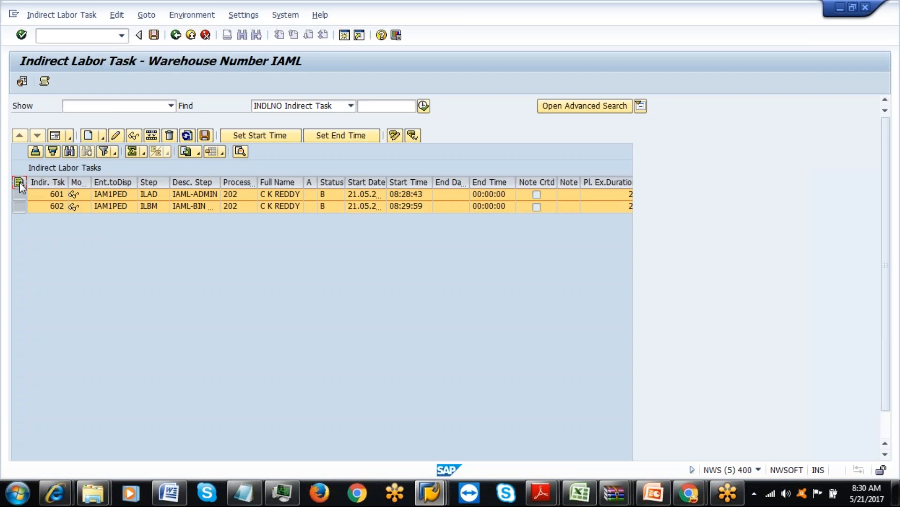
Create task 603 with ILSR copied from the spreadsheet as external step and processor 202.
left_click(88, 136)
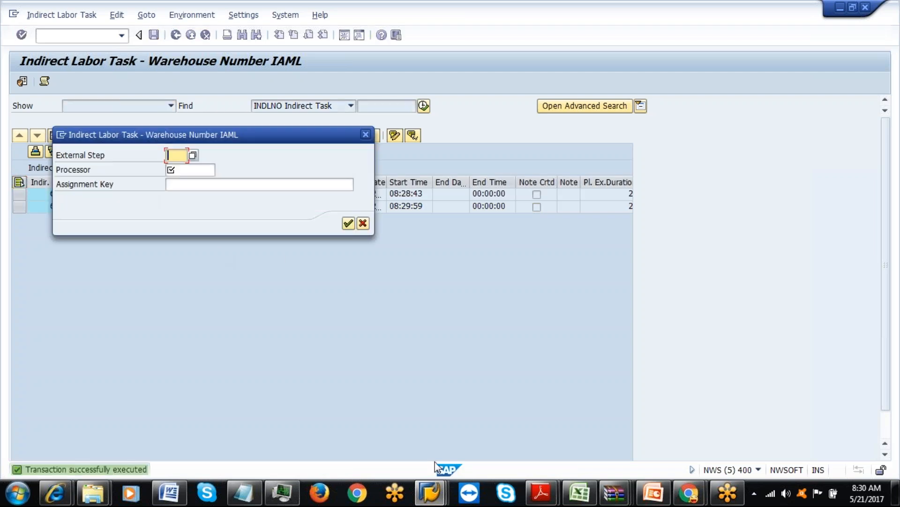
left_click(578, 493)
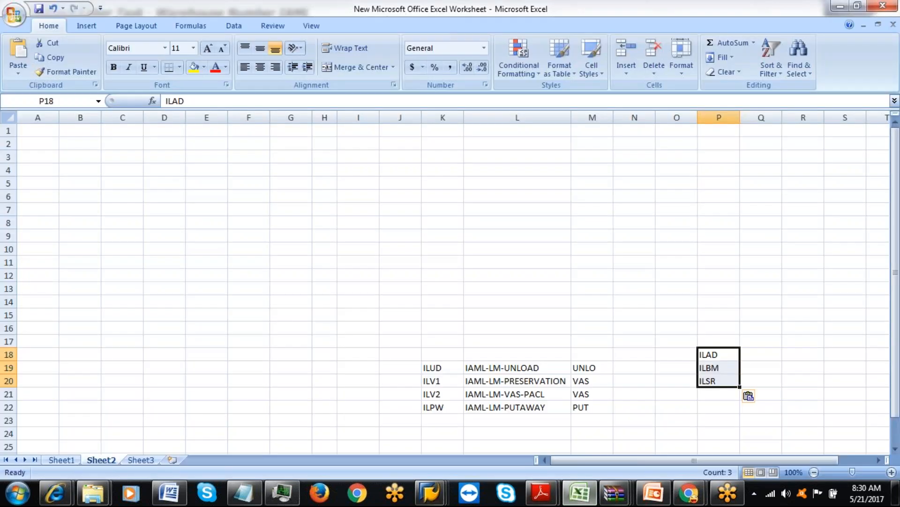
left_click(718, 380)
key("ctrl+c")
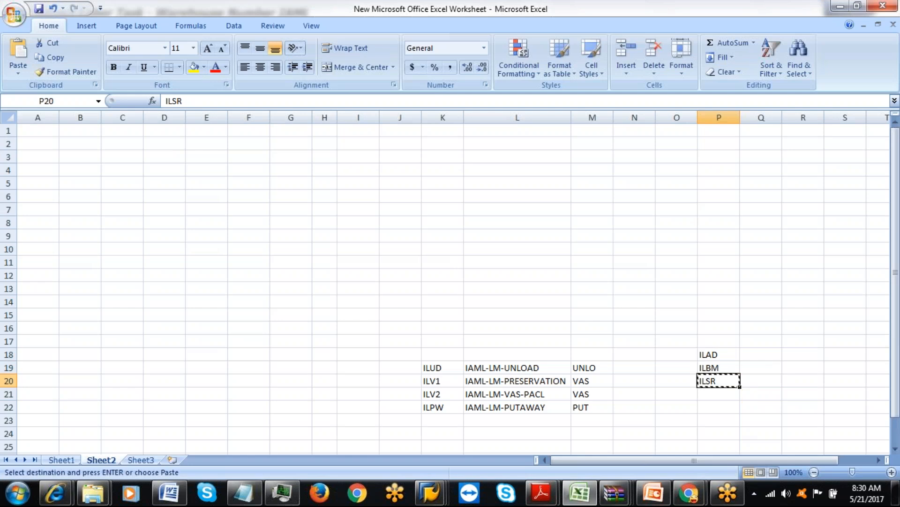
key("alt+Tab")
key("ctrl+v")
left_click(196, 170)
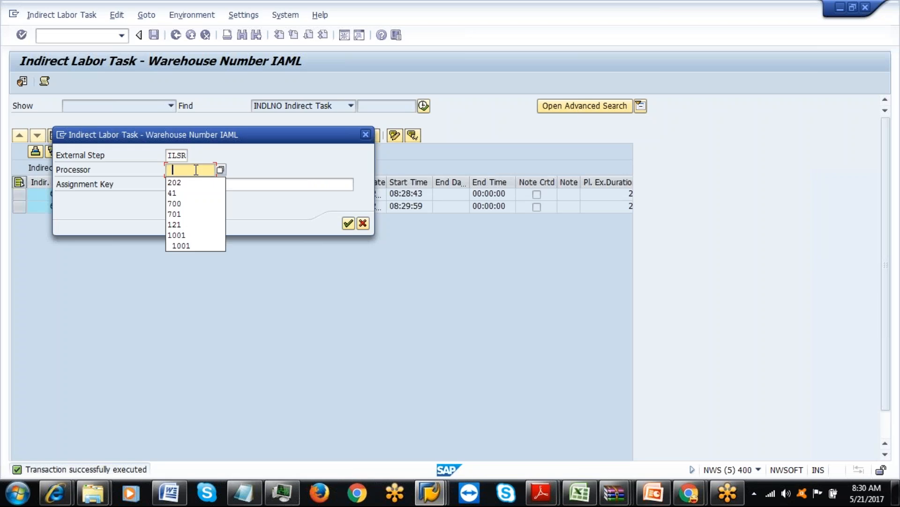
left_click(194, 182)
left_click(348, 223)
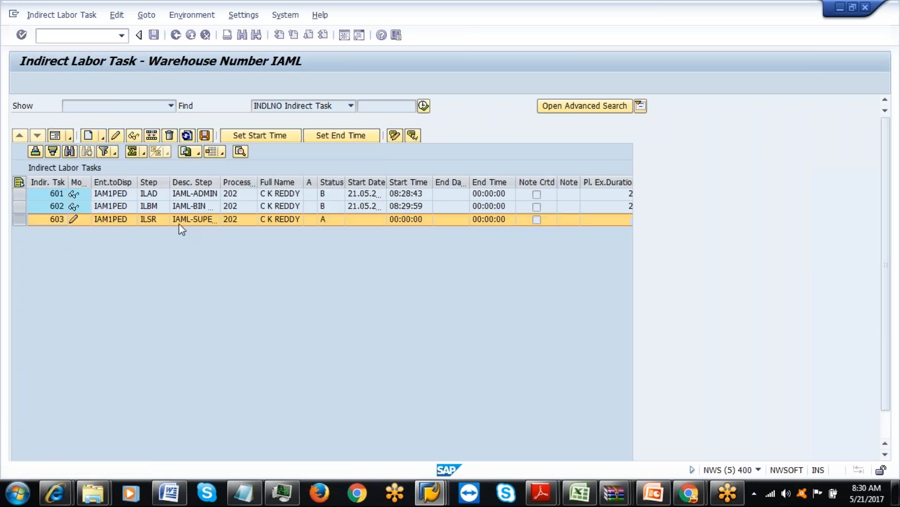
Set task 603's start to 21.05.2017 08:30:32 and save it as In Process.
left_click(55, 136)
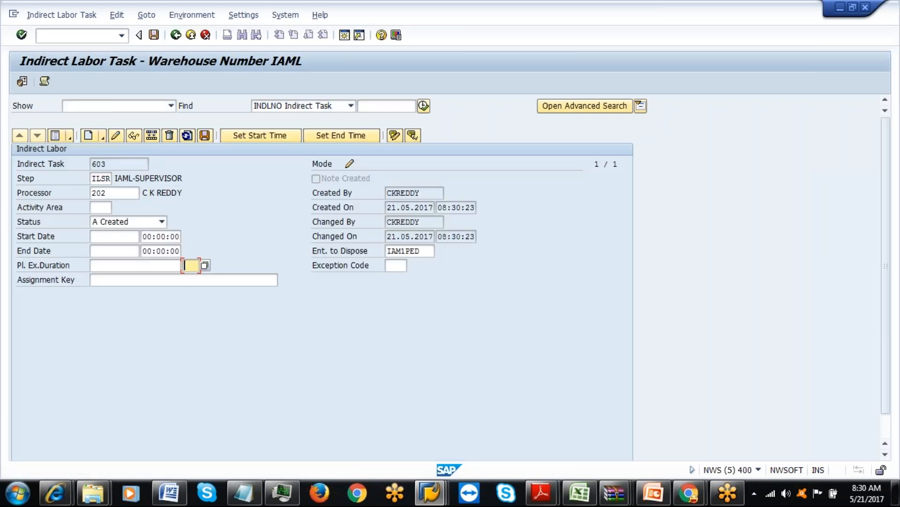
left_click(120, 236)
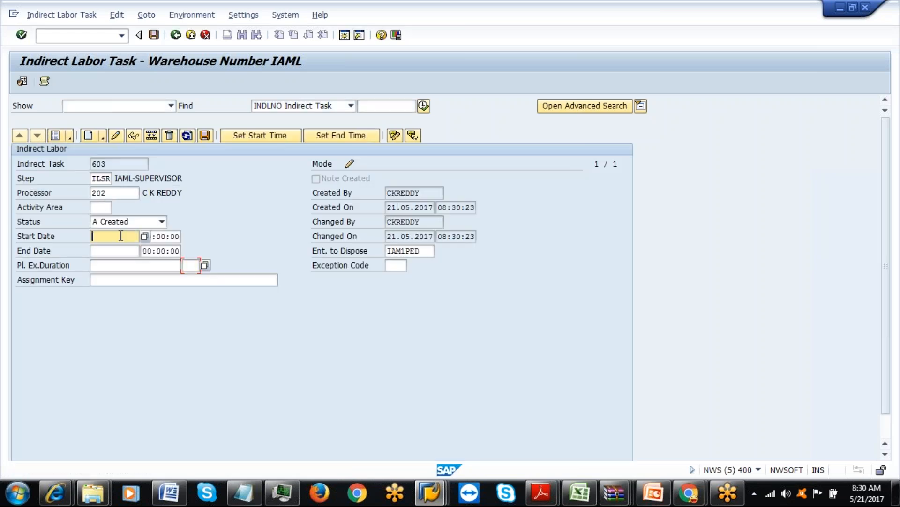
key("F4")
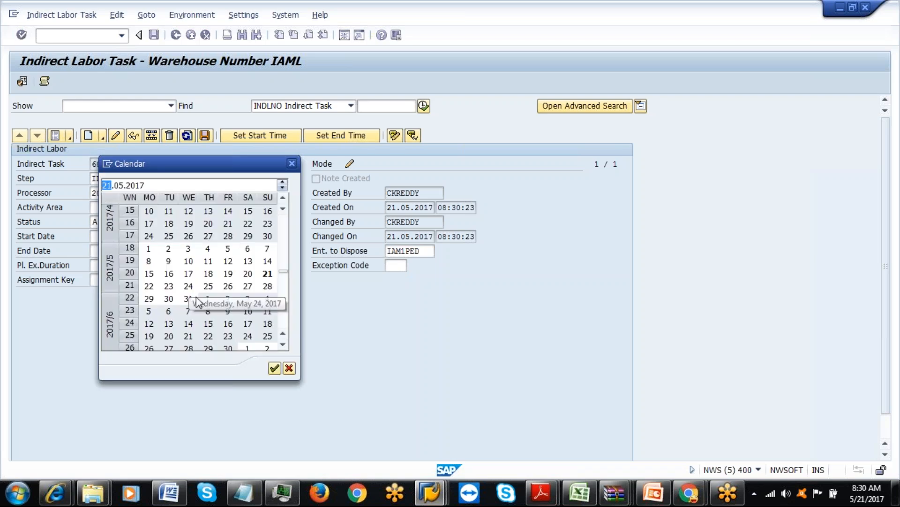
double_click(264, 276)
left_click(169, 236)
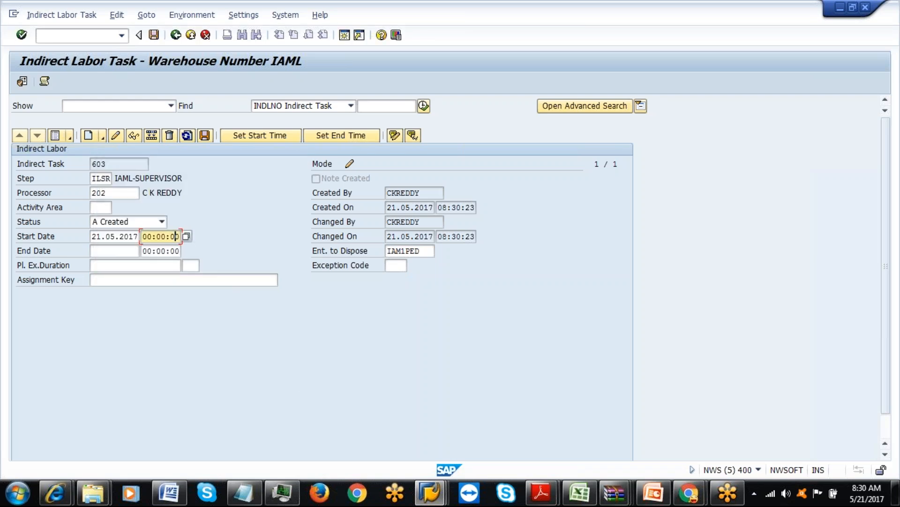
left_click(187, 238)
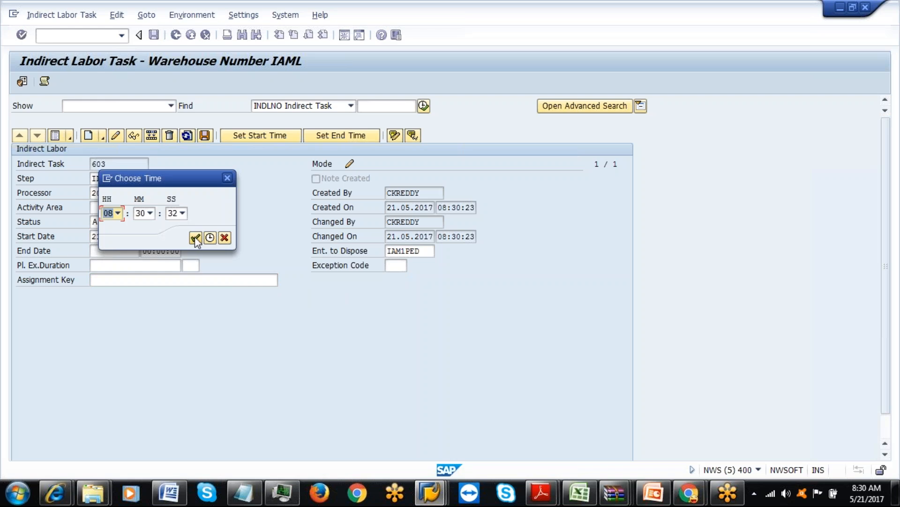
left_click(195, 237)
left_click(204, 136)
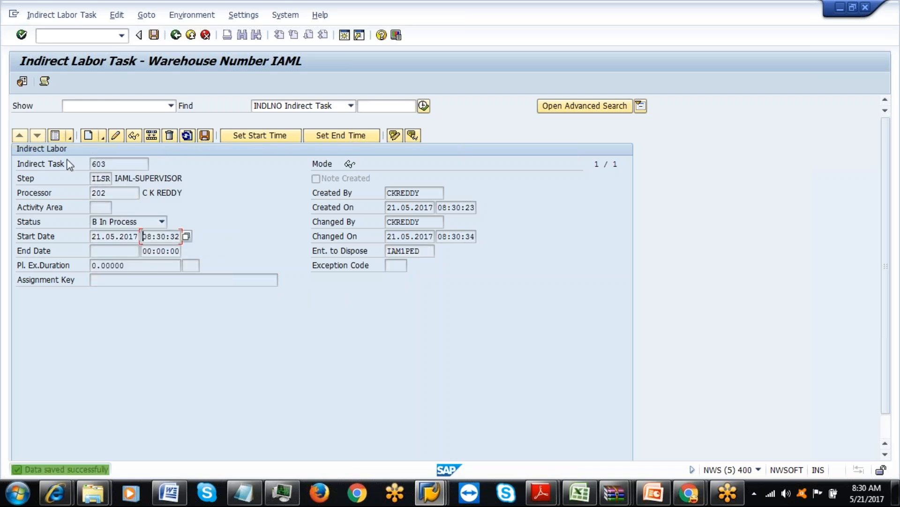
left_click(55, 136)
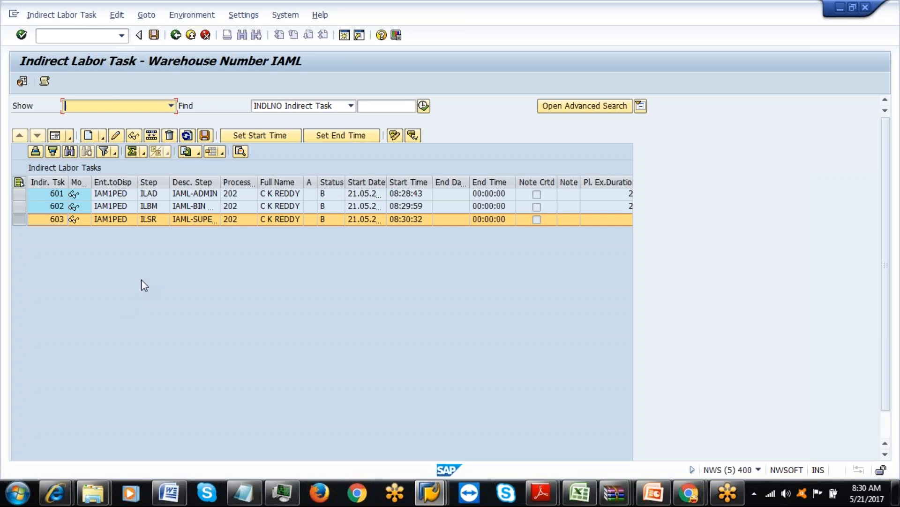
Complete task 601 with end time 08:30:48, save it, and review its details.
left_click(19, 194)
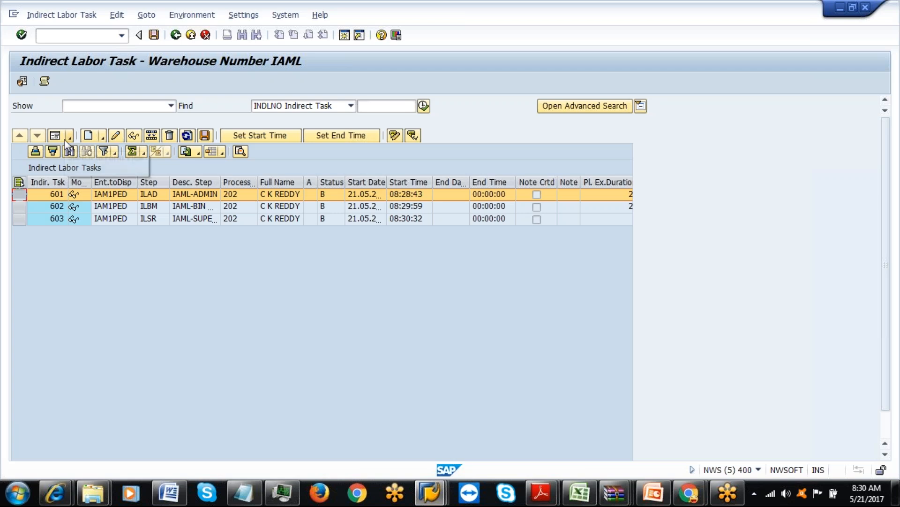
left_click(337, 137)
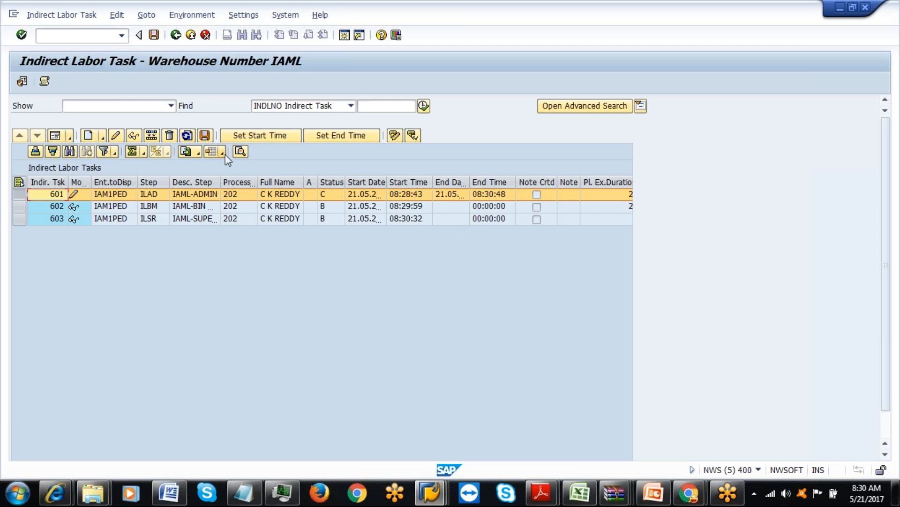
left_click(206, 136)
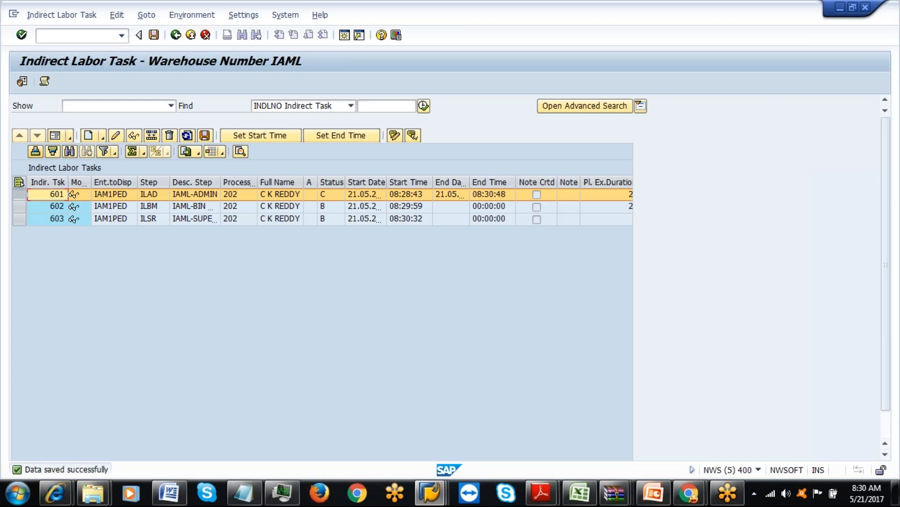
left_click(55, 136)
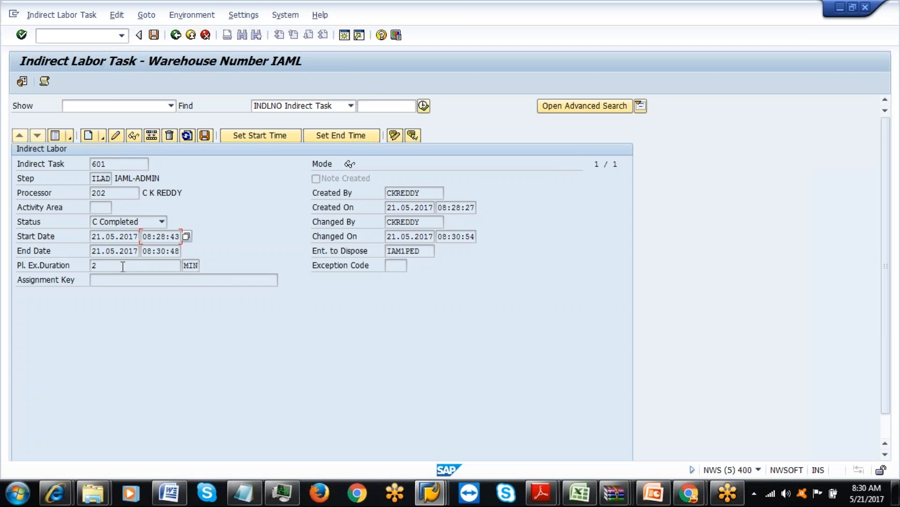
left_click(56, 136)
Complete and save tasks 602 and 603, ending 08:31:14 and 08:31:19, then start a new session.
left_click(19, 206)
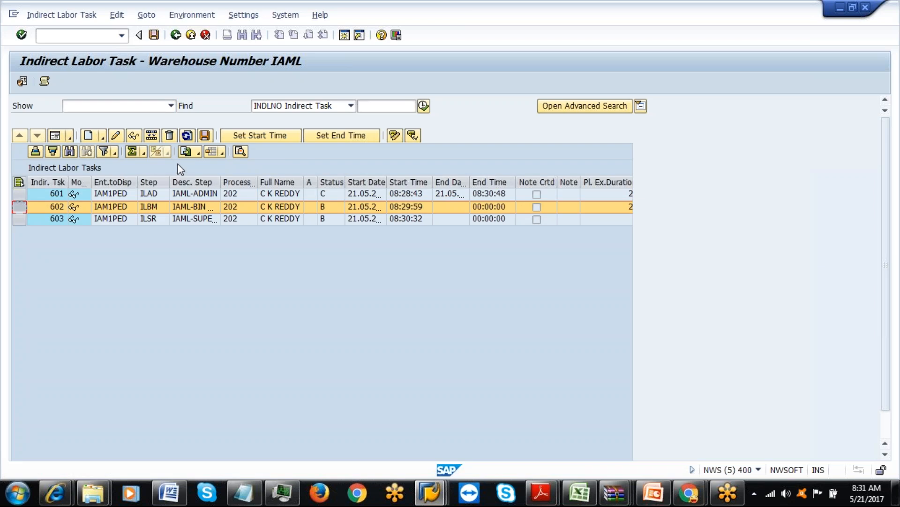
left_click(330, 137)
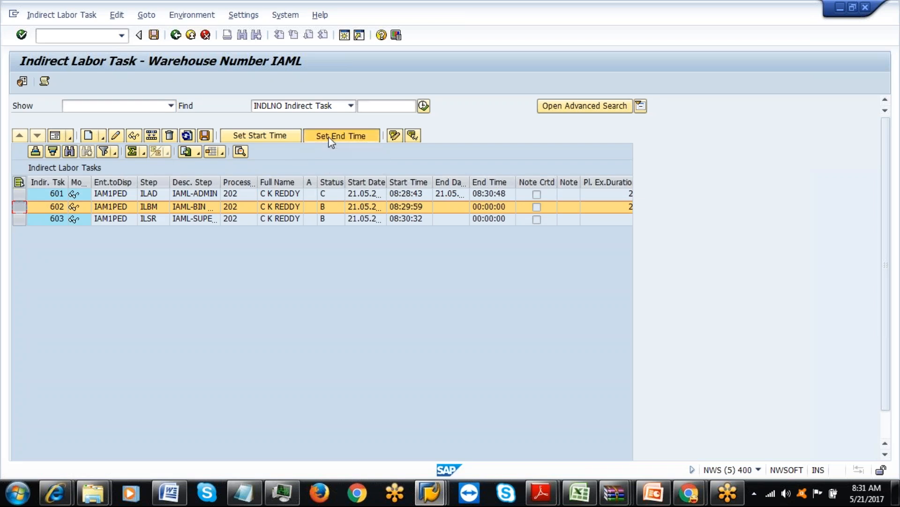
left_click(204, 136)
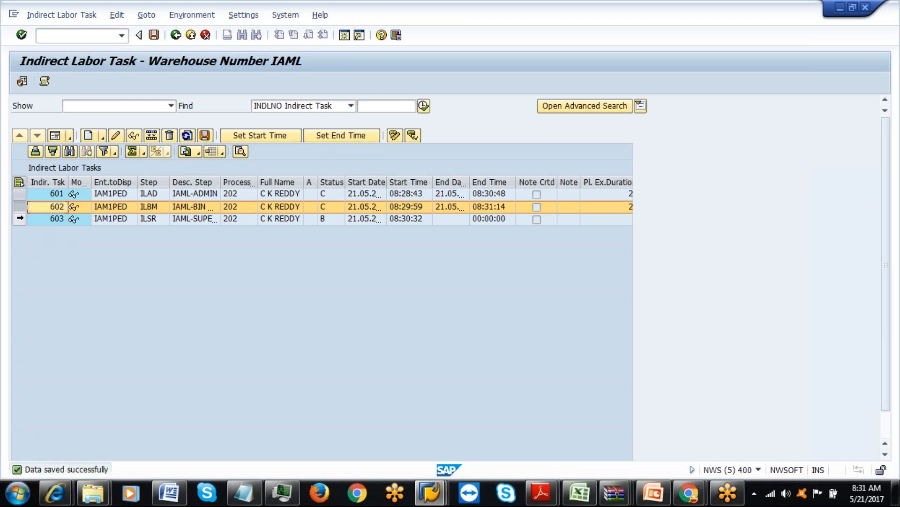
left_click(19, 218)
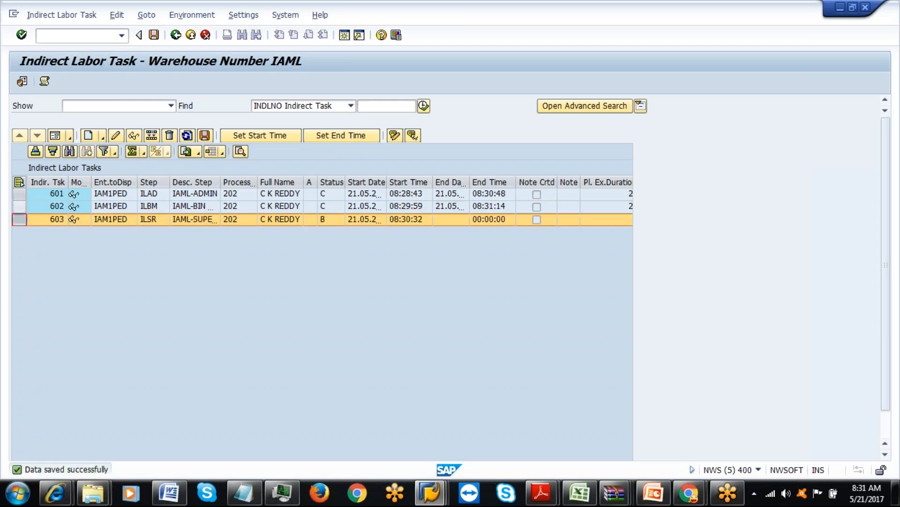
left_click(340, 135)
left_click(204, 136)
left_click(344, 35)
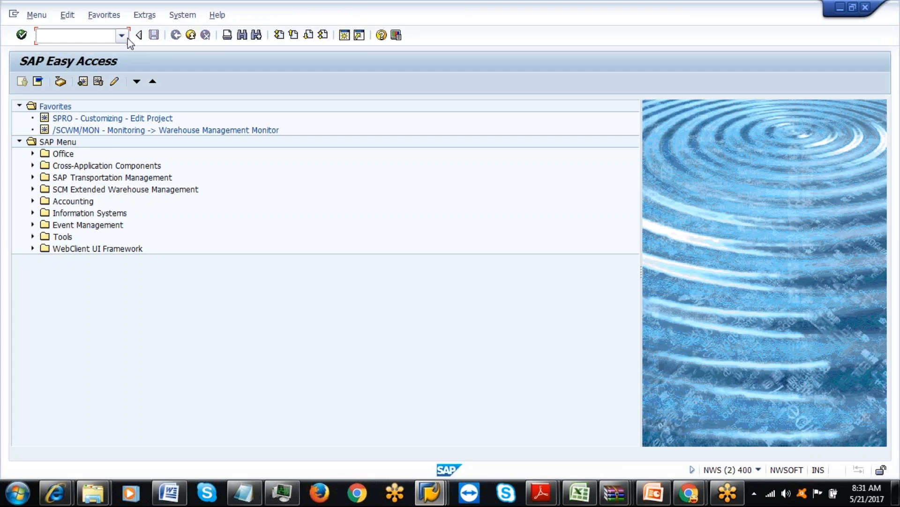
Launch the /n/scwm/mon warehouse monitor and open Labor Management's Planned Workload selection.
left_click(121, 36)
left_click(103, 60)
key("Return")
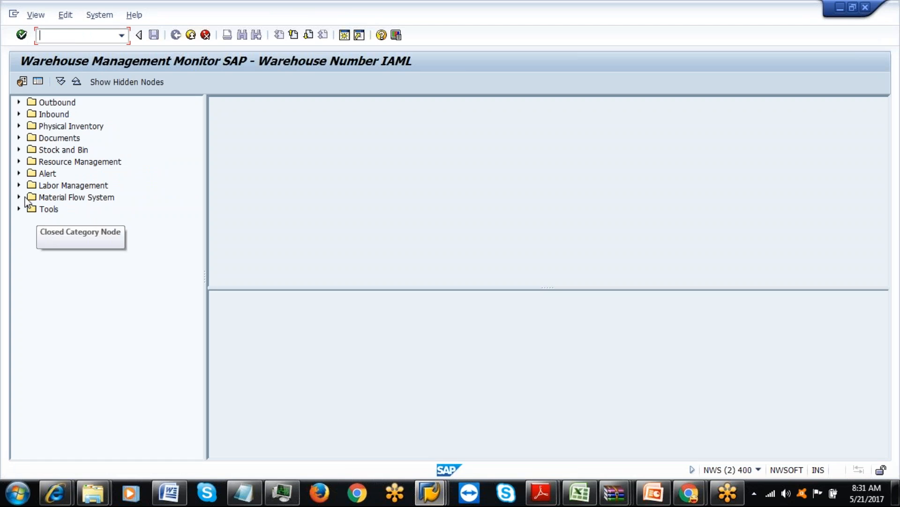
left_click(19, 185)
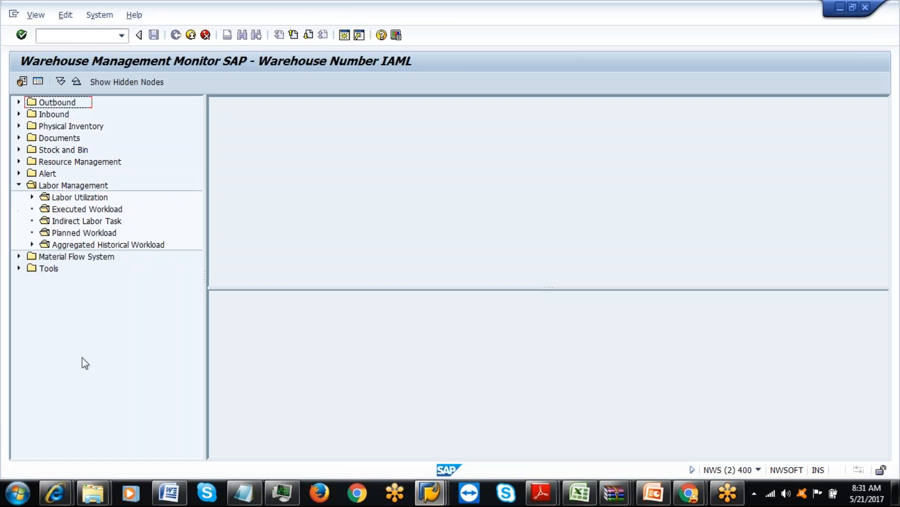
left_click(55, 233)
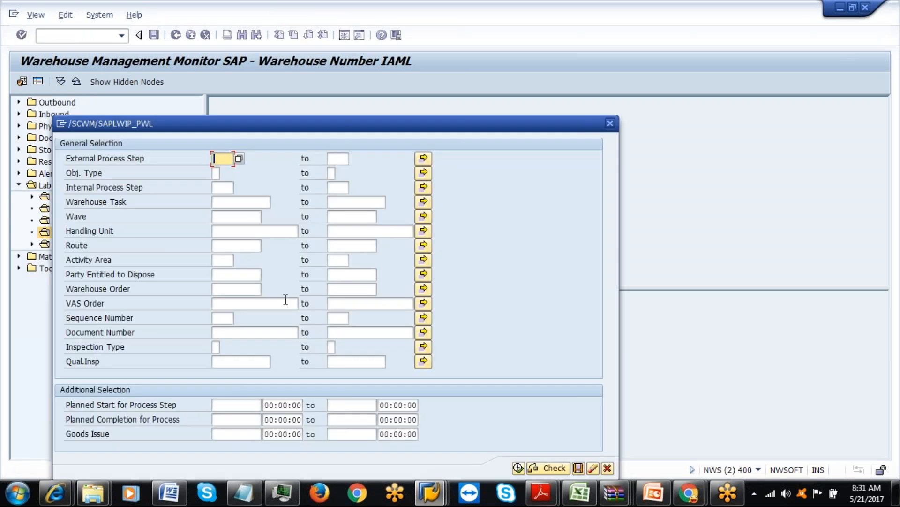
Paste external process steps ILAD, ILBM and ILSR from the spreadsheet and run the selection.
left_click(580, 492)
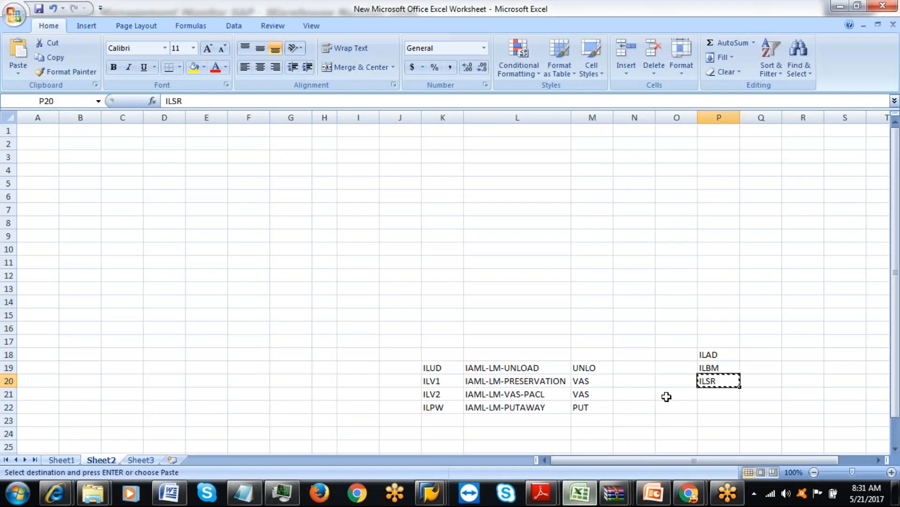
left_click_drag(702, 353, 709, 376)
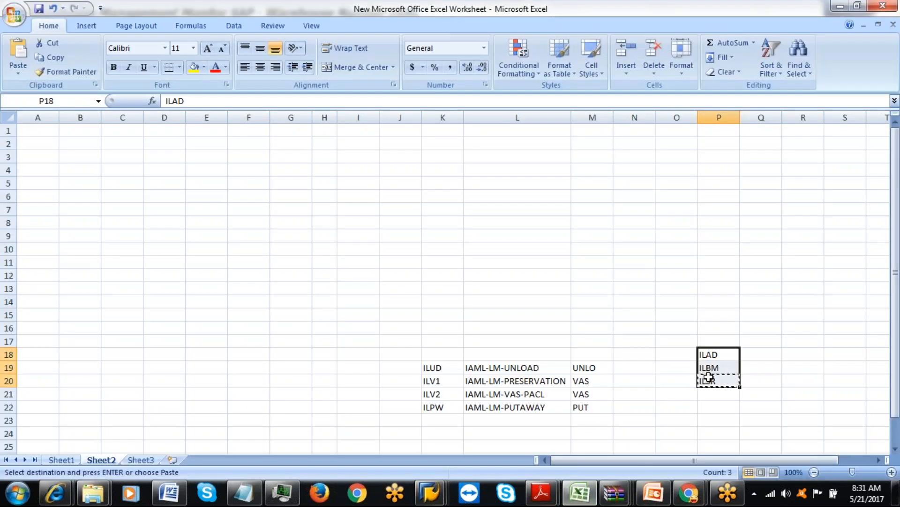
key("alt+Tab")
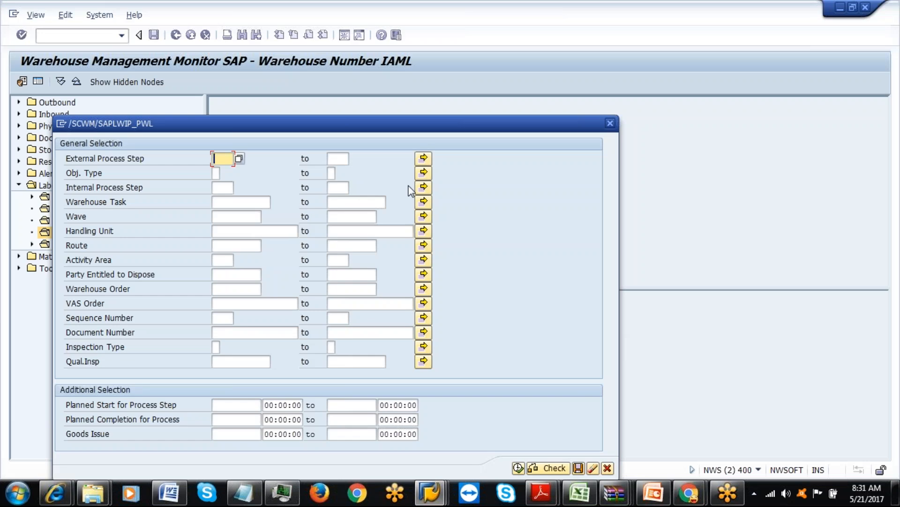
left_click(424, 158)
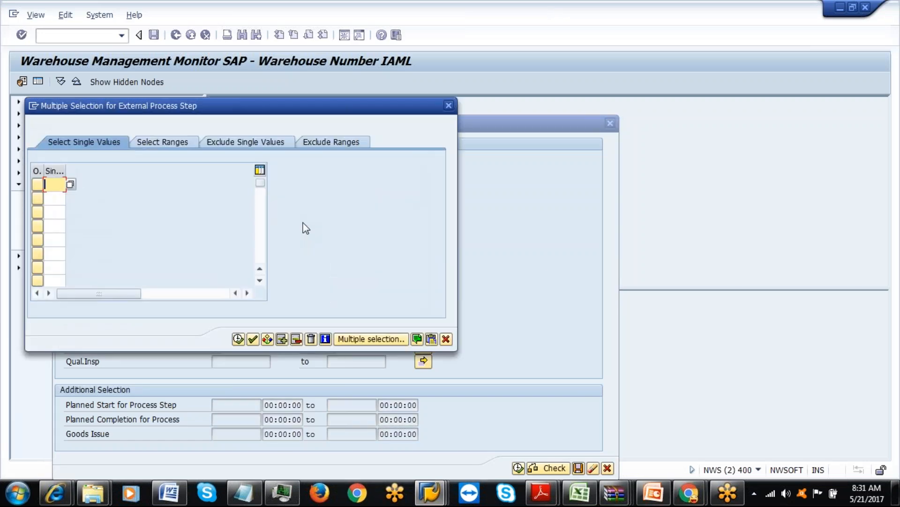
key("ctrl+v")
left_click(239, 339)
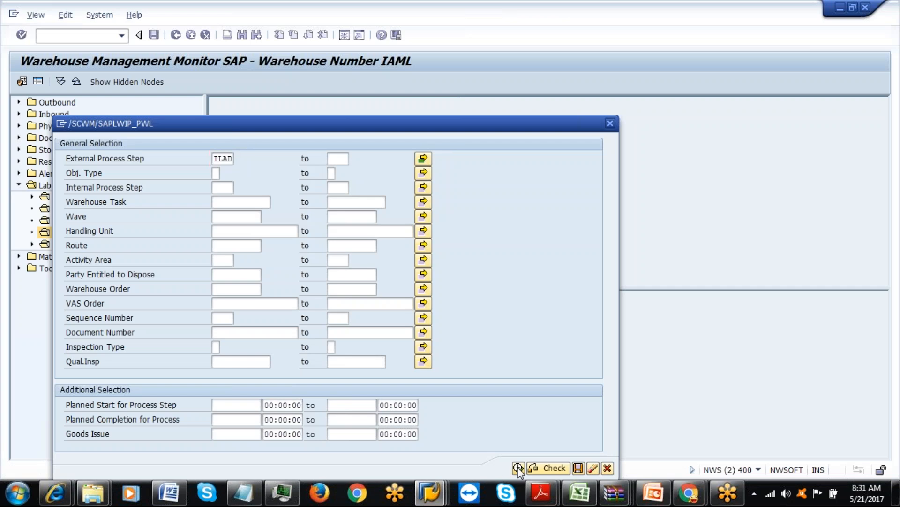
left_click(518, 467)
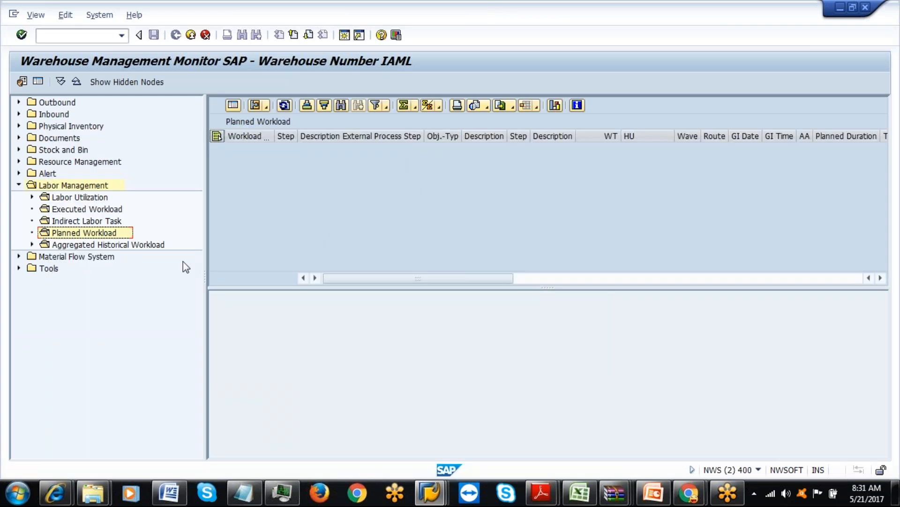
List the executed workload for processor 202.
left_click(115, 211)
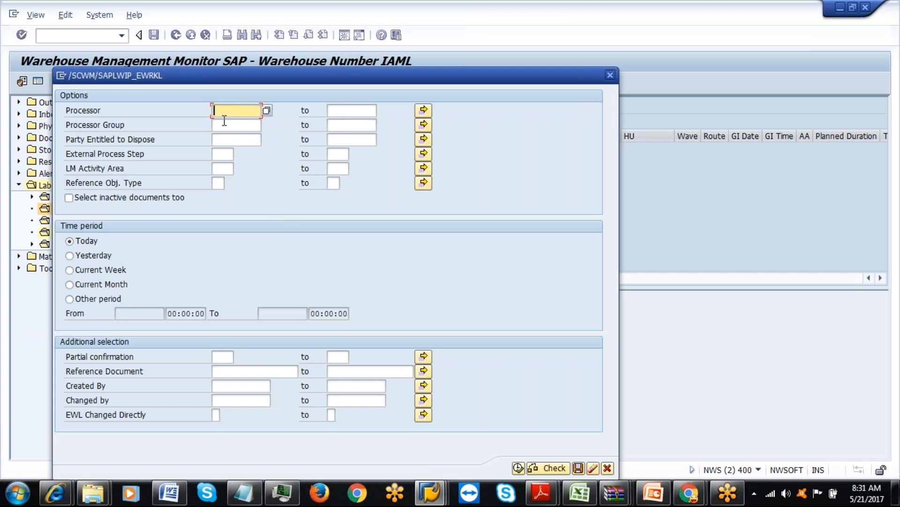
type("202")
left_click(518, 468)
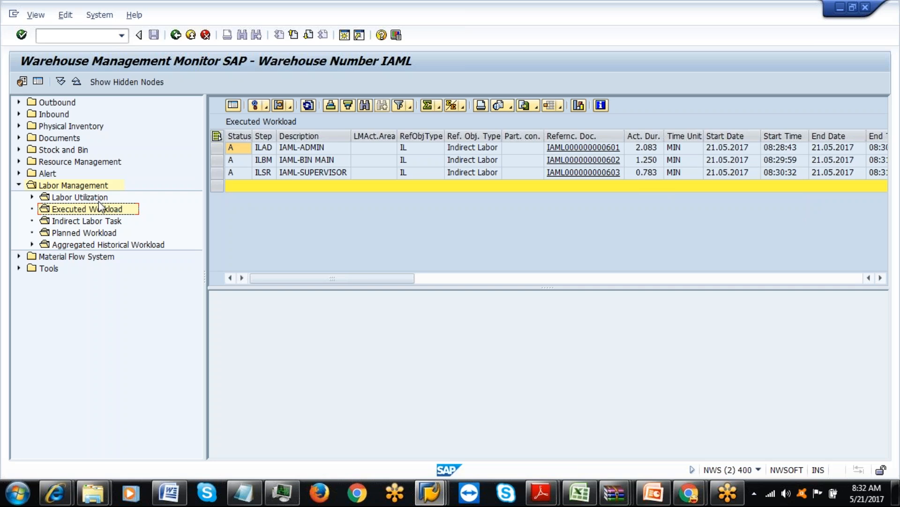
Run Labor Utilization with no aggregation for processor 202.
left_click(32, 196)
left_click(89, 209)
type("202")
left_click(529, 468)
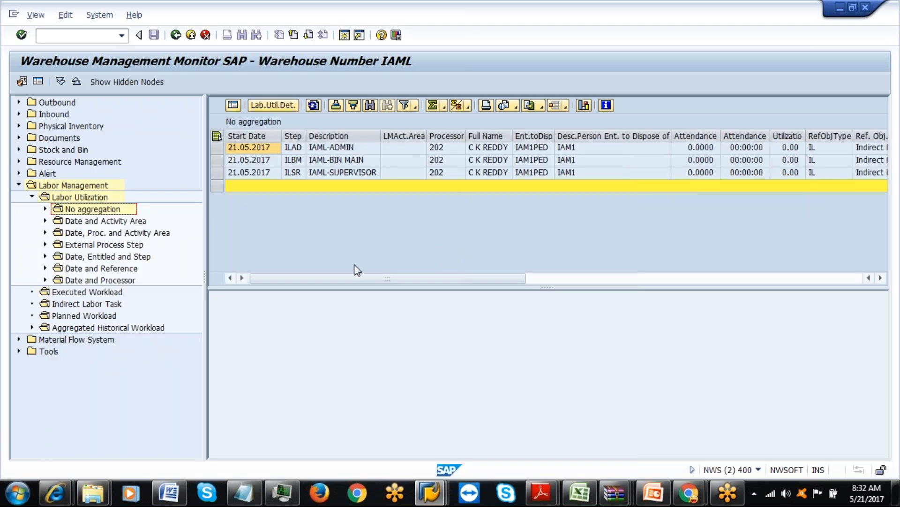
Expand No aggregation to show its detail entry and rerun utilization for processor 202.
left_click(46, 209)
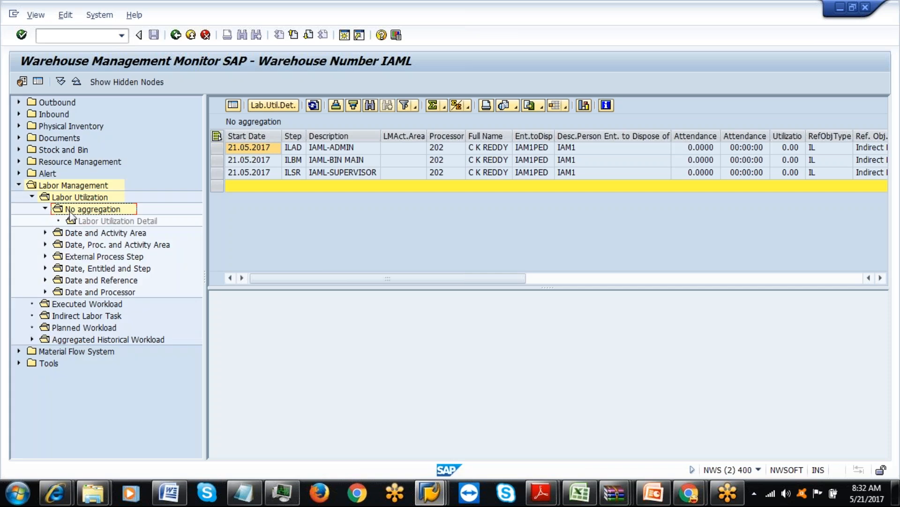
double_click(79, 220)
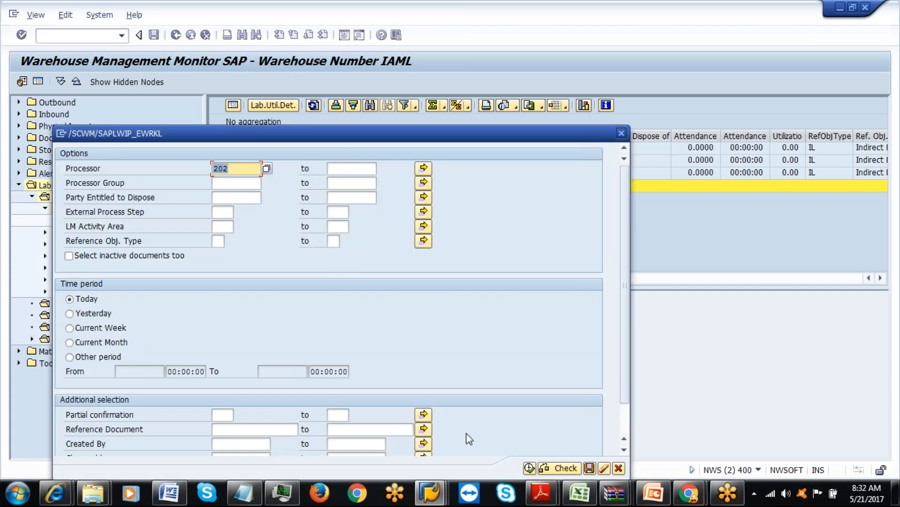
left_click(529, 468)
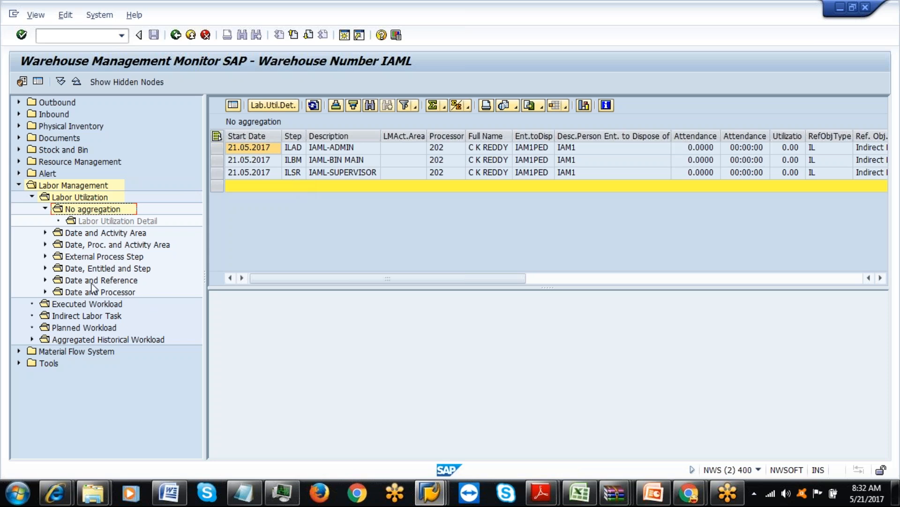
List indirect labor tasks for processor 202 and check task 603's empty planned duration.
double_click(79, 317)
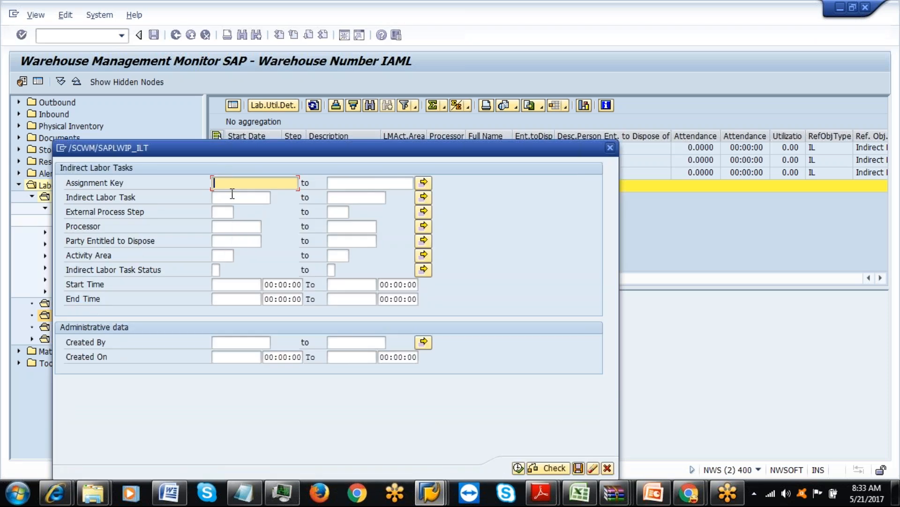
left_click(239, 232)
type("202")
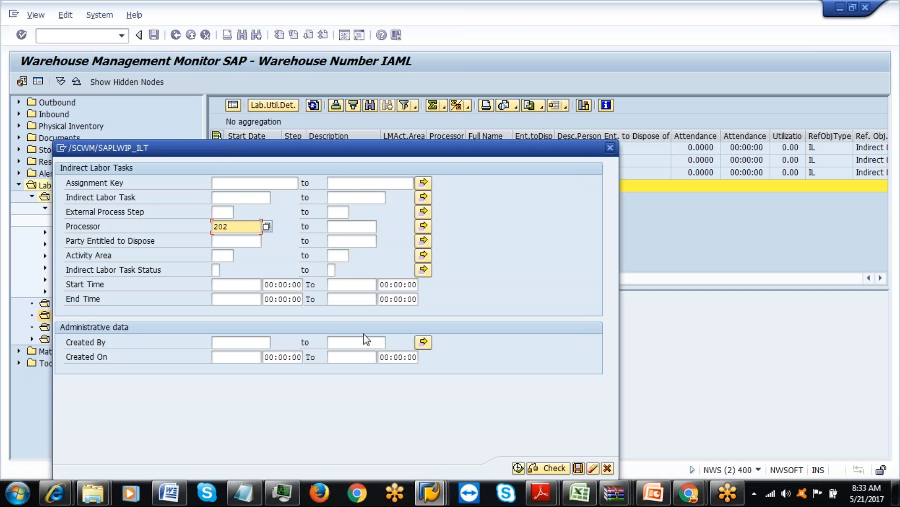
left_click(518, 468)
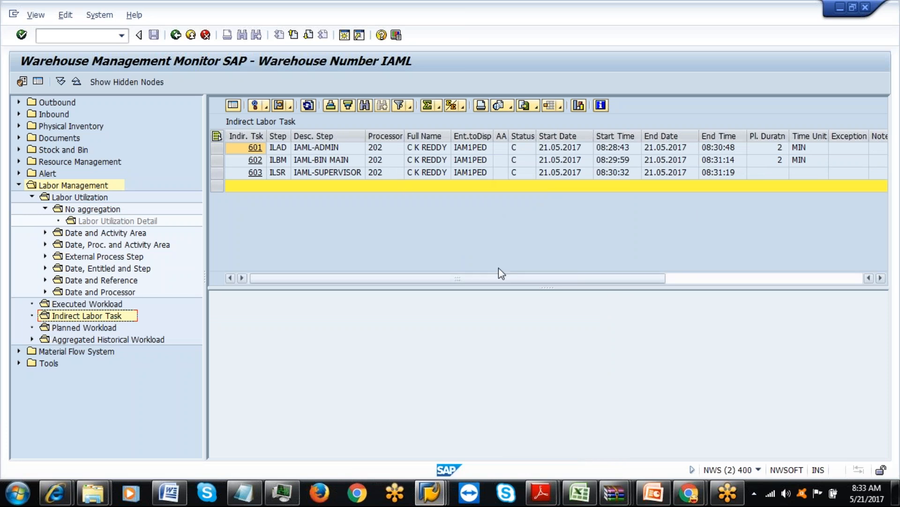
left_click(763, 177)
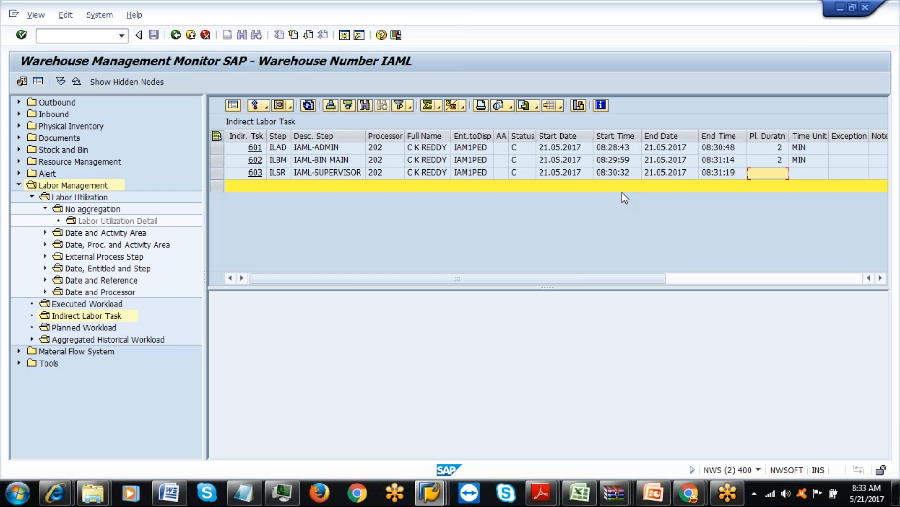
From SAP Logon, log on to EWM9.2 with the user name and password.
left_click(429, 492)
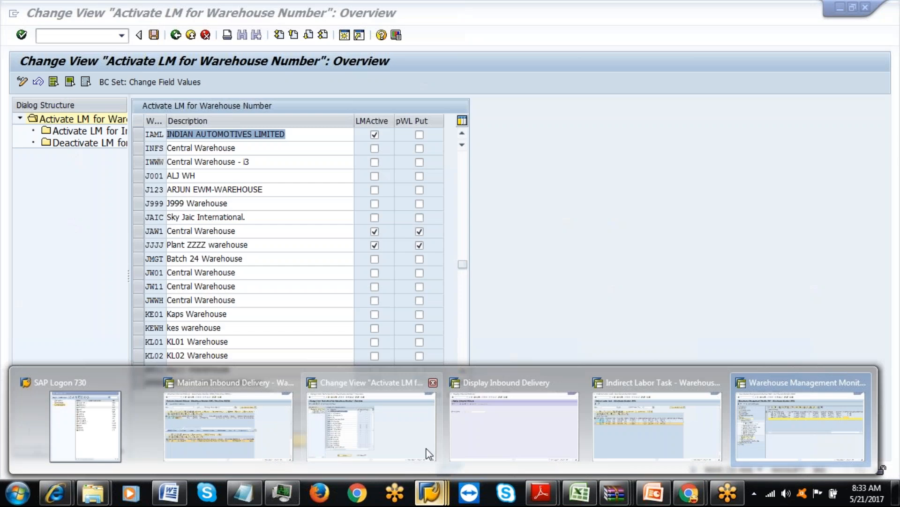
left_click(415, 433)
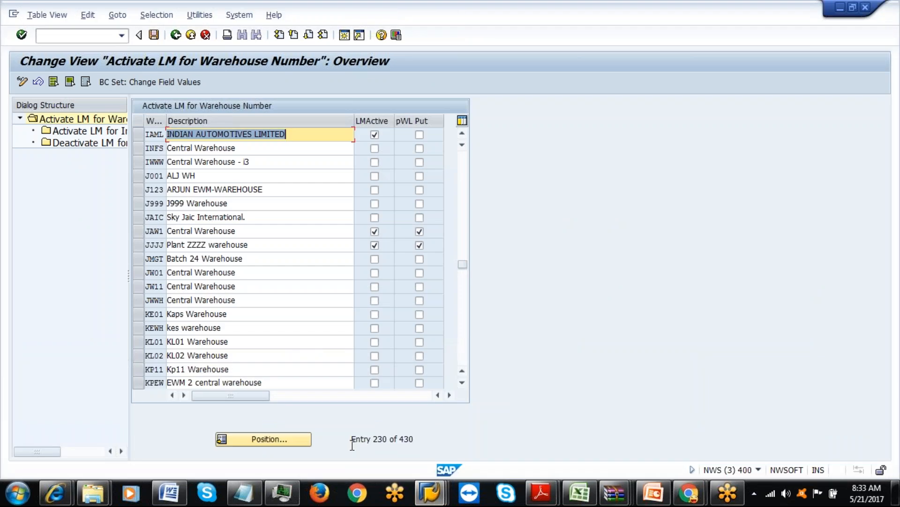
mouse_move(431, 483)
mouse_move(49, 402)
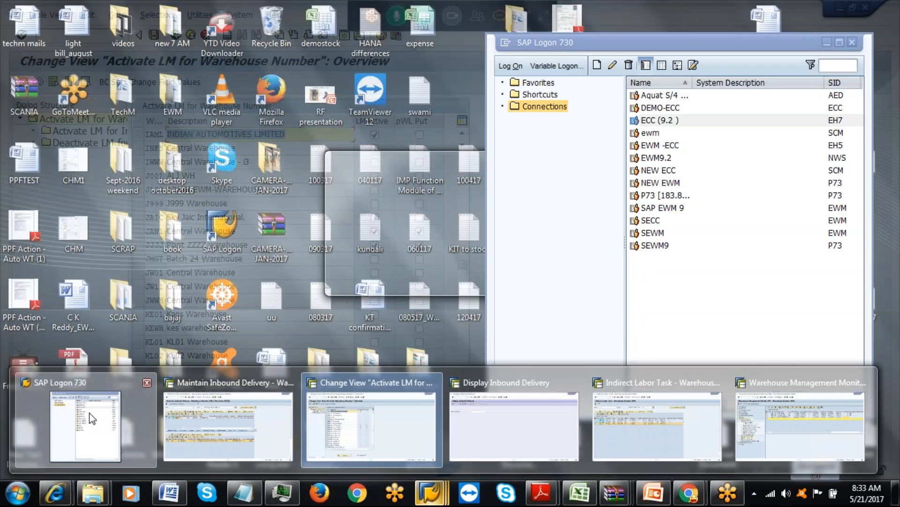
left_click(88, 424)
double_click(653, 159)
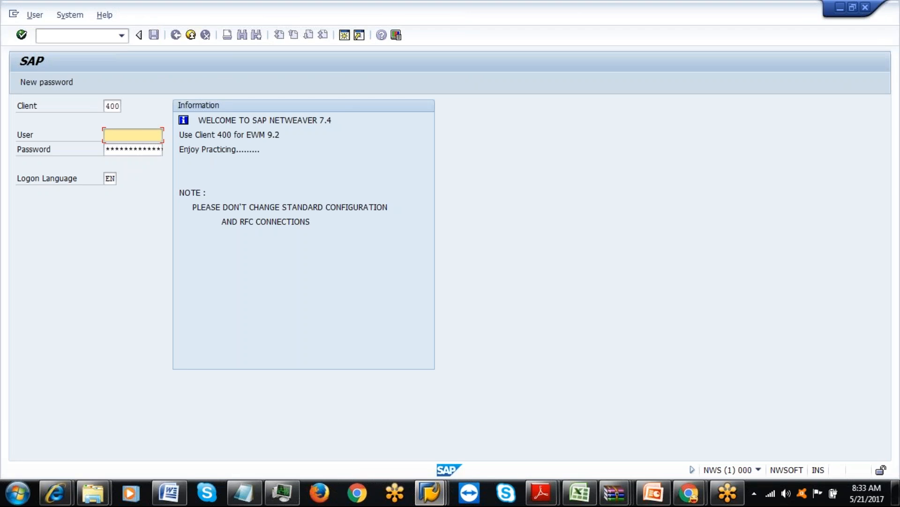
type("amalkiran")
key("Down")
key("Tab")
type("******")
key("Return")
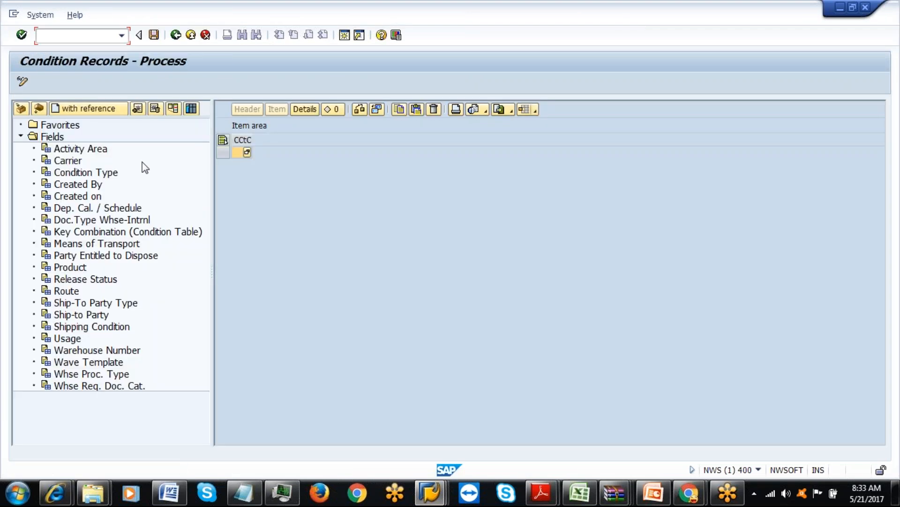
left_click(176, 35)
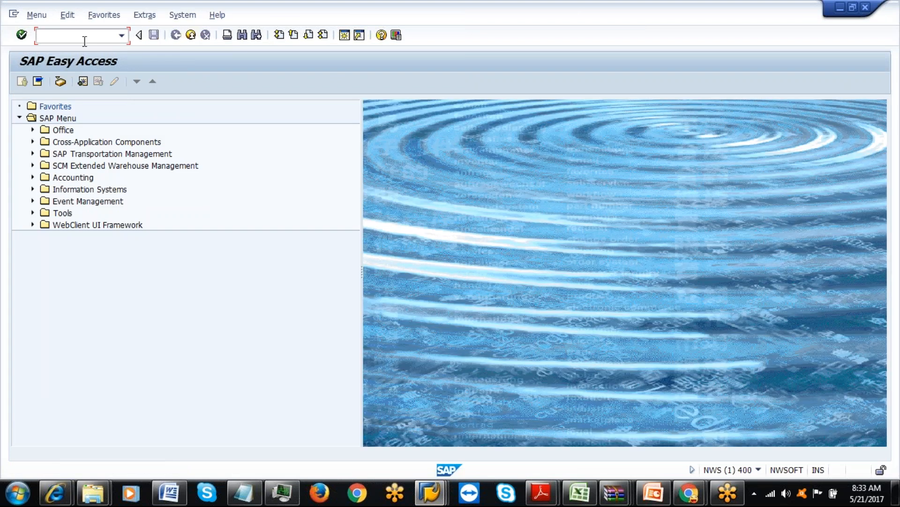
Run /n/scwm/rfui, reach Labor Management's Indirect Labor Task Recording, and create new task 604.
type("/n/scwm/rfui")
key("Return")
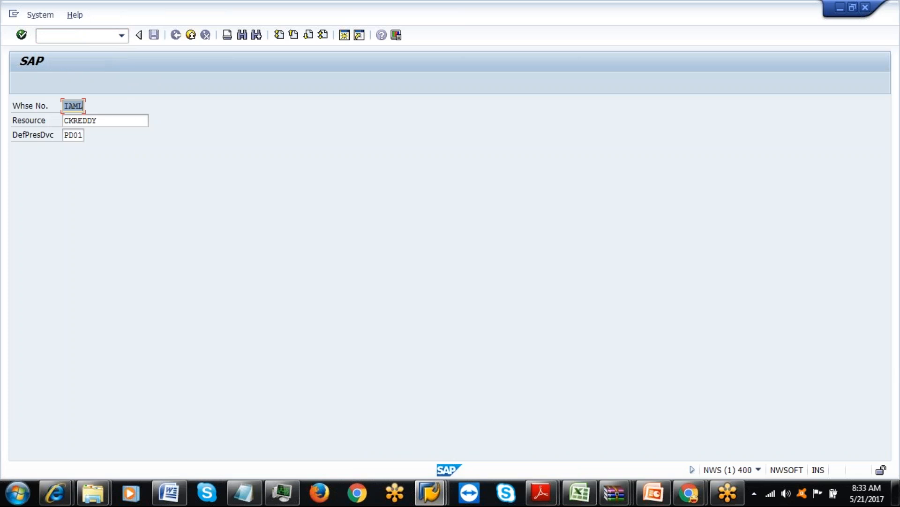
key("Return")
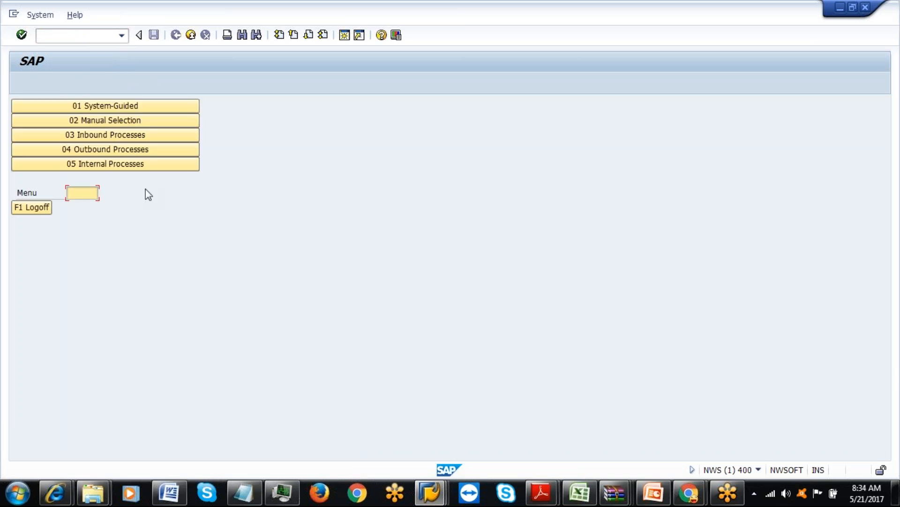
left_click(112, 168)
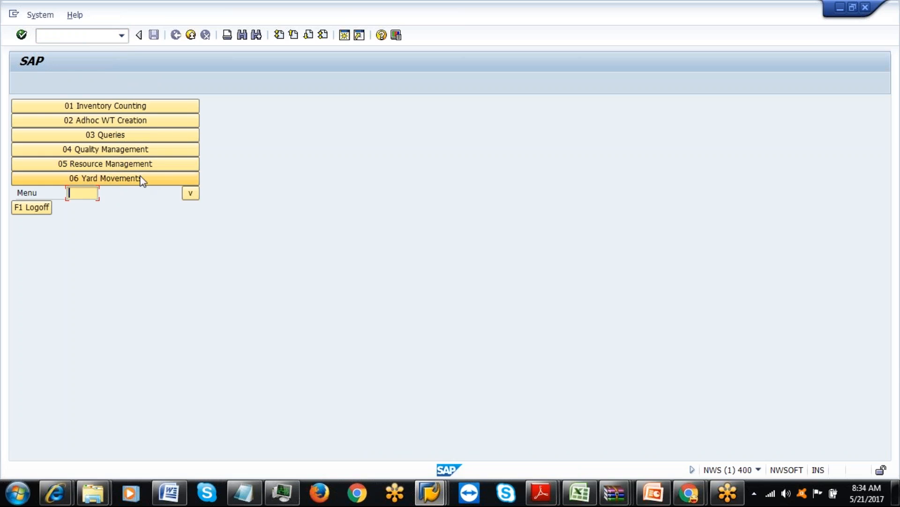
left_click(191, 195)
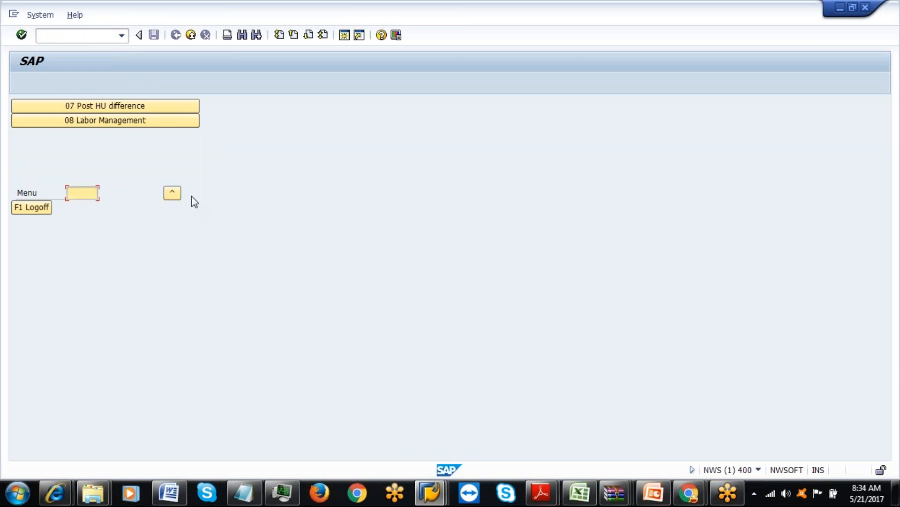
left_click(132, 120)
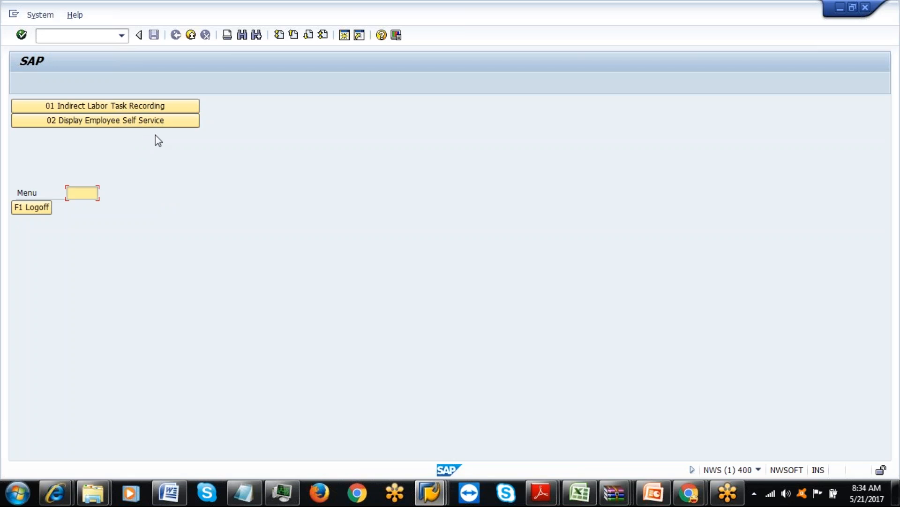
left_click(133, 110)
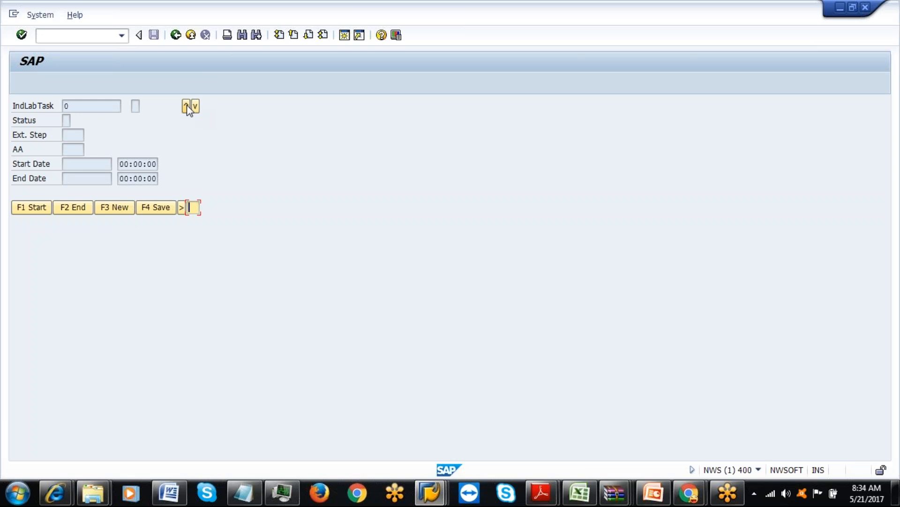
left_click(118, 211)
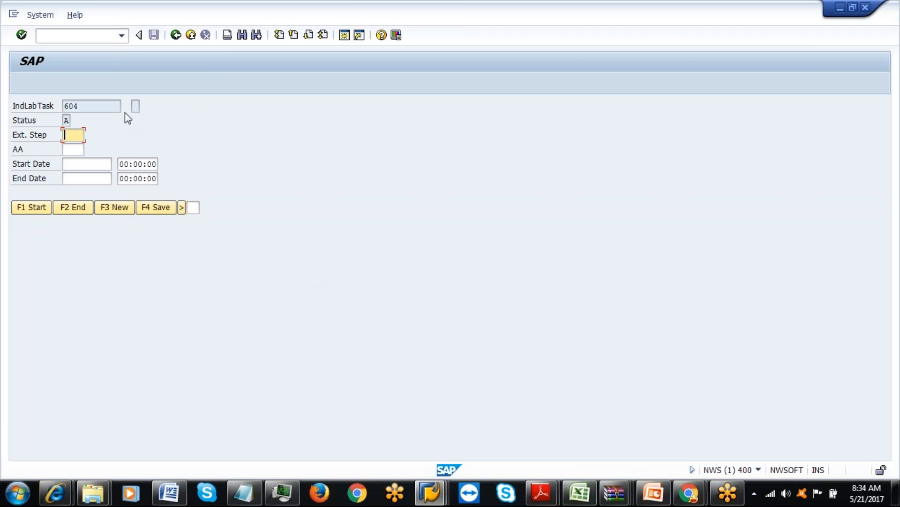
Copy ILBM from the spreadsheet into task 604's external step field.
left_click(590, 494)
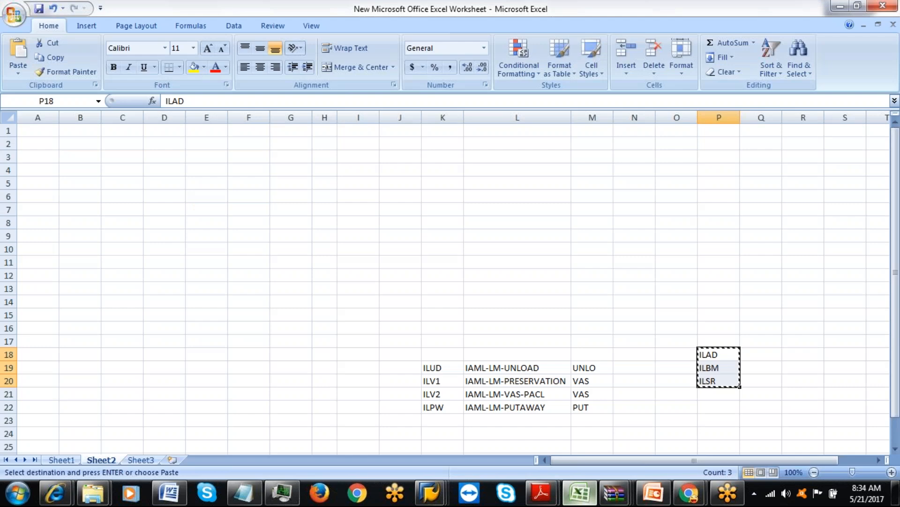
left_click(709, 371)
key("ctrl+c")
left_click(430, 493)
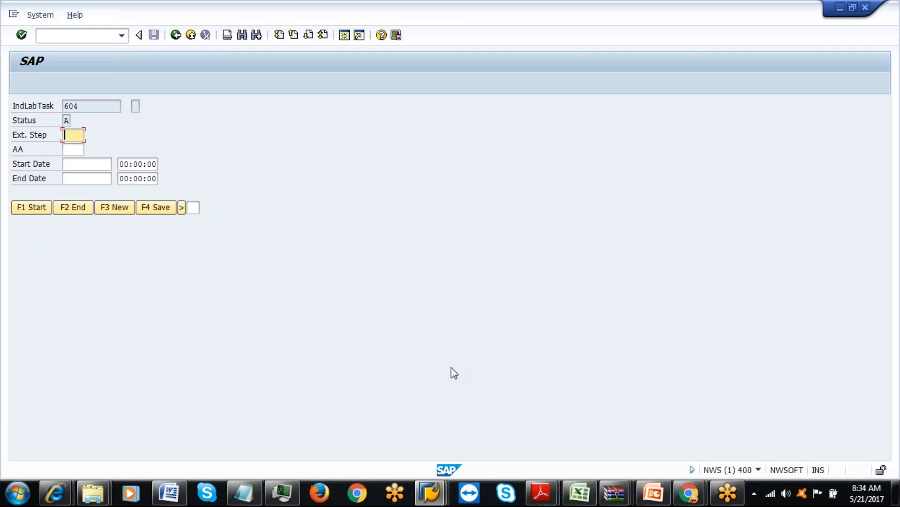
key("ctrl+v")
left_click(109, 162)
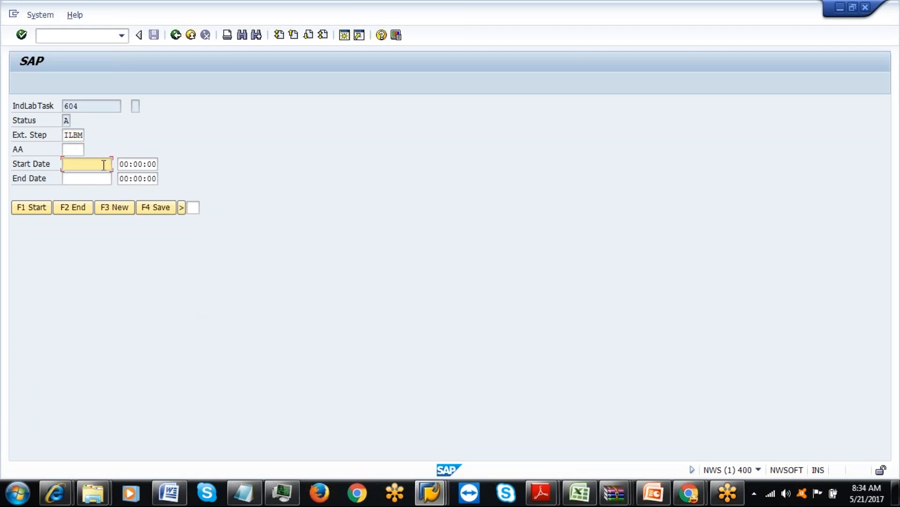
key("shift+Tab")
key("Tab")
key("Tab")
left_click(97, 166)
key("Down")
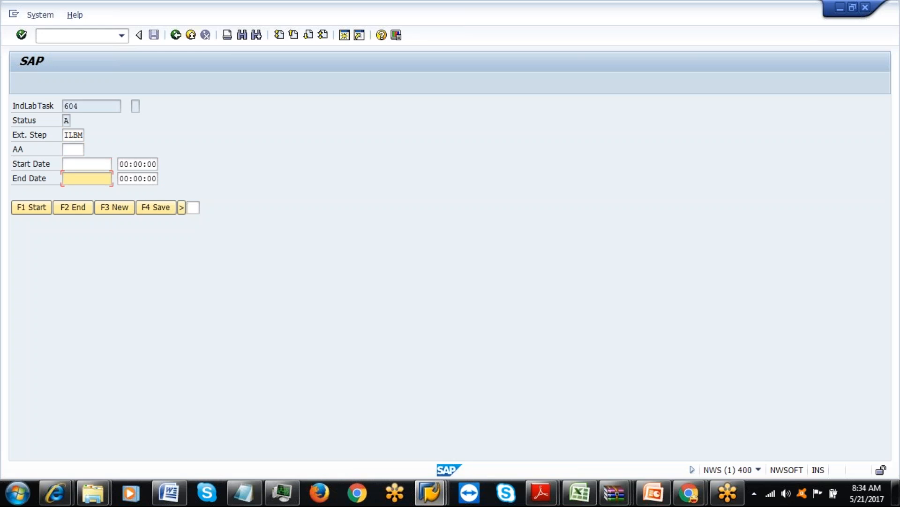
key("Tab")
left_click(89, 167)
key("Tab")
left_click(101, 164)
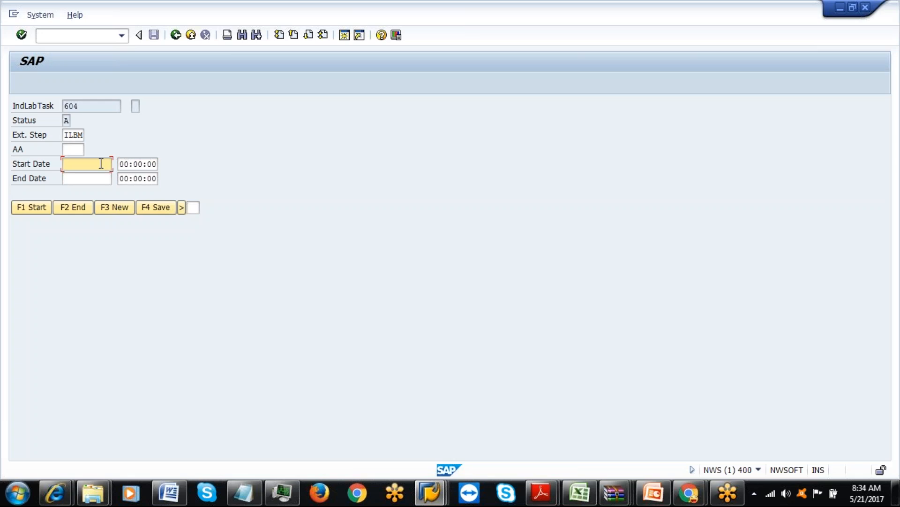
Start and end task 604 (08:35:05 to 08:35:16) and save it.
left_click(40, 209)
left_click(84, 211)
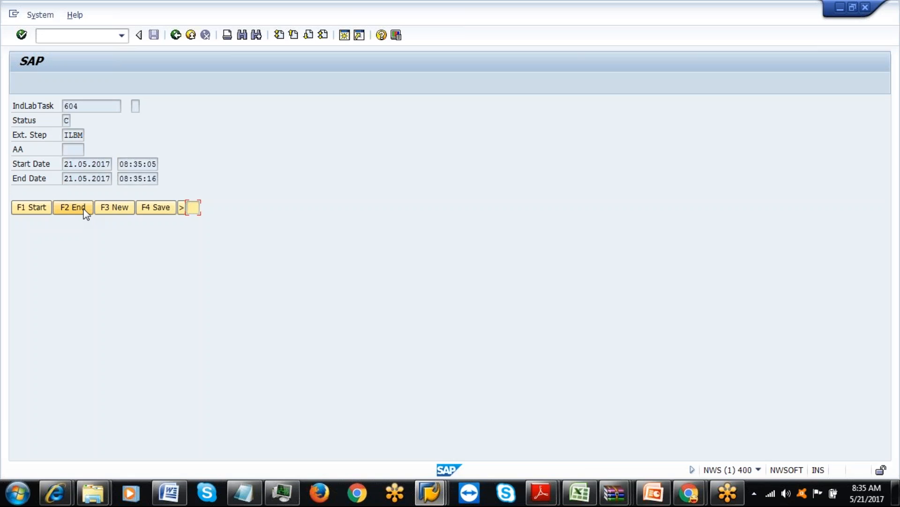
left_click(162, 210)
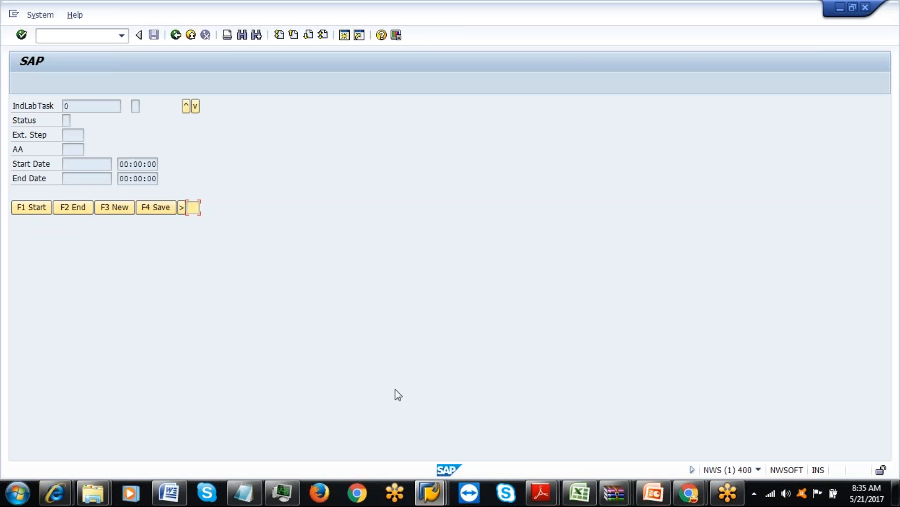
In the warehouse monitor, list indirect labor tasks for processor 61, showing task 604.
left_click(438, 492)
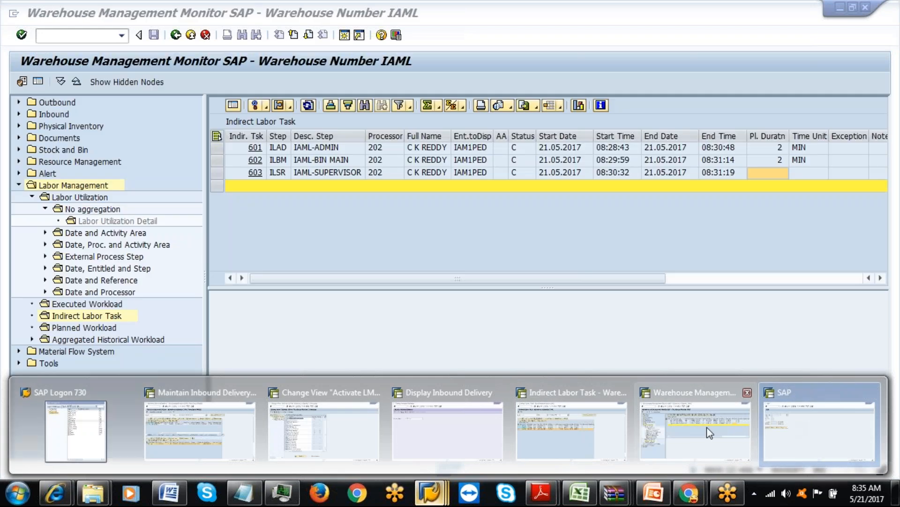
left_click(707, 427)
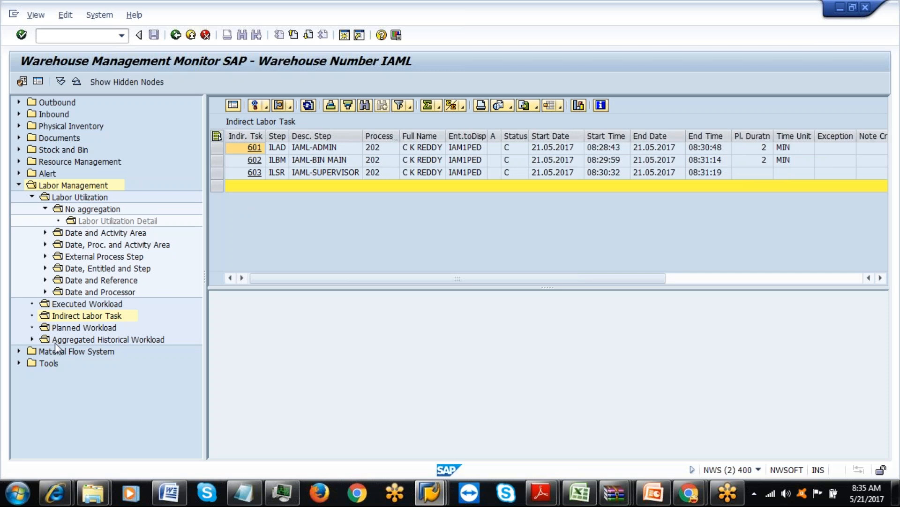
left_click(76, 319)
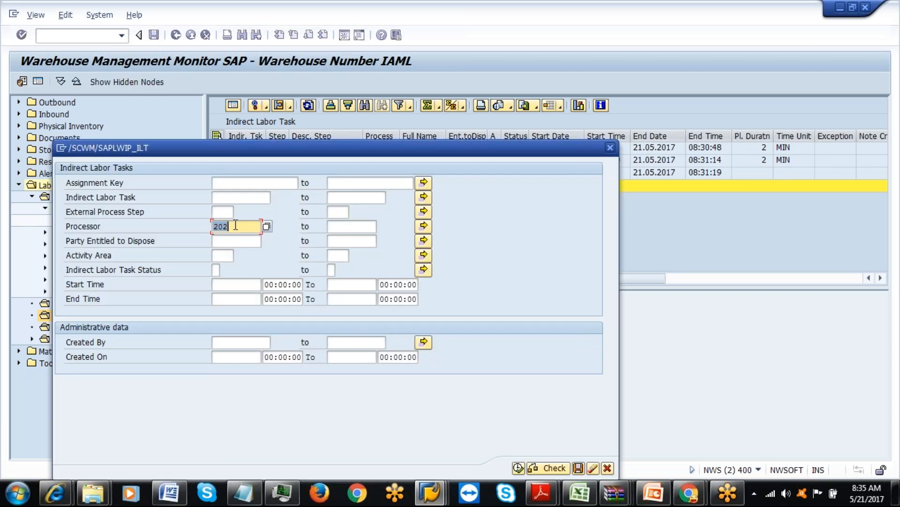
type("61")
left_click(518, 468)
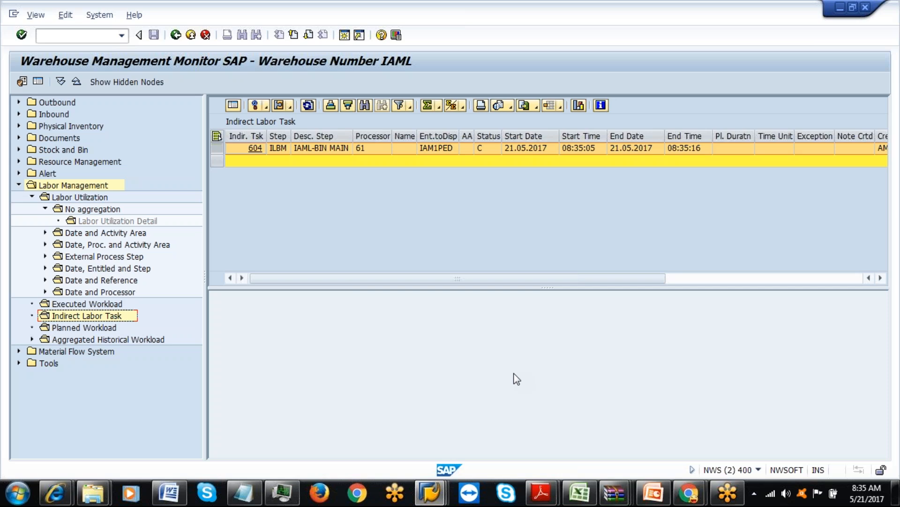
Exit the LM activation settings and customizing screens back to SAP Easy Access.
left_click(436, 496)
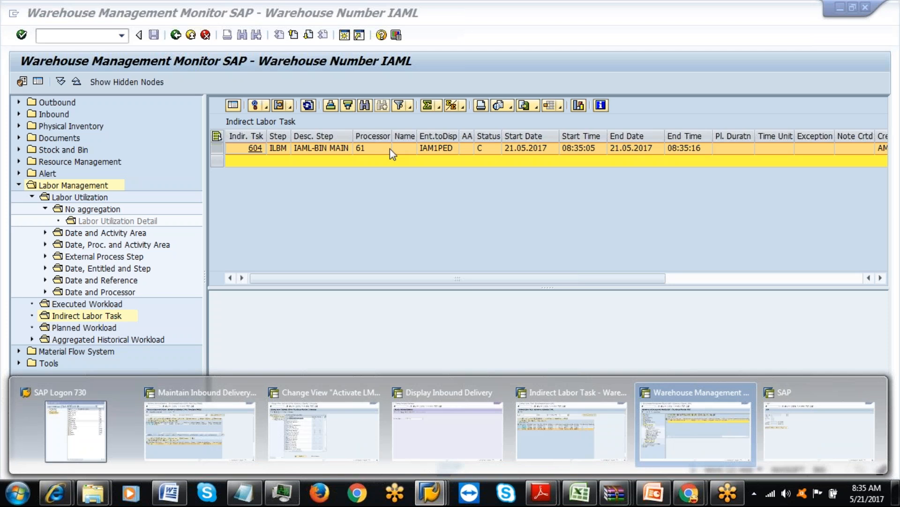
left_click(348, 419)
left_click(191, 40)
left_click(191, 40)
left_click(191, 41)
left_click(121, 36)
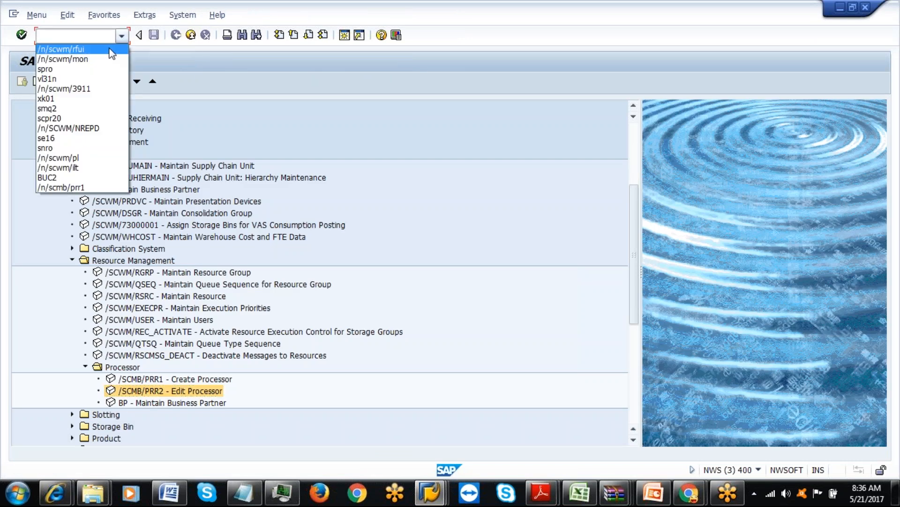
Run /n/scwm/rfui, reach Indirect Labor Task Recording, and create new task 605.
left_click(107, 49)
key("Return")
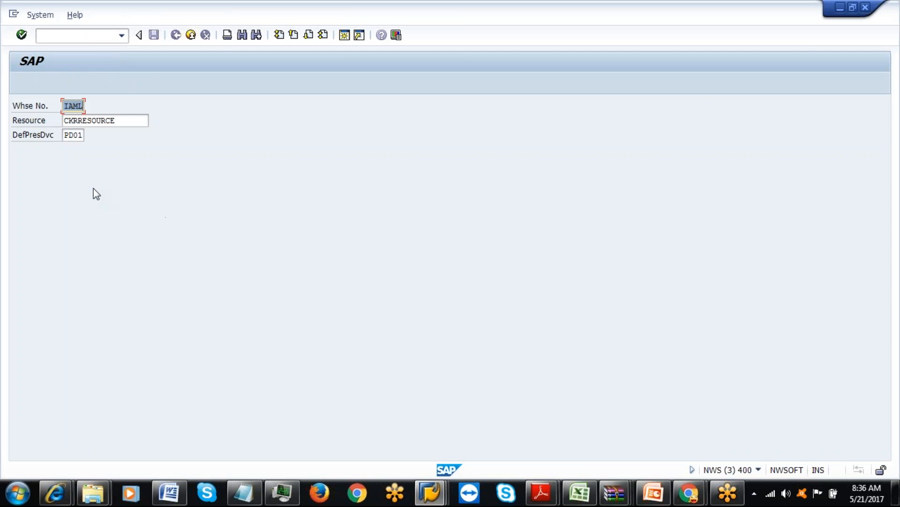
key("Return")
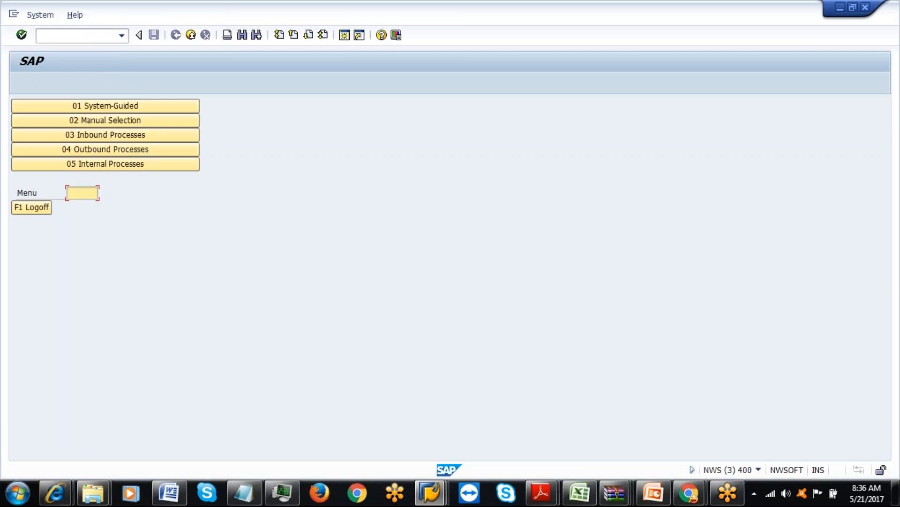
left_click(110, 163)
left_click(190, 194)
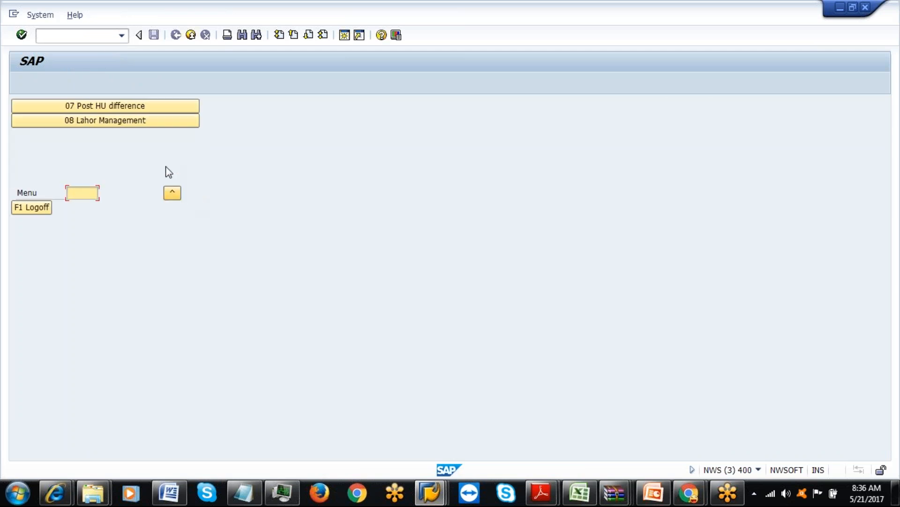
left_click(137, 123)
left_click(128, 112)
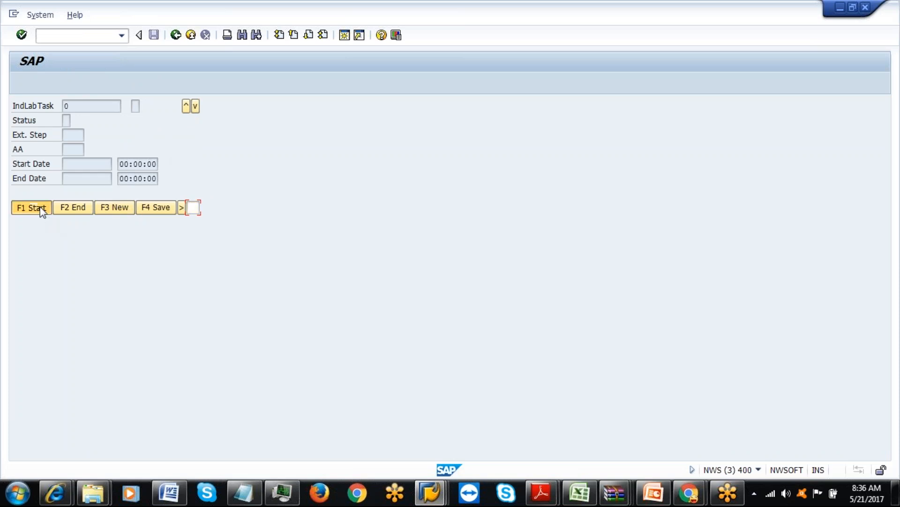
left_click(108, 205)
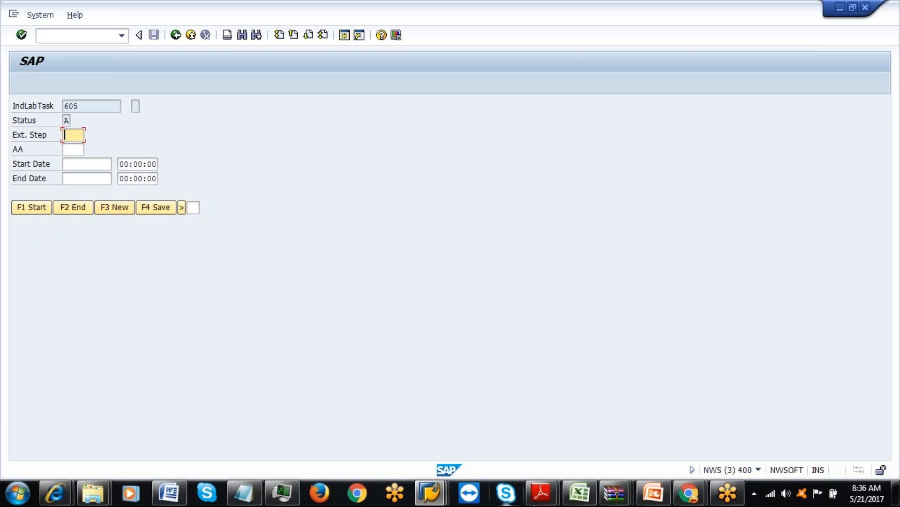
Enter step ILSR, start and end task 605 (08:36:37 to 08:36:41), and save.
left_click(574, 499)
left_click(574, 500)
type("ILSR")
left_click(42, 216)
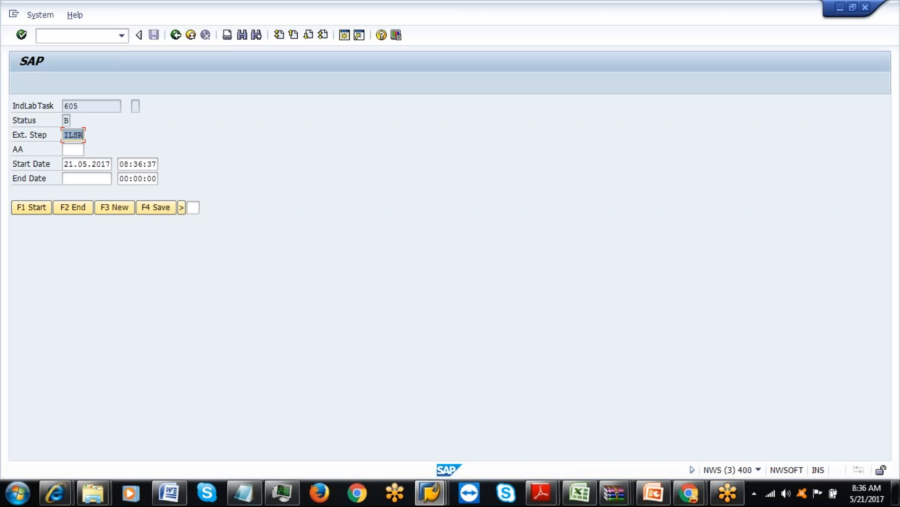
left_click(86, 212)
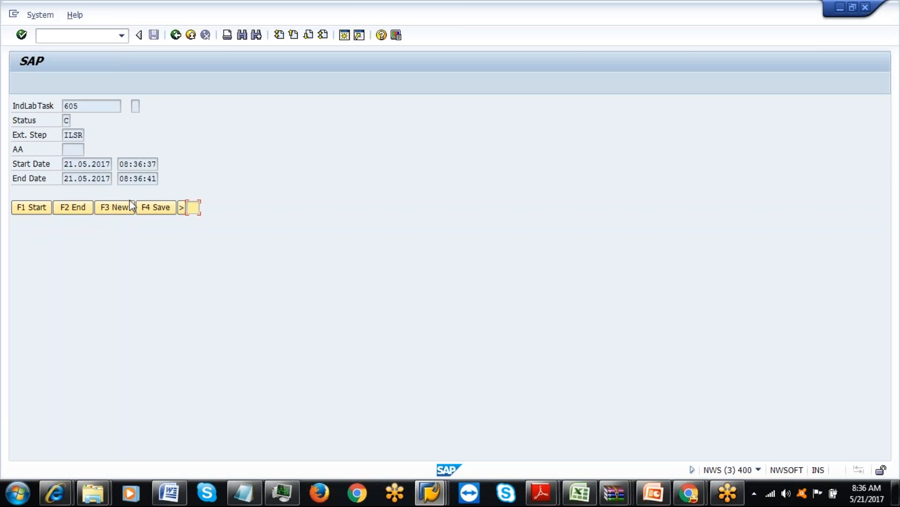
left_click(156, 213)
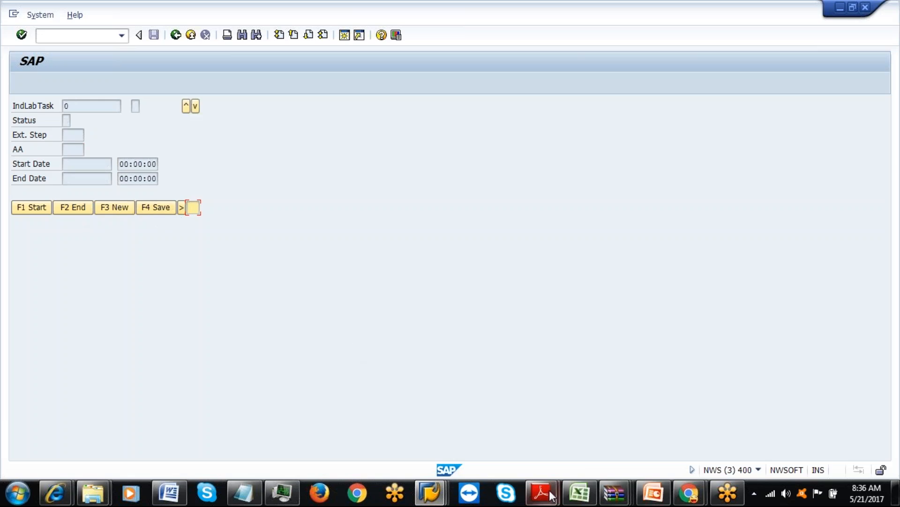
left_click(430, 493)
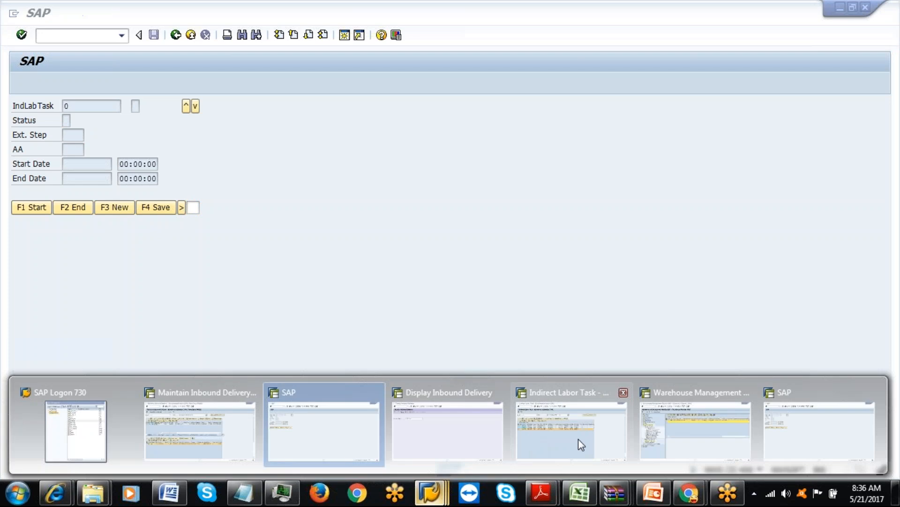
Refresh the indirect labor task list in the warehouse monitor and switch between the open SAP windows.
left_click(718, 424)
left_click(308, 106)
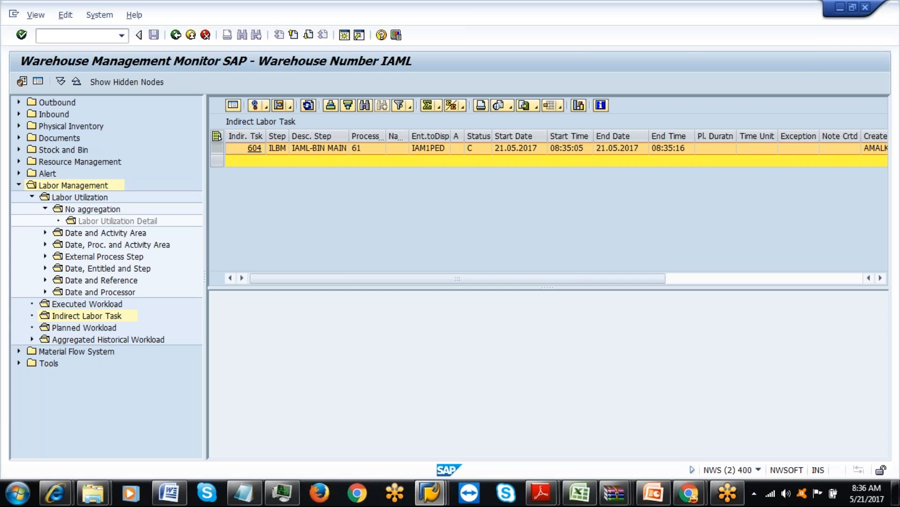
mouse_move(430, 493)
left_click(554, 413)
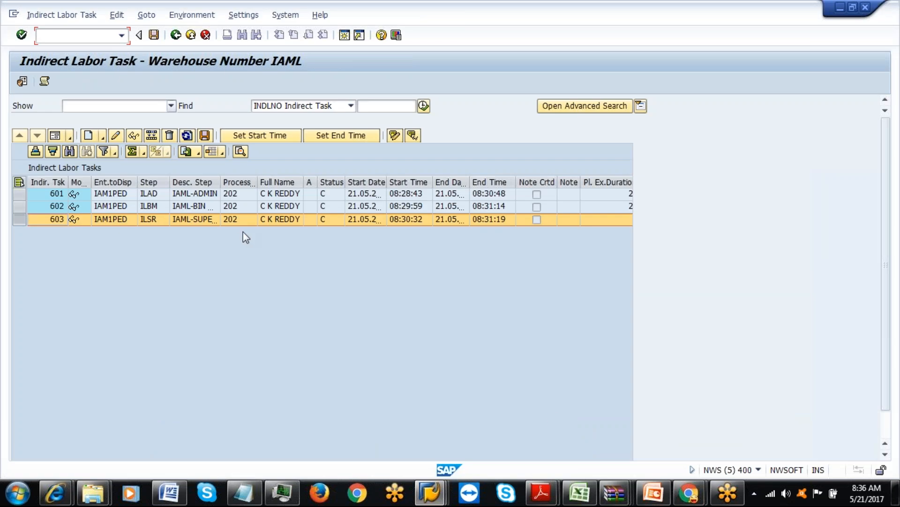
left_click(430, 492)
left_click(683, 416)
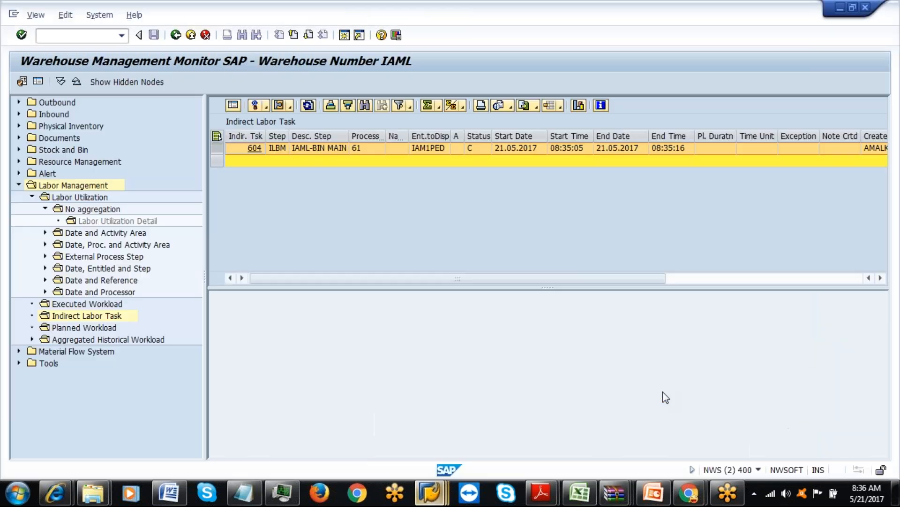
List indirect labor tasks in the monitor for processor 202.
double_click(103, 314)
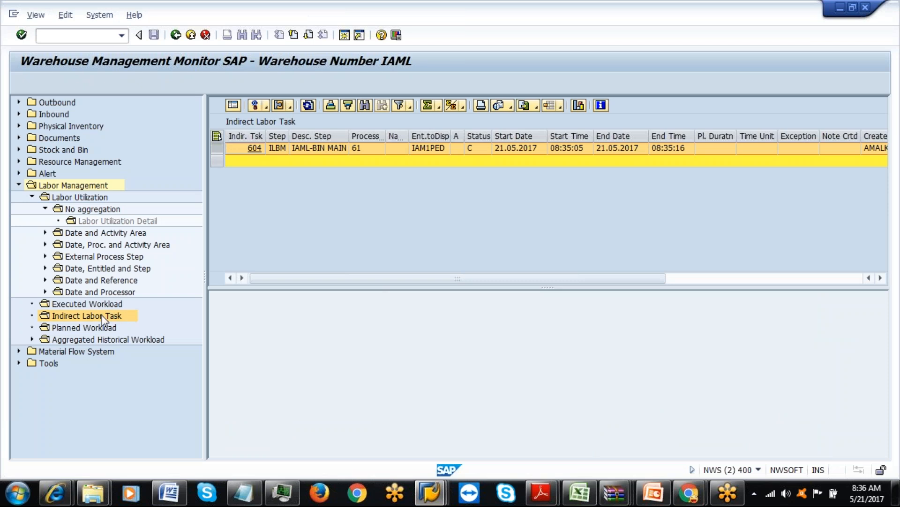
type("2020")
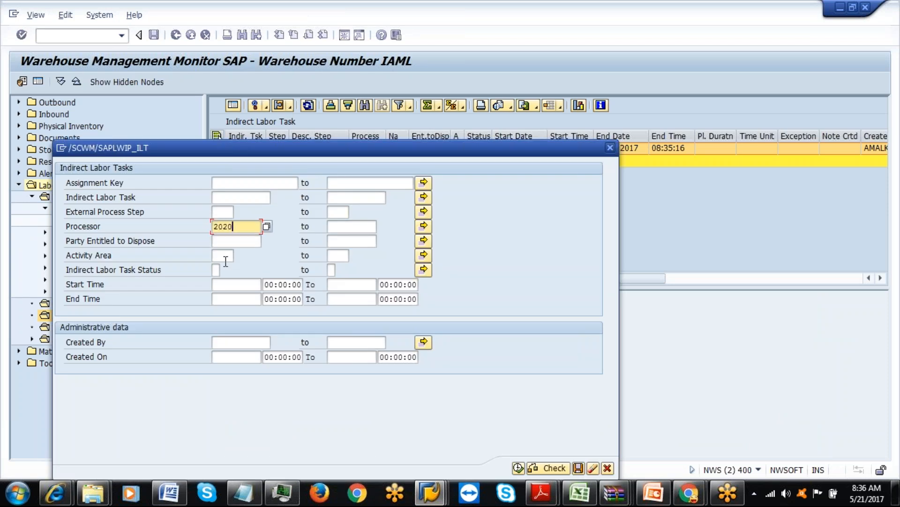
left_click(225, 261)
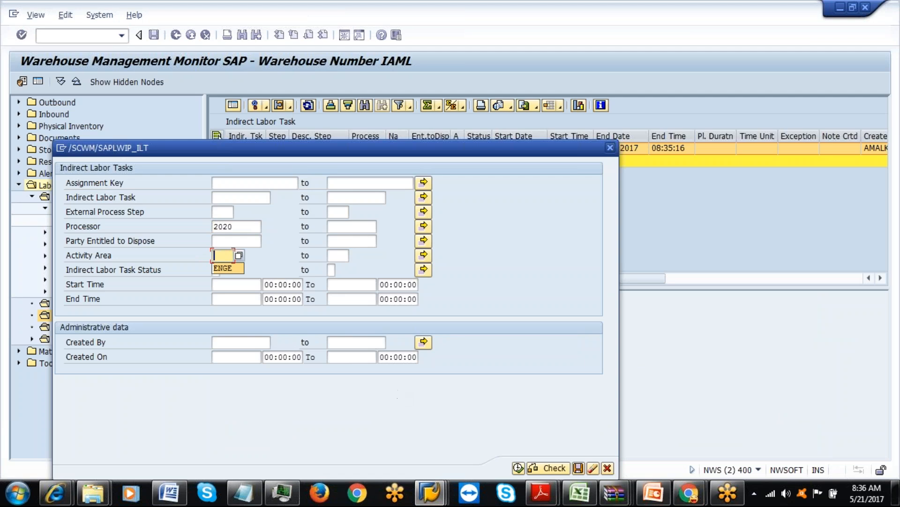
left_click(243, 227)
key("BackSpace")
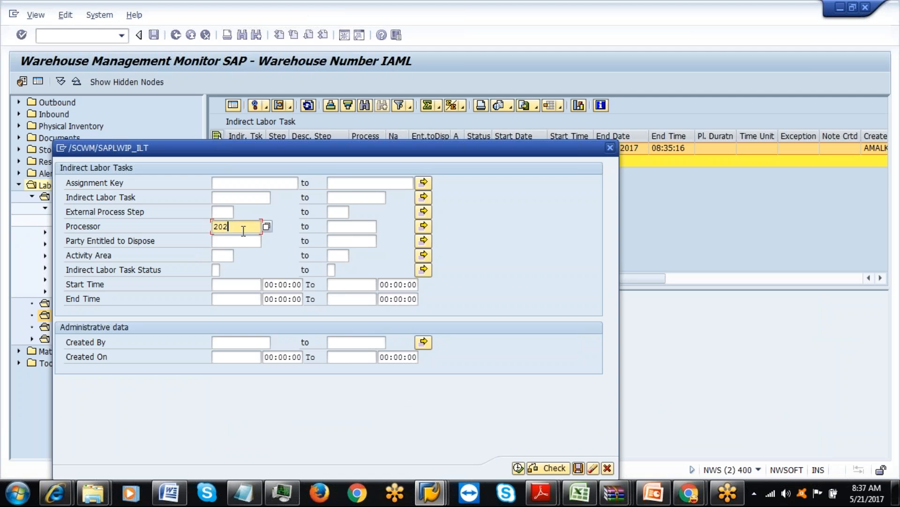
left_click(518, 467)
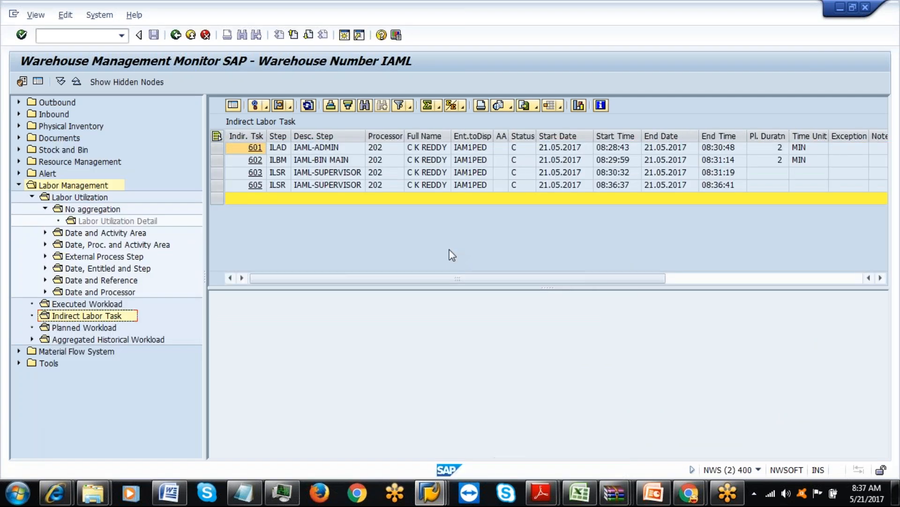
Select task 605 for IAML-SUPERVISOR and focus its Pl. Duratn cell.
left_click(216, 186)
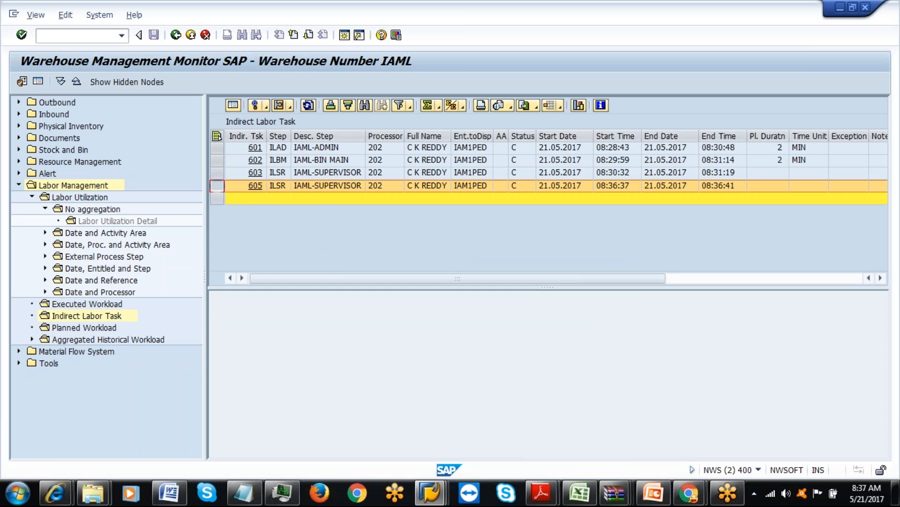
left_click(769, 186)
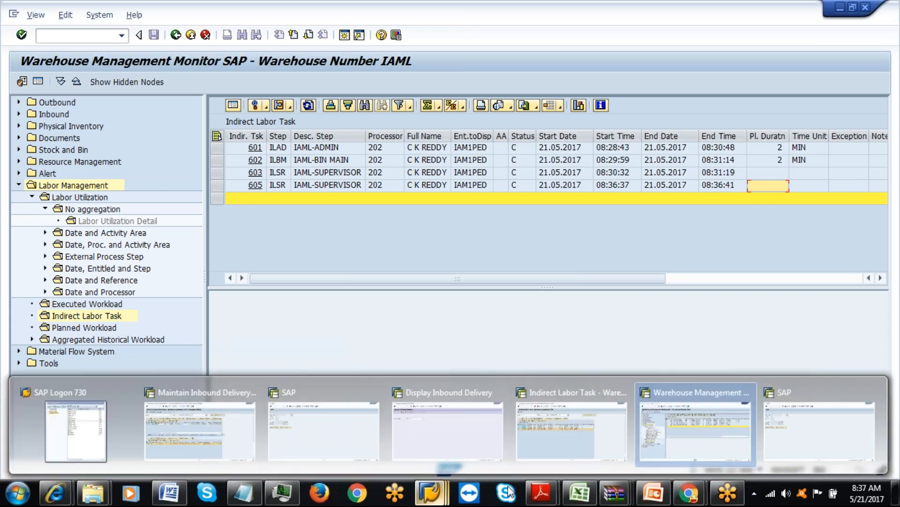
mouse_move(443, 494)
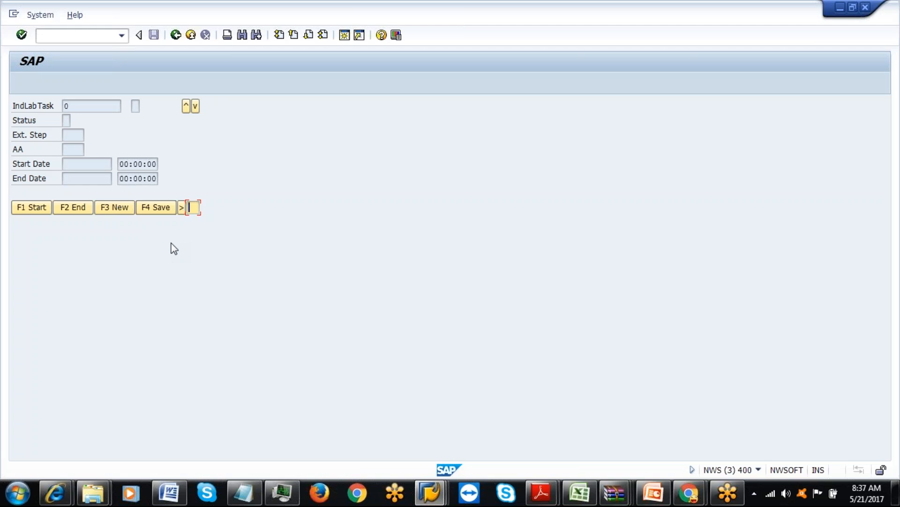
Back out with F7, log off RF and save the logoff reason, then view session info.
key("F7")
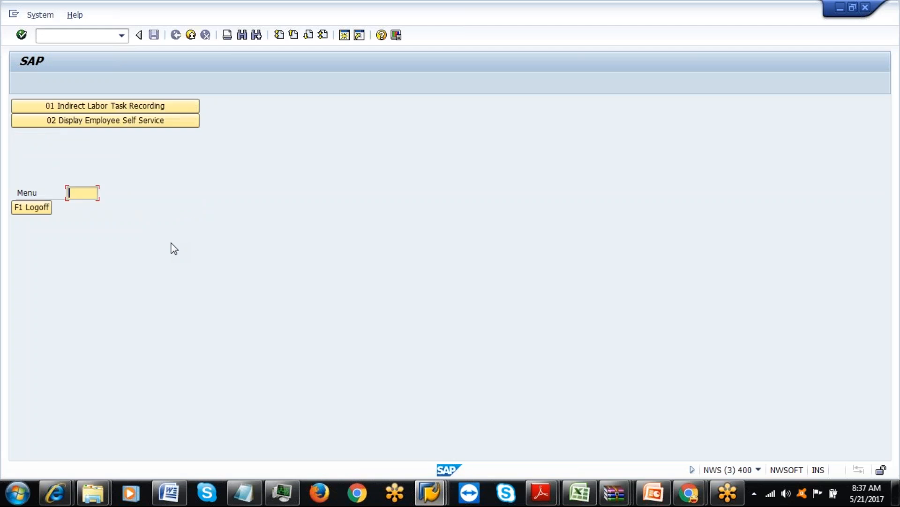
left_click(43, 207)
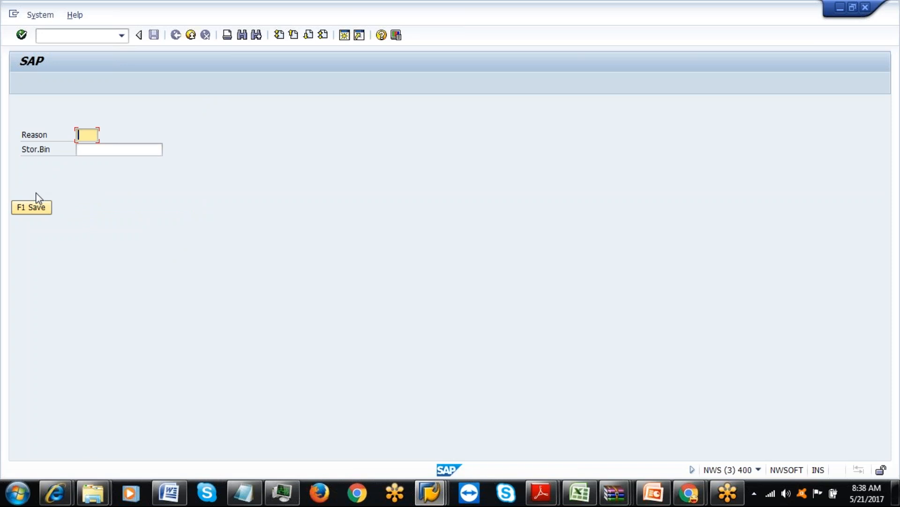
left_click(34, 207)
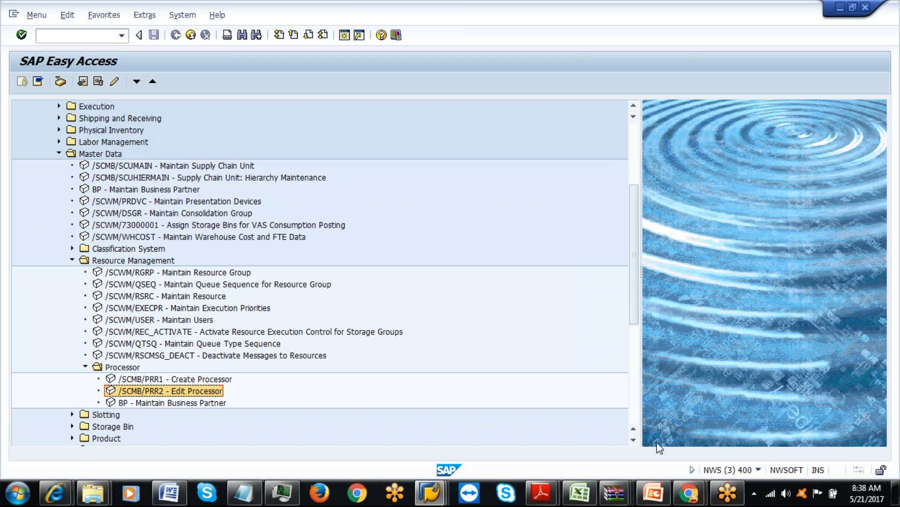
left_click(759, 469)
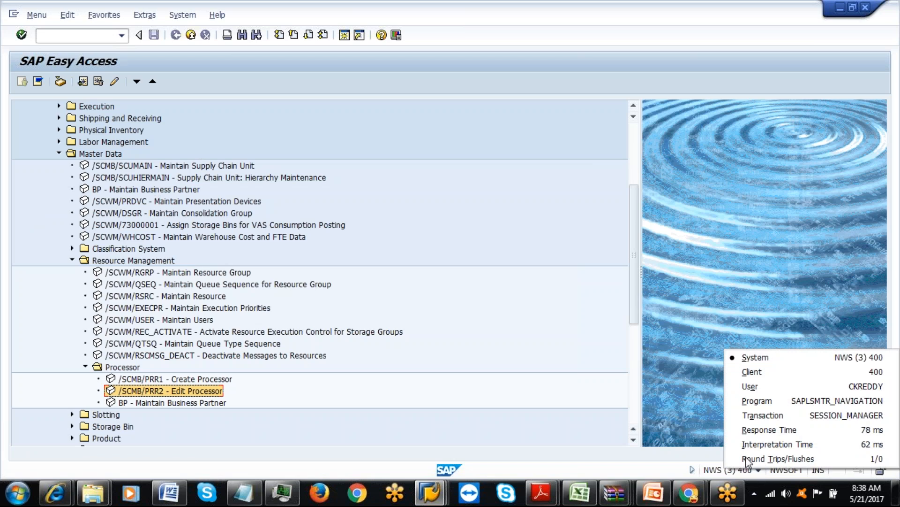
Rerun /n/scwm/rful and open 05 Internal Processes > 08 Labor Management > 01 Indirect Labor Task Recording.
left_click(122, 35)
left_click(106, 49)
key("Return")
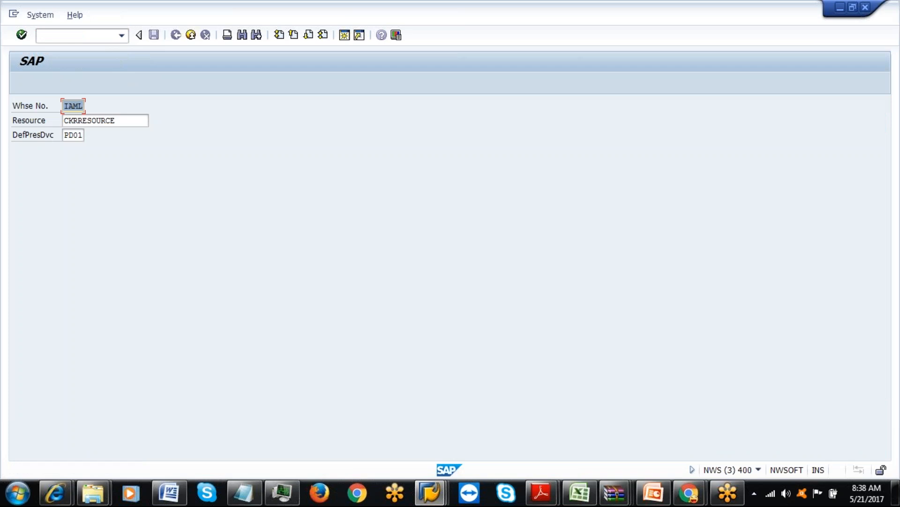
key("Return")
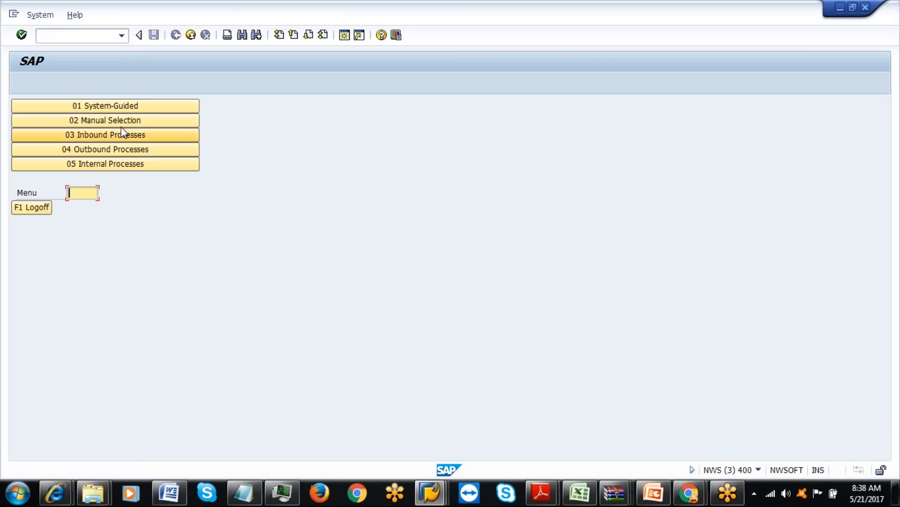
left_click(113, 167)
left_click(190, 193)
left_click(126, 121)
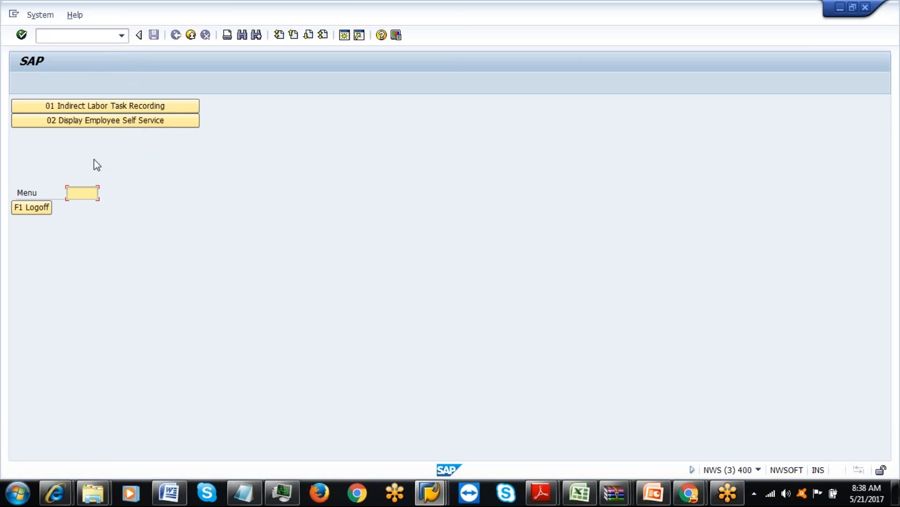
left_click(109, 106)
Create new RF task 606 with external step ILAD and start it.
left_click(112, 212)
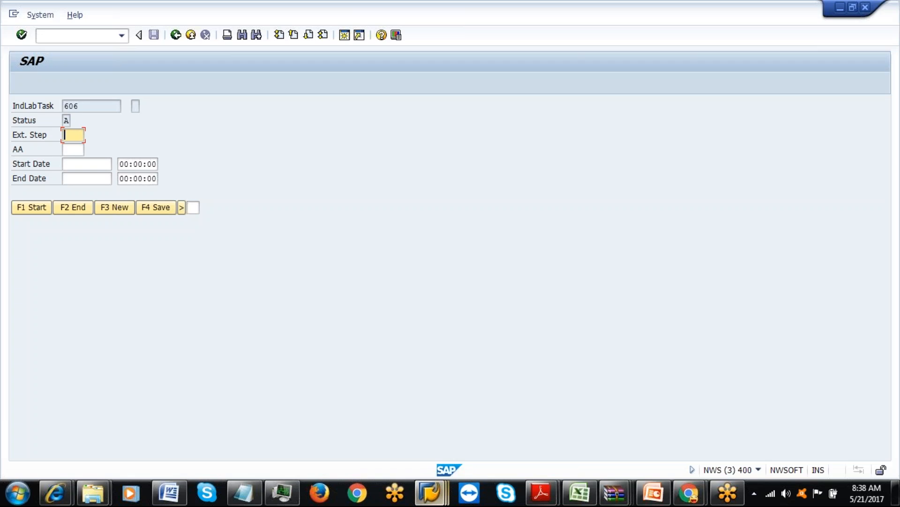
left_click(578, 497)
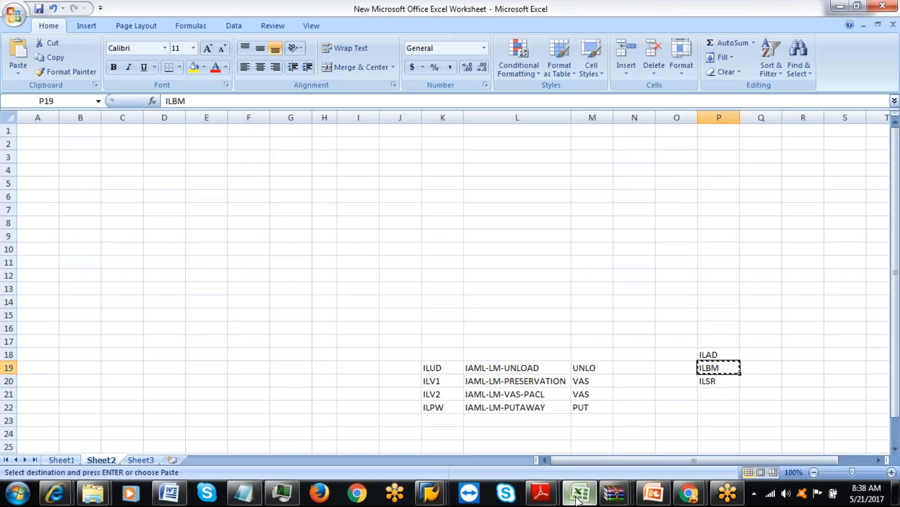
left_click(579, 496)
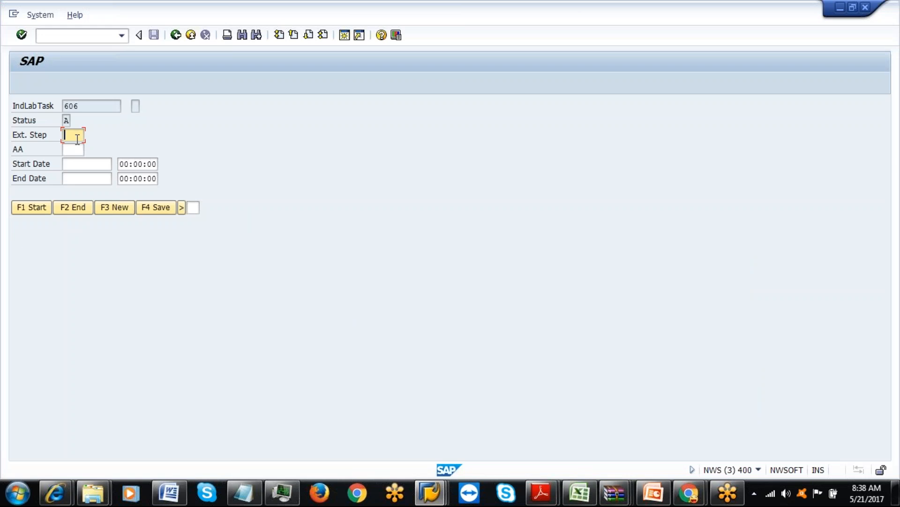
type("ILAD")
left_click(45, 207)
key("Tab")
key("F7")
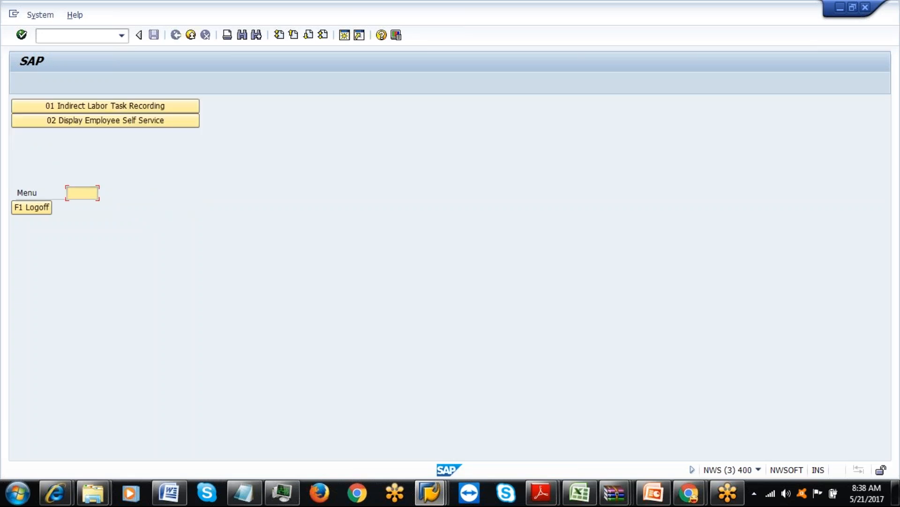
Log off RF in this window, then go back and log off RF in the other SAP window.
left_click(18, 209)
left_click(32, 211)
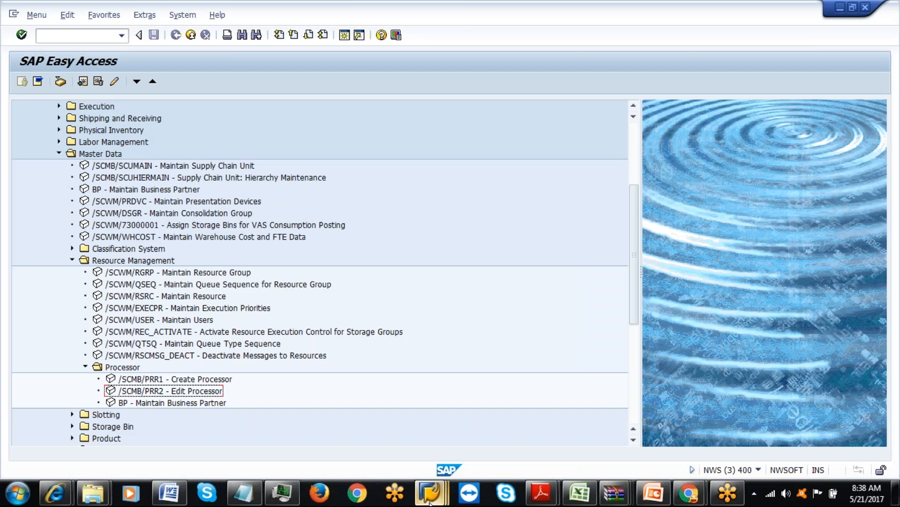
mouse_move(430, 501)
left_click(792, 418)
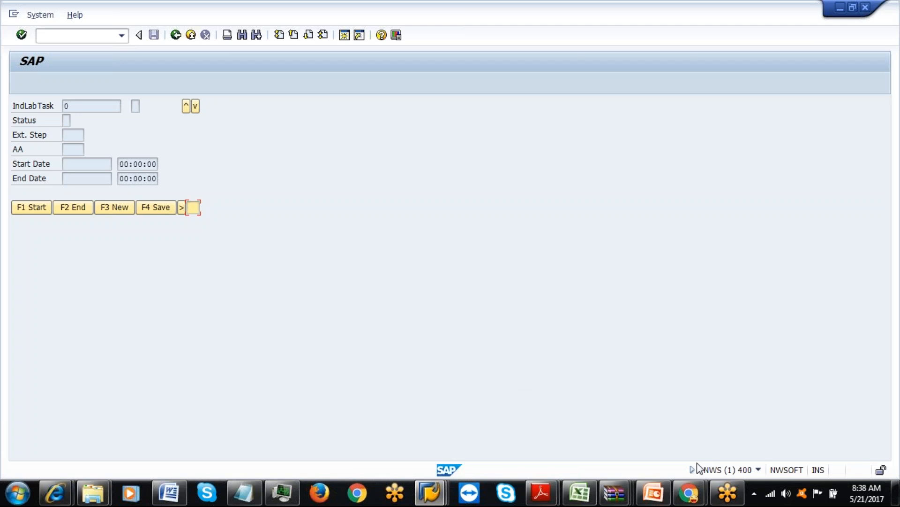
left_click(758, 469)
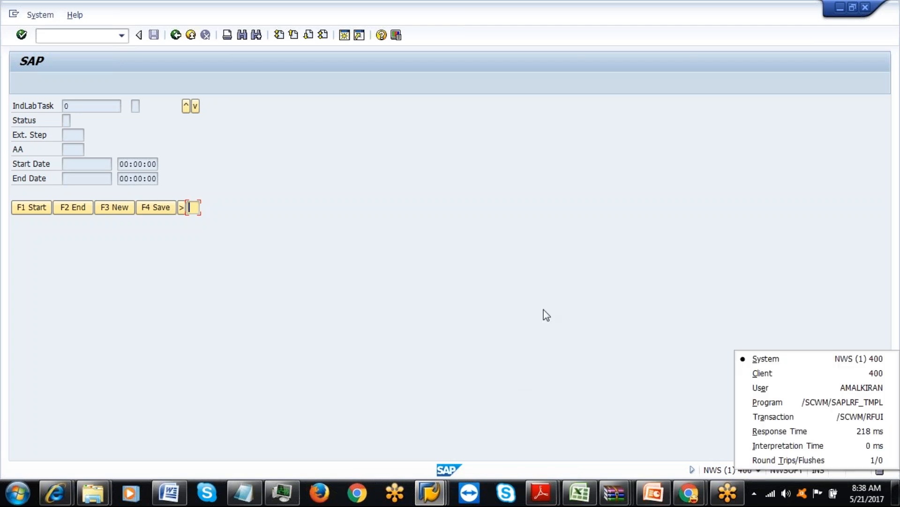
left_click(225, 224)
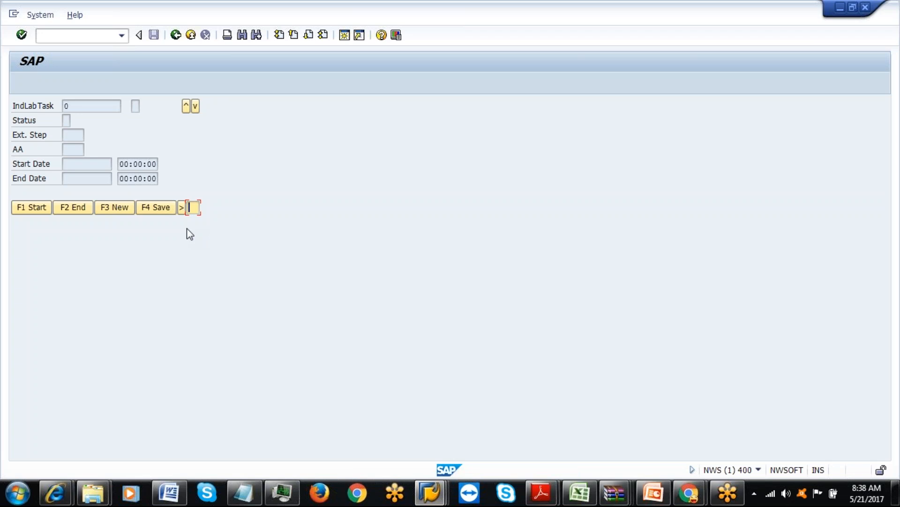
key("F7")
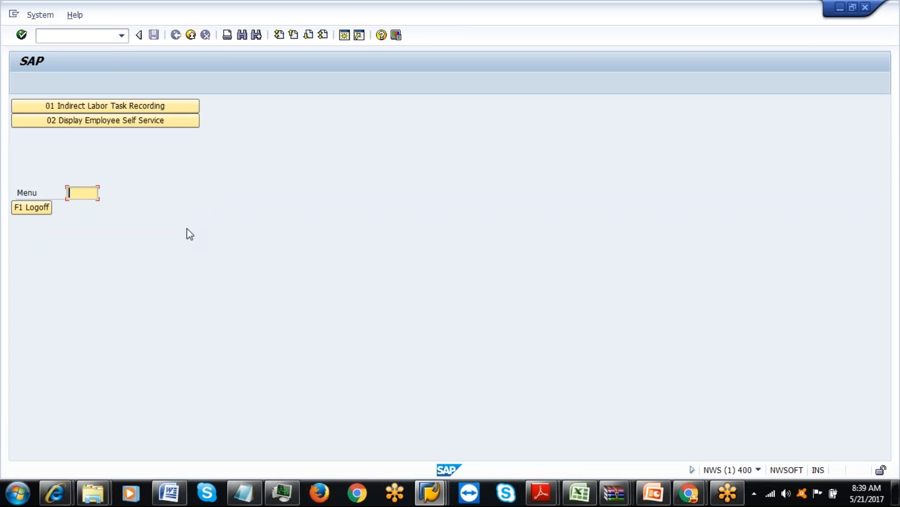
left_click(46, 209)
left_click(47, 209)
left_click(122, 36)
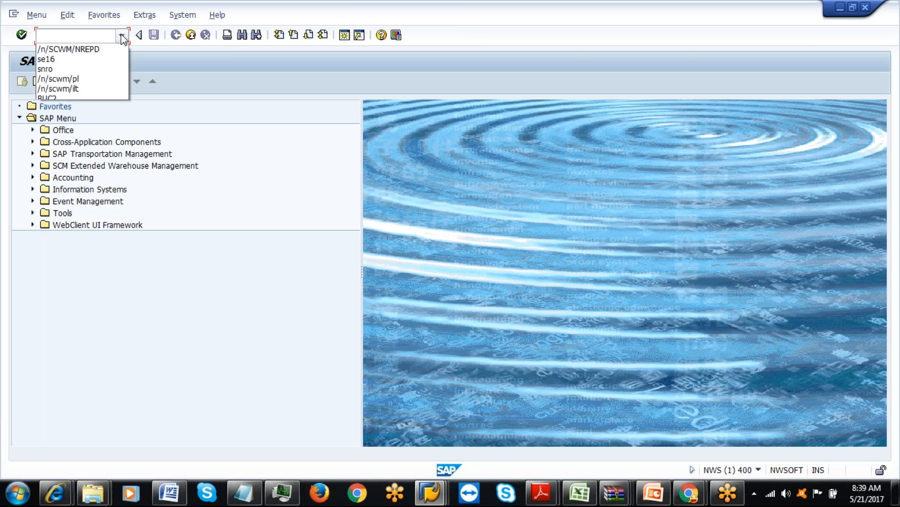
Rerun the RF transaction from history and open Indirect Labor Task Recording under Labor Management.
left_click(75, 47)
key("Return")
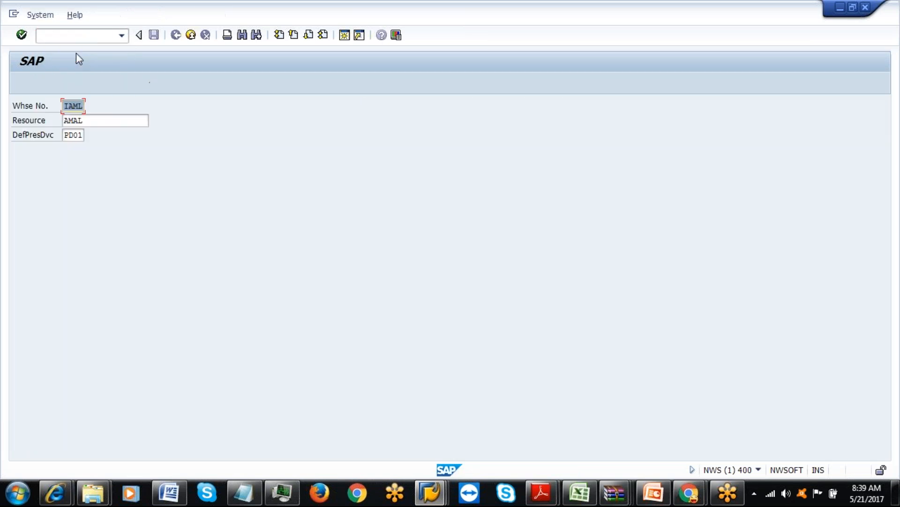
key("Return")
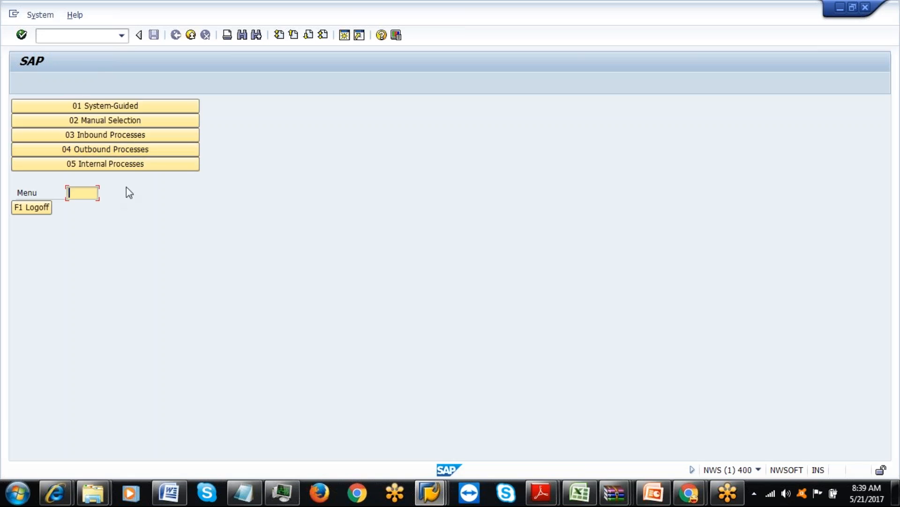
left_click(111, 164)
left_click(190, 193)
left_click(143, 120)
left_click(136, 107)
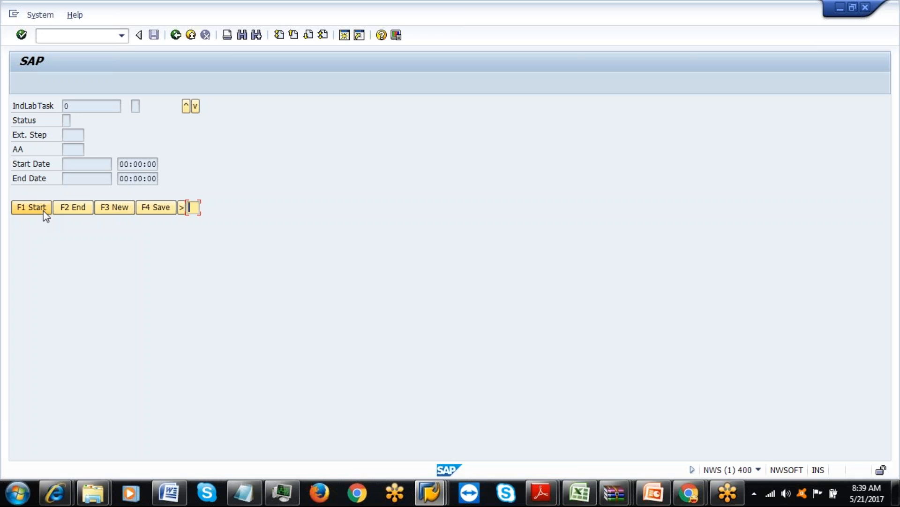
Create new task 607, discard it on going back, and log off RF.
left_click(182, 207)
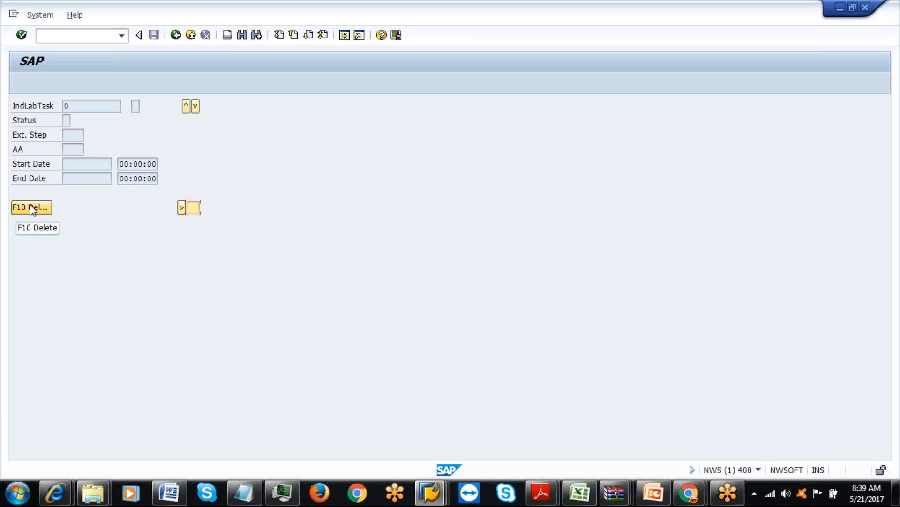
left_click(182, 207)
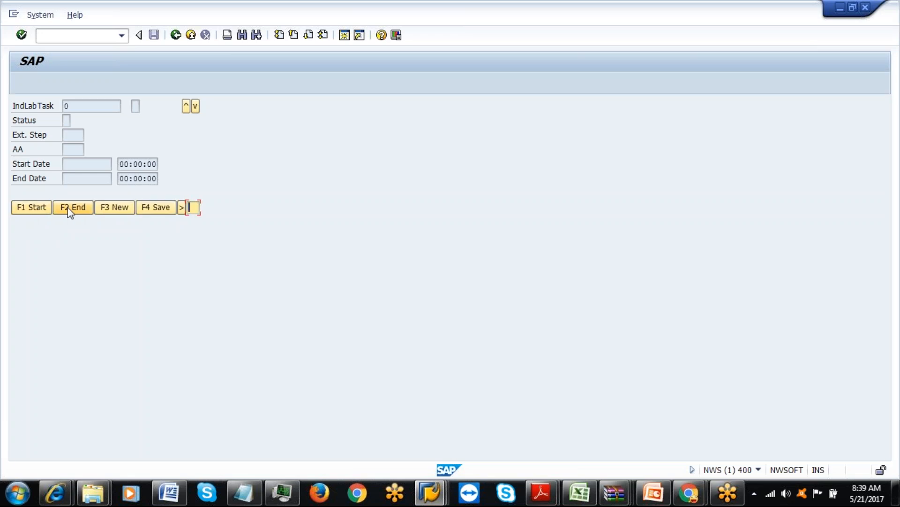
left_click(119, 210)
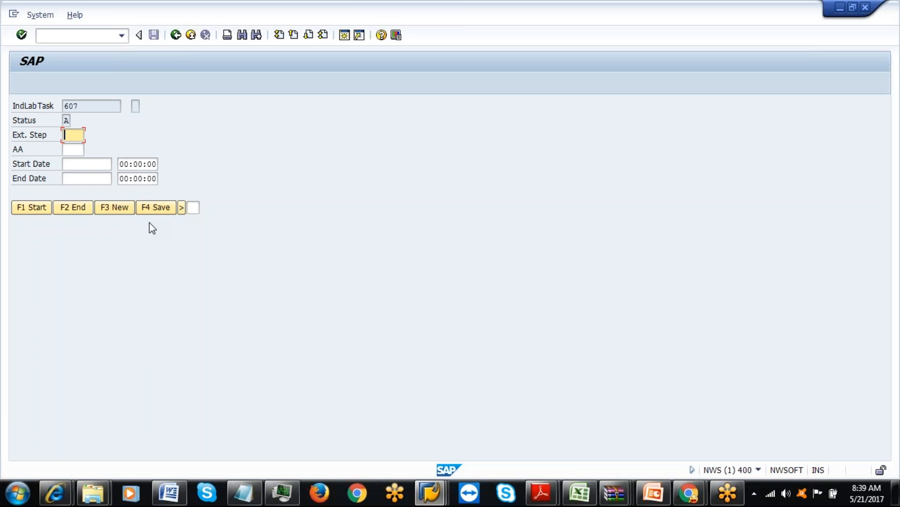
key("F7")
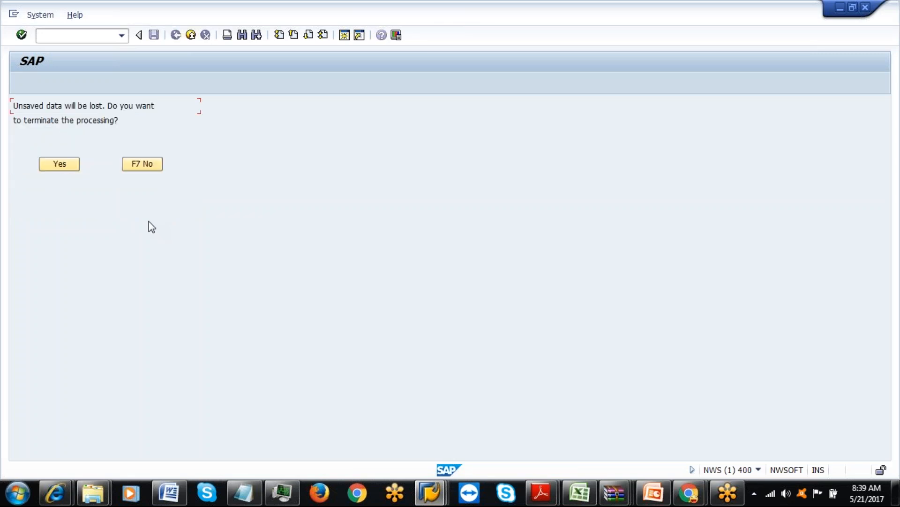
left_click(55, 166)
left_click(43, 206)
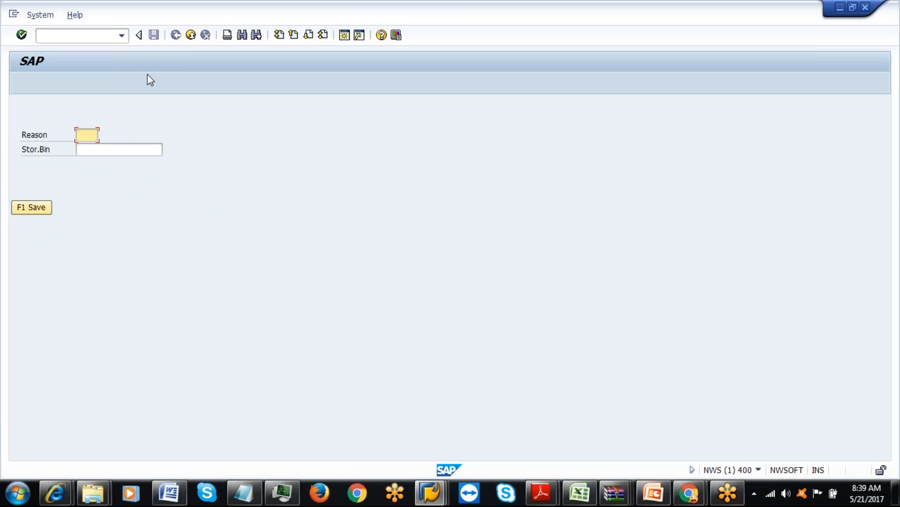
left_click(43, 208)
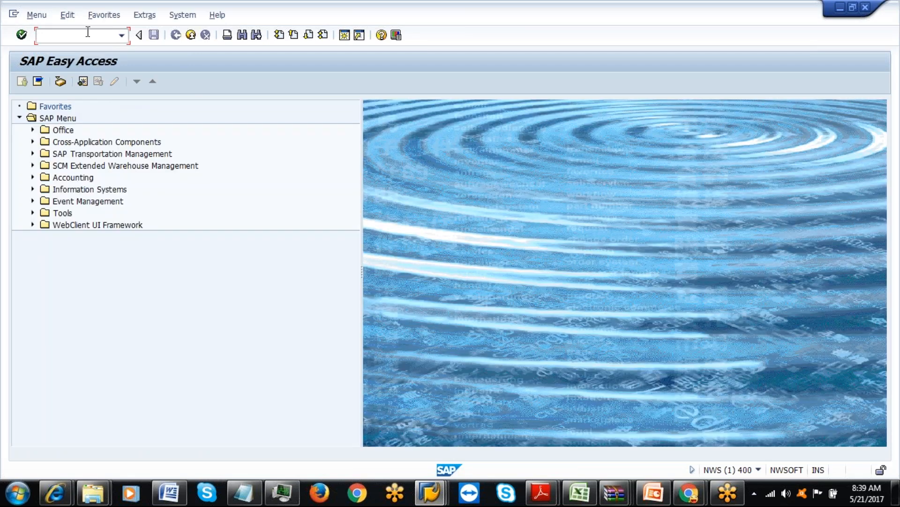
Run /n/scwm/ilt with IAML as the default warehouse.
type("n/scwm/ilt")
key("Return")
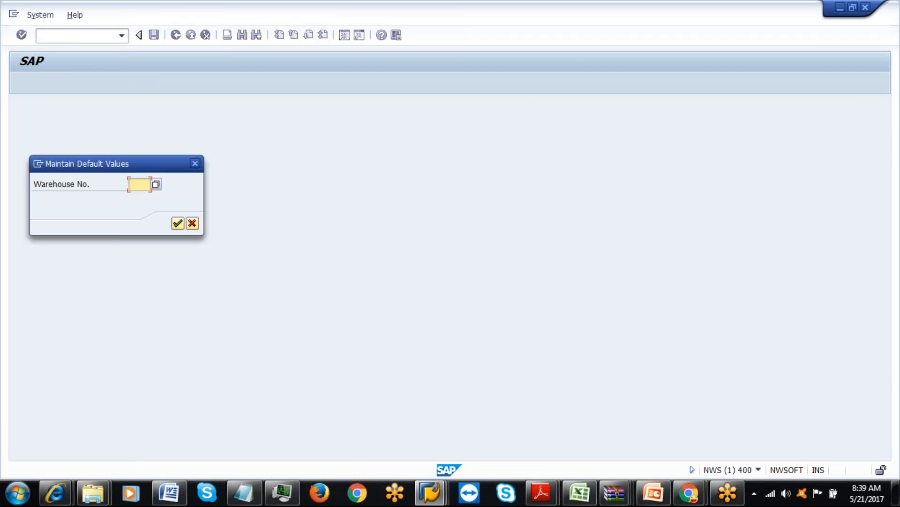
type("IA")
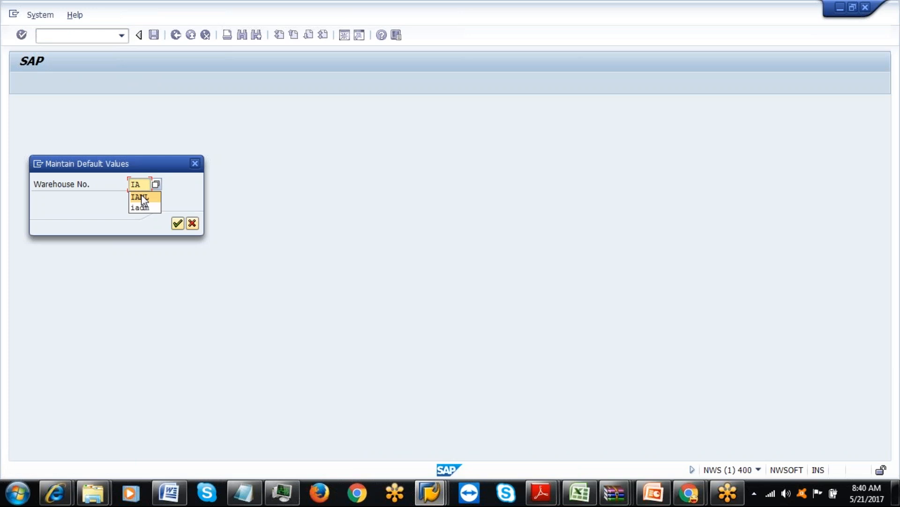
left_click(142, 196)
key("Return")
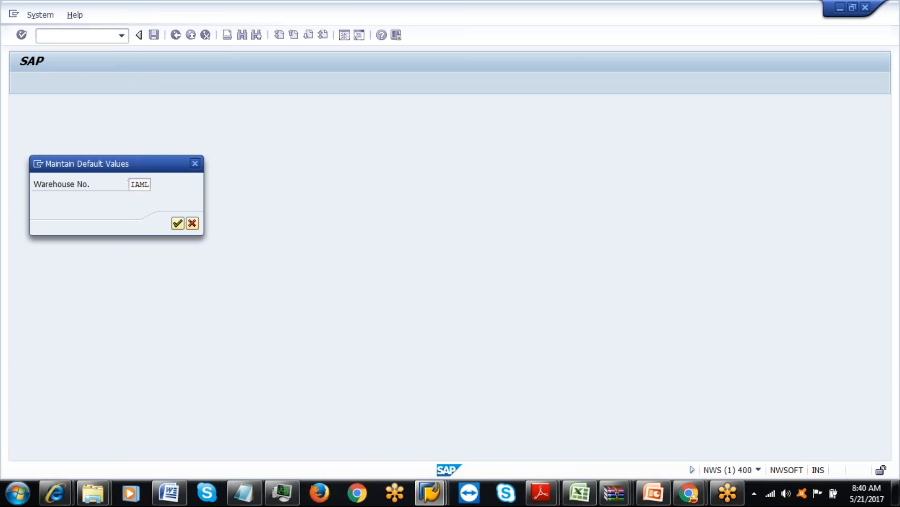
left_click(87, 137)
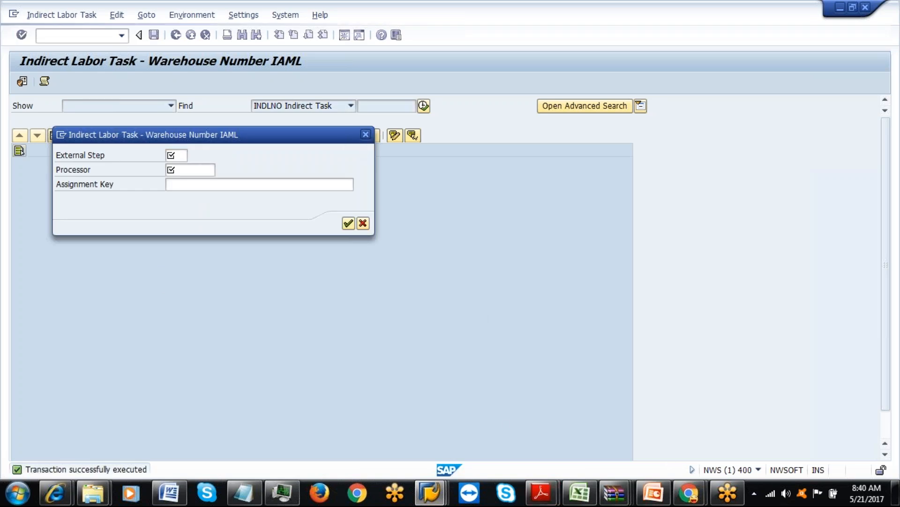
left_click(366, 134)
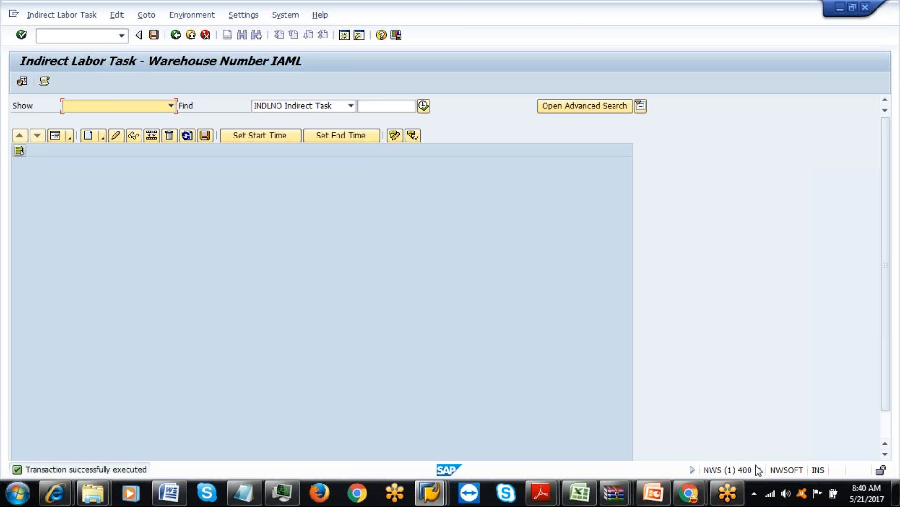
left_click(759, 470)
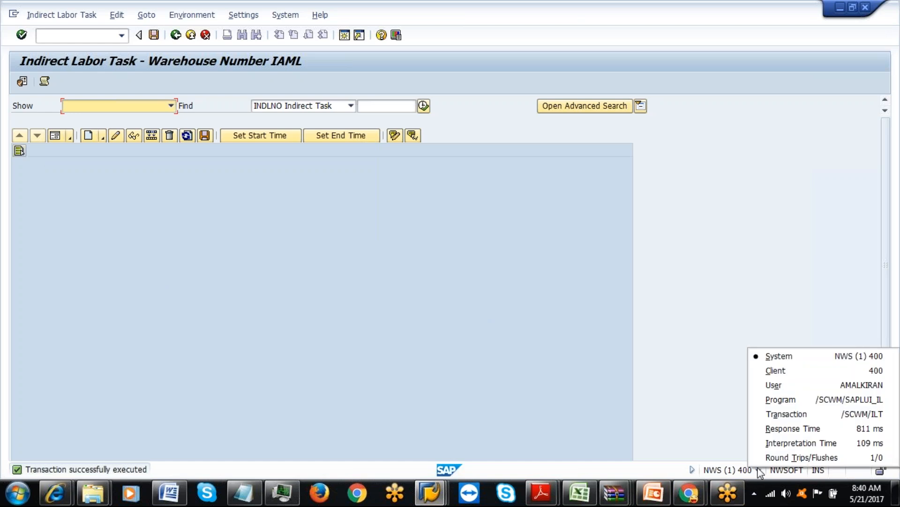
left_click(758, 469)
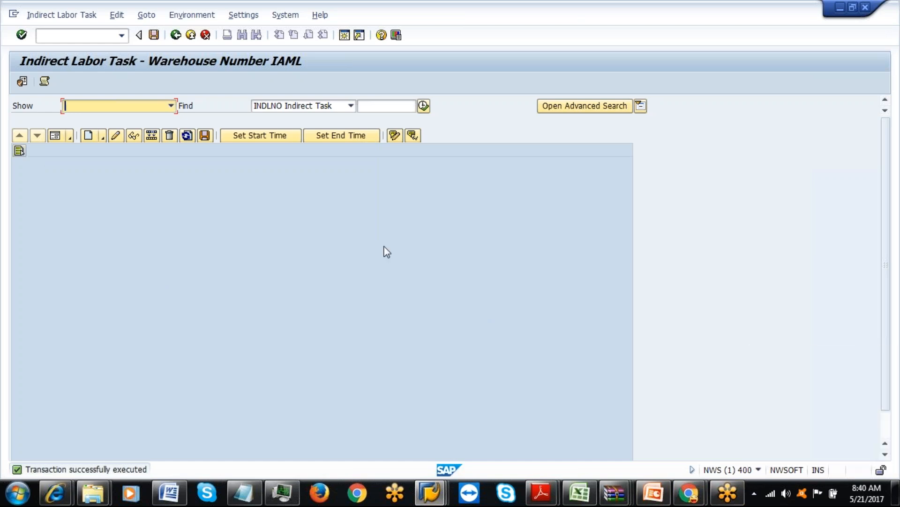
Create indirect labor task 608 with external step ILSR and processor 61, and save it.
left_click(89, 135)
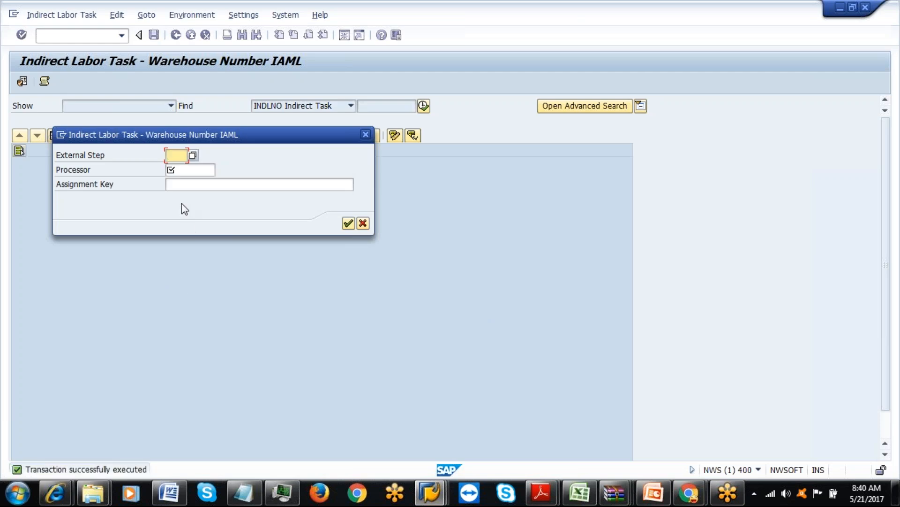
key("Down")
key("Return")
key("Tab")
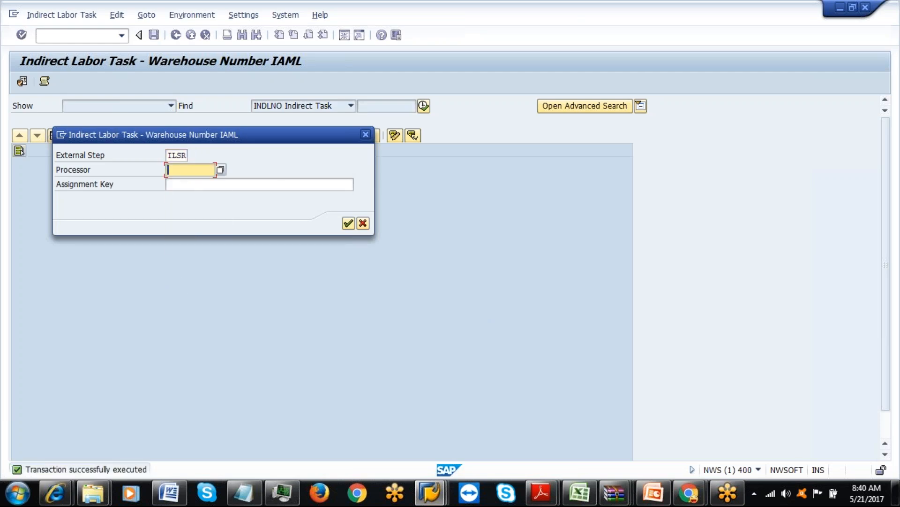
key("BackSpace")
type("61")
left_click(348, 224)
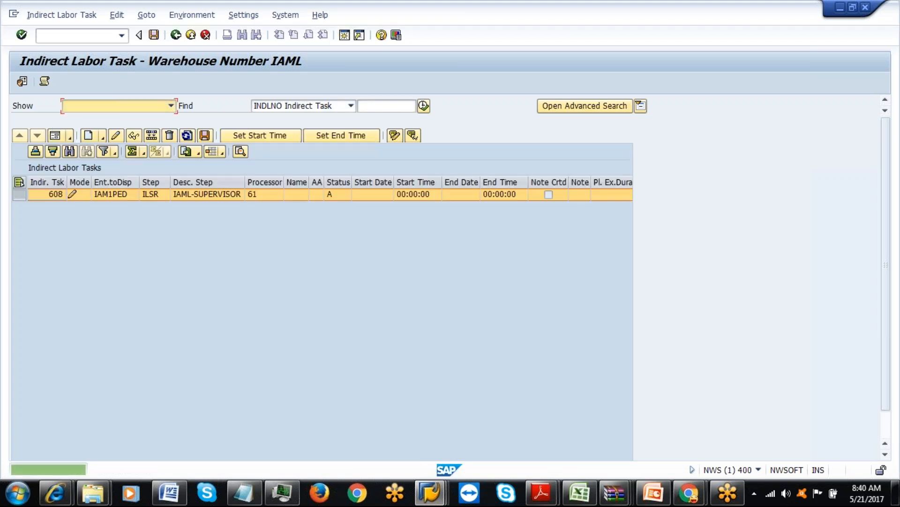
left_click(203, 139)
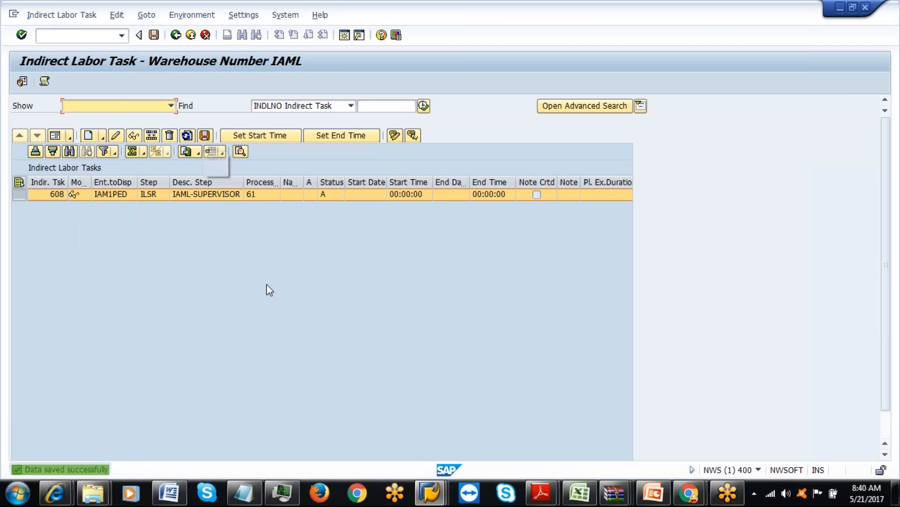
Check the session details of the task window and move over to SAP Easy Access.
left_click(430, 492)
left_click(804, 443)
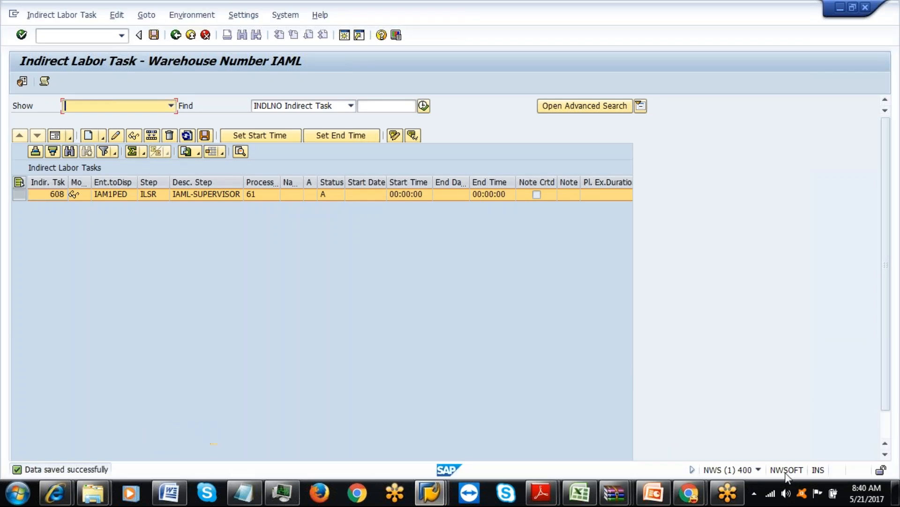
left_click(760, 471)
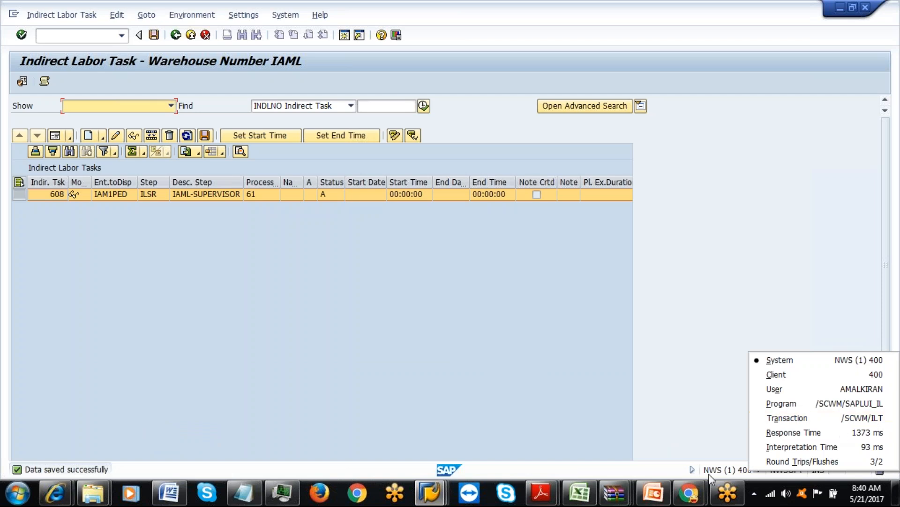
left_click(430, 492)
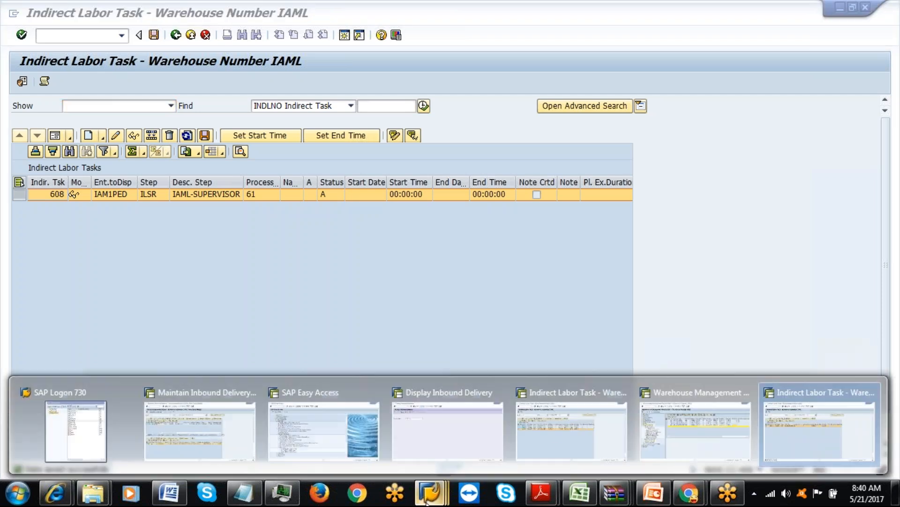
Run /n/scwm/rfui and open Indirect Labor Task Recording to view task 606.
left_click(323, 422)
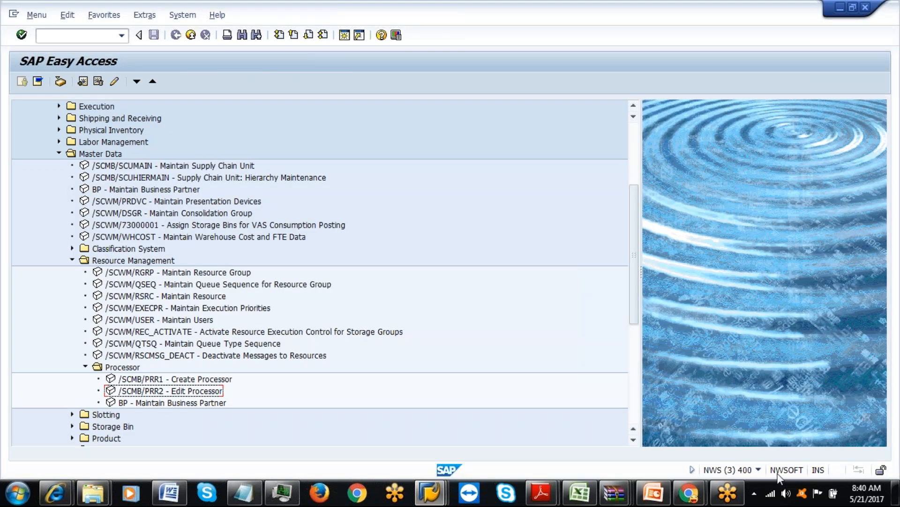
left_click(758, 470)
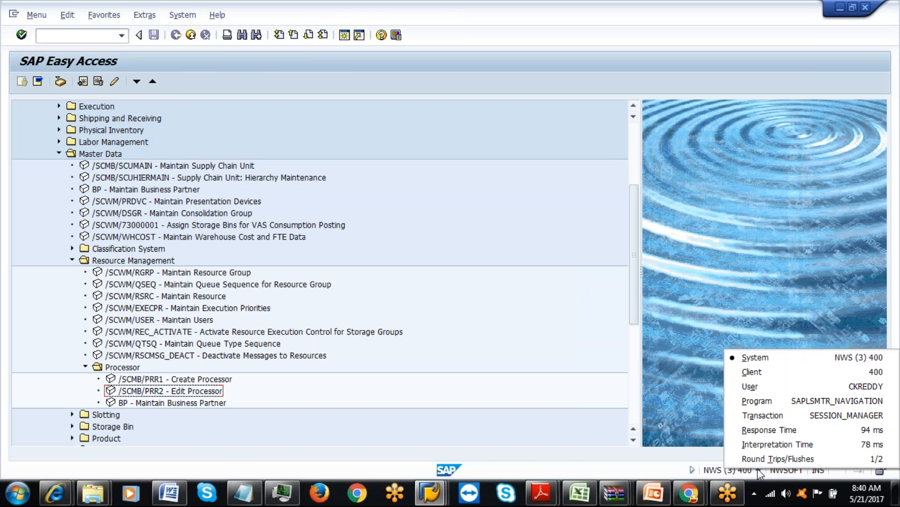
left_click(122, 35)
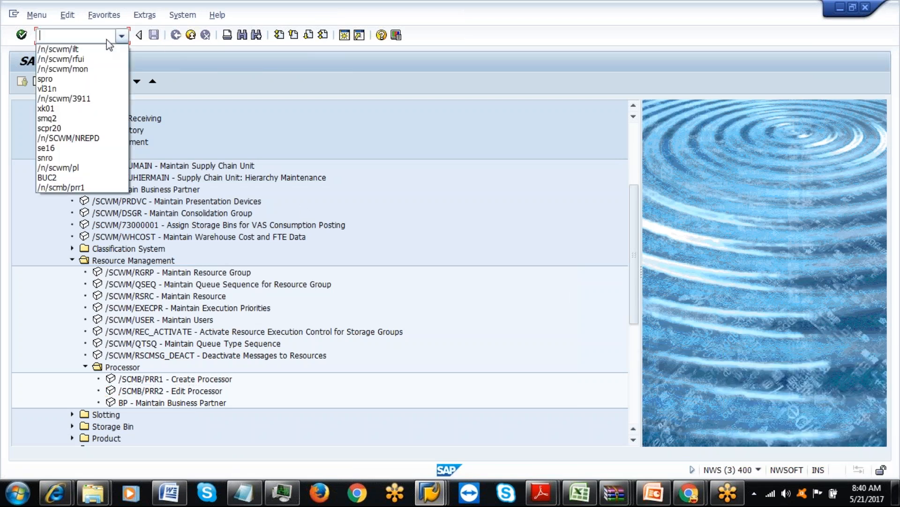
left_click(99, 59)
key("Return")
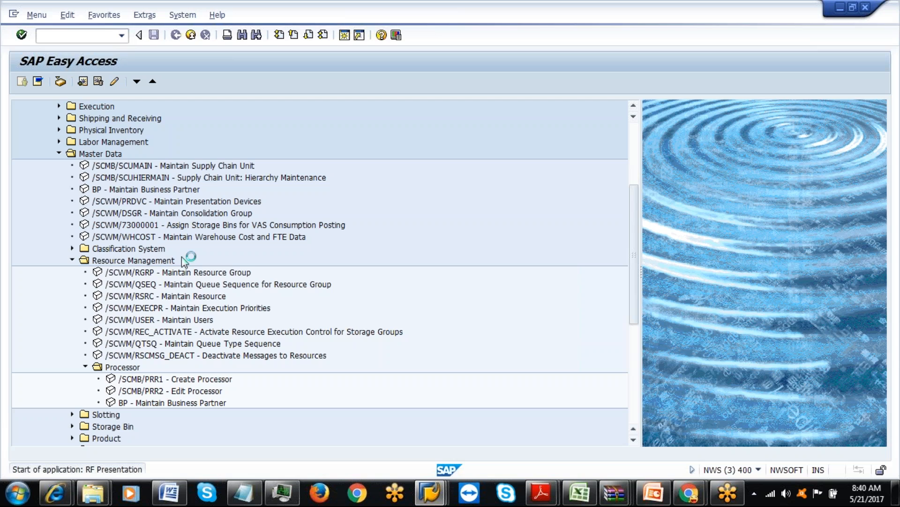
key("Return")
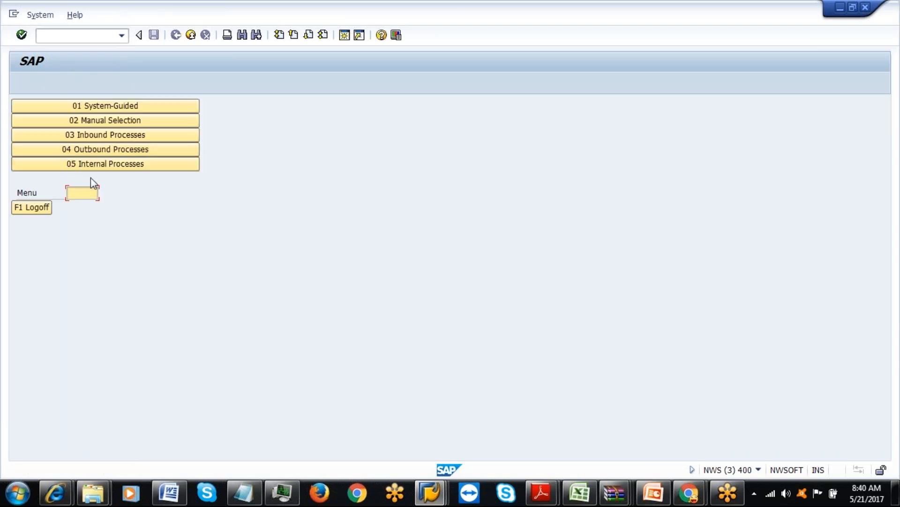
left_click(89, 165)
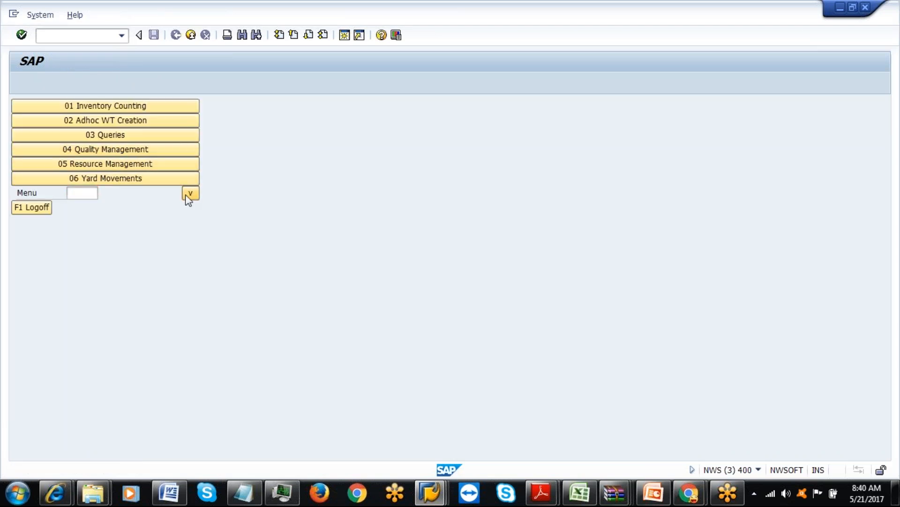
left_click(188, 194)
left_click(111, 121)
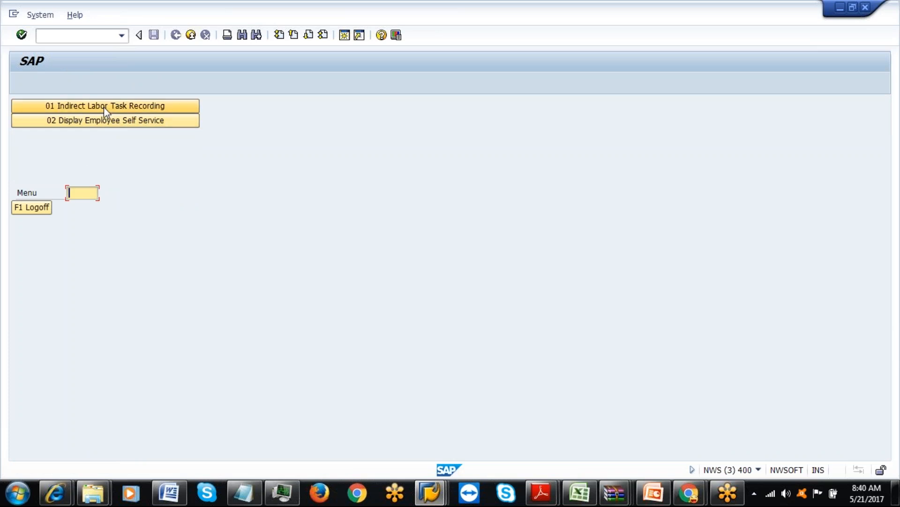
left_click(105, 106)
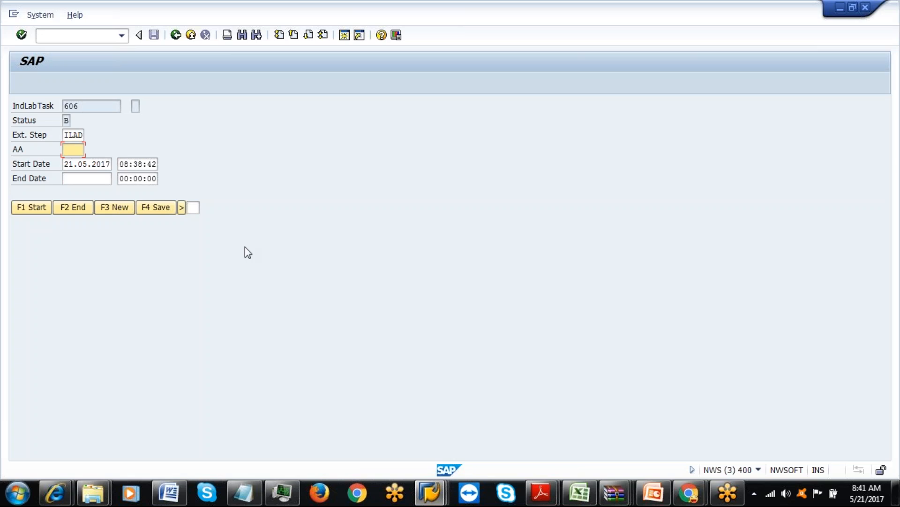
Go back to the labor menu and log off RF, saving the logoff.
key("F7")
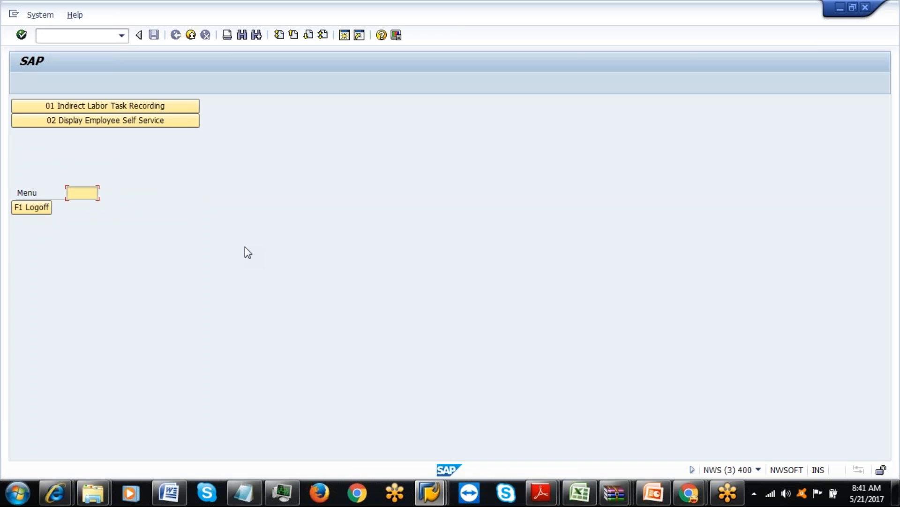
left_click(41, 212)
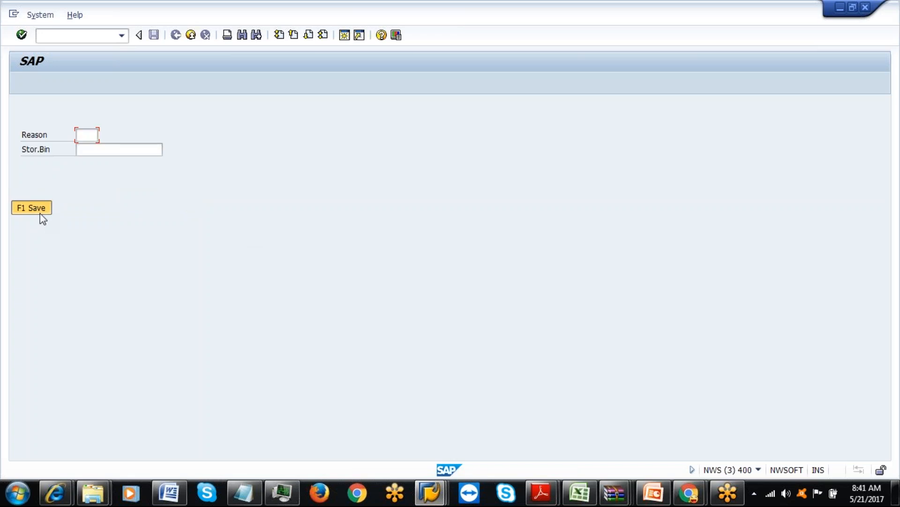
left_click(41, 213)
Enter a Pl. Ex.Duration of 3 MIN in task 608's details, save, and go back.
mouse_move(430, 491)
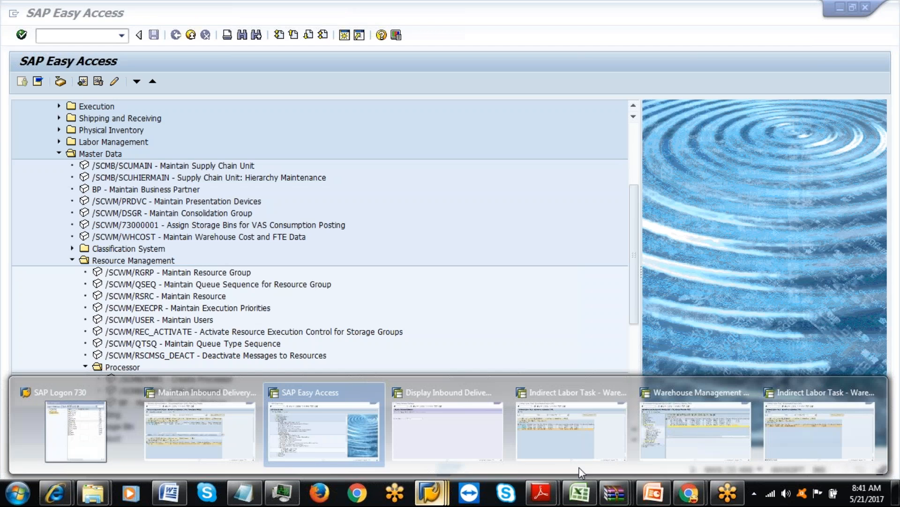
left_click(782, 439)
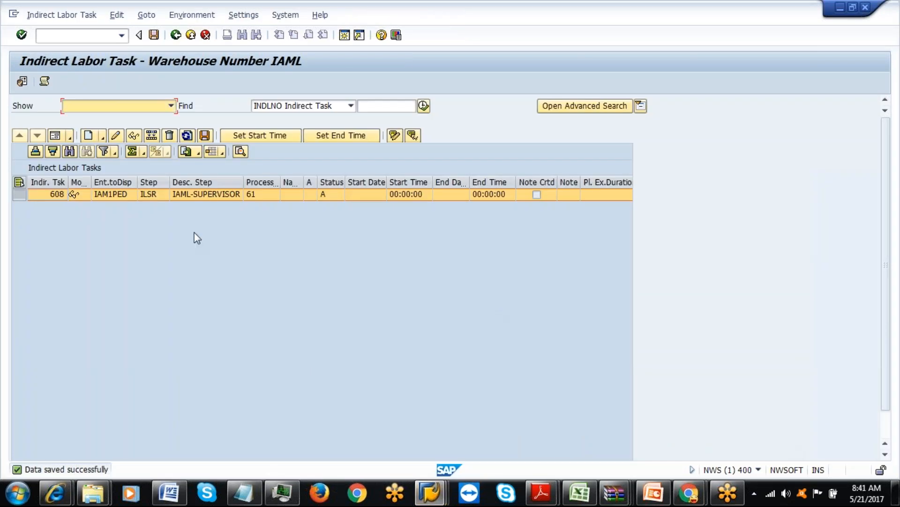
left_click(115, 135)
left_click(55, 135)
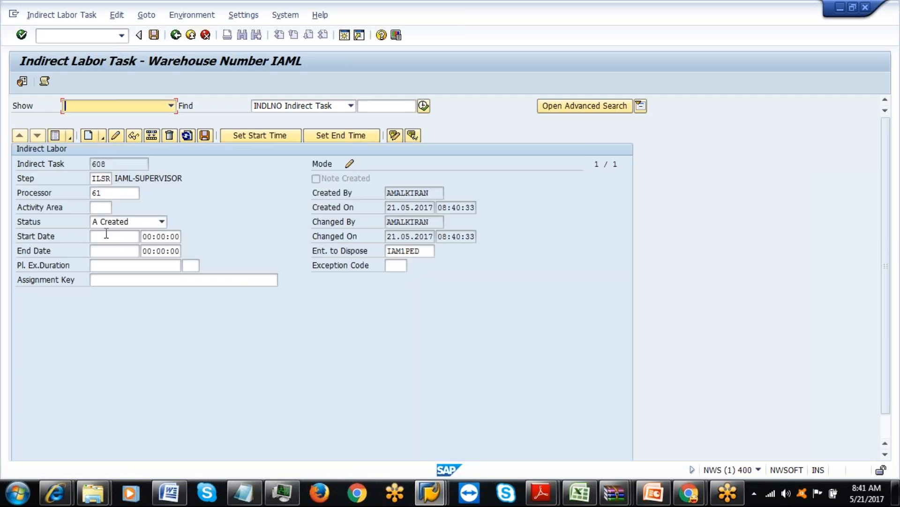
left_click(118, 266)
type("3")
left_click(188, 265)
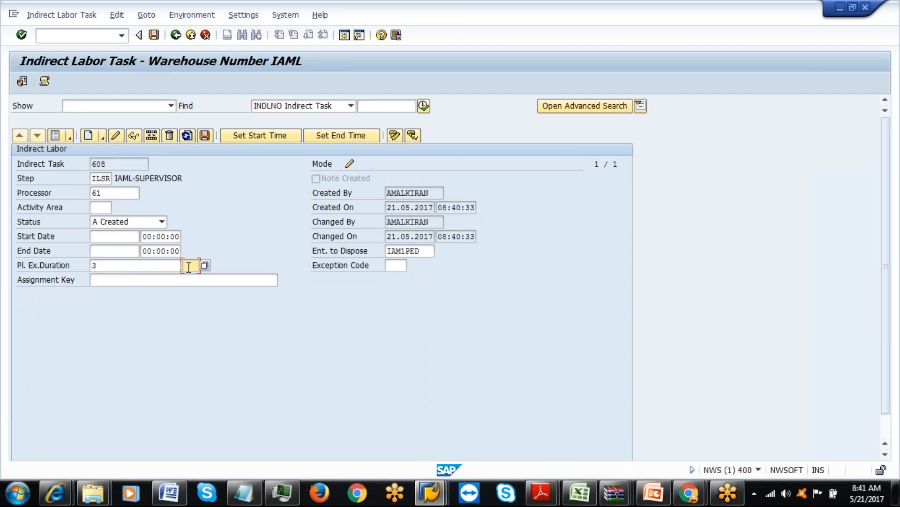
left_click(189, 277)
left_click(205, 135)
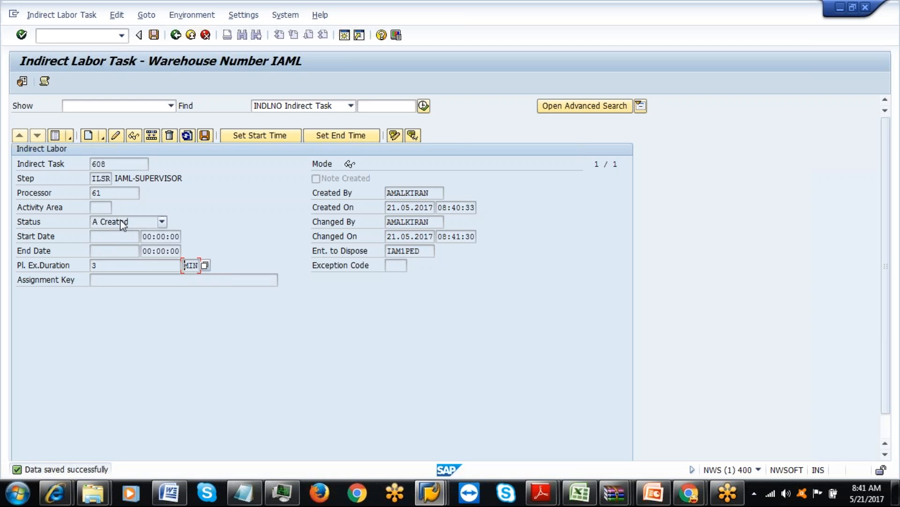
left_click(176, 35)
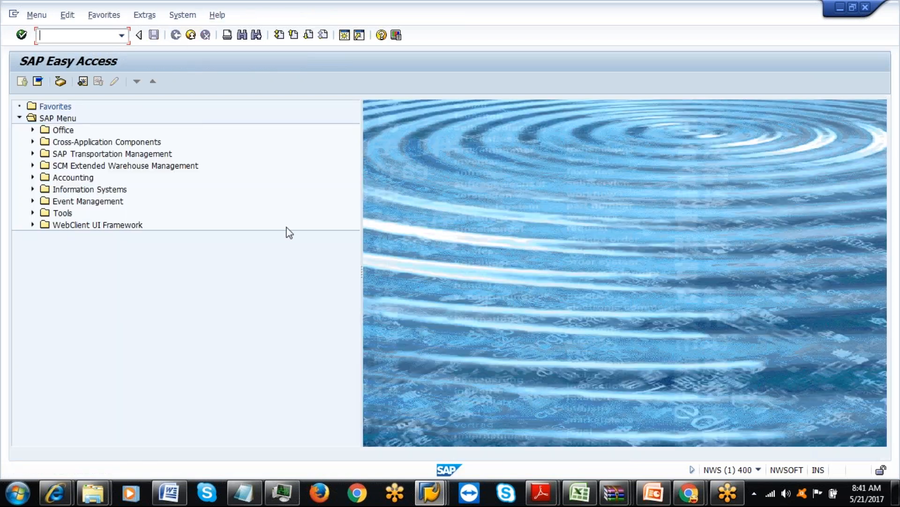
From SAP Easy Access, rerun /n/scwm/rfui and open Indirect Labor Task Recording.
left_click(430, 492)
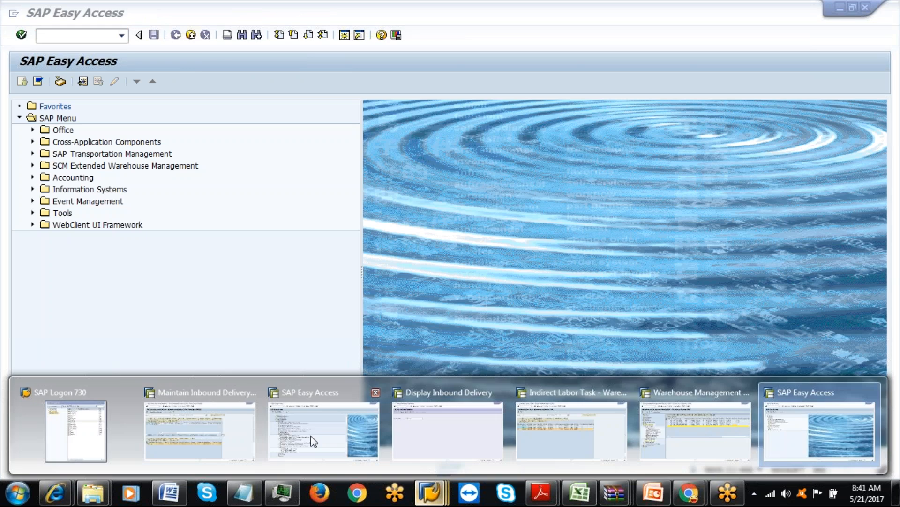
left_click(305, 434)
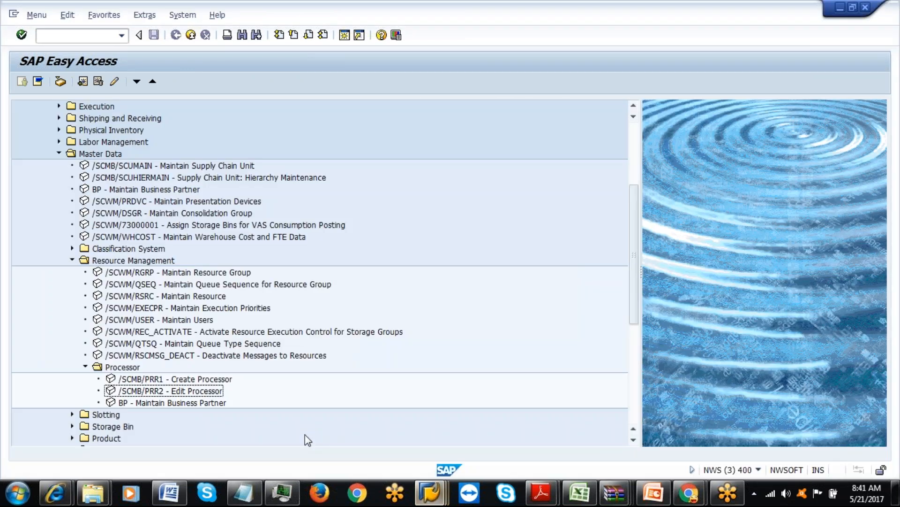
left_click(122, 36)
left_click(92, 50)
key("Return")
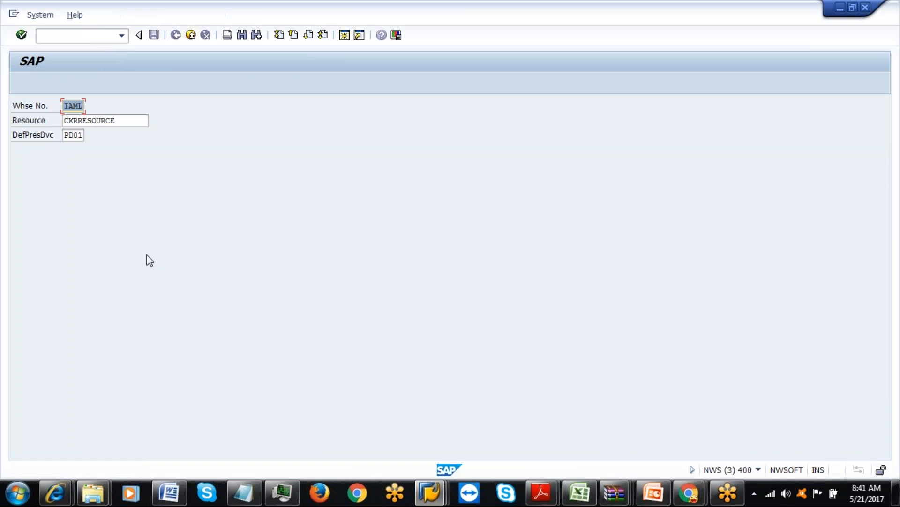
key("Return")
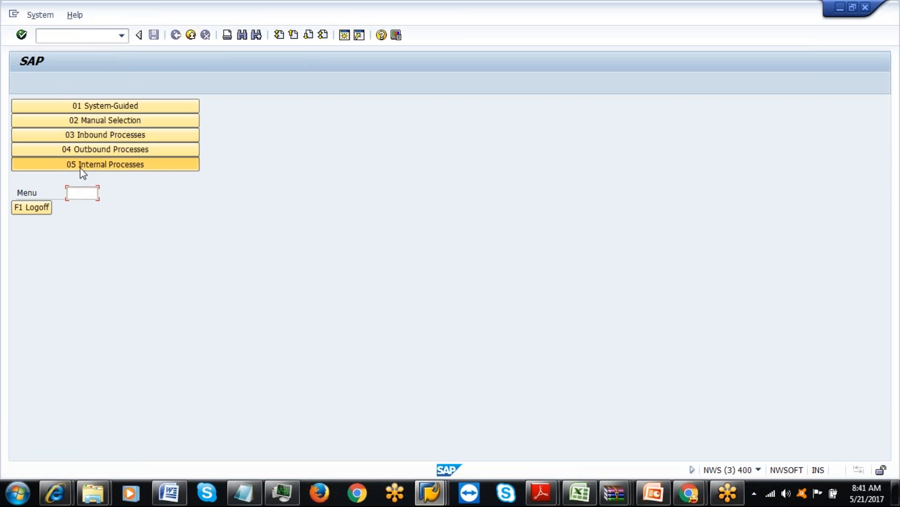
left_click(82, 166)
left_click(190, 193)
left_click(125, 120)
left_click(112, 106)
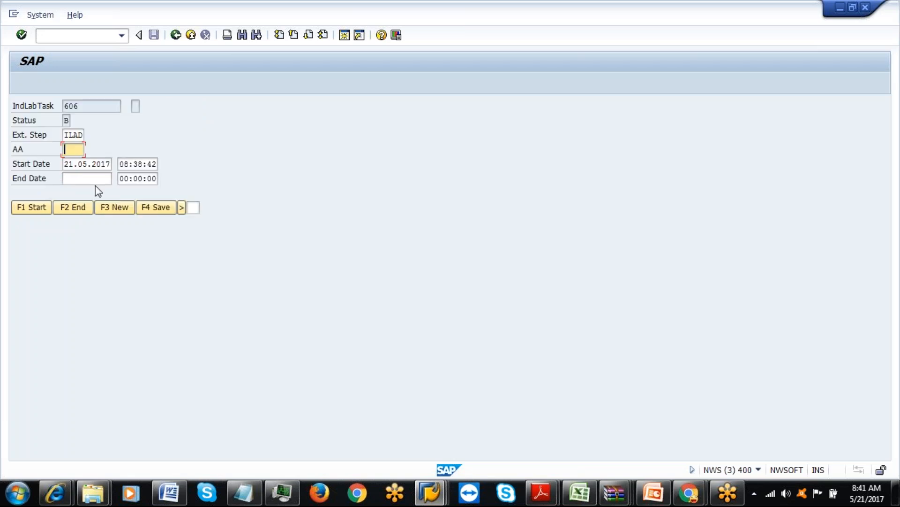
End and save task 606, view the employee self-service periods, and reopen task recording.
left_click(62, 210)
left_click(167, 206)
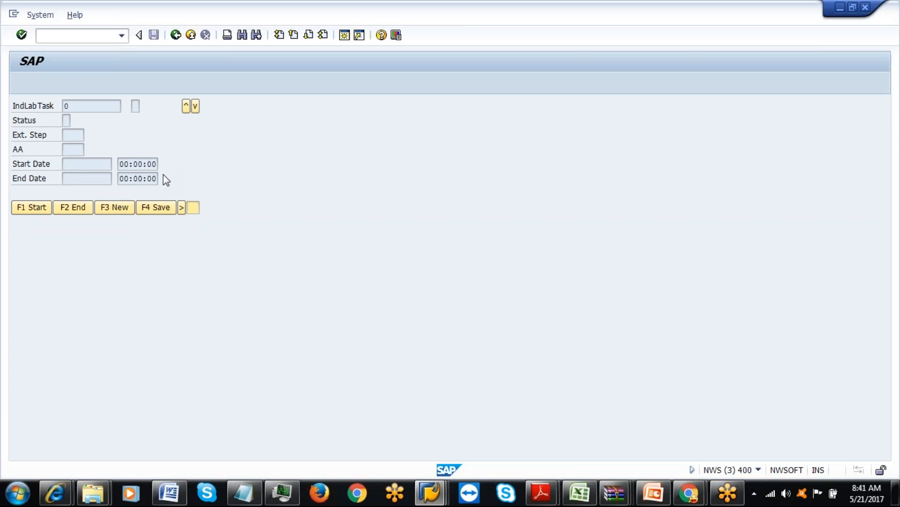
left_click(181, 210)
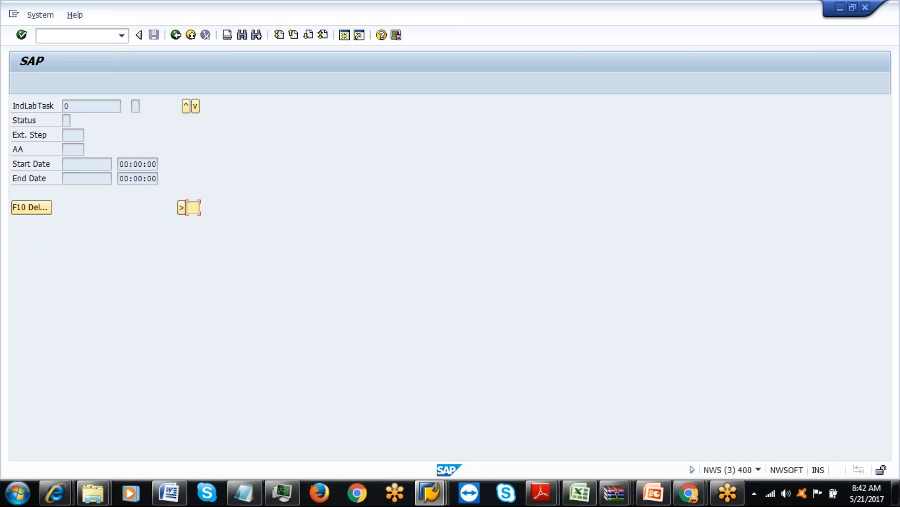
key("F7")
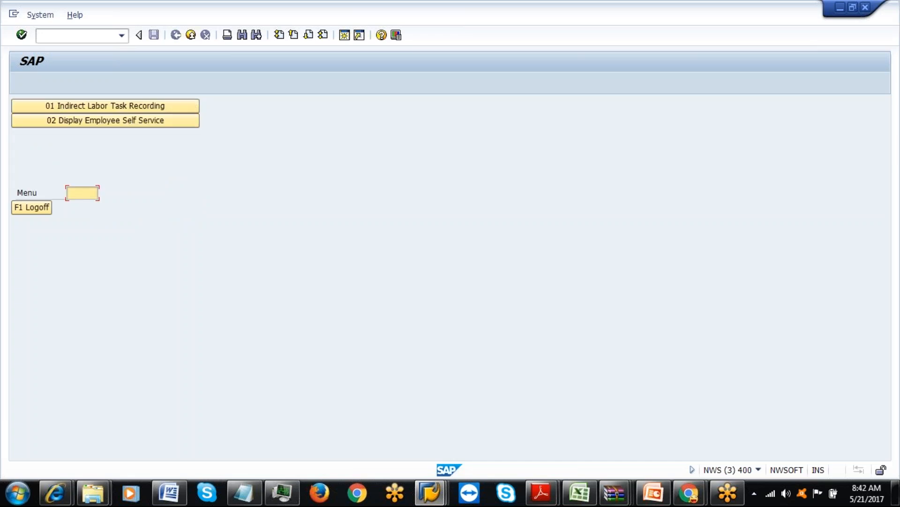
left_click(125, 120)
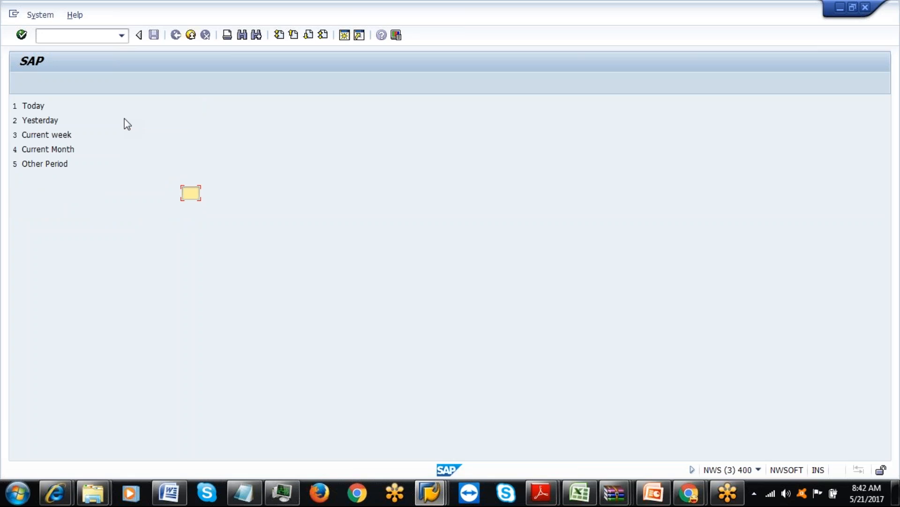
key("F7")
left_click(128, 105)
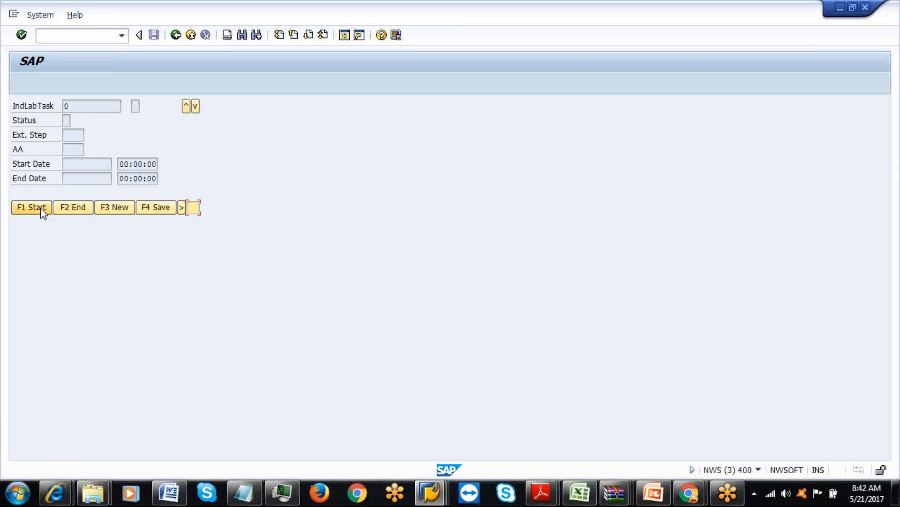
Create new RF task 609, delete it with F10 Del, and switch to the /SCWM/ILT window.
left_click(115, 216)
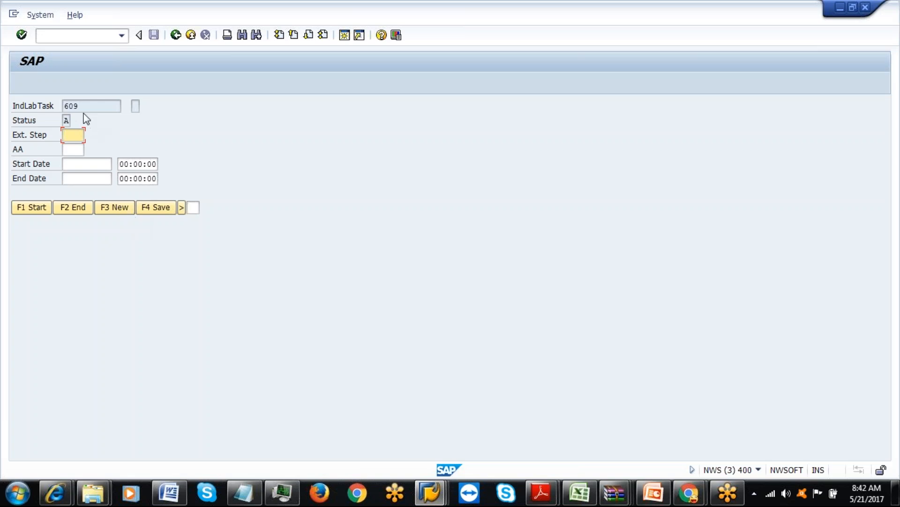
left_click(182, 209)
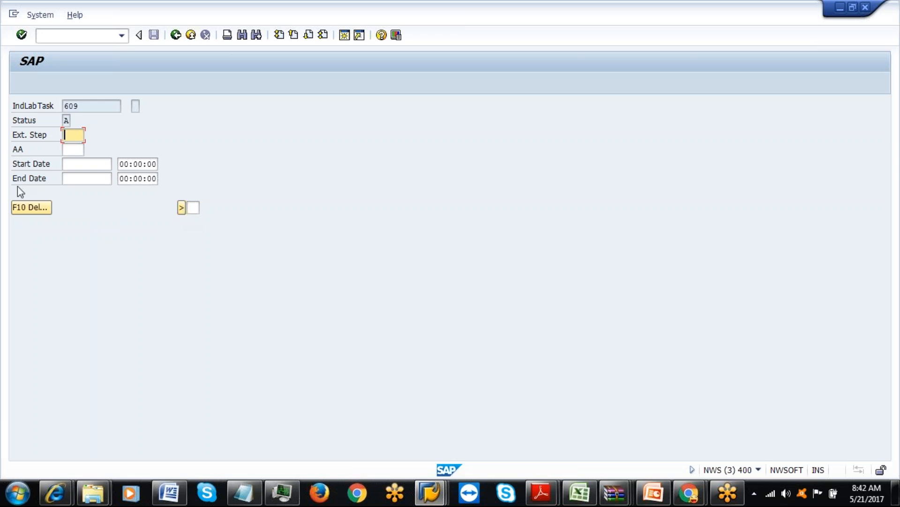
left_click(29, 208)
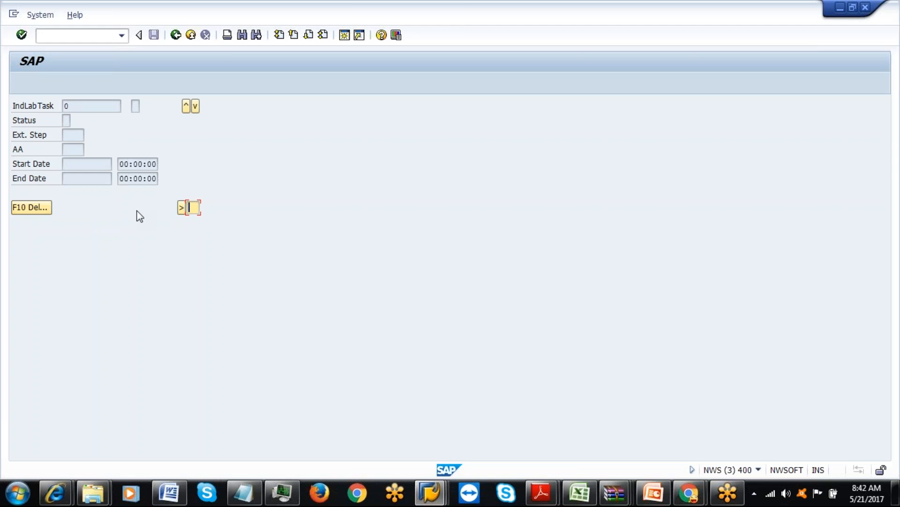
left_click(430, 493)
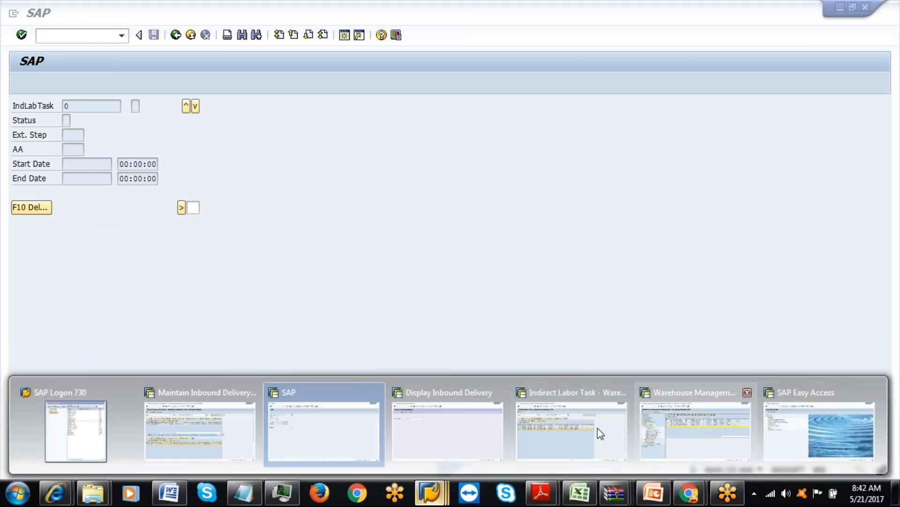
left_click(590, 431)
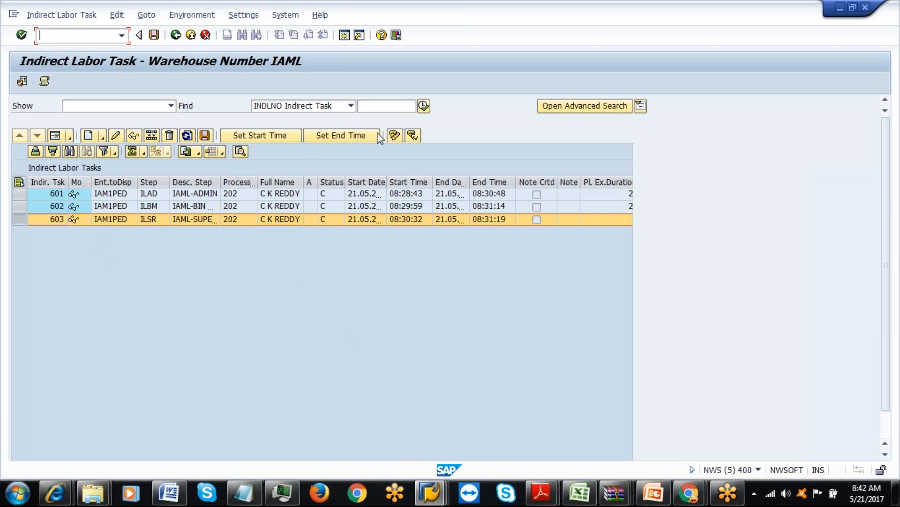
Find task 608 and check its details: ILSR, processor 61, status A, 3 MIN.
left_click(391, 106)
type("608")
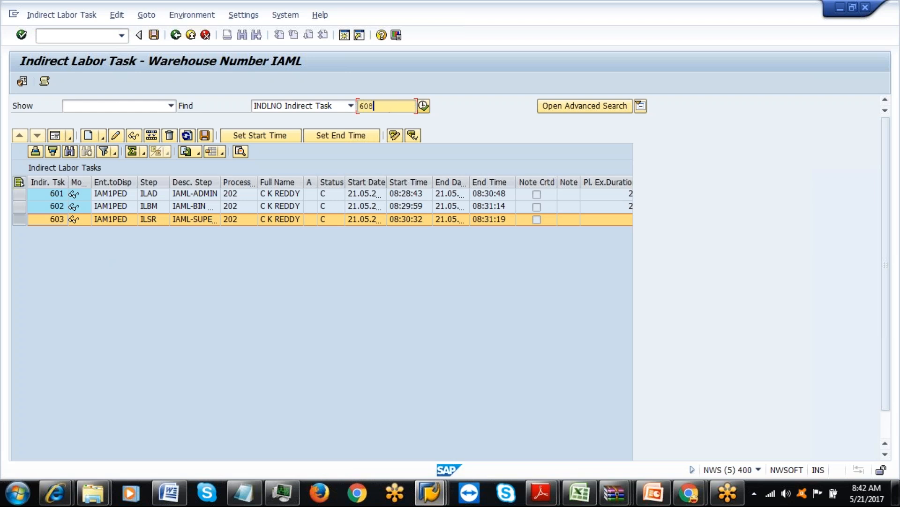
left_click(422, 105)
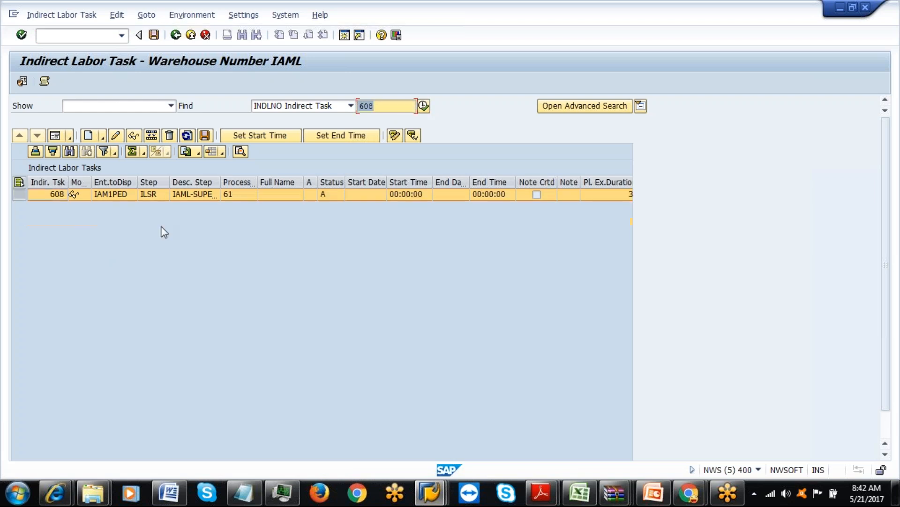
left_click(55, 135)
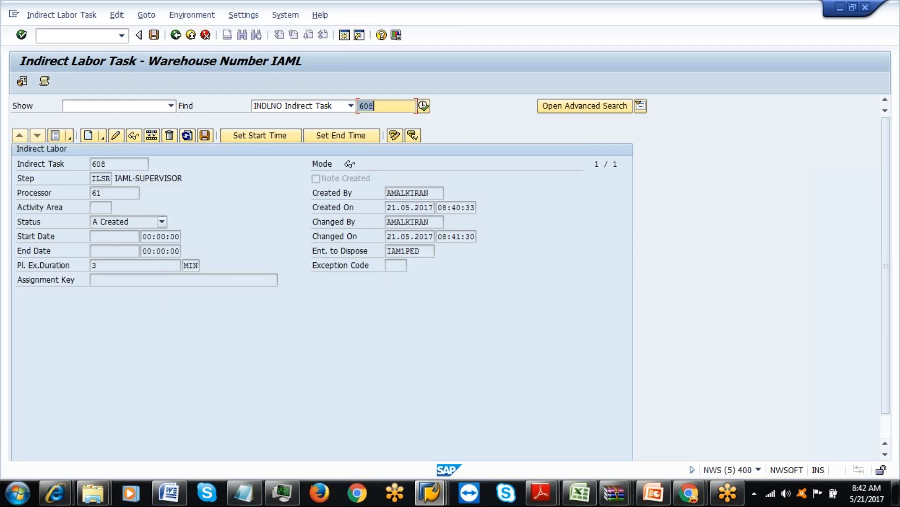
left_click(113, 194)
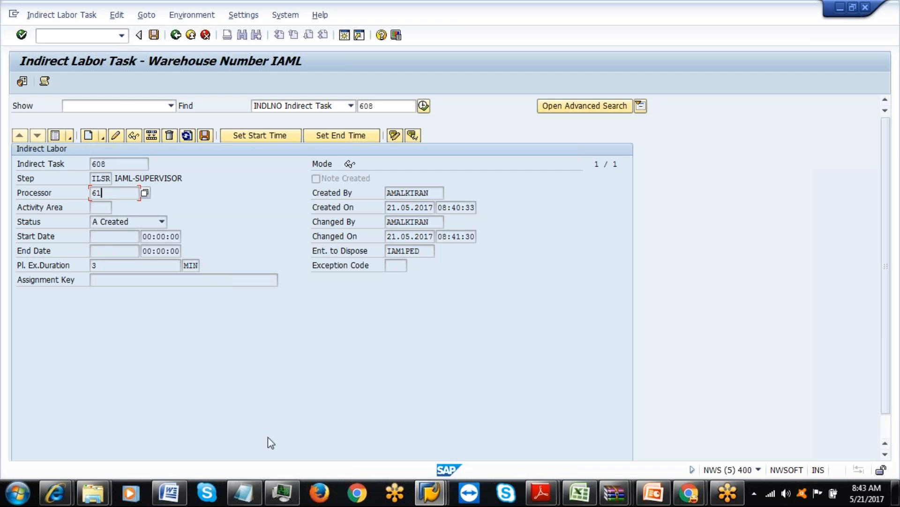
left_click(418, 497)
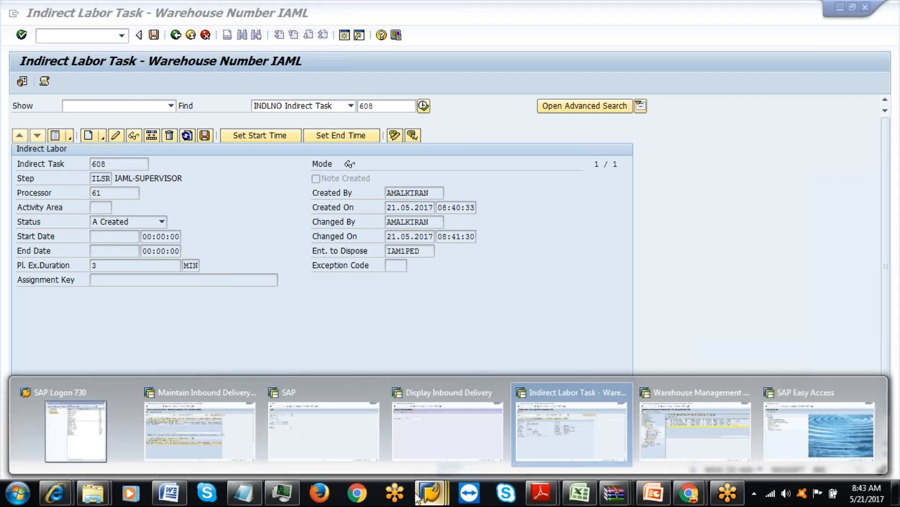
left_click(298, 419)
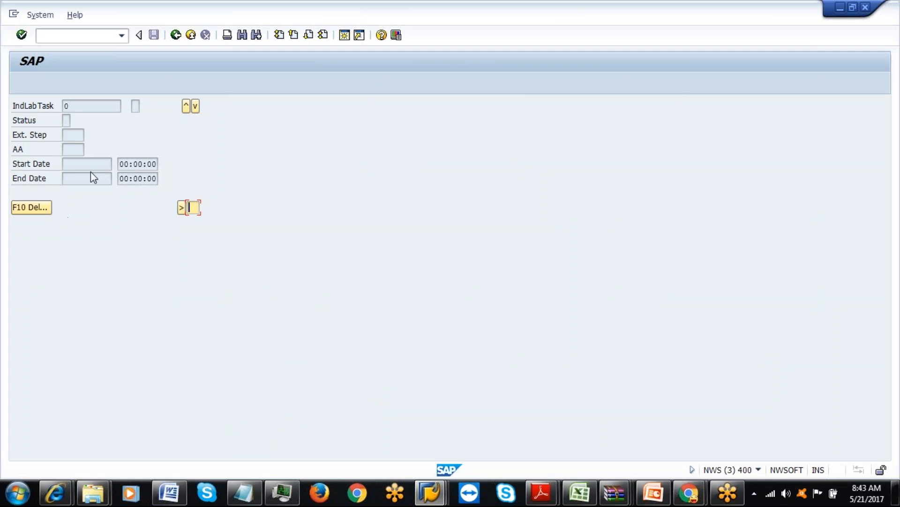
Restore the F1–F4 function keys and submit shortcut code 08 on the RF screen.
left_click(181, 207)
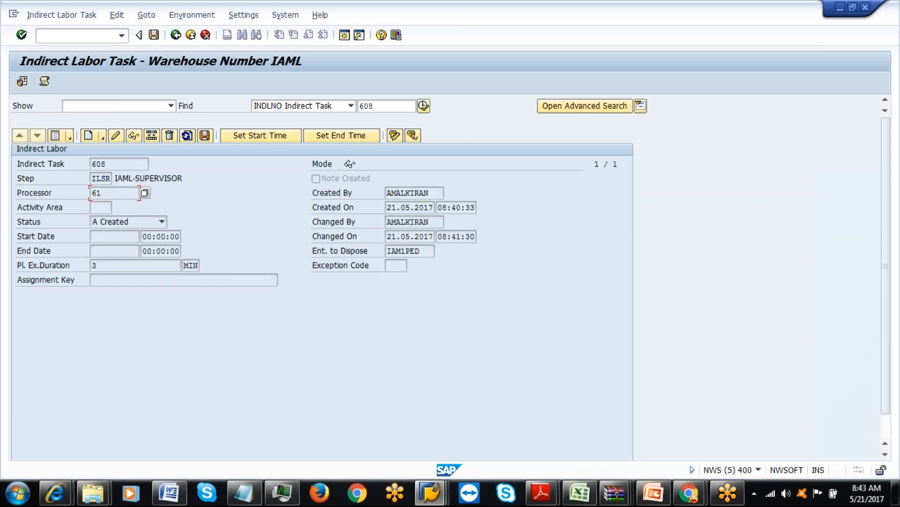
key("alt+Tab")
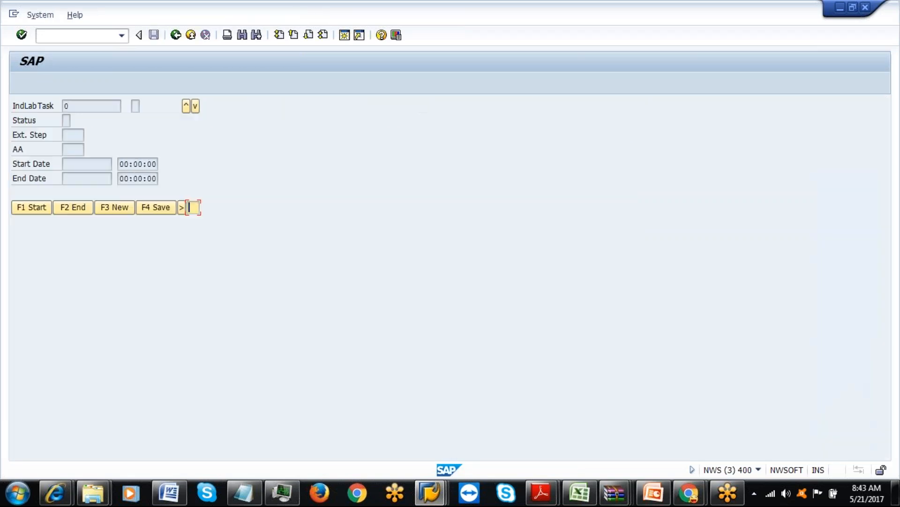
type("08")
key("Return")
left_click(184, 110)
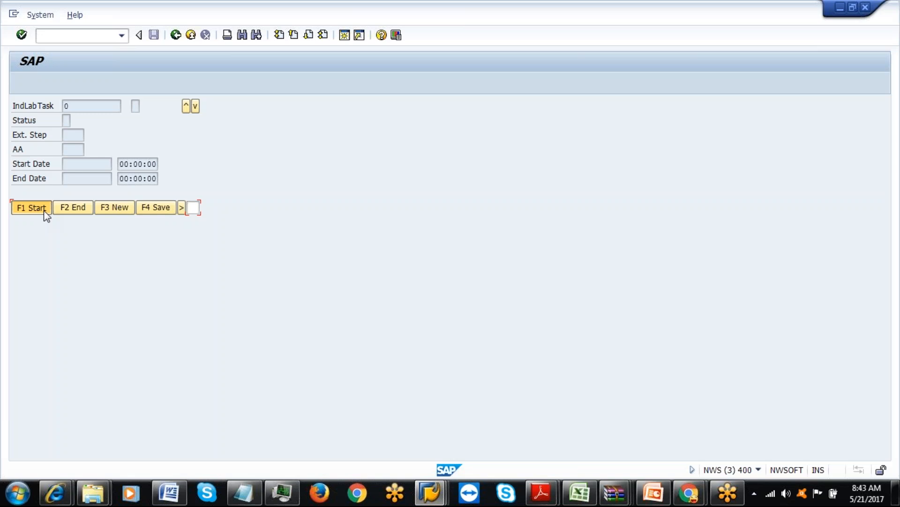
Start and save labor task 610, then create new tasks 611 and 612.
left_click(46, 210)
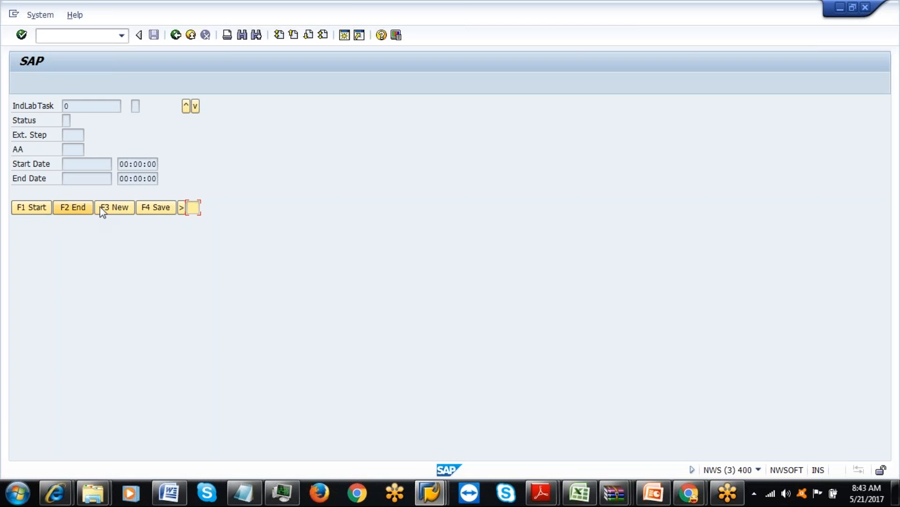
left_click(150, 212)
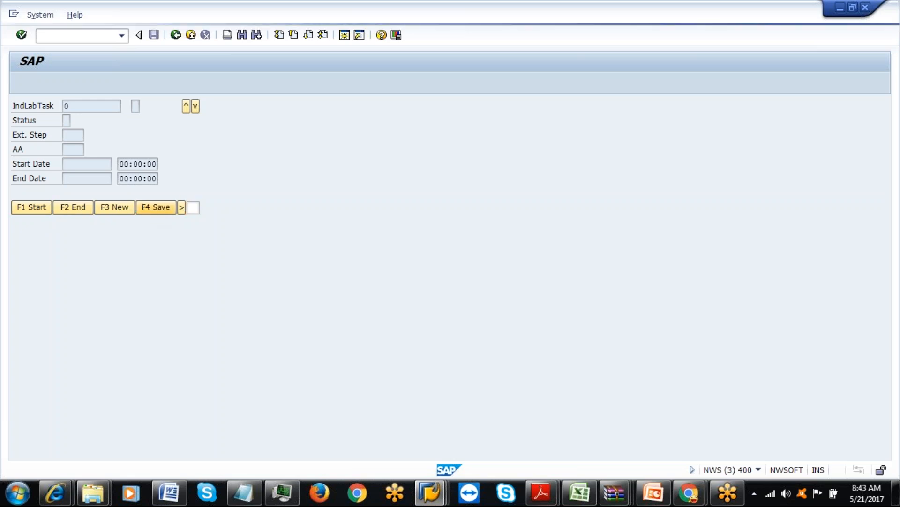
left_click(121, 209)
key("F3")
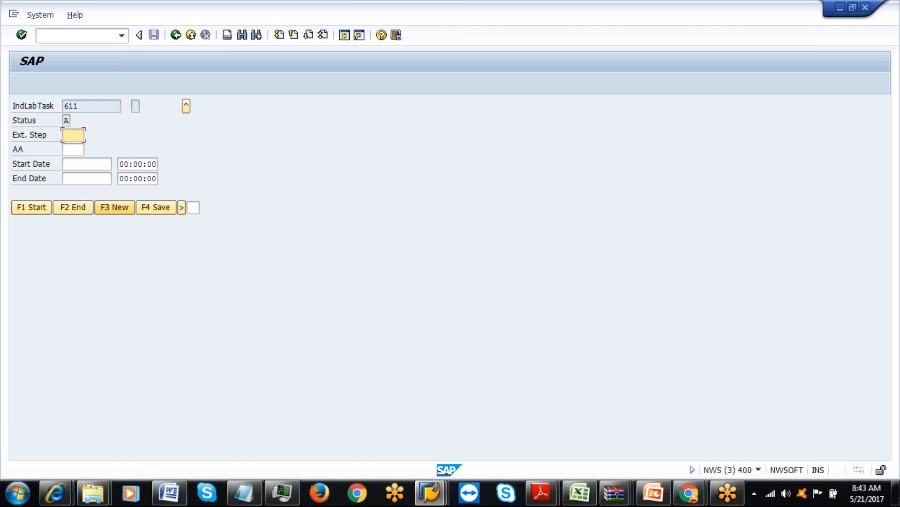
key("F3")
Browse tasks 610 to 613, discard unsaved task 613, and log off RF to Easy Access.
left_click(187, 107)
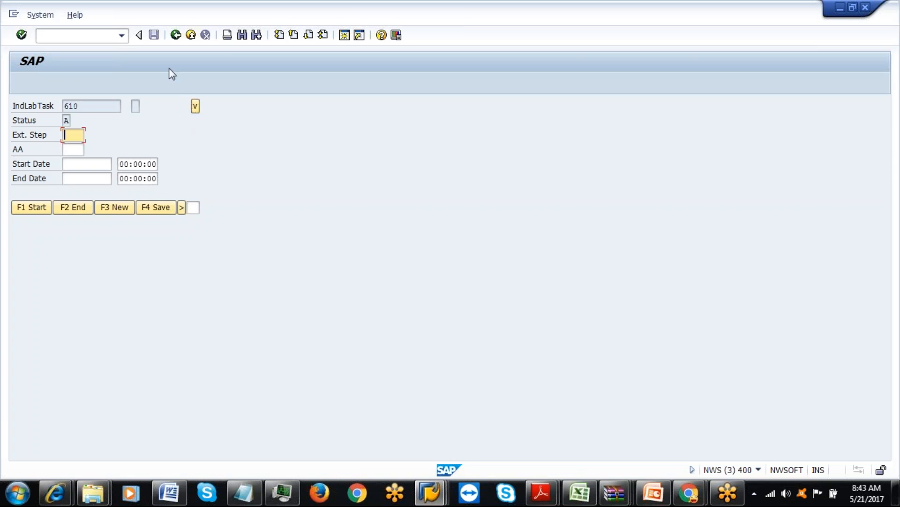
left_click(176, 41)
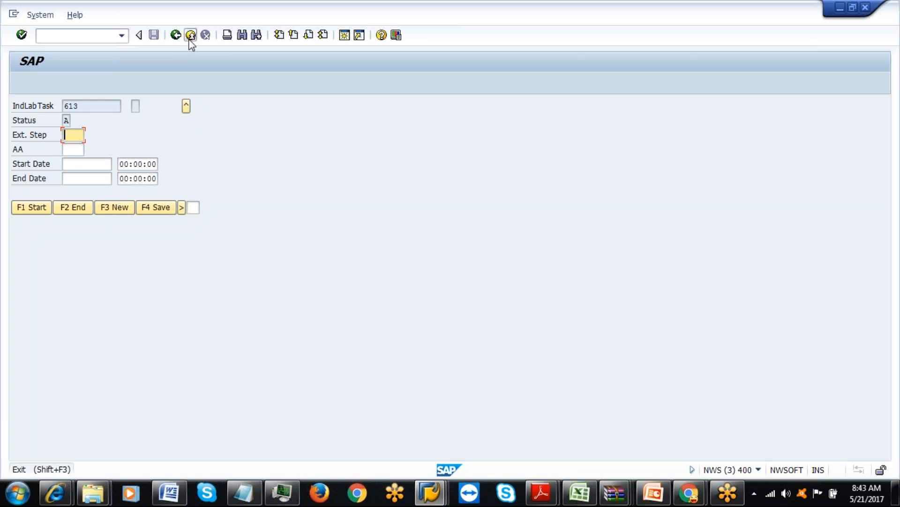
key("Tab")
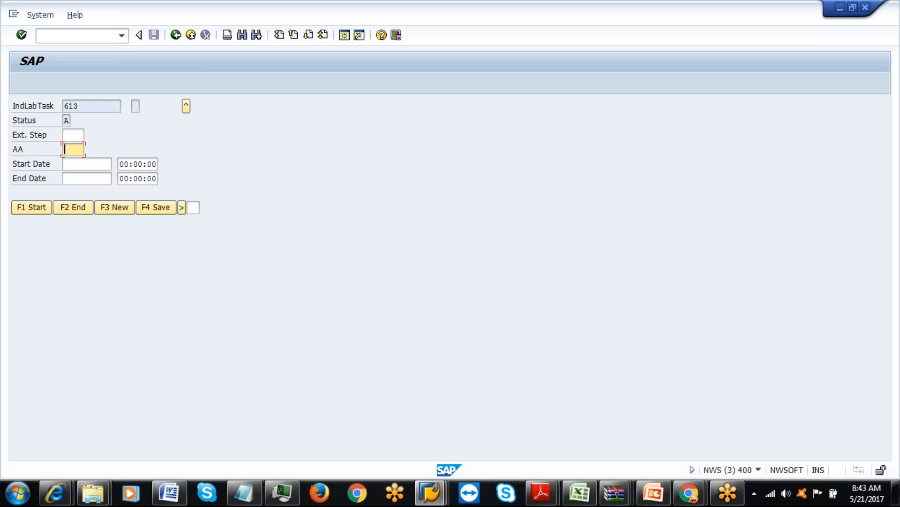
left_click(126, 210)
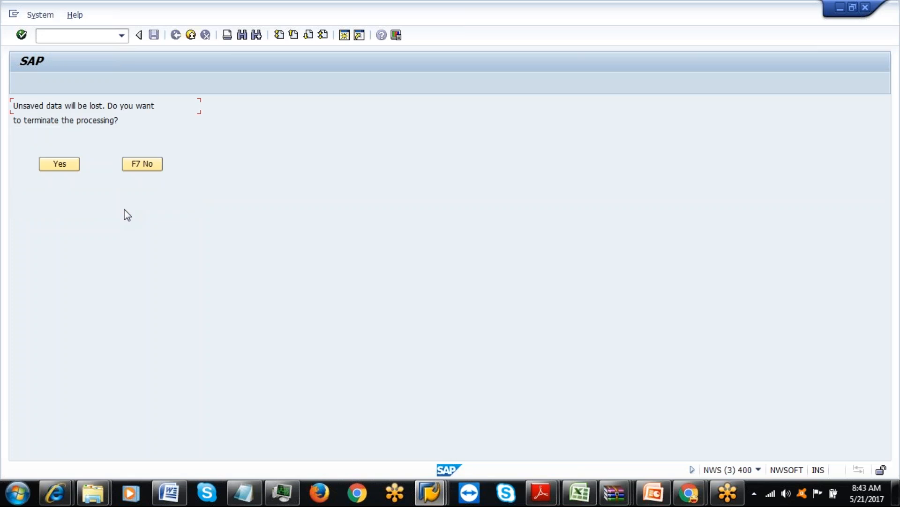
left_click(75, 168)
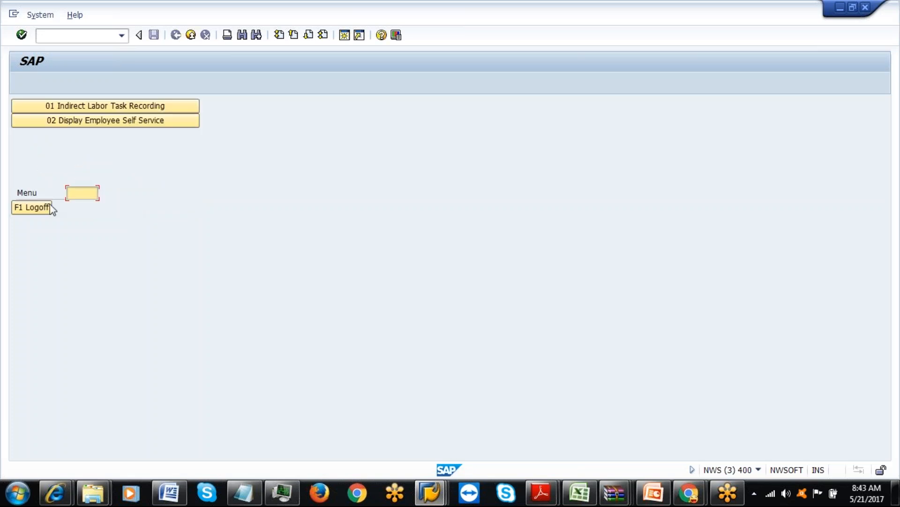
left_click(32, 207)
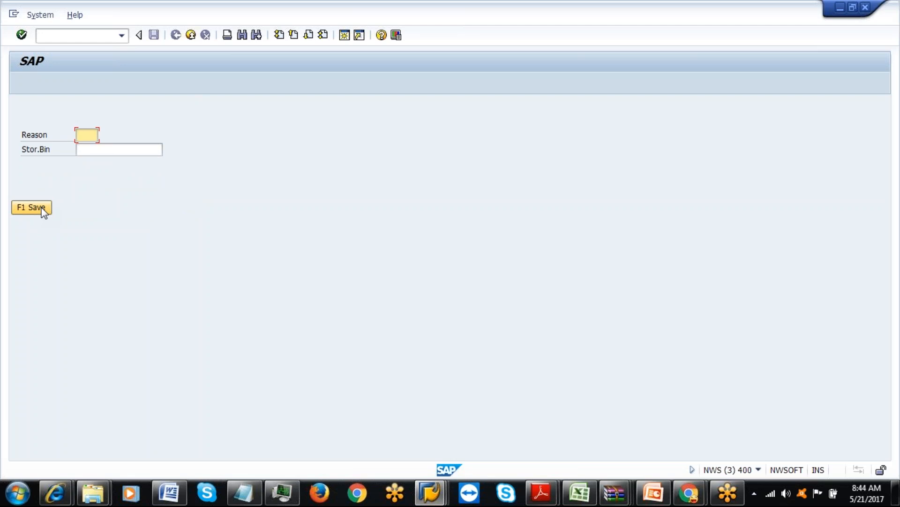
left_click(42, 209)
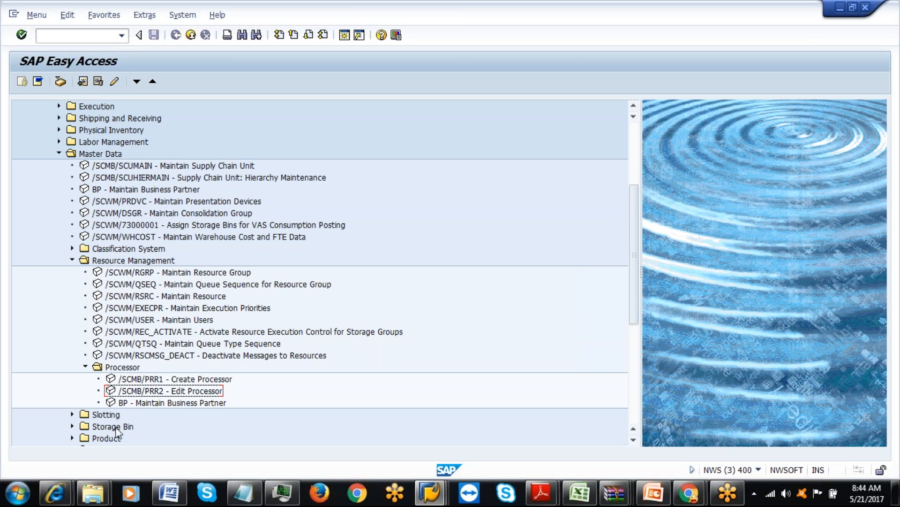
Collapse Processor, Resource Management and Master Data, then expand Labor Management > Employee Performance.
left_click(85, 368)
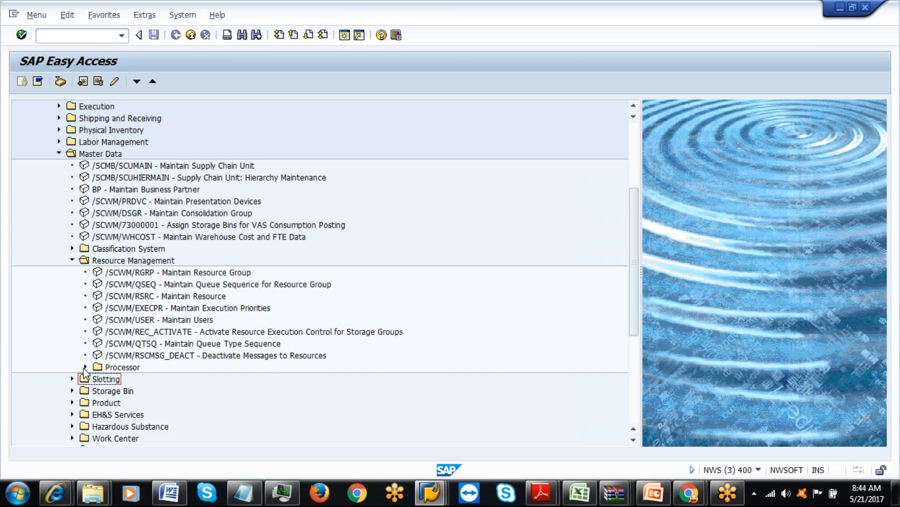
left_click(73, 261)
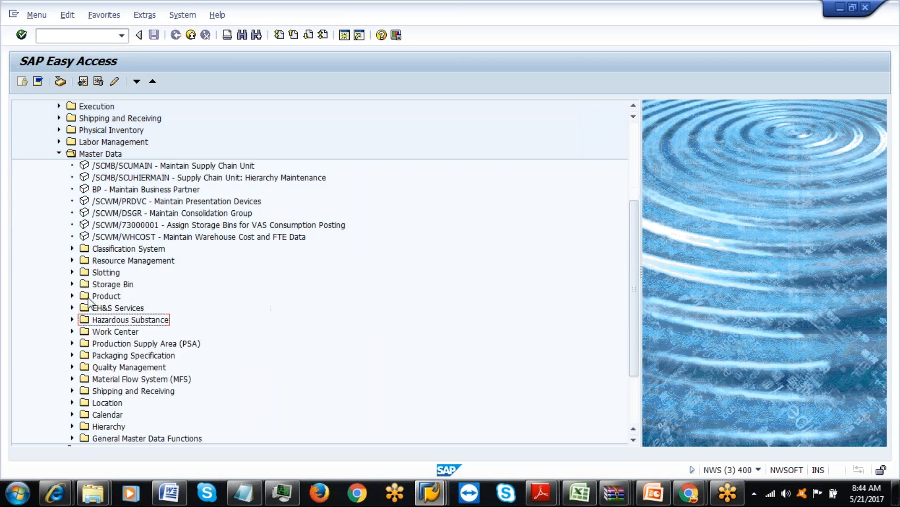
left_click(59, 154)
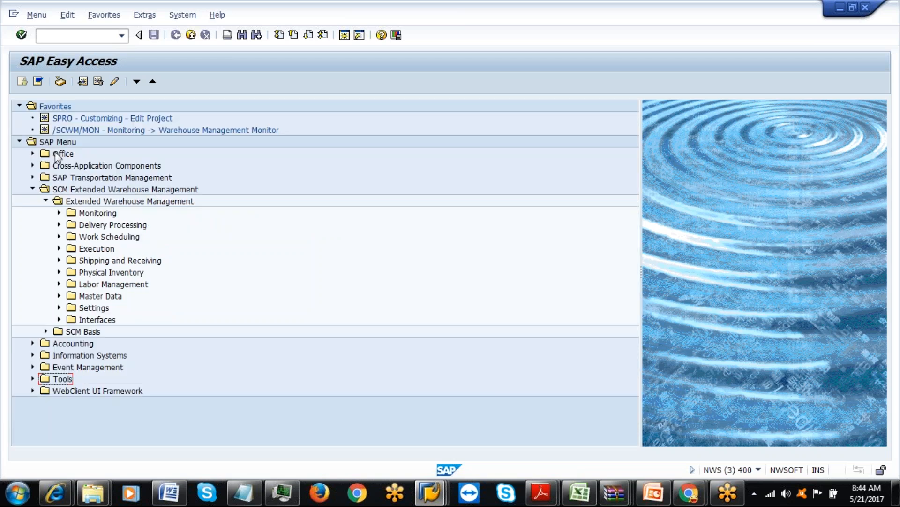
left_click(59, 284)
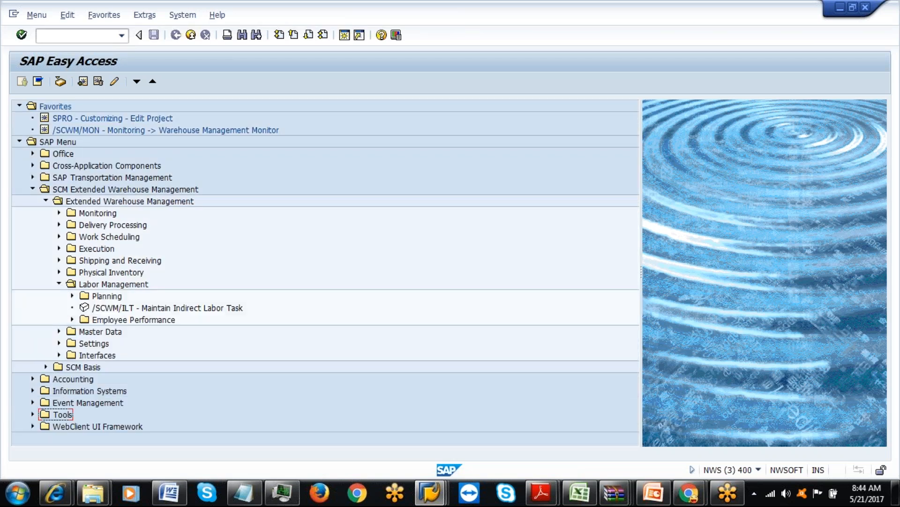
left_click(104, 286)
left_click(72, 320)
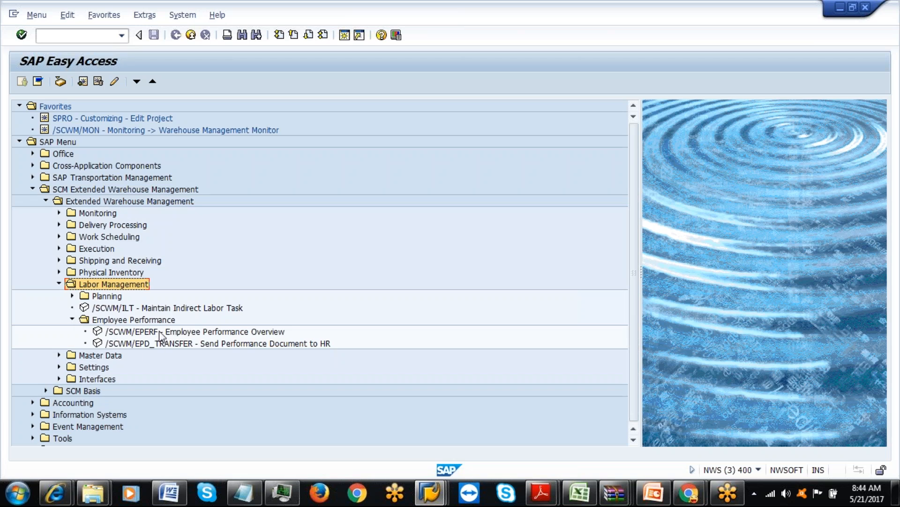
Launch /SCWM/EPERF and find processor 202 in the Employee Performance Overview.
double_click(159, 332)
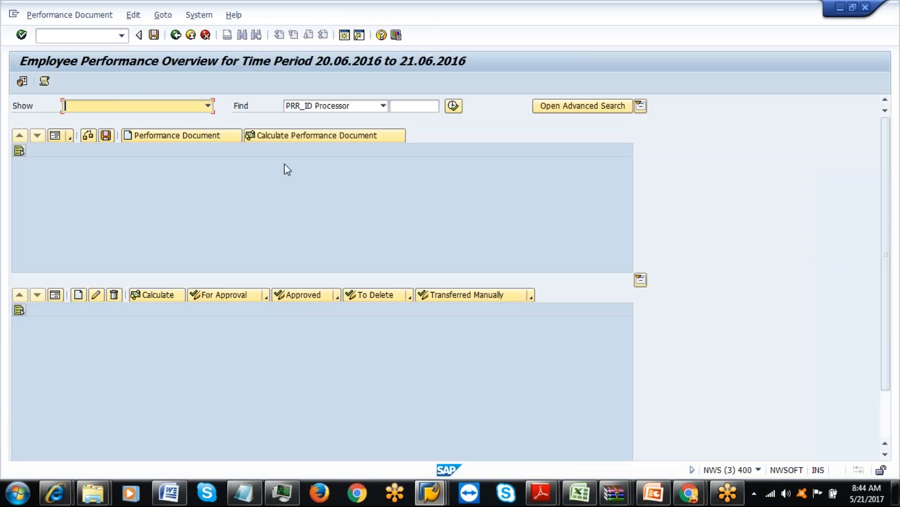
left_click(408, 106)
type("202")
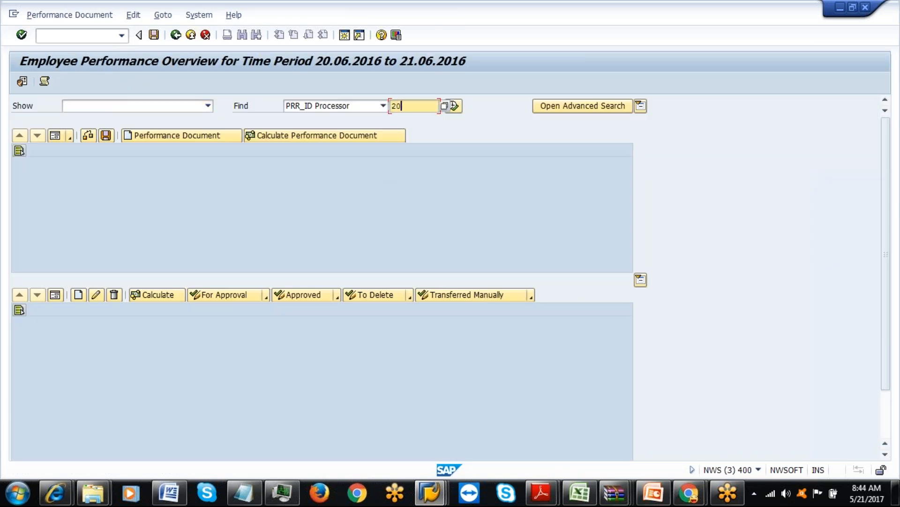
left_click(453, 106)
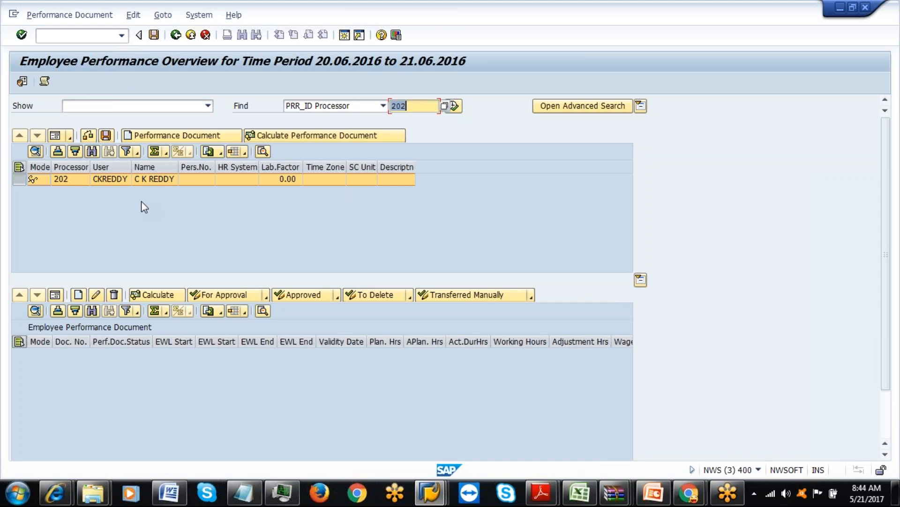
Request a performance document for EWL 20.05.2017 to 21.05.2017, end time 08:45:19, which fails with an end-date error.
left_click(157, 136)
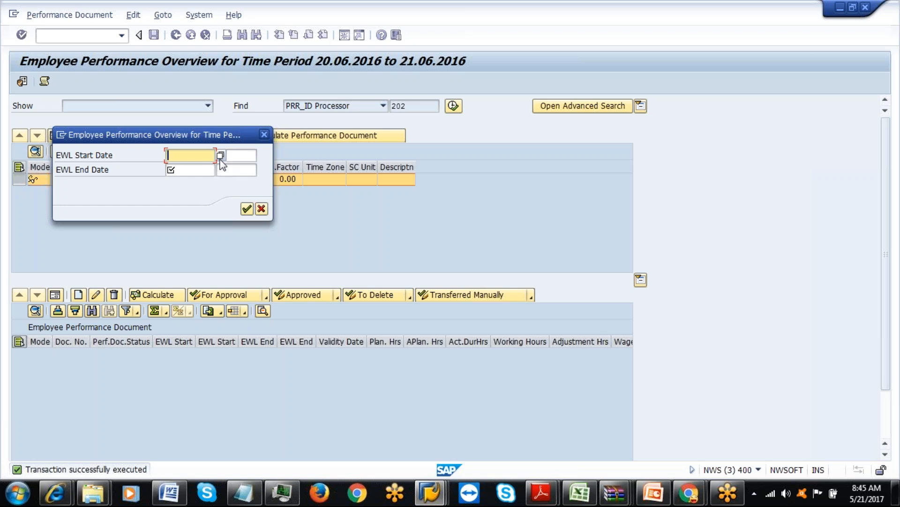
left_click(220, 156)
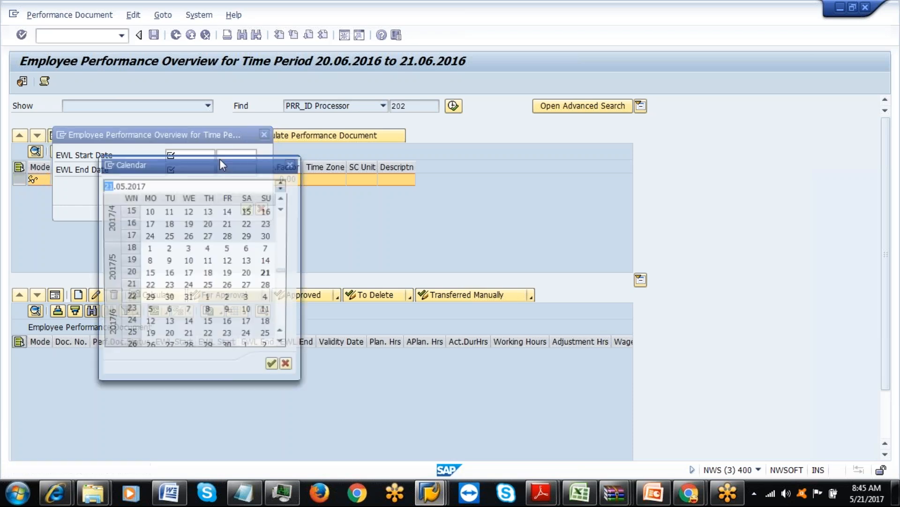
double_click(248, 276)
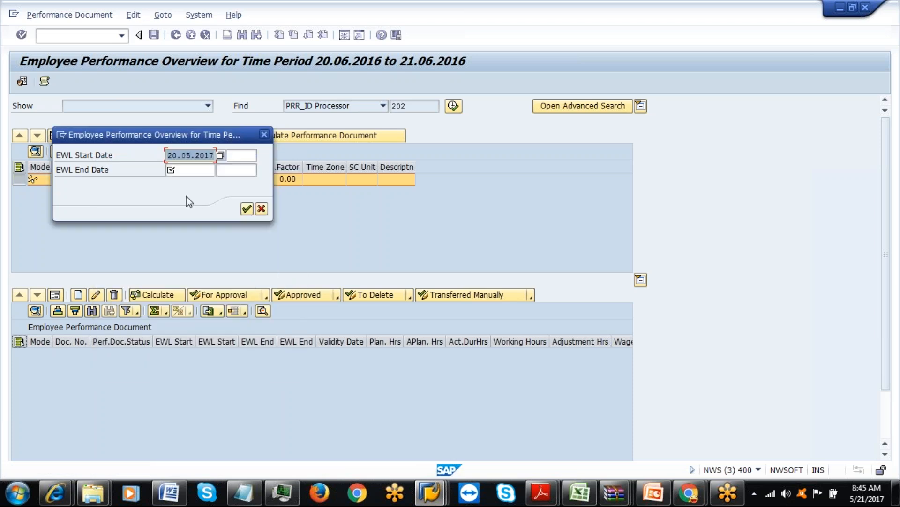
left_click(205, 171)
left_click(220, 170)
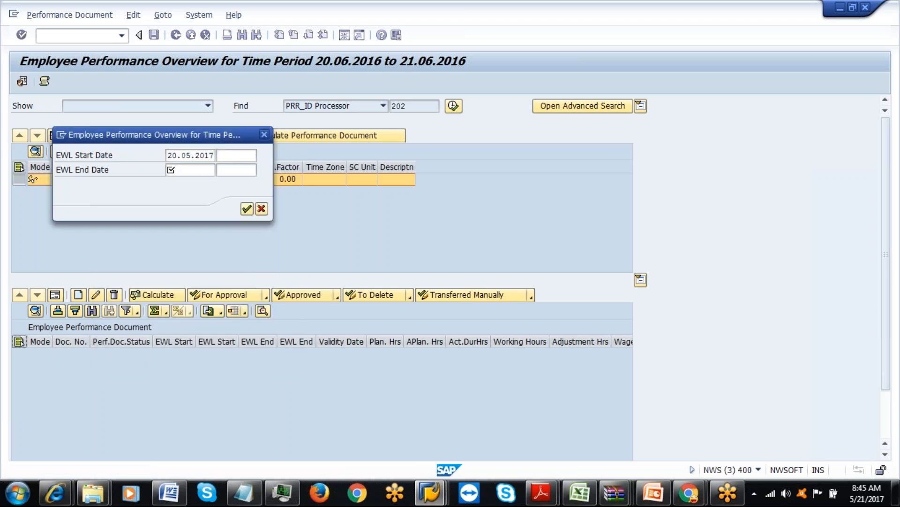
double_click(265, 273)
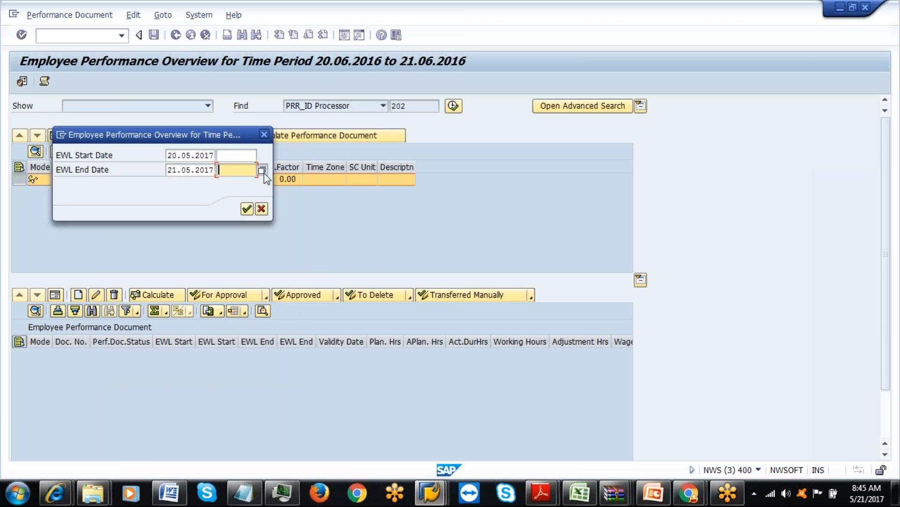
left_click(261, 170)
left_click(197, 240)
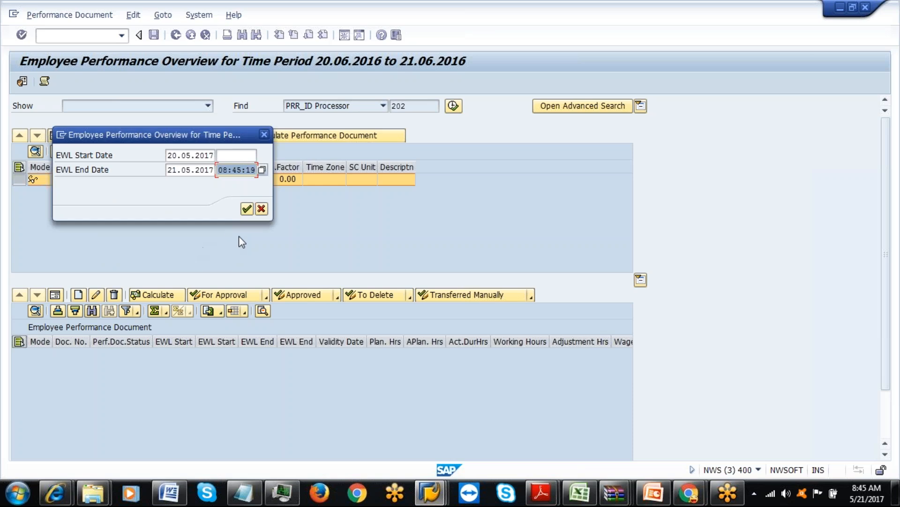
left_click(247, 209)
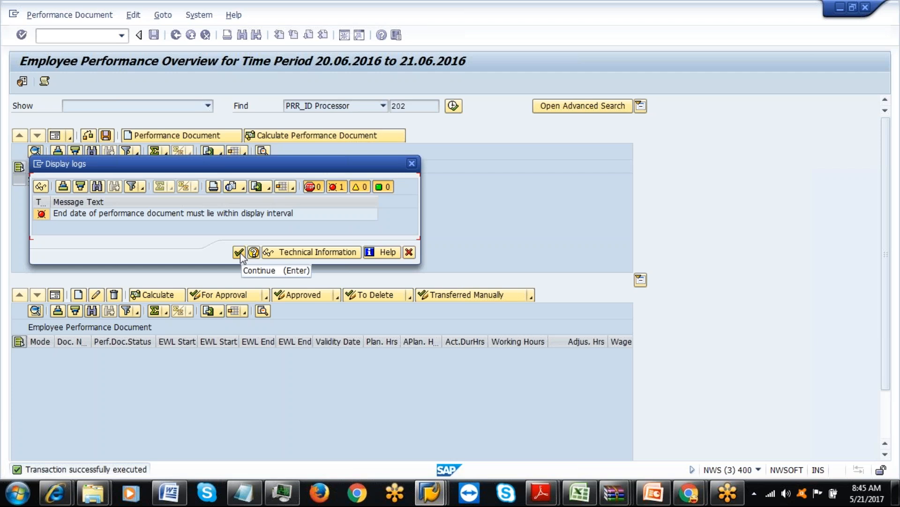
left_click(239, 252)
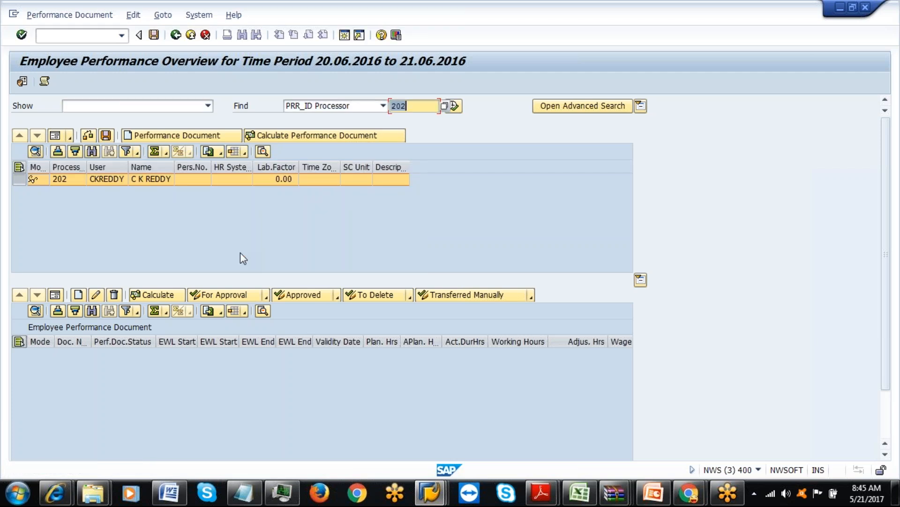
Retry the same date range, then retry with the end time cleared; both give the end-date error.
left_click(177, 135)
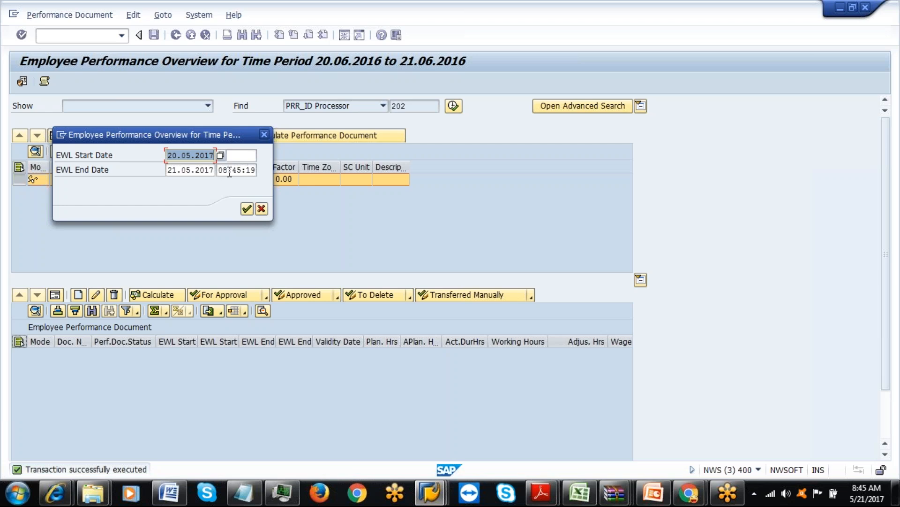
left_click(245, 208)
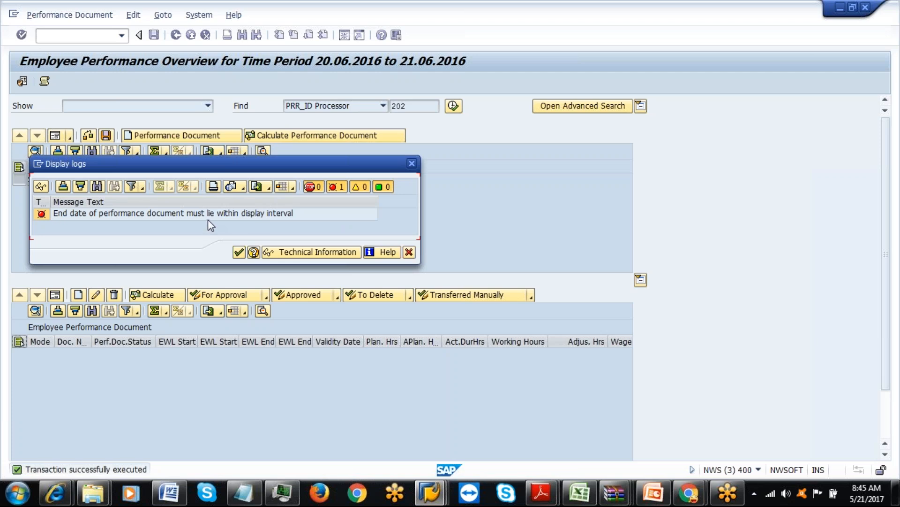
left_click(239, 252)
left_click(180, 136)
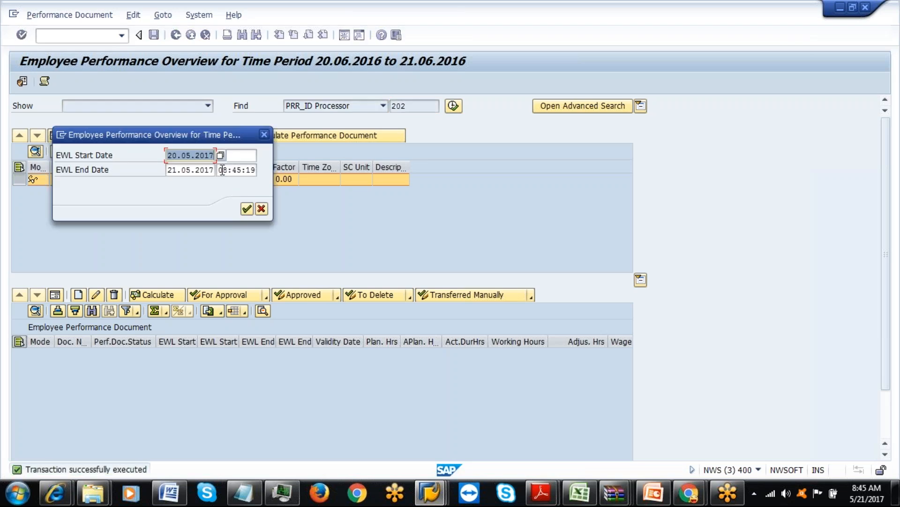
left_click_drag(221, 170, 291, 167)
key("BackSpace")
key("BackSpace")
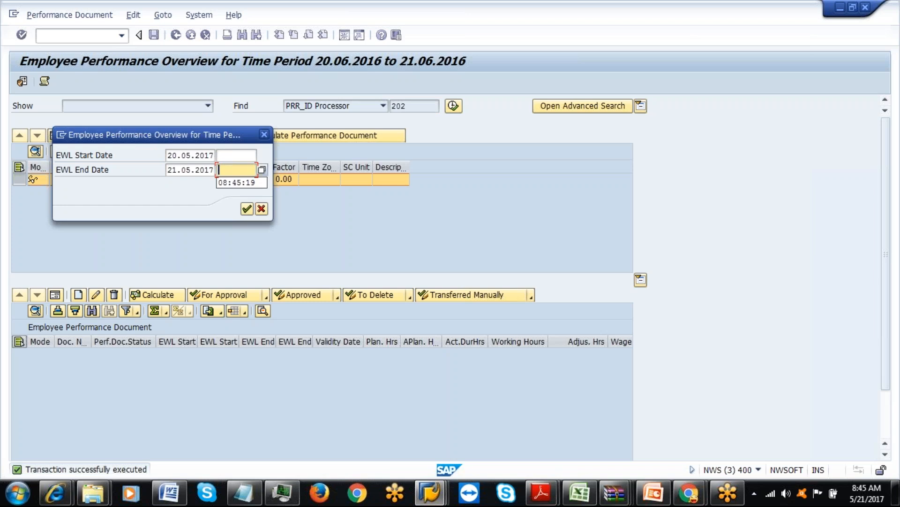
left_click(247, 209)
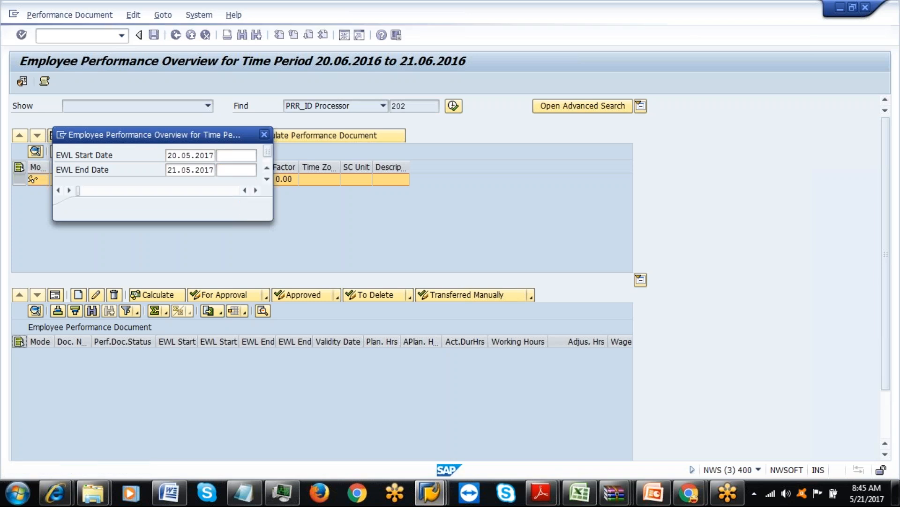
left_click(239, 252)
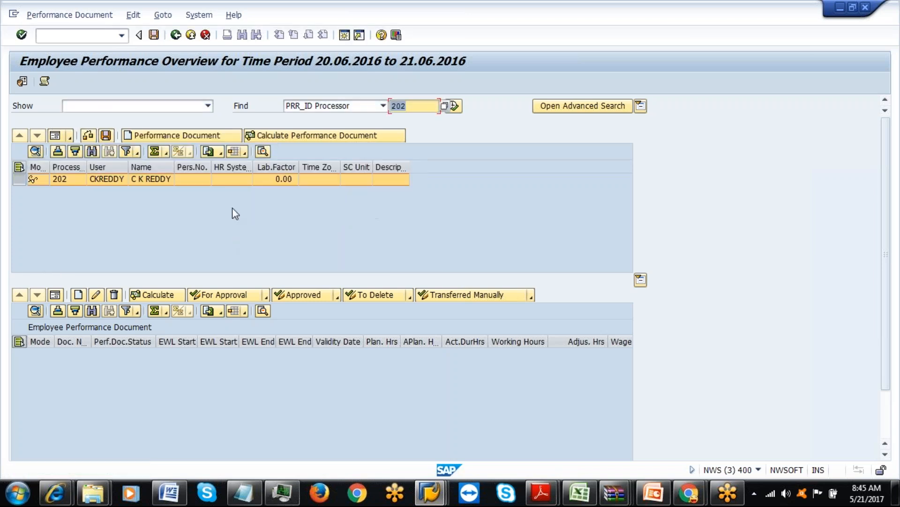
Retry with end date 22.05.2017, hit the same error, cancel, and return to the main menu.
left_click(182, 139)
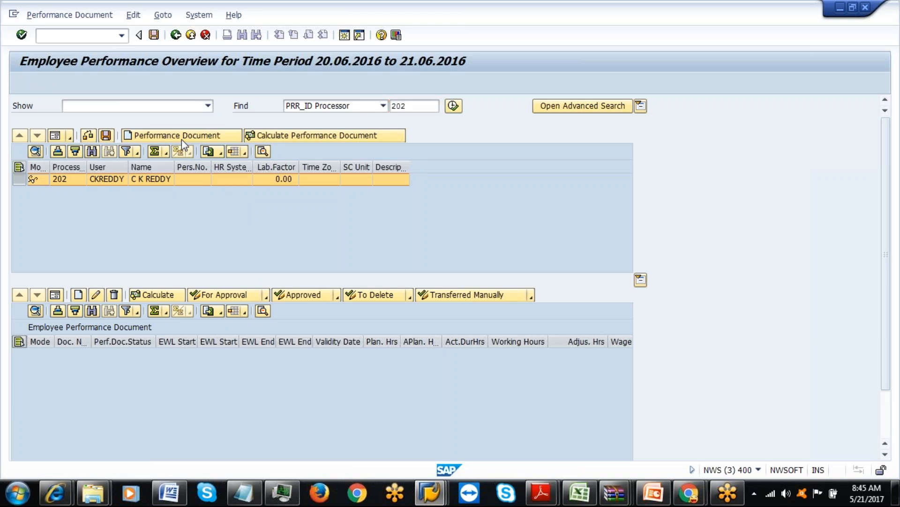
left_click(212, 170)
left_click(221, 170)
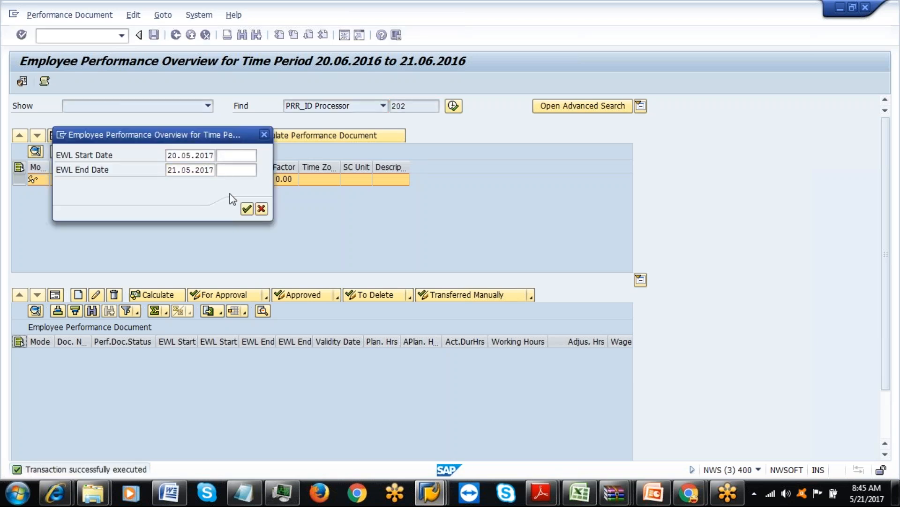
double_click(148, 285)
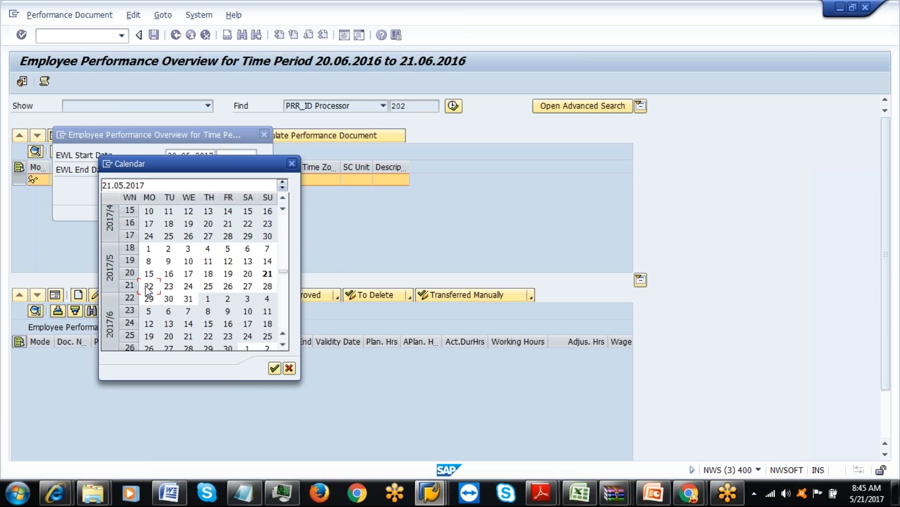
left_click(246, 209)
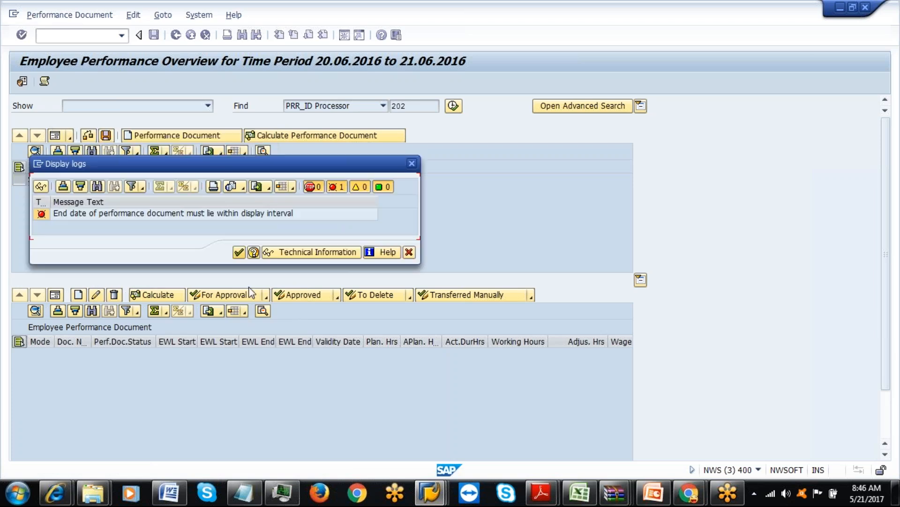
left_click(240, 253)
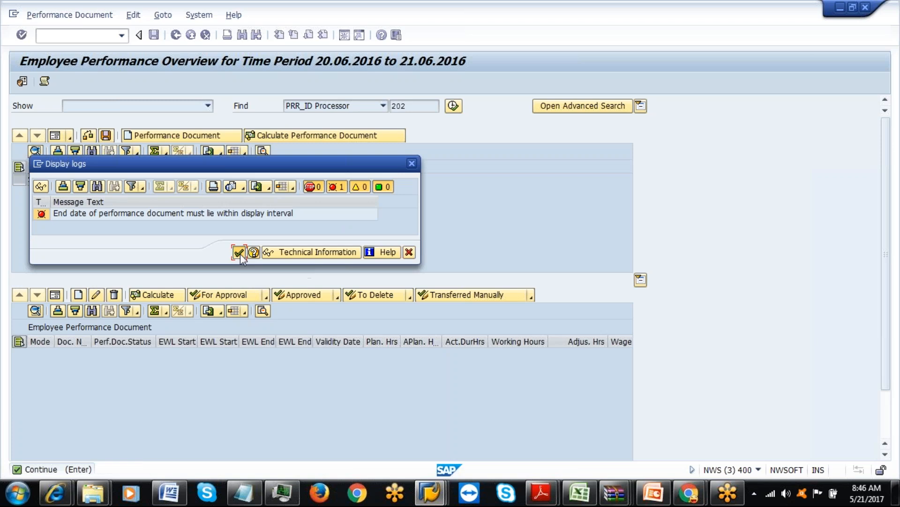
left_click(175, 136)
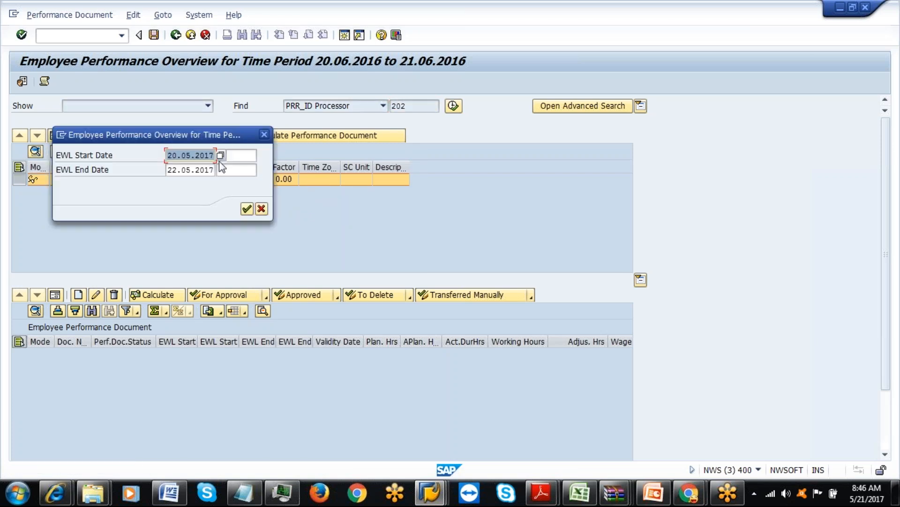
left_click(264, 135)
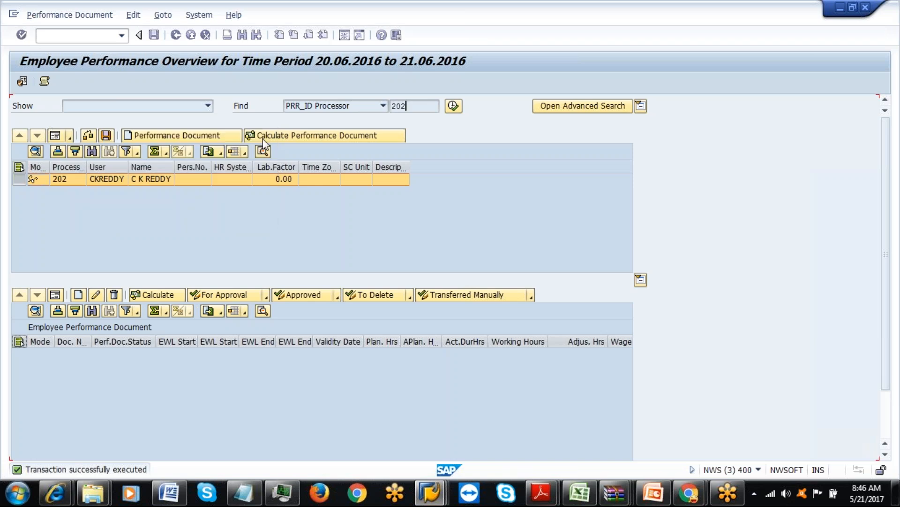
left_click(175, 36)
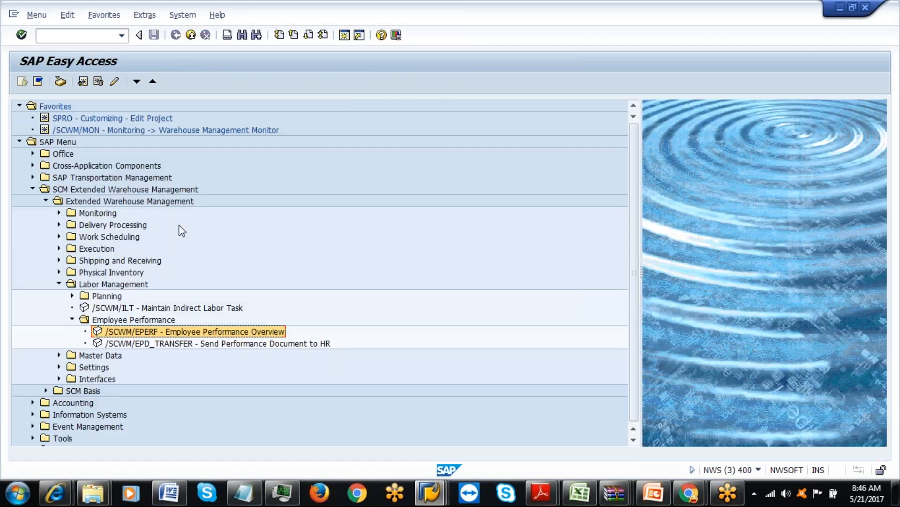
Reopen the Employee Performance Overview and search for processor 61.
double_click(156, 331)
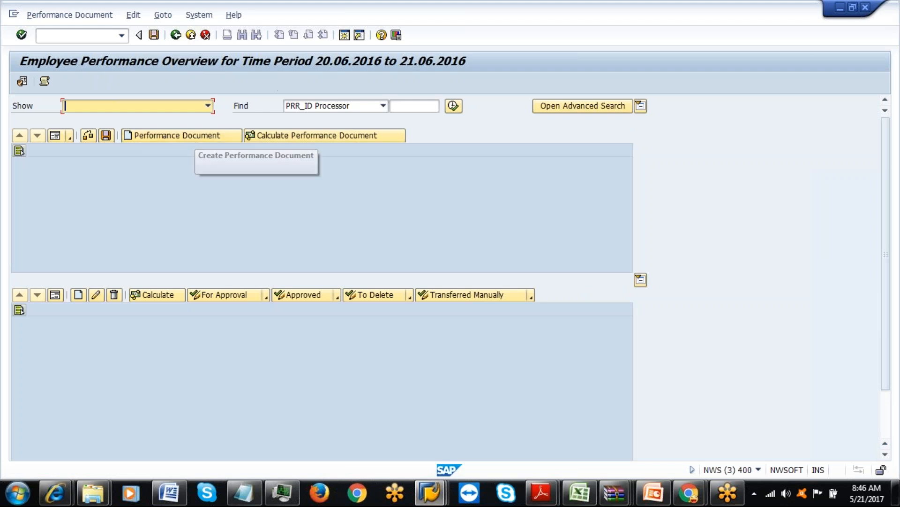
left_click(415, 108)
type("61")
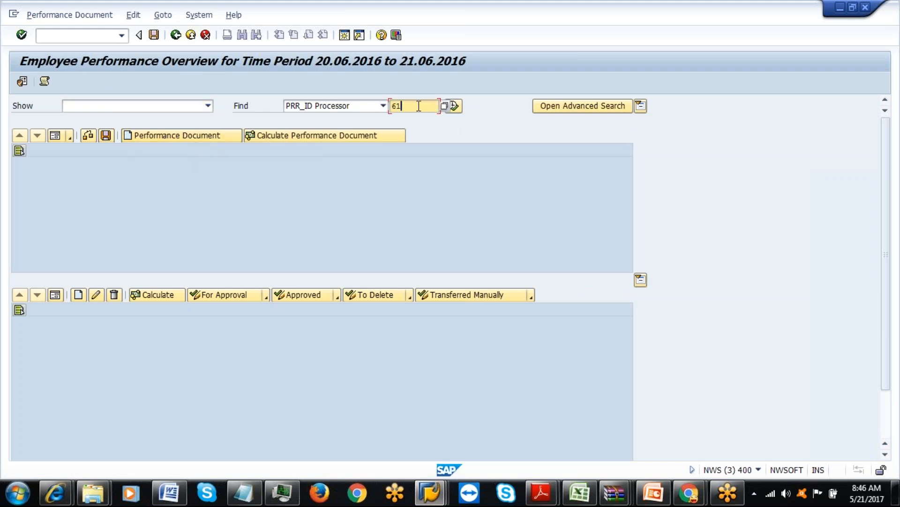
left_click(453, 106)
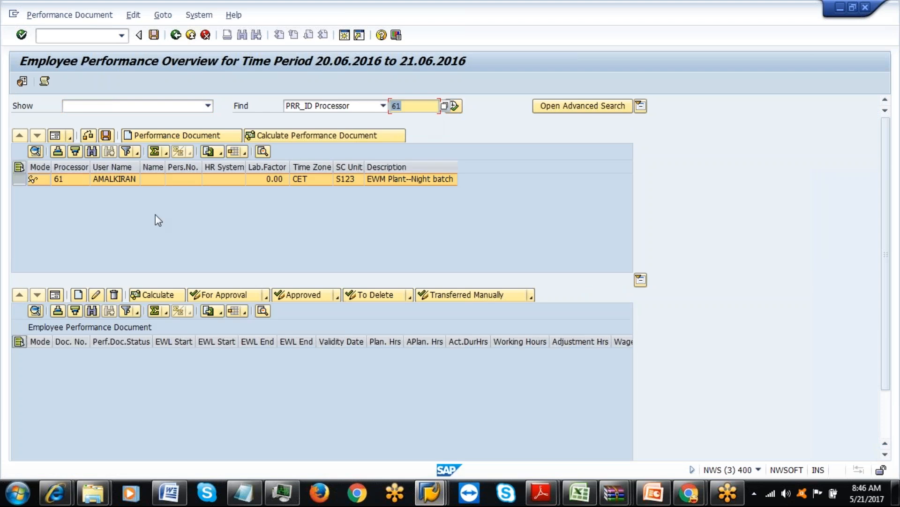
Attempt a performance document with EWL end date 20.05.2017, dismiss the error, and leave the overview.
left_click(161, 136)
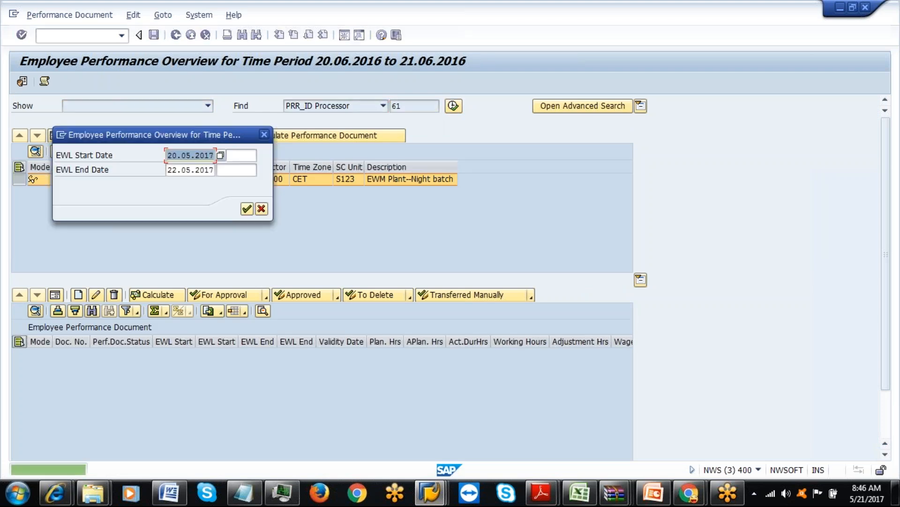
left_click(212, 170)
left_click(247, 209)
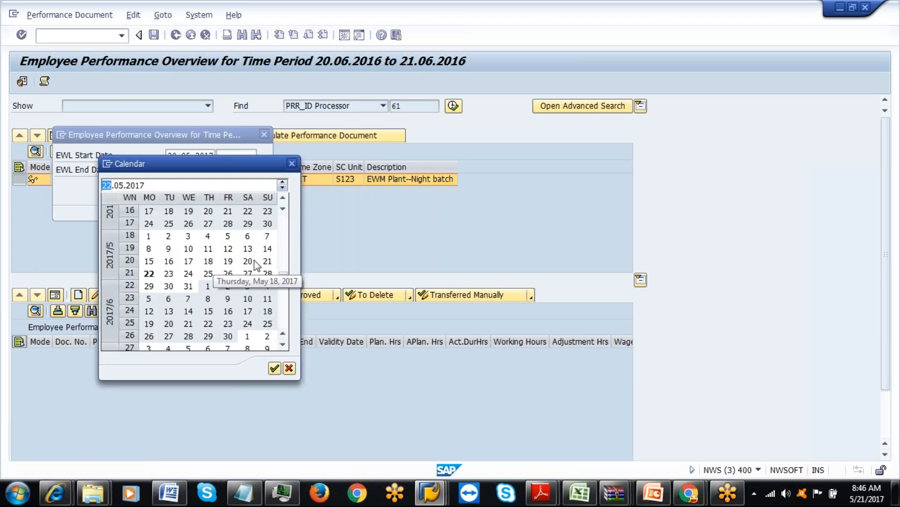
double_click(248, 261)
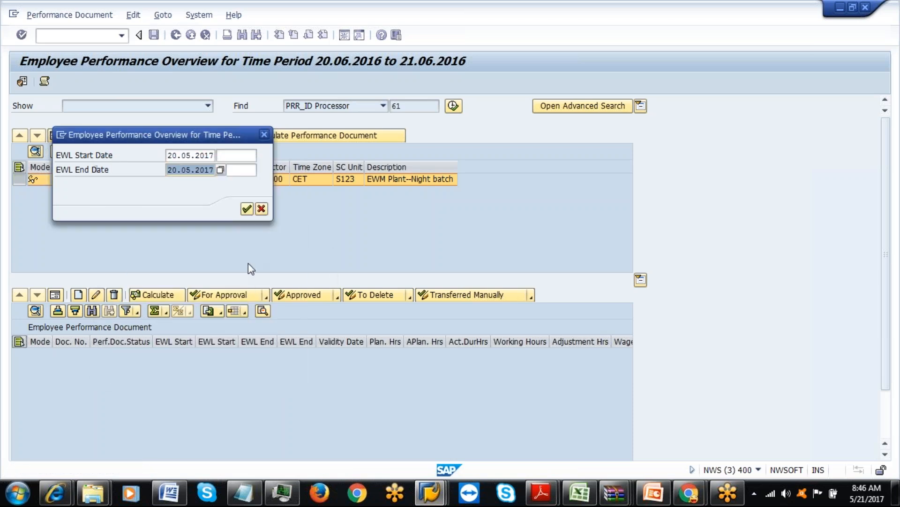
left_click(246, 209)
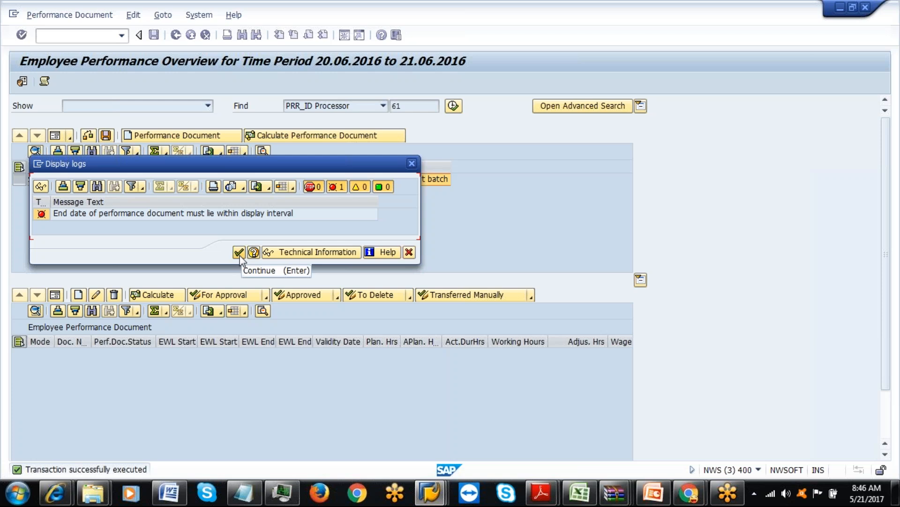
left_click(239, 253)
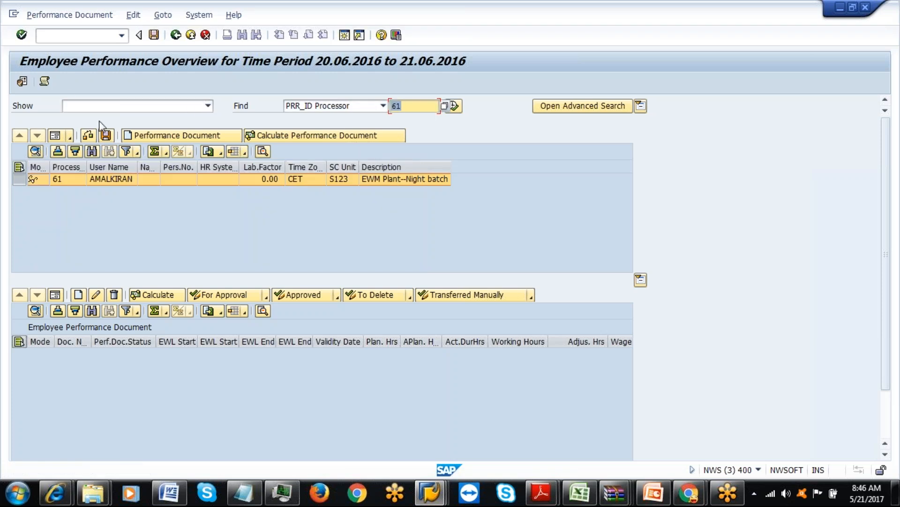
left_click(176, 35)
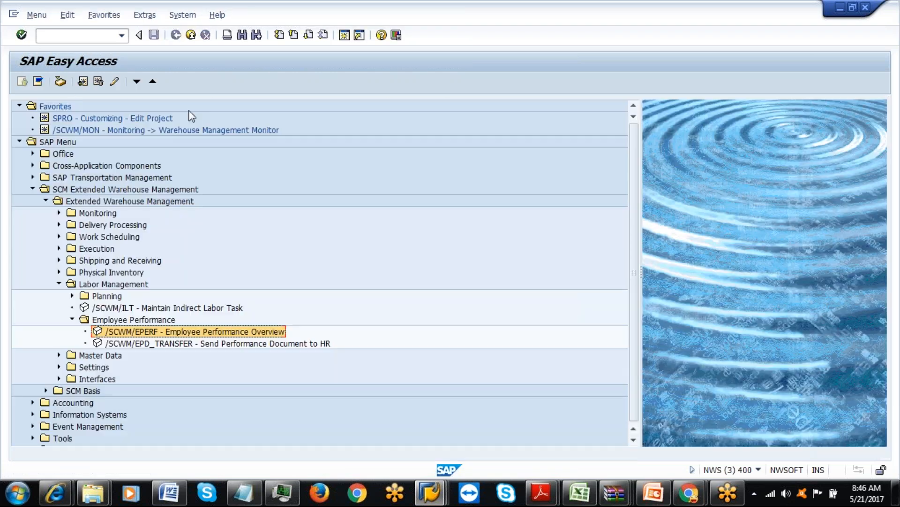
Reopen the overview and set its default display period to 01.06.2016–21.06.2019.
double_click(143, 334)
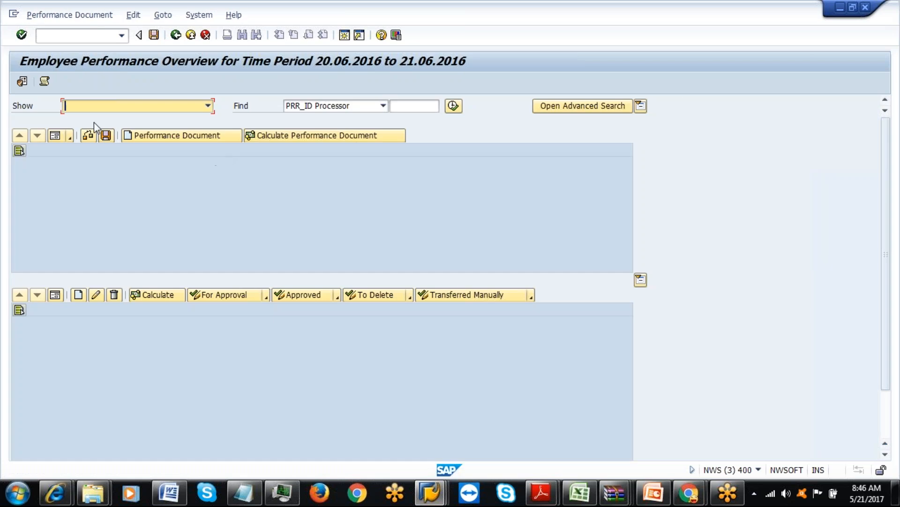
left_click(22, 82)
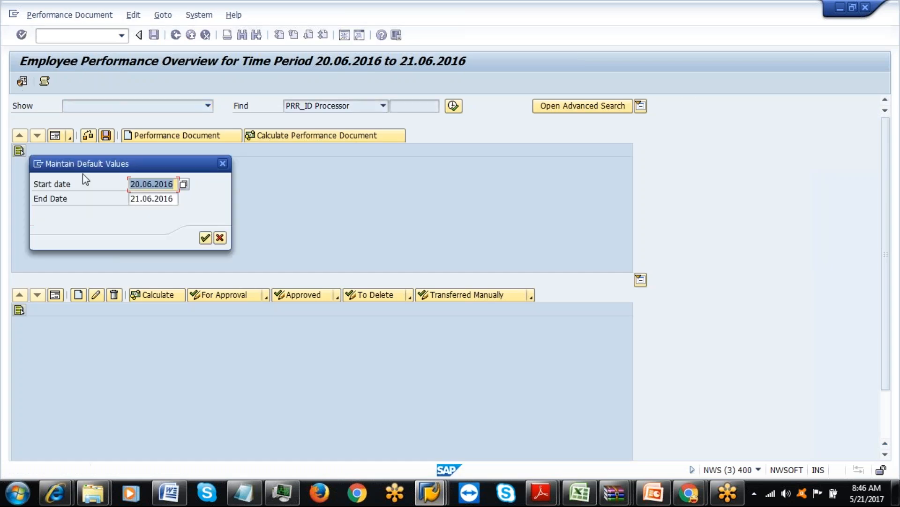
left_click(184, 185)
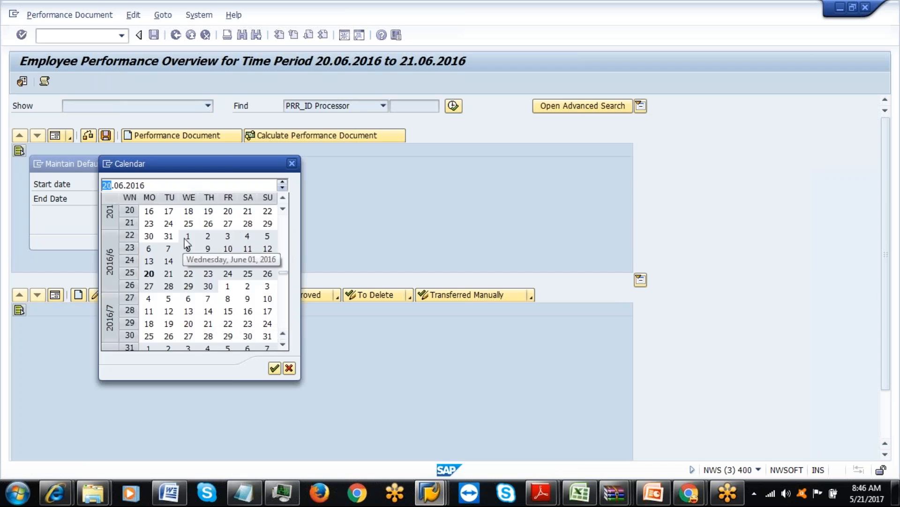
double_click(187, 242)
left_click(170, 199)
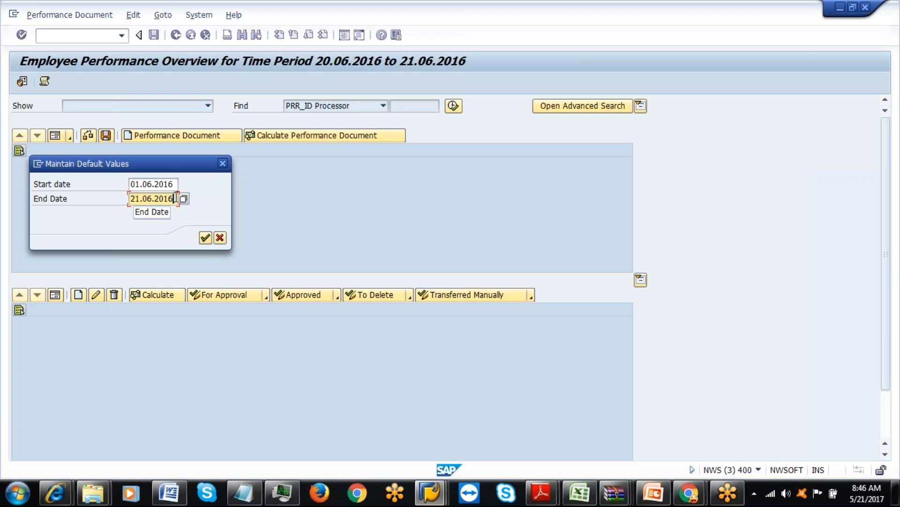
key("BackSpace")
type("9")
left_click(206, 238)
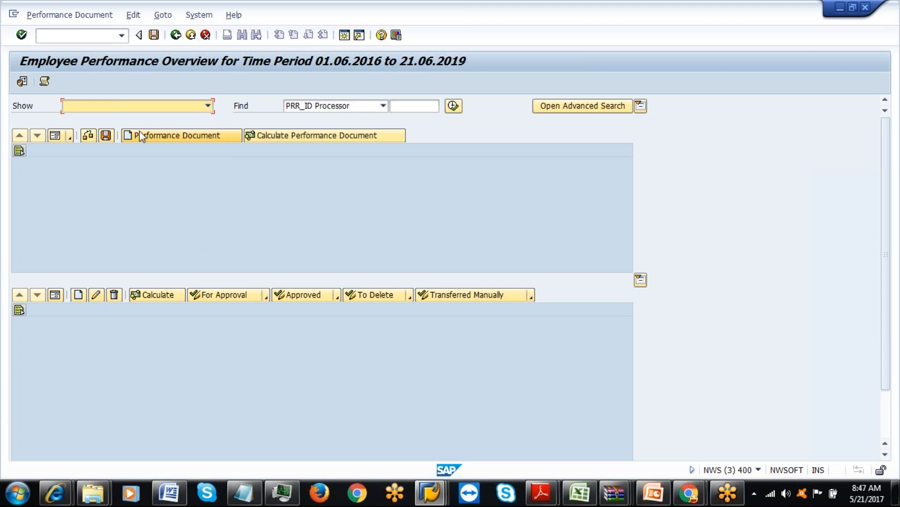
Search for processor 202 in the performance overview.
left_click(399, 106)
type("202")
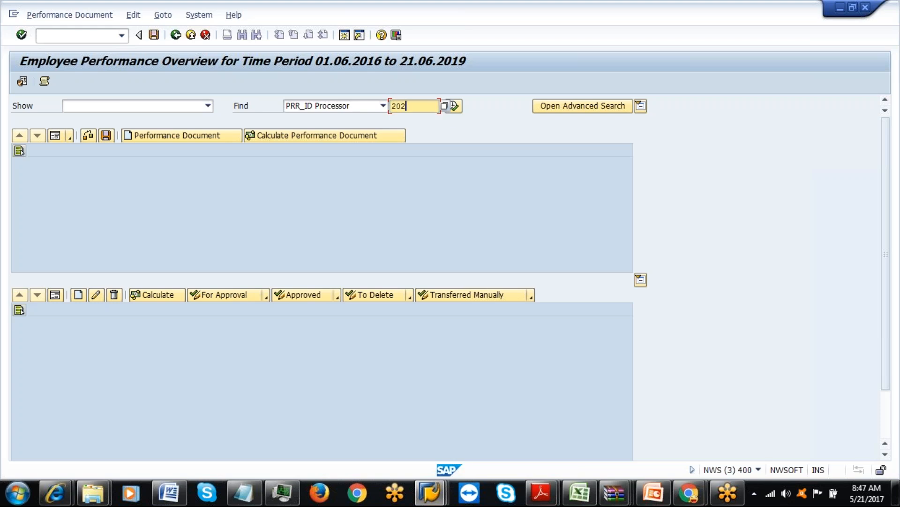
left_click(453, 107)
Attempt its performance document with end date 21.05.2017, 08:47:28; it fails on a missing SCU.
left_click(167, 136)
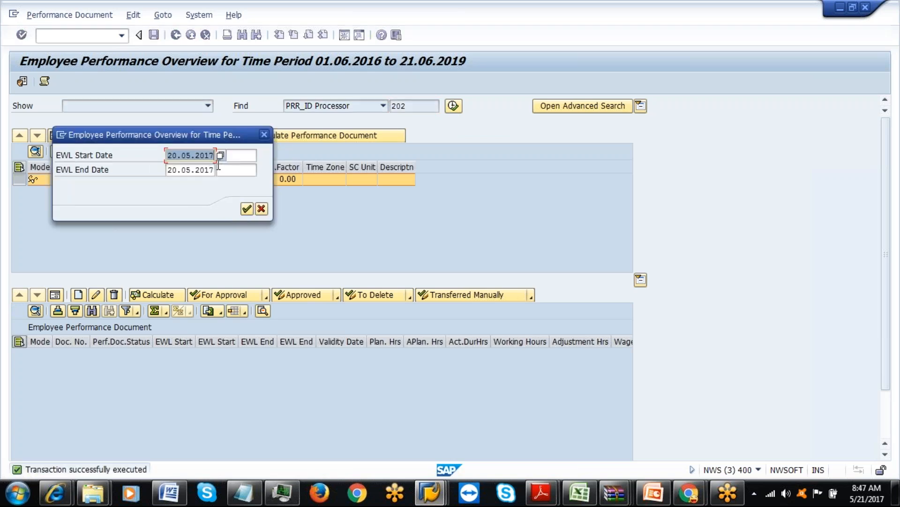
left_click(212, 171)
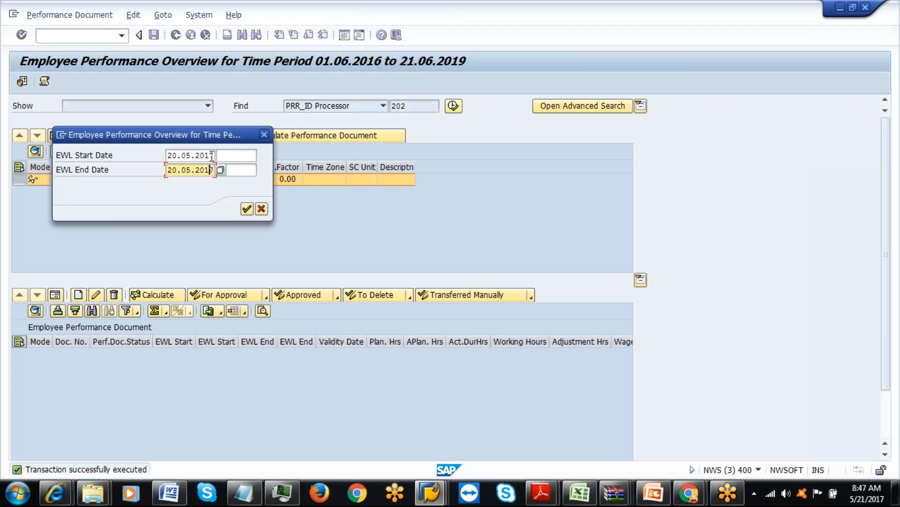
key("F4")
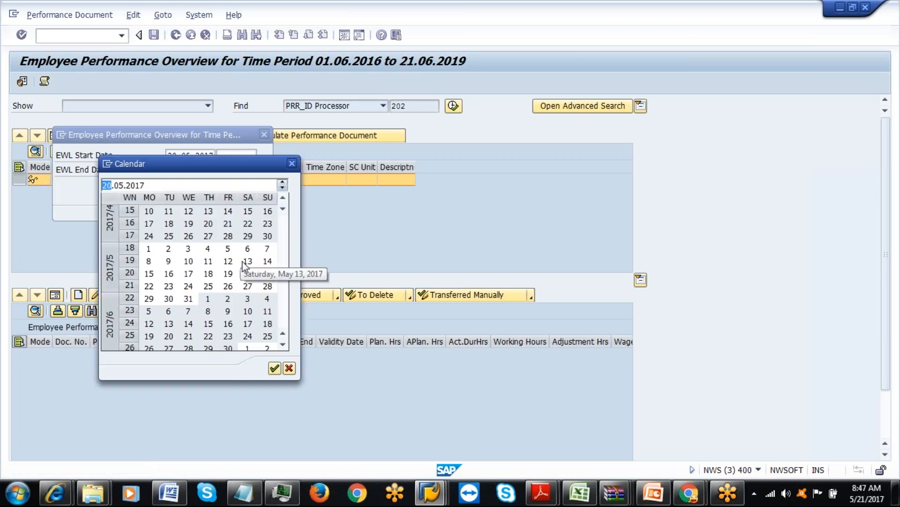
double_click(265, 274)
left_click(235, 170)
left_click(262, 170)
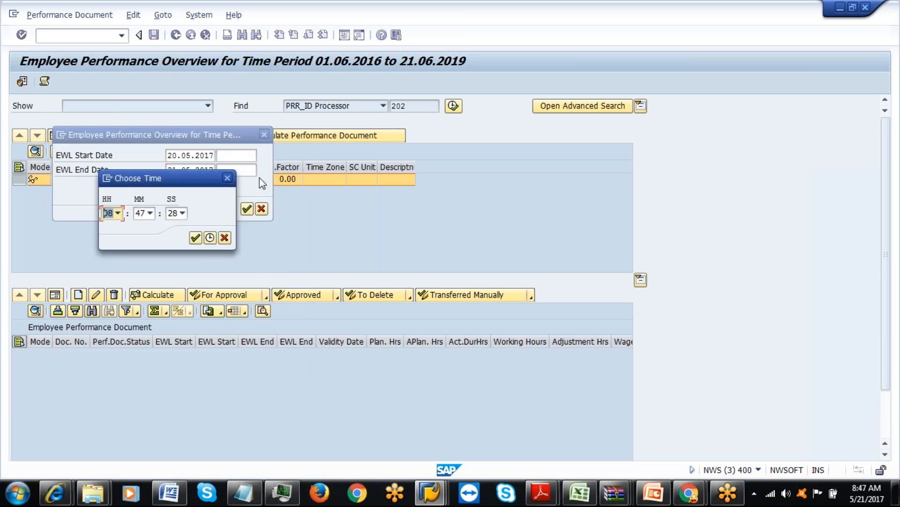
left_click(195, 238)
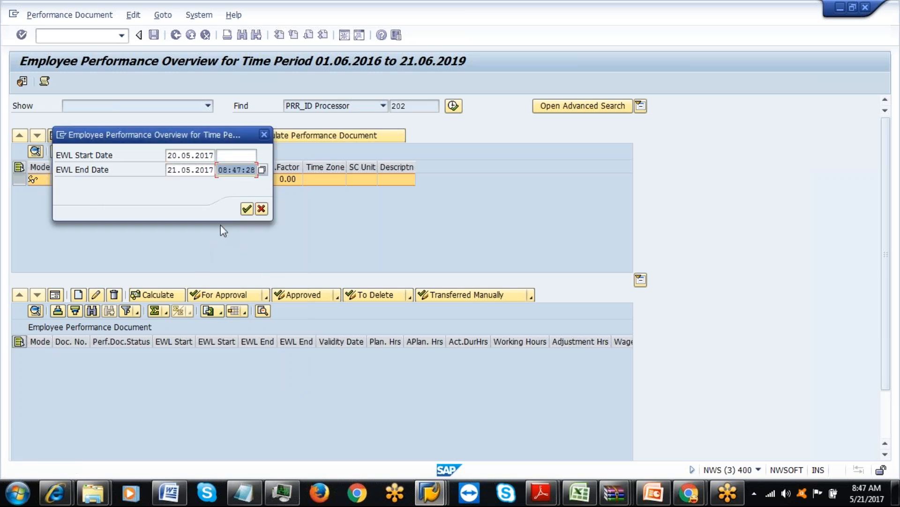
left_click(246, 209)
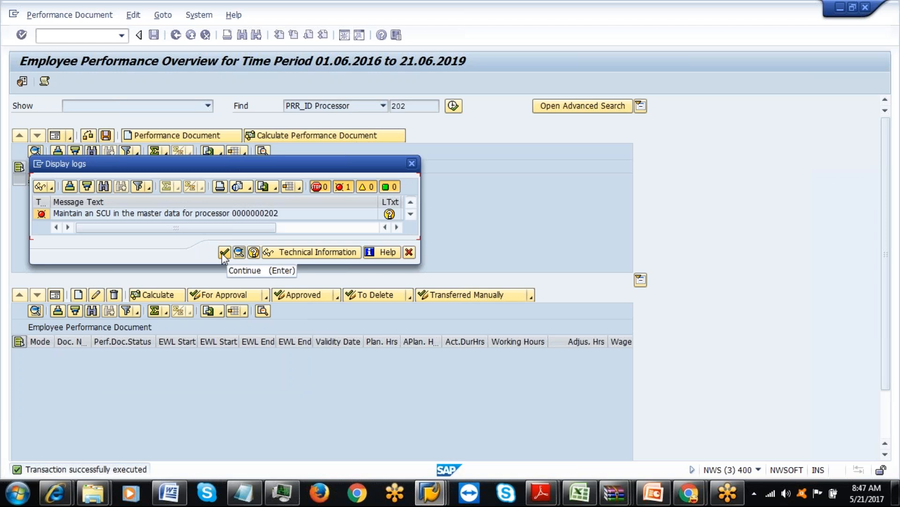
left_click(224, 253)
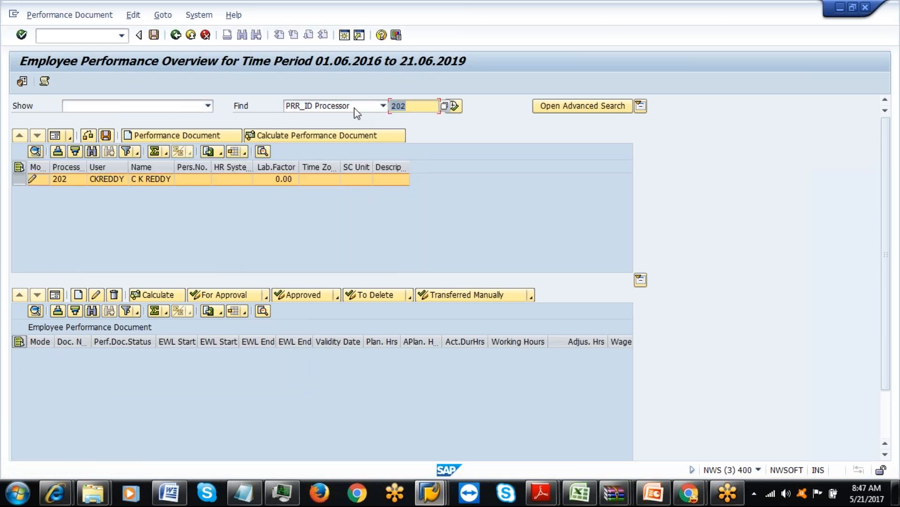
left_click(430, 492)
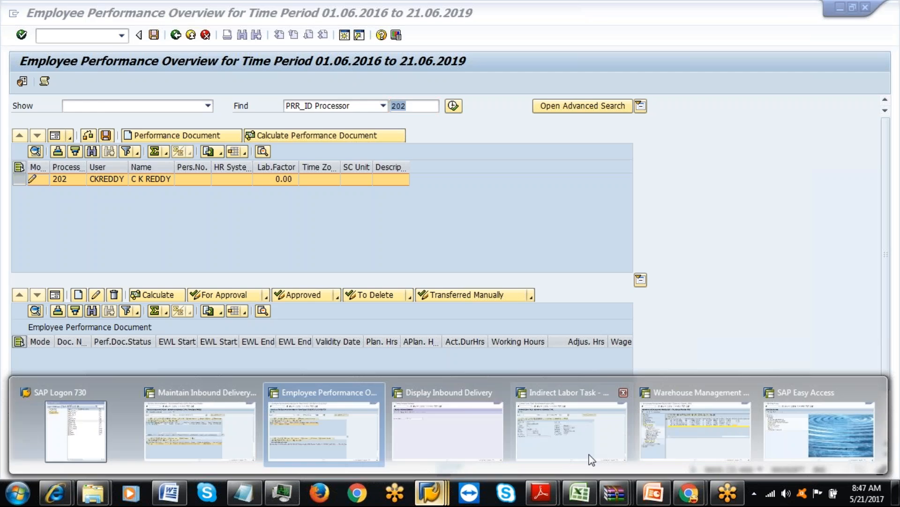
Open business partner 202 with /n/scmb/prr2 from Easy Access.
left_click(797, 451)
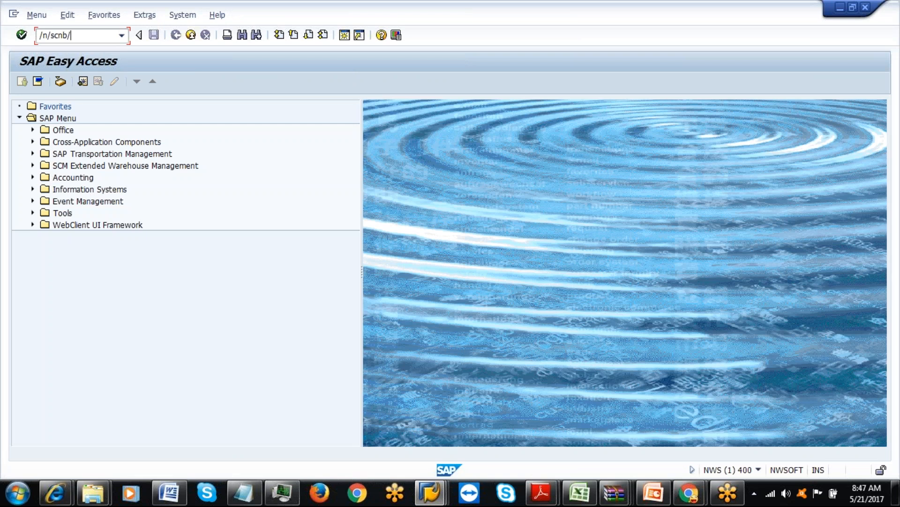
key("BackSpace")
key("BackSpace")
key("Return")
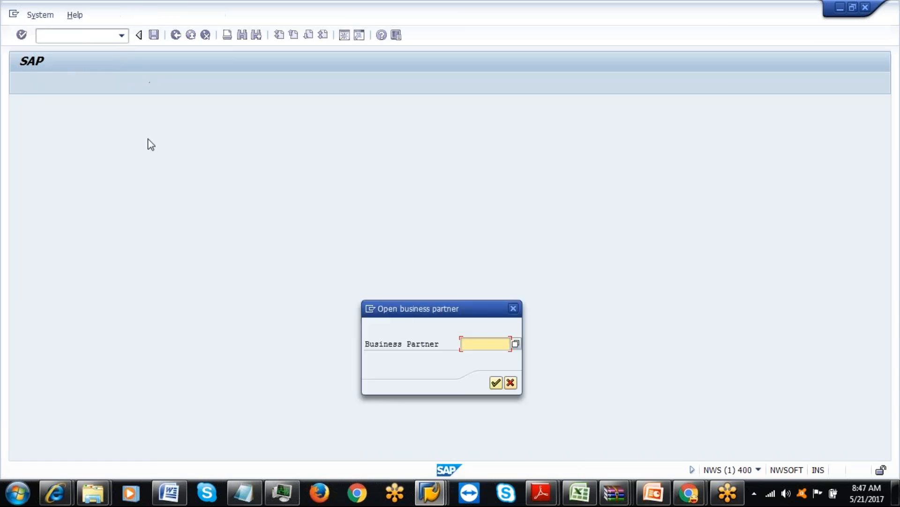
type("202")
left_click(497, 383)
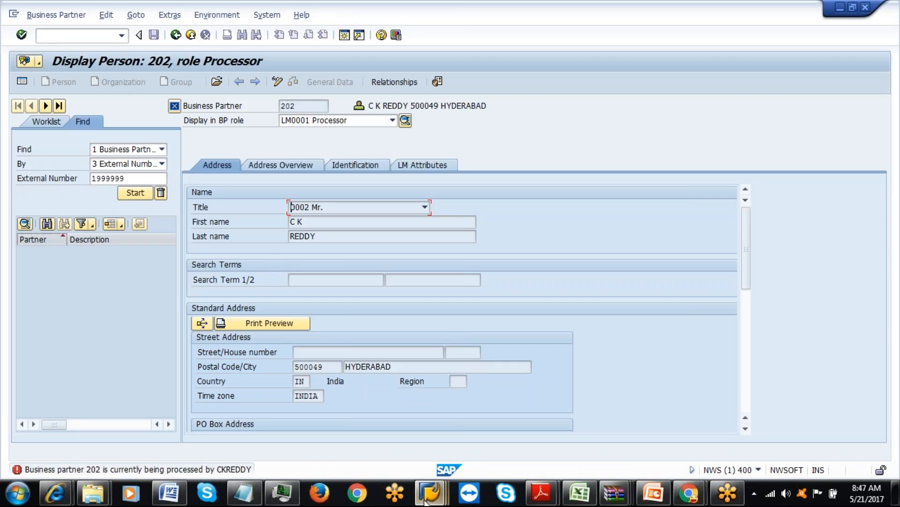
Exit the performance overview window to the main menu and return to the Display Person screen.
mouse_move(429, 492)
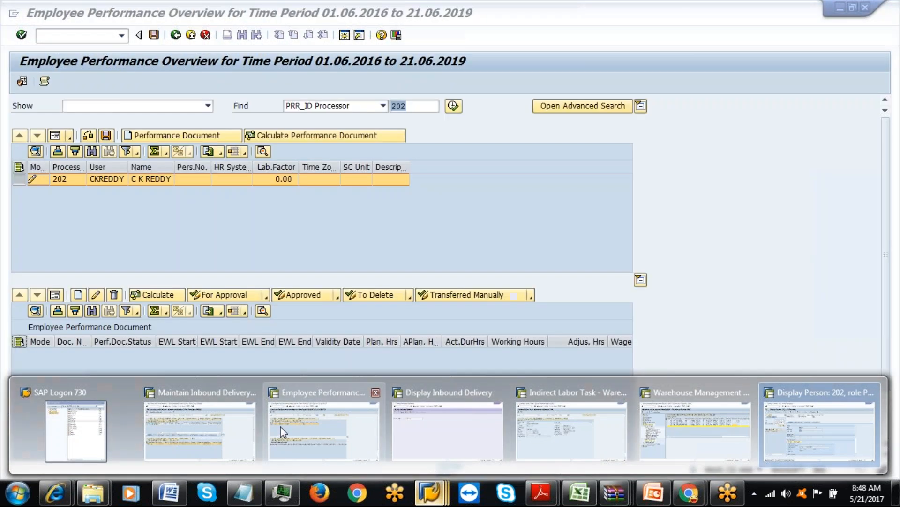
left_click(281, 426)
left_click(176, 35)
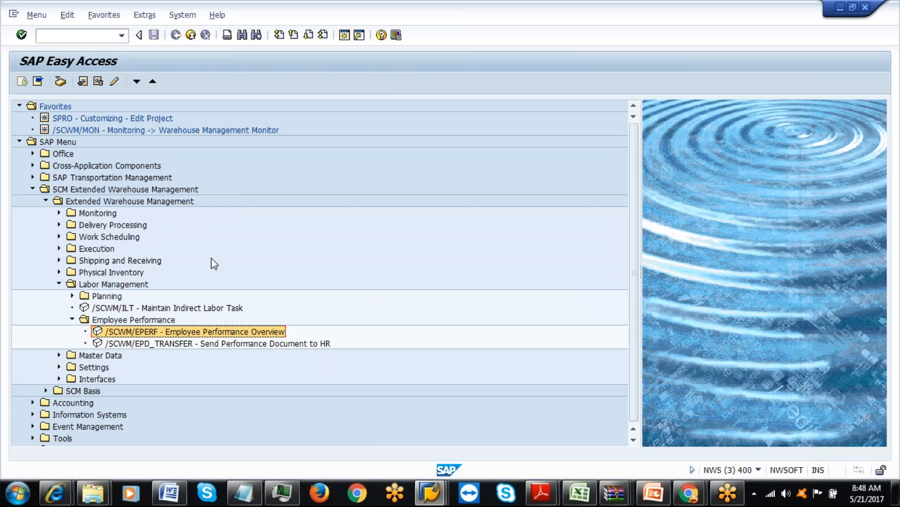
mouse_move(438, 495)
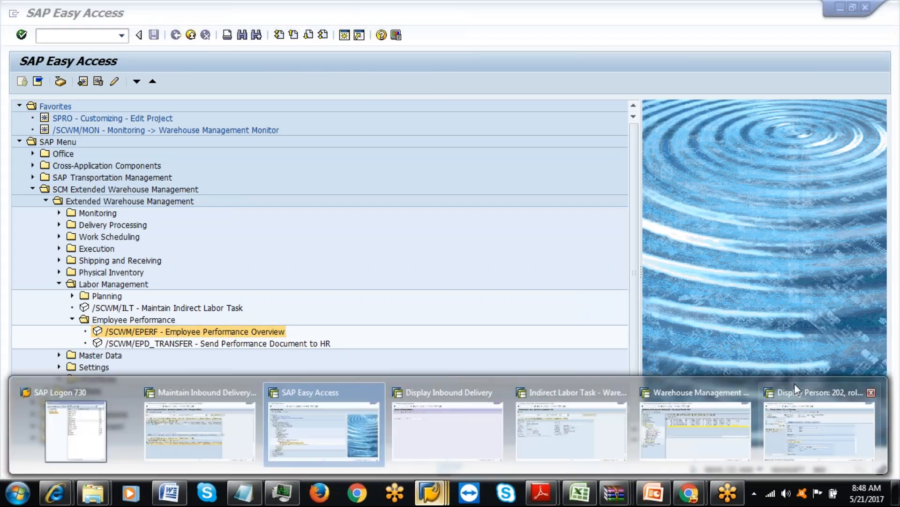
left_click(797, 412)
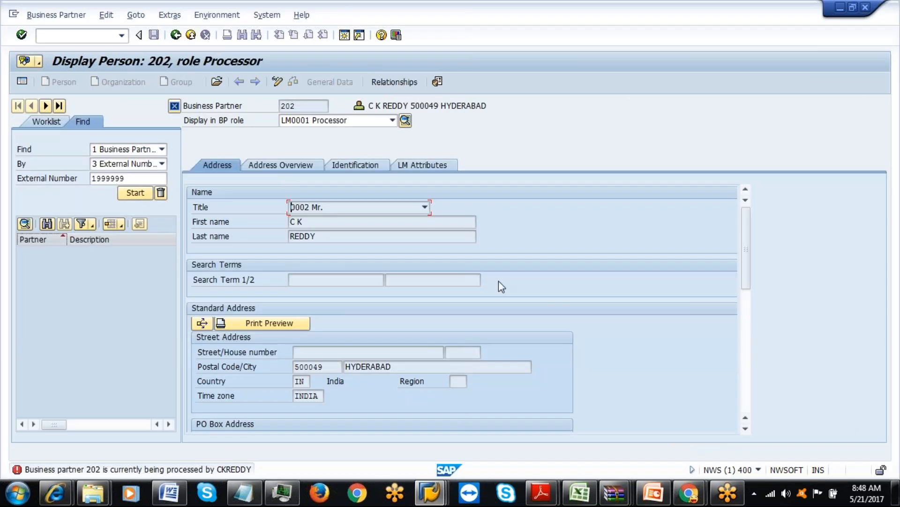
Switch the partner to change mode and review the Address Overview, Identification and LM Attributes tabs.
left_click(277, 81)
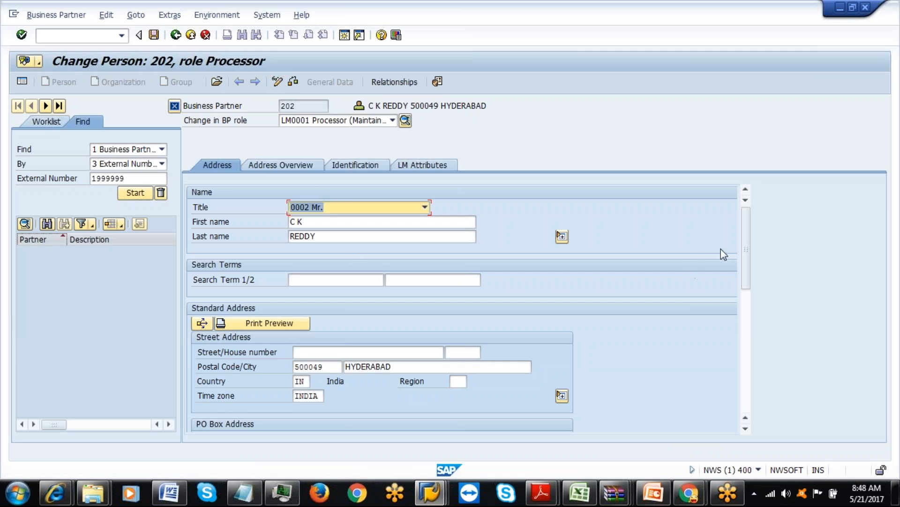
mouse_move(744, 236)
left_mouse_down()
mouse_move(746, 357)
mouse_move(750, 220)
left_mouse_up()
left_click(308, 163)
left_click_drag(745, 270, 744, 177)
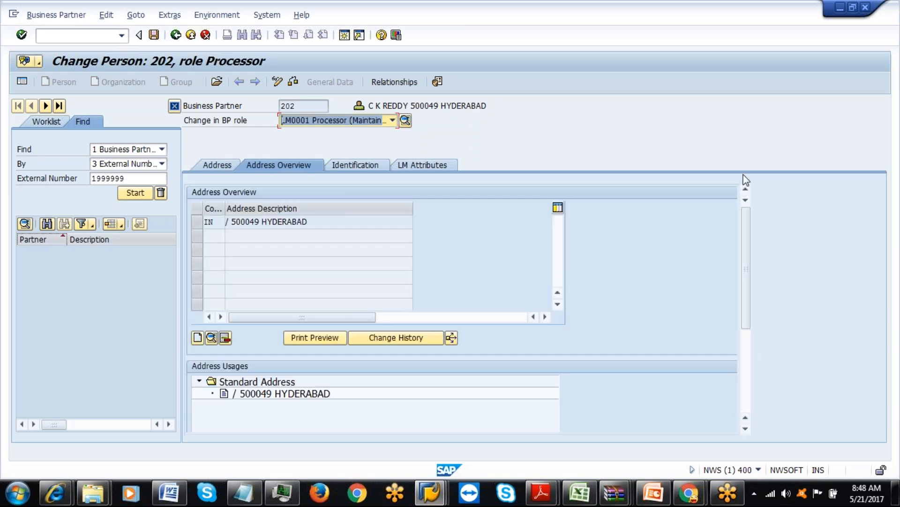
left_click(362, 167)
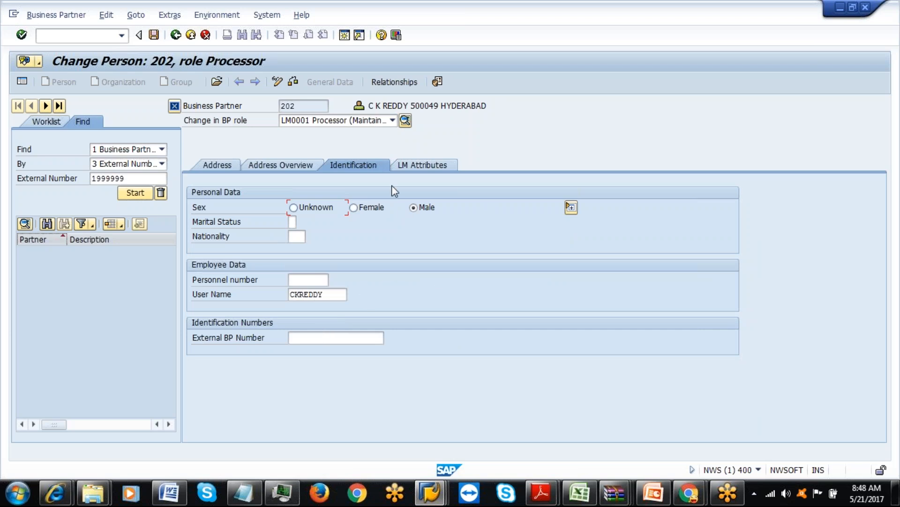
left_click(421, 166)
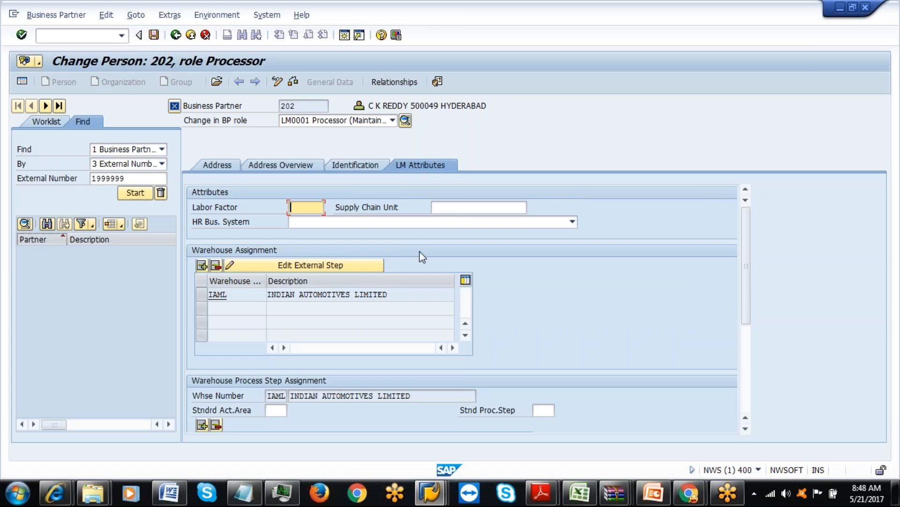
Search supply chain units with IAM*, assign IAM1PED, save, and return to the main menu.
left_click(516, 210)
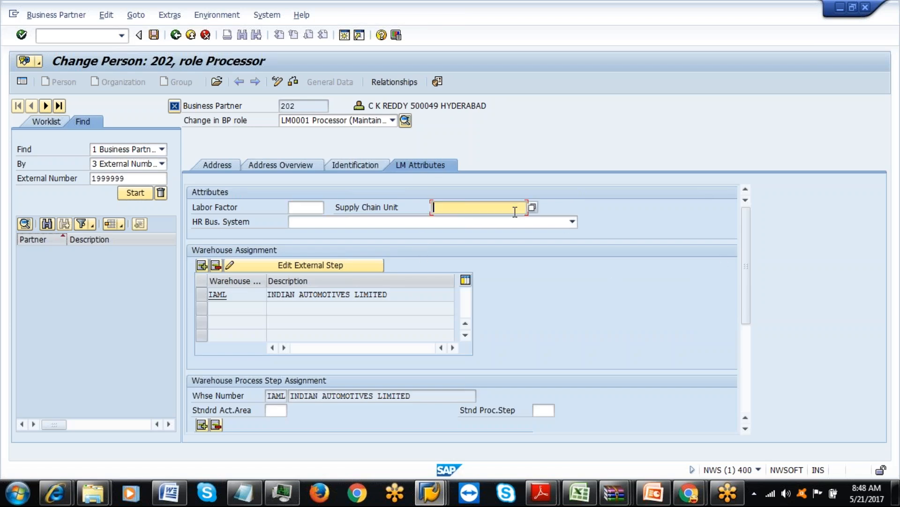
left_click(532, 207)
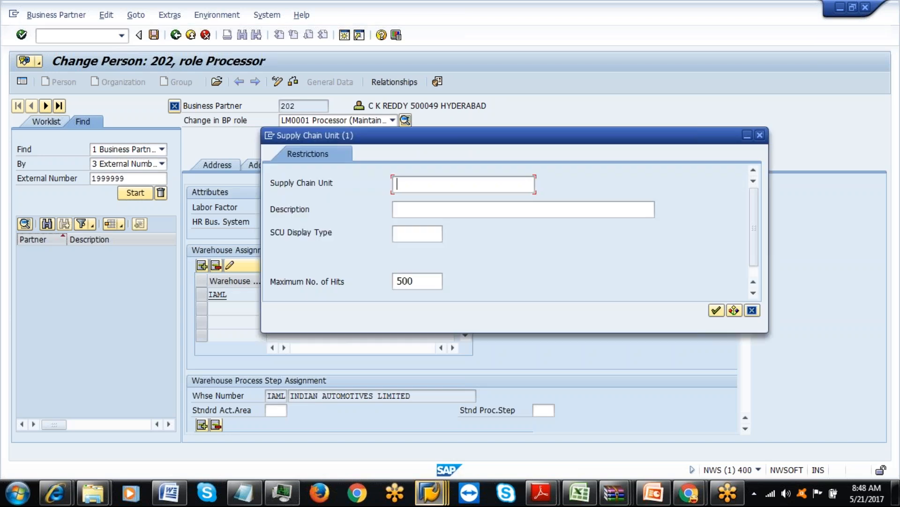
type("IAM")
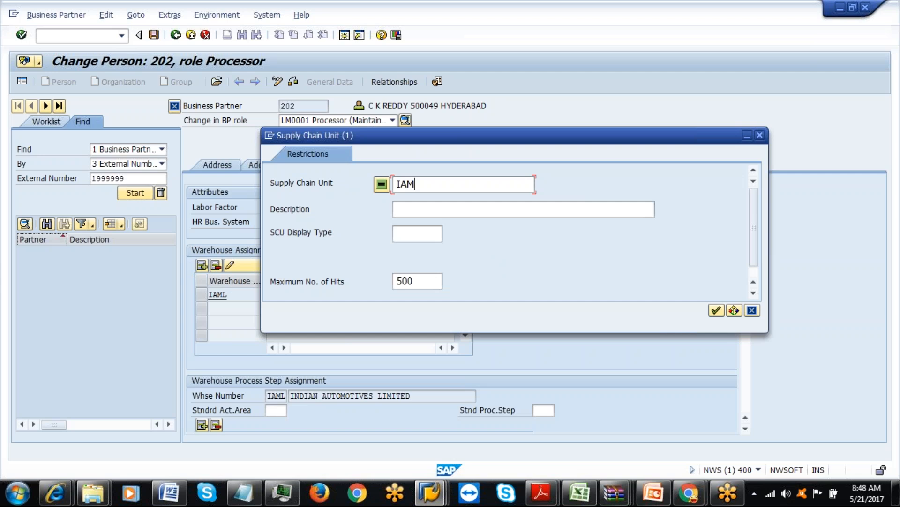
type("*")
left_click(716, 310)
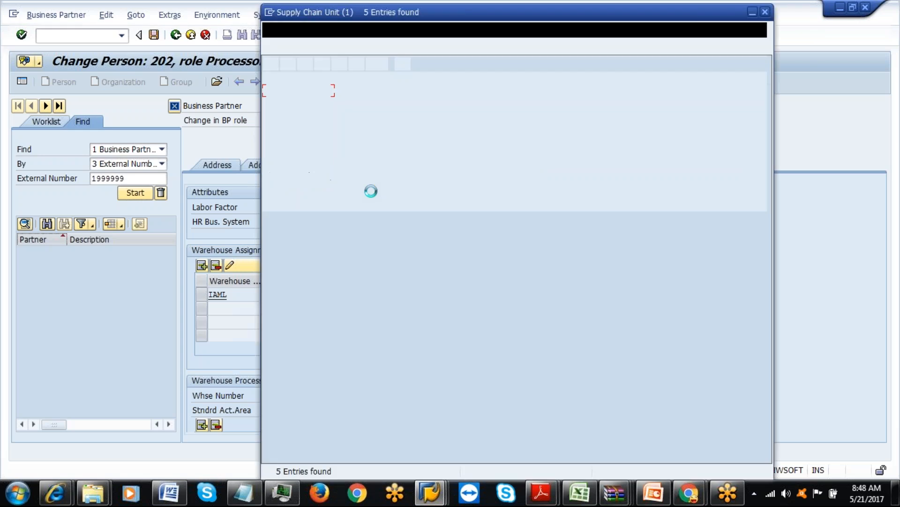
double_click(280, 104)
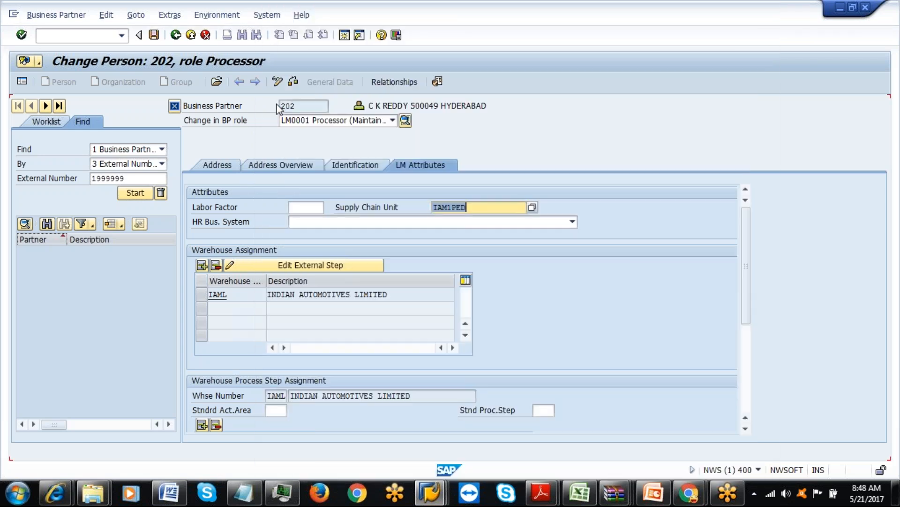
left_click(155, 37)
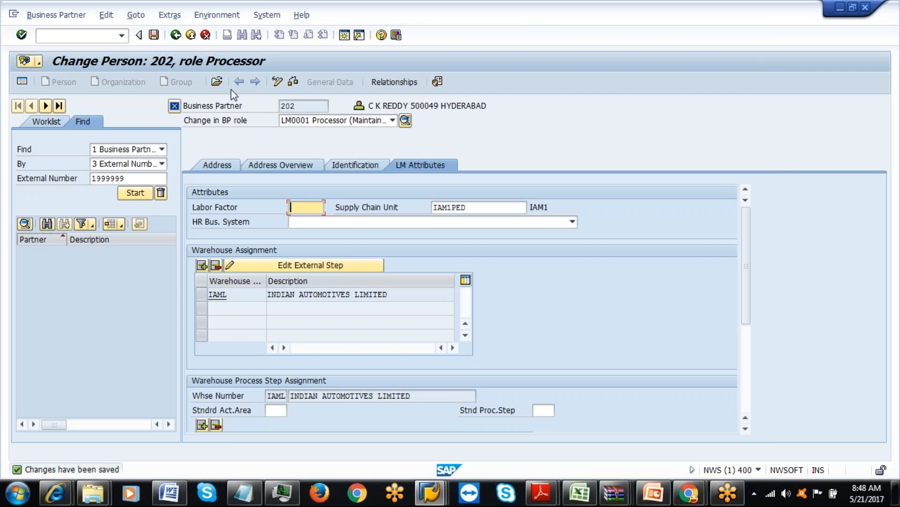
left_click(180, 39)
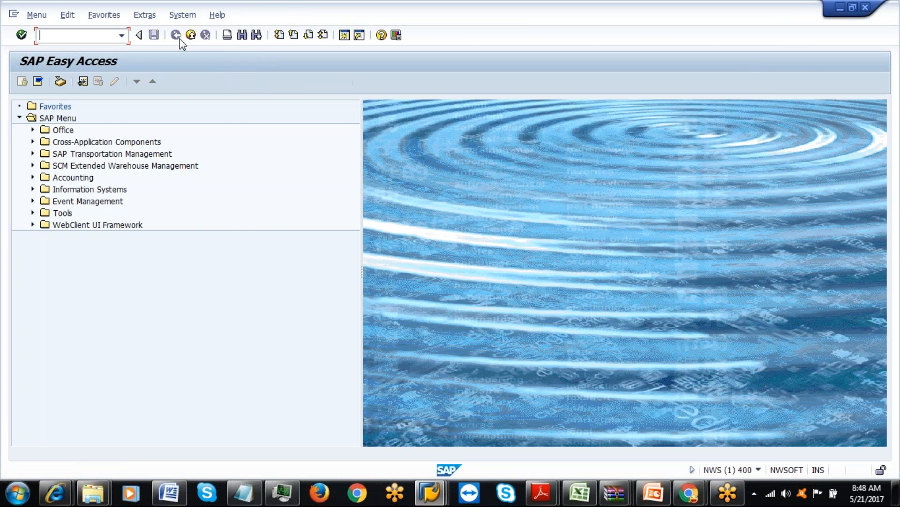
In the other session, open /SCWM/EPERF and find processor 202.
mouse_move(430, 492)
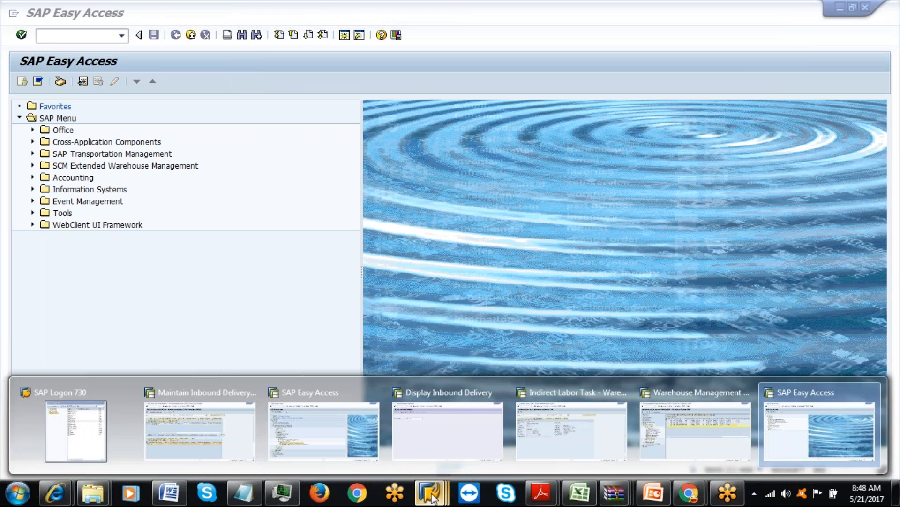
left_click(311, 455)
double_click(165, 330)
left_click(412, 109)
type("29")
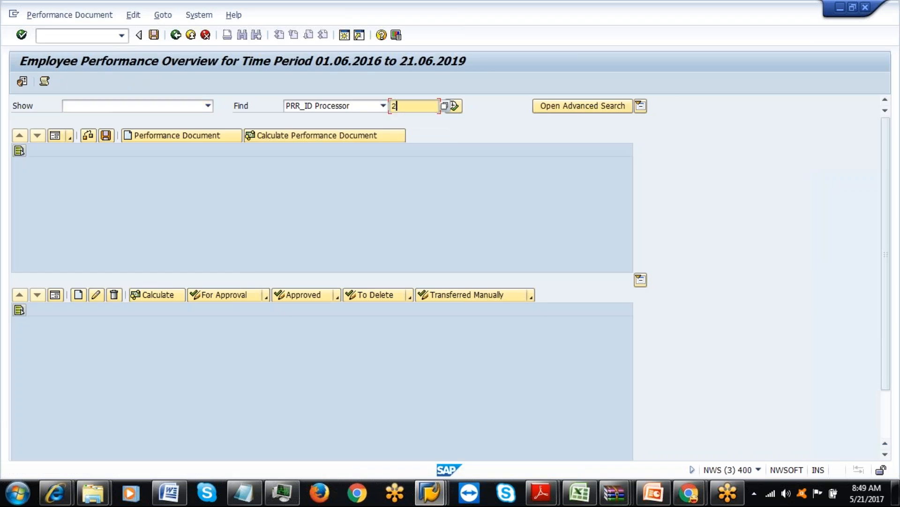
key("BackSpace")
type("02")
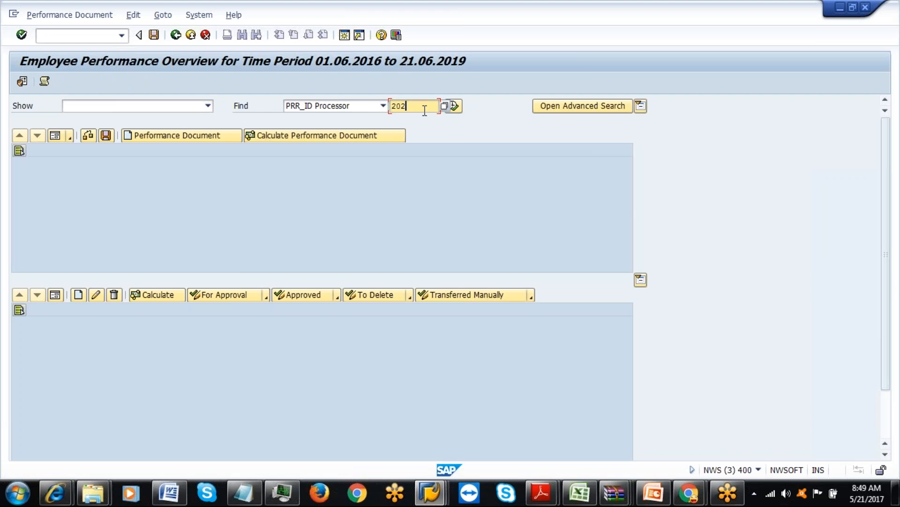
left_click(454, 106)
Request a performance document with end time 08:47:28 and select the resulting interval error in the log.
left_click(150, 136)
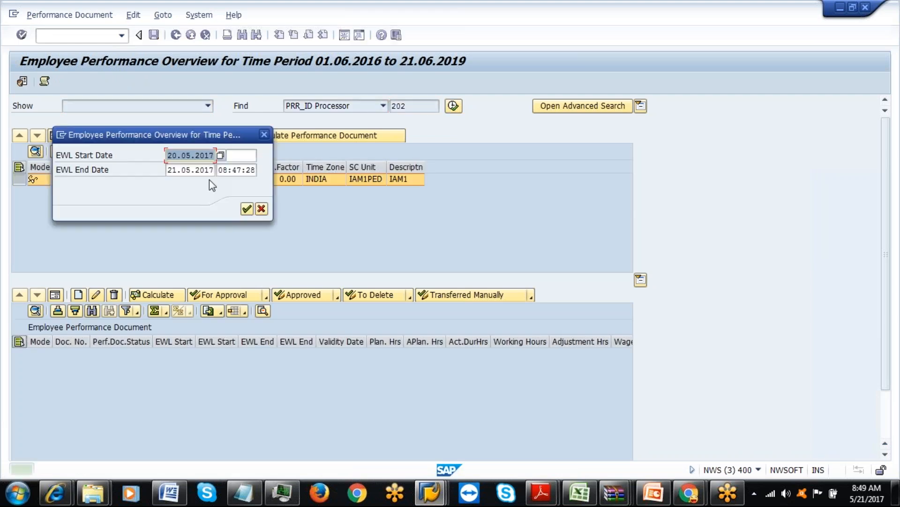
left_click(235, 170)
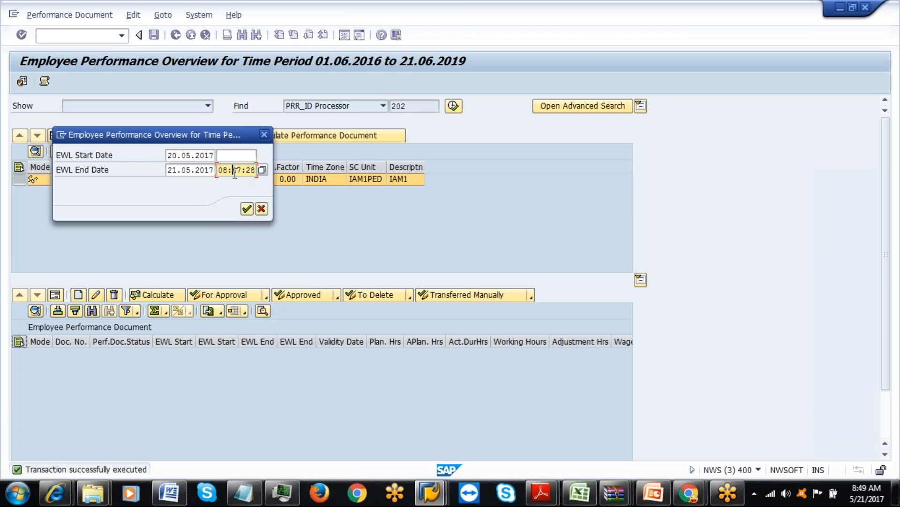
left_click(263, 170)
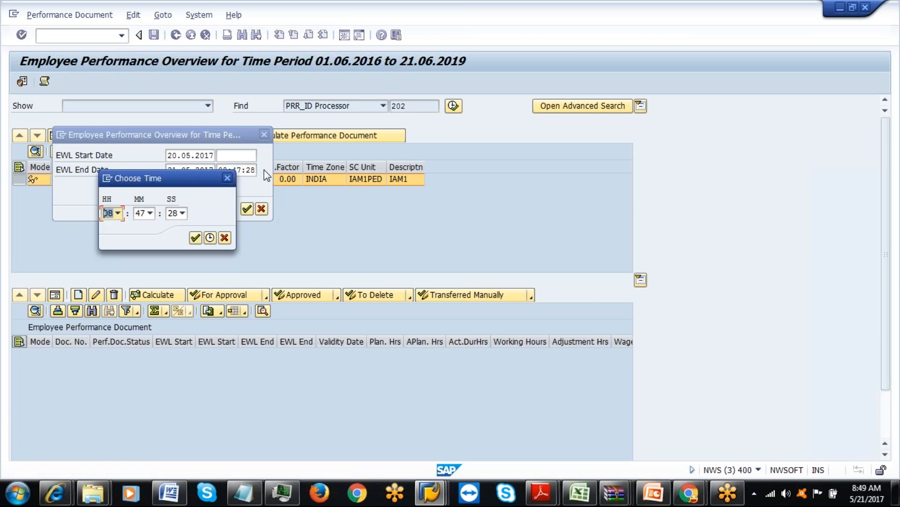
left_click(195, 237)
left_click(245, 208)
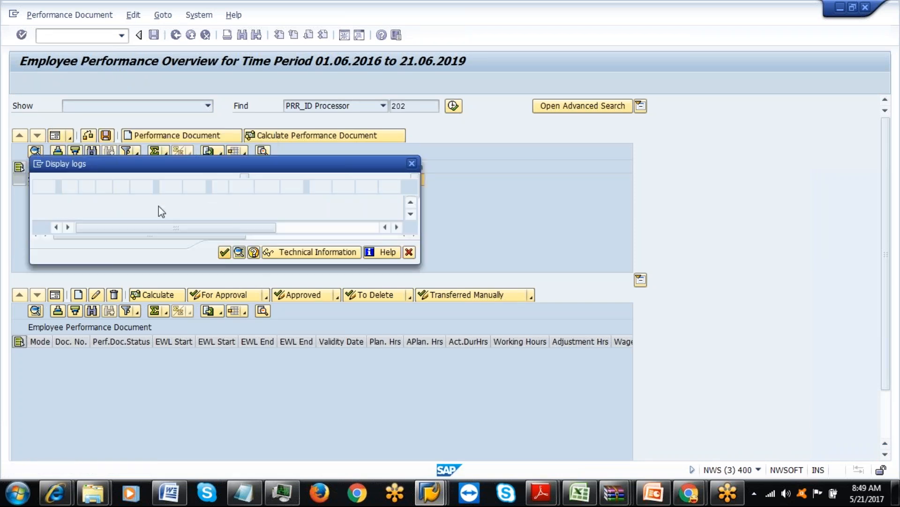
left_click_drag(241, 174, 246, 189)
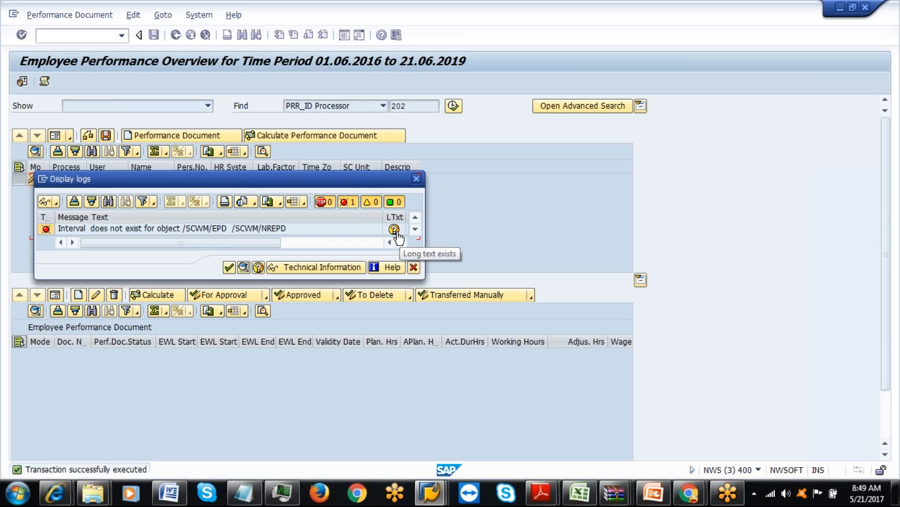
left_click(307, 228)
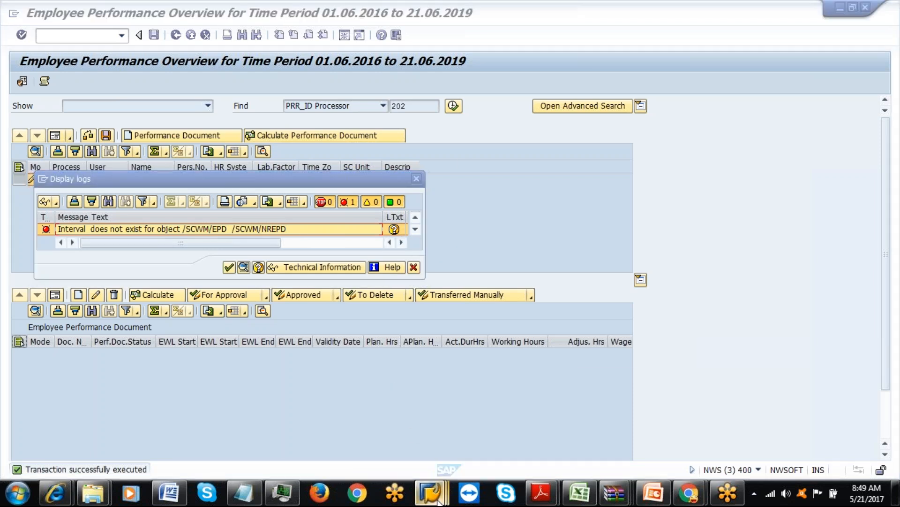
Run SNRO and display number range object /SCWM/EPD with its customizing settings.
mouse_move(430, 492)
mouse_move(722, 443)
left_click(793, 436)
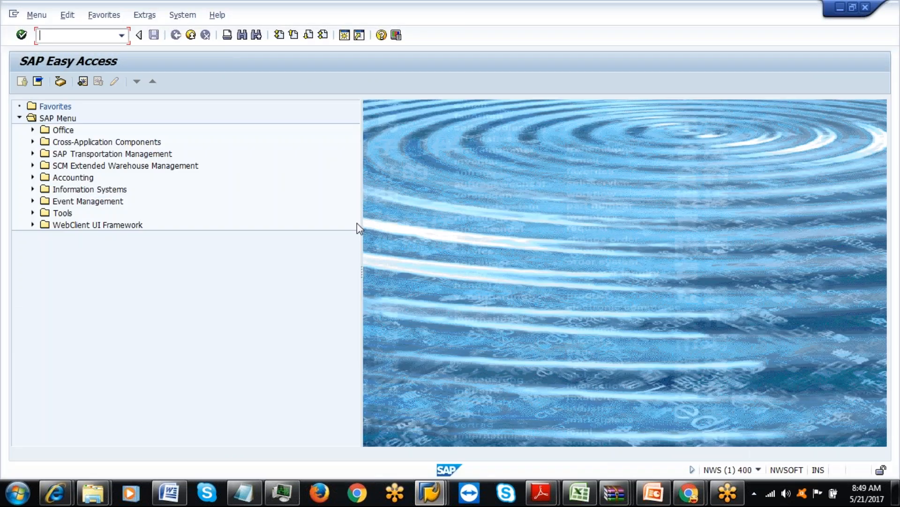
type("snro")
key("Return")
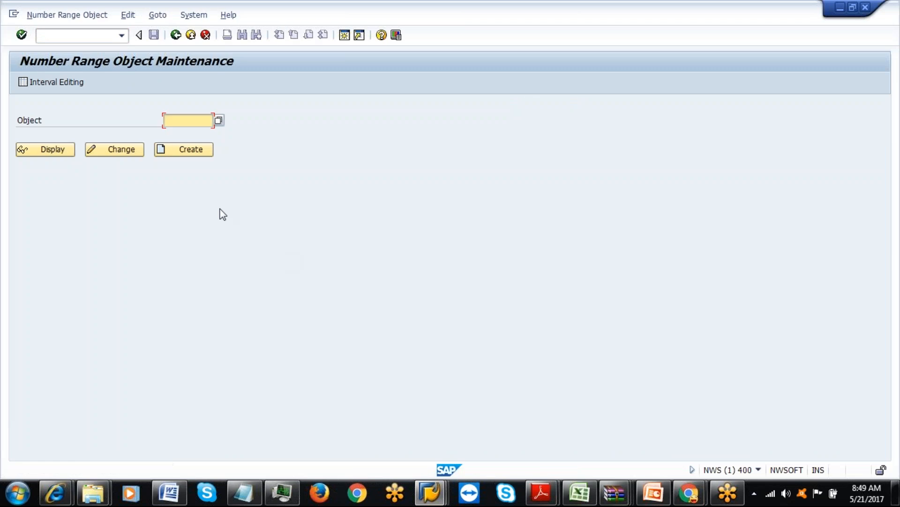
left_click(199, 133)
left_click(54, 150)
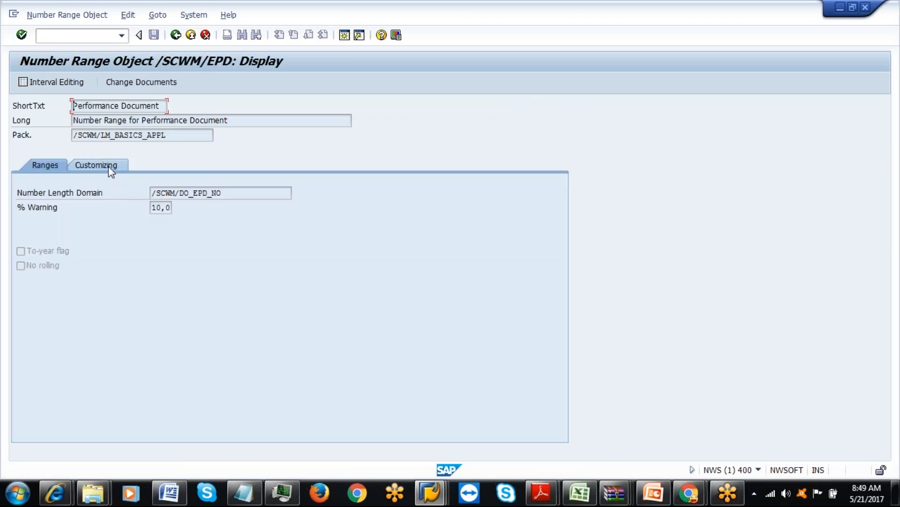
left_click(109, 166)
left_click(190, 35)
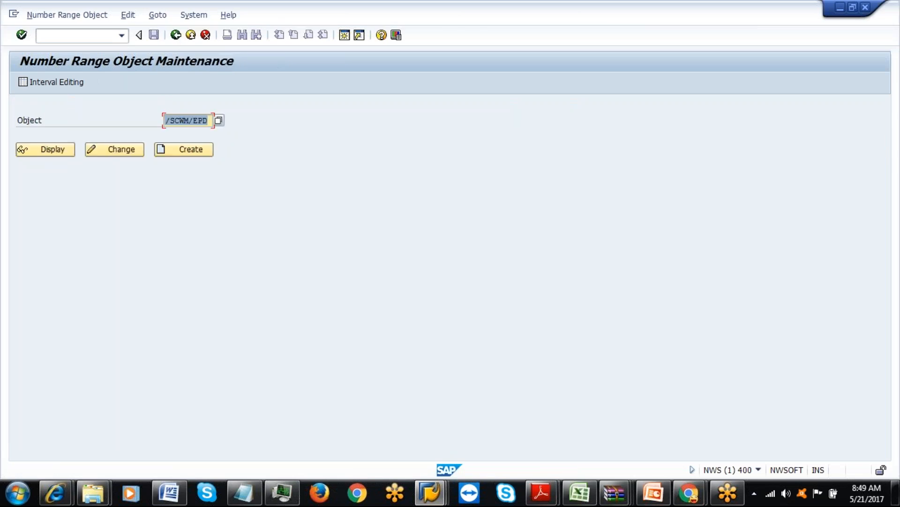
Open /SCWM/EPD in change mode, accepting the namespace warning and creating a workbench request task.
left_click(119, 150)
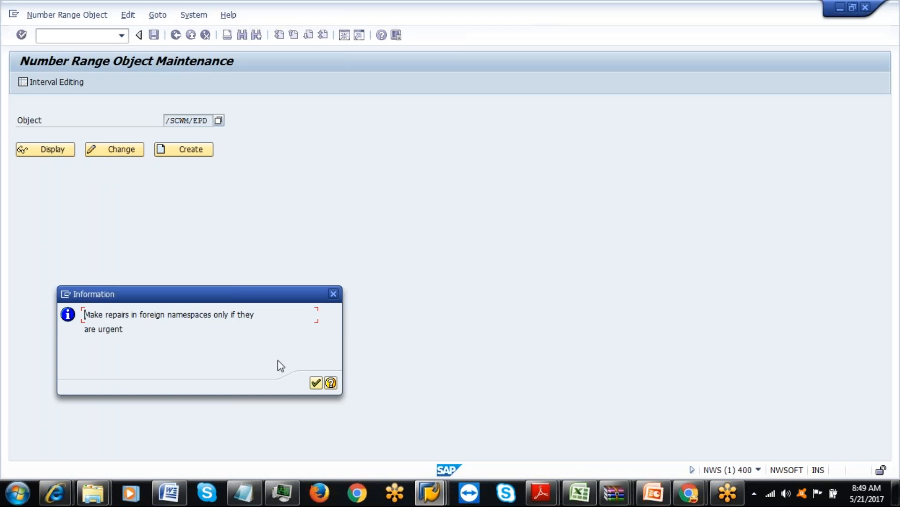
left_click(316, 383)
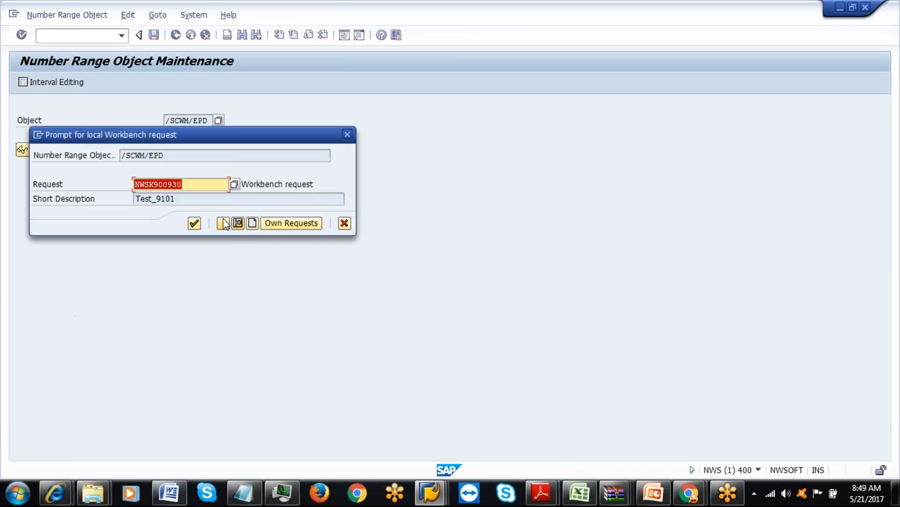
left_click(194, 223)
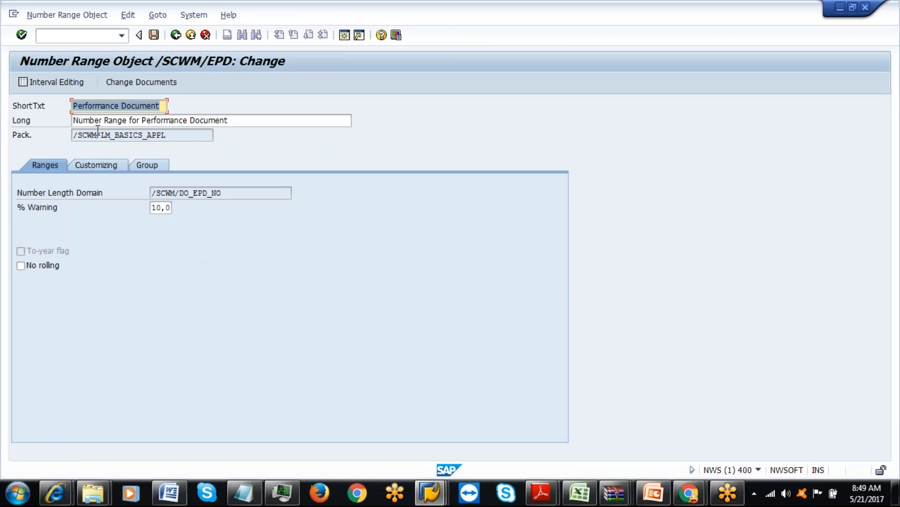
View the existing Performance Document number range intervals.
left_click(71, 83)
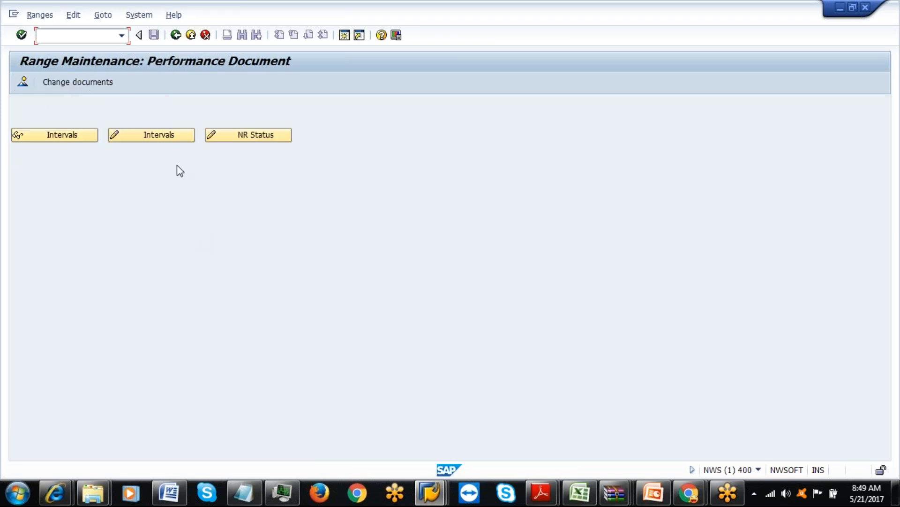
left_click(74, 137)
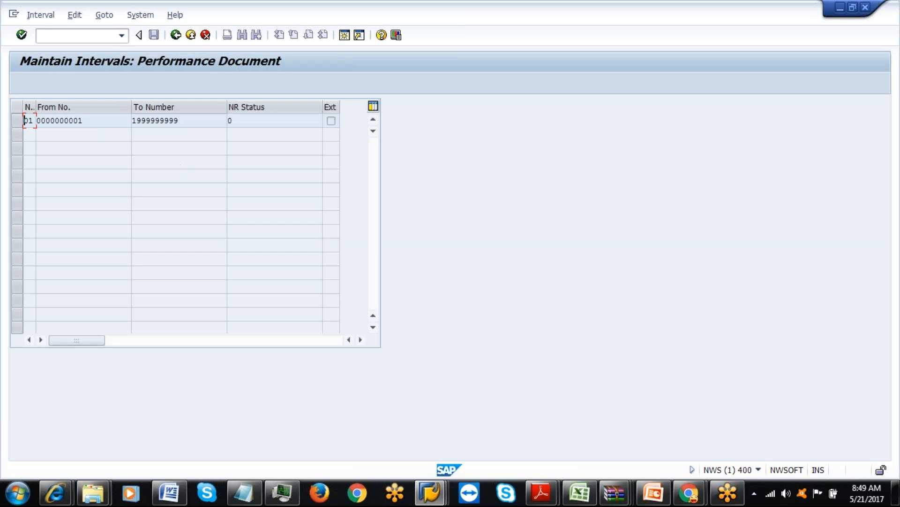
left_click(177, 34)
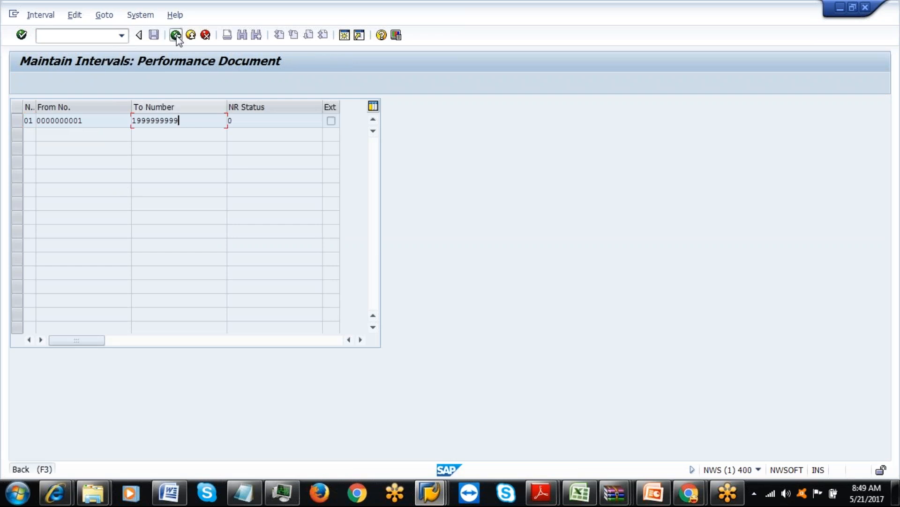
left_click(89, 139)
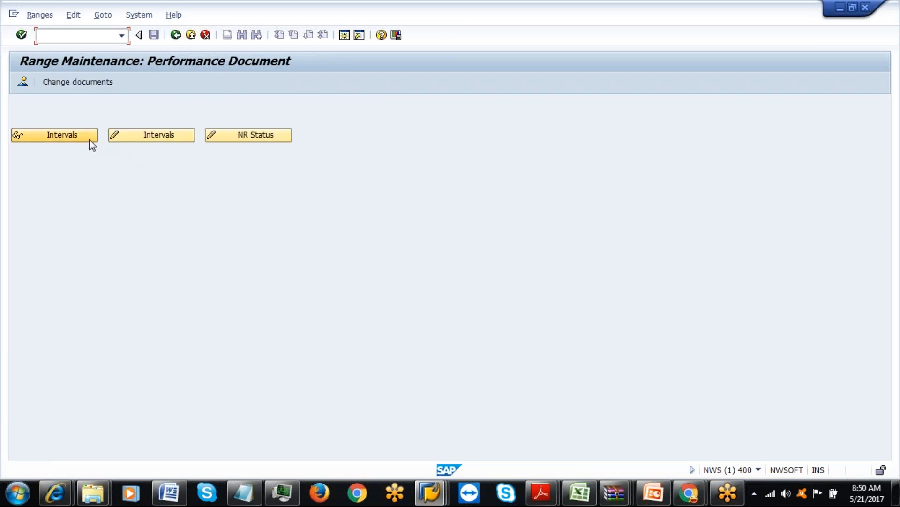
left_click(175, 35)
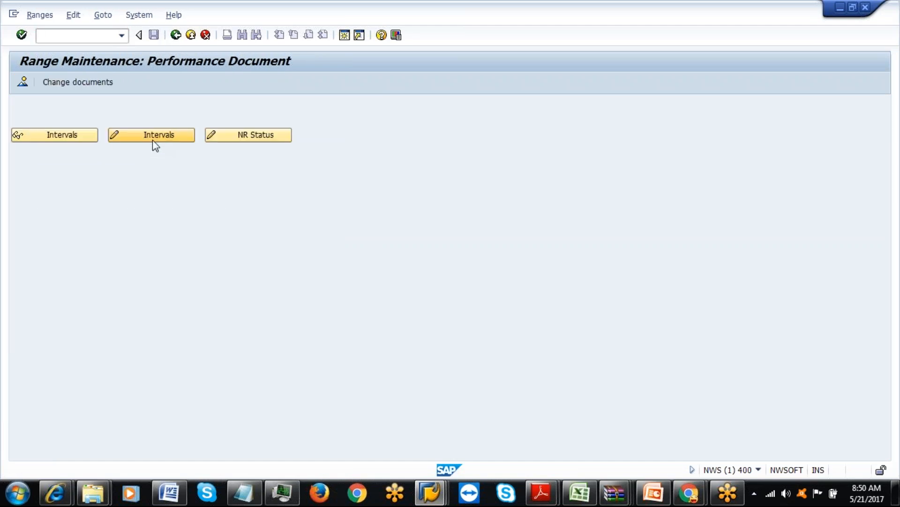
Start a new interval 02, discard it unsaved, and return to Number Range Object Maintenance.
left_click(153, 136)
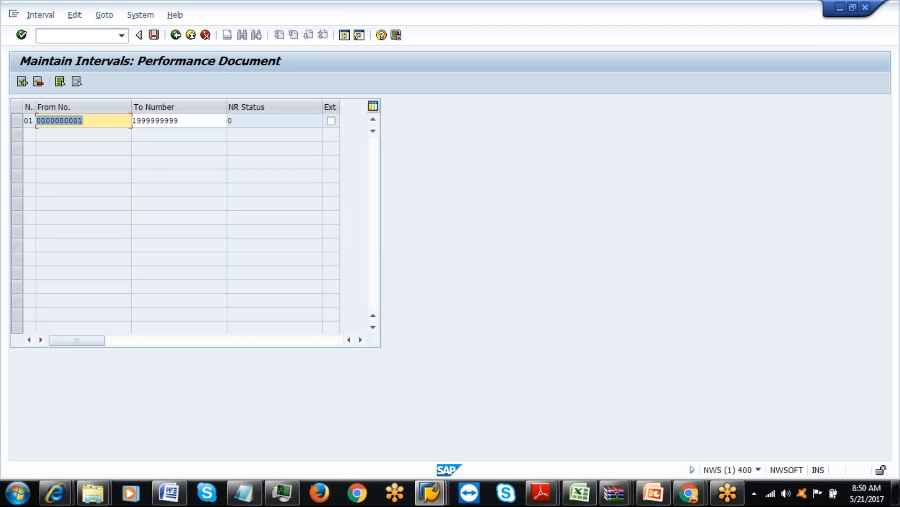
left_click(22, 82)
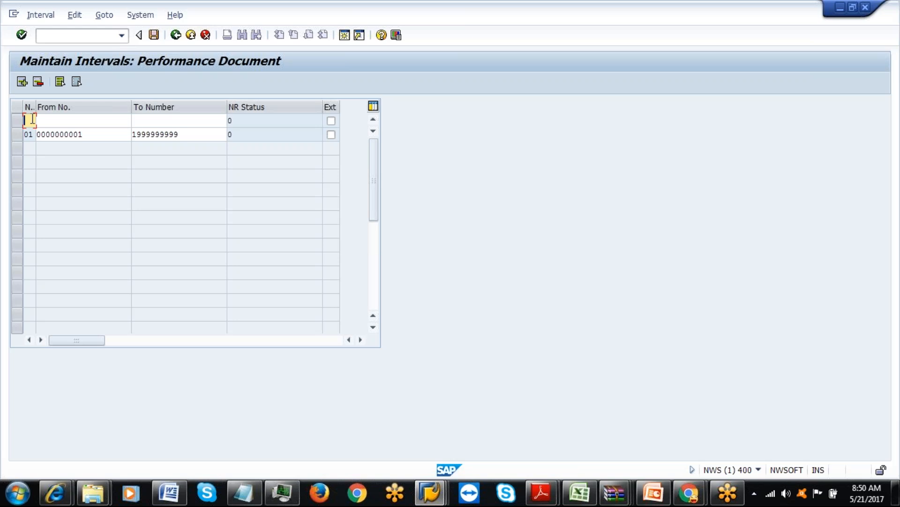
type("02")
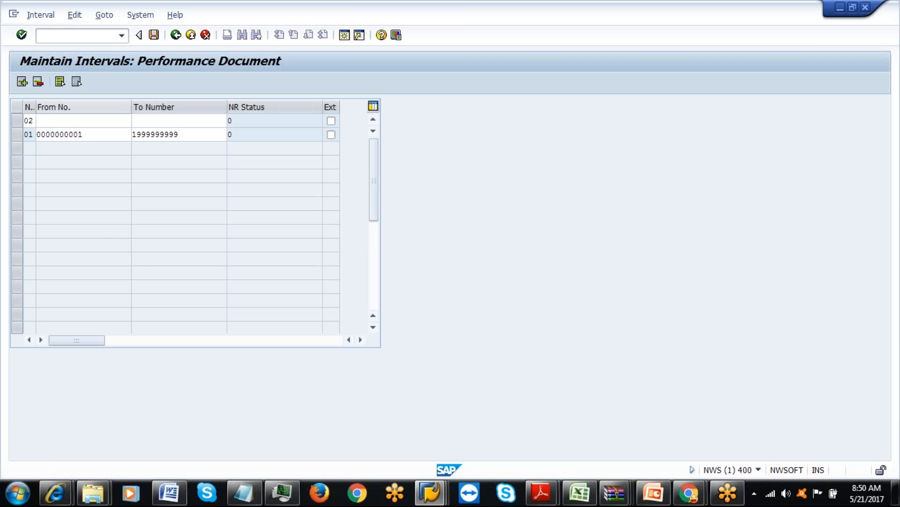
left_click(175, 35)
left_click(252, 258)
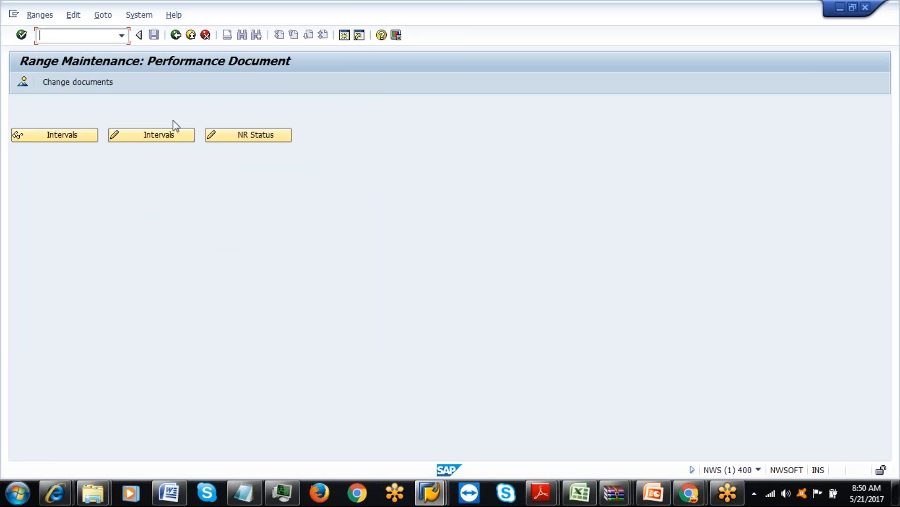
left_click(175, 35)
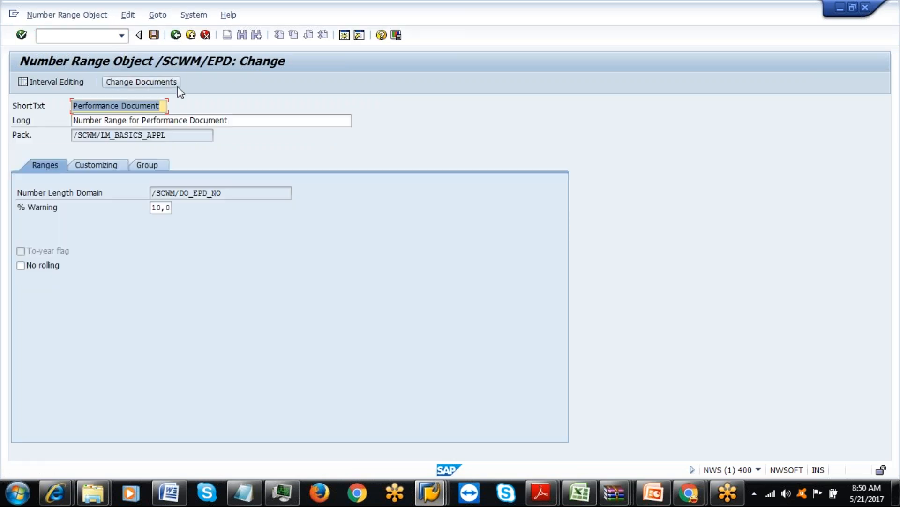
left_click(176, 34)
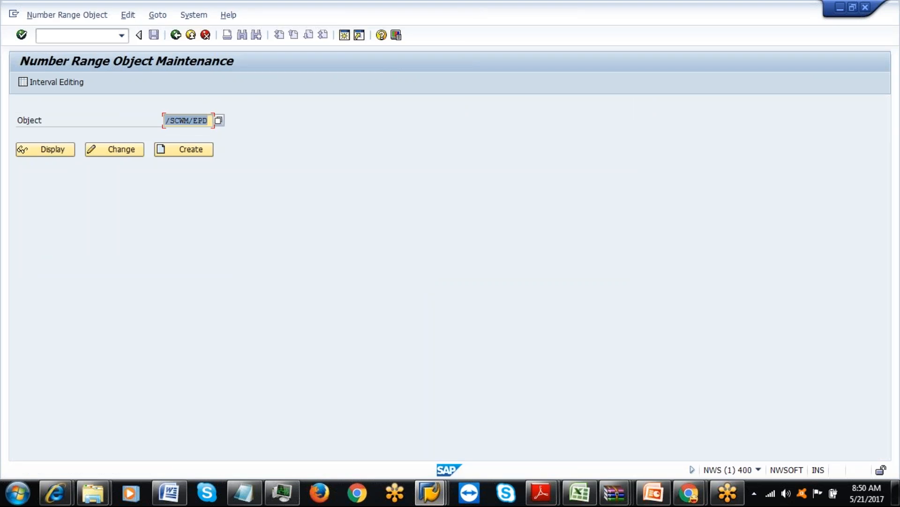
Try editing the object name in SNRO, then clear the field.
left_click(196, 119)
type("N")
key("Return")
key("BackSpace")
Read the NR751 error long text in the log session and copy transaction /SCWM/NREPD.
key("alt+Tab")
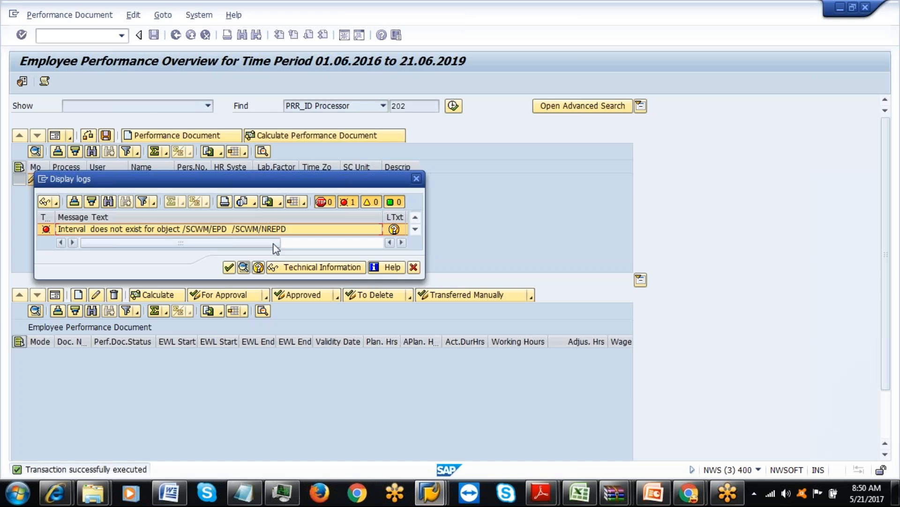
left_click(394, 229)
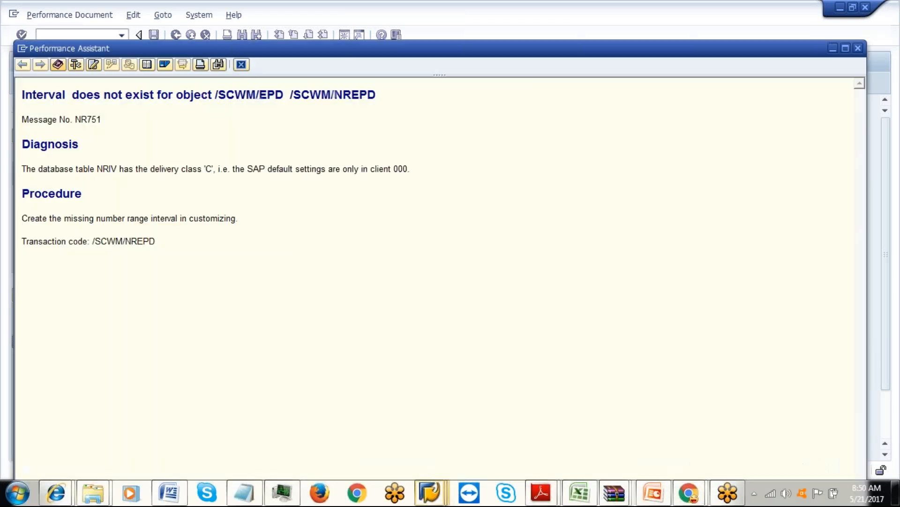
left_click_drag(290, 94, 363, 94)
key("ctrl+c")
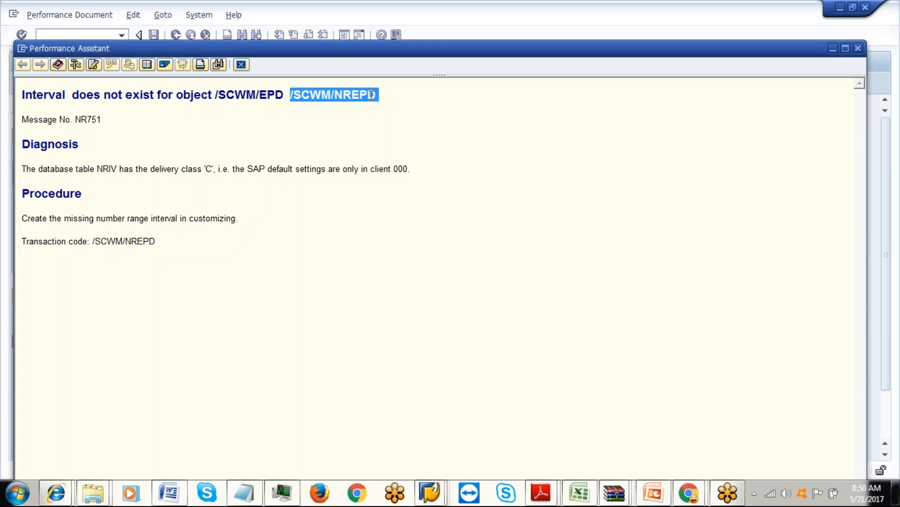
key("Escape")
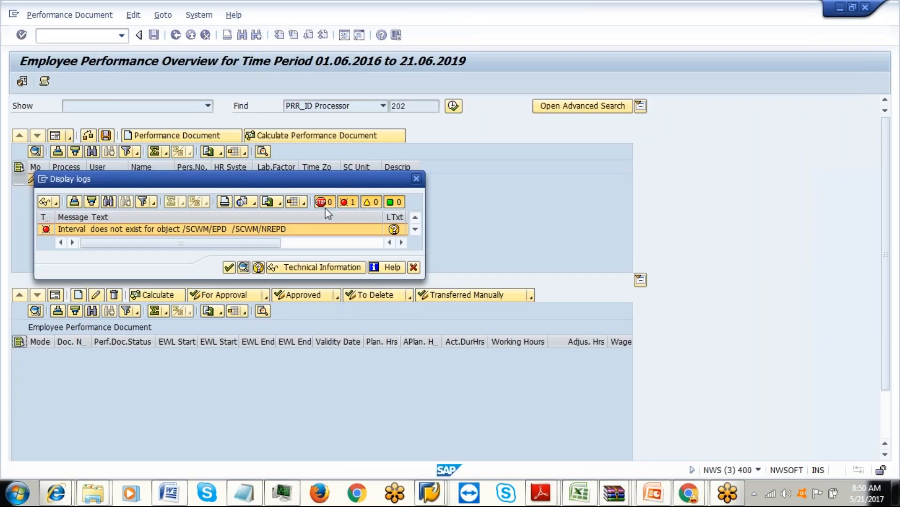
left_click(430, 497)
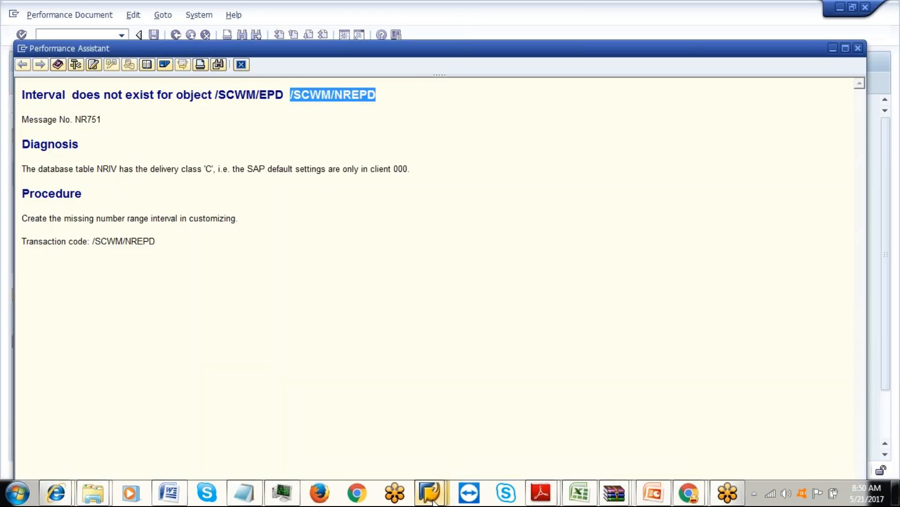
Try the copied object name in number range maintenance, dismiss the not-found message, and go back.
mouse_move(430, 498)
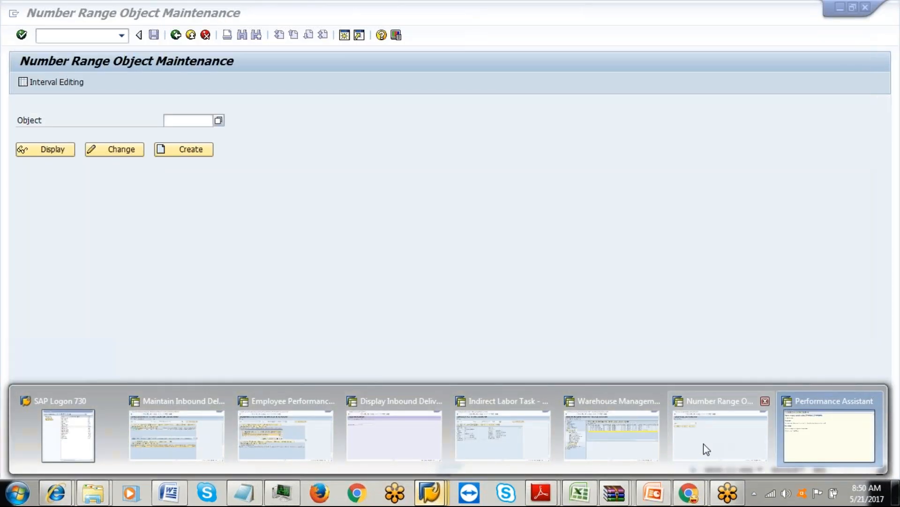
left_click(706, 449)
key("ctrl+v")
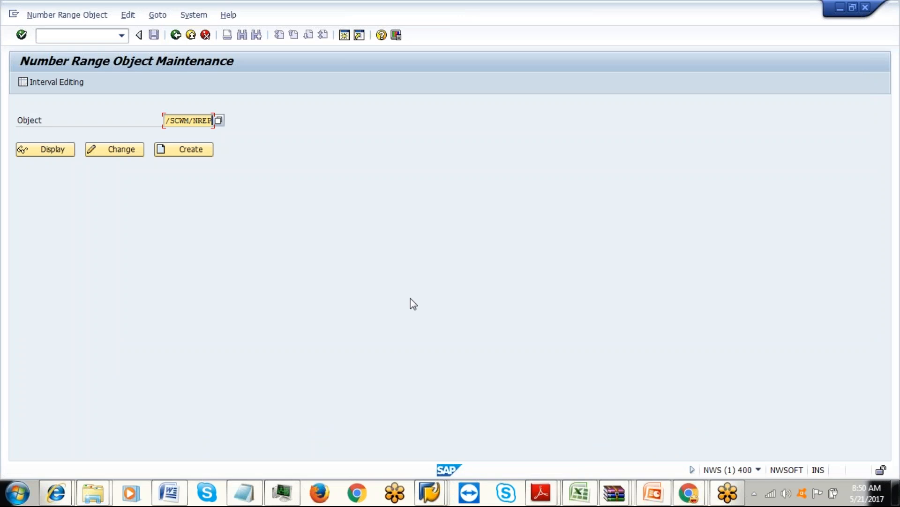
key("Return")
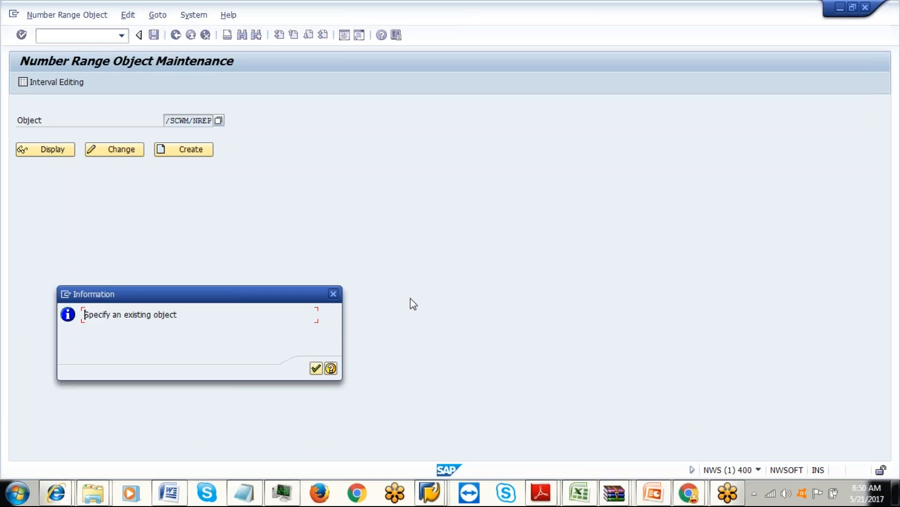
left_click(316, 368)
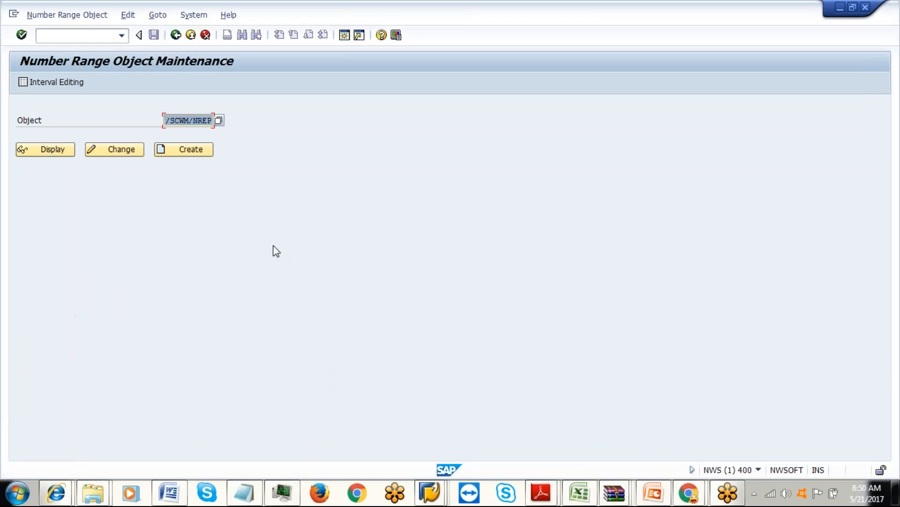
key("Delete")
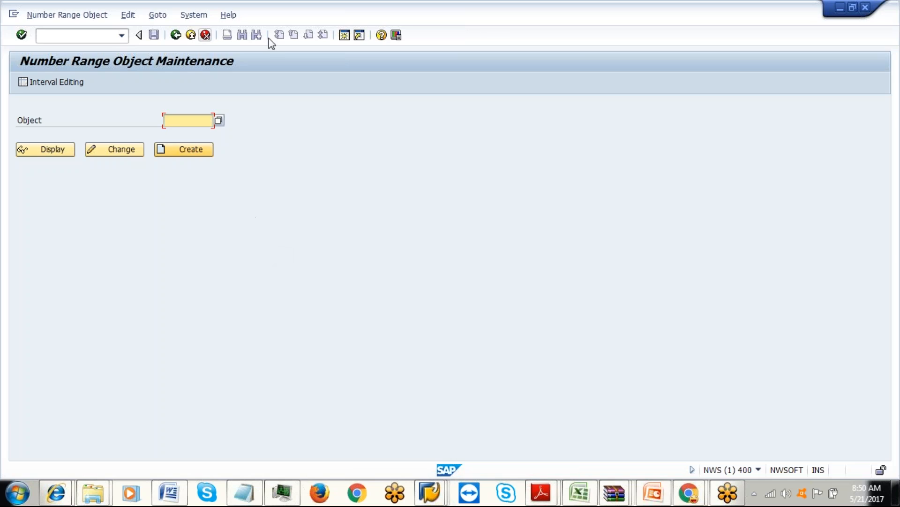
left_click(176, 37)
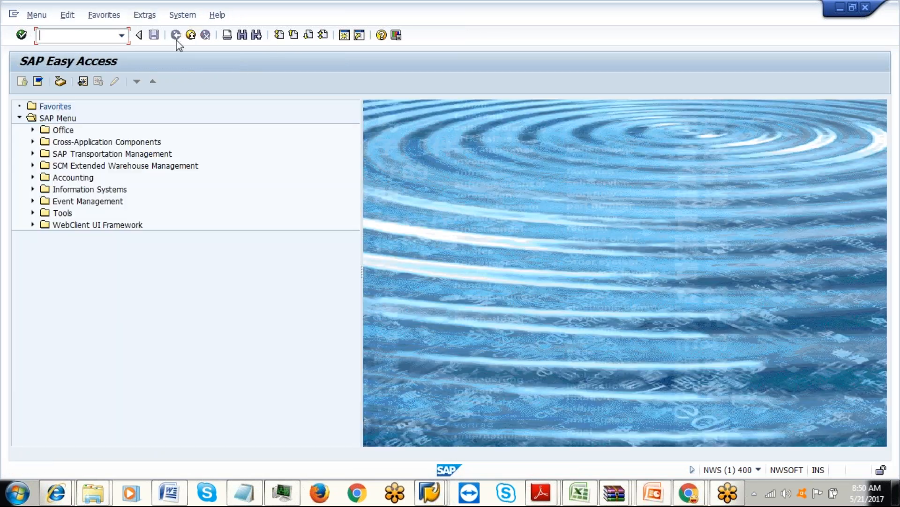
Run /n/SCWM/NREPD and insert a new row after interval 01 in the Performance Document intervals.
type("/n/SCWM/NREPD")
key("Return")
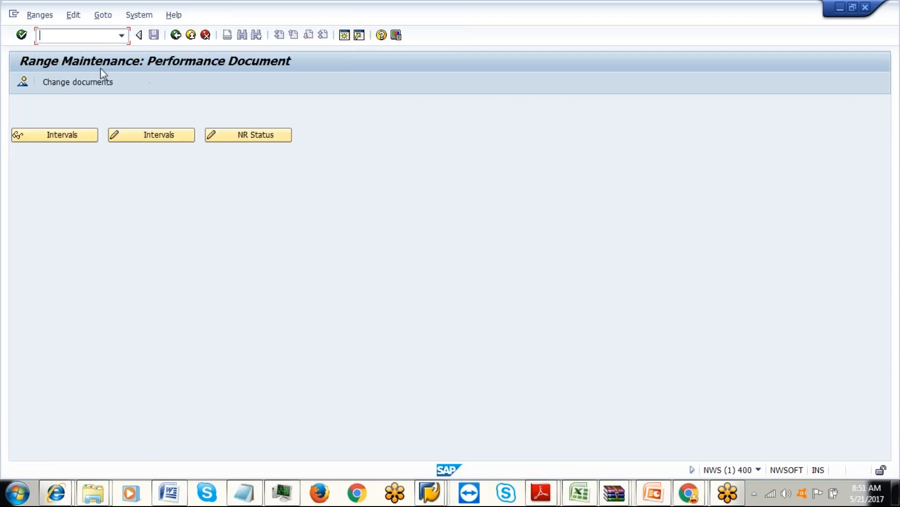
left_click(149, 136)
key("End")
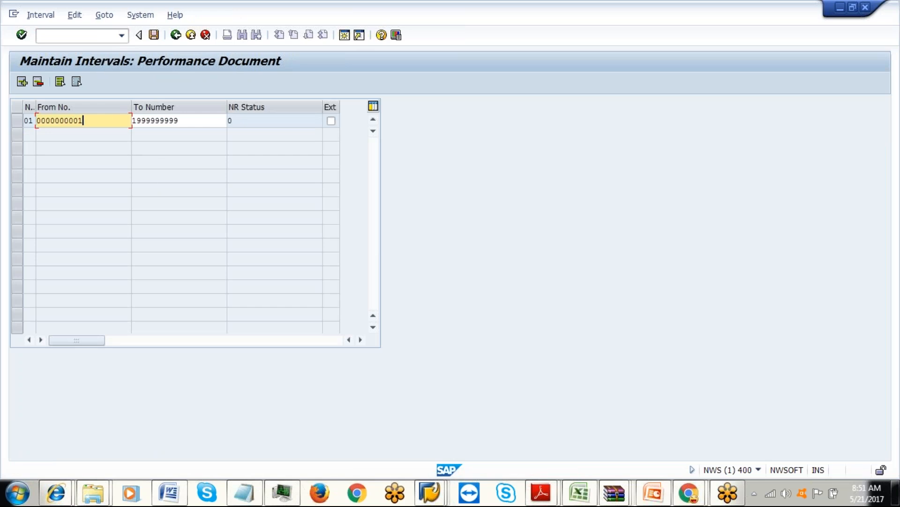
left_click(21, 121)
left_click(22, 82)
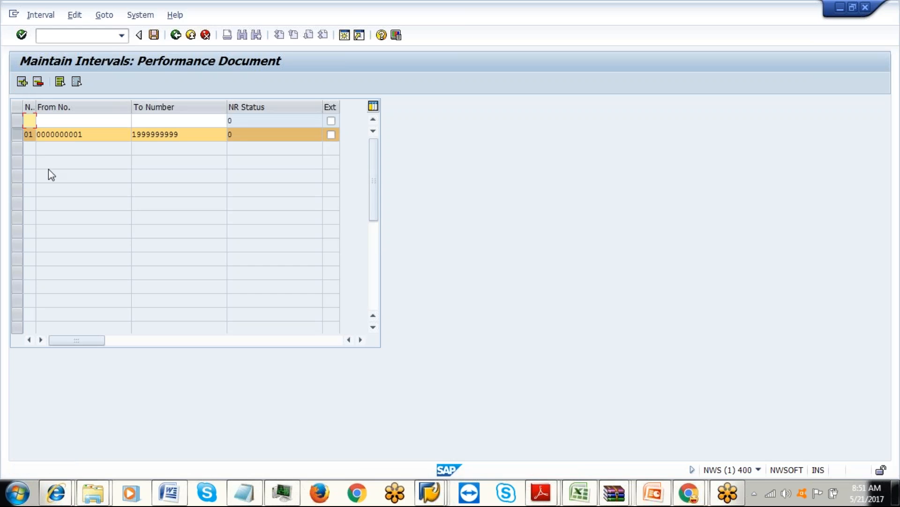
Enter interval 02 from 90000 to 99999, save it, and exit confirming the save.
type("02")
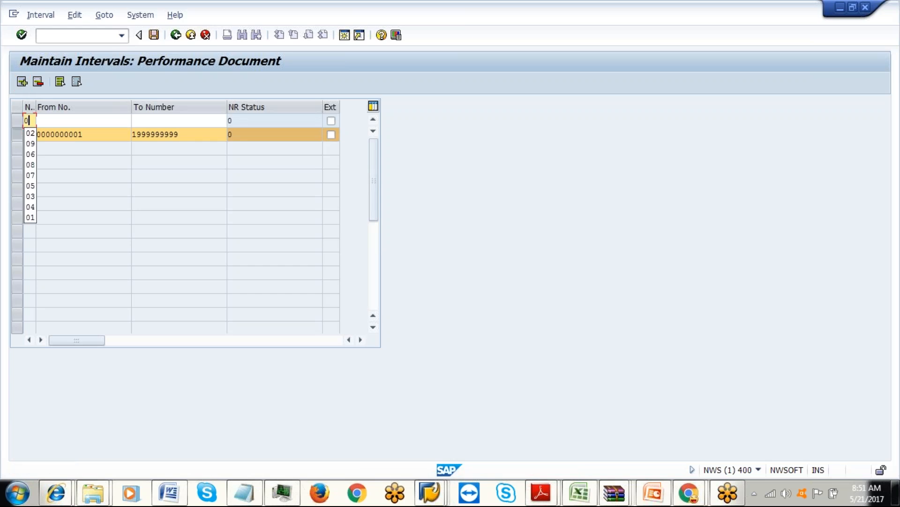
left_click(52, 125)
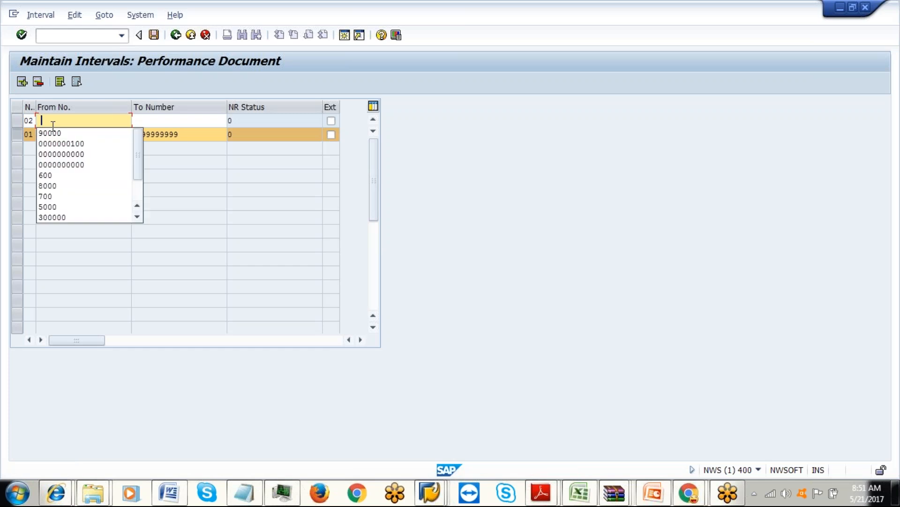
left_click(51, 132)
left_click(161, 122)
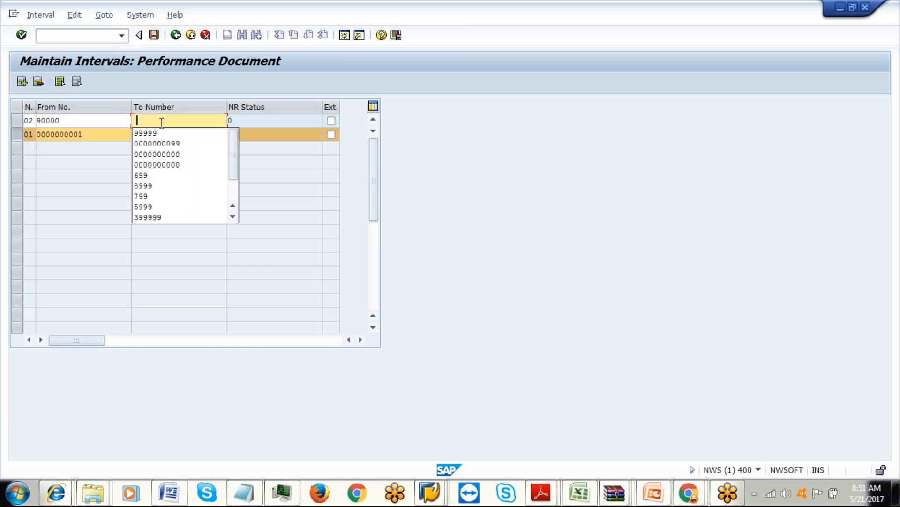
left_click(149, 134)
left_click(153, 35)
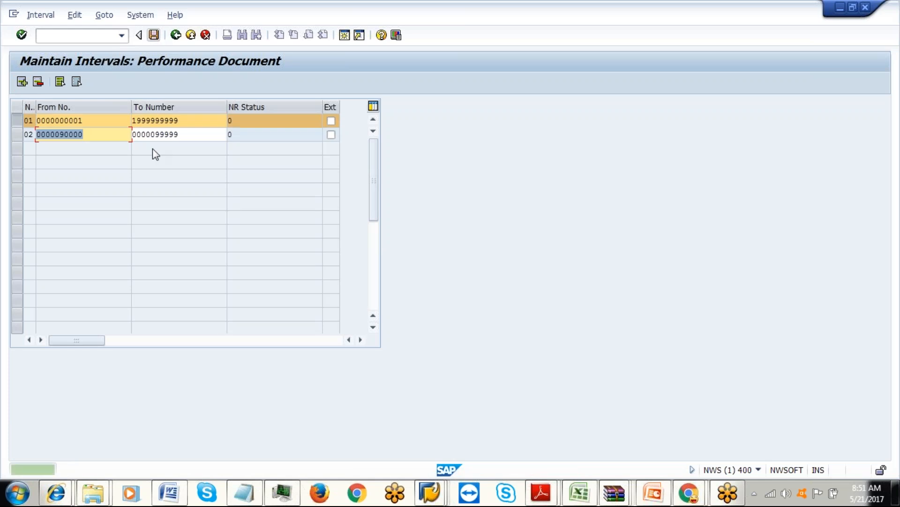
left_click(24, 121)
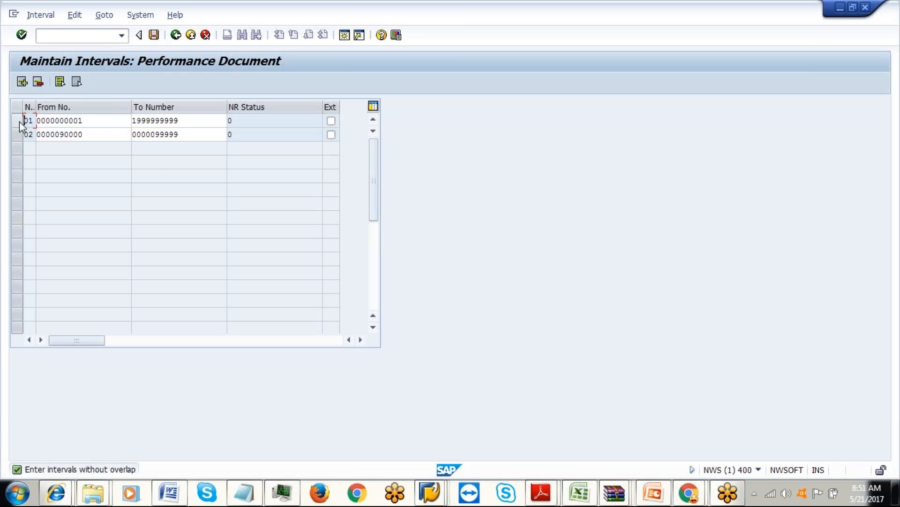
left_click(154, 36)
left_click(176, 35)
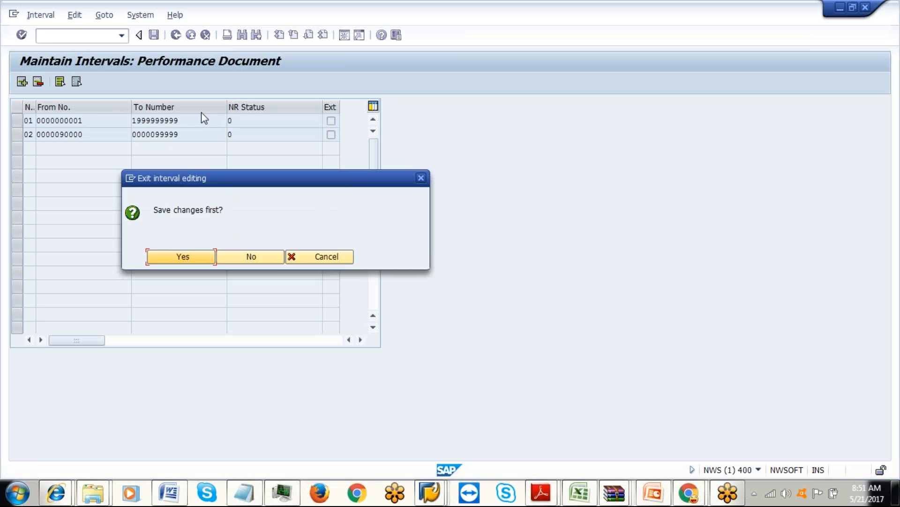
left_click(209, 257)
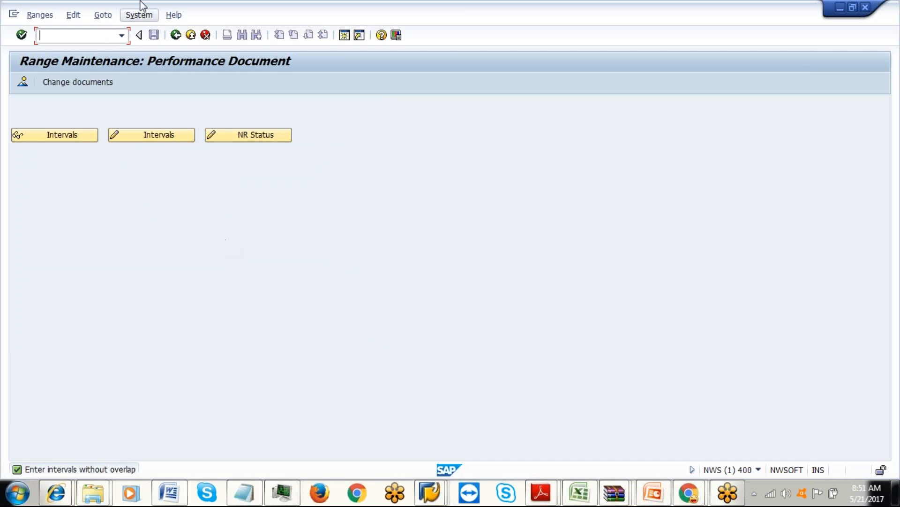
Run SPRO, open the SAP Reference IMG, and search its structure for 'employee*'.
left_click(176, 35)
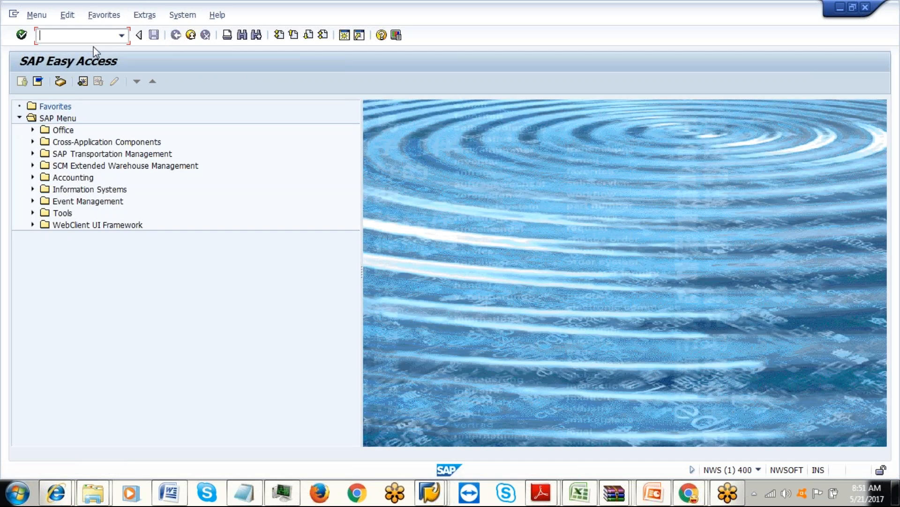
type("spro")
key("Return")
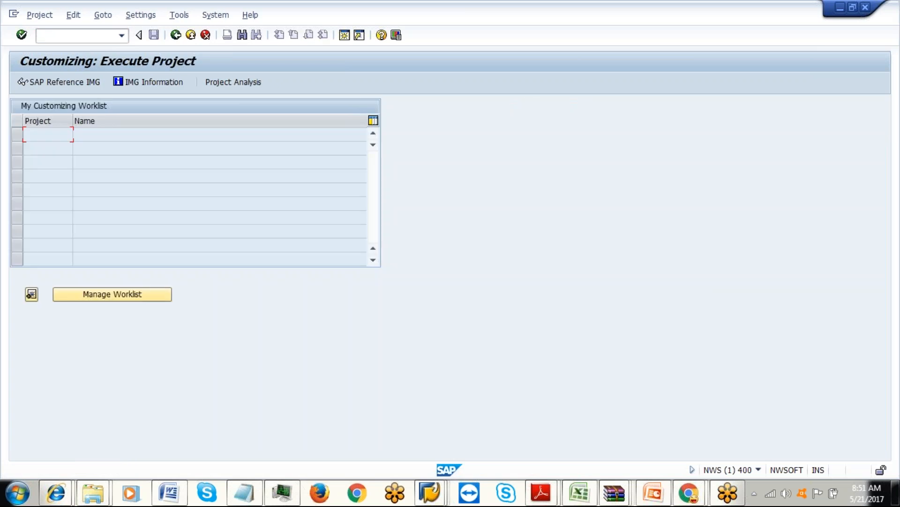
left_click(87, 84)
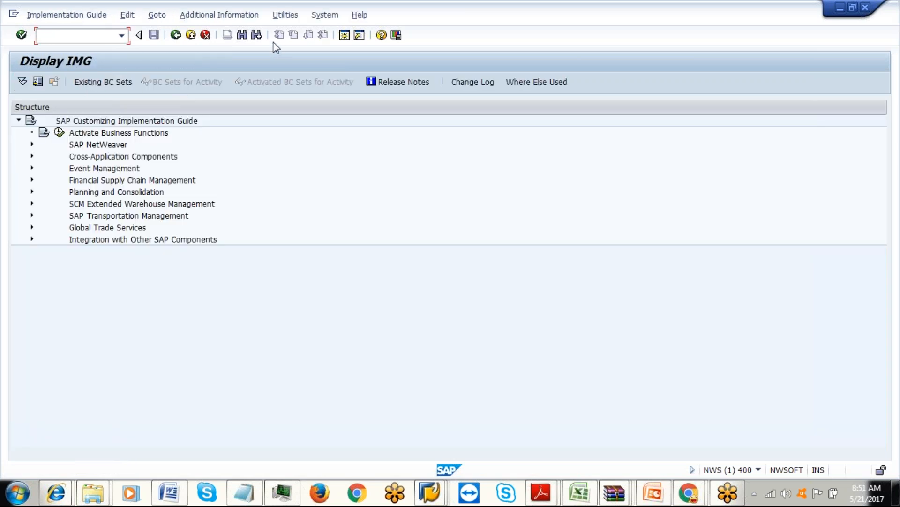
left_click(252, 36)
type("employ")
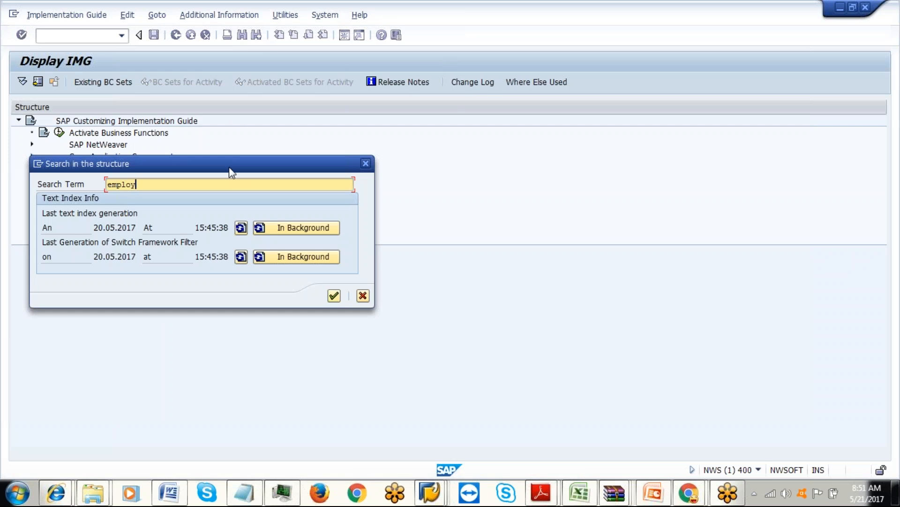
type("ee*")
left_click(334, 296)
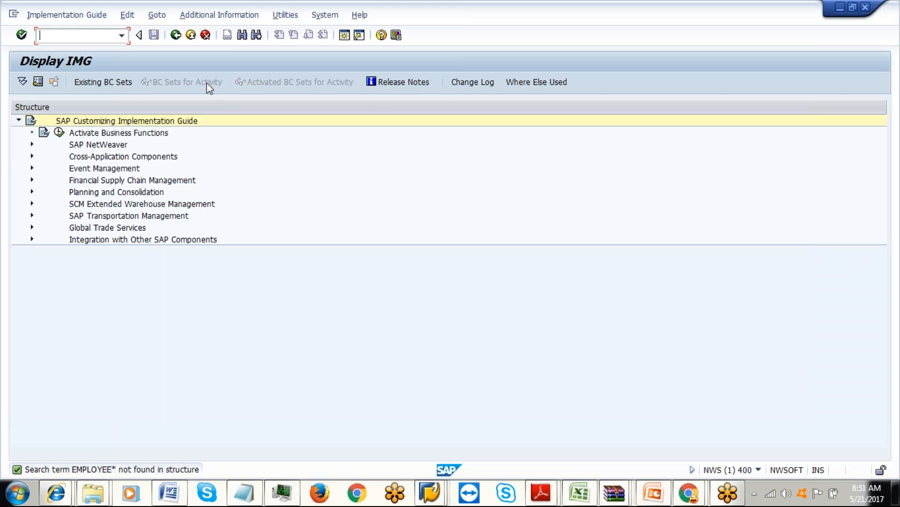
Change the structure search term to EMPLOY*.
left_click(242, 34)
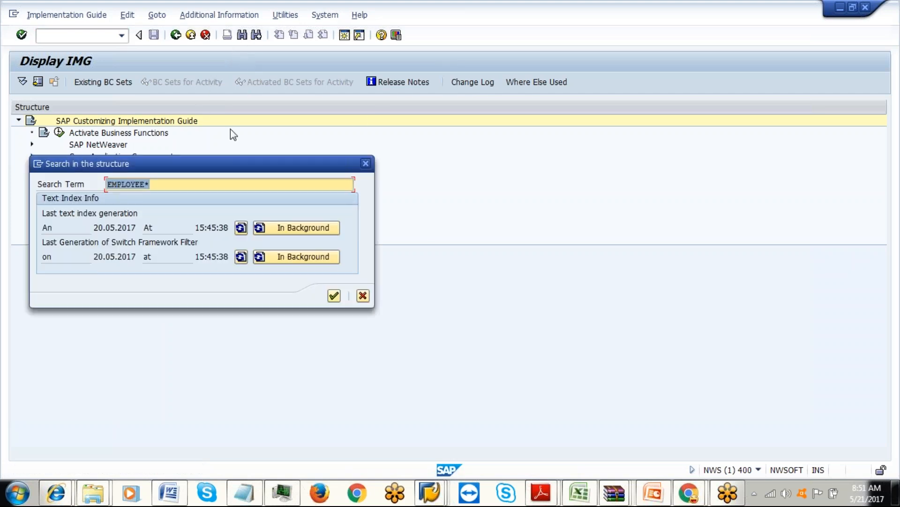
left_click(178, 184)
type("]]")
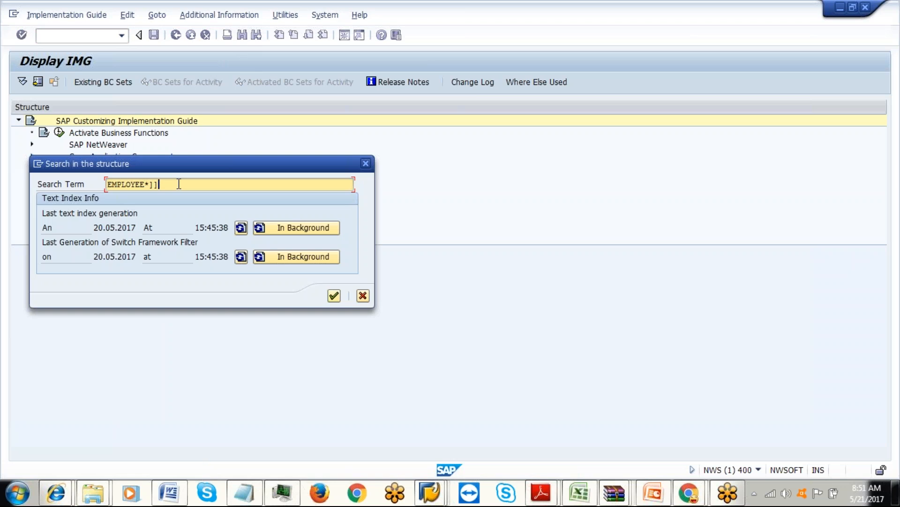
key("BackSpace")
key("BackSpace")
key("BackSpace")
key("BackSpace")
key("BackSpace")
type("*")
left_click(107, 184)
Search *EMPLOY*, then run Define BP Roles under SAP Business Partner > Basic Settings > Business Partner Roles.
type("*")
left_click(334, 295)
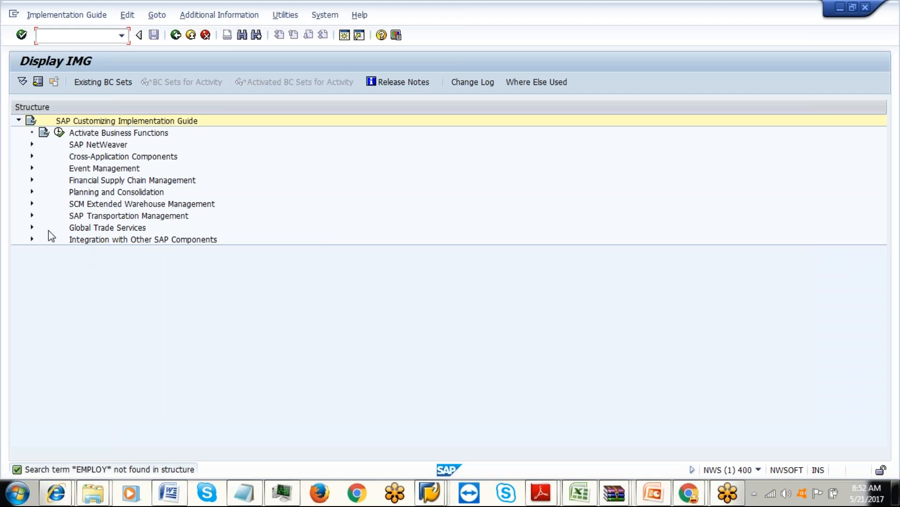
left_click(32, 156)
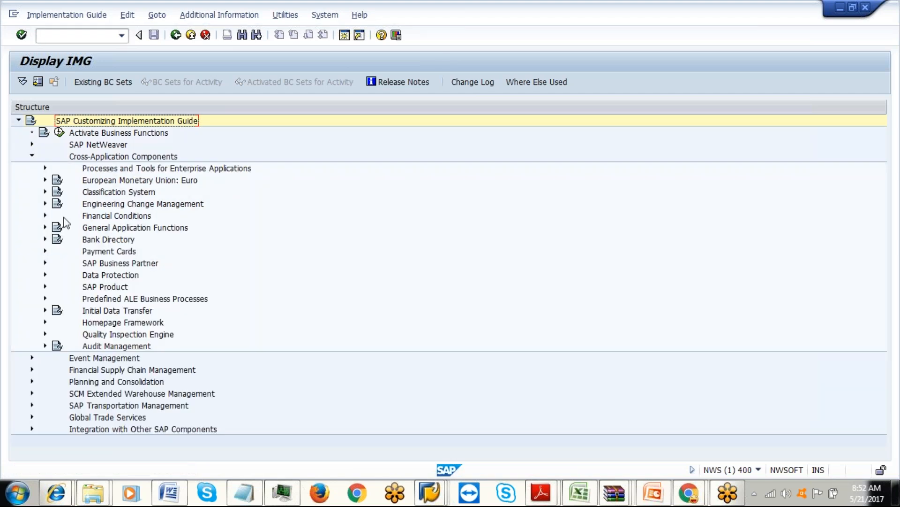
left_click(46, 263)
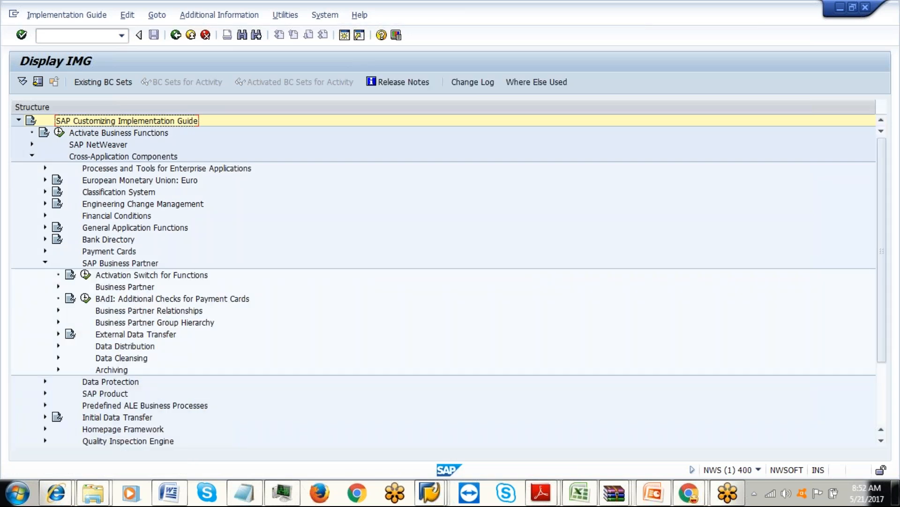
left_click(58, 287)
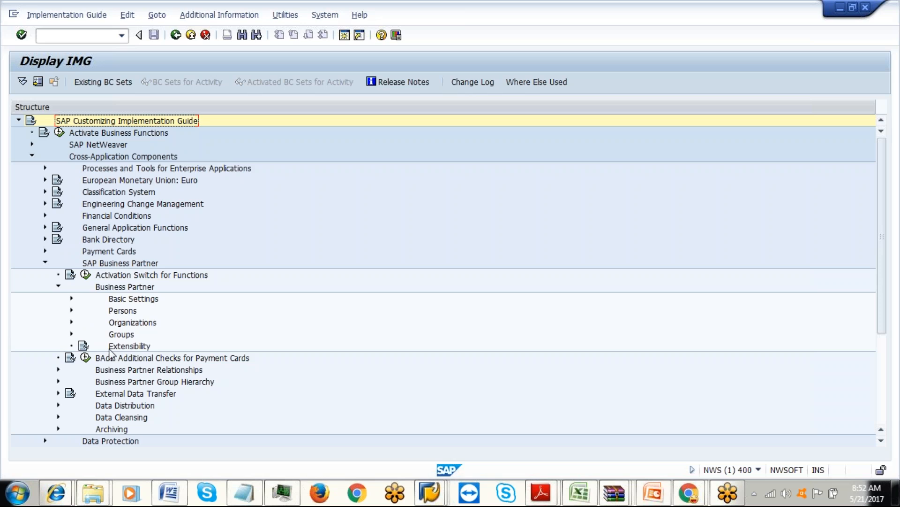
left_click(71, 299)
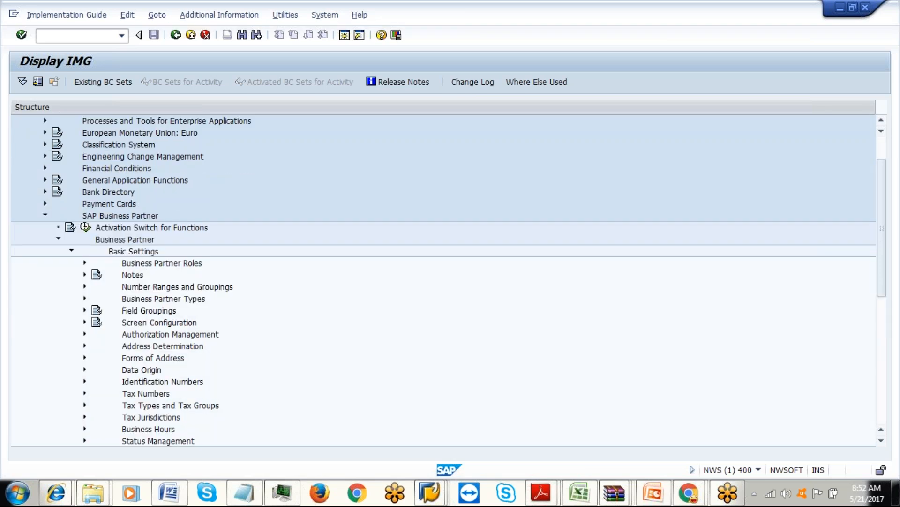
left_click(84, 263)
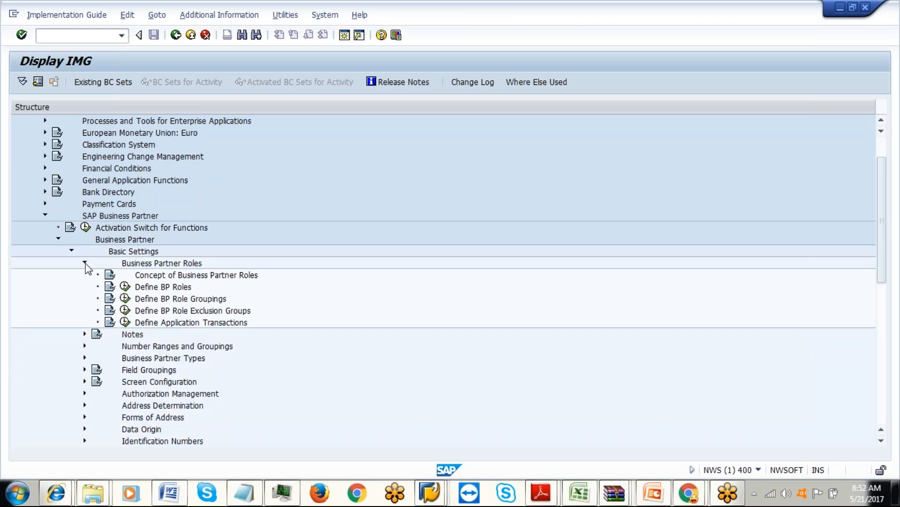
left_click(125, 287)
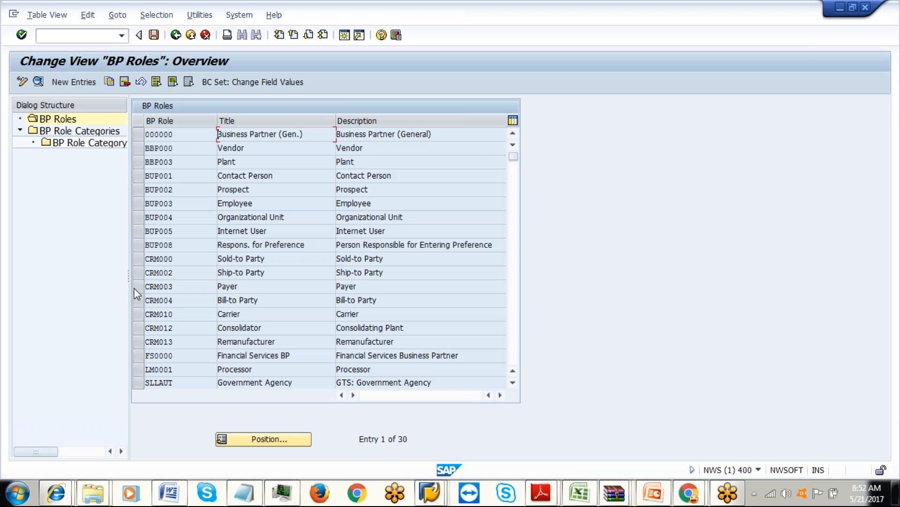
Inspect LM0001 Processor role details and its role category's business transactions, then back out to the IMG.
left_click(138, 369)
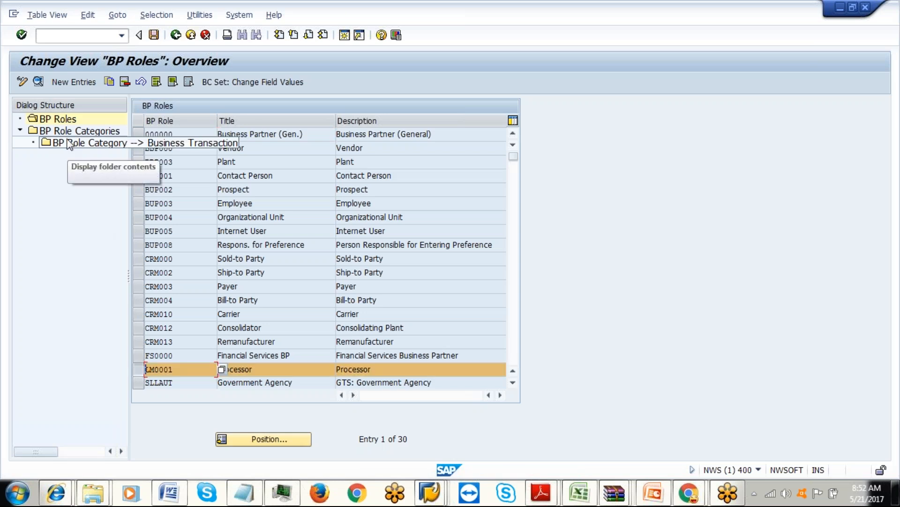
left_click(38, 81)
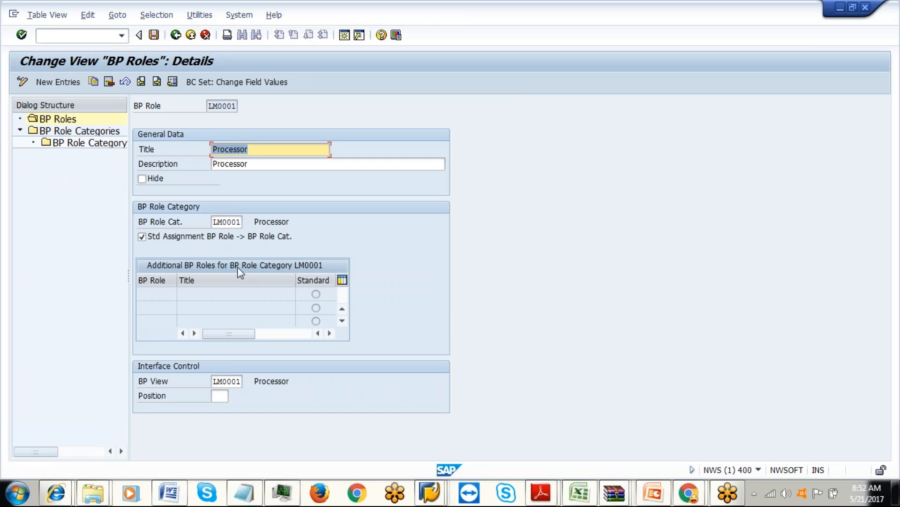
left_click(330, 333)
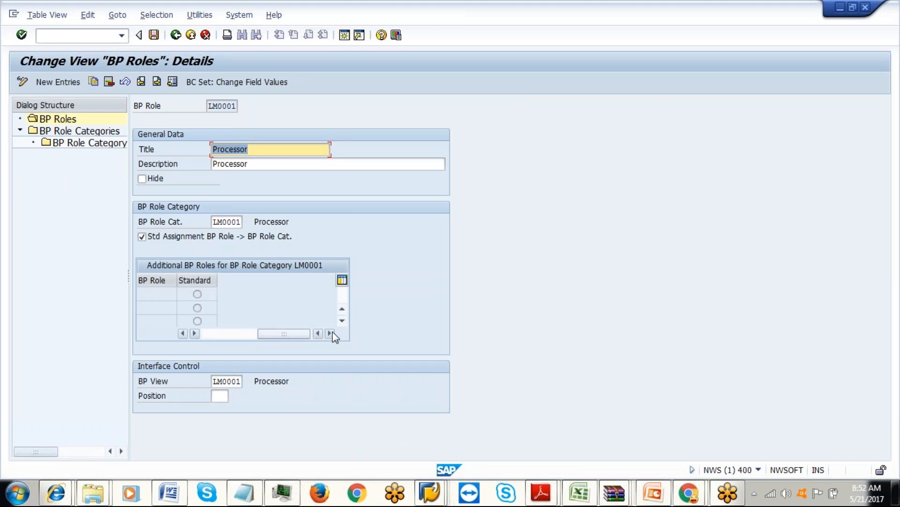
double_click(97, 129)
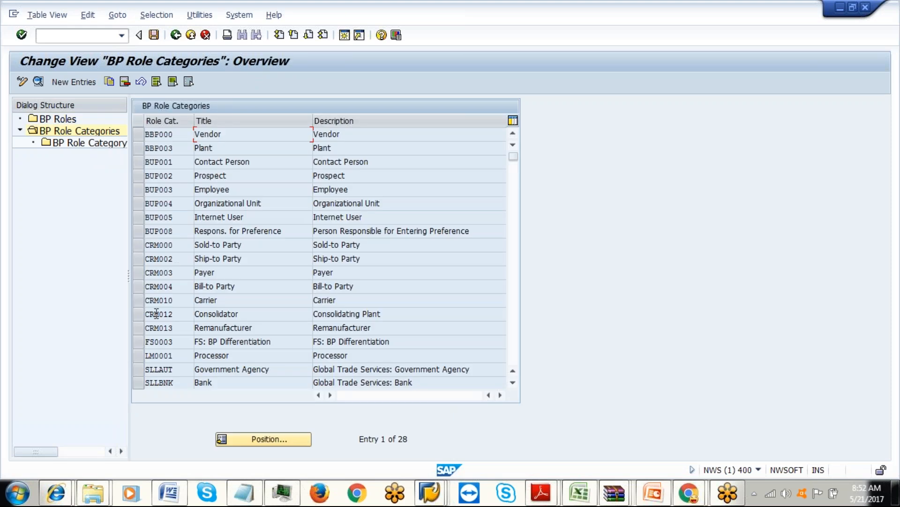
left_click(138, 356)
double_click(90, 144)
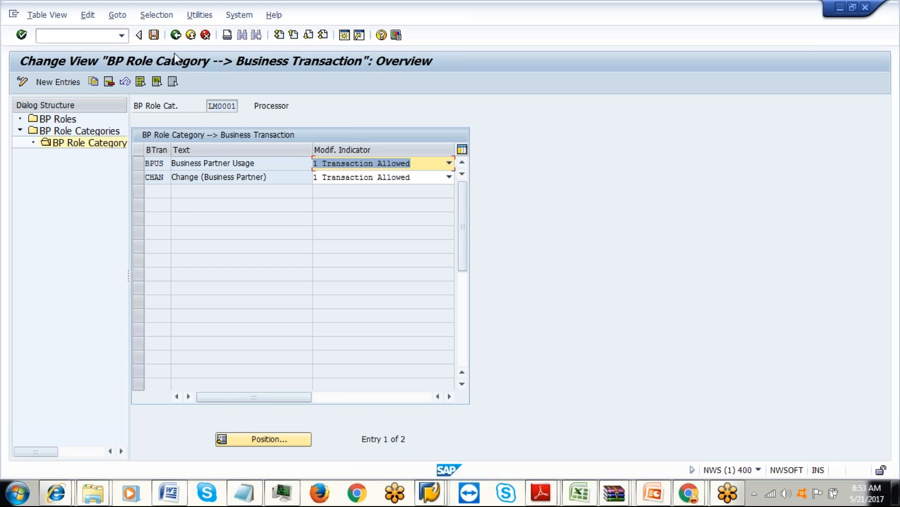
left_click(176, 36)
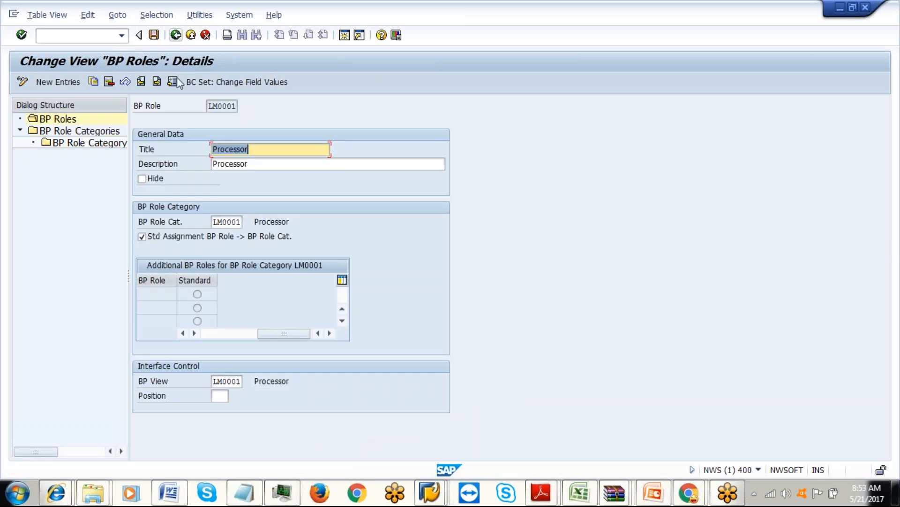
left_click(177, 37)
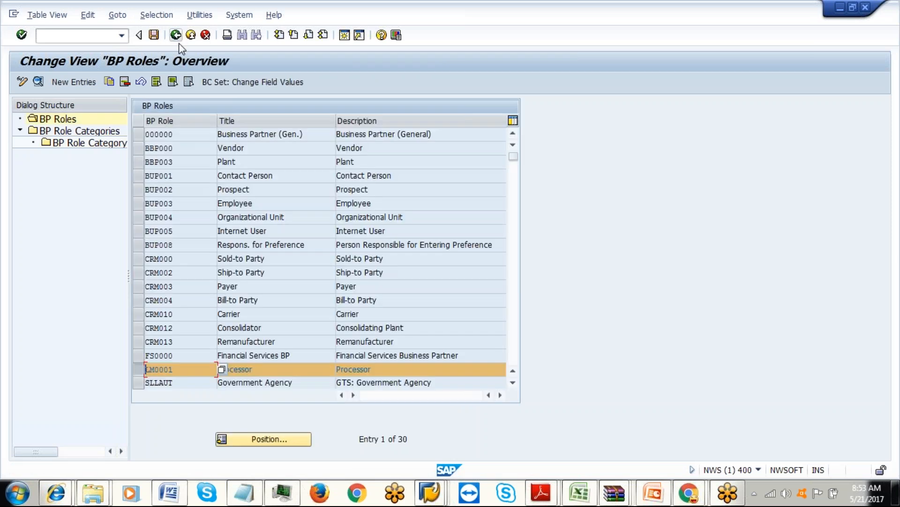
left_click(179, 36)
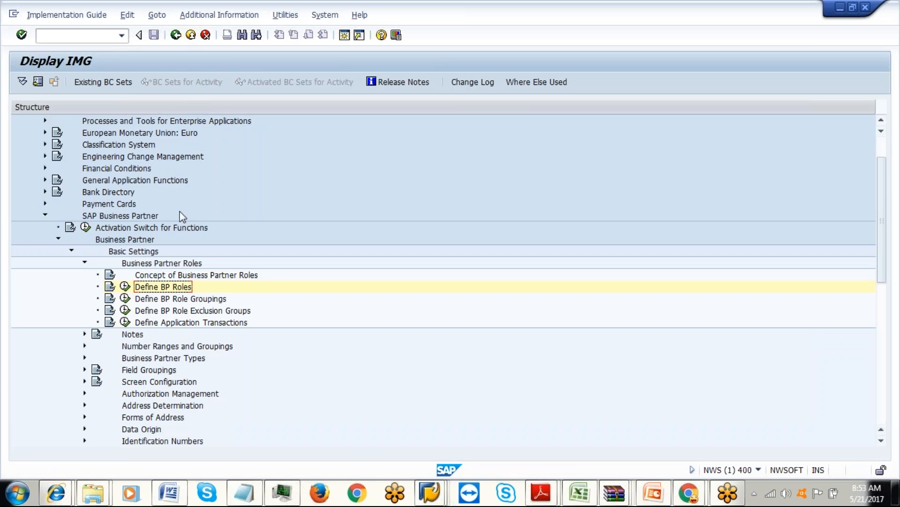
Collapse SAP Business Partner, search the IMG for *HUMAN*, then exit to Customizing: Execute Project.
left_click(84, 346)
left_click(84, 347)
left_click(45, 215)
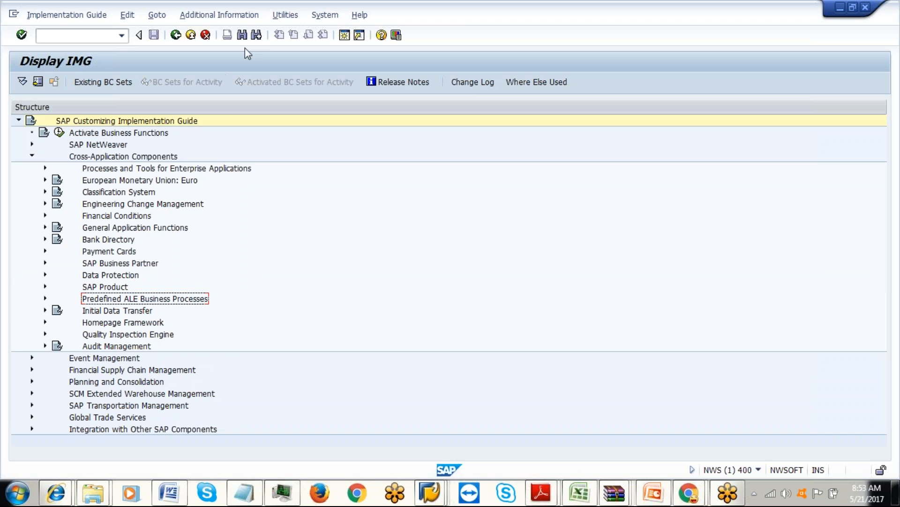
left_click(242, 36)
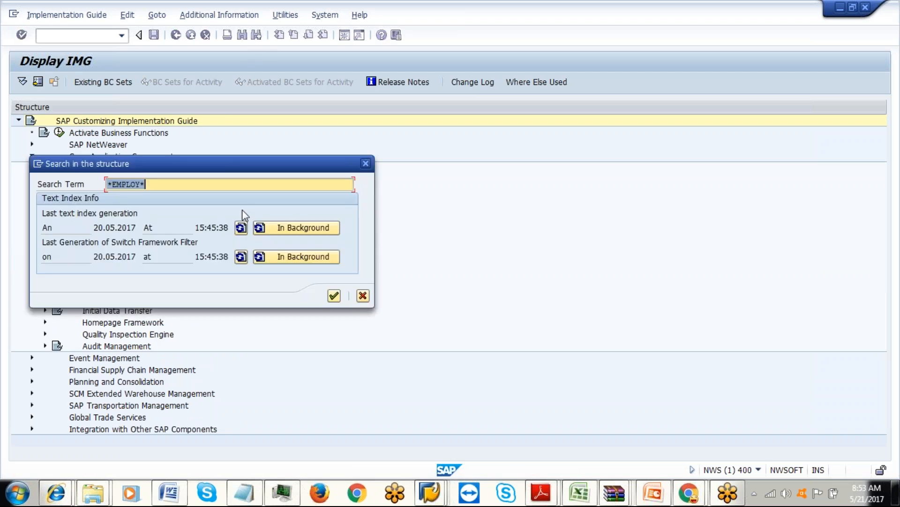
type("*HUMAN*")
left_click(334, 295)
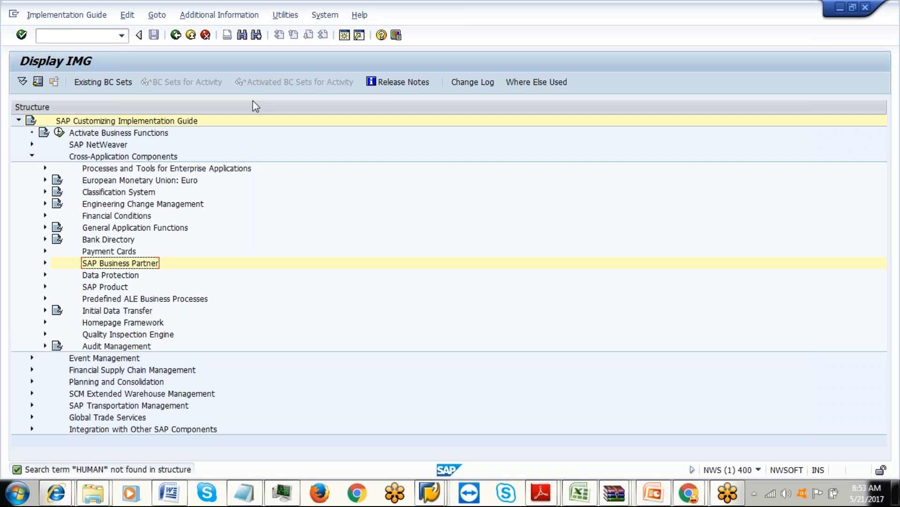
left_click(181, 38)
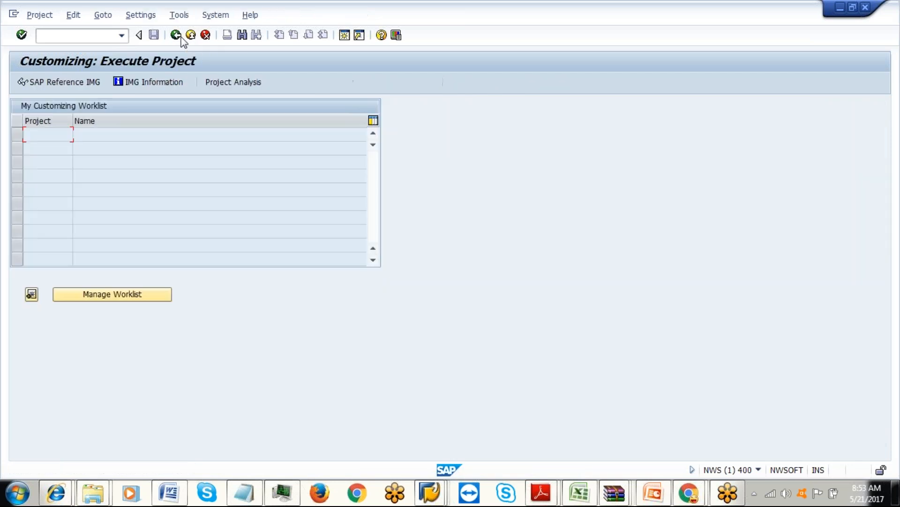
Return to SAP Easy Access, close the Performance Assistant message, and bring up Employee Performance Overview.
left_click(181, 37)
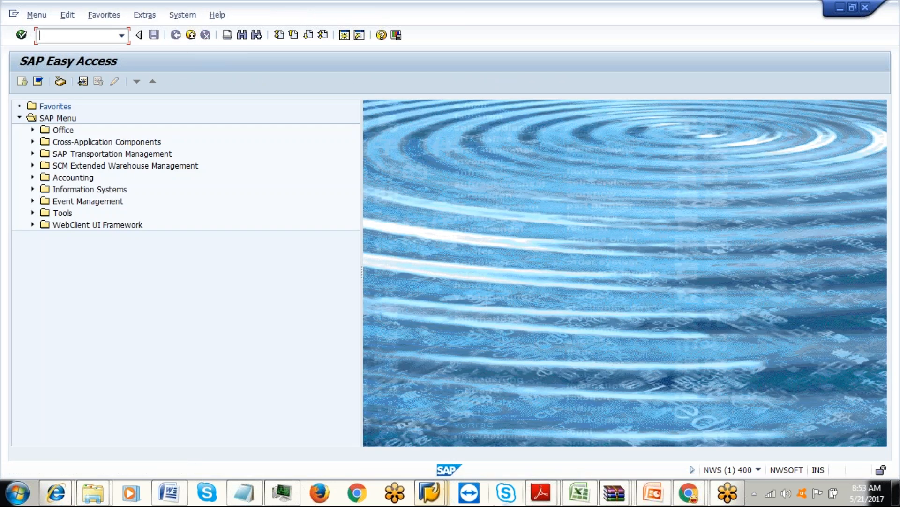
left_click(429, 494)
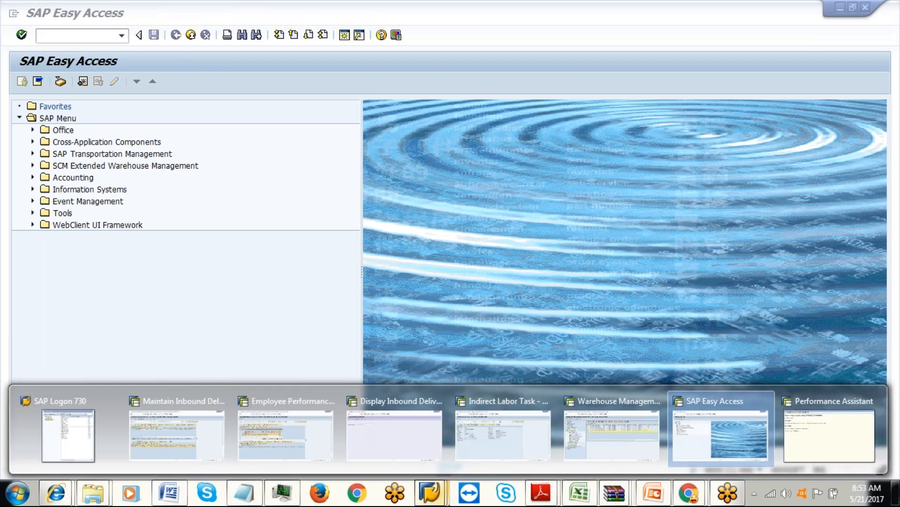
left_click(830, 434)
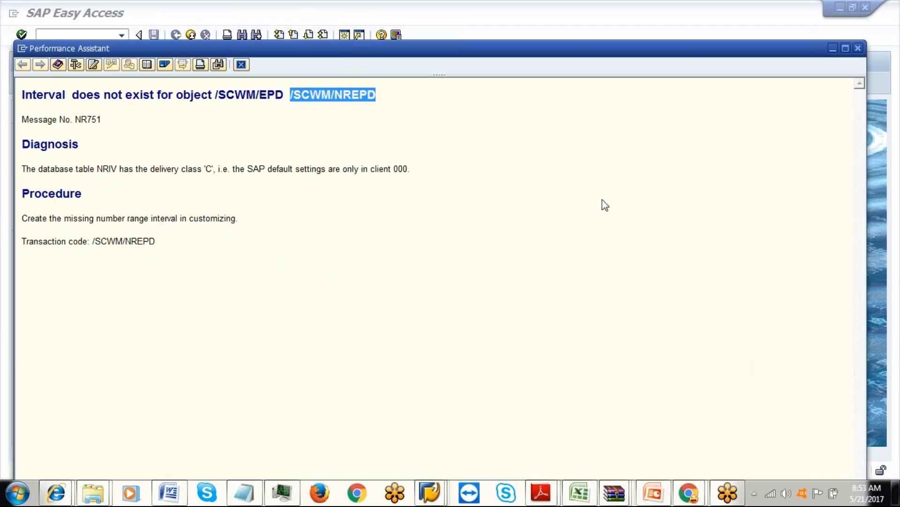
left_click(245, 68)
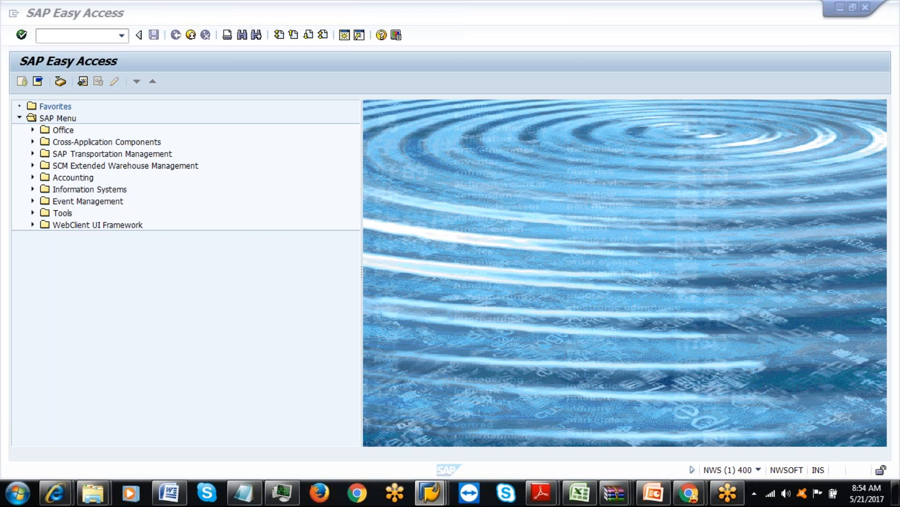
mouse_move(434, 497)
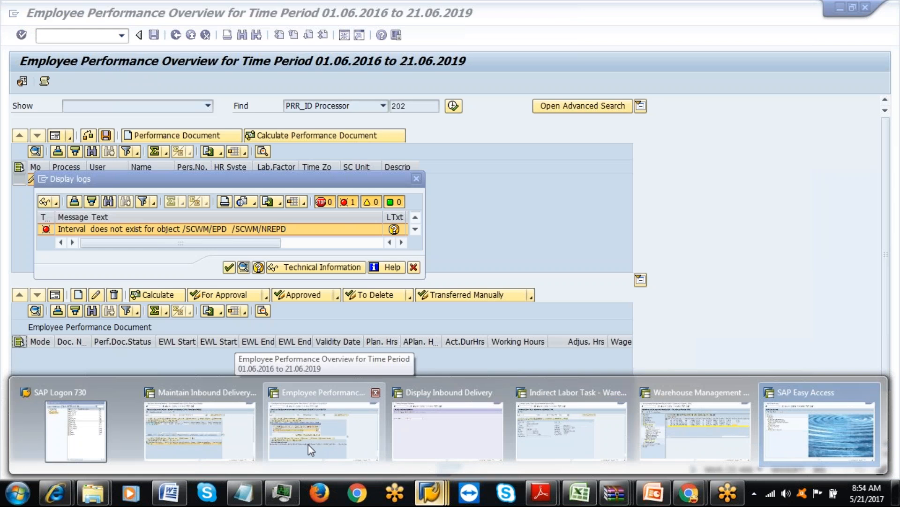
left_click(308, 443)
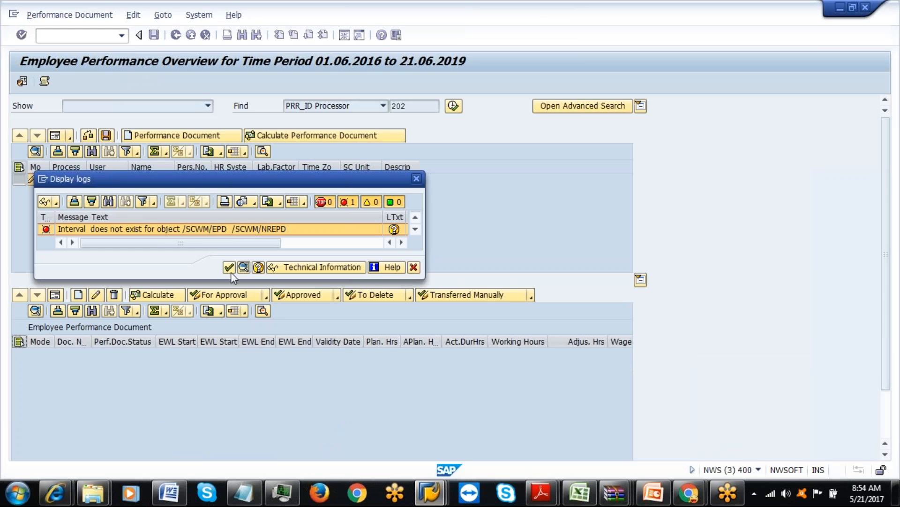
Dismiss the interval error log, view /SCWM/EPD_TRANSFER's selection screen, then select /SCWM/EPERF in Easy Access.
left_click(230, 269)
left_click(176, 35)
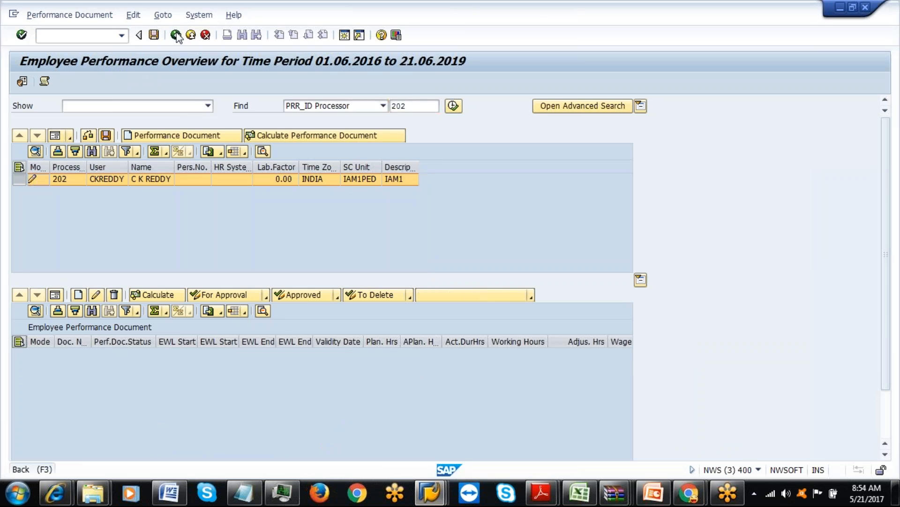
double_click(143, 344)
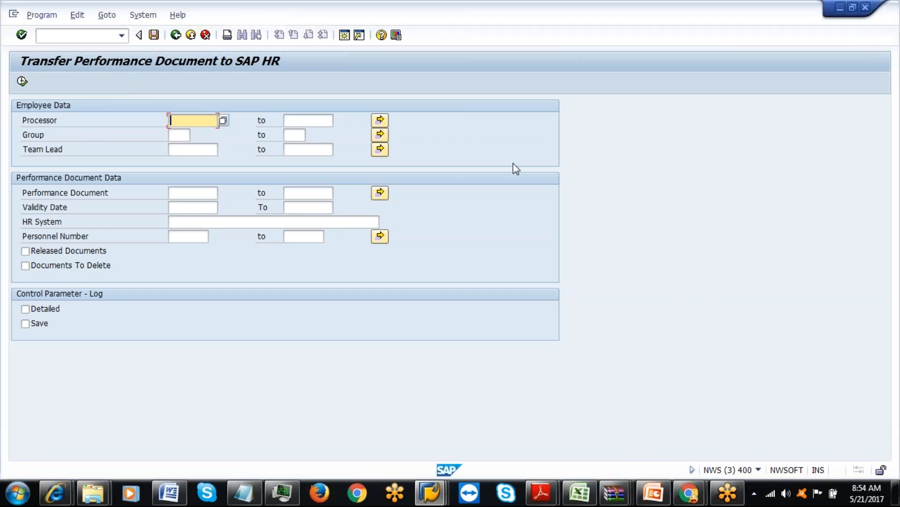
left_click(177, 38)
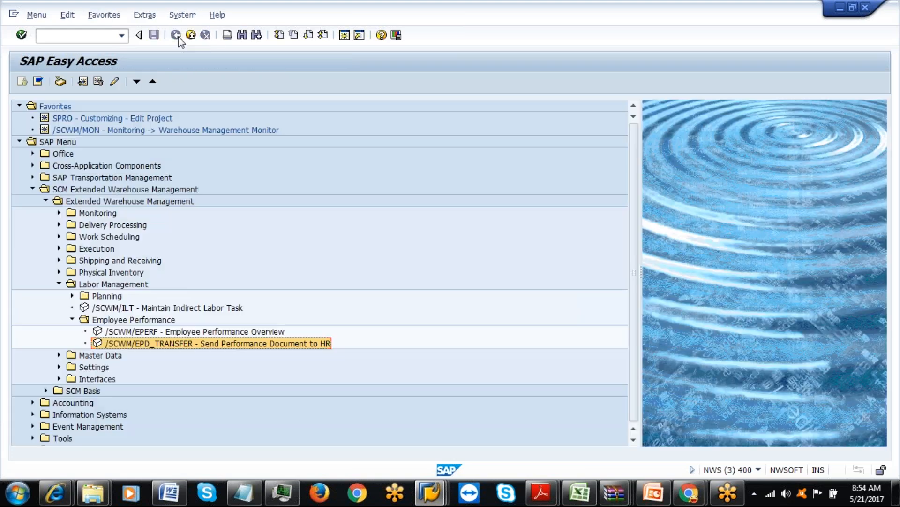
left_click(151, 333)
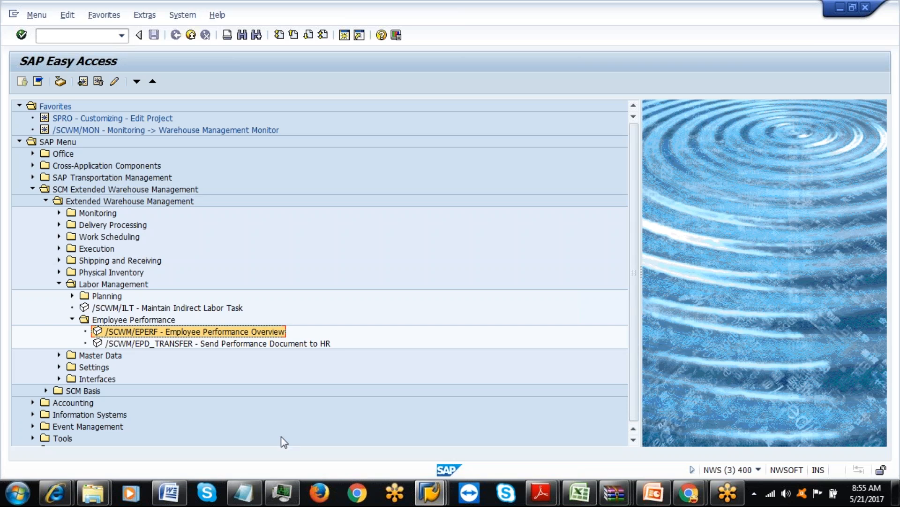
left_click(244, 492)
Add 'planning :' and 'pre planning : ( pre processing ) WOs can be ceated' lines under Employee vendors.
key("Return")
type("plann")
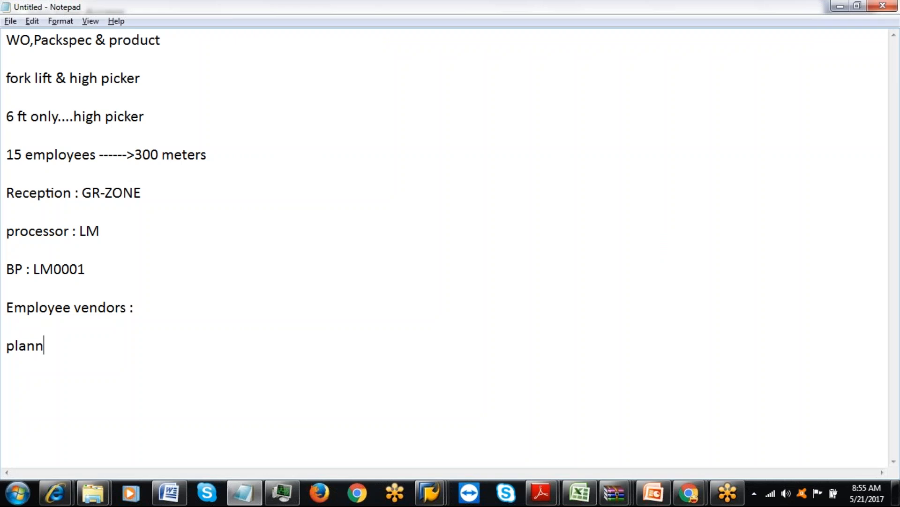
type("ing :")
key("Return")
type("pre po")
key("BackSpace")
type("pla")
key("BackSpace")
key("BackSpace")
key("BackSpace")
type("lanning")
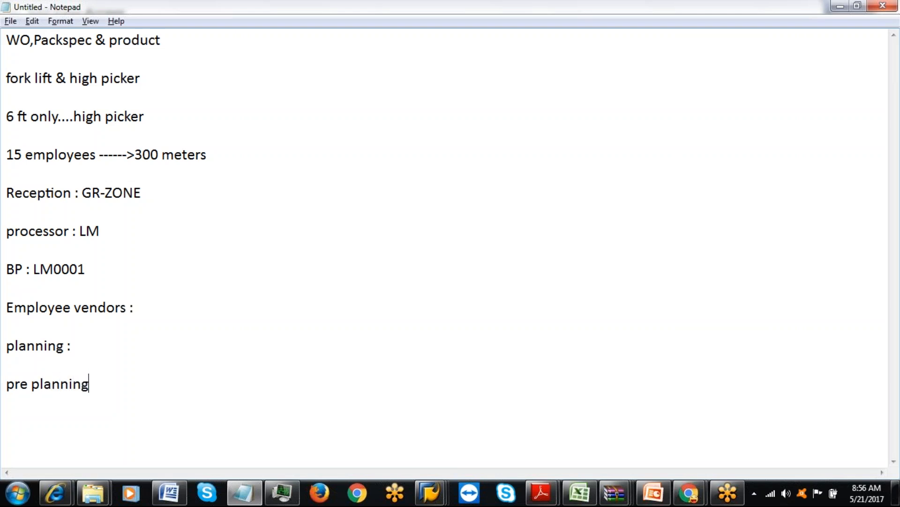
type(" :")
left_click(92, 346)
left_click(103, 381)
type("( pre processing )")
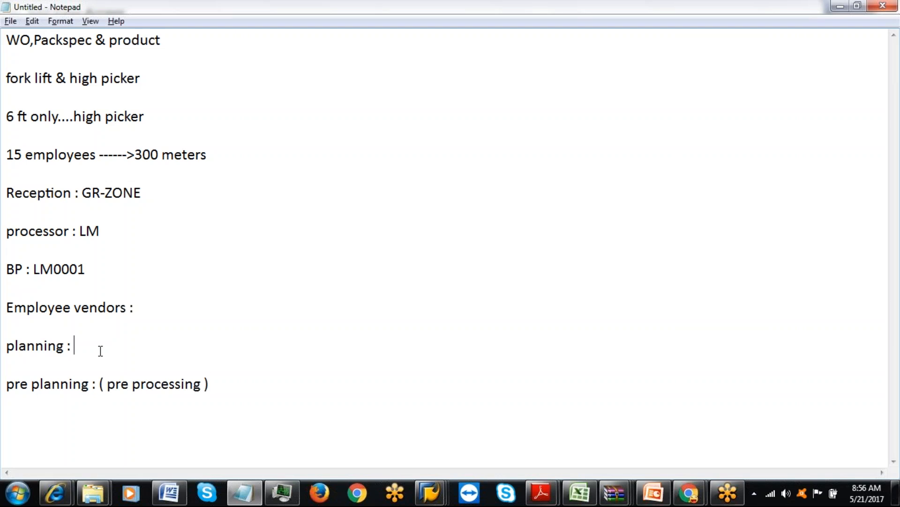
type(" WOs can be ceated")
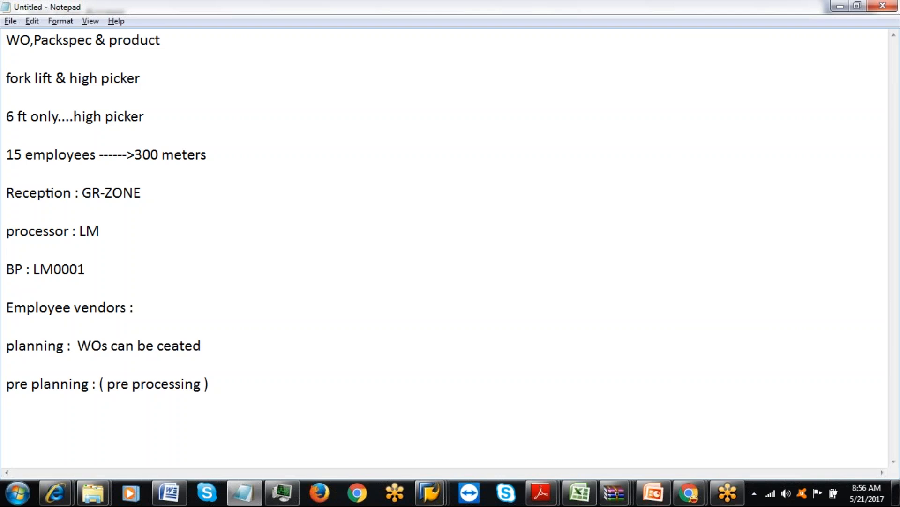
Append ': WOs can not be created , super viser can plan wrf to deliveries' to the pre planning line.
left_click(236, 376)
type(": WOs can no")
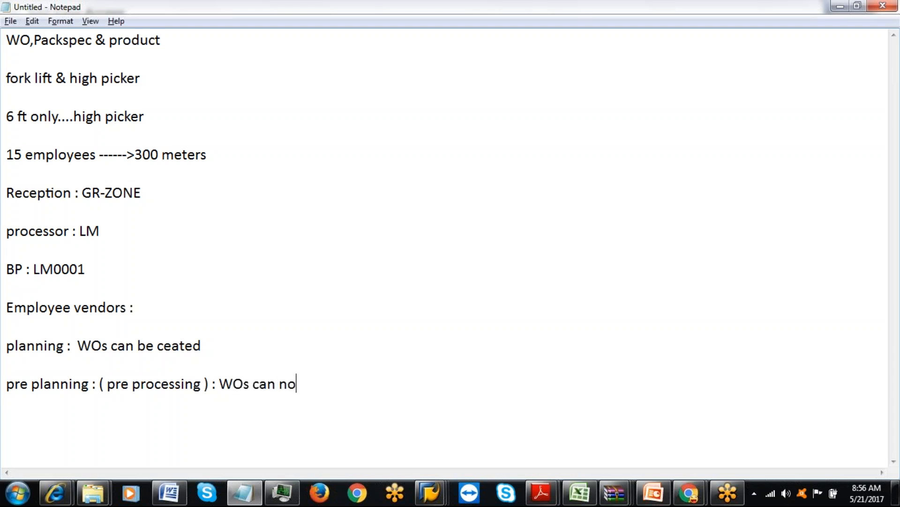
type("t be created , ")
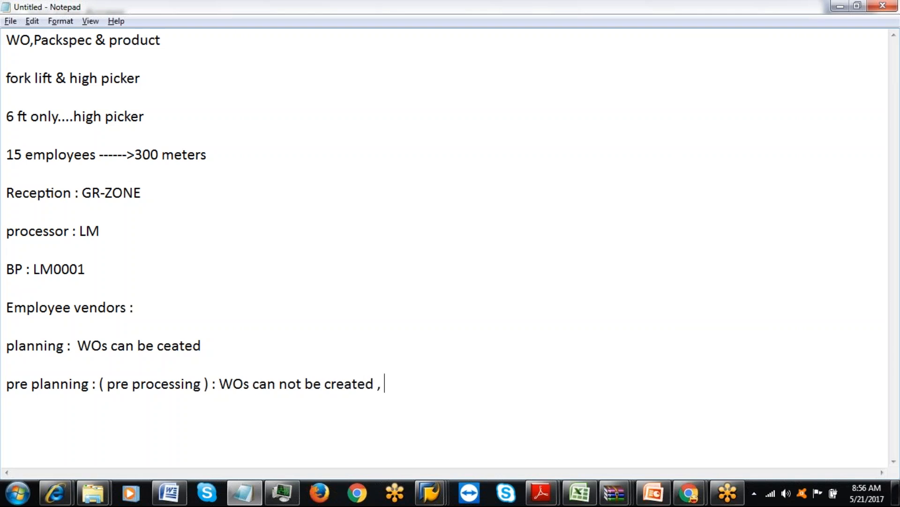
type("super v")
key("BackSpace")
type("viser")
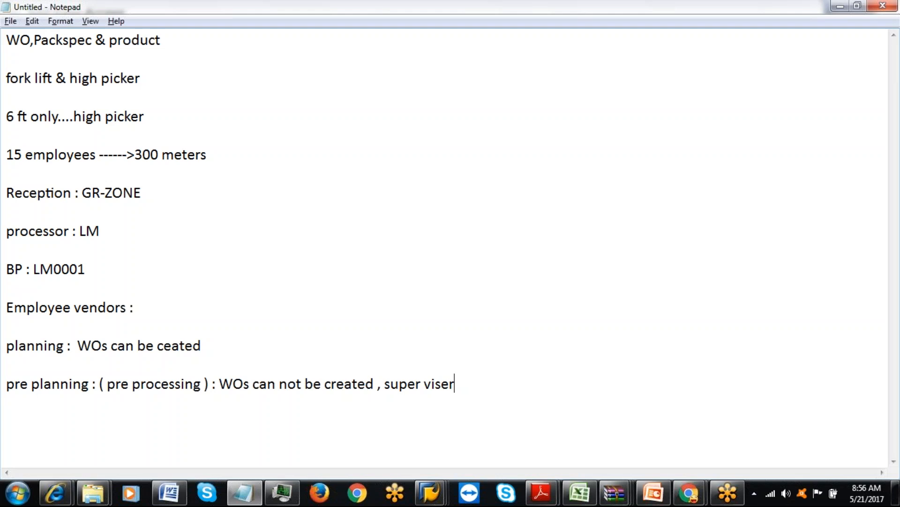
type(" can plan")
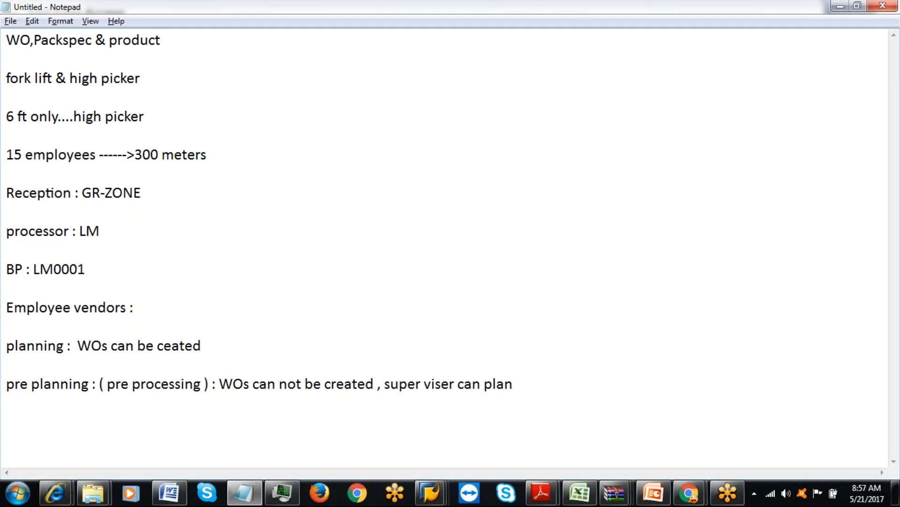
type(" wrf to deliveries")
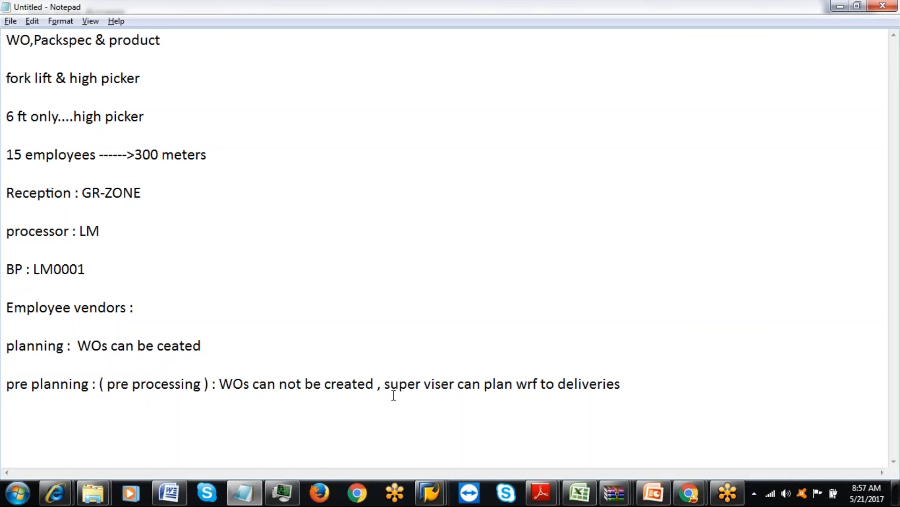
Select the planning line, then switch to SAP Easy Access and the Warehouse Management Monitor.
left_click(218, 351)
left_click_drag(210, 343, 6, 349)
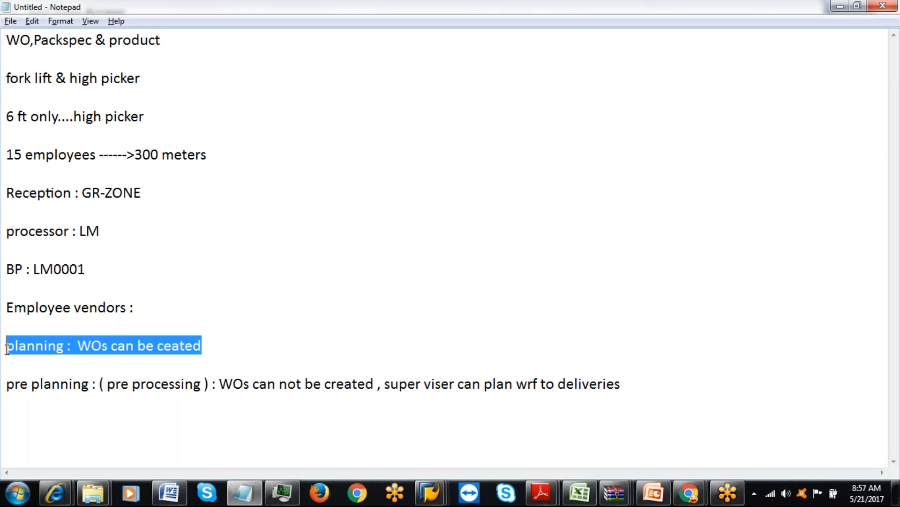
left_click(429, 492)
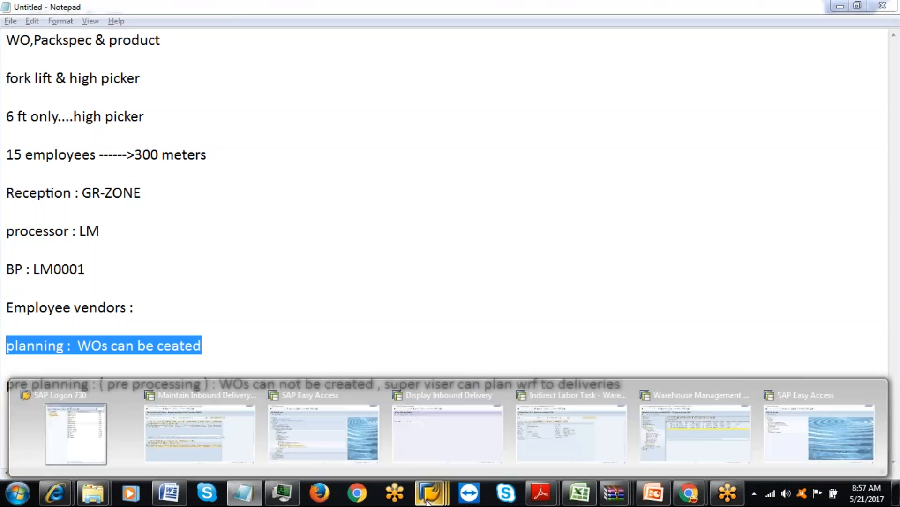
left_click(318, 419)
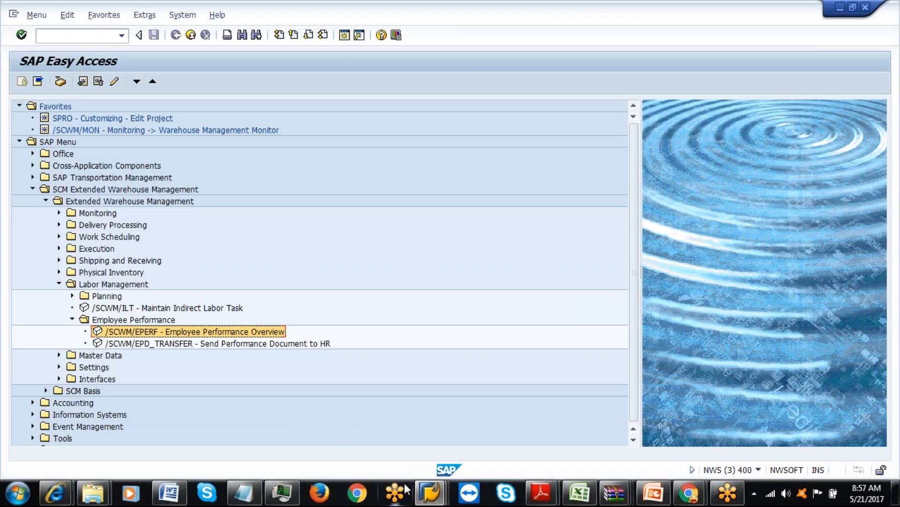
left_click(435, 497)
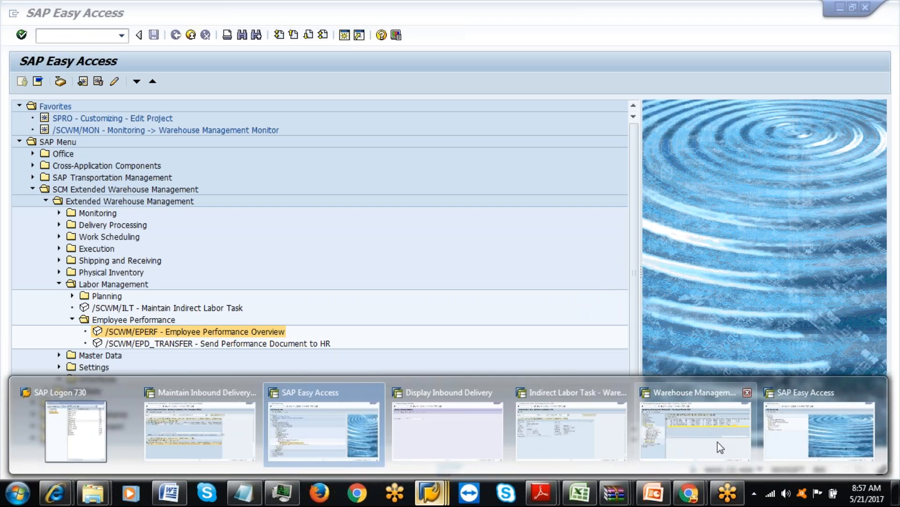
left_click(699, 413)
Close the Warehouse Management Monitor and Indirect Labor Task sessions, then return to the Notepad notes.
left_click(193, 35)
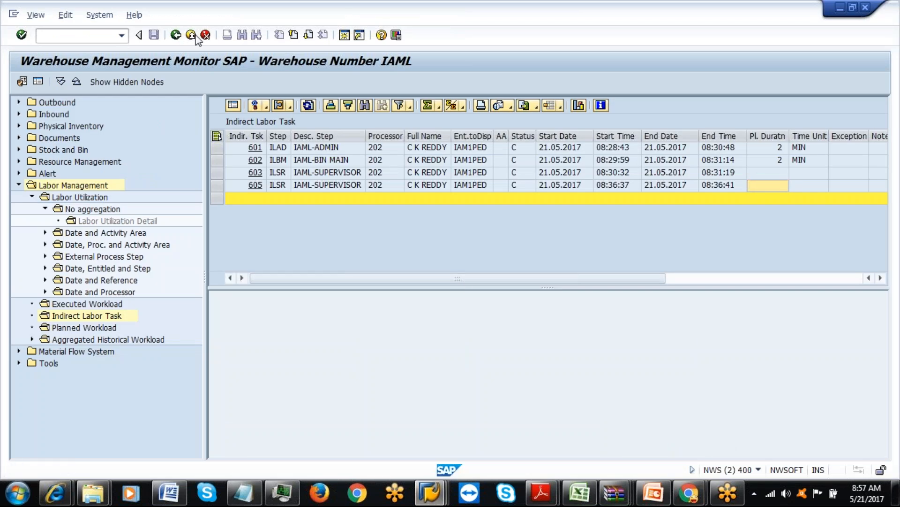
left_click(194, 36)
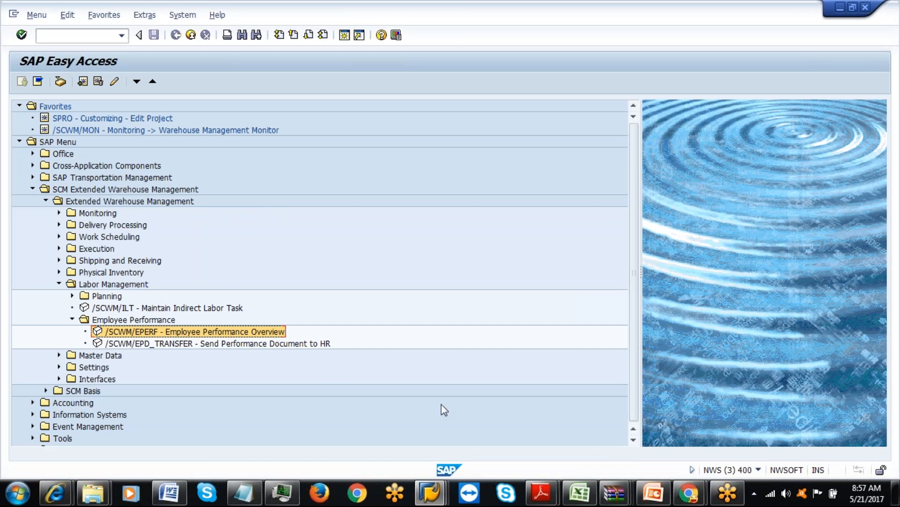
left_click(430, 493)
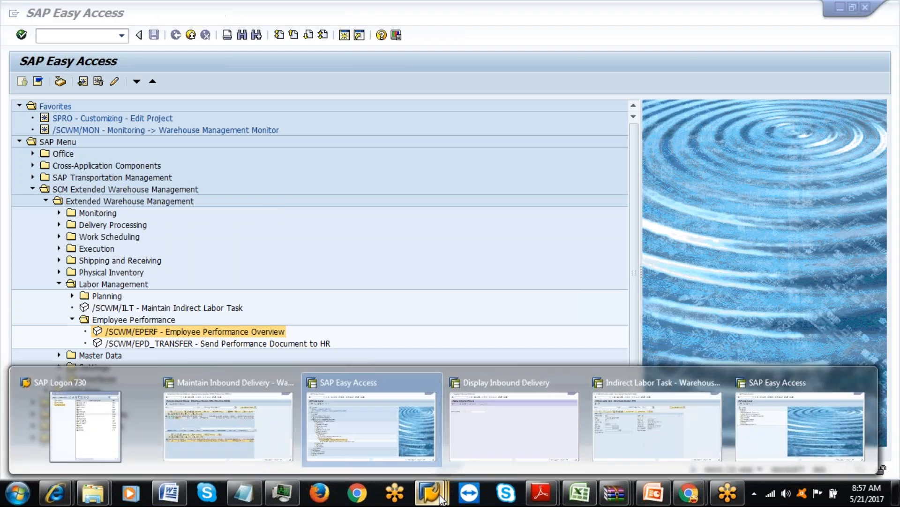
left_click(635, 422)
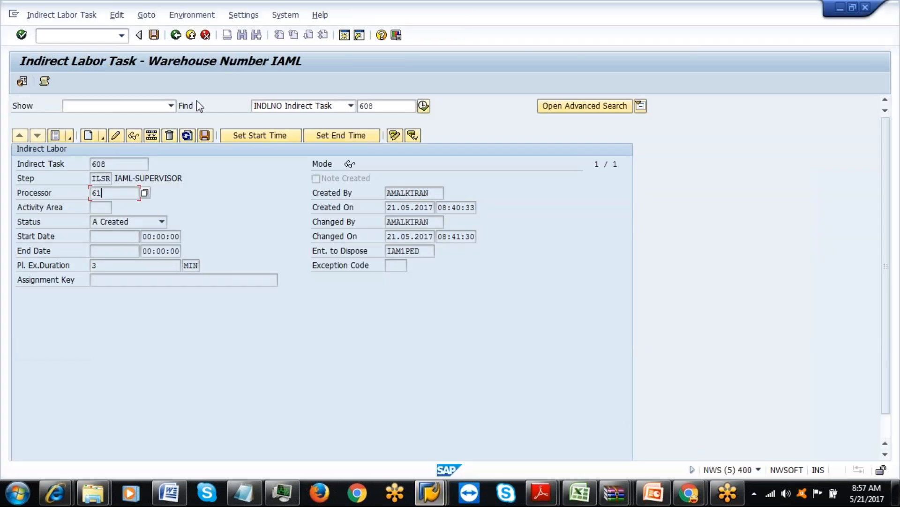
left_click(196, 36)
left_click(195, 36)
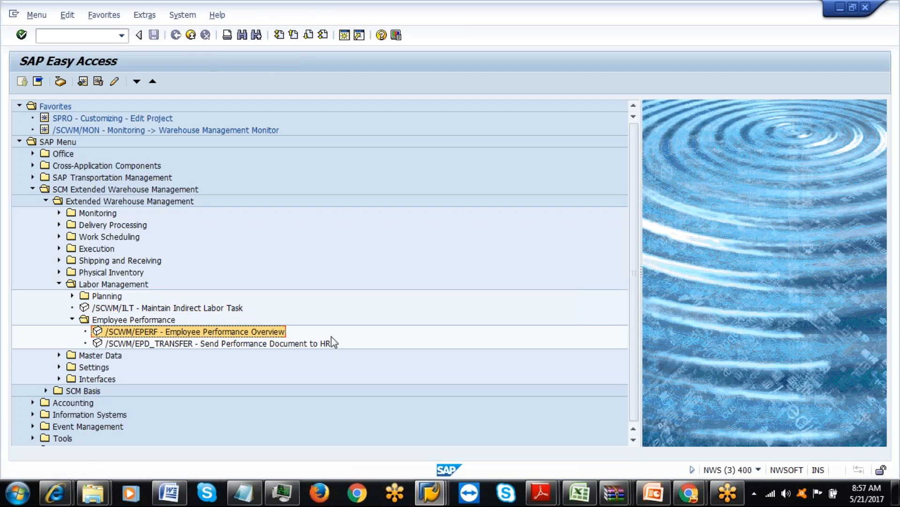
left_click(436, 493)
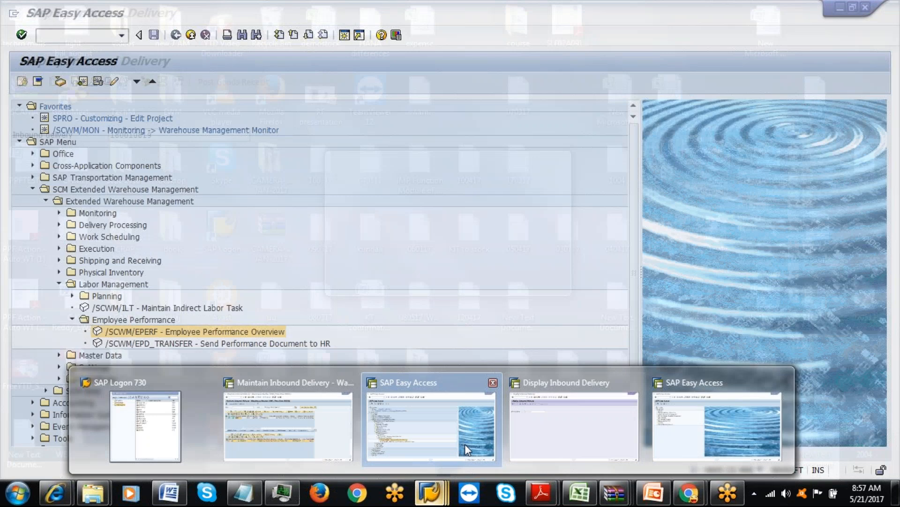
left_click(466, 443)
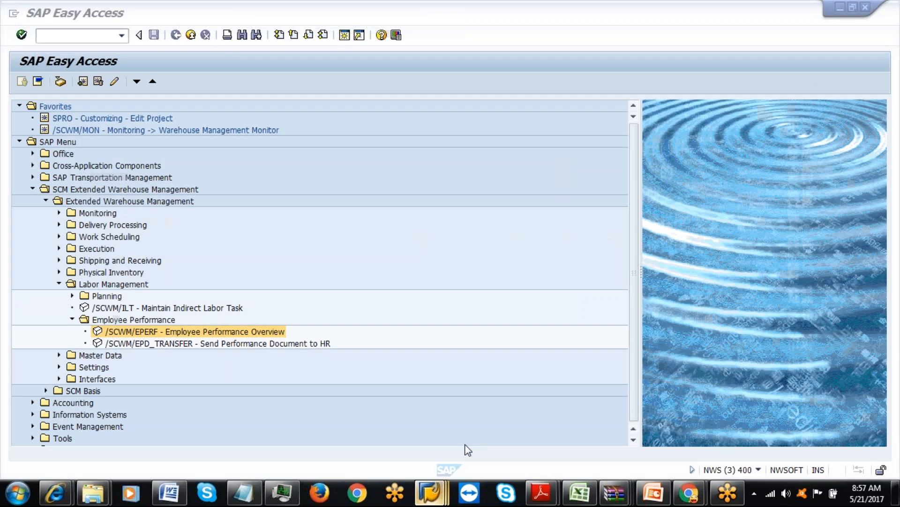
left_click(244, 493)
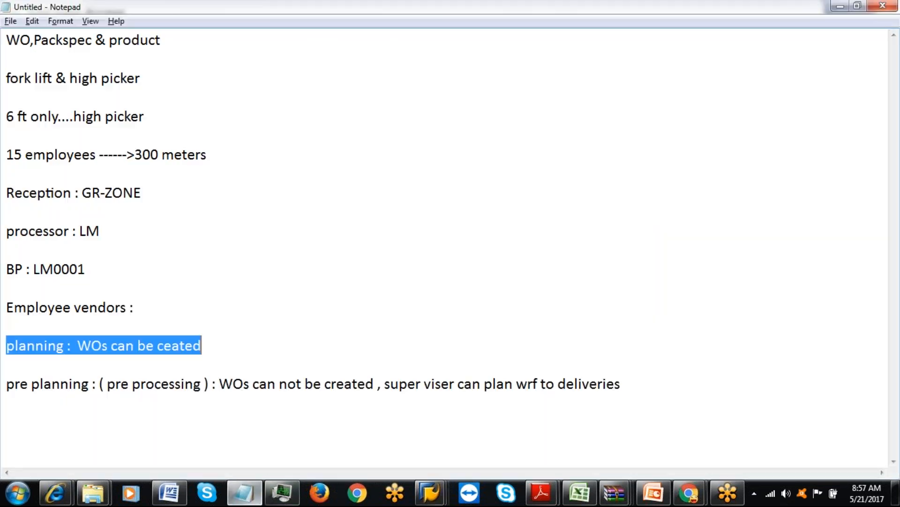
Add a 'planning activity area' line under the pre planning note in Notepad, then return to SAP.
left_click(226, 416)
type("pla")
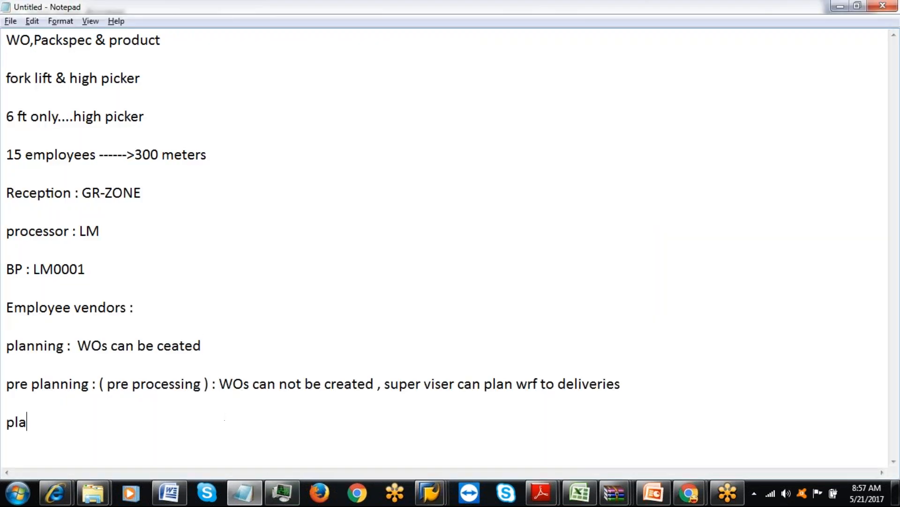
type("nning activit")
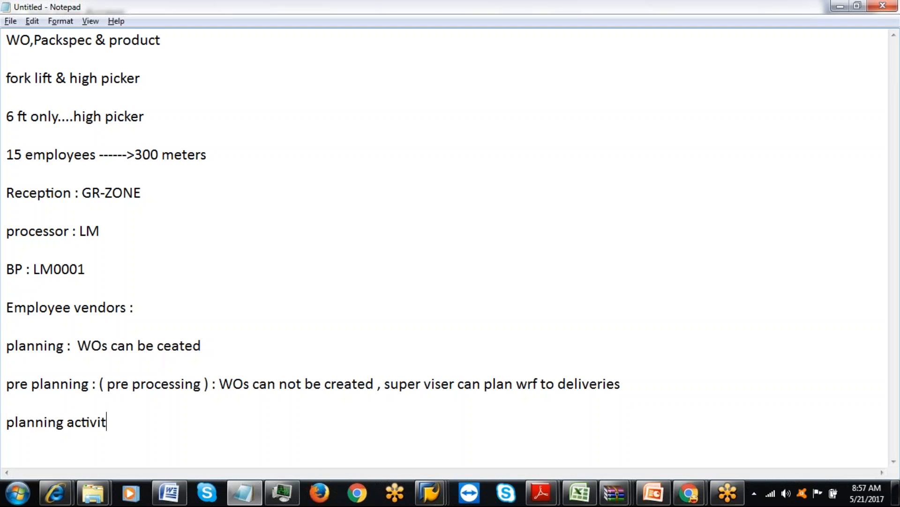
type("y area")
key("Return")
key("Return")
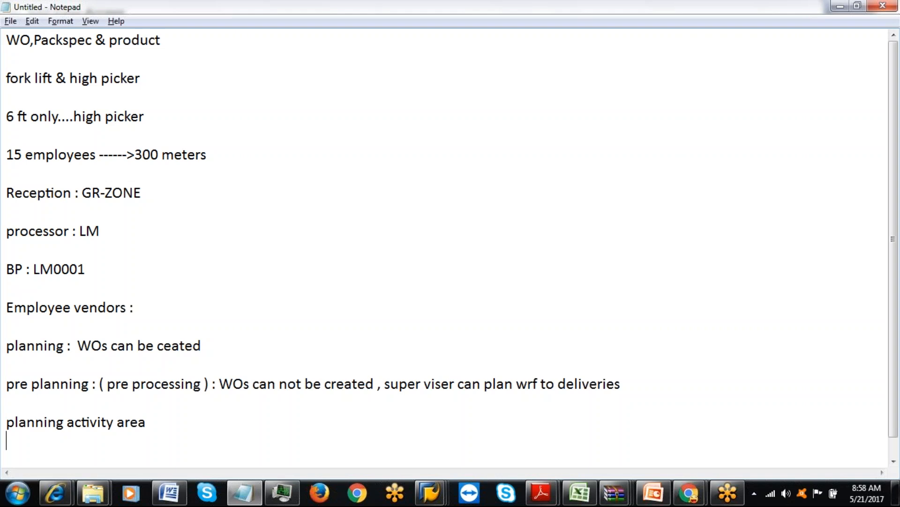
key("alt+Tab")
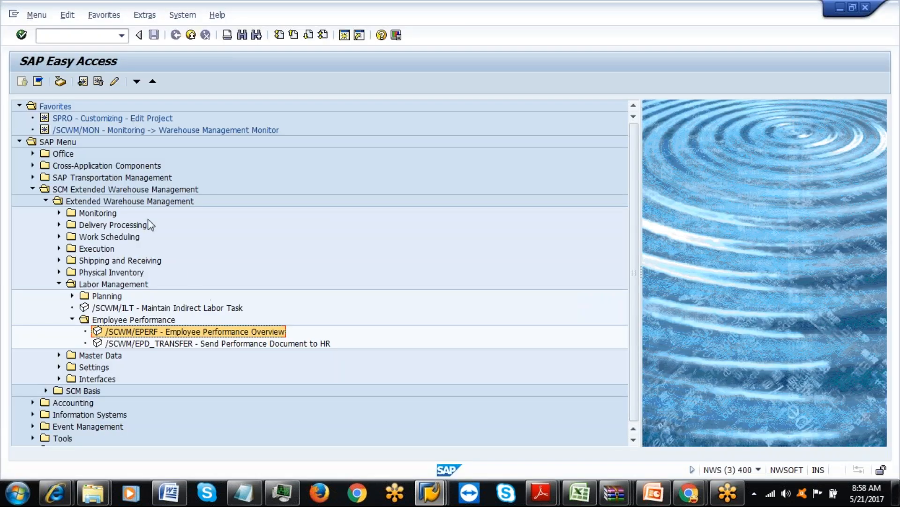
Through SPRO, run Assign Planning Activity Areas under SCM EWM > EWM > Labor Management.
left_click(70, 35)
type("spro")
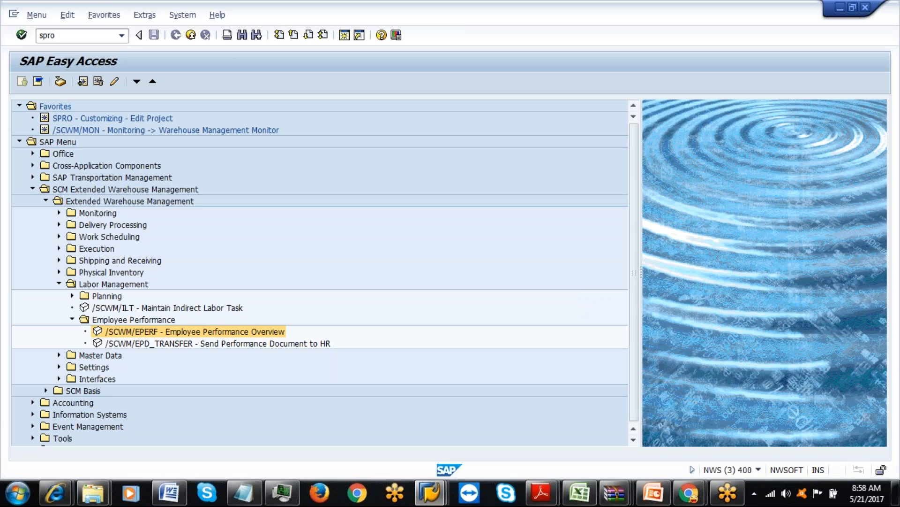
key("Return")
left_click(75, 81)
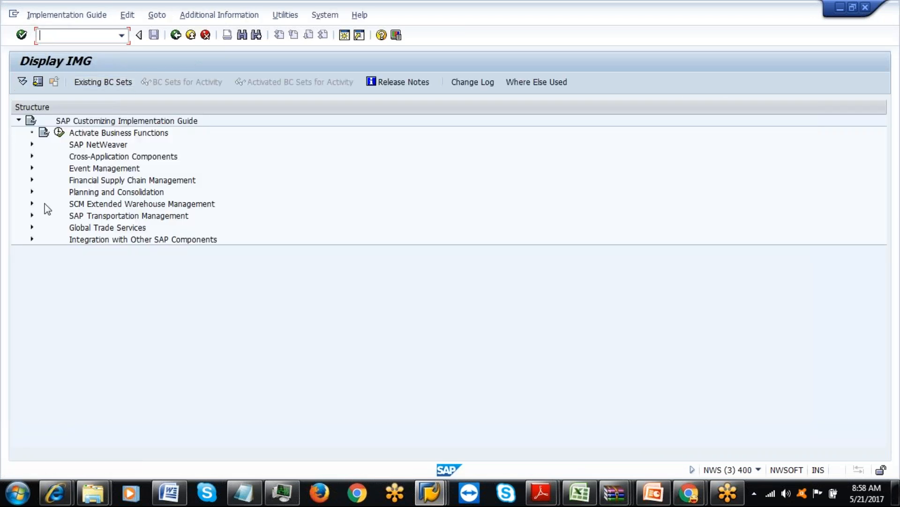
left_click(31, 204)
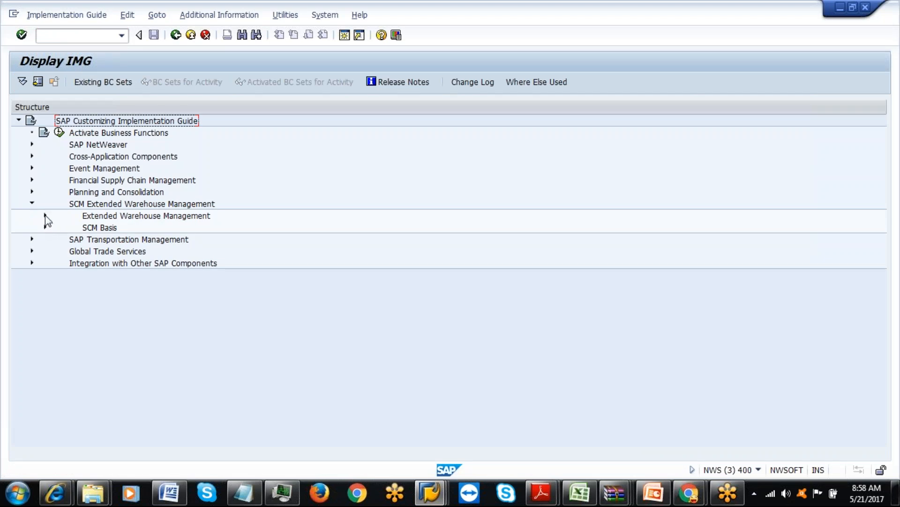
left_click(45, 216)
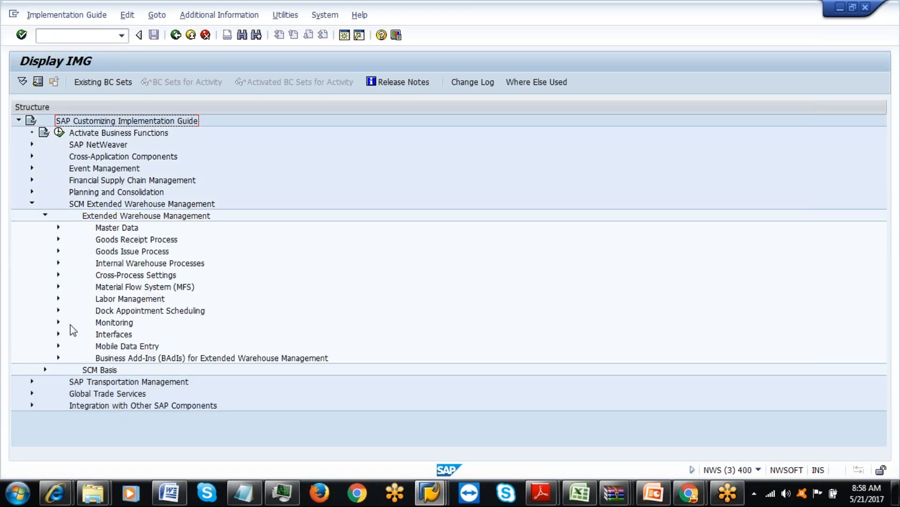
left_click(58, 299)
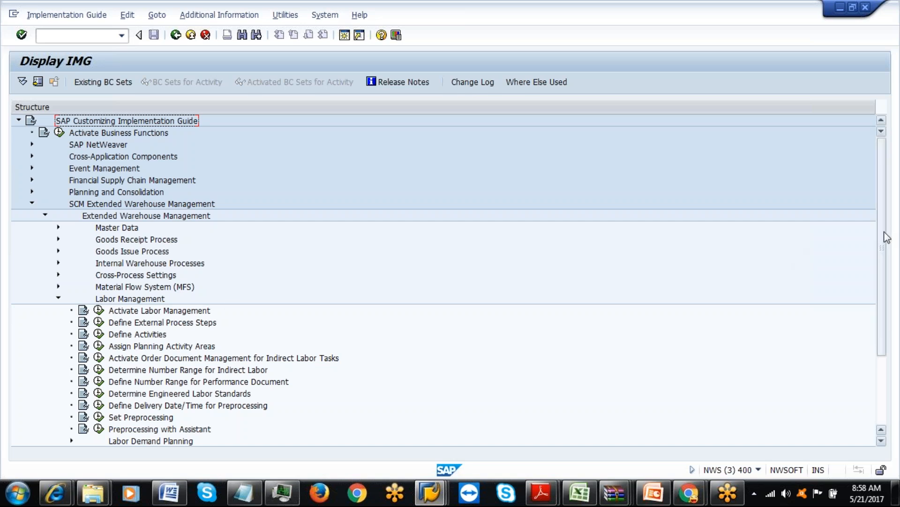
scroll(885, 254, "down", 1)
scroll(885, 253, "down", 1)
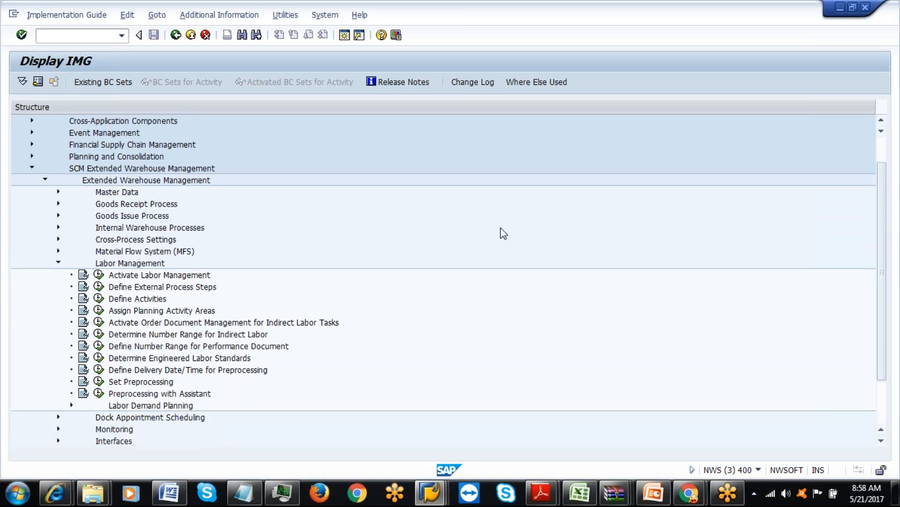
left_click(99, 311)
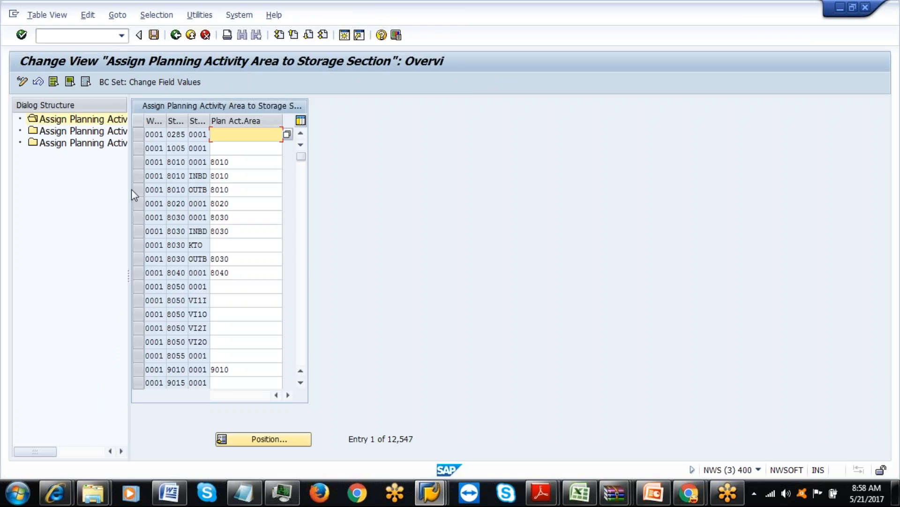
Widen the Dialog Structure pane so the planning activity area assignment names are readable.
left_click_drag(130, 190, 272, 131)
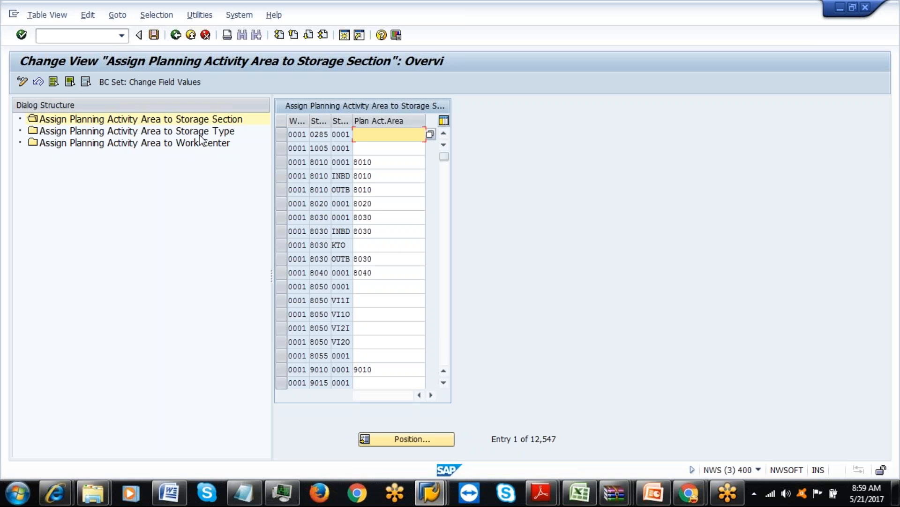
Leave the assignment table and bring the other session's SAP Easy Access window forward.
left_click(199, 134)
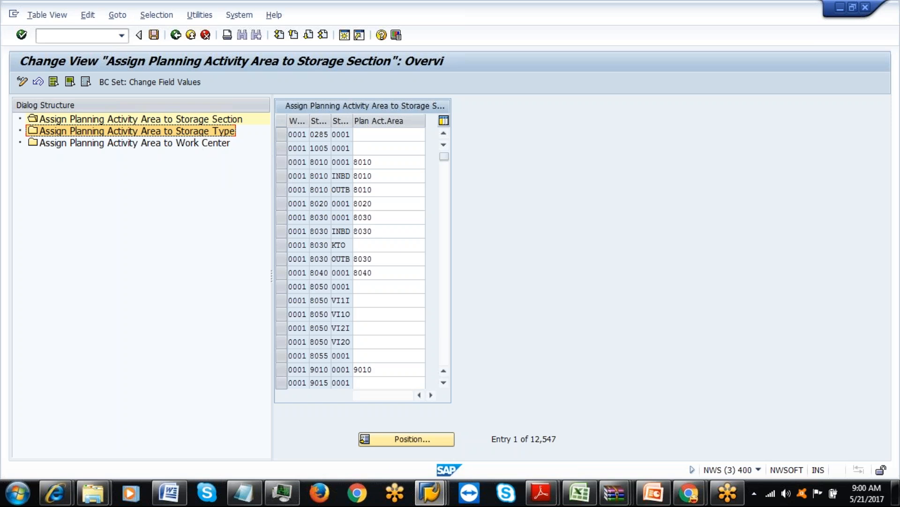
left_click(436, 499)
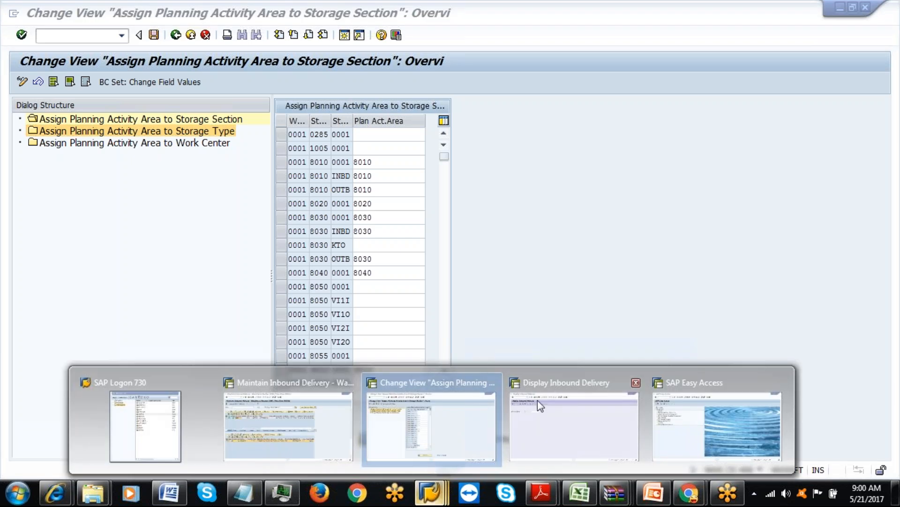
left_click(703, 407)
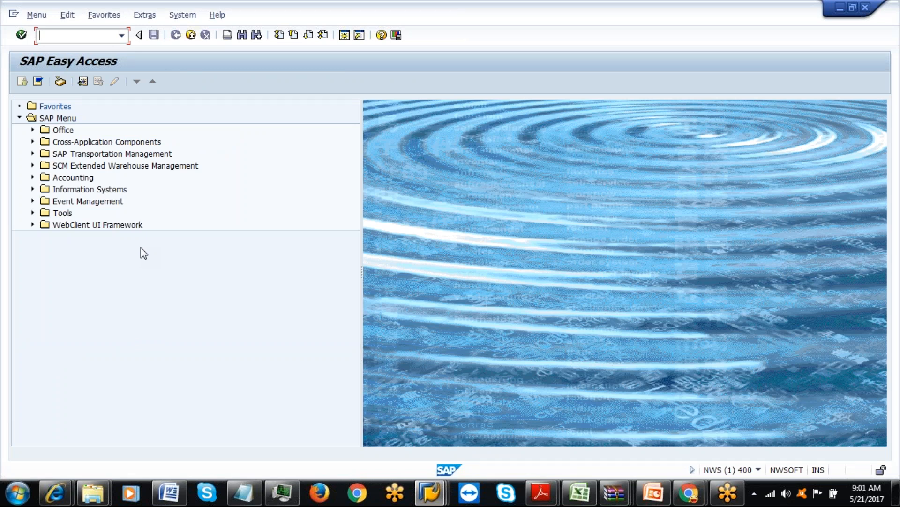
In the IMG, run Define Process-Oriented Storage Control under Cross-Process Settings > Warehouse Task.
key("Return")
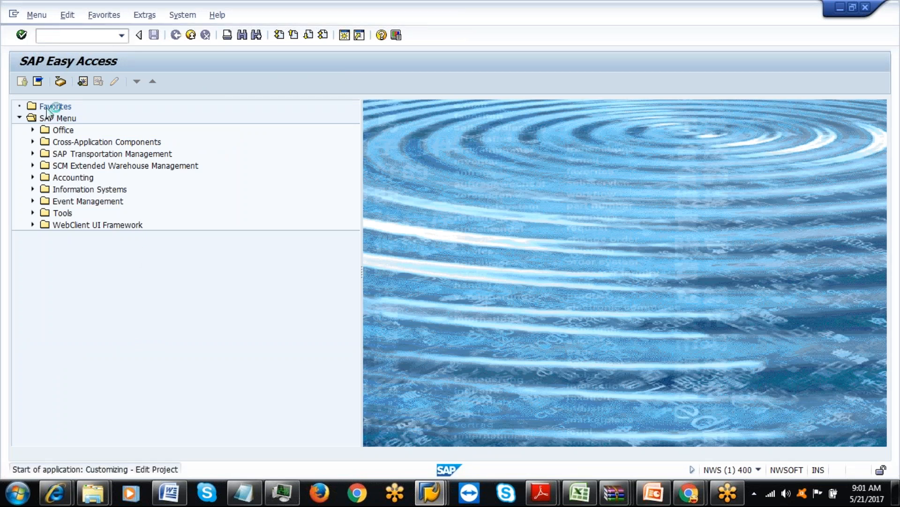
left_click(71, 83)
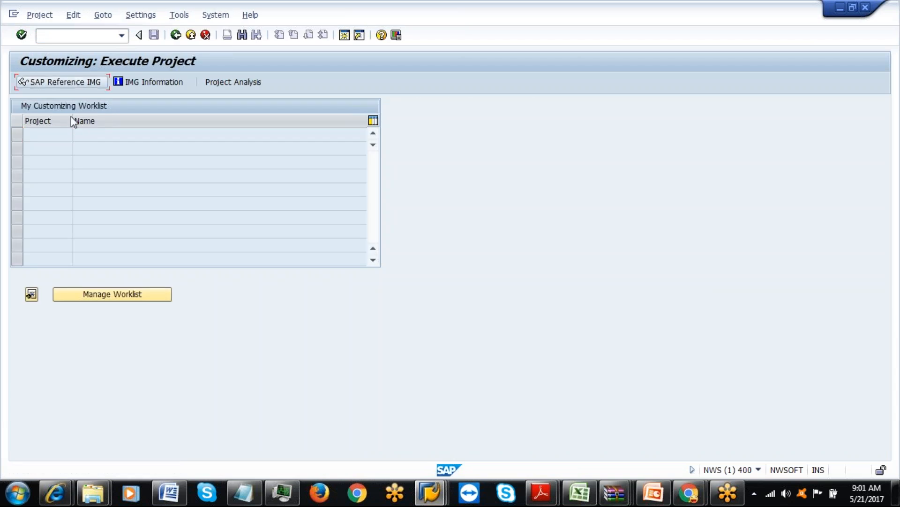
left_click(33, 204)
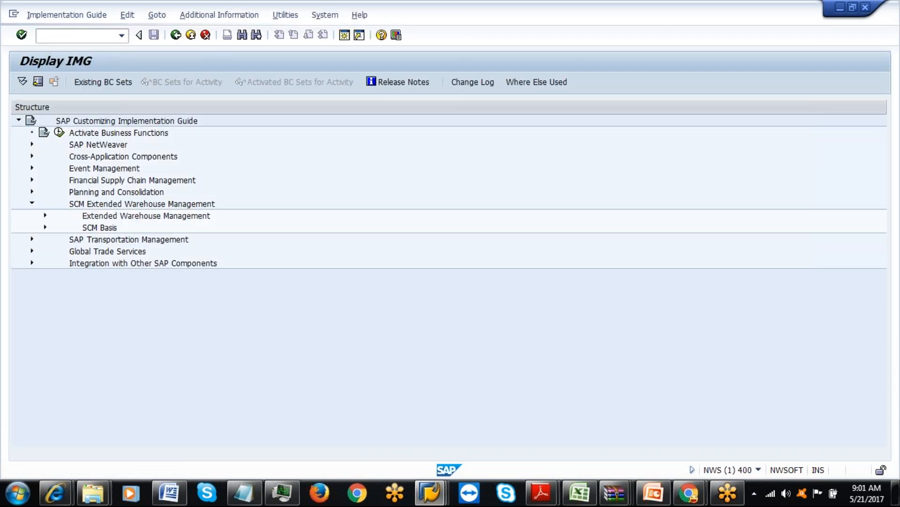
left_click(45, 215)
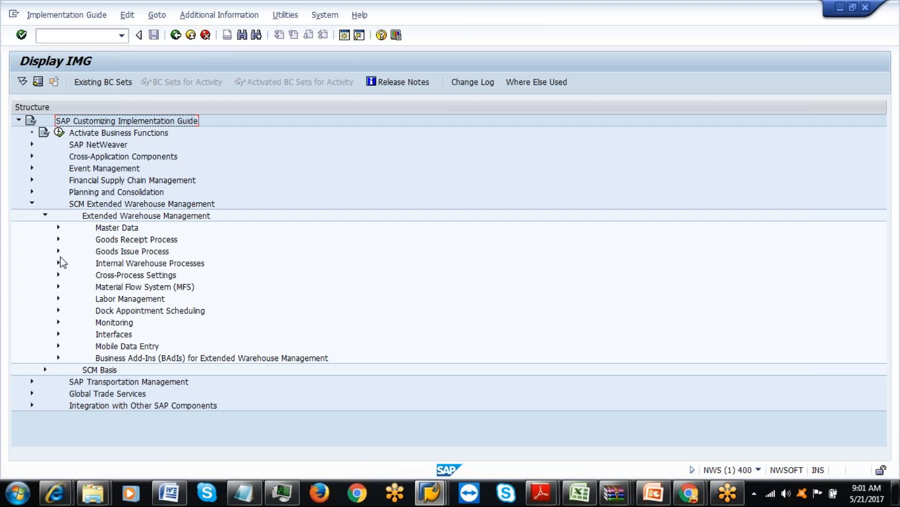
left_click(59, 276)
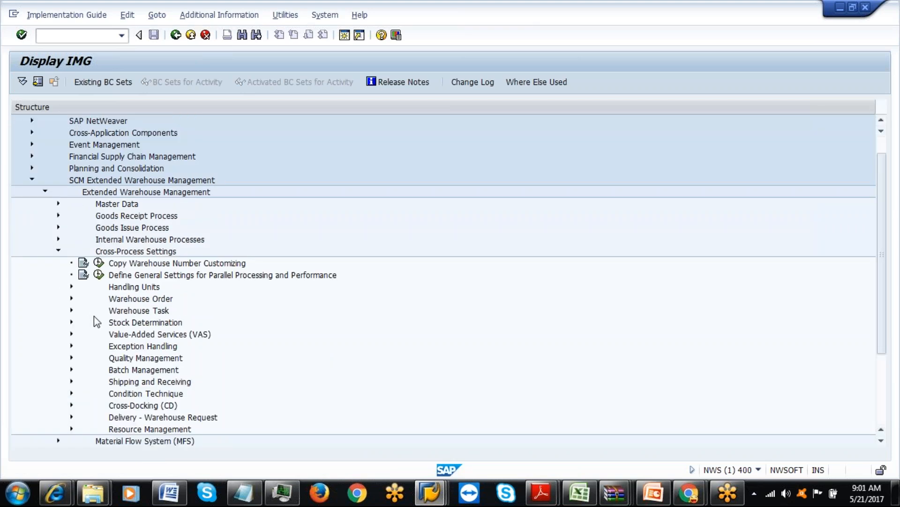
left_click(72, 311)
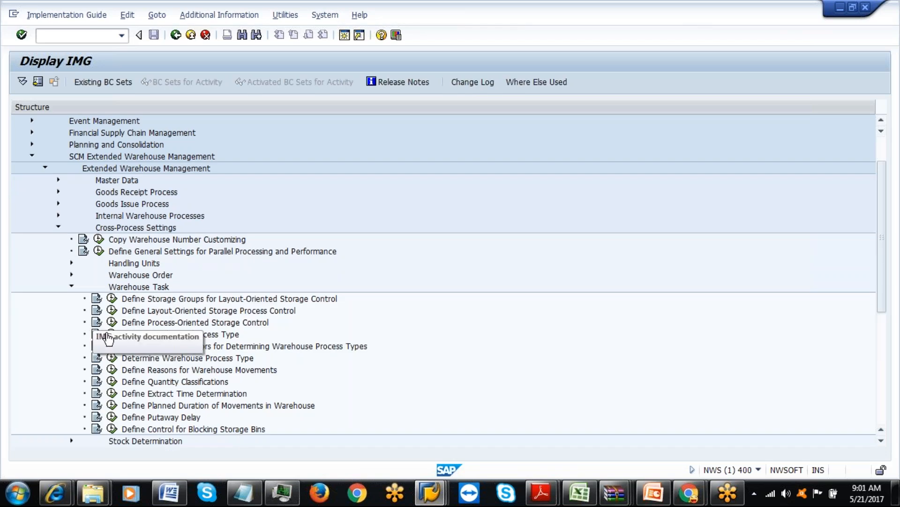
left_click(112, 322)
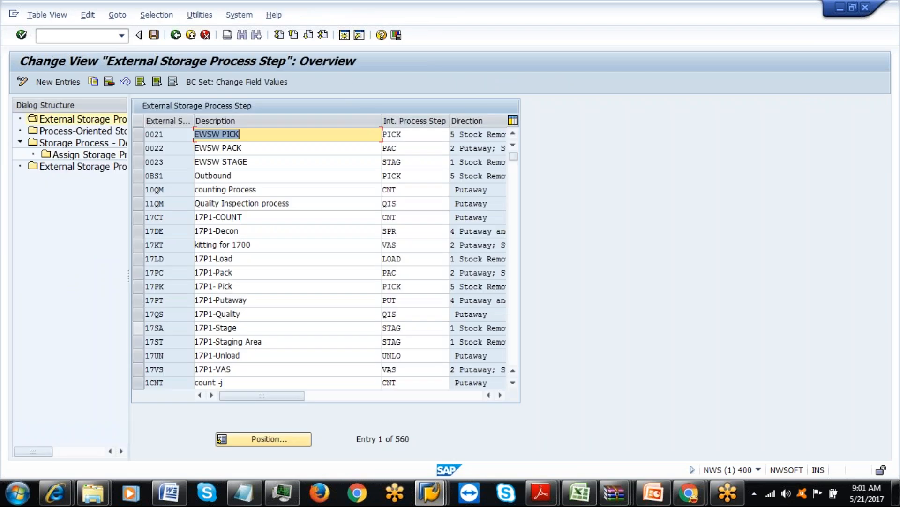
Open the Process-Oriented Storage Control table filtered to Warehouse Number IAML.
left_click(92, 132)
double_click(93, 132)
left_click(168, 16)
left_click(168, 28)
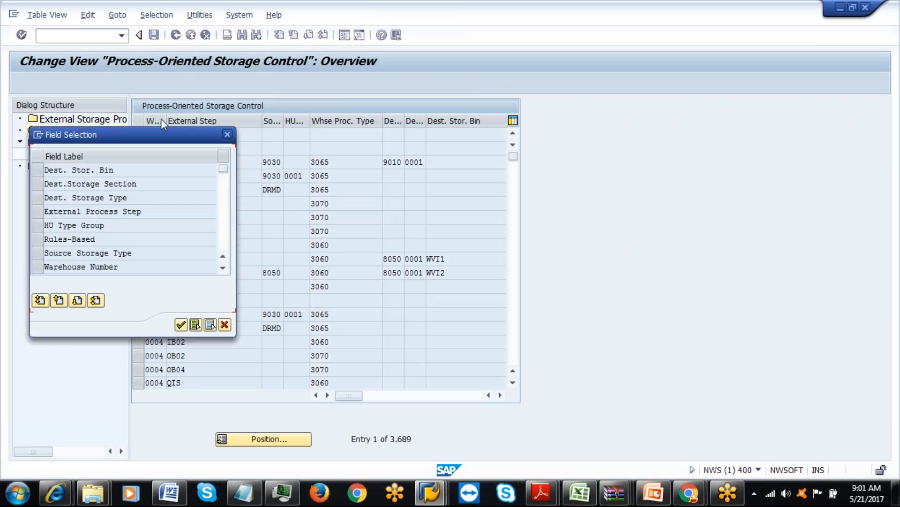
left_click(51, 268)
left_click(180, 325)
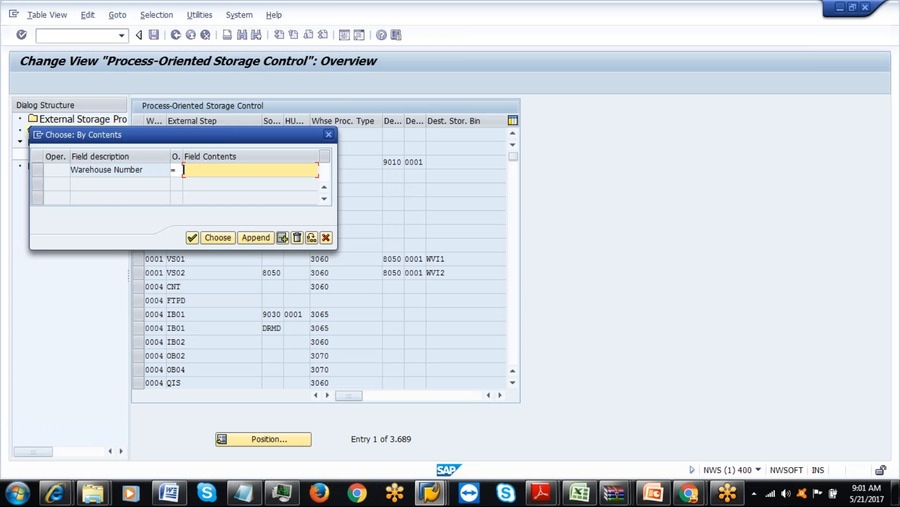
type("IAML")
left_click(211, 238)
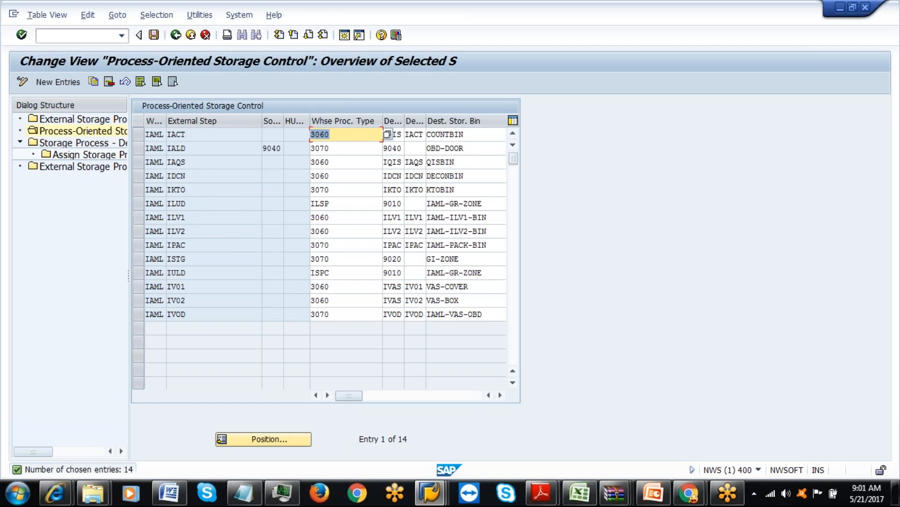
Check the ILUD row's process type, then go back to SAP Easy Access.
left_click(330, 204)
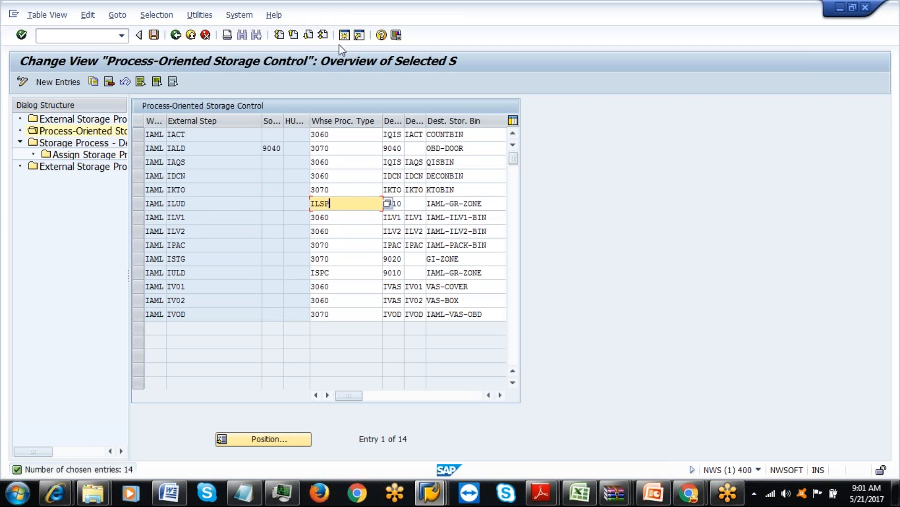
key("Return")
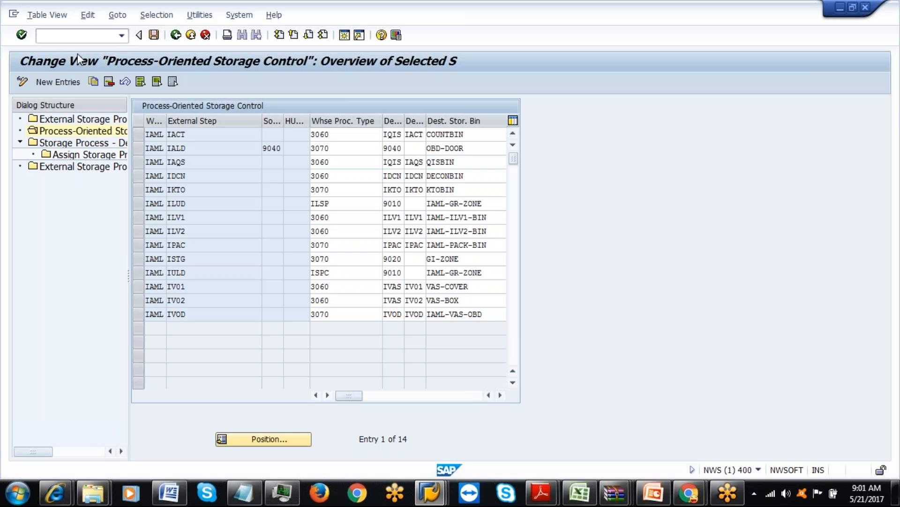
left_click(176, 36)
left_click(177, 35)
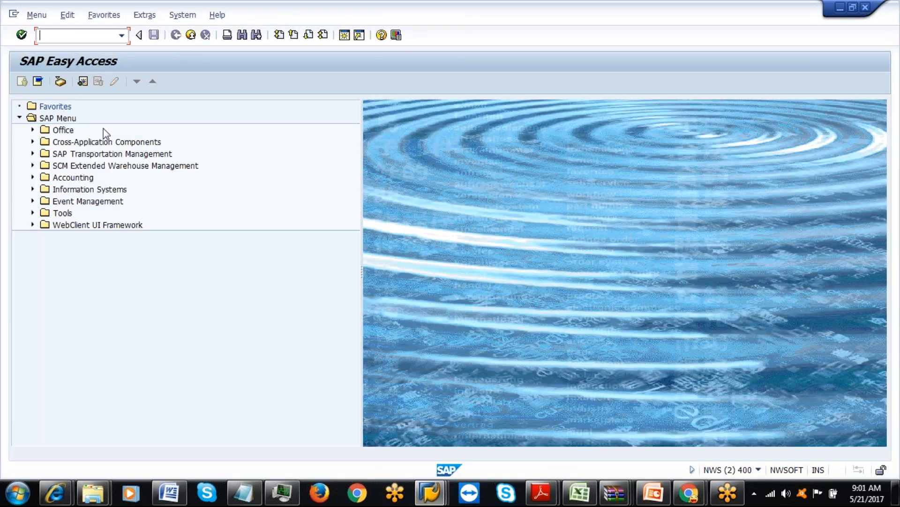
Via SPRO, run Define Warehouse Process Type under Cross-Process Settings > Warehouse Task.
type("spro")
key("Return")
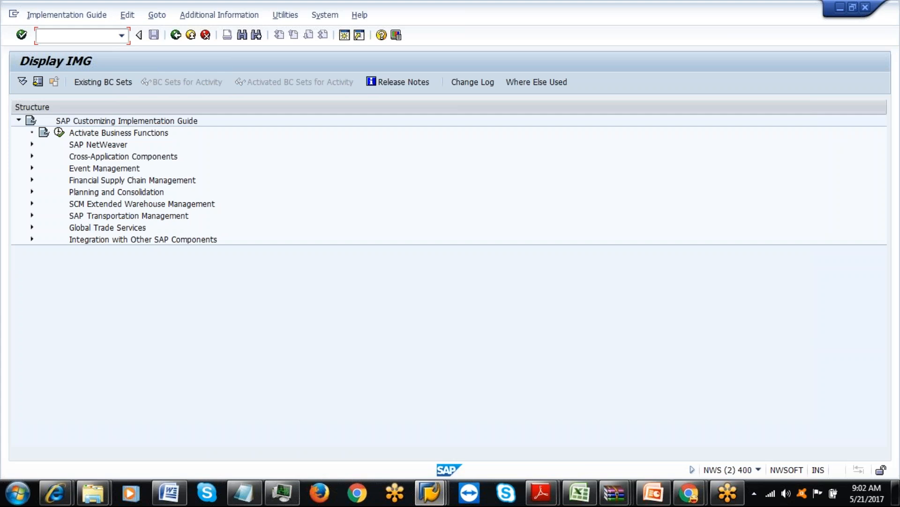
left_click(33, 202)
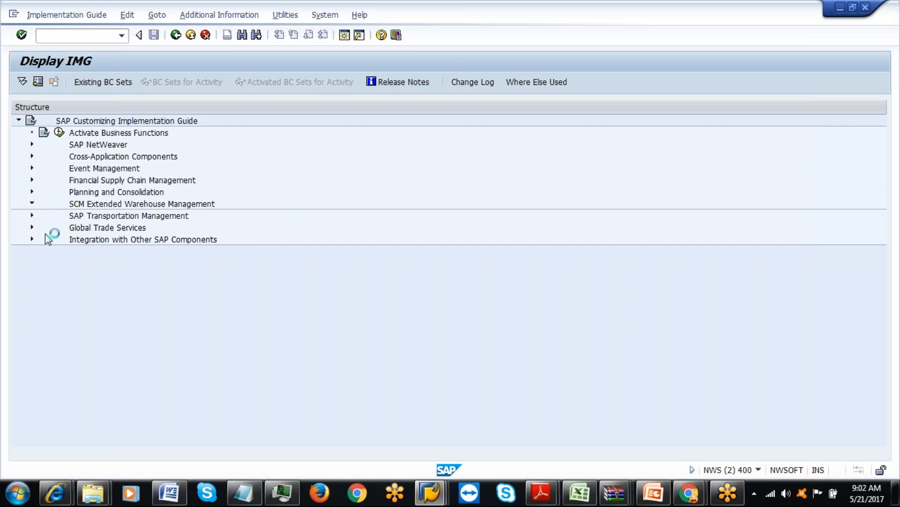
left_click(45, 215)
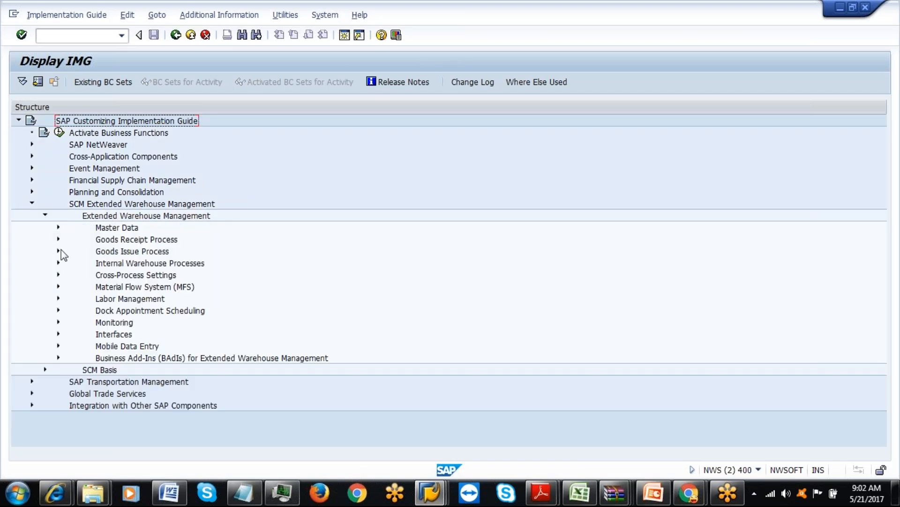
left_click(58, 275)
left_click(72, 311)
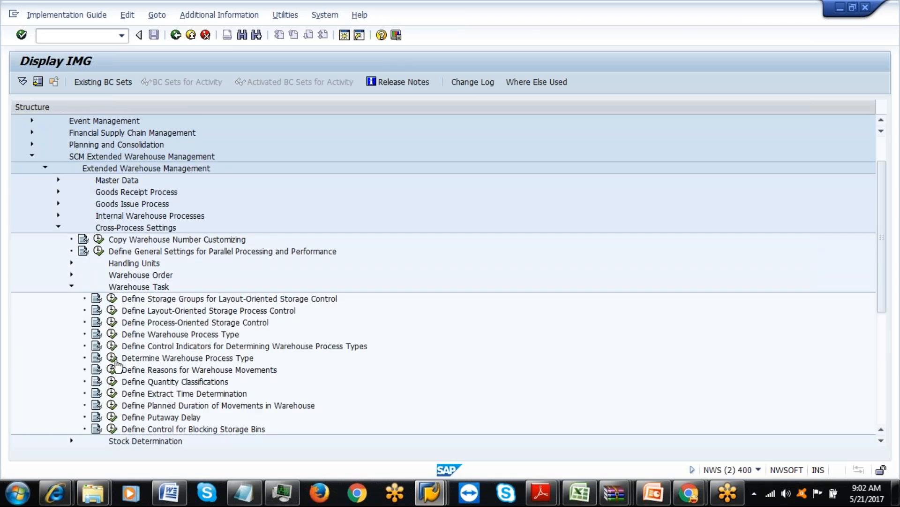
left_click(112, 333)
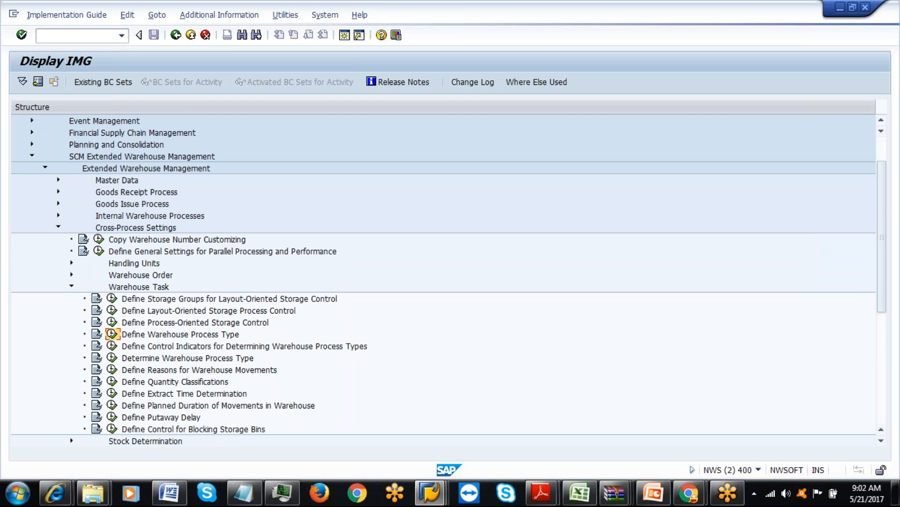
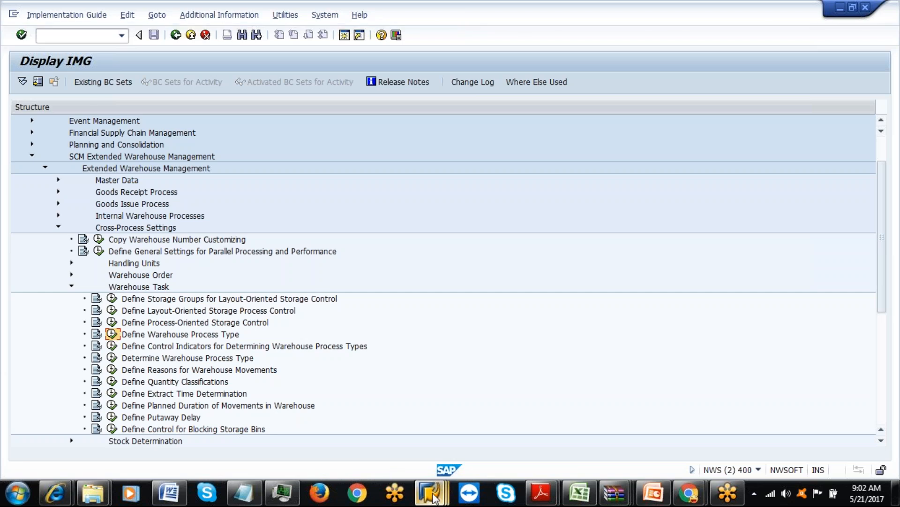
Check the other open sessions, then select inbound delivery 8821 in Maintain Inbound Delivery.
mouse_move(435, 498)
left_click(371, 418)
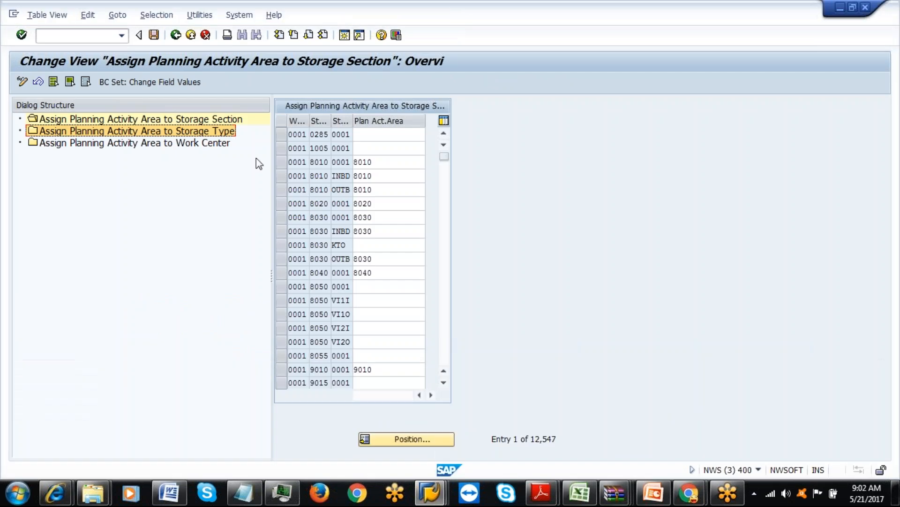
mouse_move(430, 493)
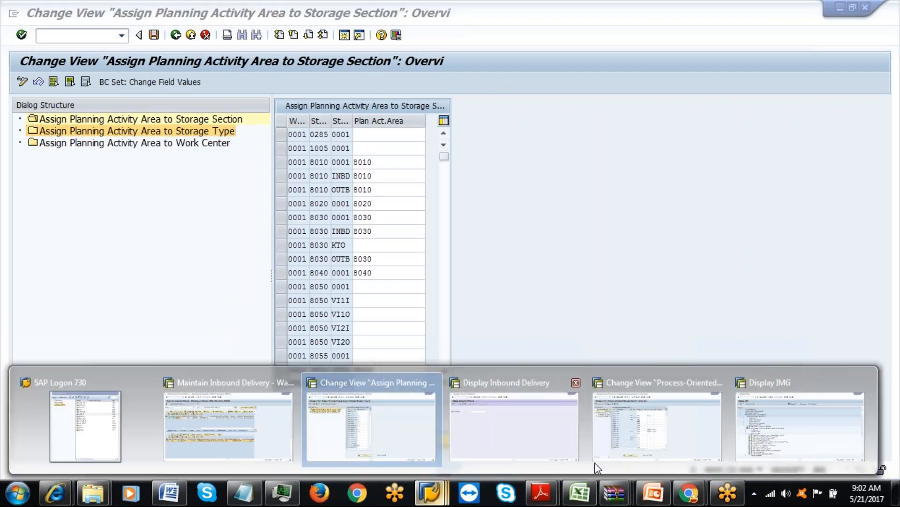
left_click(760, 417)
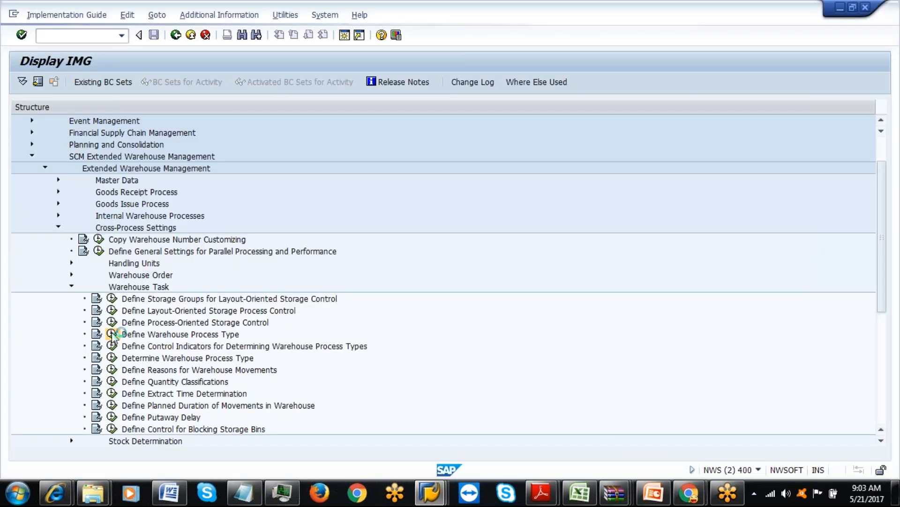
mouse_move(430, 492)
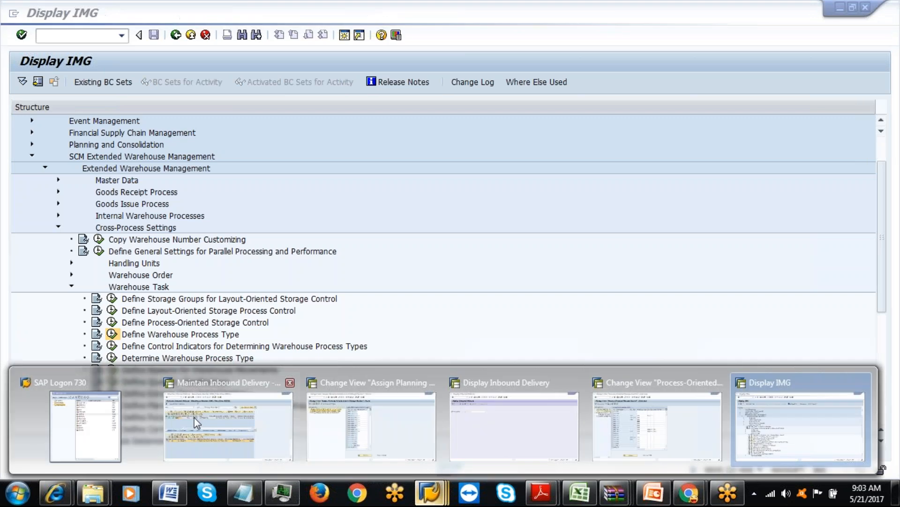
left_click(196, 418)
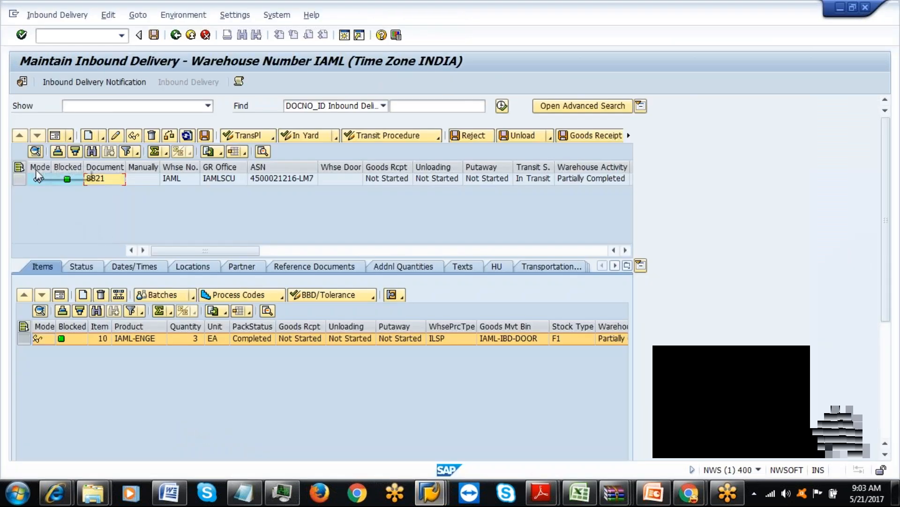
left_click(21, 180)
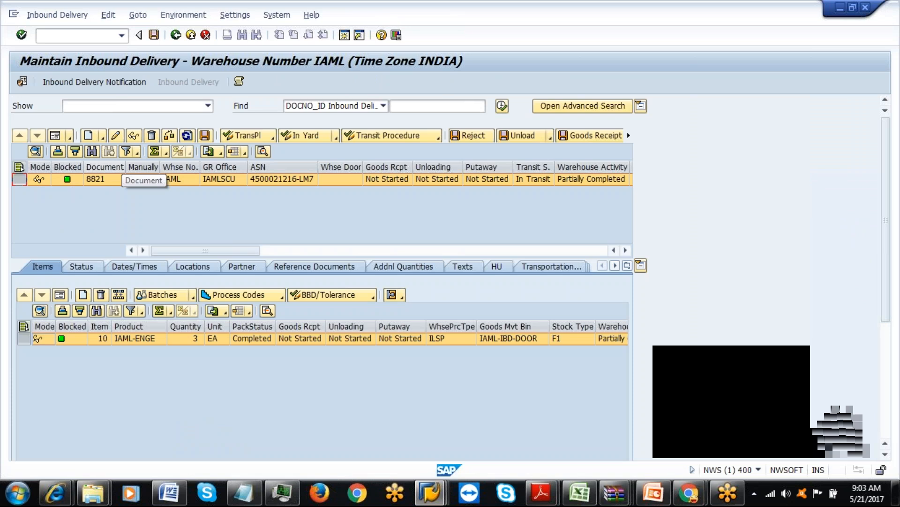
left_click(101, 184)
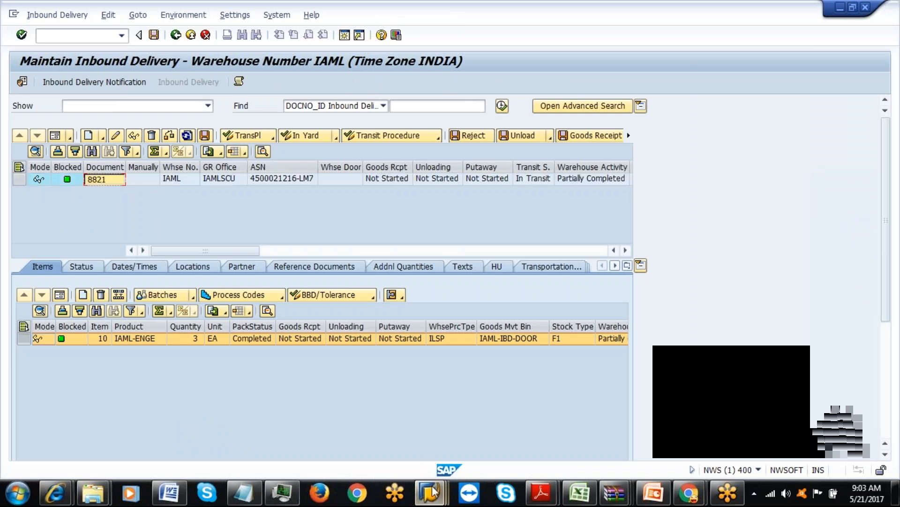
Return to the Warehouse Process Type overview by way of the Process-Oriented Storage Control window.
mouse_move(433, 491)
left_click(690, 413)
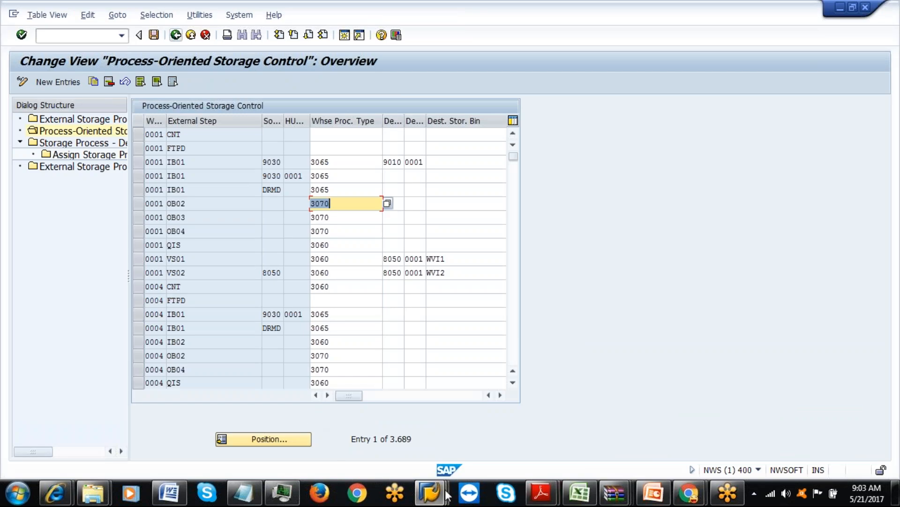
mouse_move(430, 493)
left_click(797, 412)
Jump to entry IAML ILSP, view its details, then back out twice to the IMG structure.
left_click(167, 439)
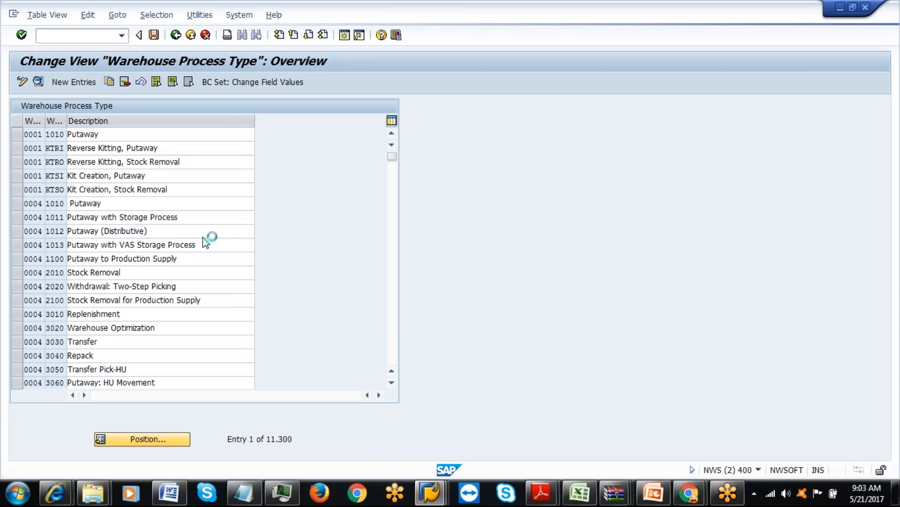
type("IAML")
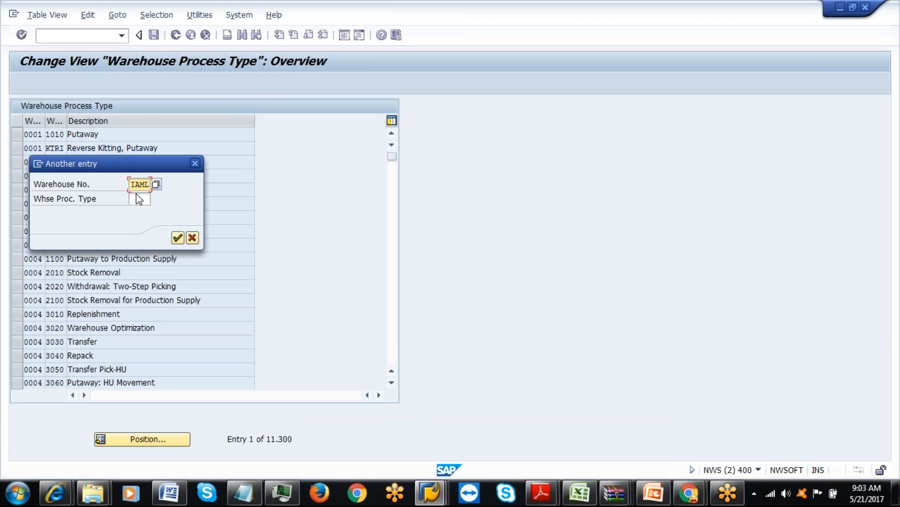
left_click(137, 197)
type("ILSP")
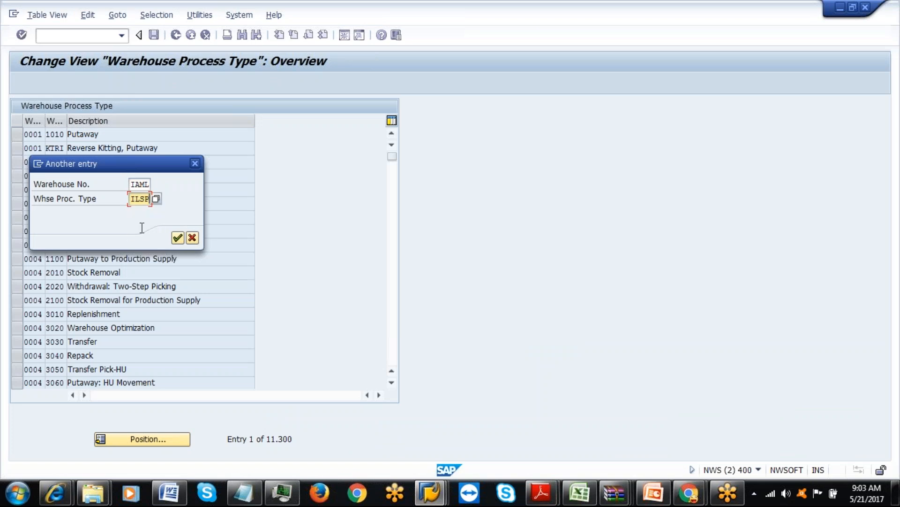
left_click(178, 238)
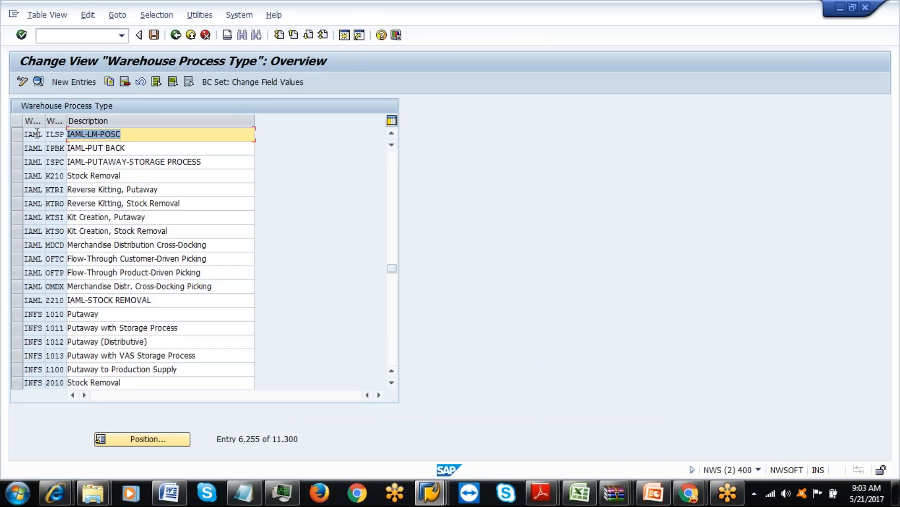
left_click(18, 134)
left_click(38, 82)
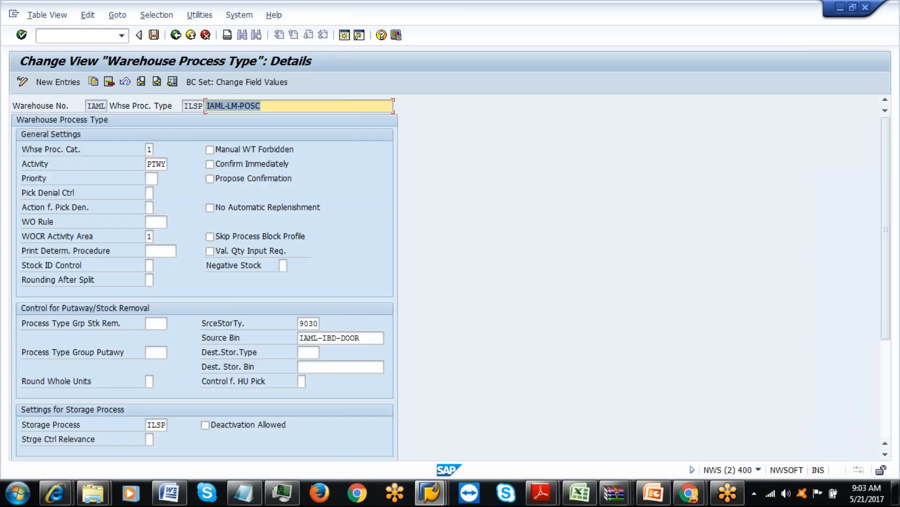
left_click(176, 35)
left_click(176, 35)
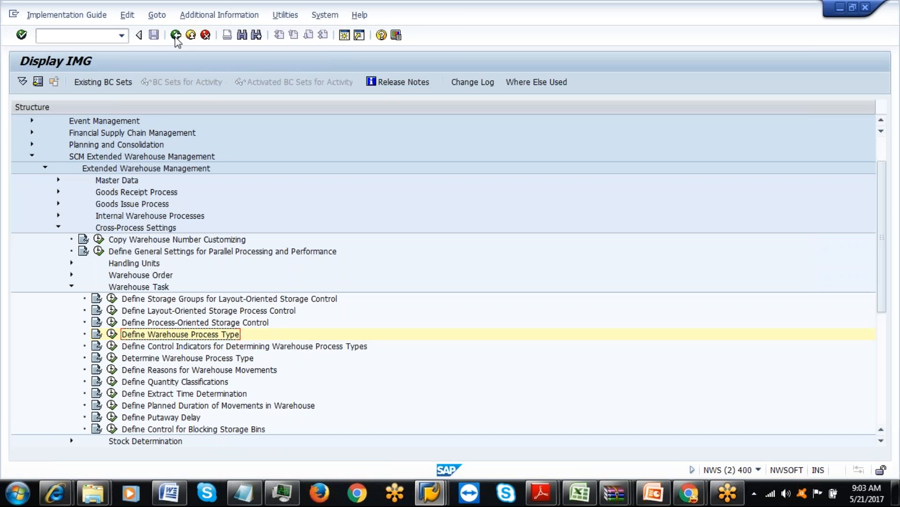
Close the Process-Oriented Storage Control and customizing views and return to SAP Easy Access.
left_click(176, 36)
mouse_move(429, 492)
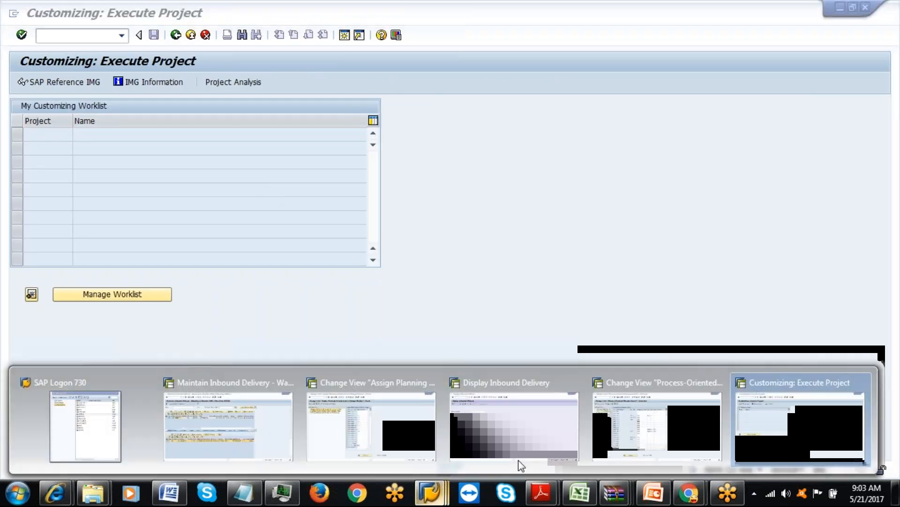
left_click(659, 434)
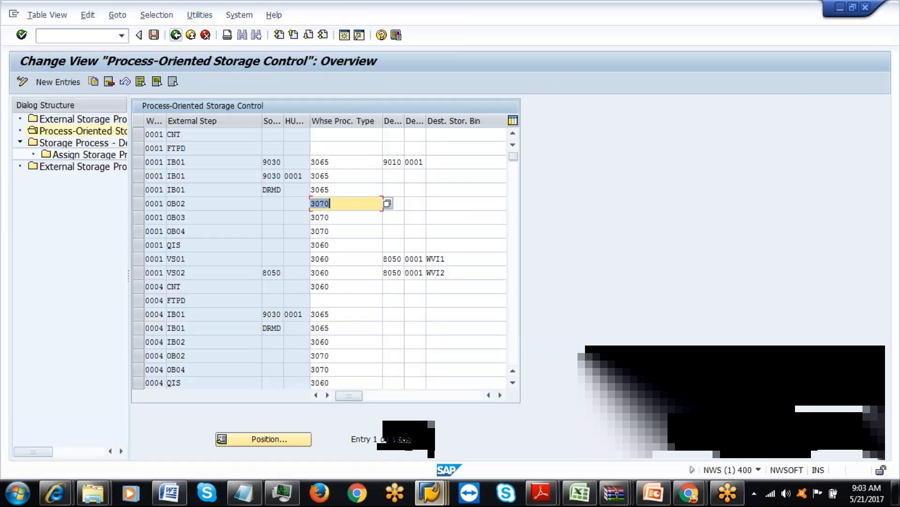
left_click(191, 35)
left_click(191, 36)
left_click(191, 35)
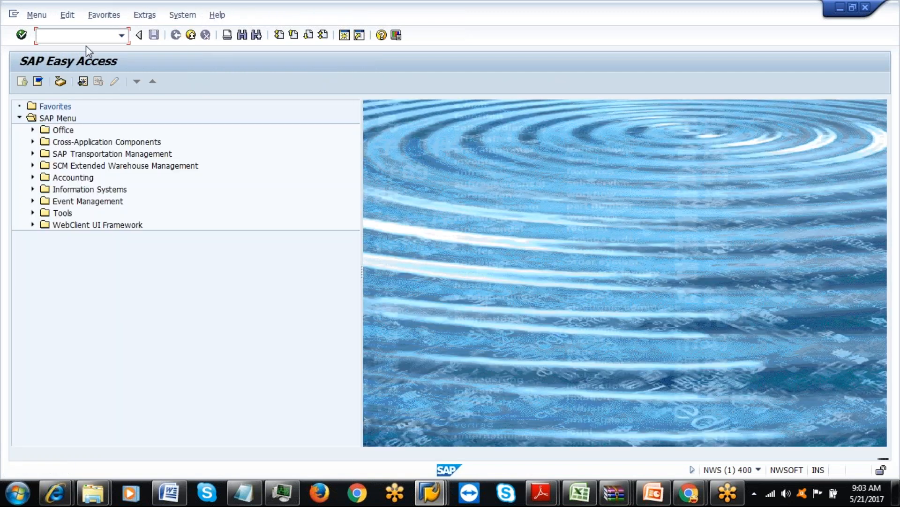
Via SPRO, run Generate Activity Area from Storage Type under SCM EWM > Master Data > Activity Areas.
type("spro")
key("Return")
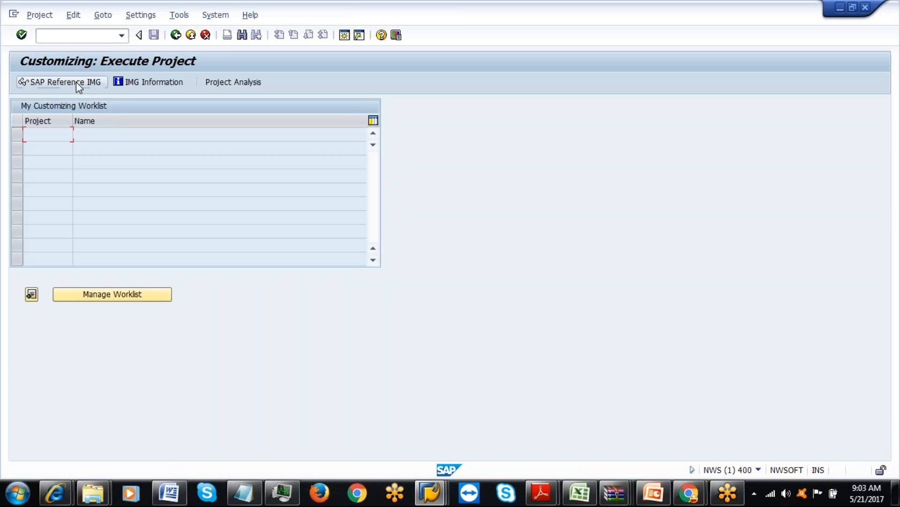
left_click(76, 81)
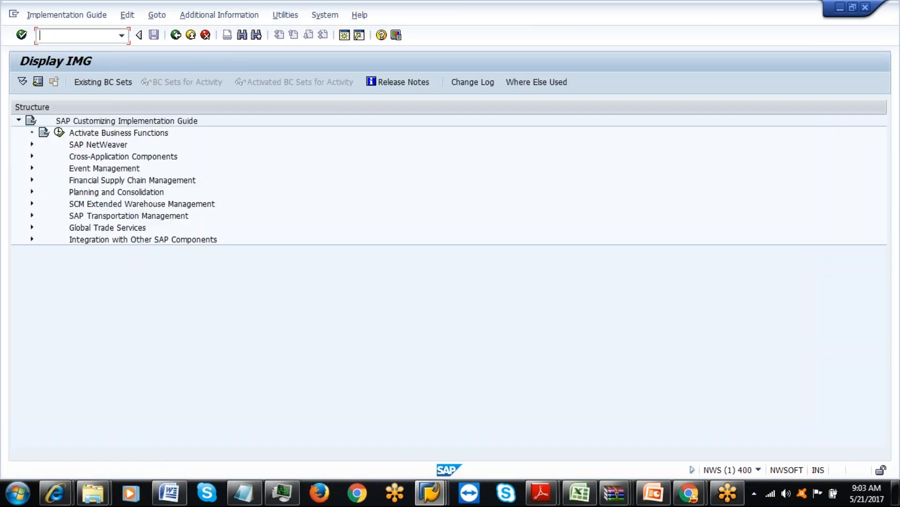
left_click(32, 203)
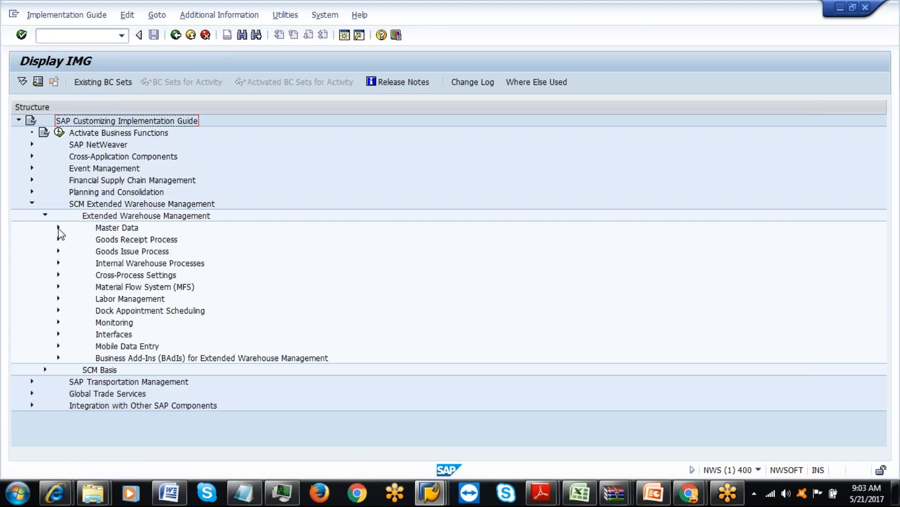
left_click(58, 228)
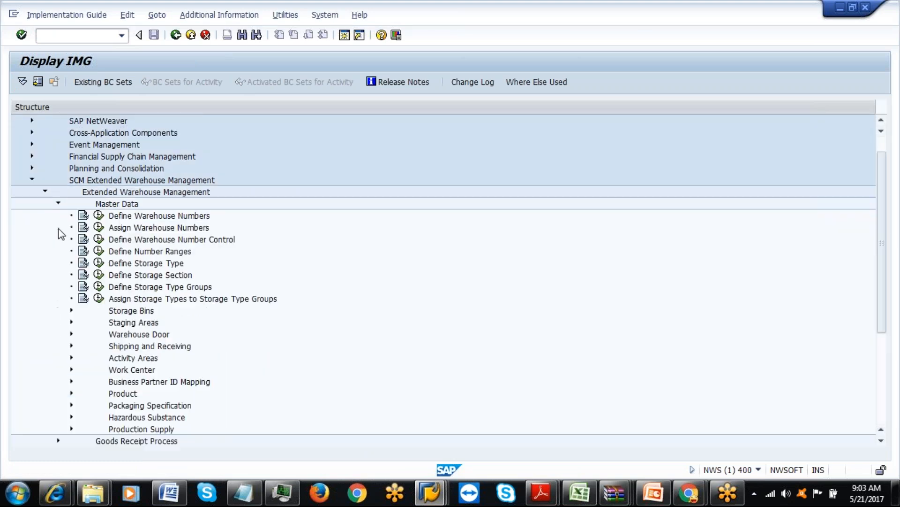
left_click(71, 358)
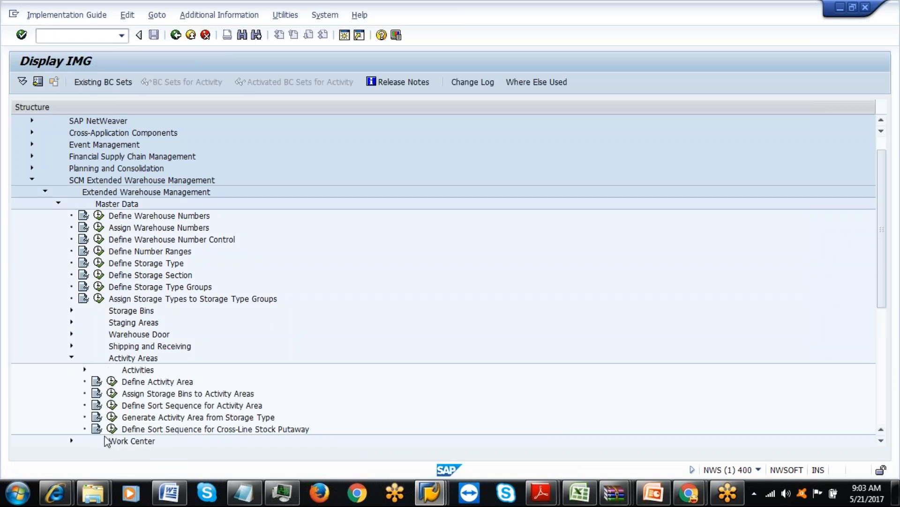
left_click(112, 417)
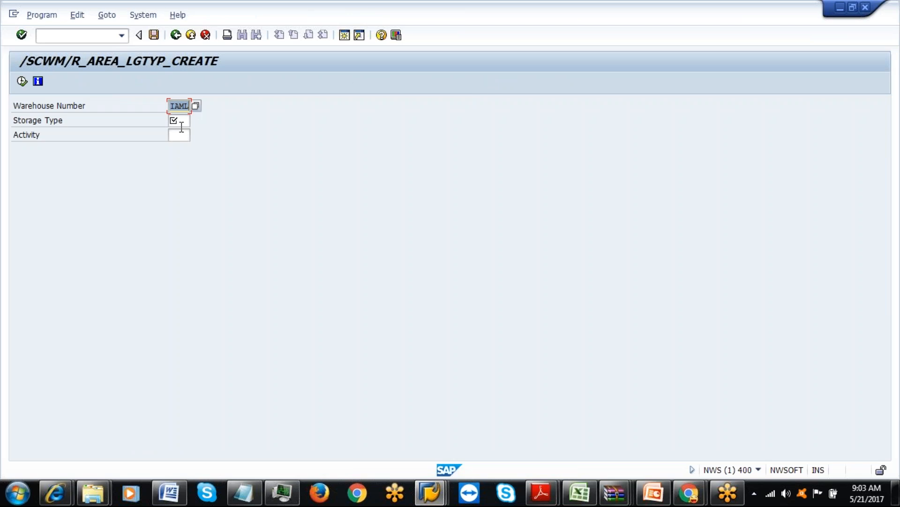
Generate activity areas for storage type 9030, confirming replacement and the request, then dismiss the object-name error.
left_click(181, 121)
type("9030")
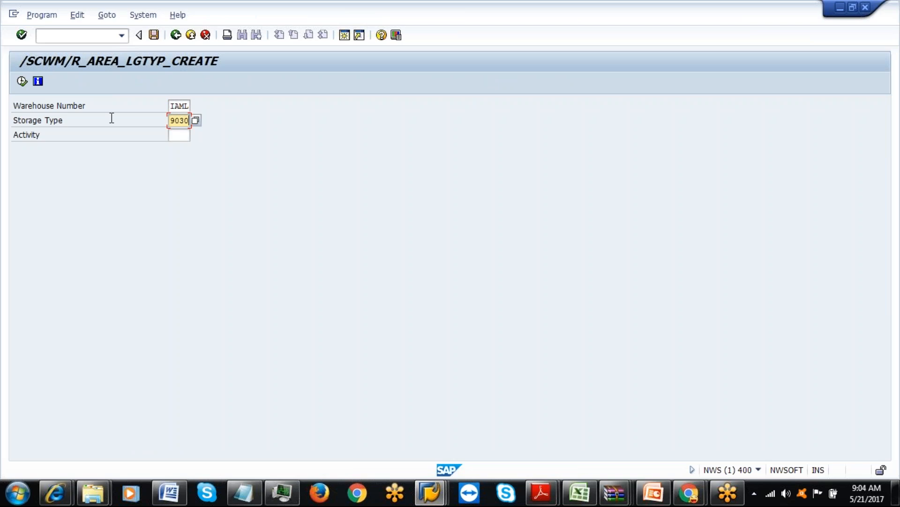
left_click(21, 81)
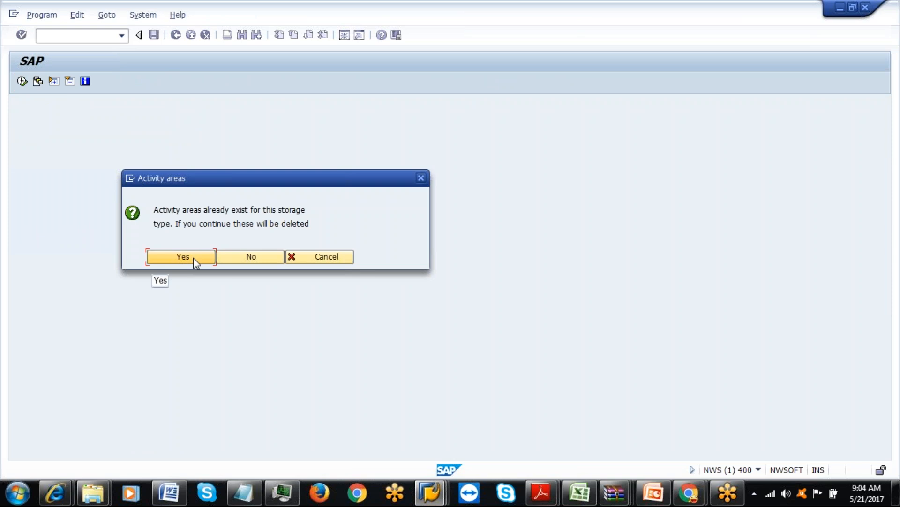
left_click(193, 258)
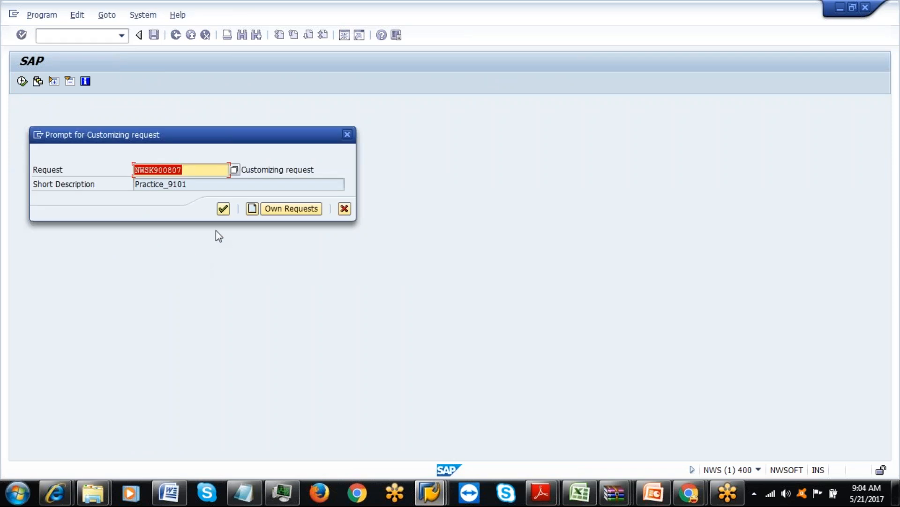
left_click(224, 209)
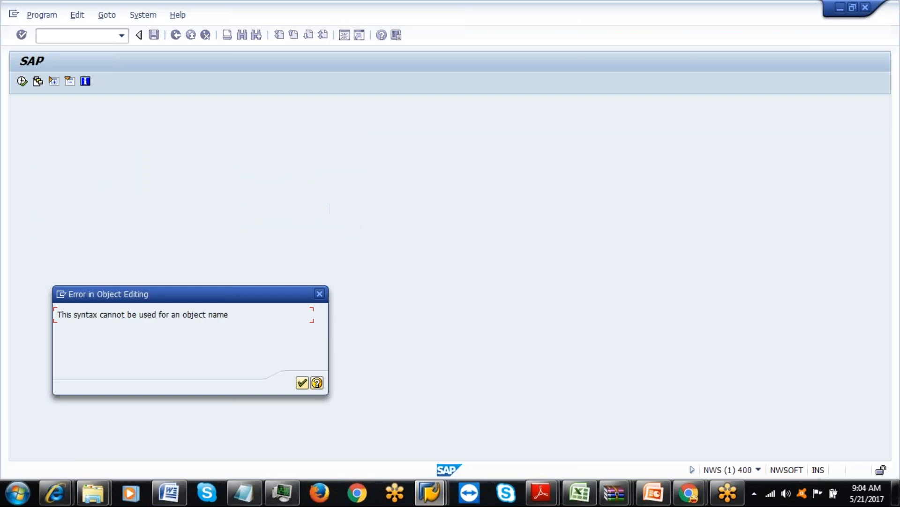
left_click(300, 383)
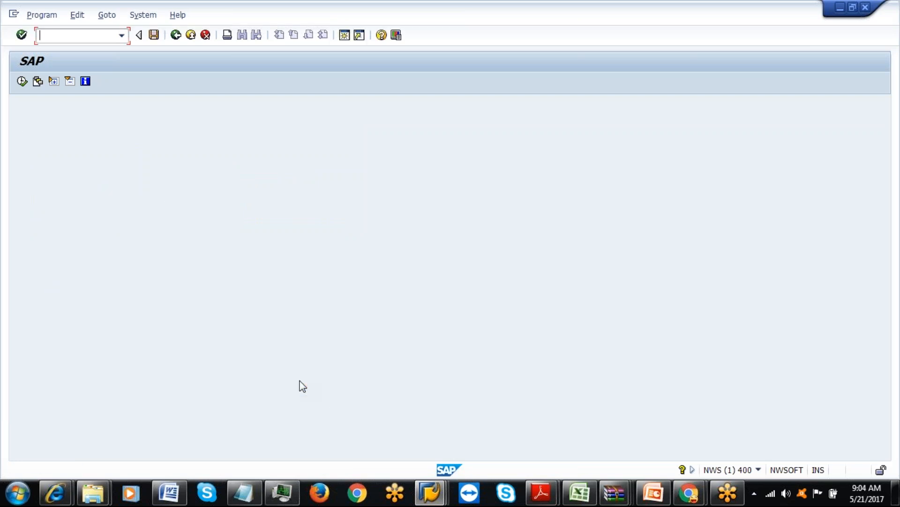
left_click(174, 38)
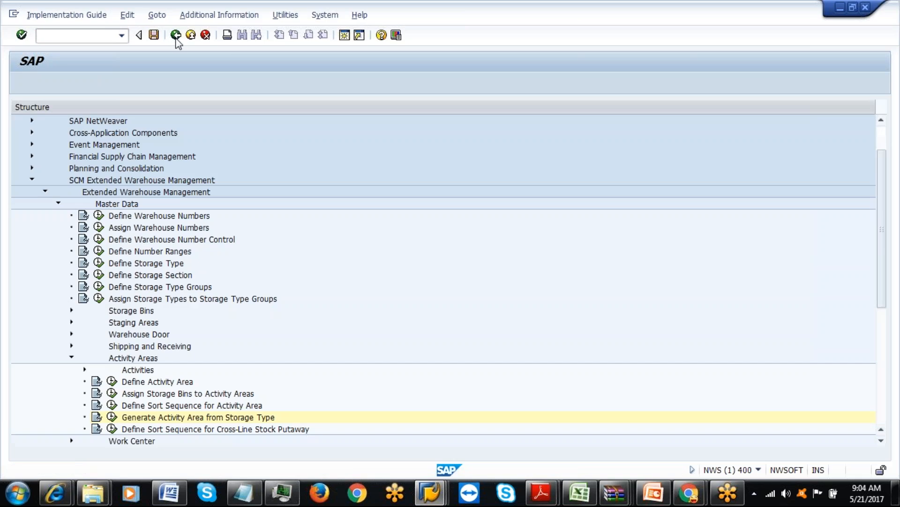
Open Define Activity Area and jump to warehouse IAML, activity area 9030.
left_click(112, 381)
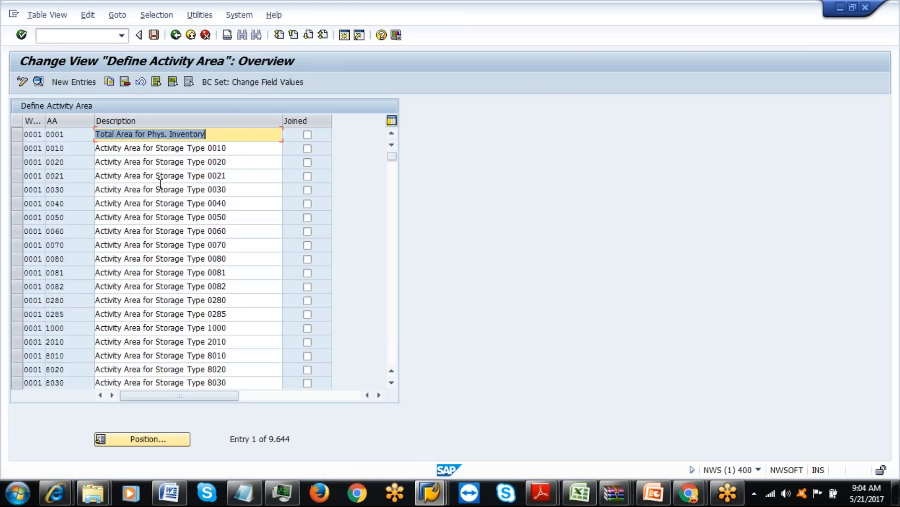
left_click(144, 441)
type("I")
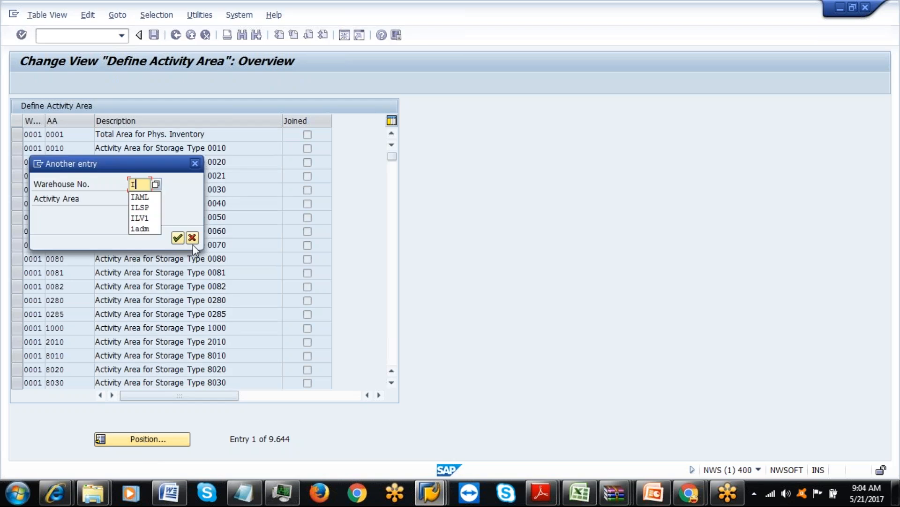
type("AML")
key("Tab")
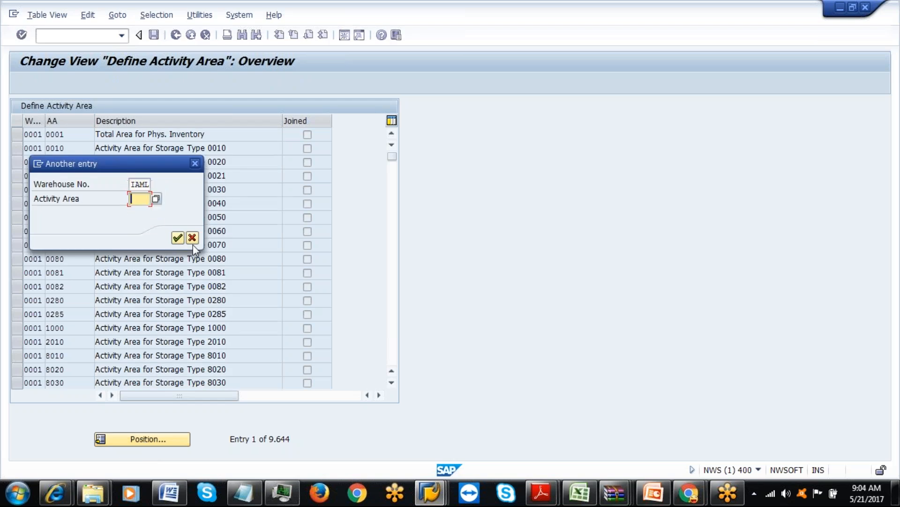
type("9030")
left_click(178, 238)
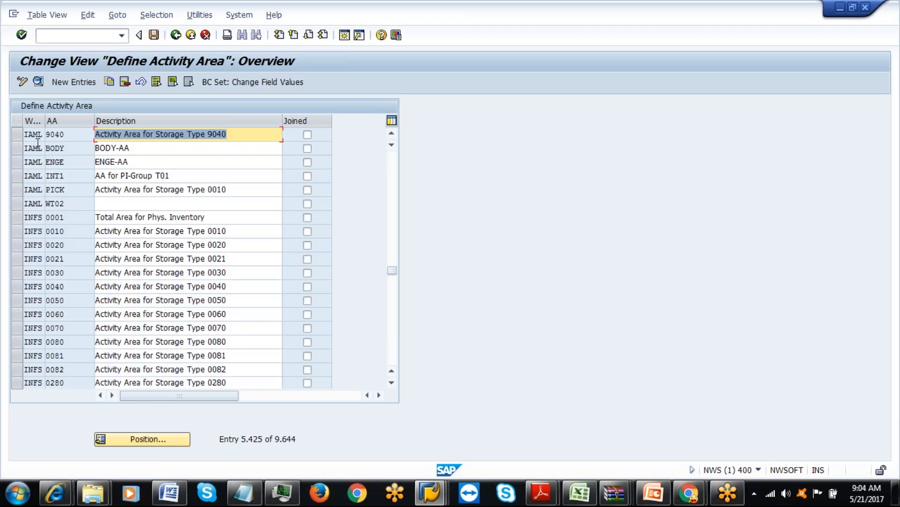
Add activity area 9030 'LM-AA' for warehouse IAML and save it under the customizing request.
left_click(71, 83)
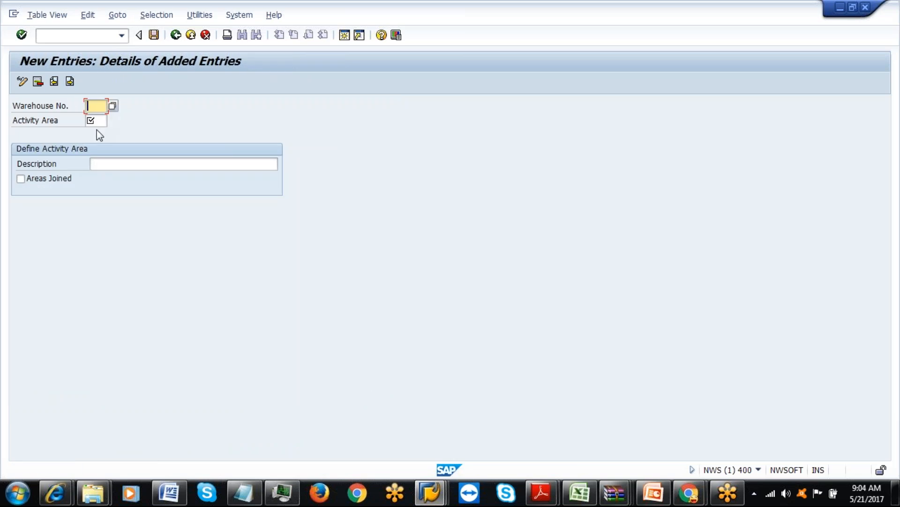
type("IAML")
left_click(99, 124)
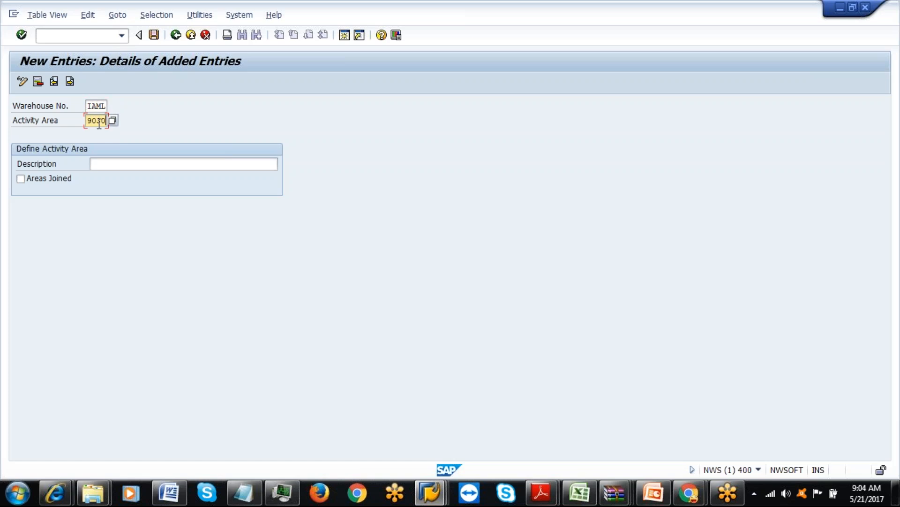
left_click(123, 169)
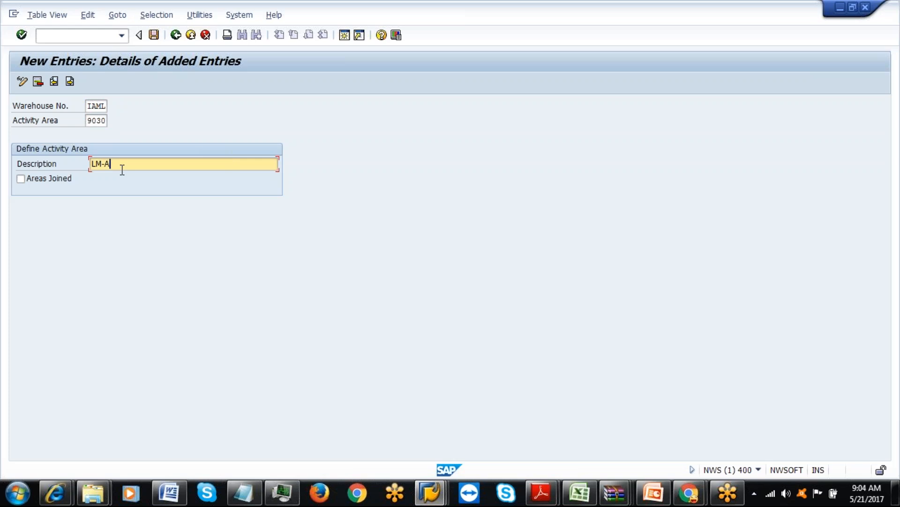
key("Return")
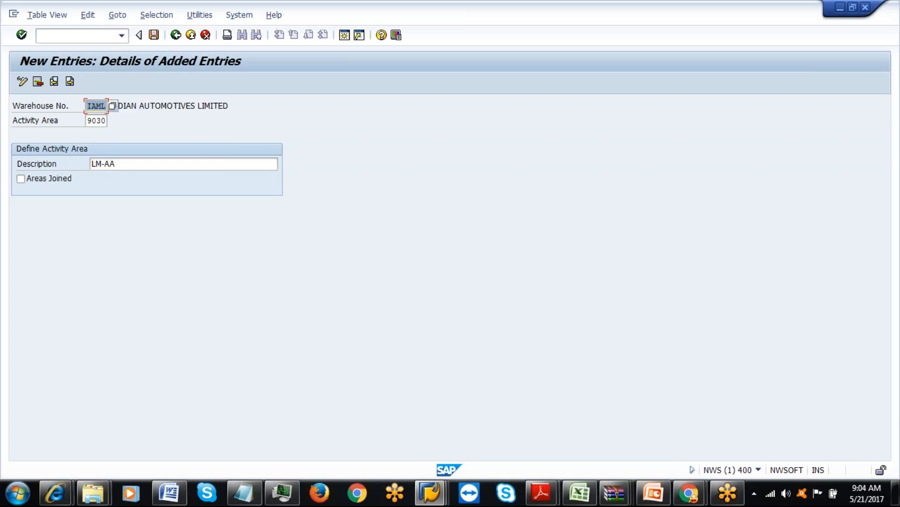
left_click(154, 34)
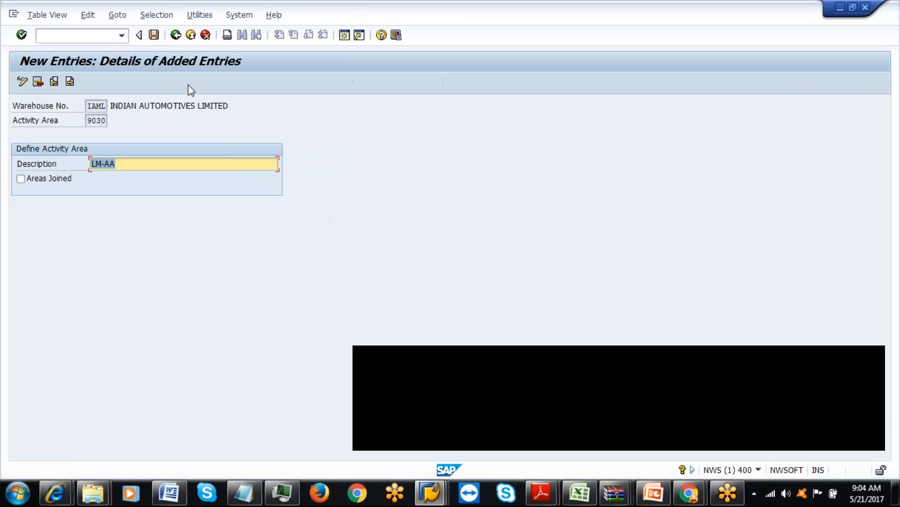
left_click(175, 35)
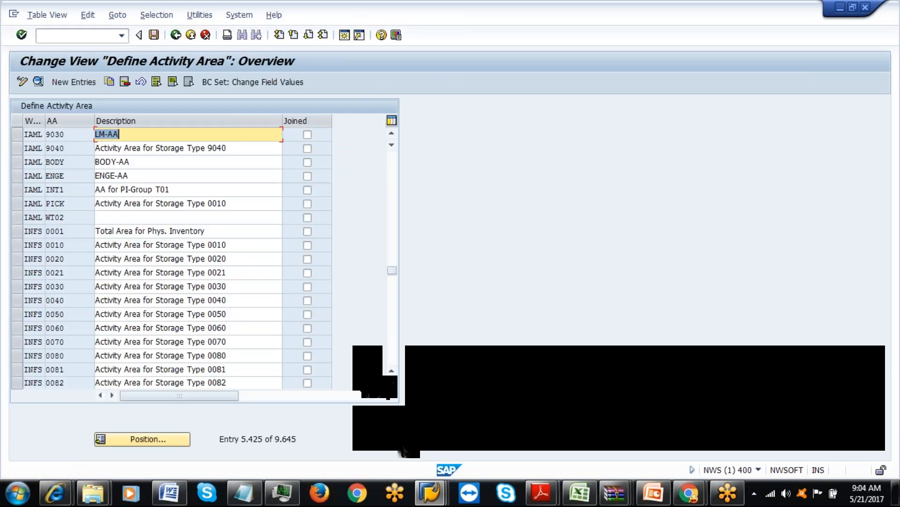
Open Assign Planning Activity Area to Storage Type.
mouse_move(440, 502)
left_click(360, 433)
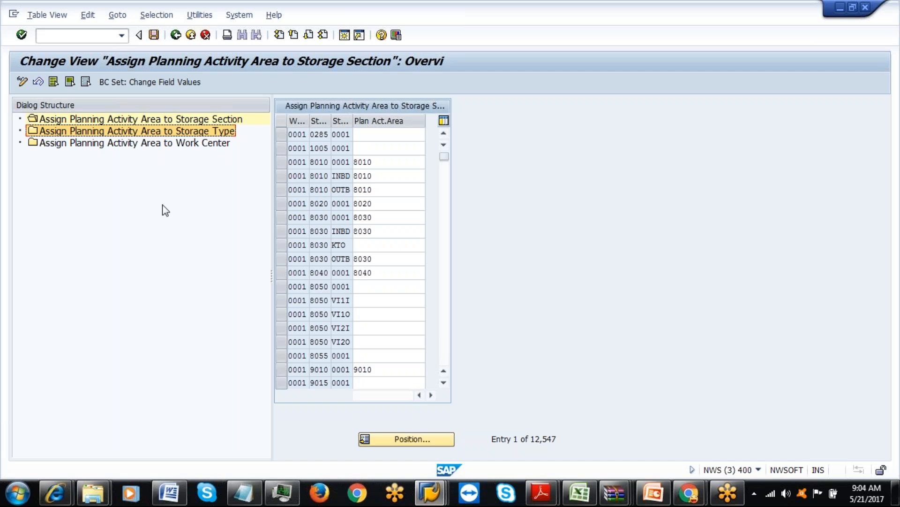
double_click(193, 136)
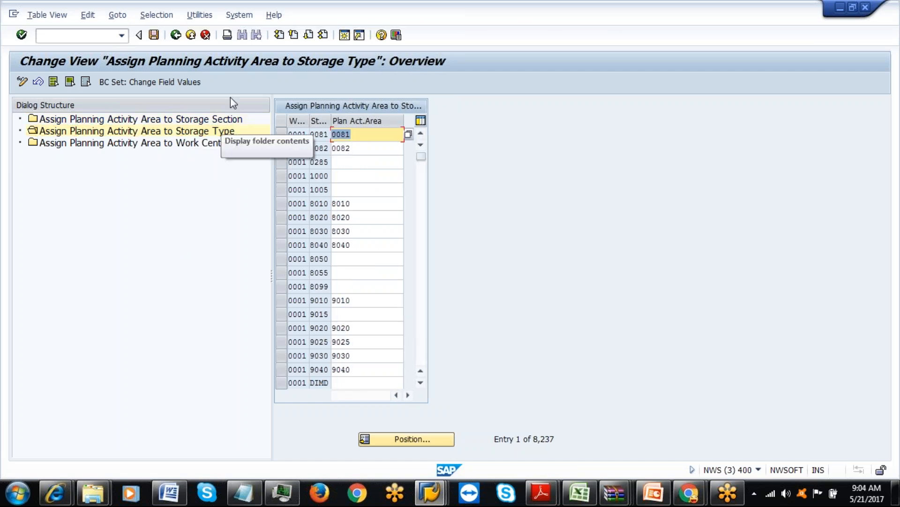
Filter the assignment entries by contents to Warehouse Number IAML.
left_click(156, 15)
left_click(156, 30)
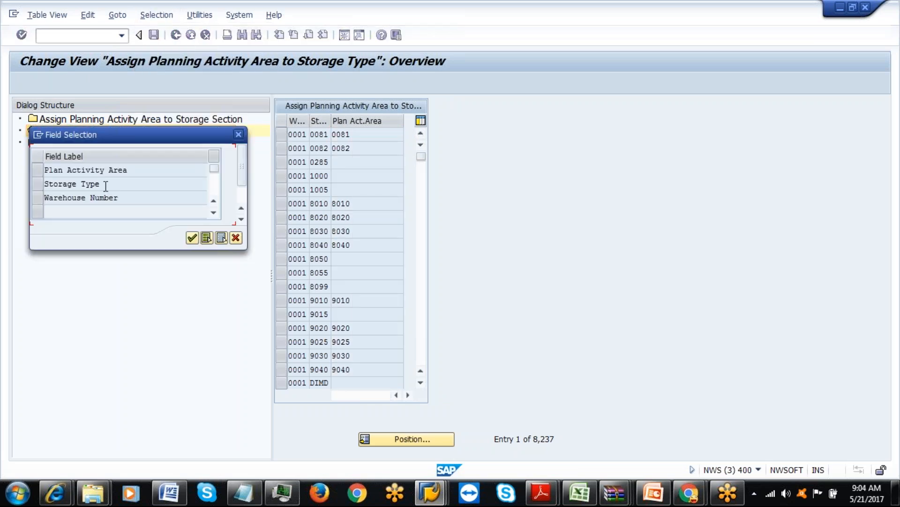
left_click(38, 199)
left_click(191, 238)
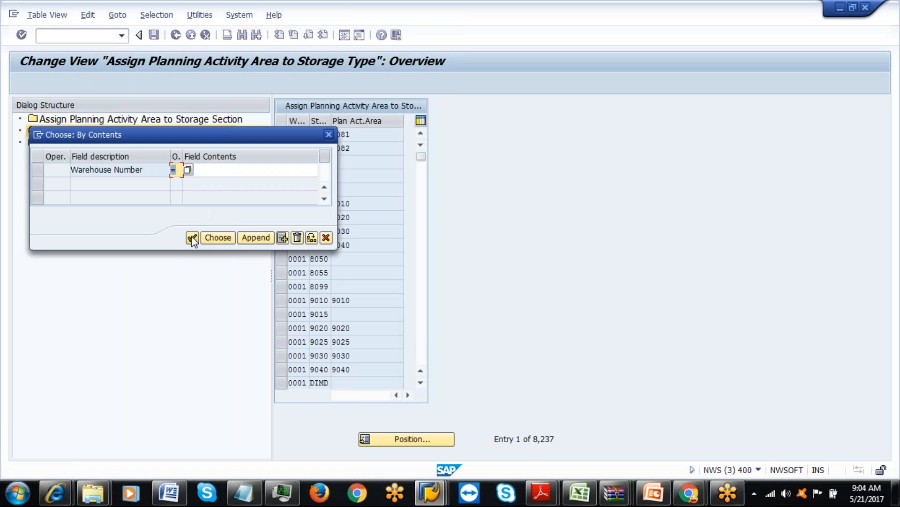
left_click(201, 169)
left_click(202, 180)
left_click(218, 238)
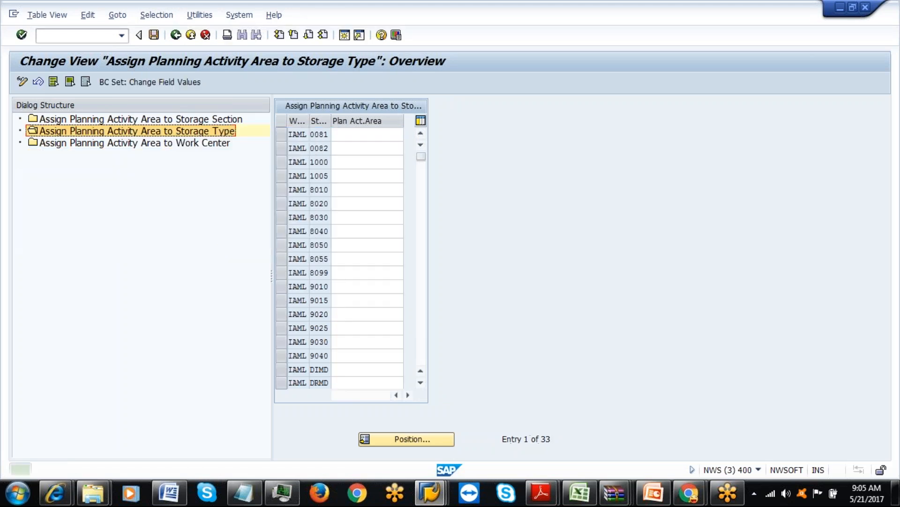
Enter planning activity area 9030 for storage type 9030, save with the request, and go back.
left_click(350, 342)
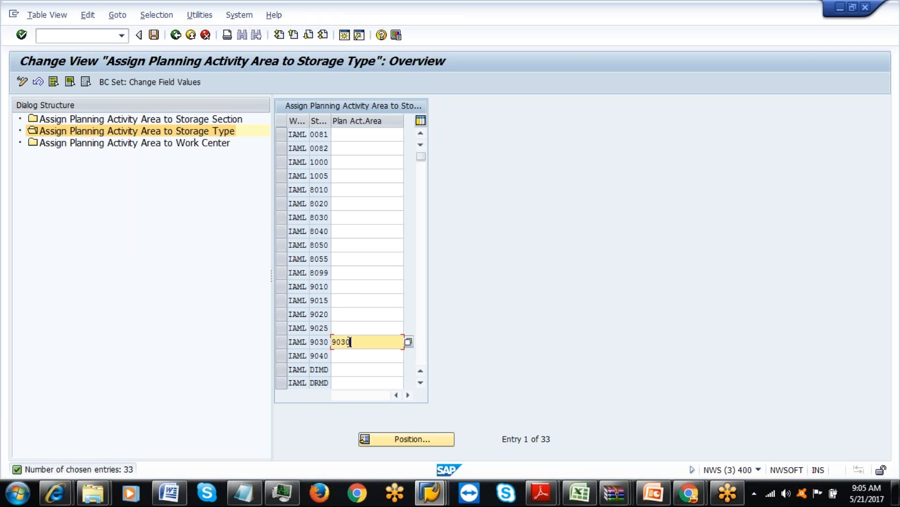
left_click(154, 34)
left_click(194, 223)
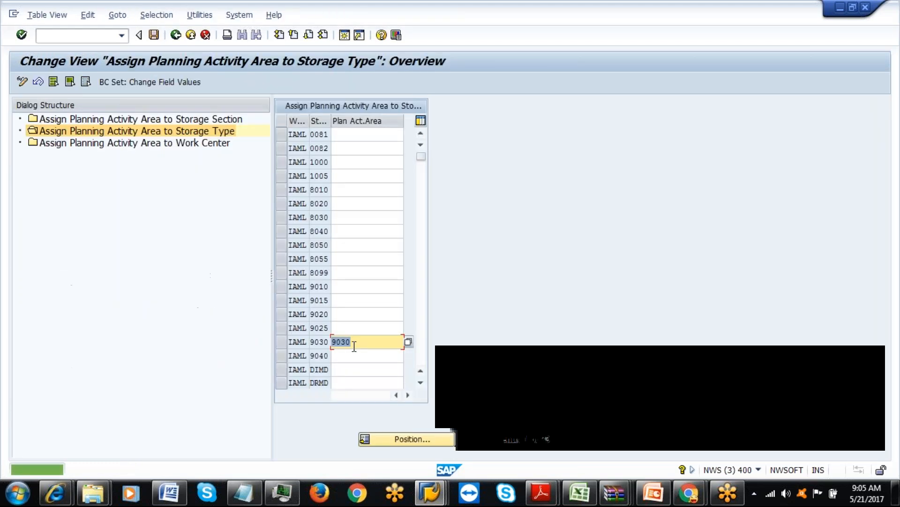
left_click(360, 345)
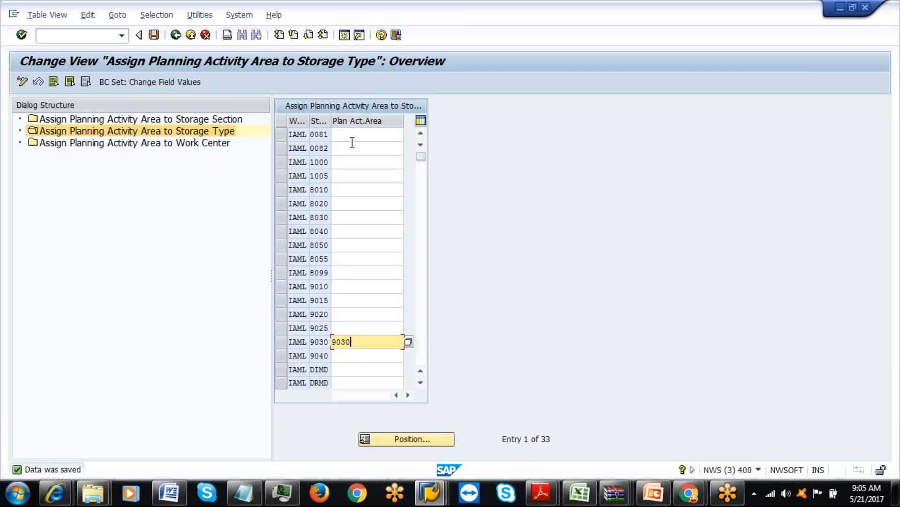
left_click(176, 35)
left_click(176, 36)
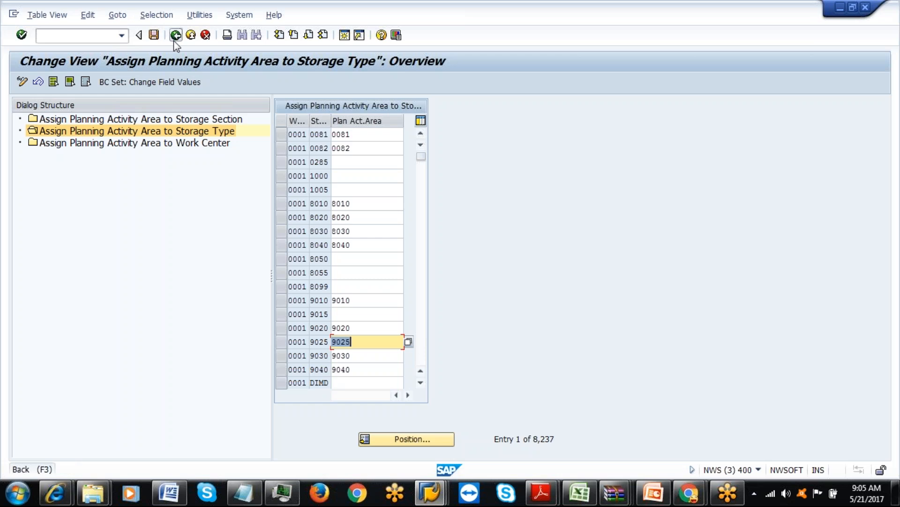
Back out of customizing to the SAP Easy Access menu.
left_click(177, 36)
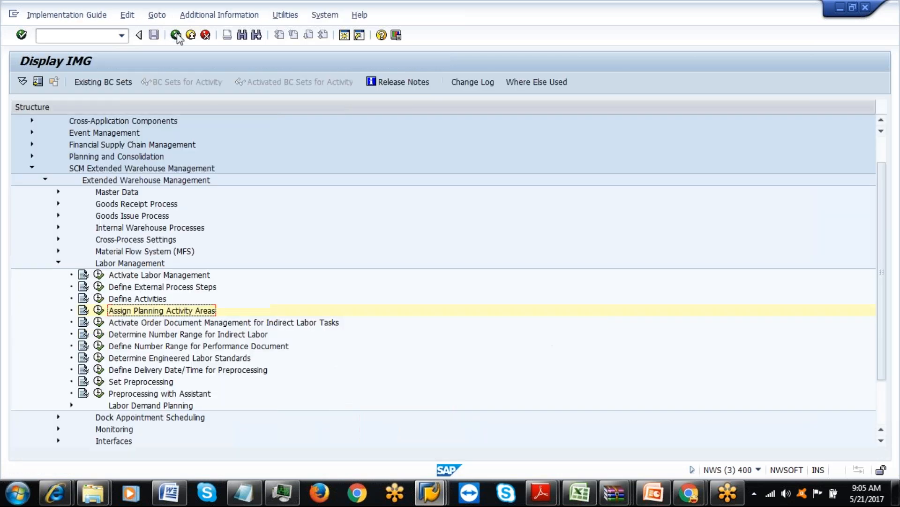
left_click(178, 37)
left_click(177, 36)
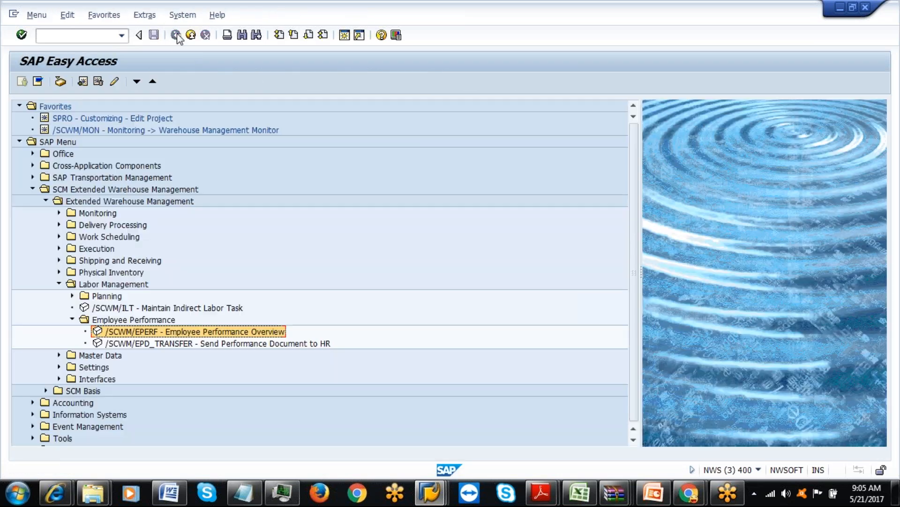
Exit the Display Inbound Delivery session and decline the connection error details.
left_click(430, 492)
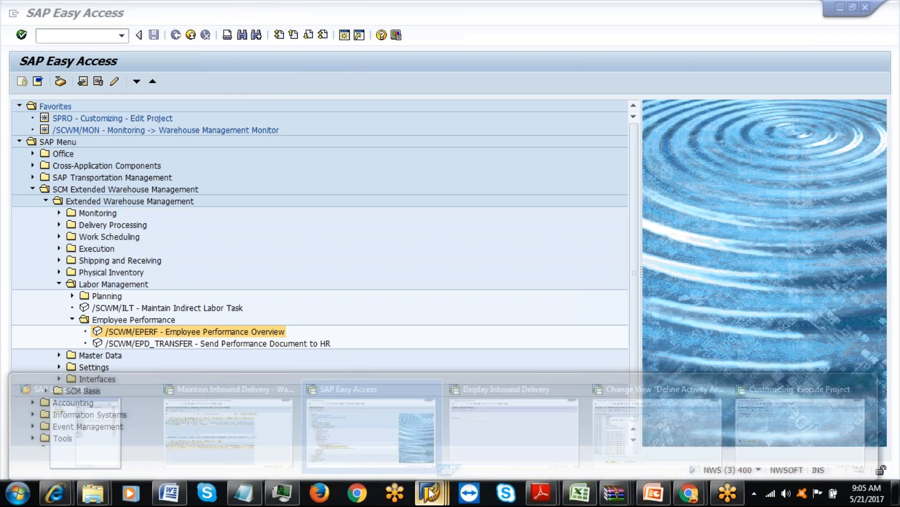
left_click(485, 438)
left_click(190, 37)
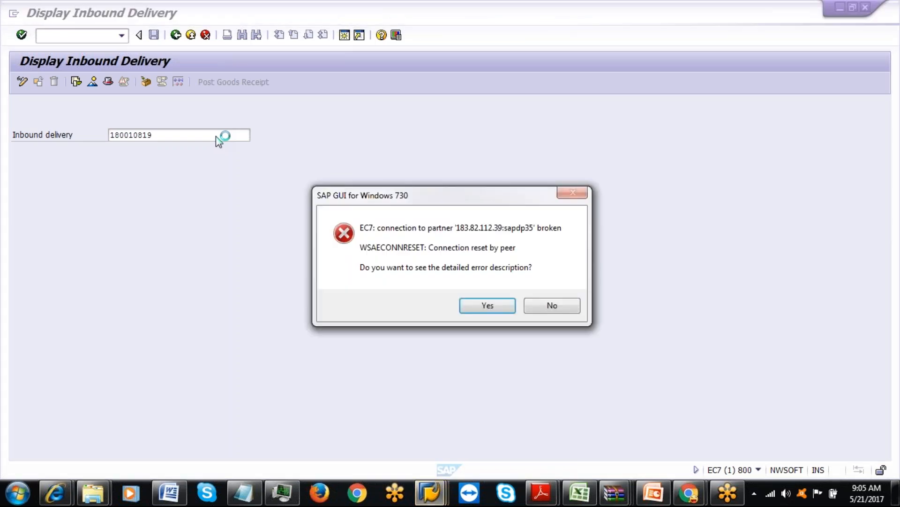
left_click(551, 305)
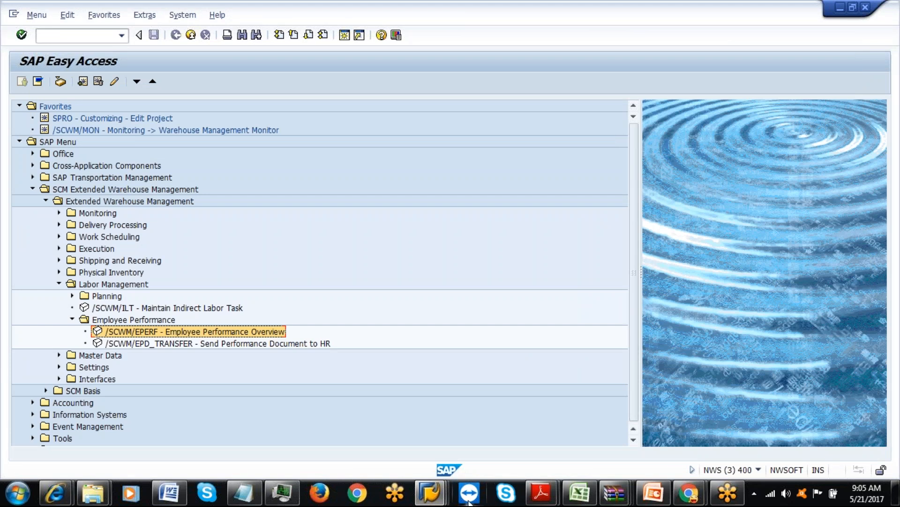
Log on to ECC (9.2) client 800 with the user ID and password, then begin entering vl31n.
mouse_move(430, 493)
left_click(119, 429)
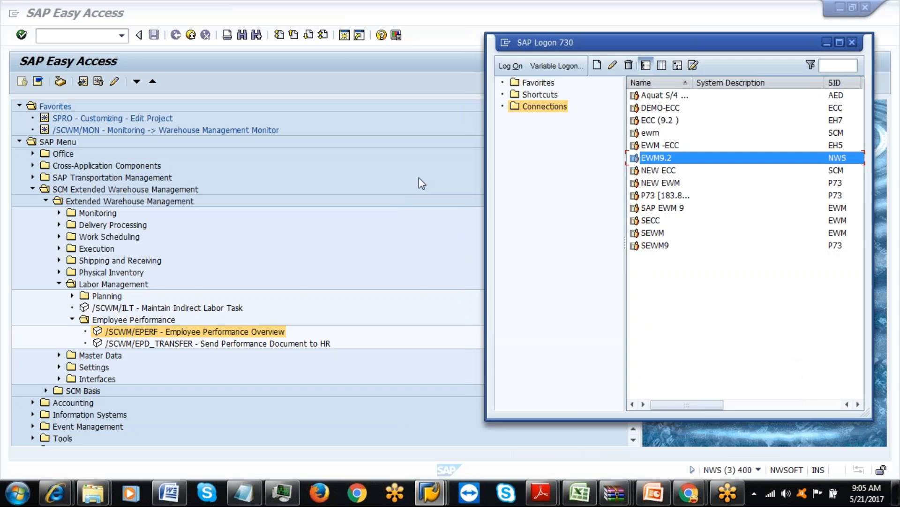
left_click(655, 120)
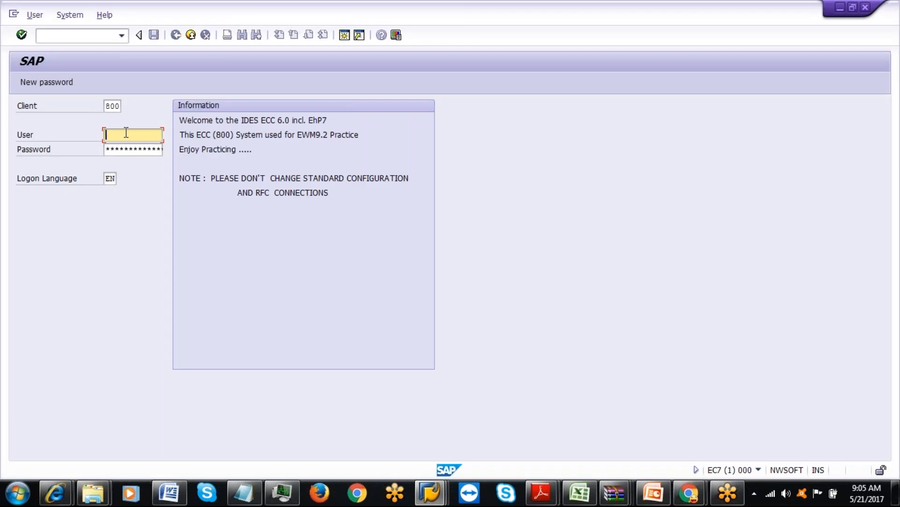
key("Tab")
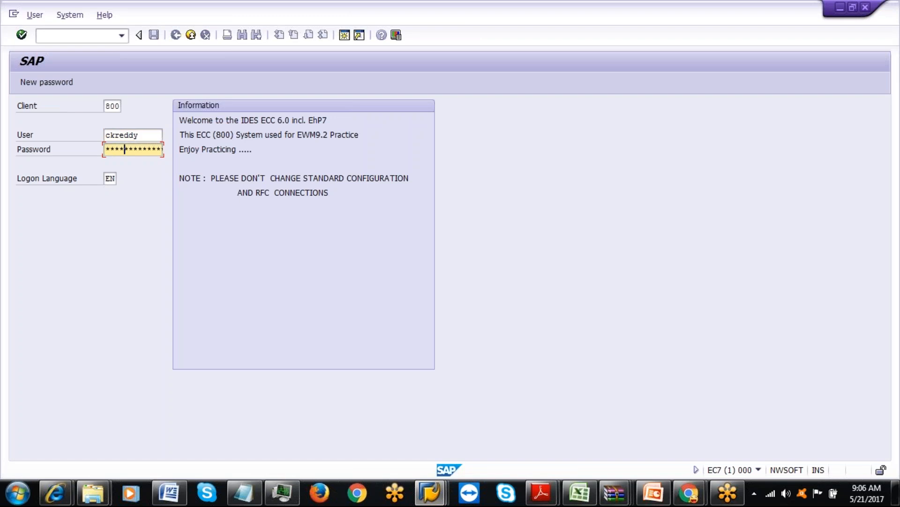
key("Return")
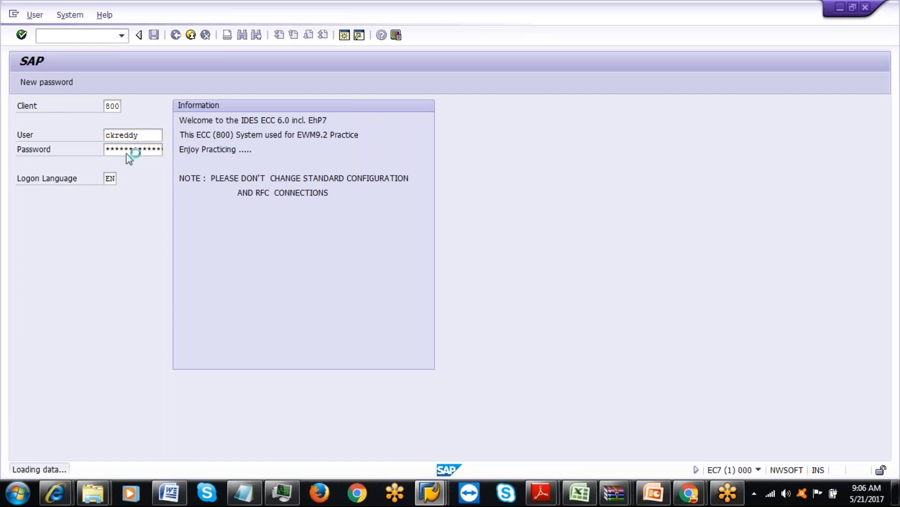
type("vl31n")
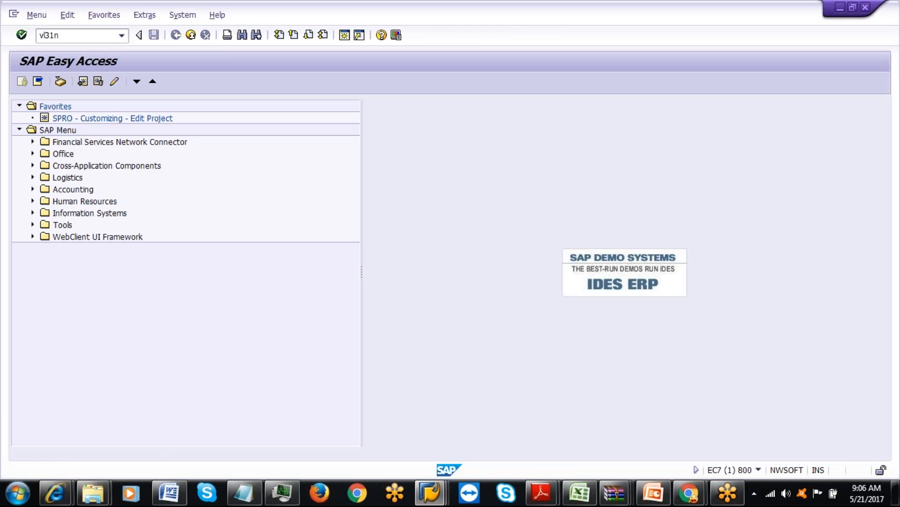
key("Return")
left_click(142, 150)
left_click(141, 161)
left_click(144, 206)
key("Down")
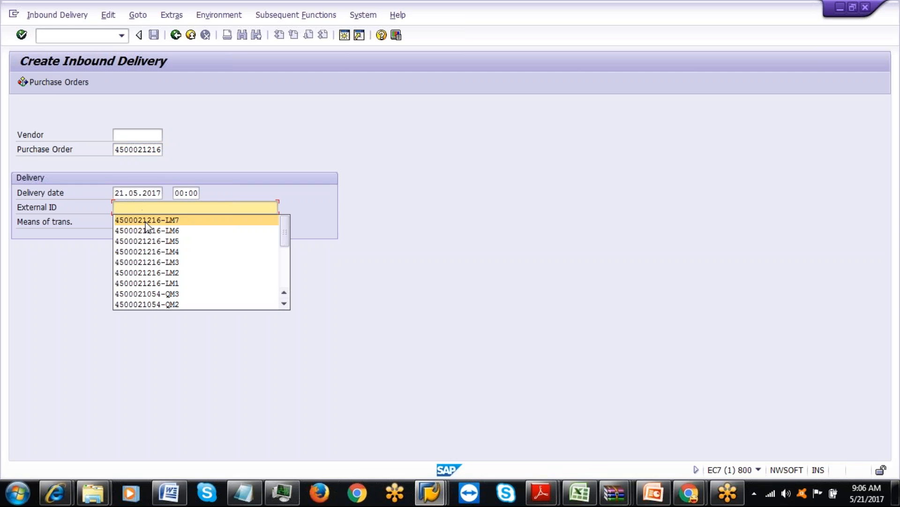
key("Return")
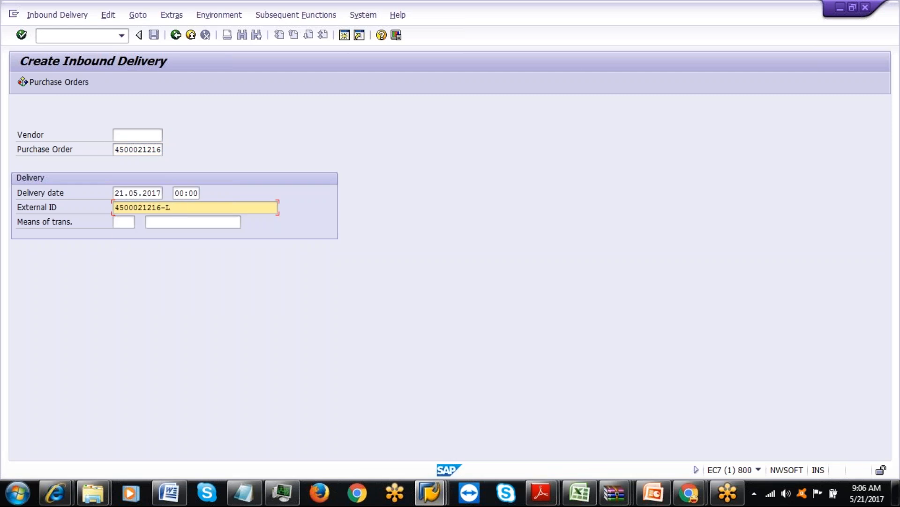
key("BackSpace")
type("LMPL")
type("1")
key("Return")
Change item 1's delivery quantity from 291 to 2.
double_click(185, 248)
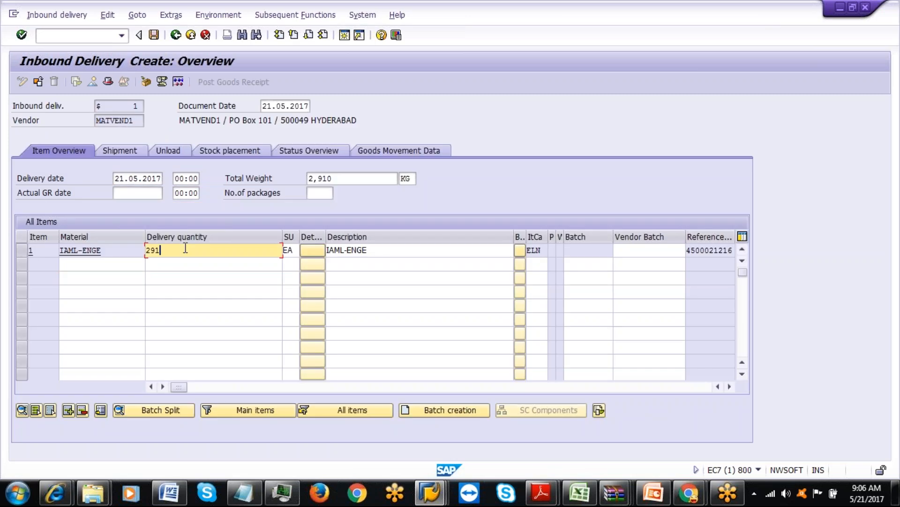
key("BackSpace")
type("2")
key("Return")
Pack IAML-ENGE into new IAML-BOX handling unit 2980 and save the delivery.
left_click(145, 83)
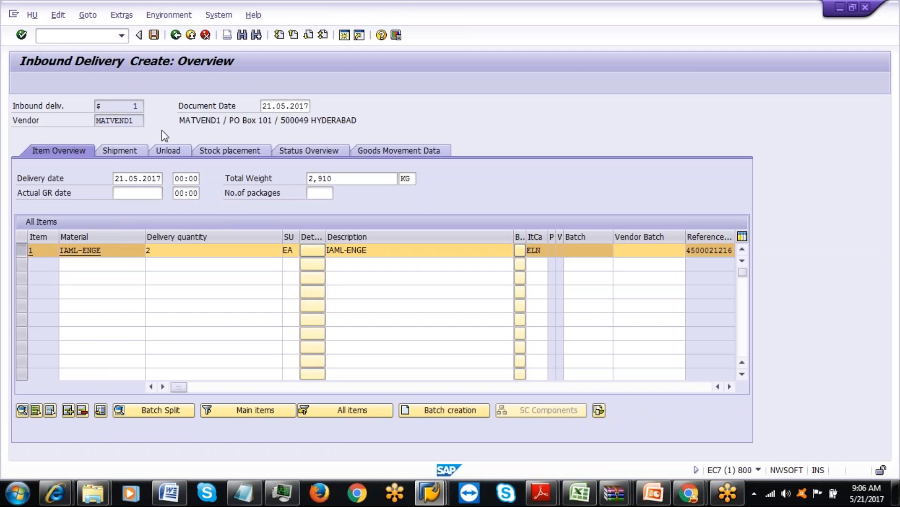
left_click(161, 176)
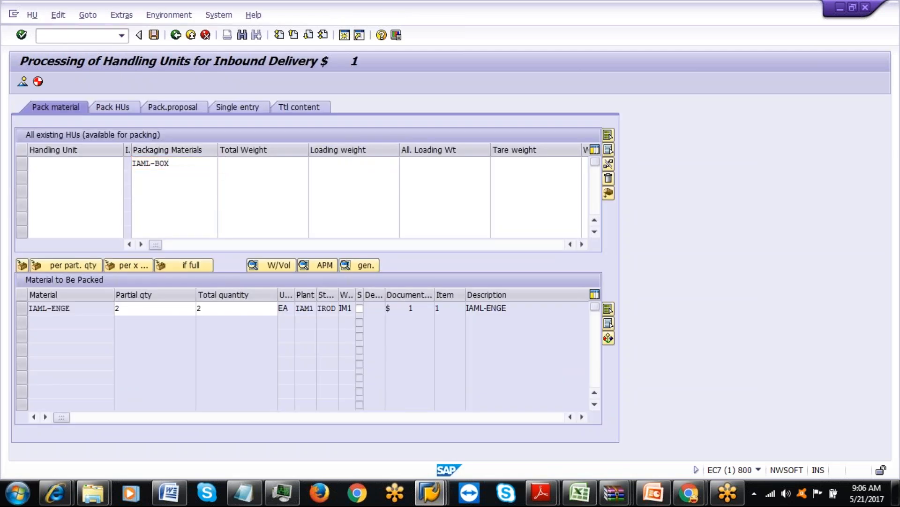
key("Return")
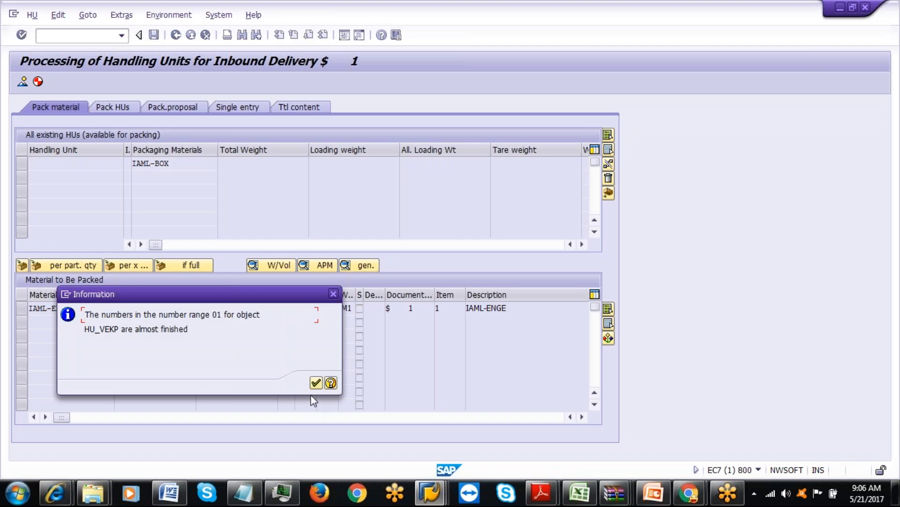
left_click(315, 383)
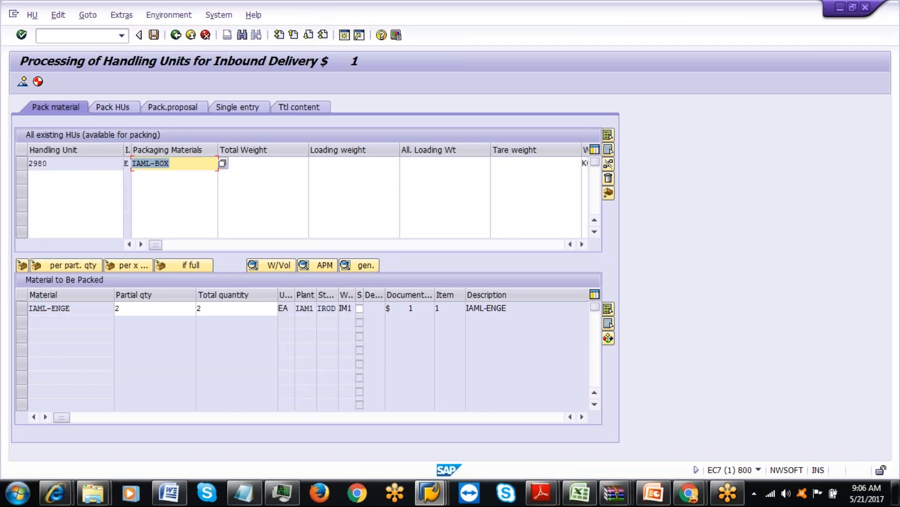
left_click(21, 309)
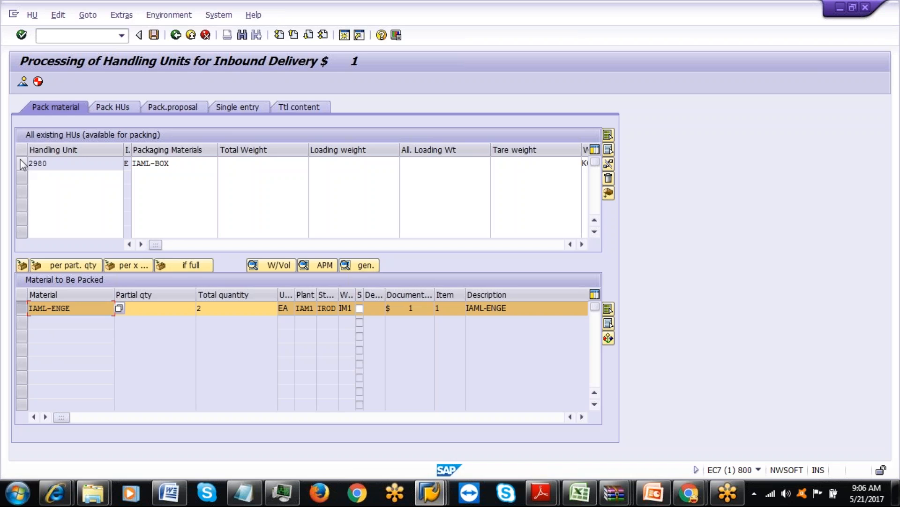
left_click(22, 164)
left_click(22, 265)
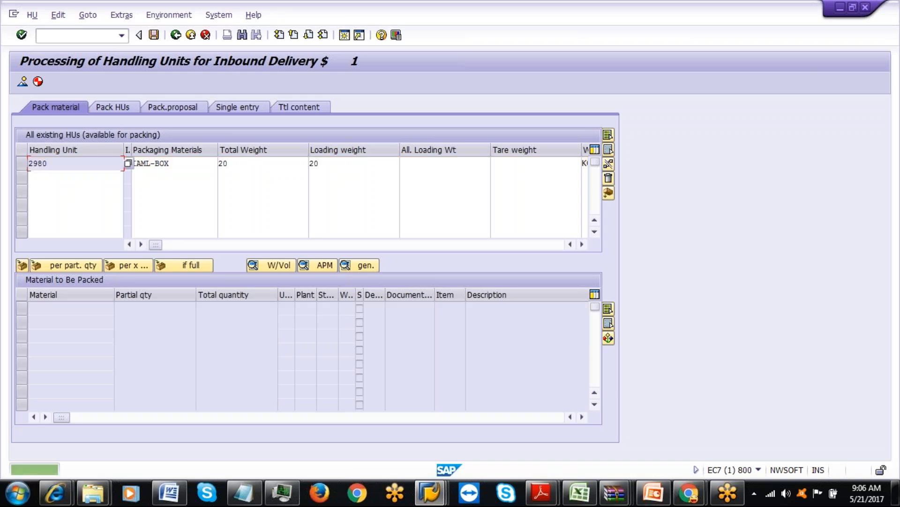
left_click(153, 37)
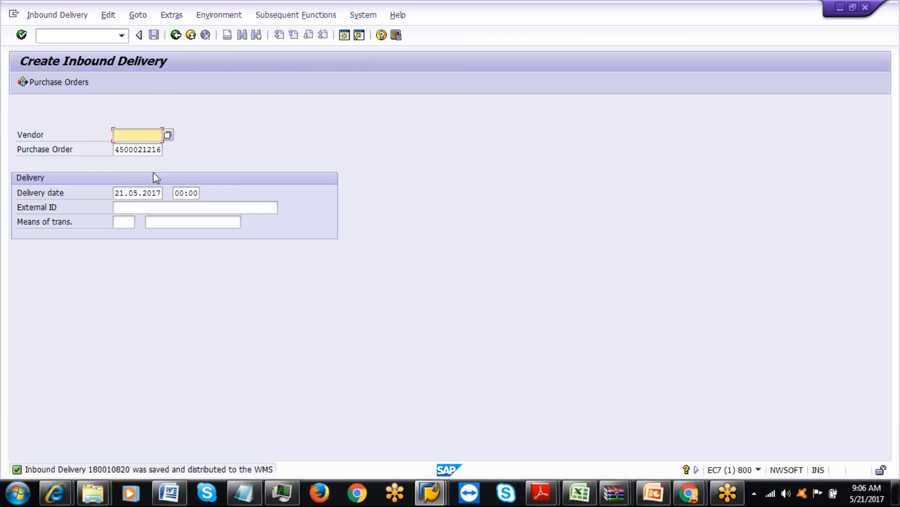
left_click(149, 196)
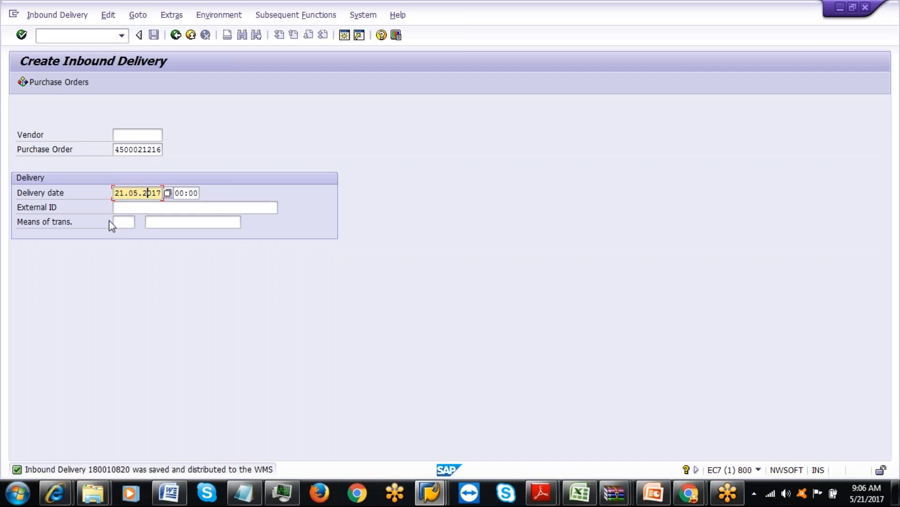
left_click(127, 213)
left_click(144, 225)
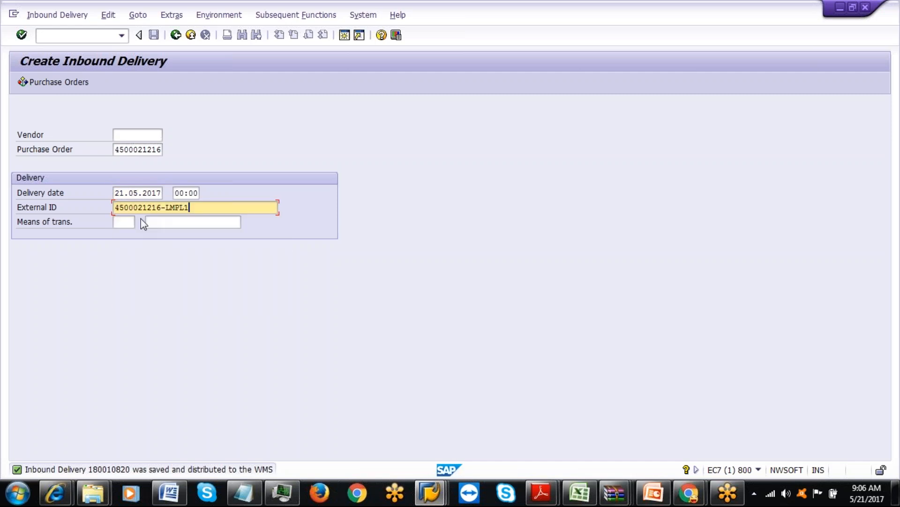
type("2")
key("Return")
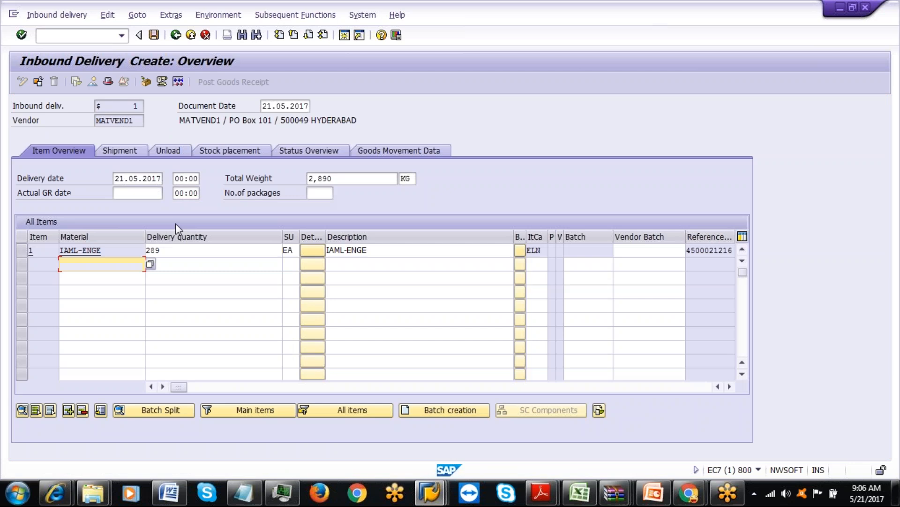
left_click(174, 248)
key("BackSpace")
key("BackSpace")
key("BackSpace")
type("3")
left_click(159, 264)
Pack it into IAML-BOX handling unit 2981 and save.
left_click(165, 79)
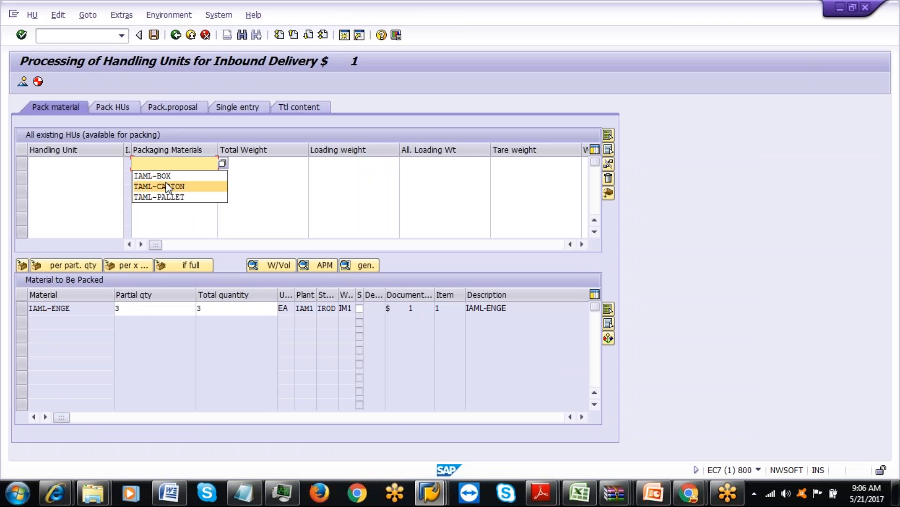
left_click(153, 175)
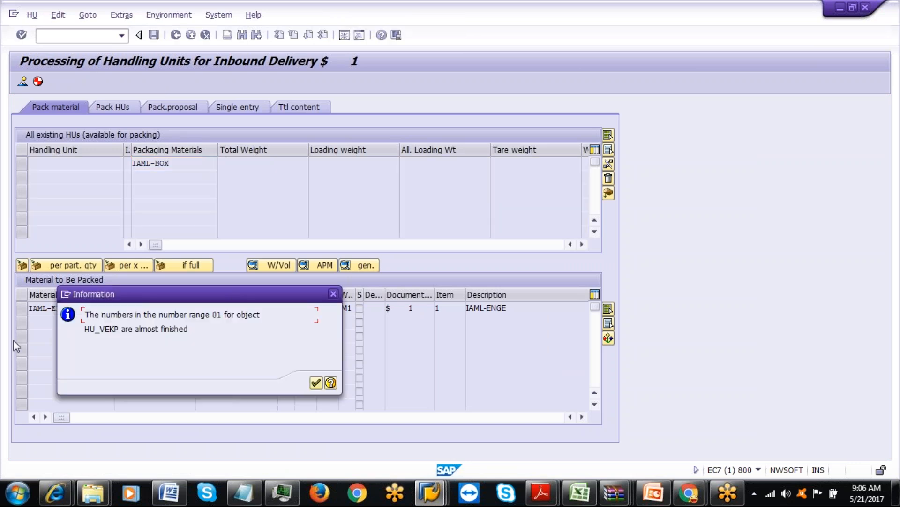
left_click(315, 383)
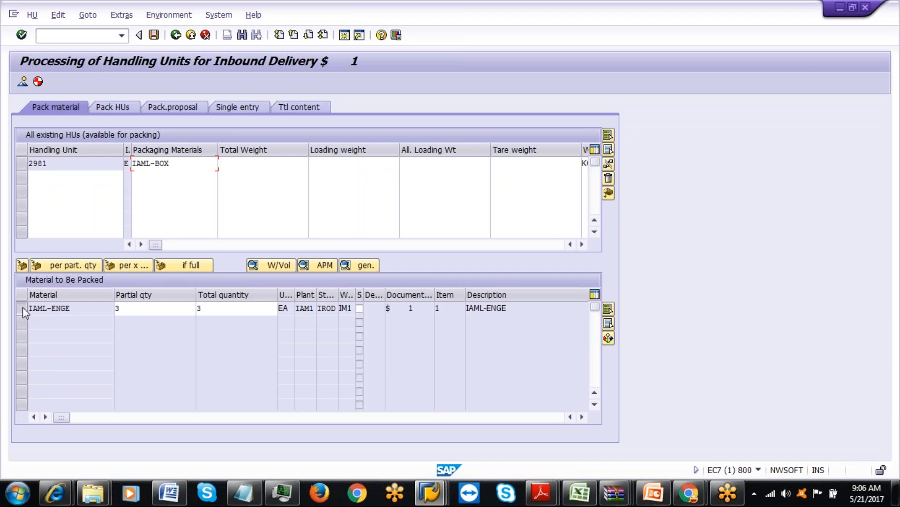
left_click(23, 308)
left_click(21, 163)
left_click(22, 265)
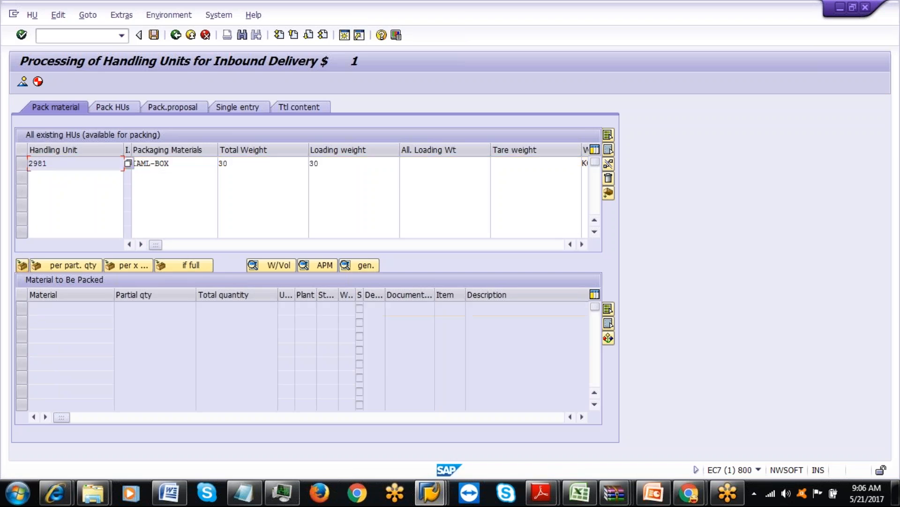
left_click(154, 35)
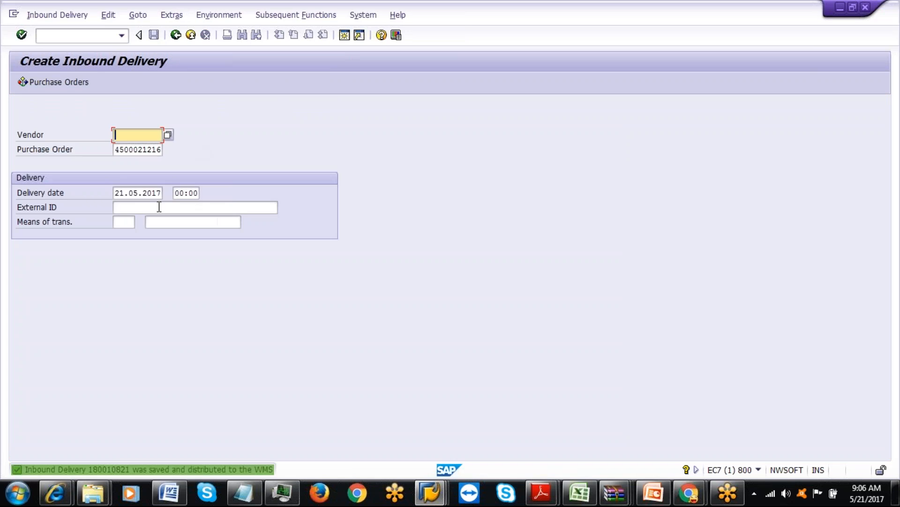
left_click(188, 207)
left_click(159, 221)
key("BackSpace")
type("3")
key("Return")
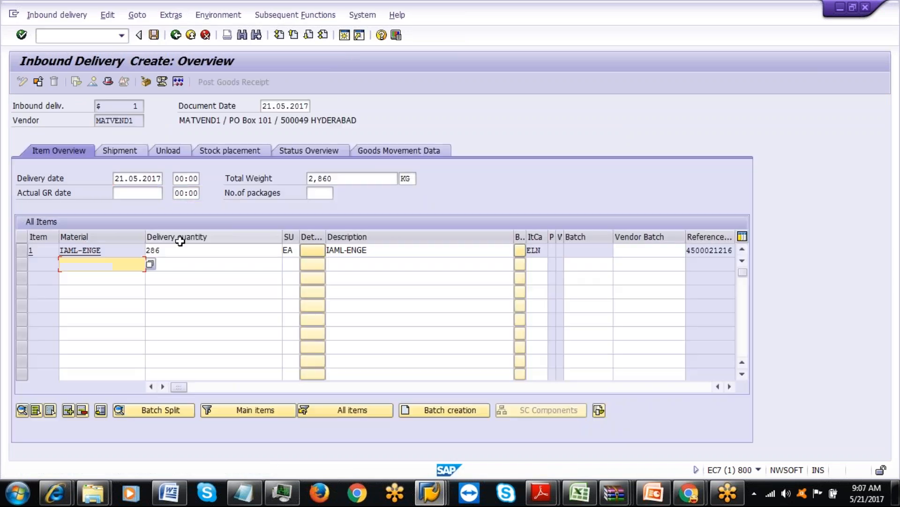
left_click(179, 250)
key("BackSpace")
key("BackSpace")
key("BackSpace")
type("5")
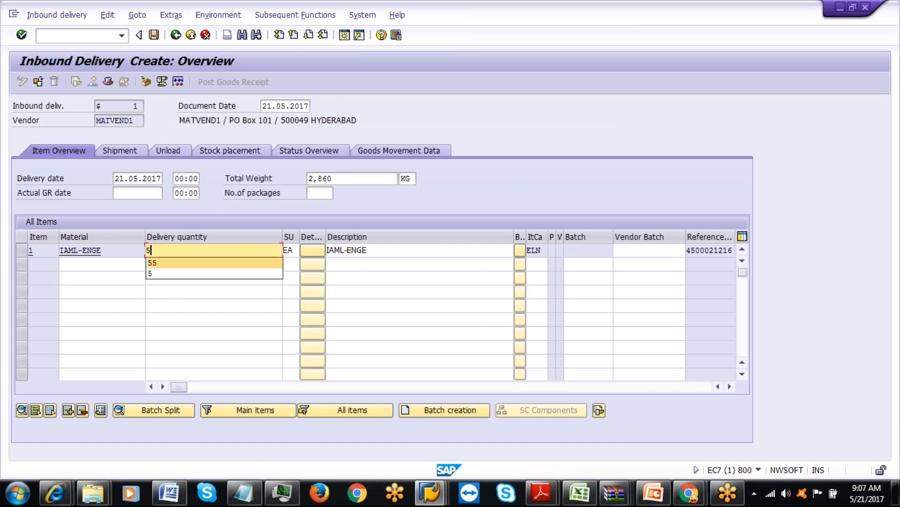
left_click(162, 274)
Pack it into IAML-BOX handling unit 2982 and save.
left_click(146, 81)
left_click(174, 164)
key("Return")
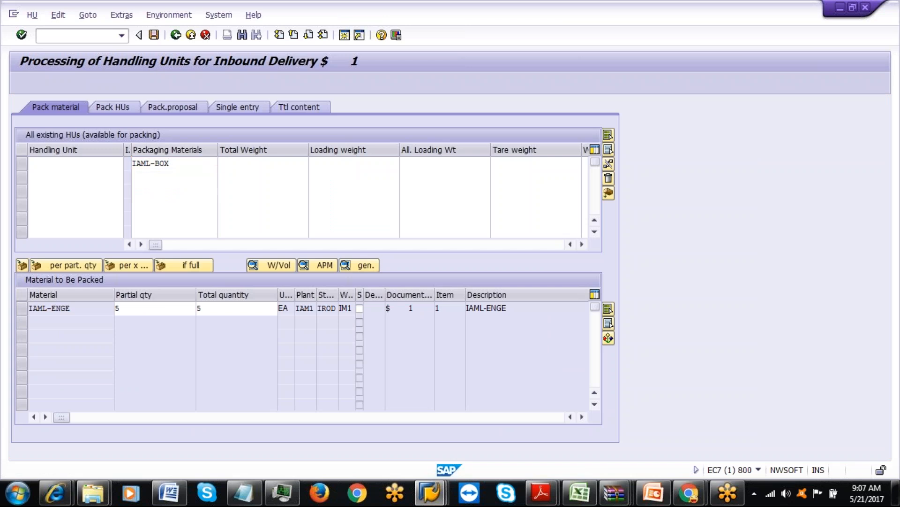
left_click(316, 383)
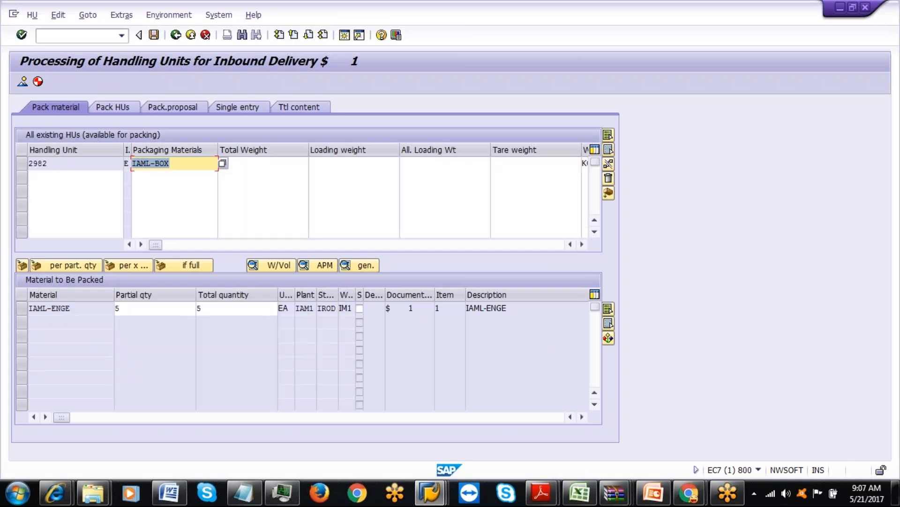
left_click(21, 310)
left_click(22, 163)
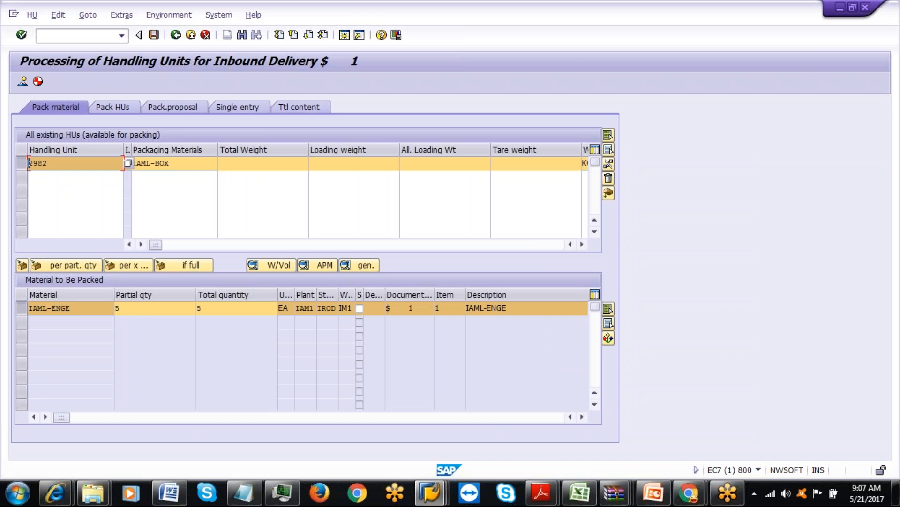
left_click(22, 265)
left_click(154, 35)
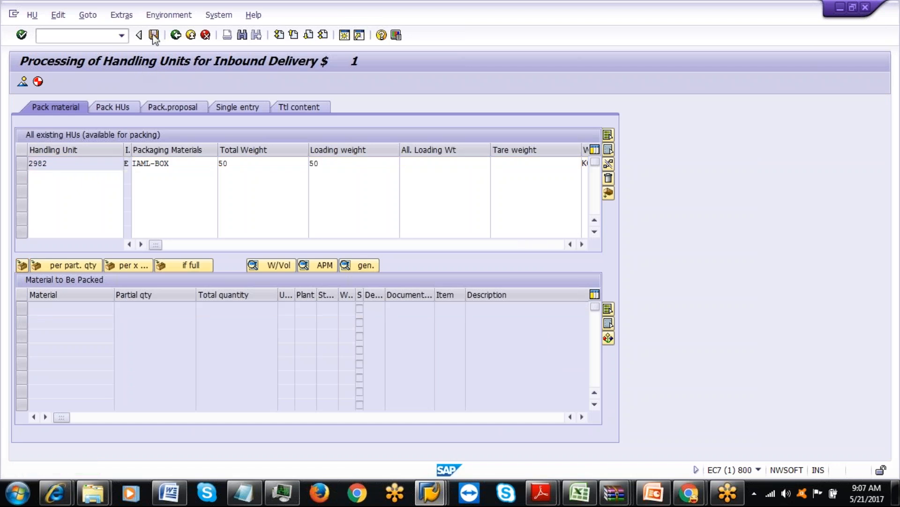
left_click(430, 490)
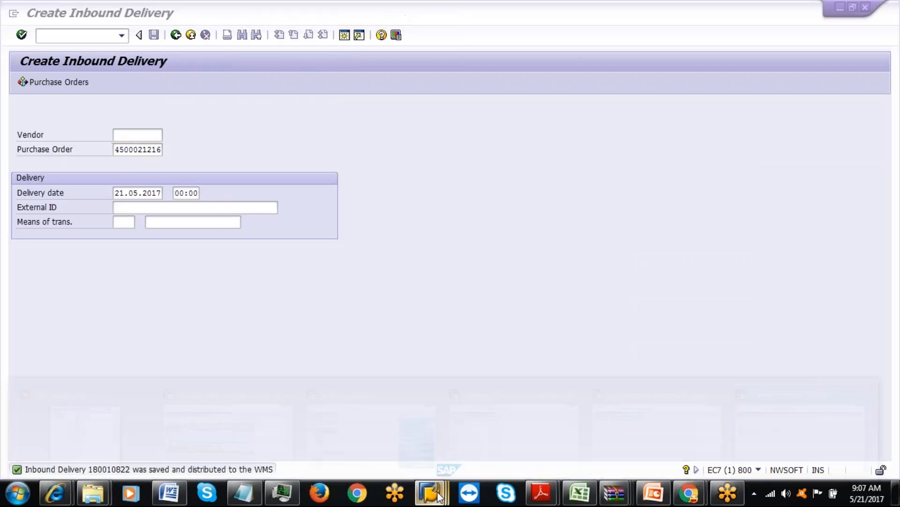
Start /SCWM/IDN from Inbound Delivery and find all of IAML's inbound delivery notifications.
left_click(336, 430)
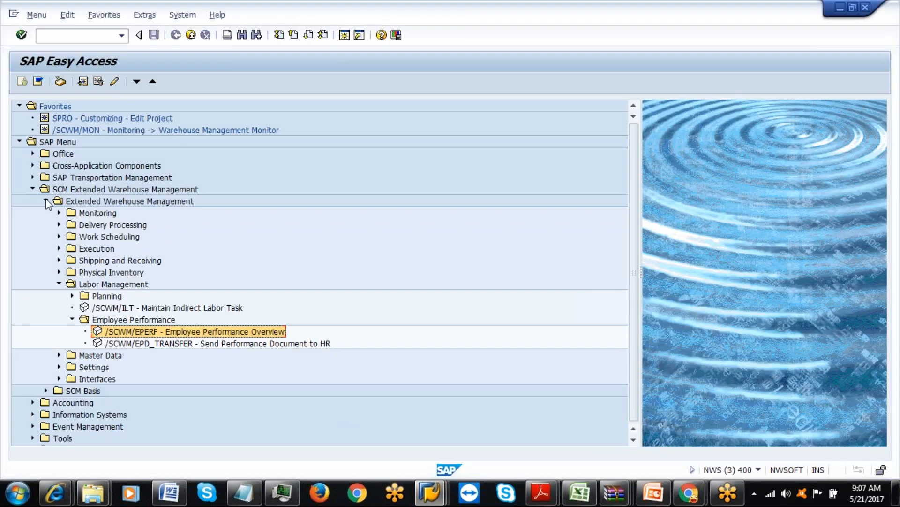
left_click(59, 224)
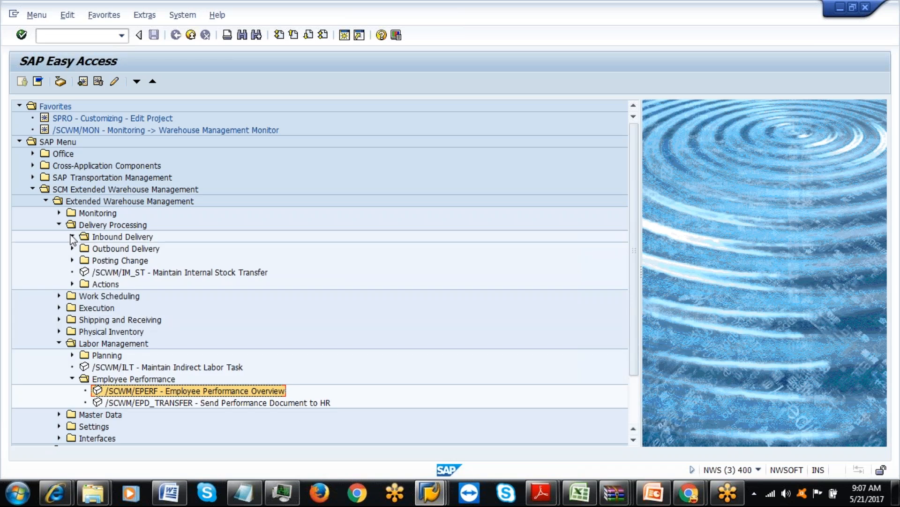
left_click(71, 237)
double_click(116, 248)
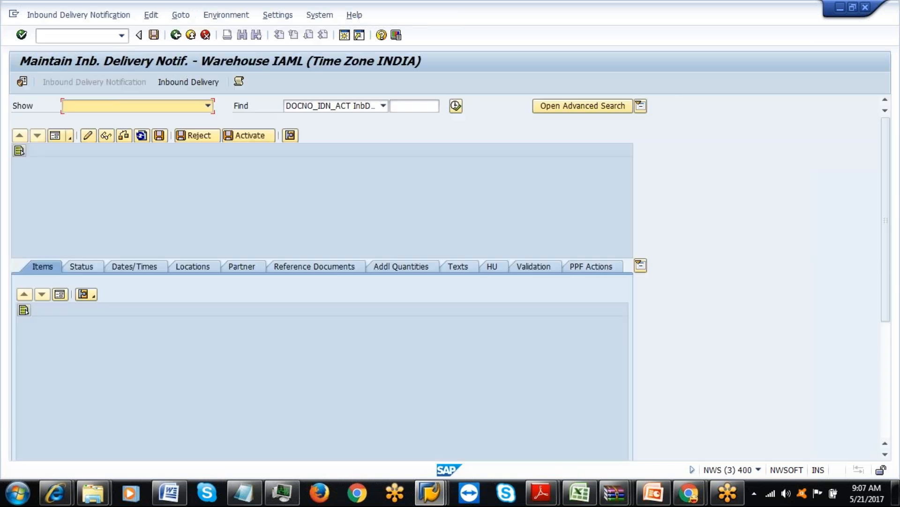
left_click(454, 104)
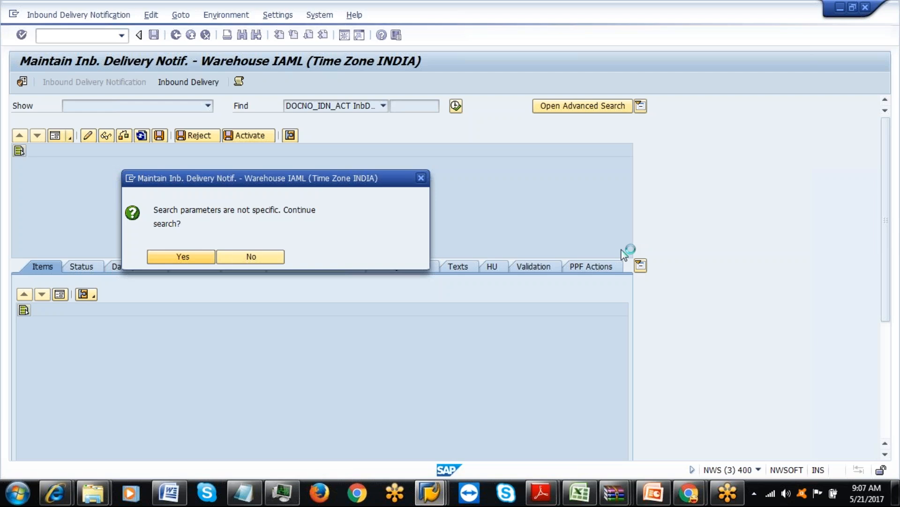
key("Return")
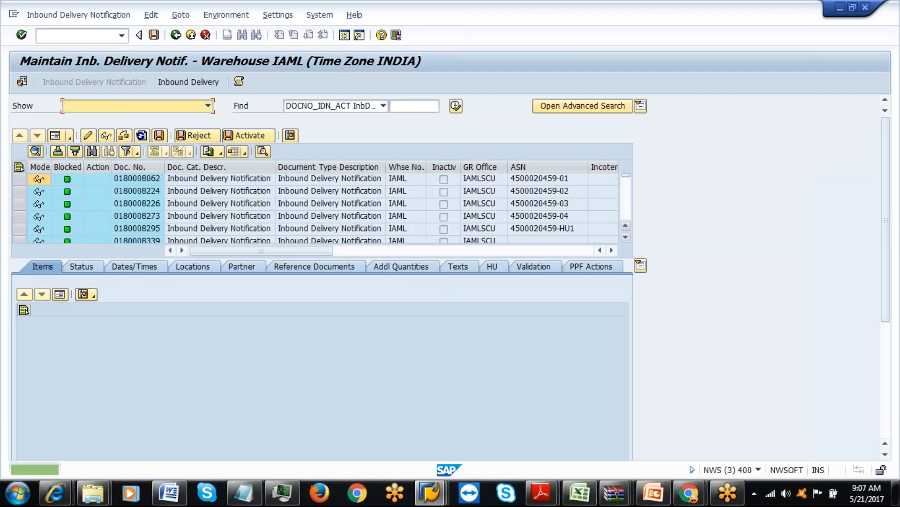
left_click(580, 492)
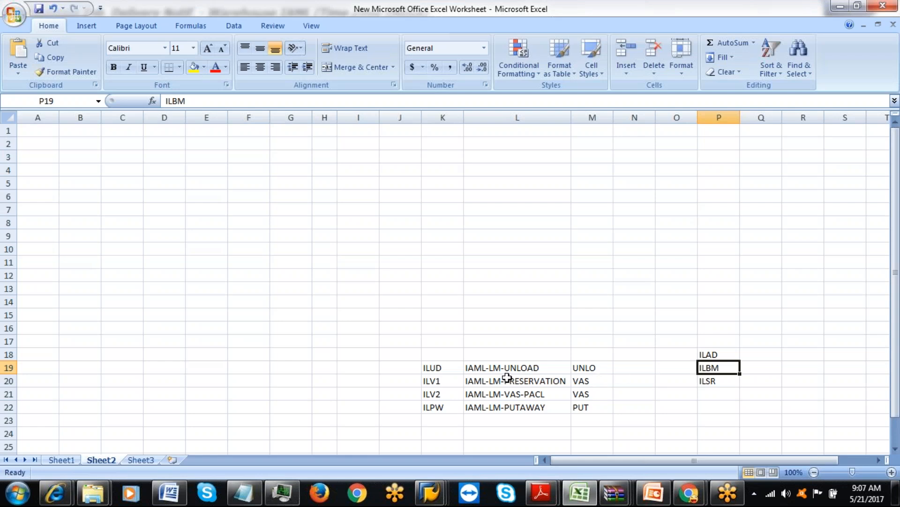
left_click(442, 372)
key("alt+Tab")
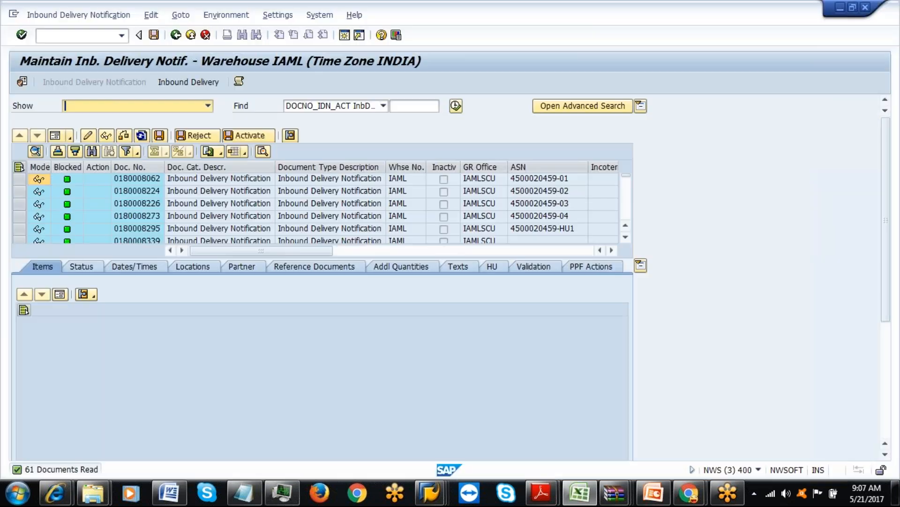
left_click_drag(629, 183, 629, 229)
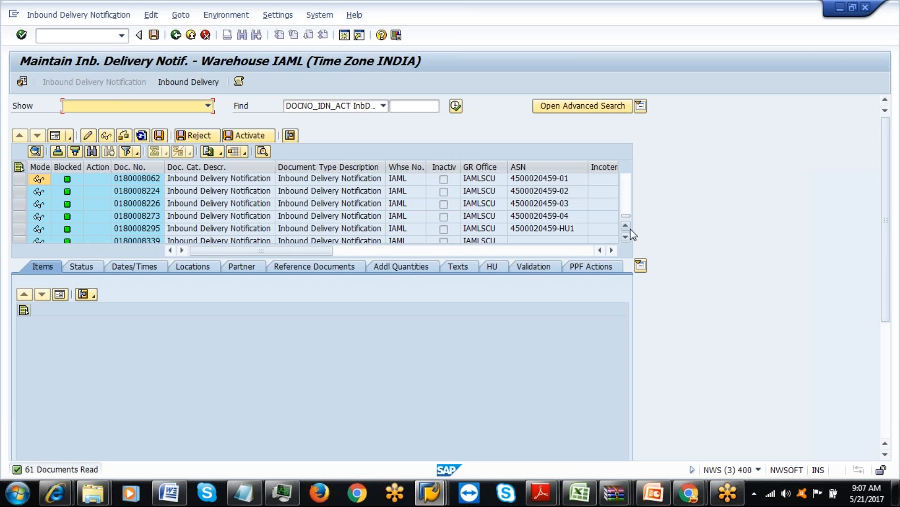
left_click(136, 203)
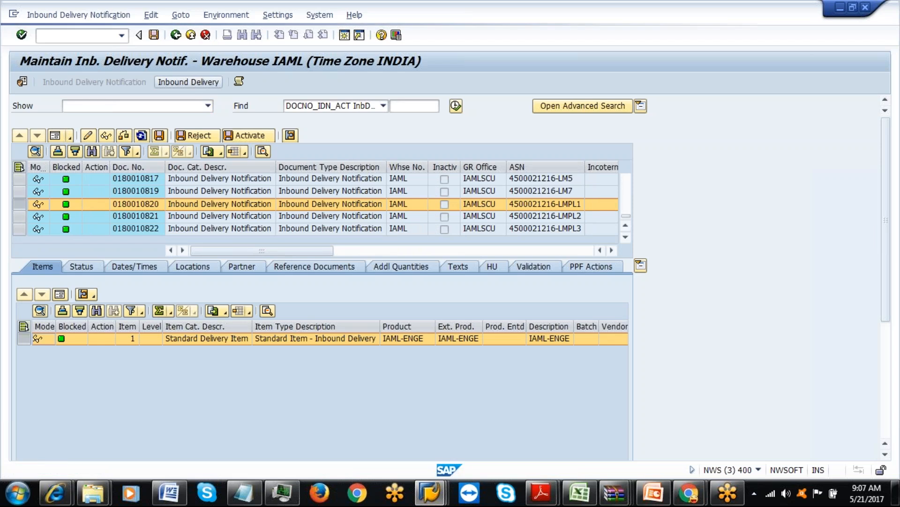
Create and save a putaway warehouse task for handling unit 2980 of inbound delivery 8822.
left_click(158, 85)
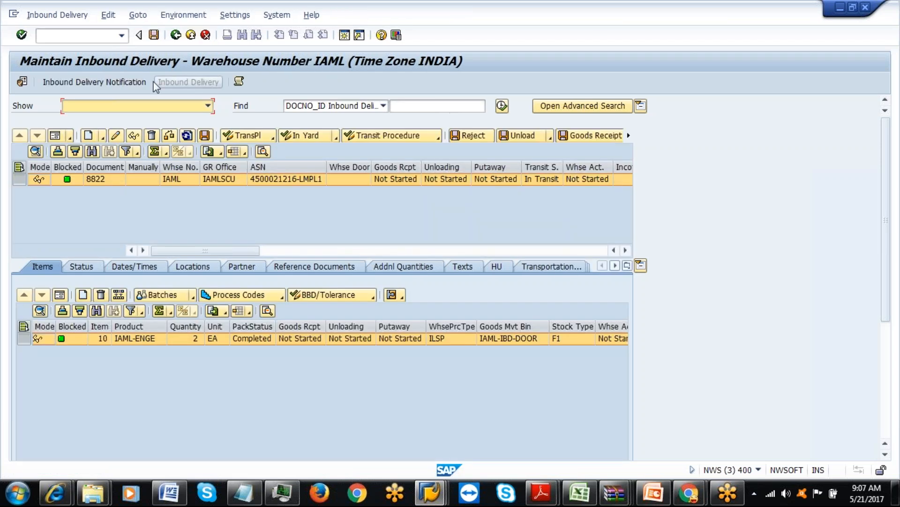
left_click(73, 15)
mouse_move(84, 47)
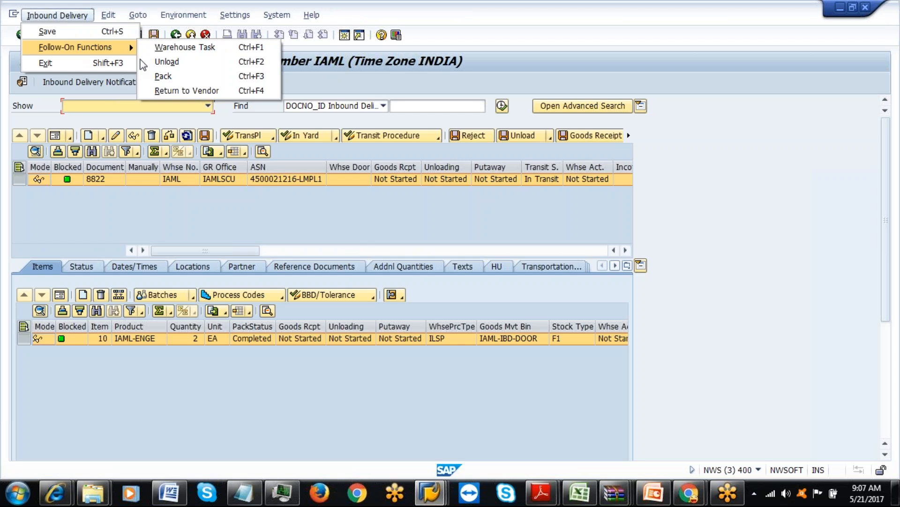
left_click(176, 49)
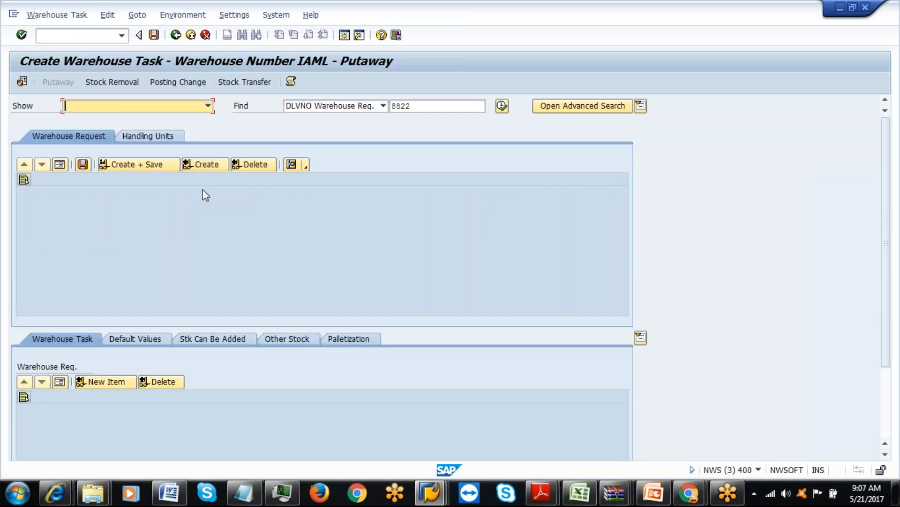
left_click(157, 136)
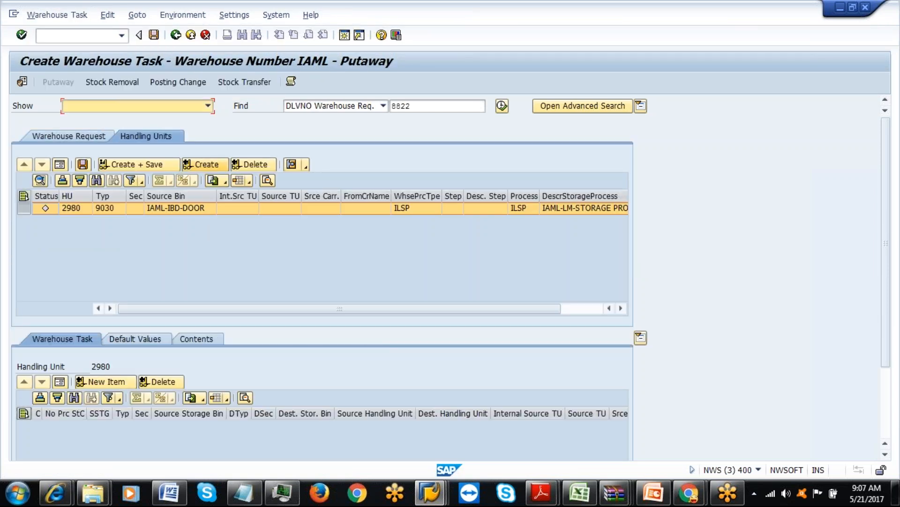
left_click(205, 164)
left_click(149, 165)
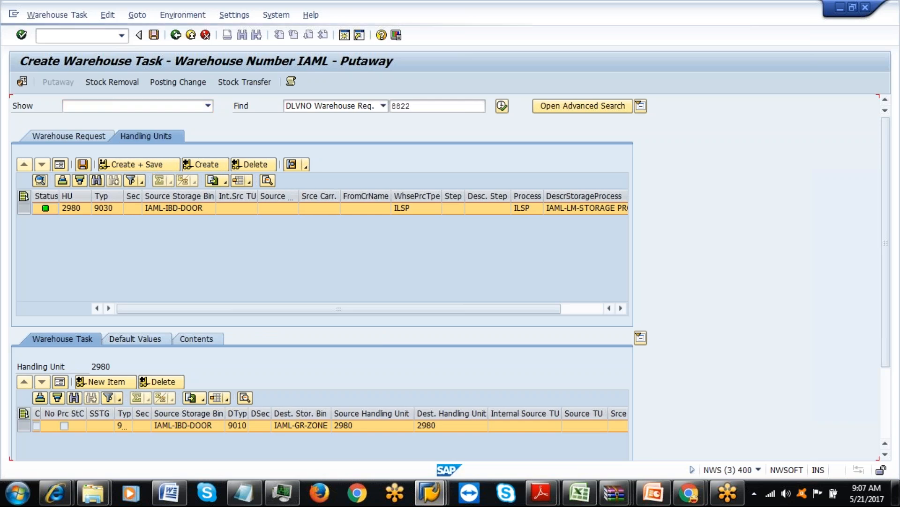
left_click(176, 36)
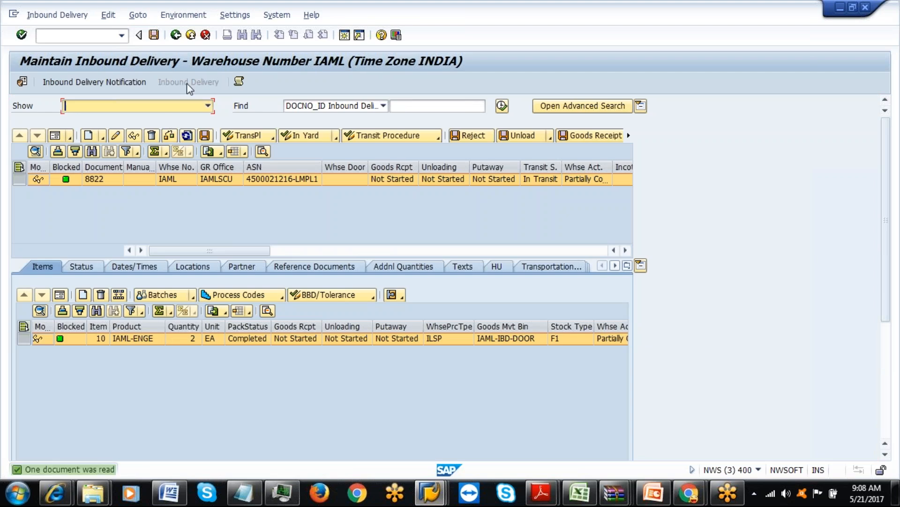
left_click(176, 36)
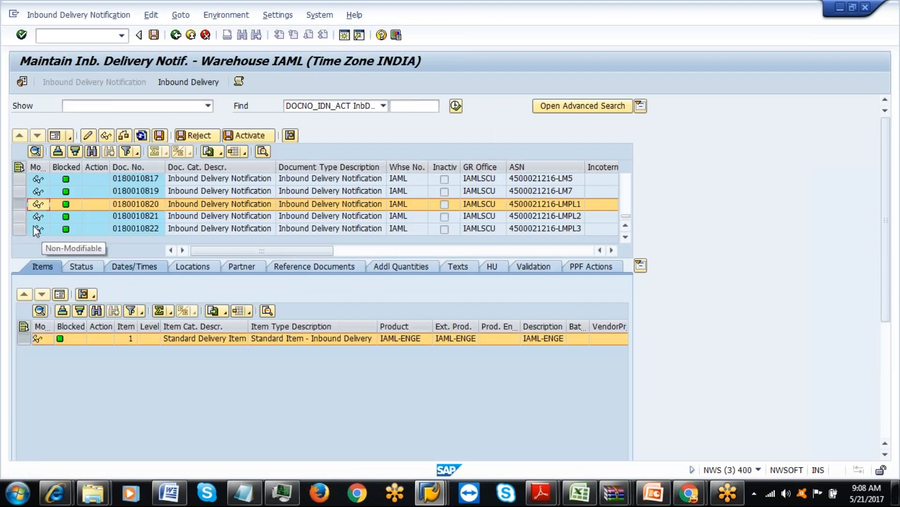
left_click(19, 216)
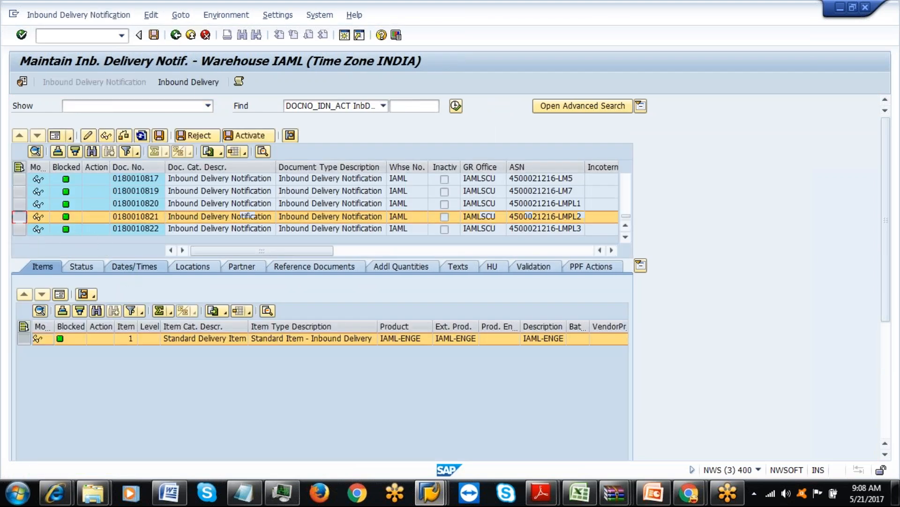
left_click(178, 85)
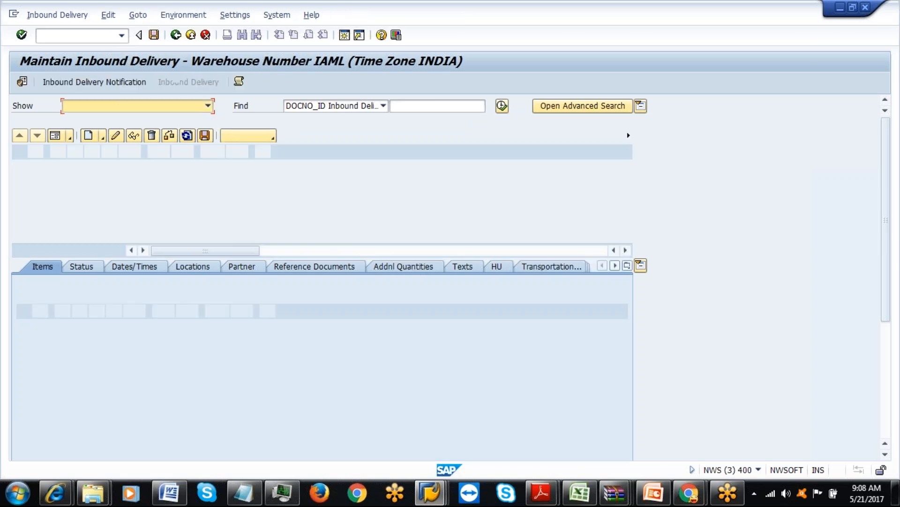
left_click(70, 17)
mouse_move(77, 44)
left_click(188, 46)
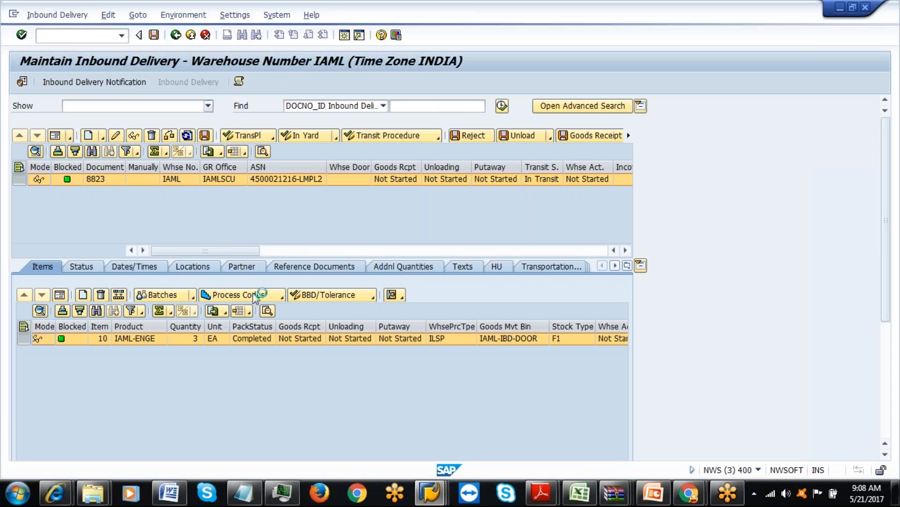
left_click(147, 136)
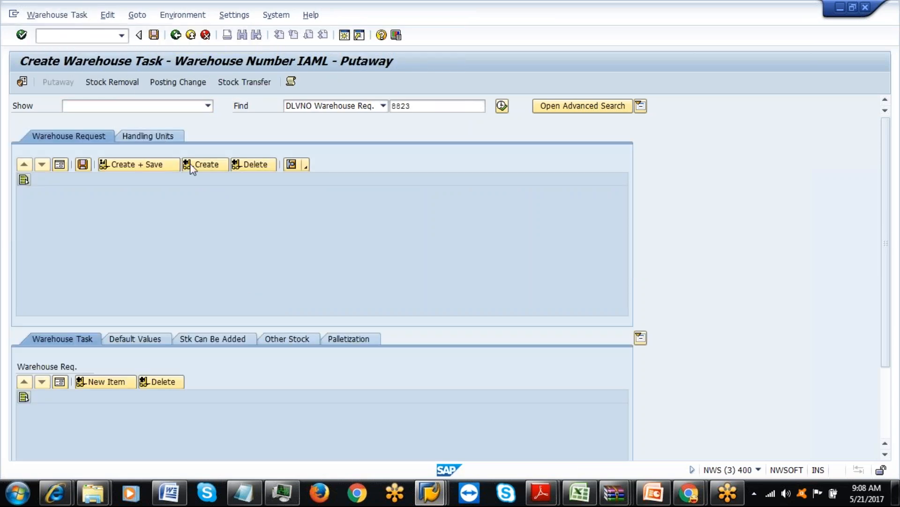
left_click(202, 165)
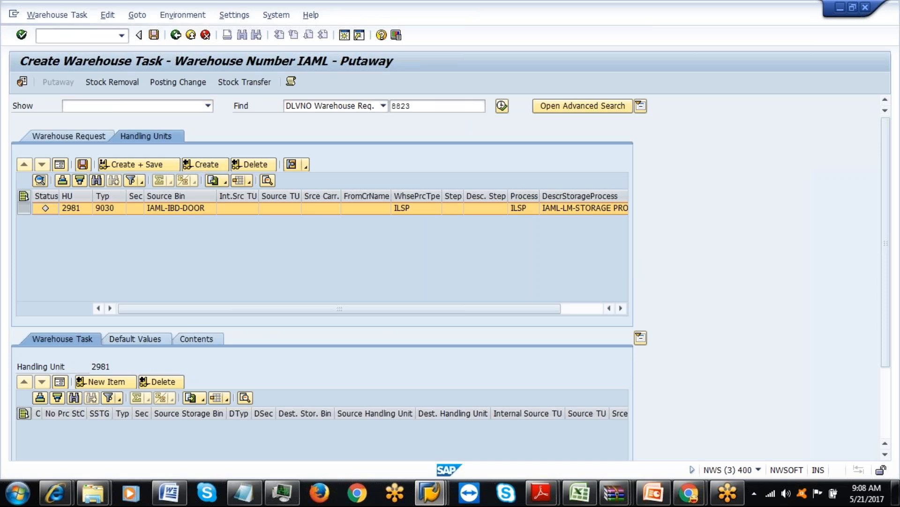
left_click(142, 164)
left_click(175, 35)
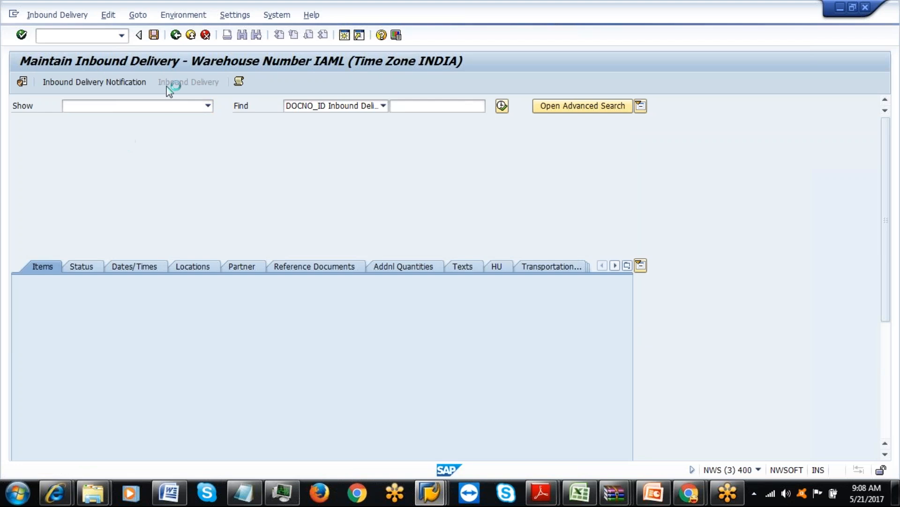
left_click(176, 36)
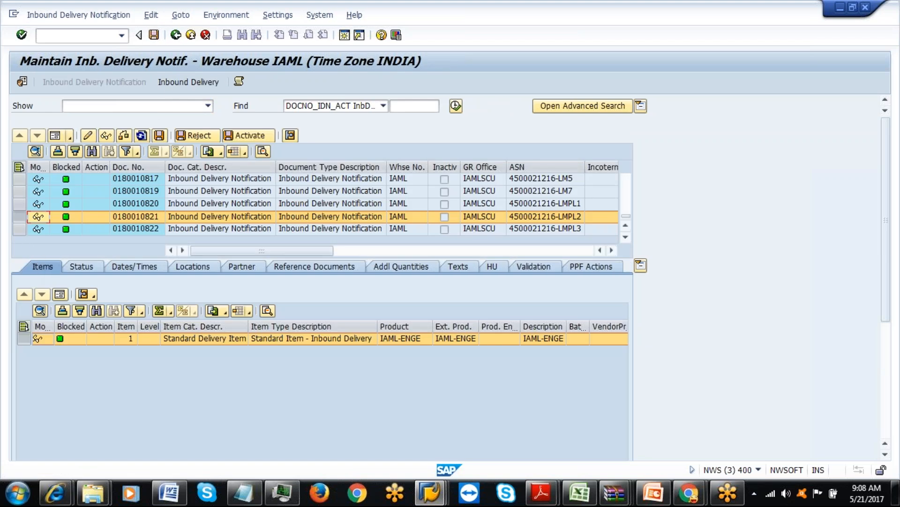
left_click(20, 229)
left_click(175, 85)
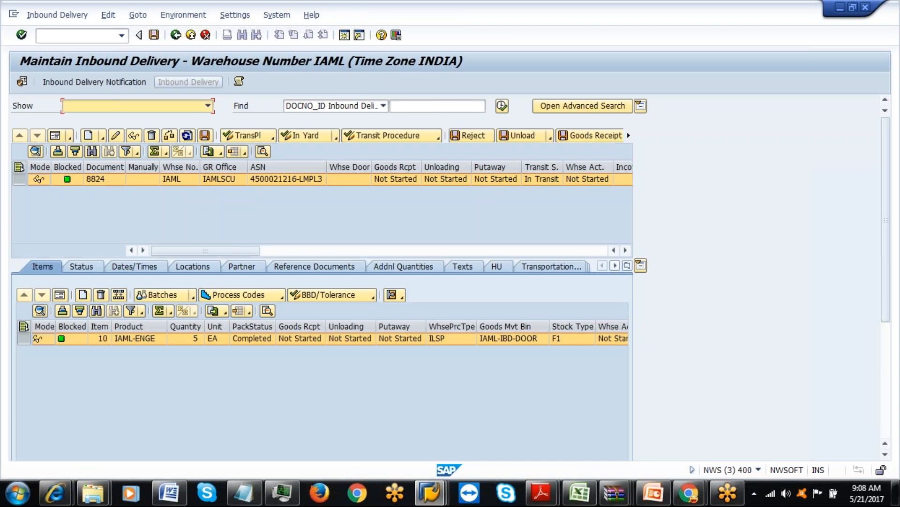
left_click(85, 17)
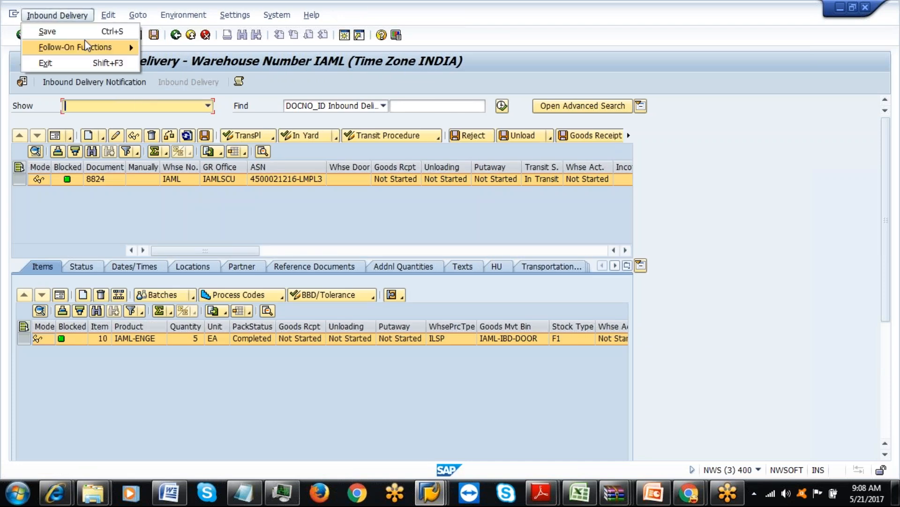
left_click(171, 47)
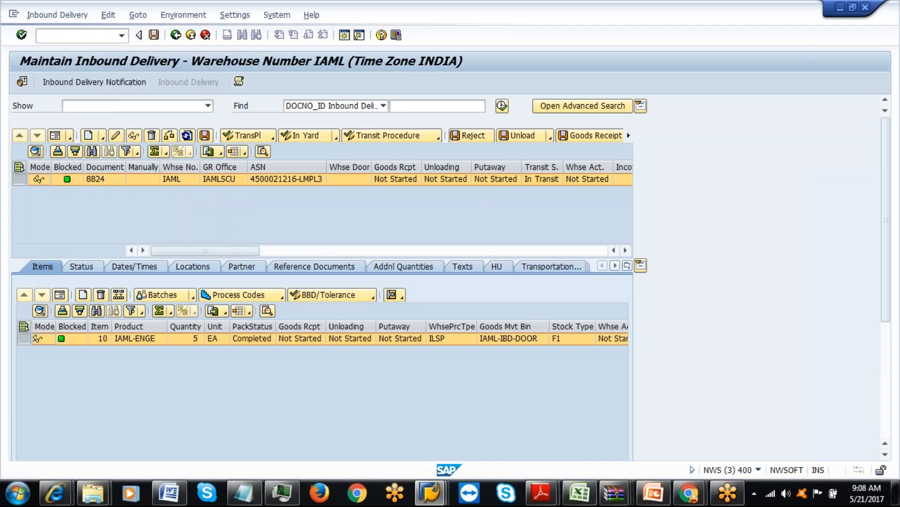
left_click(175, 137)
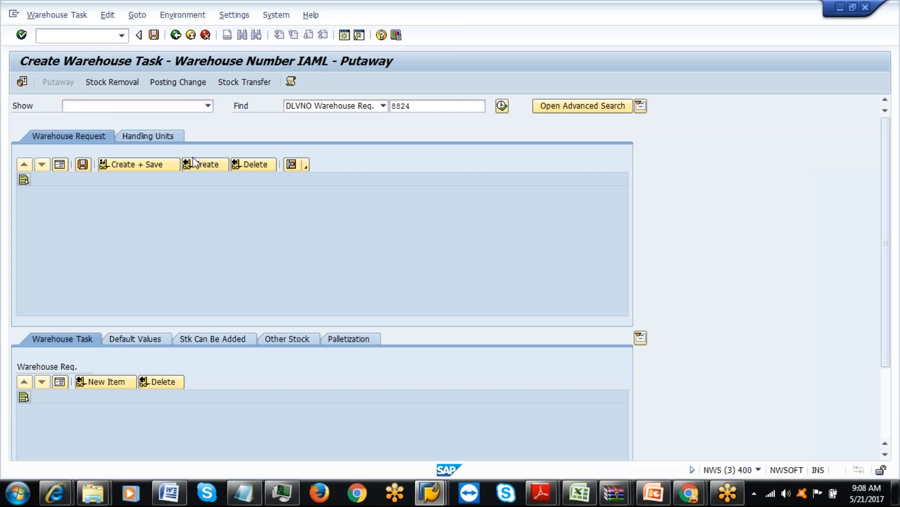
left_click(161, 169)
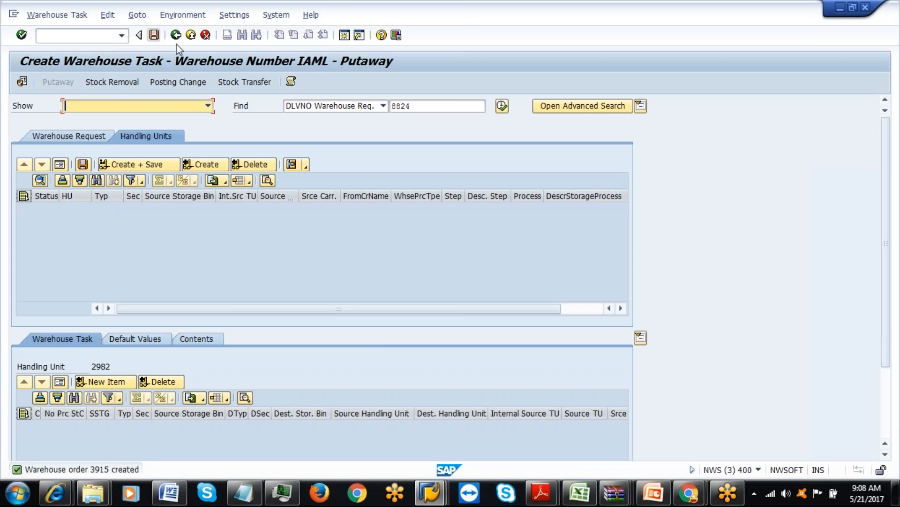
left_click(430, 492)
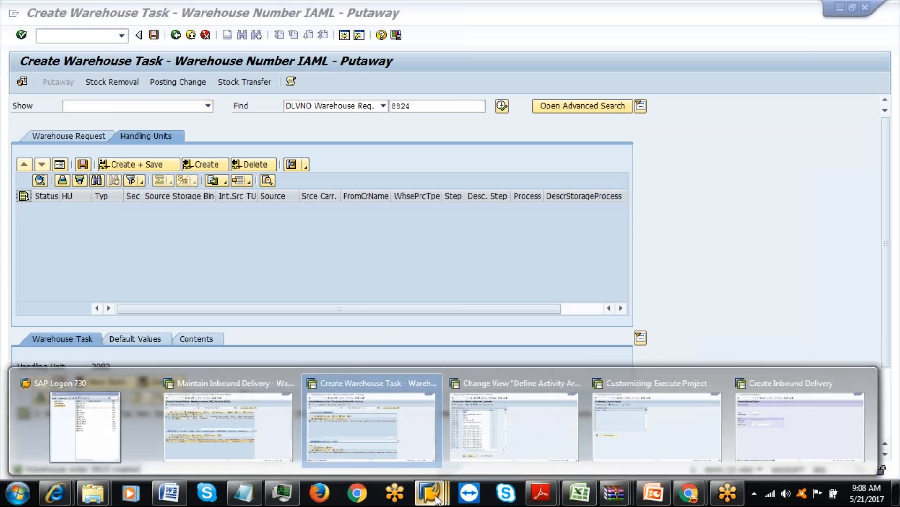
Leave customizing and start Planning and Simulation /SCWM/PL under EWM Labor Management.
left_click(519, 443)
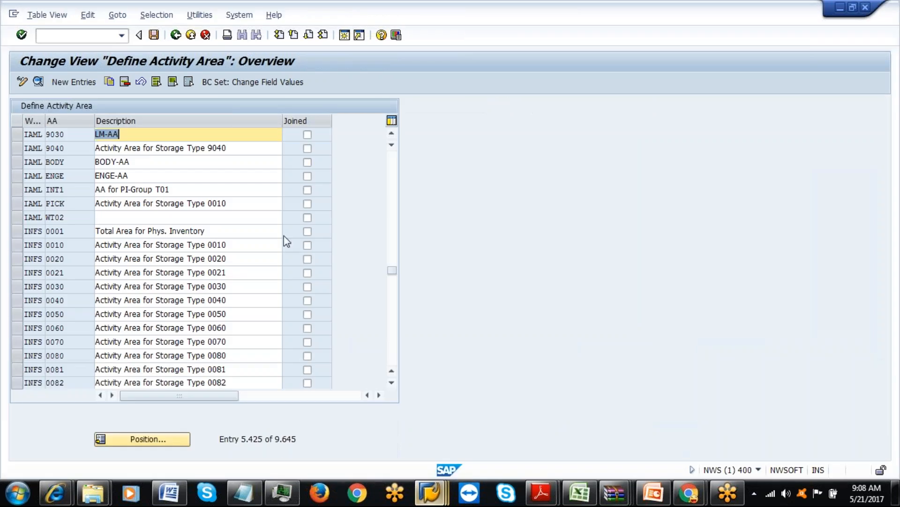
left_click(190, 35)
left_click(191, 35)
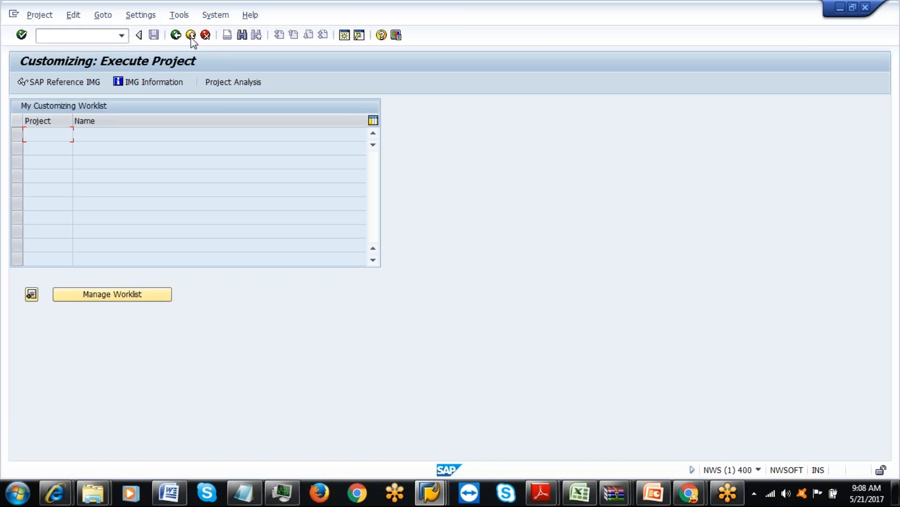
left_click(190, 36)
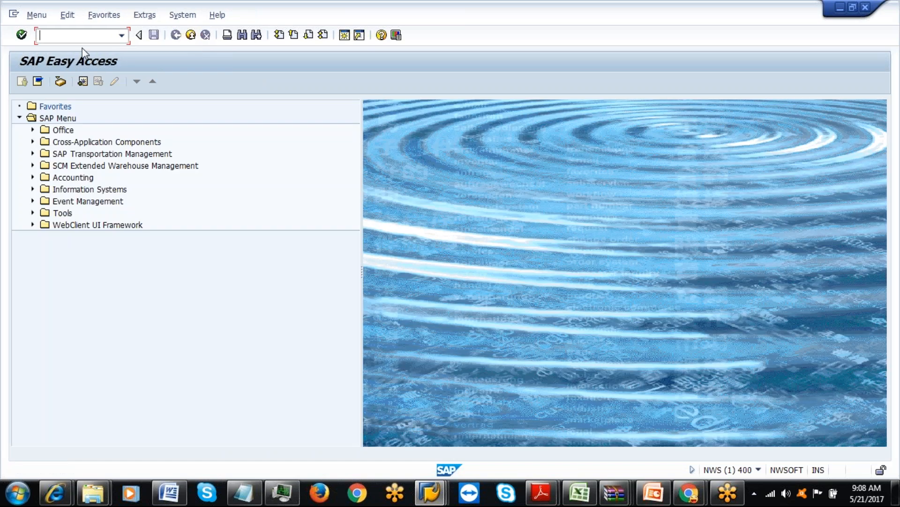
left_click(32, 167)
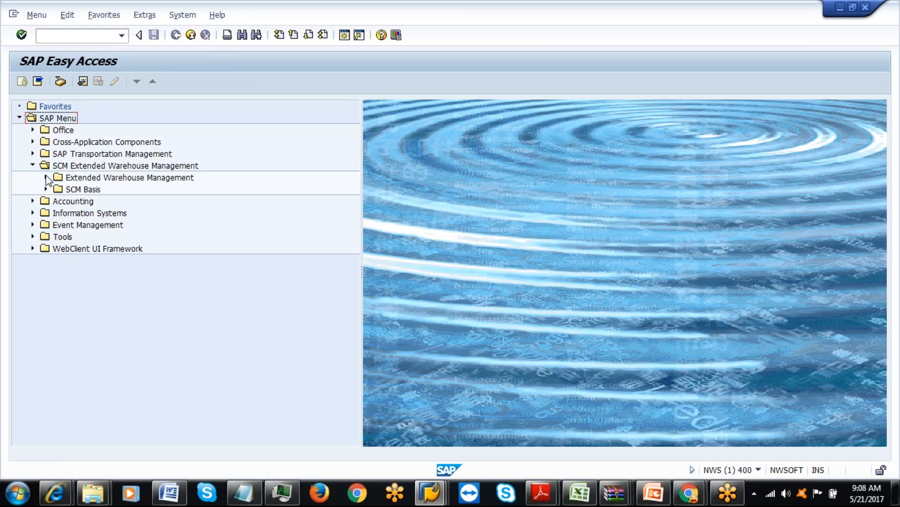
left_click(46, 178)
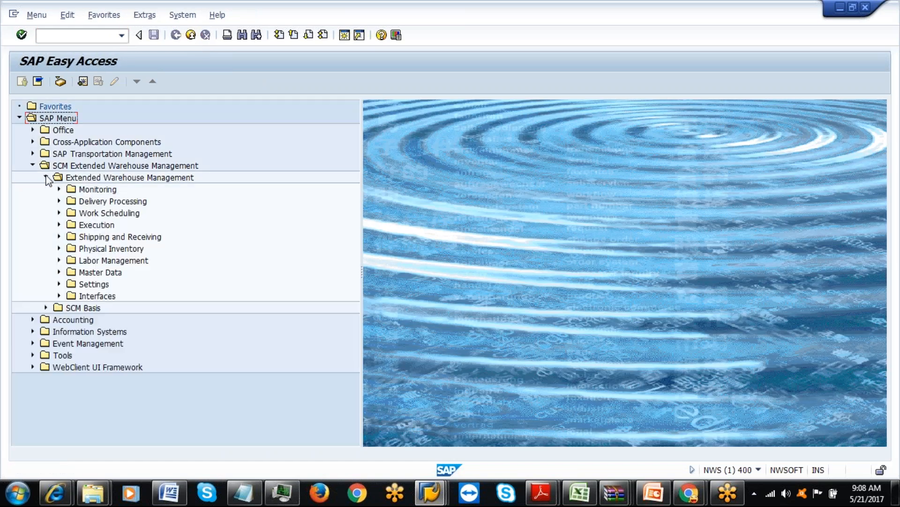
left_click(59, 261)
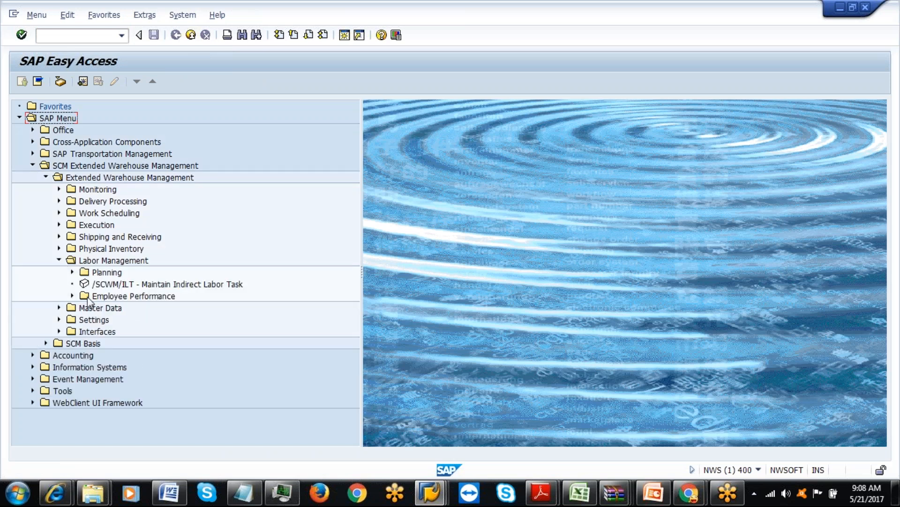
left_click(72, 272)
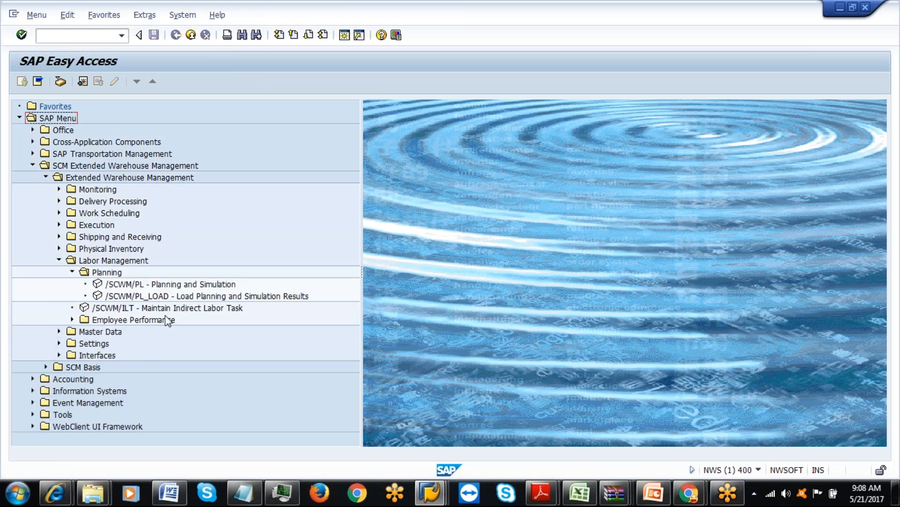
double_click(182, 286)
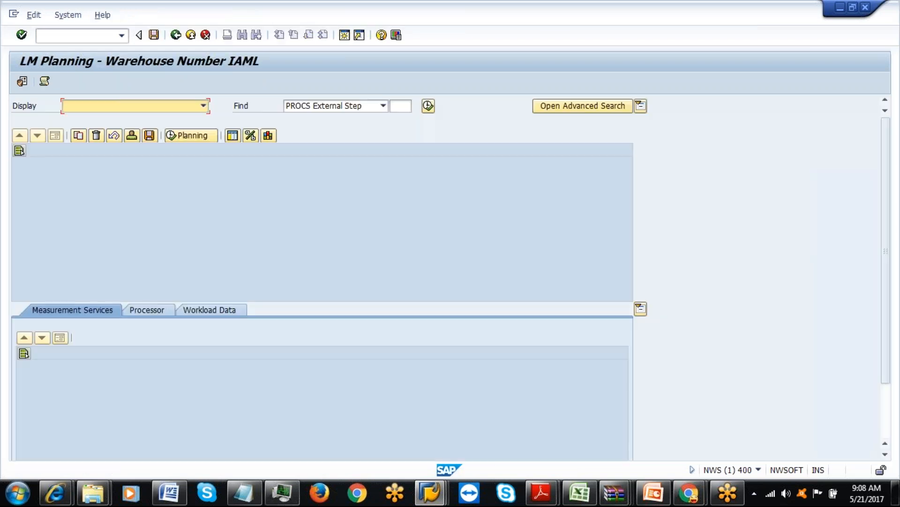
Search by PROCS External Step for ILUD, returning 5 workload data.
left_click(383, 107)
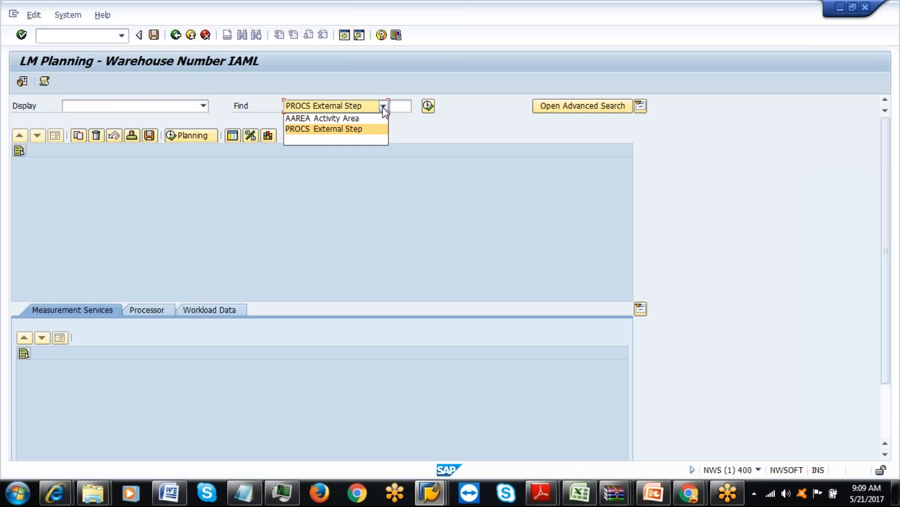
left_click(345, 130)
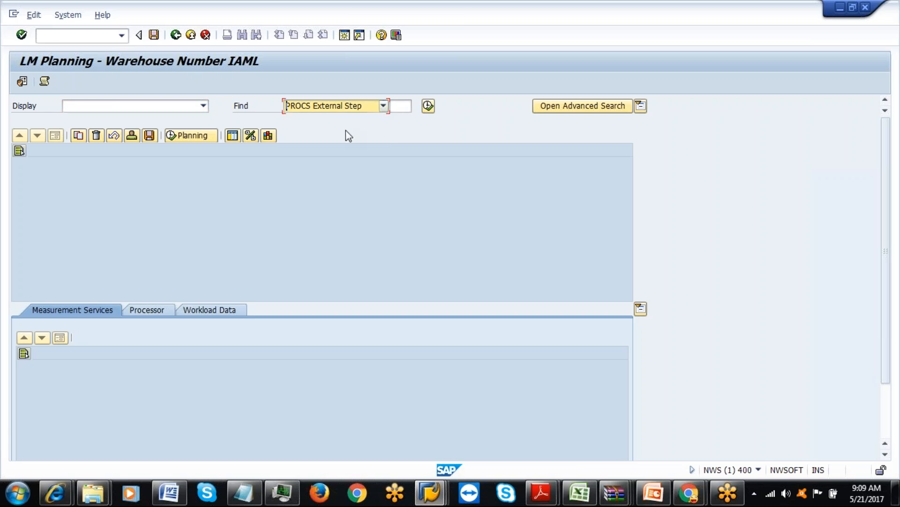
left_click(592, 501)
left_click(592, 501)
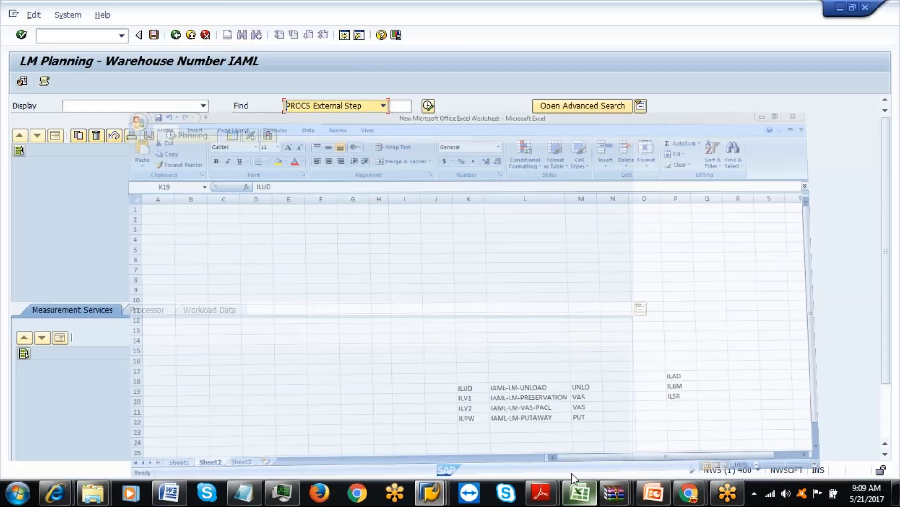
left_click(400, 106)
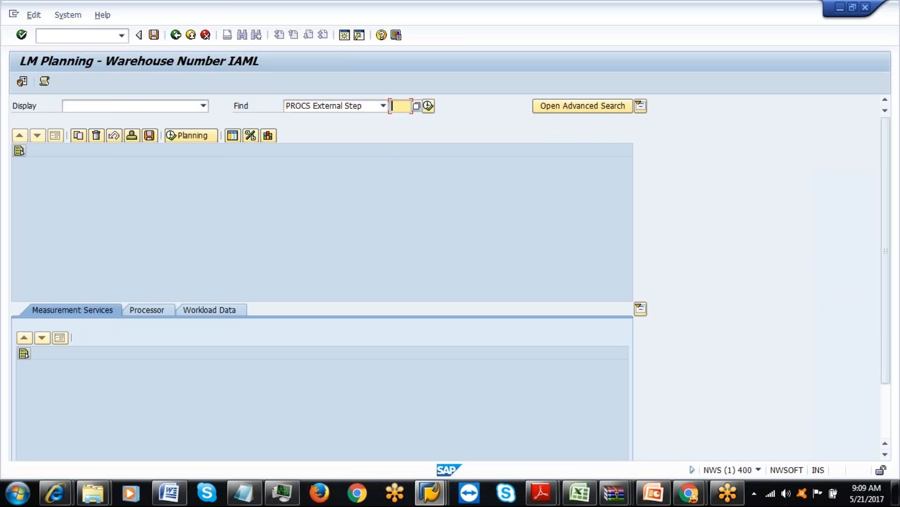
left_click(428, 106)
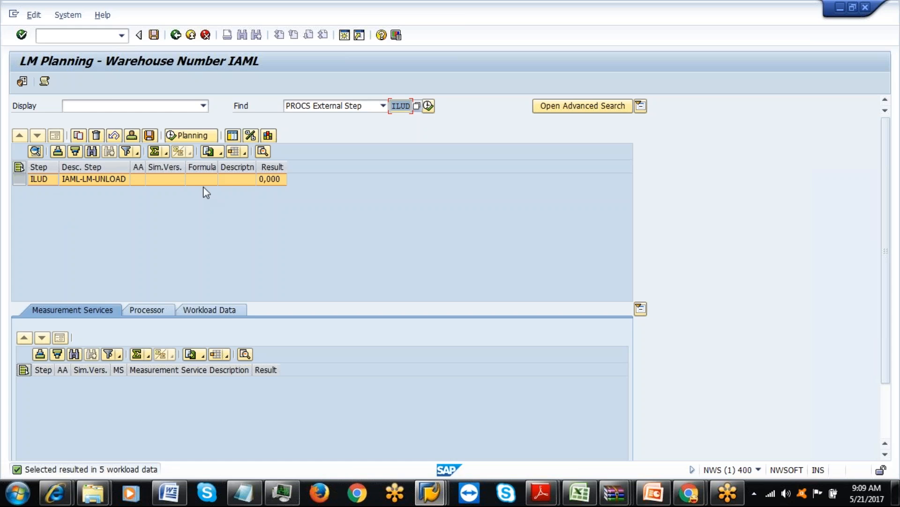
left_click(187, 136)
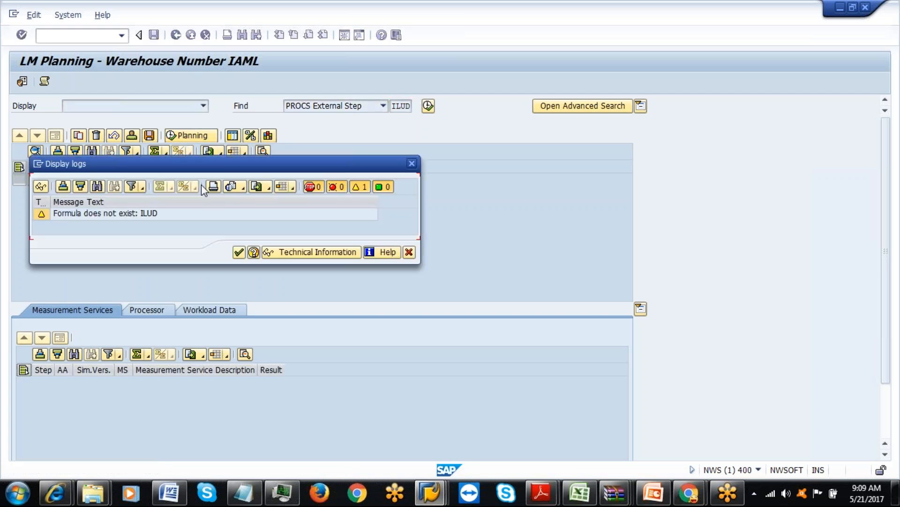
left_click(240, 252)
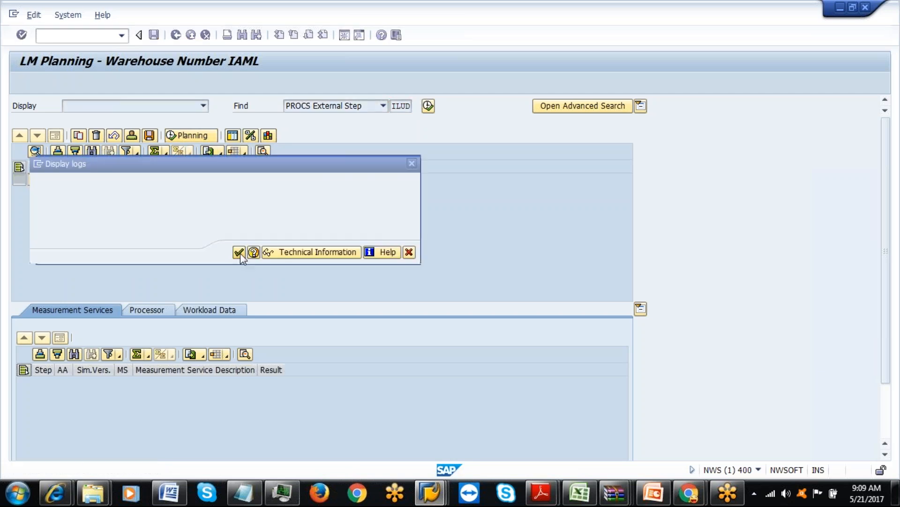
left_click(216, 310)
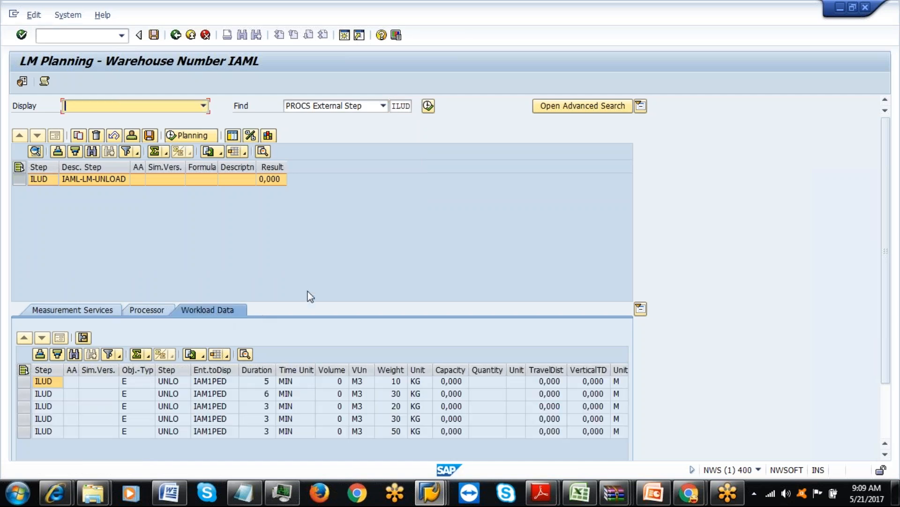
left_click_drag(892, 311, 893, 376)
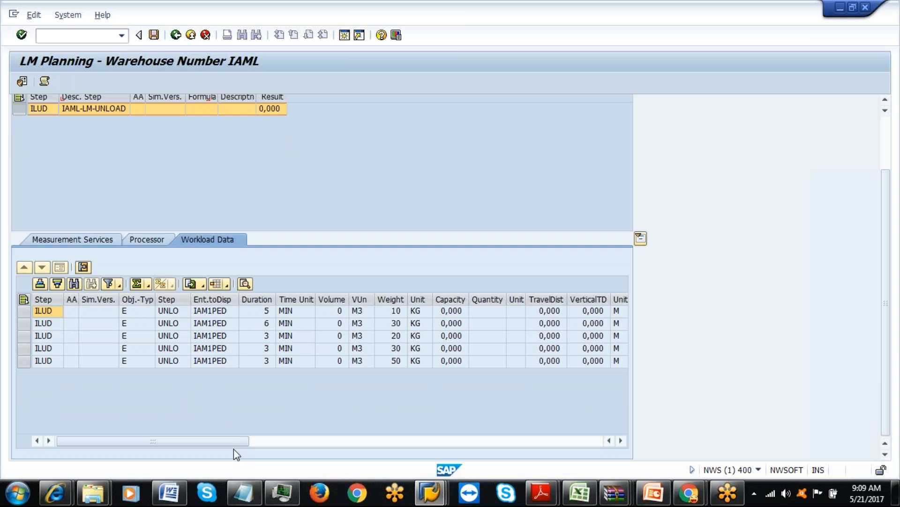
left_click_drag(232, 443, 380, 439)
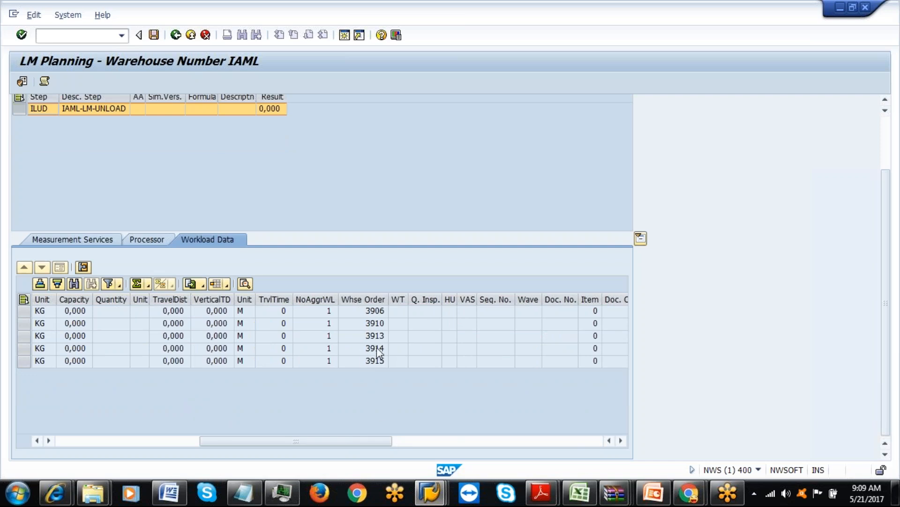
left_click_drag(375, 445, 643, 462)
left_click_drag(428, 444, 53, 450)
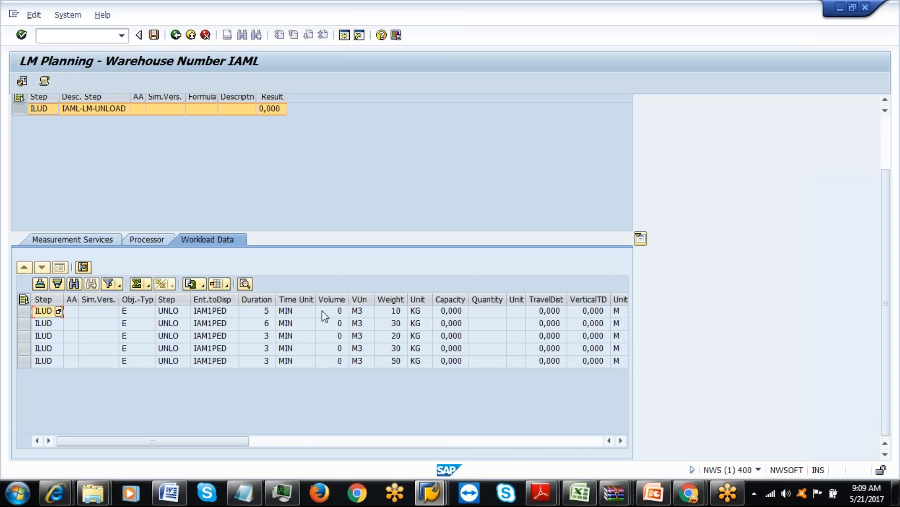
left_click_drag(887, 310, 428, 94)
left_click(885, 101)
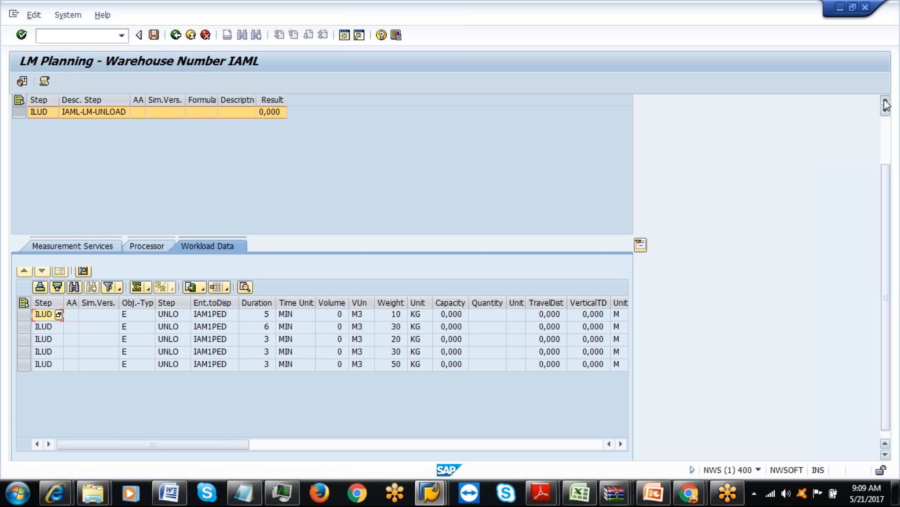
left_click(885, 100)
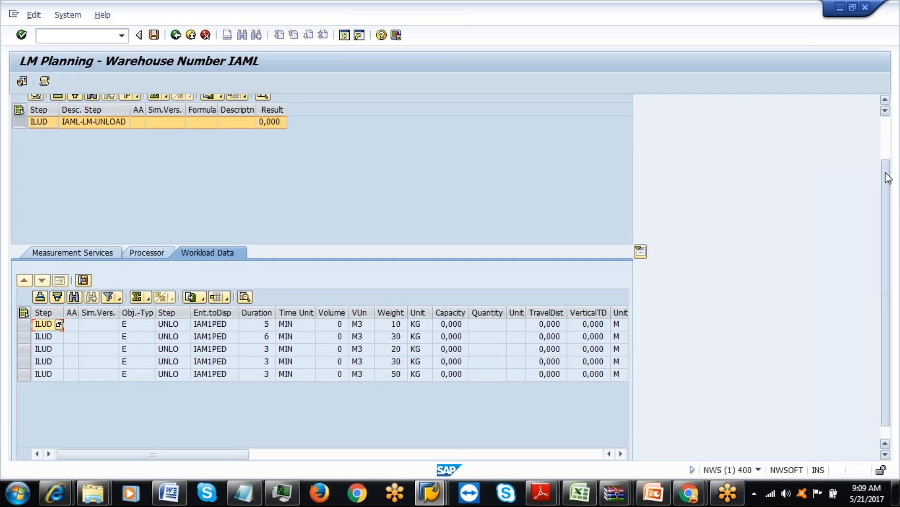
left_click_drag(886, 177, 891, 111)
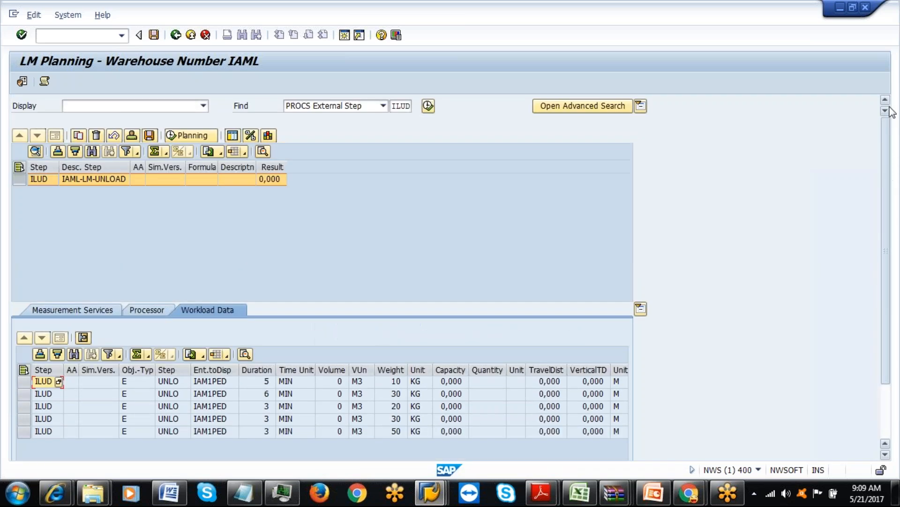
double_click(394, 105)
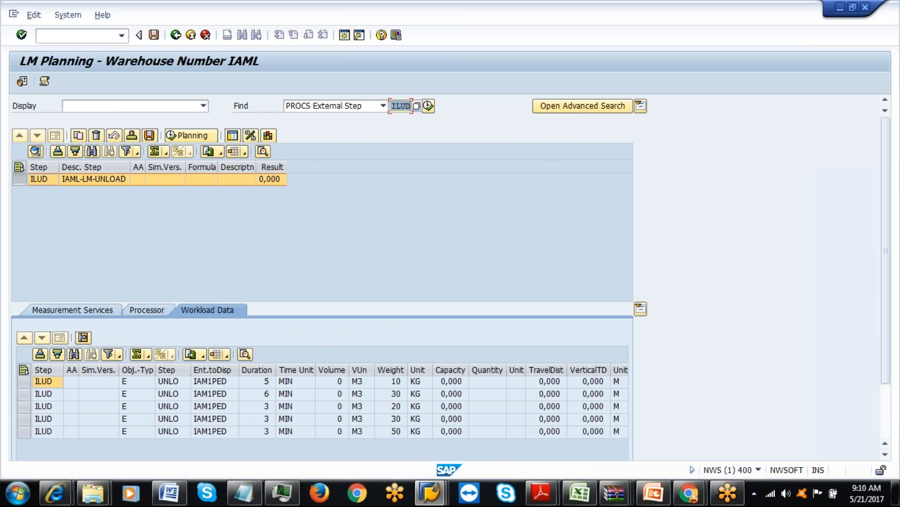
Try searching for 9030 as the external step and then as the activity area.
left_click(428, 107)
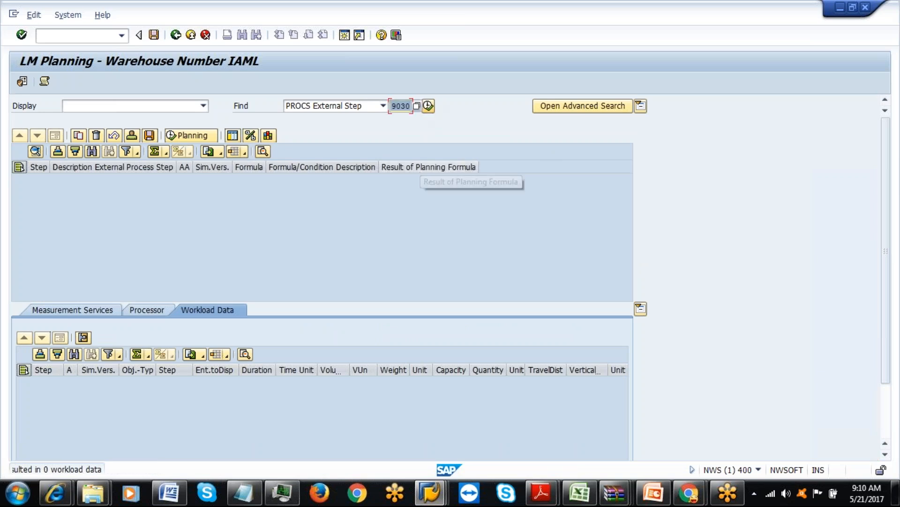
left_click(384, 106)
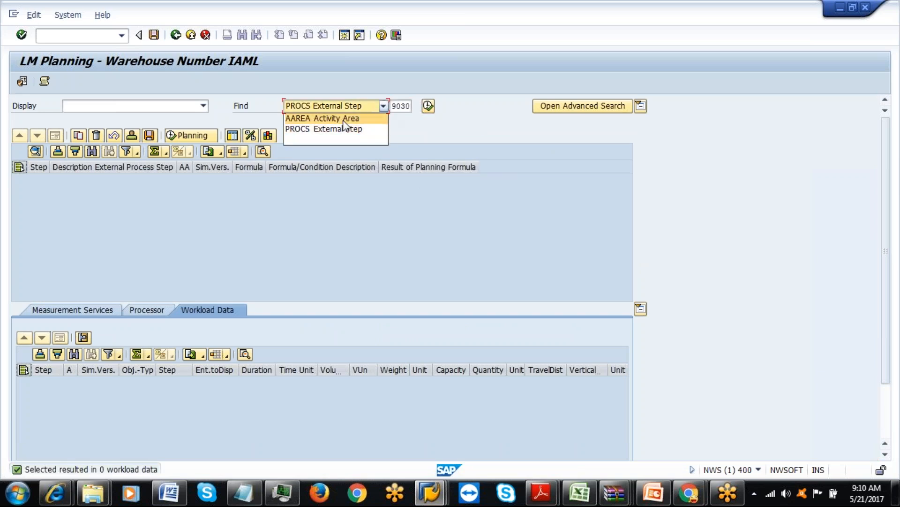
left_click(375, 116)
left_click(401, 106)
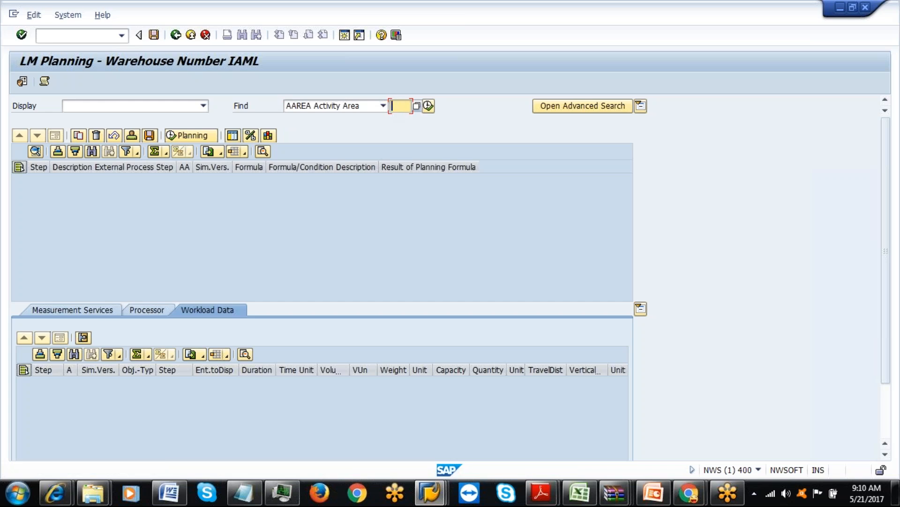
type("9030")
left_click(428, 106)
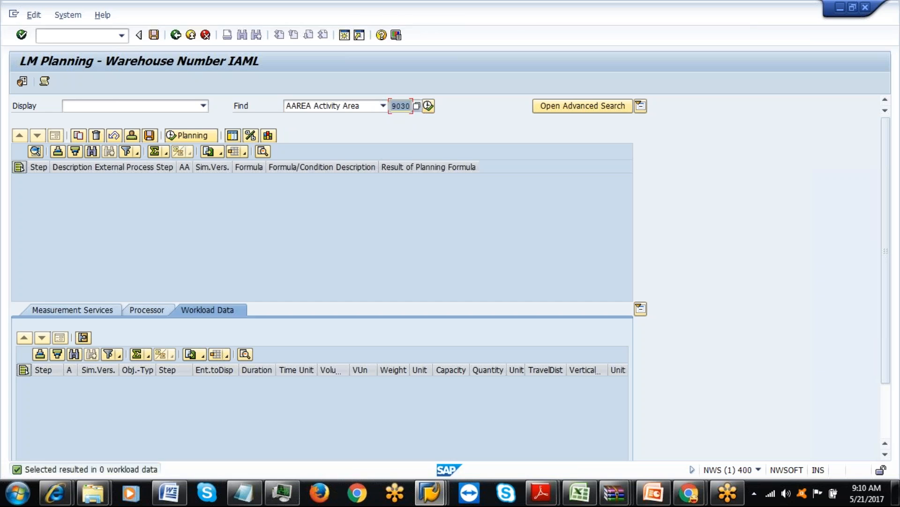
left_click(428, 106)
left_click(429, 106)
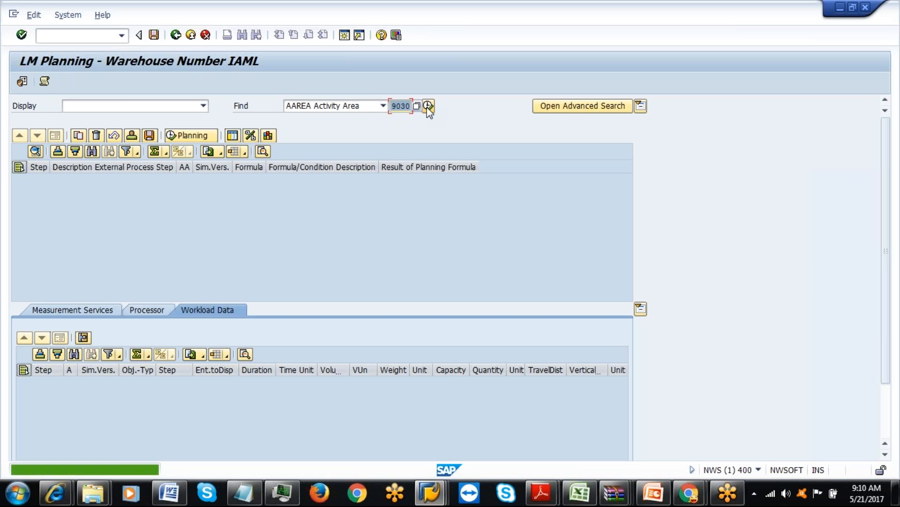
left_click(428, 106)
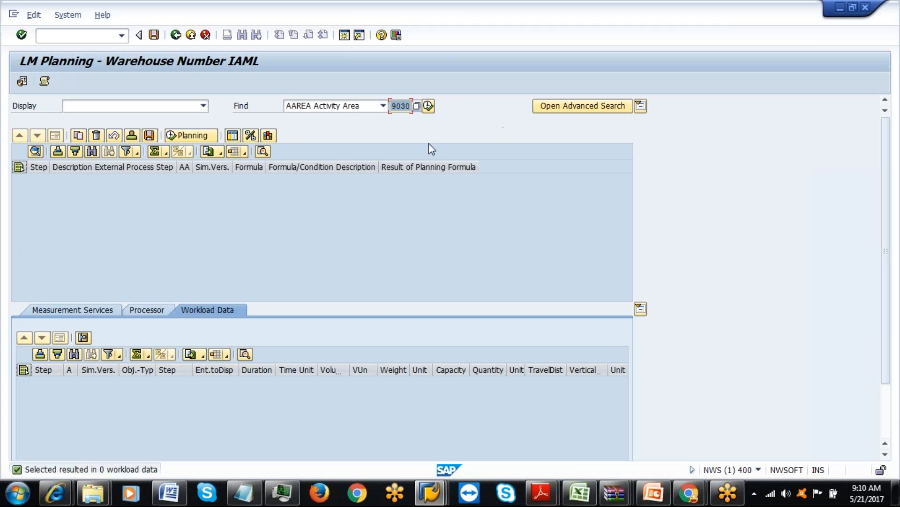
Switch back to external step search, open the advanced search and enter ILUD as External Process Step.
left_click(382, 105)
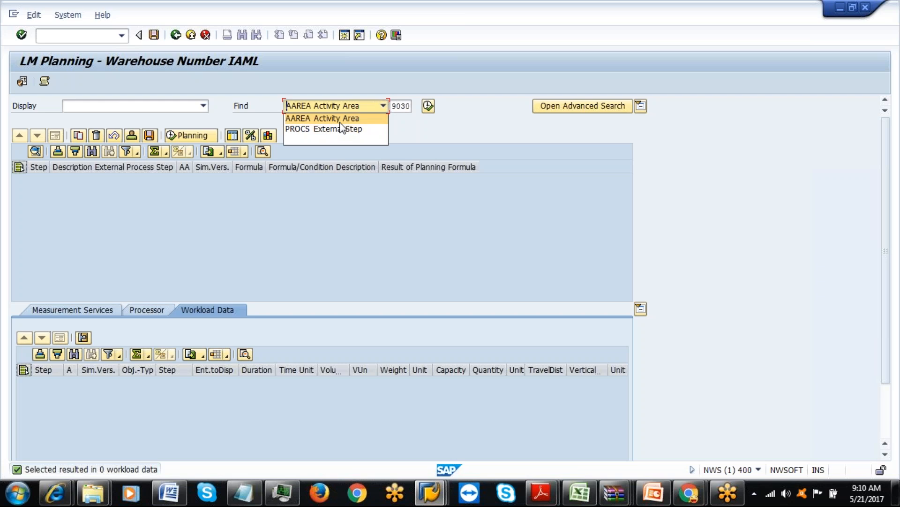
left_click(400, 134)
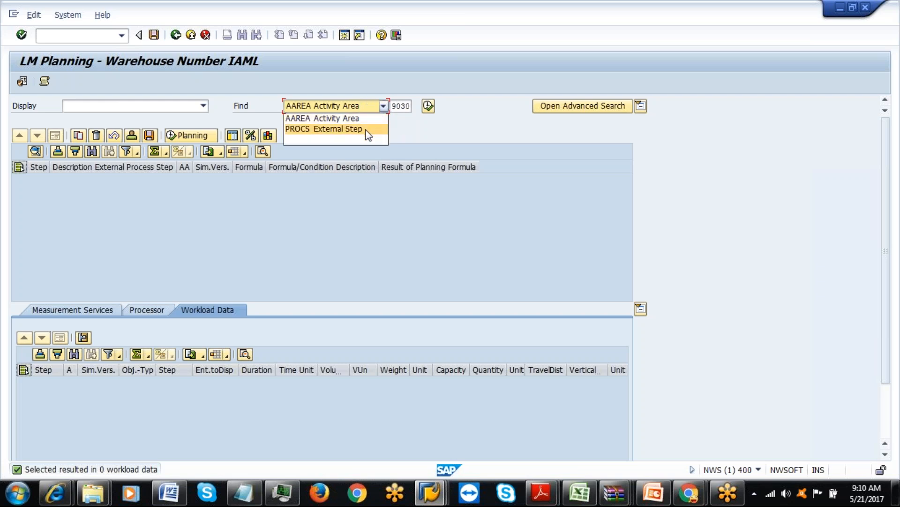
left_click(370, 129)
left_click(401, 106)
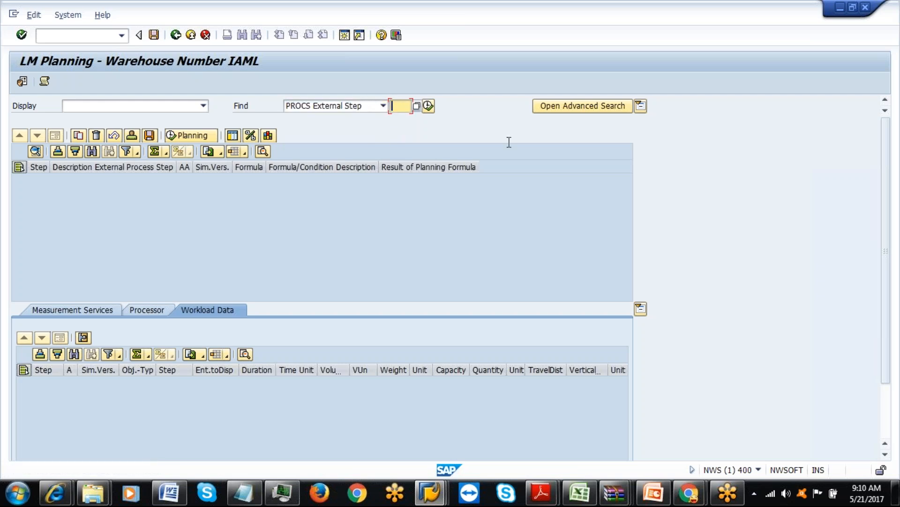
left_click(578, 108)
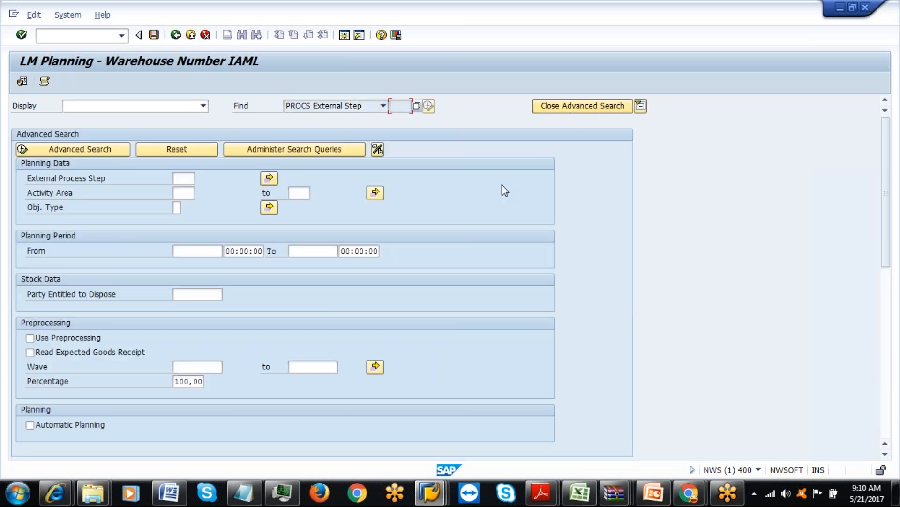
left_click(183, 178)
left_click(583, 495)
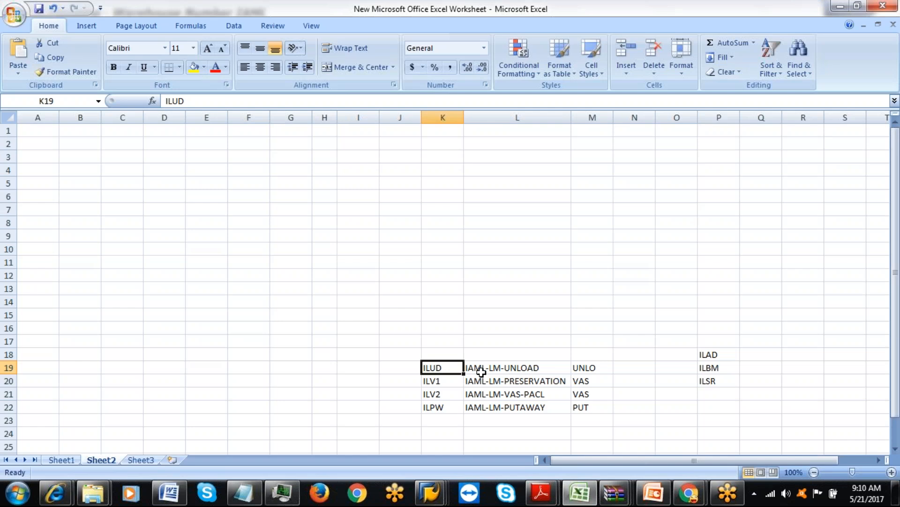
key("alt+Tab")
type("ILUD")
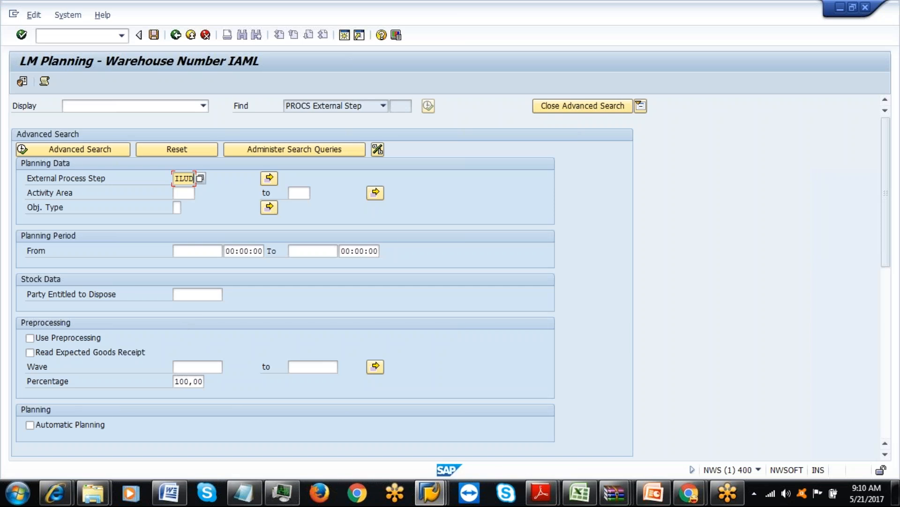
Tick Automatic Planning, run the advanced ILUD search, confirm the log, and scroll to the five workload rows.
left_click(30, 424)
scroll(892, 227, "down", 2)
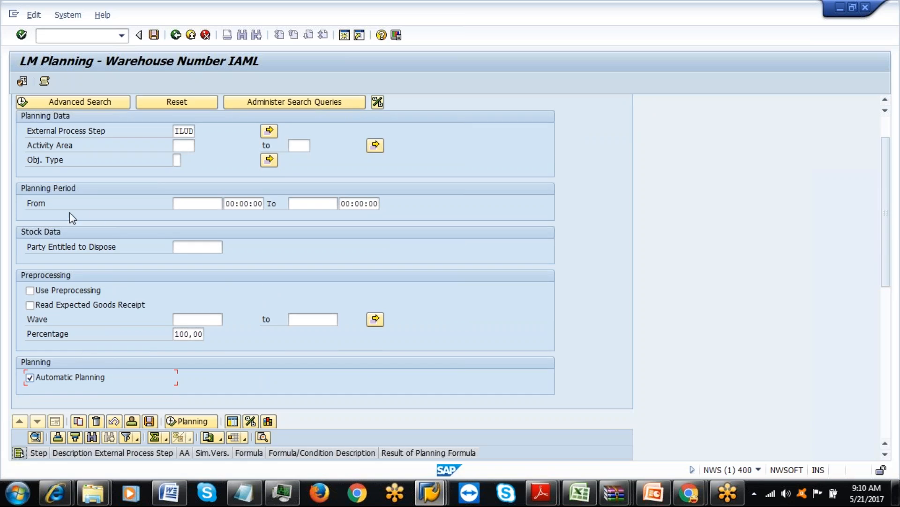
left_click(69, 107)
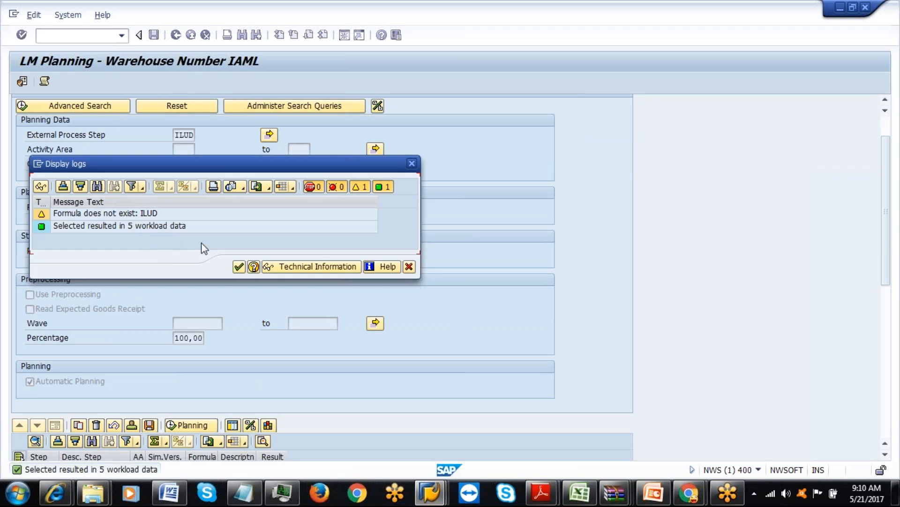
left_click(237, 267)
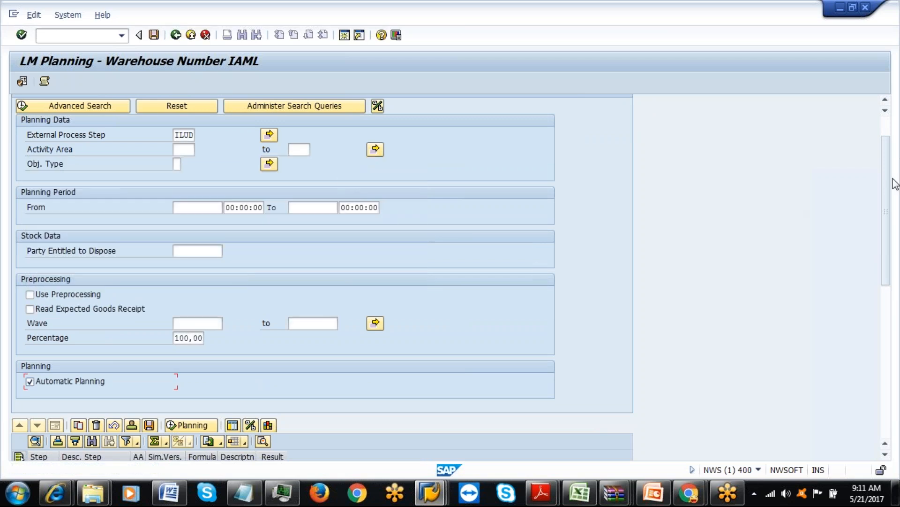
left_click_drag(885, 184, 893, 324)
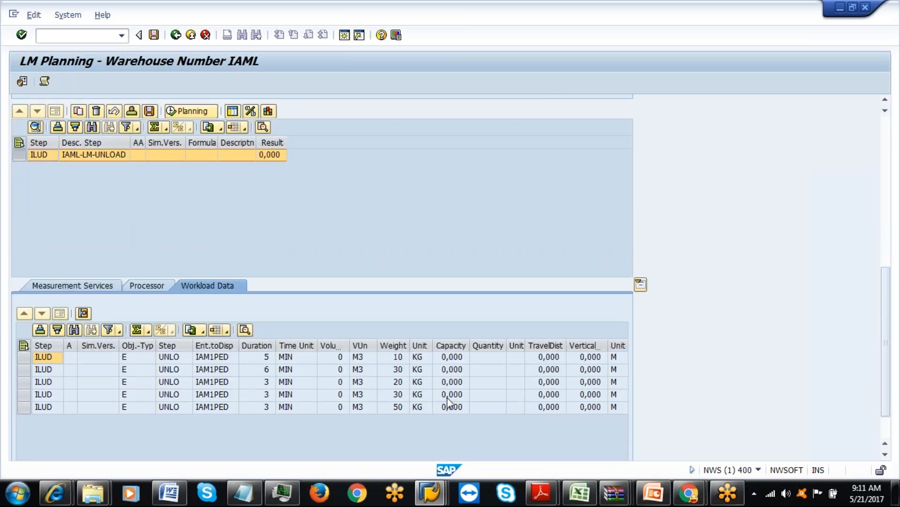
Generate a simulation version 1 line for ILUD and select it.
left_click_drag(887, 361, 889, 333)
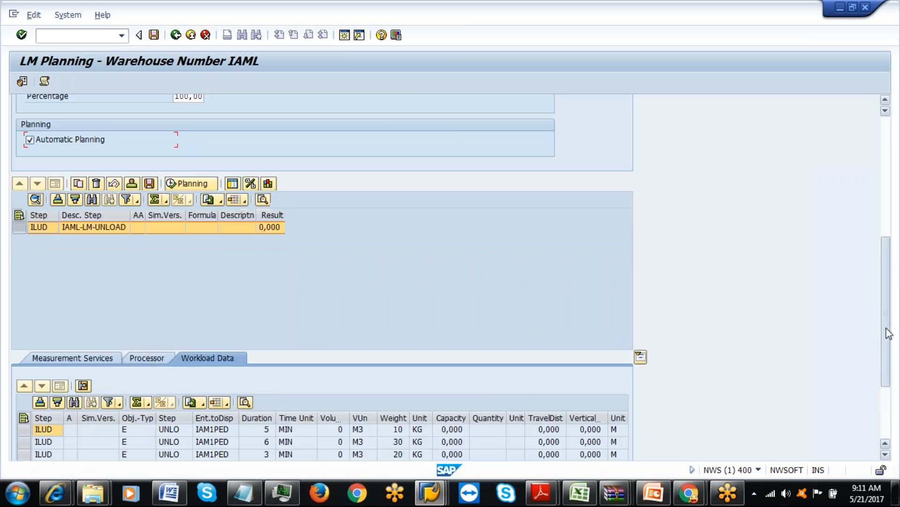
left_click(79, 184)
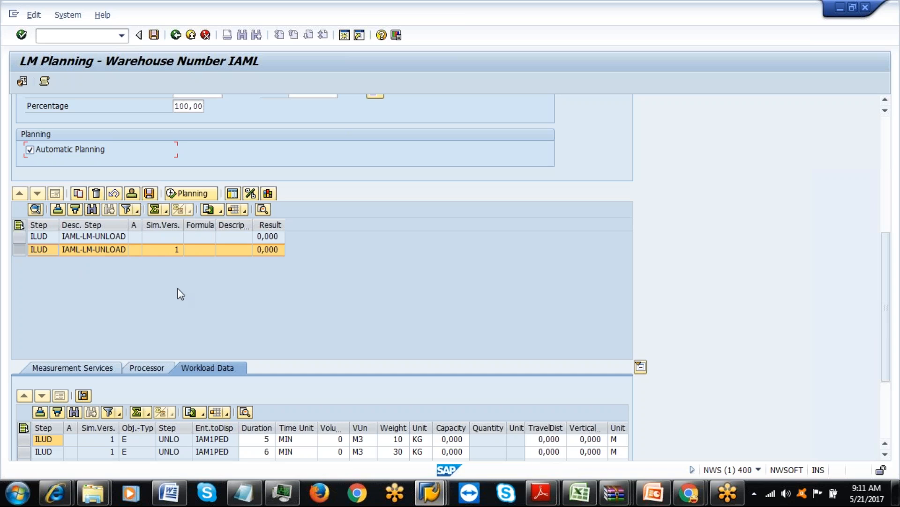
left_click(133, 195)
double_click(20, 225)
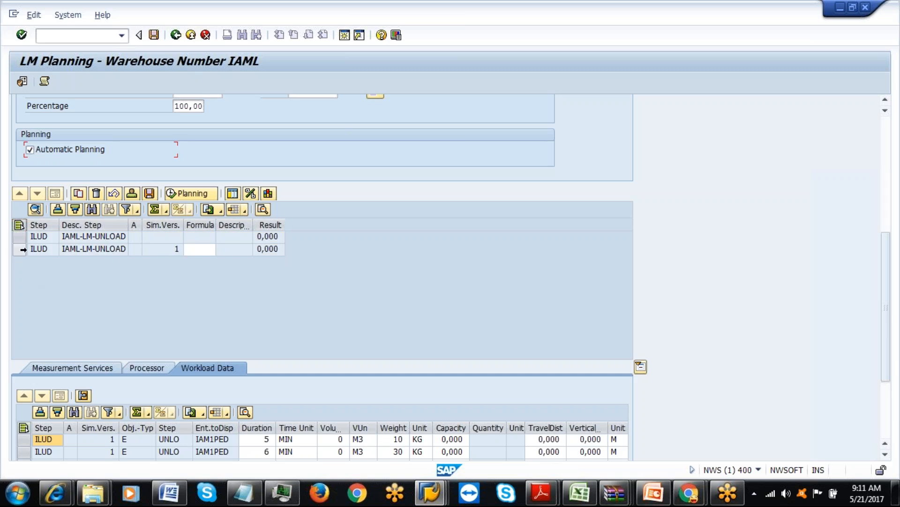
left_click(20, 249)
Untick Automatic Planning, select the line's Formula cell, and show the Processor data.
left_click(132, 193)
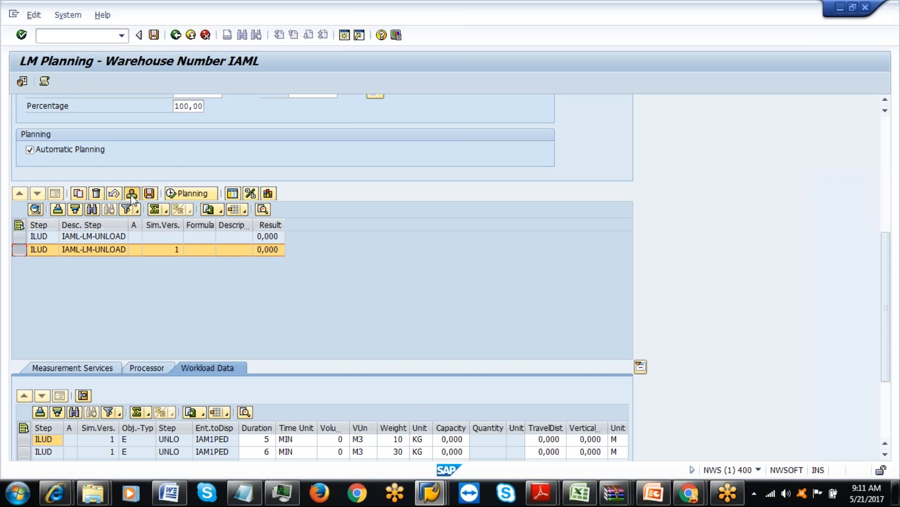
left_click(29, 149)
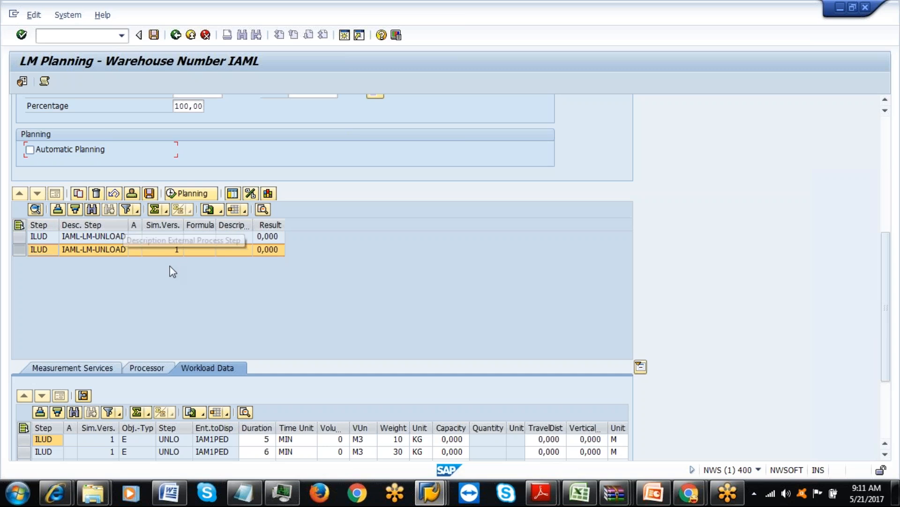
left_click(195, 250)
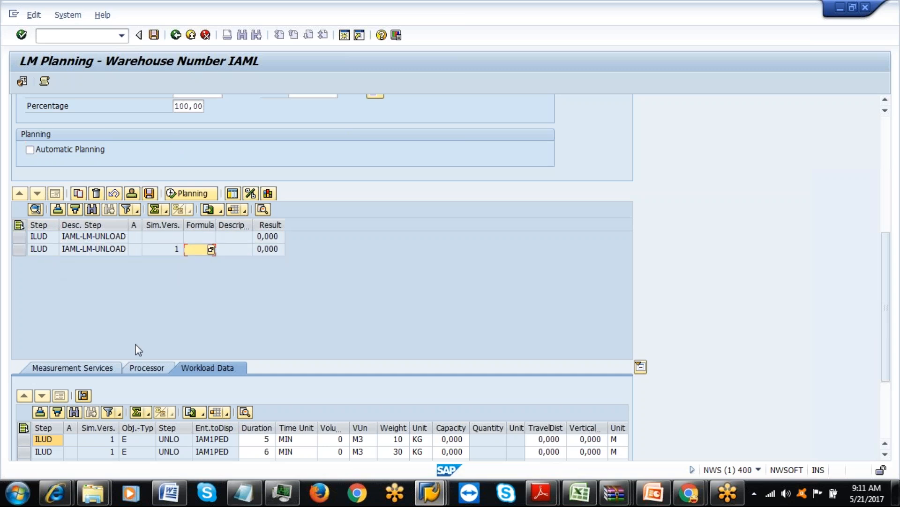
left_click(144, 368)
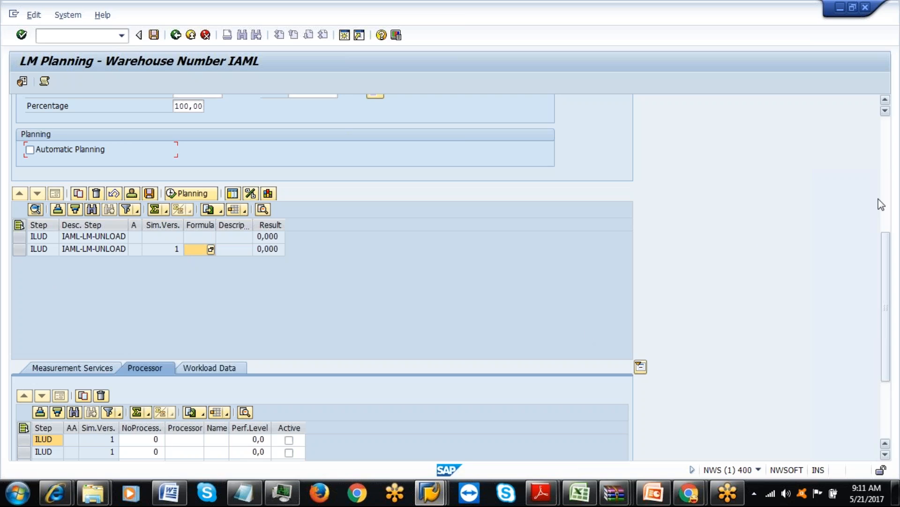
Review the step's measurement services and workload data, then return to the processor assignments.
left_click_drag(888, 261, 893, 334)
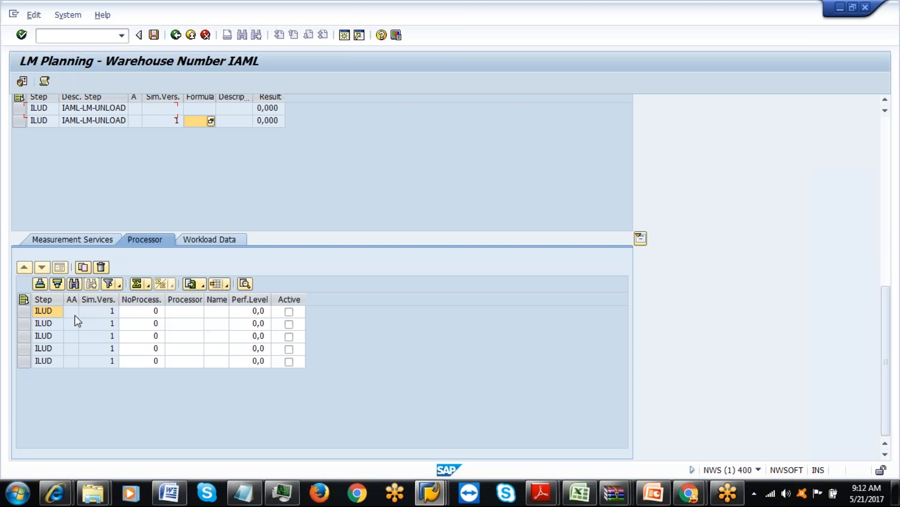
left_click(95, 240)
left_click(141, 253)
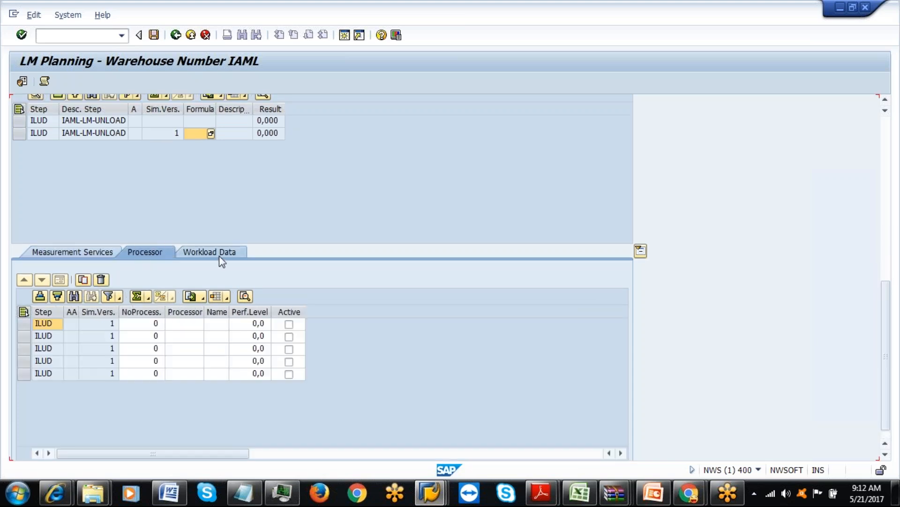
left_click(219, 253)
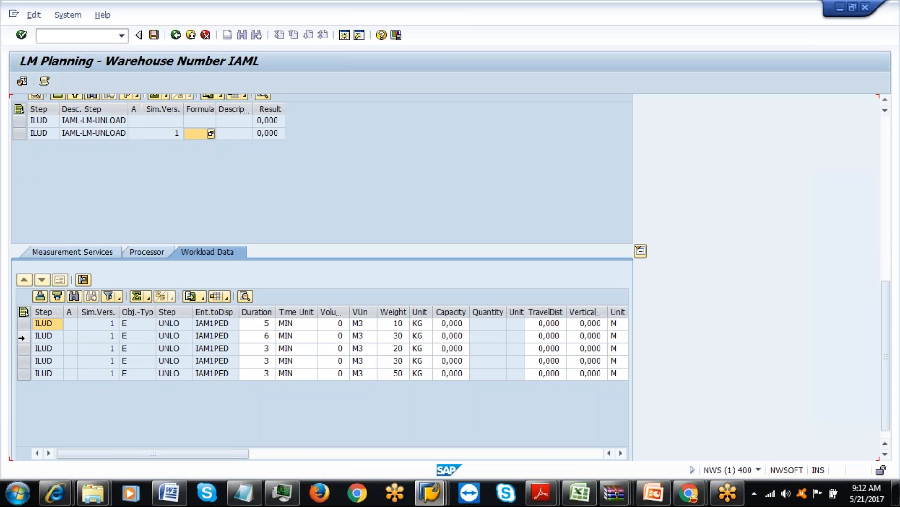
left_click(147, 254)
Give the first two rows one processor each, assigned processor 61.
left_click(154, 323)
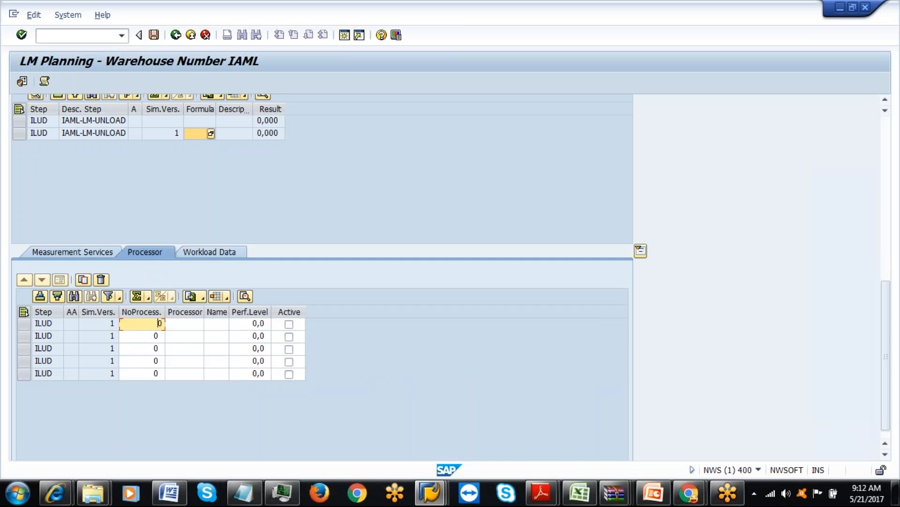
key("BackSpace")
left_click(155, 336)
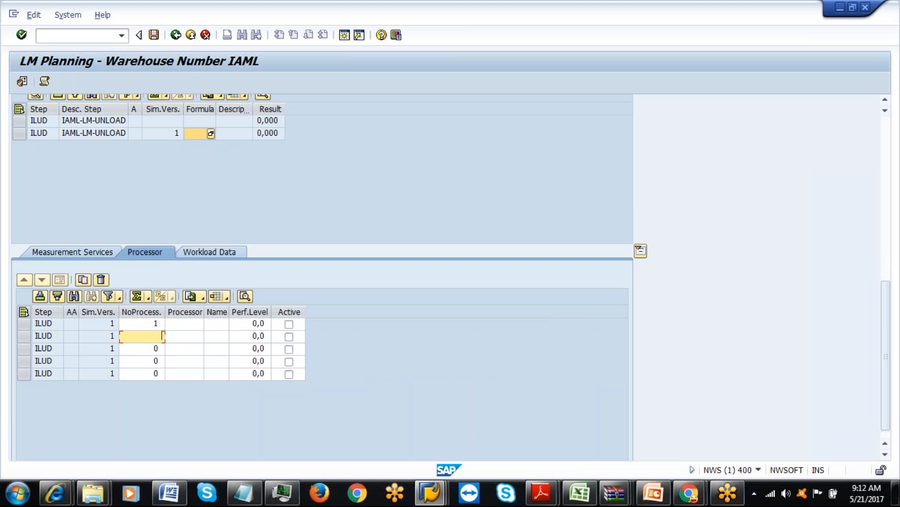
left_click(185, 323)
type("61")
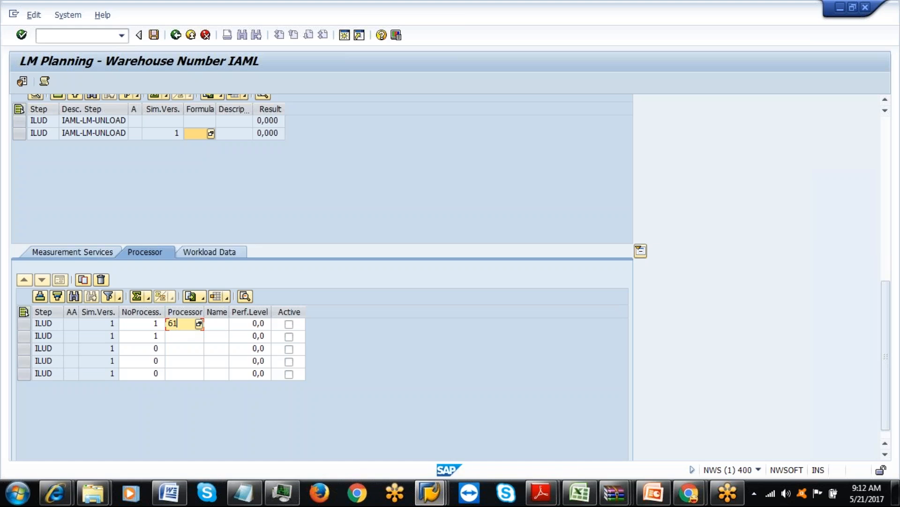
left_click(186, 336)
type("61")
Give rows three to five one processor each, assigned processor 202.
left_click(161, 349)
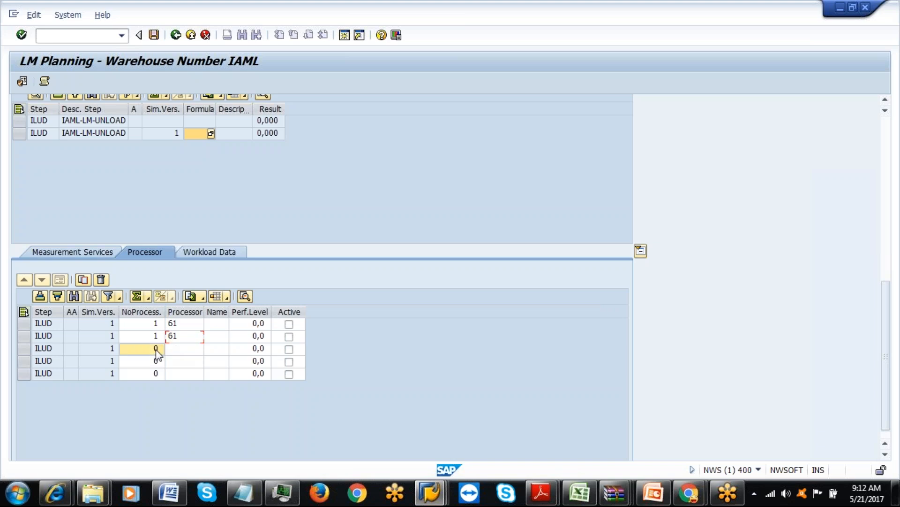
key("BackSpace")
left_click(152, 363)
key("BackSpace")
type("1")
left_click(152, 373)
key("BackSpace")
left_click(185, 349)
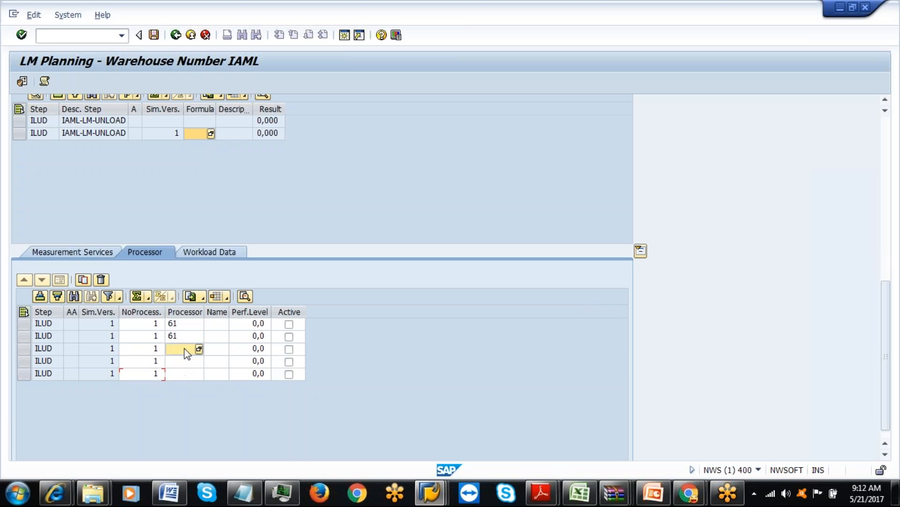
type("202020")
key("BackSpace")
key("BackSpace")
key("BackSpace")
type("202")
left_click(181, 374)
type("202")
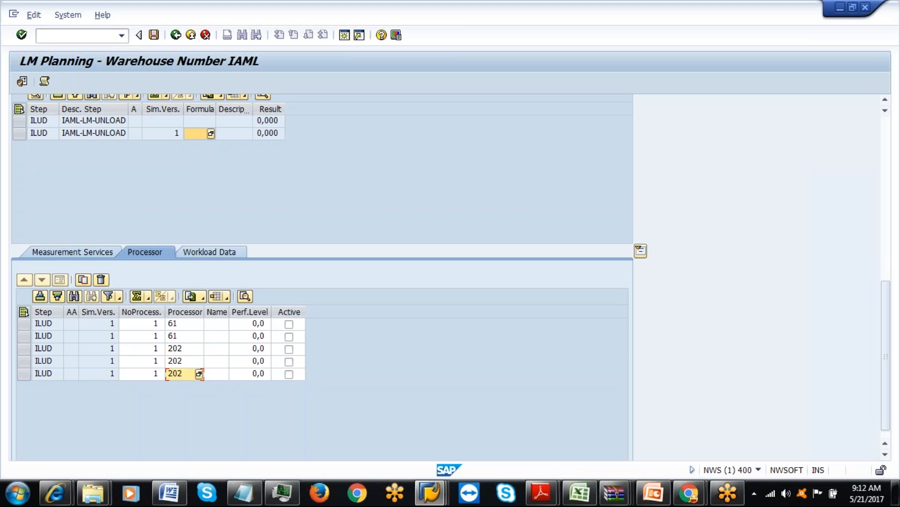
left_click(277, 349)
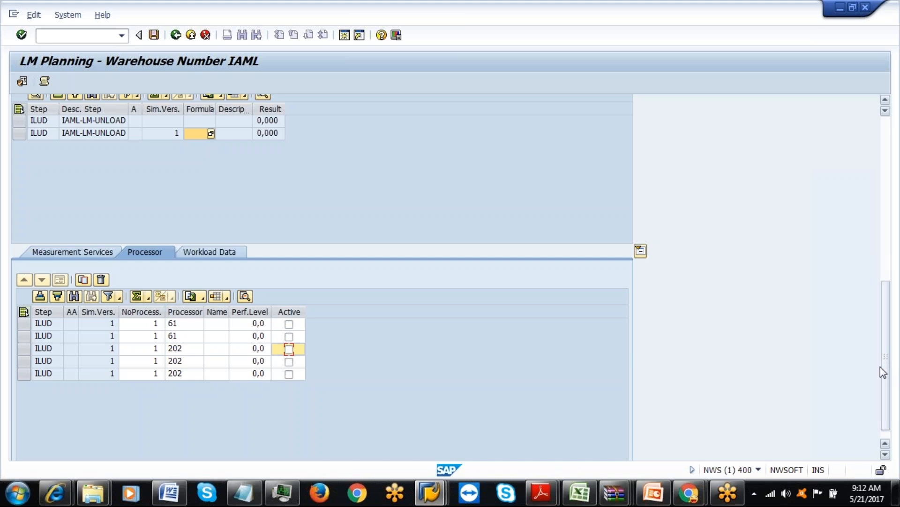
left_click_drag(886, 368, 878, 296)
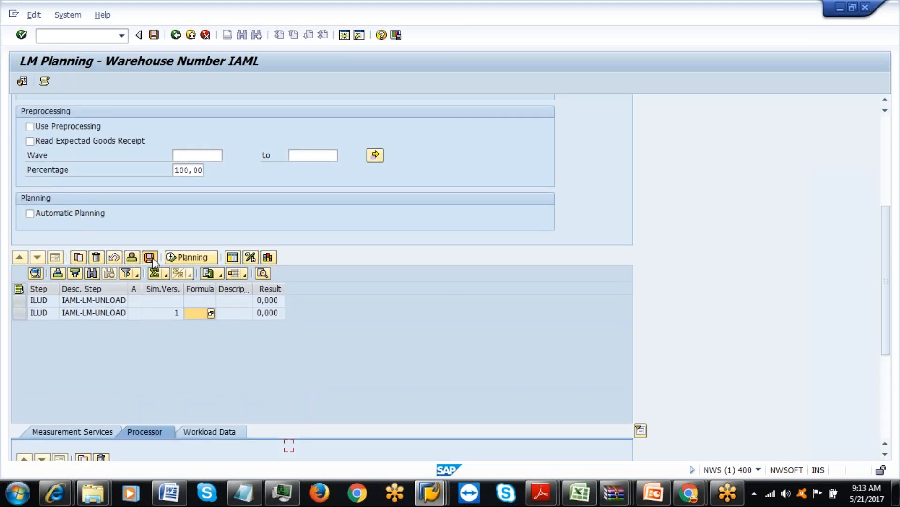
Run planning for ILUD, dismiss the five missing-formula warnings, and rerun the advanced search.
left_click(169, 257)
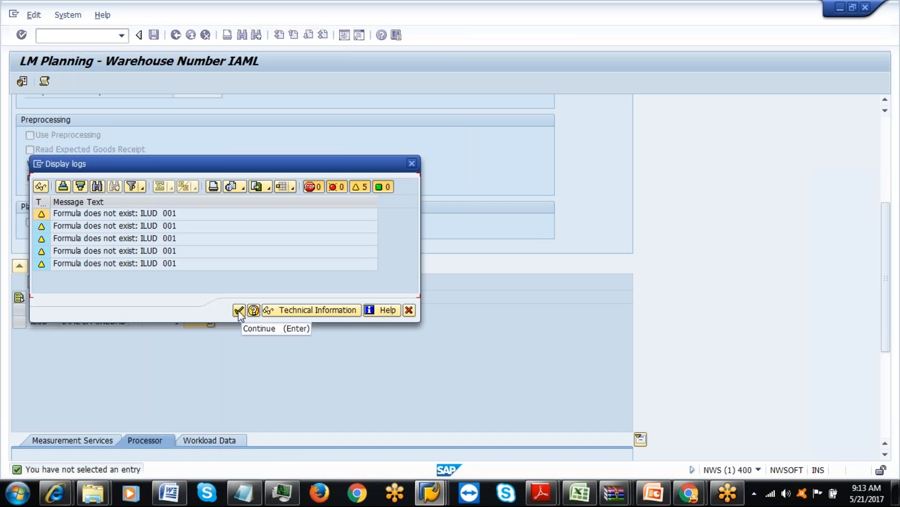
left_click(238, 311)
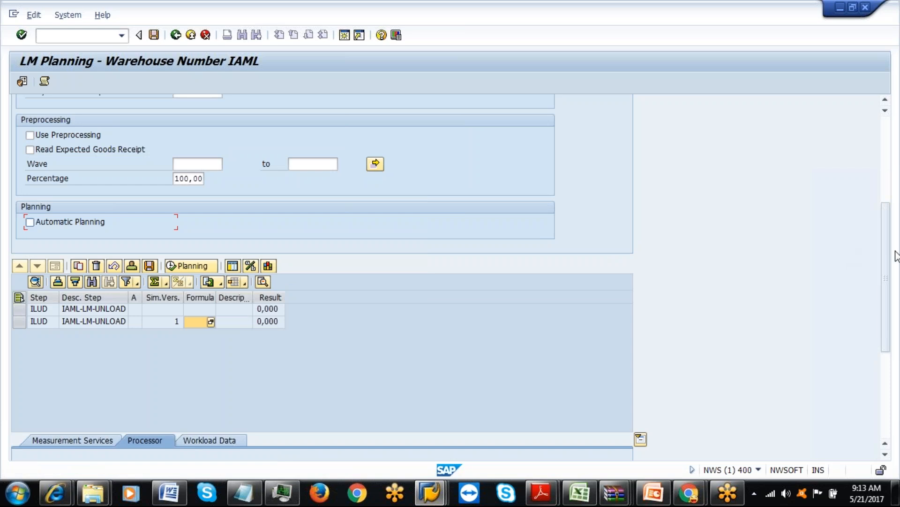
scroll(884, 251, "down", 3)
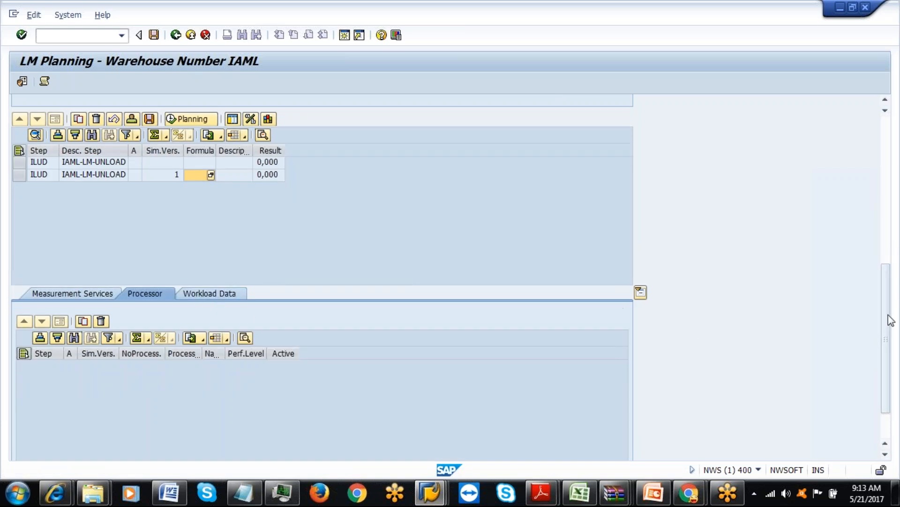
left_click_drag(886, 317, 885, 184)
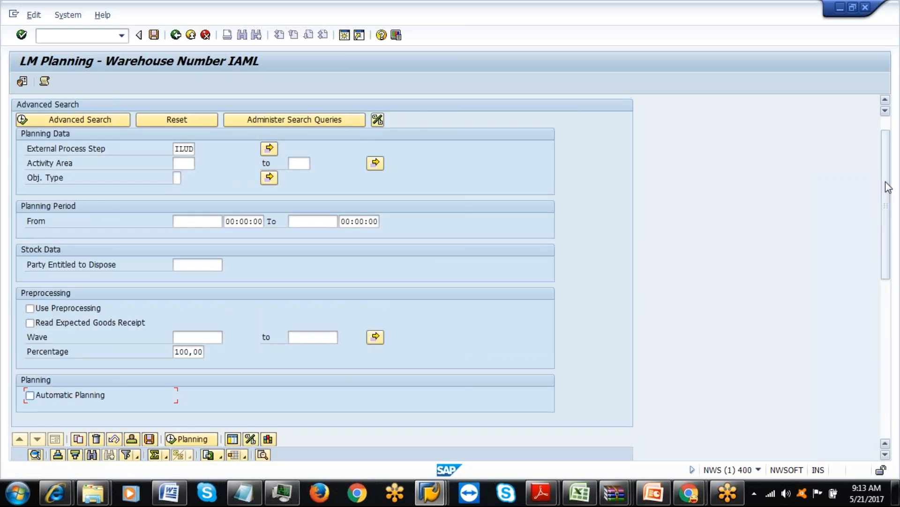
left_click(78, 118)
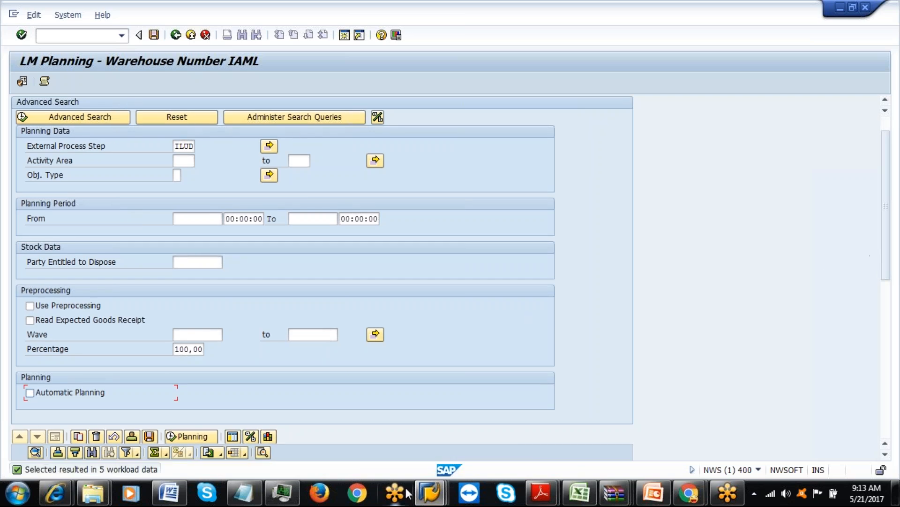
left_click(429, 492)
In the customizing session, launch /n/scwm/mon and open the IAML warehouse monitor with monitor SAP.
left_click(654, 424)
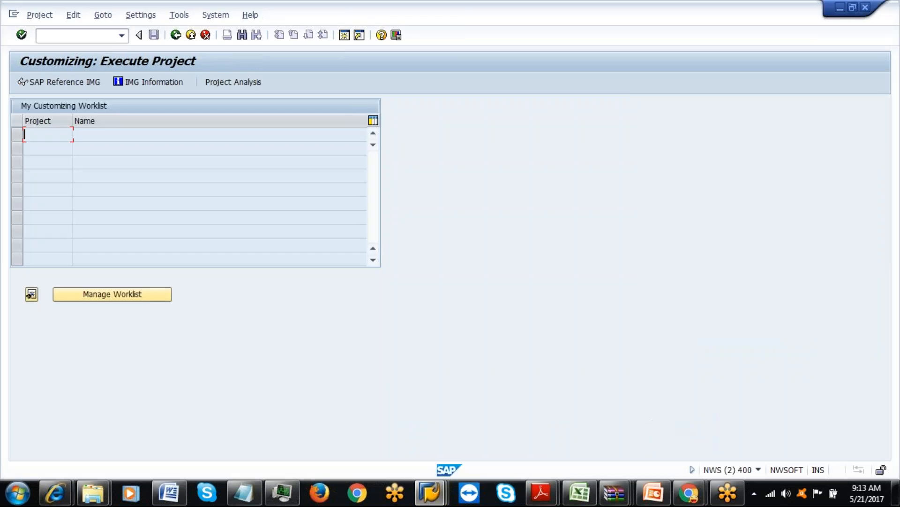
left_click(176, 35)
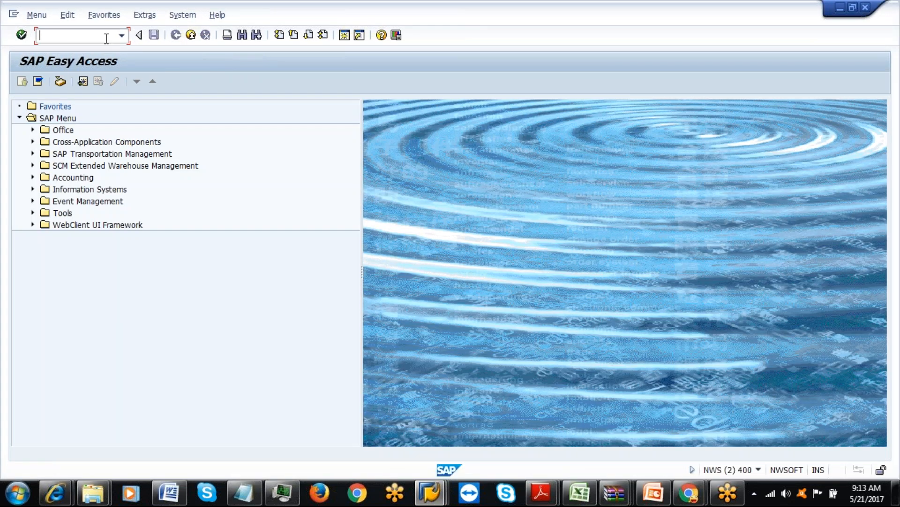
type("/n/scwm/mon")
key("Return")
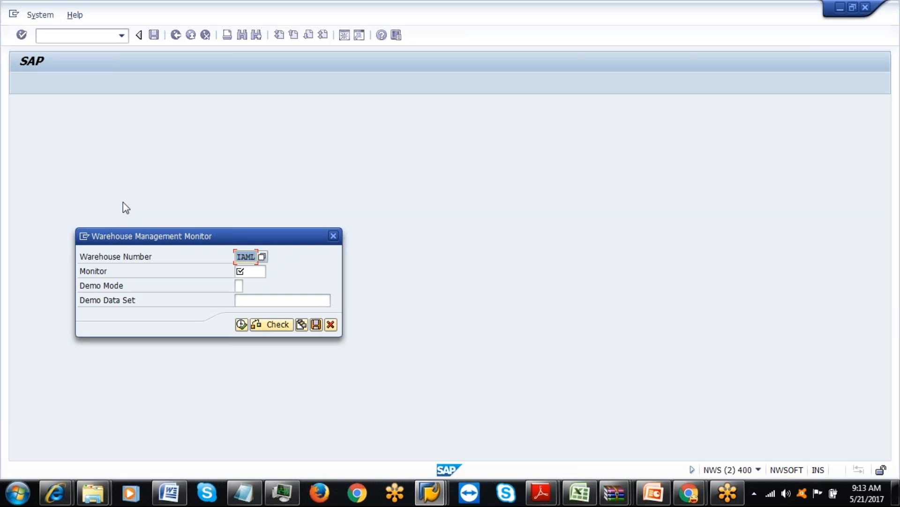
key("Tab")
type("SA")
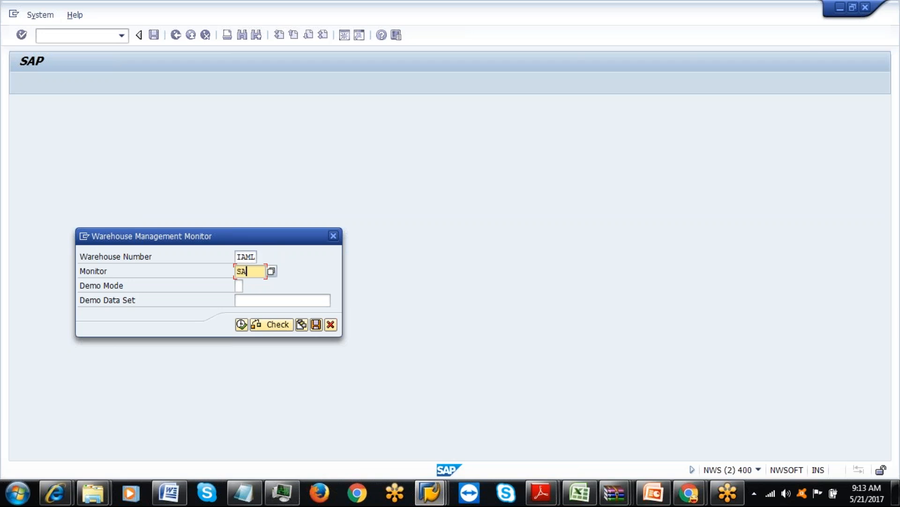
type("P")
left_click(241, 324)
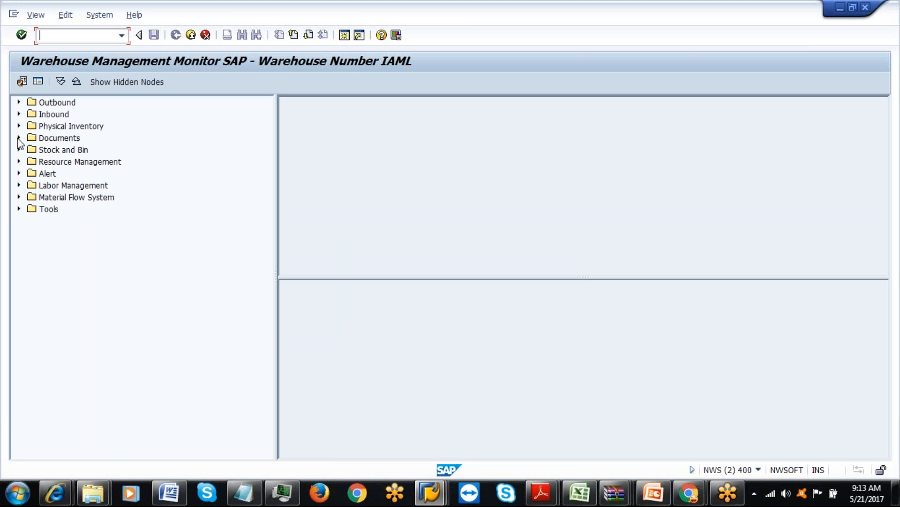
Open Documents > Planned Workload, enter ILUD as External Process Step, and execute.
left_click(20, 137)
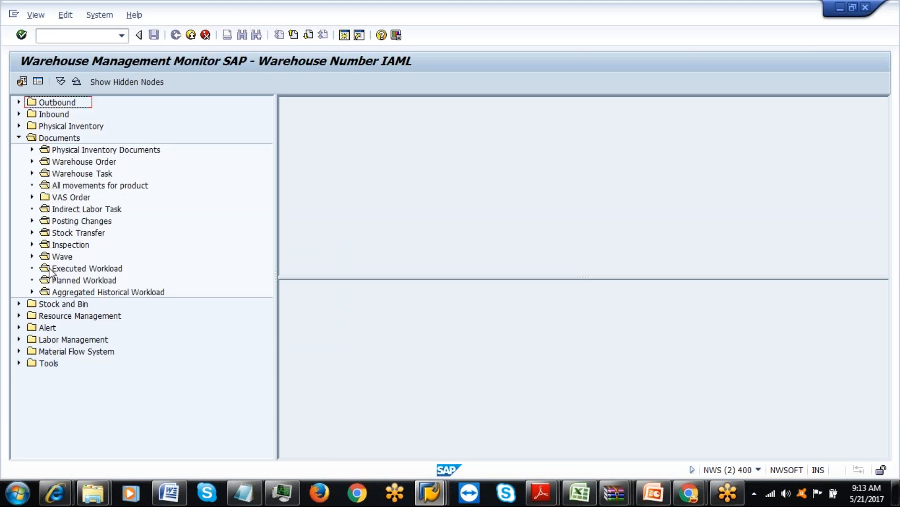
double_click(57, 280)
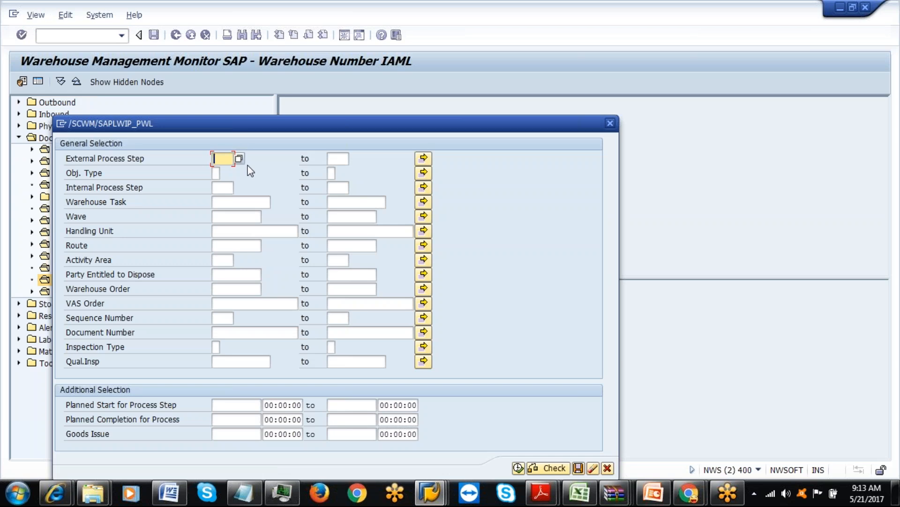
left_click(217, 261)
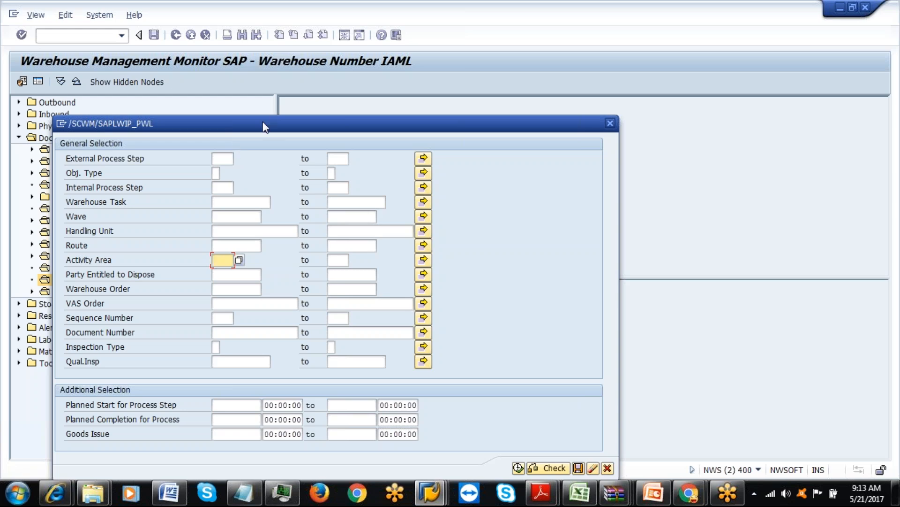
left_click_drag(263, 126, 268, 85)
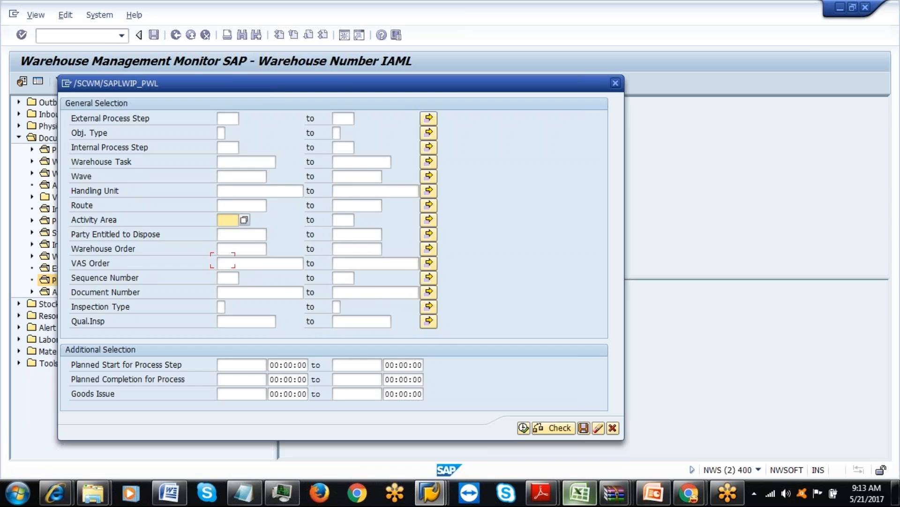
left_click(581, 493)
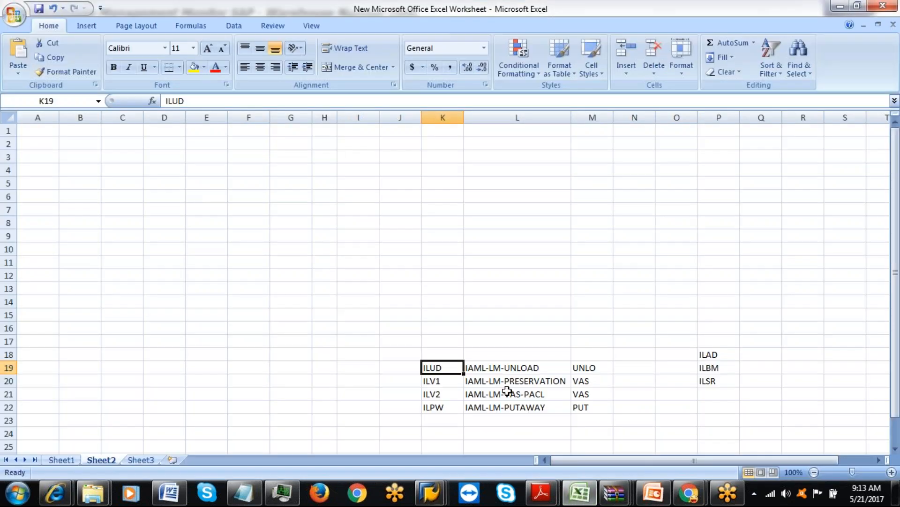
key("alt+Tab")
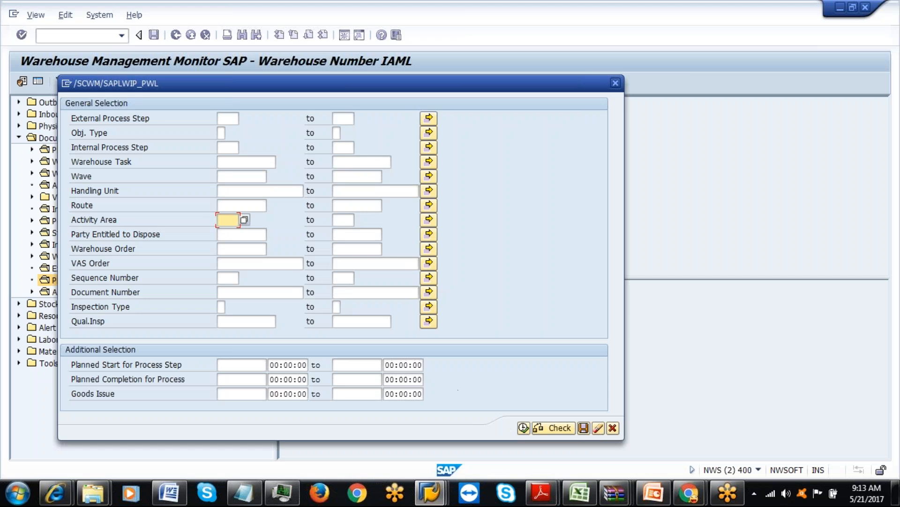
left_click(230, 120)
type("ILUD")
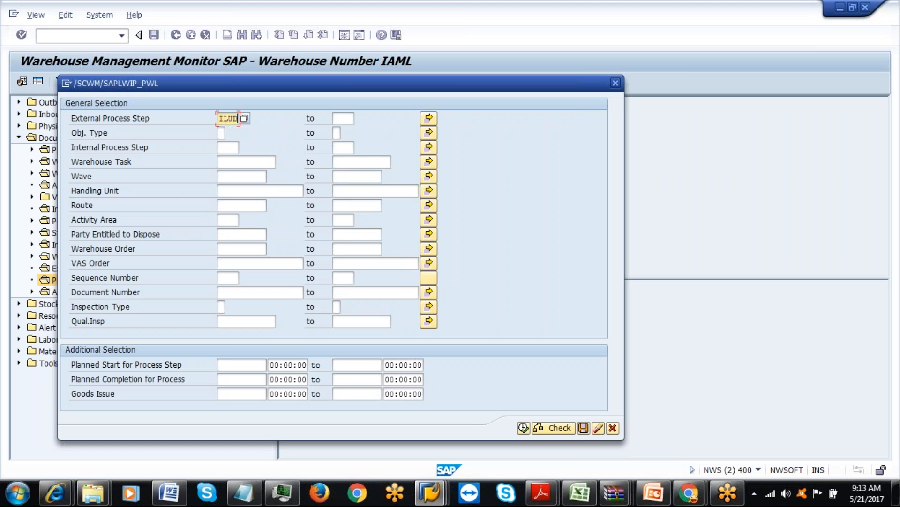
left_click(524, 427)
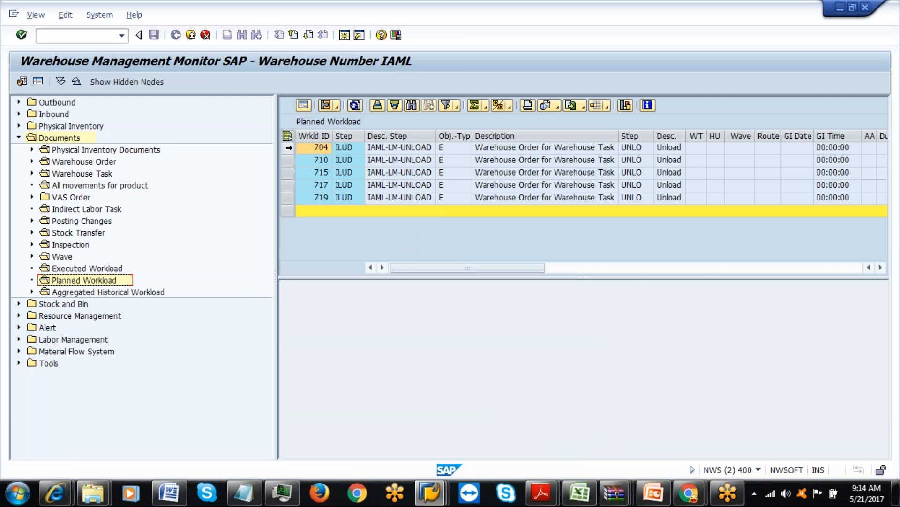
View workload 704's detail form, then return to the list of five ILUD workload rows.
left_click(289, 147)
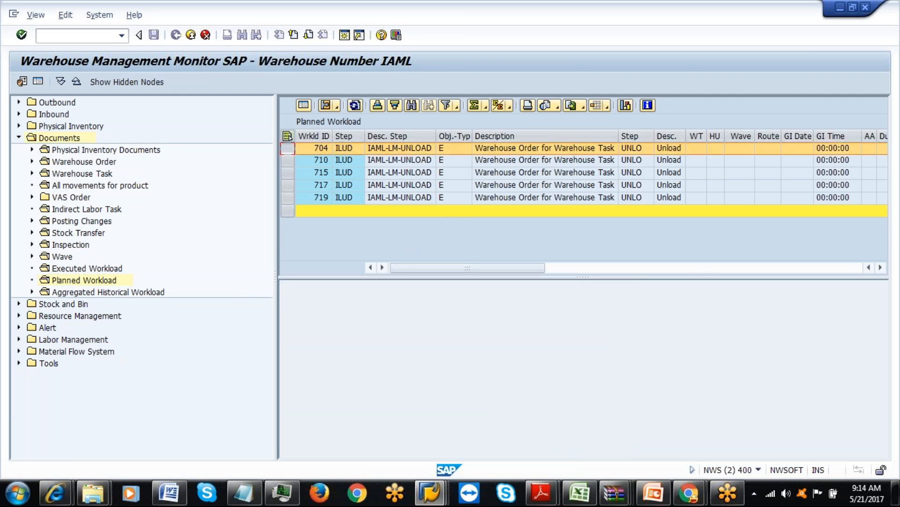
left_click(303, 105)
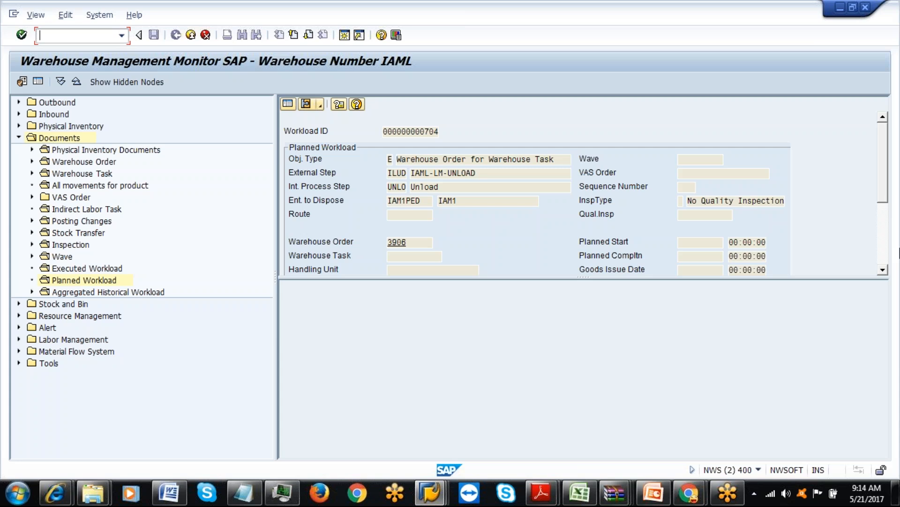
left_click(883, 270)
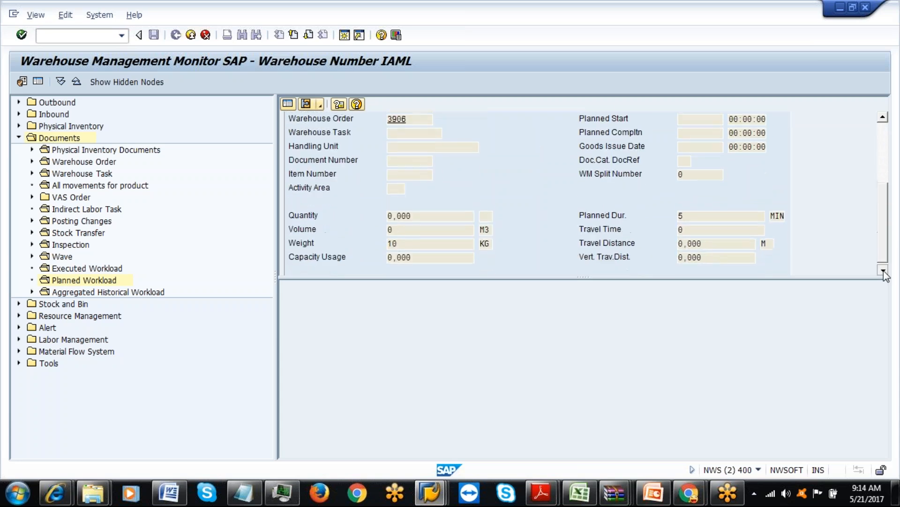
left_click(883, 271)
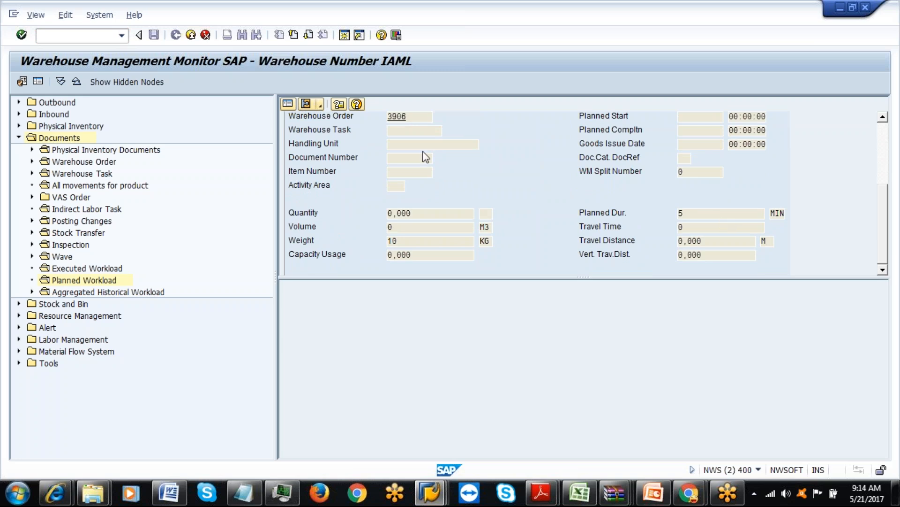
left_click(288, 103)
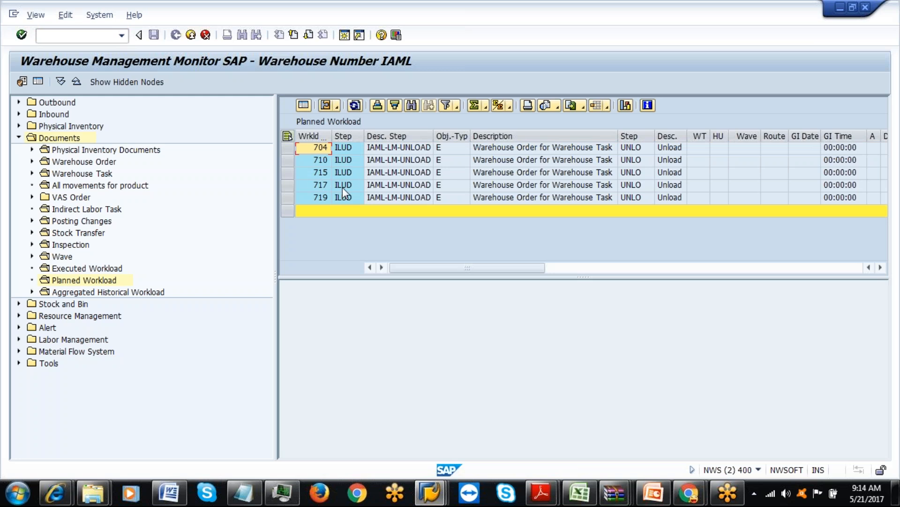
left_click(115, 281)
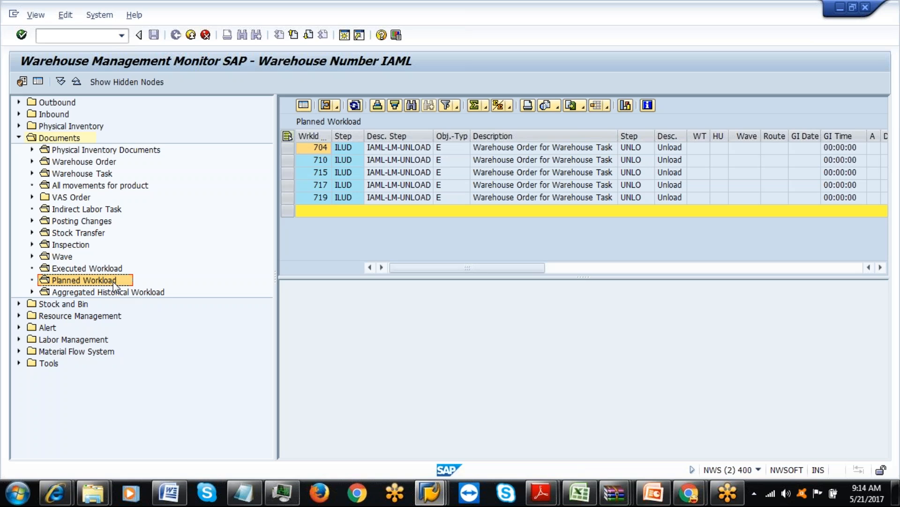
List planned workload for external process step ILUD and open the details of workload 704.
left_click(18, 339)
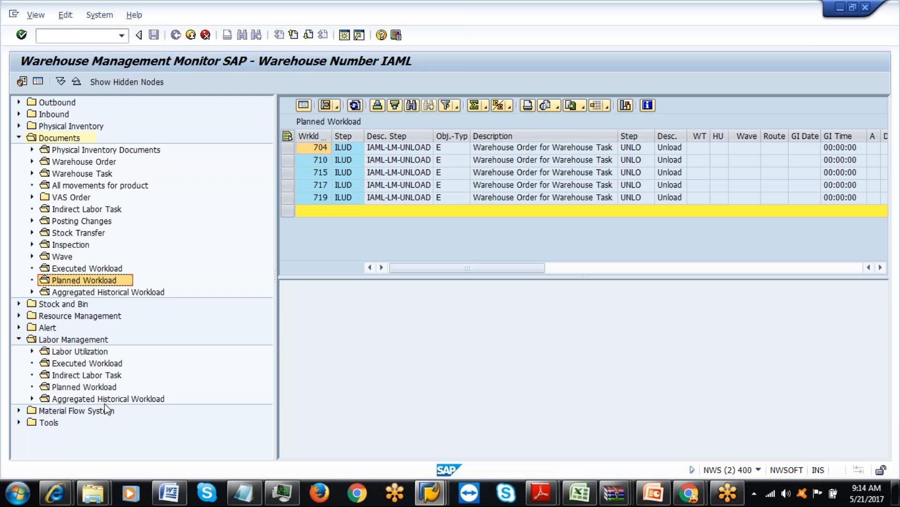
double_click(87, 387)
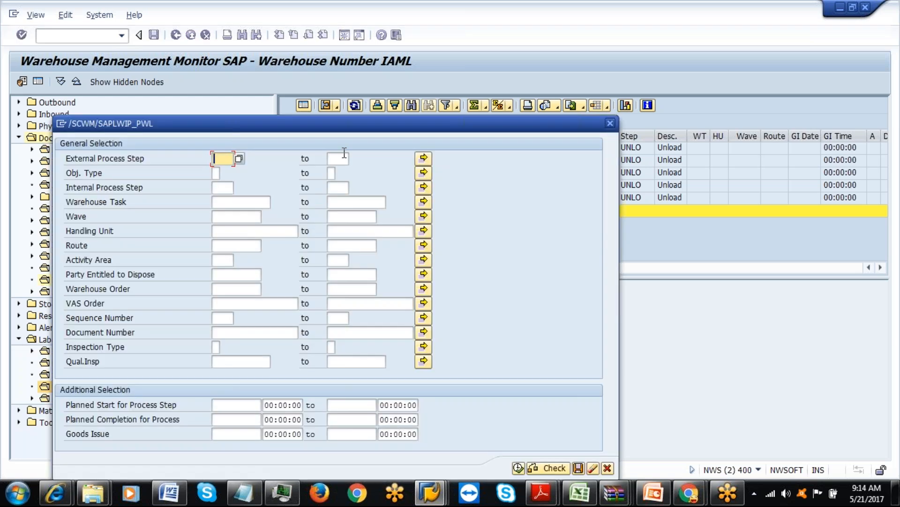
left_click(218, 159)
left_click(223, 171)
left_click(518, 466)
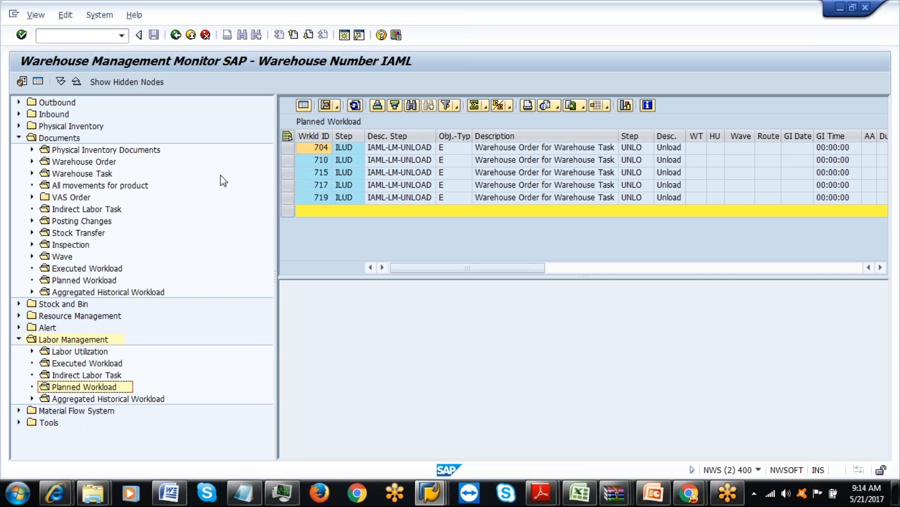
left_click(287, 147)
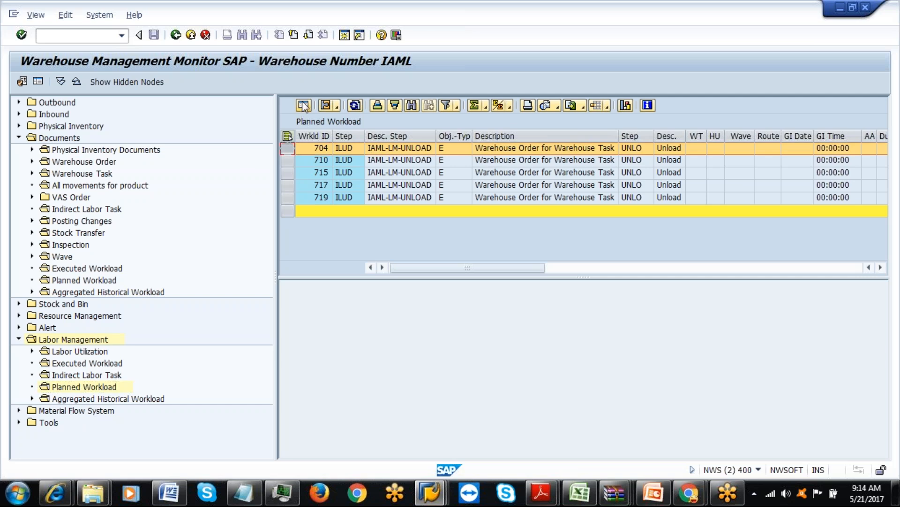
left_click(304, 105)
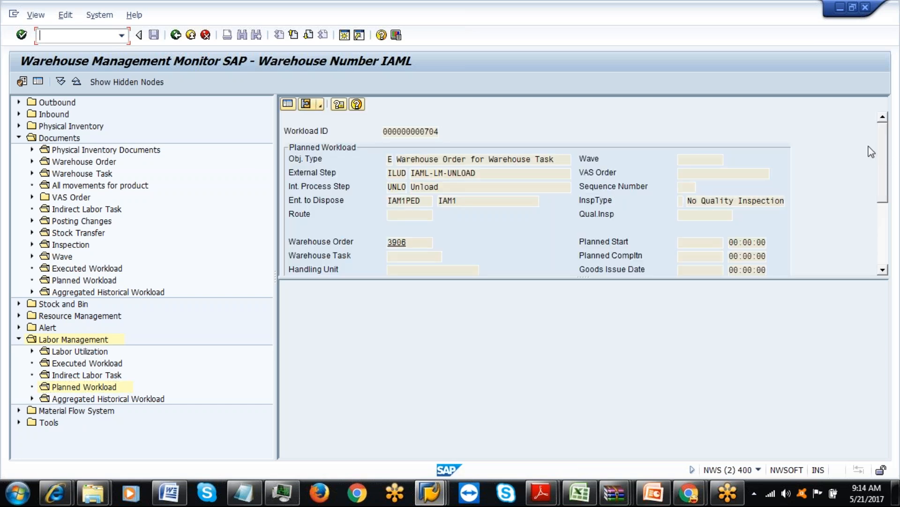
mouse_move(885, 162)
left_mouse_down()
mouse_move(895, 237)
mouse_move(896, 147)
left_mouse_up()
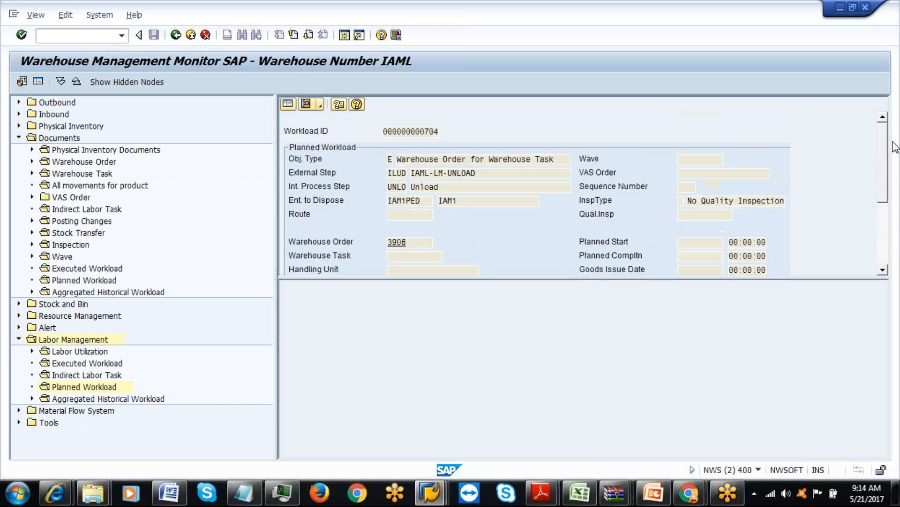
Briefly look at Aggregated Historical and Executed Workload, then reopen workload 704's details.
left_click(32, 399)
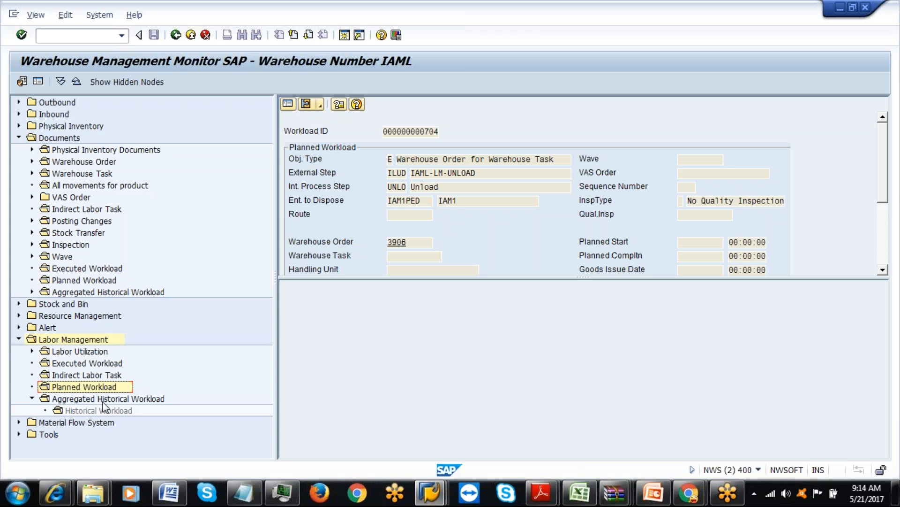
left_click(89, 367)
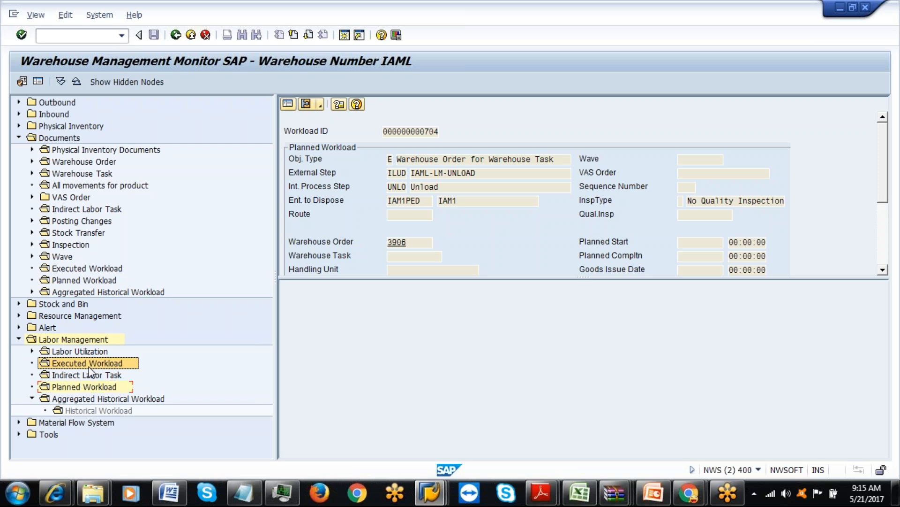
left_click(288, 104)
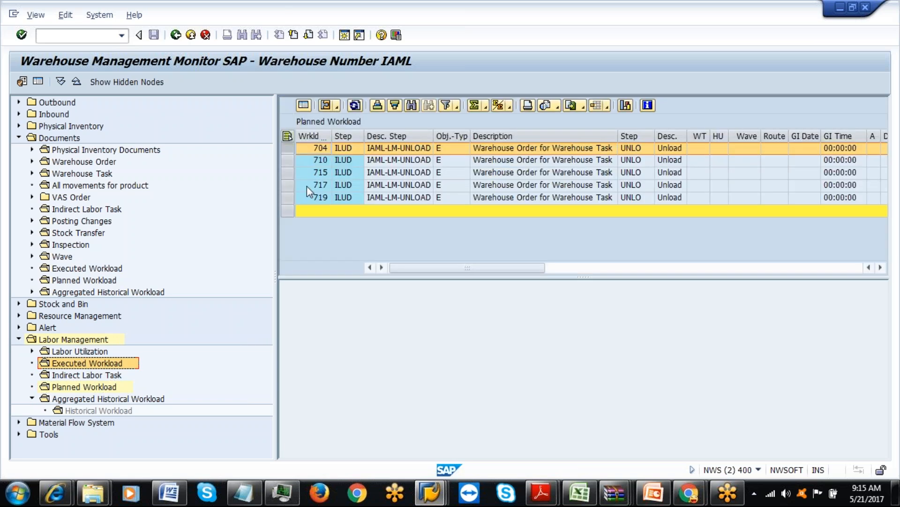
left_click(288, 160)
left_click(288, 148)
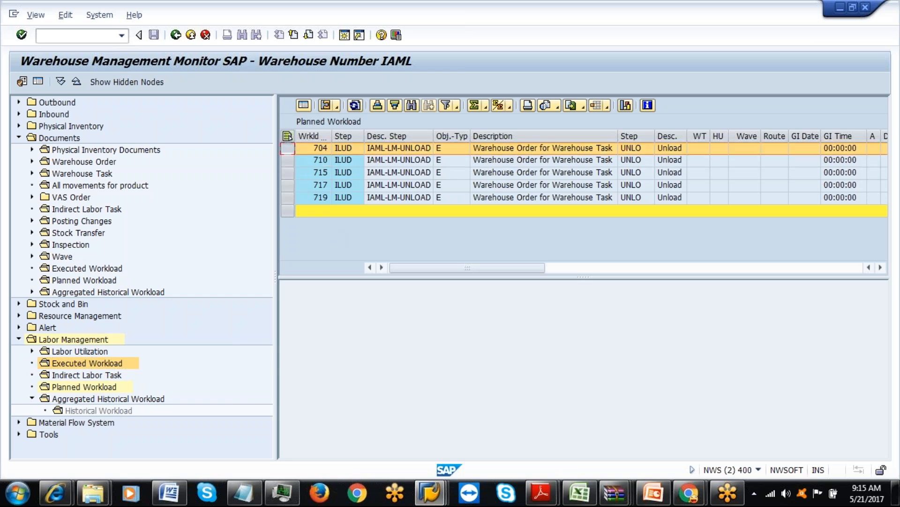
left_click(304, 105)
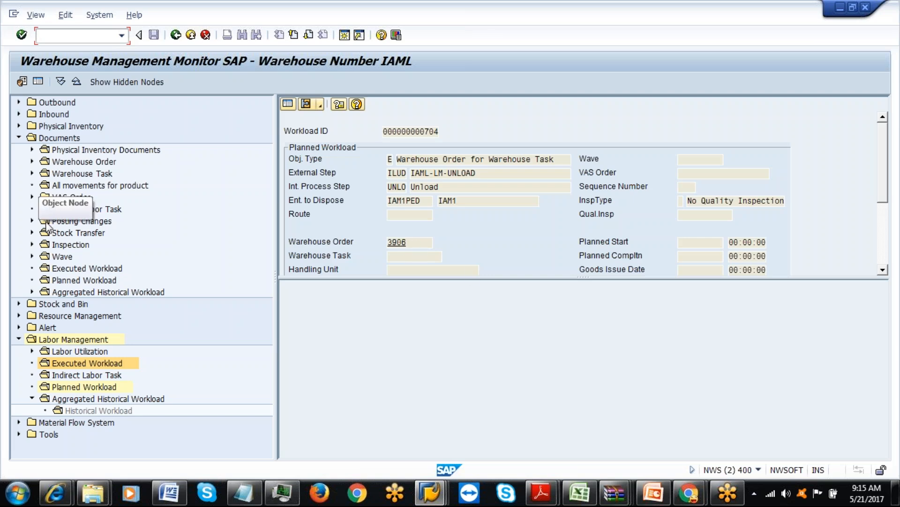
Look up warehouse order 3906 in the monitor and check its Processor field.
left_click(71, 164)
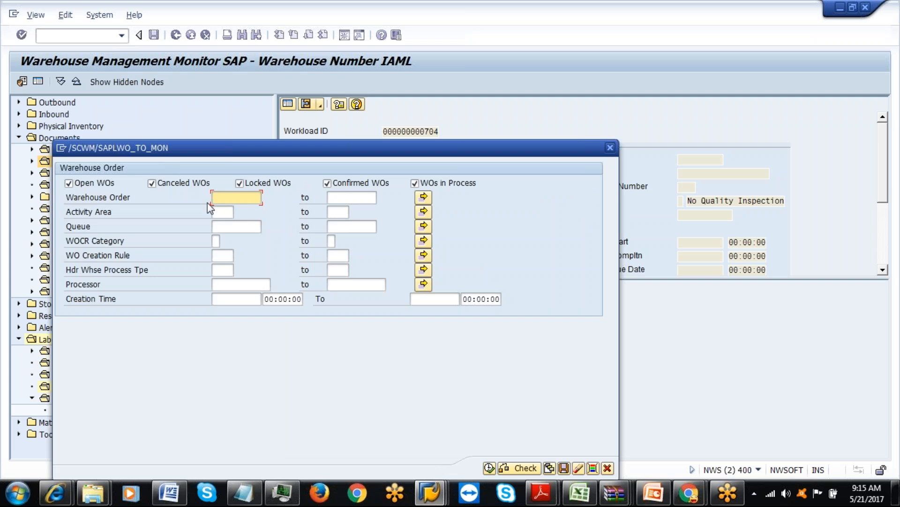
type("3906")
left_click(490, 467)
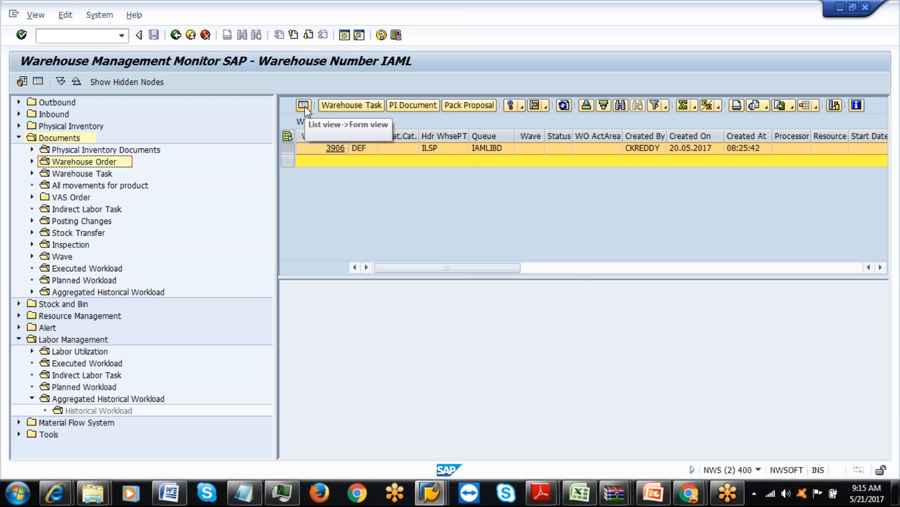
left_click(787, 148)
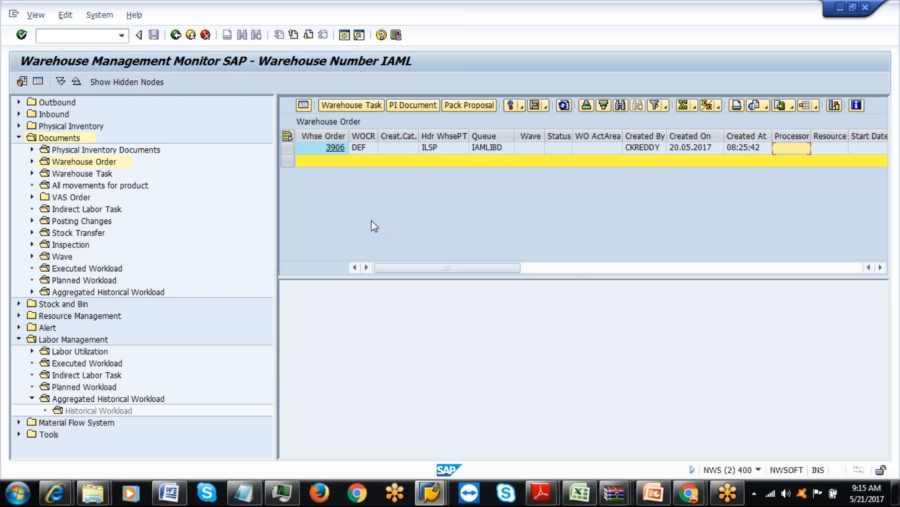
Search warehouse order 3914 and check its activity area, processor and resource fields.
double_click(81, 162)
left_click(239, 198)
key("BackSpace")
key("BackSpace")
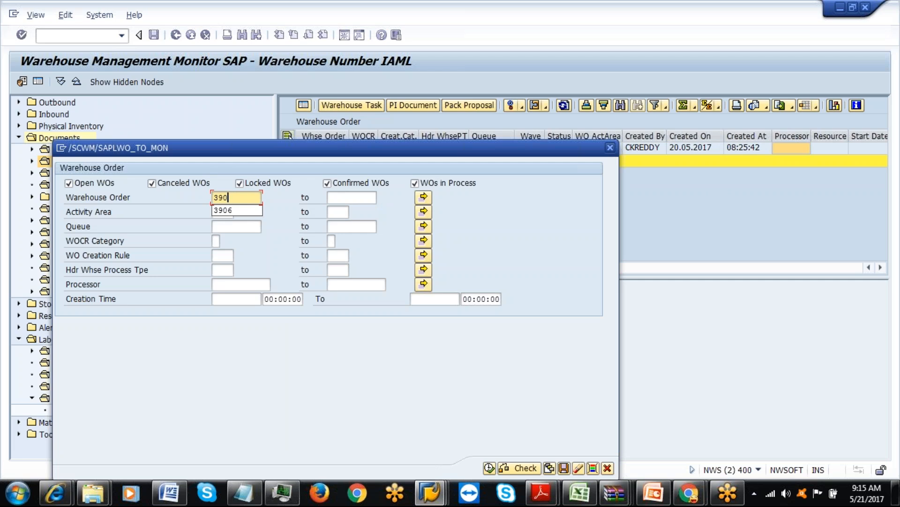
type("14")
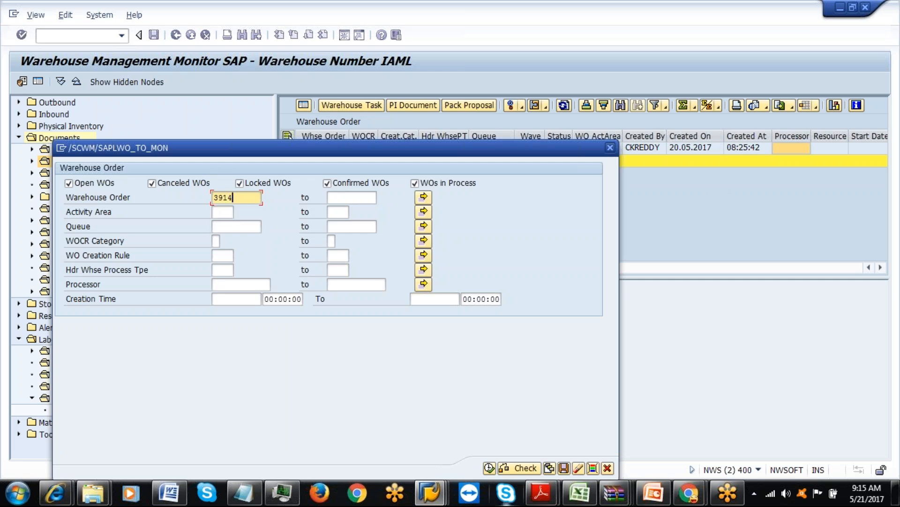
left_click(490, 467)
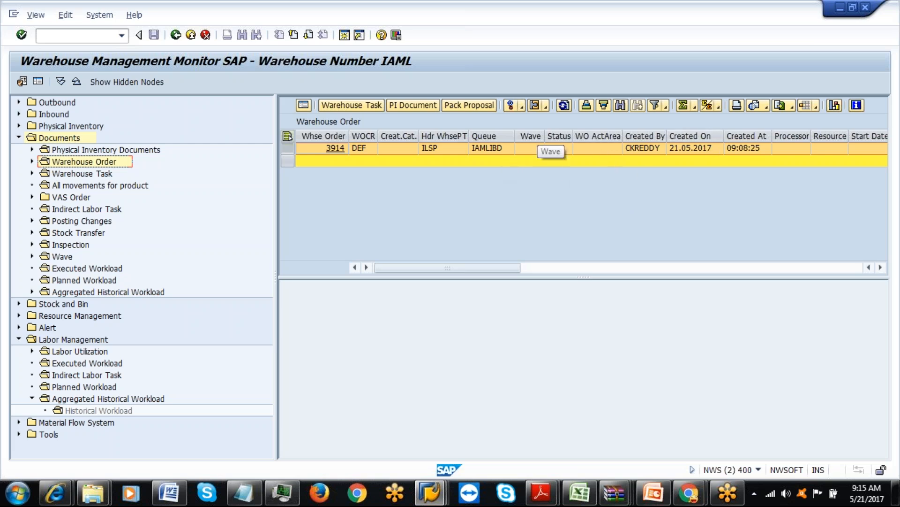
left_click(587, 148)
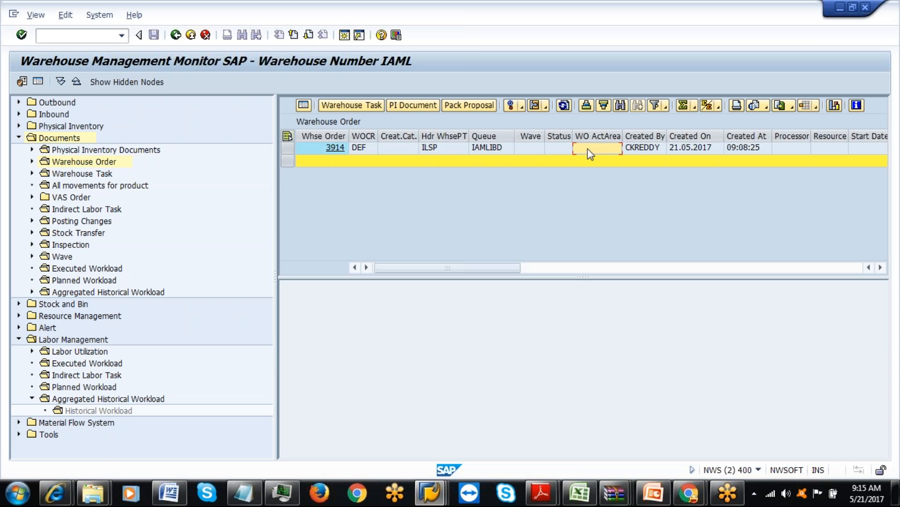
left_click(796, 151)
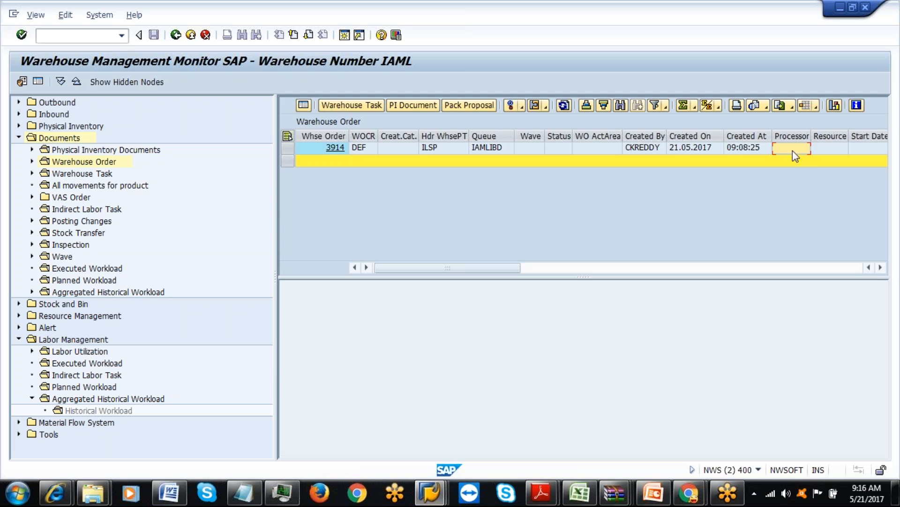
key("Tab")
left_click(880, 267)
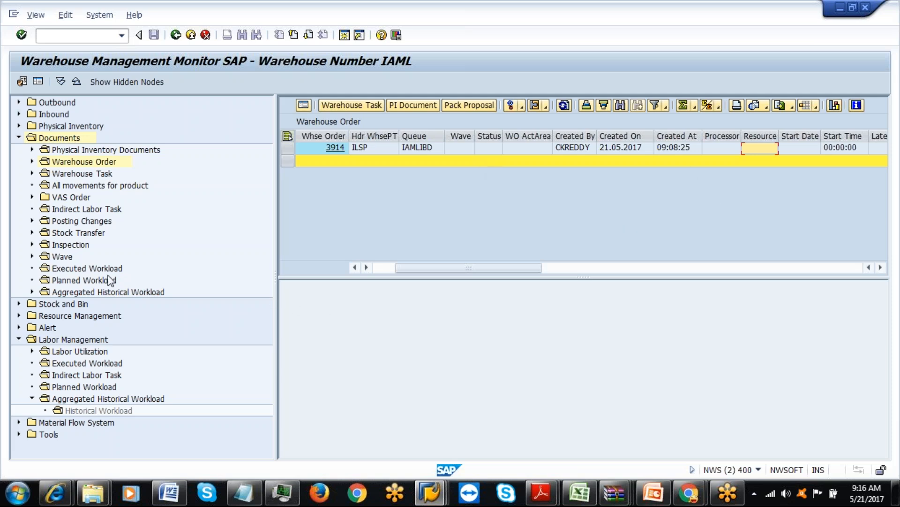
Rerun the ILUD planned workload list and scroll right to review durations and warehouse orders.
double_click(89, 280)
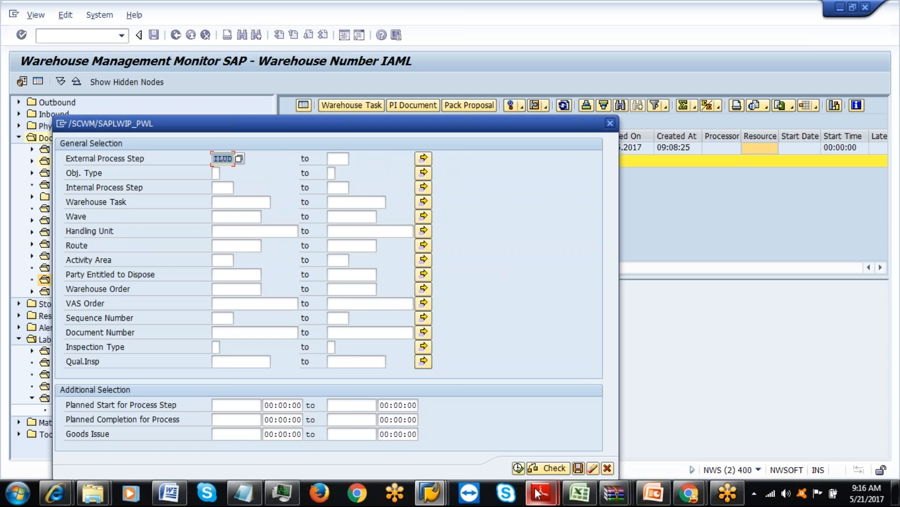
left_click(518, 468)
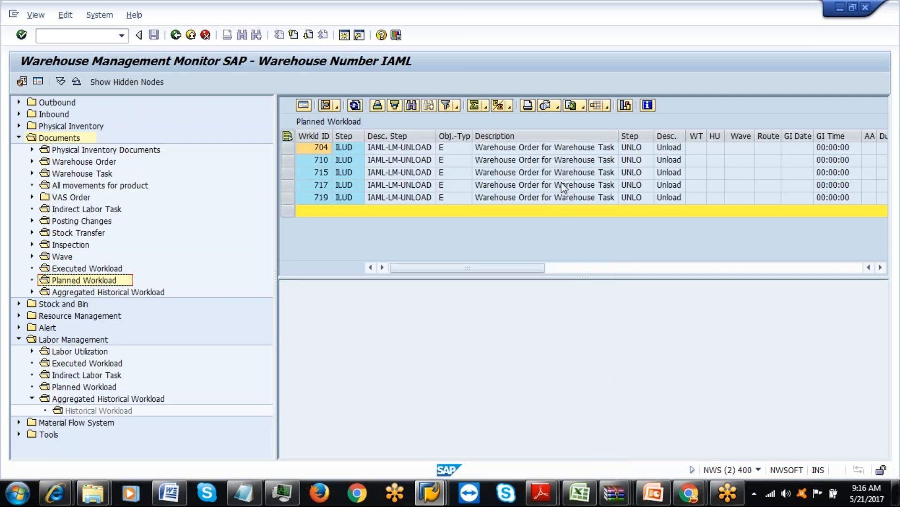
left_click(880, 267)
left_click(880, 267)
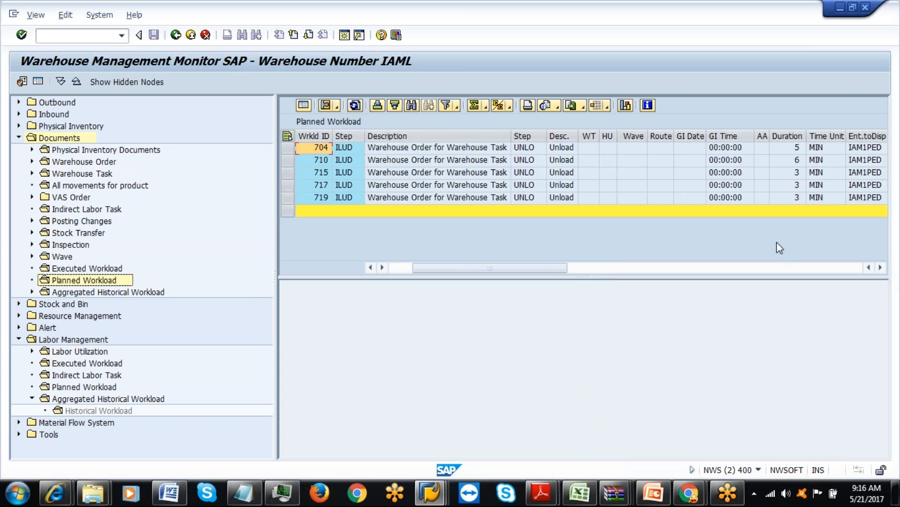
left_click(881, 267)
left_click(880, 267)
left_click(880, 268)
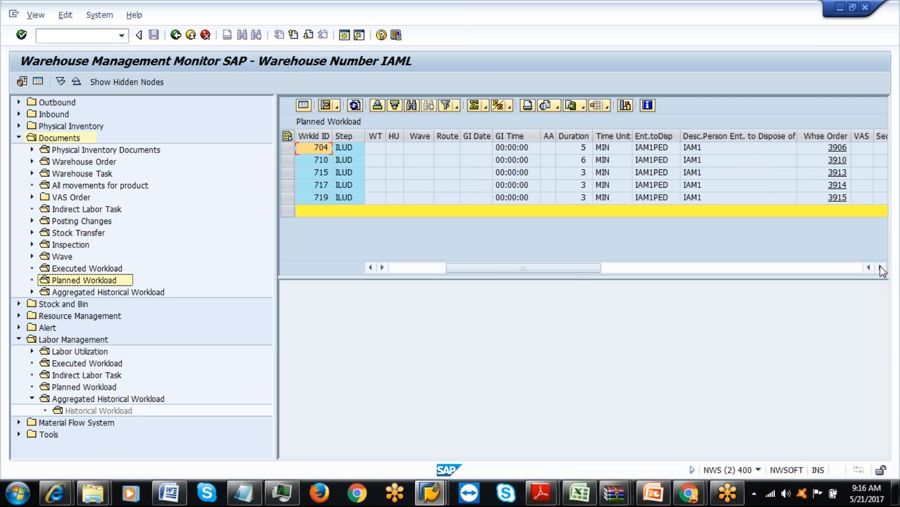
left_click(880, 267)
left_click(880, 267)
left_click(880, 267)
left_click(881, 268)
left_click(881, 267)
left_click(881, 268)
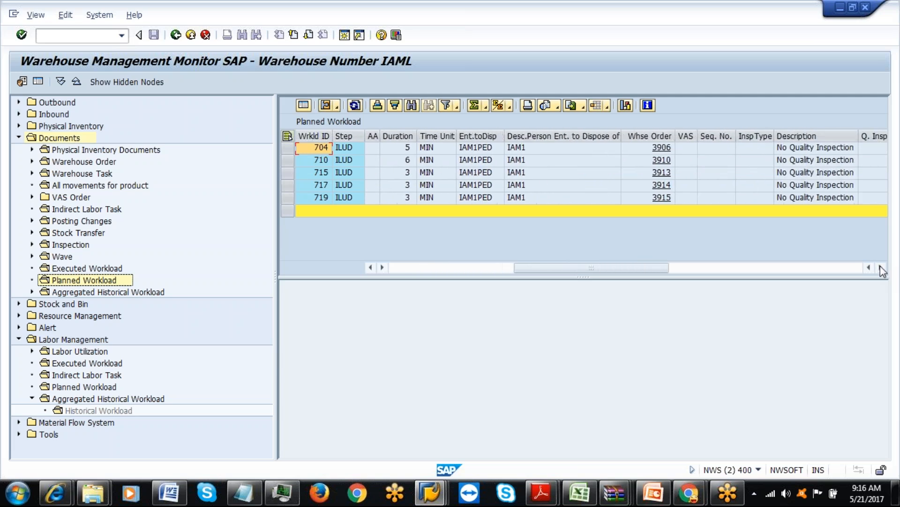
left_click(880, 267)
left_click(880, 268)
left_click(880, 267)
left_click(880, 267)
left_click(880, 267)
left_click(880, 267)
left_click(880, 267)
left_click(880, 267)
left_click(880, 267)
left_click(880, 267)
left_click(880, 268)
left_click(880, 267)
left_click(880, 268)
left_click(880, 267)
left_click(880, 268)
left_click(880, 267)
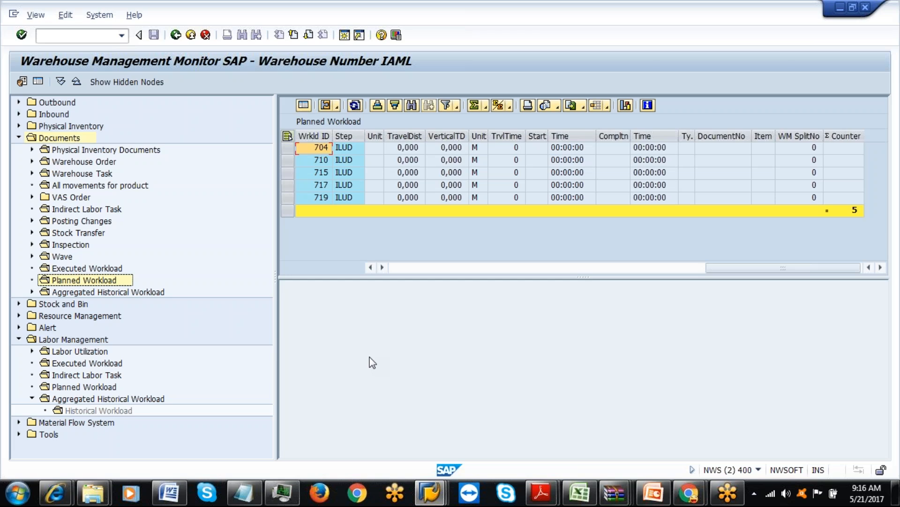
View the warehouse order list with order 3914, go back, and exit the monitor.
left_click(84, 162)
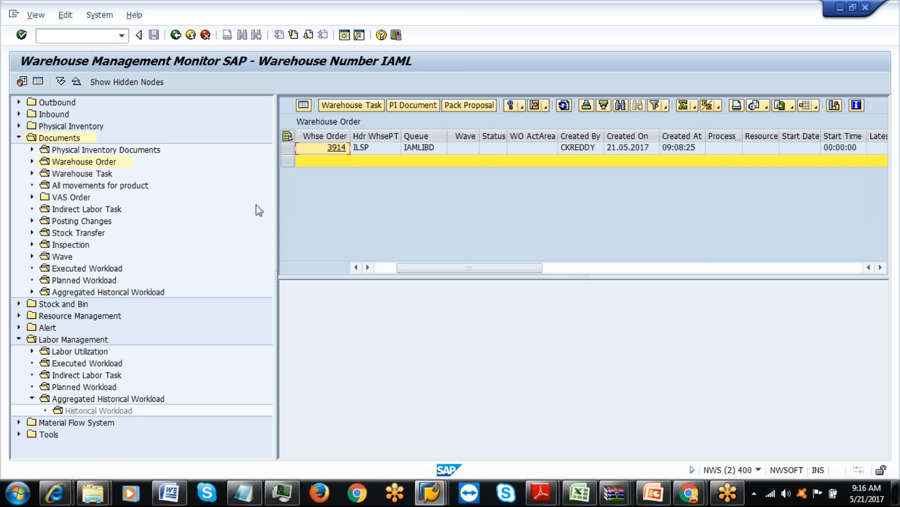
left_click(175, 36)
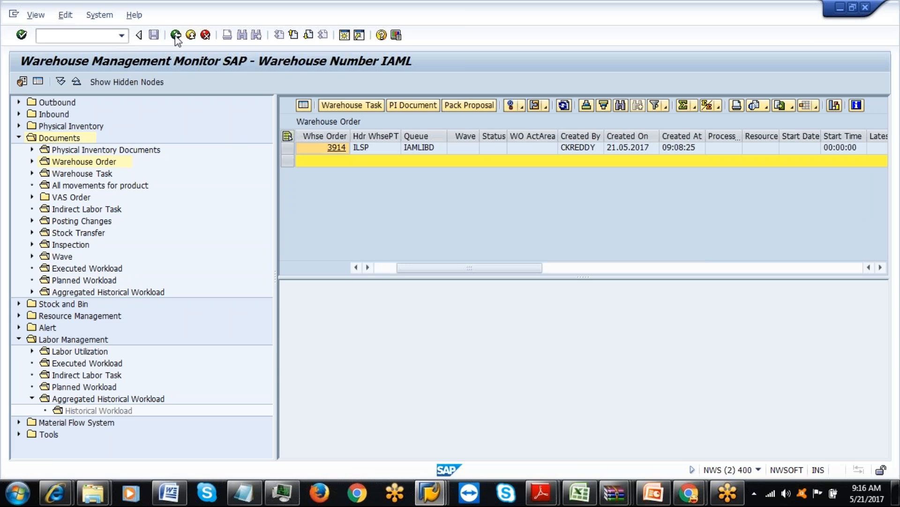
left_click(175, 36)
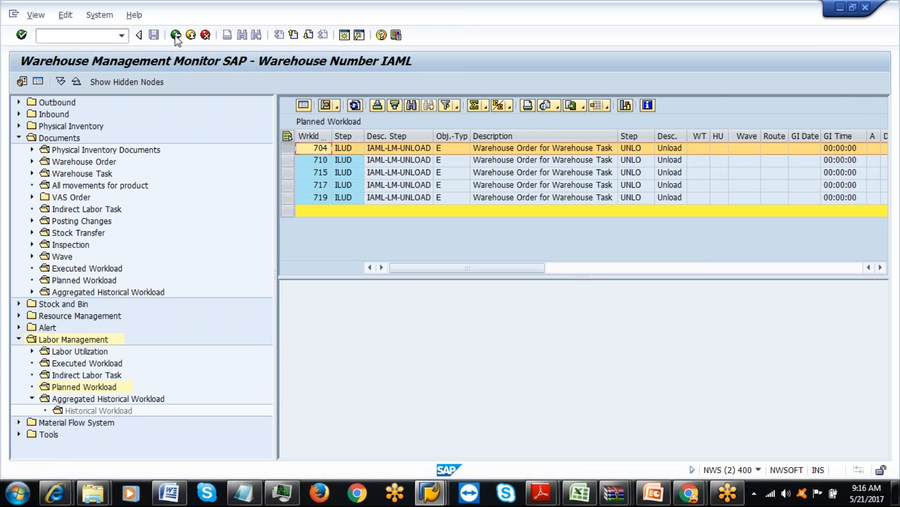
left_click(190, 36)
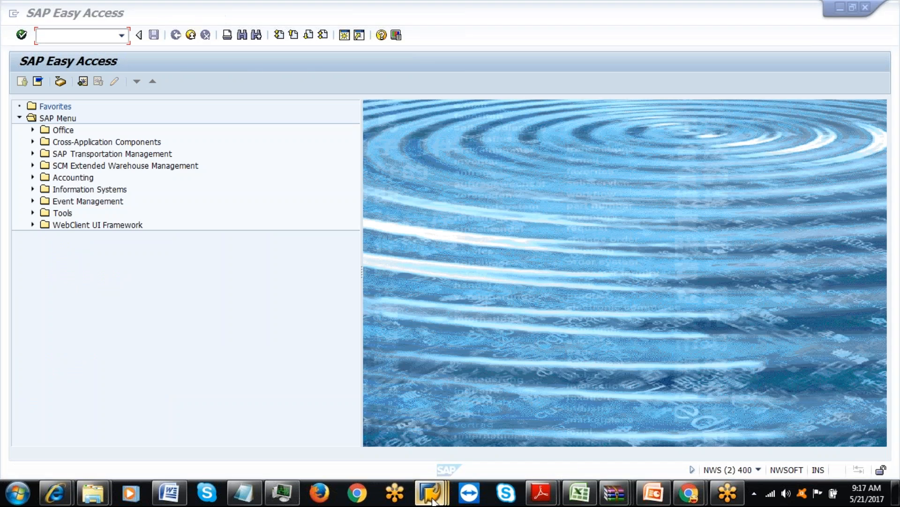
Close the IAML LM Planning window back to SAP Easy Access.
mouse_move(431, 500)
left_click(511, 439)
left_click(189, 37)
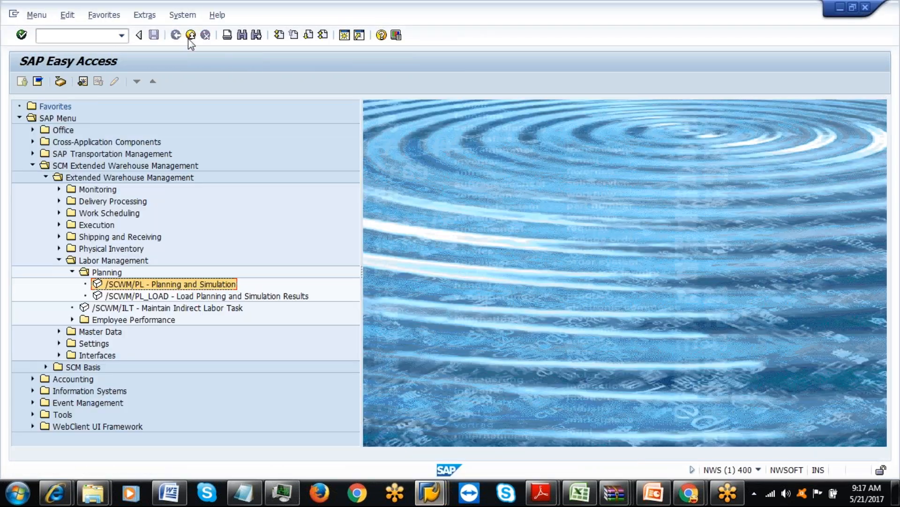
Run SPRO and expand the SAP Reference IMG to Extended Warehouse Management > Labor Management.
type("spro")
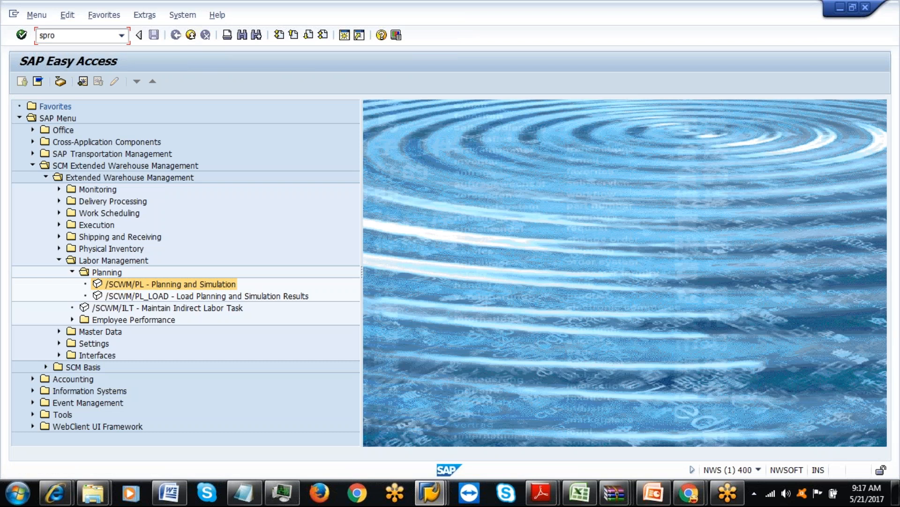
key("Return")
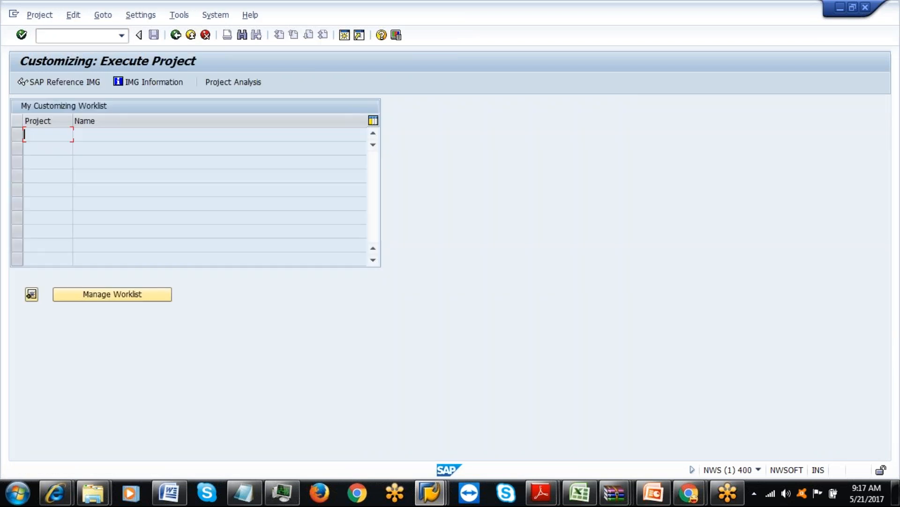
left_click(78, 83)
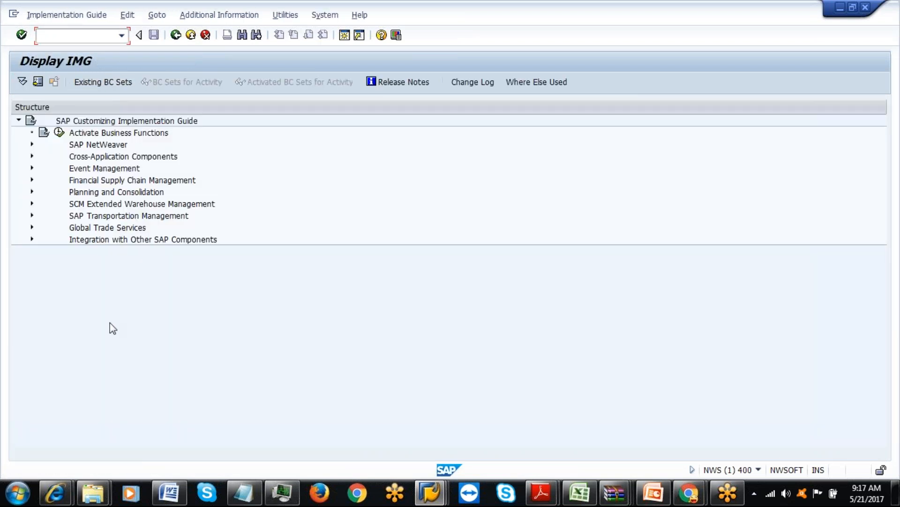
left_click(32, 203)
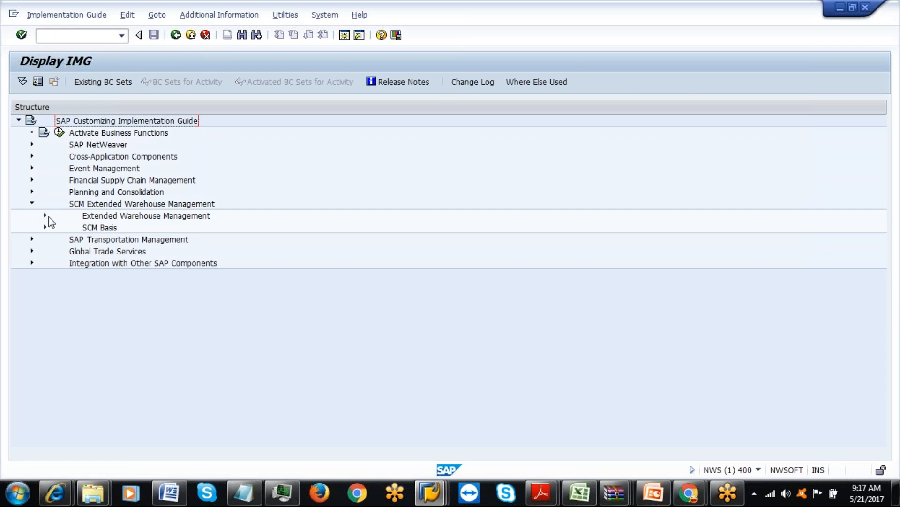
left_click(46, 215)
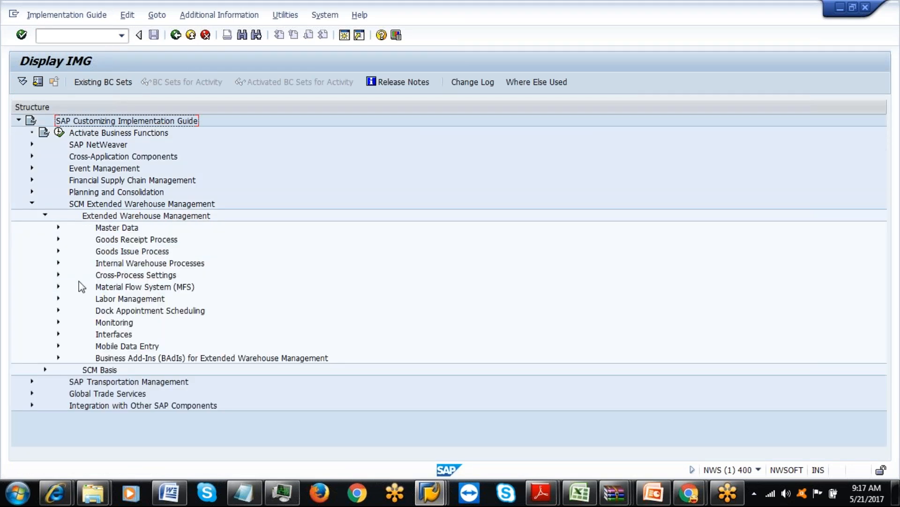
left_click(58, 298)
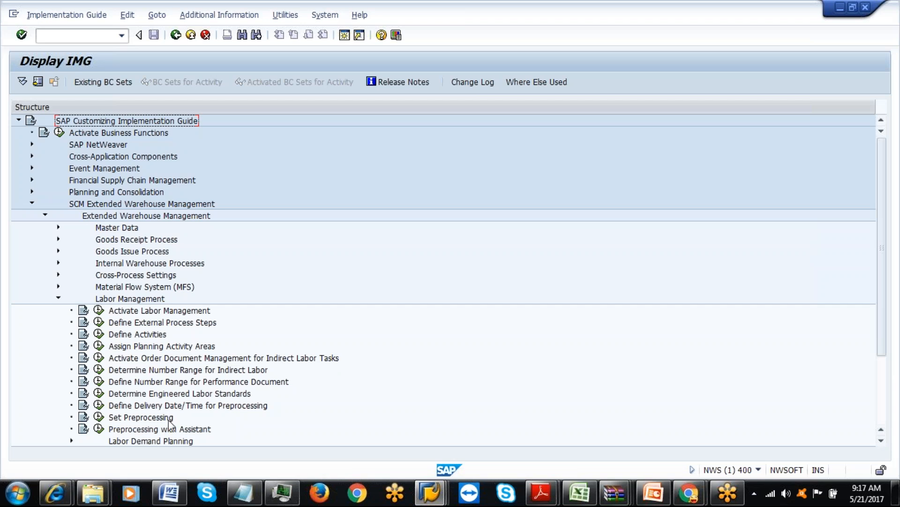
left_click(99, 417)
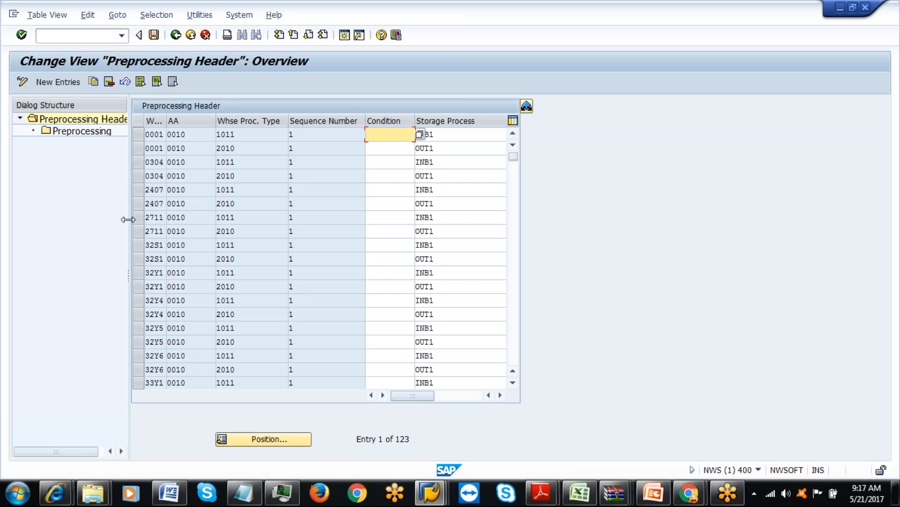
left_click_drag(127, 219, 272, 196)
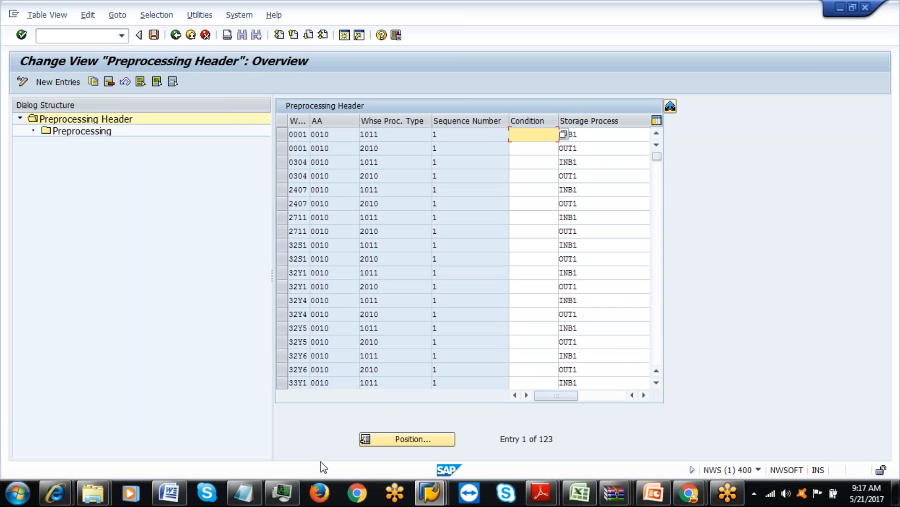
left_click(177, 35)
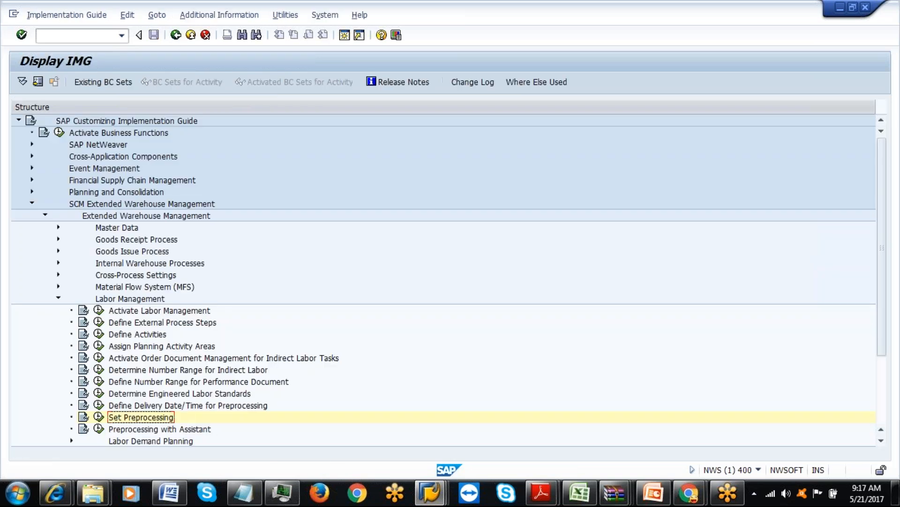
left_click(100, 429)
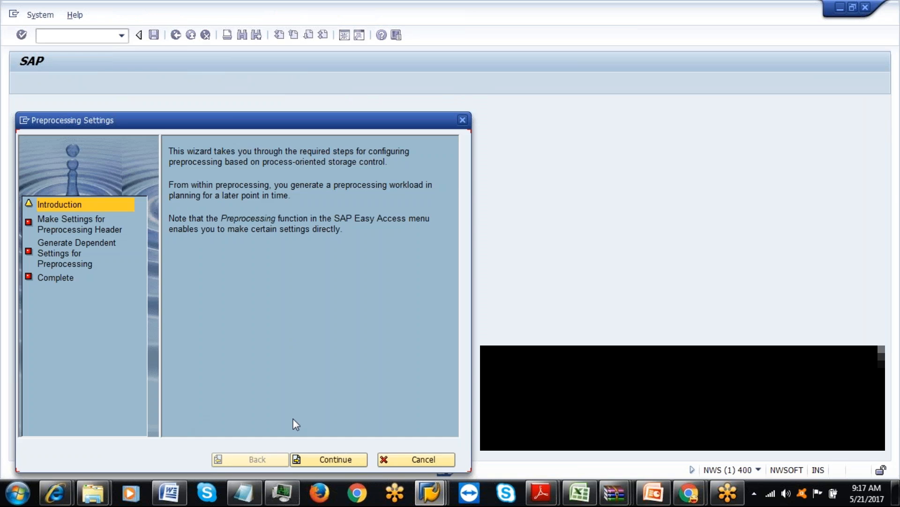
left_click(340, 460)
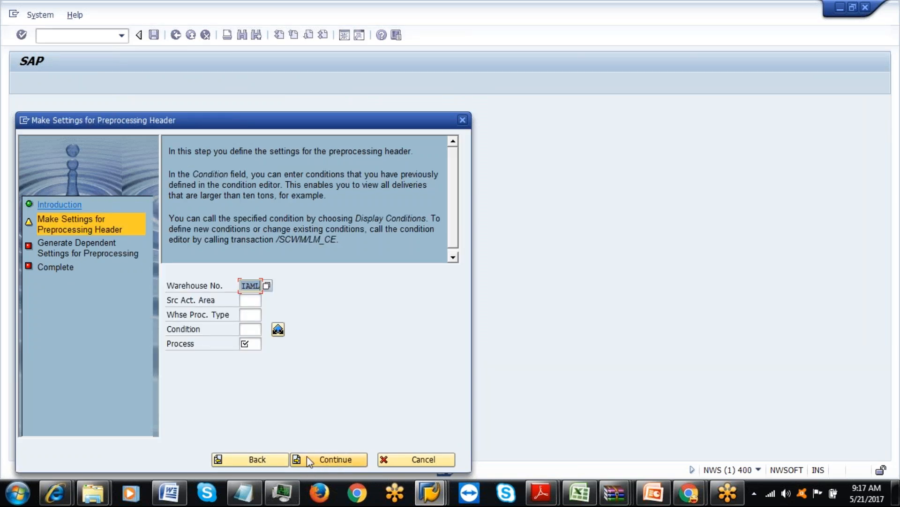
left_click(257, 464)
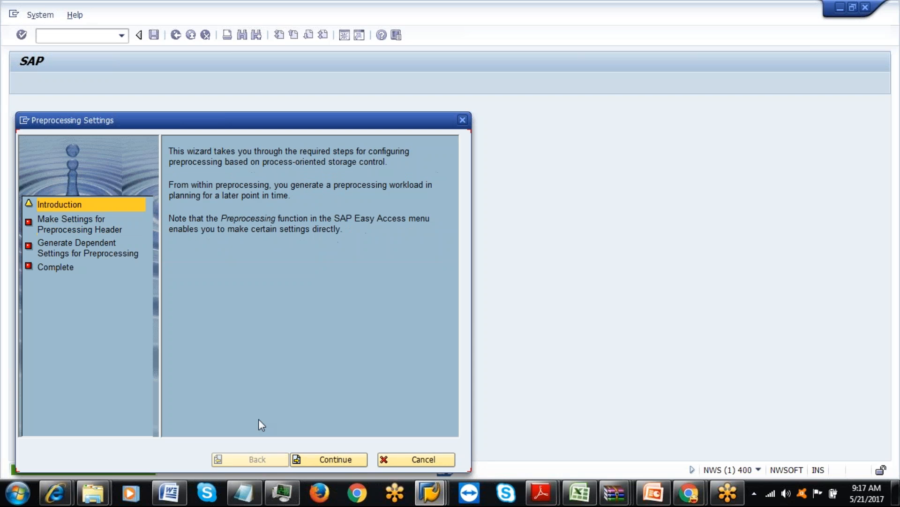
left_click(430, 458)
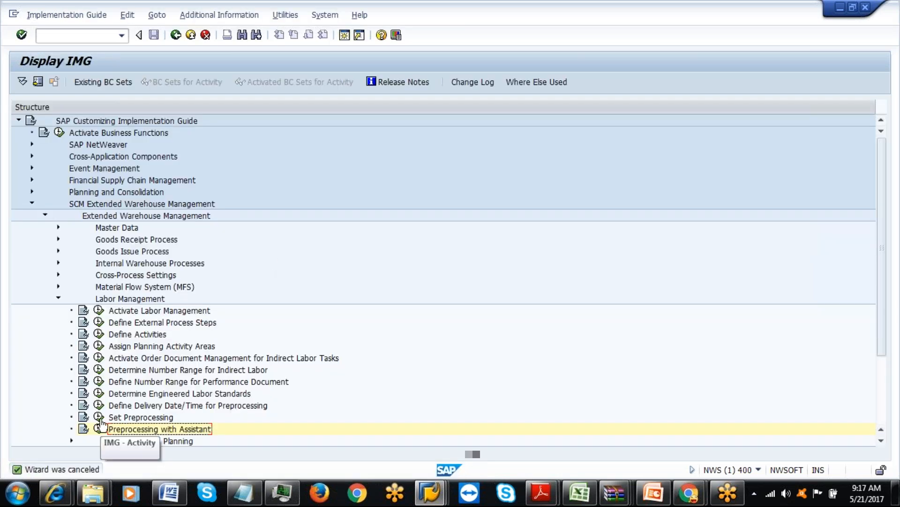
left_click(98, 416)
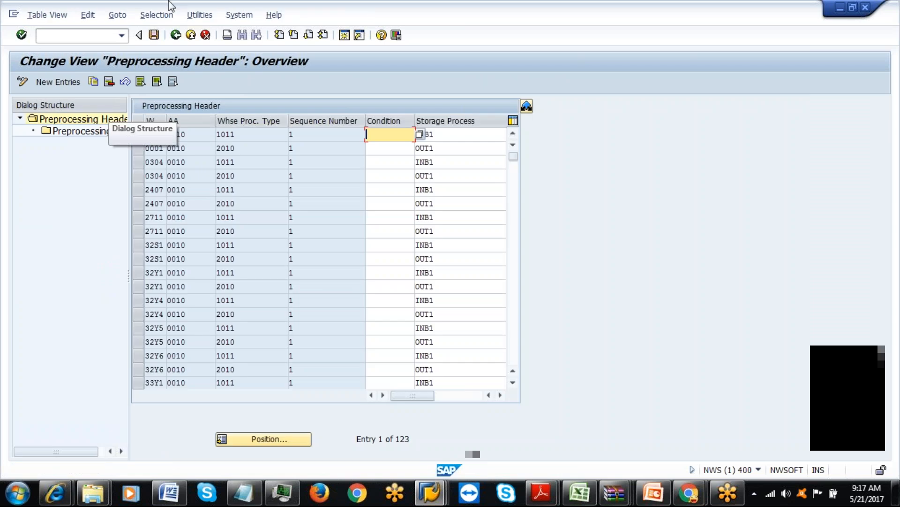
Filter the preprocessing header entries by Warehouse Number IAML.
left_click(156, 15)
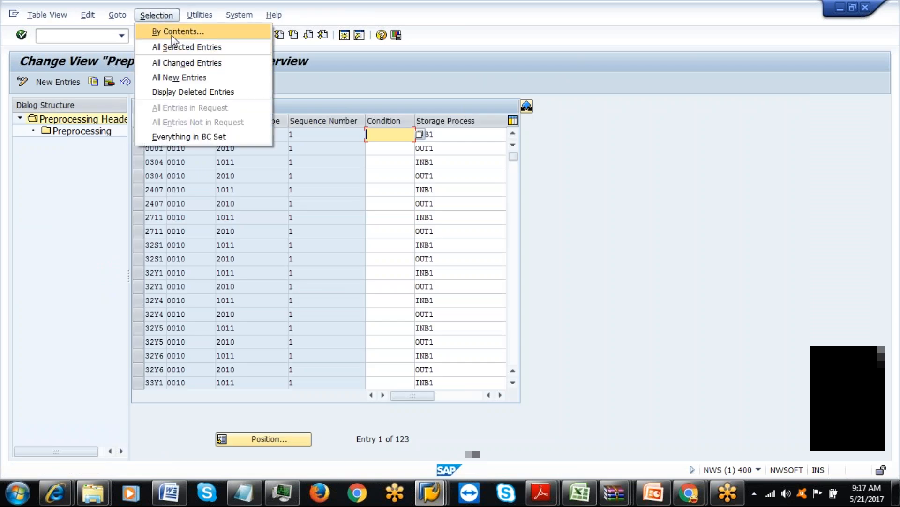
left_click(174, 31)
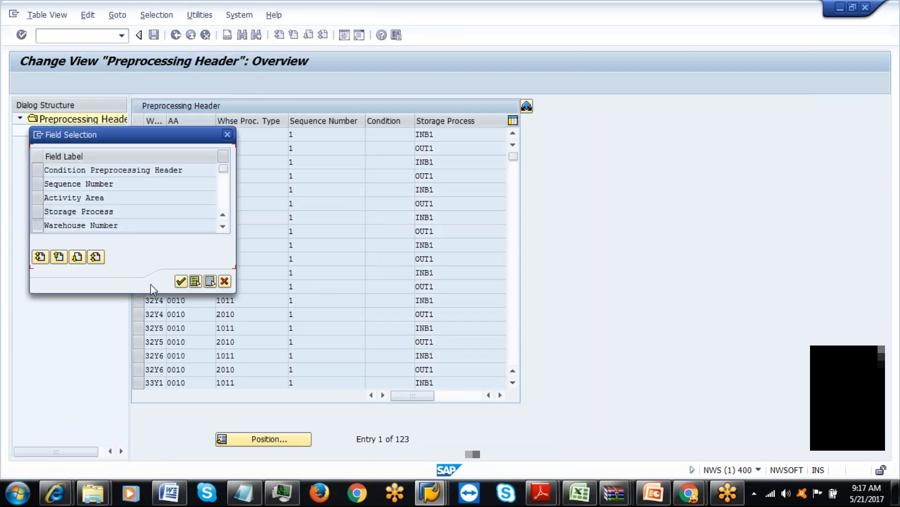
left_click(37, 225)
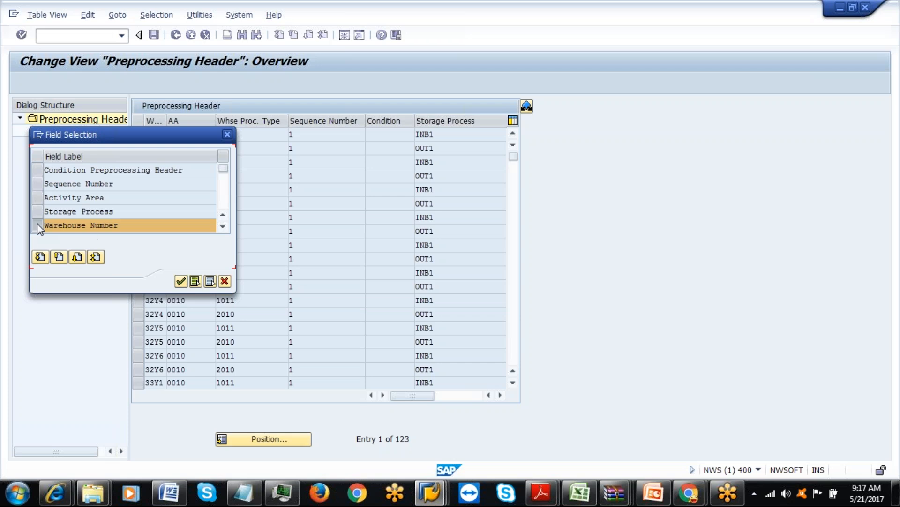
left_click(182, 281)
left_click(266, 174)
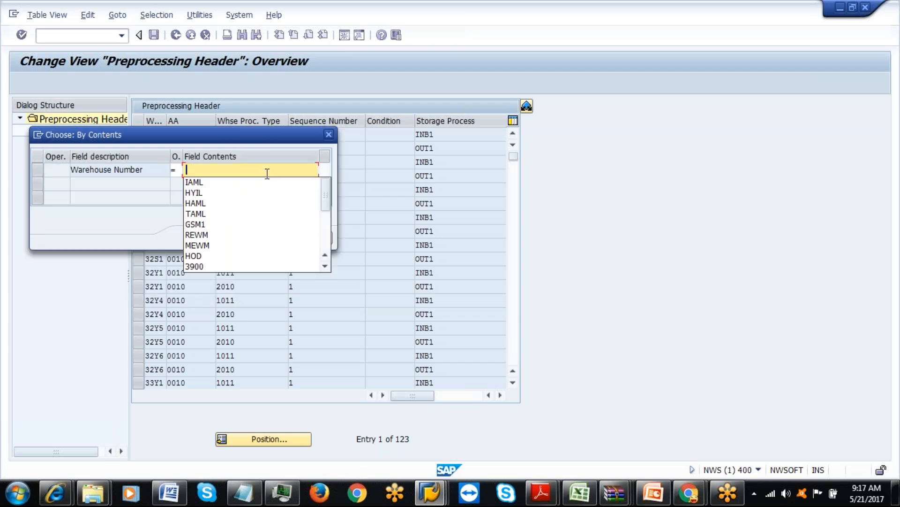
left_click(257, 181)
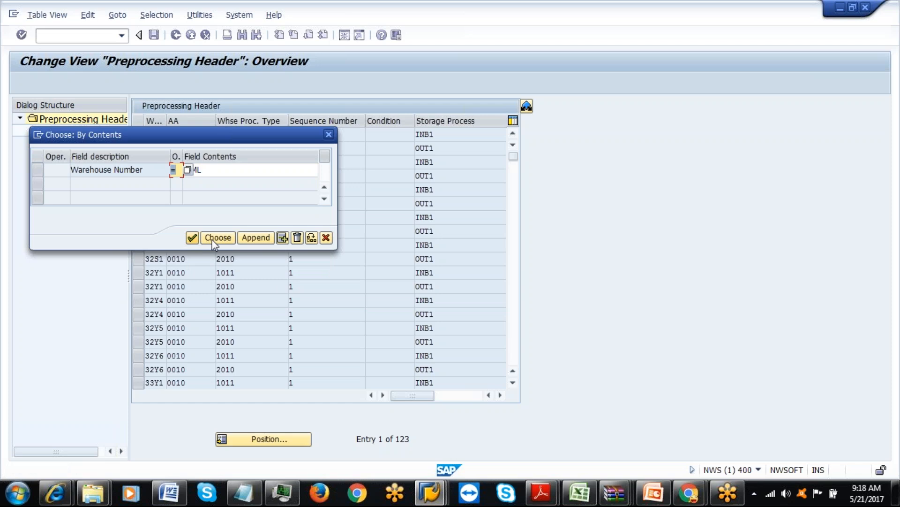
left_click(192, 237)
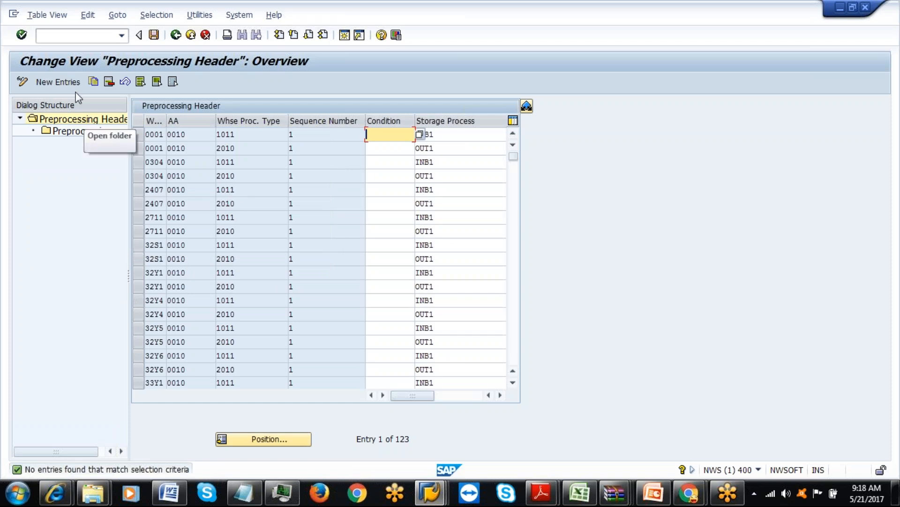
Add a new entry: warehouse IAML, process type ILSP, sequence 1, storage process ILSP.
left_click(58, 81)
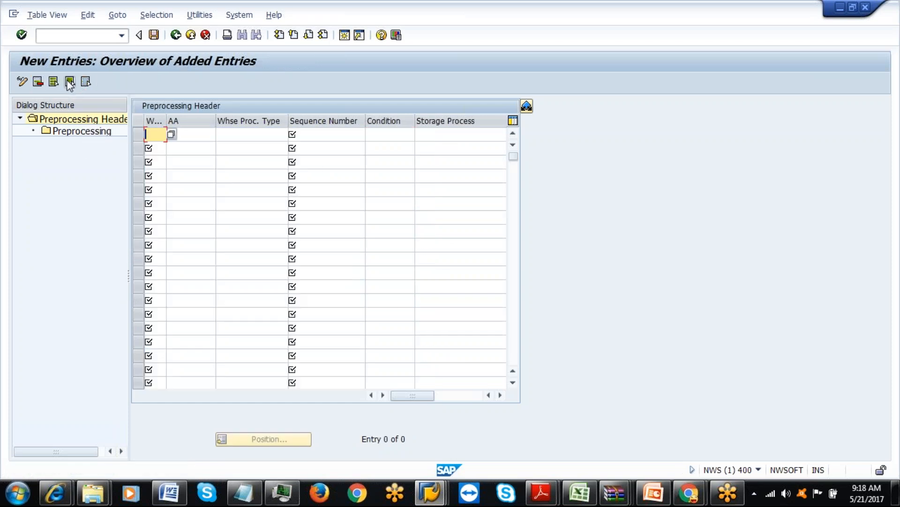
type("IAML")
key("Tab")
type("ILSP")
left_click(326, 139)
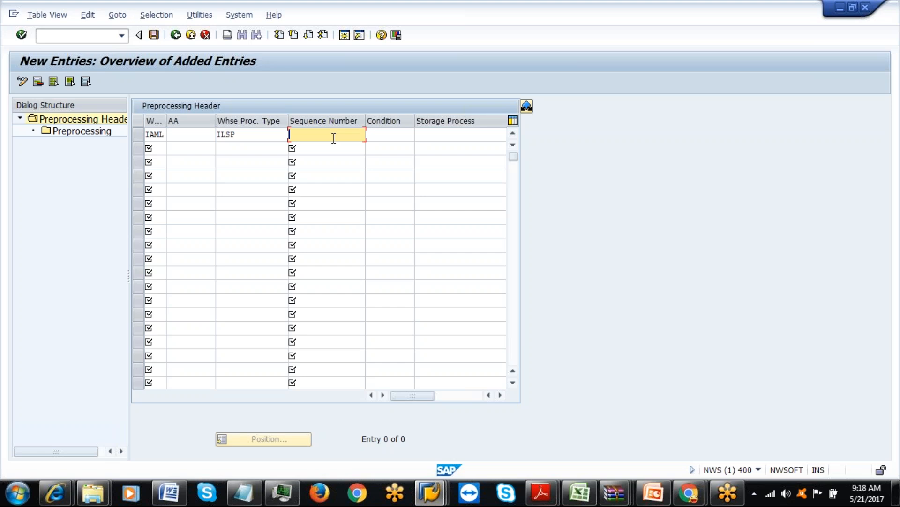
type("1")
left_click(443, 134)
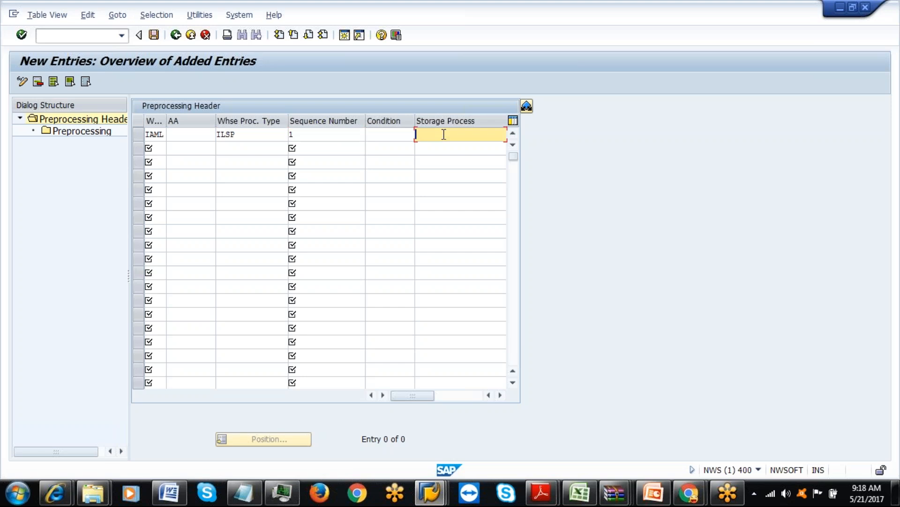
type("ILSP")
key("Return")
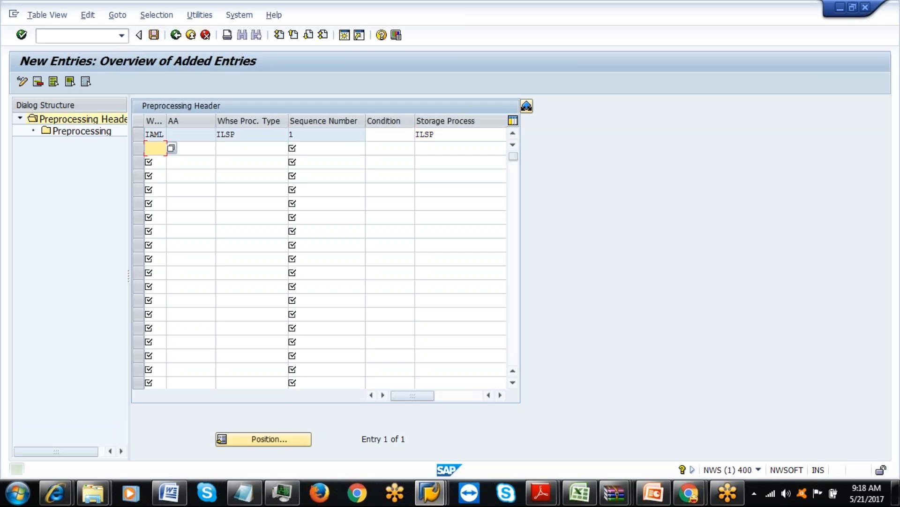
left_click(244, 135)
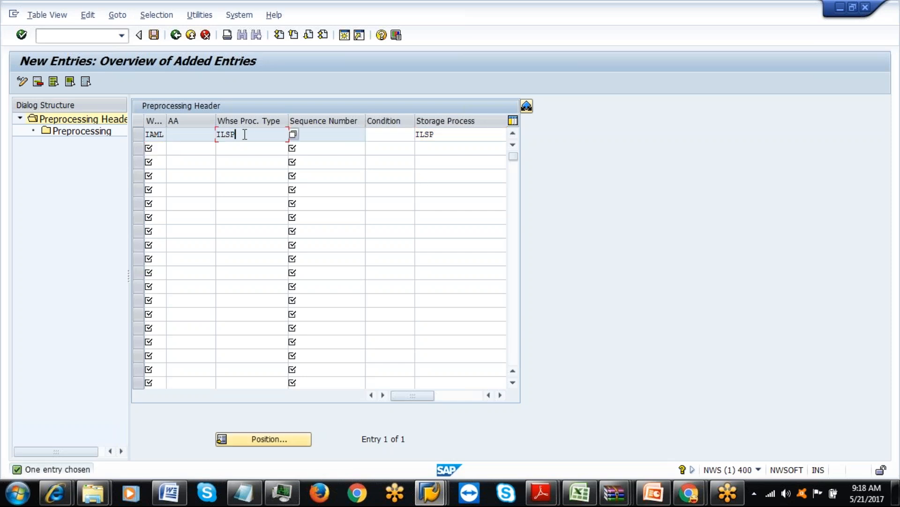
left_click(455, 136)
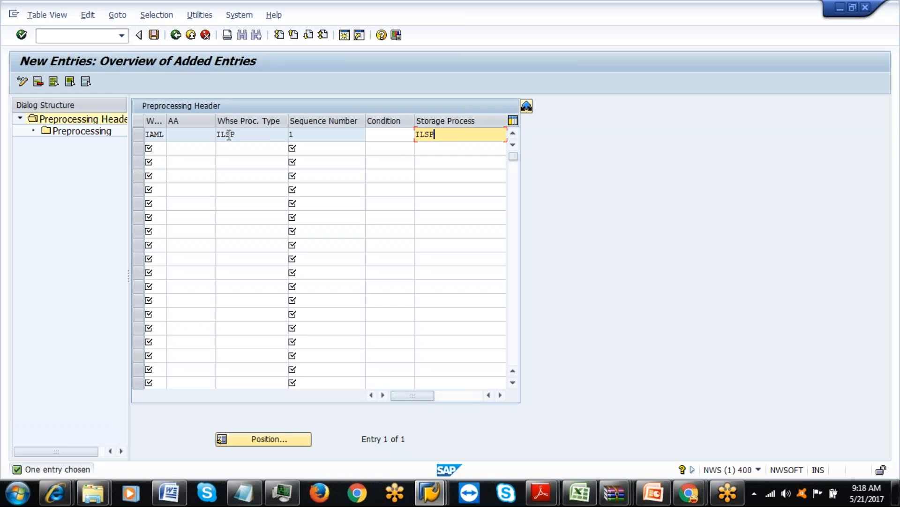
Save the IAML/ILSP header entry under the customizing request and select its row.
left_click(180, 137)
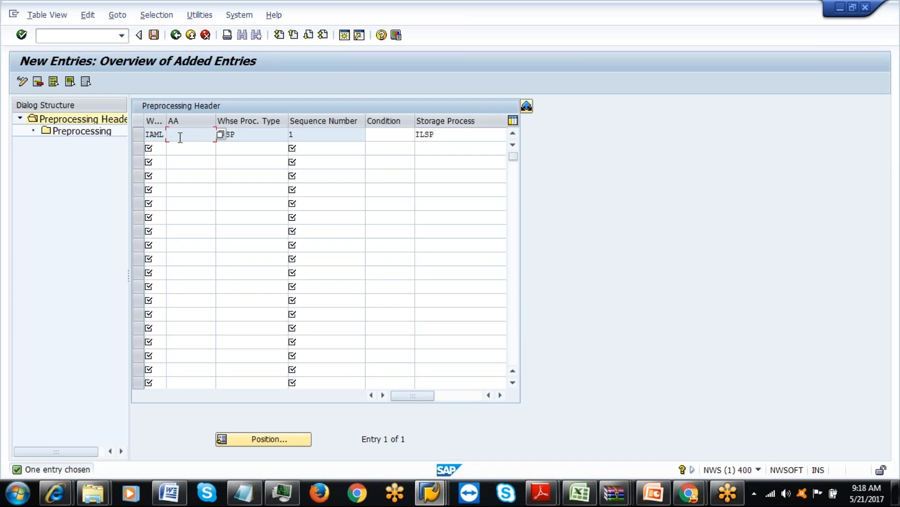
left_click(155, 37)
left_click(196, 224)
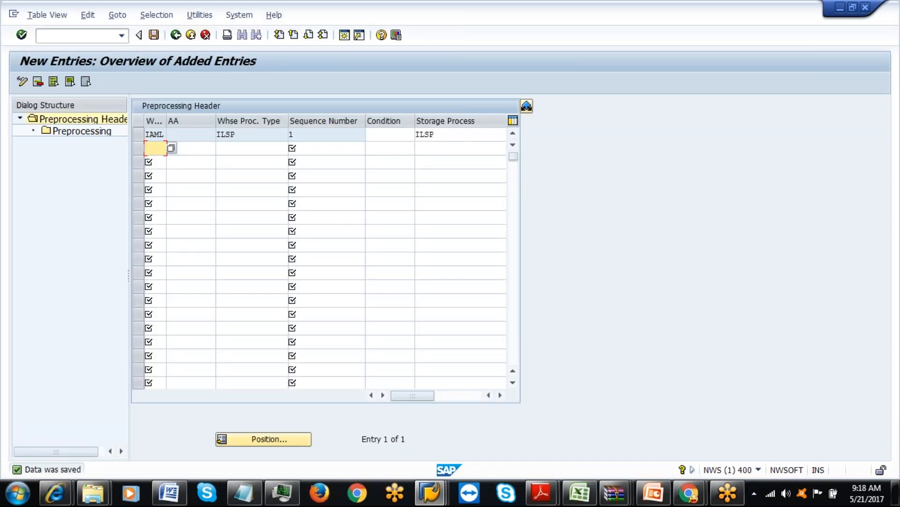
left_click(435, 134)
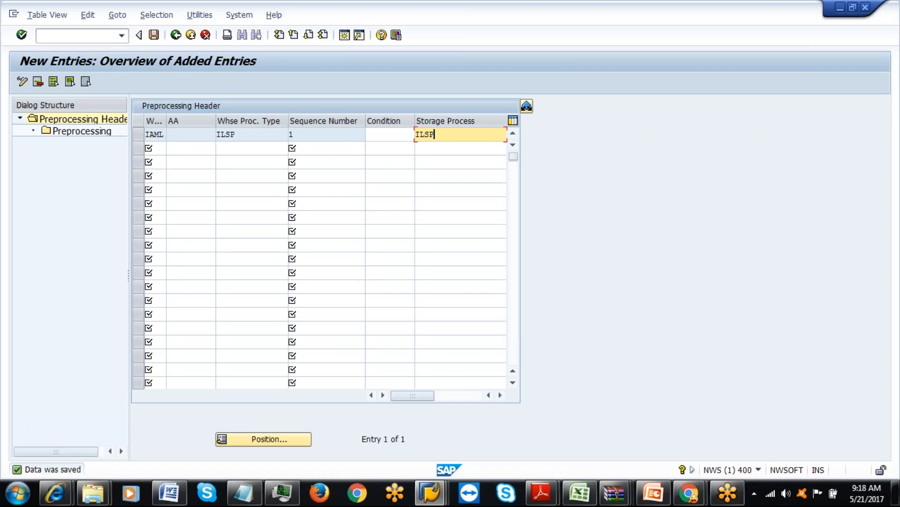
left_click(137, 137)
Add a preprocessing step ILUD as row 1 under the IAML header and save it.
double_click(89, 133)
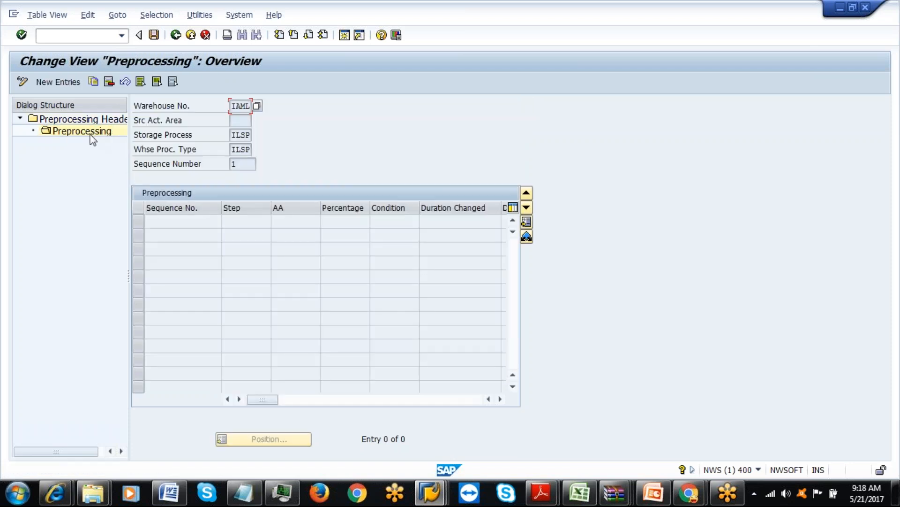
left_click(62, 82)
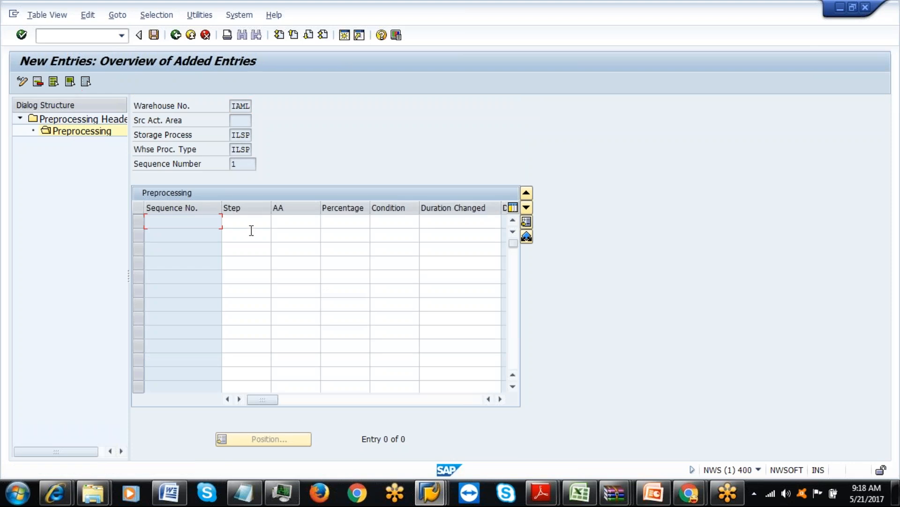
left_click(251, 221)
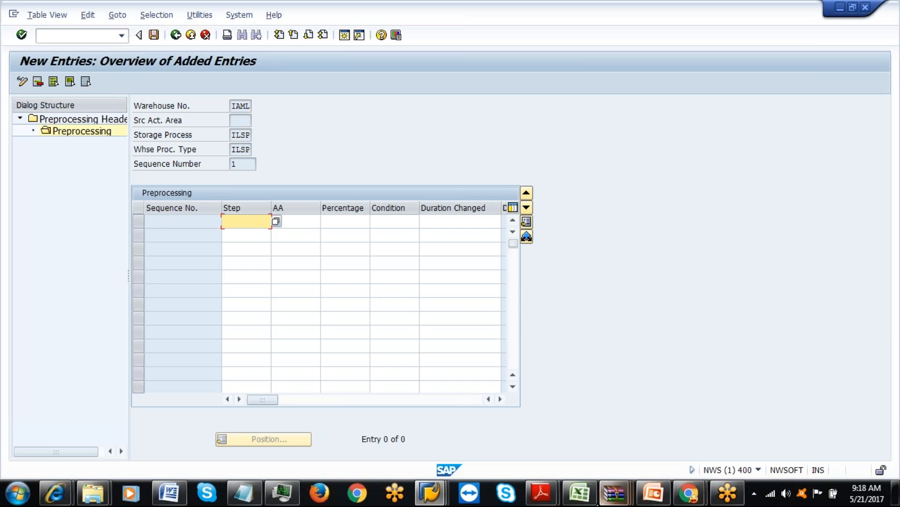
left_click(592, 503)
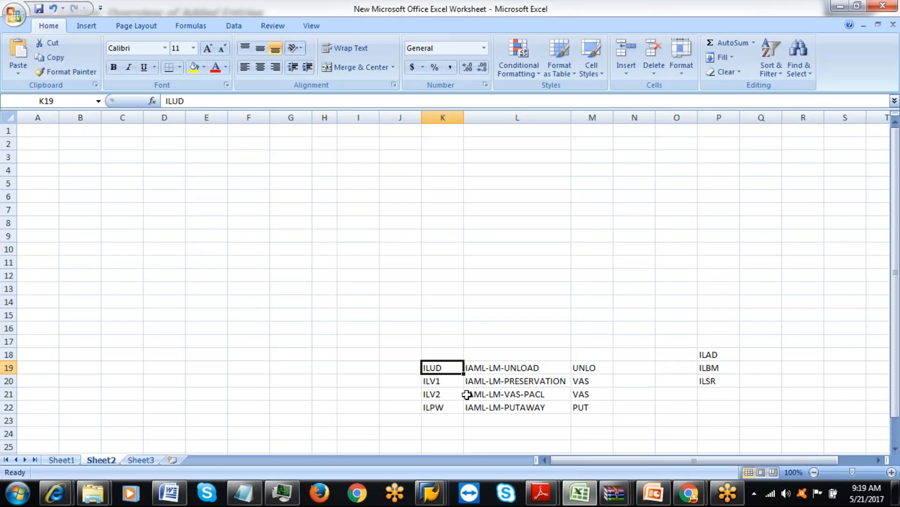
key("alt+Tab")
type("ILUD")
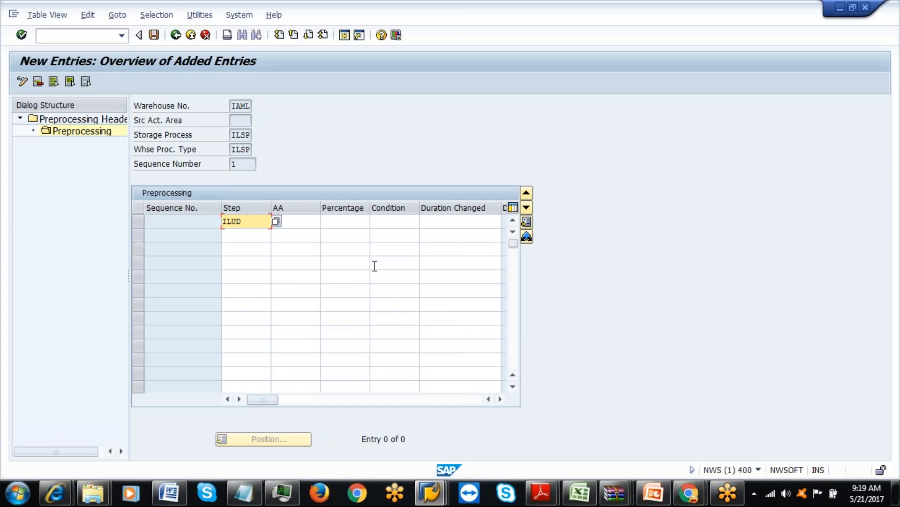
left_click(338, 221)
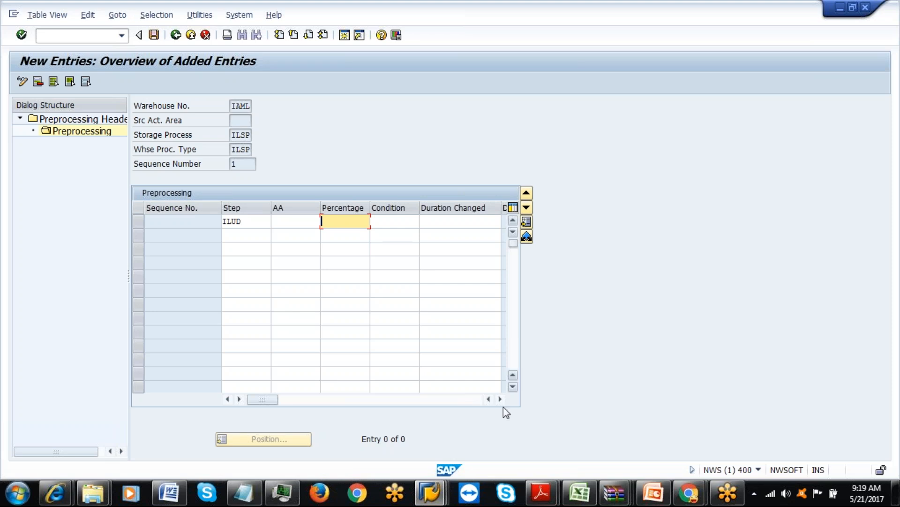
left_click(499, 402)
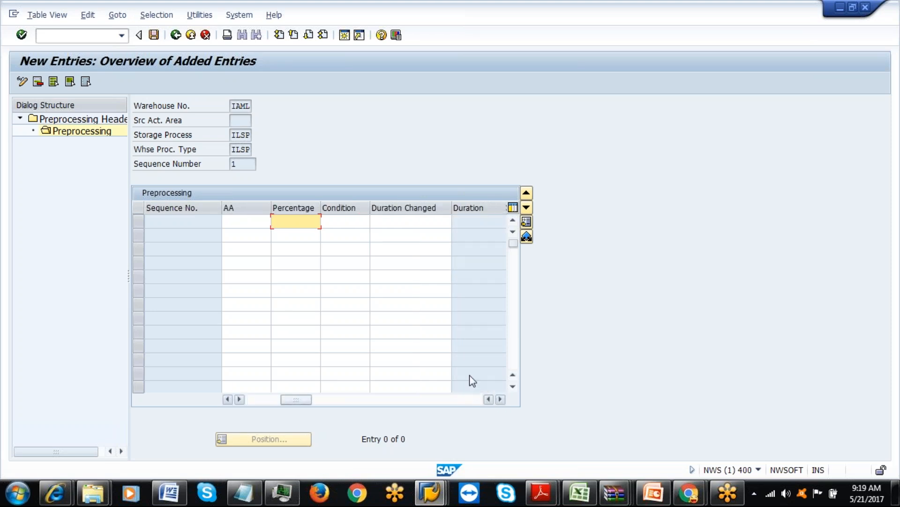
left_click(333, 227)
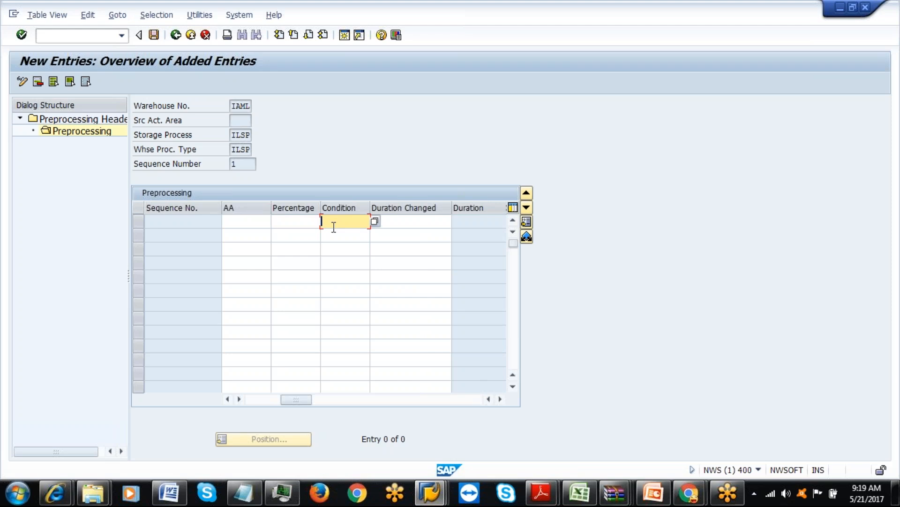
left_click(227, 398)
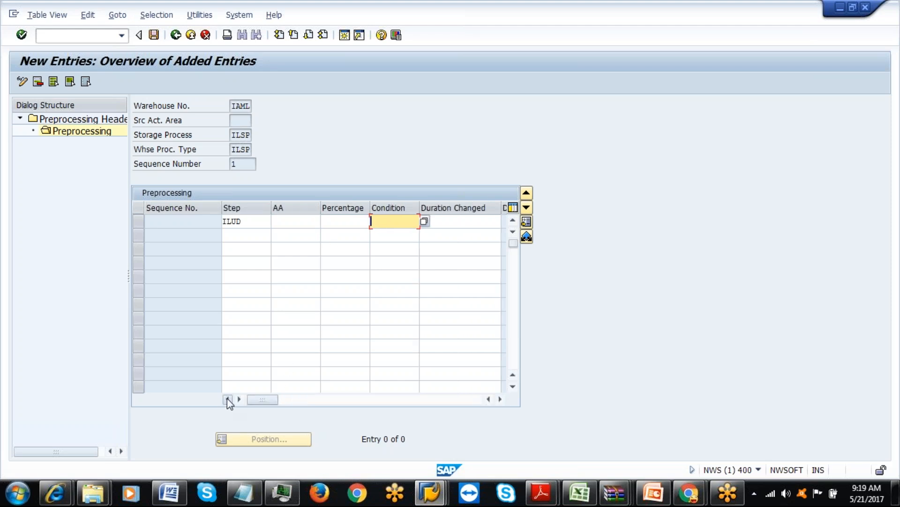
left_click(154, 36)
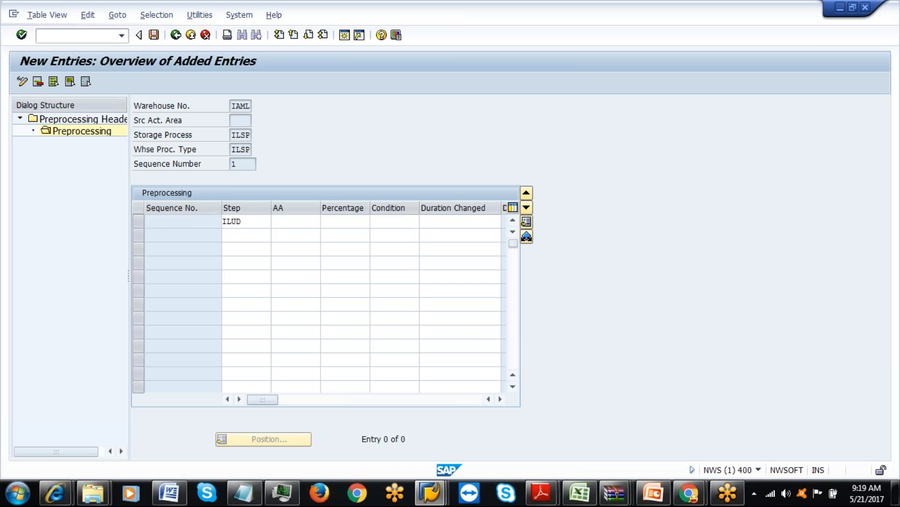
Back out to the Customizing: Execute Project screen.
left_click(176, 36)
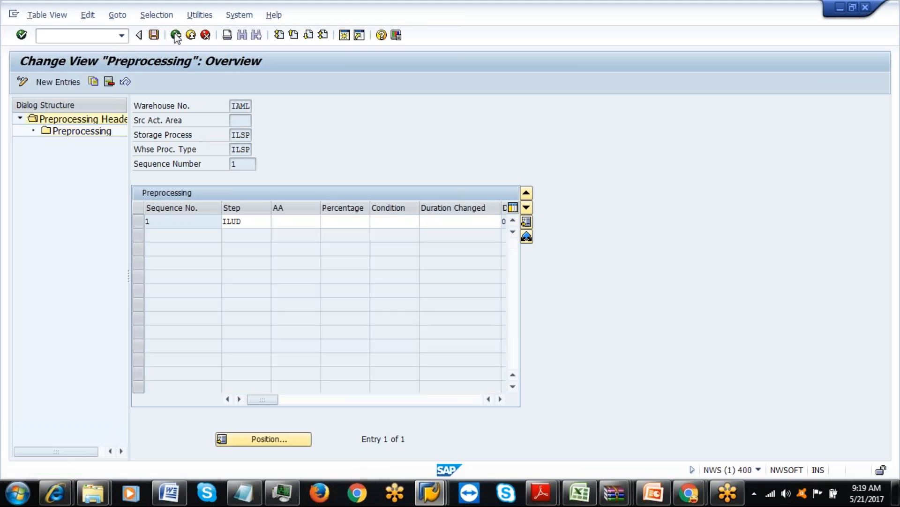
left_click(175, 35)
left_click(176, 36)
left_click(176, 35)
left_click(176, 35)
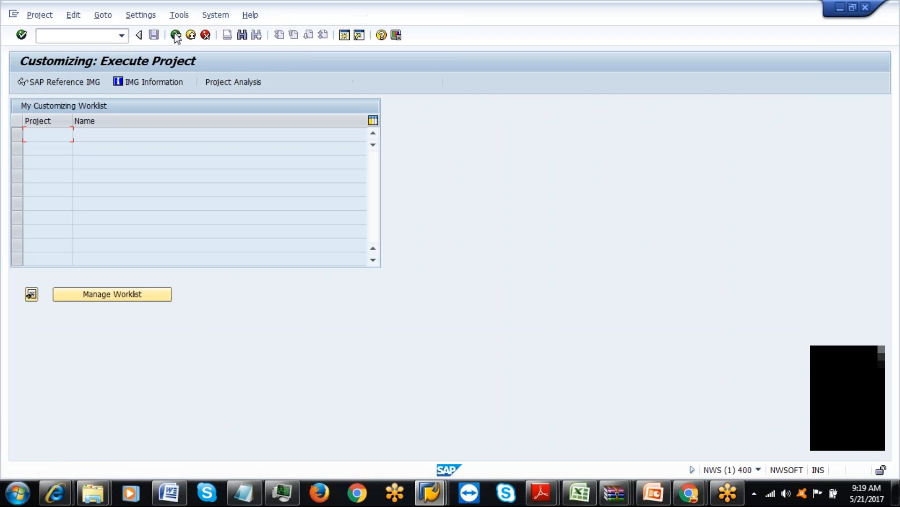
Launch the Labor Management Condition Editor (/SCWM/LM_CE) and choose Conditions for Preprocessing Header.
left_click(176, 36)
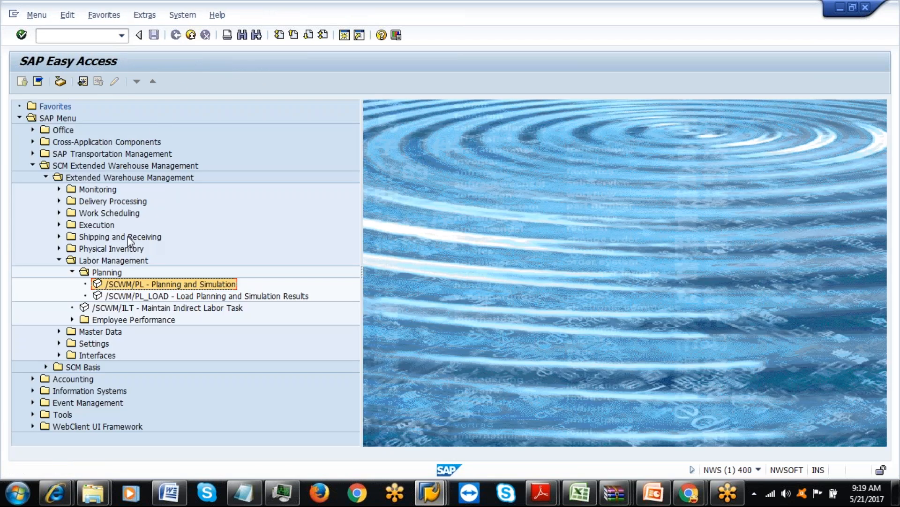
left_click(59, 260)
left_click(60, 283)
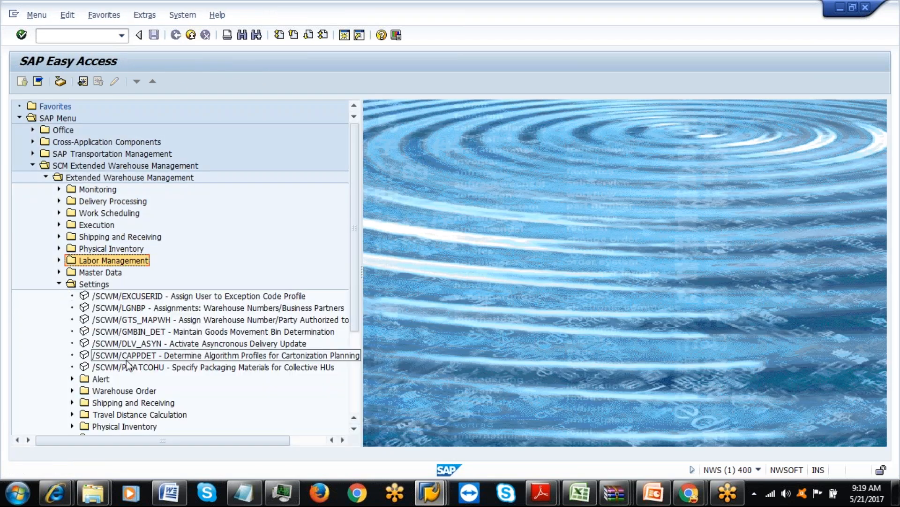
left_click_drag(358, 225, 359, 300)
scroll(359, 300, "down", 1)
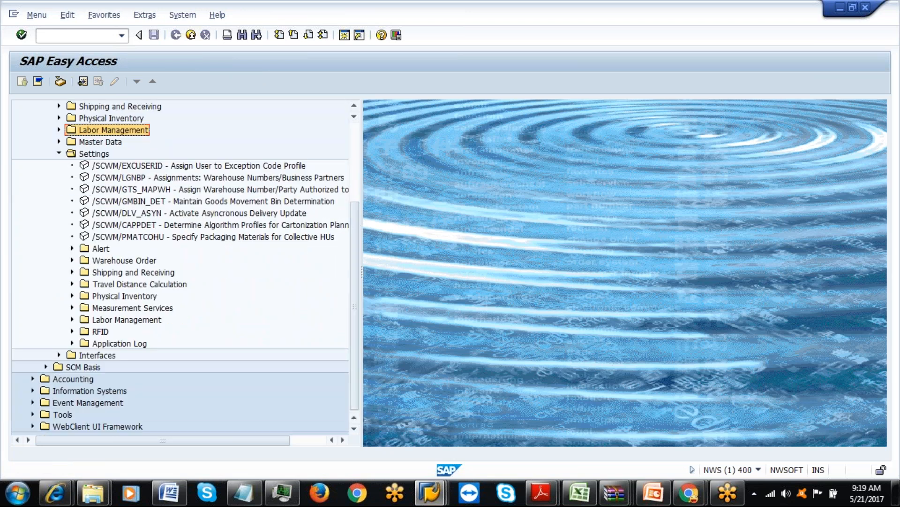
left_click(73, 319)
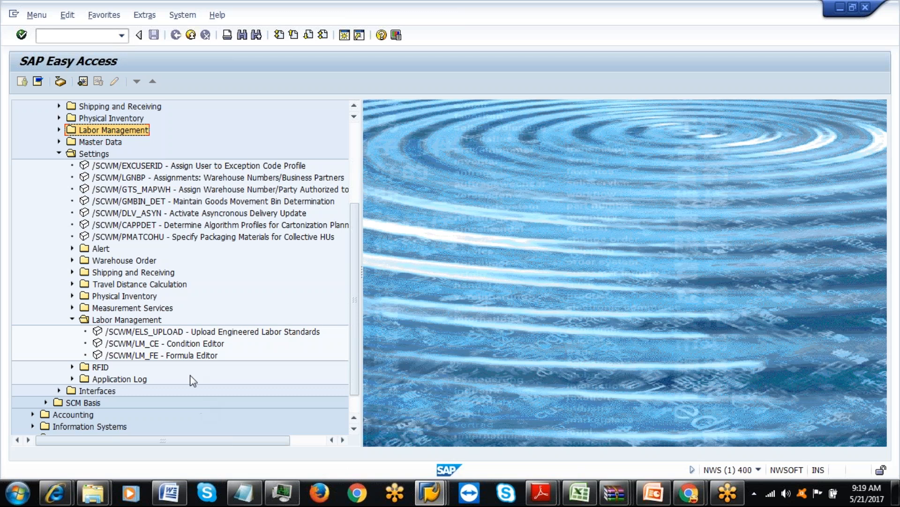
double_click(192, 346)
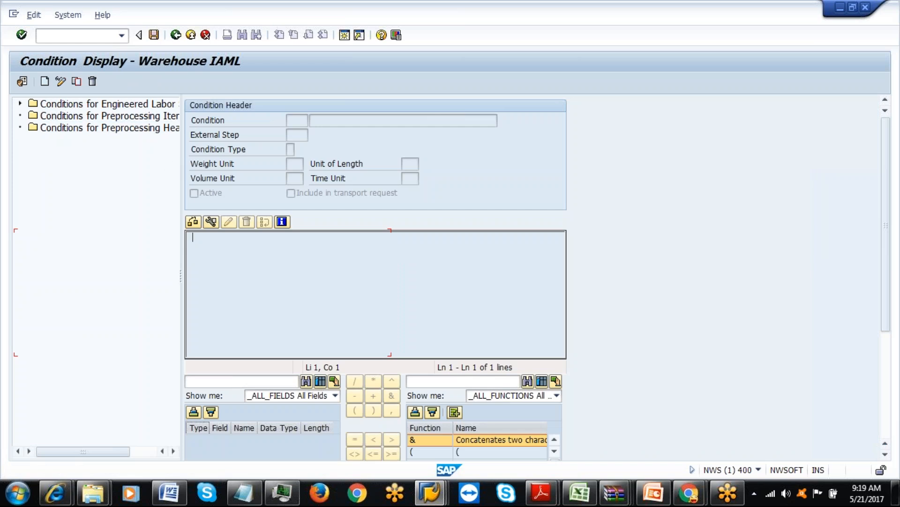
left_click_drag(180, 160, 219, 161)
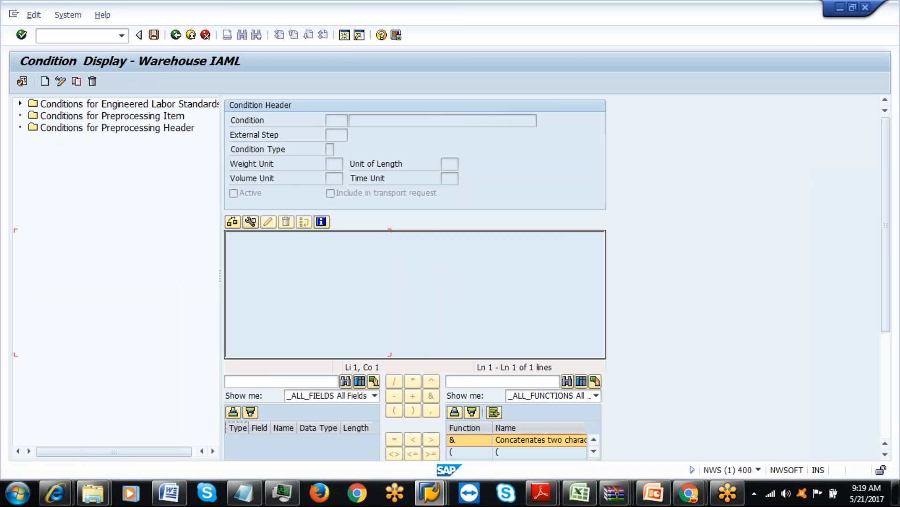
left_click(169, 131)
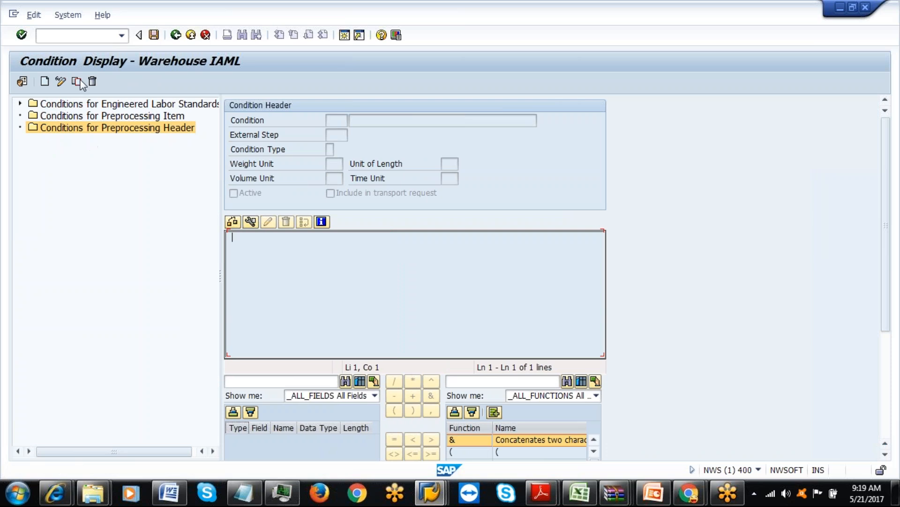
Create condition IPC1 with the description 'IAML-PRE PROCESS-COND'.
left_click(45, 82)
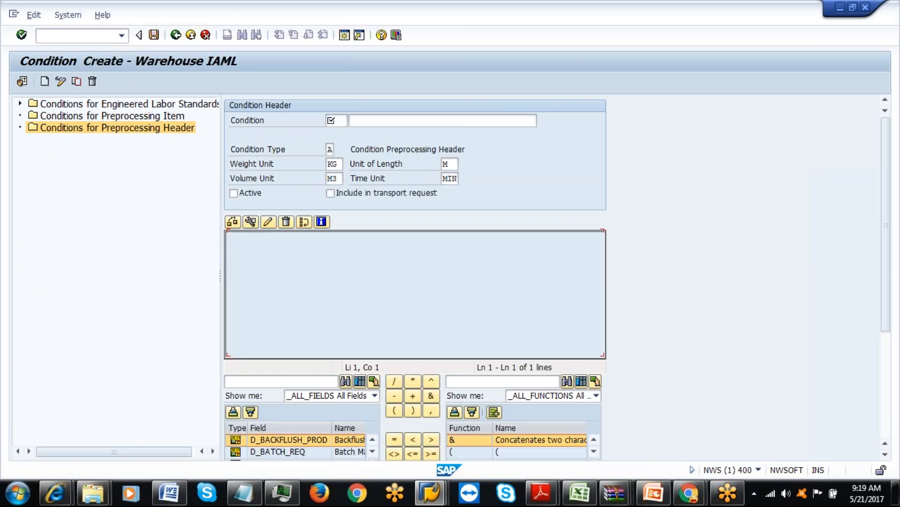
type("I")
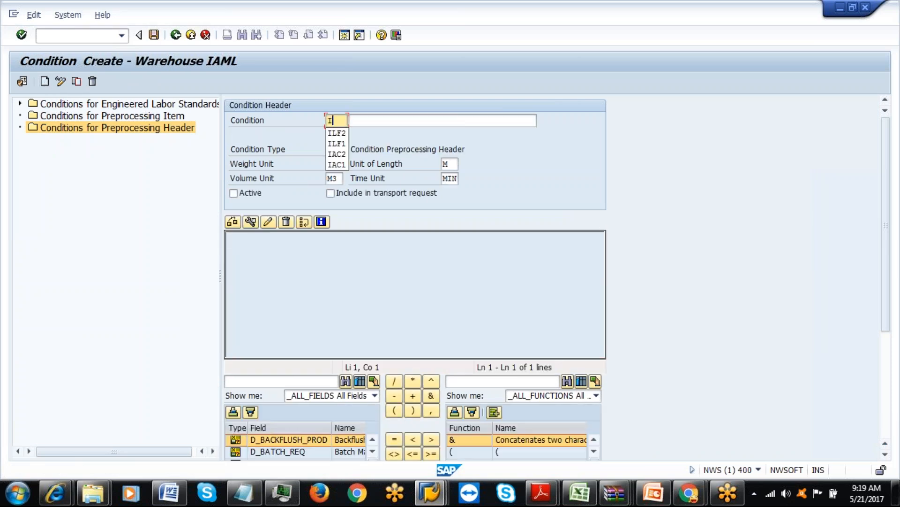
type("L")
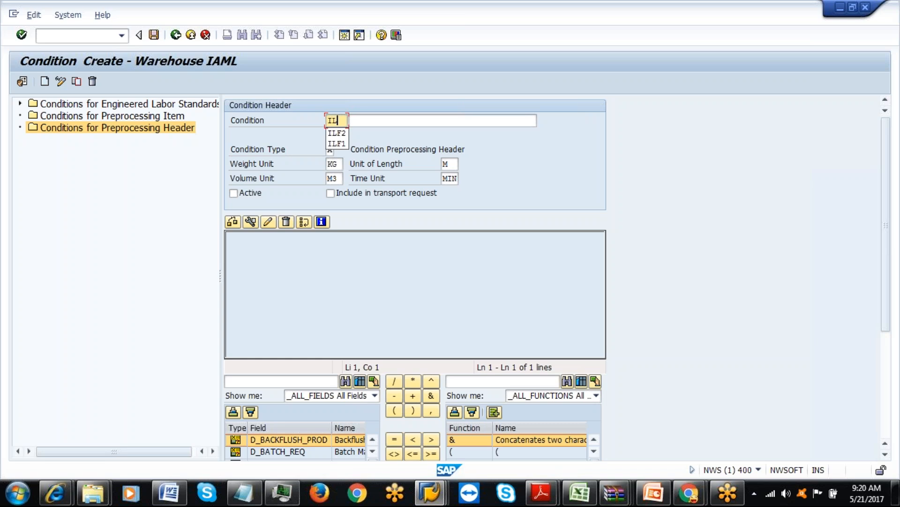
type("\\")
key("BackSpace")
key("BackSpace")
type("P")
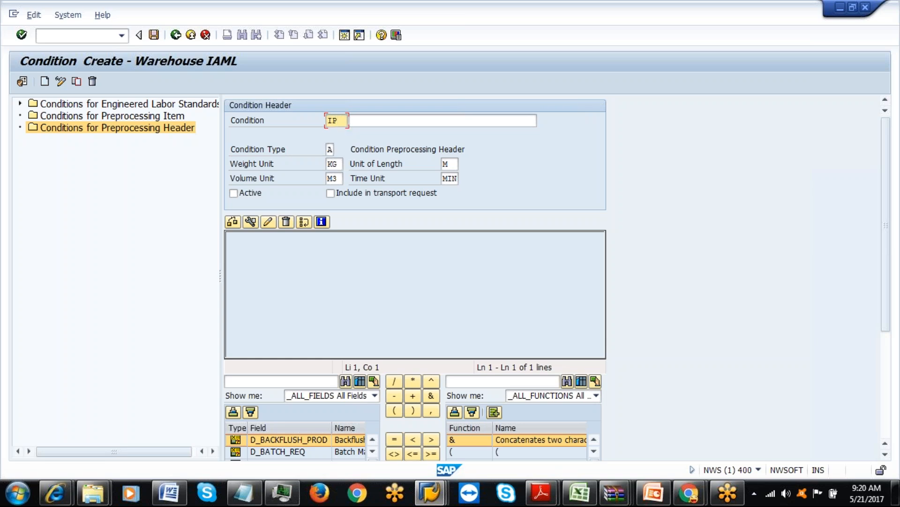
type("C1")
key("Tab")
type("IA")
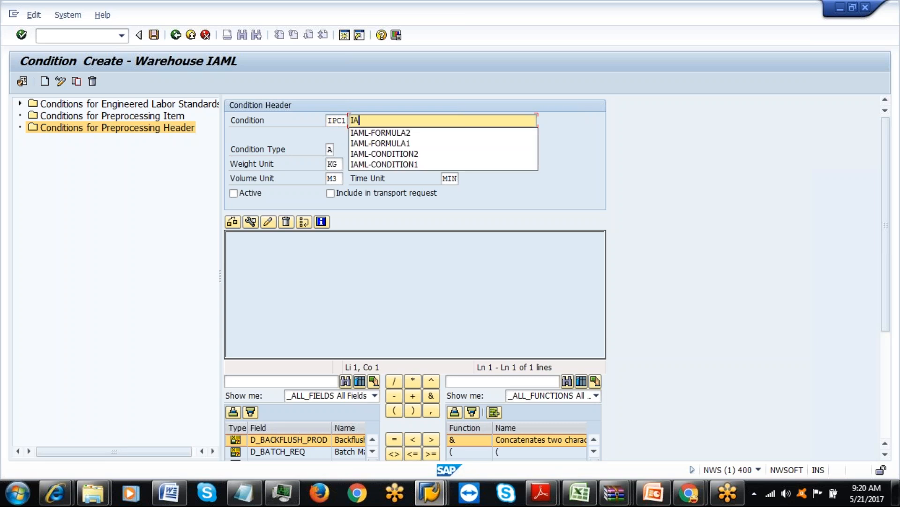
type("M:L=")
key("BackSpace")
type("-PRE")
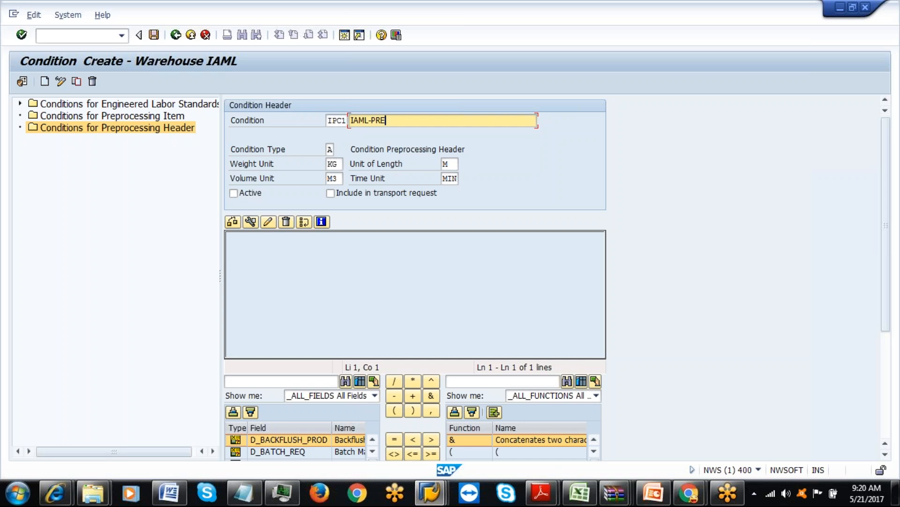
type(" PROCES")
key("BackSpace")
key("BackSpace")
type("E")
type("ON")
key("Return")
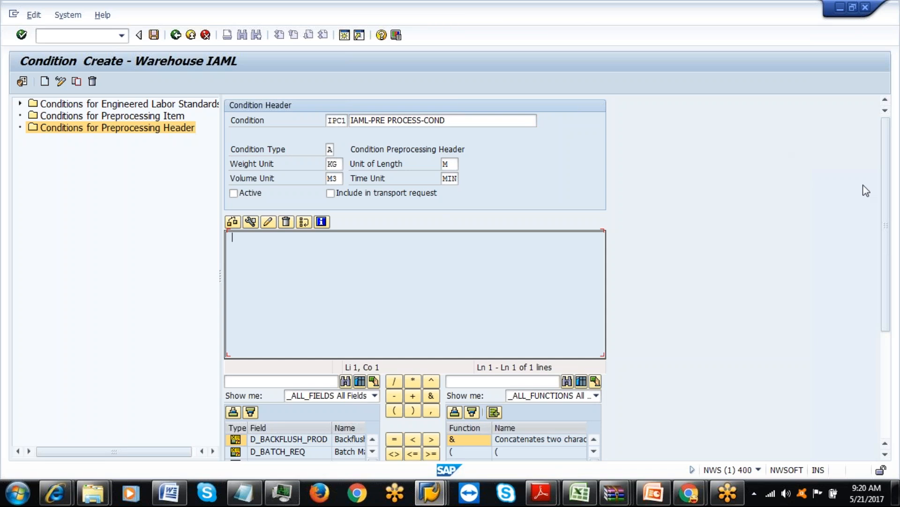
scroll(892, 281, "down", 5)
scroll(898, 297, "down", 2)
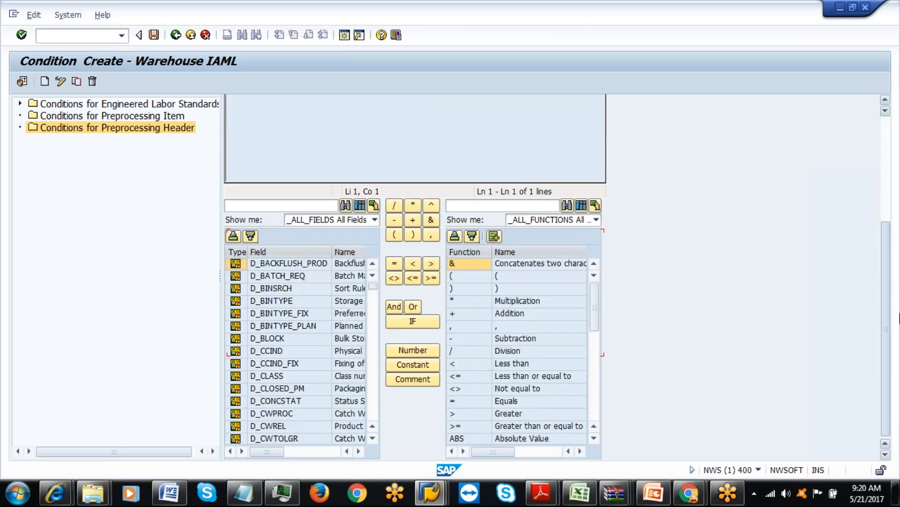
left_click(359, 452)
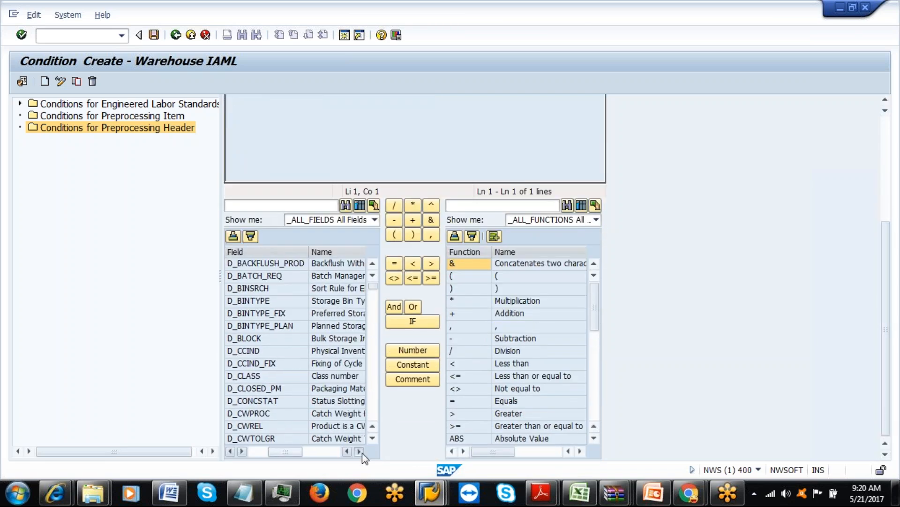
left_click(359, 452)
scroll(370, 441, "down", 7)
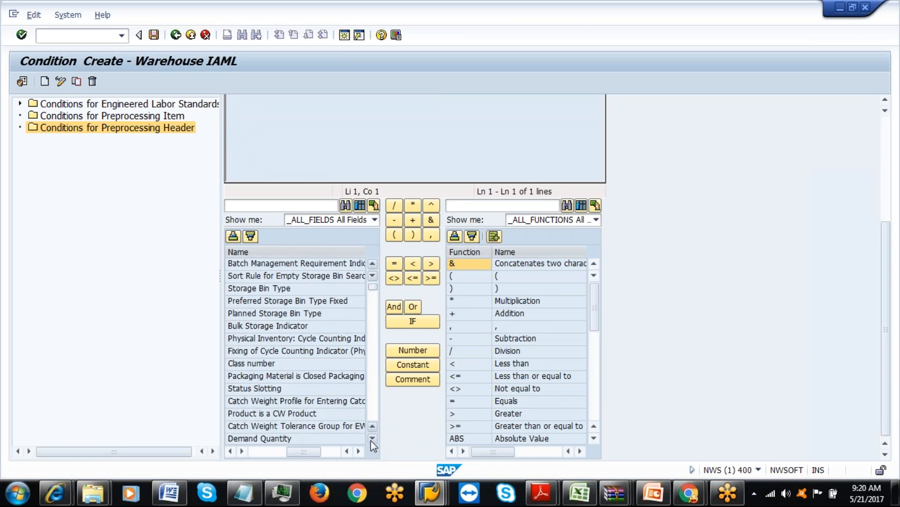
scroll(373, 445, "down", 6)
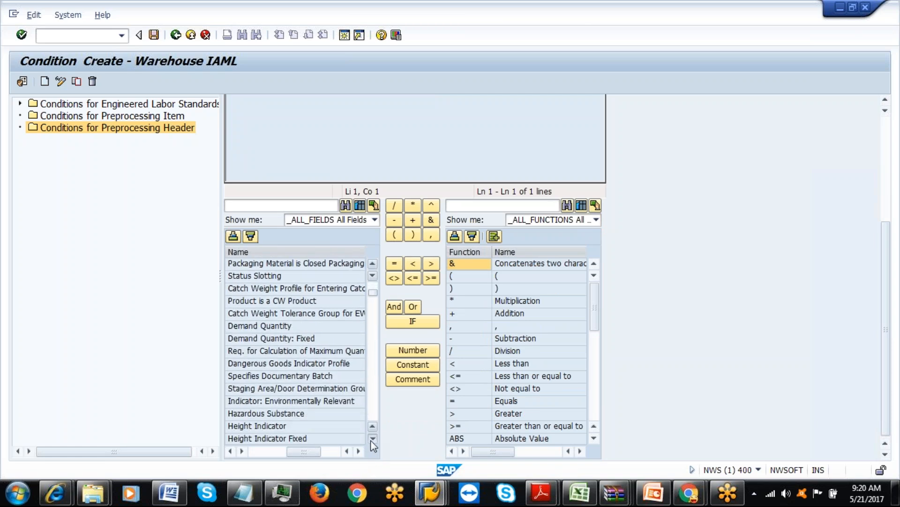
scroll(373, 445, "down", 6)
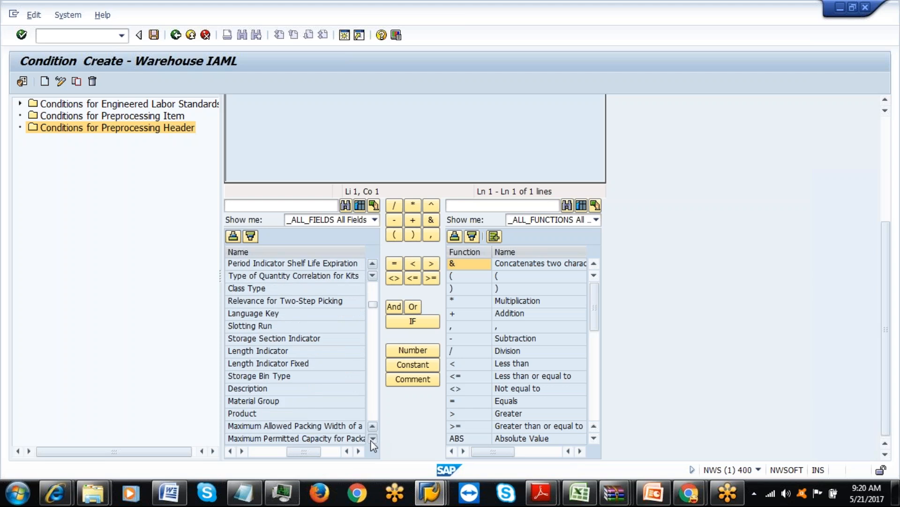
scroll(373, 444, "down", 1)
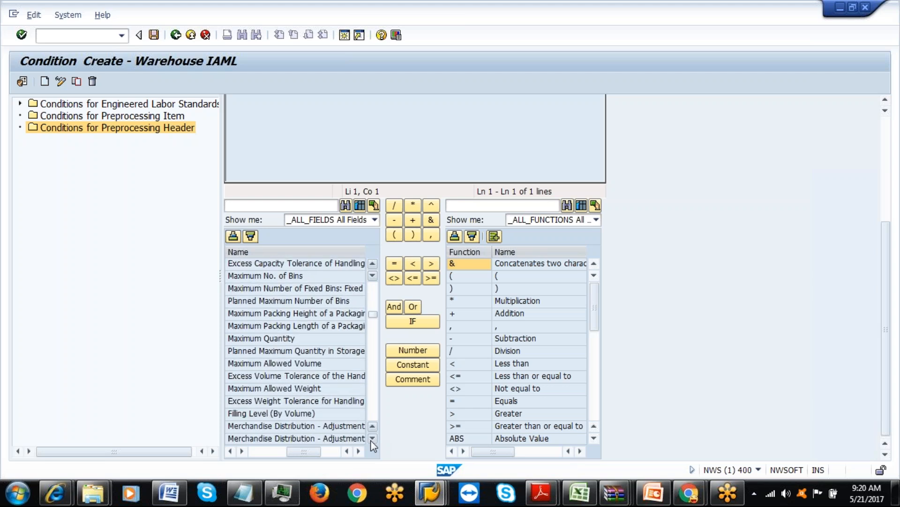
scroll(373, 445, "down", 4)
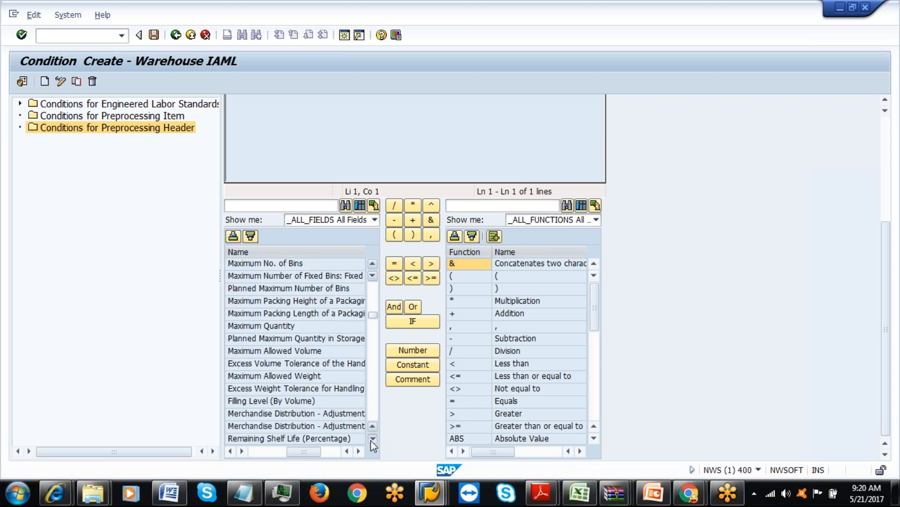
scroll(372, 441, "down", 7)
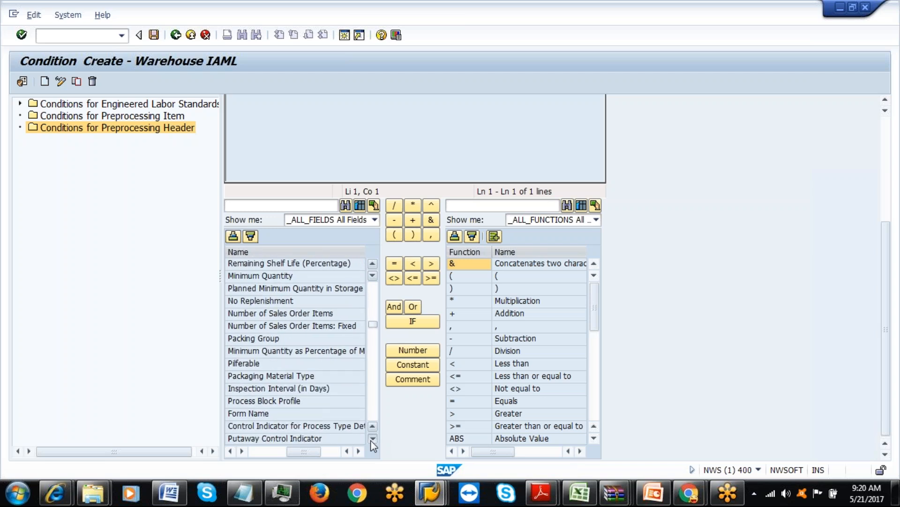
scroll(373, 445, "down", 3)
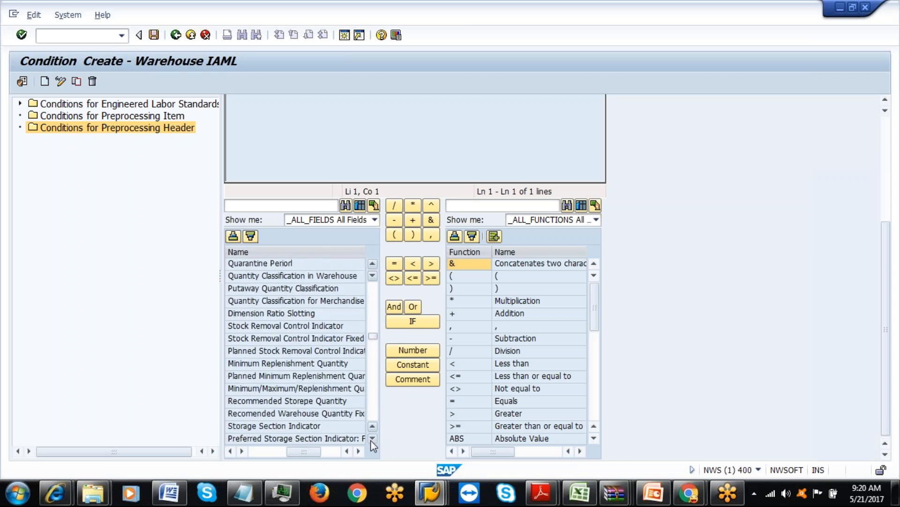
scroll(373, 444, "down", 6)
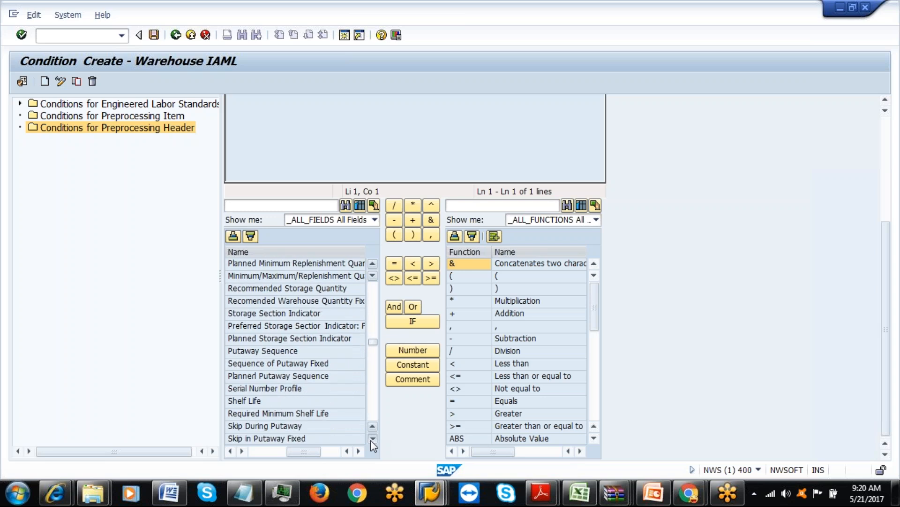
scroll(373, 444, "down", 2)
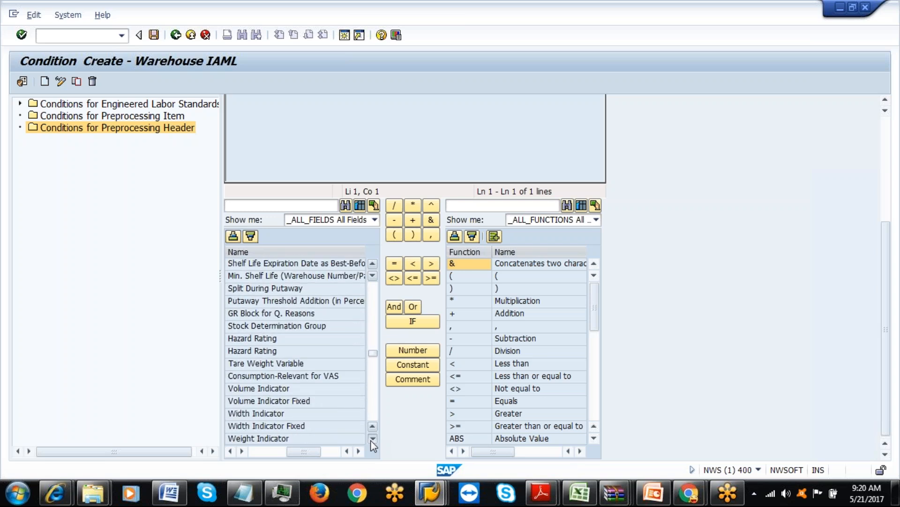
left_click(372, 442)
left_click(371, 441)
left_click(372, 441)
left_click(372, 441)
left_click(371, 441)
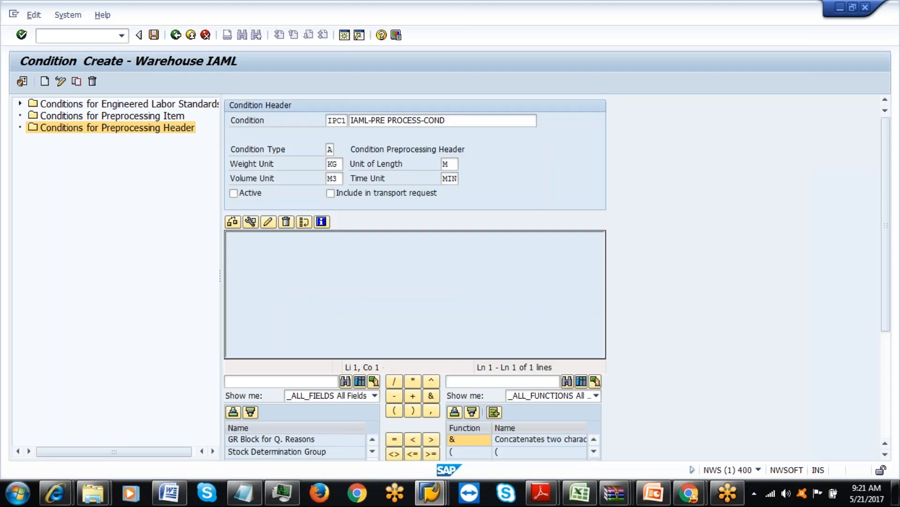
left_click_drag(883, 216, 893, 317)
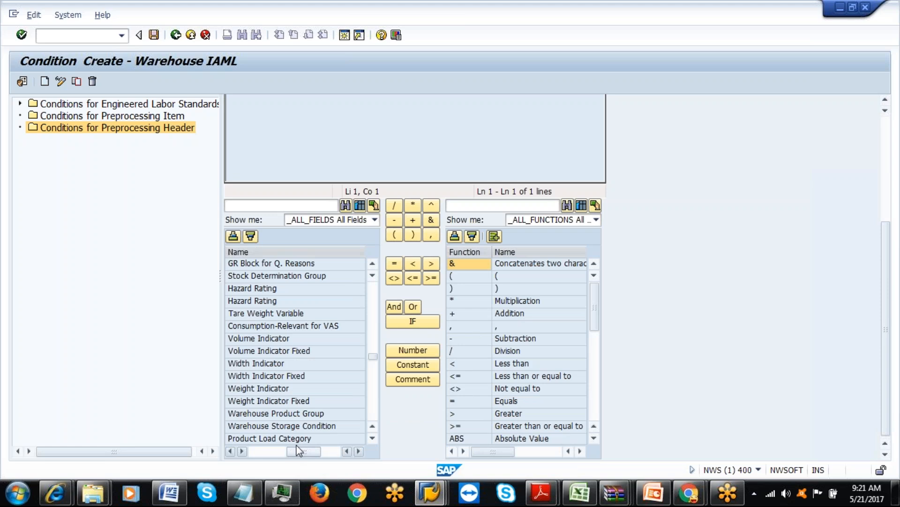
left_click_drag(293, 446, 261, 455)
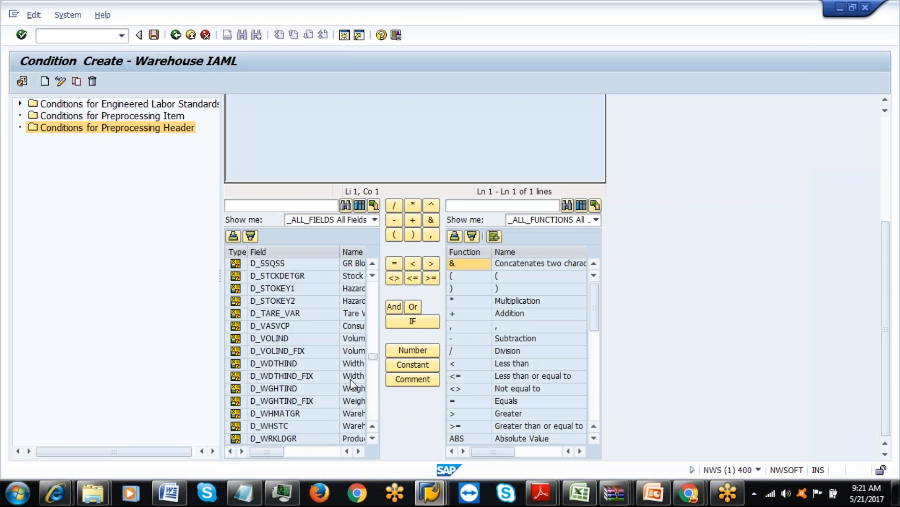
left_click_drag(341, 255, 309, 256)
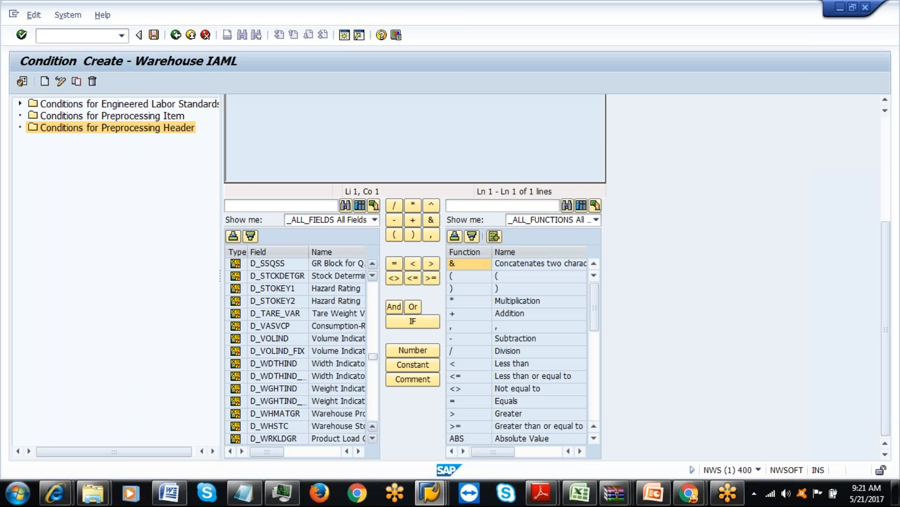
left_click(359, 451)
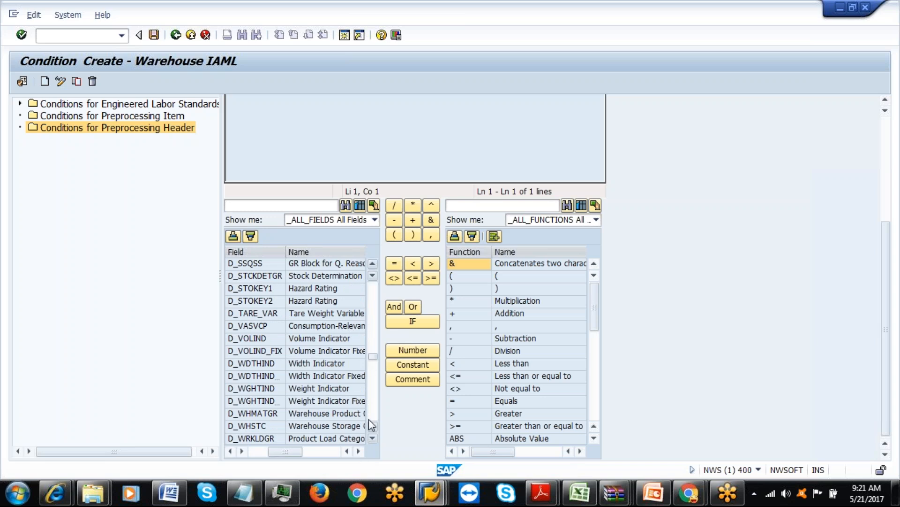
left_click(358, 451)
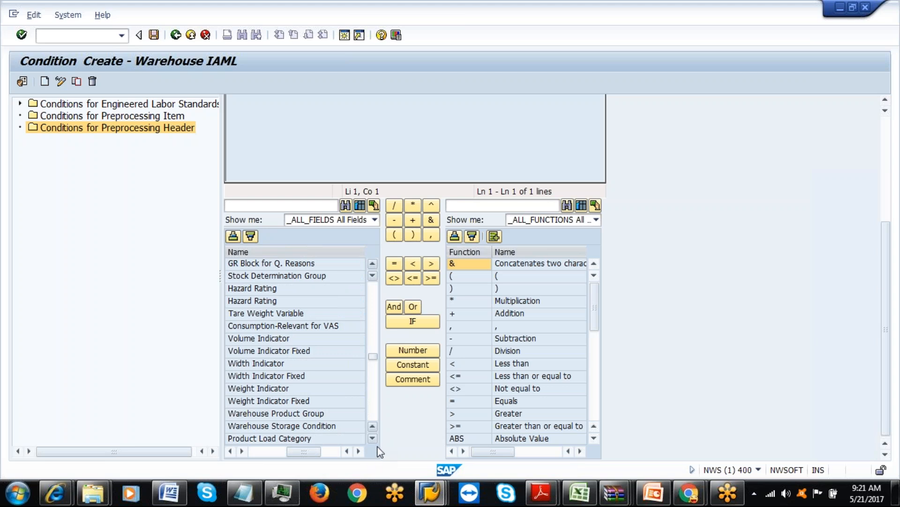
left_click(373, 439)
left_click(373, 439)
left_click(373, 439)
left_click(373, 438)
left_click(373, 439)
left_click(373, 439)
left_click(373, 439)
left_click(372, 439)
left_click(373, 439)
left_click(372, 439)
left_click(373, 439)
left_click(372, 439)
left_click(373, 439)
left_click(373, 439)
left_click(373, 439)
left_click(373, 439)
left_click(373, 439)
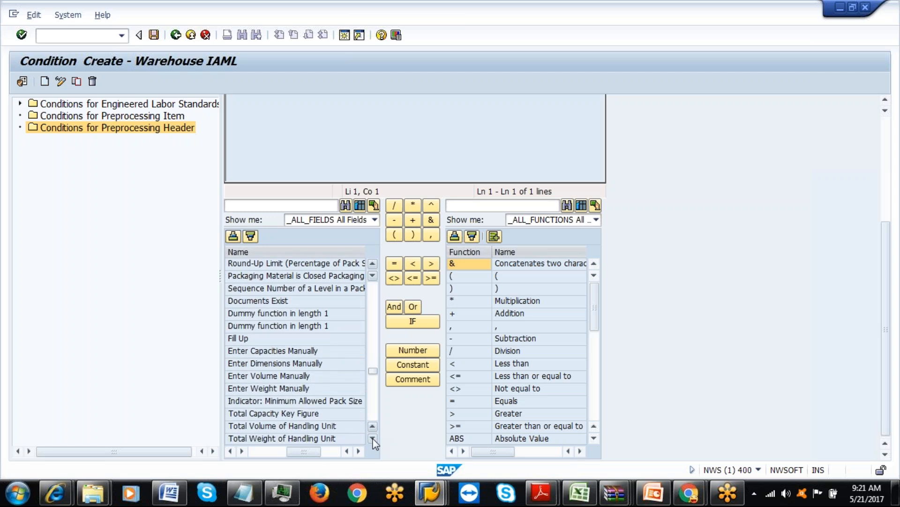
left_click(373, 439)
left_click(372, 439)
left_click(373, 439)
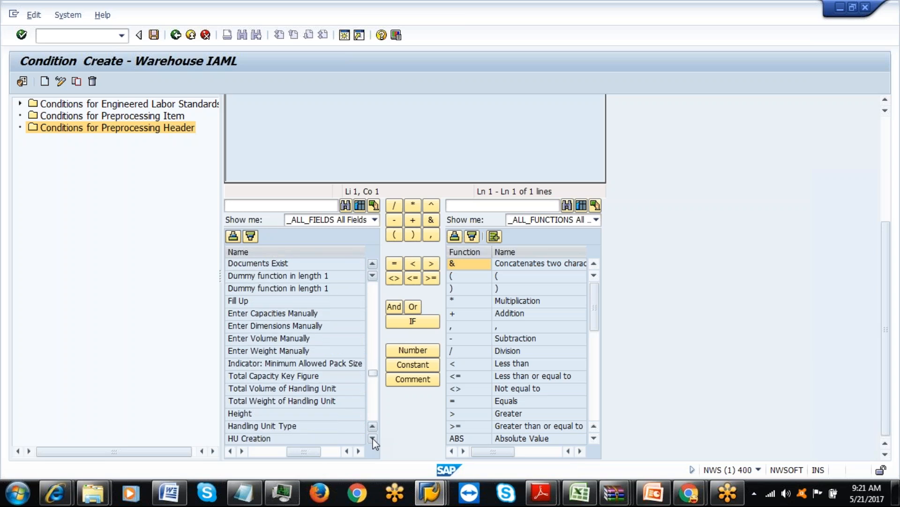
double_click(293, 401)
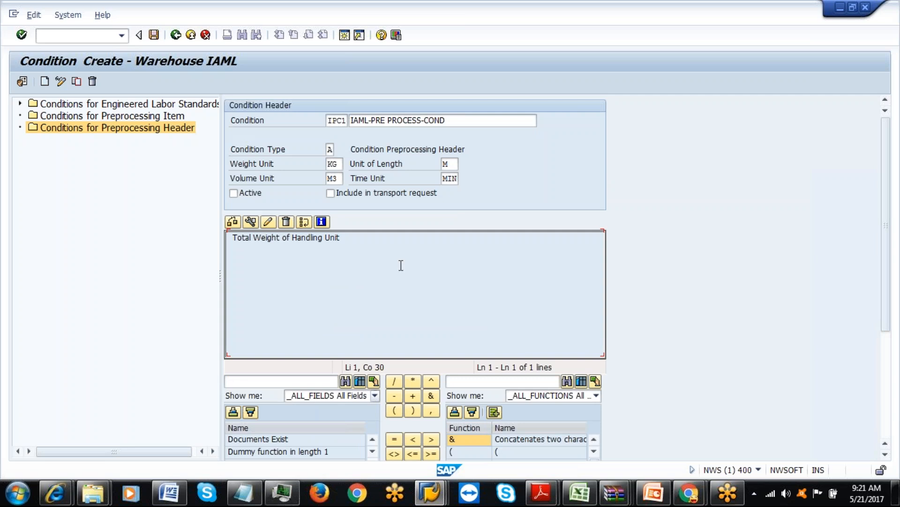
left_click(232, 221)
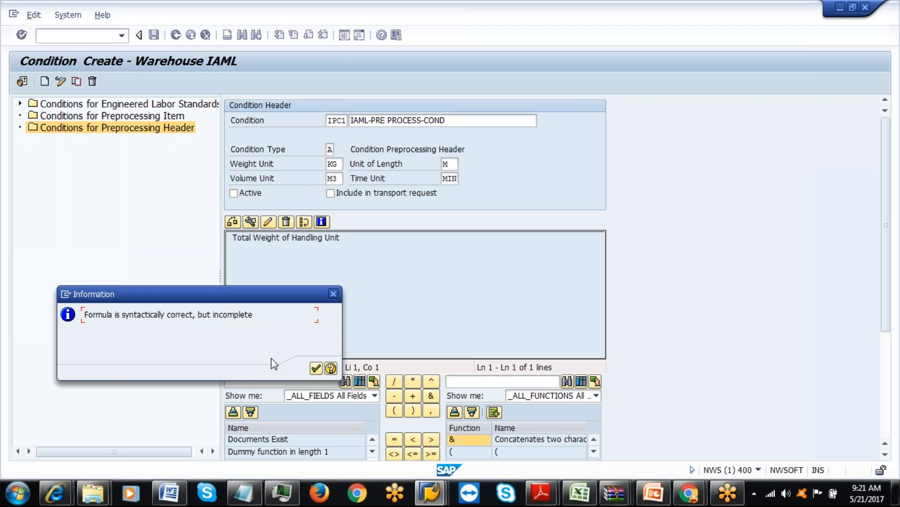
left_click(316, 368)
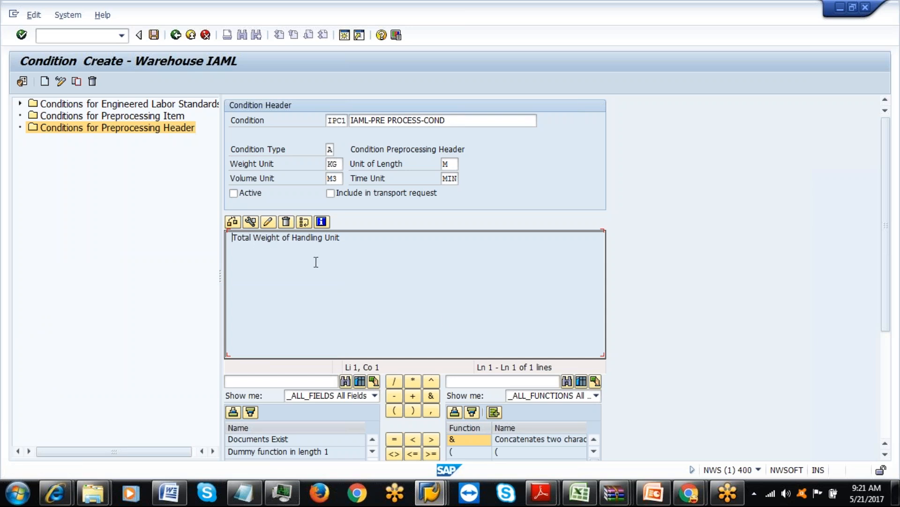
scroll(888, 254, "down", 1)
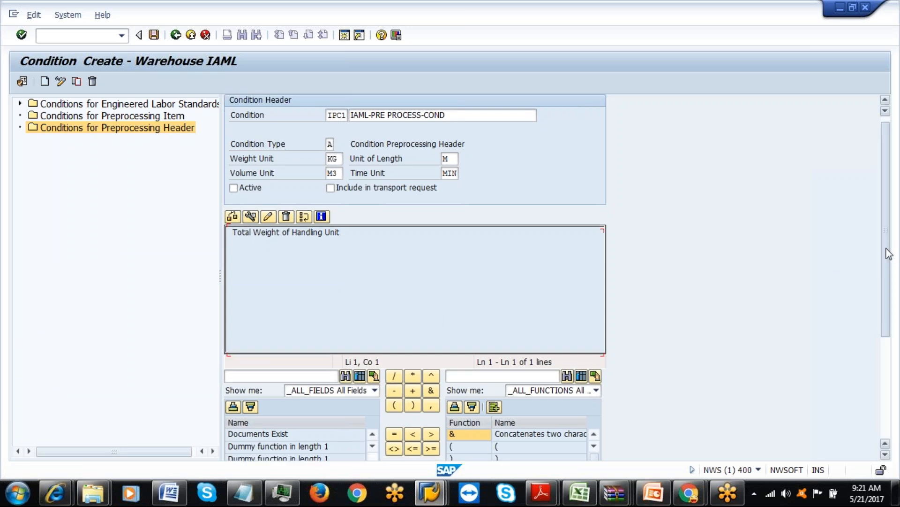
scroll(889, 253, "down", 3)
left_click(431, 417)
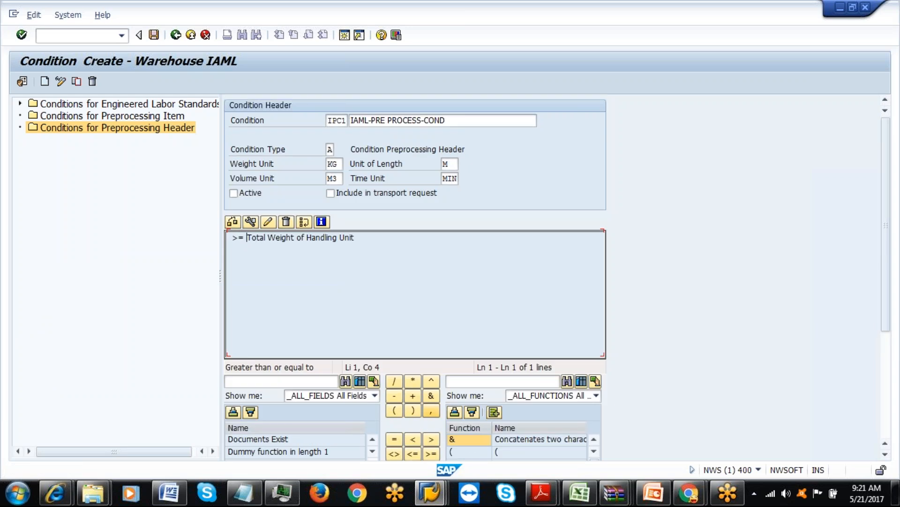
left_click(286, 222)
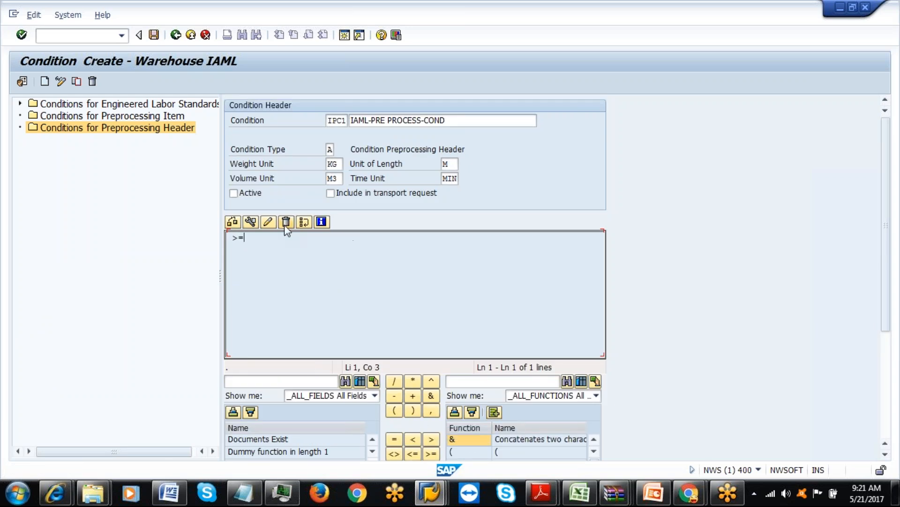
left_click_drag(243, 240, 225, 241)
left_click(269, 243)
left_click(286, 223)
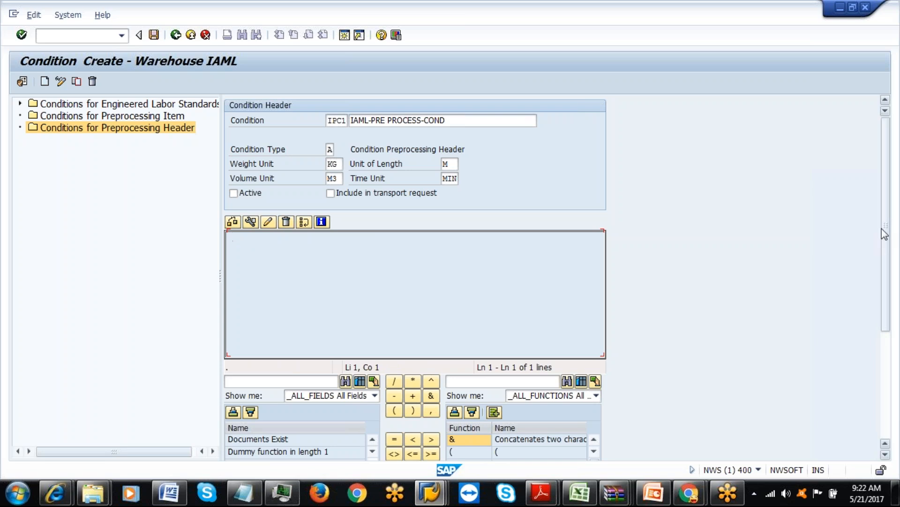
scroll(885, 233, "down", 5)
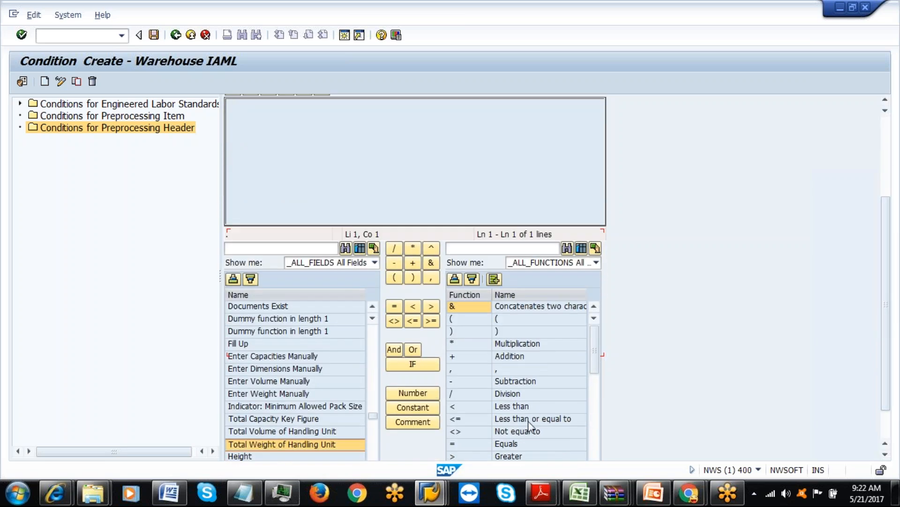
Build the formula start 'Total Weight of Handling Unit >='.
double_click(316, 448)
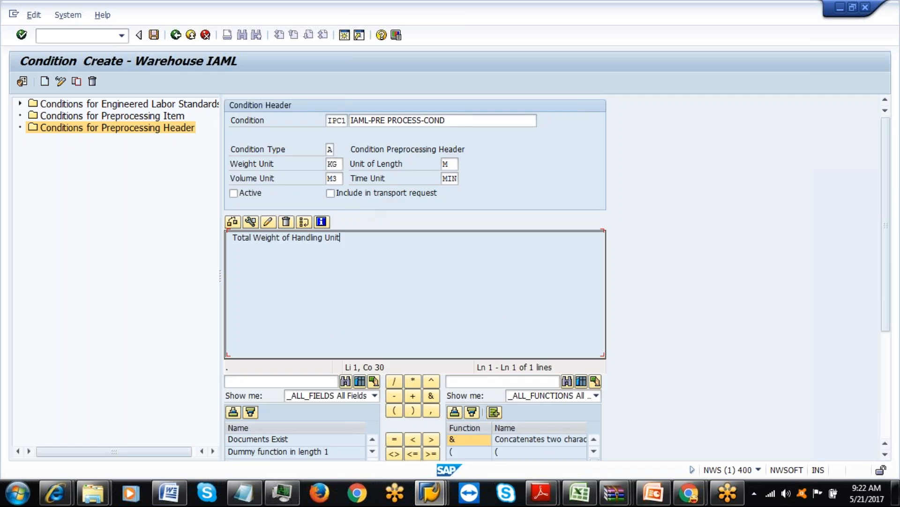
scroll(889, 241, "down", 5)
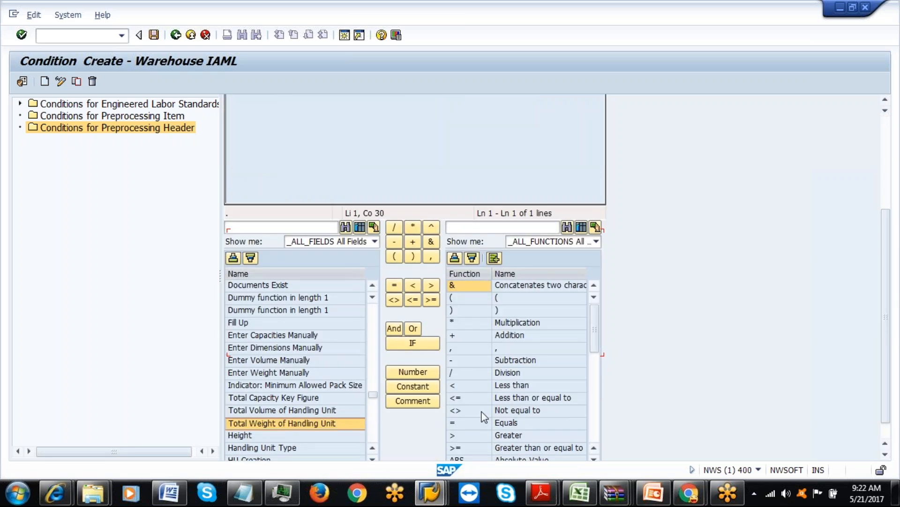
left_click(505, 447)
double_click(505, 447)
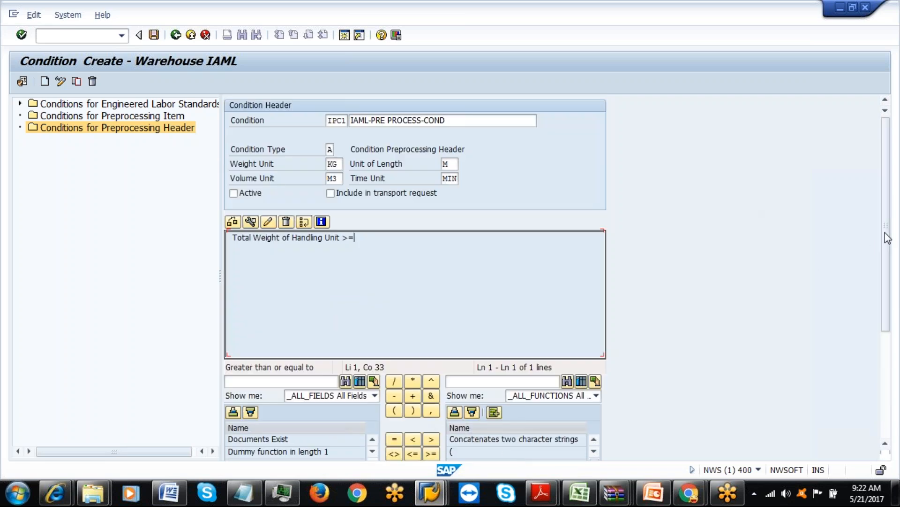
scroll(891, 301, "down", 5)
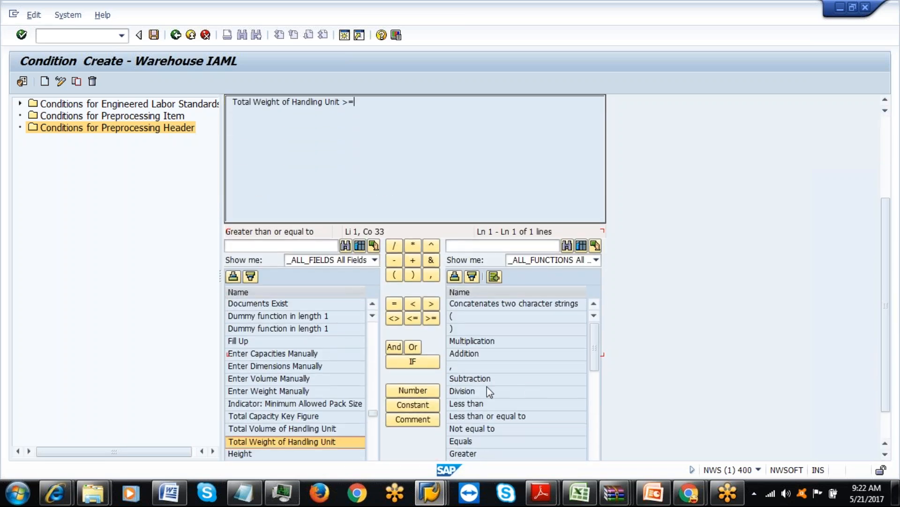
Complete the formula with the number 10 and run the syntax check.
left_click(409, 404)
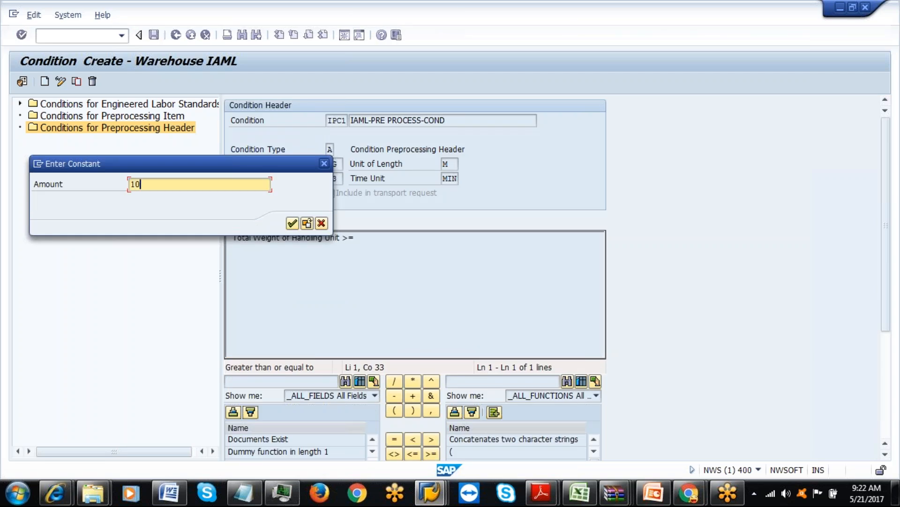
left_click(291, 222)
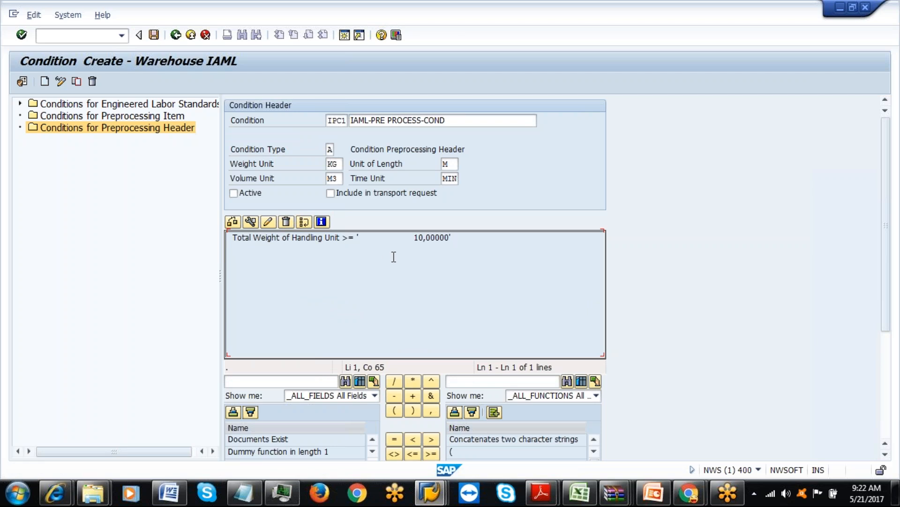
left_click(425, 237)
left_click(286, 222)
scroll(897, 279, "down", 5)
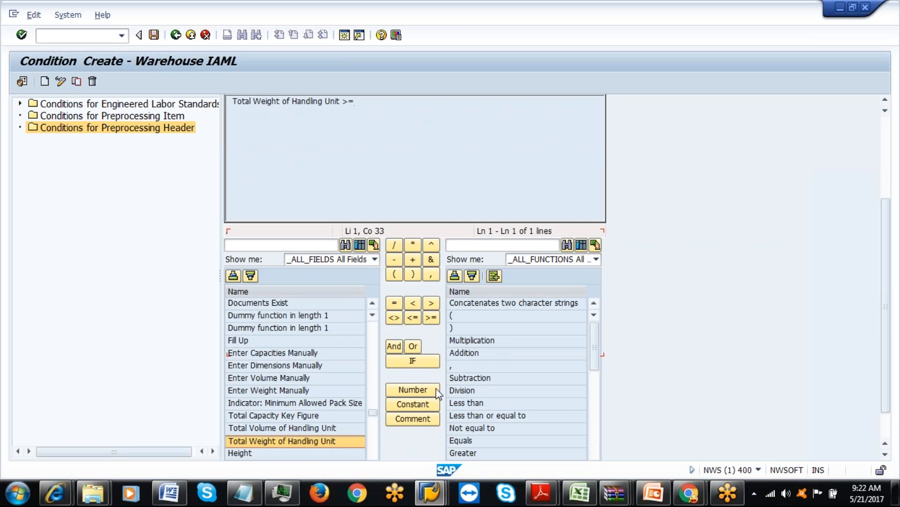
left_click(412, 389)
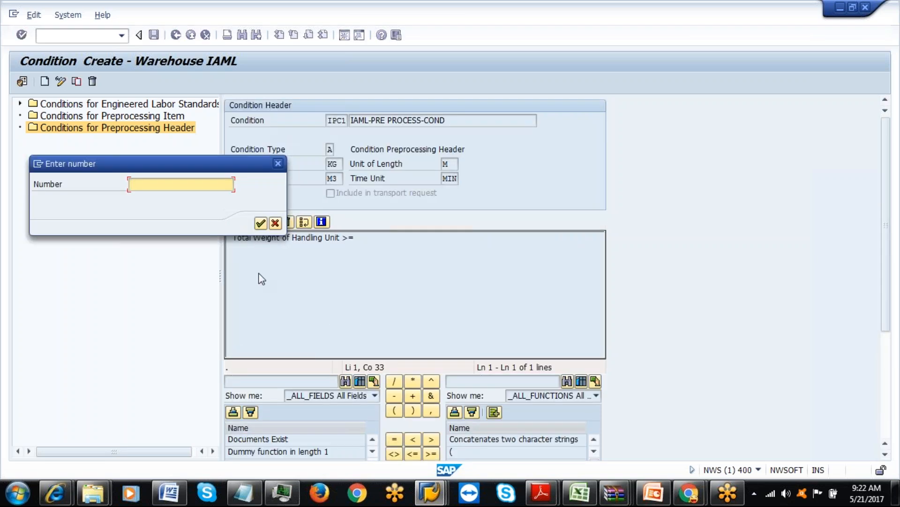
type("10")
left_click(261, 223)
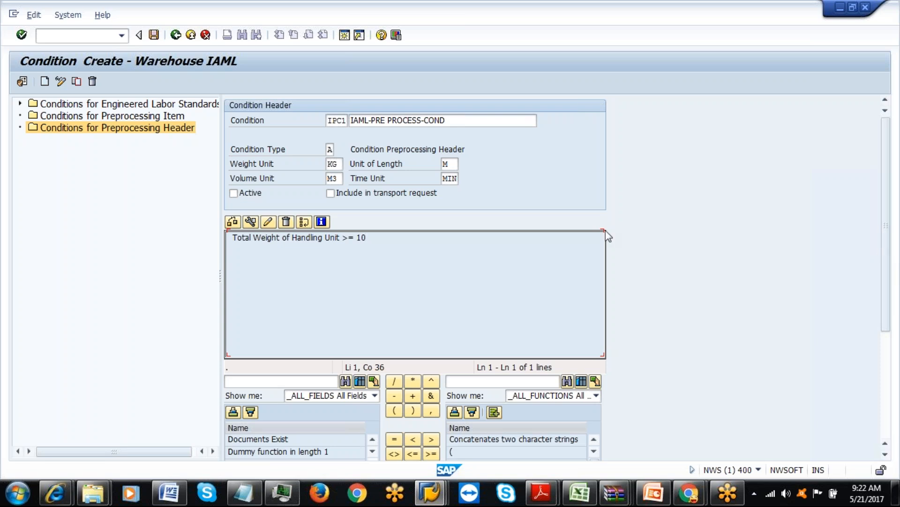
left_click(232, 222)
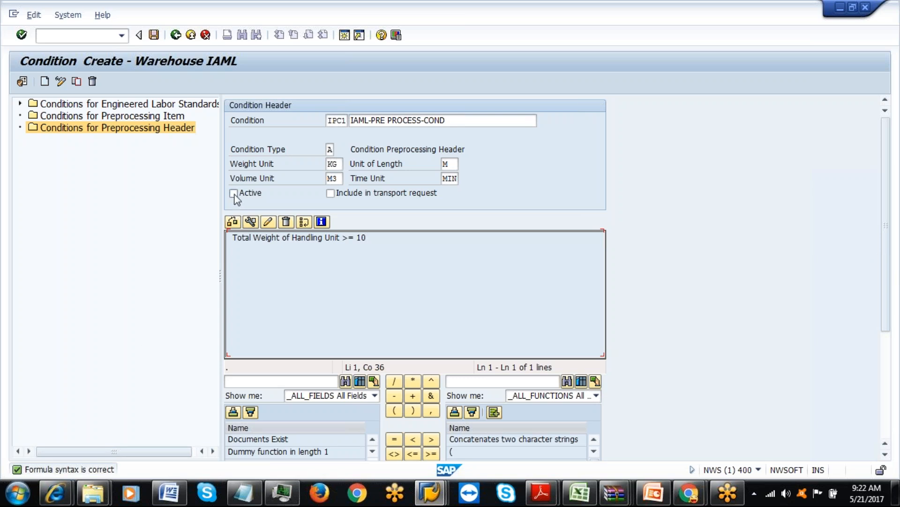
Save condition IPC1 and paste its ID into Excel cell L9.
left_click(154, 38)
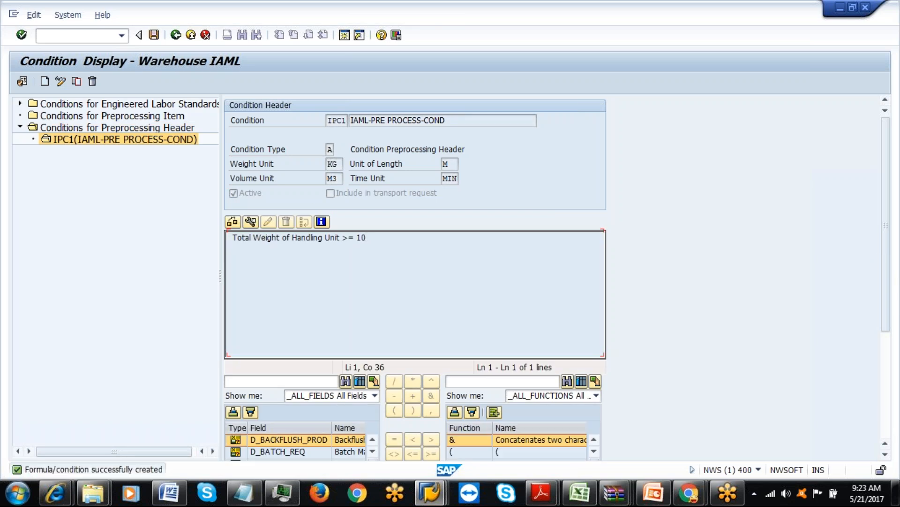
left_click_drag(329, 120, 348, 122)
key("ctrl+c")
left_click(579, 493)
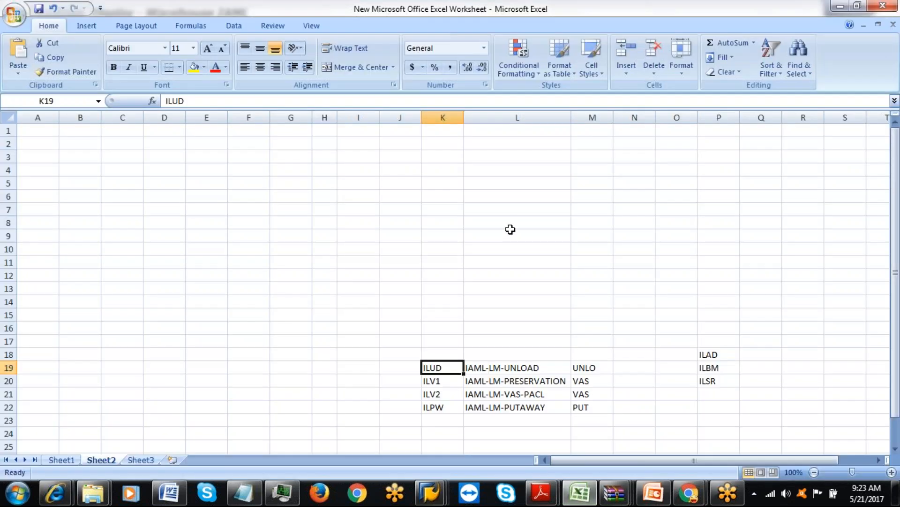
left_click(511, 233)
key("ctrl+v")
Switch back to the SAP Easy Access window.
key("alt+Tab")
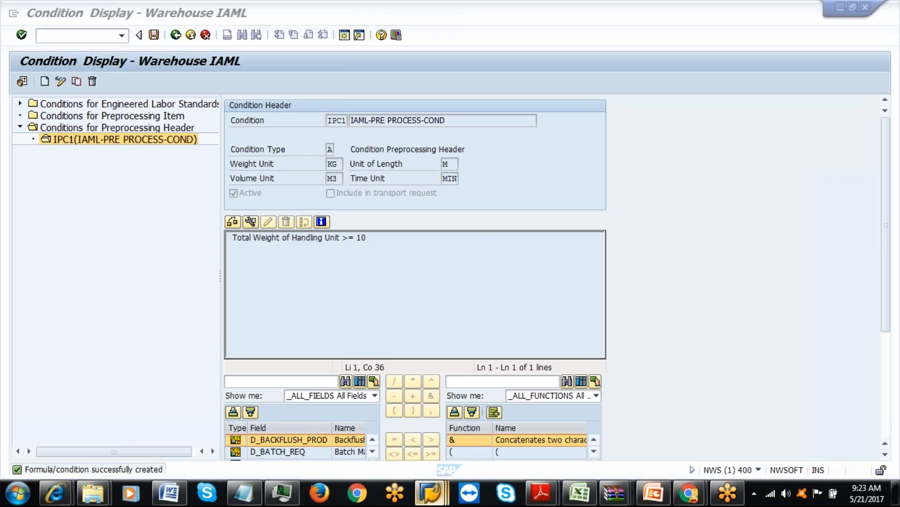
left_click(430, 493)
left_click(638, 428)
Open Set Preprocessing under EWM Labor Management via SPRO.
type("spro")
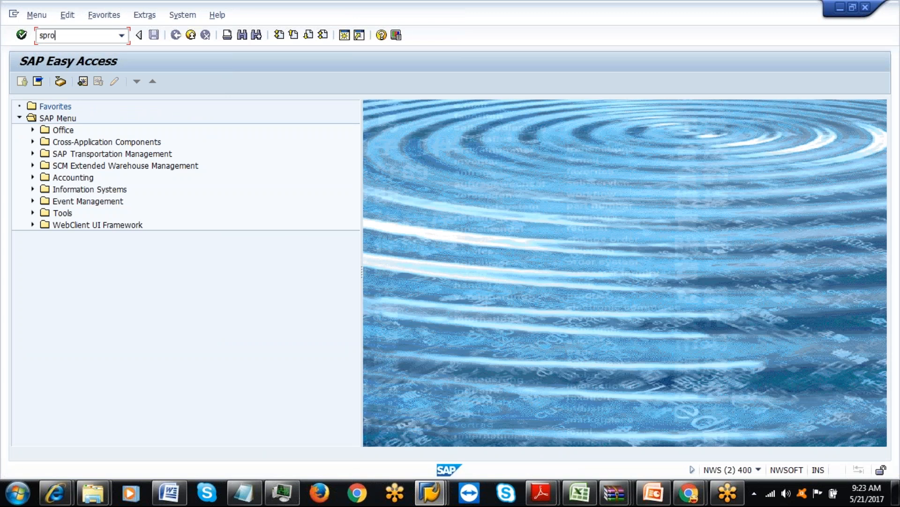
key("Return")
left_click(94, 82)
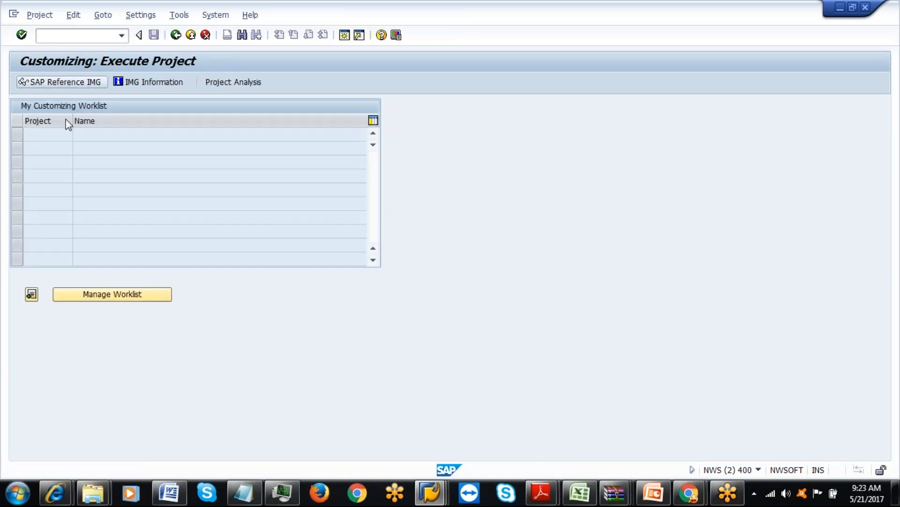
left_click(32, 203)
left_click(45, 215)
left_click(59, 299)
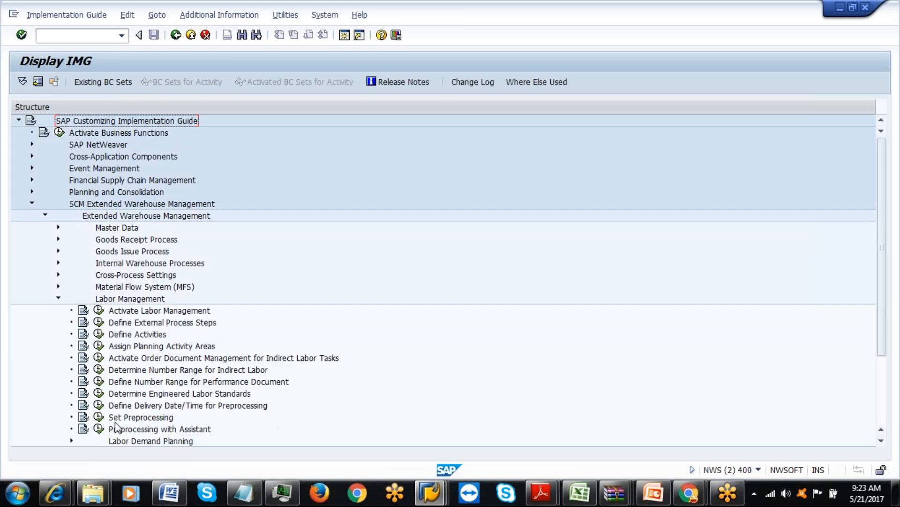
left_click(98, 416)
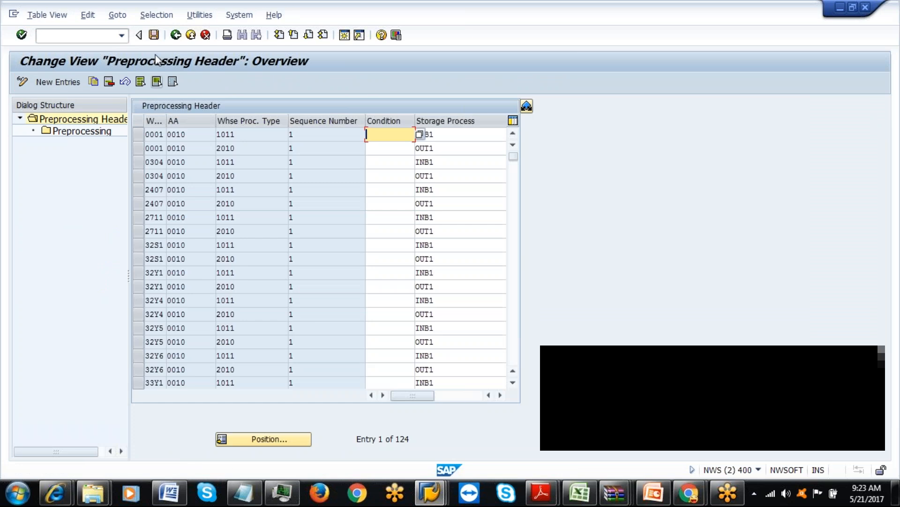
Filter the preprocessing header entries to warehouse IAML and select the header's Condition cell.
left_click(157, 16)
left_click(164, 33)
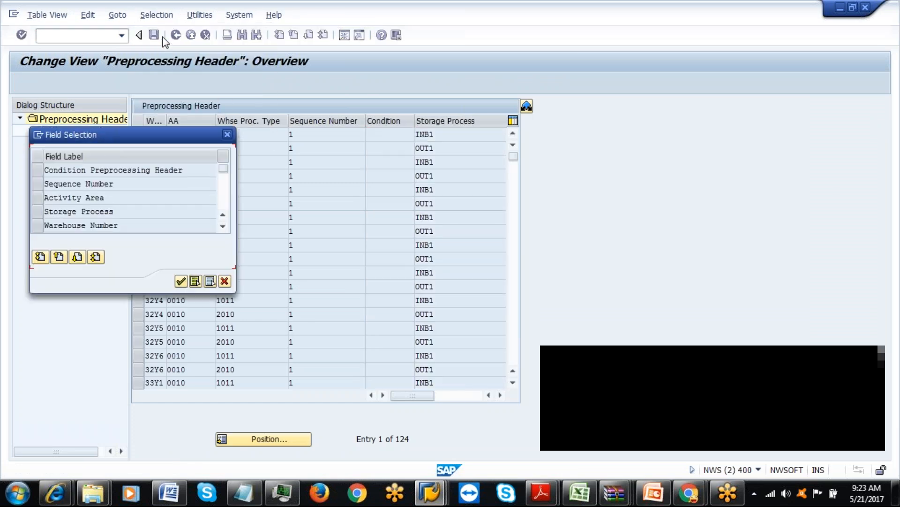
left_click(40, 224)
left_click(181, 281)
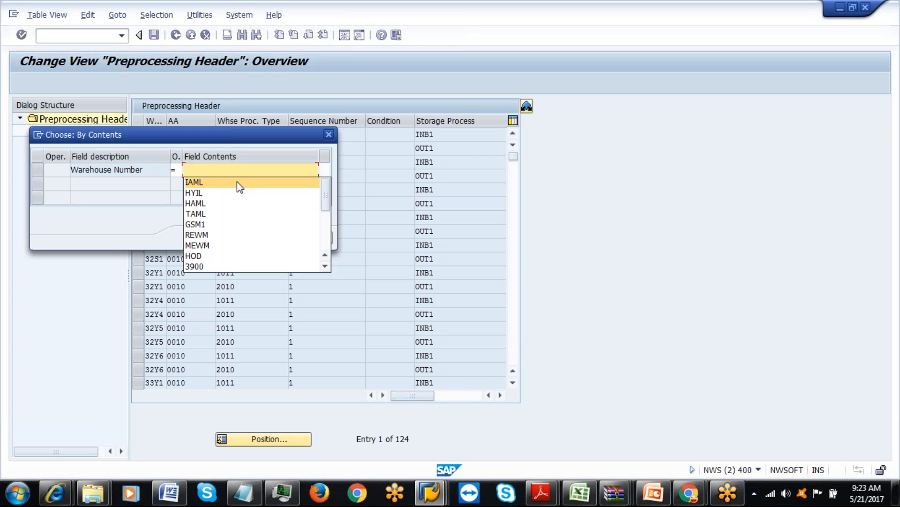
left_click(238, 182)
left_click(215, 237)
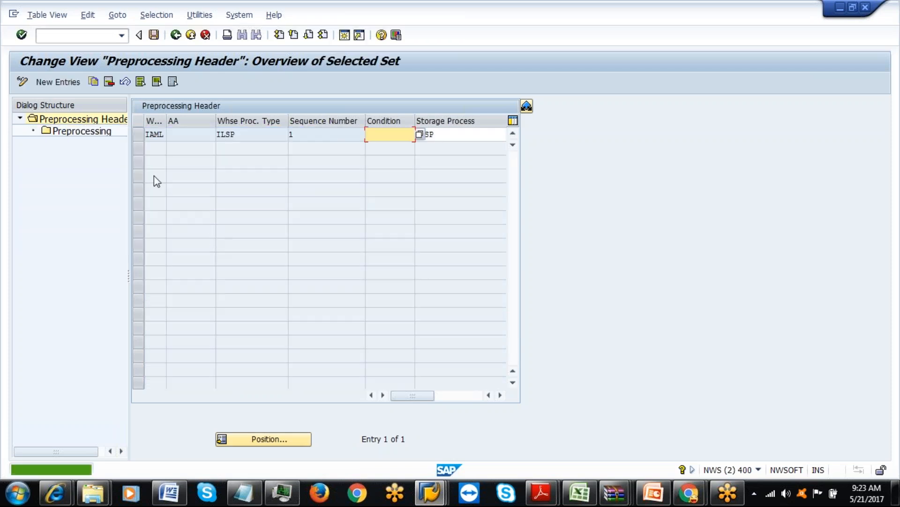
left_click(139, 134)
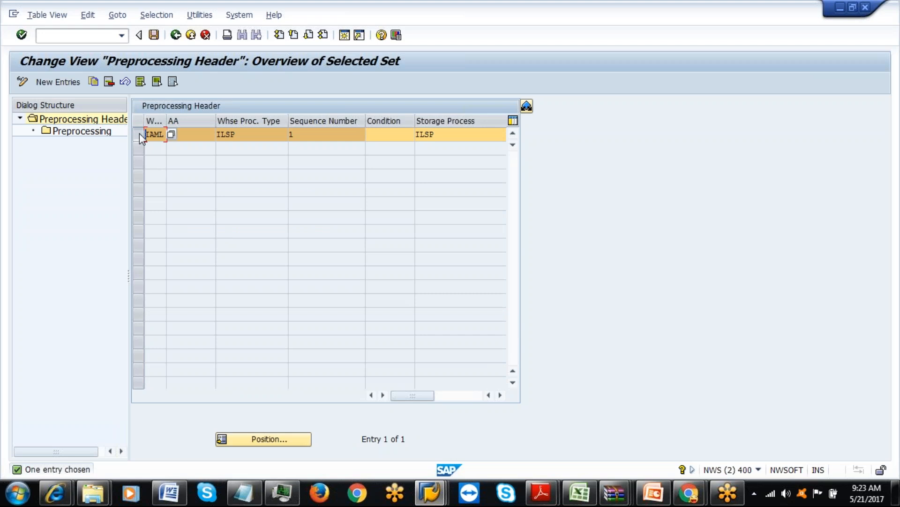
left_click(139, 133)
left_click(385, 134)
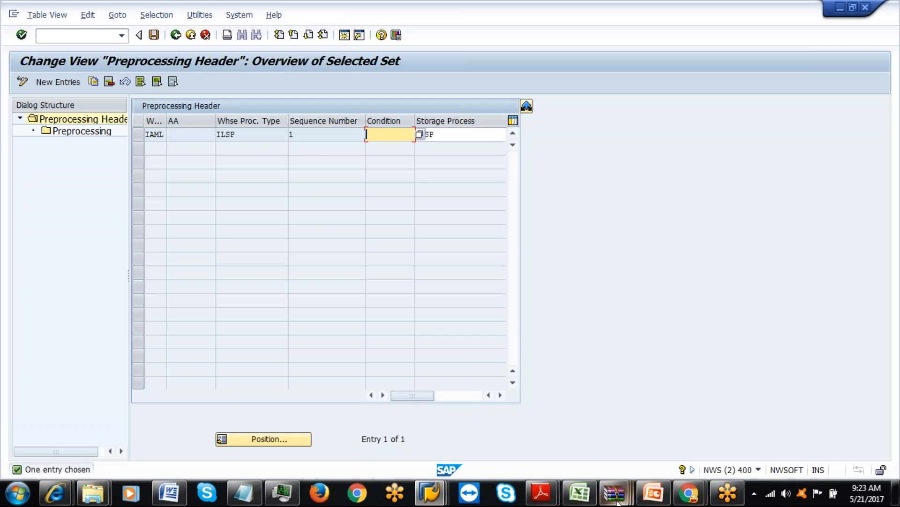
left_click(580, 493)
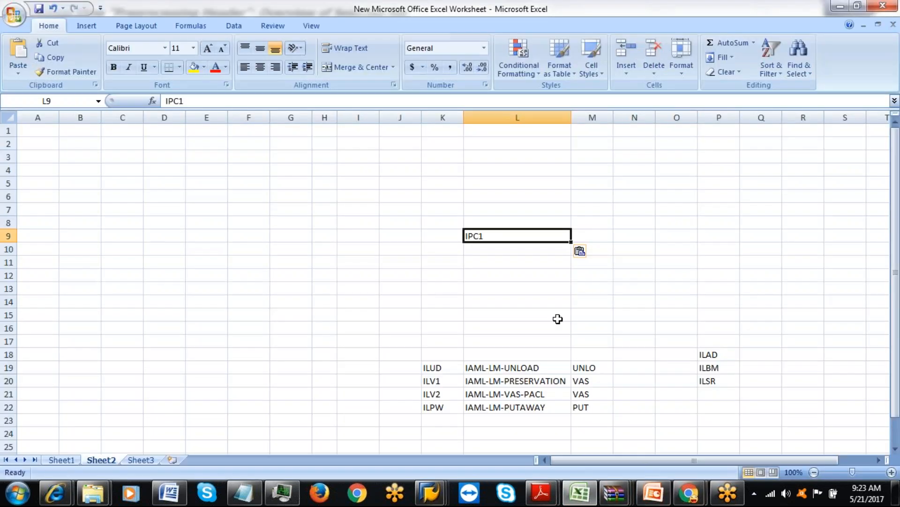
Put IPC1 into the IAML header's Condition cell.
key("alt+Tab")
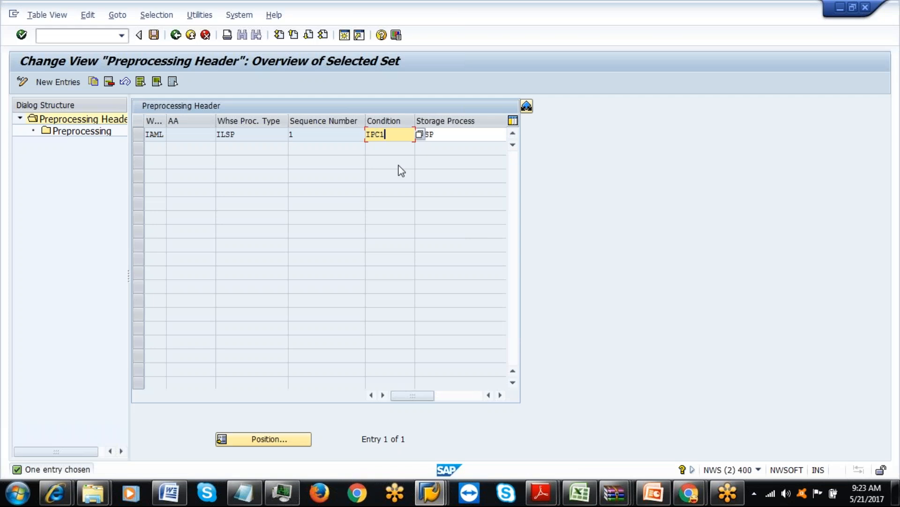
key("shift+Home")
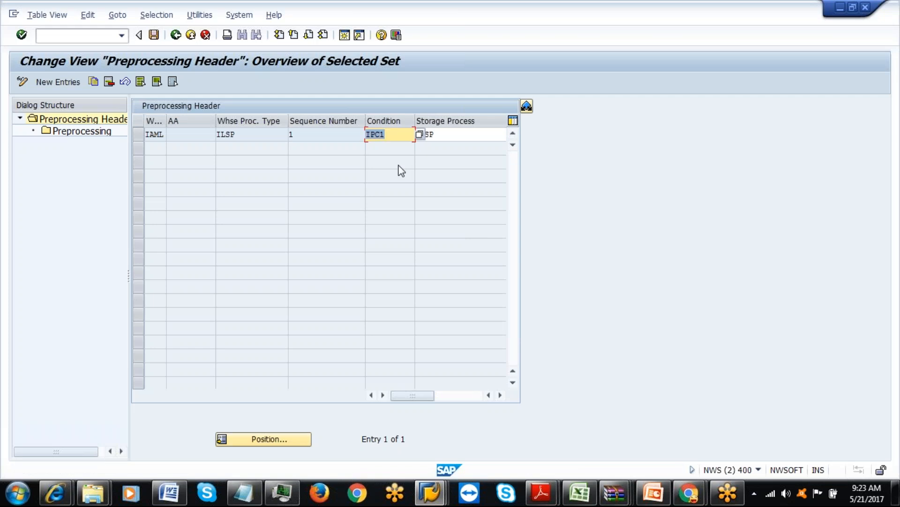
left_click(141, 133)
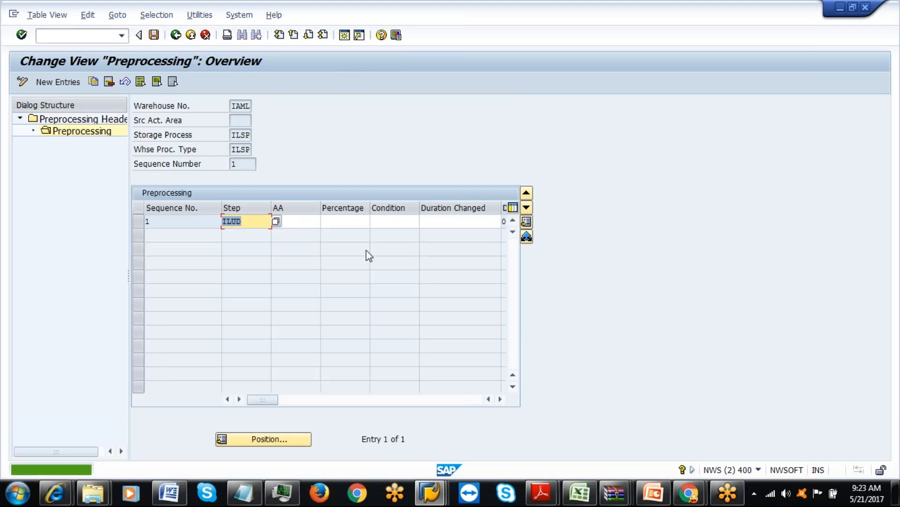
Give the ILUD step condition IPC1 and a changed duration of 3 minutes.
left_click(445, 220)
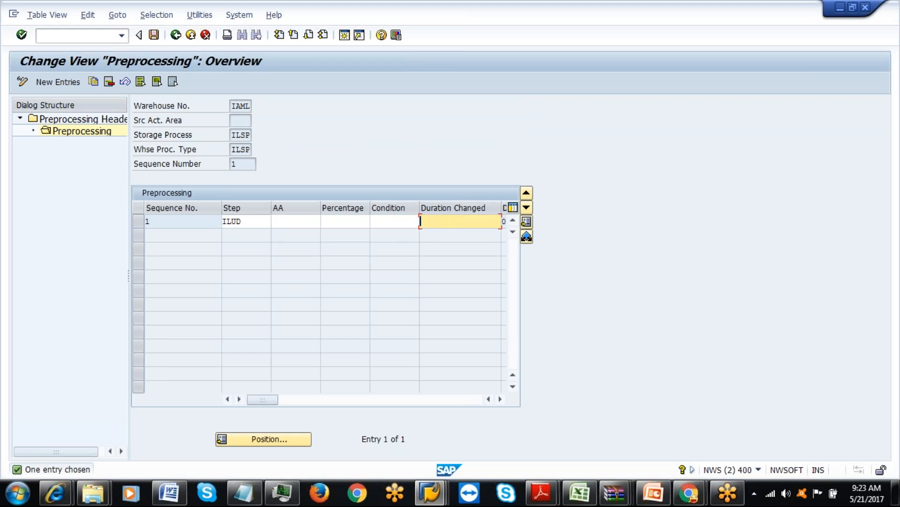
left_click(395, 220)
type("IPC1")
left_click(446, 222)
key("Return")
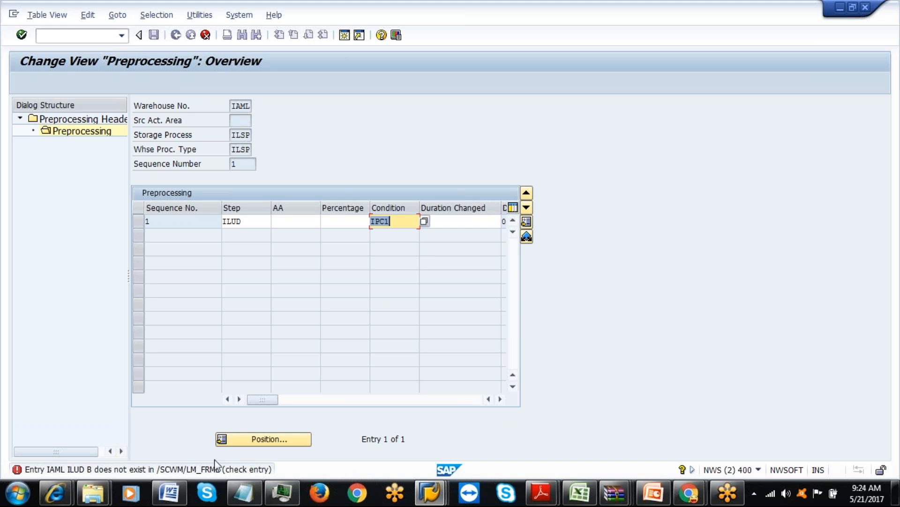
left_click(445, 222)
type("3")
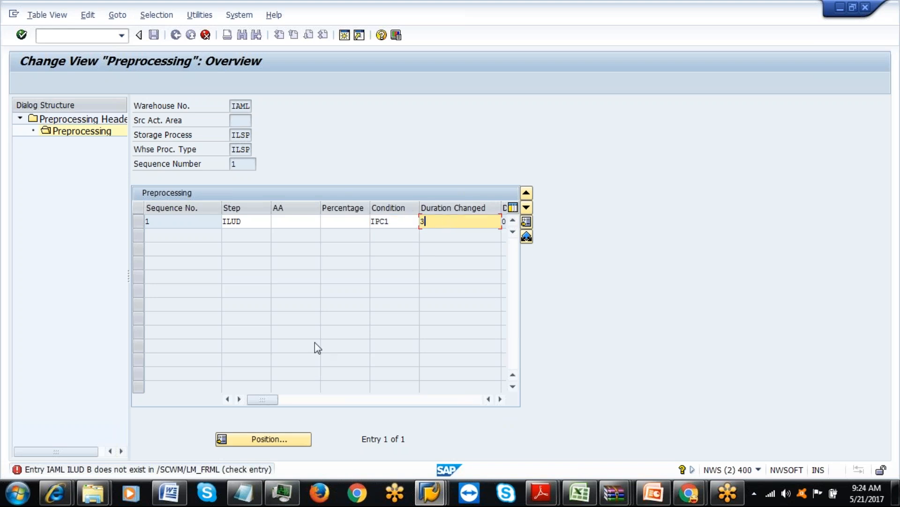
left_click(500, 399)
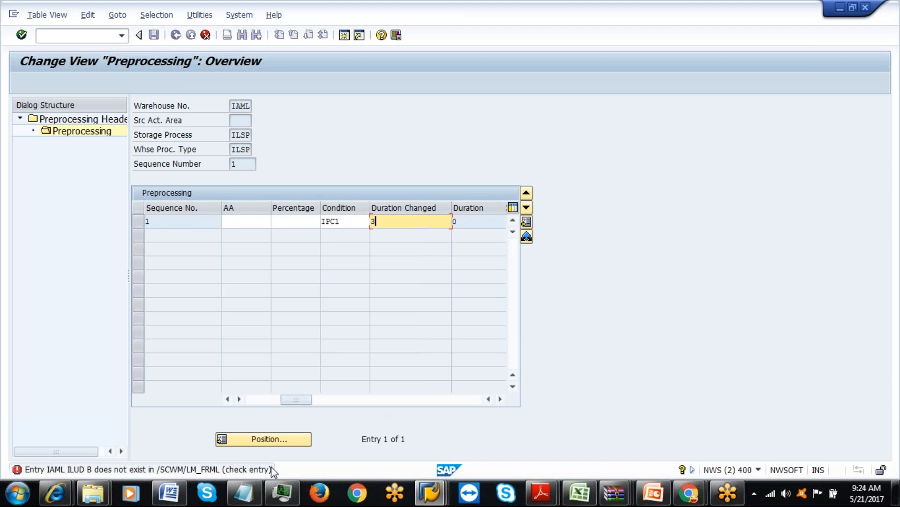
left_click(501, 399)
left_click(500, 399)
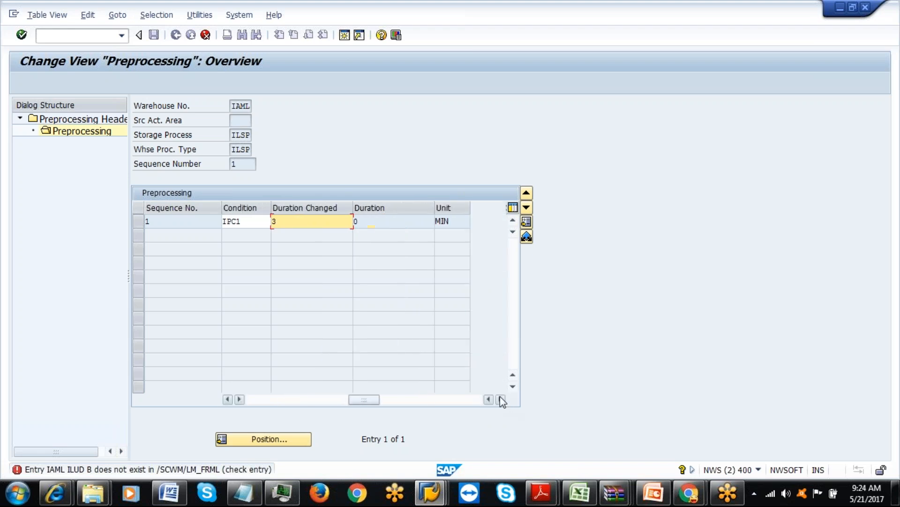
Review the error message, then exit preprocessing maintenance without saving the changes.
left_click(184, 472)
left_click(186, 473)
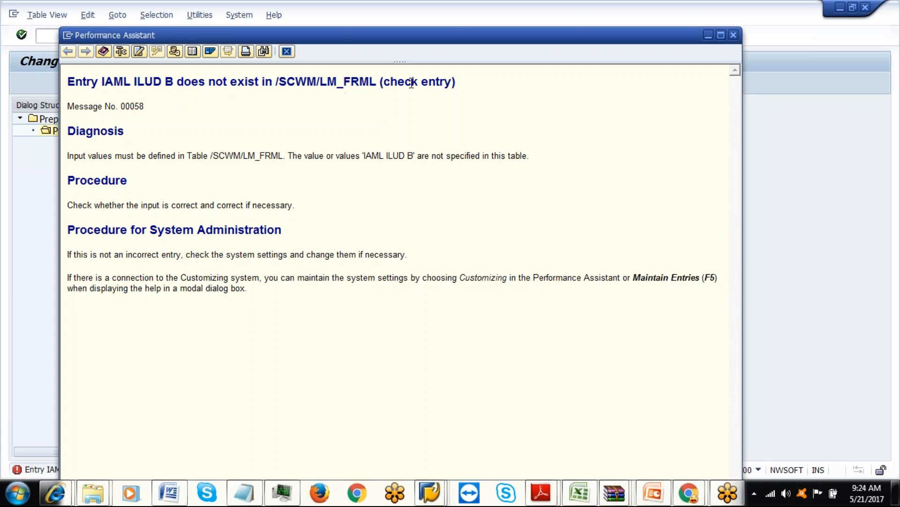
left_click(728, 31)
left_click(206, 35)
left_click(181, 243)
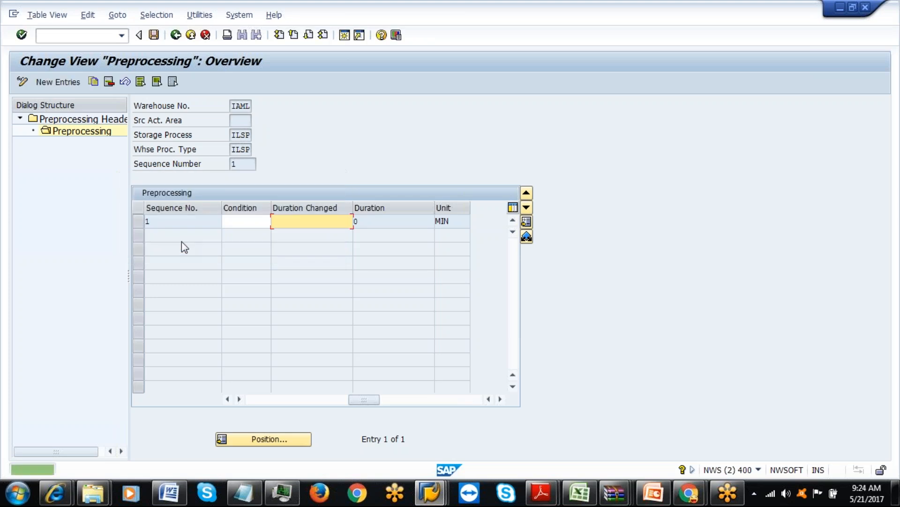
left_click(191, 35)
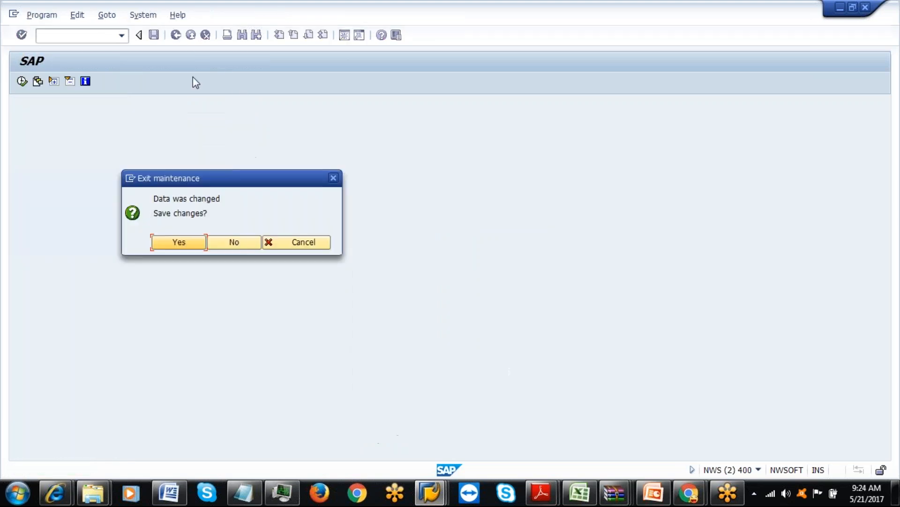
left_click(233, 243)
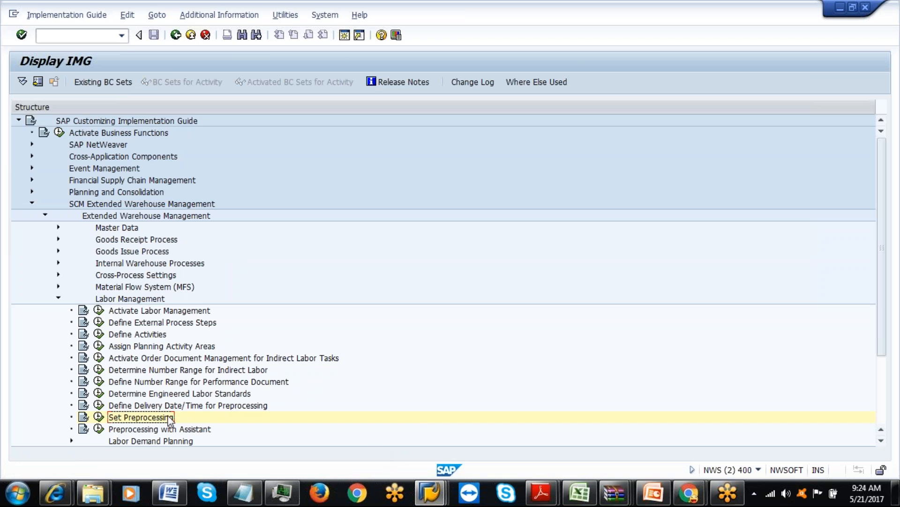
Reopen Set Preprocessing filtered to warehouse IAML.
left_click(99, 417)
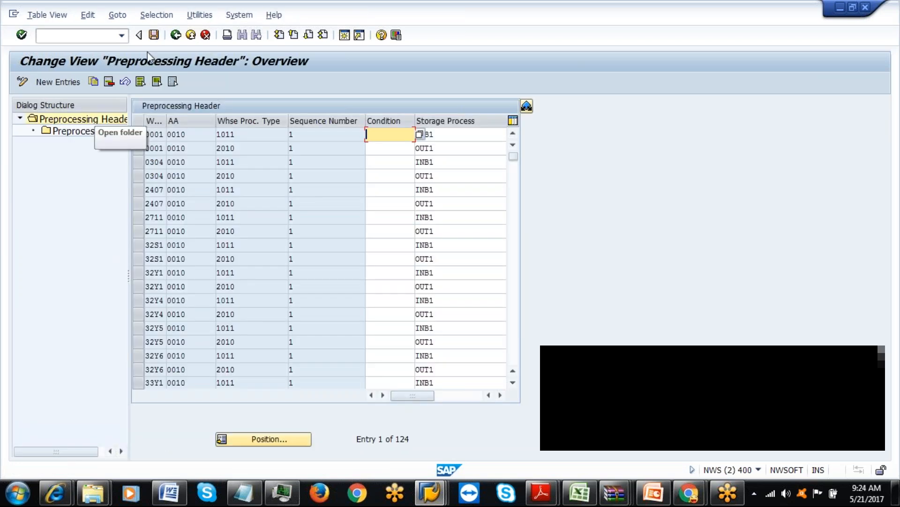
left_click(156, 16)
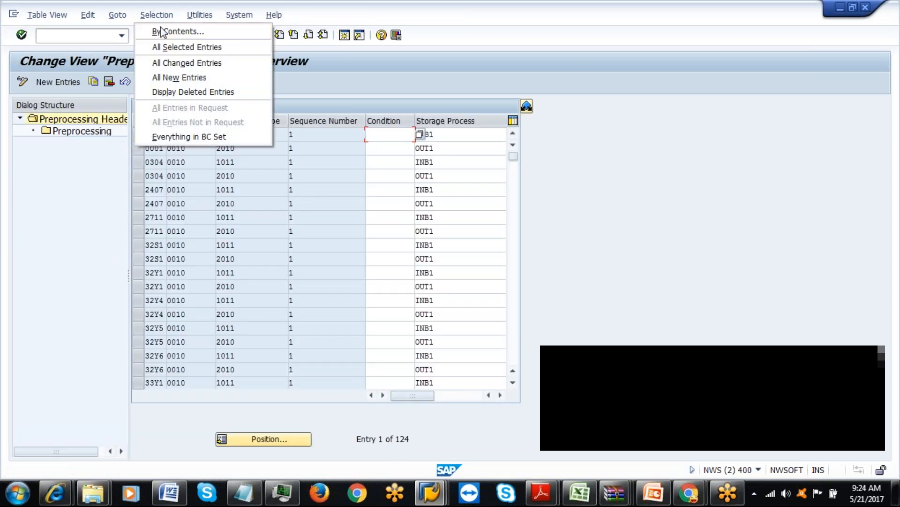
left_click(160, 29)
left_click(37, 225)
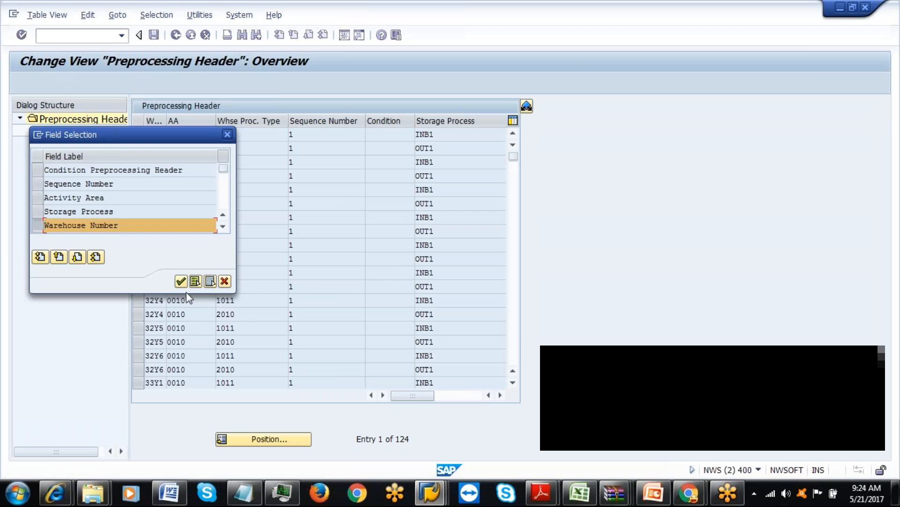
left_click(180, 281)
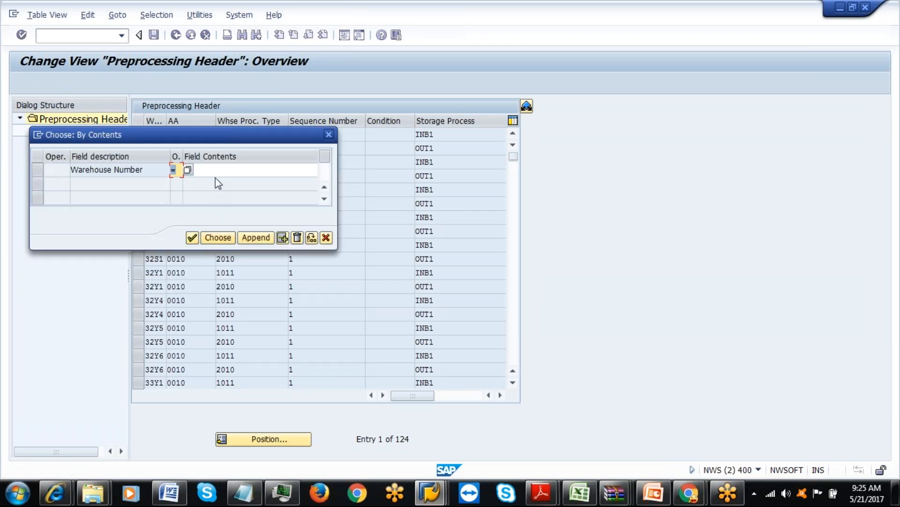
left_click(217, 169)
left_click(218, 183)
left_click(192, 237)
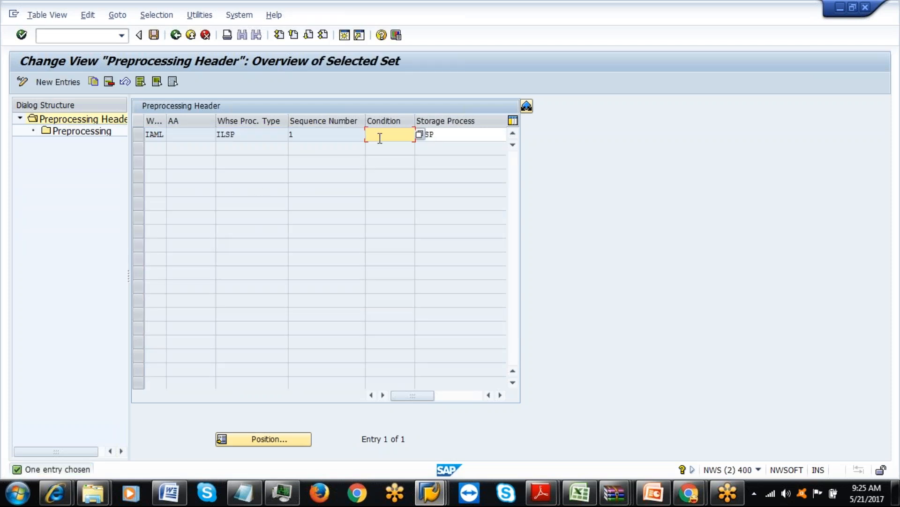
Assign condition IPC1 to the IAML header and save under the customizing request.
left_click(418, 135)
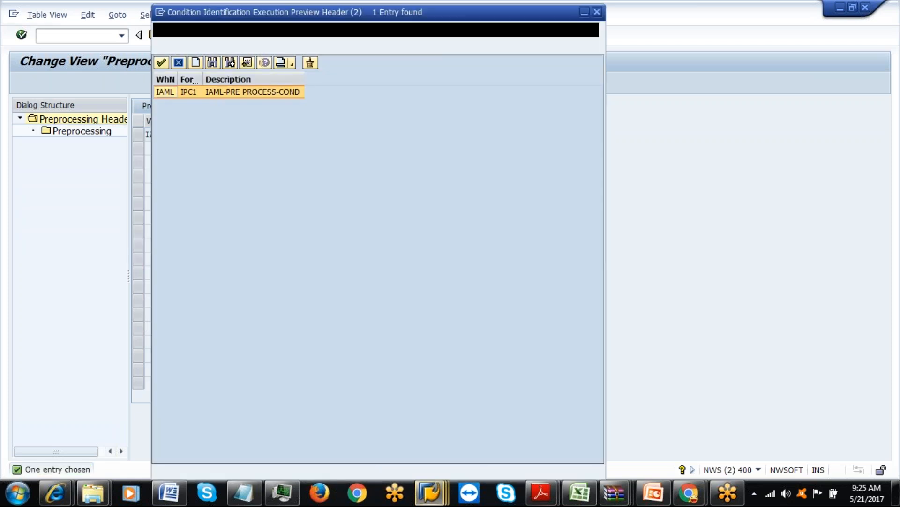
double_click(193, 92)
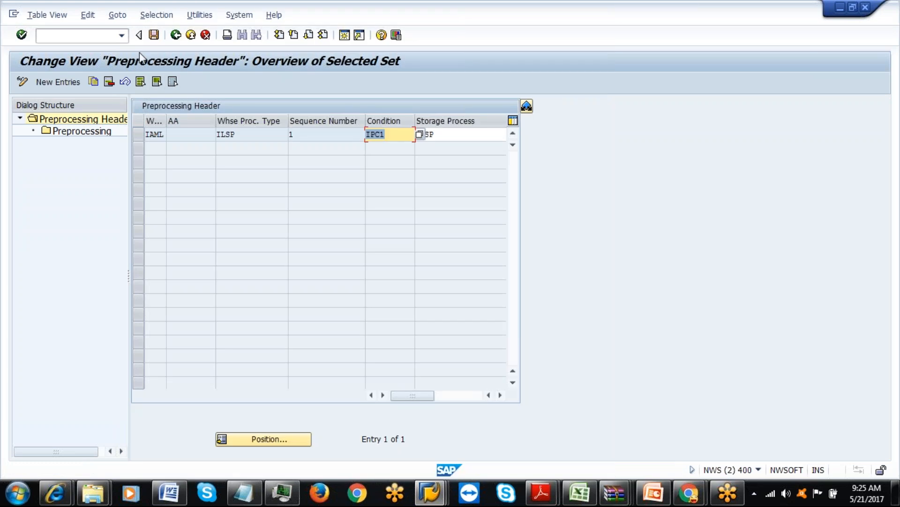
left_click(153, 35)
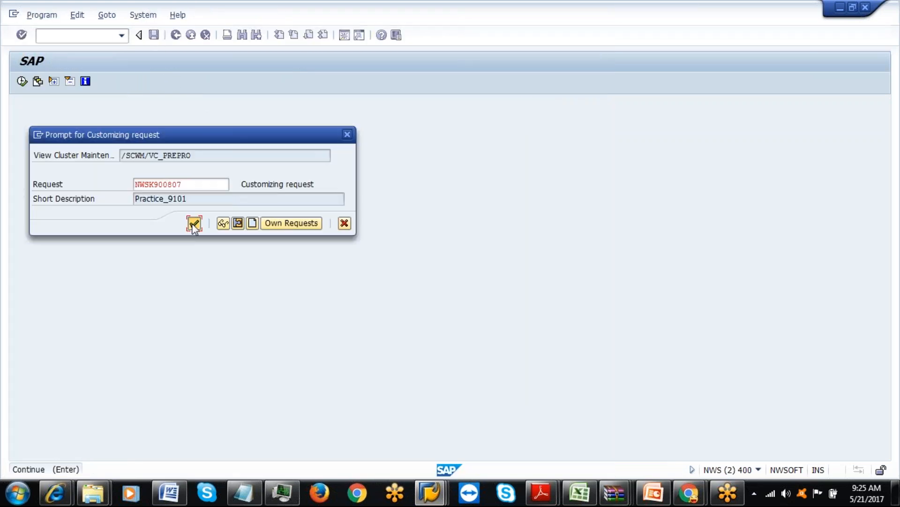
left_click(193, 223)
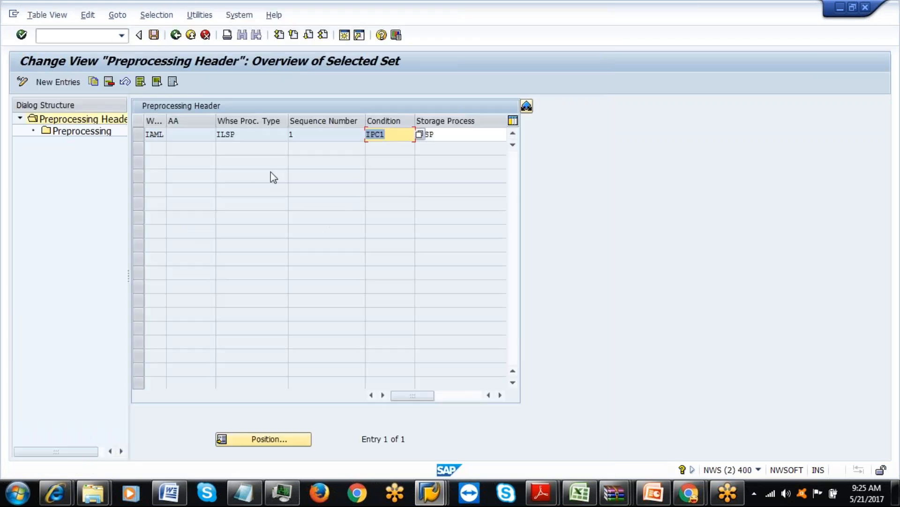
Check the header's ILUD preprocessing step, then return to the header overview.
left_click(138, 136)
double_click(94, 132)
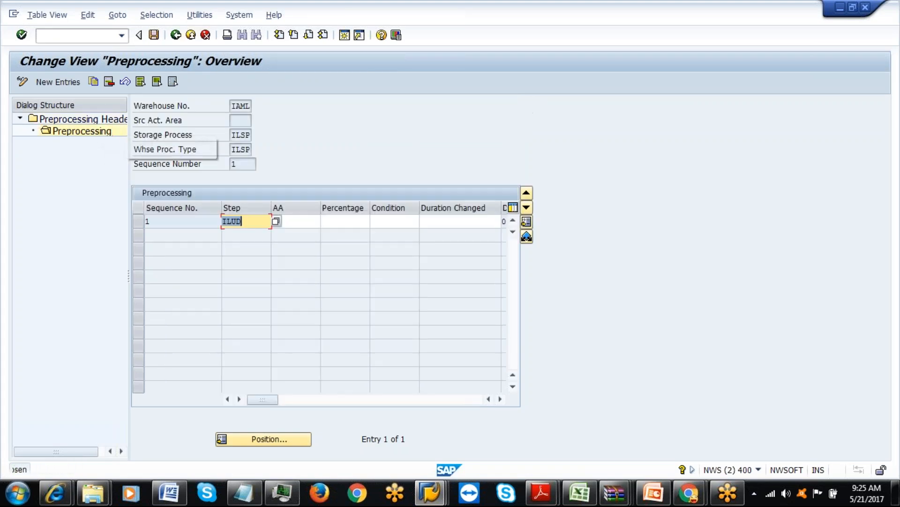
left_click(392, 221)
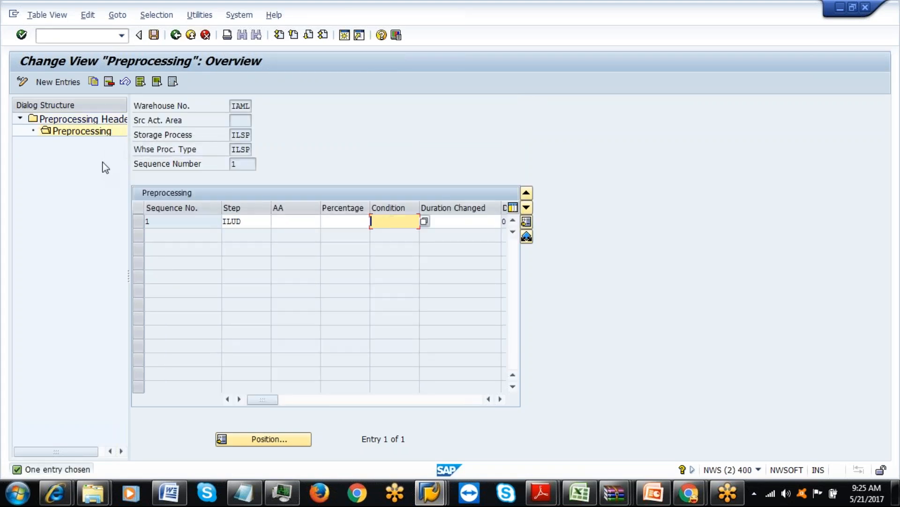
left_click(191, 35)
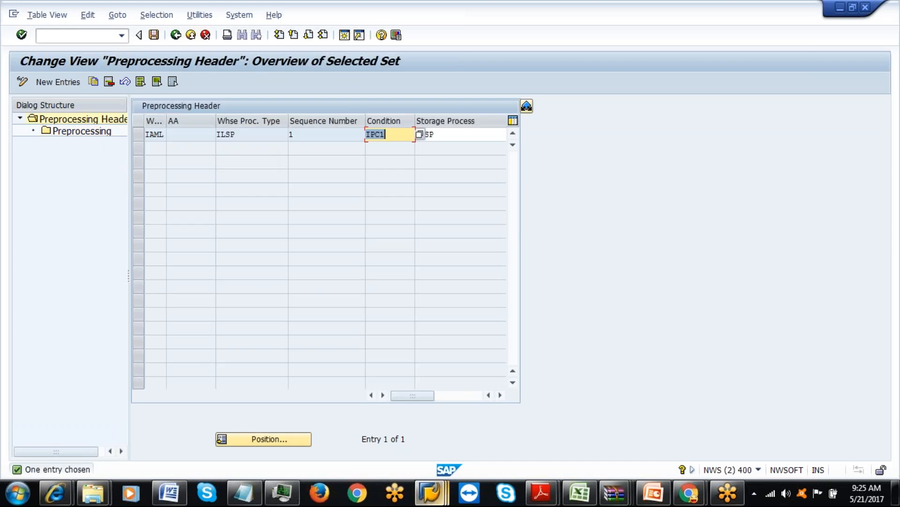
left_click(444, 500)
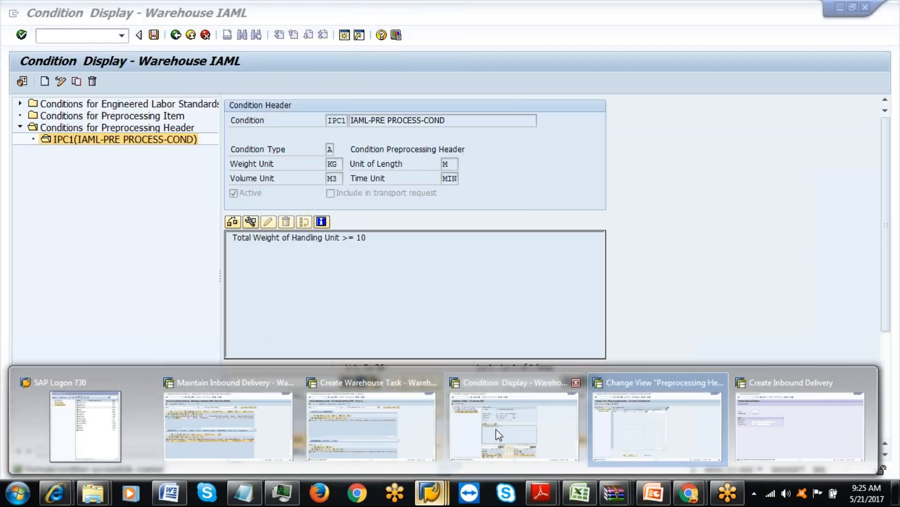
Create preprocessing item condition IPC1, described IAML-PRE PROCESS-COND, with condition type B.
left_click(497, 432)
left_click(89, 112)
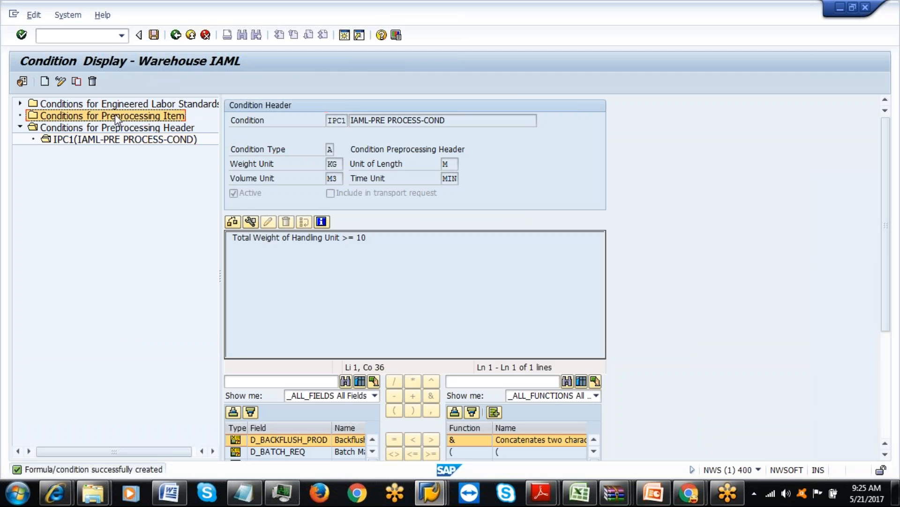
left_click(45, 82)
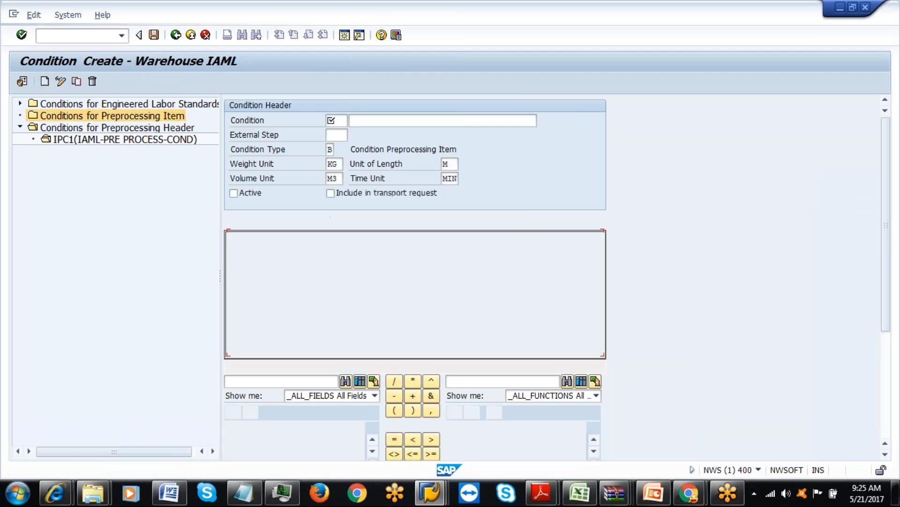
left_click(336, 120)
type("IPC1")
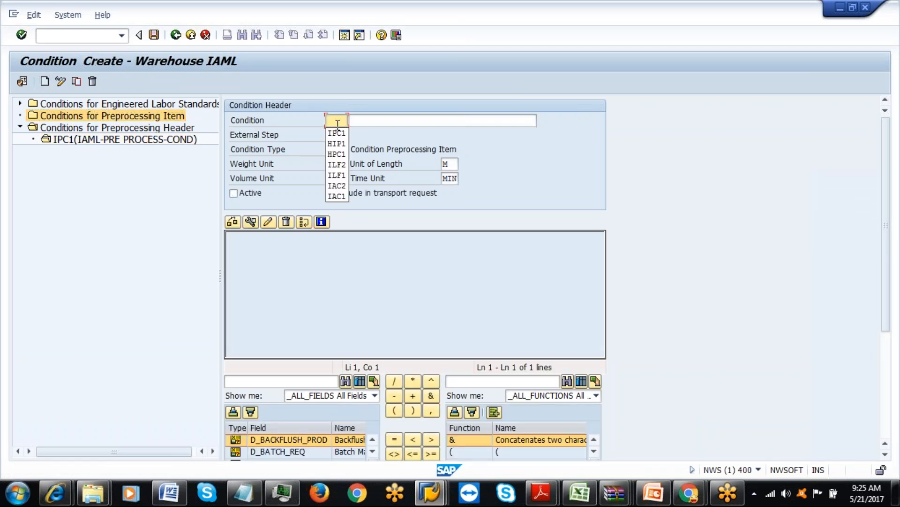
left_click(372, 118)
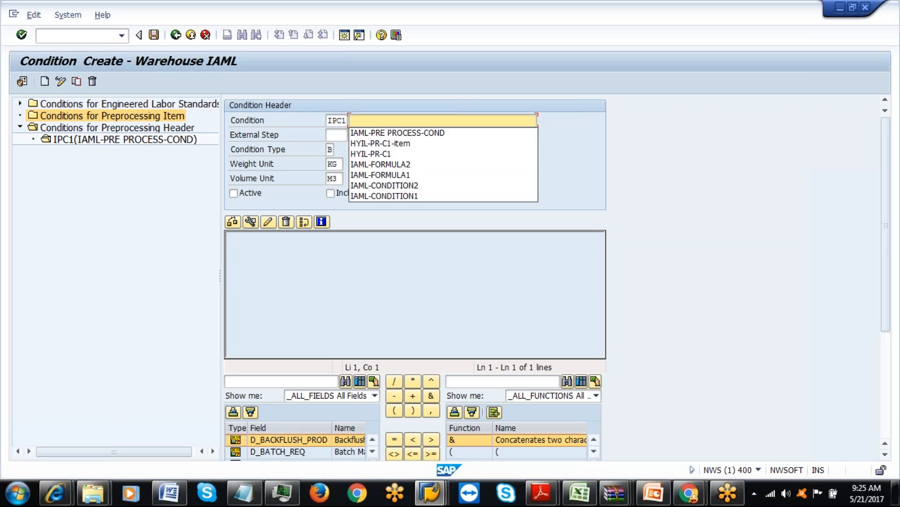
left_click(376, 133)
left_click(330, 149)
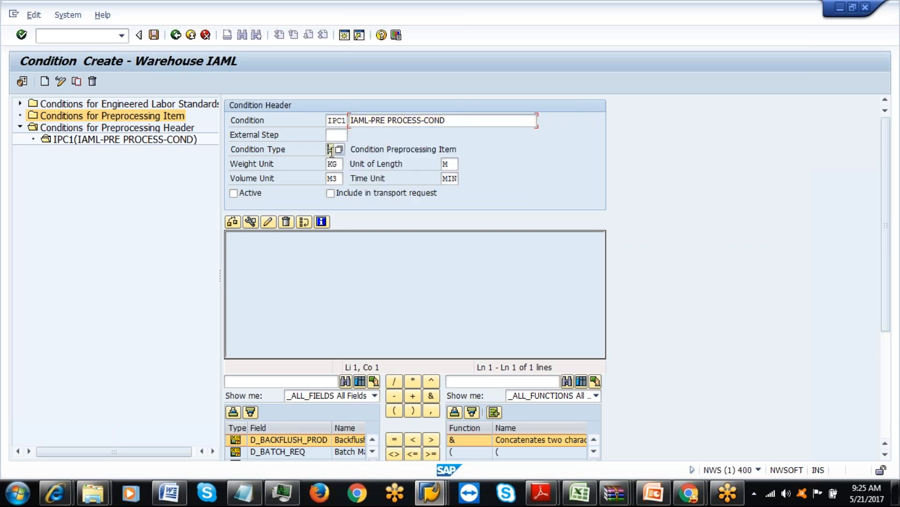
key("F4")
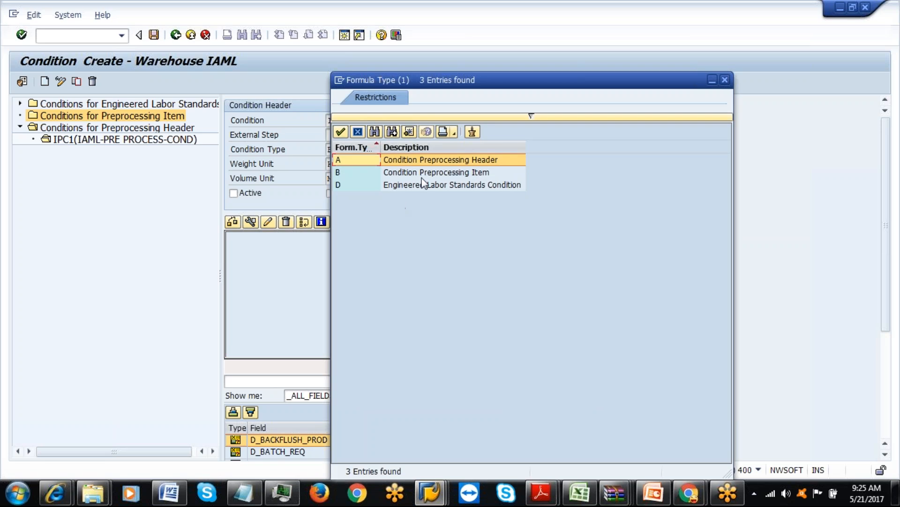
left_click(427, 172)
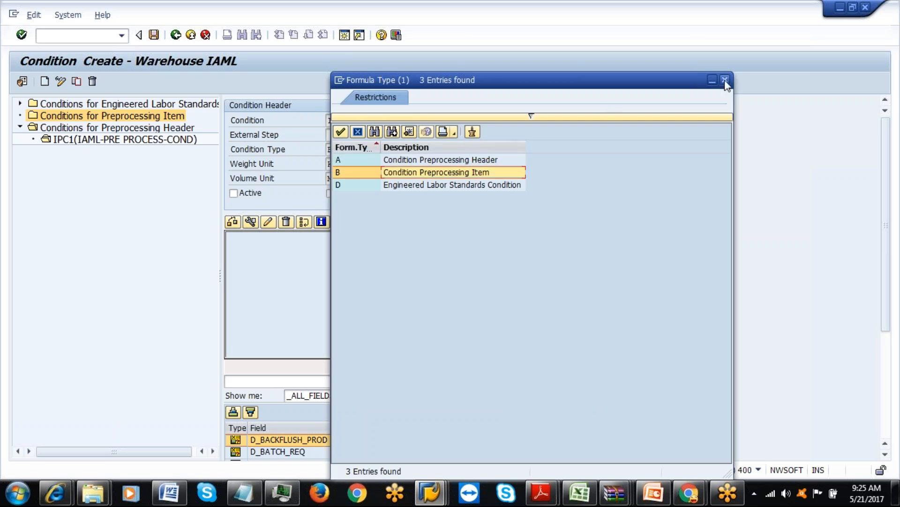
key("Return")
Scroll the All Fields list down to Packaging Material Type and insert it into the formula.
left_click_drag(897, 256, 896, 359)
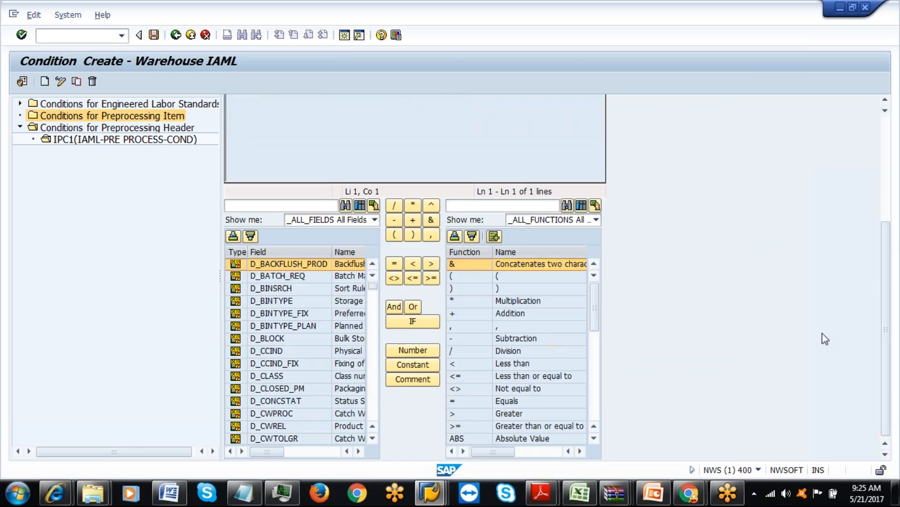
left_click(360, 452)
left_click(360, 452)
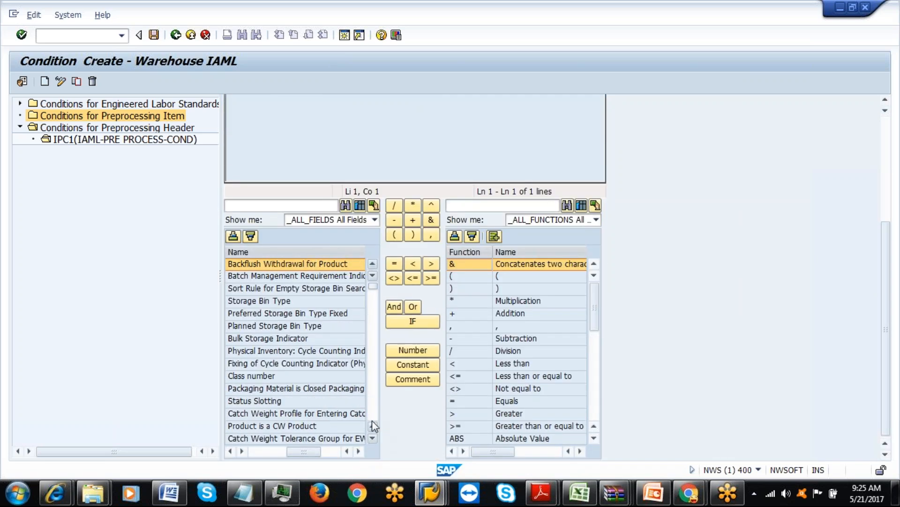
left_click(374, 438)
left_click(374, 438)
left_click(373, 438)
left_click(374, 438)
left_click(374, 438)
left_click(374, 439)
left_click(374, 438)
left_click(374, 438)
left_click(373, 438)
left_click(374, 438)
left_click(373, 438)
left_click(373, 438)
left_click(373, 438)
left_click(374, 438)
left_click(373, 438)
left_click(374, 438)
left_click(374, 438)
left_click(374, 438)
left_click(374, 438)
left_click(374, 438)
left_click(374, 438)
left_click(374, 439)
left_click(374, 438)
left_click(374, 438)
left_click(374, 438)
left_click(374, 439)
left_click(374, 438)
left_click(374, 438)
left_click(374, 438)
left_click(374, 438)
left_click(374, 438)
left_click(374, 438)
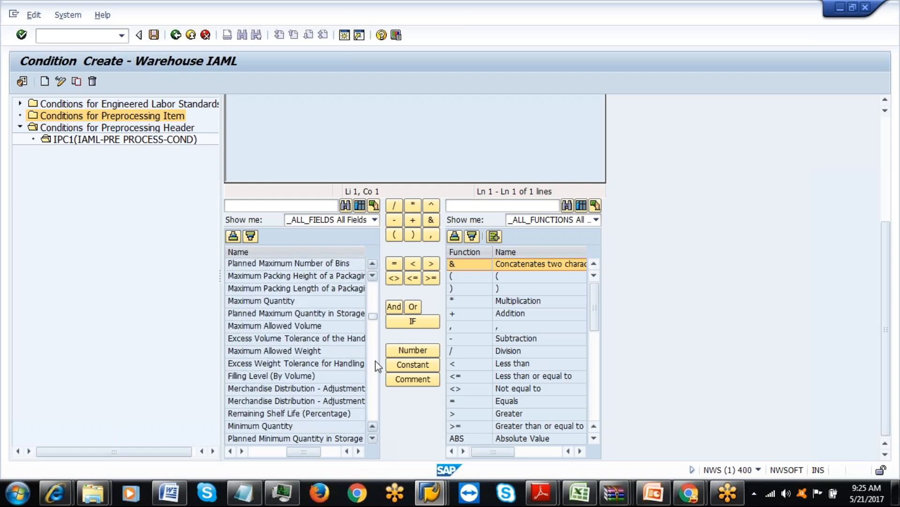
left_click_drag(374, 316, 374, 284)
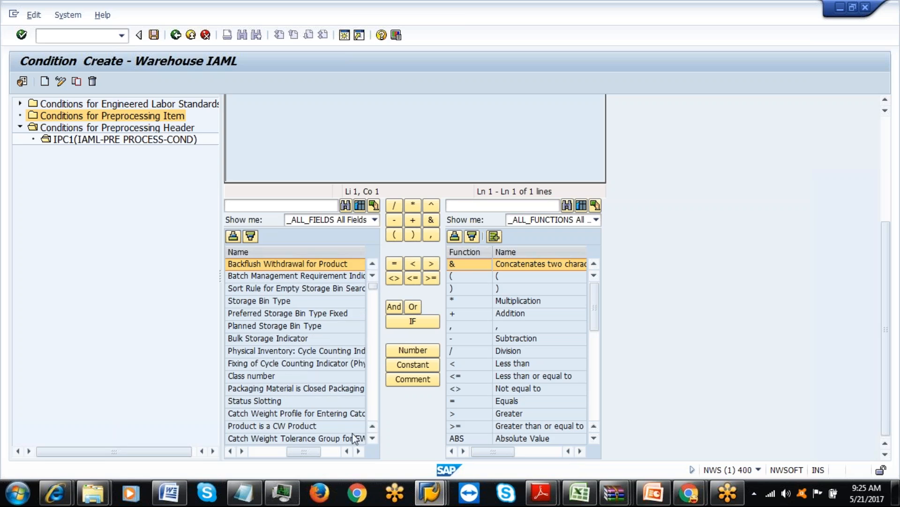
left_click(373, 438)
left_click(372, 438)
left_click(373, 438)
left_click(373, 438)
scroll(372, 438, "down", 10)
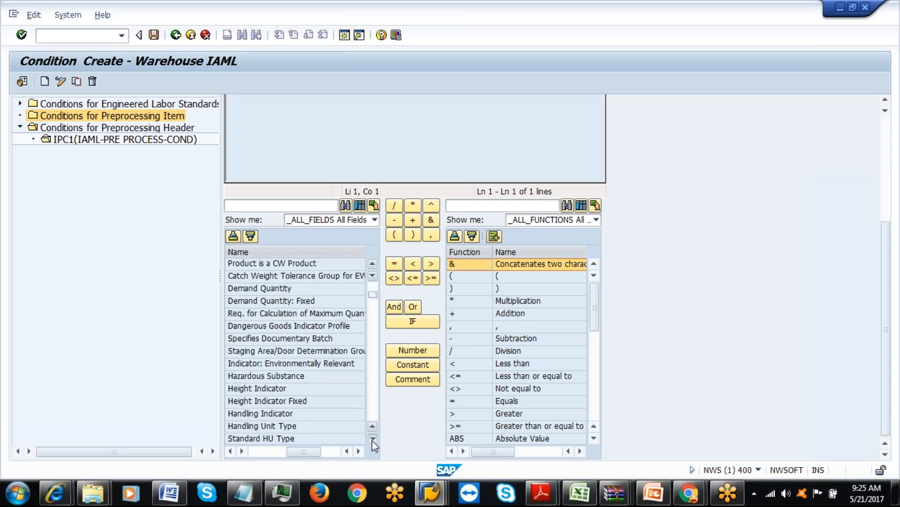
scroll(372, 440, "down", 9)
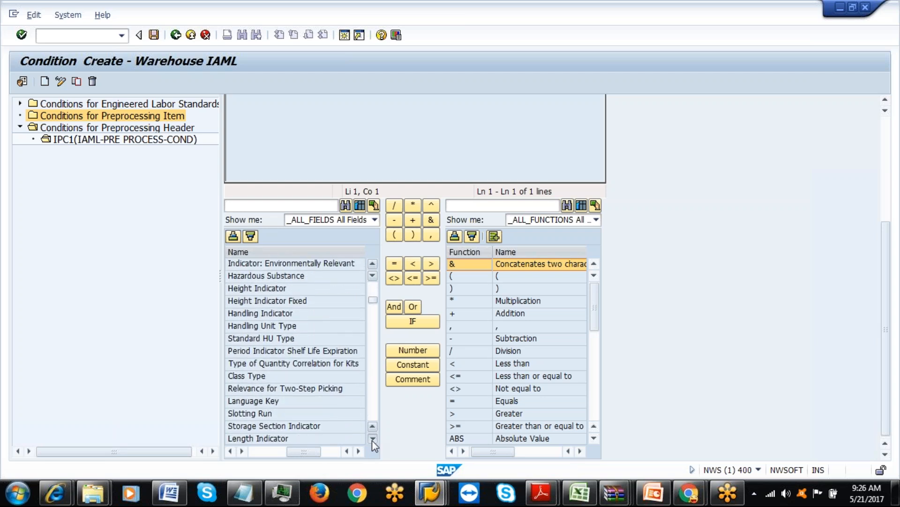
left_click(372, 439)
left_click(372, 439)
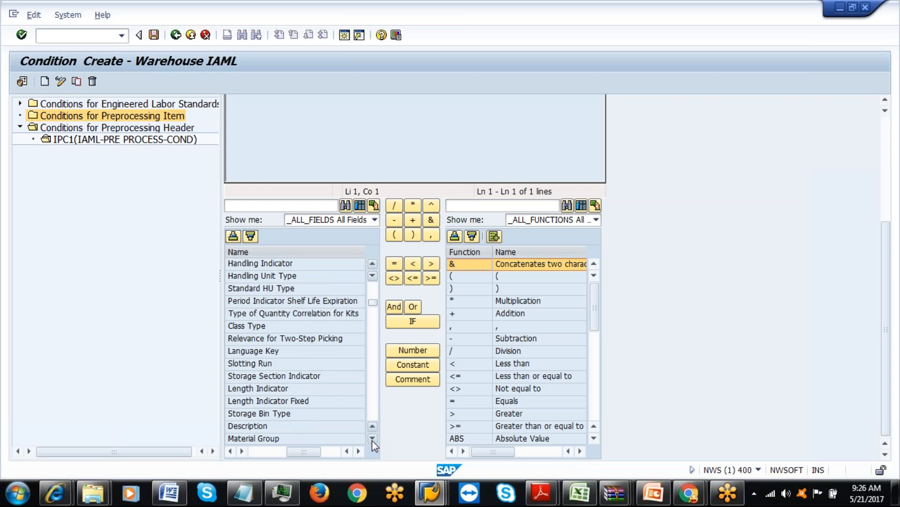
left_click(372, 439)
left_click(372, 439)
left_click(372, 439)
left_click(372, 439)
left_click(372, 439)
left_click(372, 439)
left_click(372, 439)
left_click(373, 439)
left_click(372, 439)
left_click(373, 439)
left_click(372, 439)
left_click(372, 439)
left_click(372, 439)
left_click(373, 439)
left_click(372, 439)
left_click(372, 439)
left_click(372, 439)
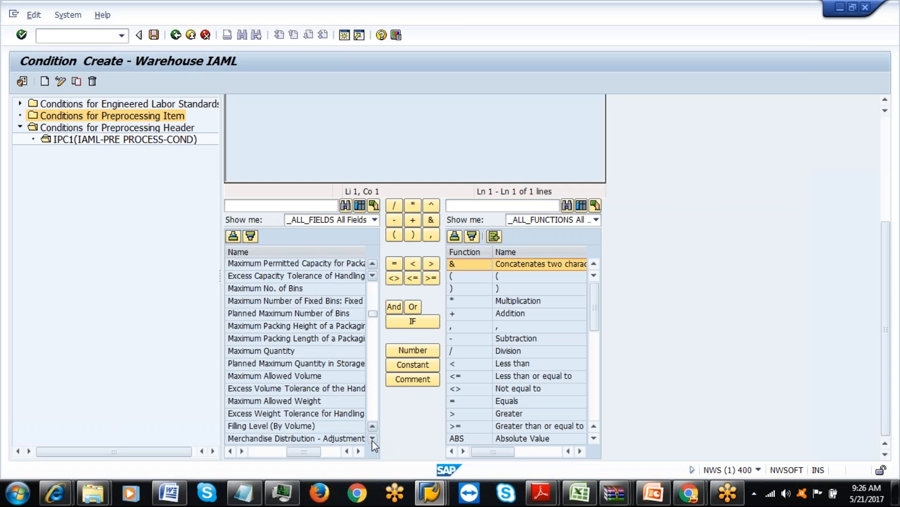
left_click(372, 440)
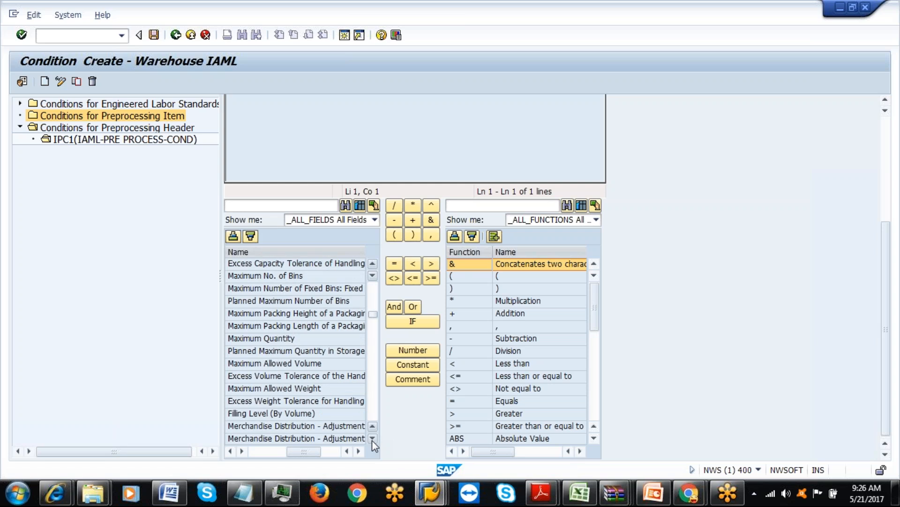
left_click(373, 440)
left_click(372, 440)
left_click(372, 440)
left_click(373, 440)
left_click(372, 440)
left_click(372, 440)
left_click(373, 440)
left_click(373, 439)
left_click(372, 440)
left_click(373, 440)
left_click(373, 440)
left_click(372, 440)
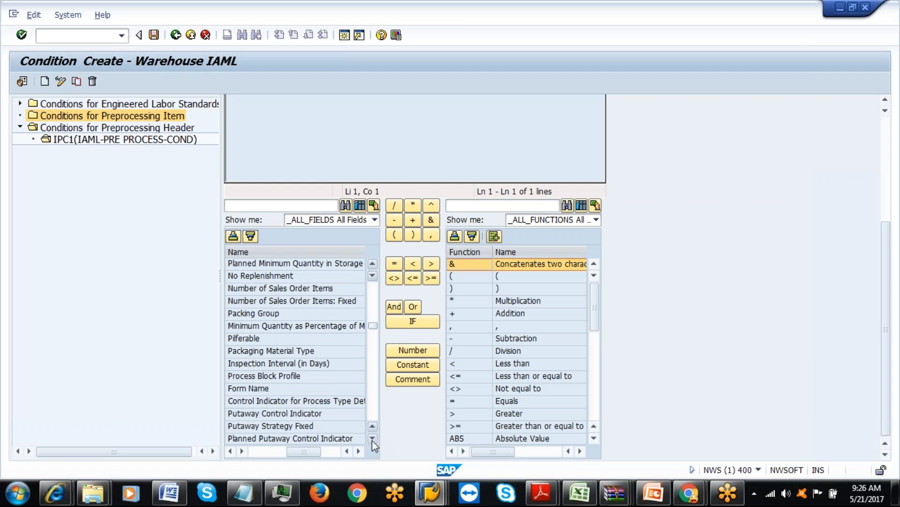
double_click(304, 355)
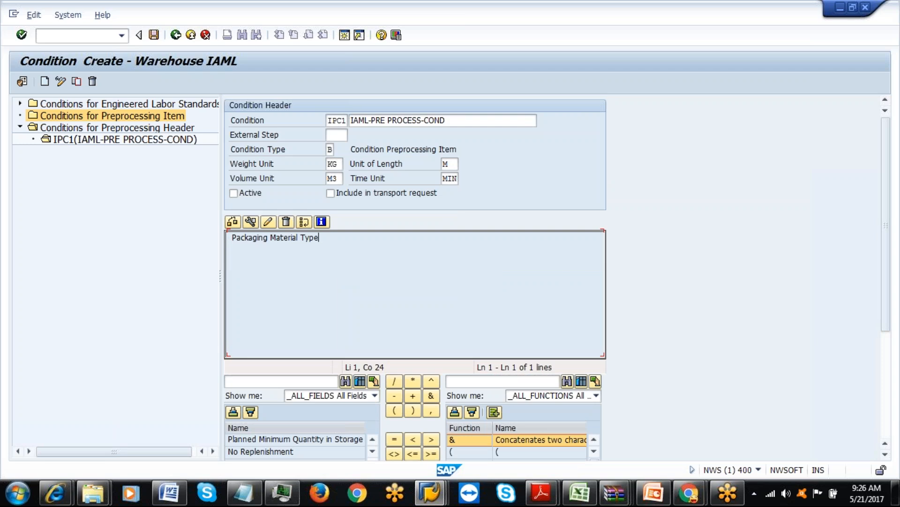
Complete the formula as Packaging Material Type = 'IAML-BOX', check its syntax, and mark it active.
left_click(395, 440)
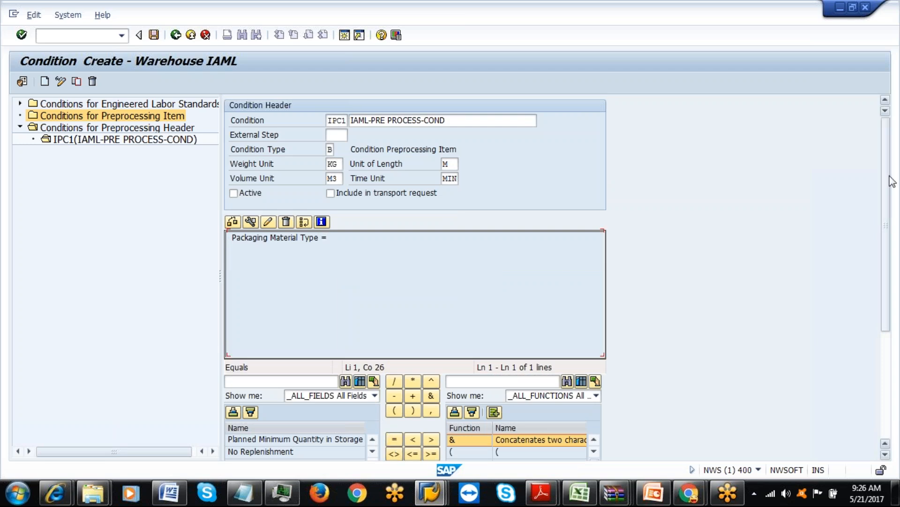
scroll(888, 192, "down", 3)
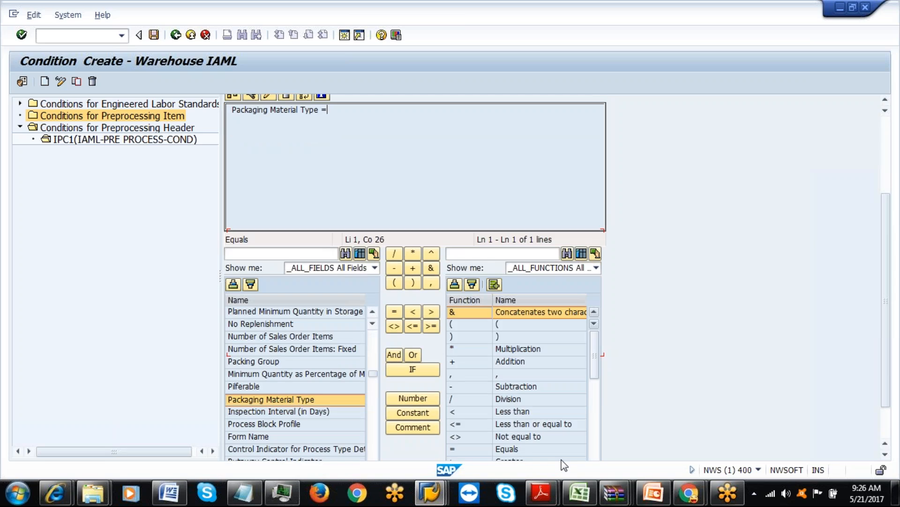
left_click(413, 413)
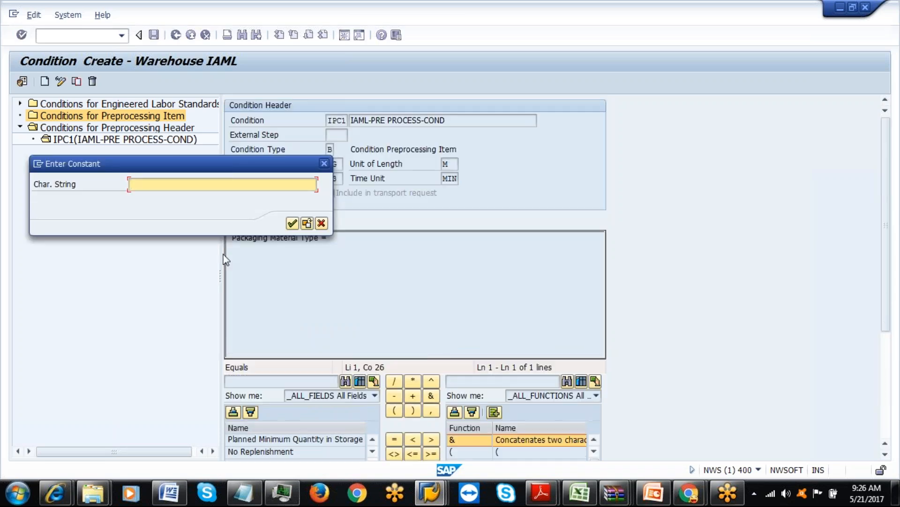
type("IAML-BOX")
left_click(296, 224)
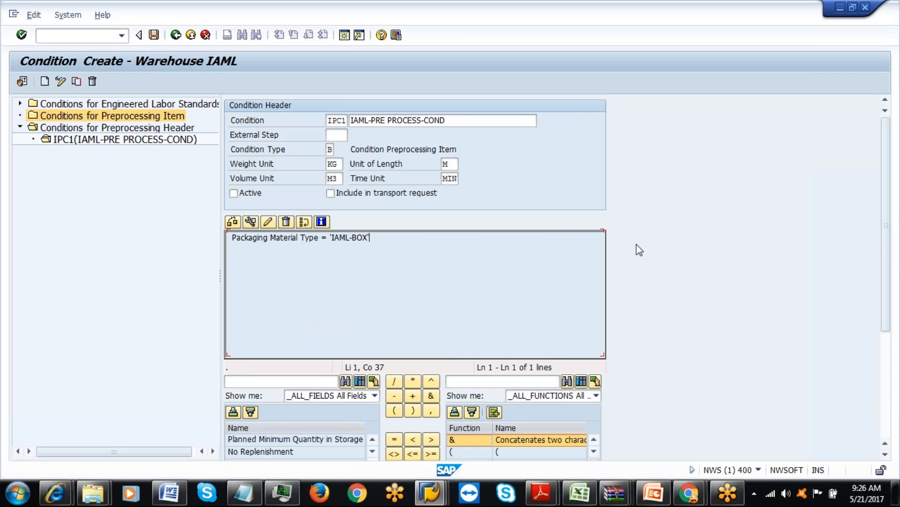
left_click(250, 222)
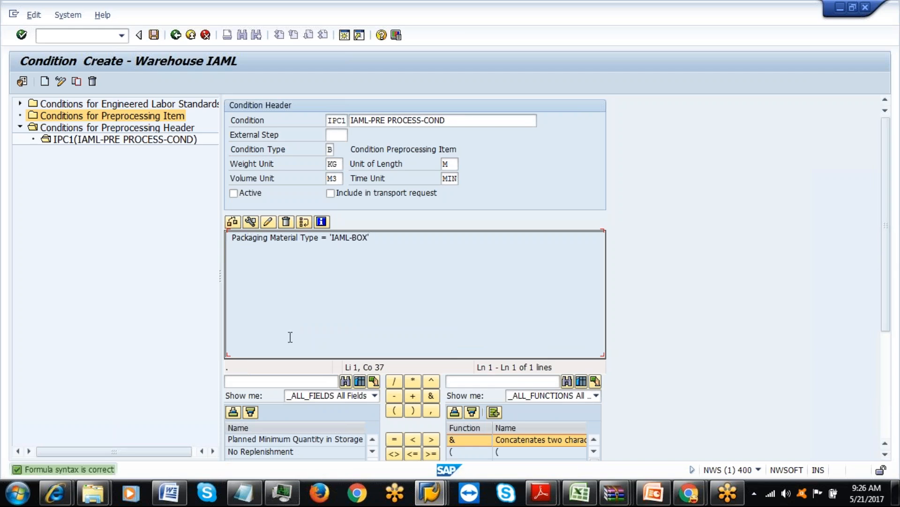
left_click(232, 193)
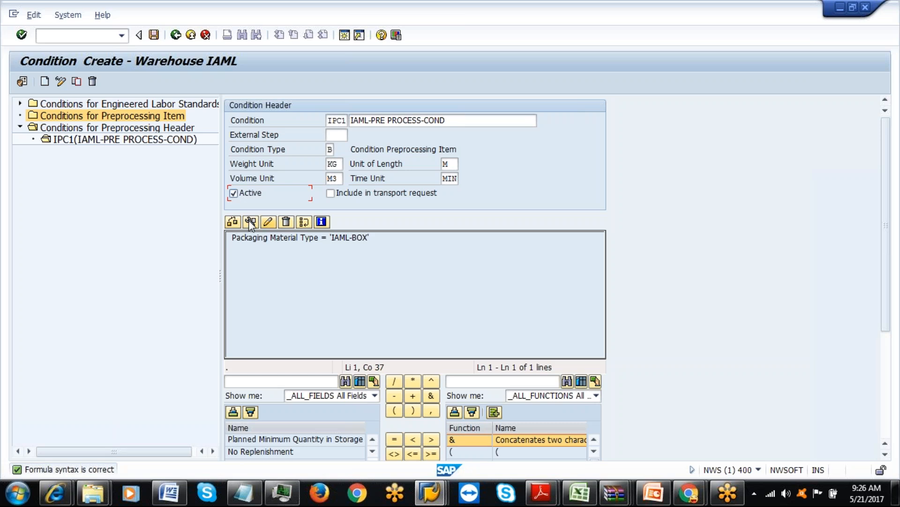
Assign external step ILUD to condition IPC1 and save it.
left_click(154, 35)
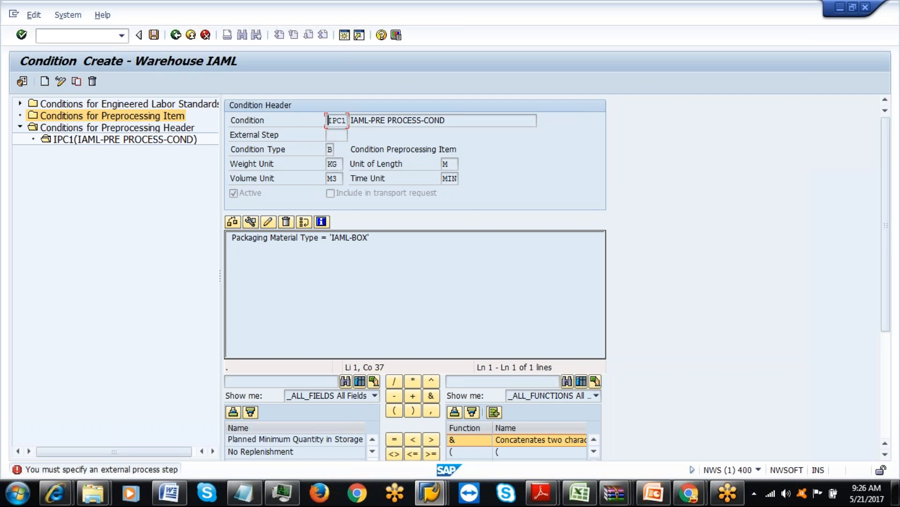
key("Return")
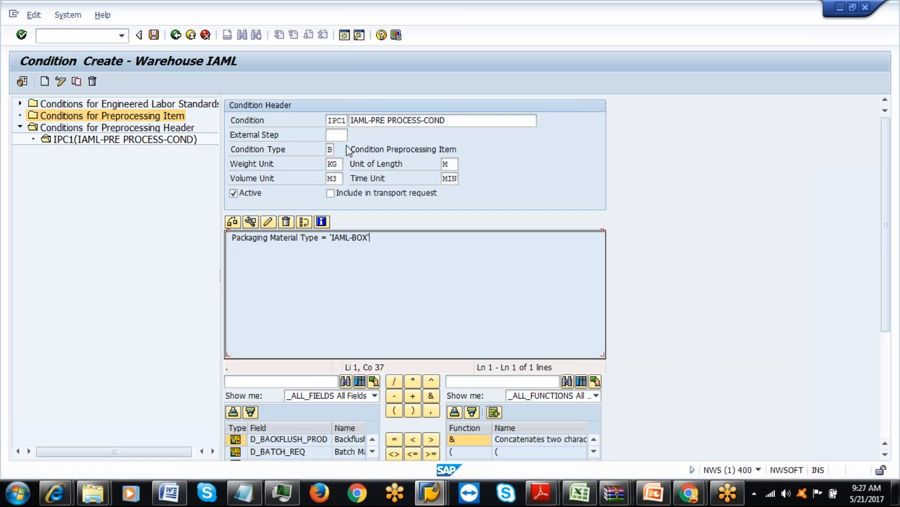
left_click(341, 136)
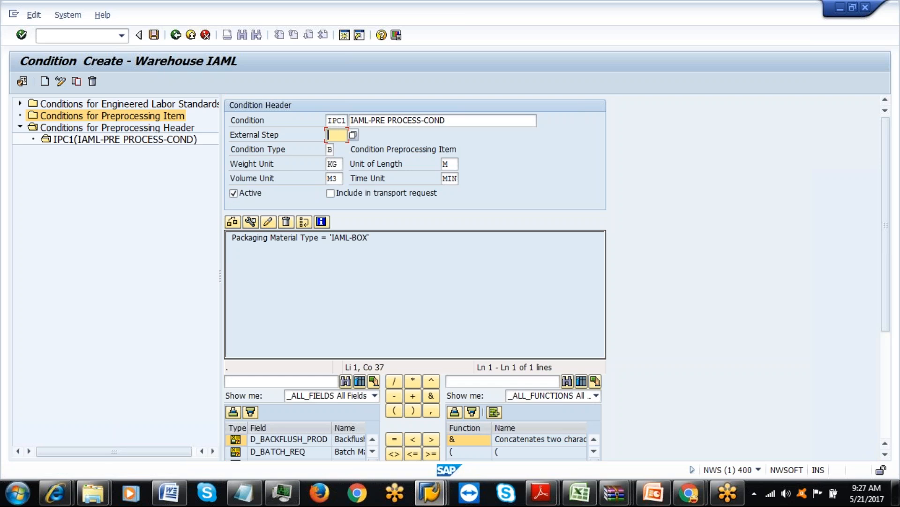
type("ILUD")
left_click(234, 222)
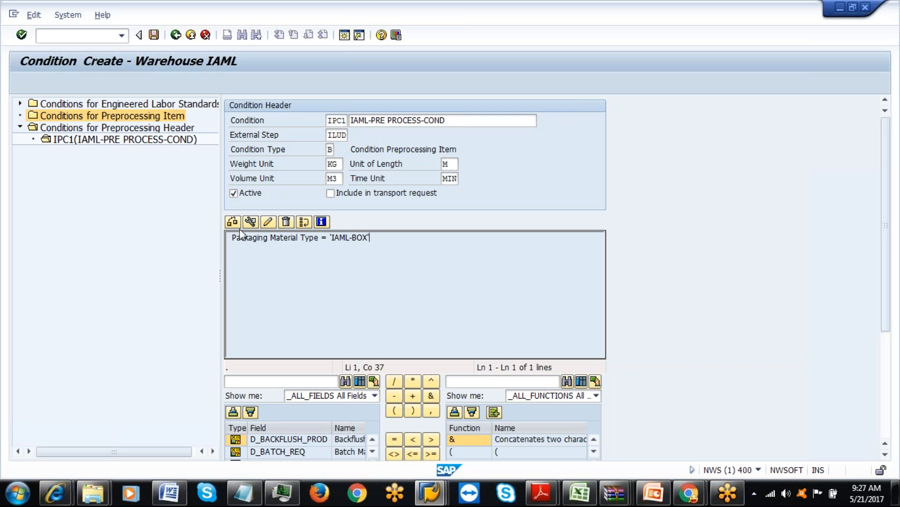
left_click(153, 35)
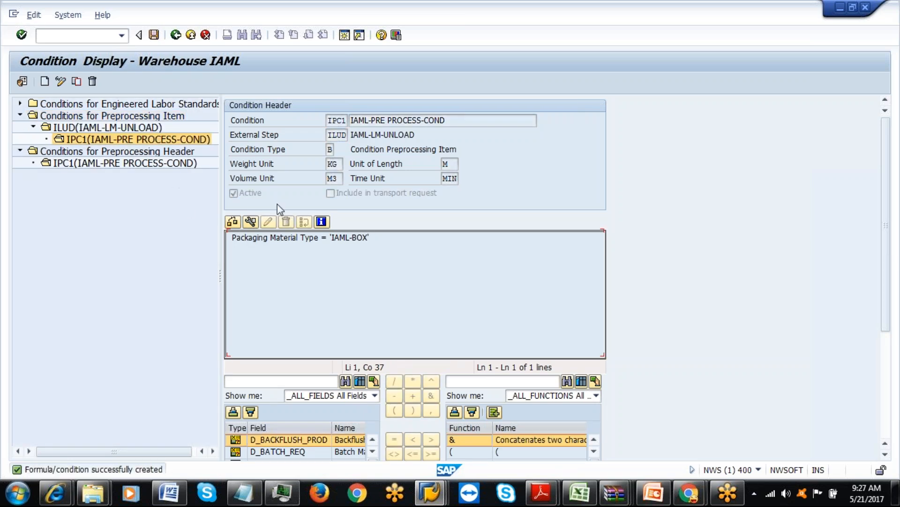
Open the IAML ILSP preprocessing steps and assign condition IPC1 to step ILUD.
mouse_move(446, 498)
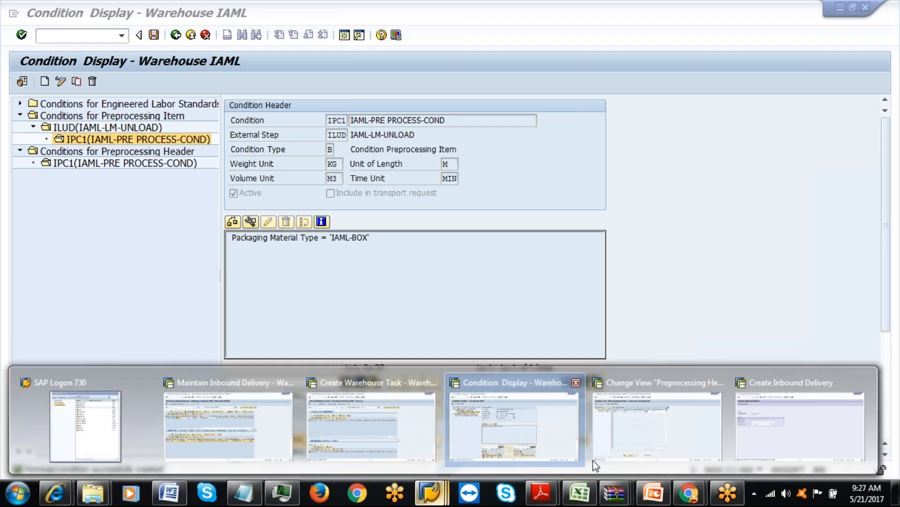
left_click(602, 448)
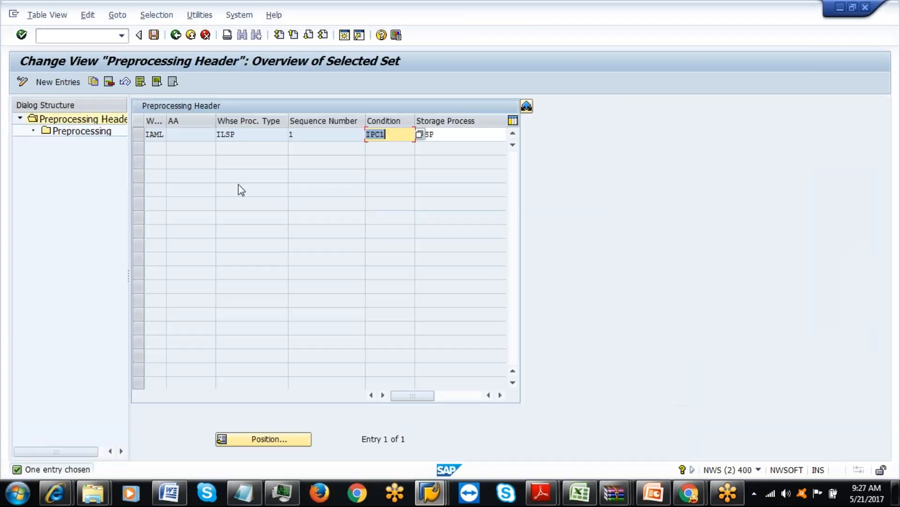
left_click(138, 135)
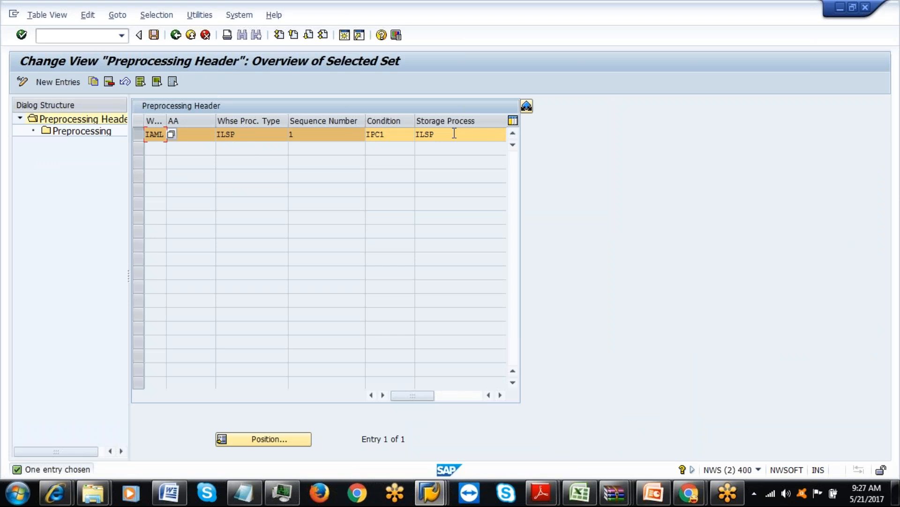
double_click(100, 132)
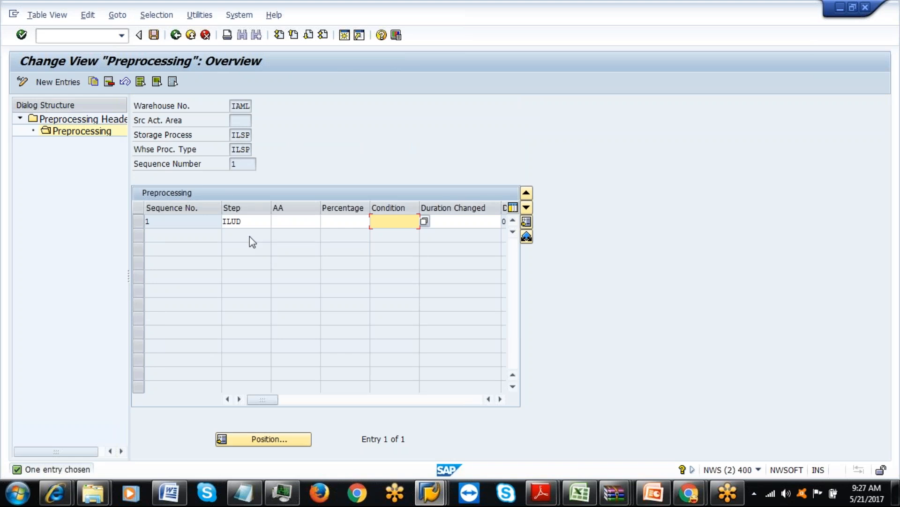
left_click(251, 220)
left_click(394, 223)
left_click(424, 222)
key("F4")
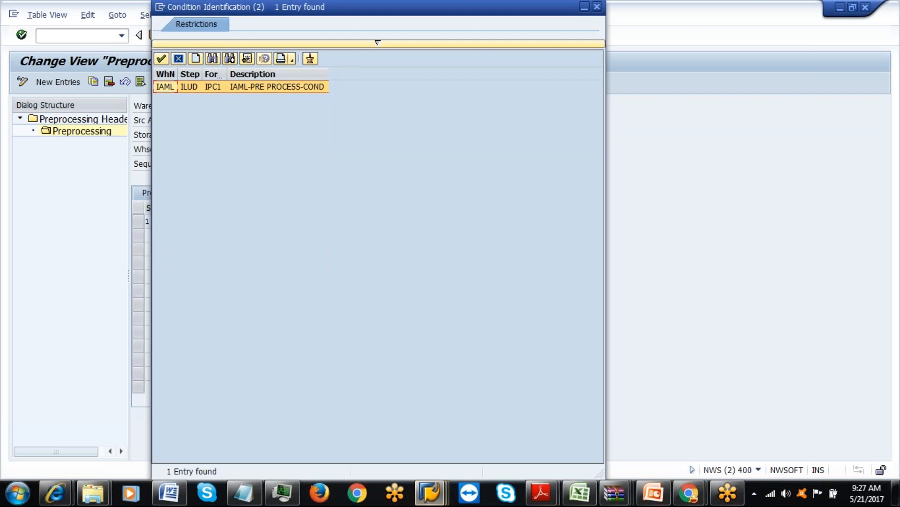
double_click(191, 89)
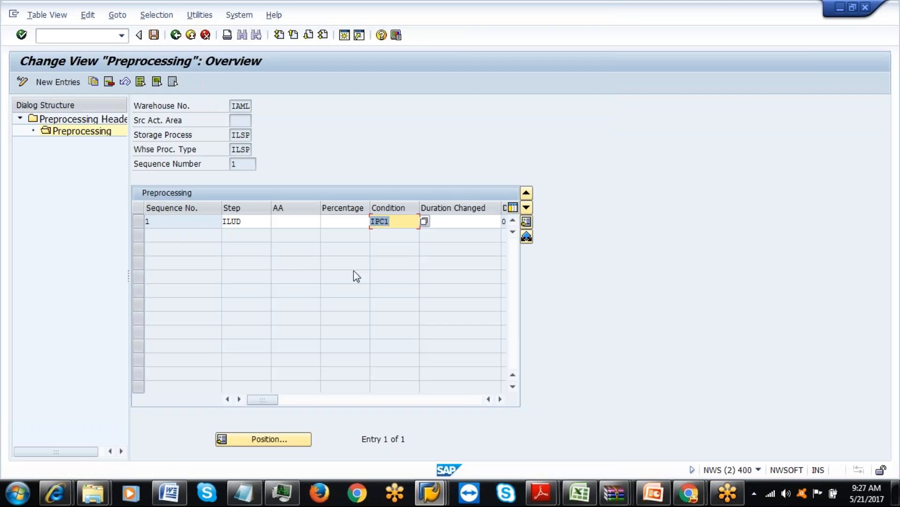
Set ILUD's changed duration to 3,000, save, and return to the IMG tree.
left_click(440, 221)
type("3000")
key("Return")
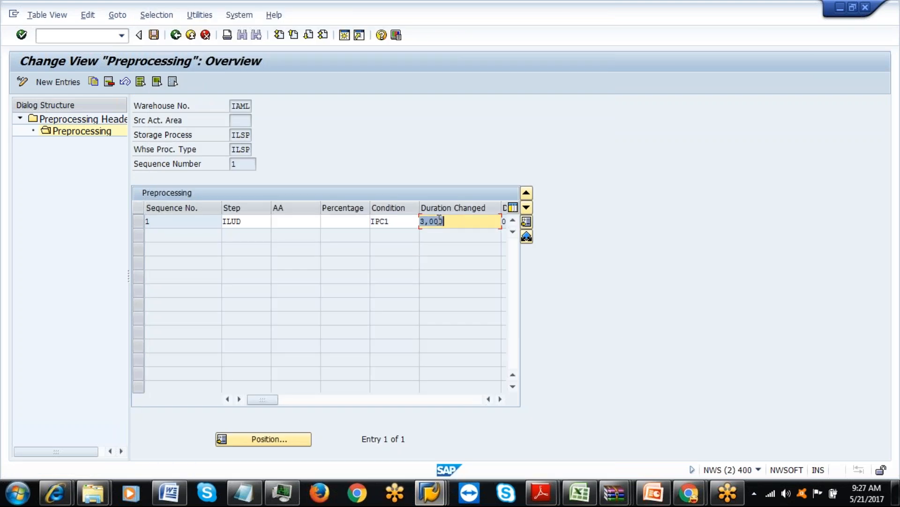
left_click(500, 399)
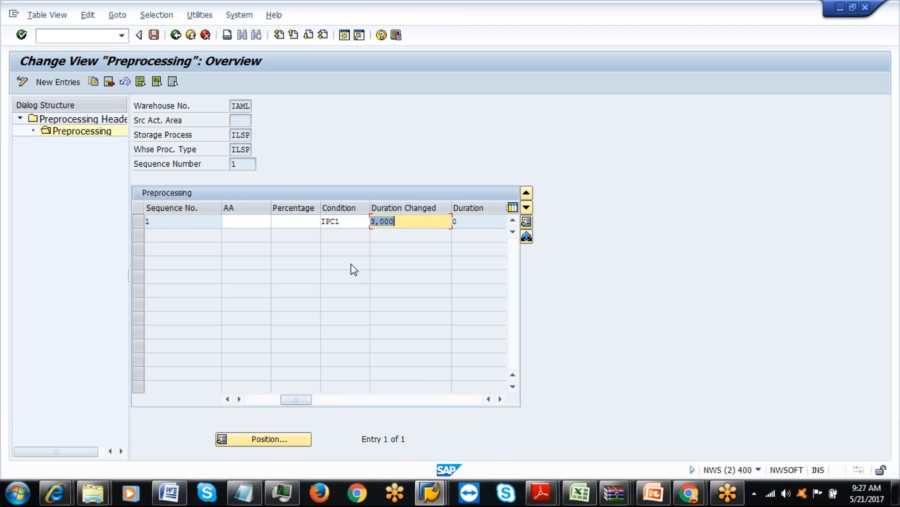
left_click(500, 399)
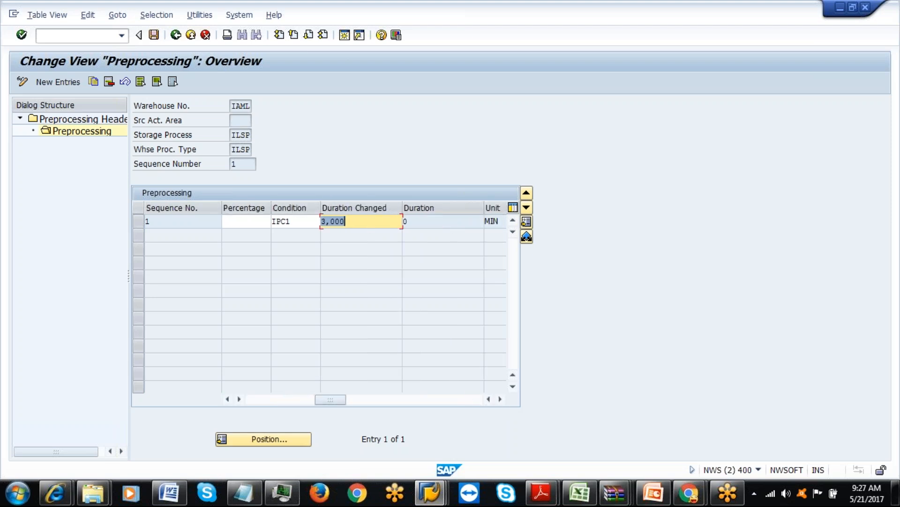
left_click(153, 34)
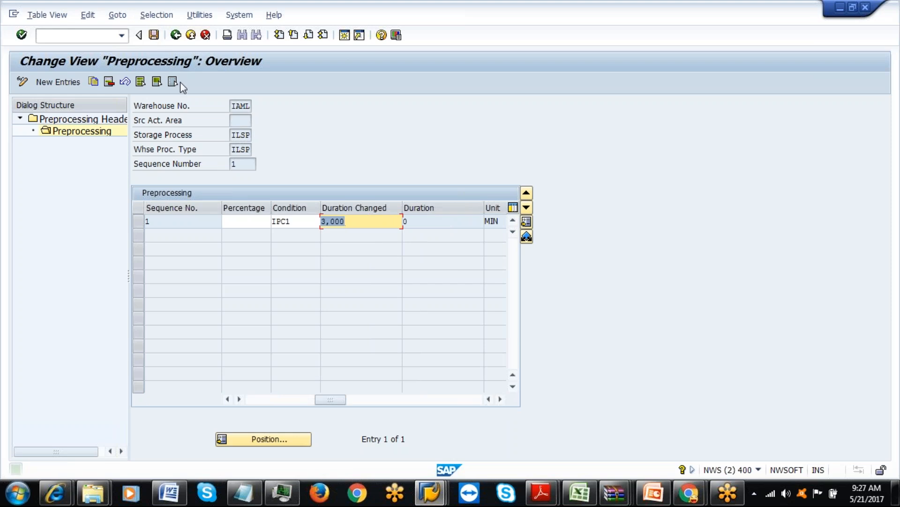
left_click(176, 35)
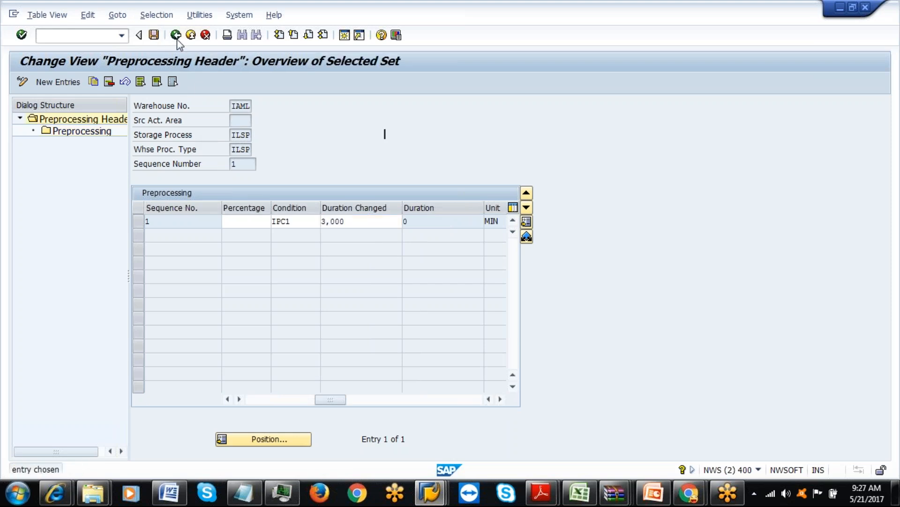
left_click(176, 36)
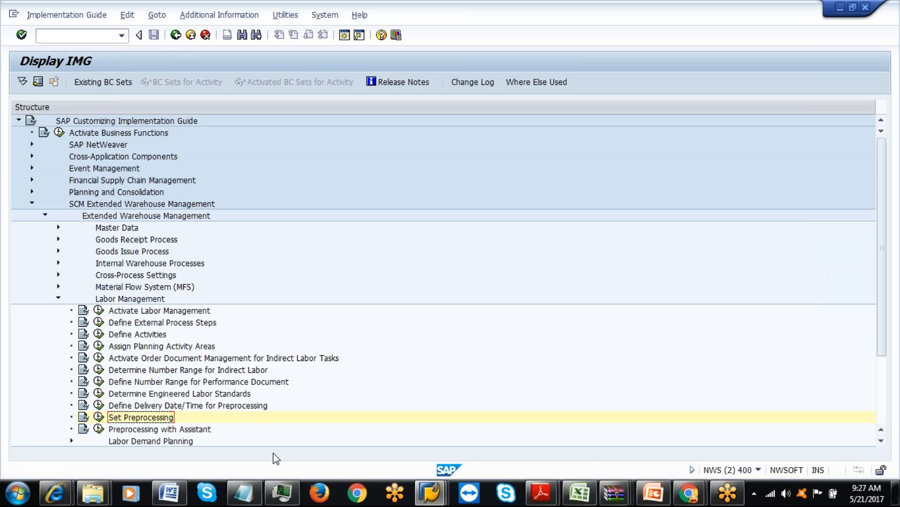
left_click(429, 491)
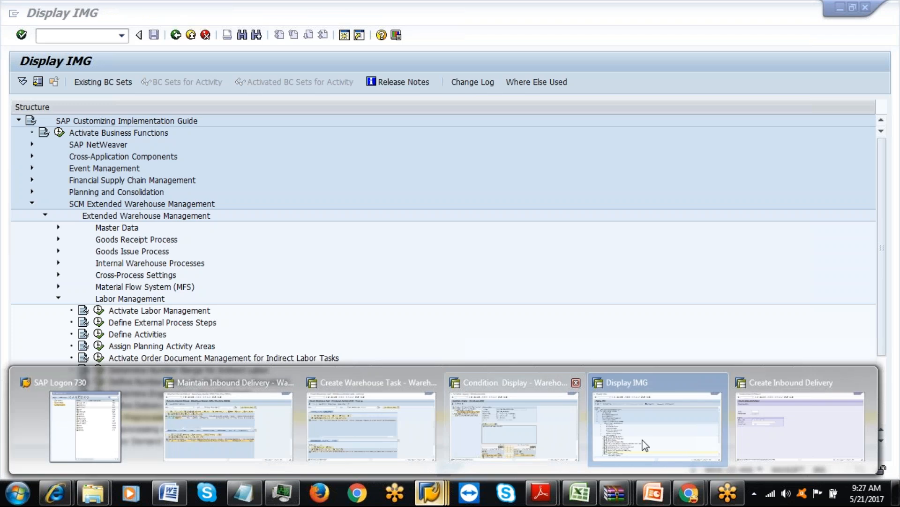
left_click(753, 441)
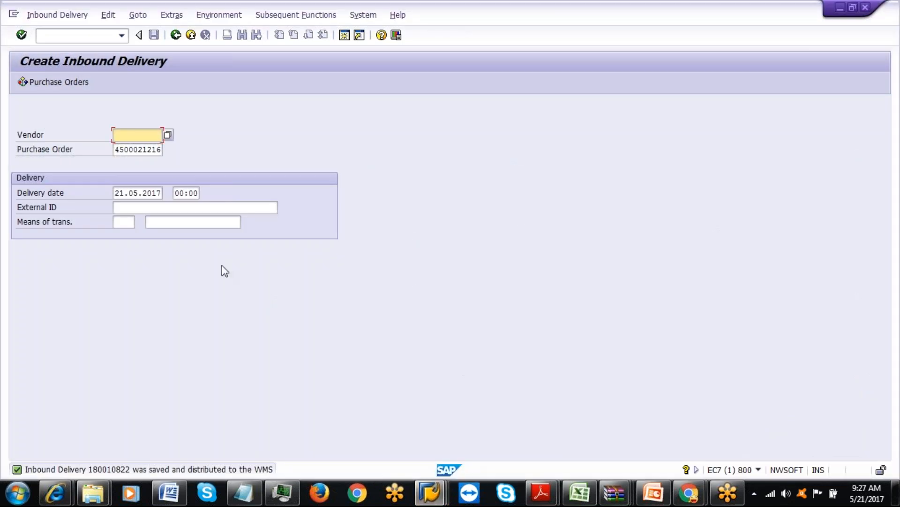
left_click(192, 206)
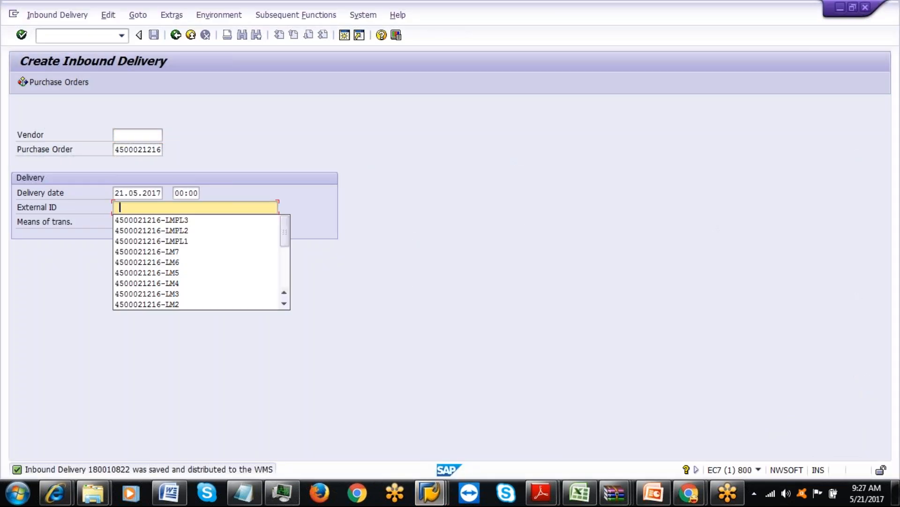
left_click(170, 216)
key("BackSpace")
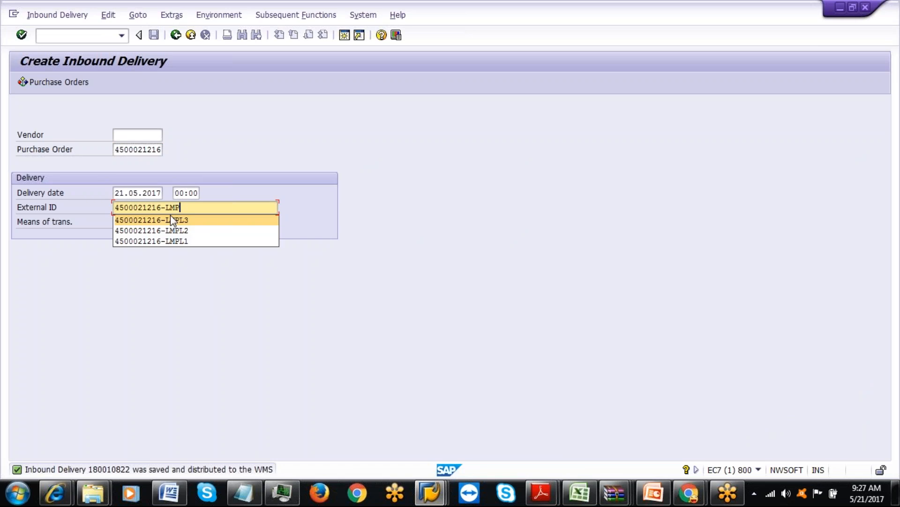
type("PL")
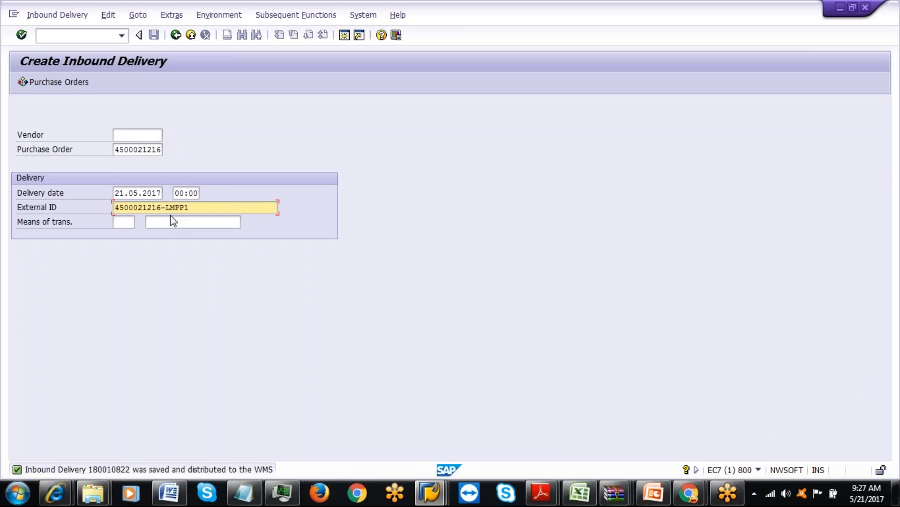
key("Return")
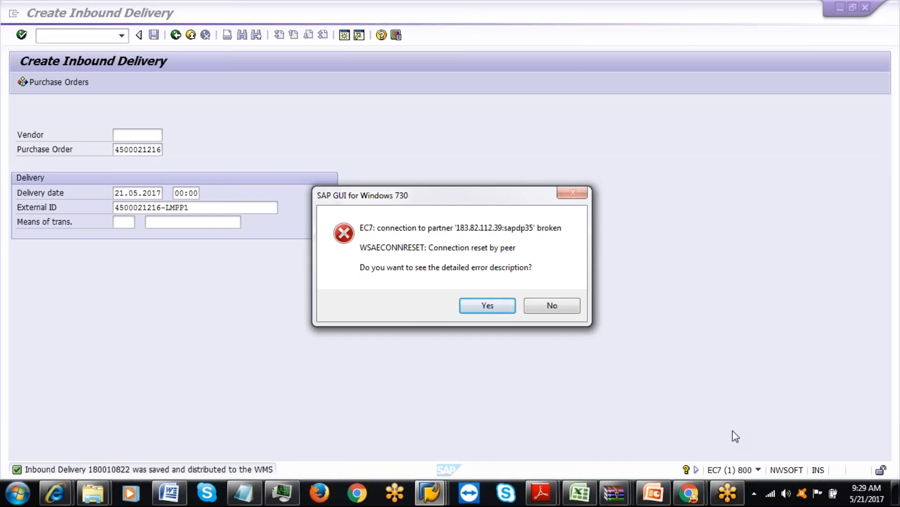
Dismiss the broken-connection error and close the disconnected SAP session.
left_click(553, 310)
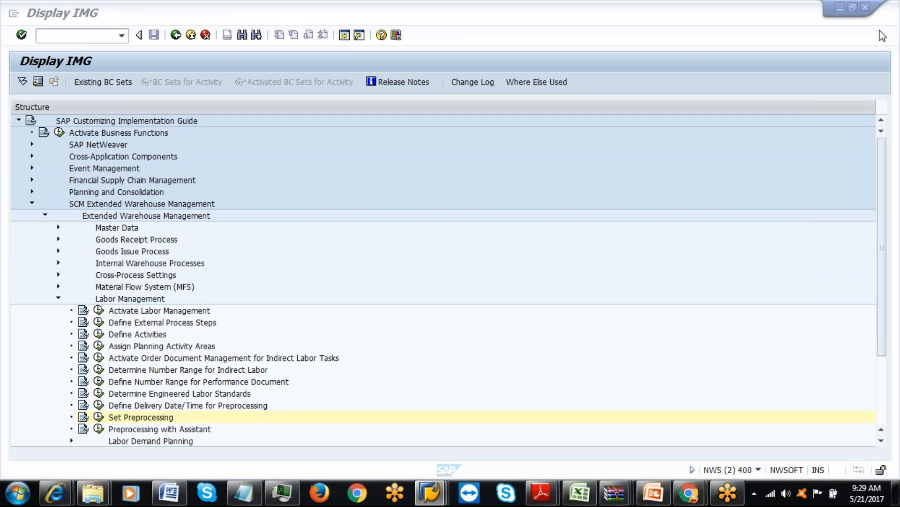
left_click(429, 492)
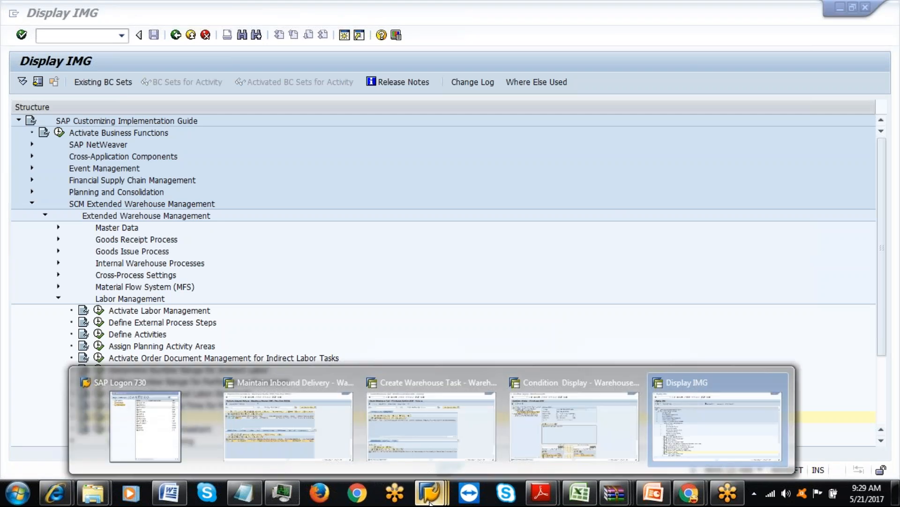
left_click(149, 425)
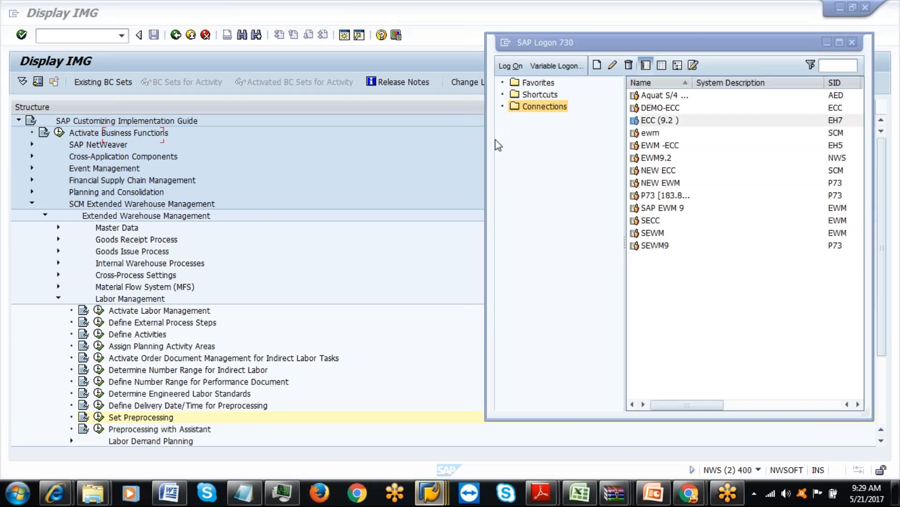
mouse_move(429, 492)
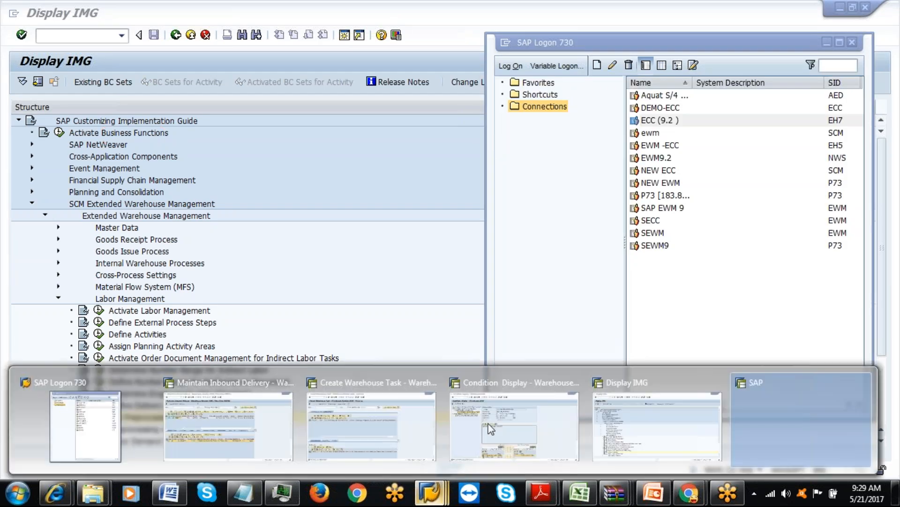
left_click(862, 383)
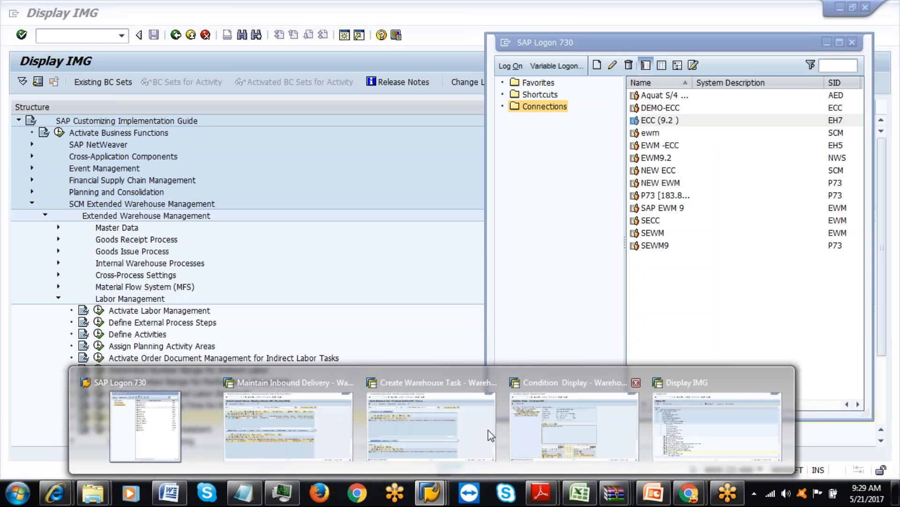
left_click(143, 427)
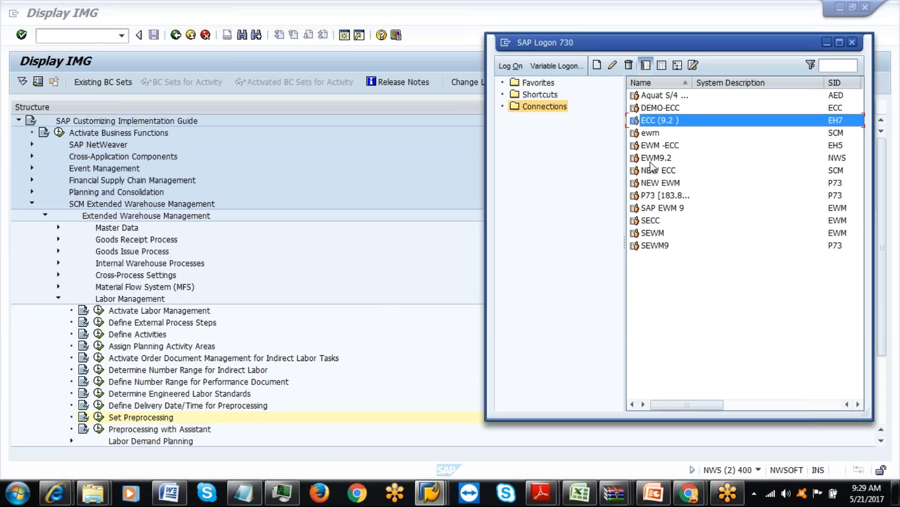
Log on to ECC (9.2) with the user's credentials and start VL31N.
double_click(663, 121)
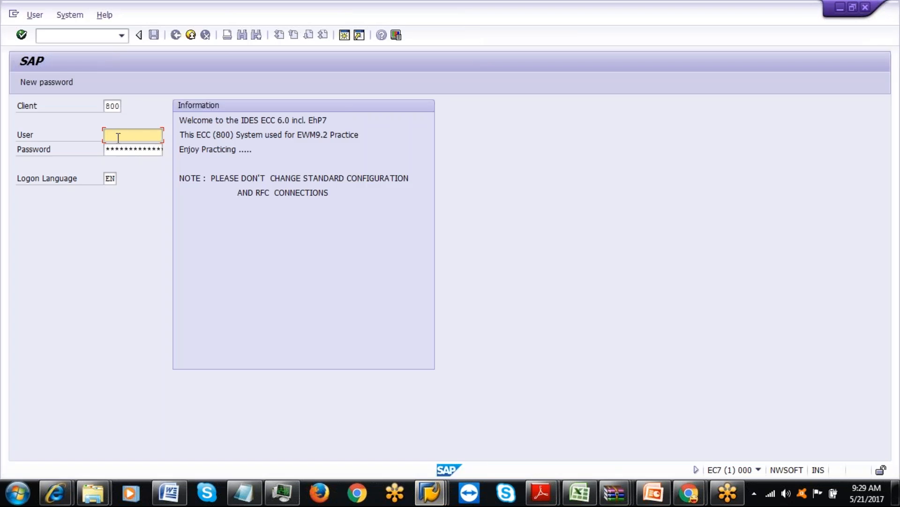
key("Tab")
type("******")
key("Return")
type("vl31n")
key("Return")
left_click(123, 150)
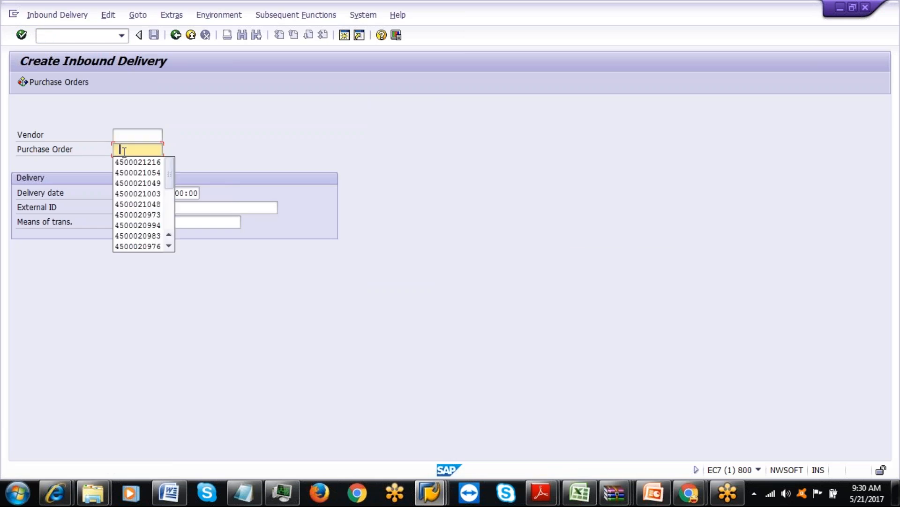
left_click(128, 162)
left_click(143, 208)
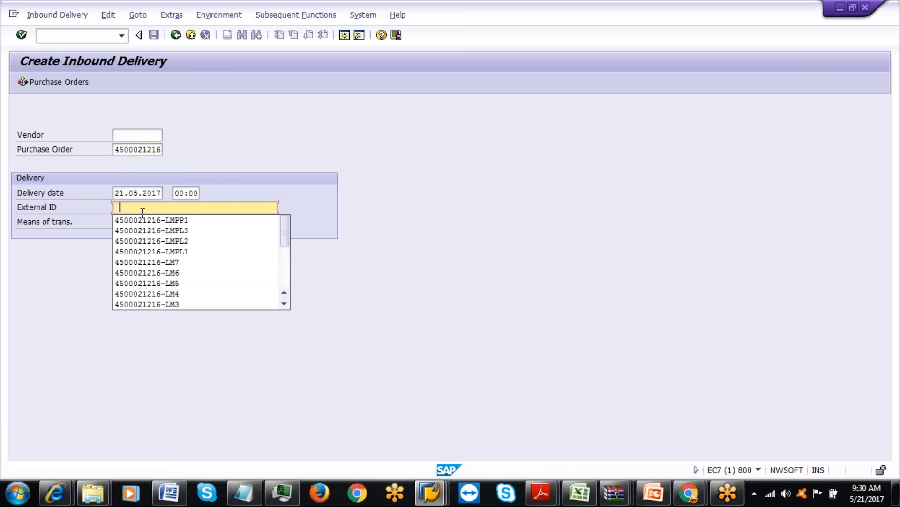
left_click(149, 220)
key("Return")
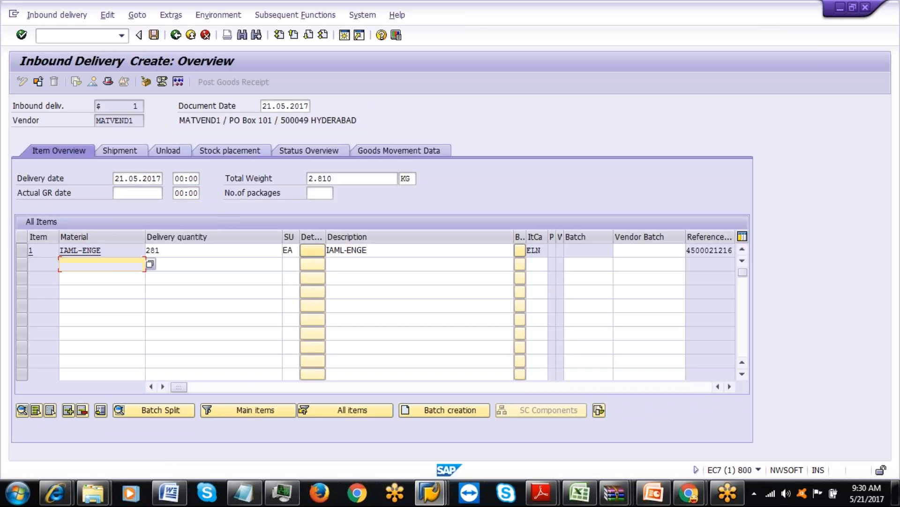
left_click(175, 250)
key("BackSpace")
key("BackSpace")
key("BackSpace")
type("3")
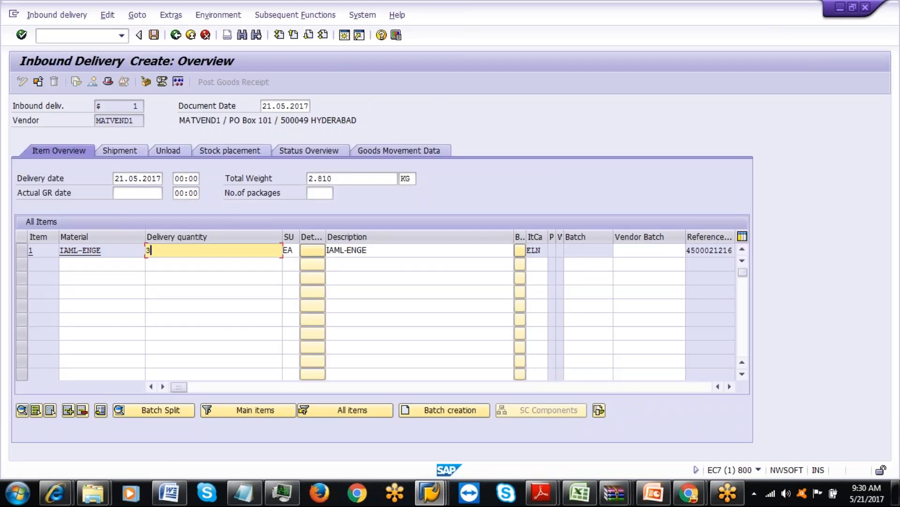
Pack IAML-ENGE into a new IAML-BOX handling unit 2983 and save the inbound delivery.
left_click(151, 82)
left_click(178, 164)
left_click(179, 175)
key("Return")
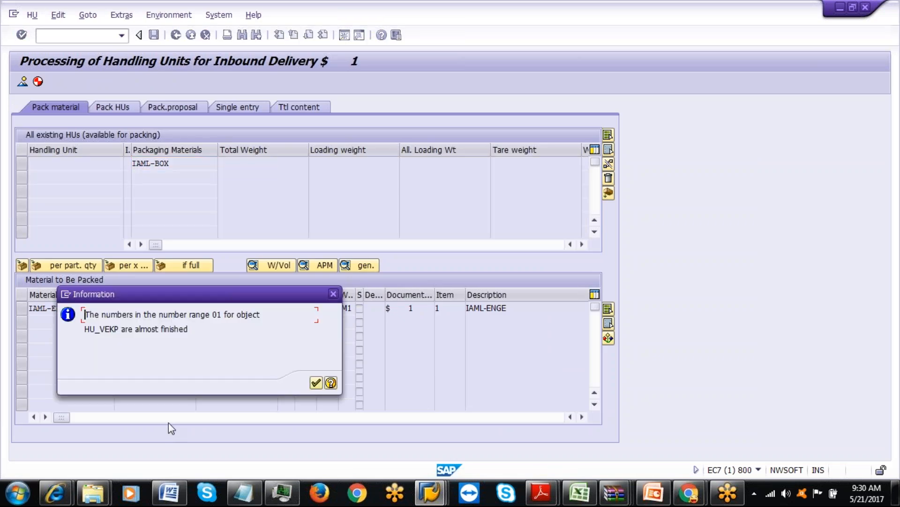
left_click(317, 384)
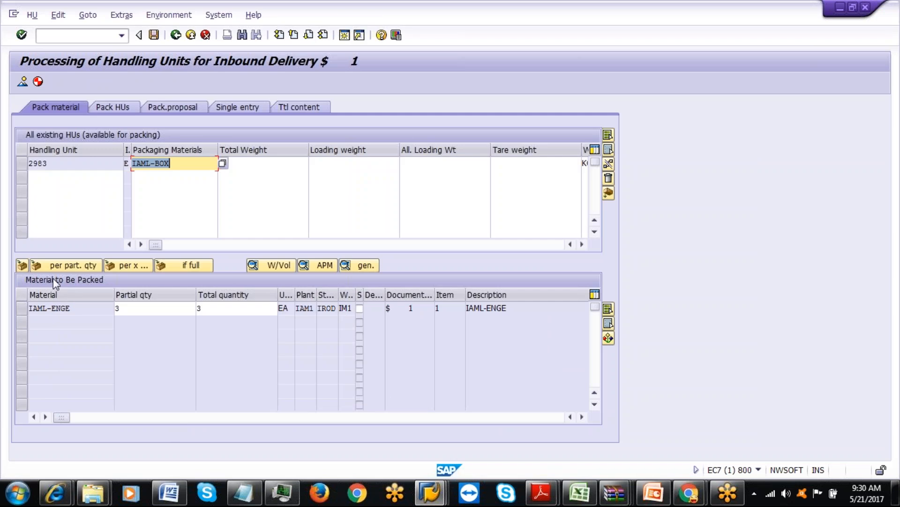
left_click(22, 308)
left_click(21, 163)
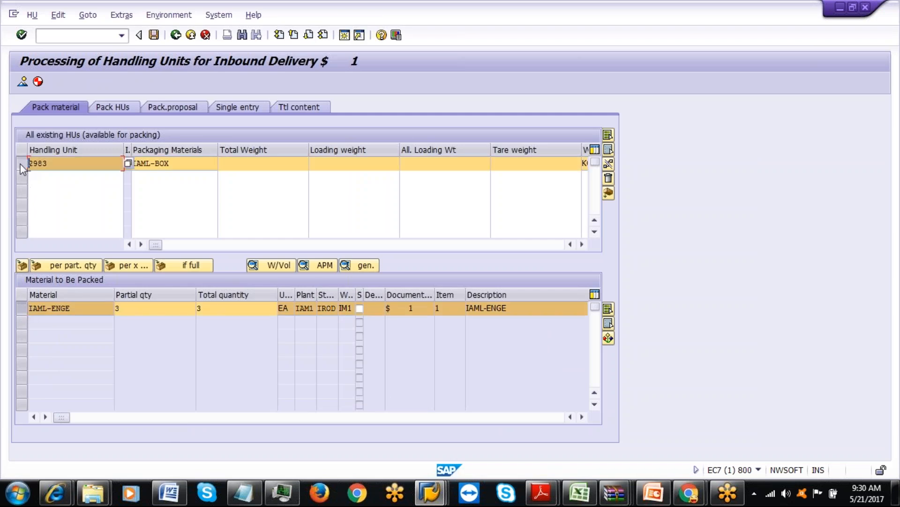
left_click(22, 264)
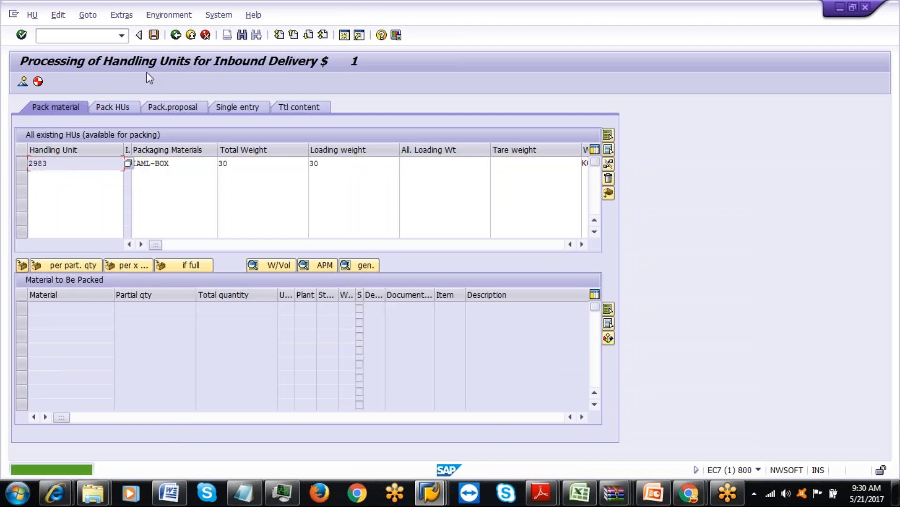
left_click(154, 35)
left_click(161, 207)
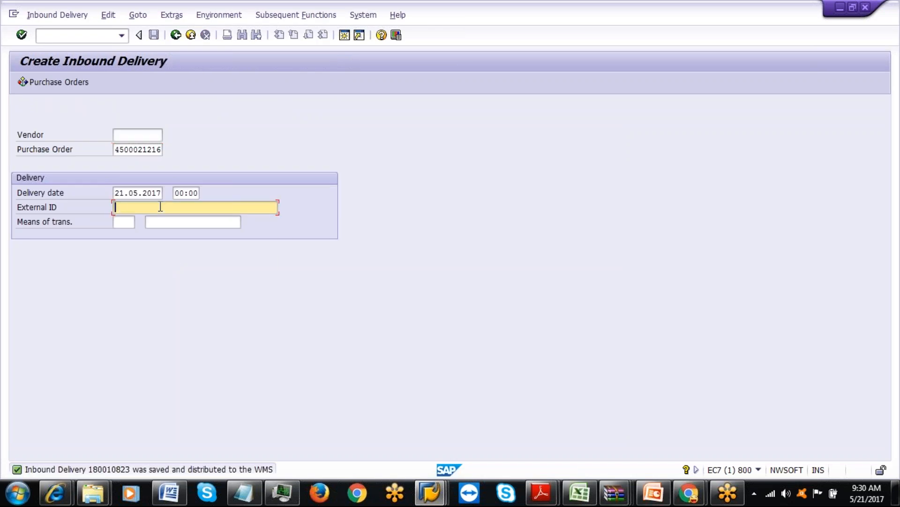
key("Down")
key("Return")
key("BackSpace")
type("21216-LMPP2")
key("Return")
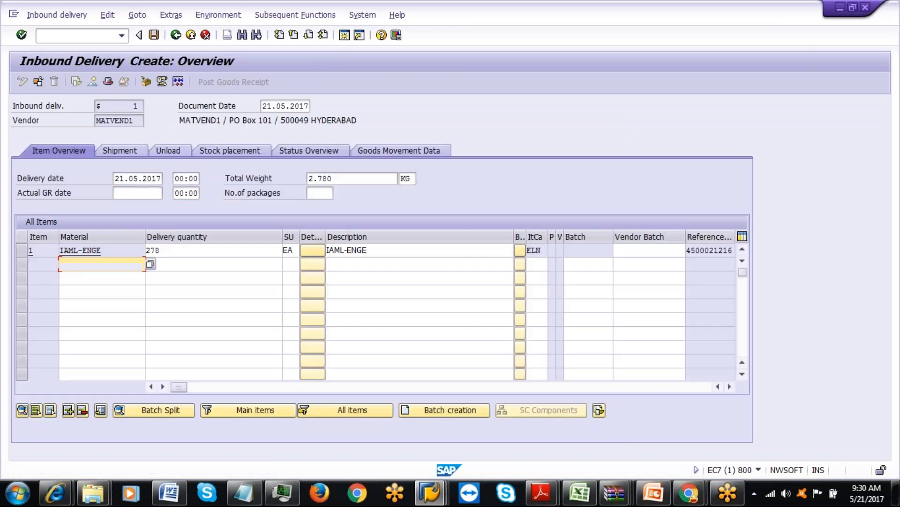
left_click(174, 250)
key("BackSpace")
key("BackSpace")
key("BackSpace")
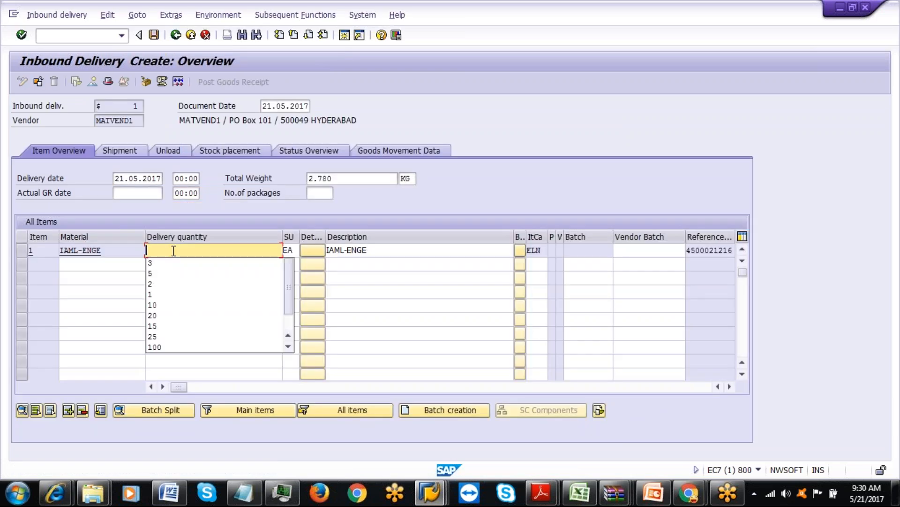
type("3")
left_click(155, 263)
Pack the IAML-ENGE into a new IAML-BOX handling unit and save the delivery as 180010824.
left_click(146, 84)
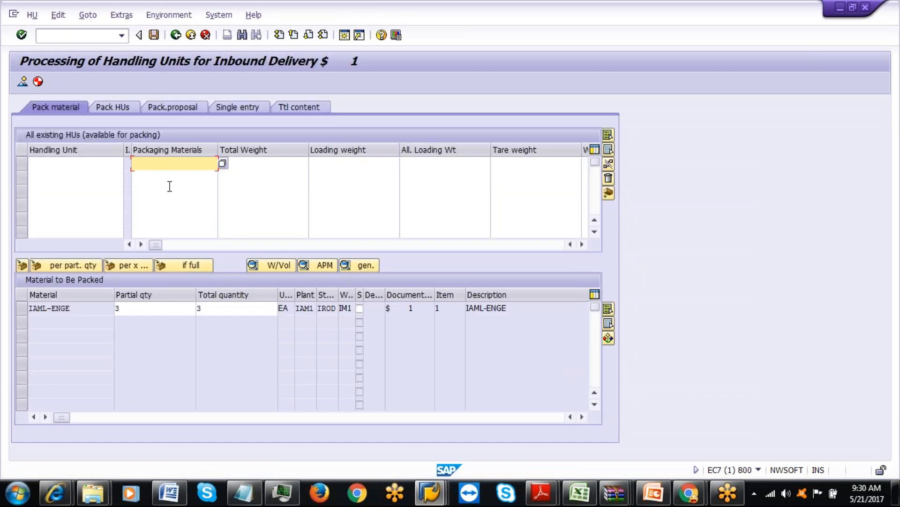
left_click(167, 163)
left_click(167, 176)
key("Return")
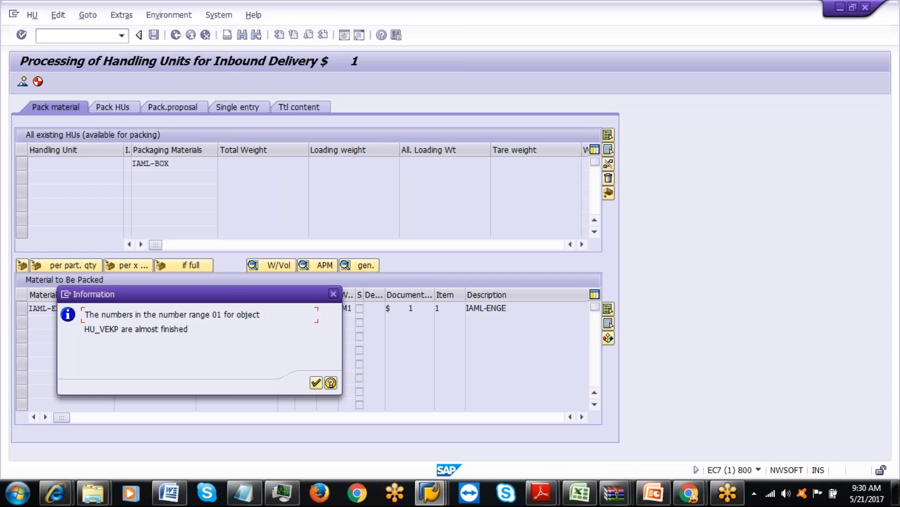
left_click(316, 382)
left_click(20, 305)
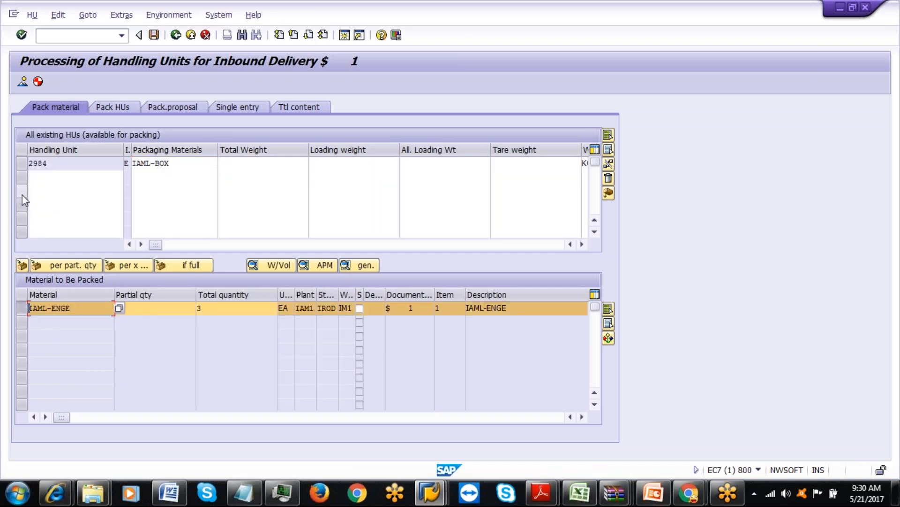
left_click(21, 163)
left_click(22, 265)
left_click(153, 35)
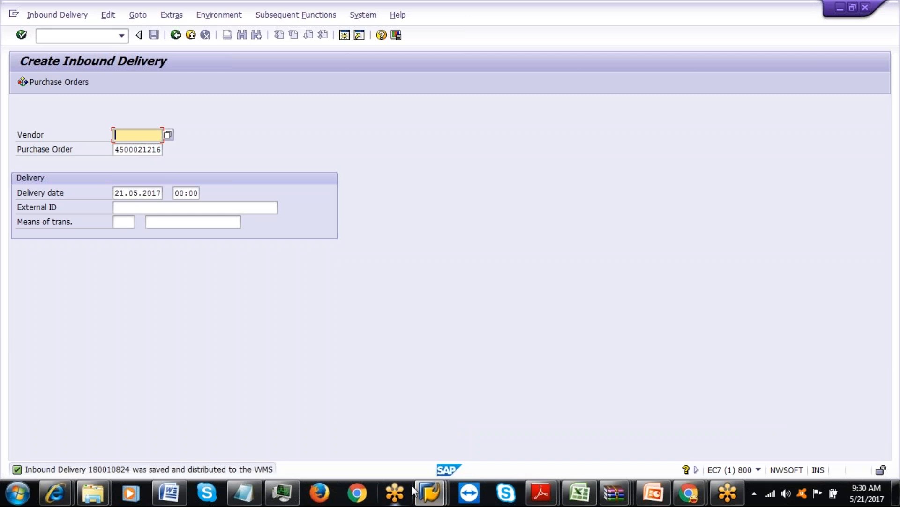
Close the leftover Condition Display and Maintain Inbound Delivery windows.
left_click(430, 493)
left_click(477, 449)
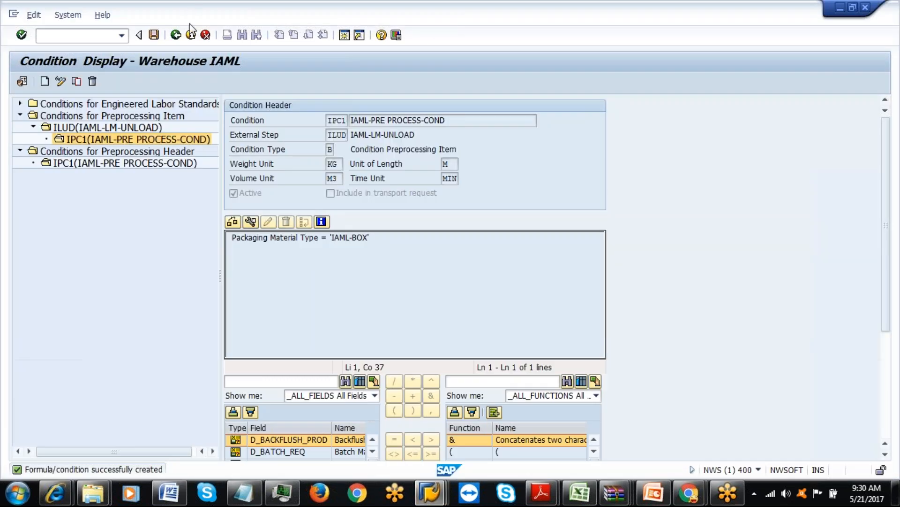
left_click(191, 35)
left_click(190, 35)
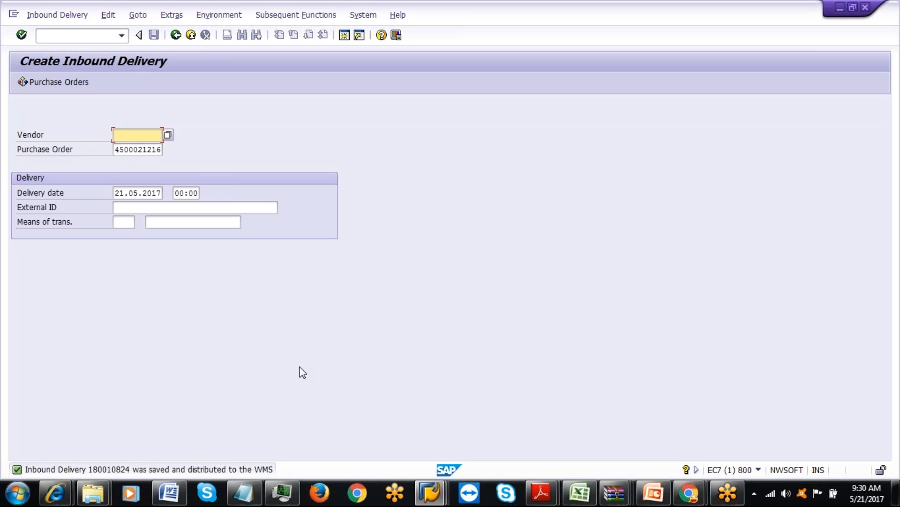
mouse_move(433, 495)
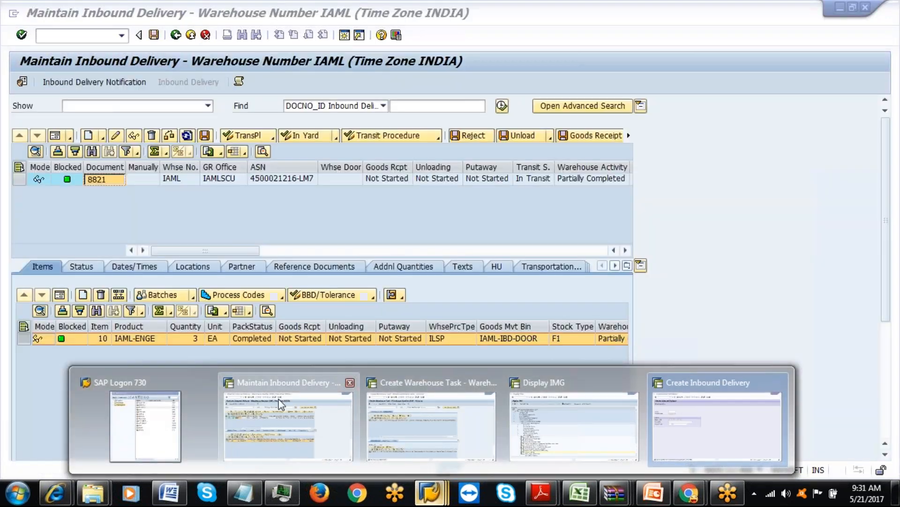
left_click(281, 406)
left_click(191, 35)
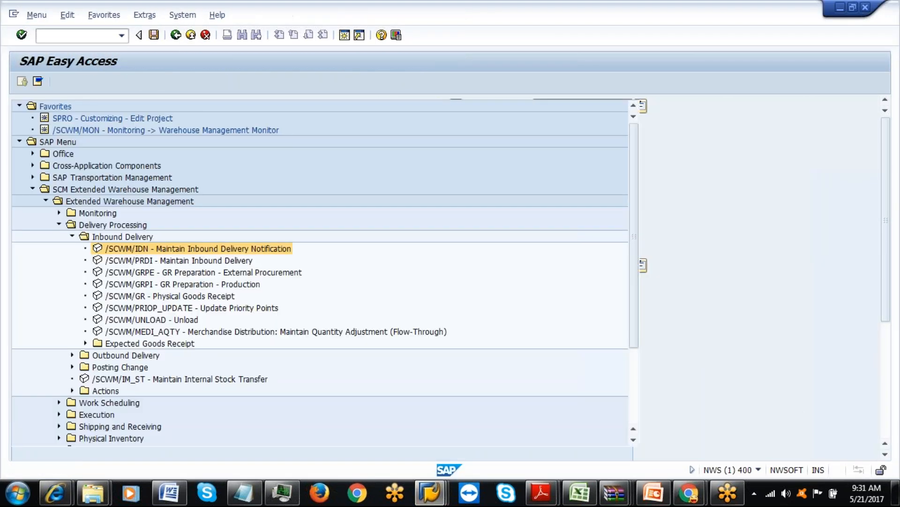
Launch Planning and Simulation (/SCWM/PL) from Labor Management > Planning in Easy Access.
left_click(59, 224)
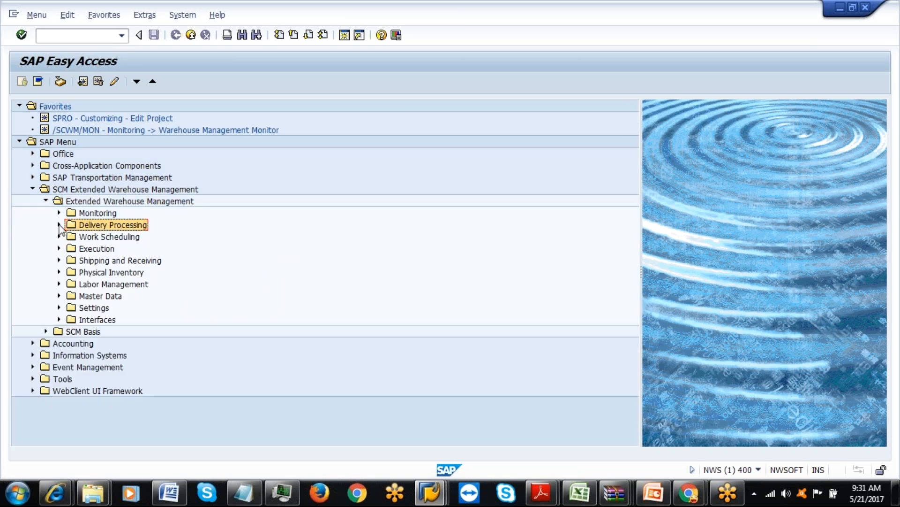
left_click(59, 284)
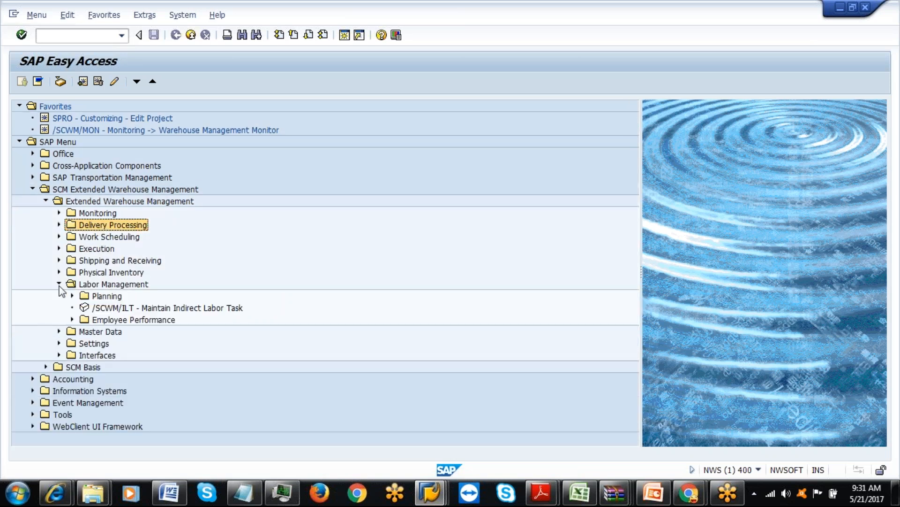
left_click(71, 295)
double_click(152, 311)
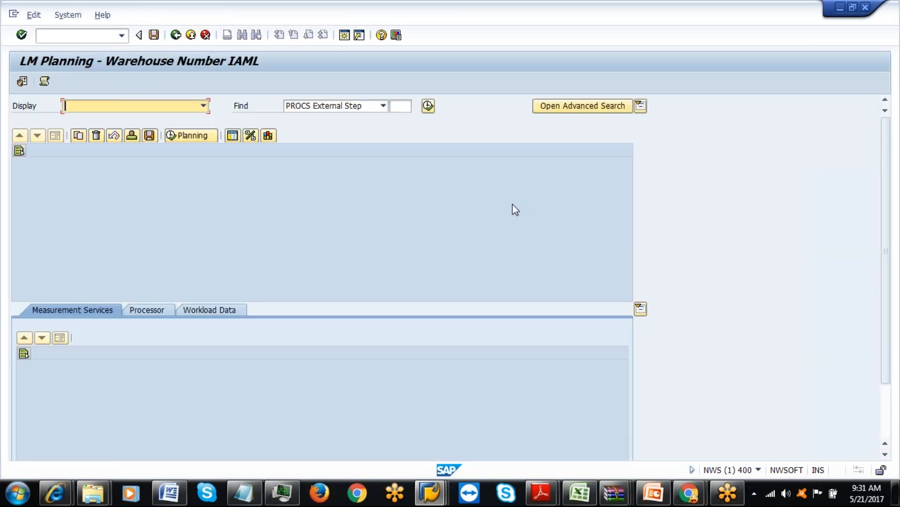
Run an LM Planning advanced search for external process step ILUD with Use Preprocessing on.
left_click(569, 106)
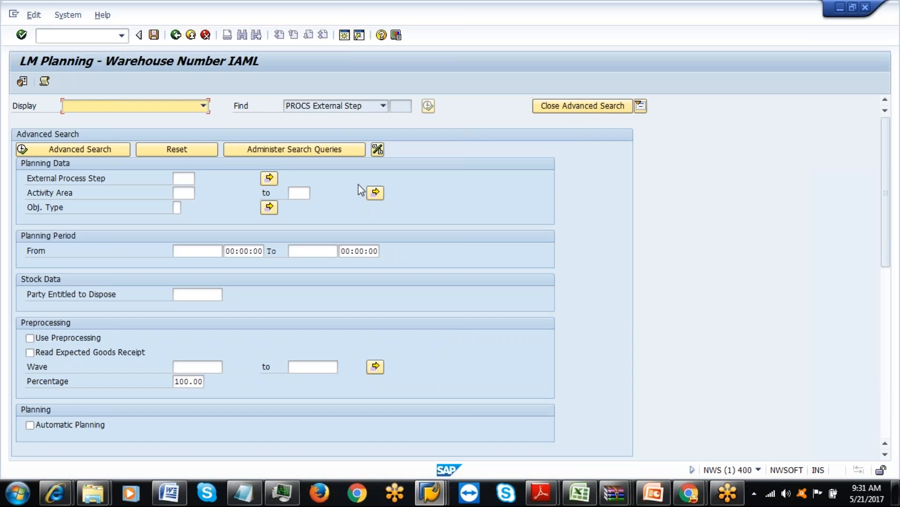
left_click(189, 178)
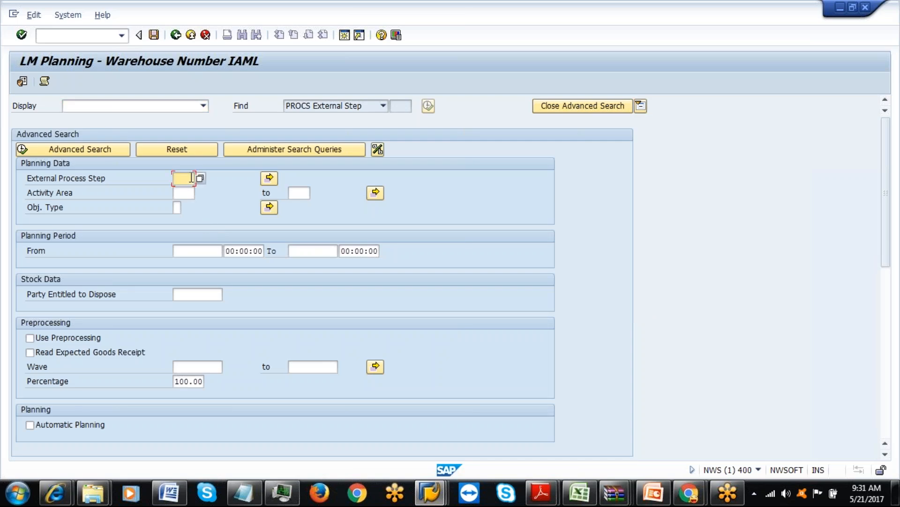
left_click(580, 493)
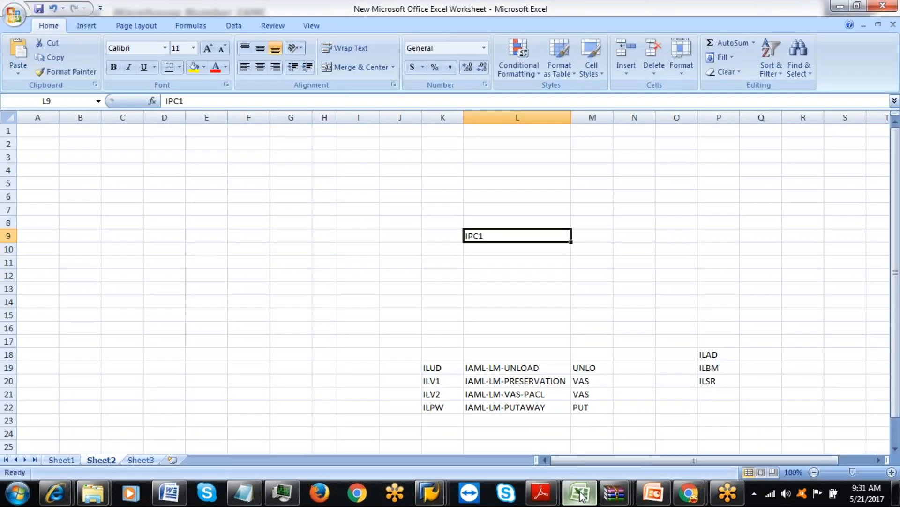
left_click(580, 494)
type("ILUD")
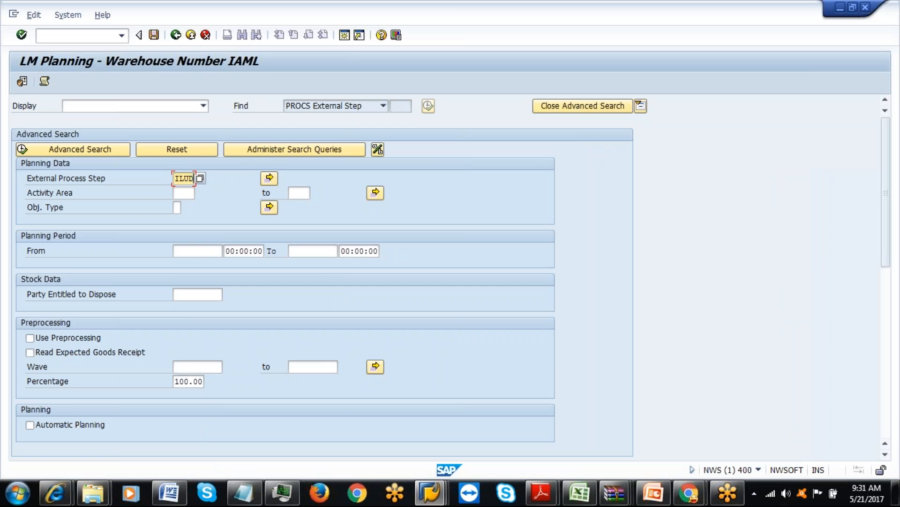
left_click(30, 339)
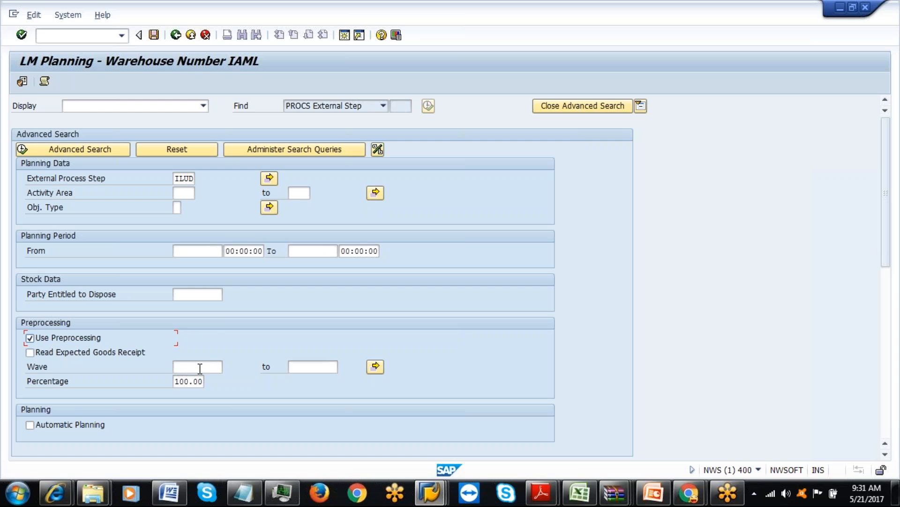
left_click(103, 155)
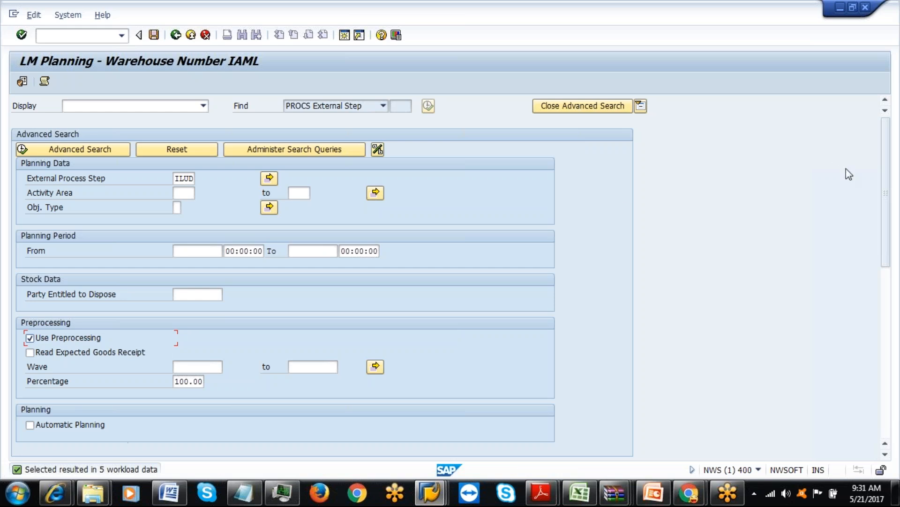
Review the five ILUD workload rows and their object types, then return to Easy Access.
left_click_drag(885, 201, 899, 363)
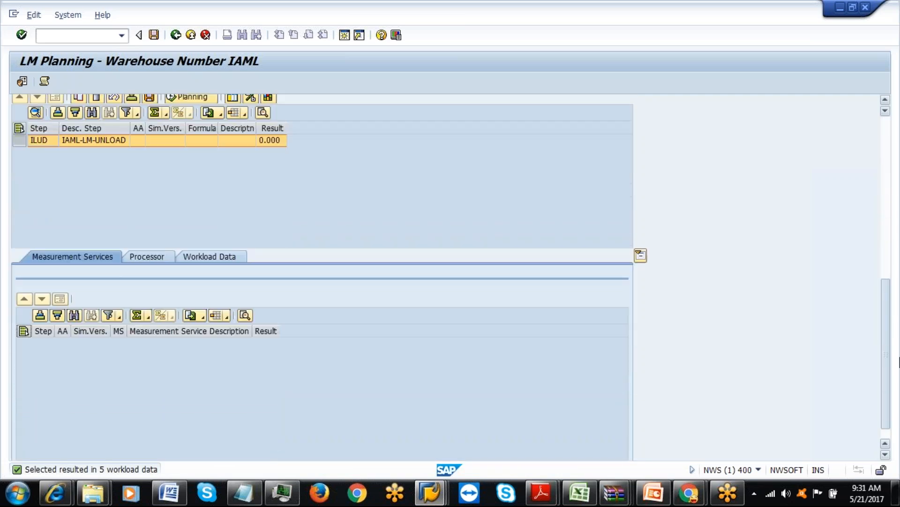
left_click(220, 256)
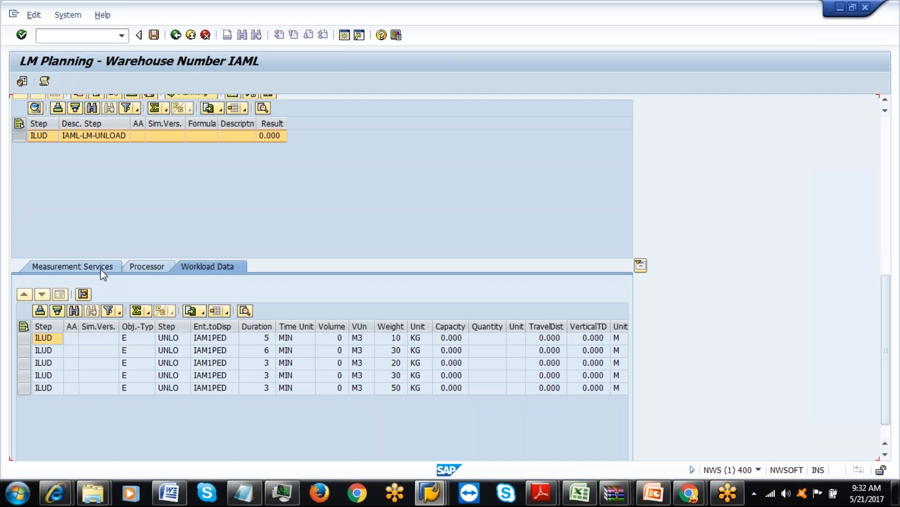
left_click(142, 269)
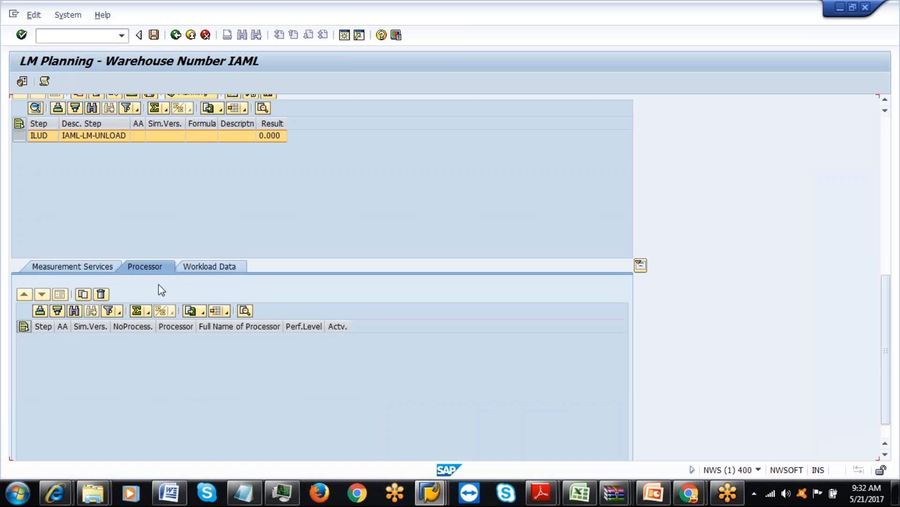
left_click(85, 266)
left_click(209, 267)
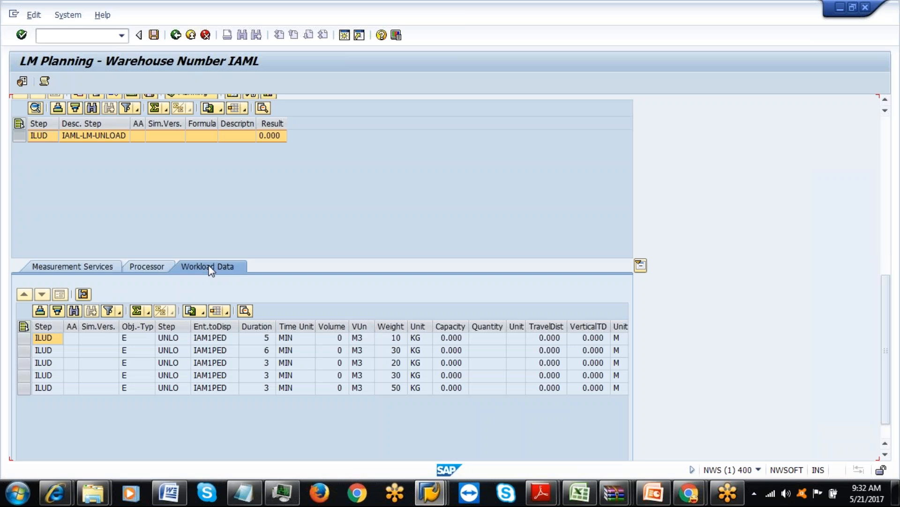
left_click_drag(155, 326, 170, 327)
left_click(145, 336)
left_click(164, 338)
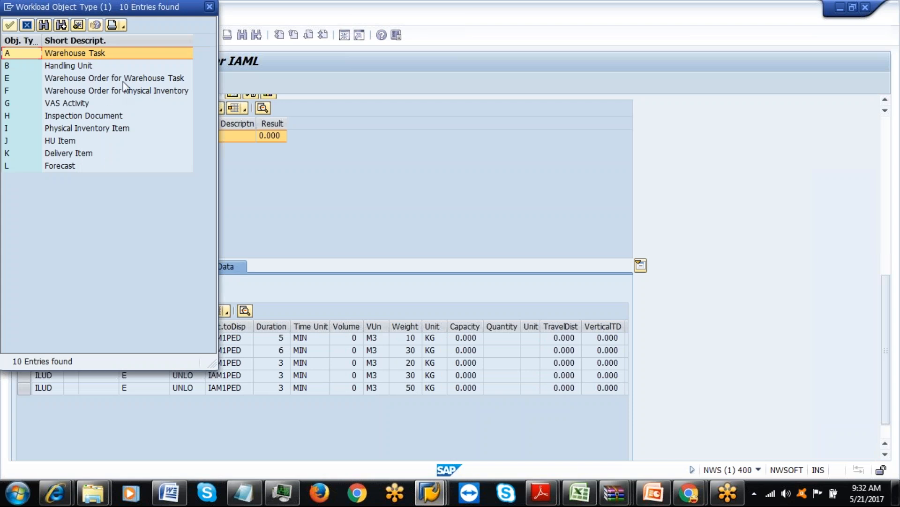
left_click(210, 7)
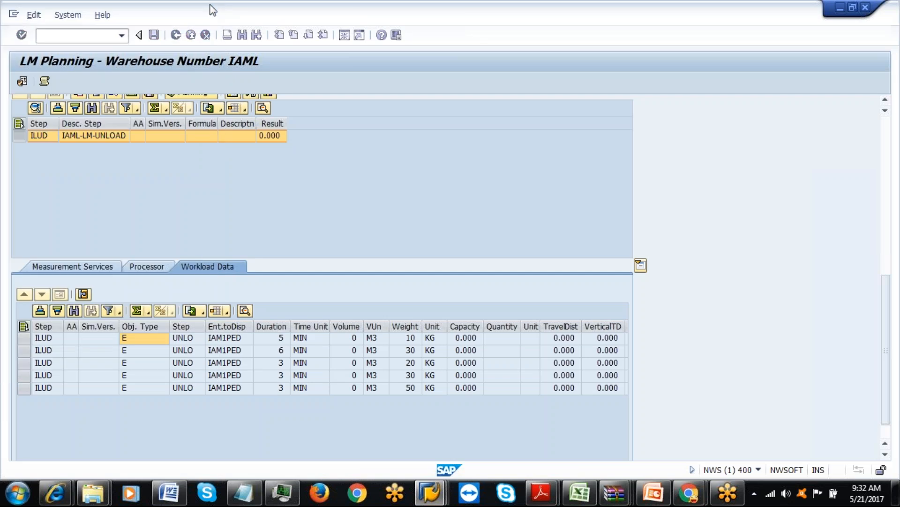
left_click(176, 35)
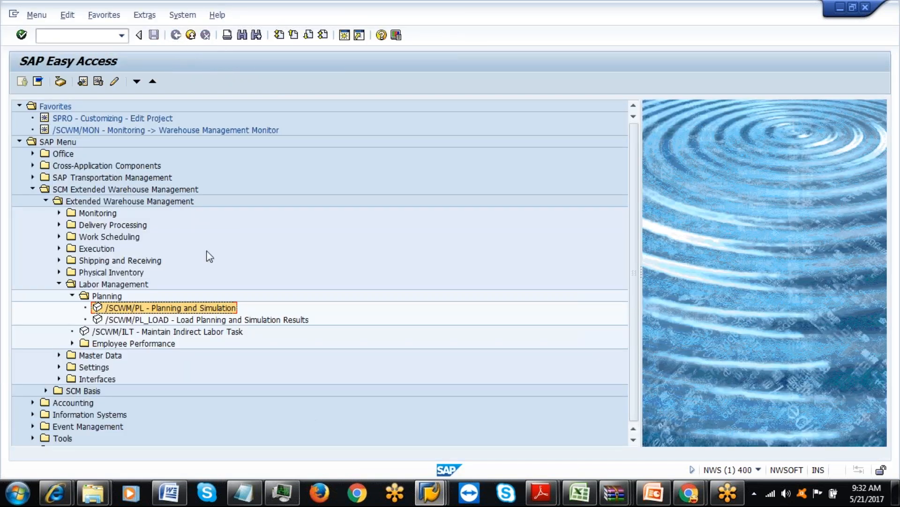
In SPRO, open EWM Labor Management's Define Delivery Date/Time for Preprocessing activity.
left_click(65, 35)
type("spro")
key("Return")
left_click(60, 82)
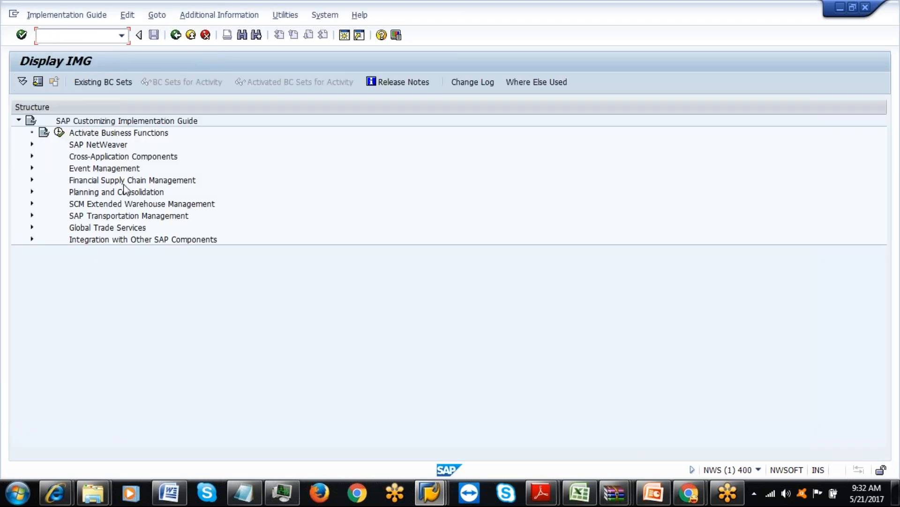
left_click(32, 204)
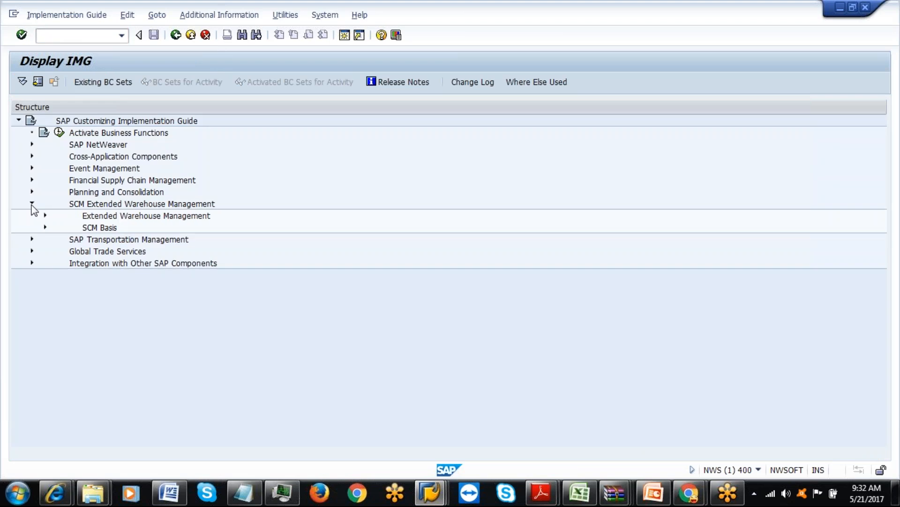
left_click(45, 216)
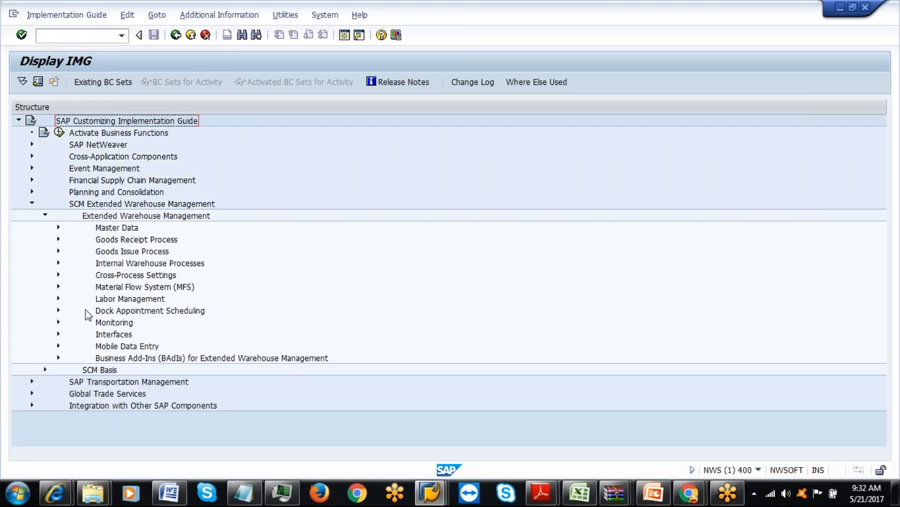
left_click(59, 299)
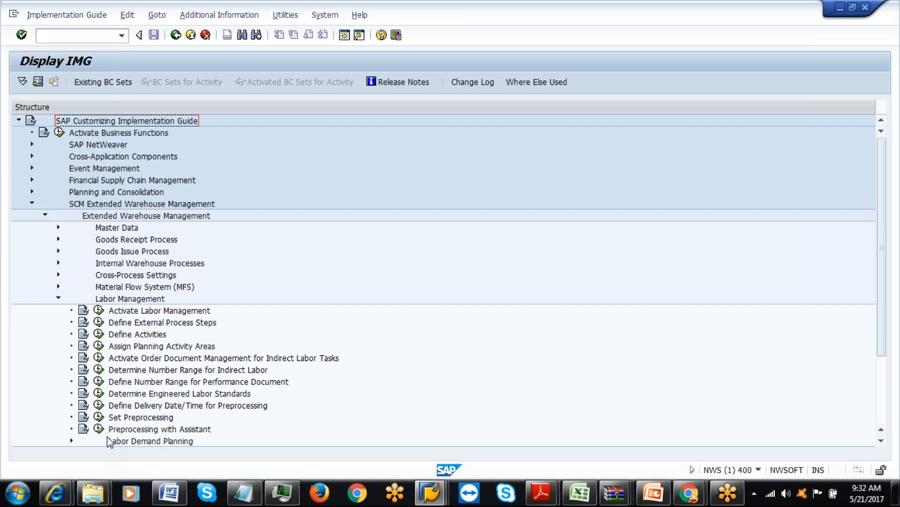
left_click(99, 406)
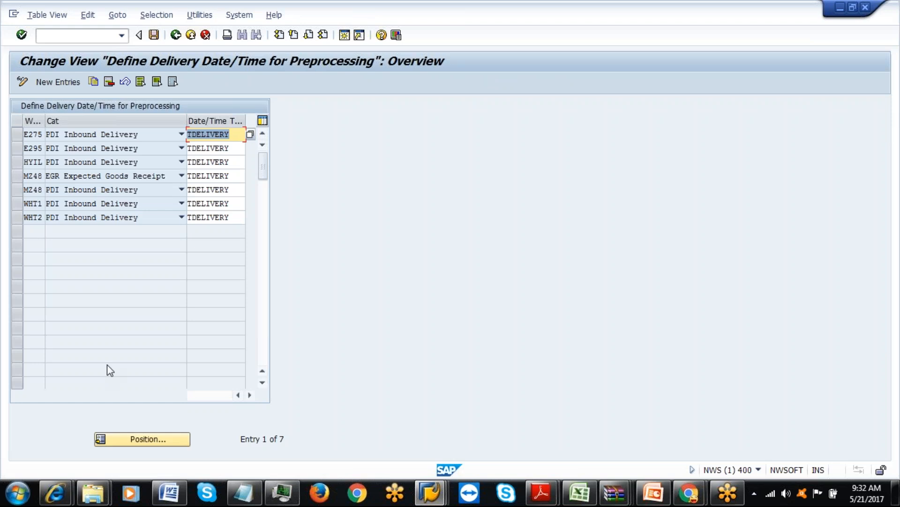
Save a new entry for warehouse IAML, PDI Inbound Delivery, date/time type TDELIVERY.
left_click(63, 83)
type("I")
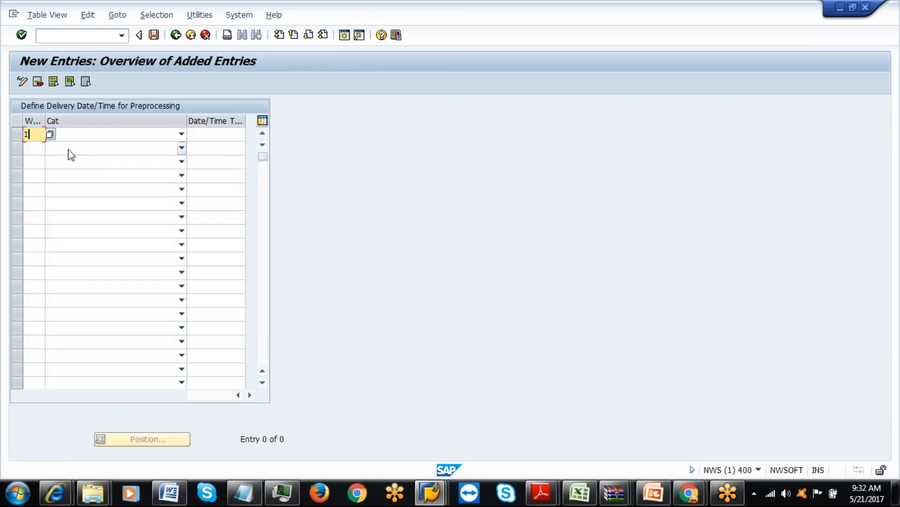
type("AML")
left_click(181, 134)
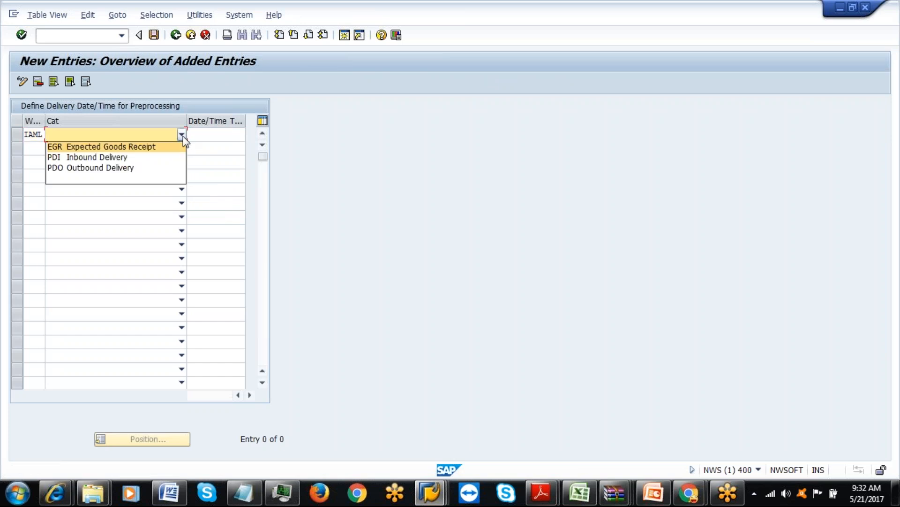
left_click(135, 161)
left_click(209, 135)
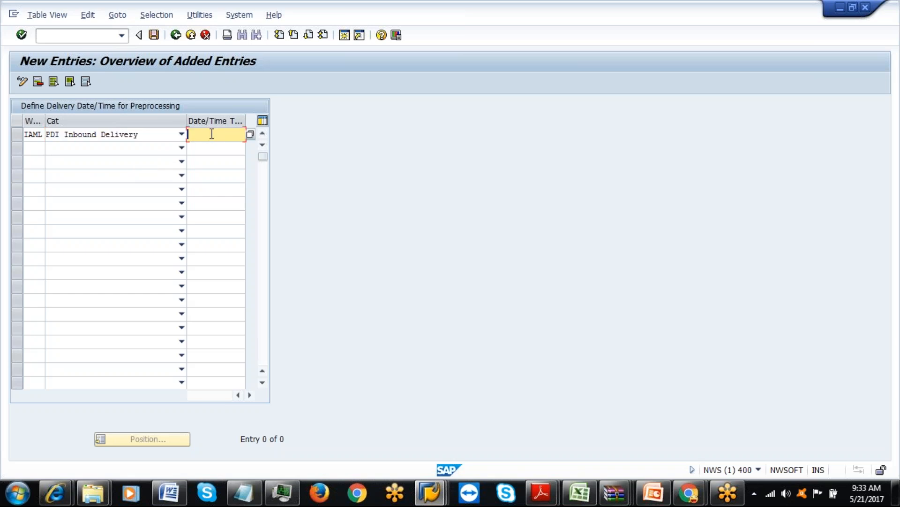
left_click(250, 135)
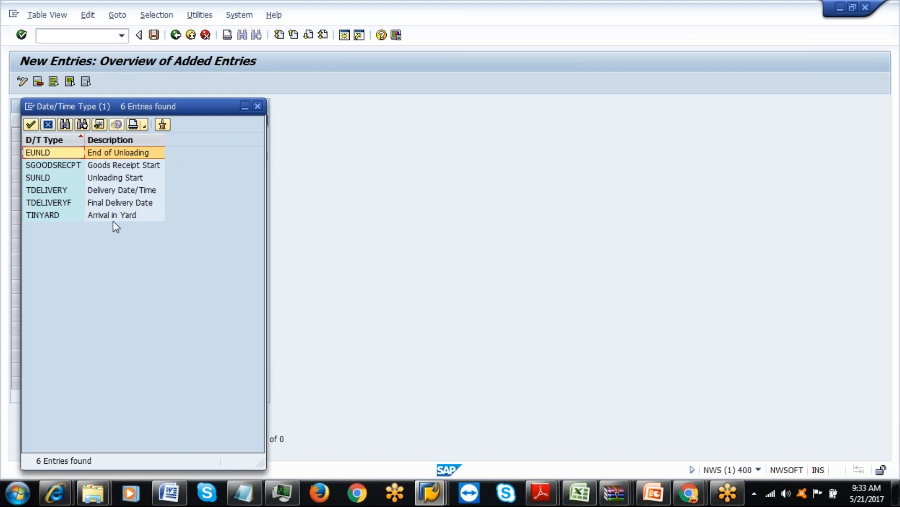
double_click(112, 191)
left_click(154, 35)
left_click(194, 225)
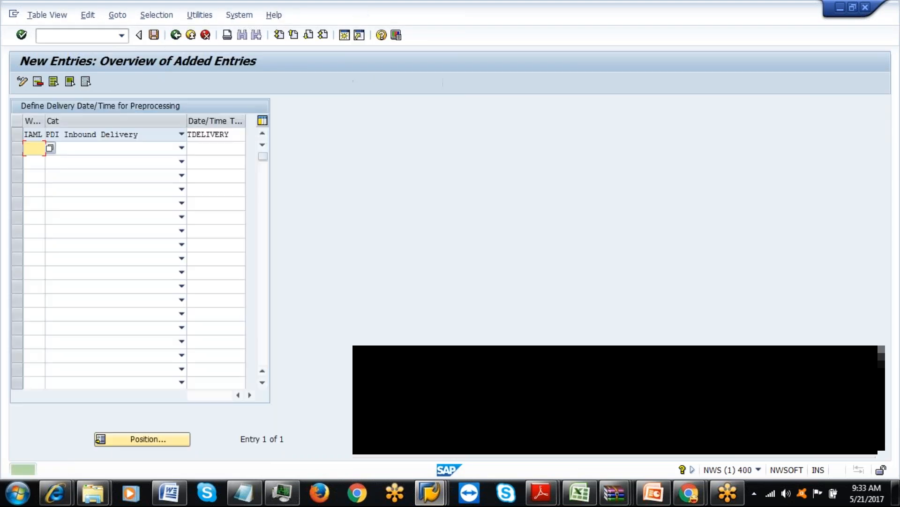
key("F3")
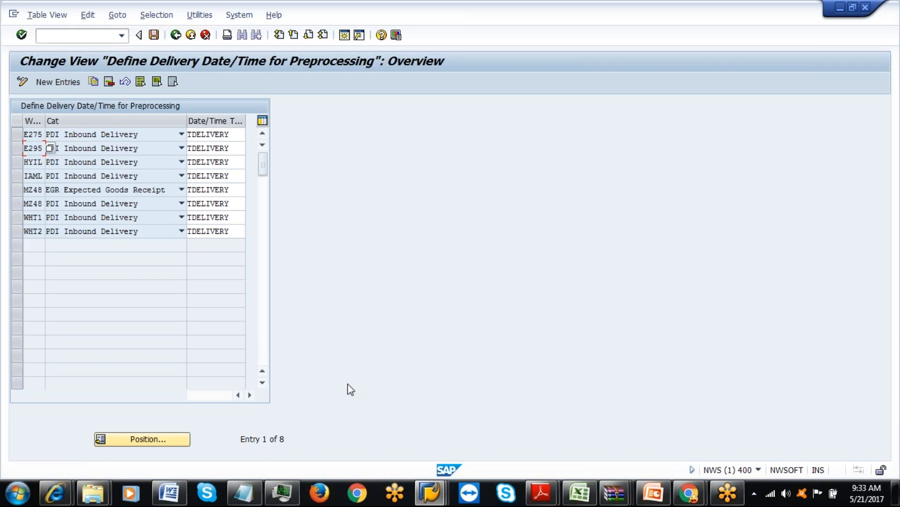
left_click(429, 493)
left_click(406, 438)
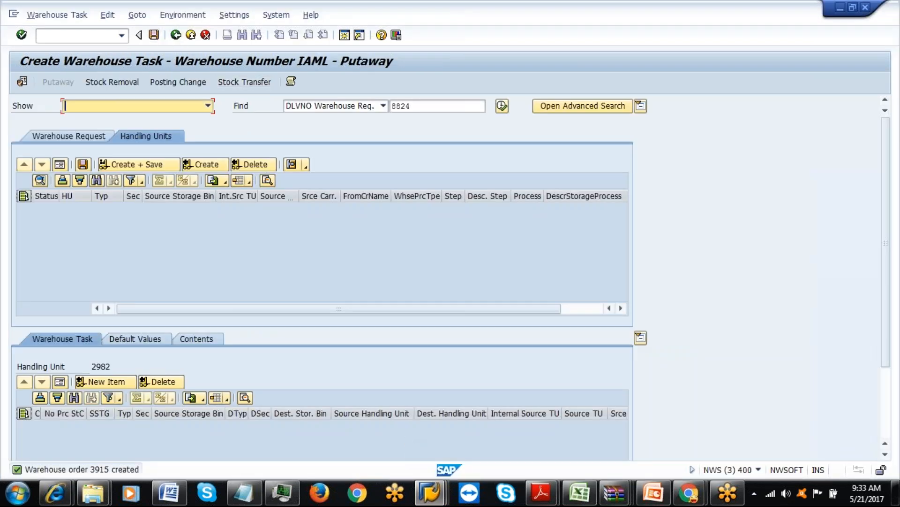
Return to Easy Access and launch Planning and Simulation from the Labor Management Planning folder.
left_click(177, 36)
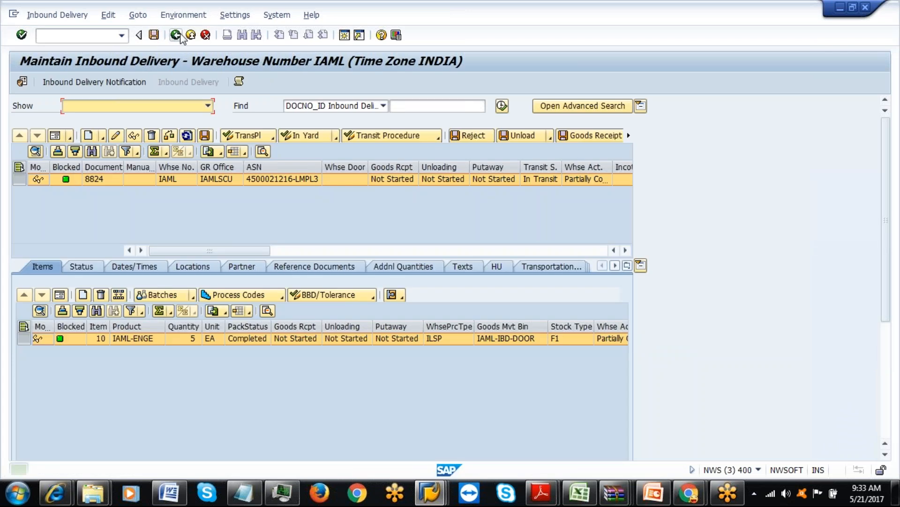
left_click(176, 35)
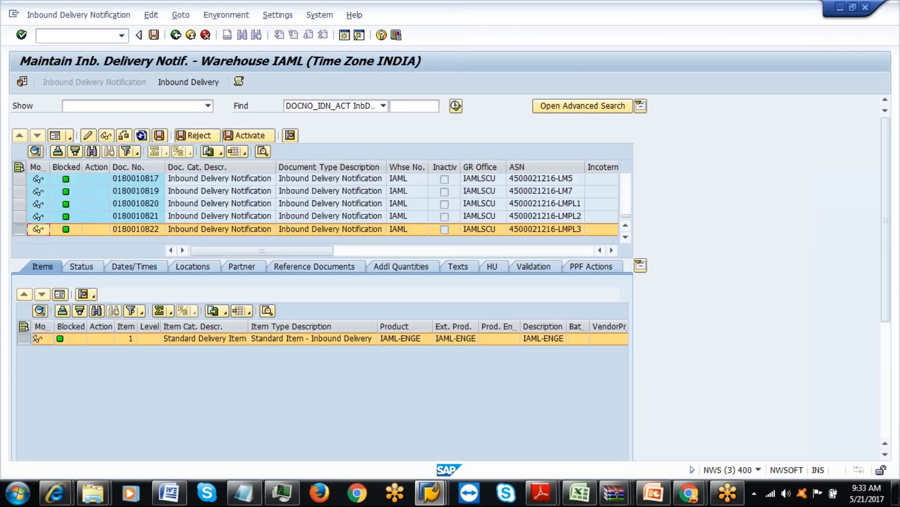
left_click(176, 34)
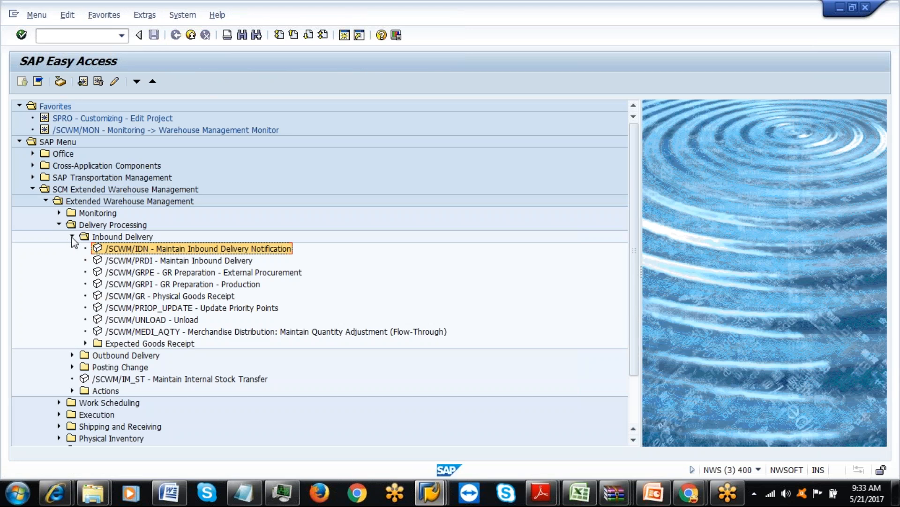
left_click(73, 236)
left_click(59, 225)
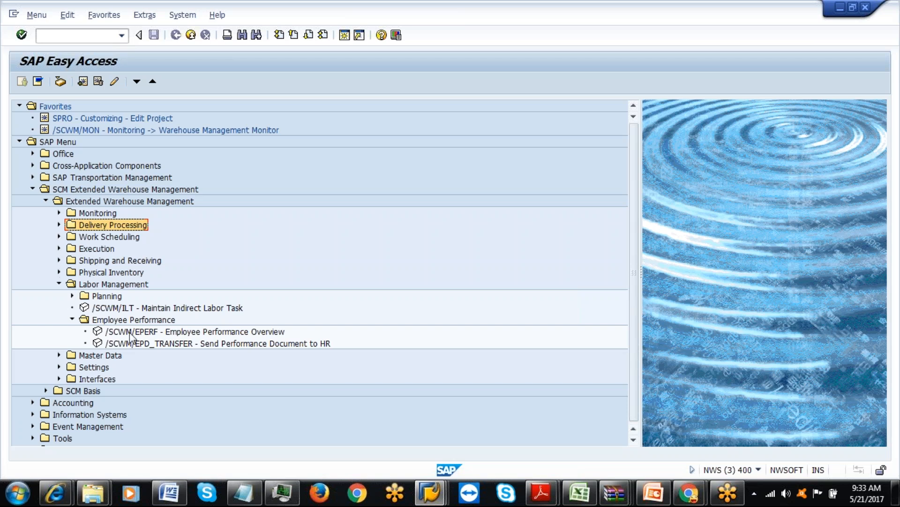
left_click(73, 319)
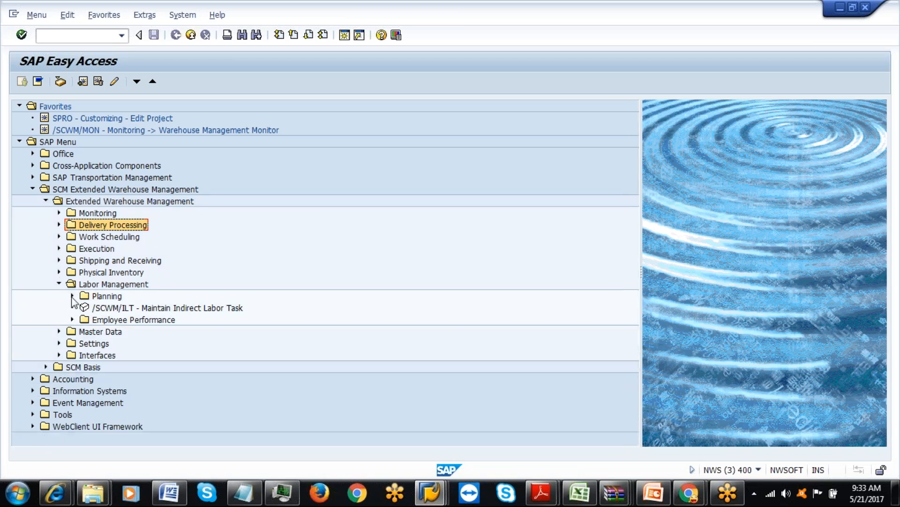
left_click(73, 296)
double_click(137, 308)
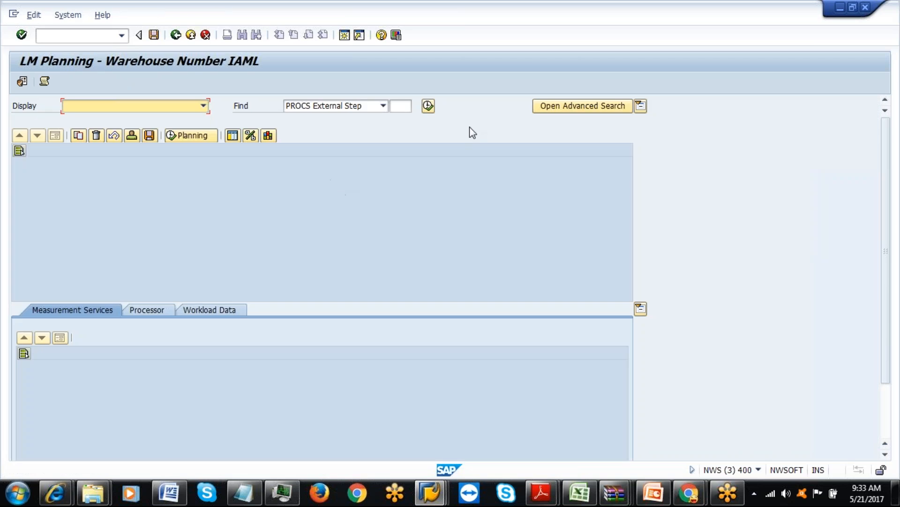
Search LM Planning for step ILUD with preprocessing on, finding the IAML-LM-UNLOAD row.
left_click(567, 107)
left_click(180, 178)
left_click(184, 191)
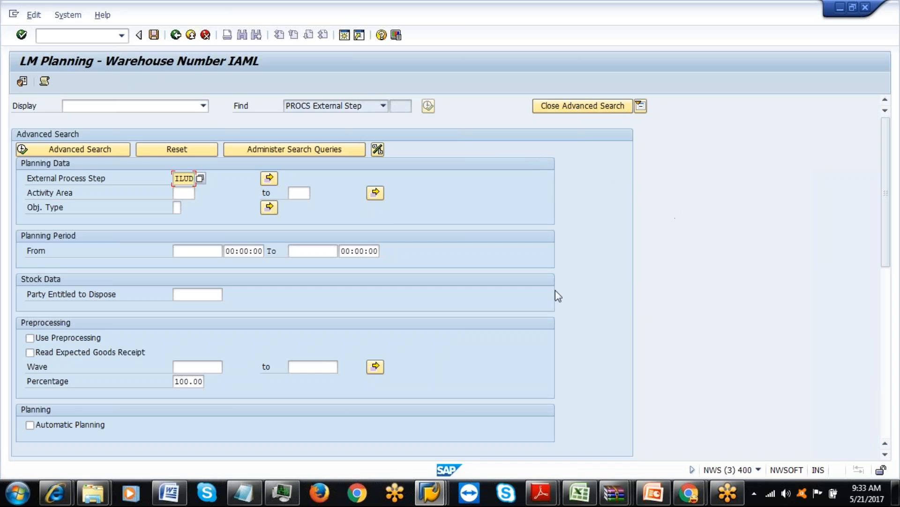
left_click(29, 338)
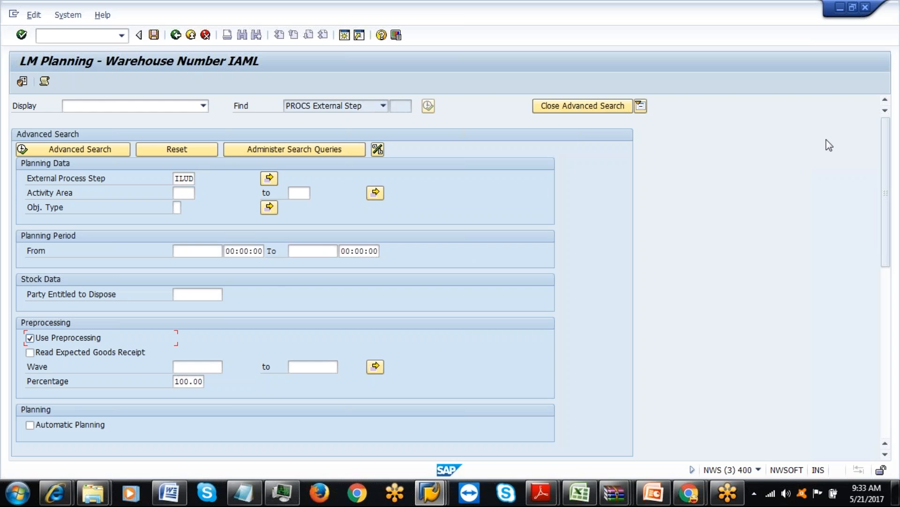
left_click_drag(891, 186, 886, 204)
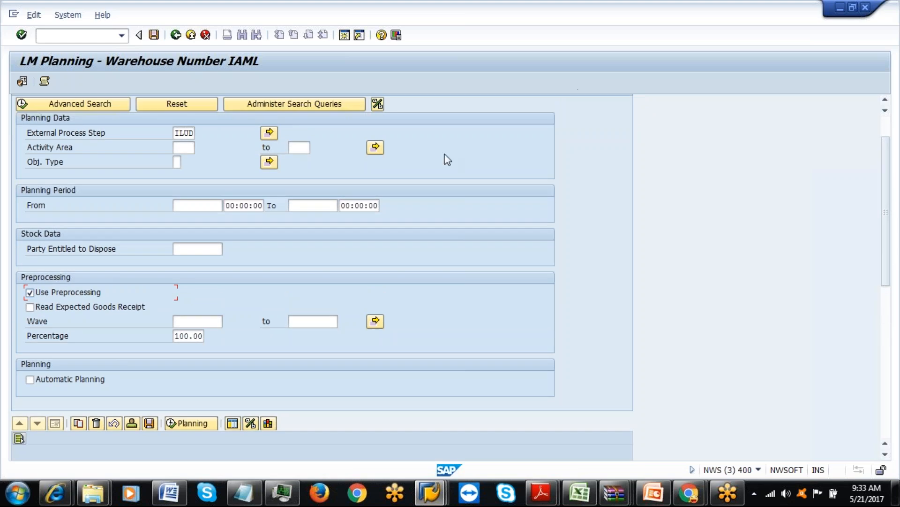
left_click(107, 105)
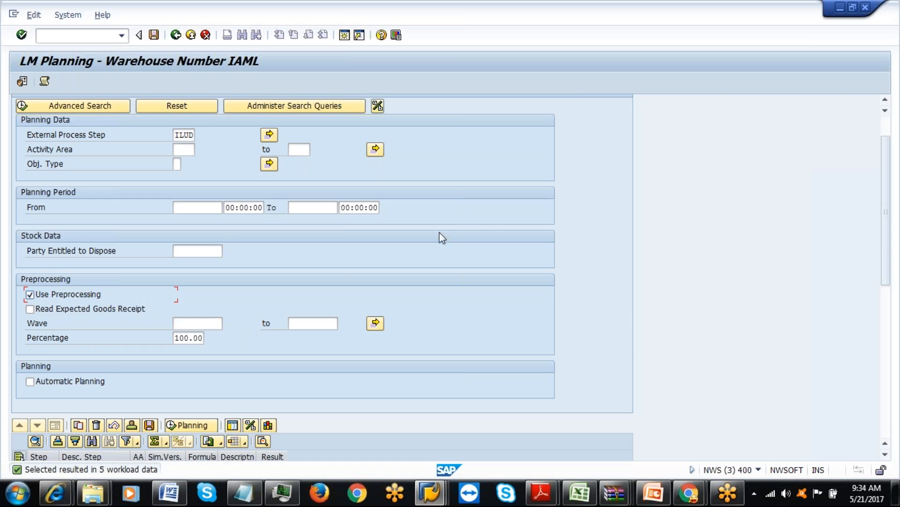
left_click_drag(887, 223, 898, 348)
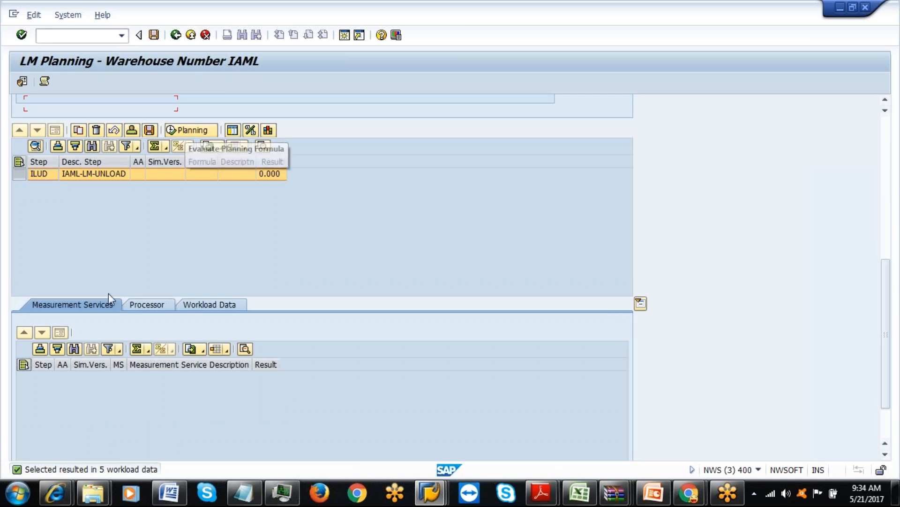
Inspect the five ILUD workload rows (5, 6, 3, 3, 3 MIN; 10–50 KG) via Processor and Workload Data.
left_click(149, 305)
left_click(206, 311)
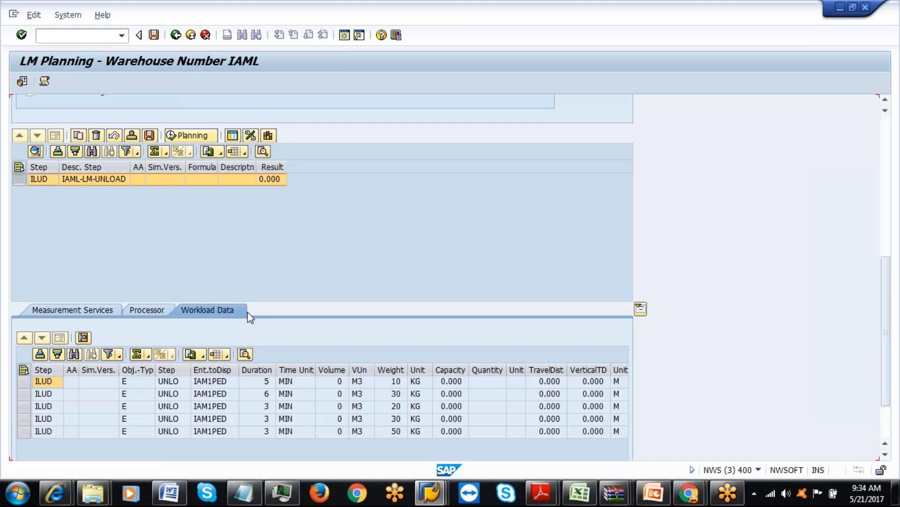
left_click(23, 406)
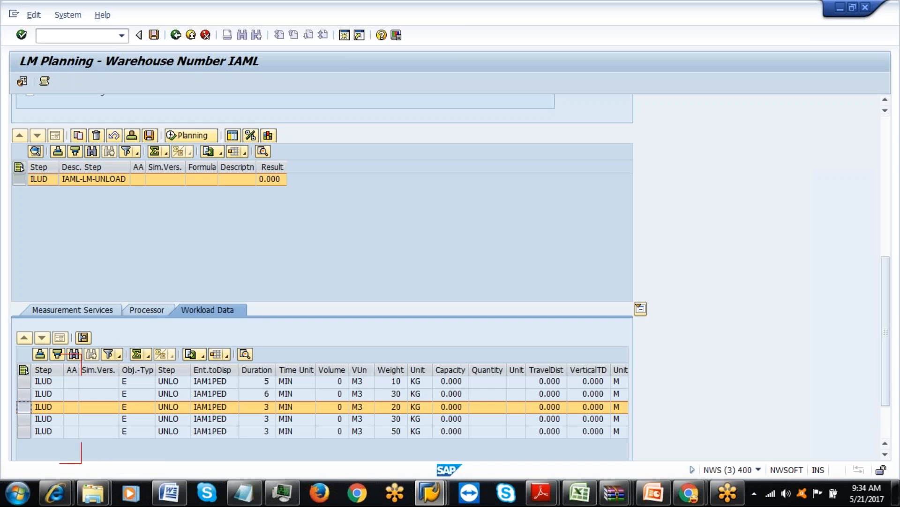
left_click(24, 370)
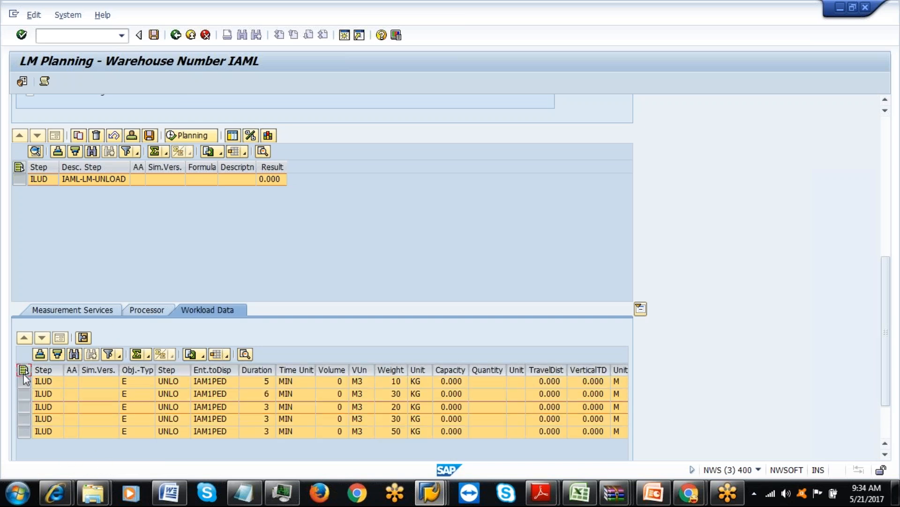
left_click(24, 370)
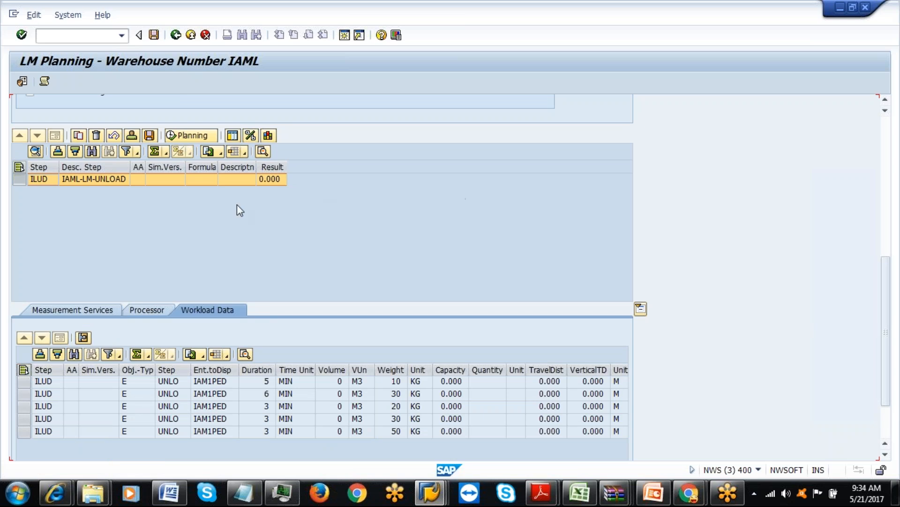
left_click(153, 309)
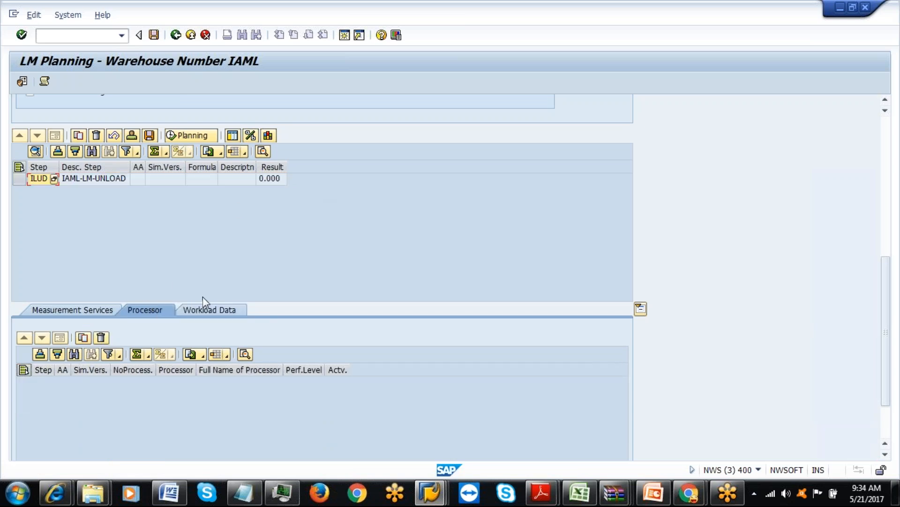
left_click(202, 309)
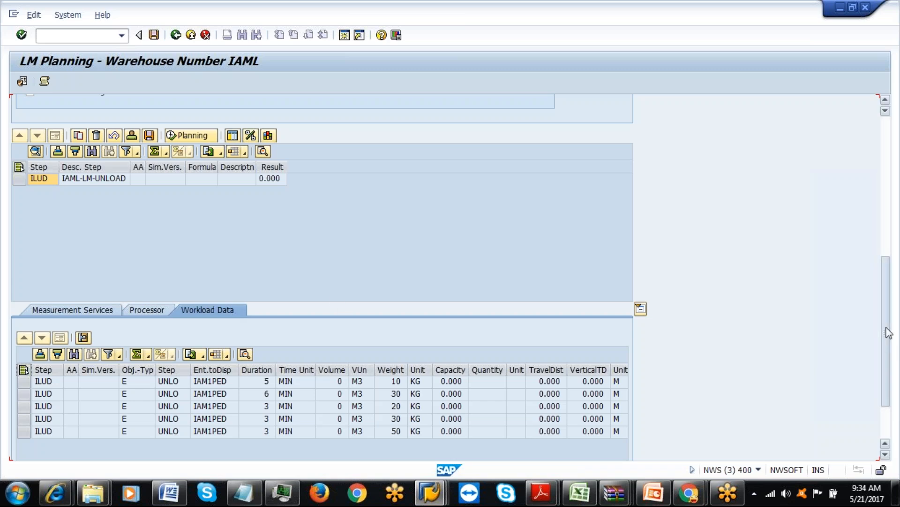
left_click_drag(889, 333, 894, 223)
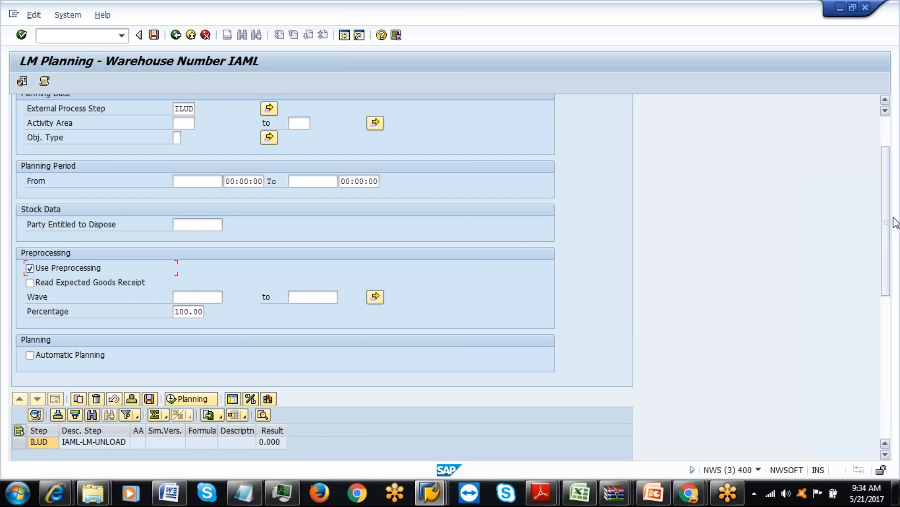
Try to display the ILUD planning formula and dismiss the unreadable IAML ILUD F error log.
left_click(20, 441)
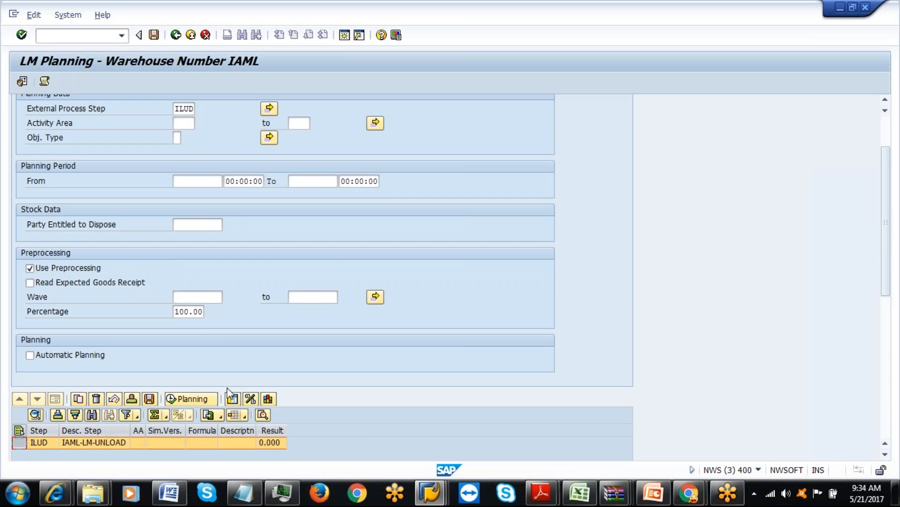
left_click(251, 400)
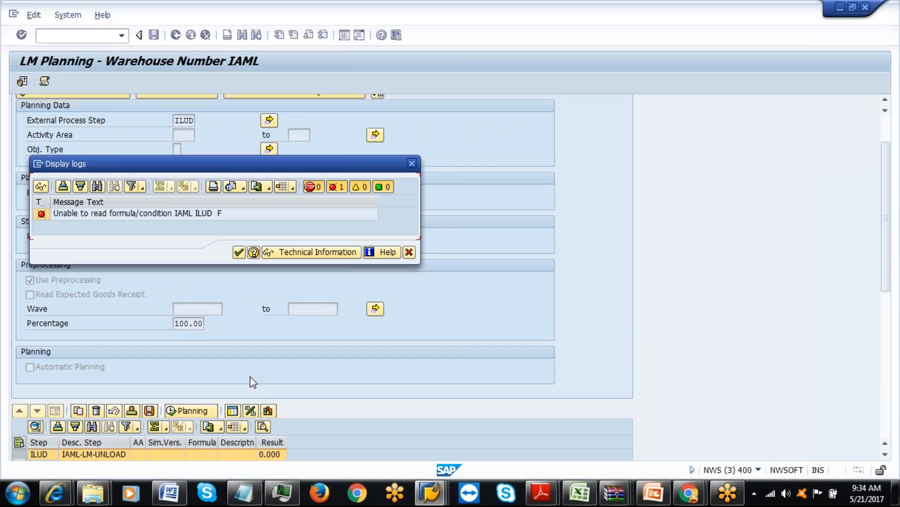
left_click(242, 255)
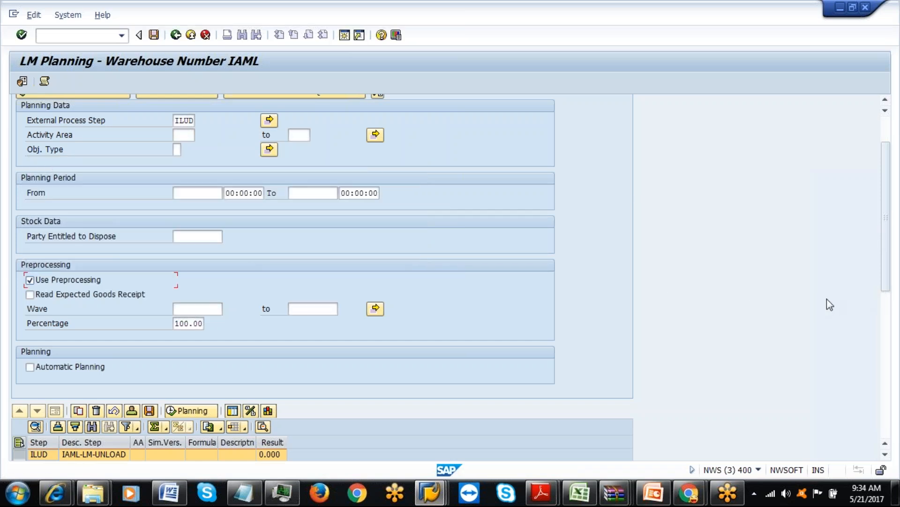
Turn Use Preprocessing off and exit LM Planning to the Easy Access menu.
left_click_drag(886, 271, 885, 231)
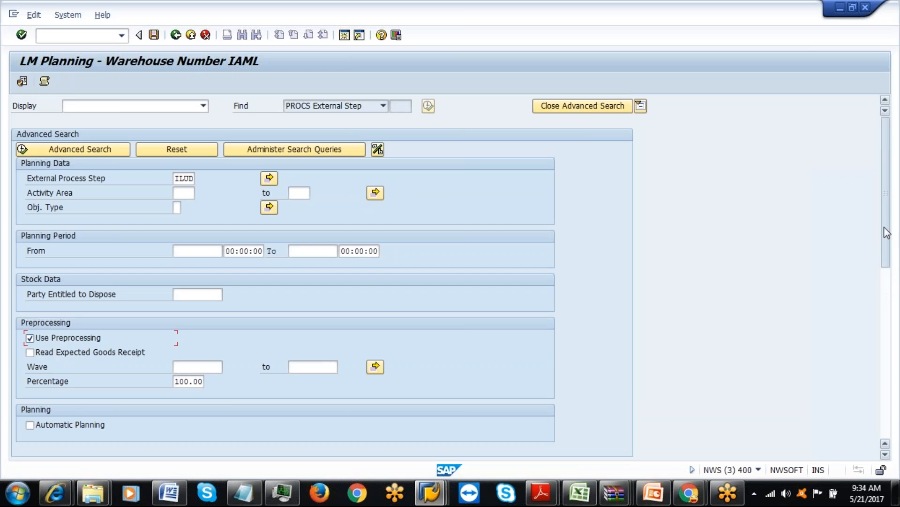
left_click(30, 338)
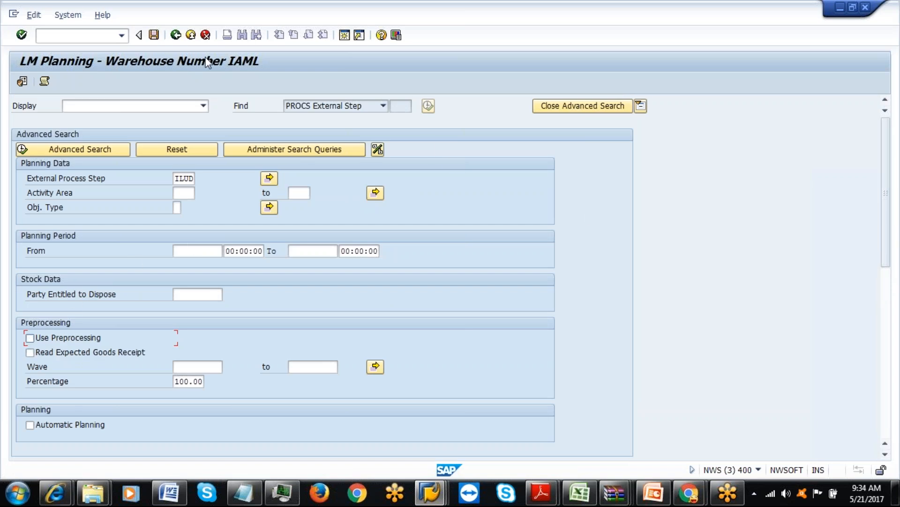
left_click(176, 35)
left_click(122, 36)
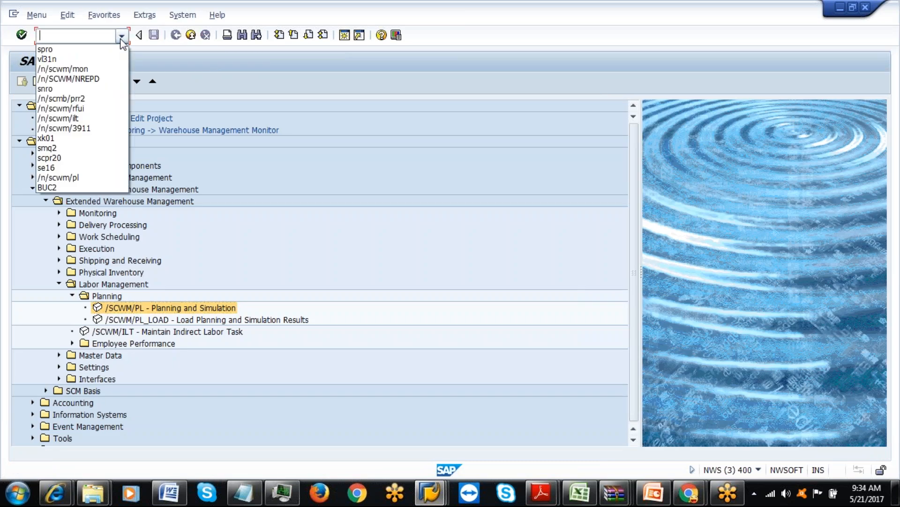
Reopen /n/scwm/pl and run an advanced search with Use Preprocessing on and no process step filter.
left_click(95, 38)
type("/n/scwm/pl")
key("Return")
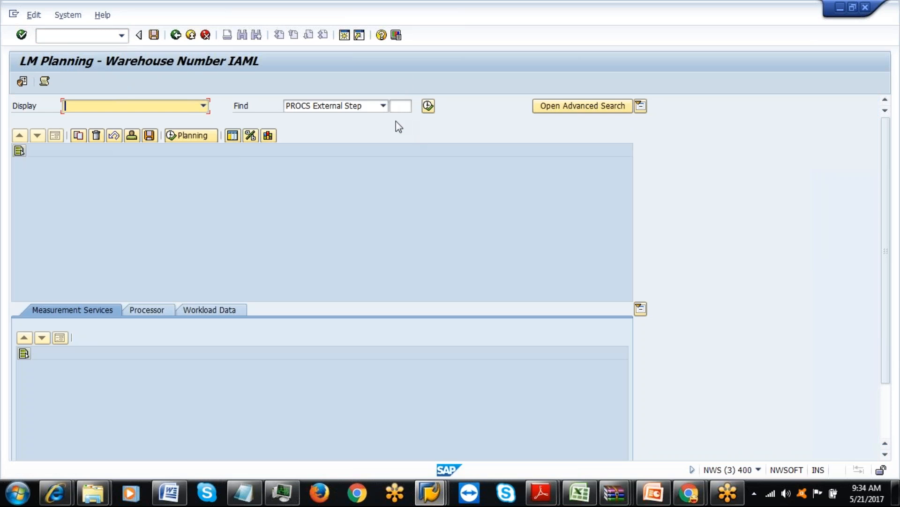
left_click(560, 111)
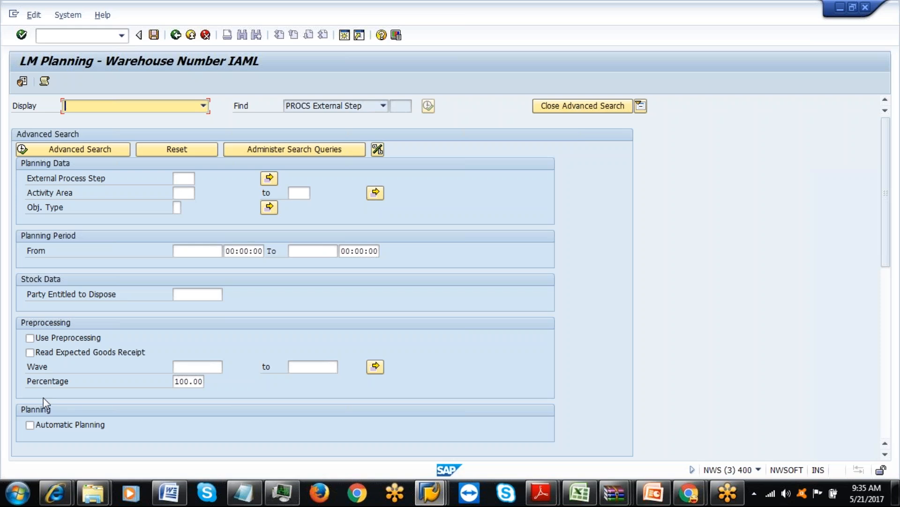
left_click(30, 337)
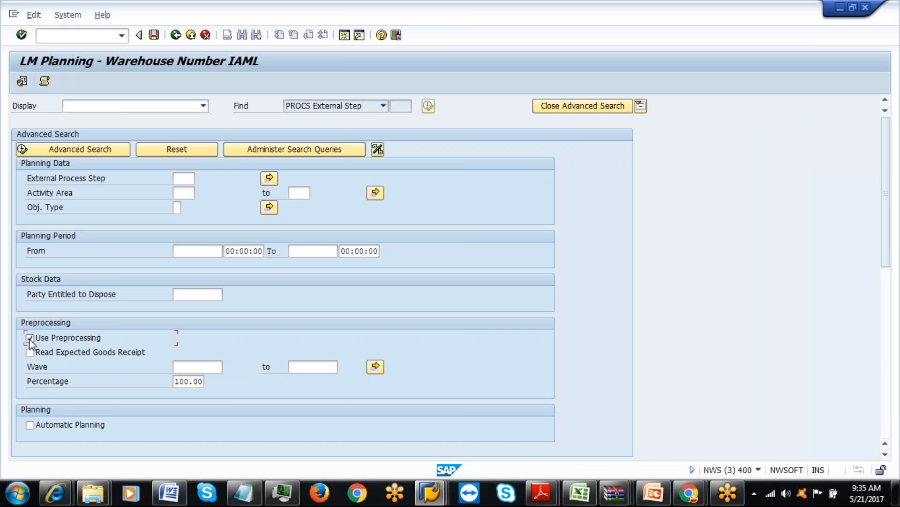
left_click(81, 149)
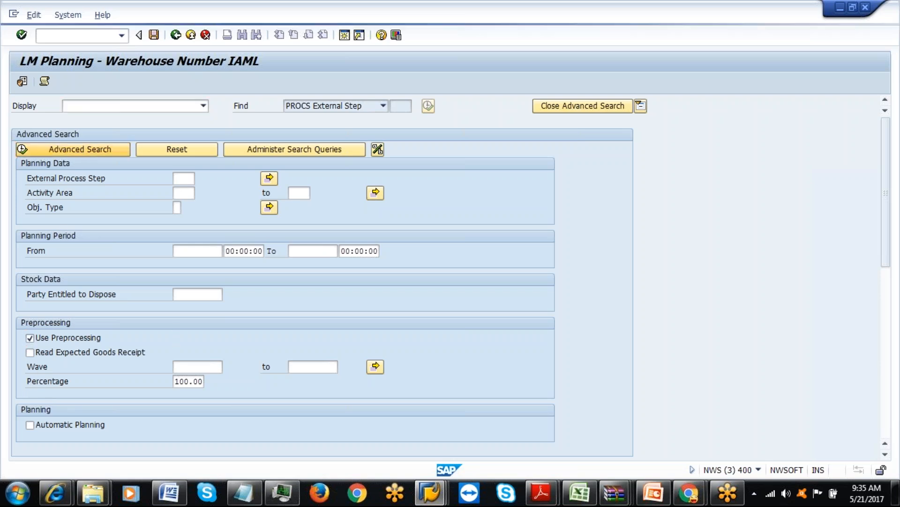
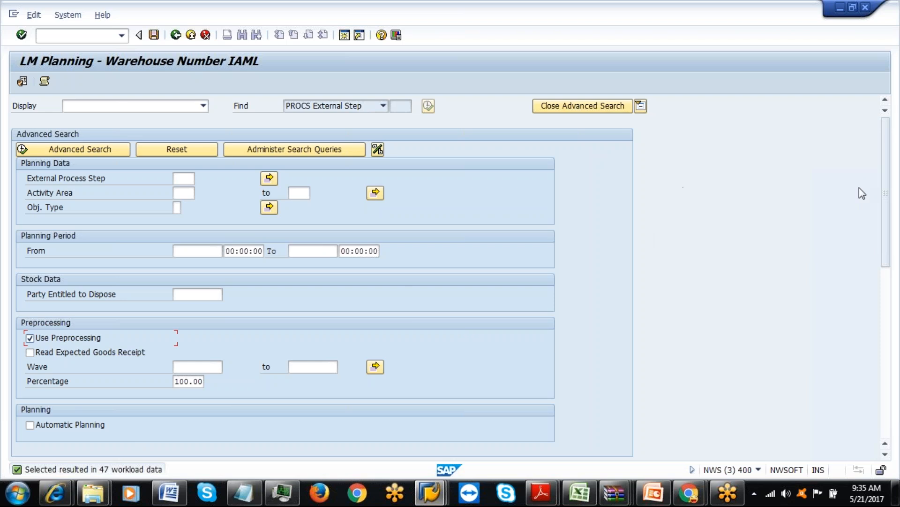
Scroll down to the step results grid and select the ILUD unload step row.
scroll(889, 244, "down", 5)
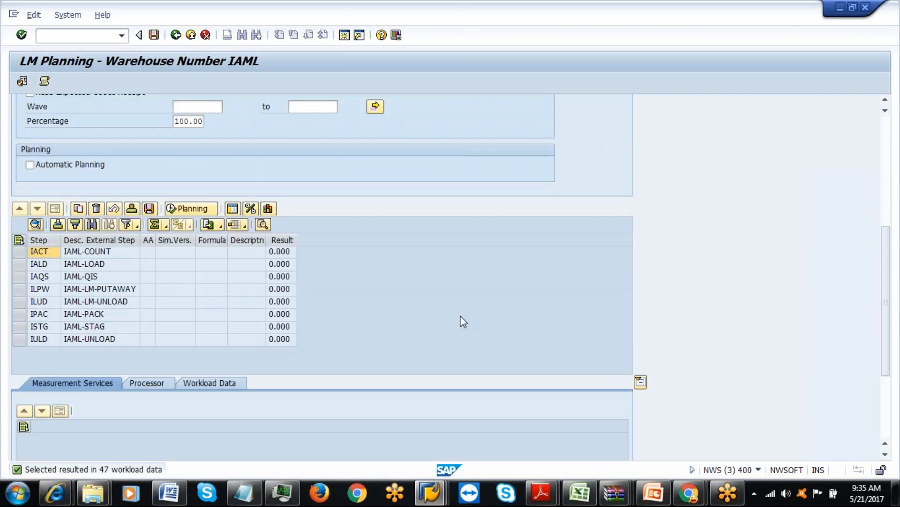
left_click(19, 302)
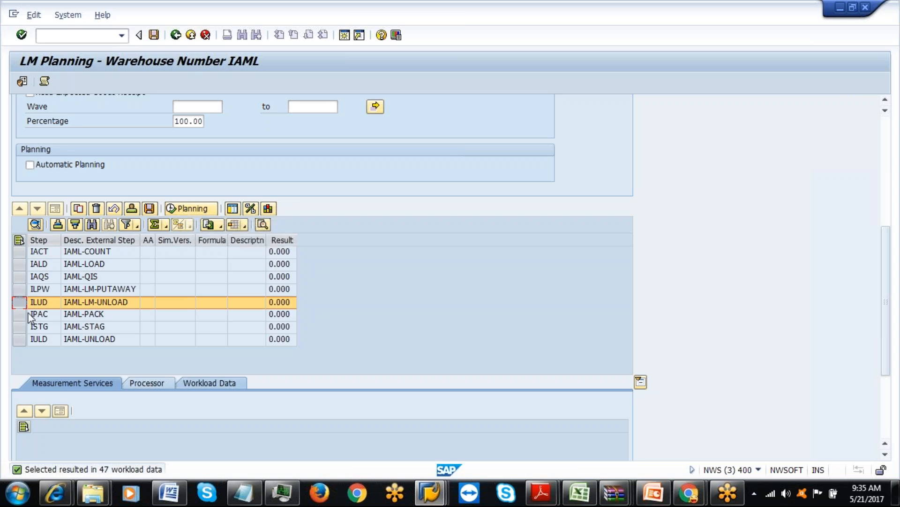
left_click(38, 302)
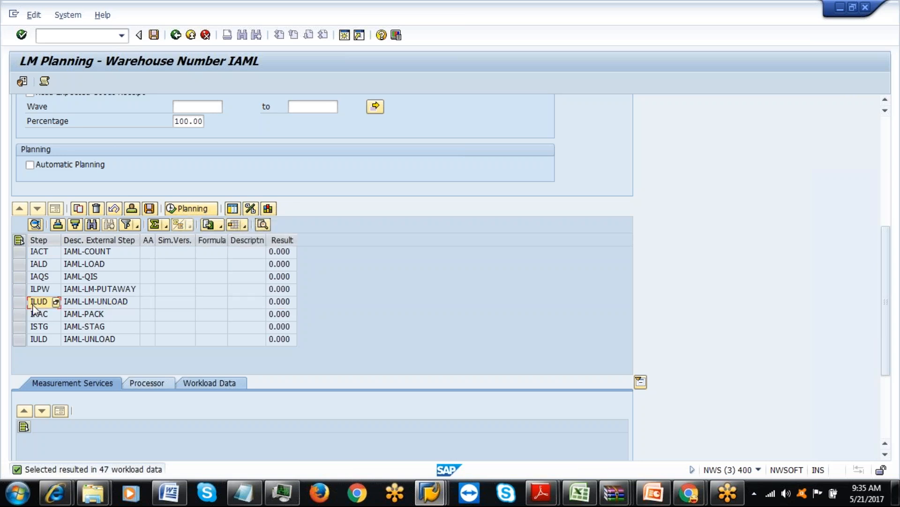
left_click(20, 252)
left_click(19, 264, "shift")
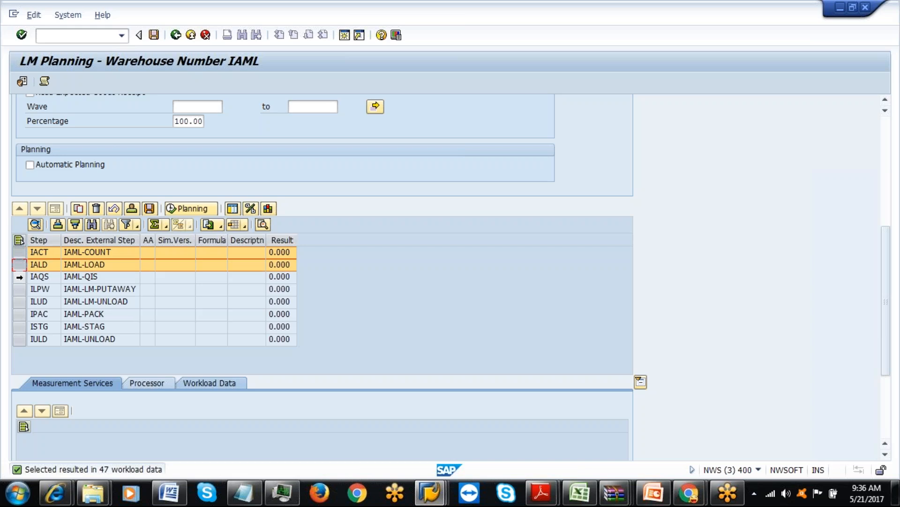
left_click(20, 276, "shift")
left_click(19, 289, "shift")
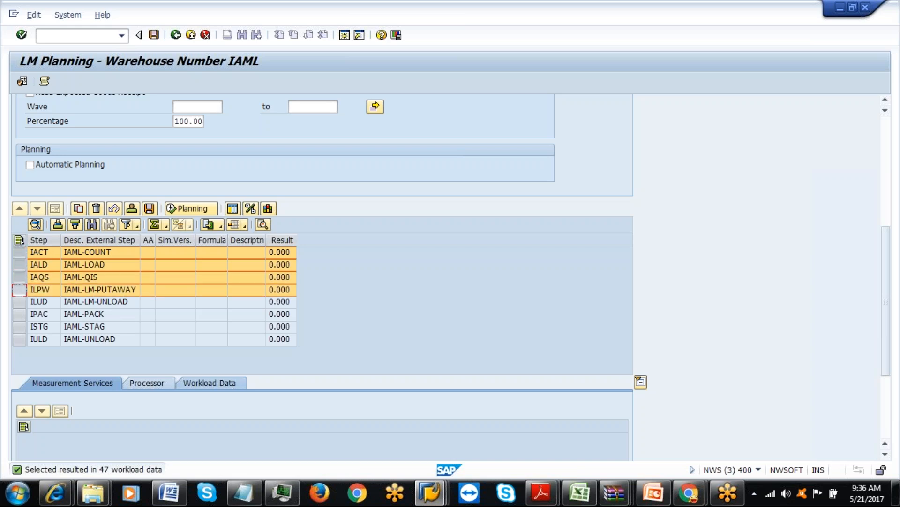
left_click(19, 289, "ctrl")
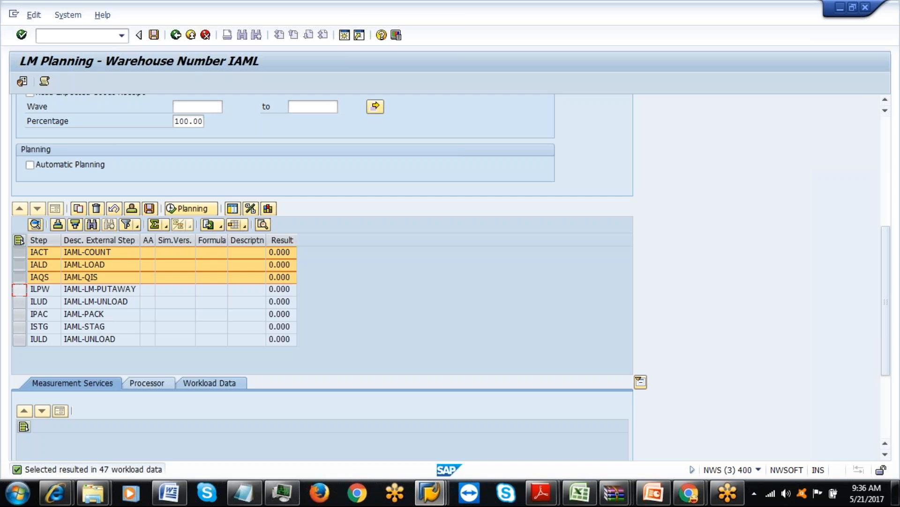
left_click(101, 209)
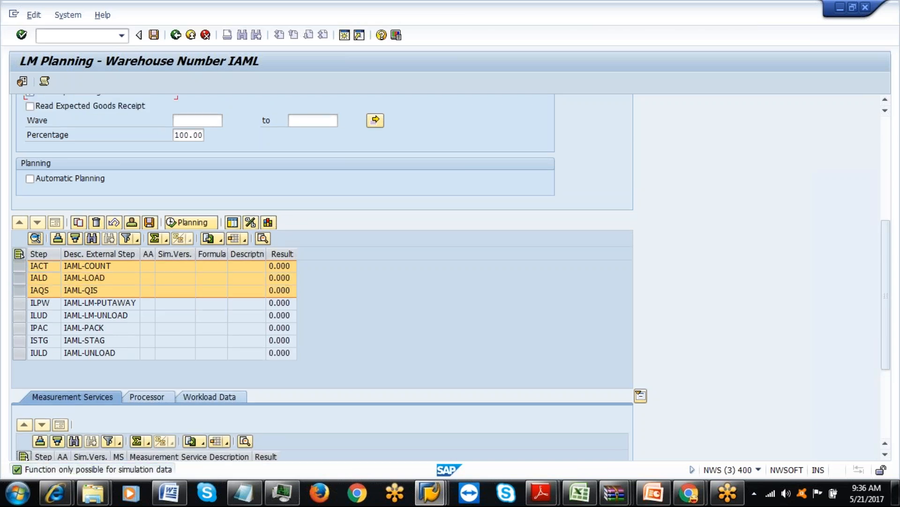
left_click(19, 265)
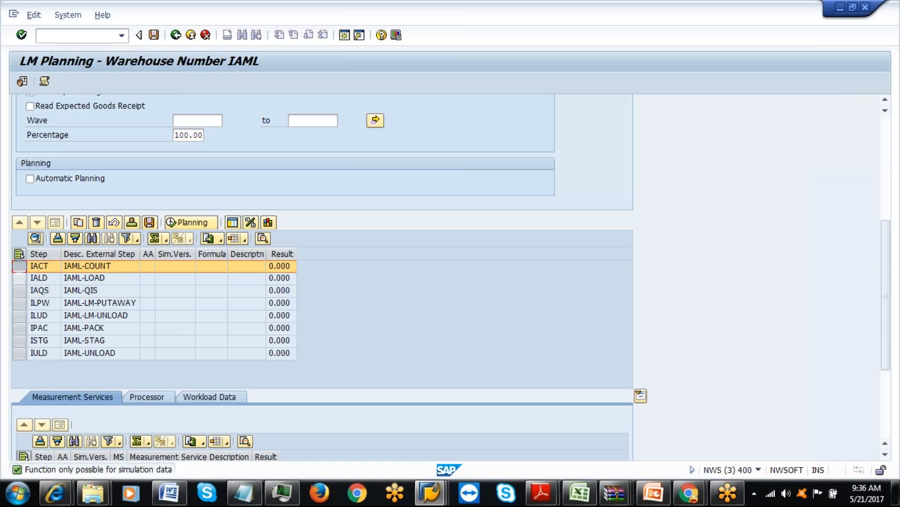
left_click(19, 278)
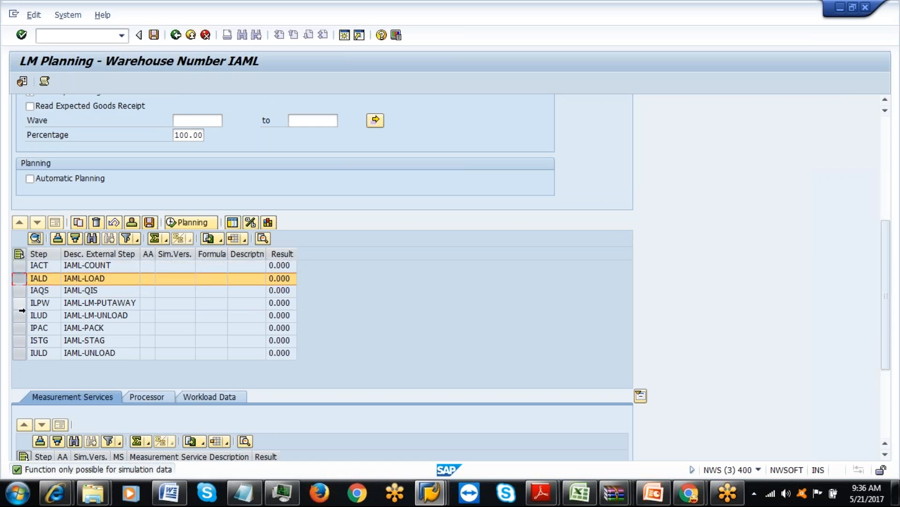
left_click(22, 316)
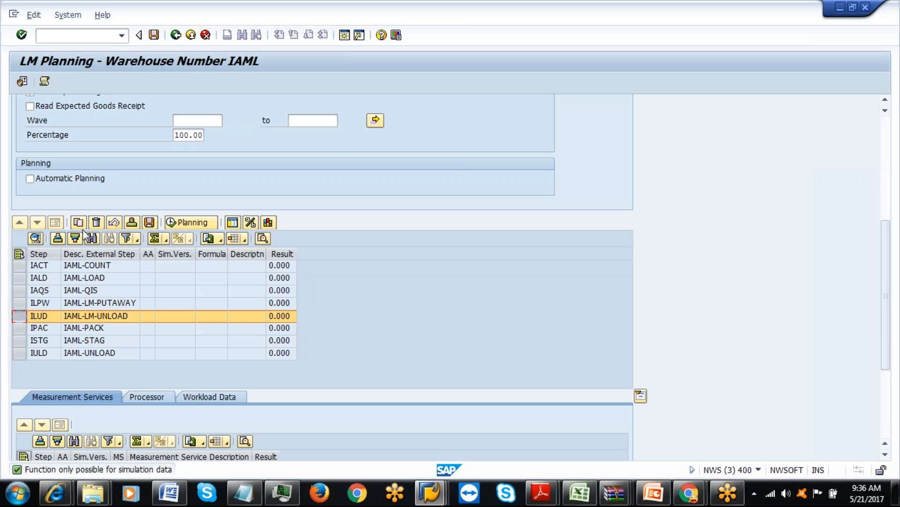
left_click(177, 225)
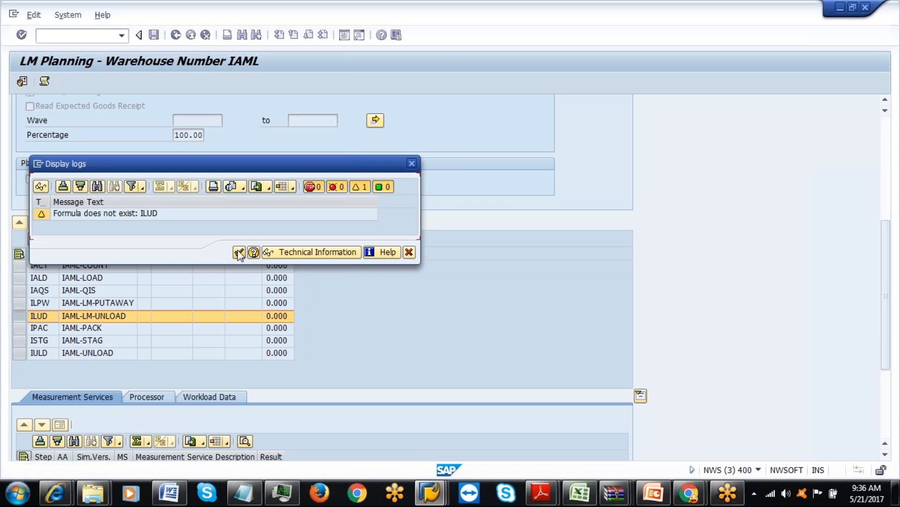
left_click(240, 253)
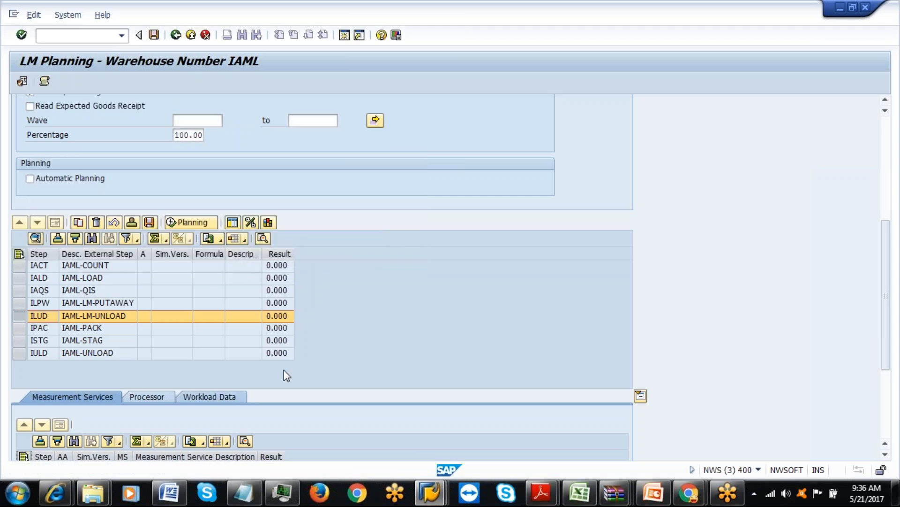
left_click_drag(888, 255, 890, 299)
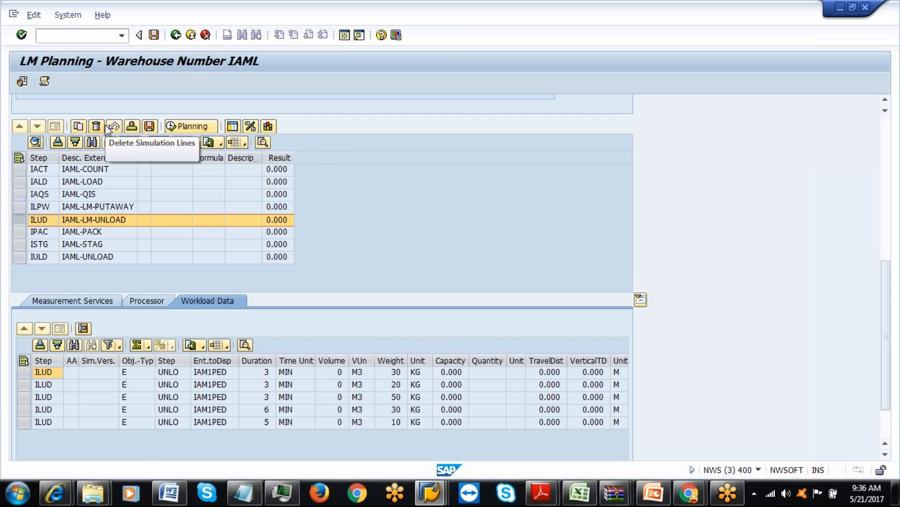
Generate ILUD simulation version 1 and show its processor entry: 0 processors, level 0.0.
left_click(78, 127)
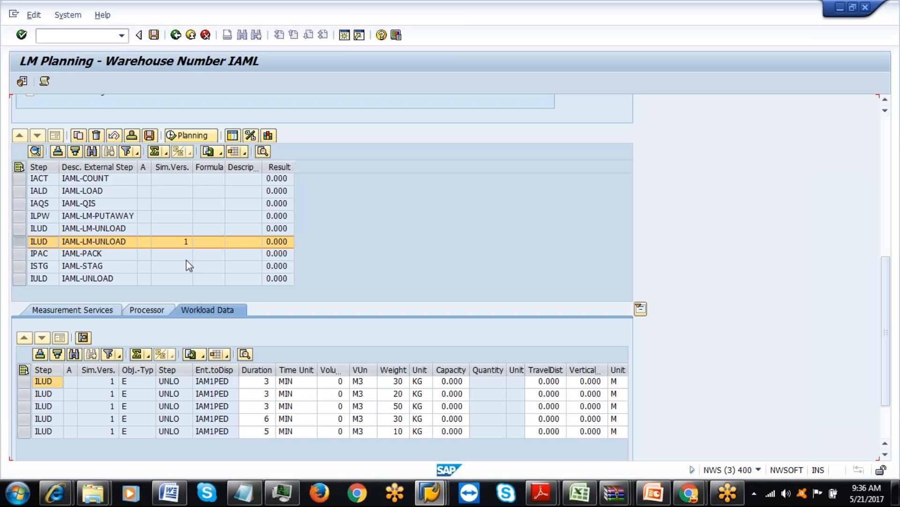
left_click(157, 310)
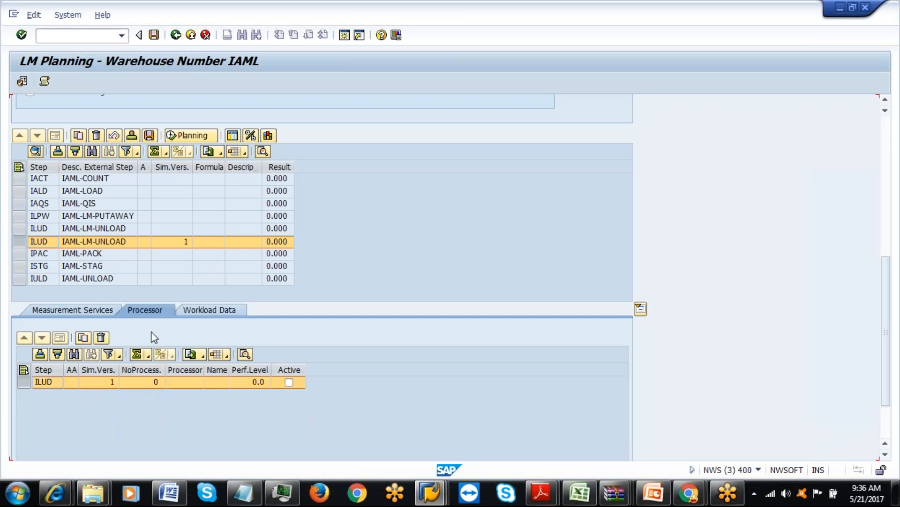
Set the ILUD simulation's number of processors to 1.
left_click(151, 386)
left_click(176, 383)
left_click(159, 381)
key("Delete")
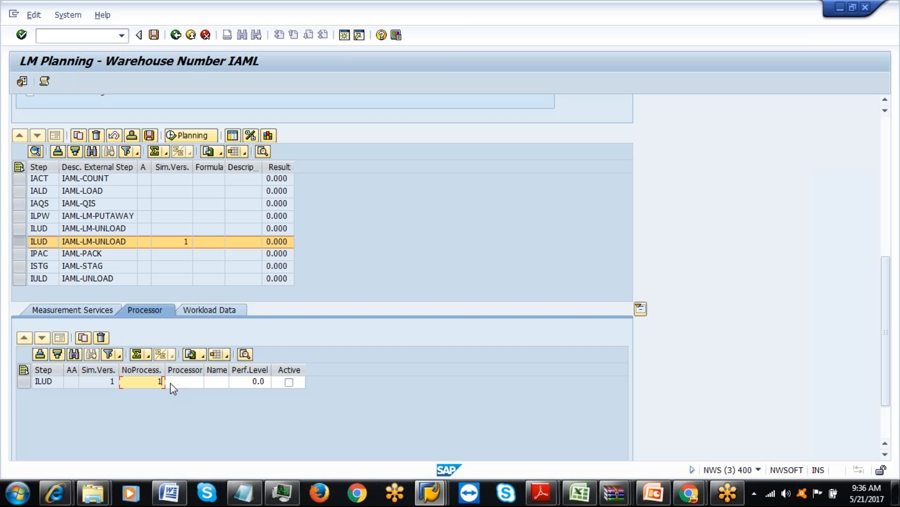
key("Return")
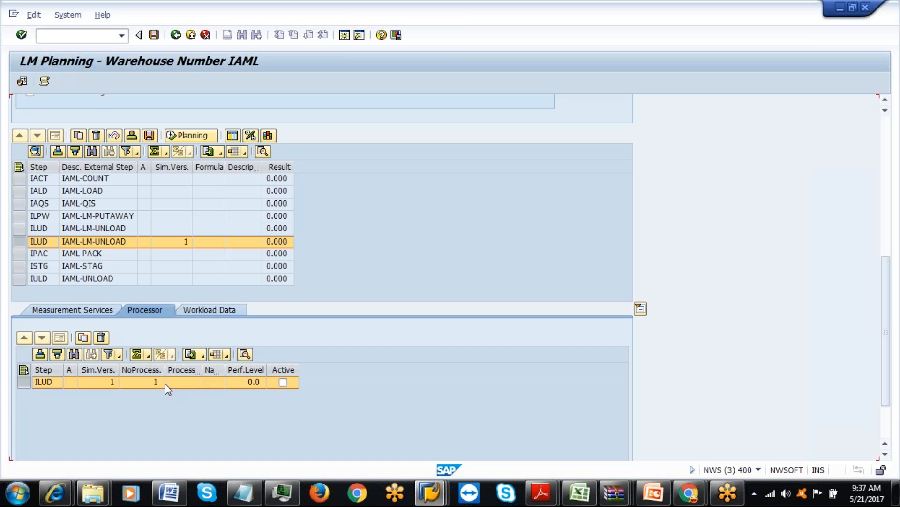
Assign processor 202, mark it active, and save the planning data.
left_click(176, 385)
type("202")
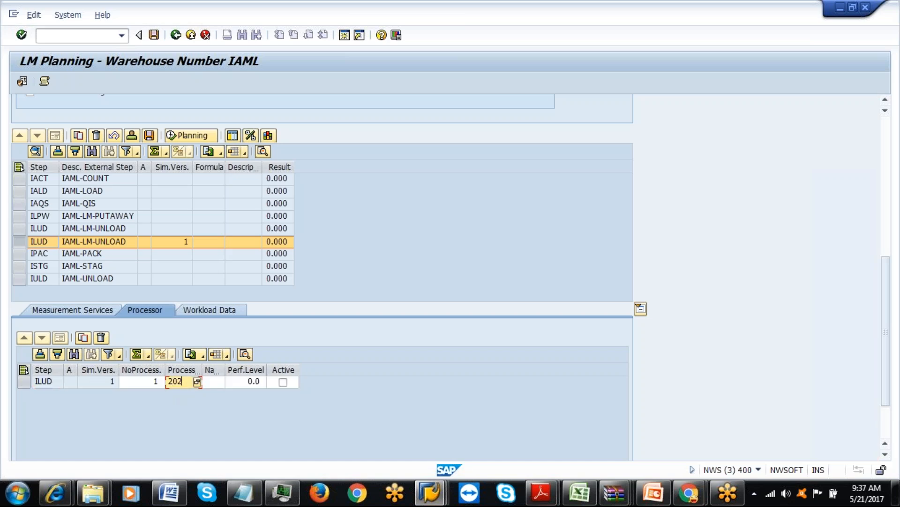
key("Return")
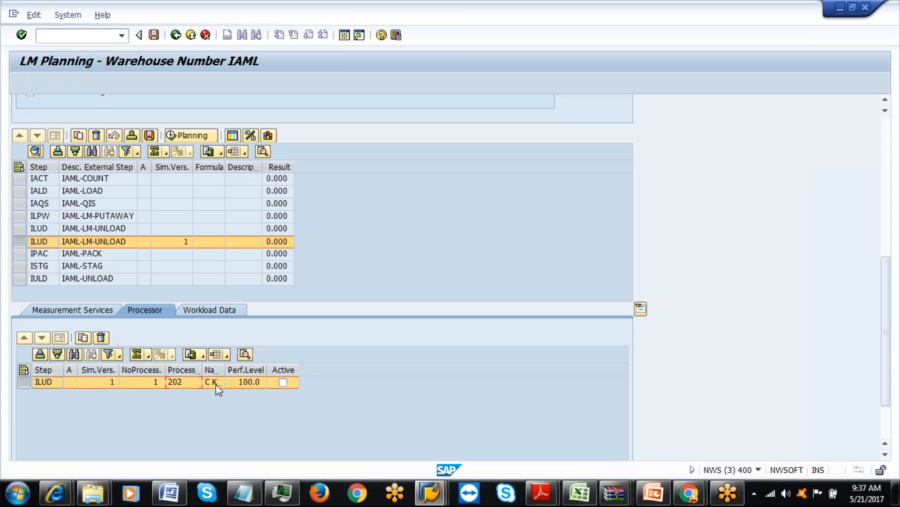
left_click(282, 381)
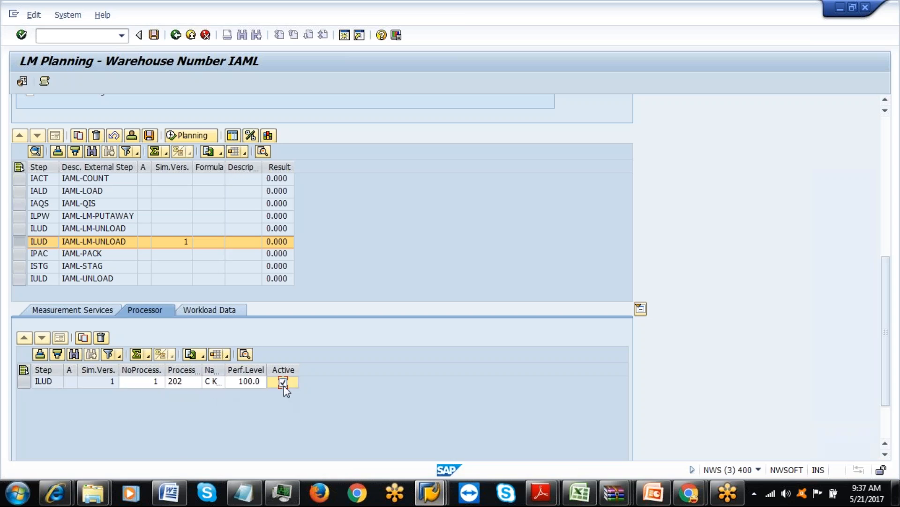
left_click(149, 136)
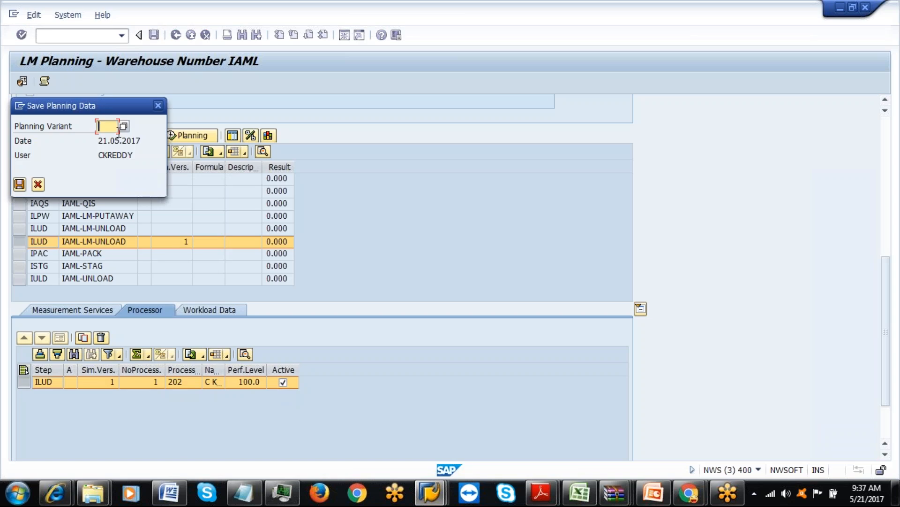
Save the planning results under variant 125.
left_click(19, 184)
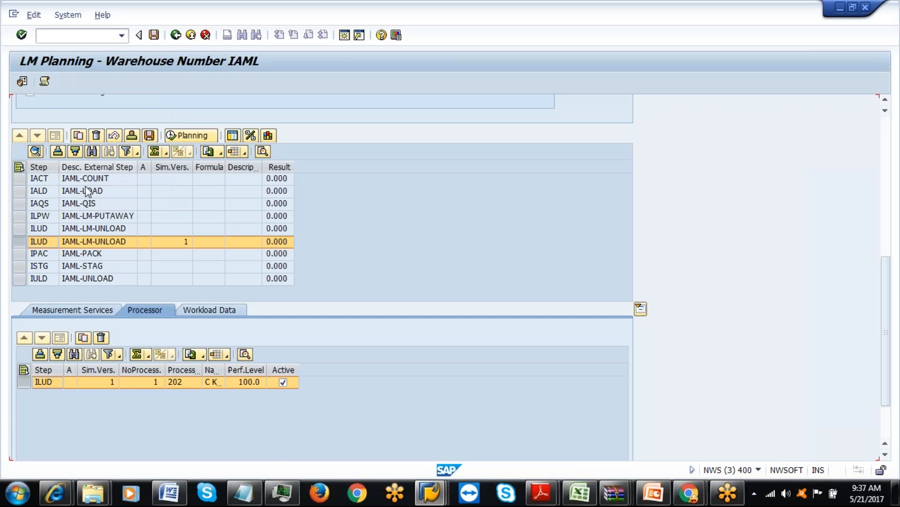
left_click(149, 136)
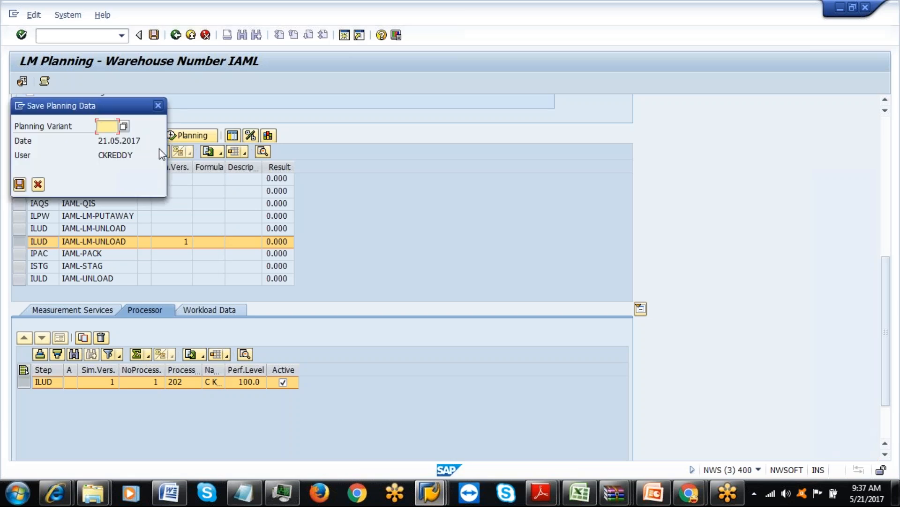
left_click(108, 126)
key("F4")
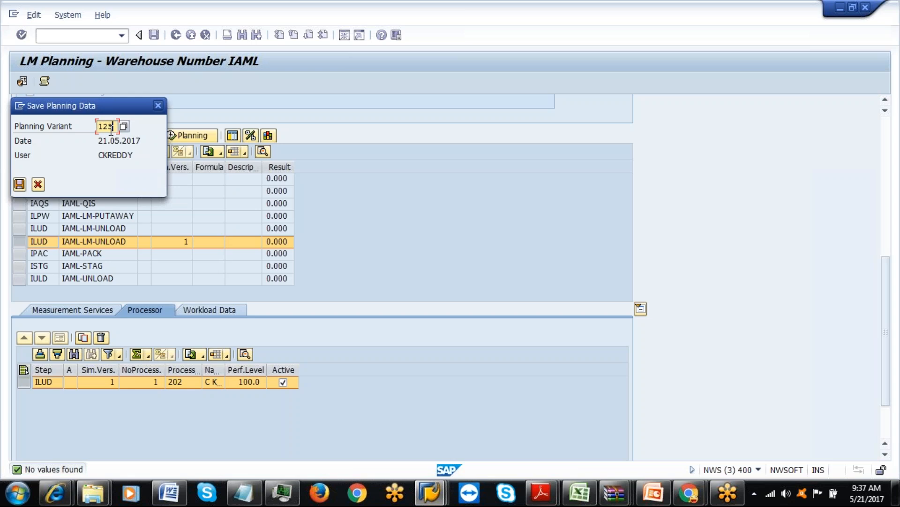
type("125")
key("Return")
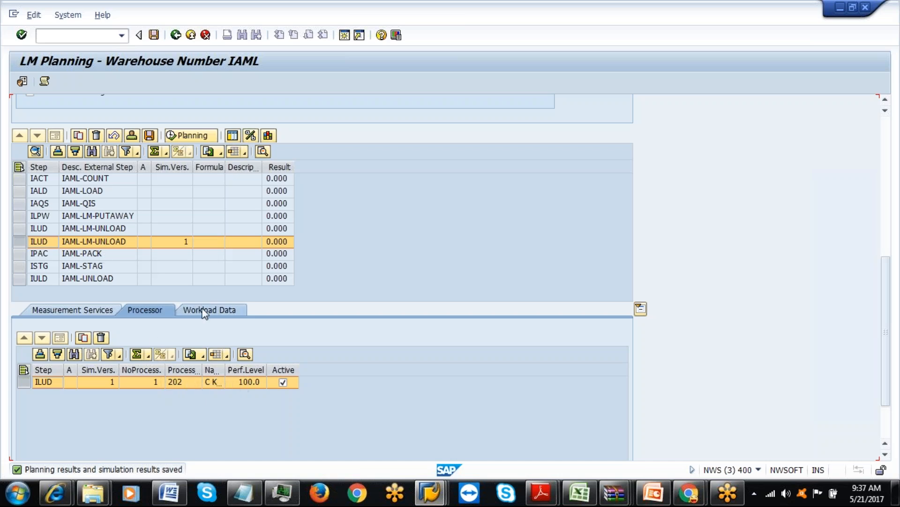
Review the five ILUD workload rows, then switch to the Display IMG window.
left_click(221, 310)
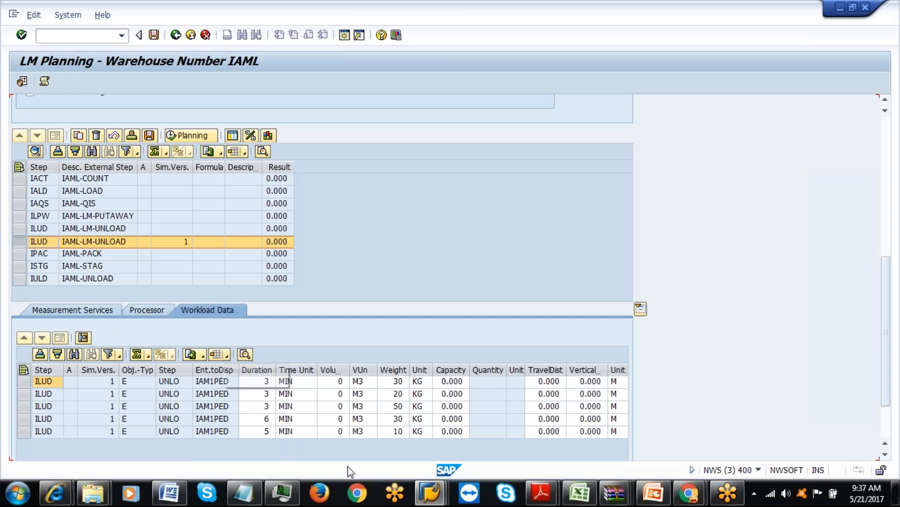
mouse_move(434, 490)
left_click(575, 425)
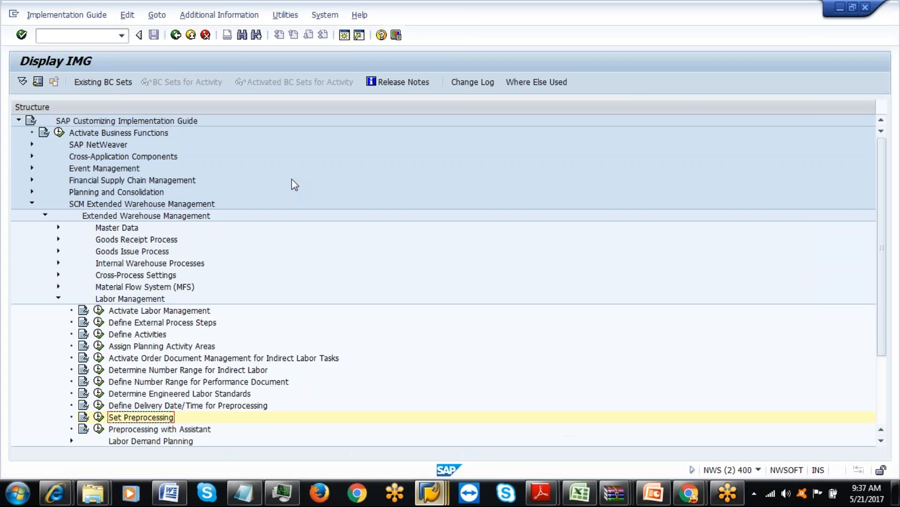
Open the Warehouse Management Monitor (/n/scwm/mon) and list Planned Workload for step ILUD.
left_click(197, 36)
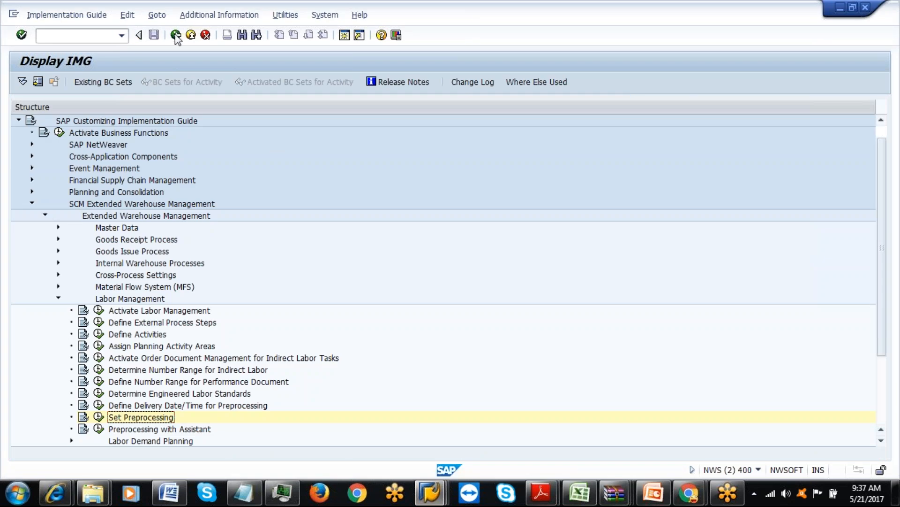
left_click(122, 36)
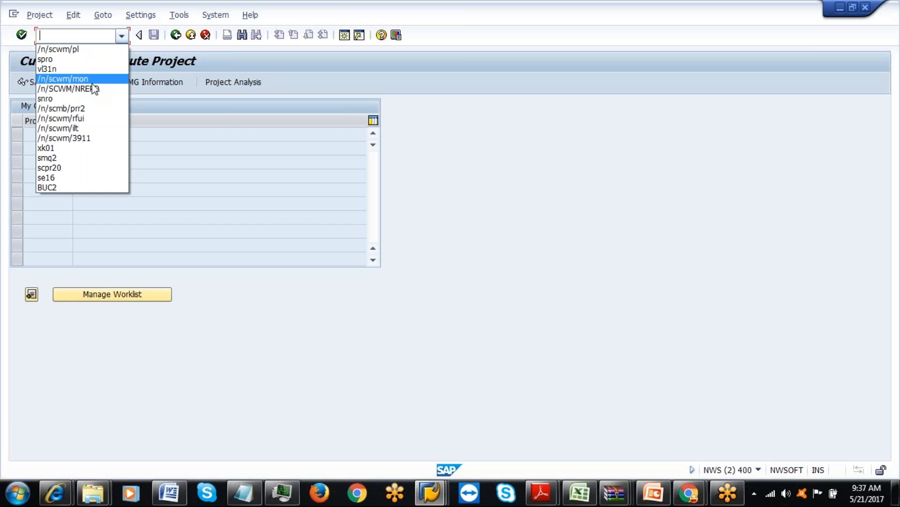
left_click(92, 82)
key("Return")
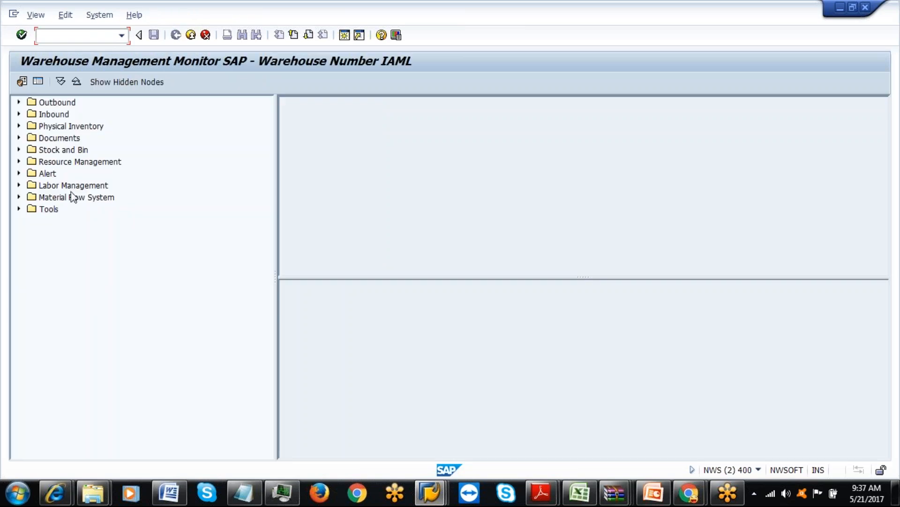
left_click(19, 139)
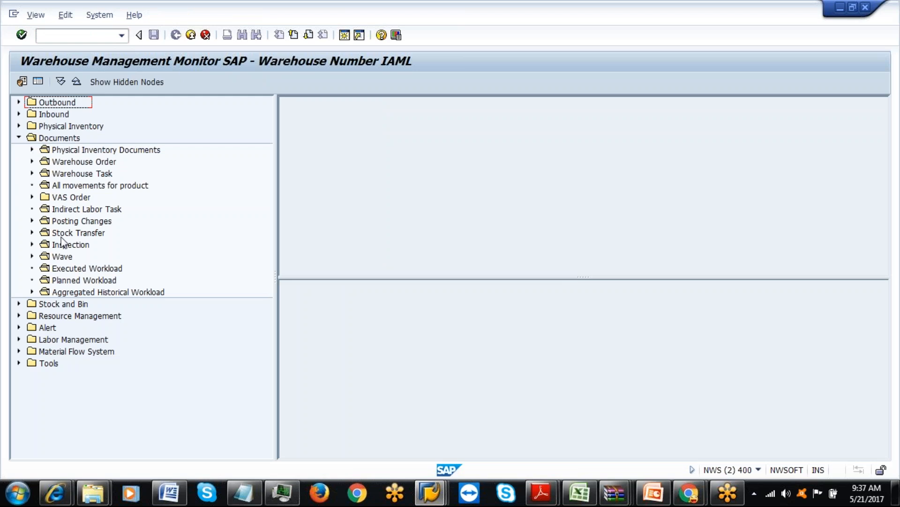
double_click(65, 282)
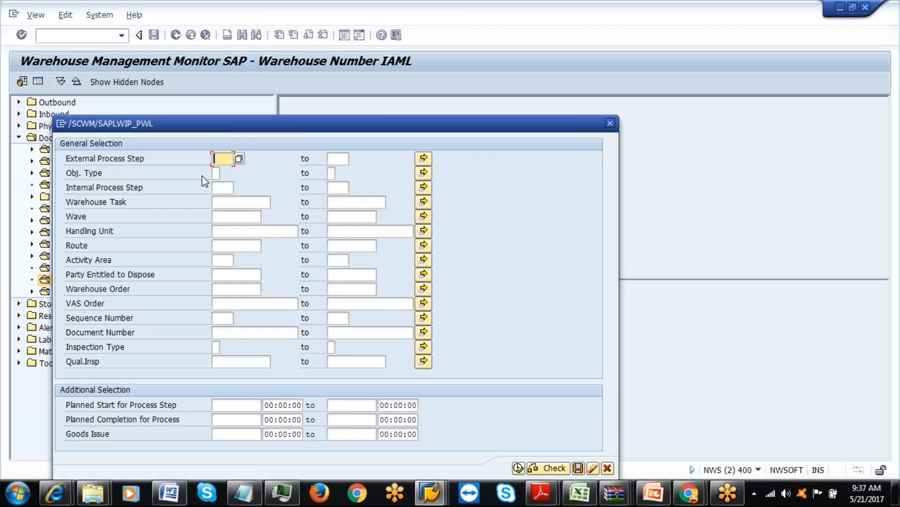
type("ILUD")
left_click(518, 467)
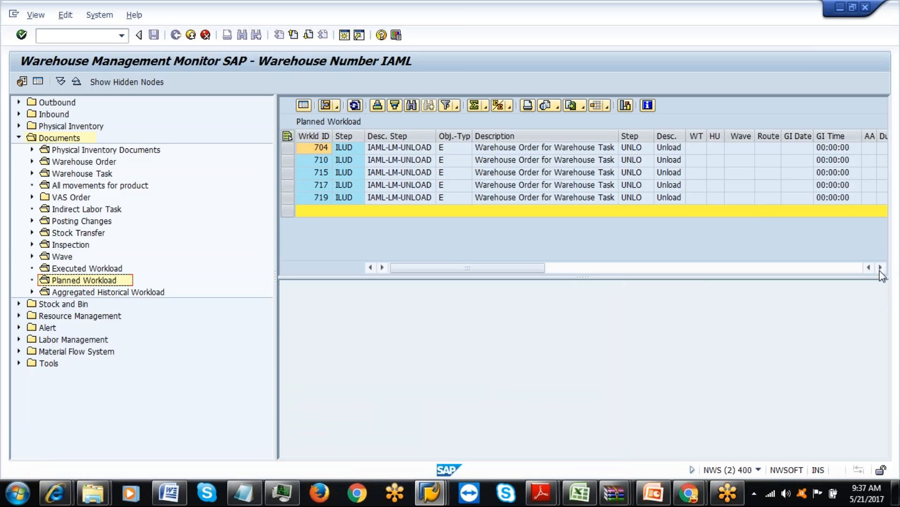
Scroll right through the planned workload list and select the Whse Order column values 3906–3915.
left_click(880, 267)
left_click(880, 267)
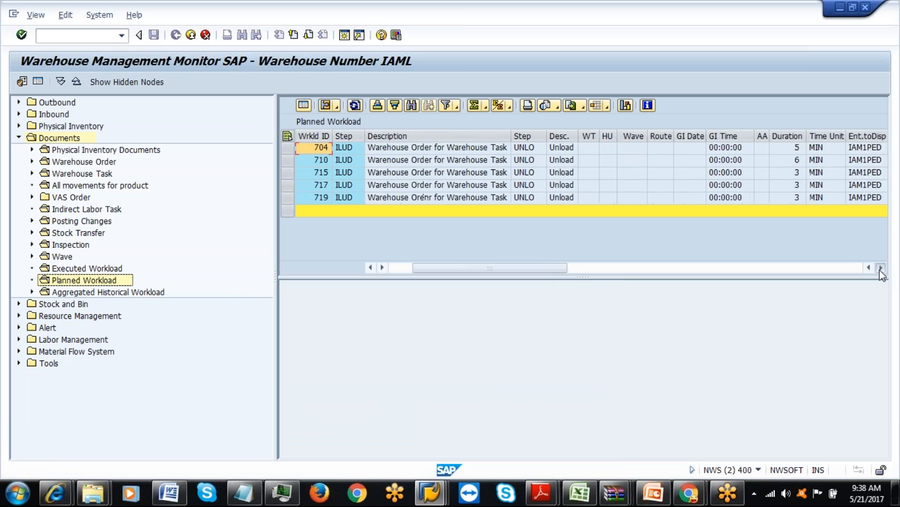
left_click(880, 267)
left_click(881, 267)
left_click(880, 267)
left_click(880, 267)
left_click(881, 268)
left_click(881, 268)
left_click(880, 267)
left_click(880, 267)
left_click(881, 267)
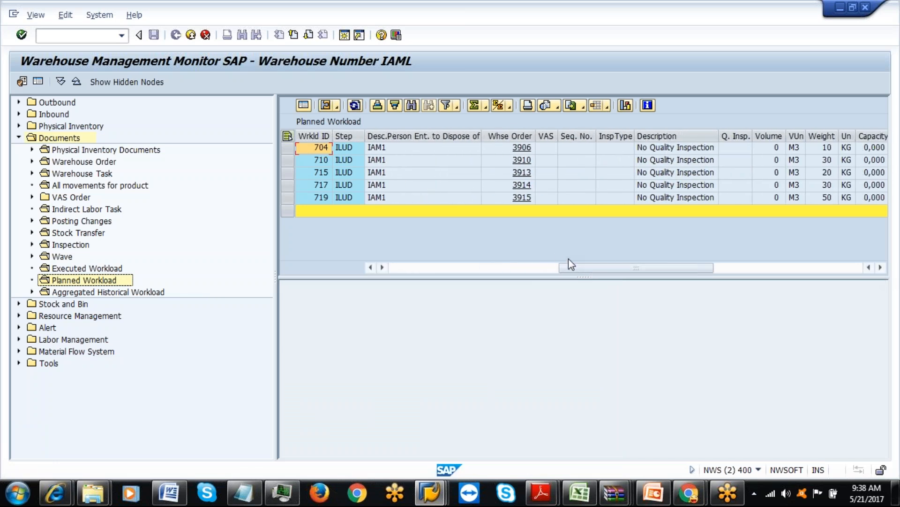
left_click(517, 264)
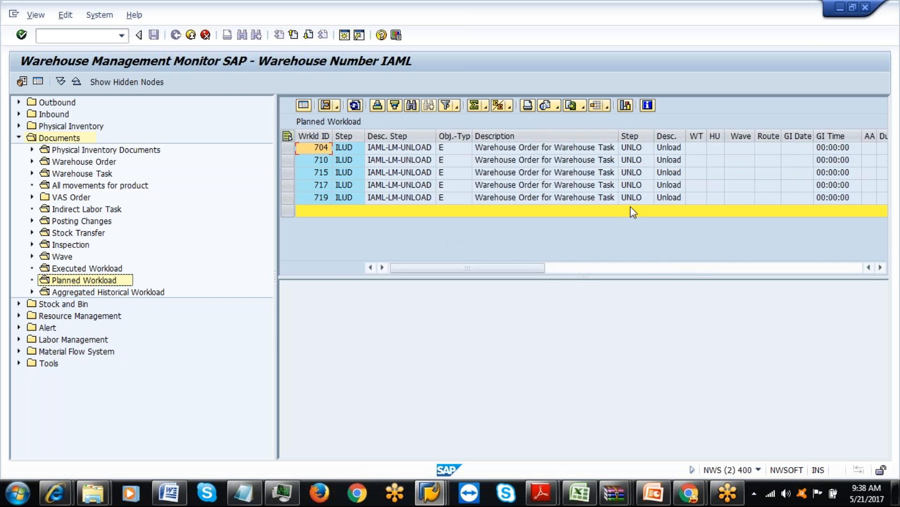
left_click(880, 267)
left_click(880, 267)
left_click(880, 268)
left_click(880, 267)
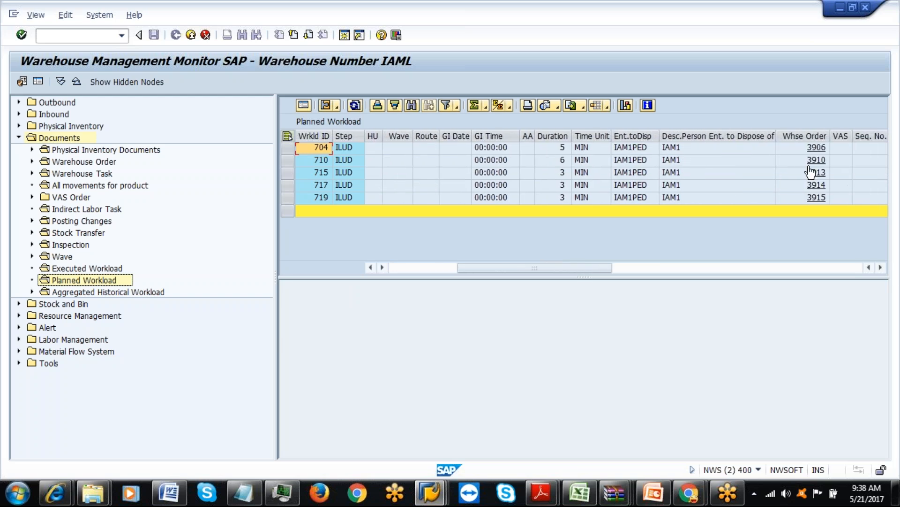
left_click(804, 136)
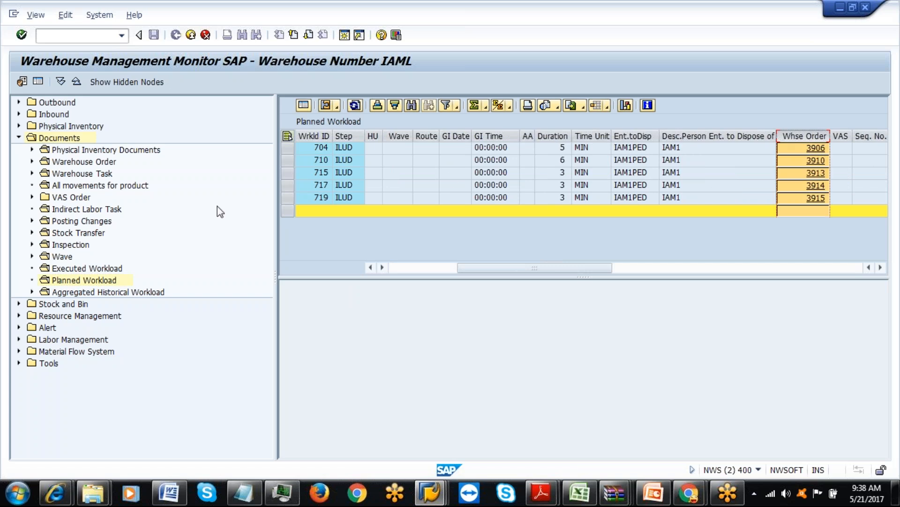
Search Warehouse Orders by pasting the five copied order numbers into multiple selection.
double_click(85, 160)
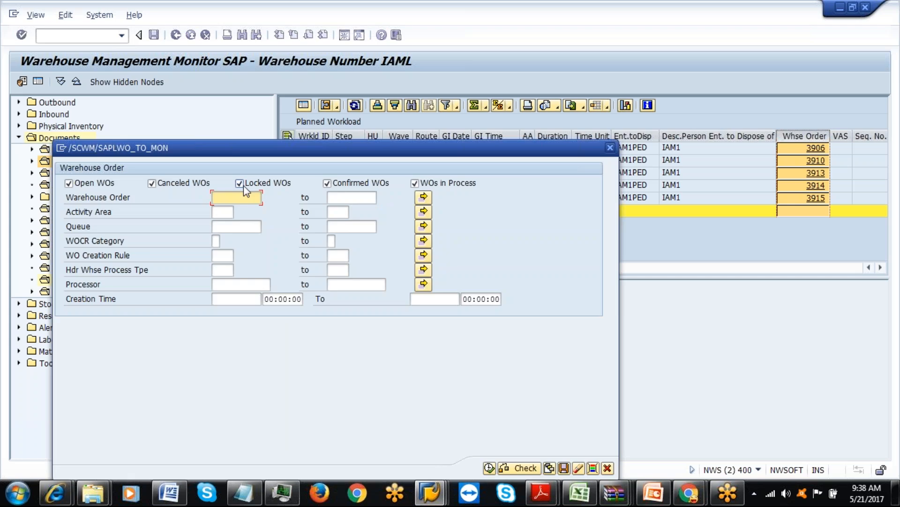
left_click(423, 197)
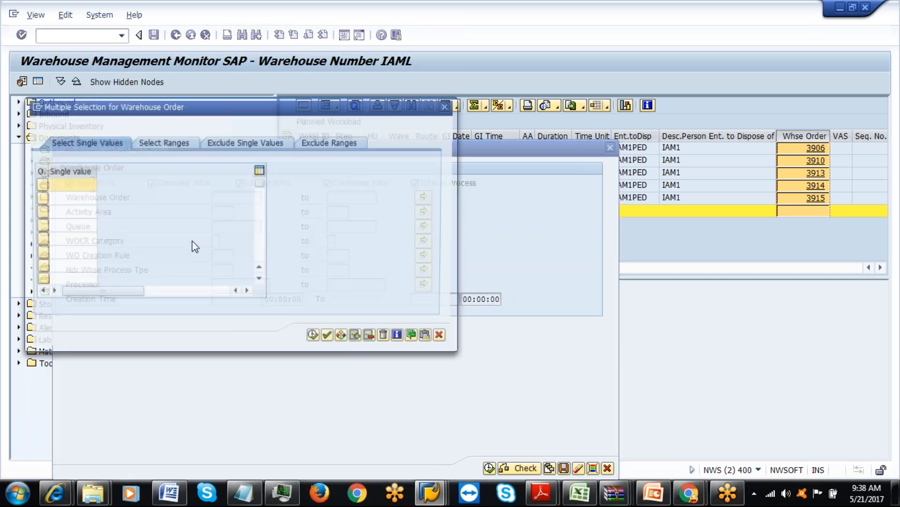
key("shift+F12")
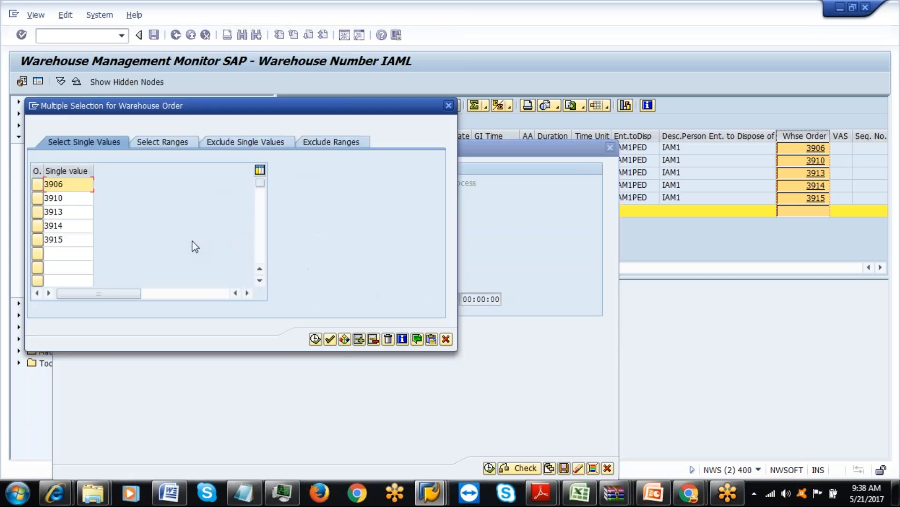
left_click(315, 338)
left_click(489, 468)
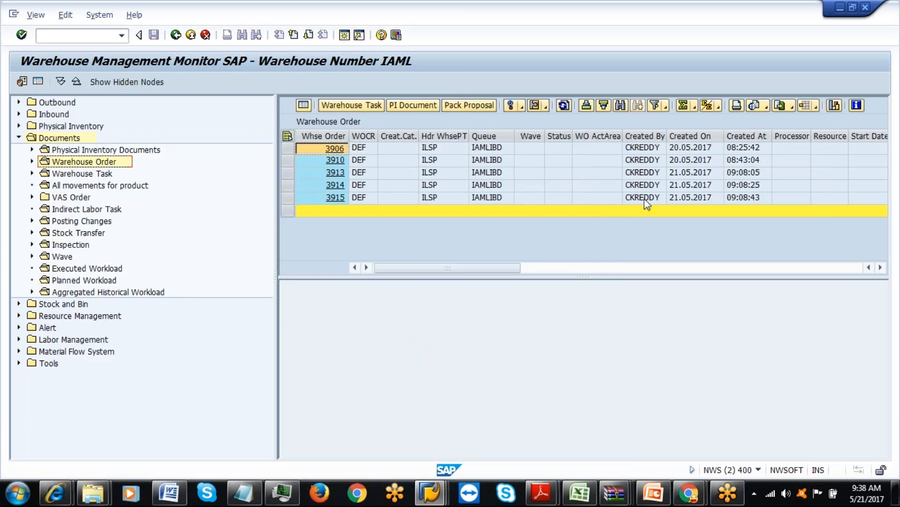
Toggle selection of all warehouse order rows and scroll right to reveal more columns.
left_click(286, 137)
left_click(285, 137)
left_click(286, 137)
left_click(286, 137)
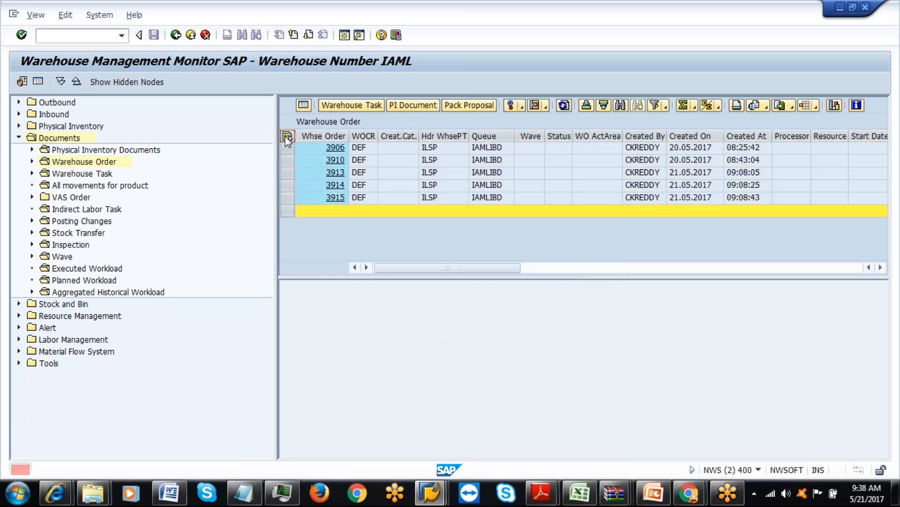
left_click(880, 267)
left_click(881, 267)
left_click(880, 267)
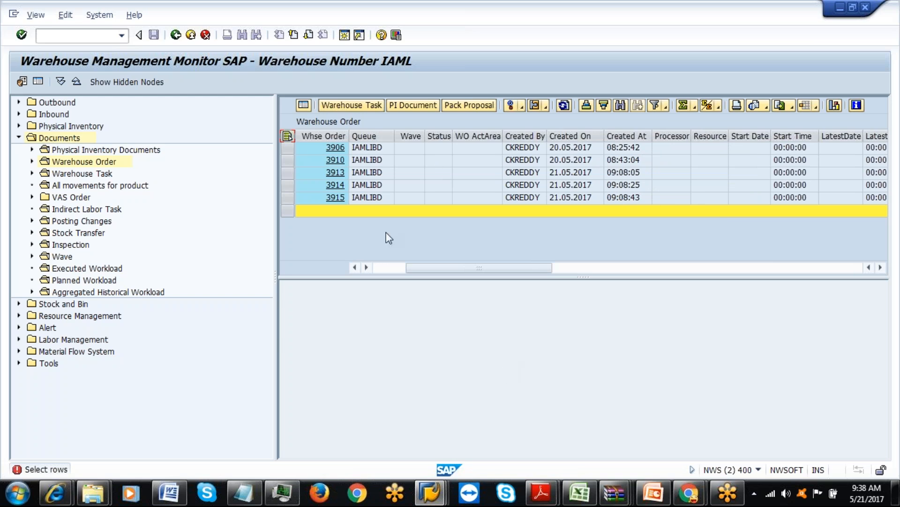
Return to the LM Planning window and restart transaction /n/scwm/pl.
mouse_move(430, 493)
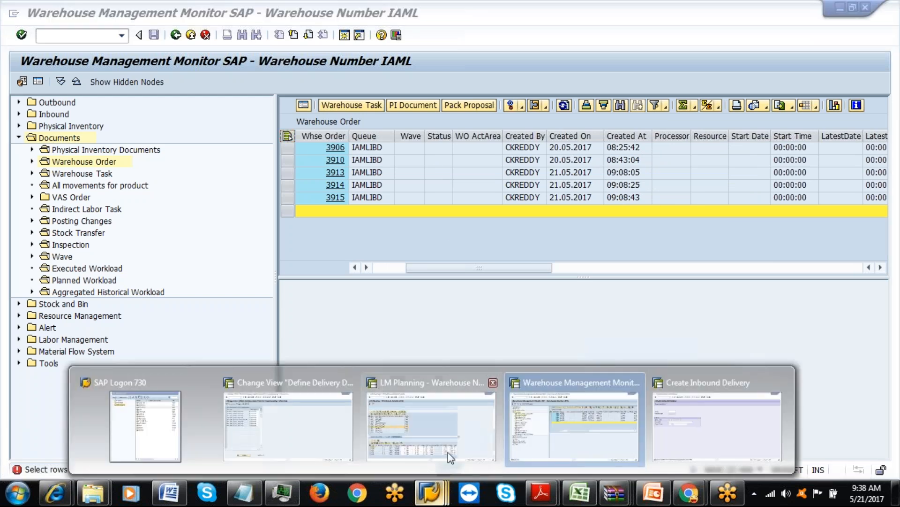
left_click(438, 448)
left_click(176, 34)
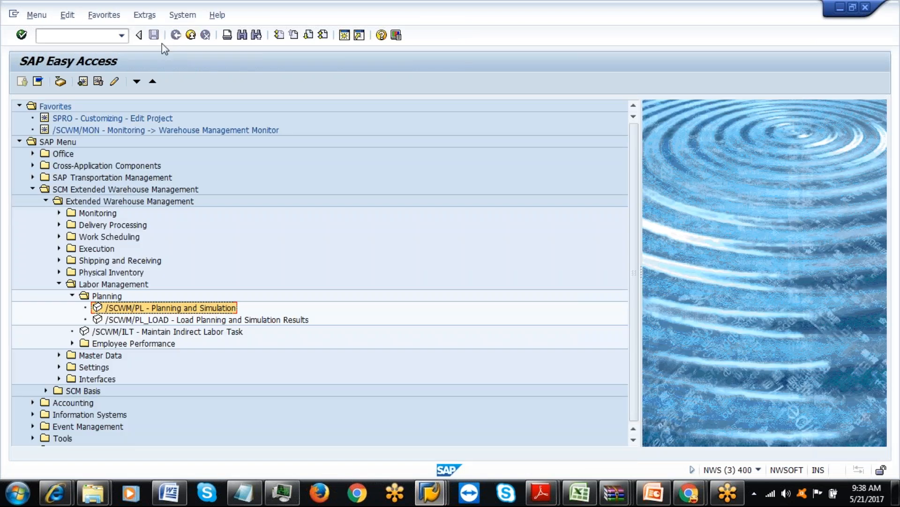
left_click(121, 35)
left_click(104, 60)
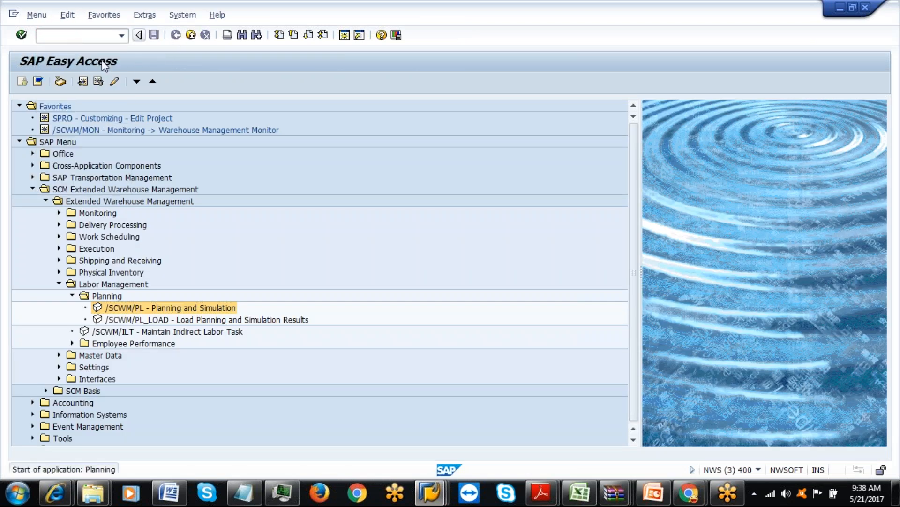
key("Return")
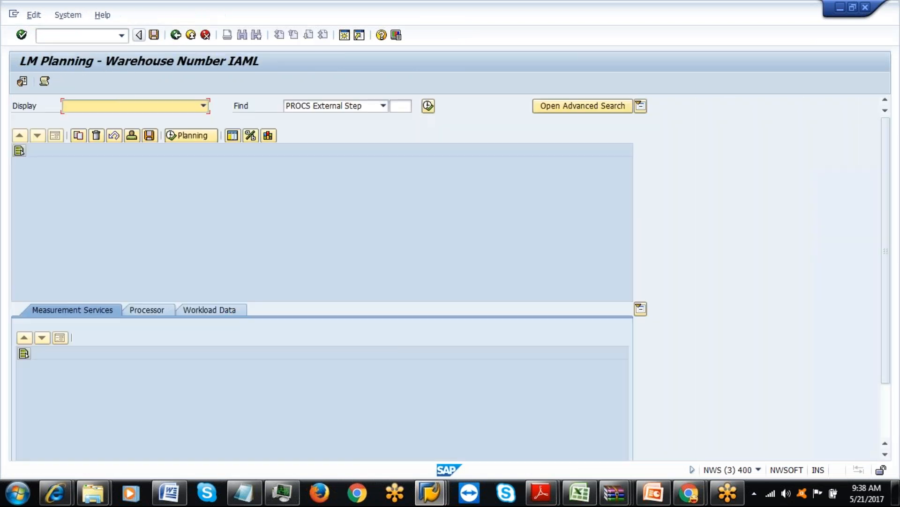
Turn on preprocessing in advanced search and search with object type Delivery Item.
left_click(577, 108)
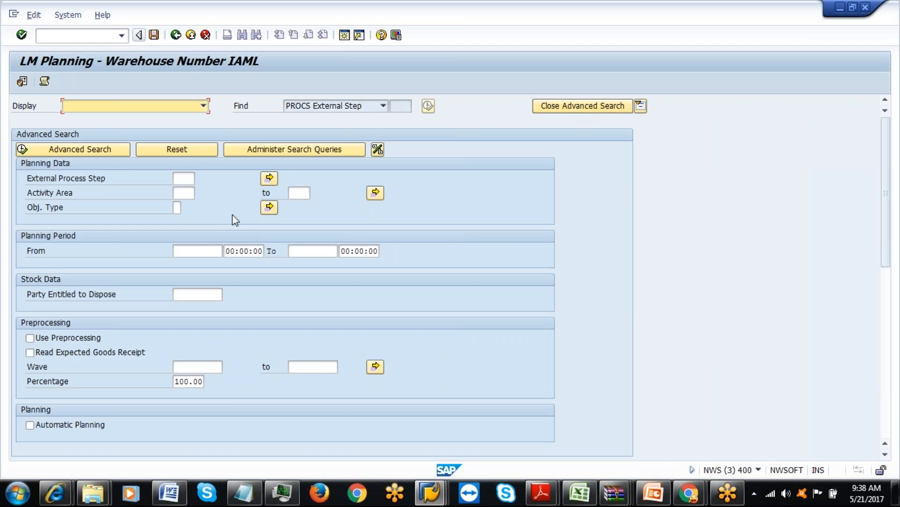
left_click(30, 338)
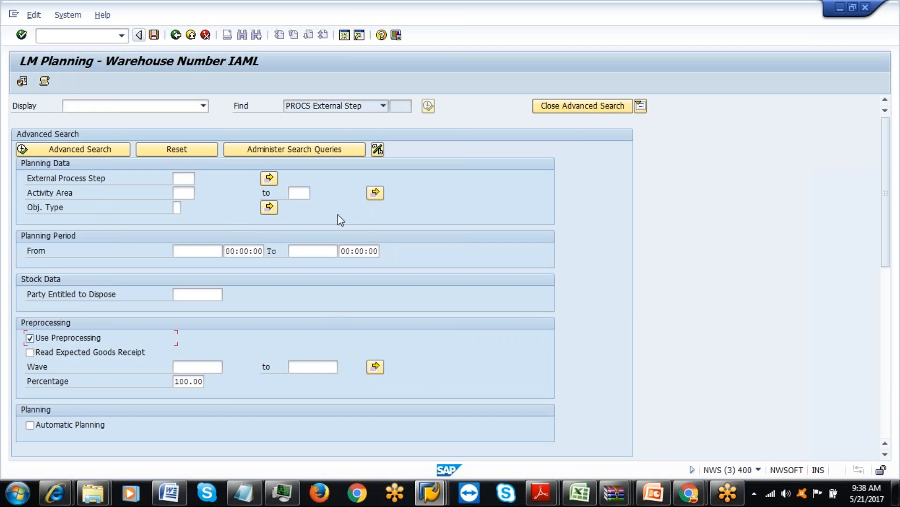
left_click(177, 207)
left_click(190, 208)
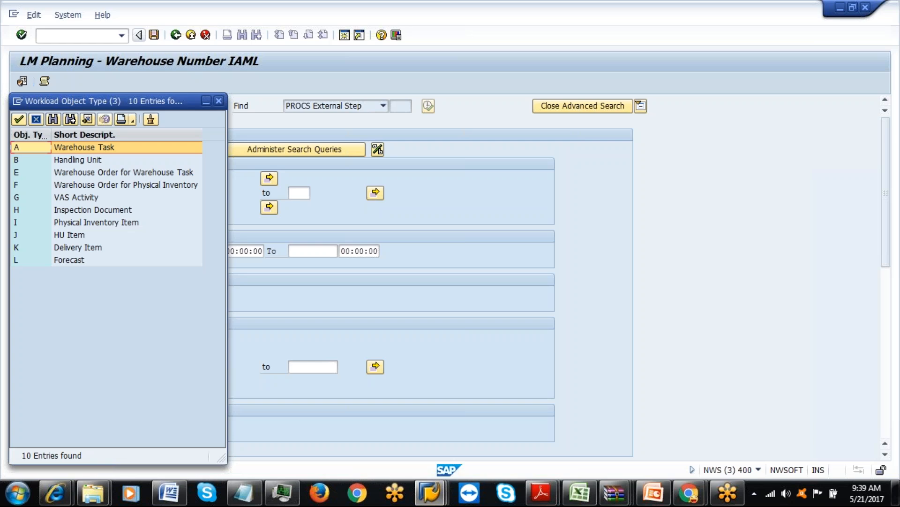
double_click(96, 247)
left_click(54, 149)
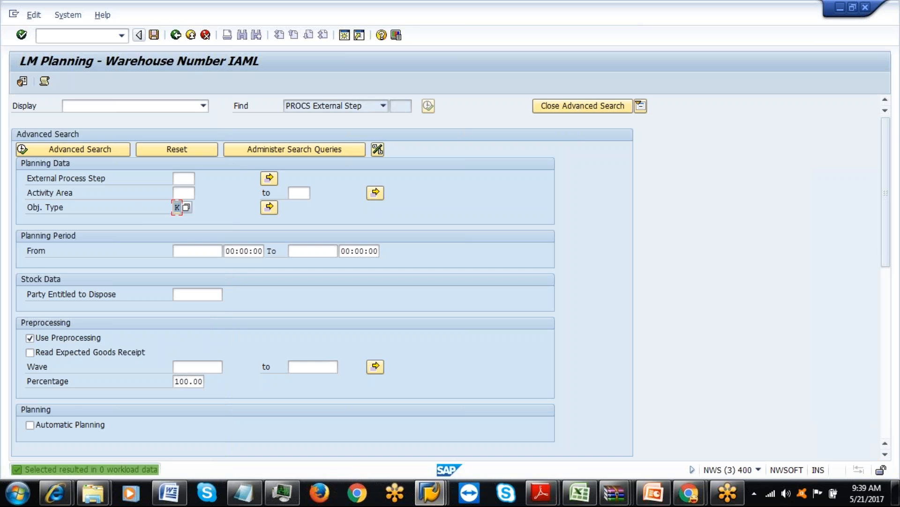
Search with object type Forecast, then set object type to B (Handling Unit).
left_click(186, 207)
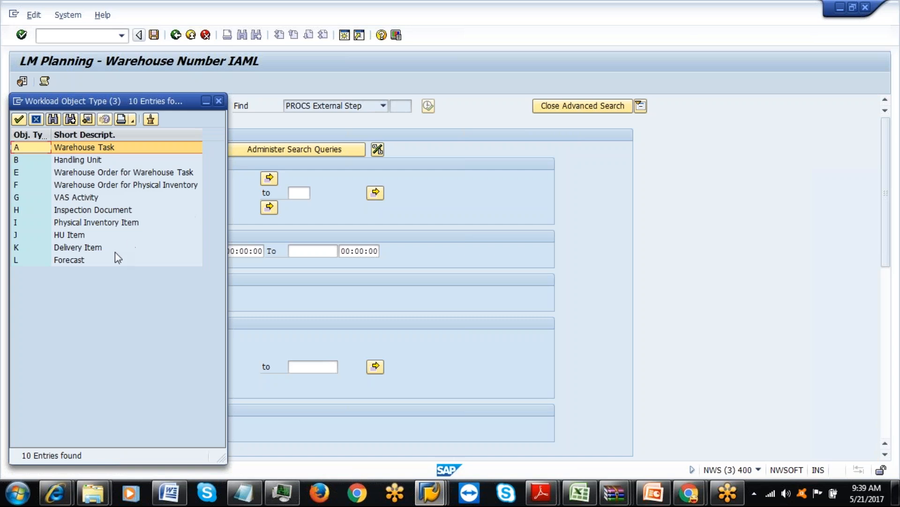
double_click(87, 260)
left_click(91, 154)
left_click(186, 208)
double_click(90, 159)
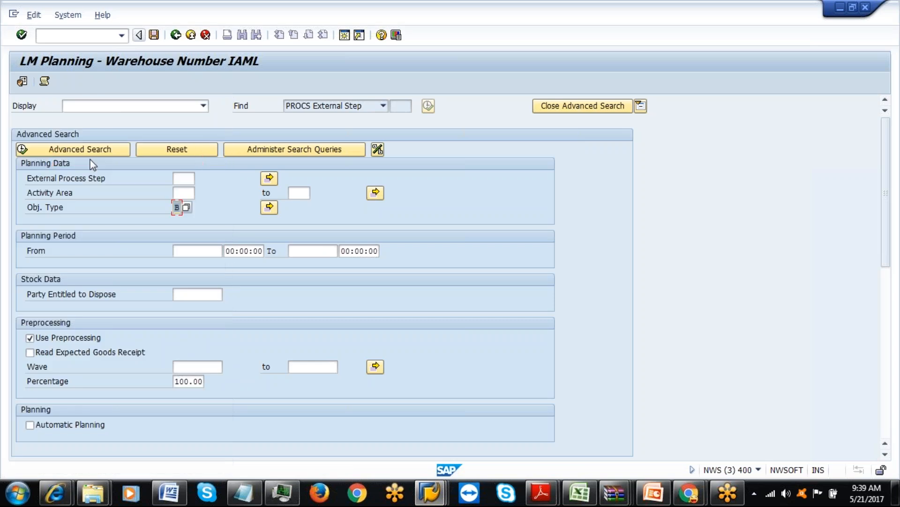
Run the Handling Unit search and inspect the IULD step's workload record for HU 2406.
left_click(85, 149)
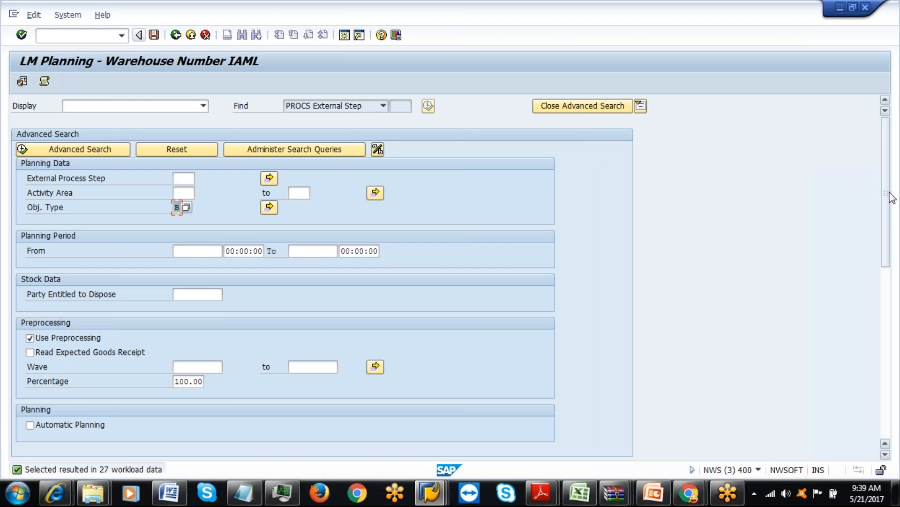
left_click_drag(888, 249, 896, 345)
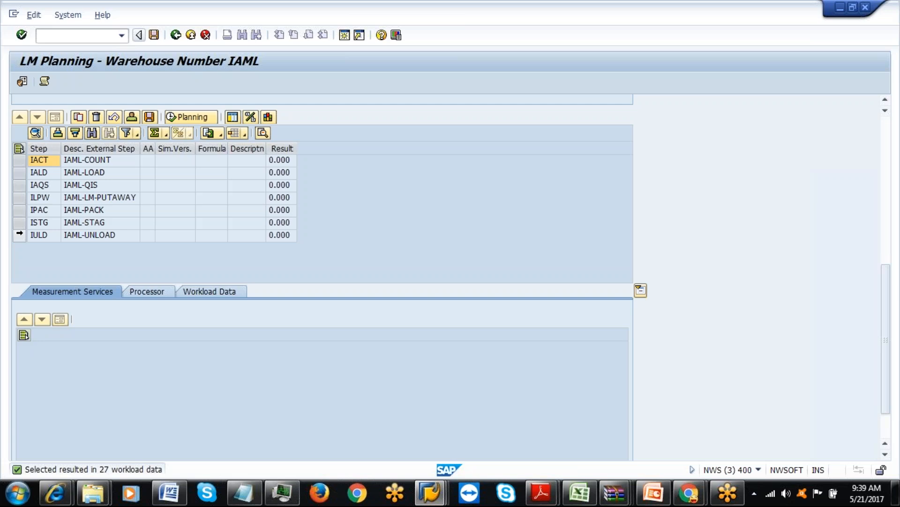
left_click(20, 235)
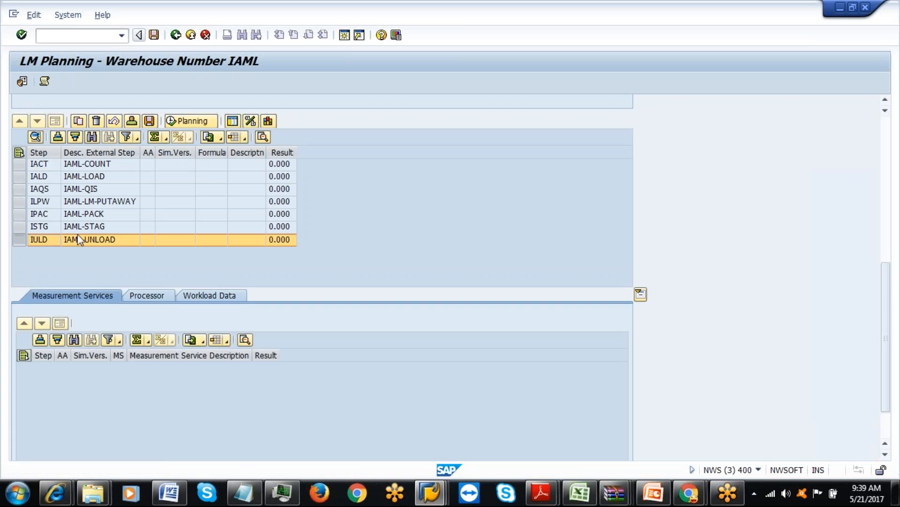
left_click(185, 295)
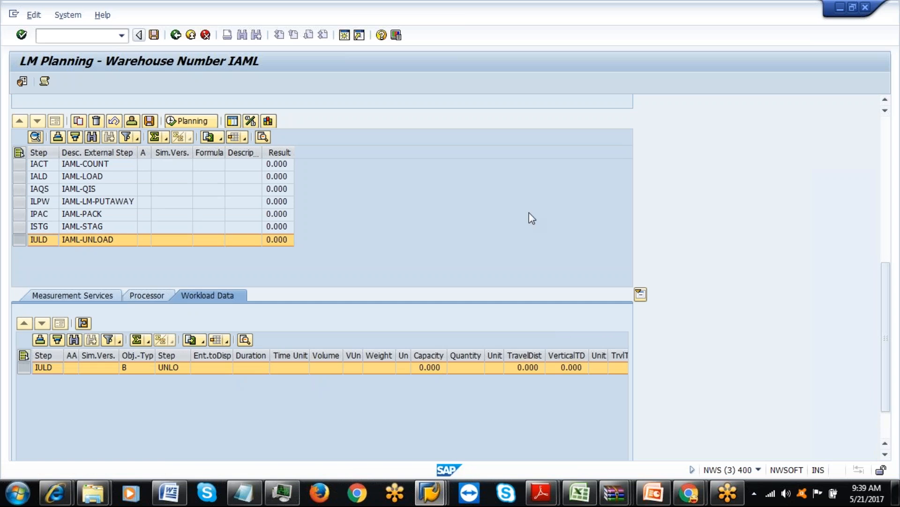
left_click_drag(886, 318, 886, 342)
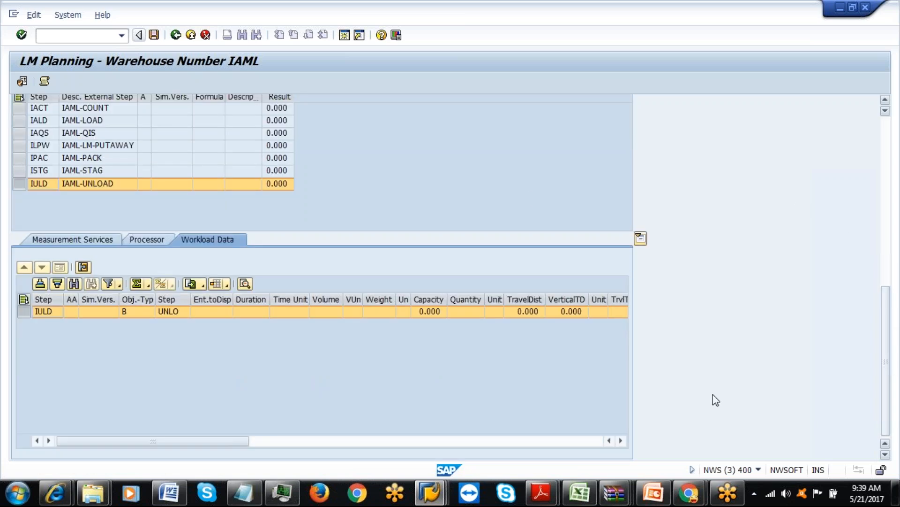
left_click_drag(624, 438, 624, 438)
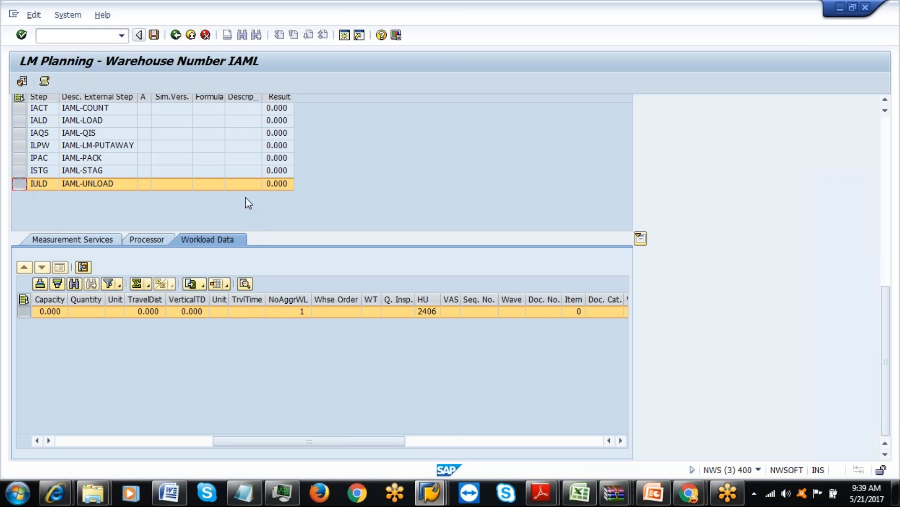
left_click_drag(885, 366, 849, 79)
Scroll back to the search criteria and bring up the object type choices.
left_click(885, 170)
left_click(182, 175)
left_click(187, 170)
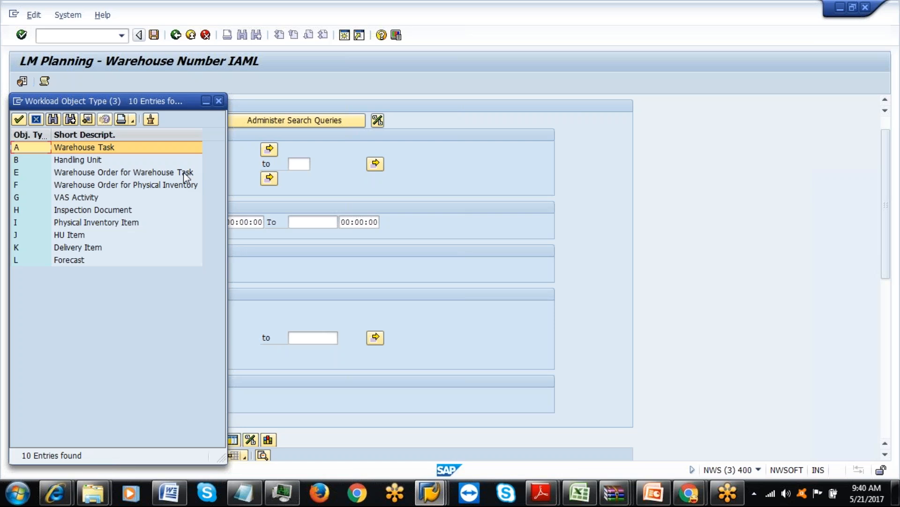
Set object type E (Warehouse Order for Warehouse Task) and run the advanced search.
left_click(140, 225)
double_click(102, 246)
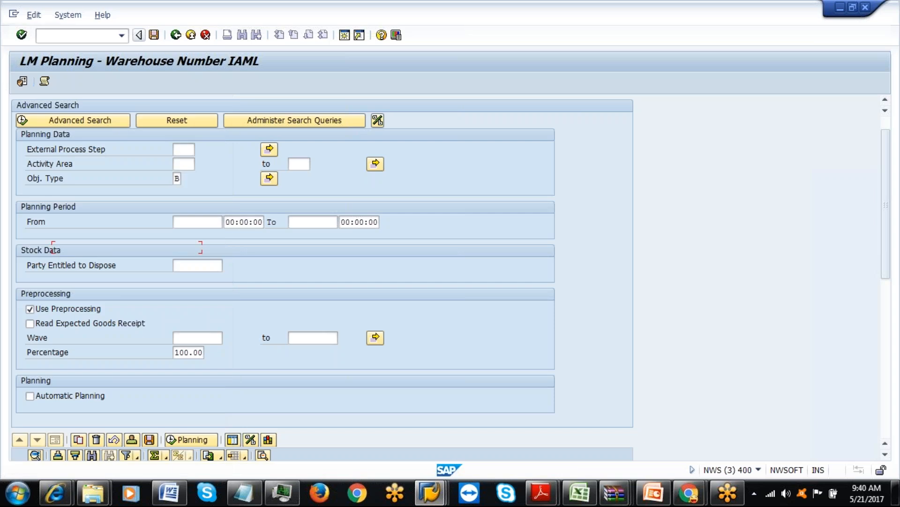
left_click(187, 178)
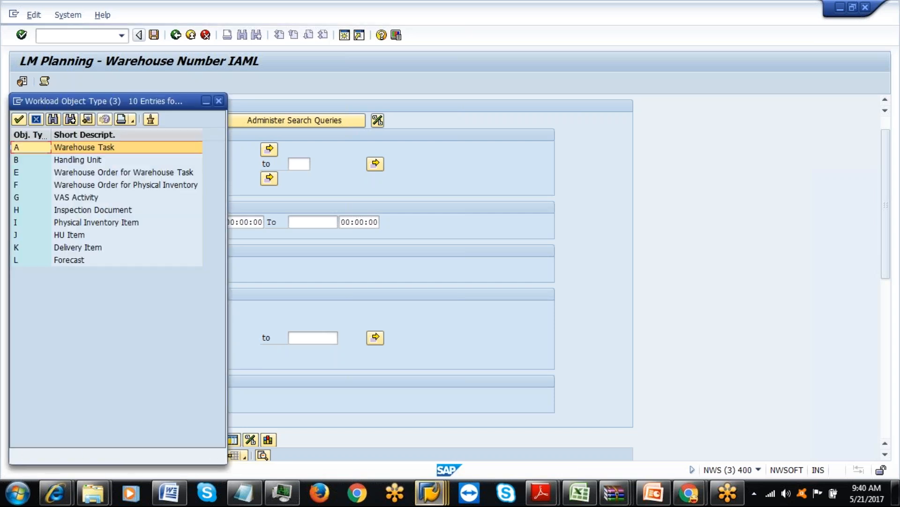
double_click(113, 174)
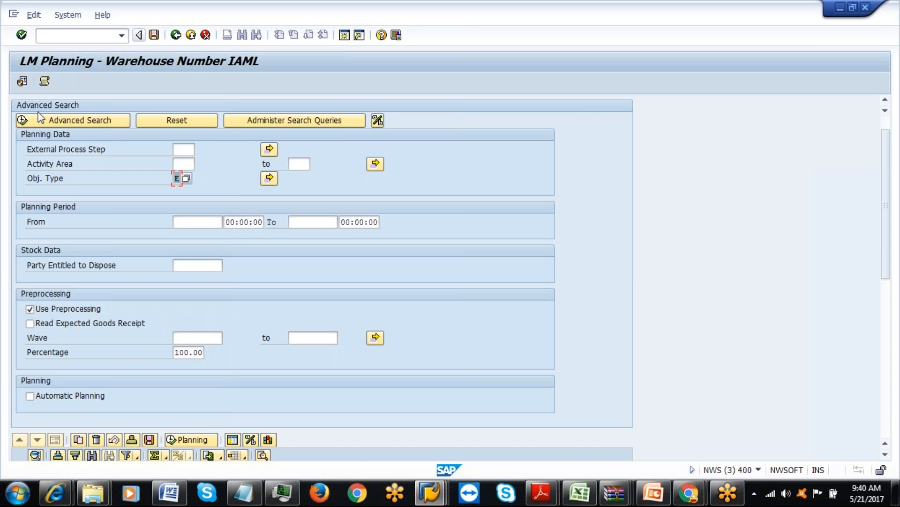
left_click(41, 119)
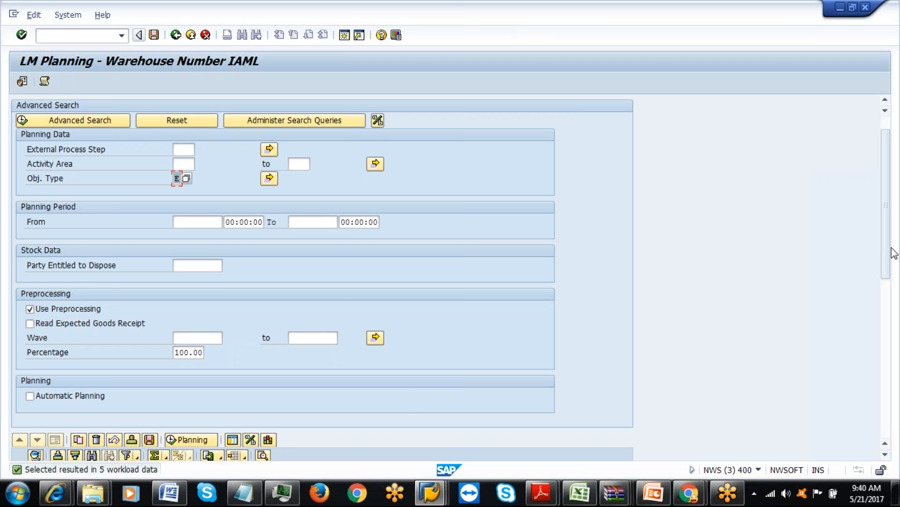
Check the ILUD step's processors, then attempt Delete Simulation Lines.
left_click_drag(885, 233, 886, 378)
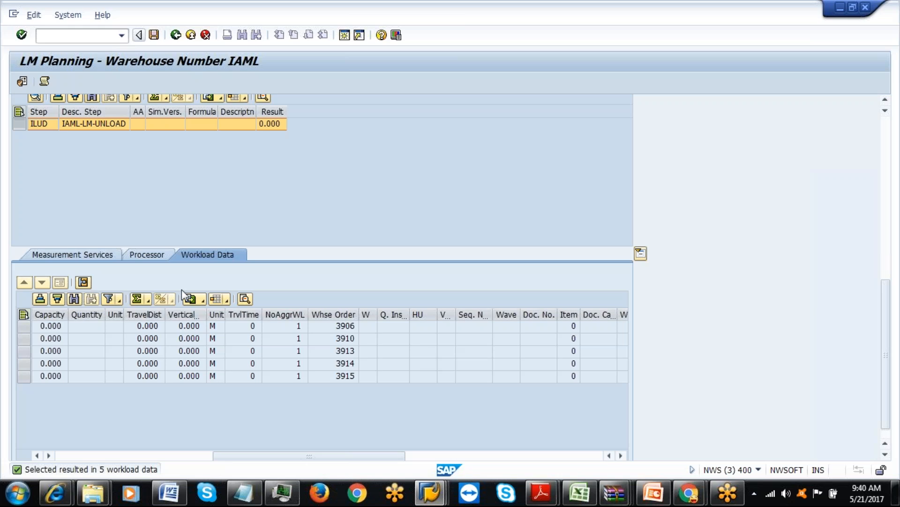
left_click(145, 258)
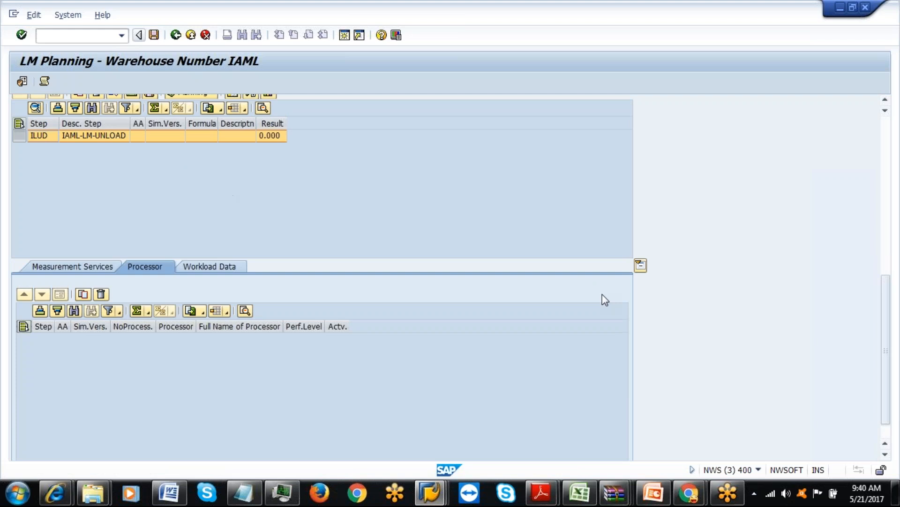
left_click(886, 263)
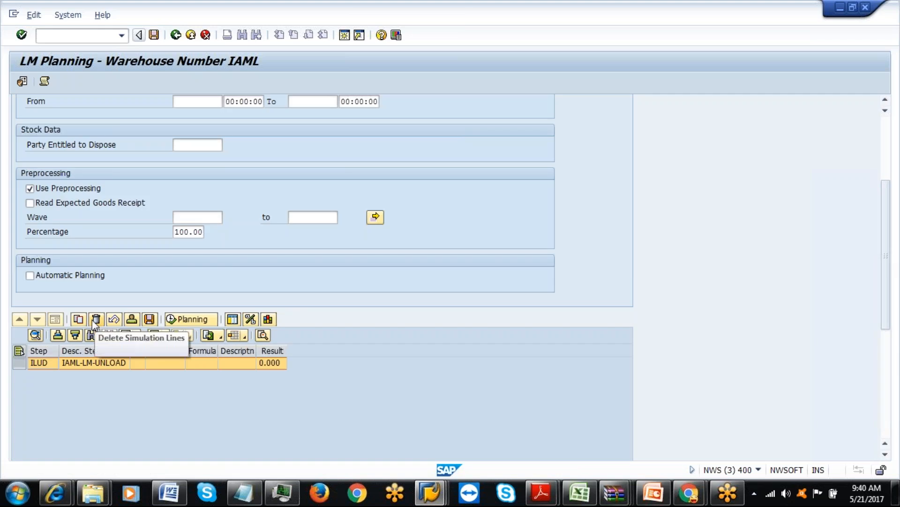
left_click(129, 321)
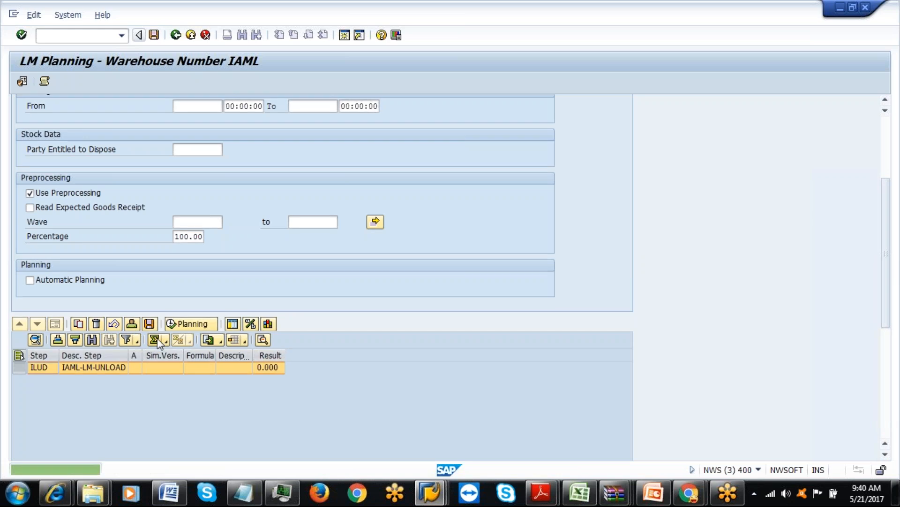